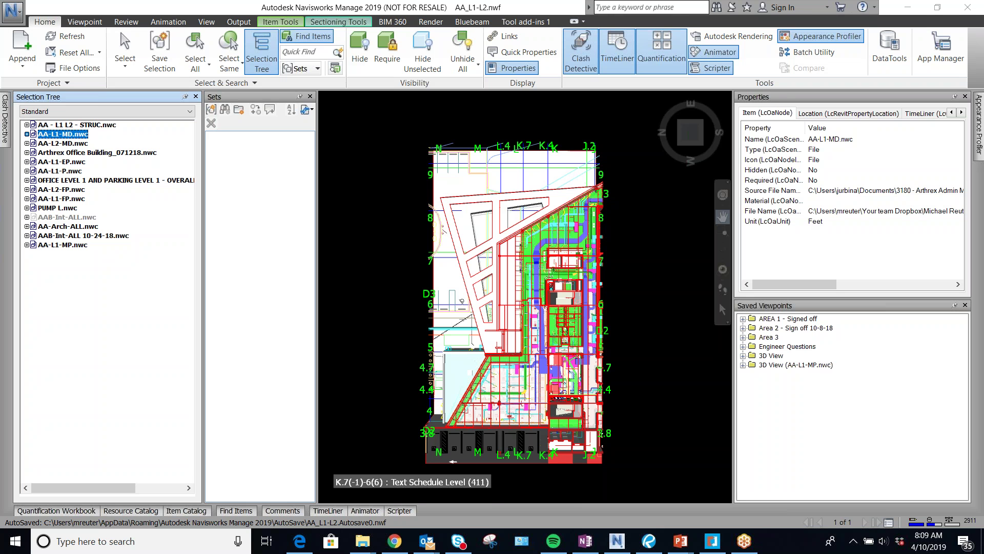
Save a copy of the AA_L1-L2 file set on the Desktop with a hyphen and the surname appended to its name
click(11, 16)
click(44, 133)
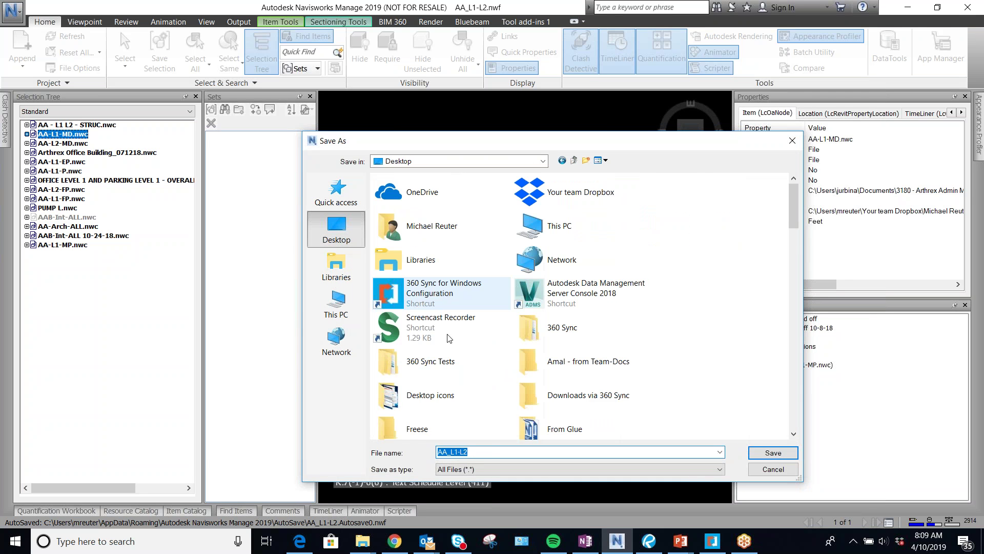
click(482, 452)
text(-Reuter)
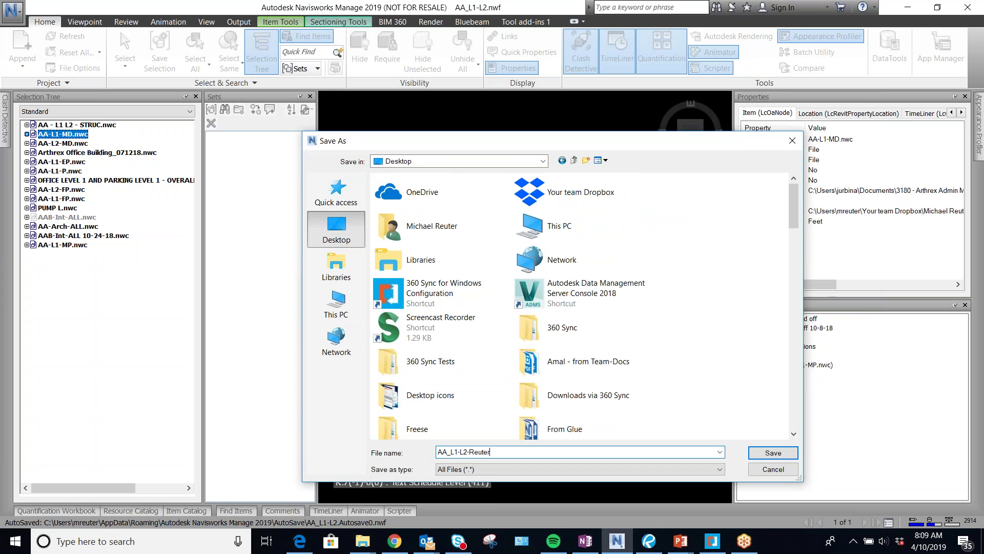
click(759, 454)
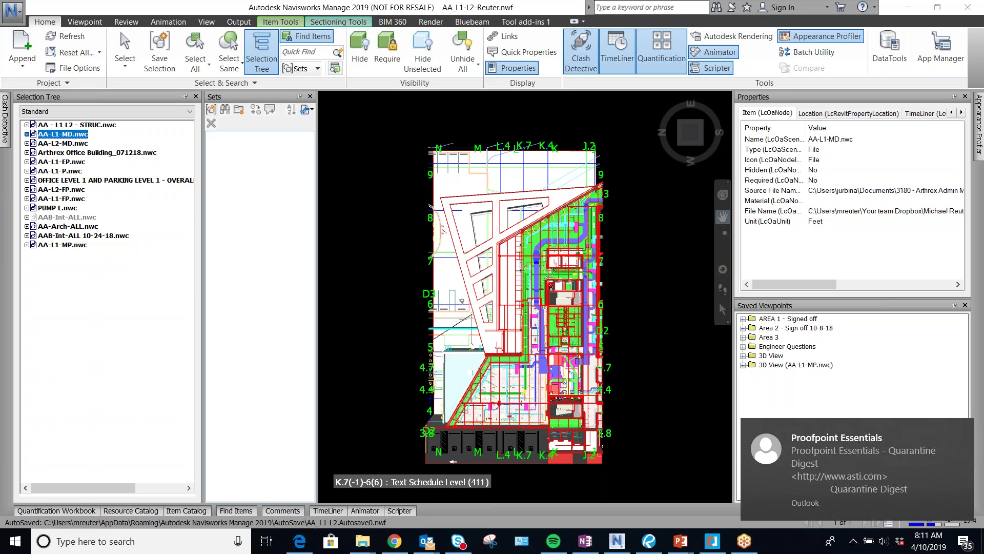
Inspect the appended PUMP L.nwc and OFFICE LEVEL 1 AND PARKING LEVEL 1 models one after another, and clear the selection
click(960, 431)
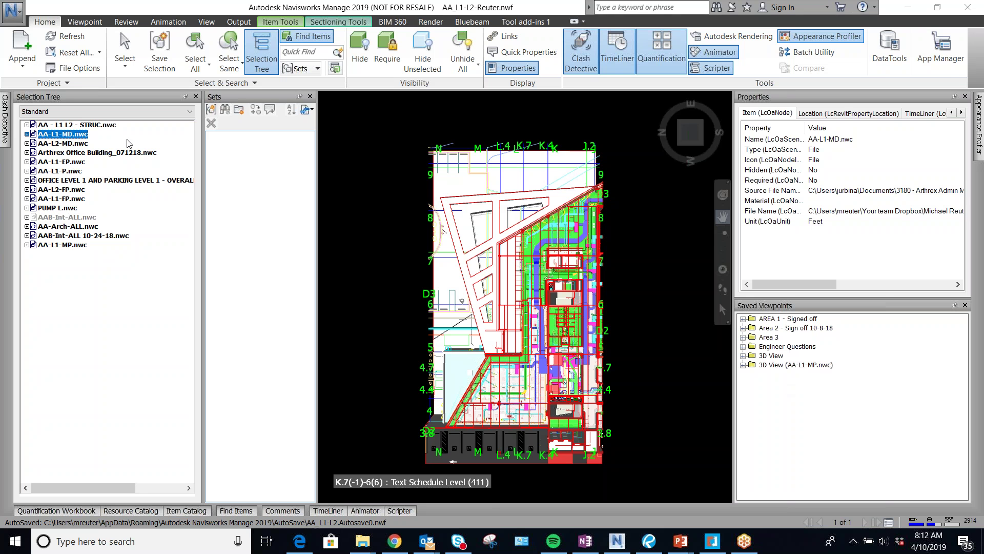
click(57, 348)
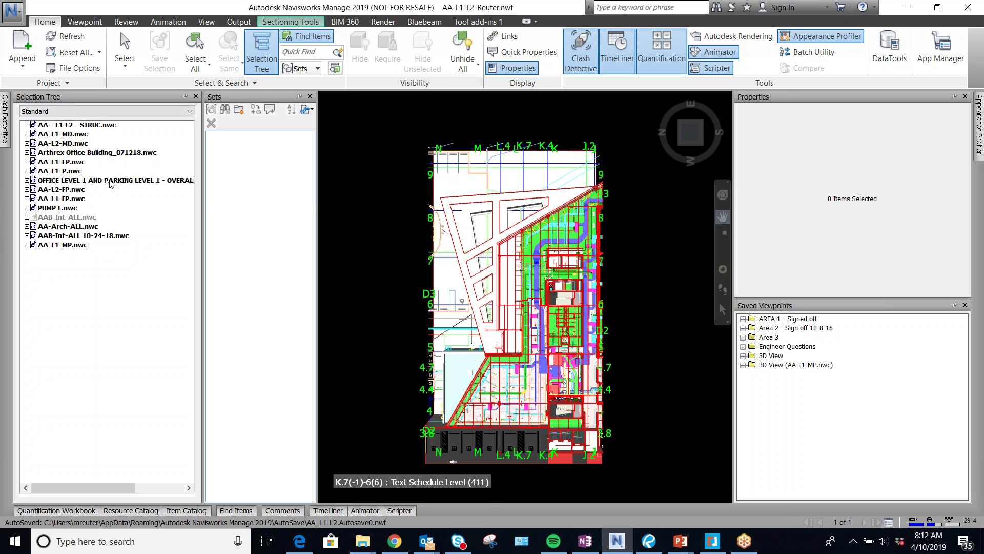
click(57, 208)
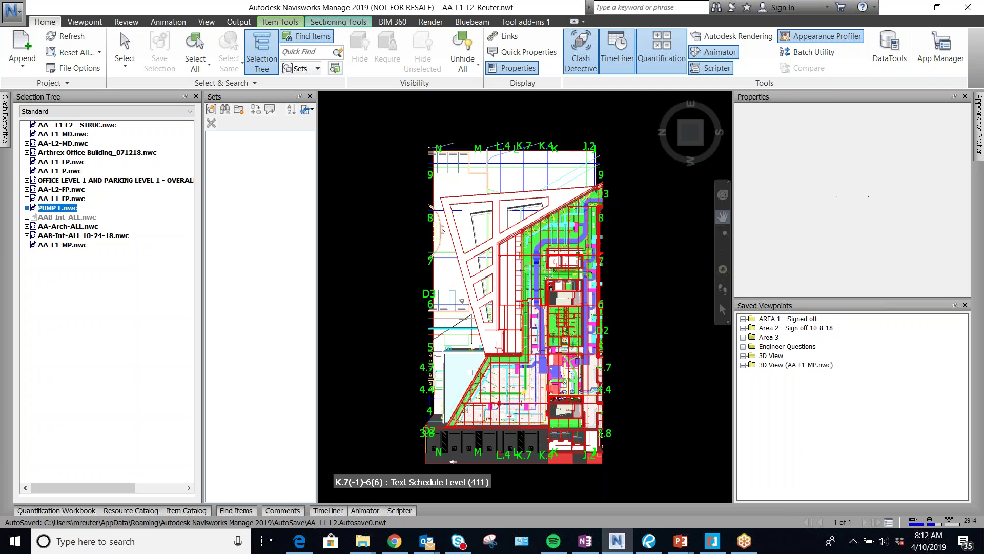
click(93, 180)
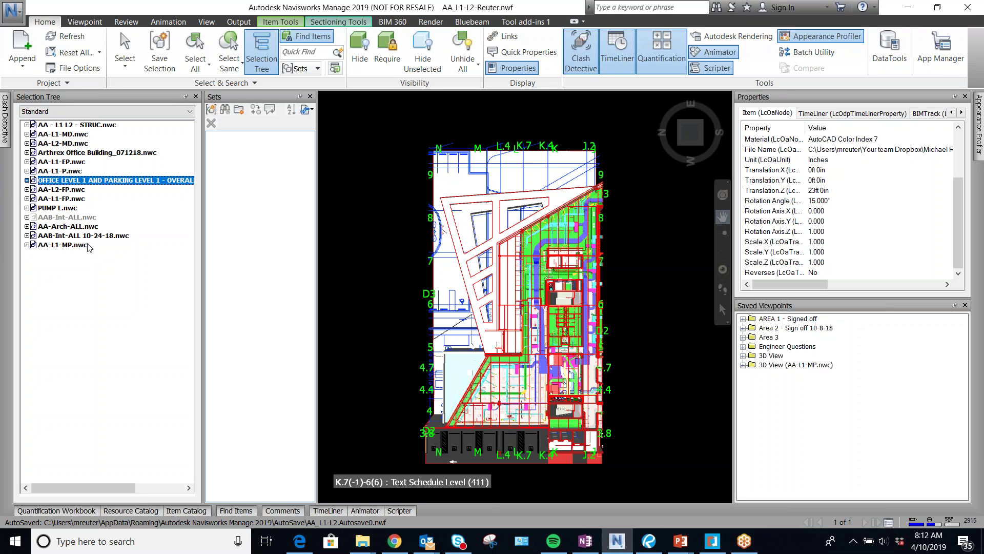
click(98, 297)
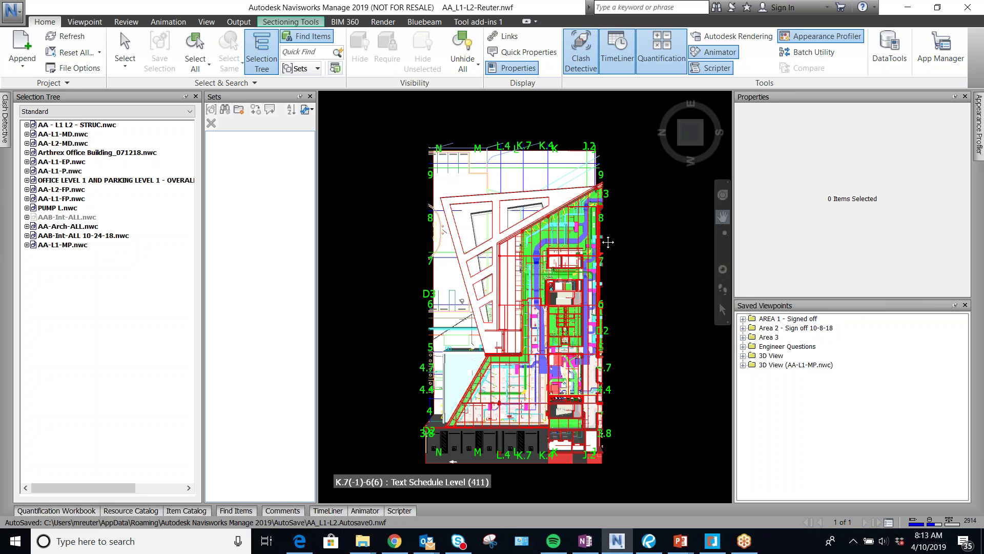
Review the L1 AREA 1, L2 Area 1 and Level 1 viewpoints saved under AREA 1, and return to the previous plan view
click(780, 328)
click(770, 337)
click(742, 319)
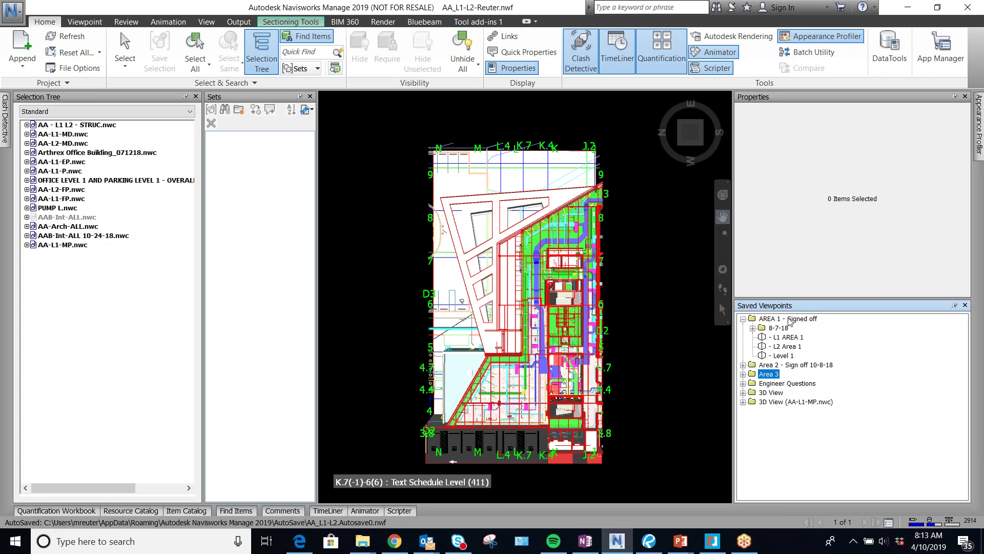
click(787, 338)
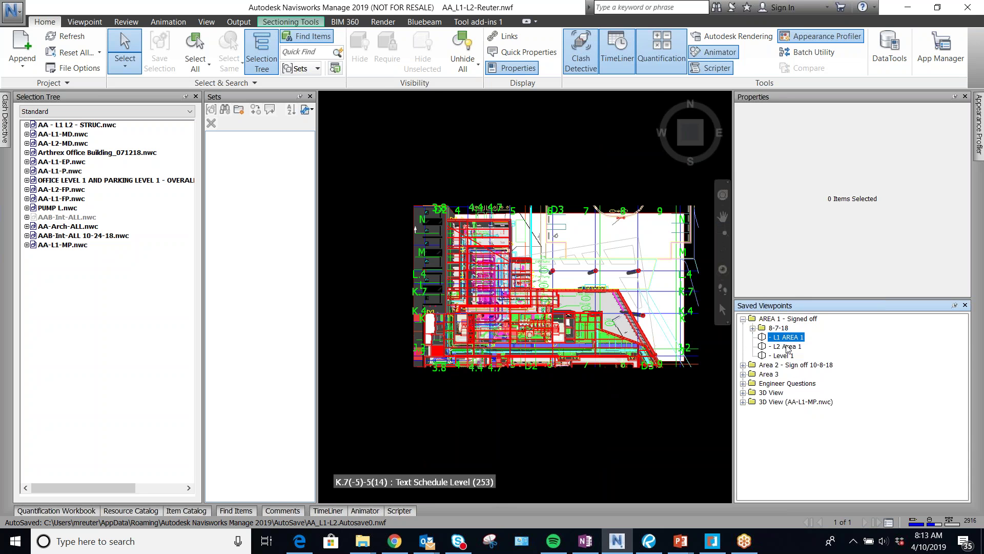
click(788, 347)
click(792, 357)
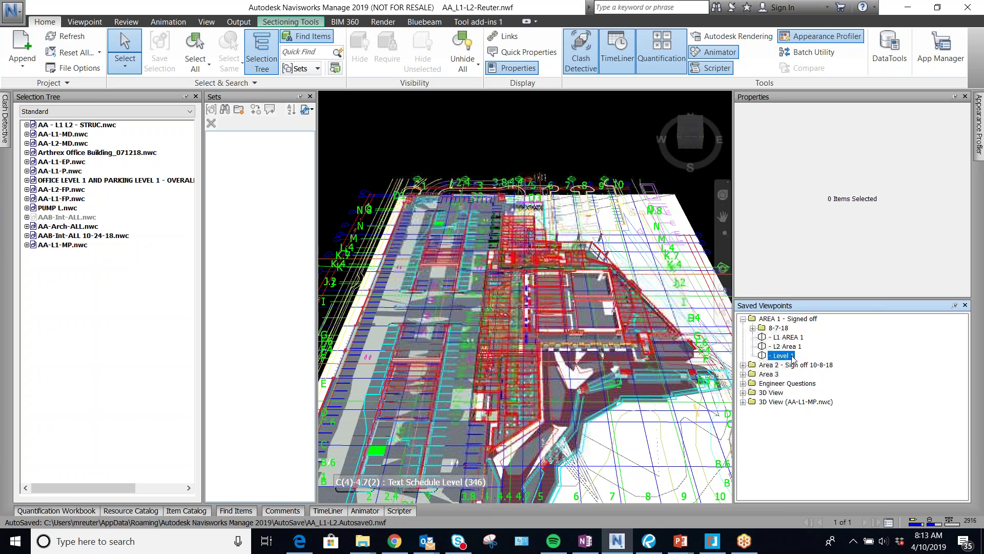
click(780, 347)
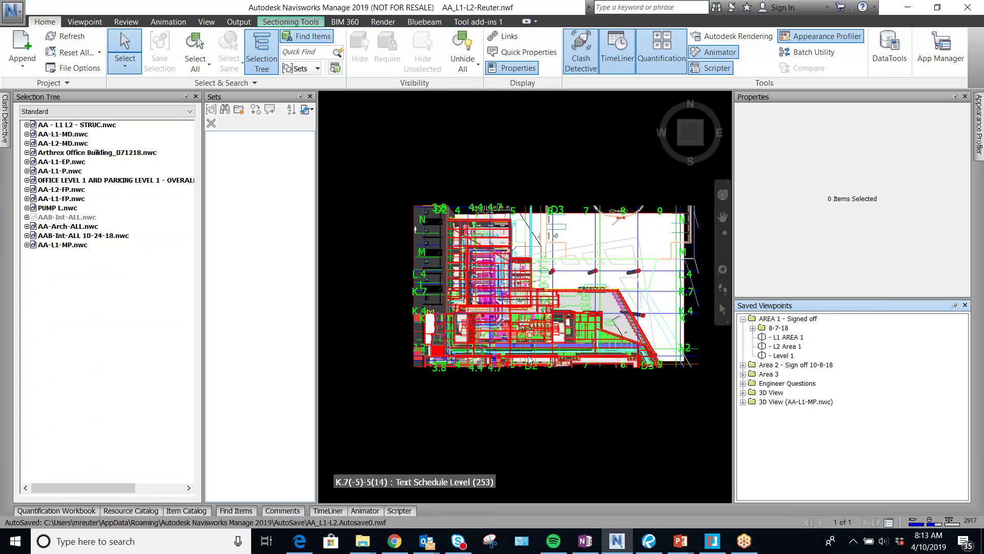
key(ctrl+z)
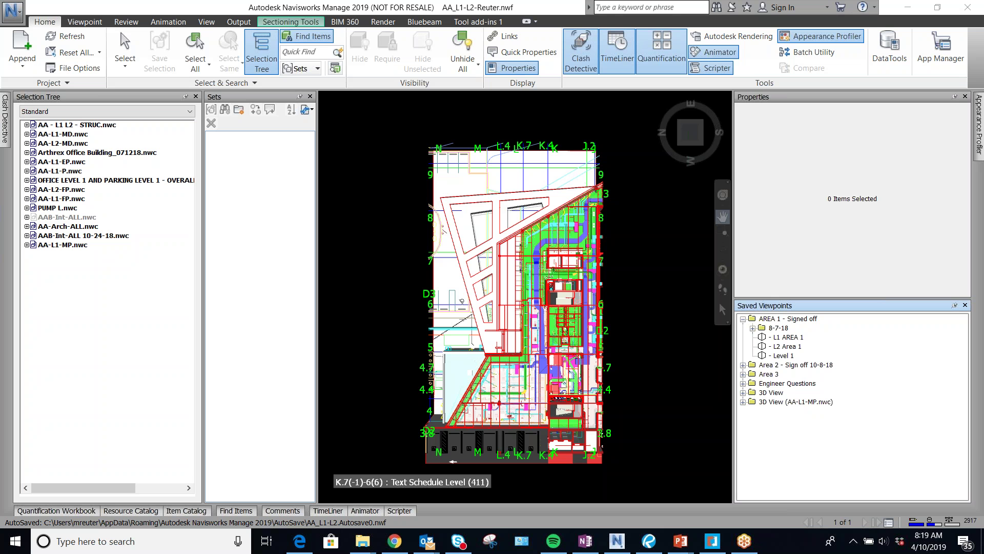
scroll(603, 325, up, 3)
scroll(485, 354, up, 4)
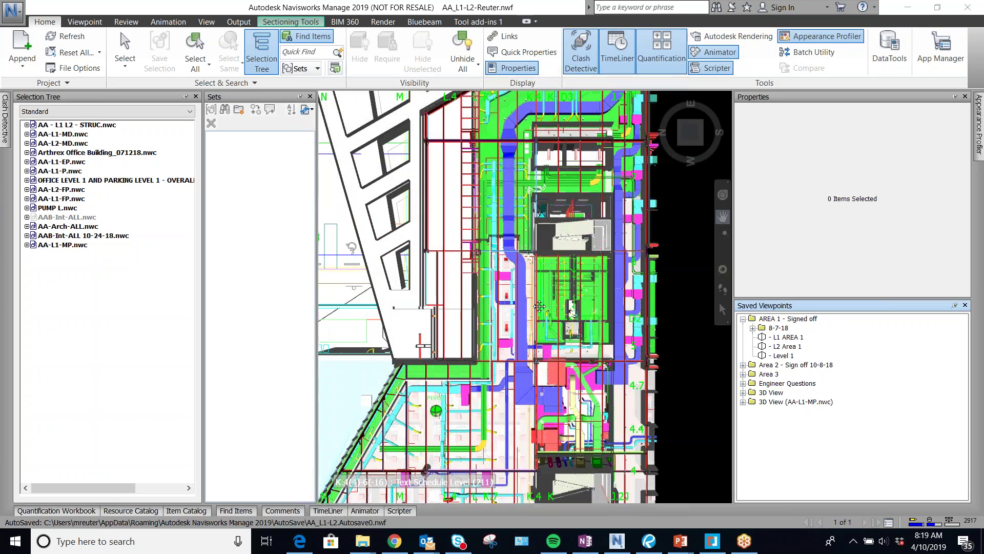
scroll(550, 292, up, 3)
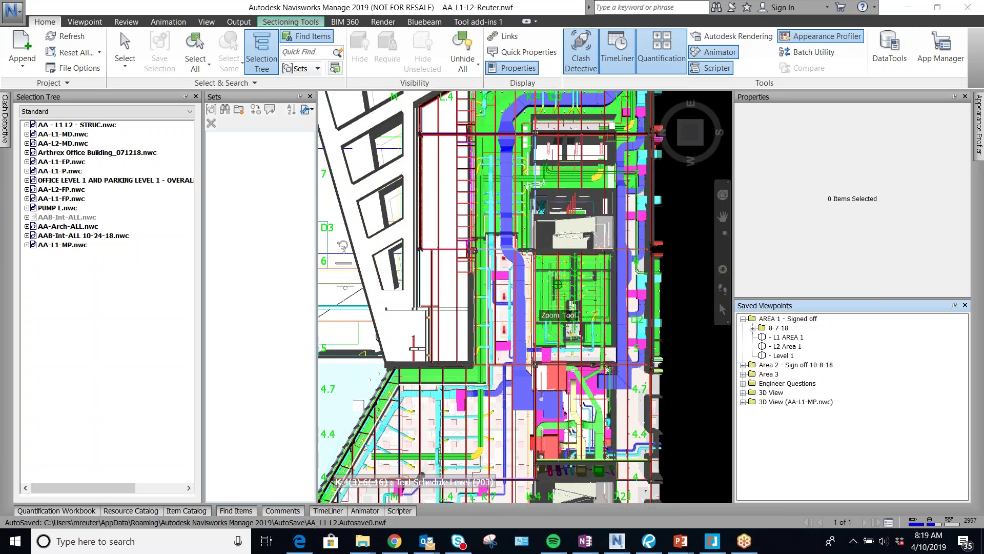
scroll(562, 282, down, 5)
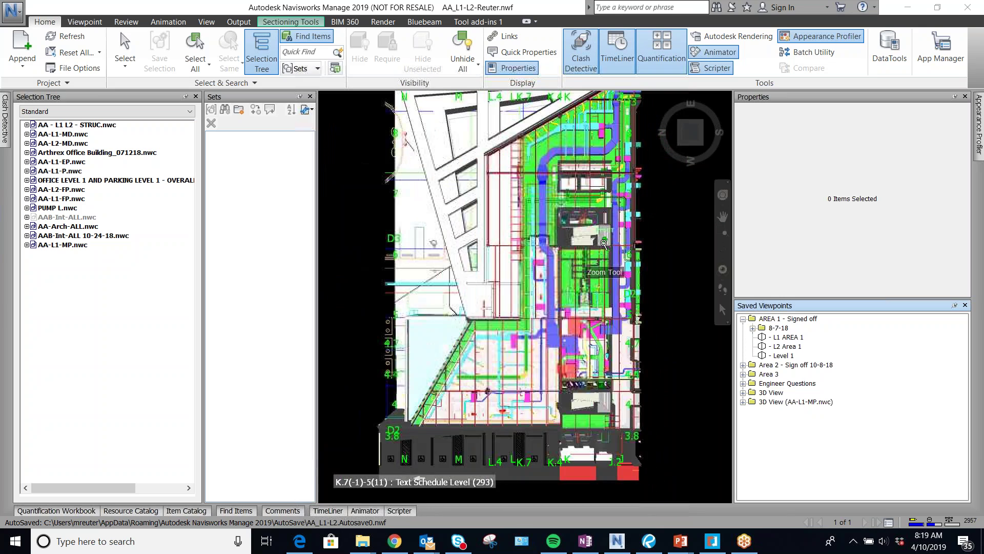
scroll(588, 260, down, 5)
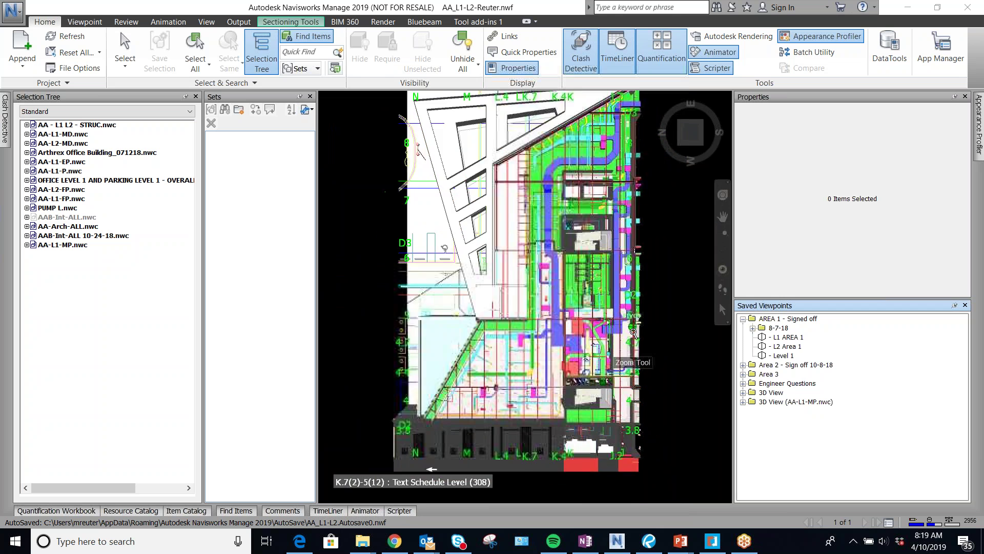
scroll(626, 254, up, 4)
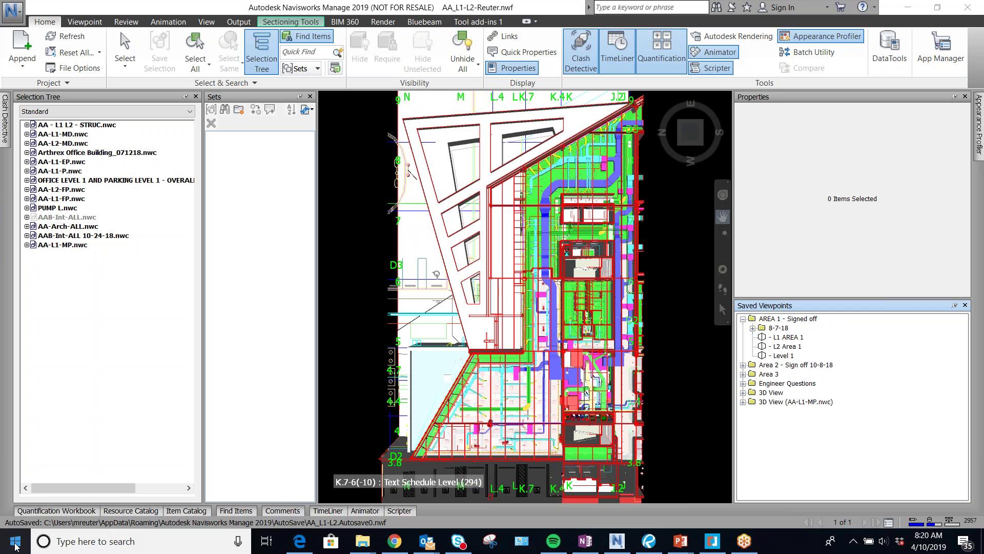
Switch to the Current Model folder in File Explorer, go up to 02 BIM Files, and minimize the window
mouse_move(373, 545)
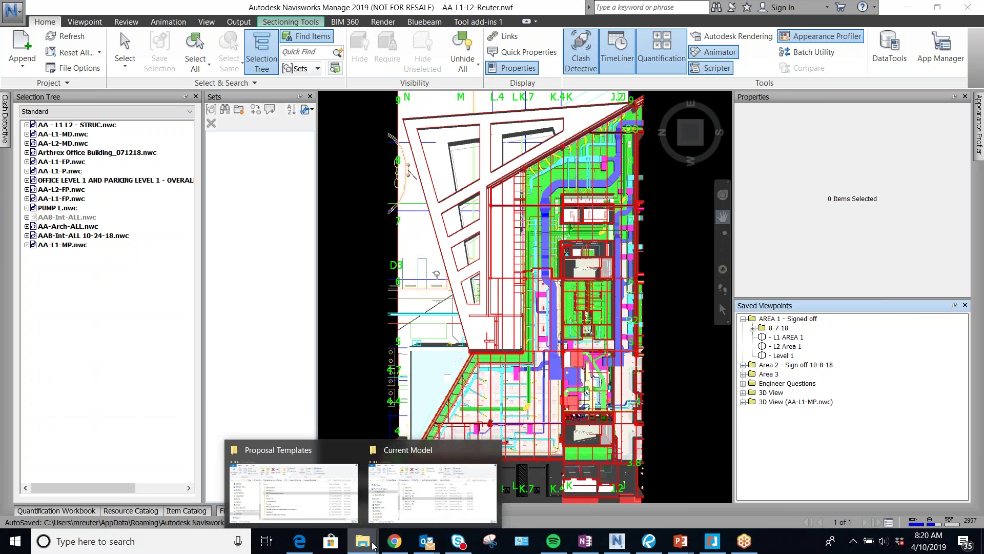
click(420, 515)
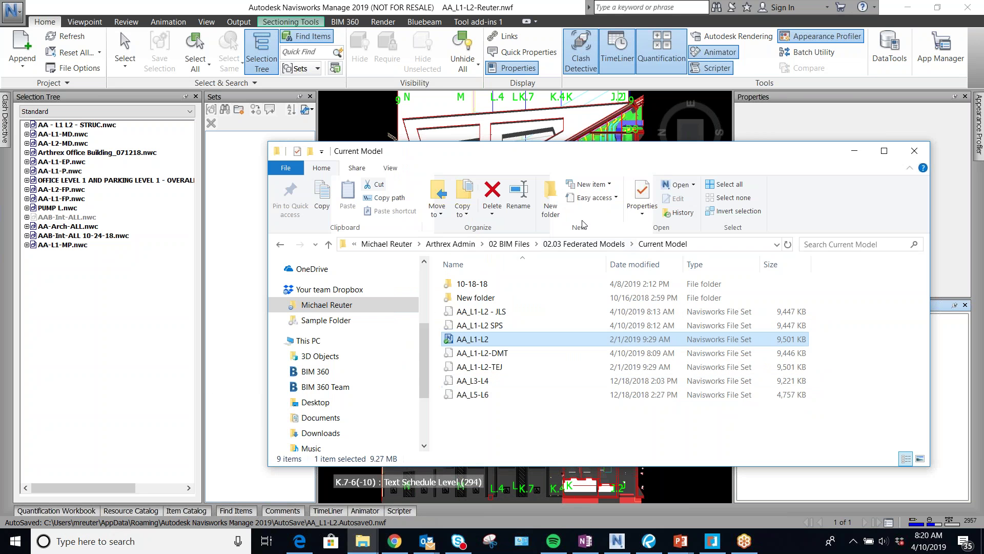
click(509, 244)
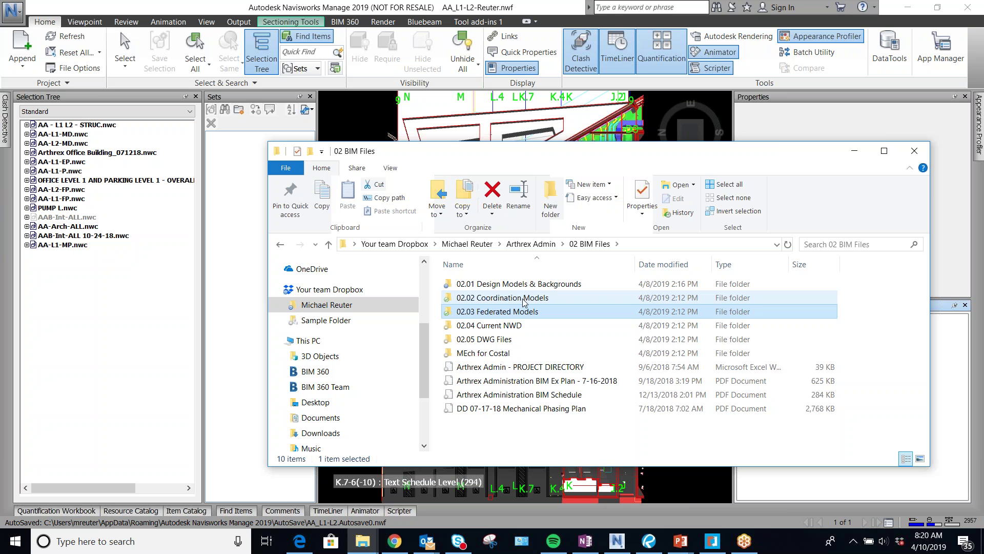
click(857, 153)
Search the computer for "revit" and launch Revit 2019
click(16, 544)
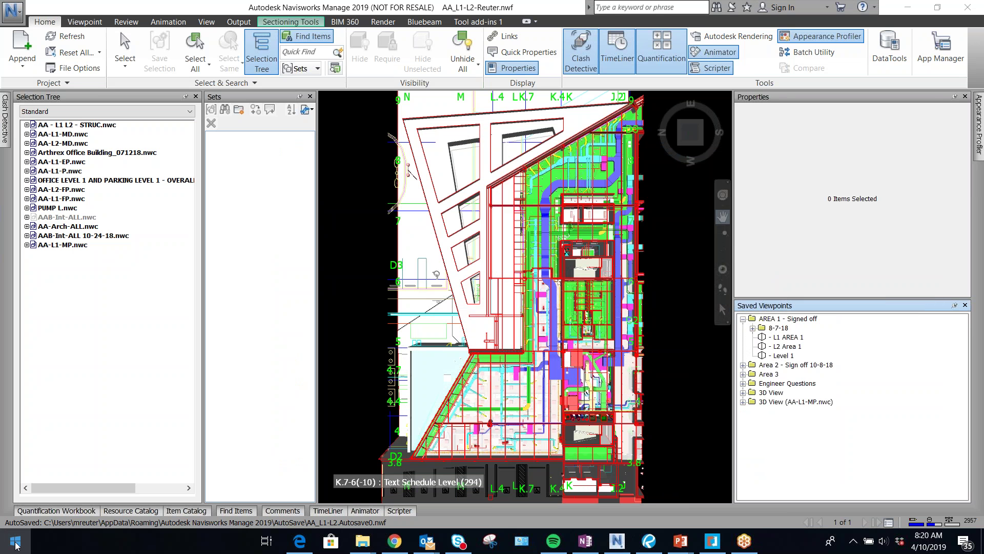
text(revit)
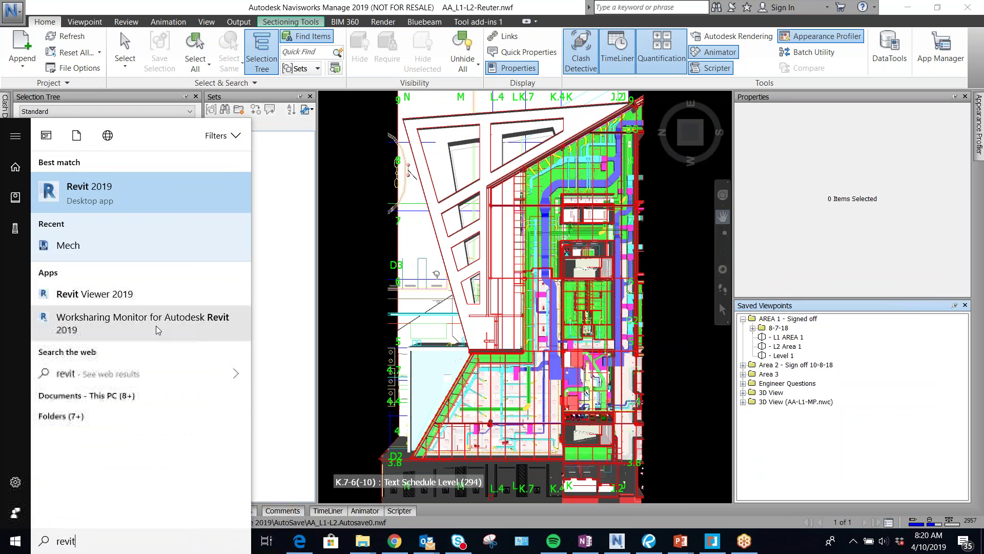
click(91, 196)
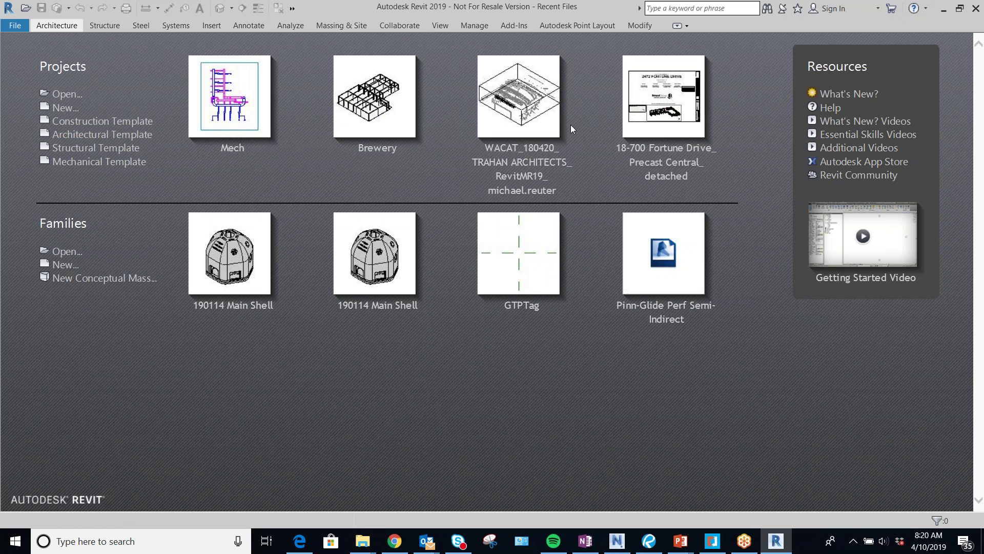
click(511, 118)
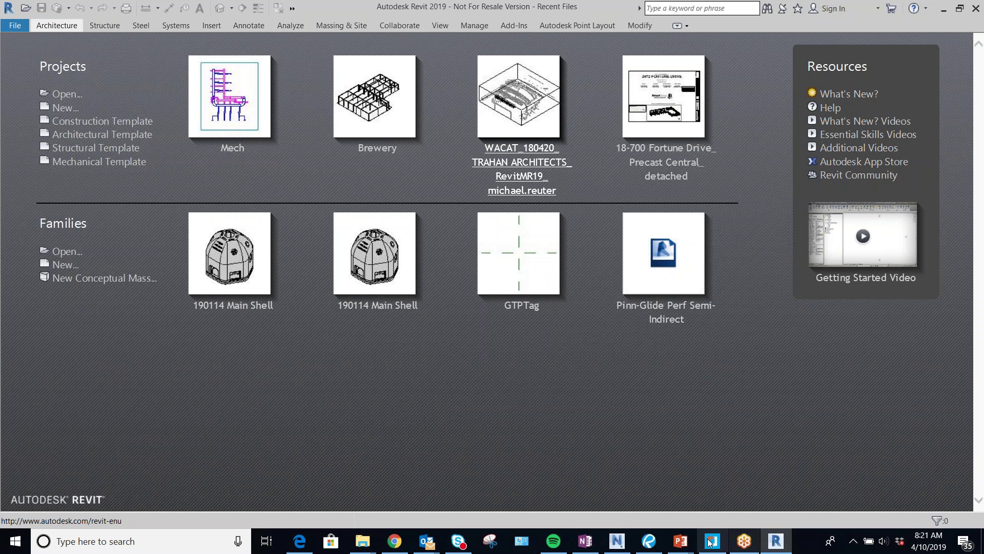
Switch back to Navisworks, activate the Select tool near the duct runs, and turn on Quick Properties
click(616, 541)
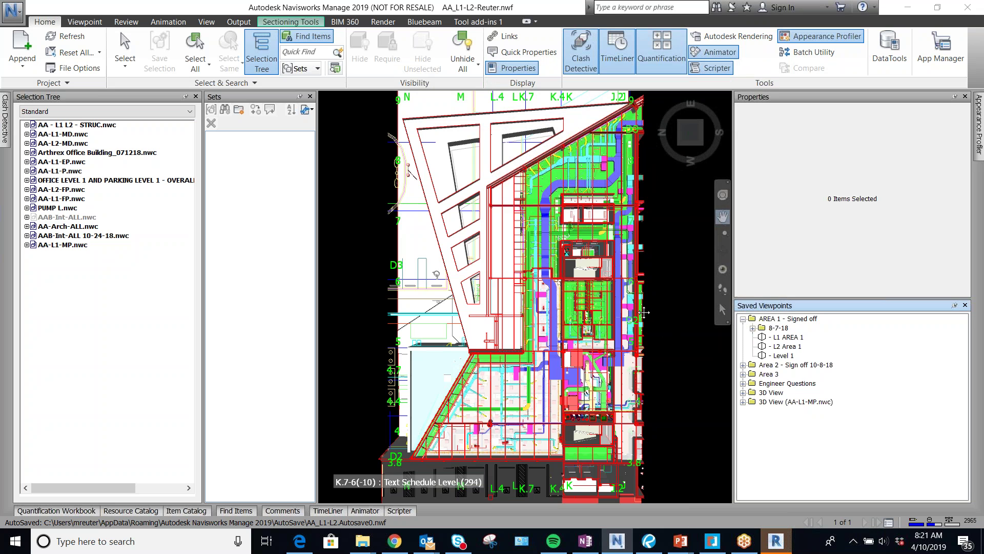
scroll(577, 257, up, 3)
scroll(603, 149, up, 2)
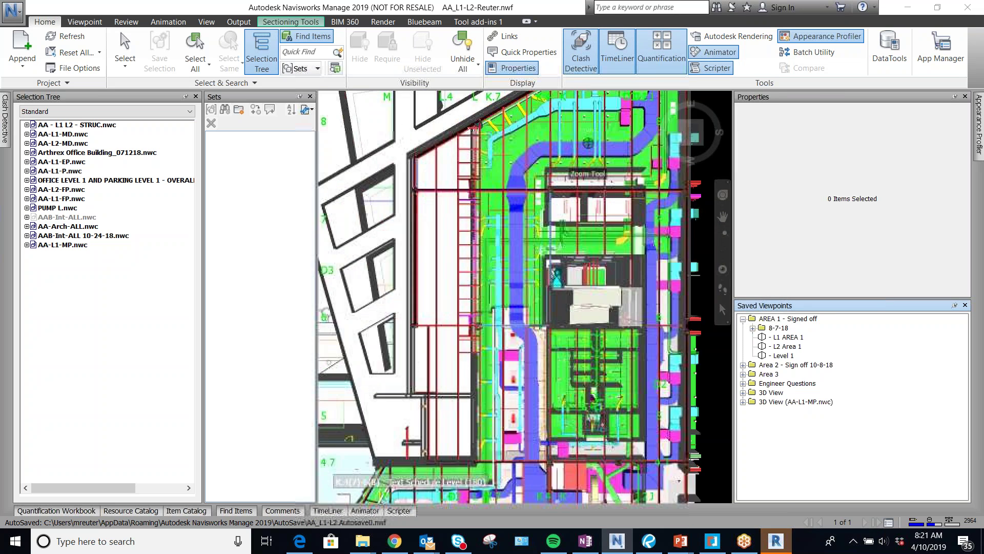
scroll(589, 155, up, 2)
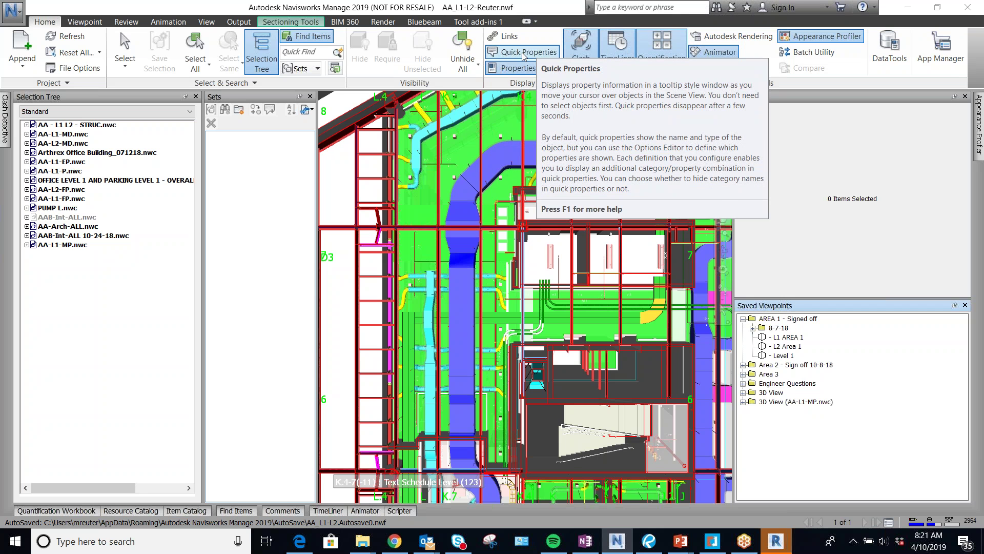
click(724, 311)
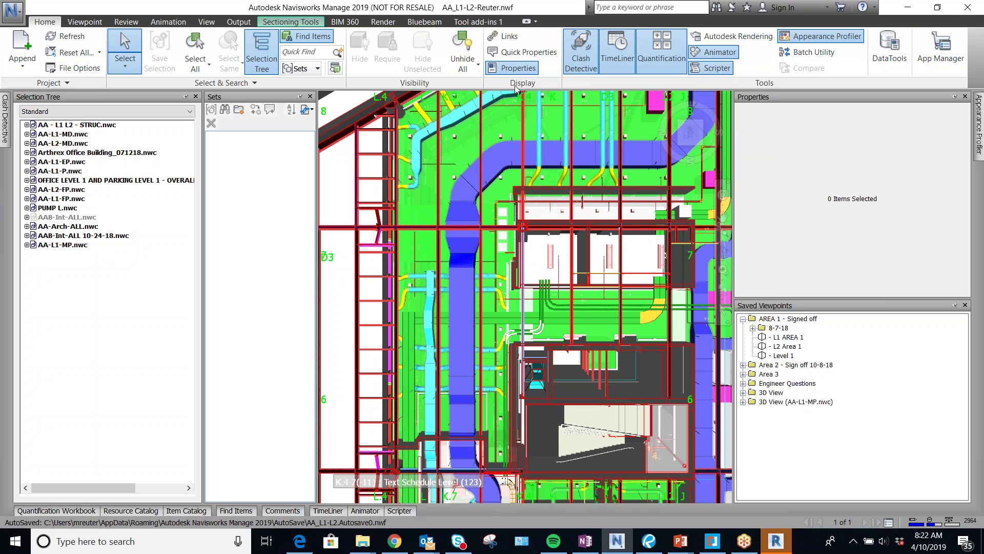
click(528, 55)
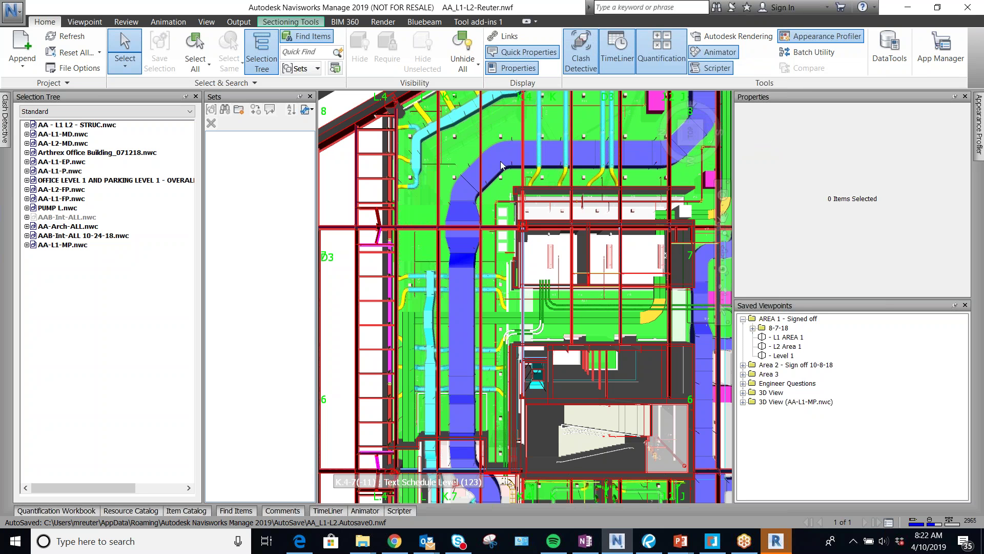
Examine the quick properties of the ducts, floor and structural framing in the plan view
mouse_move(498, 155)
mouse_move(609, 262)
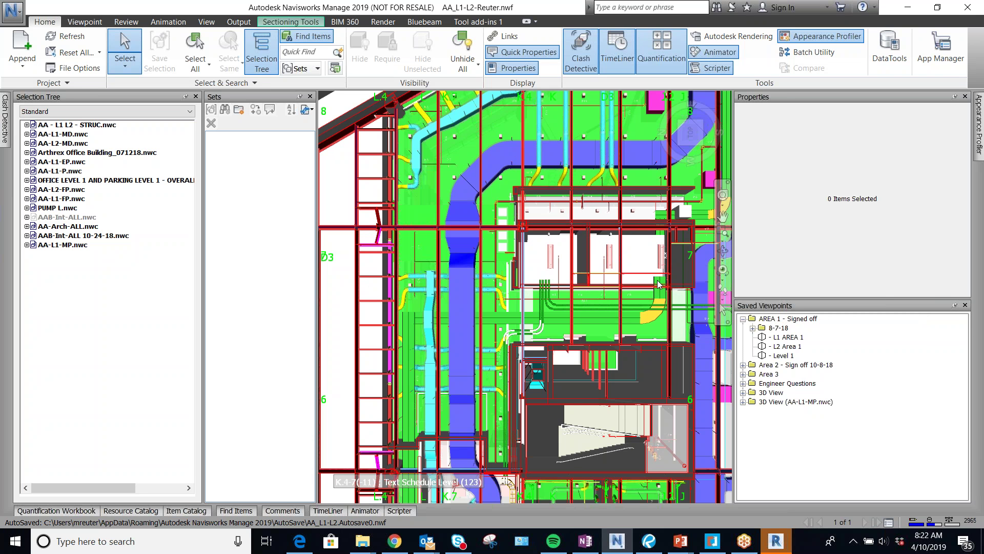
mouse_move(659, 284)
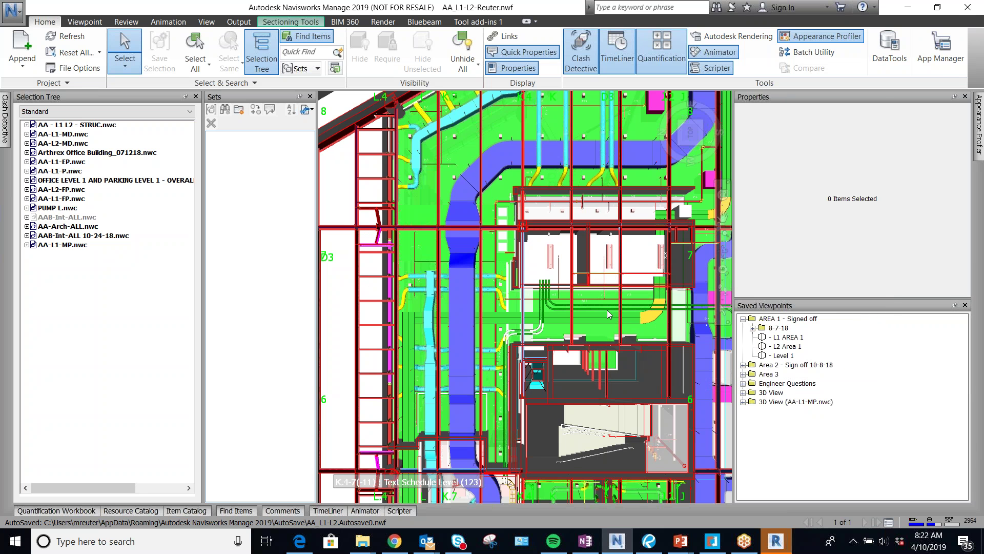
mouse_move(545, 298)
mouse_move(600, 387)
mouse_move(377, 347)
scroll(394, 363, up, 2)
scroll(394, 363, down, 3)
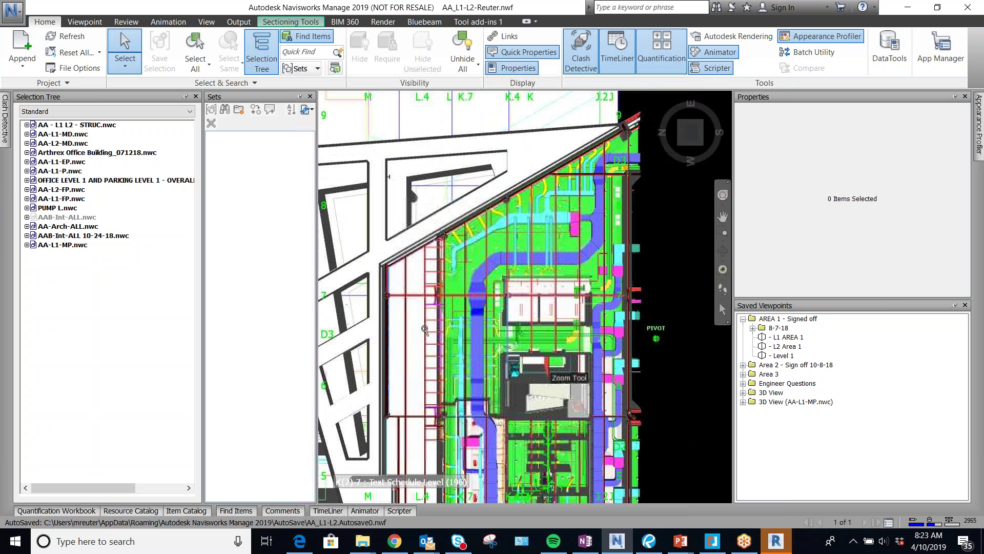
scroll(378, 334, up, 3)
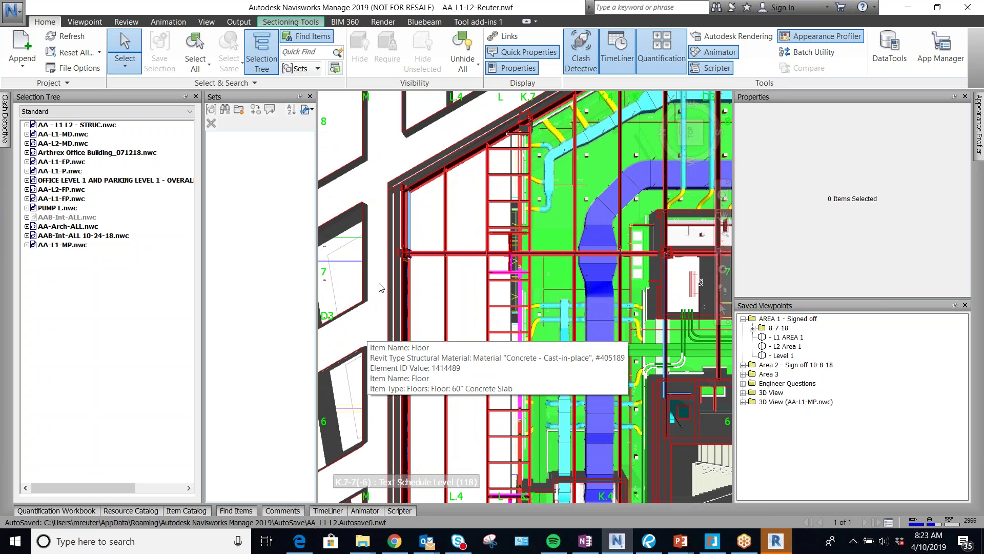
mouse_move(503, 310)
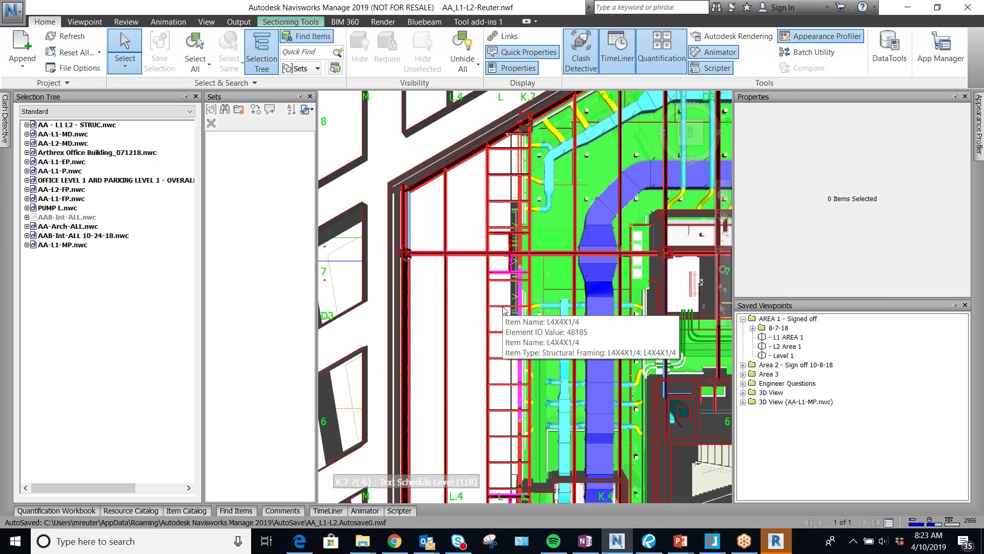
Examine the quick properties of the sprinkler fittings, the stair run and the ducts around the building core in plan view
scroll(502, 310, up, 5)
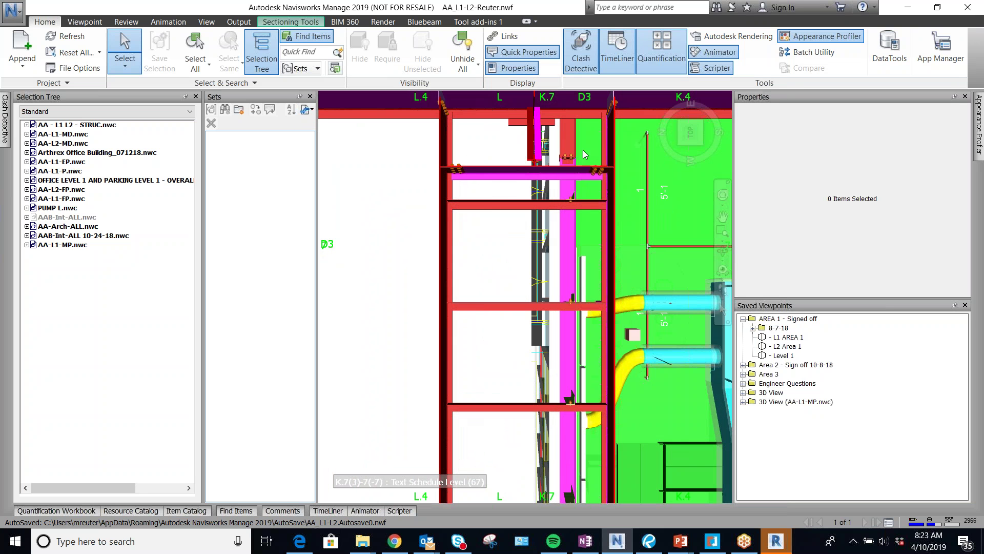
mouse_move(595, 175)
scroll(495, 291, down, 5)
scroll(588, 260, up, 5)
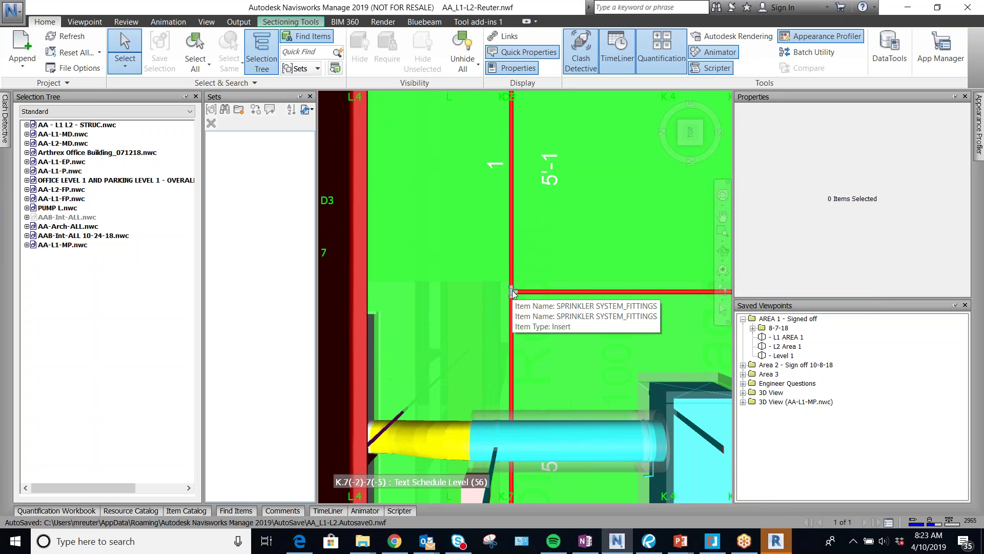
scroll(512, 290, down, 3)
scroll(521, 291, down, 5)
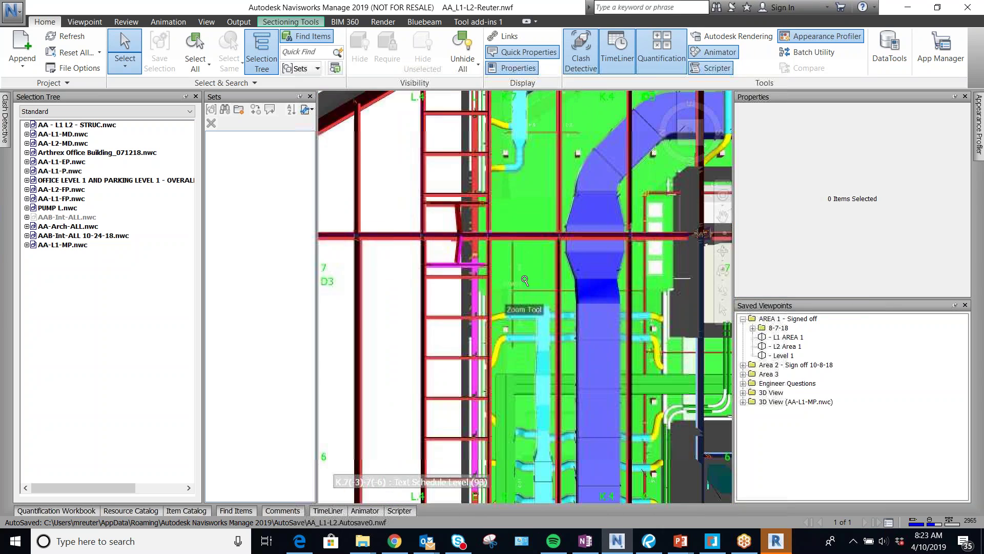
scroll(557, 319, up, 5)
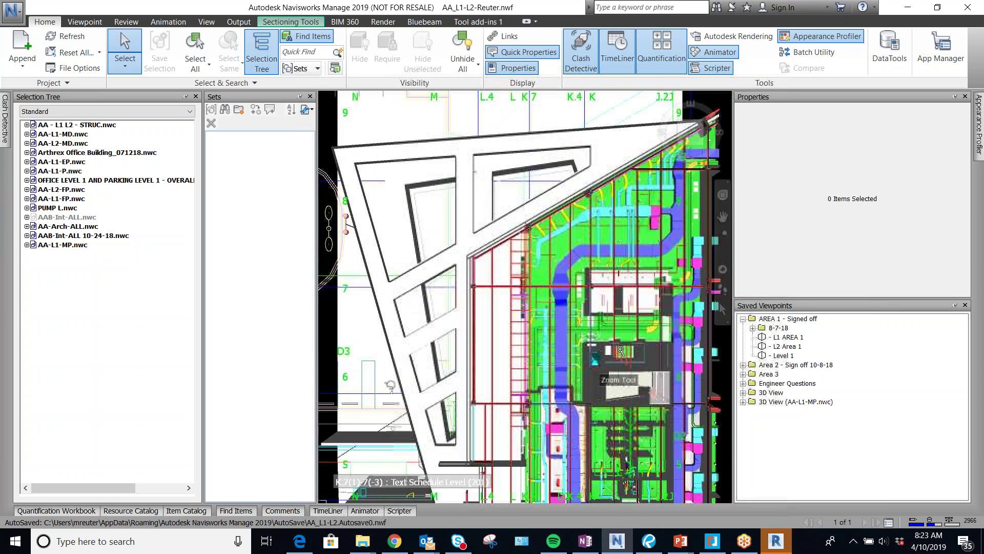
scroll(638, 359, up, 4)
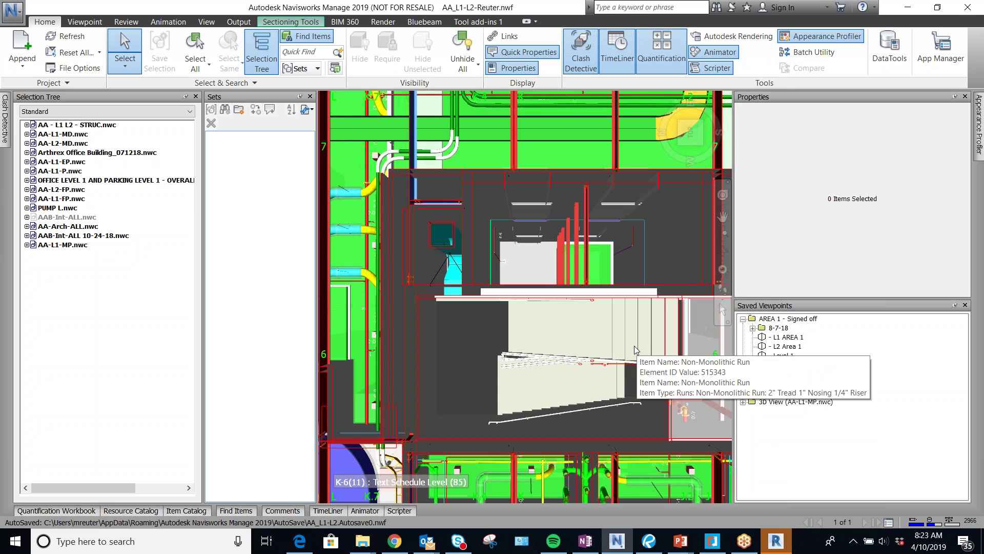
scroll(559, 318, down, 5)
scroll(630, 324, up, 3)
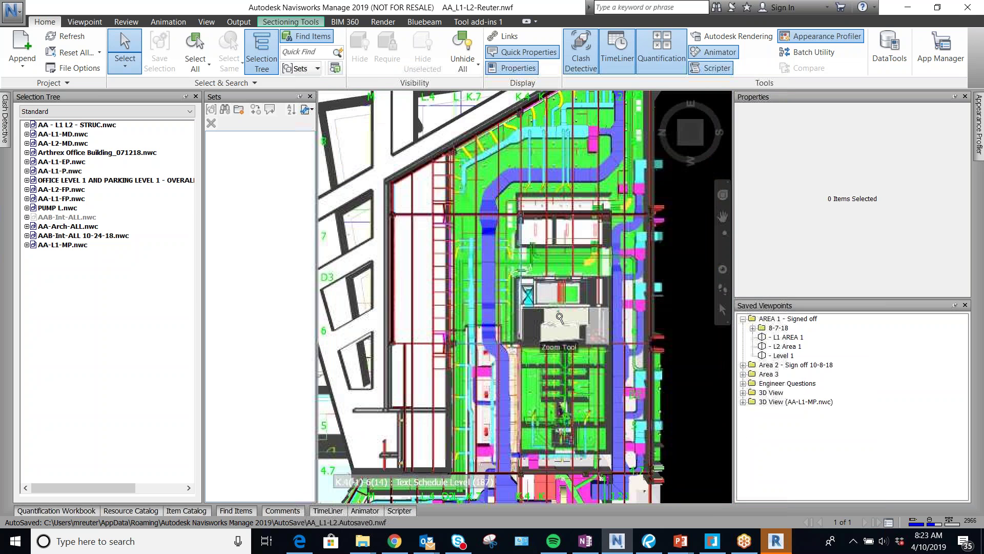
scroll(639, 302, up, 3)
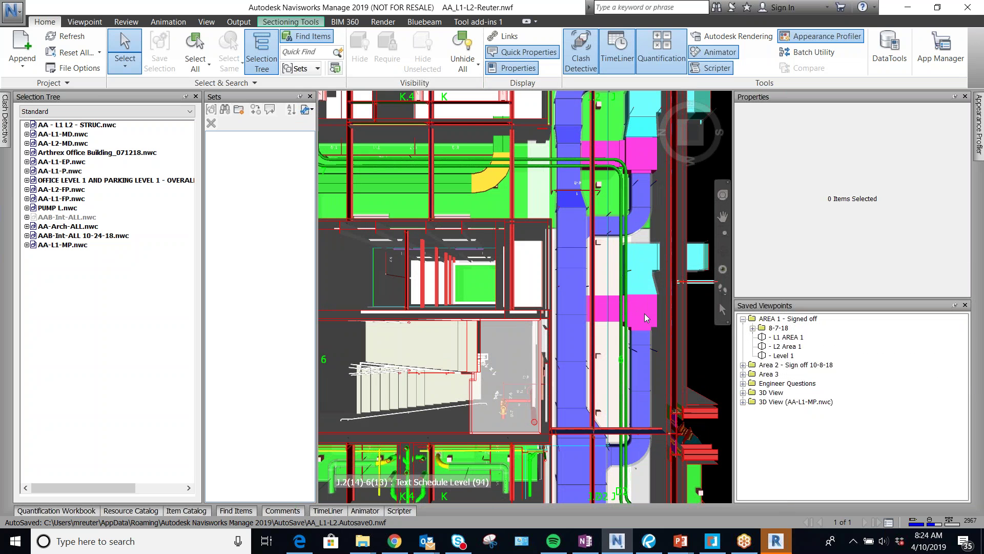
mouse_move(644, 312)
scroll(596, 287, down, 8)
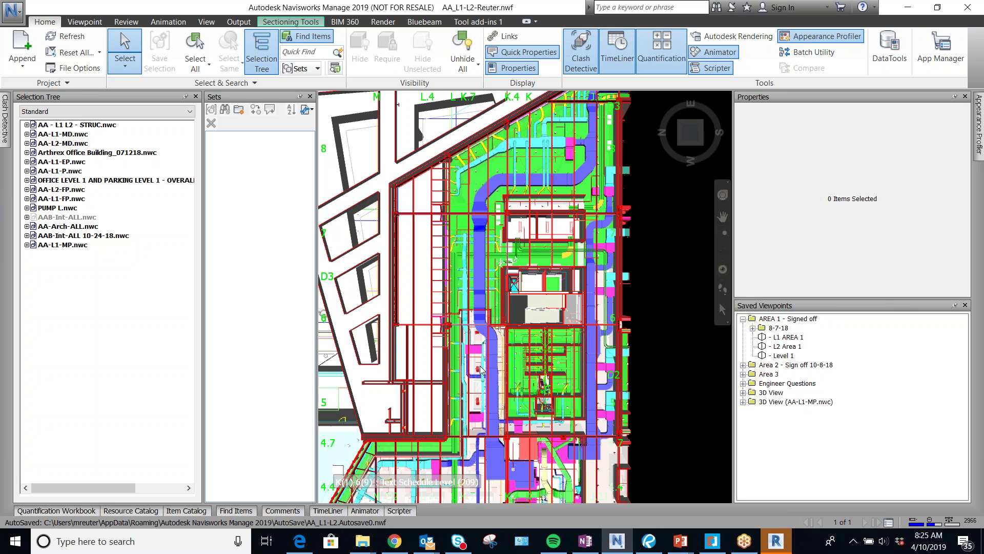
Select the conduit crossing beside the duct near grid J.2-6 and inspect its element properties
mouse_move(549, 347)
scroll(622, 337, up, 5)
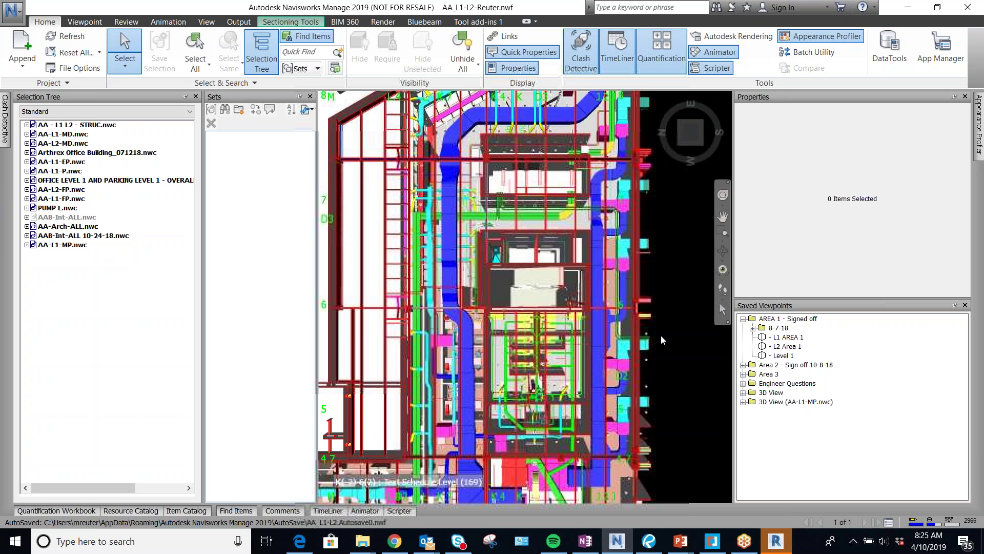
mouse_move(610, 338)
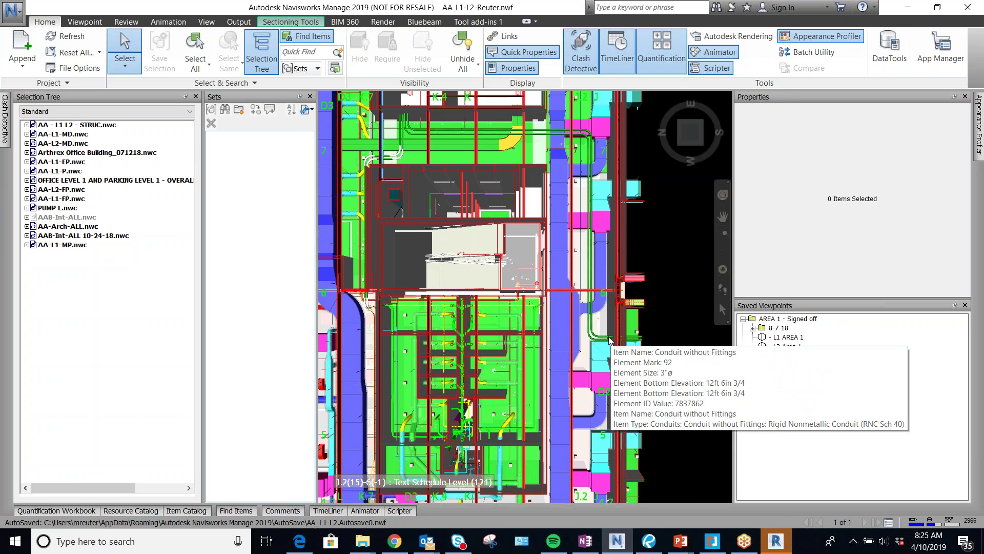
click(610, 338)
scroll(609, 337, up, 4)
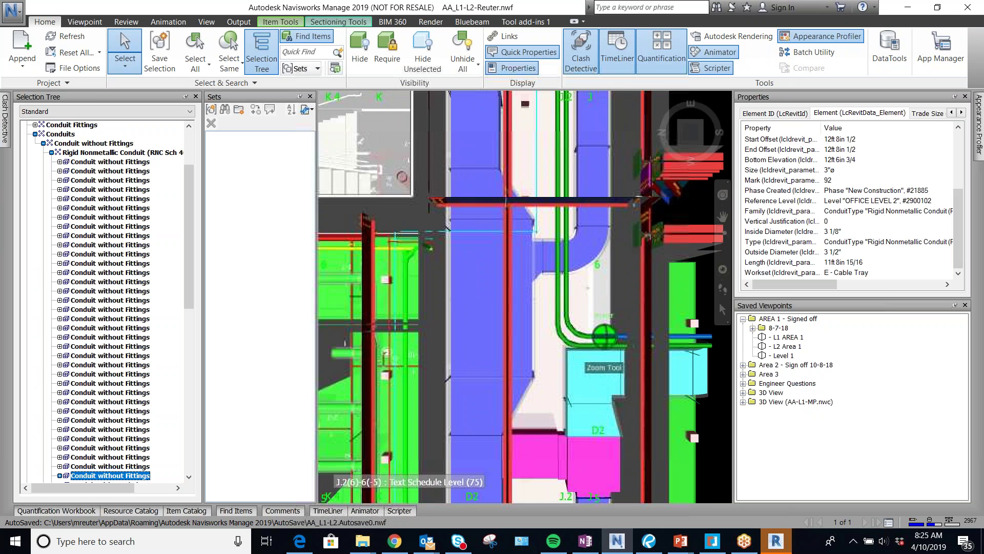
scroll(607, 336, up, 2)
mouse_move(617, 333)
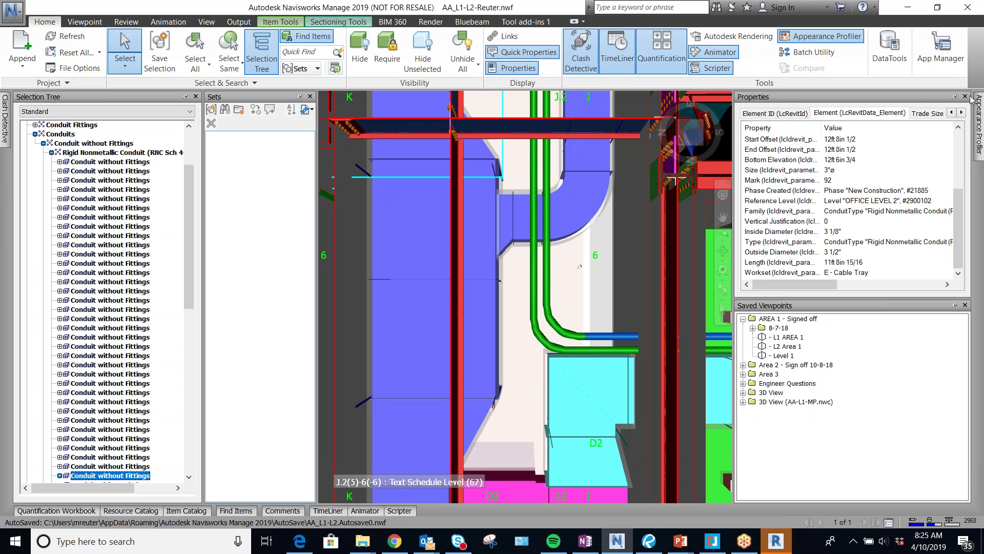
click(952, 112)
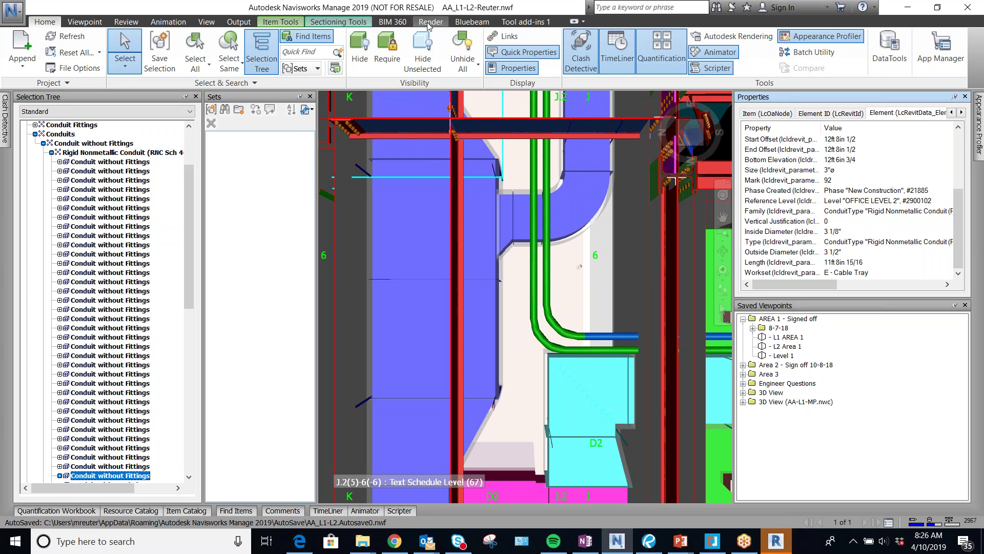
Turn off the TimeLiner window and review the list of dockable windows
click(210, 23)
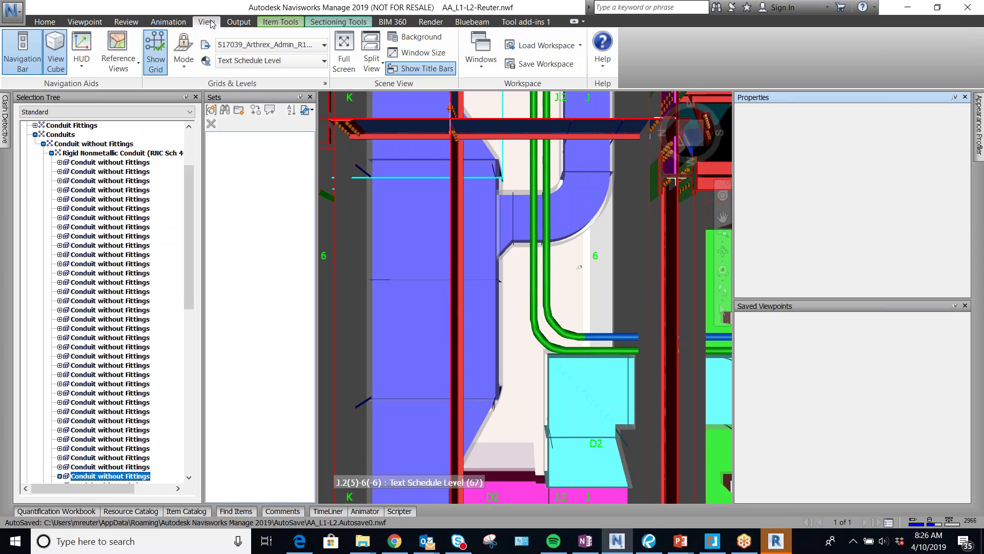
click(474, 66)
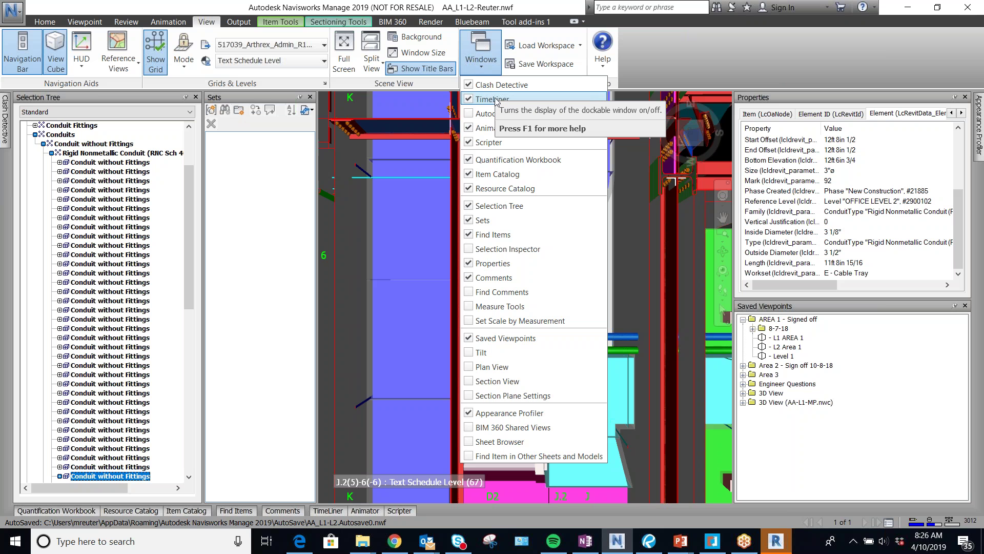
click(468, 103)
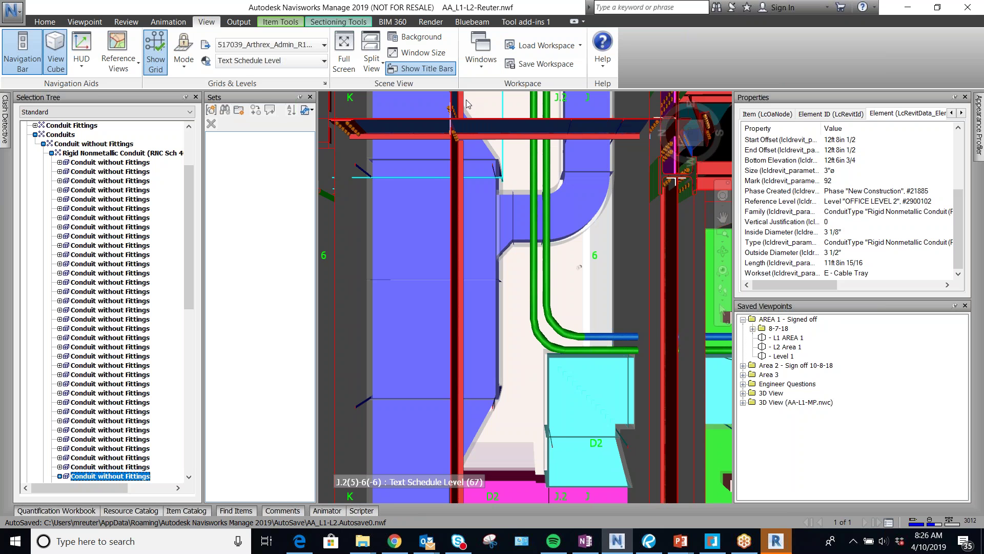
click(481, 54)
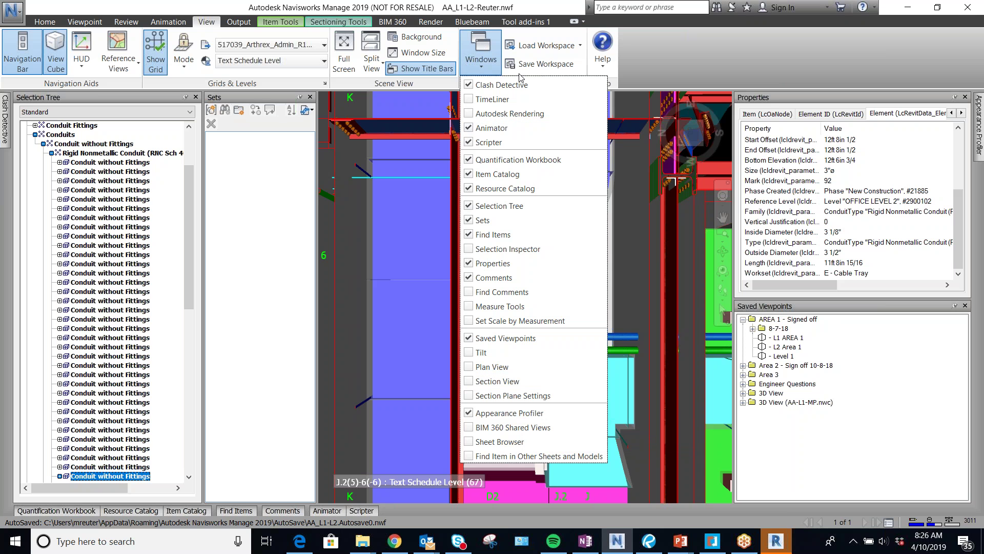
click(207, 25)
click(202, 28)
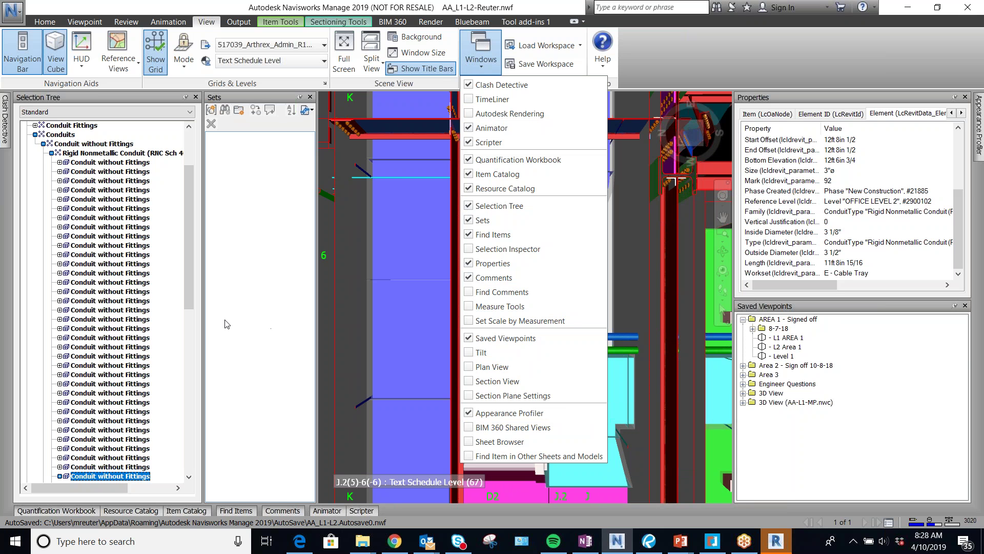
Narrow the Selection Tree pane and recheck the list of dockable windows
click(206, 336)
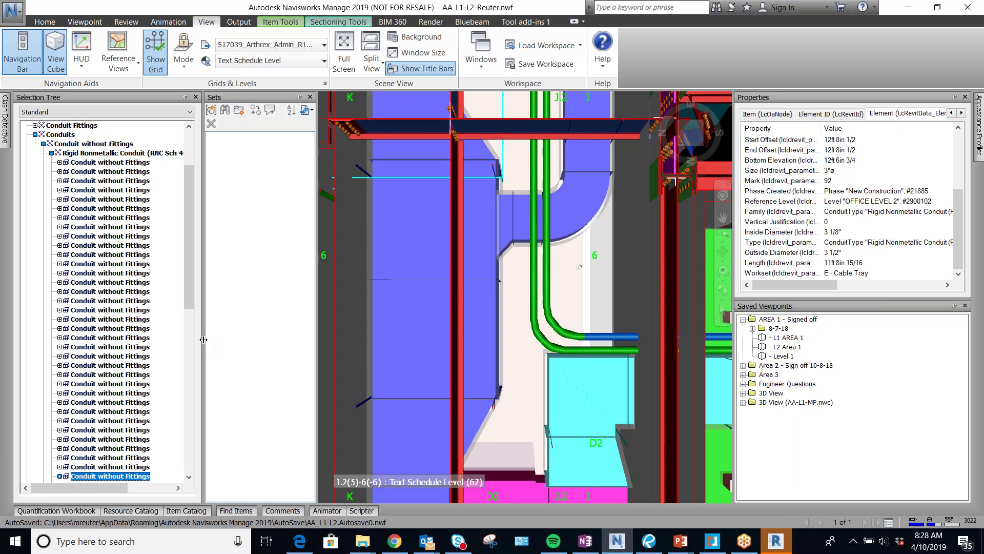
drag(177, 338, 177, 338)
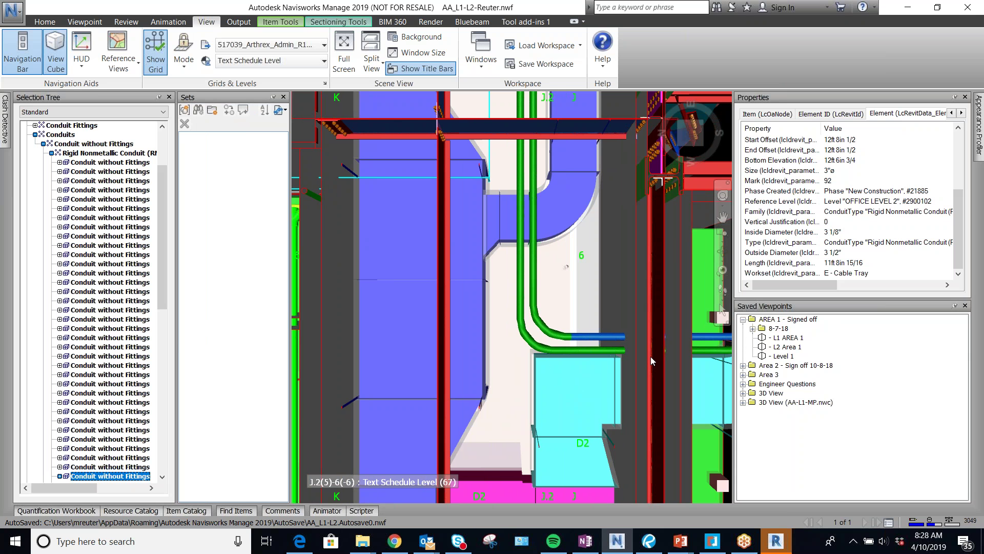
click(485, 54)
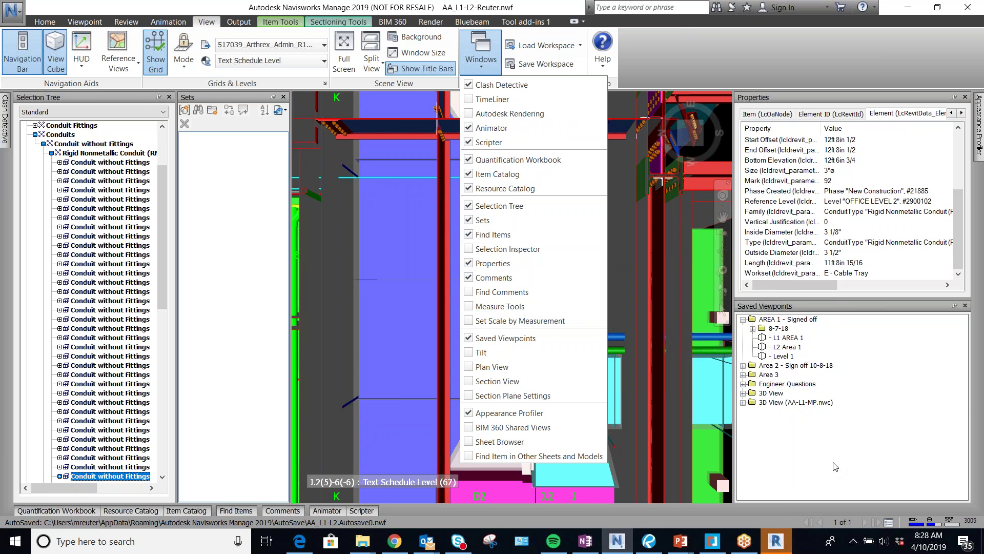
click(819, 456)
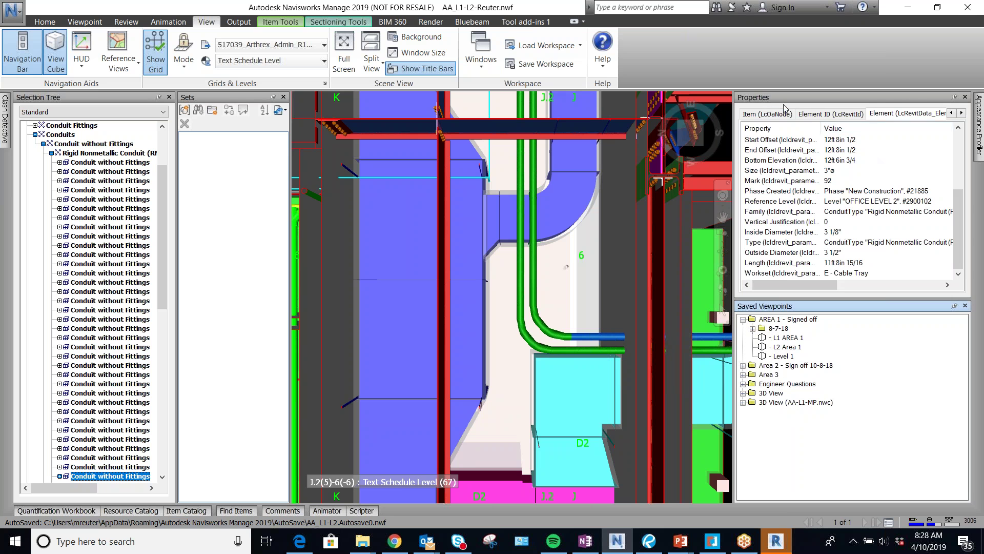
Show the Item properties and alternate the selection between the two parallel conduits, ending on the one nearest the cyan duct
click(754, 114)
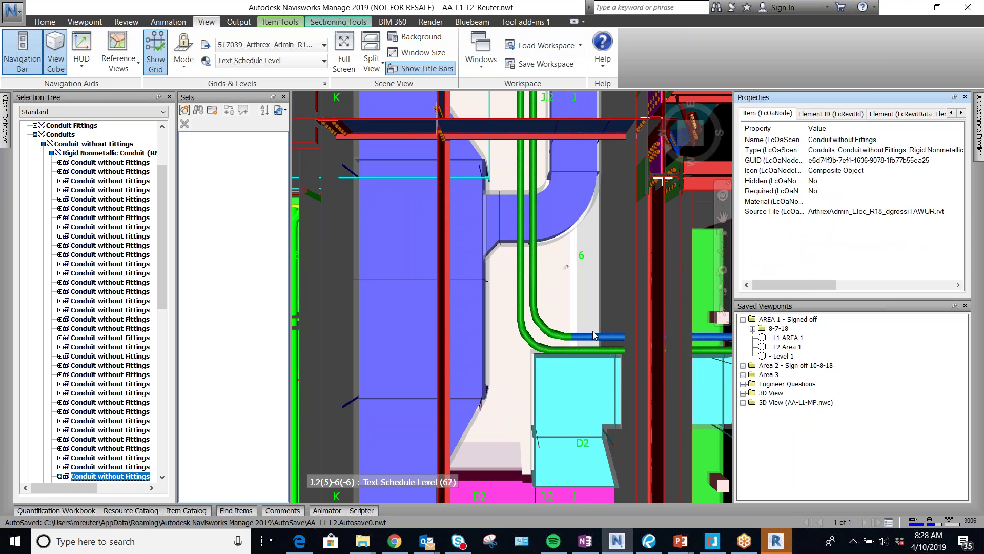
click(584, 350)
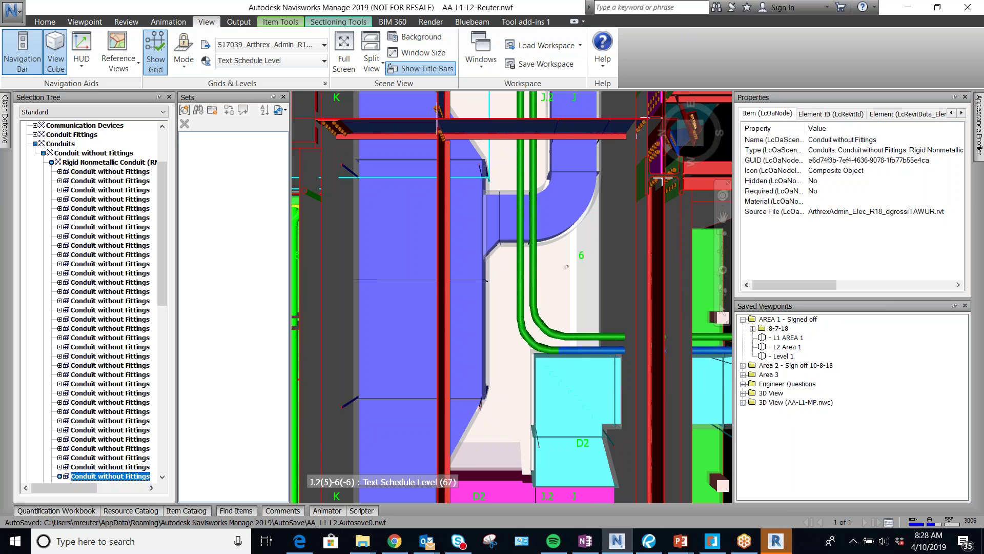
click(602, 336)
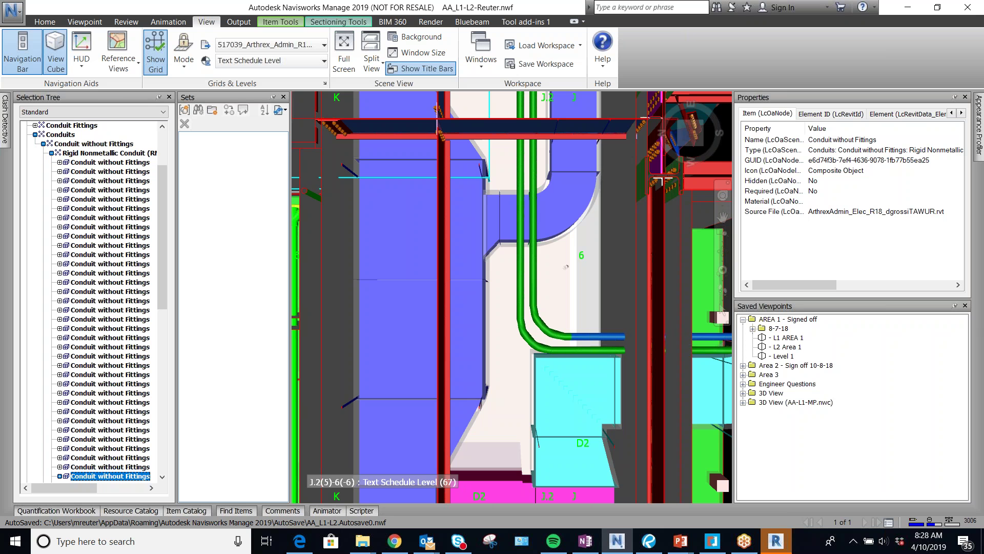
click(581, 350)
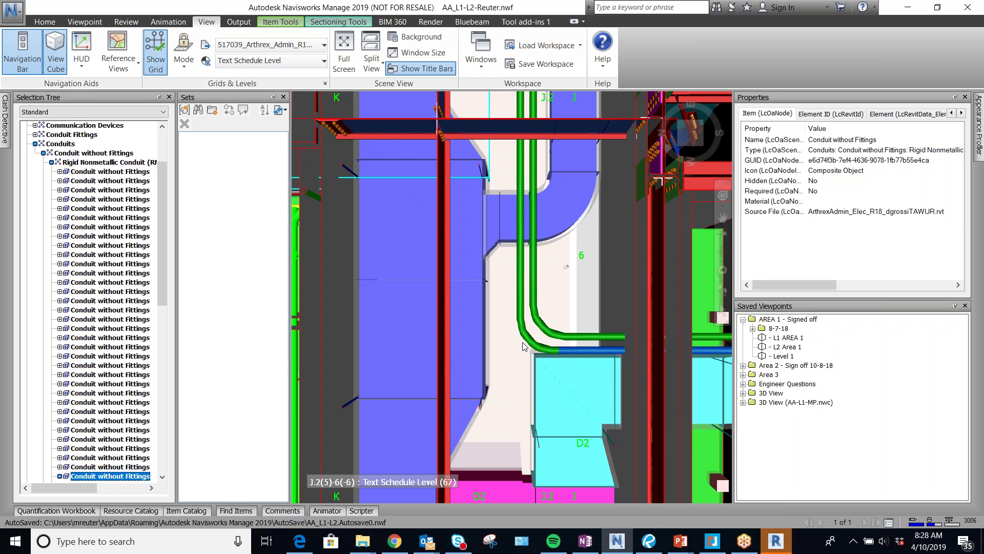
scroll(524, 346, down, 4)
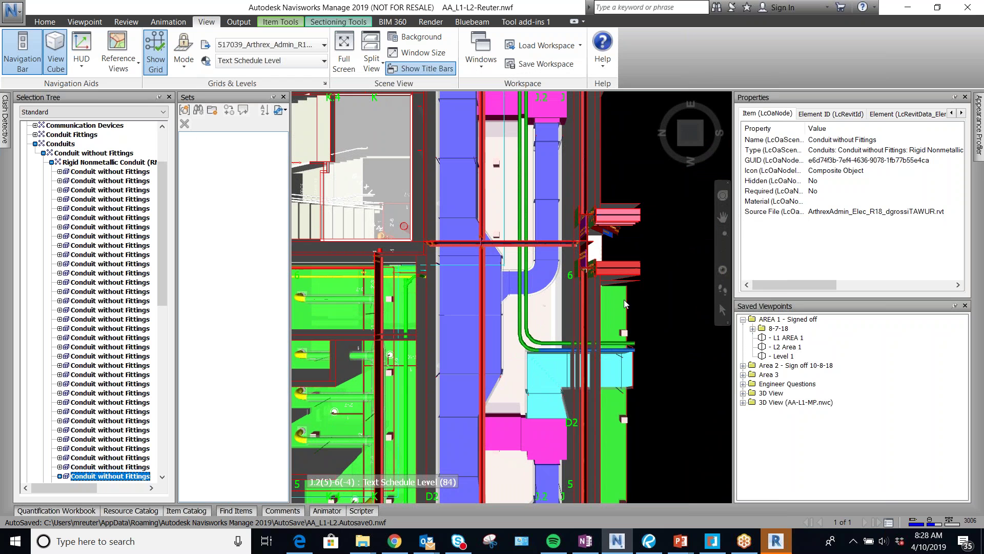
scroll(643, 342, up, 3)
scroll(643, 342, up, 1)
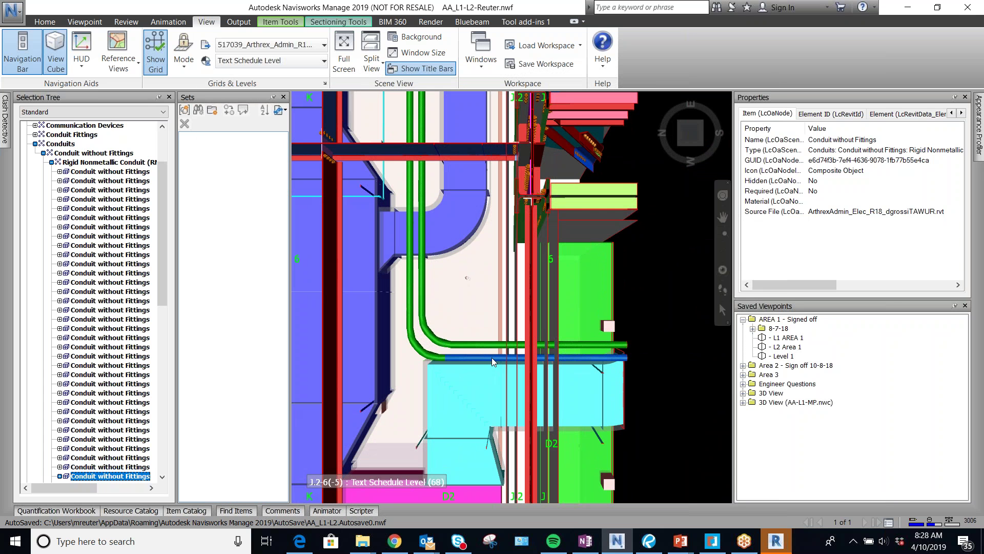
Review the selected conduit's Item, Element ID and Element properties, reading through the full list of element parameters
click(774, 112)
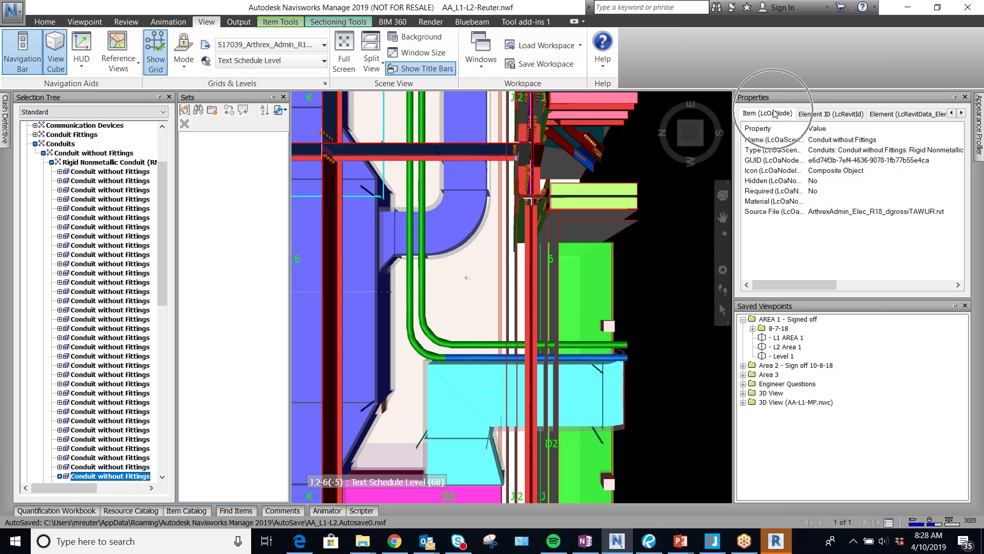
click(838, 113)
click(885, 113)
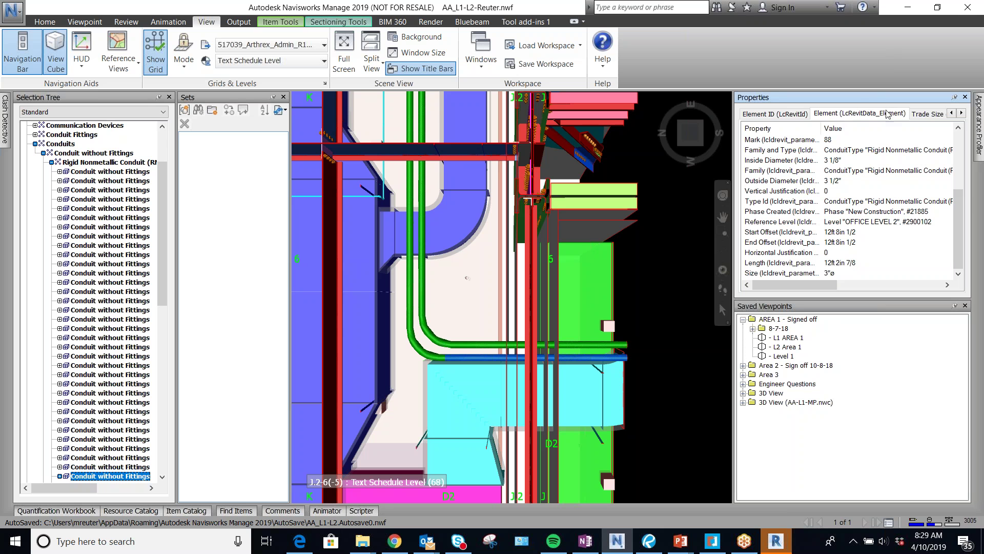
click(824, 116)
scroll(854, 245, up, 3)
scroll(843, 204, down, 3)
scroll(831, 249, up, 4)
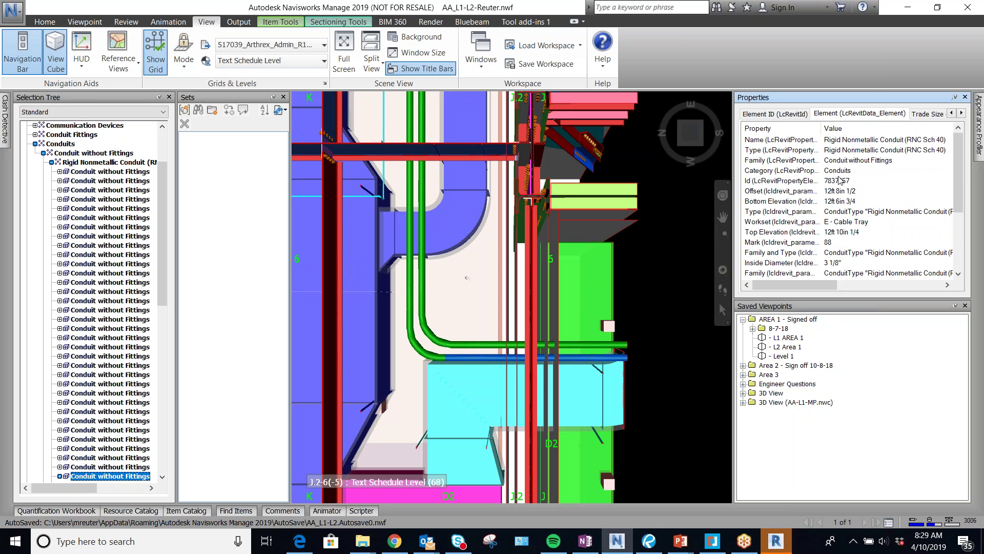
scroll(841, 182, down, 4)
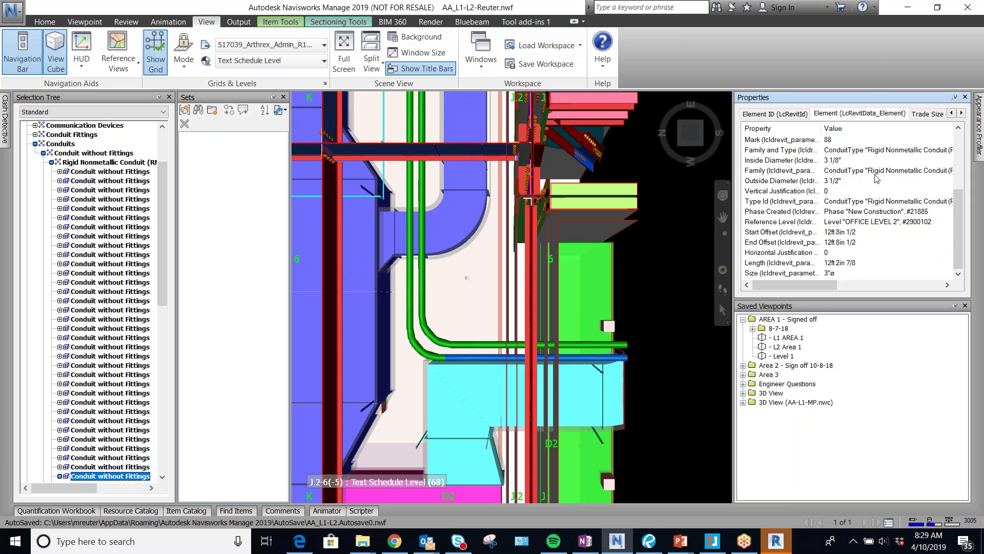
scroll(873, 183, up, 4)
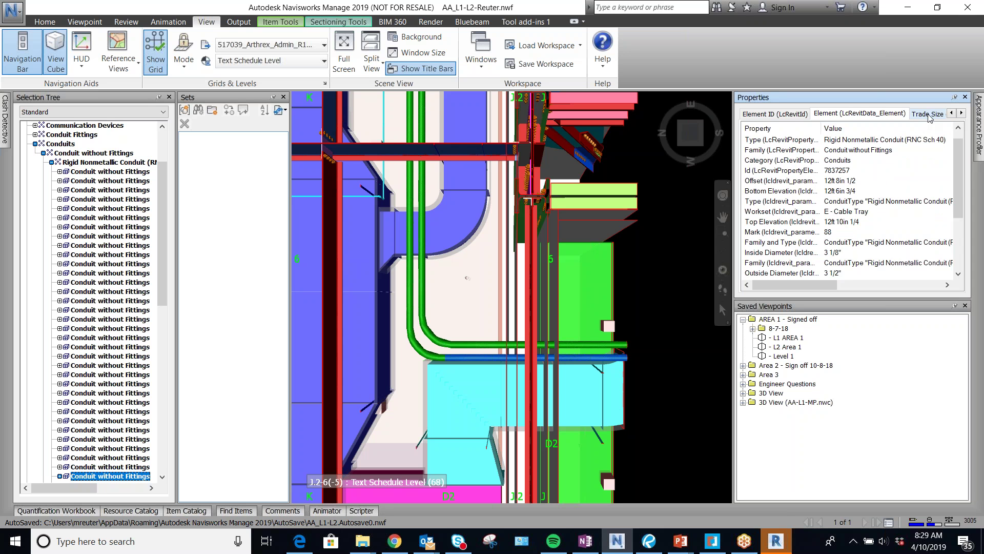
Review the conduit's Trade Size properties with a wider property column, and inspect its Reference Level properties
click(929, 115)
drag(792, 129, 823, 128)
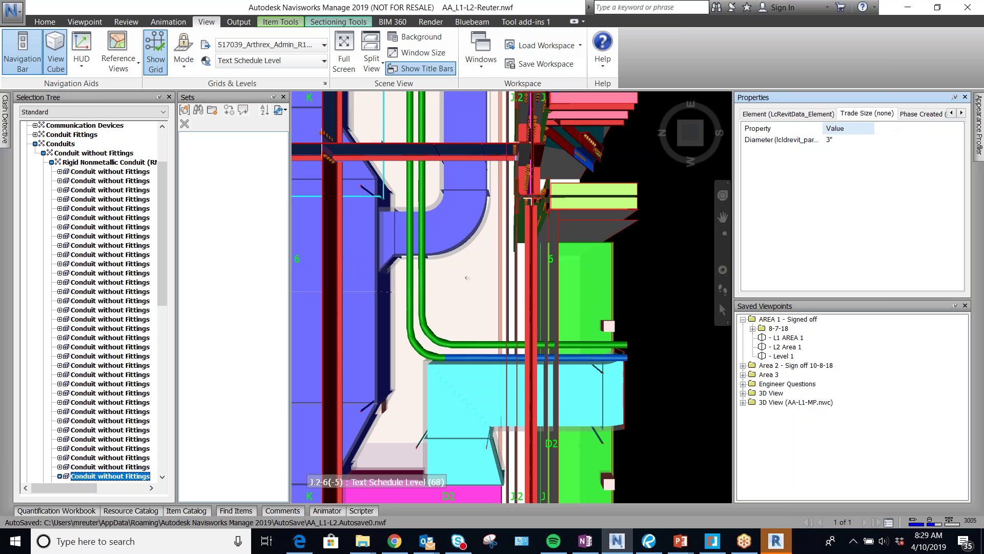
click(961, 114)
click(961, 113)
click(961, 113)
click(803, 113)
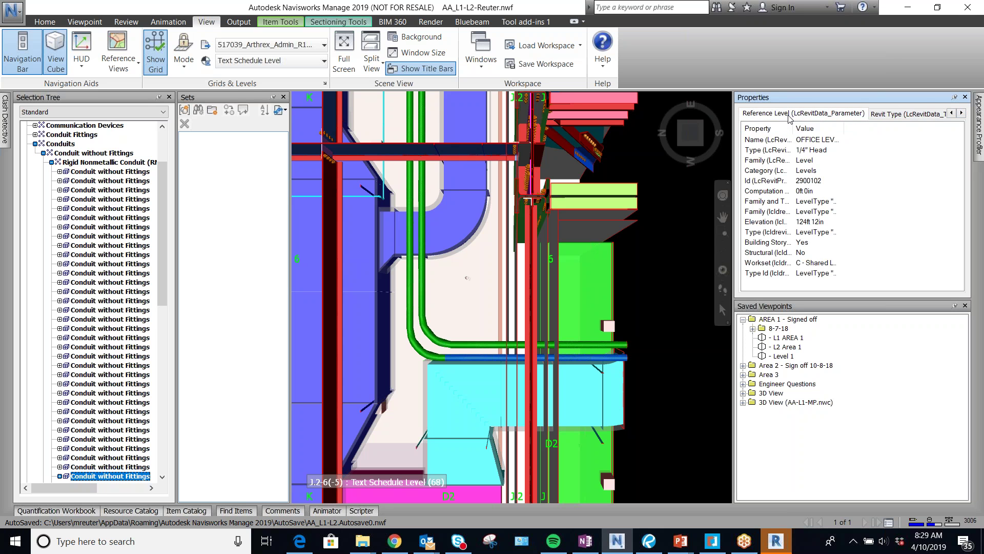
Widen the value column of the conduit's Reference Level properties, and inspect its Revit Type and Element Properties categories
drag(844, 129, 905, 133)
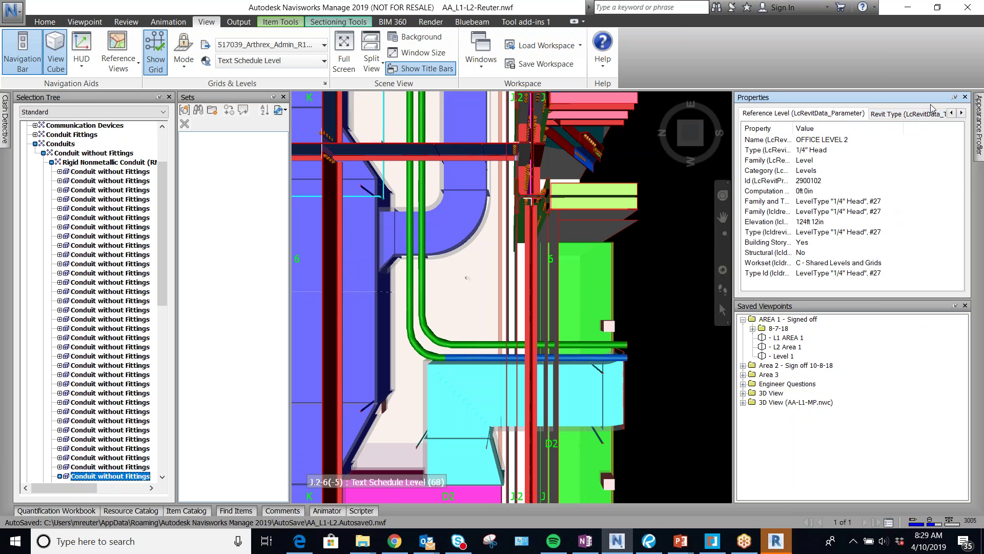
click(921, 114)
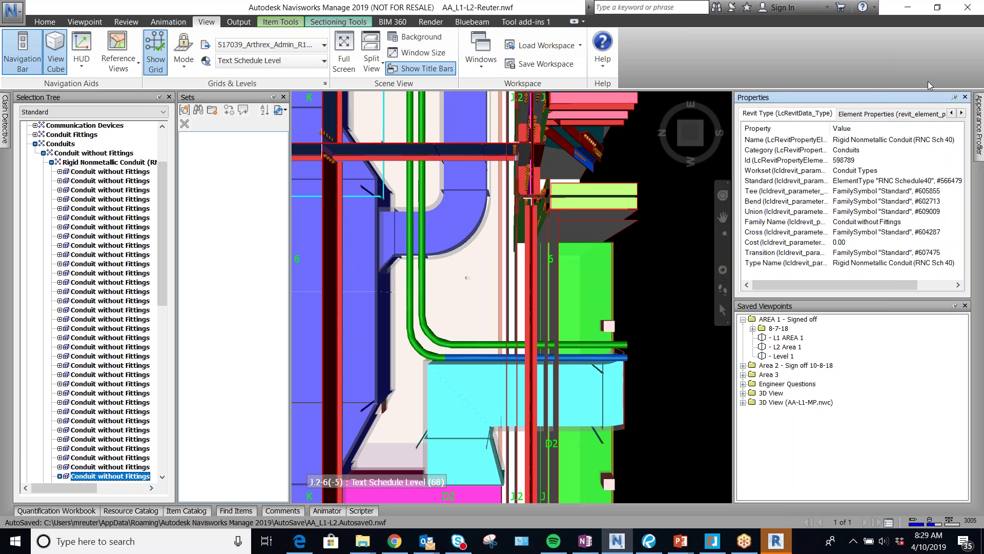
click(962, 112)
click(872, 114)
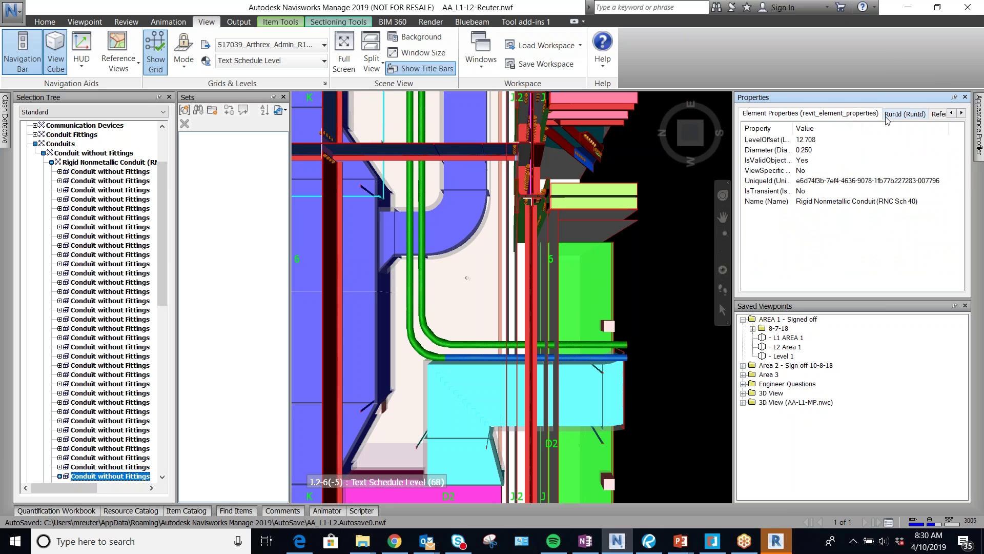
Go through the conduit's property categories after Element Properties, including RunId, CreatedPhaseId and StructuralMaterialId
click(913, 115)
click(937, 113)
click(936, 114)
click(927, 113)
click(926, 114)
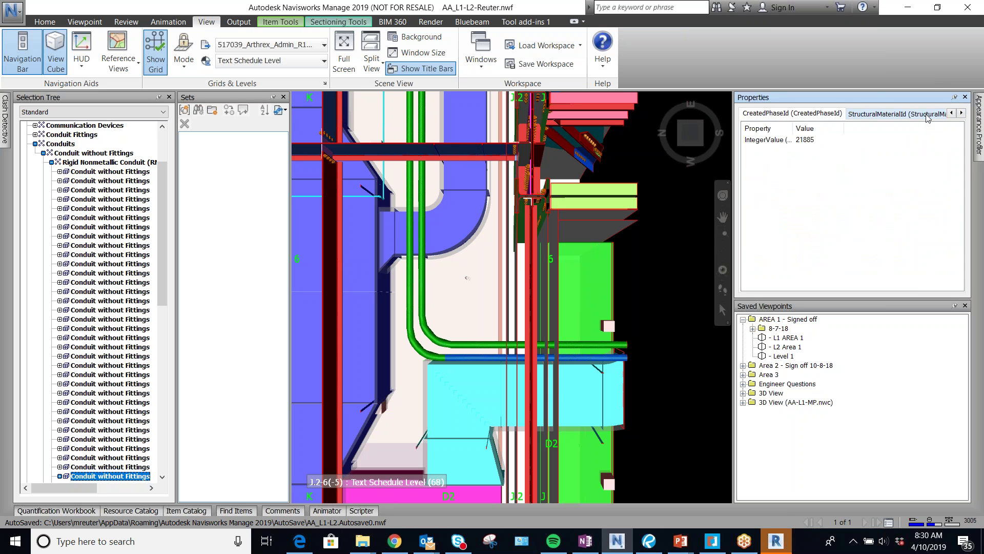
click(927, 114)
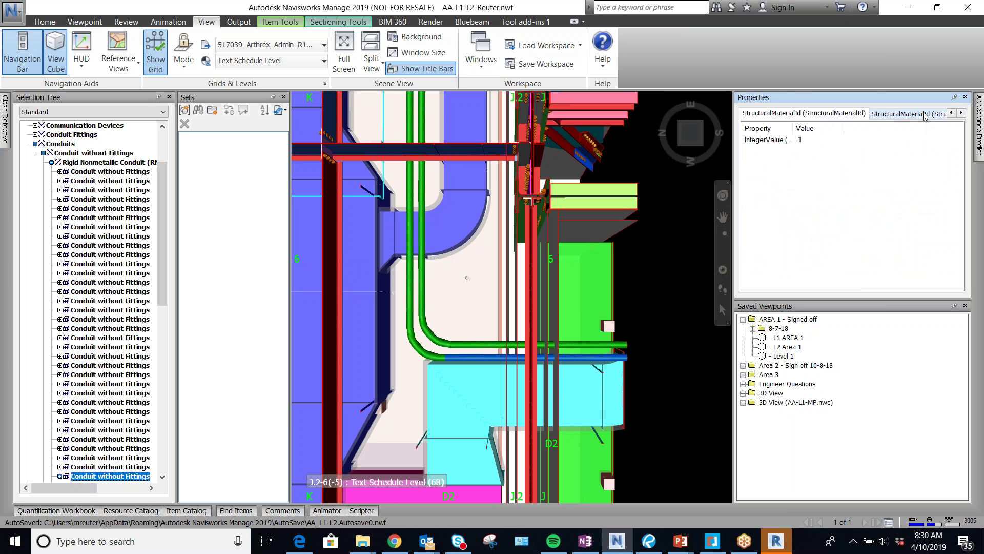
click(925, 114)
Inspect the conduit's remaining property categories, including Category, and return to the beginning of the category list
click(885, 116)
click(915, 116)
click(961, 113)
click(951, 113)
click(960, 113)
click(961, 113)
click(961, 113)
click(961, 113)
click(961, 113)
click(860, 118)
click(792, 113)
click(951, 113)
click(951, 113)
click(951, 113)
click(951, 113)
click(951, 114)
click(951, 113)
click(952, 113)
click(952, 113)
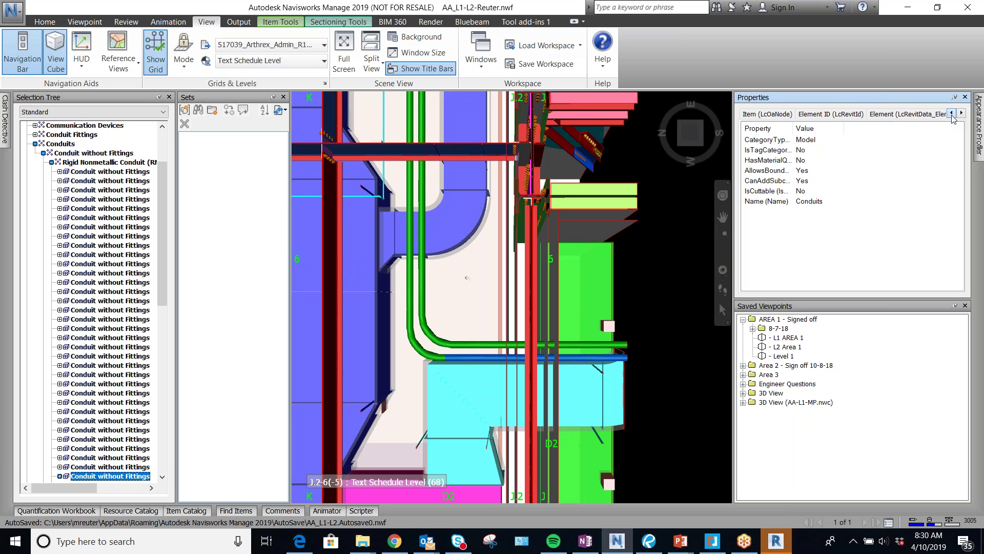
Select the square bend of the cyan duct beside the conduits and review its Element properties and other available property categories
click(466, 373)
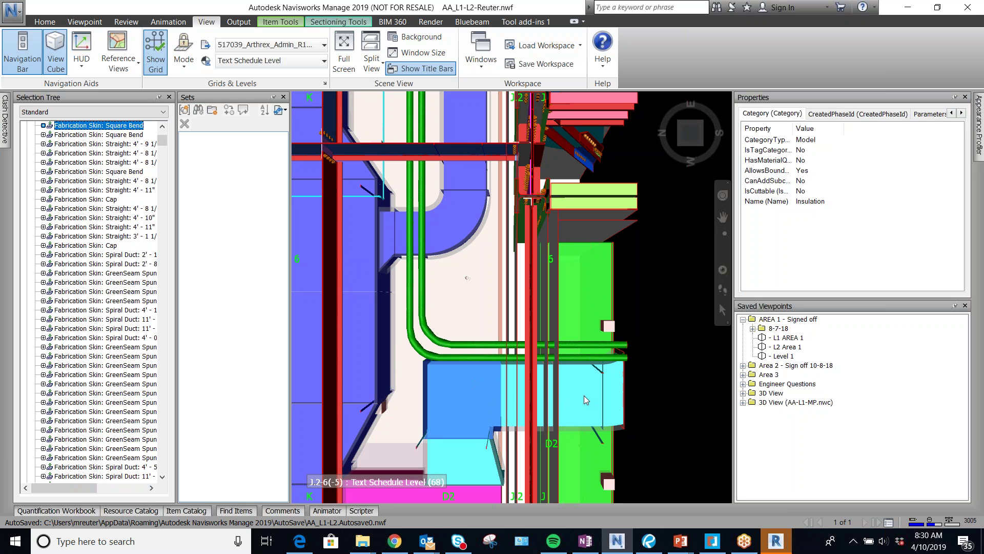
click(953, 113)
click(952, 113)
click(952, 113)
click(952, 113)
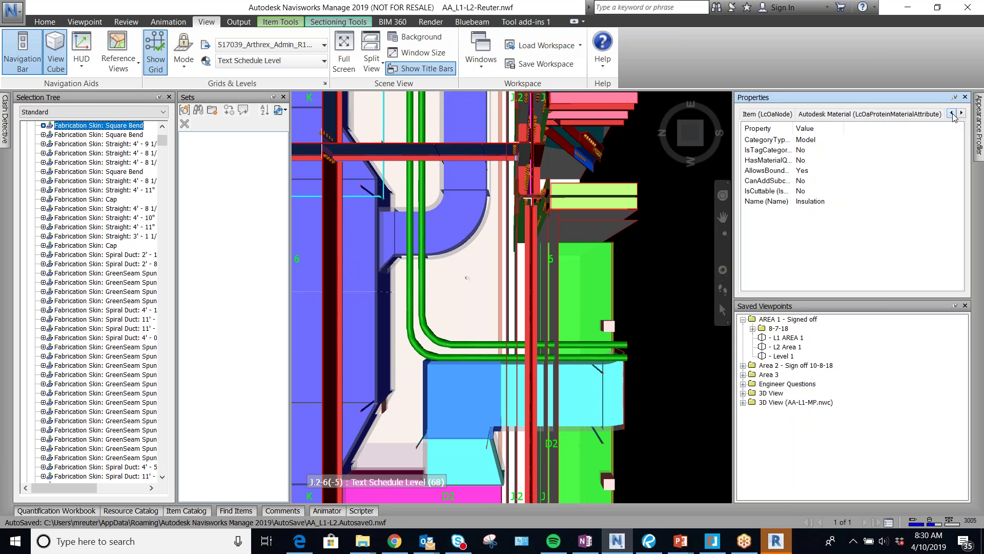
click(961, 113)
click(961, 114)
click(839, 115)
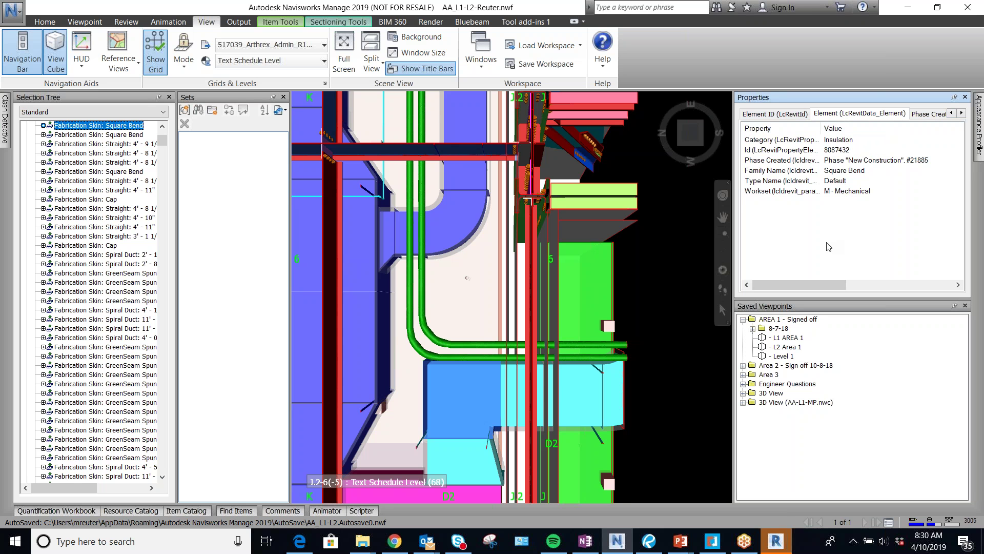
click(962, 114)
click(962, 114)
click(962, 114)
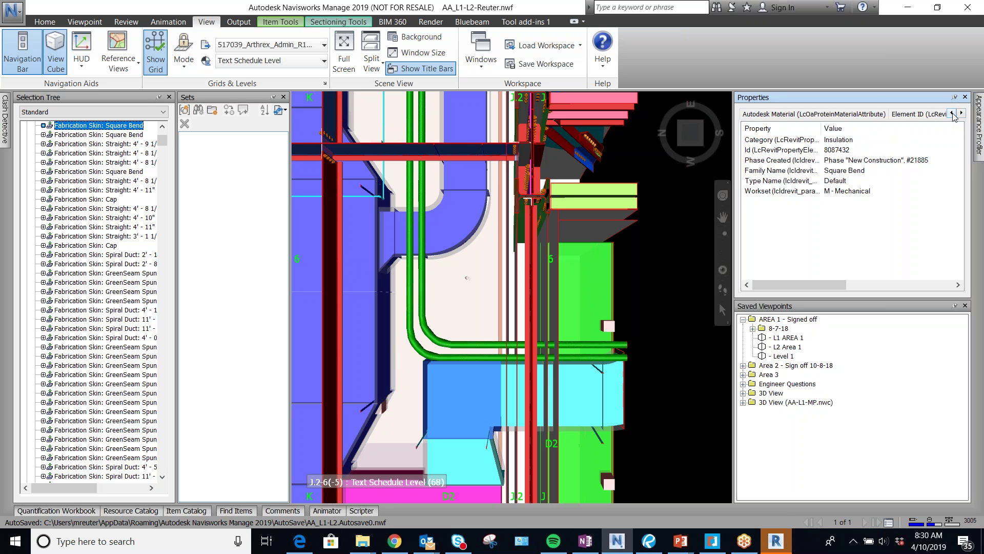
click(962, 113)
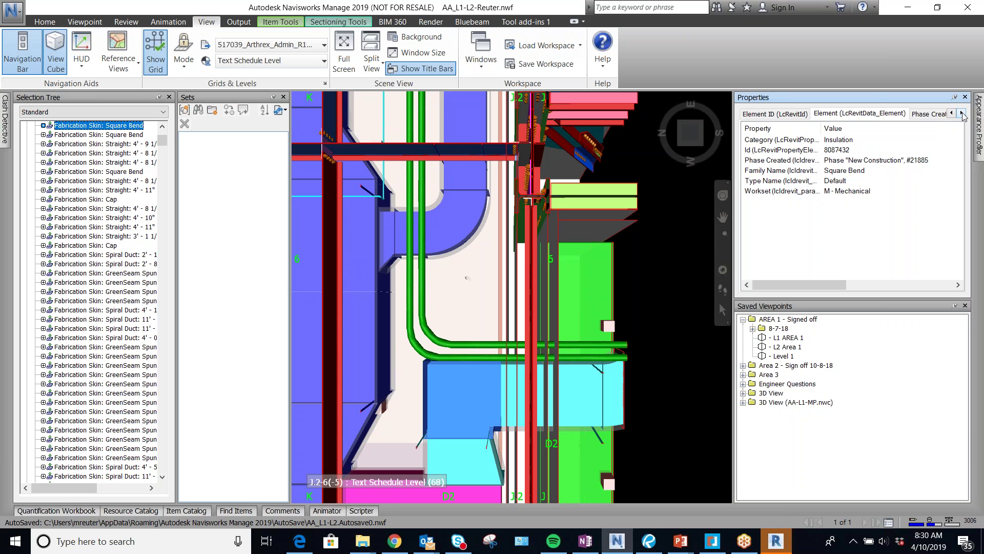
Open the Options Editor, check the Tools options, and inspect the interface's Display Units, Sectioning and Viewpoint Defaults settings
click(13, 11)
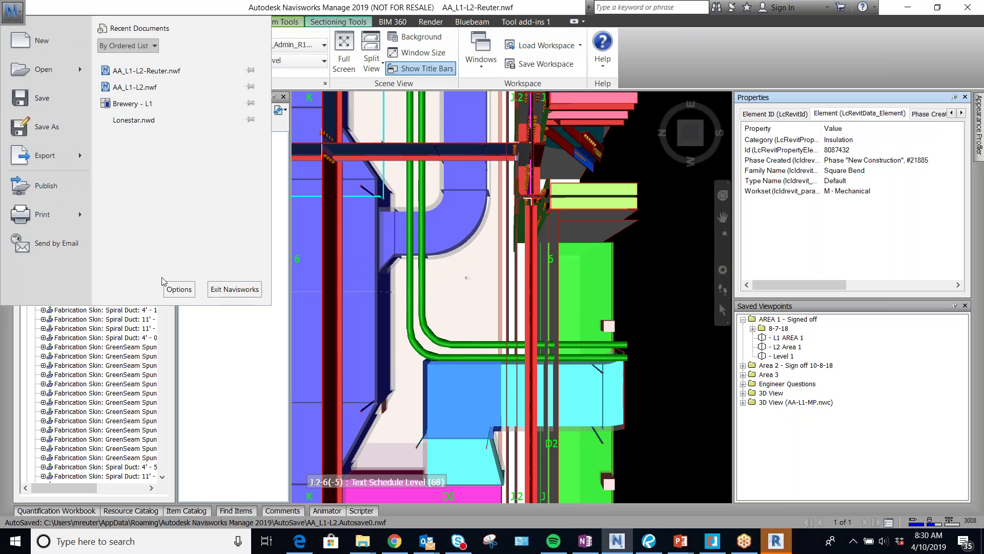
click(178, 289)
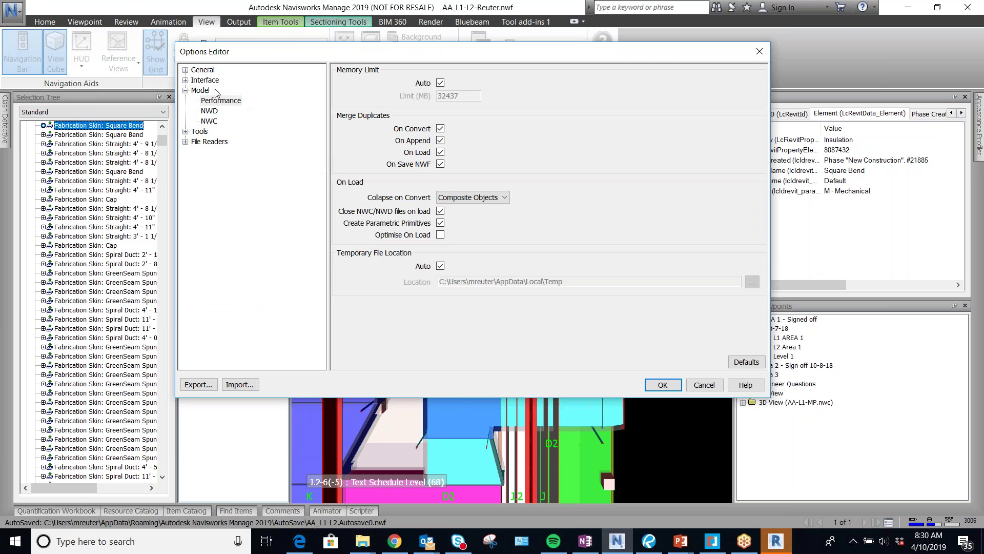
click(185, 132)
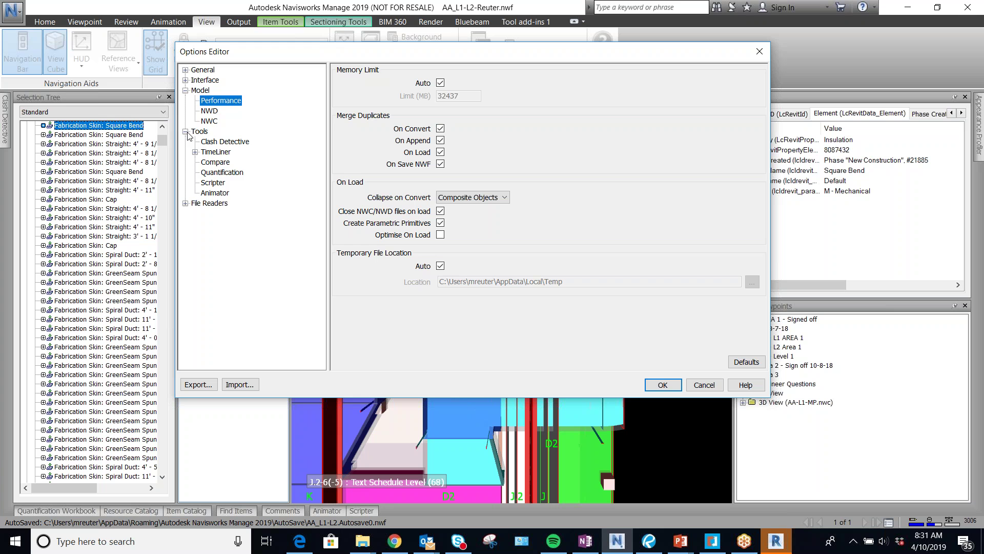
click(186, 132)
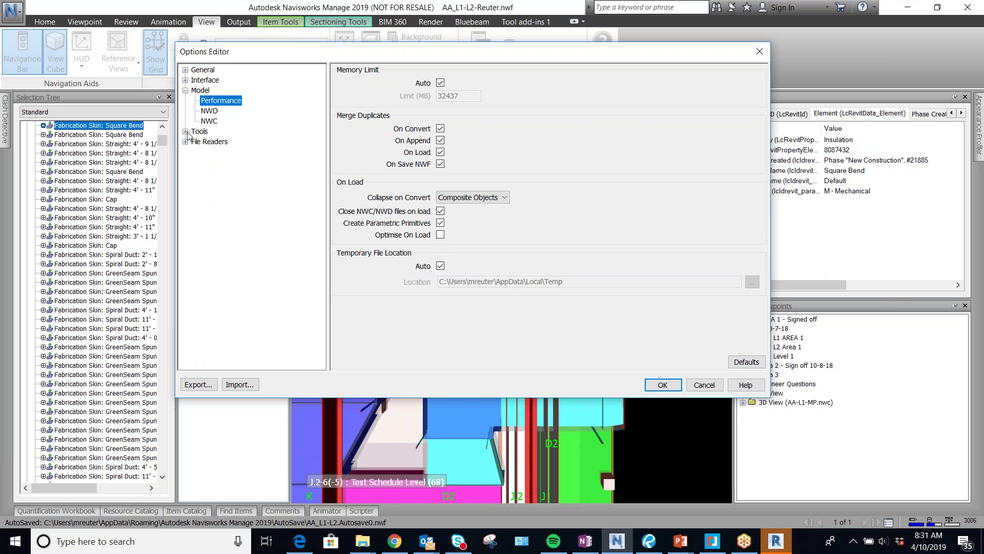
click(185, 80)
click(212, 90)
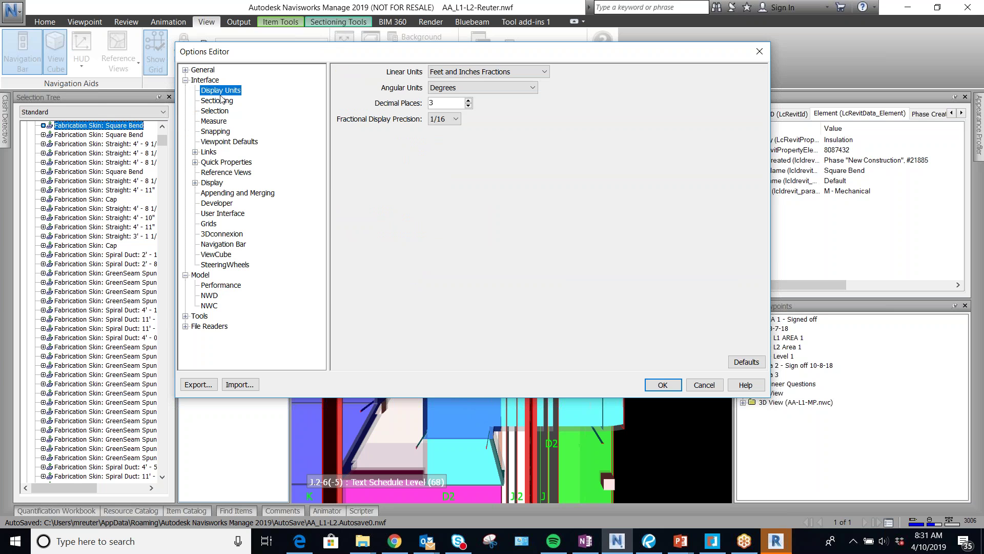
click(228, 102)
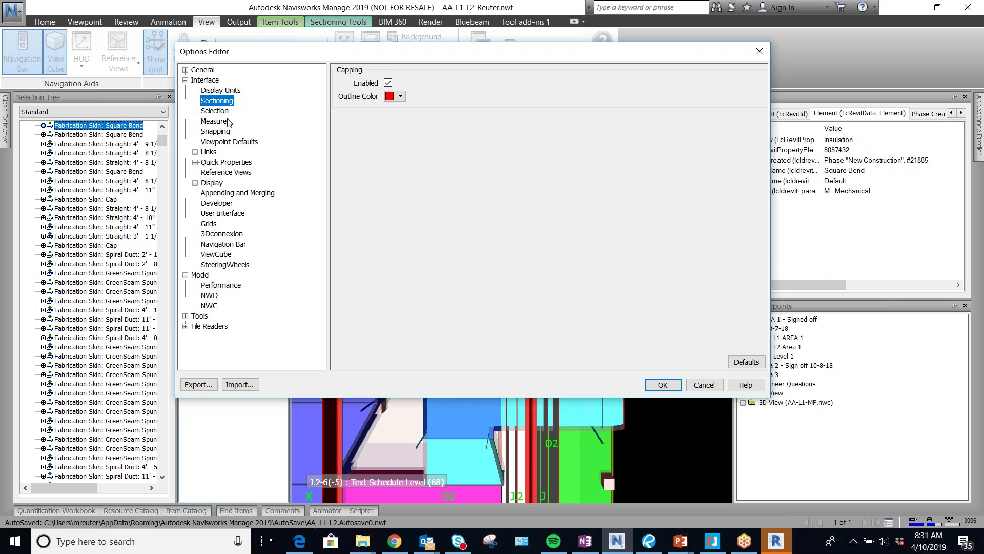
click(229, 142)
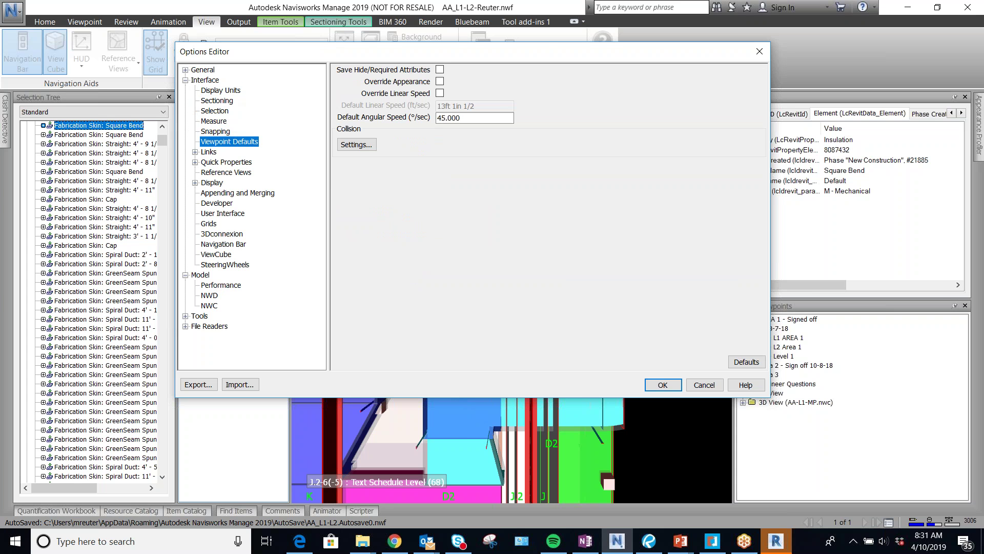
Inspect the Quick Properties options and their category and property definitions, and check the Reference Views settings
click(195, 163)
click(219, 162)
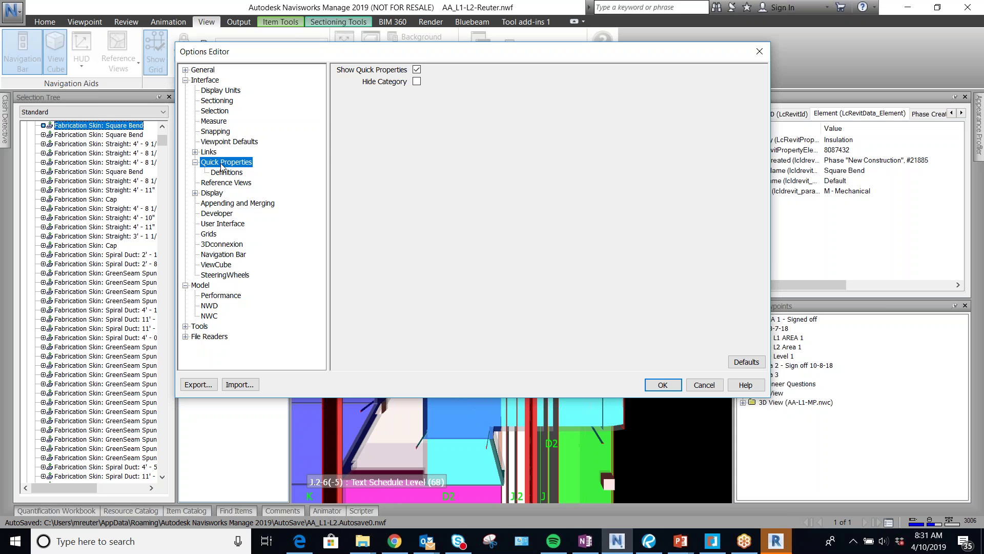
click(233, 174)
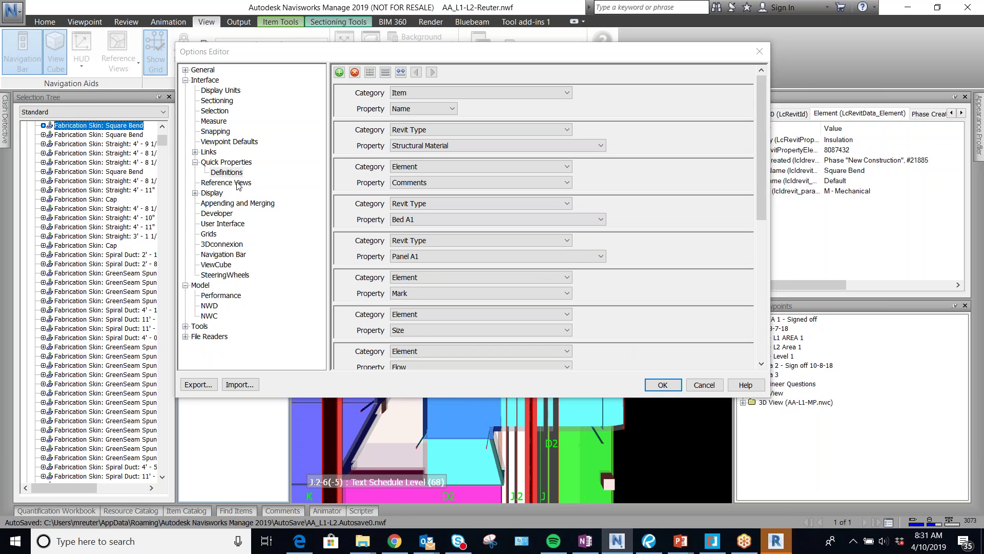
click(233, 183)
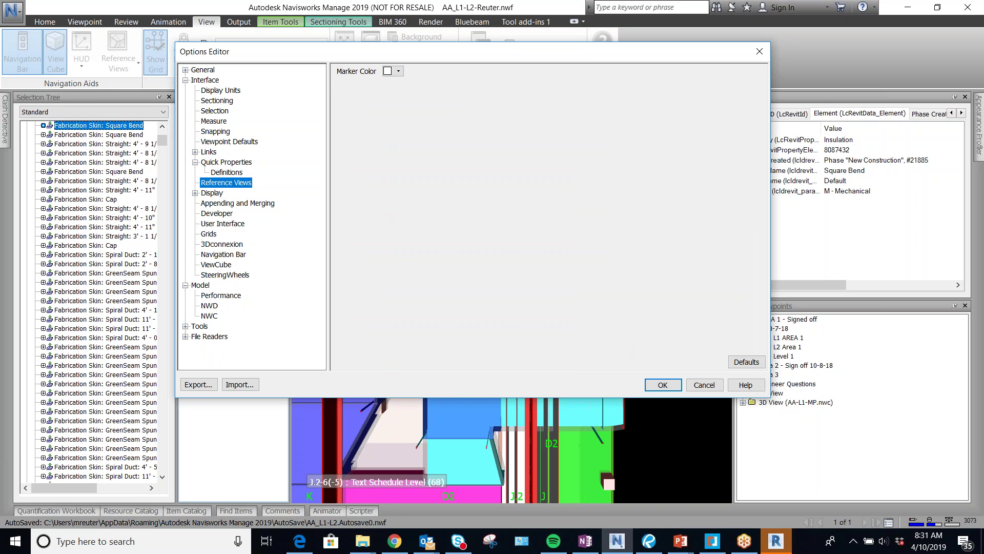
Show the General options and recheck the interface's Display Units and Sectioning settings
click(186, 70)
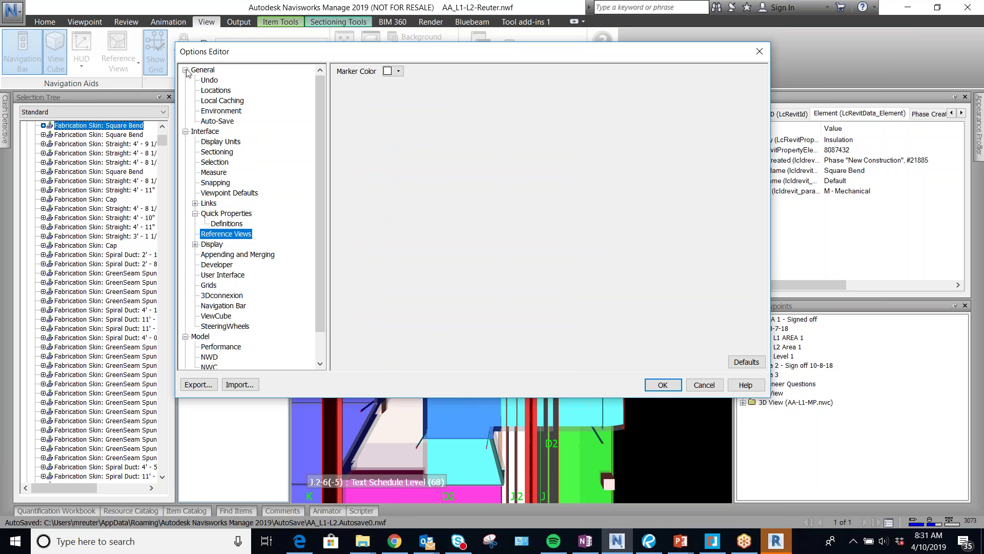
click(205, 131)
click(222, 143)
click(224, 152)
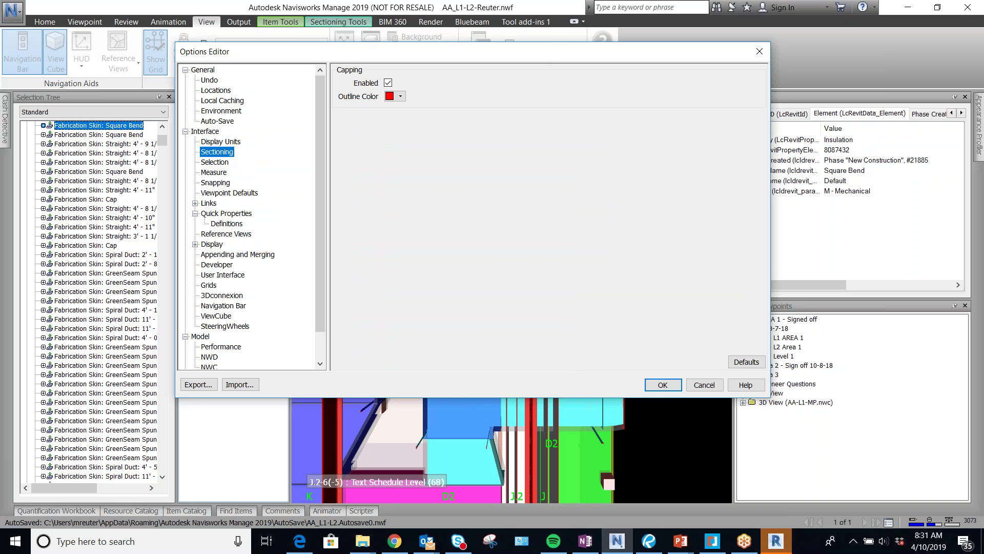
Review the interface's Selection, Measure, Snapping and Viewpoint Defaults settings
click(213, 173)
click(224, 165)
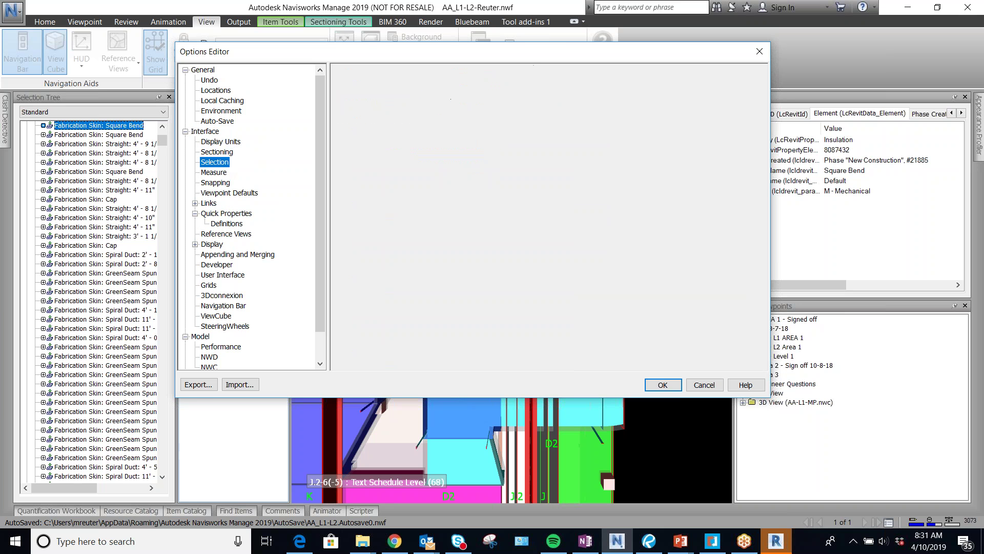
click(213, 173)
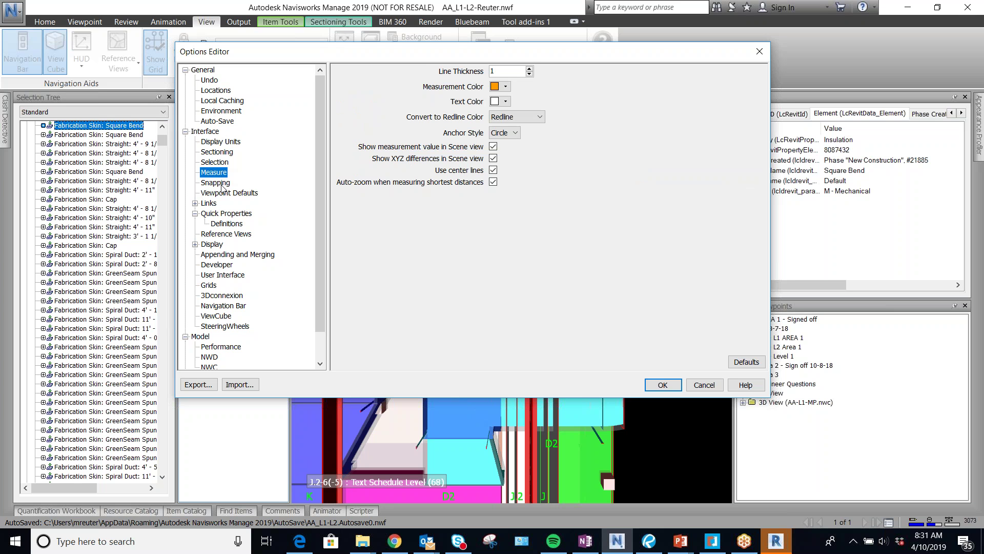
click(222, 184)
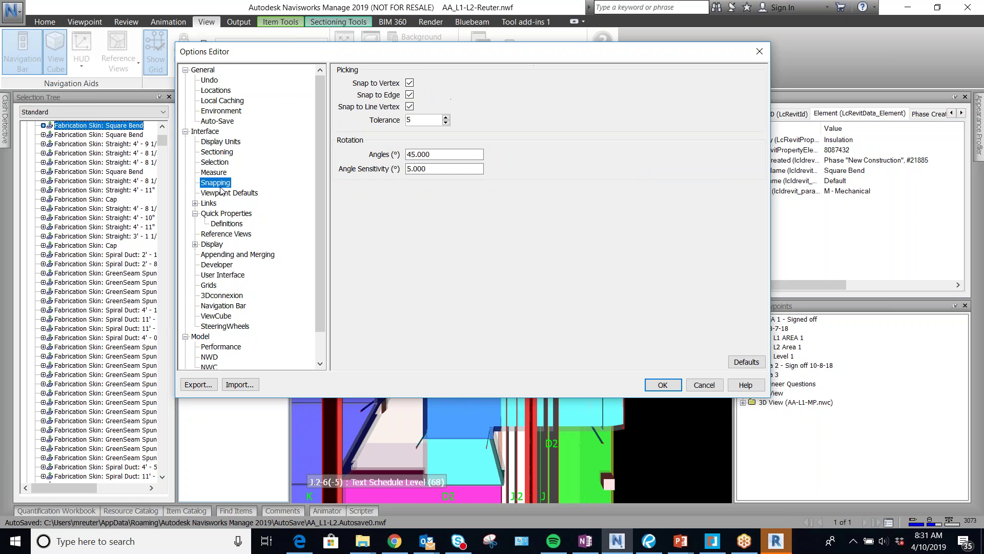
click(224, 193)
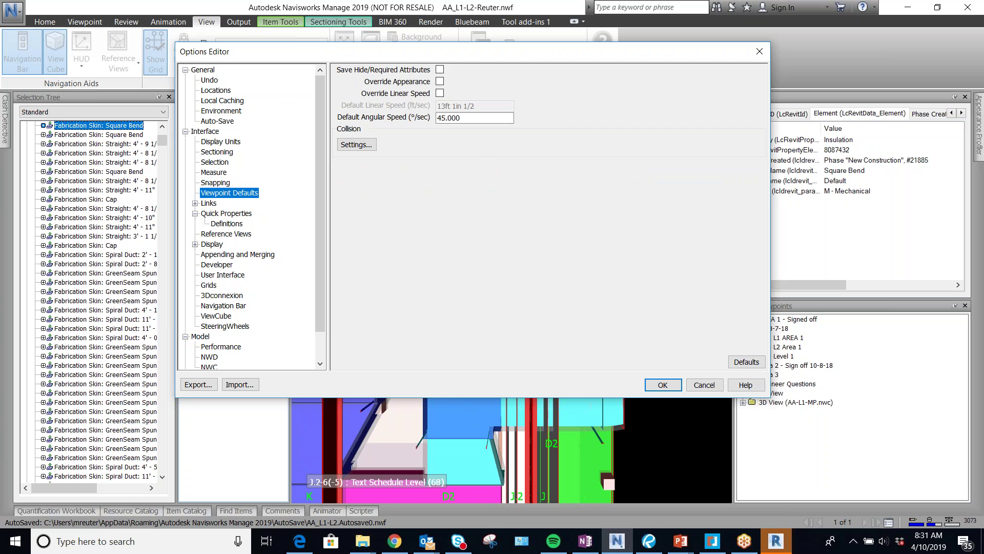
Review the Links options for standard and user-defined categories, revisit Quick Properties and Reference Views, and close the Options Editor without saving changes
click(195, 204)
click(225, 214)
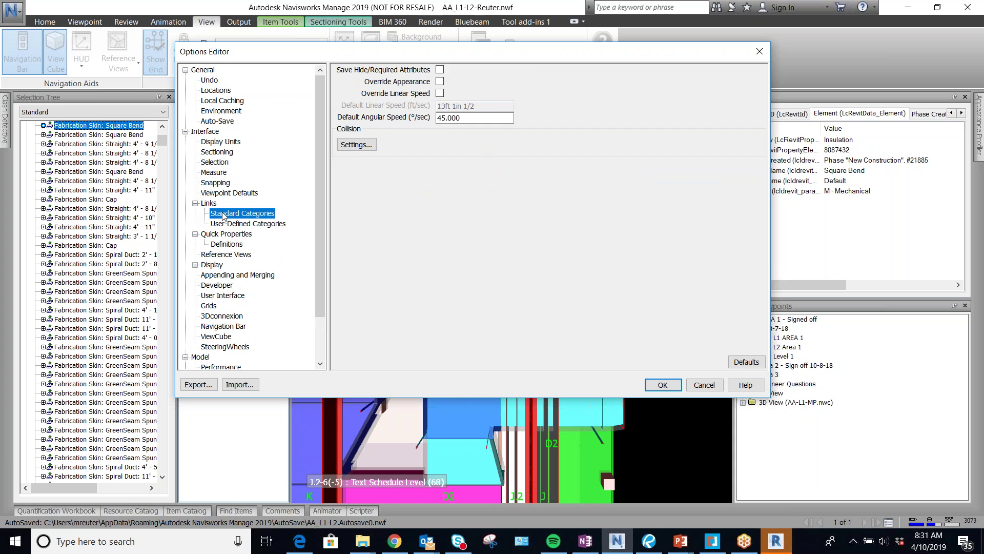
click(245, 224)
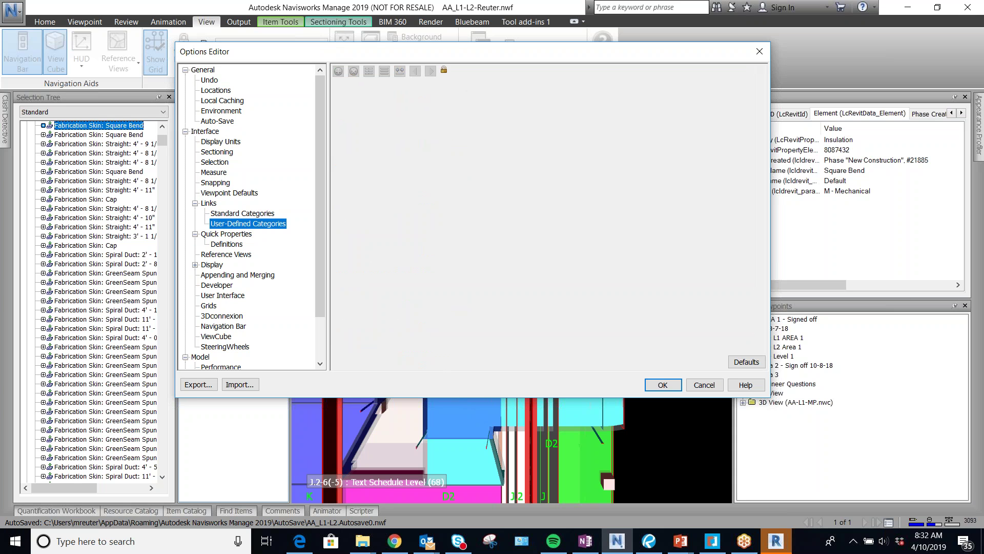
click(239, 218)
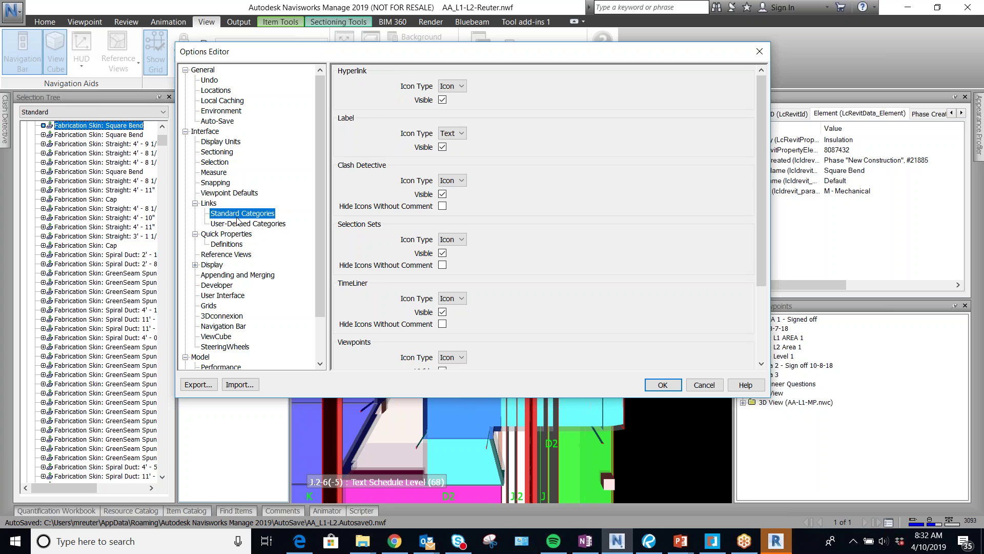
scroll(420, 255, down, 3)
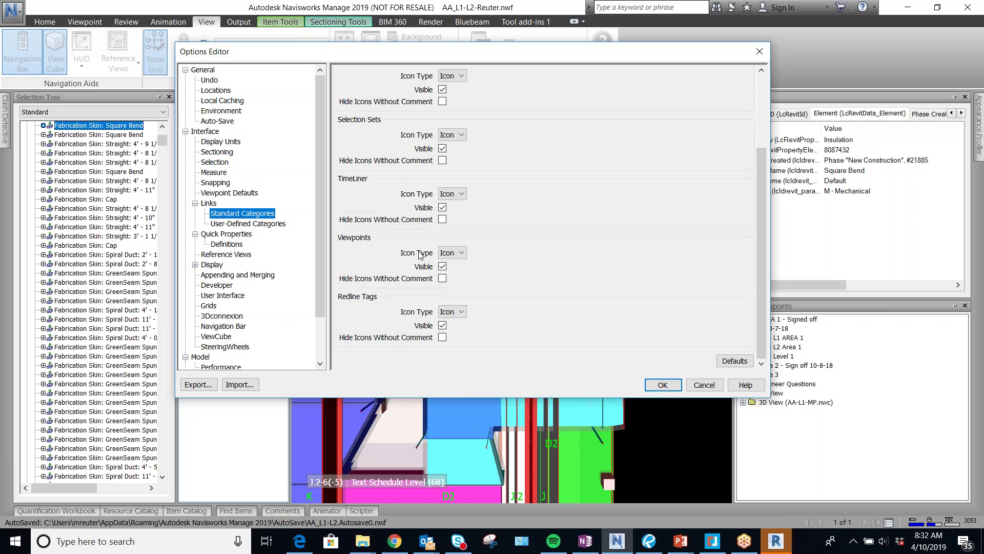
click(222, 234)
click(224, 254)
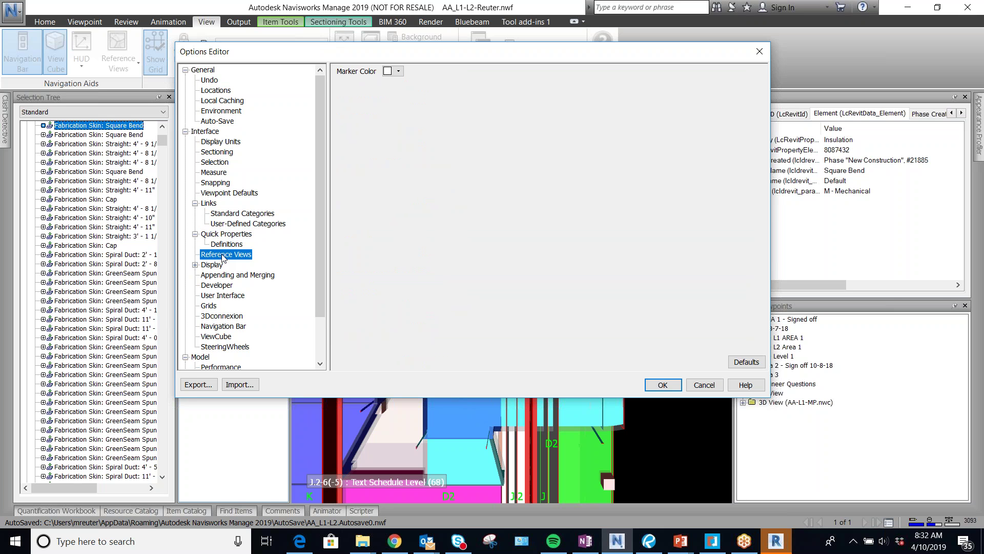
click(705, 385)
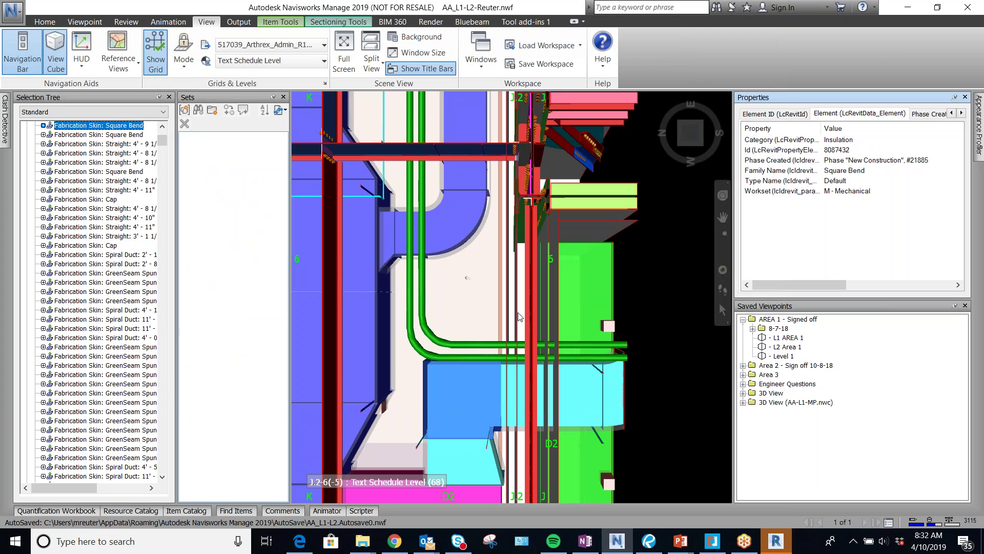
Select the upper 3-inch conduit beside the cyan duct and review its item commands and selection resolution options
scroll(119, 229, up, 4)
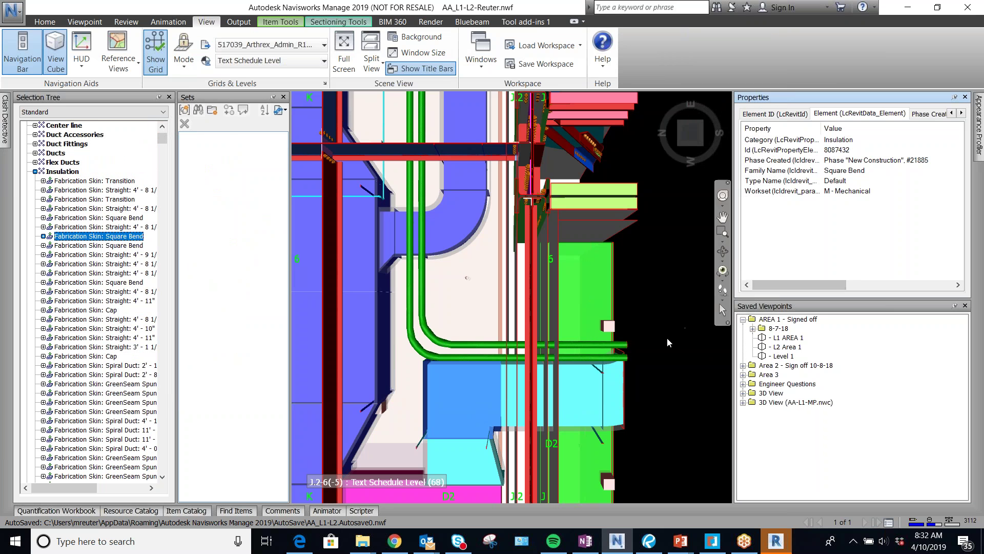
click(574, 342)
right_click(573, 343)
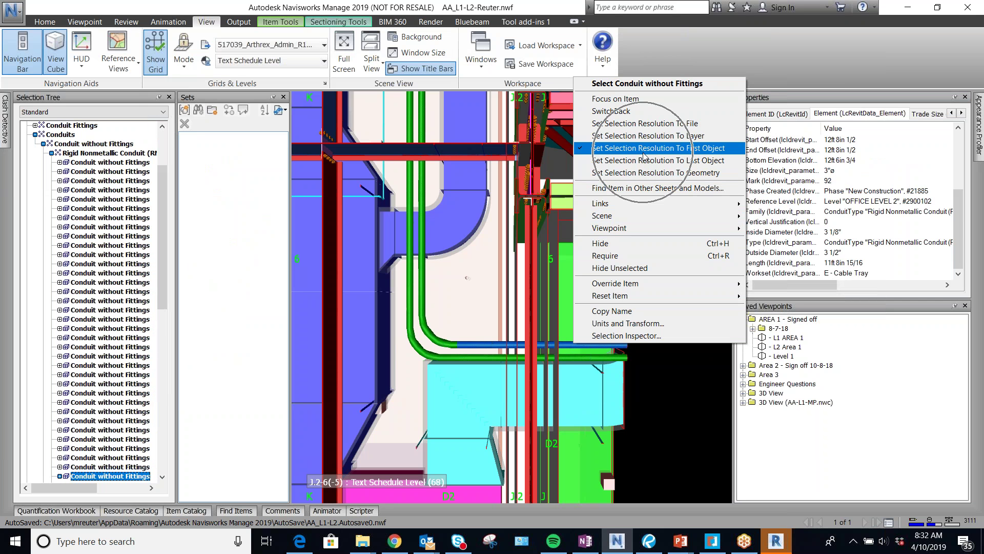
click(619, 420)
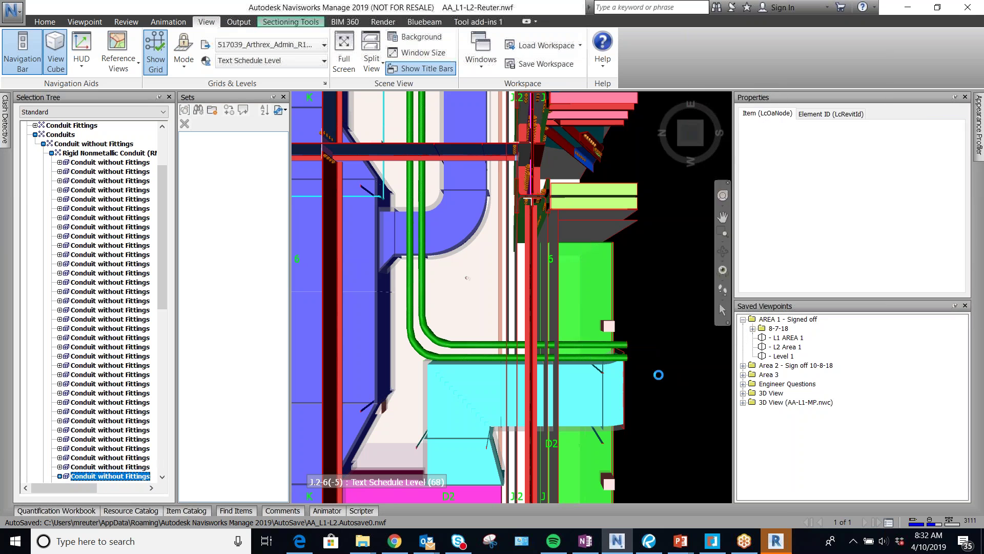
click(619, 340)
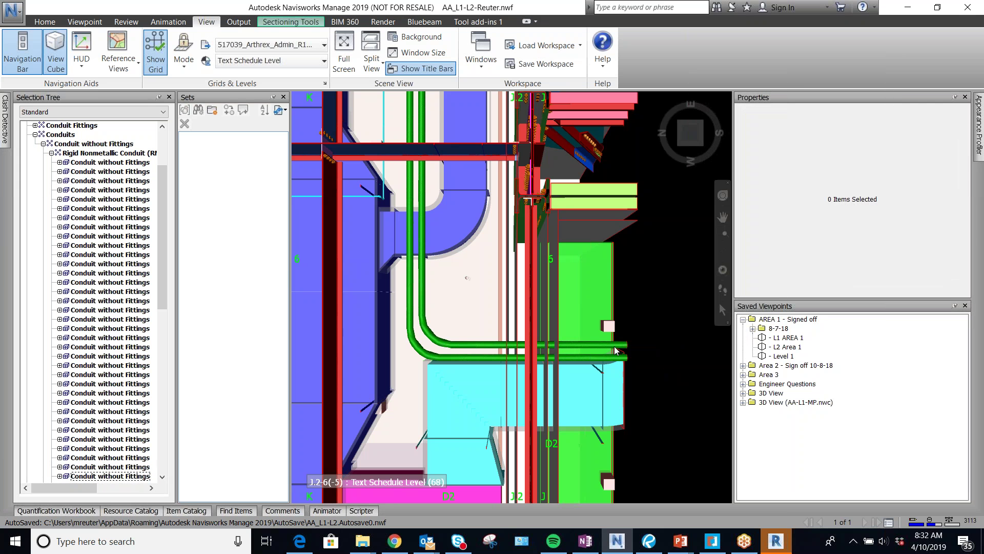
click(573, 343)
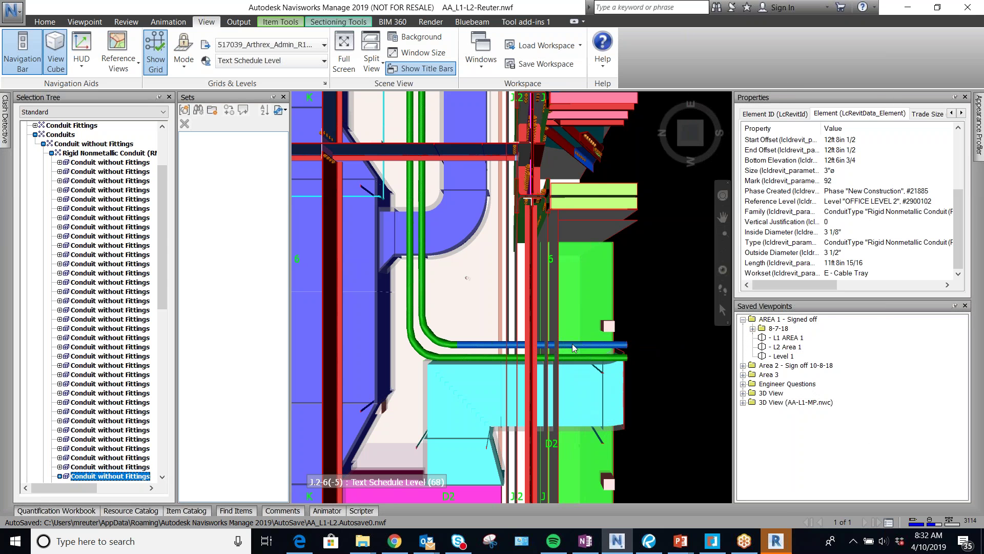
right_click(571, 343)
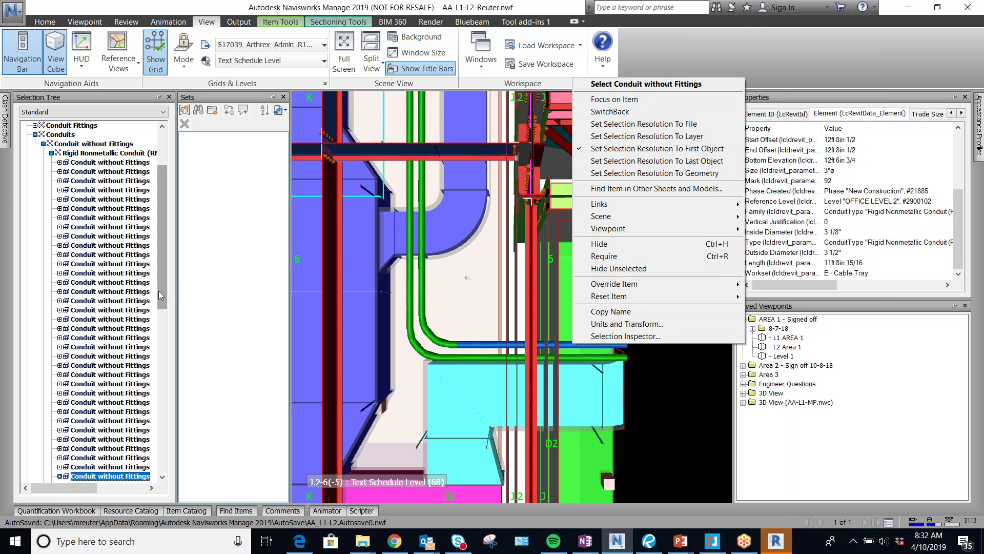
Expand the selected conduit in the model hierarchy and compare its Solid's properties with those of the parent conduit
drag(159, 290, 70, 384)
scroll(58, 435, down, 3)
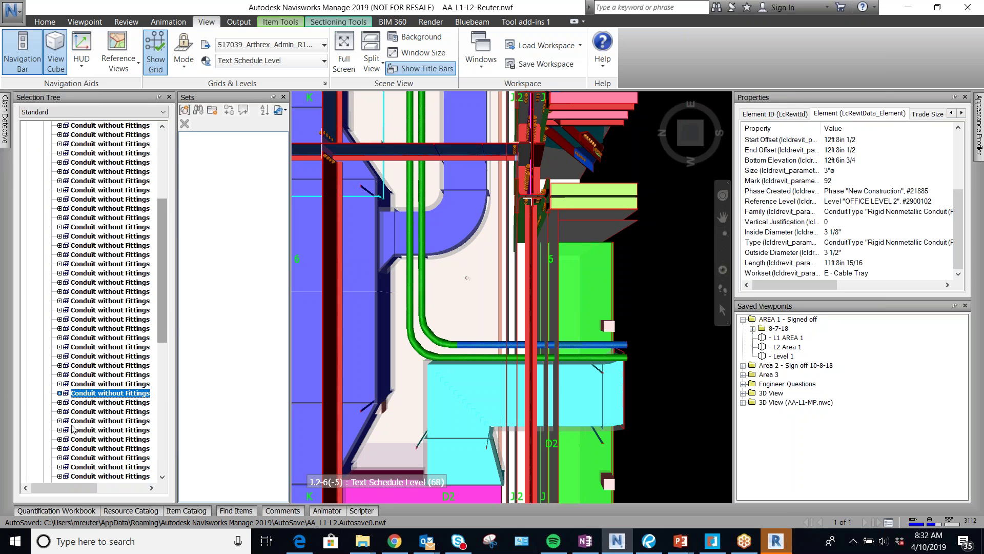
click(60, 393)
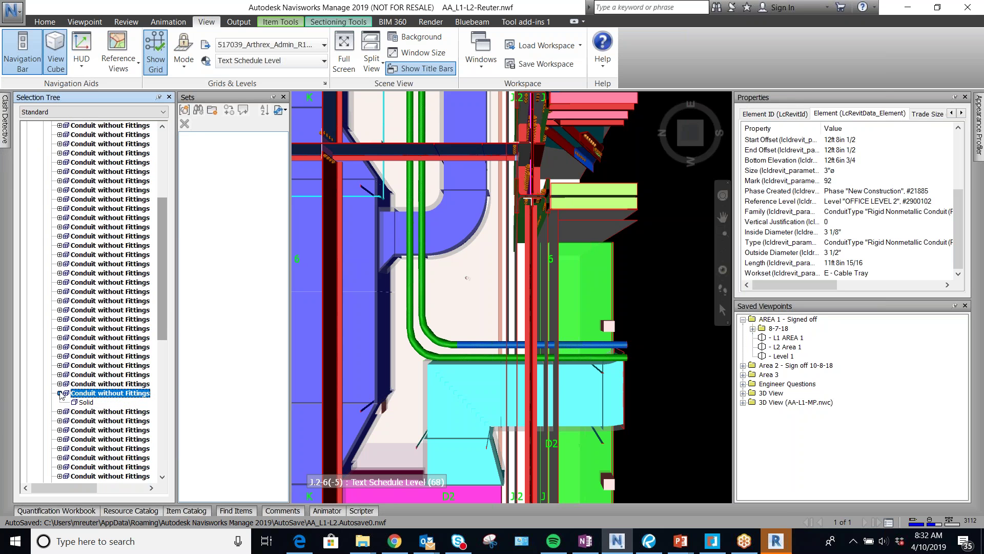
click(87, 403)
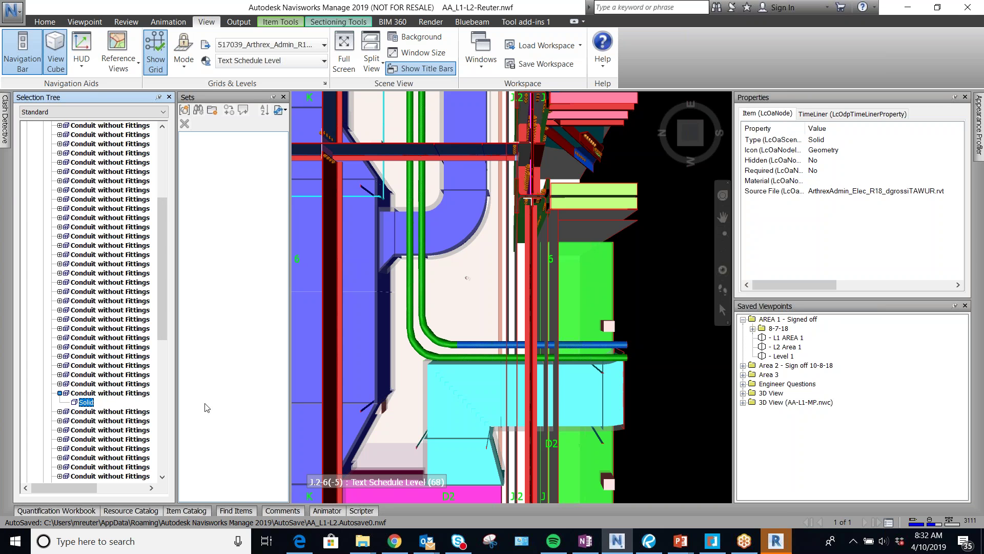
click(122, 393)
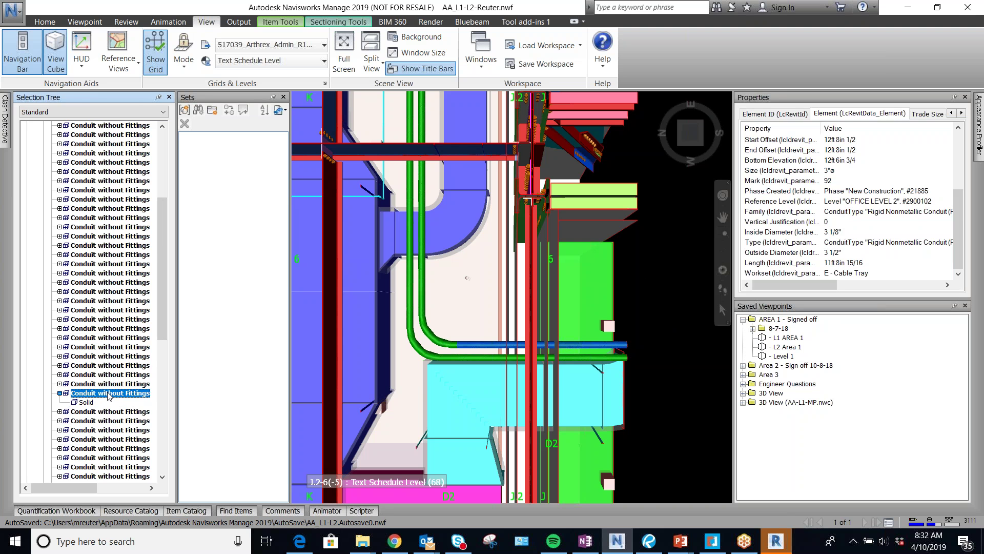
Set the selection resolution to File, then pick the upper conduit to select AA-L1-EP.nwc and locate the file in the model hierarchy
right_click(583, 345)
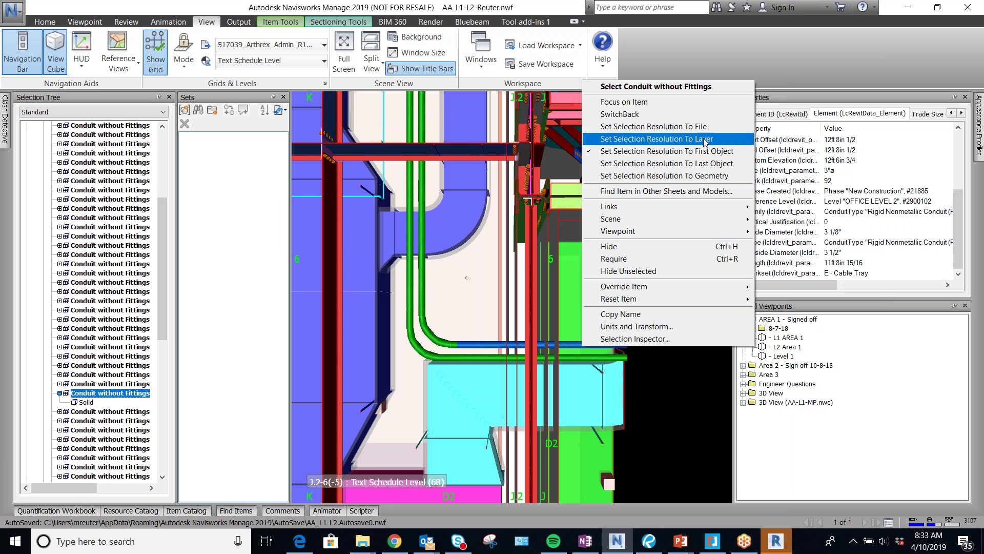
click(676, 371)
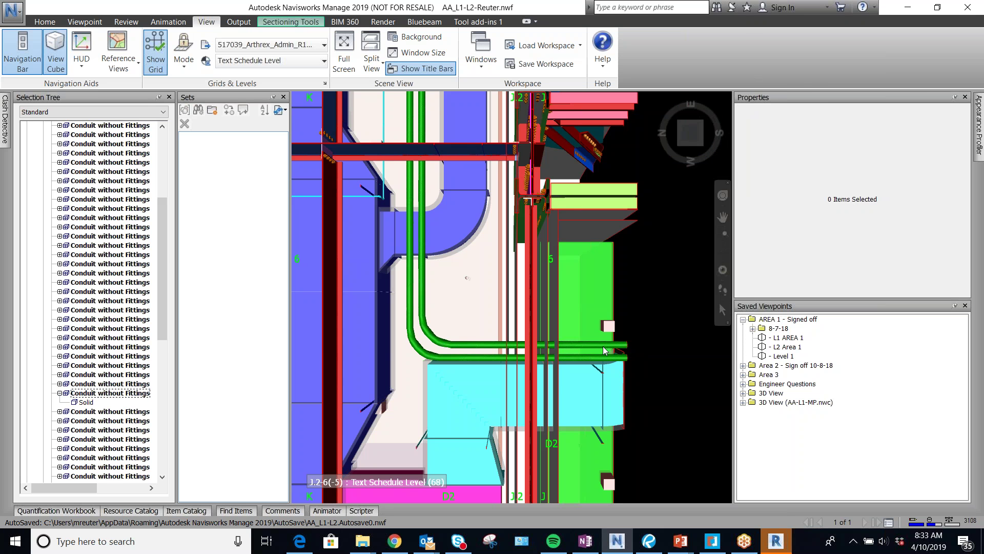
click(623, 345)
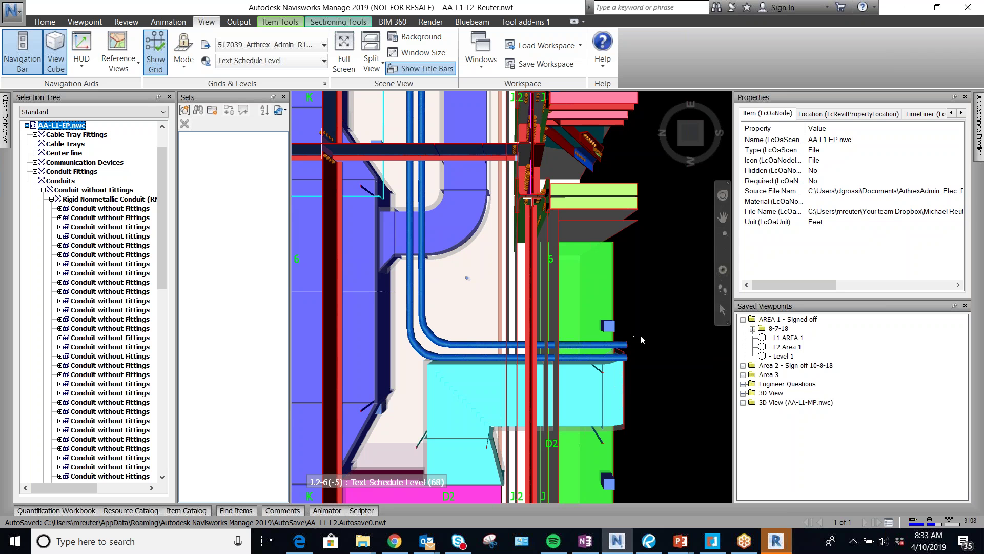
right_click(595, 345)
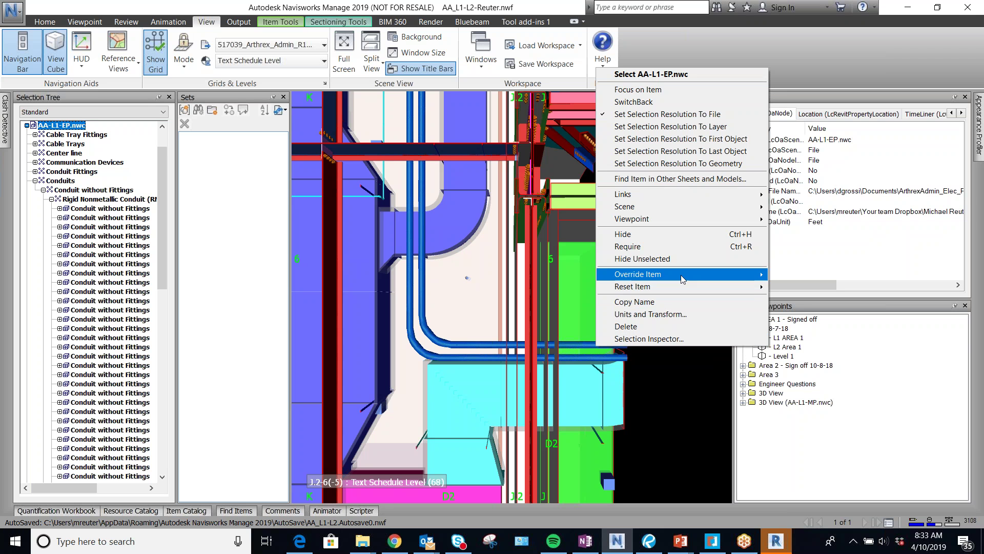
scroll(95, 151, up, 2)
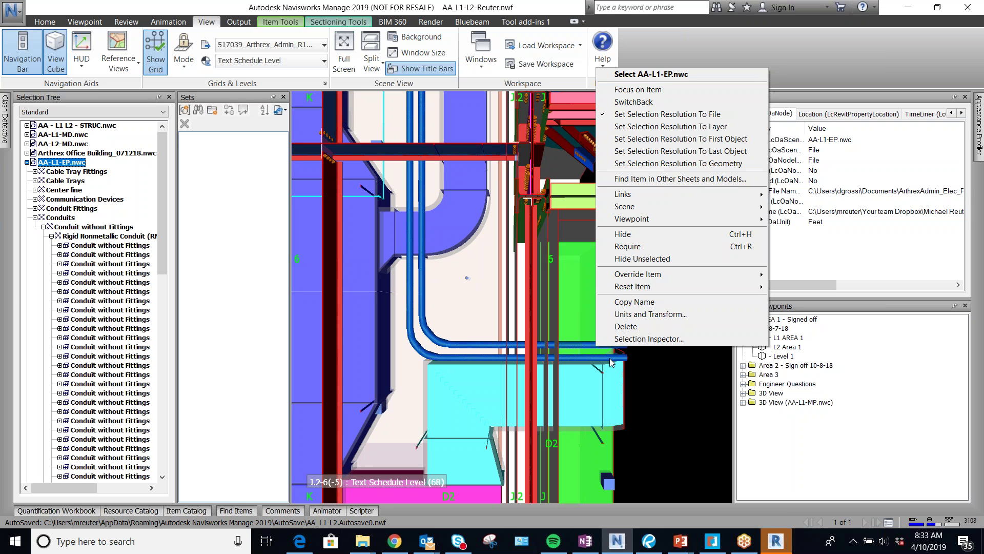
Set the selection resolution to Layer, pick the conduit to select the Conduits category, examine its branch in the hierarchy, and clear the selection
click(682, 127)
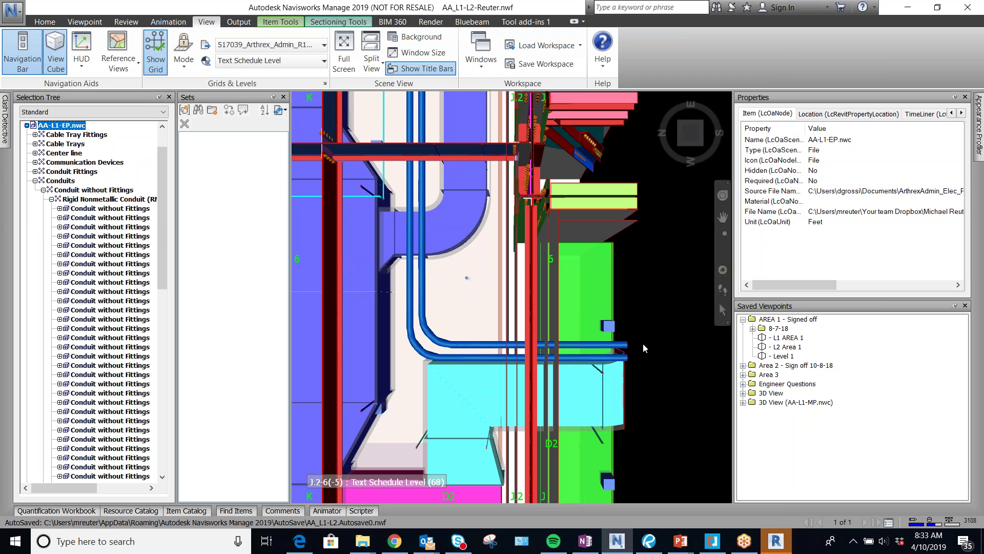
click(604, 345)
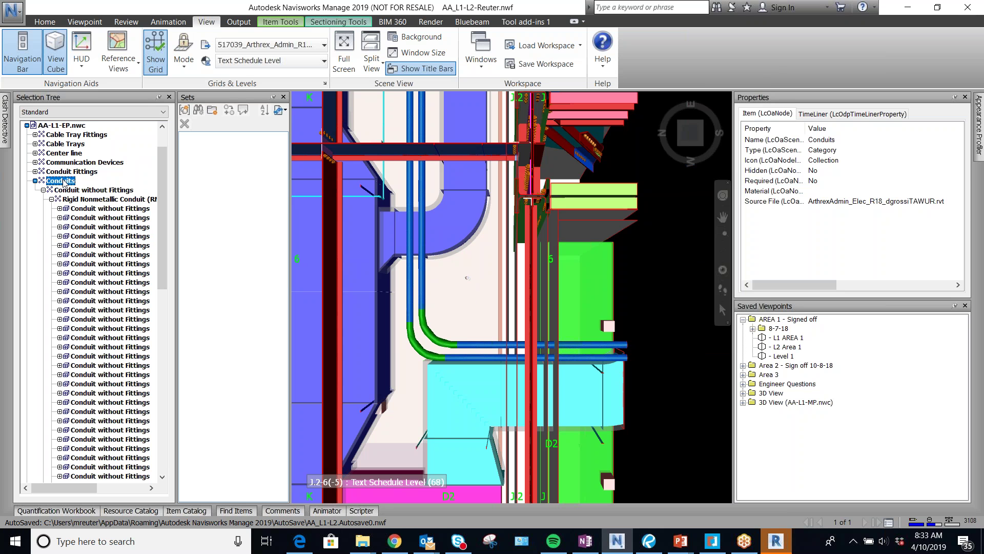
click(35, 181)
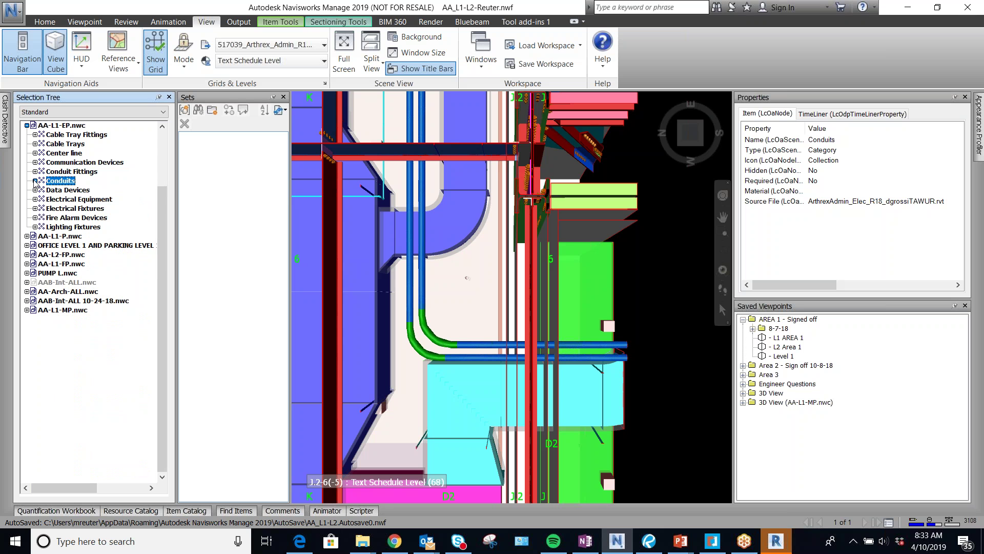
click(35, 181)
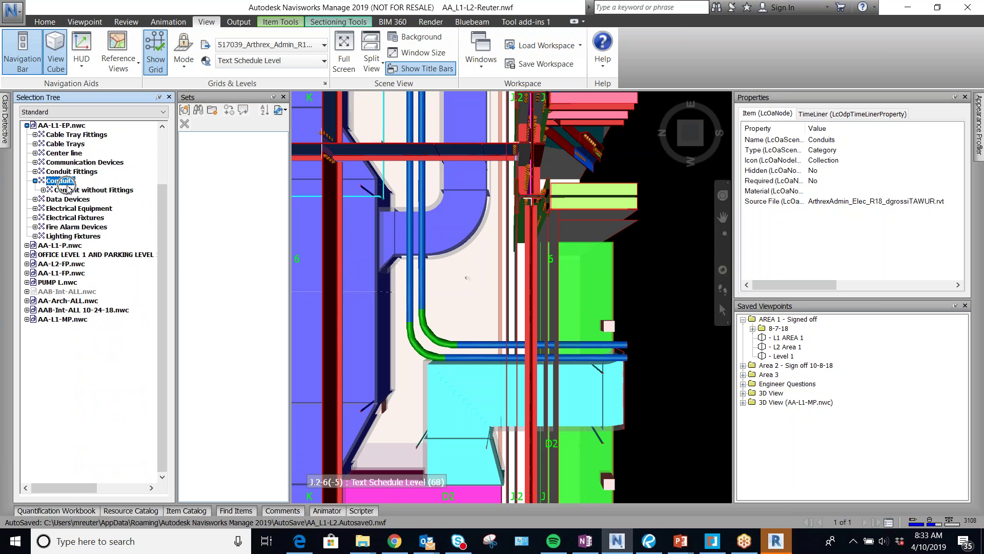
click(663, 338)
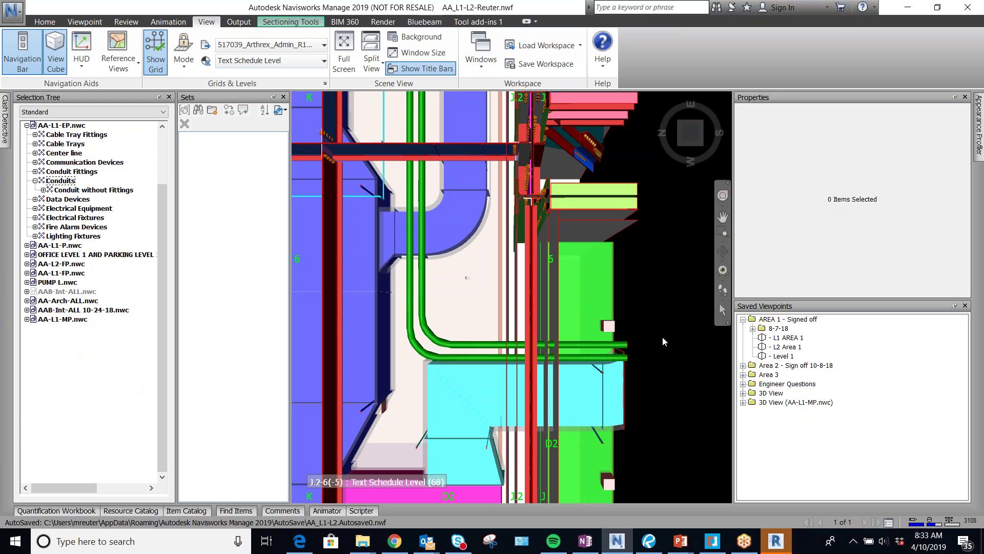
Change the selection resolution from Layer to First Object, then select the upper conduit and locate it in the model hierarchy
click(617, 345)
right_click(617, 345)
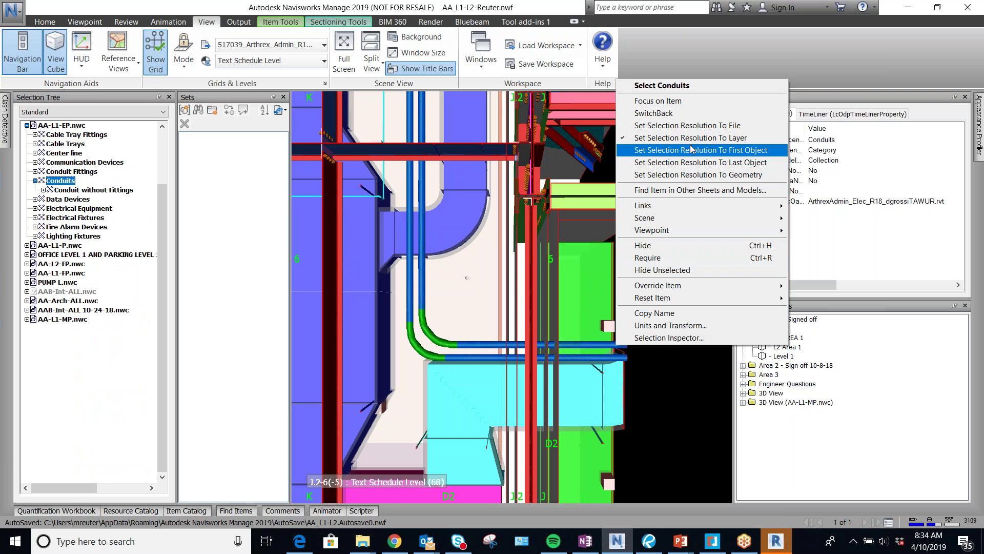
click(706, 152)
click(672, 338)
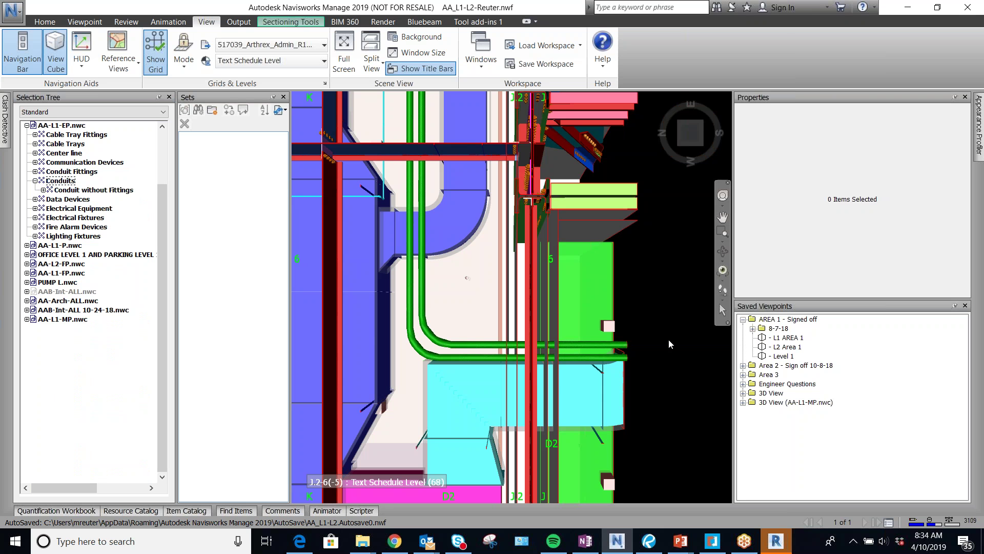
click(624, 351)
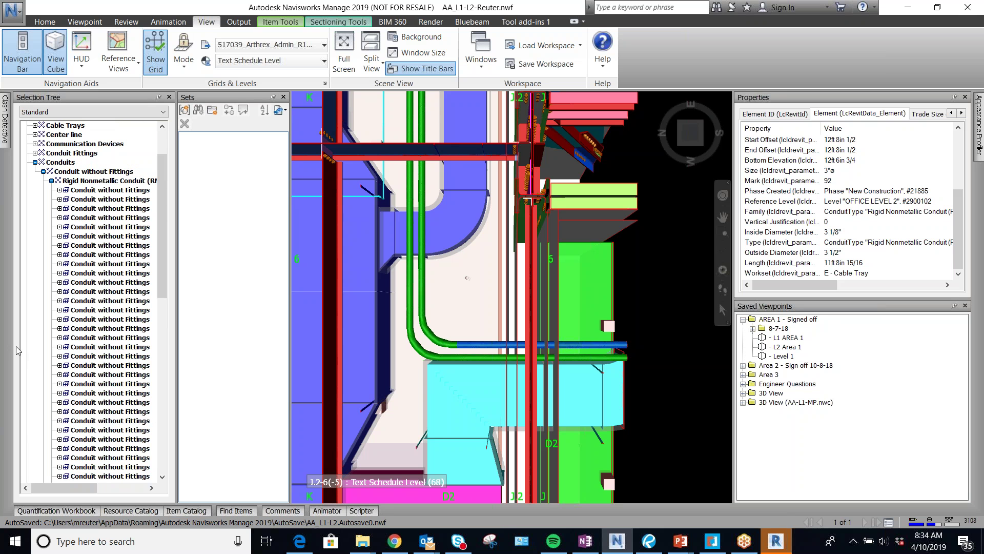
scroll(111, 343, down, 4)
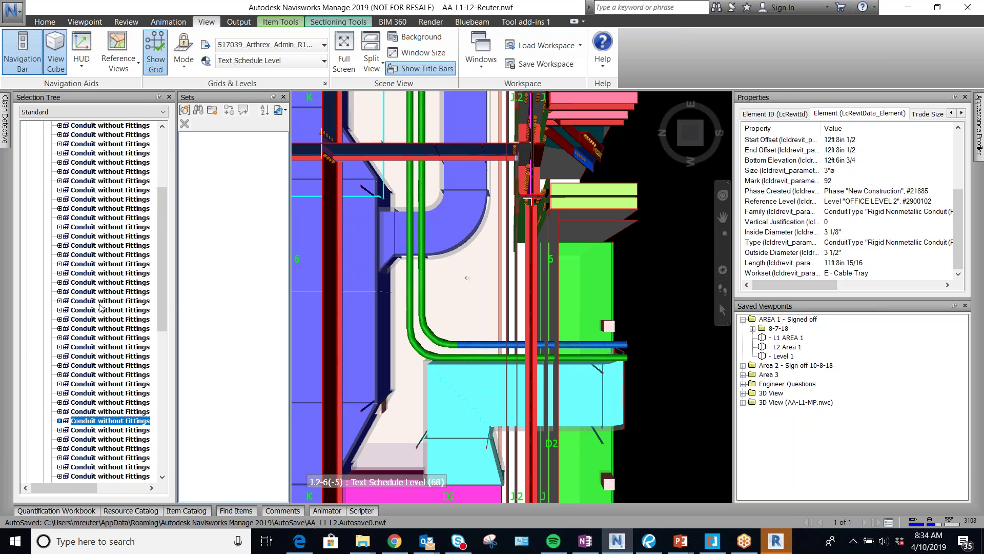
Recheck the First Object resolution for the conduit, then expand its entry in the hierarchy and inspect its Solid
right_click(615, 343)
click(674, 374)
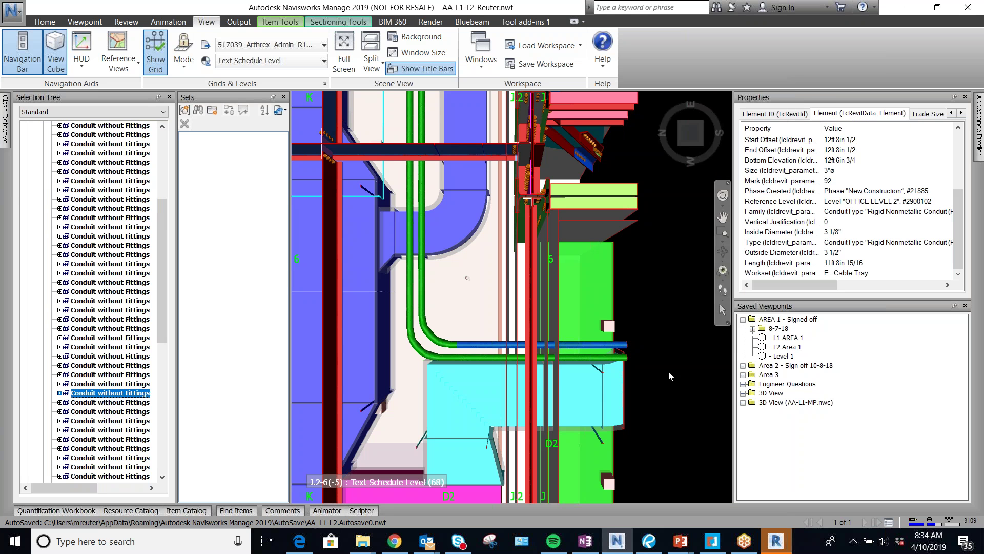
right_click(606, 347)
click(669, 154)
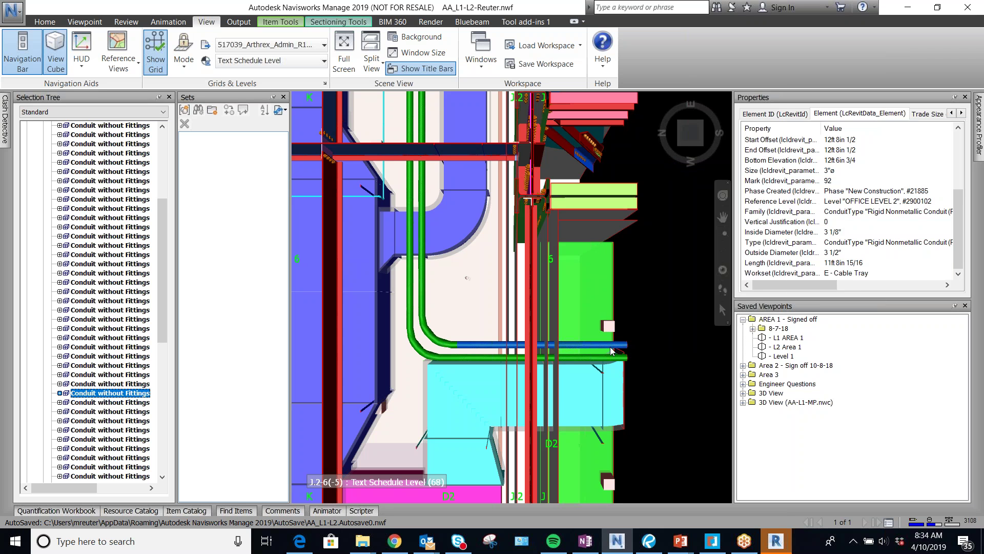
click(59, 392)
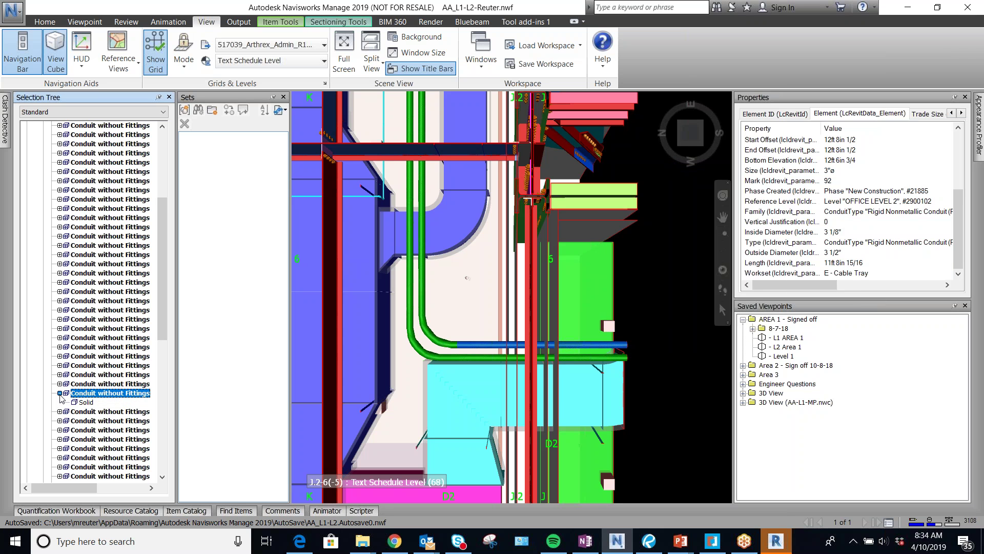
click(86, 403)
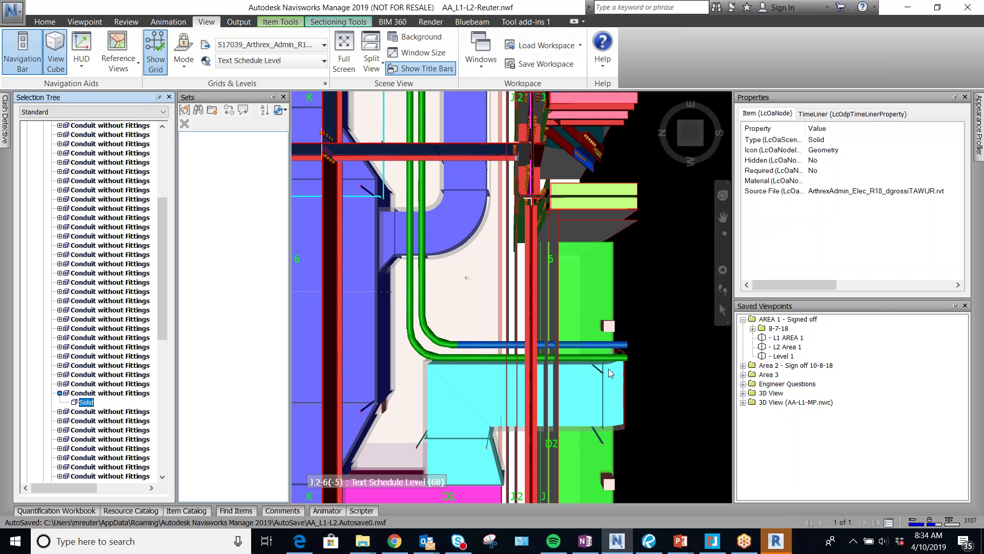
Set the selection resolution to Geometry, pick the upper conduit to select its Solid, and recheck the resolution options
click(665, 336)
click(619, 345)
right_click(620, 345)
click(693, 176)
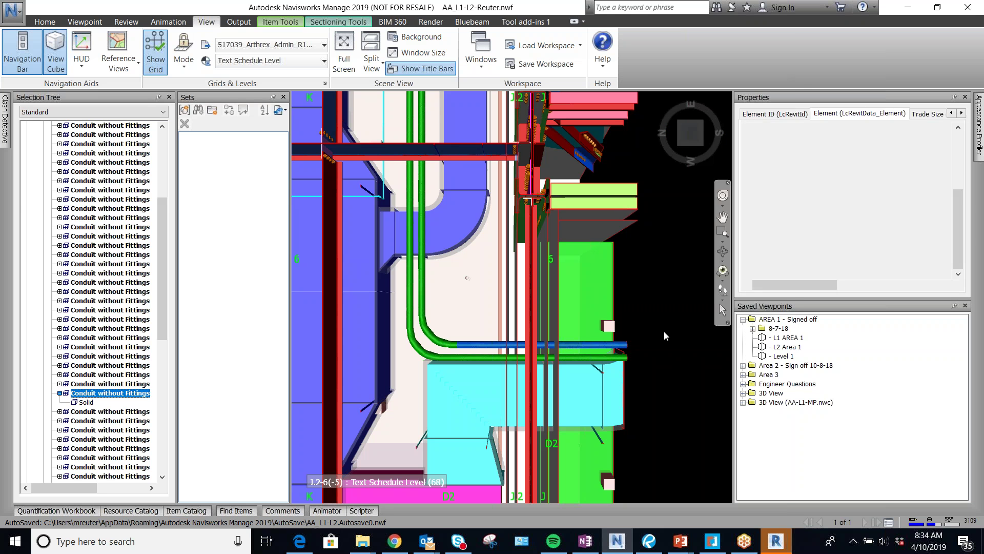
right_click(624, 348)
click(718, 303)
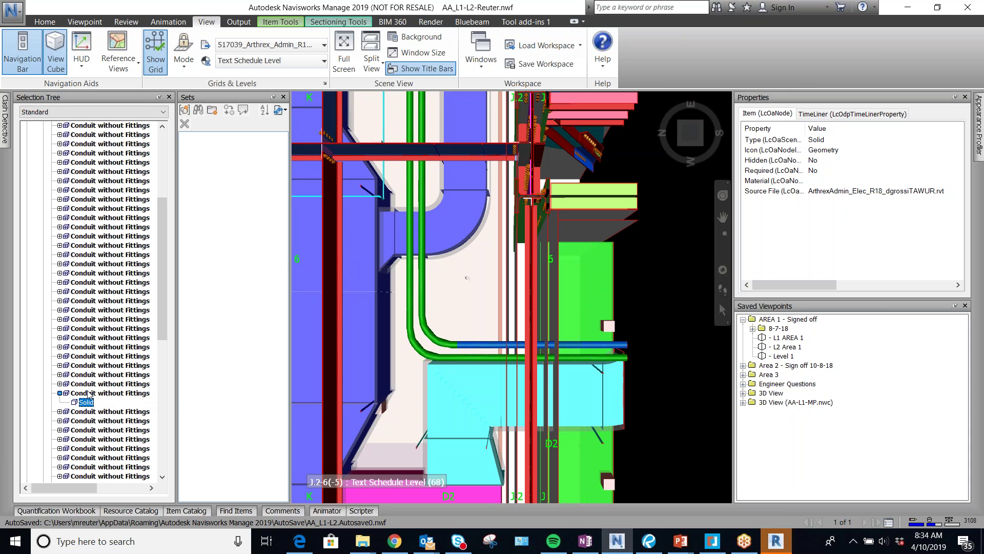
right_click(601, 346)
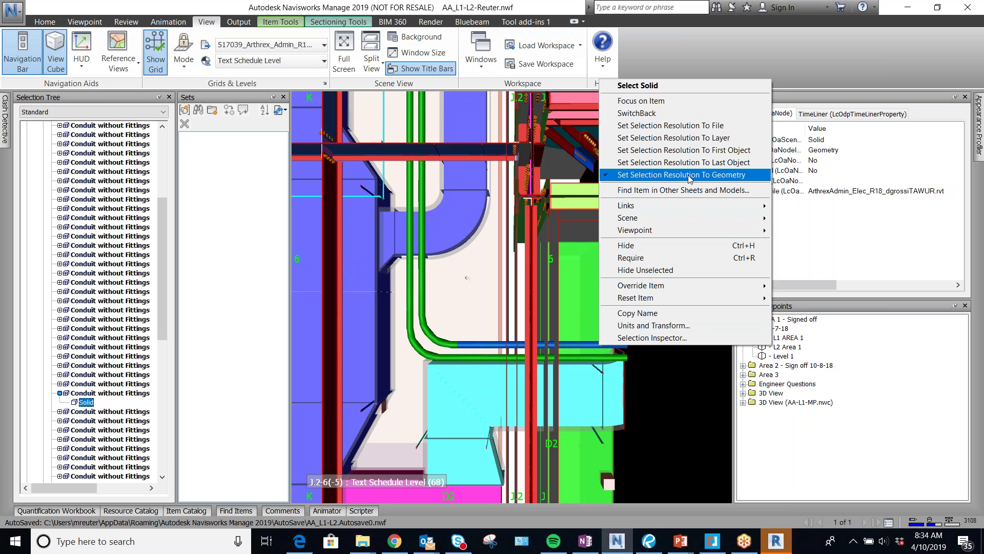
click(674, 401)
Pick the cyan duct's insulation, set the selection resolution to Last Object, then reselect the insulation and locate it in the hierarchy
click(590, 405)
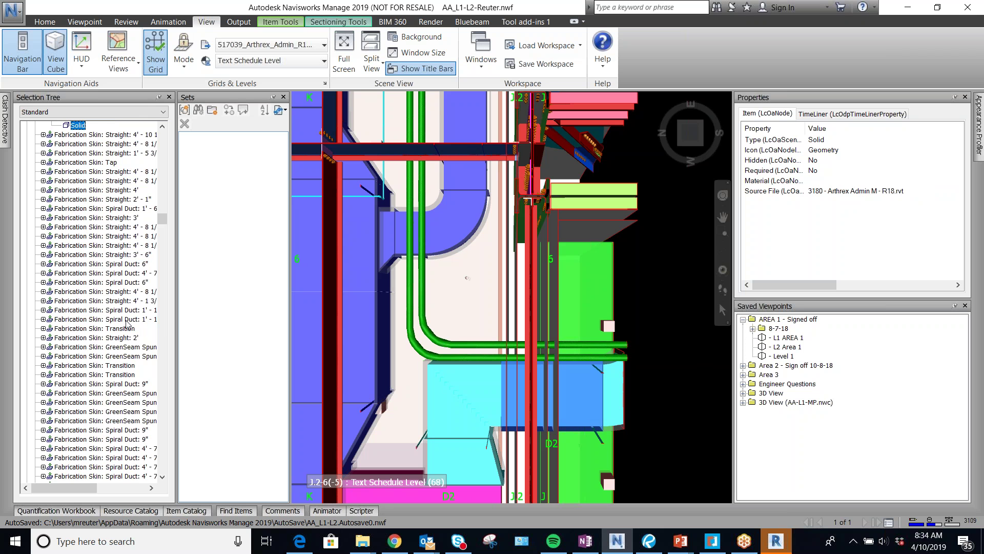
right_click(583, 396)
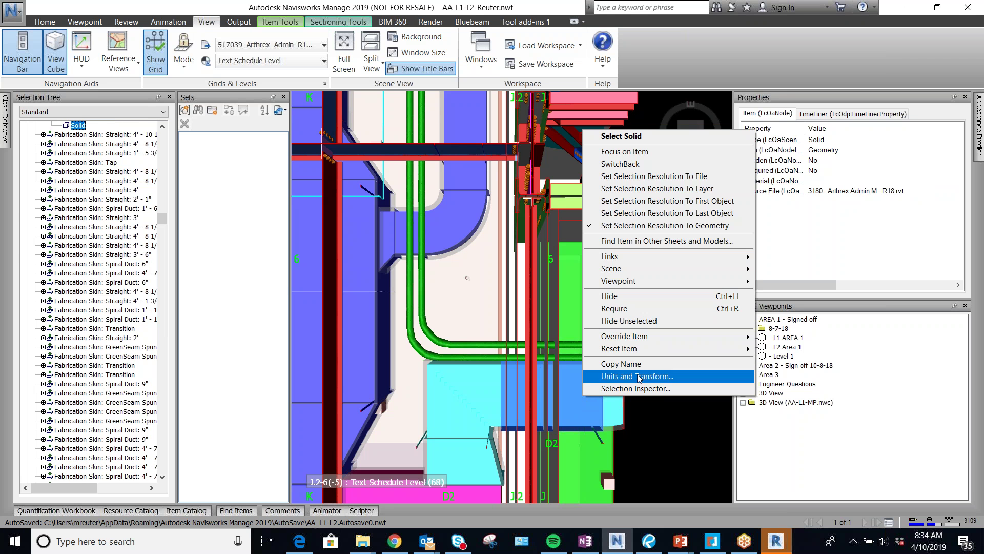
click(692, 214)
click(668, 398)
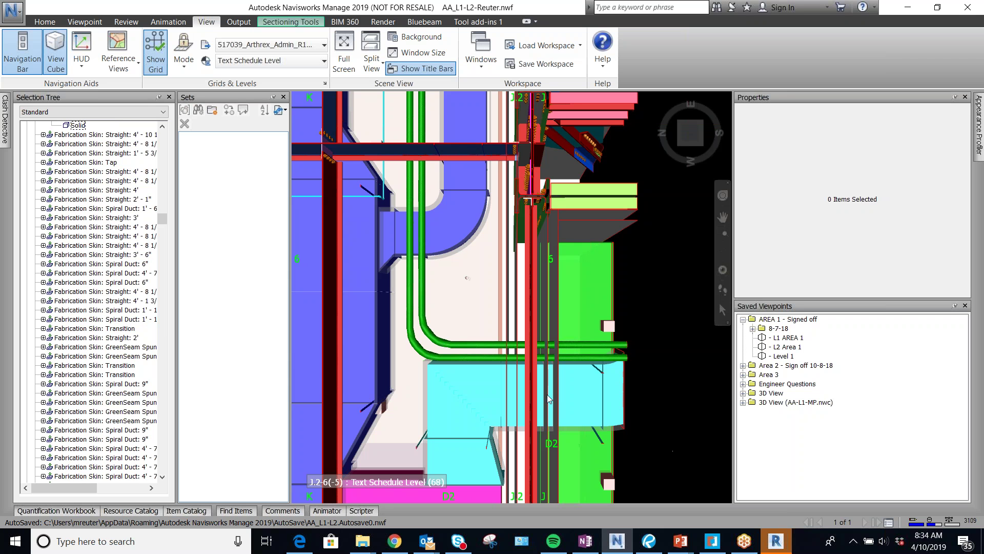
click(570, 393)
scroll(37, 149, up, 4)
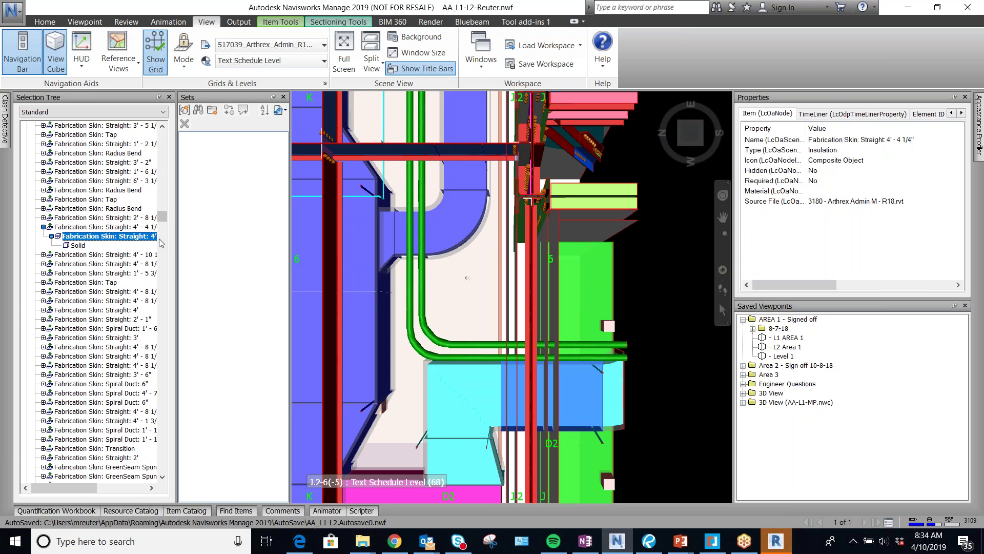
Widen the model hierarchy to show full item names, then clear the selection and reselect the cyan duct's insulation
drag(179, 244, 209, 245)
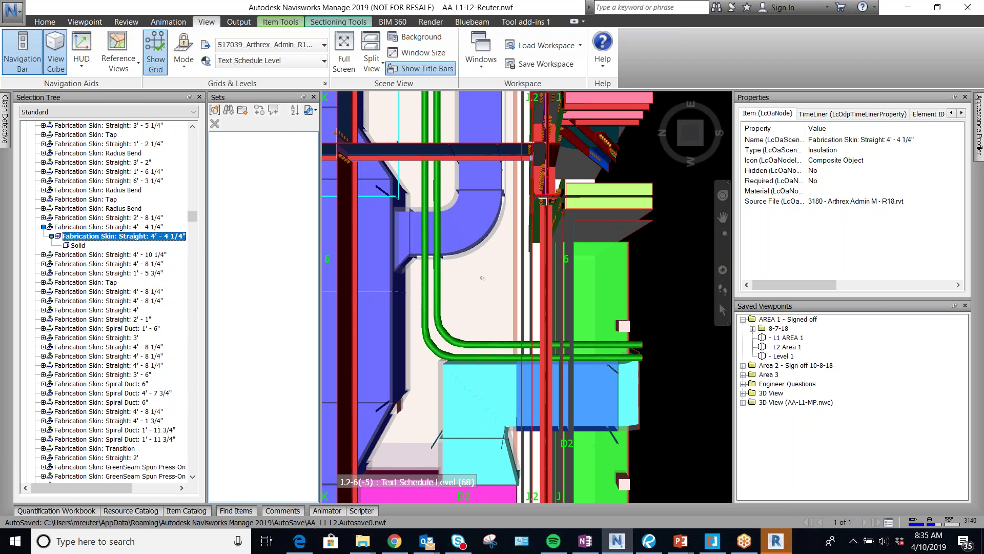
click(669, 384)
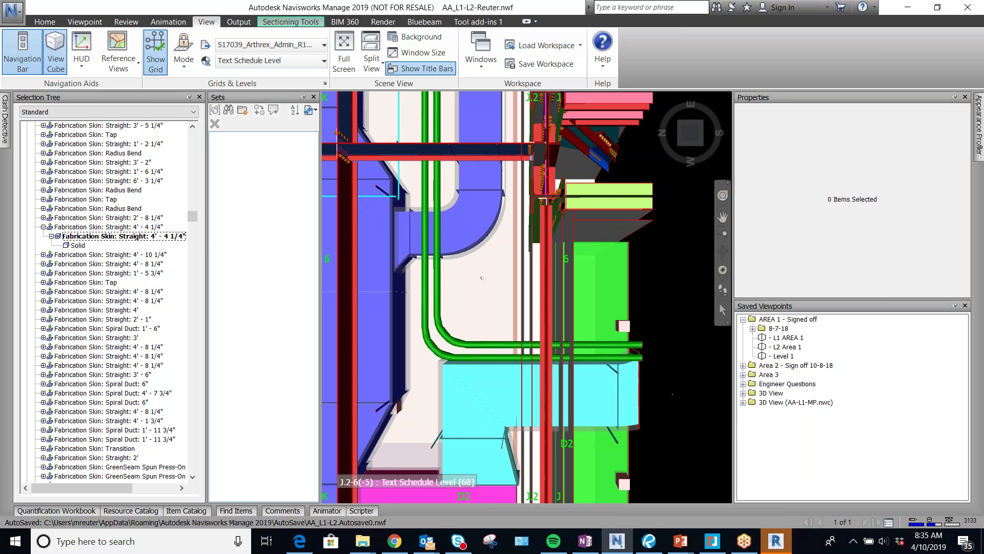
click(632, 395)
click(599, 390)
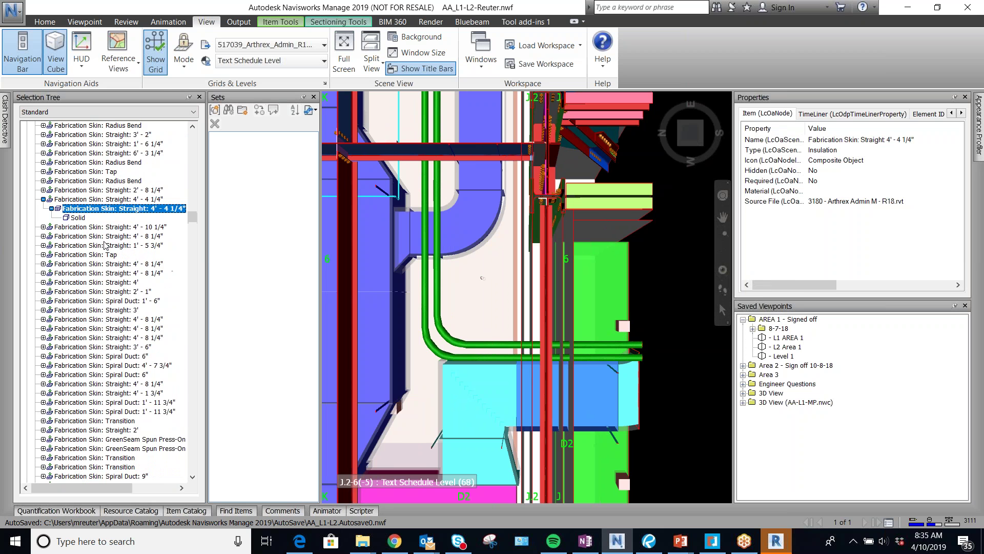
Set the selection resolution to First Object and reselect the cyan duct's insulation to view its element properties
right_click(604, 410)
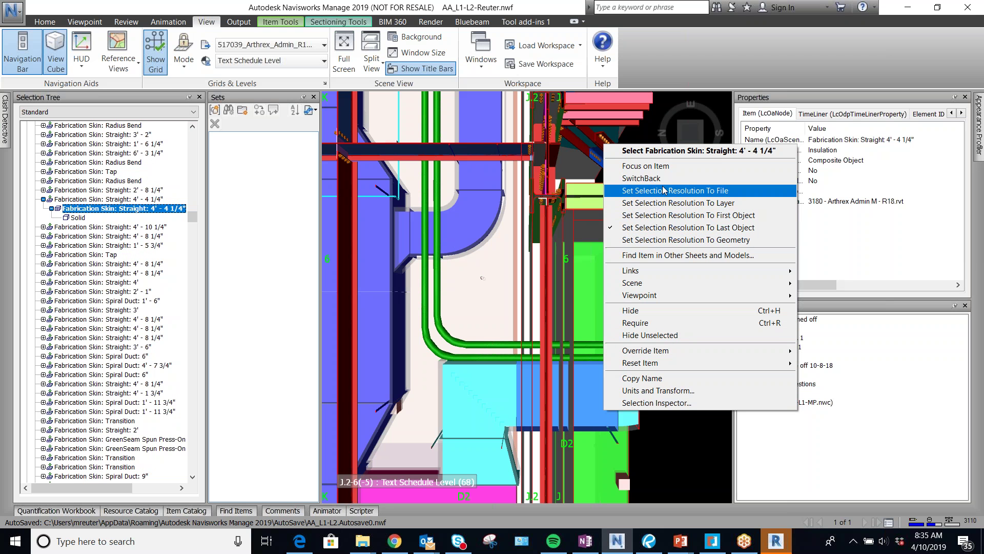
click(665, 215)
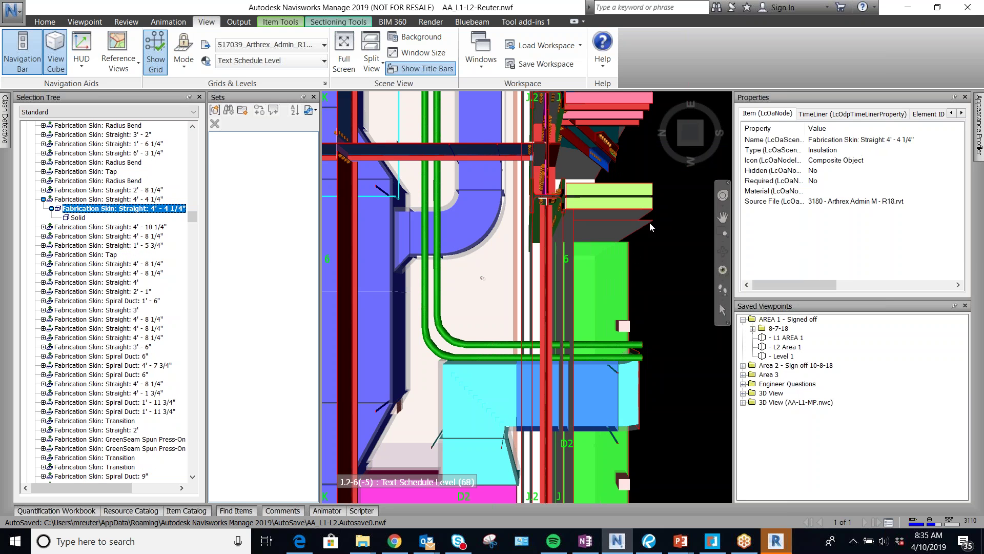
click(683, 359)
click(579, 403)
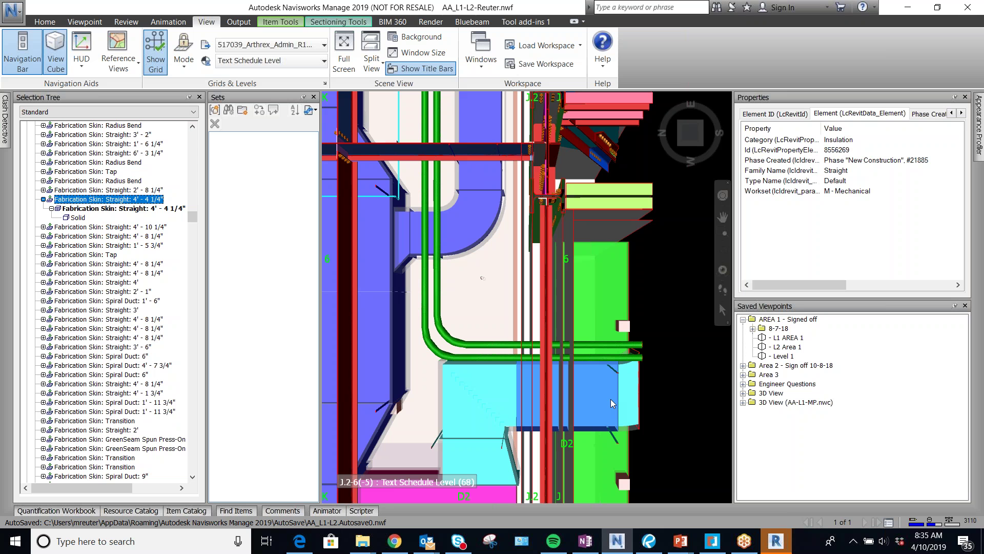
mouse_move(610, 399)
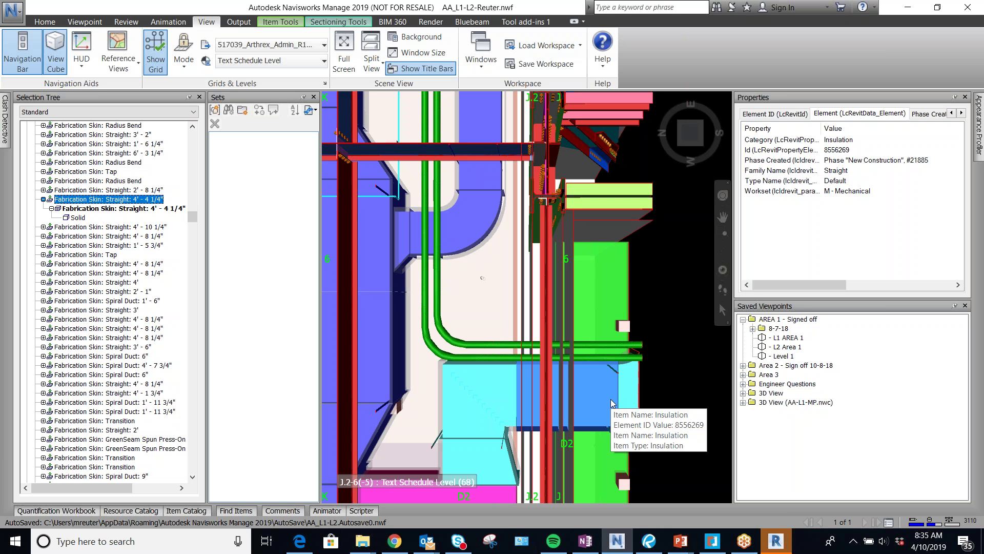
Reselect the cyan duct's insulation and step down to its nested composite object in the hierarchy
key(Escape)
click(611, 398)
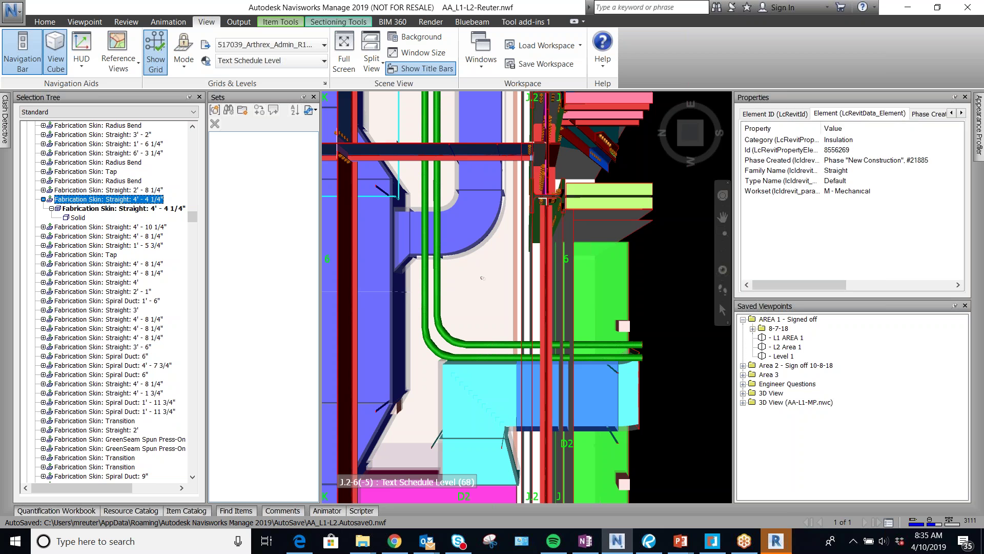
key(Down)
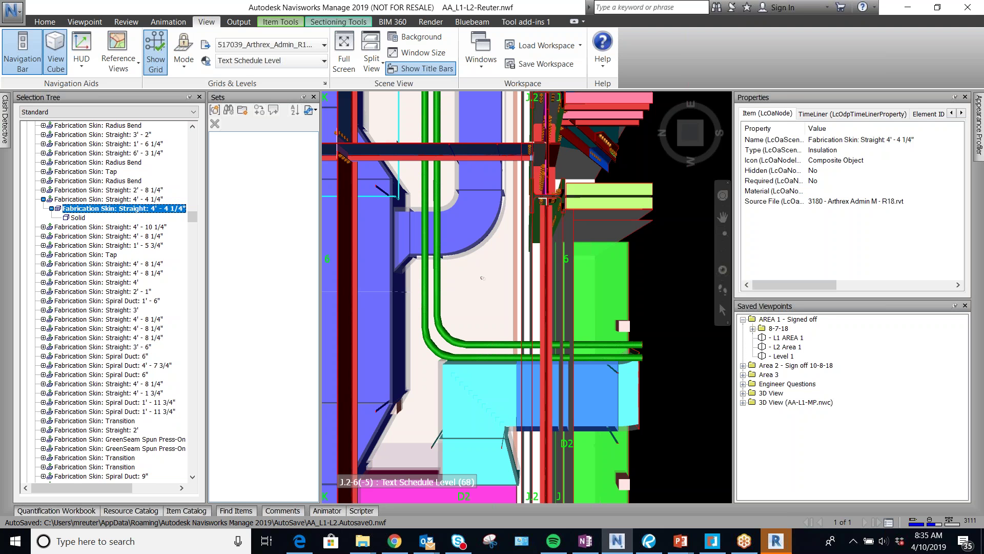
Clear the insulation selection, pick the white square downlight above the cyan duct to view its element properties, and deselect it
click(696, 392)
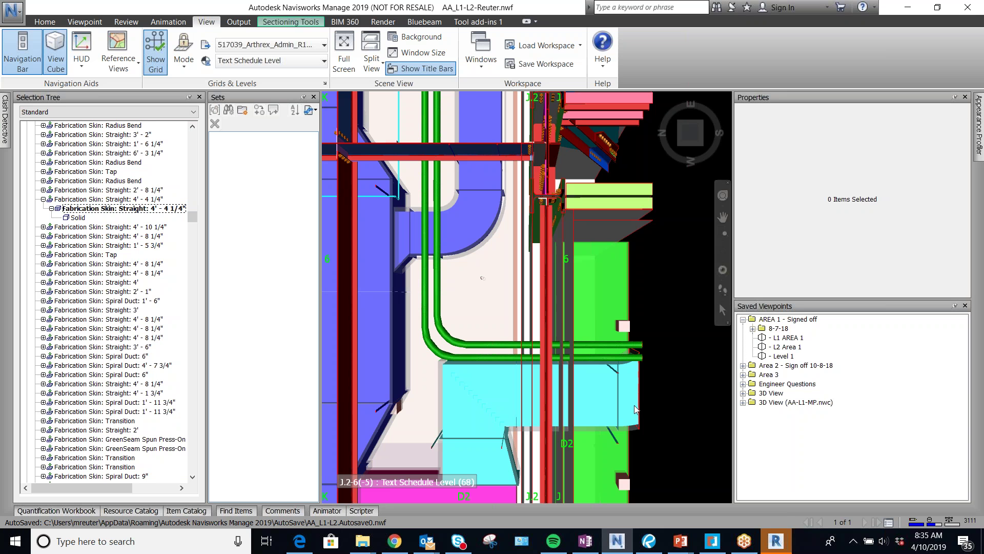
click(600, 204)
click(679, 371)
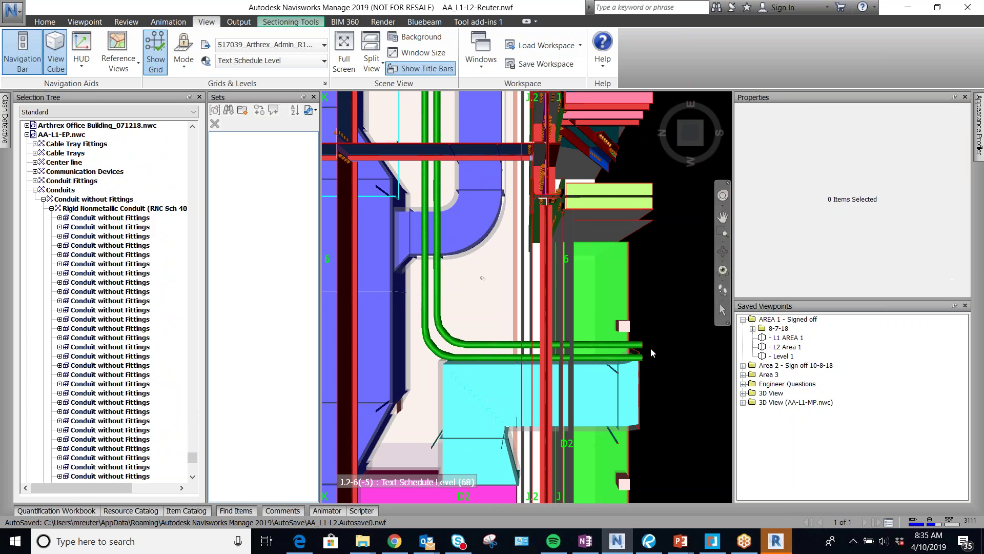
click(623, 324)
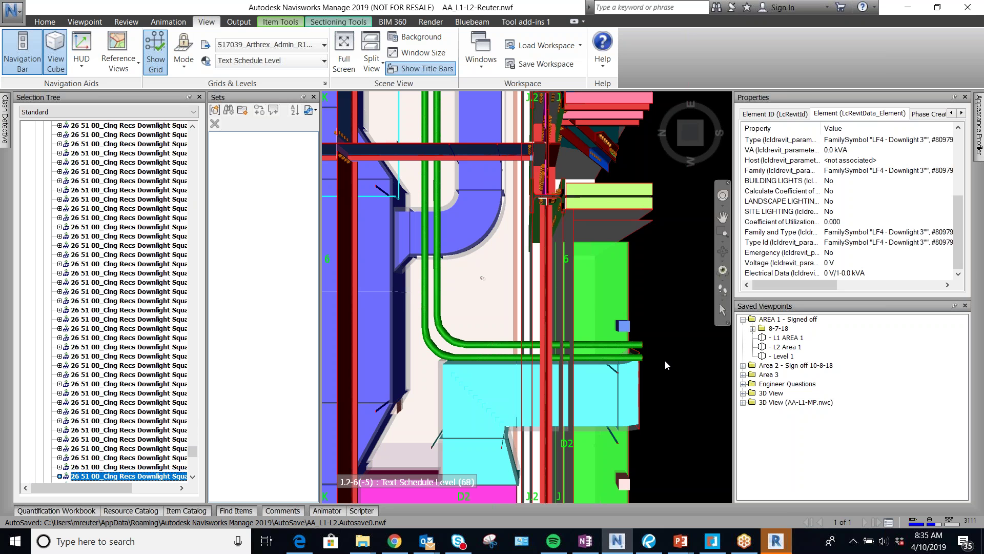
click(658, 368)
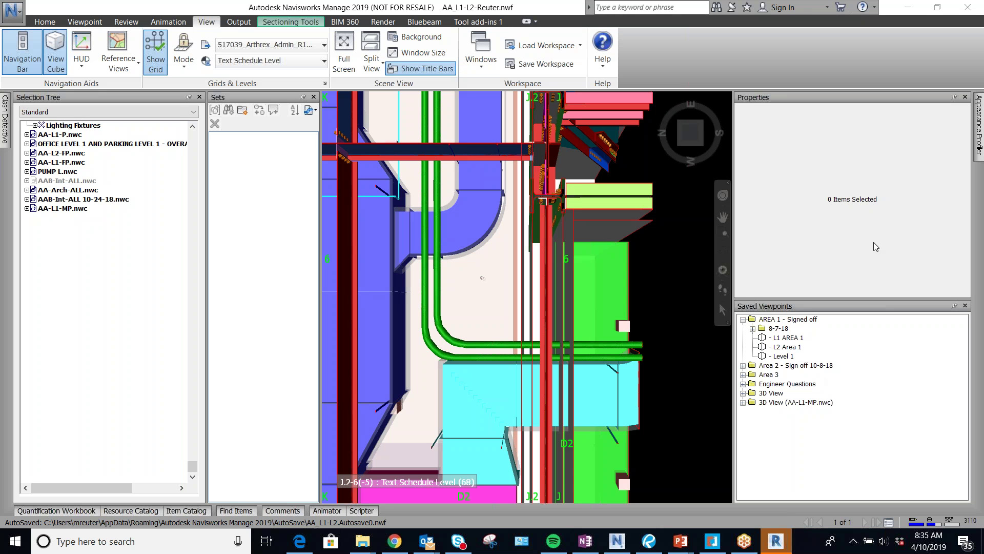
Select the lower green conduit above the cyan duct, review its offset and elevation properties, then clear the selection
scroll(644, 307, down, 2)
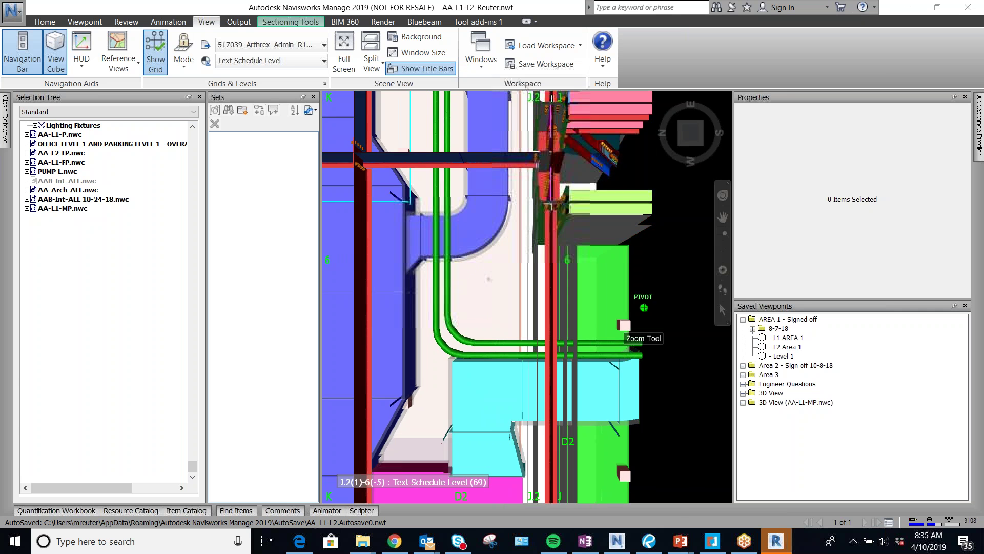
scroll(535, 294, down, 3)
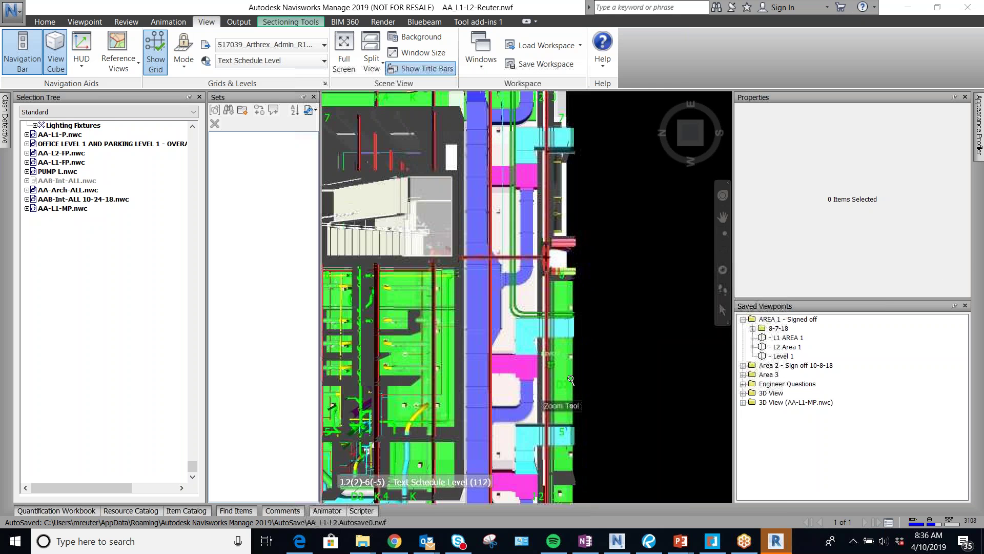
scroll(589, 366, up, 3)
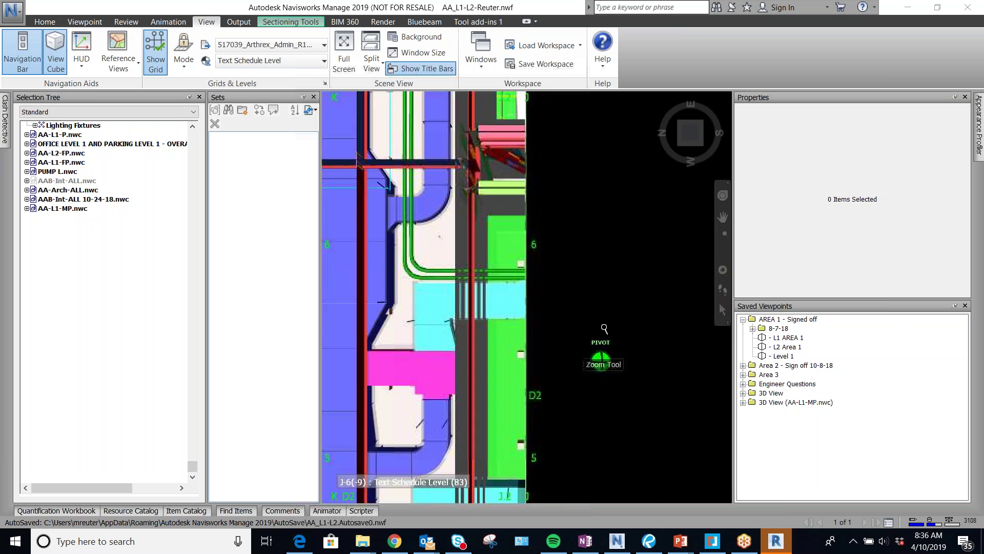
scroll(502, 254, up, 1)
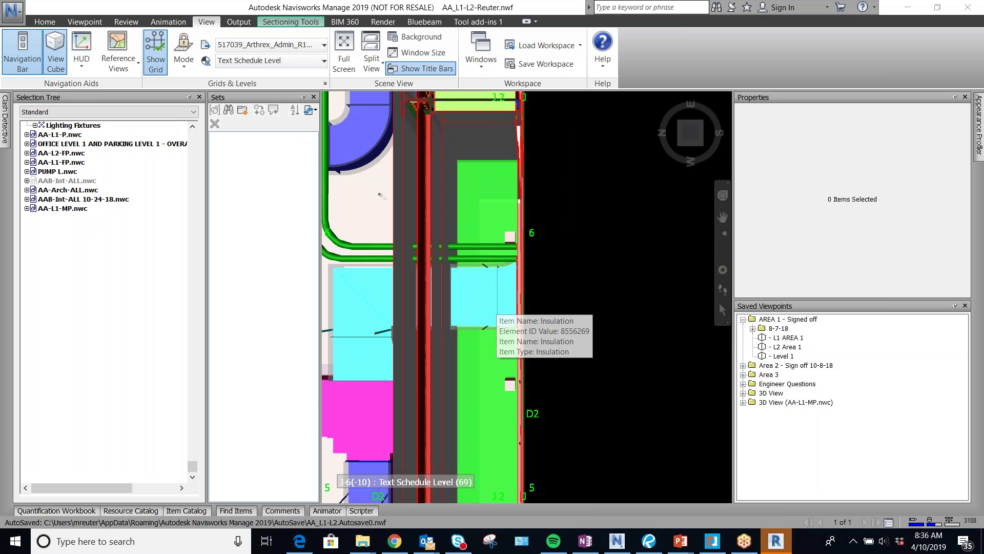
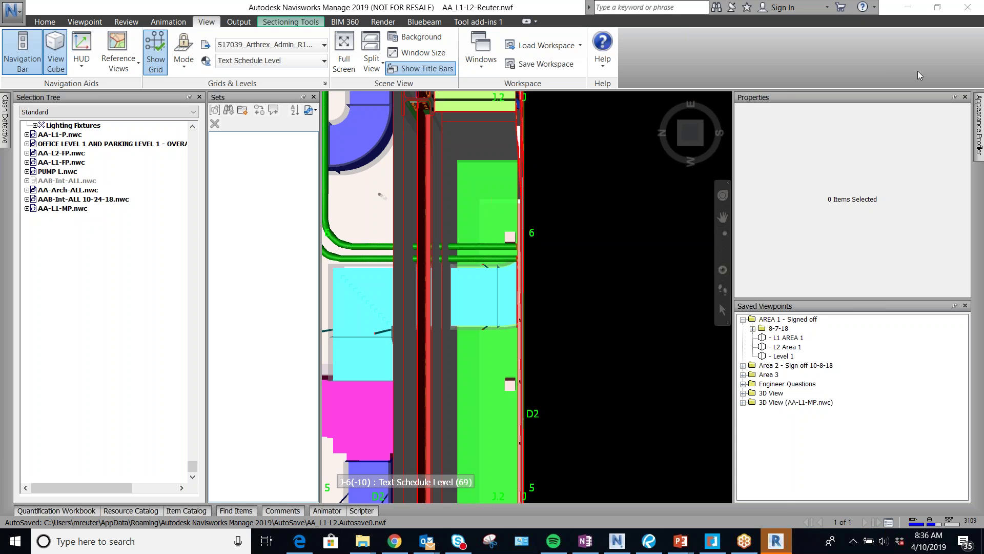
click(569, 287)
mouse_move(357, 308)
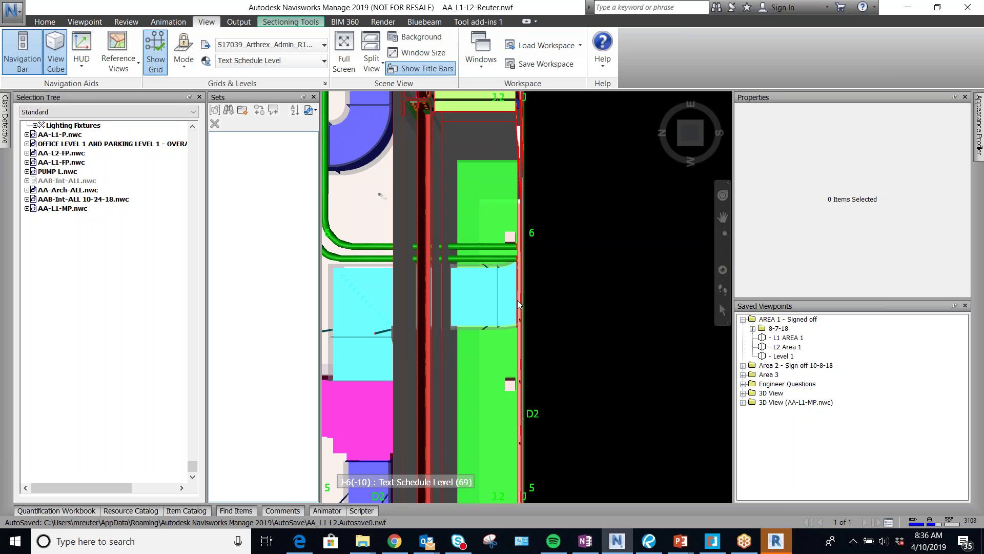
mouse_move(468, 303)
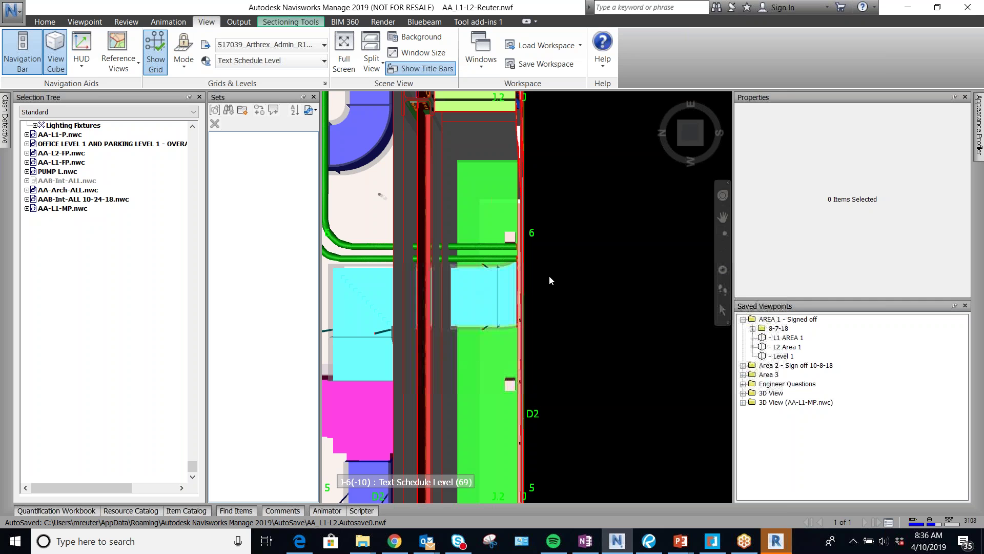
mouse_move(475, 258)
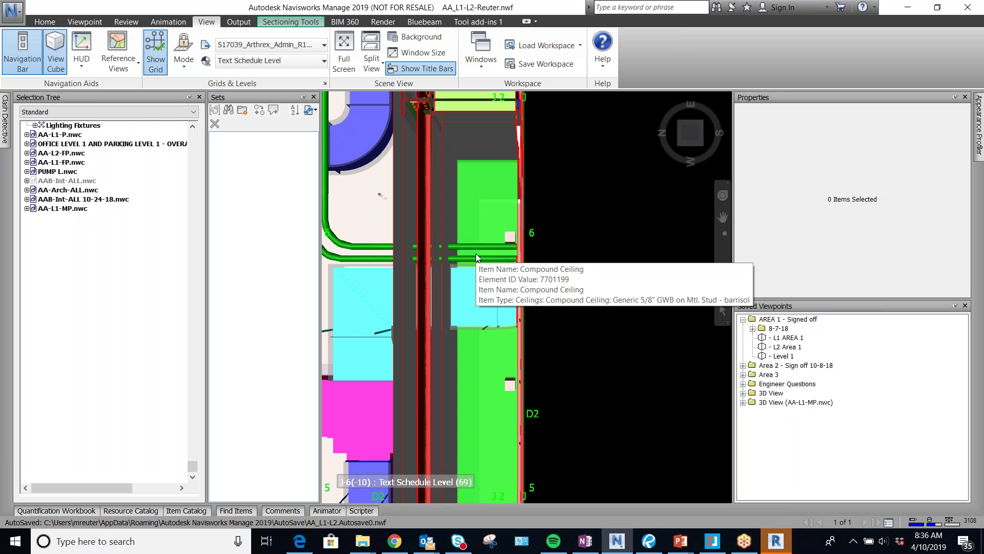
click(476, 258)
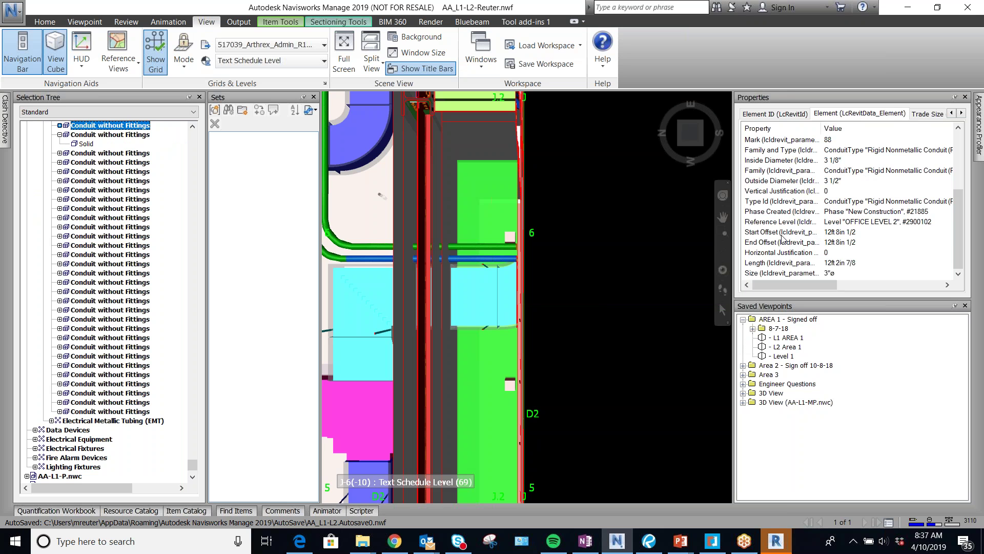
scroll(787, 236, up, 1)
scroll(787, 236, up, 1)
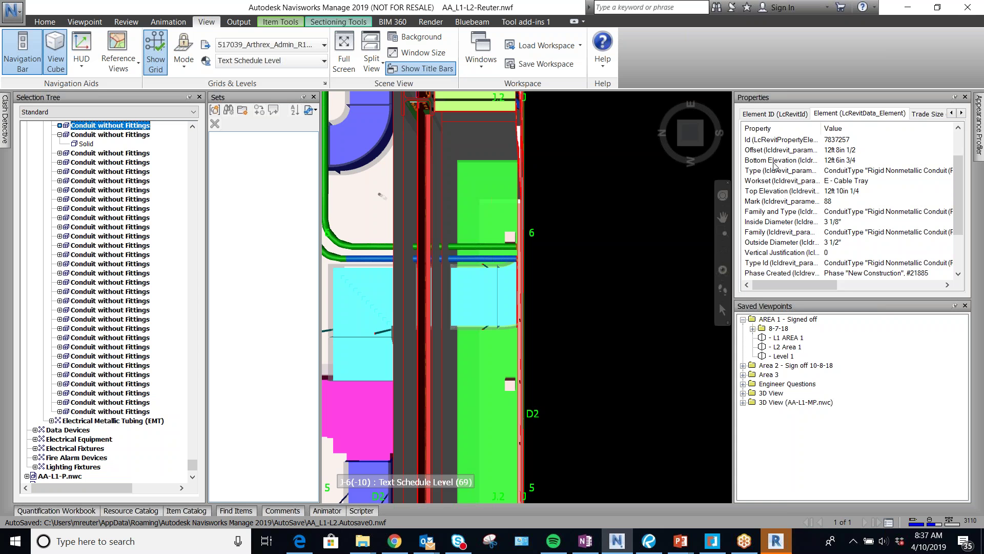
click(576, 320)
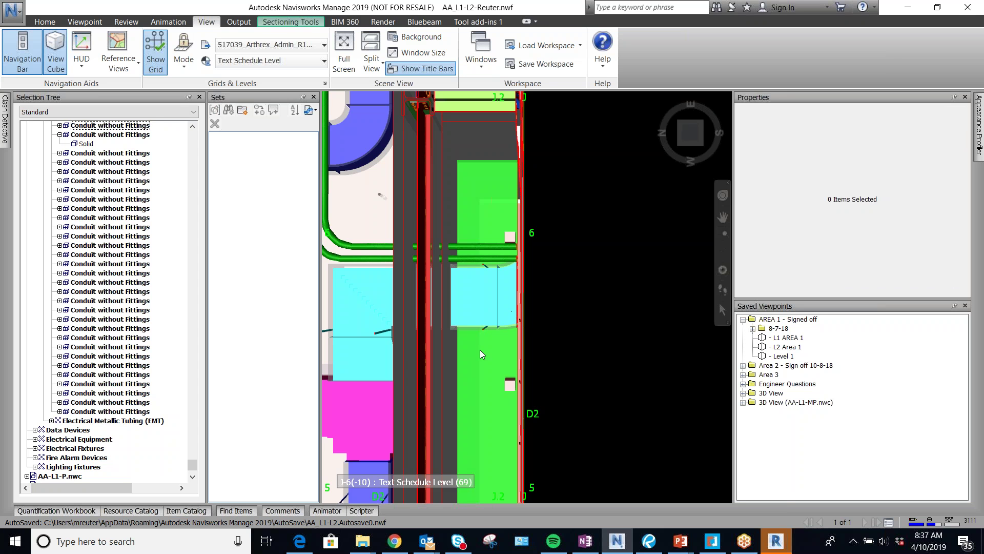
Select the magenta terminal unit below the cyan duct, look through its element properties, and deselect it
click(377, 396)
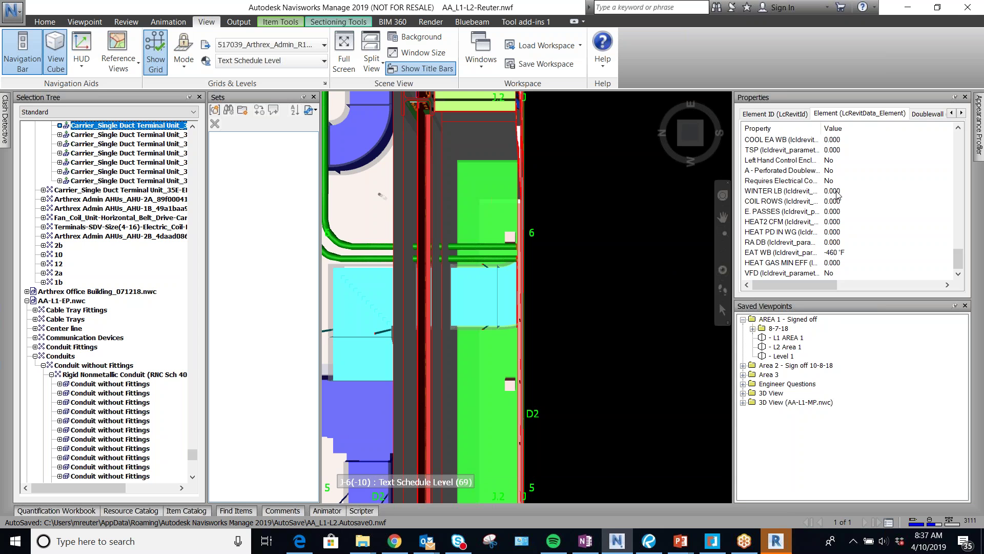
scroll(839, 209, up, 5)
scroll(839, 209, up, 5)
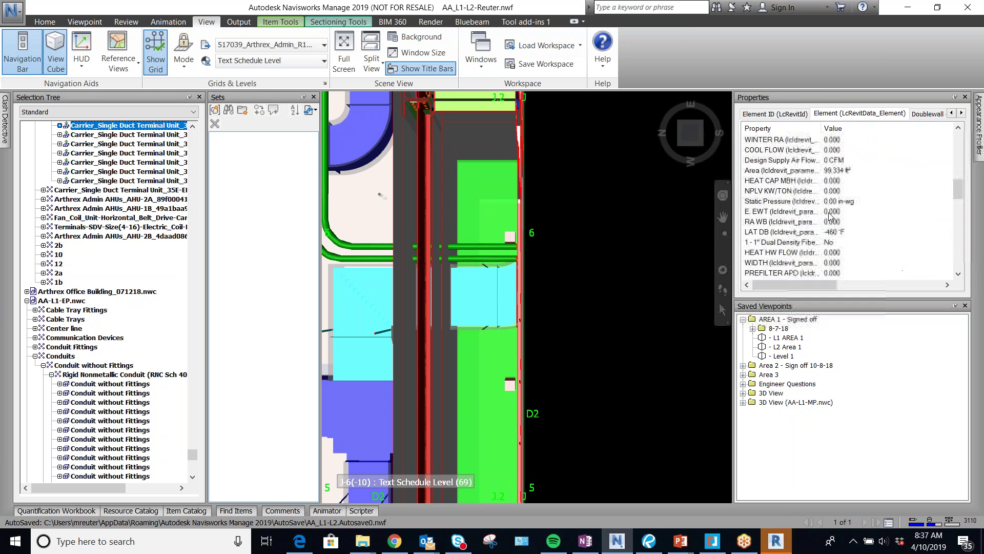
click(610, 414)
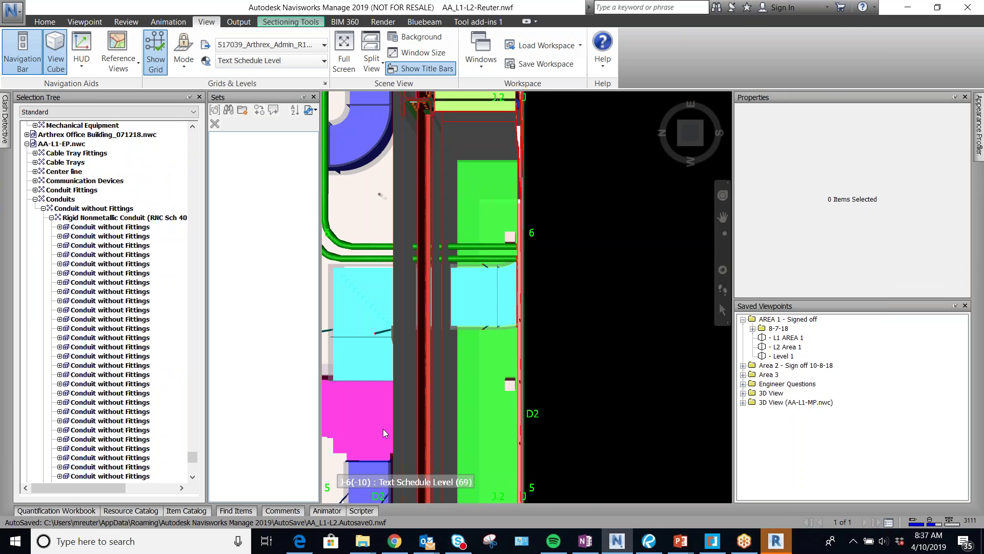
Reselect the magenta terminal unit and locate its Mark among the element properties
click(383, 429)
scroll(646, 420, down, 3)
scroll(646, 420, up, 4)
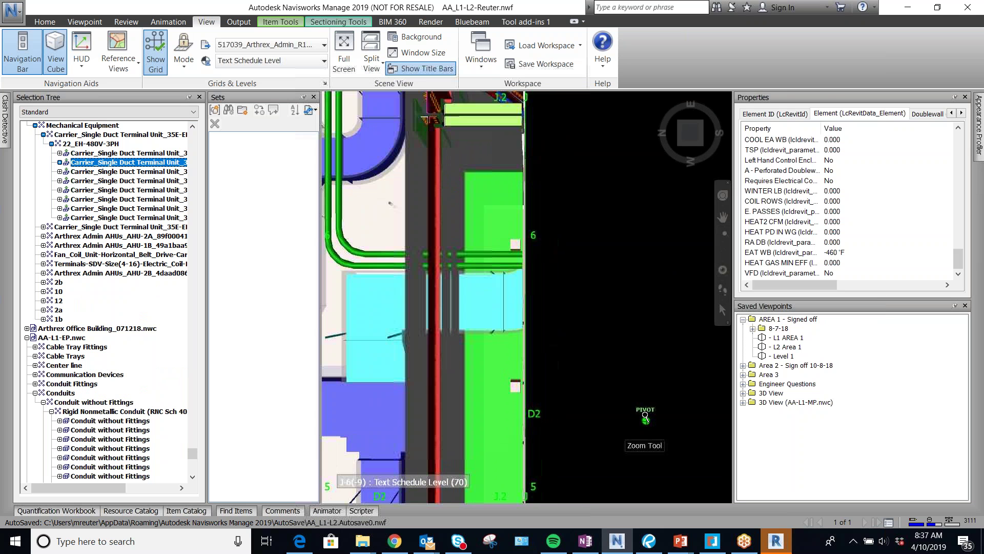
scroll(826, 213, up, 4)
scroll(852, 220, up, 3)
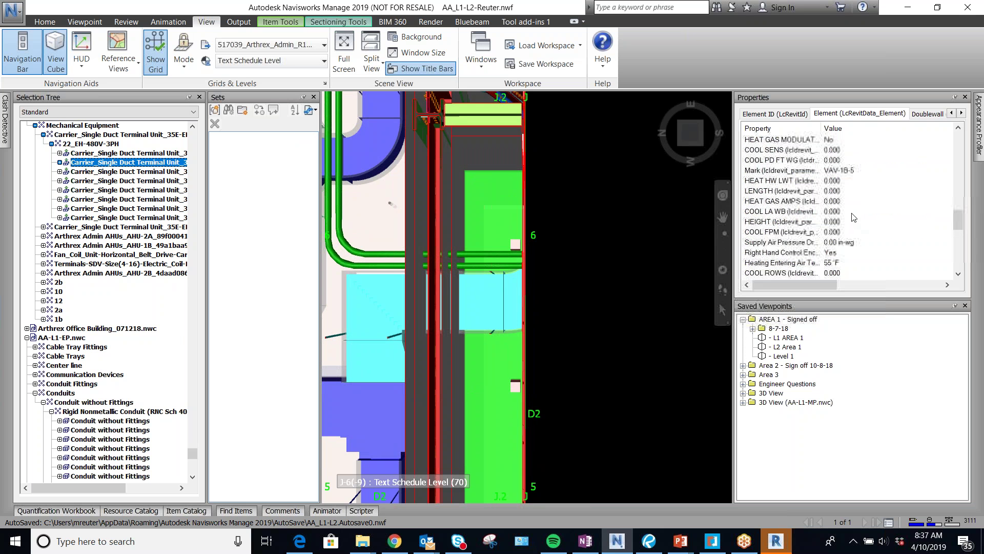
scroll(853, 217, down, 3)
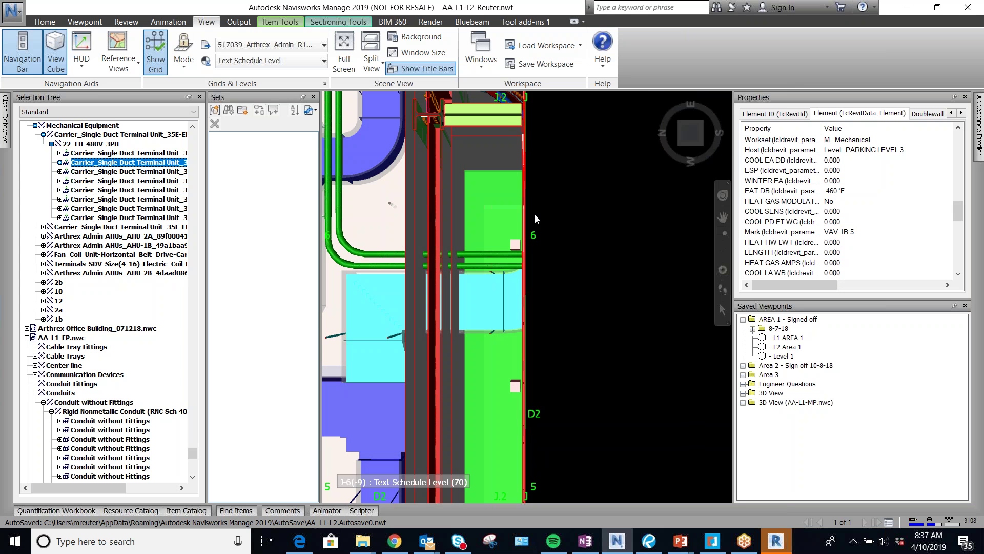
Select the wide flange beam running through the green ceiling area and examine its structural element properties
scroll(612, 247, down, 2)
scroll(612, 247, down, 5)
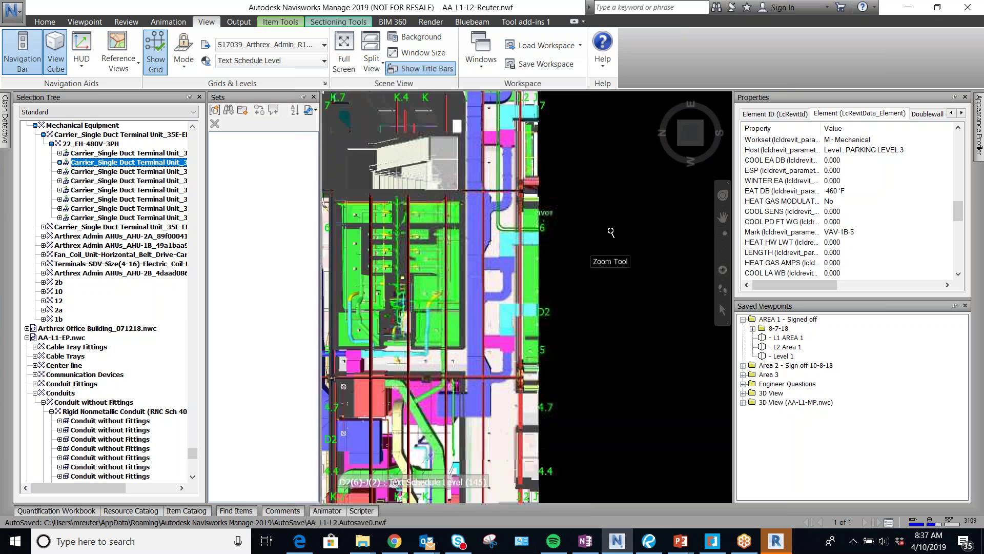
scroll(415, 264, up, 3)
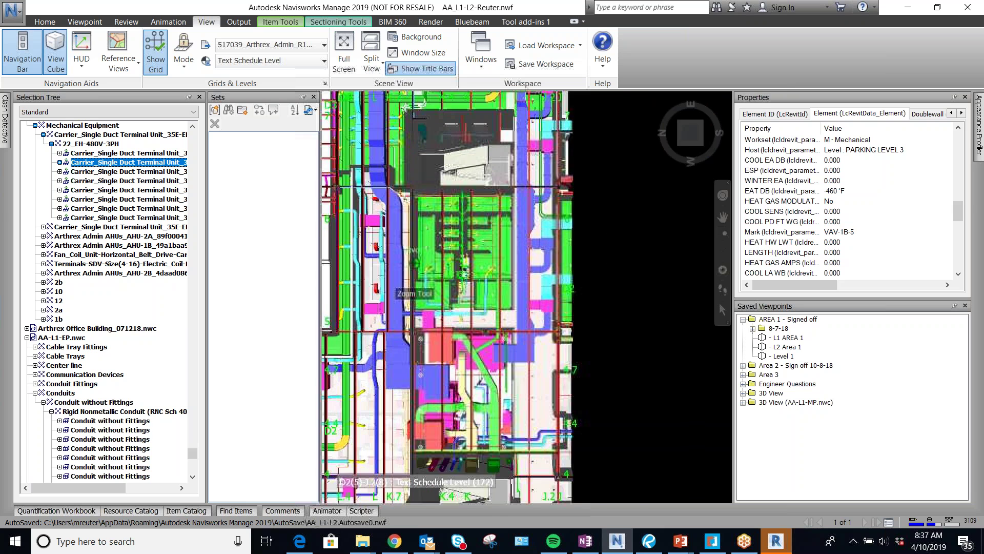
scroll(415, 264, up, 3)
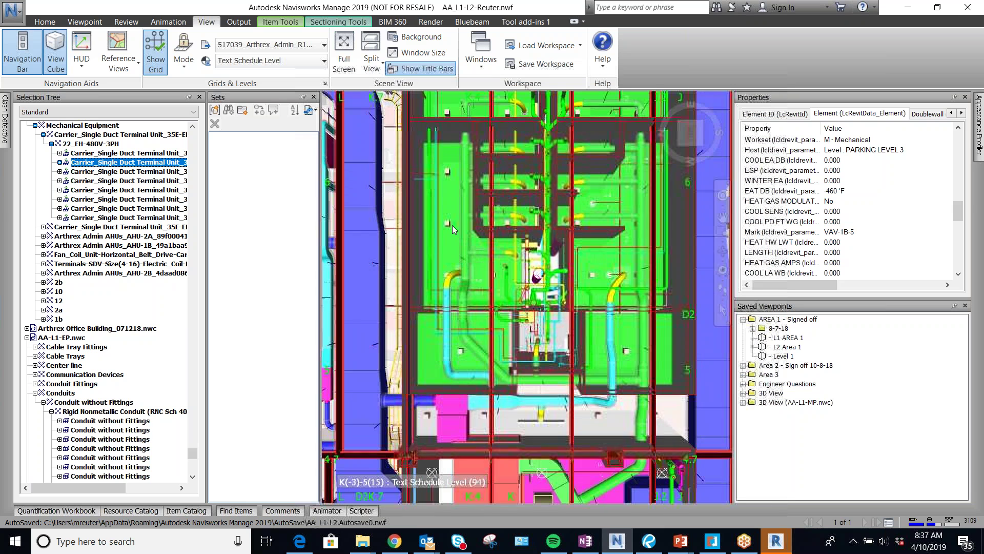
click(493, 248)
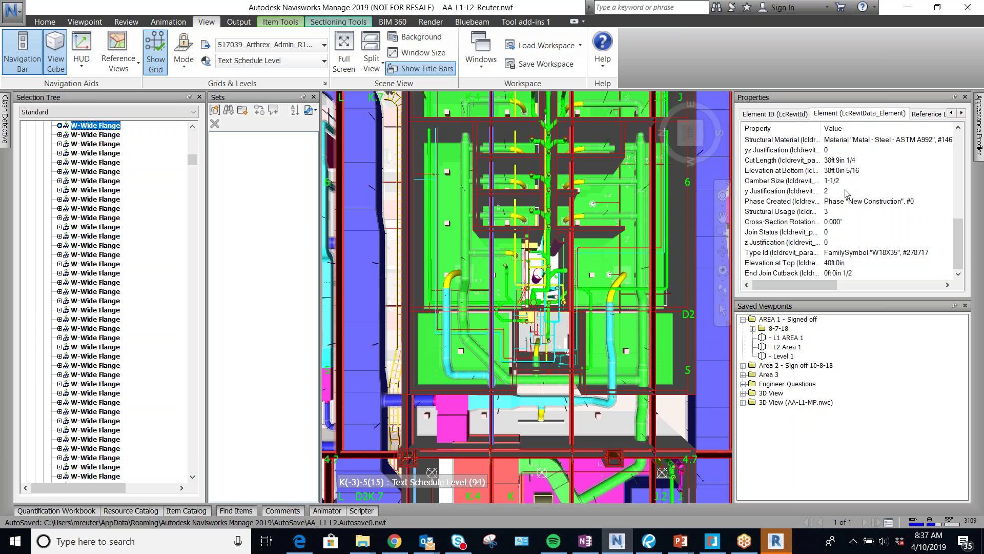
scroll(820, 185, up, 10)
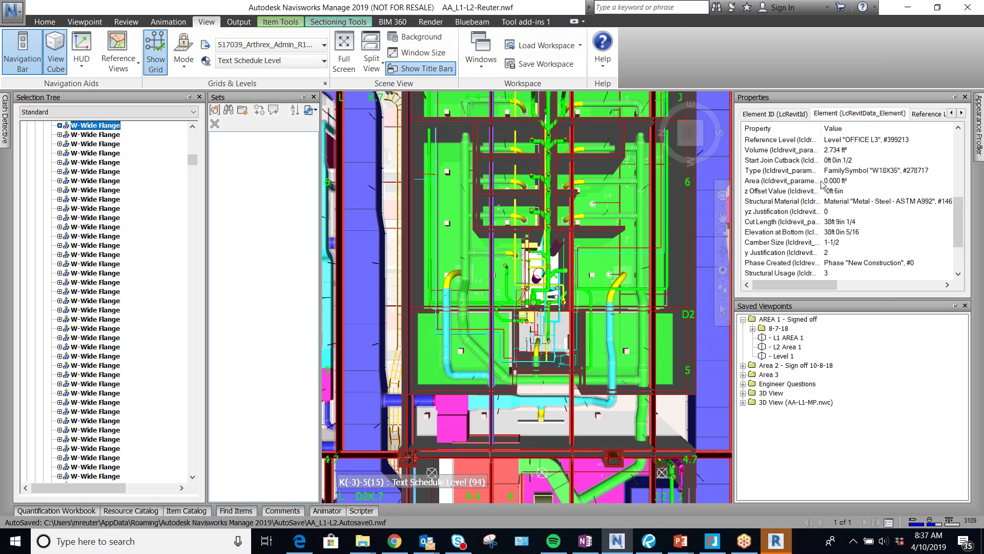
Read through the selected wide flange beam's element properties, from its name and type down to its top elevation and end join cutback
scroll(826, 184, up, 1)
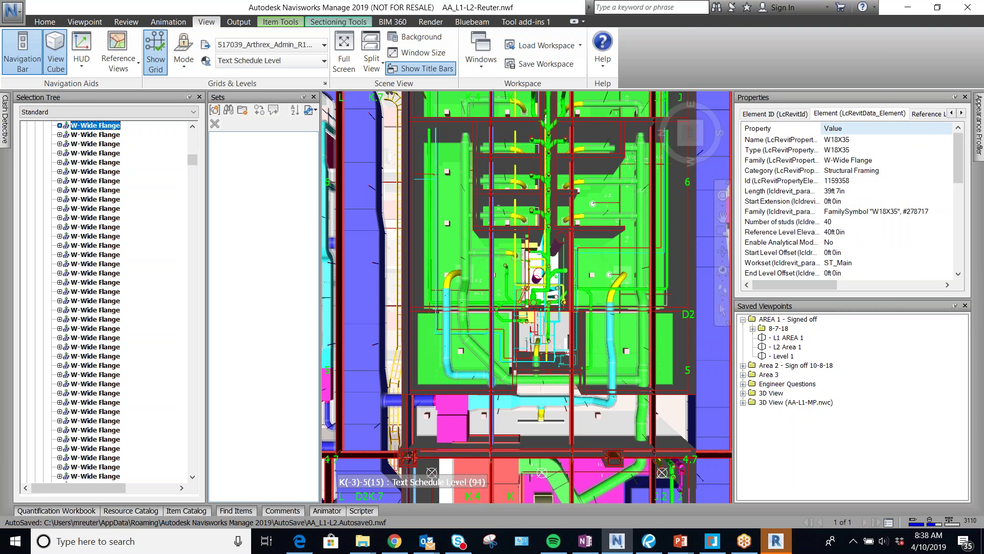
scroll(838, 201, down, 4)
scroll(837, 202, down, 1)
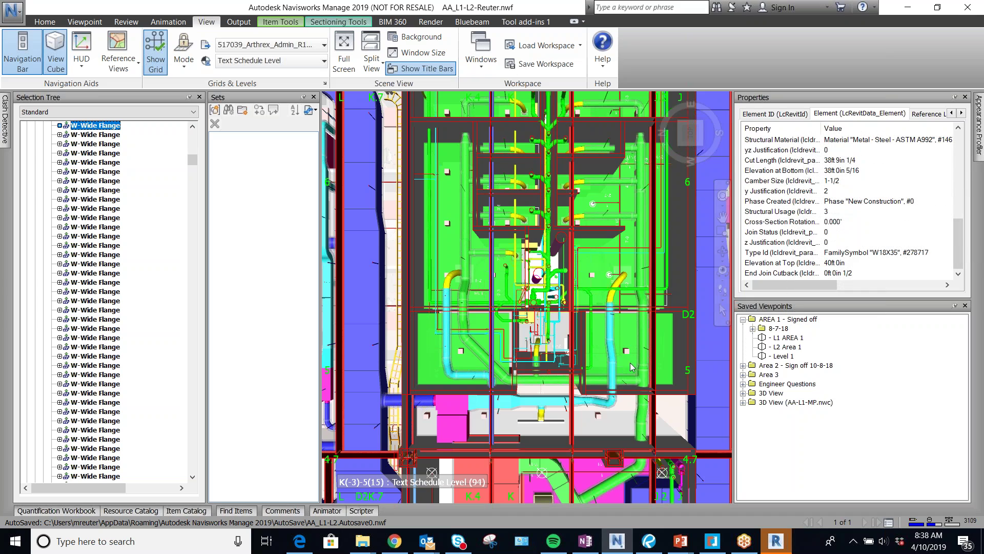
Select an interior partition wall along the building edge near grid line 4.4 and review its element properties
scroll(535, 338, down, 2)
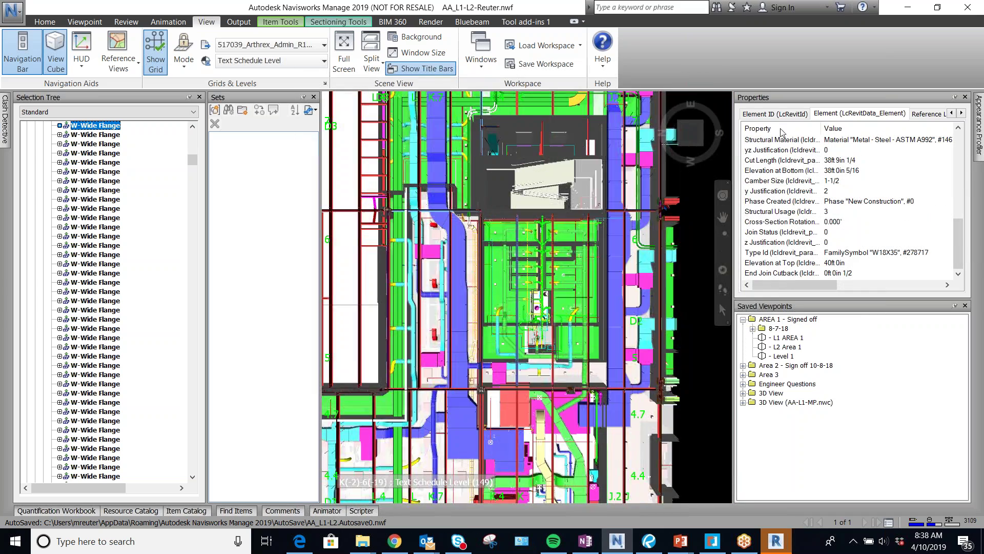
drag(694, 134, 444, 138)
scroll(420, 399, down, 5)
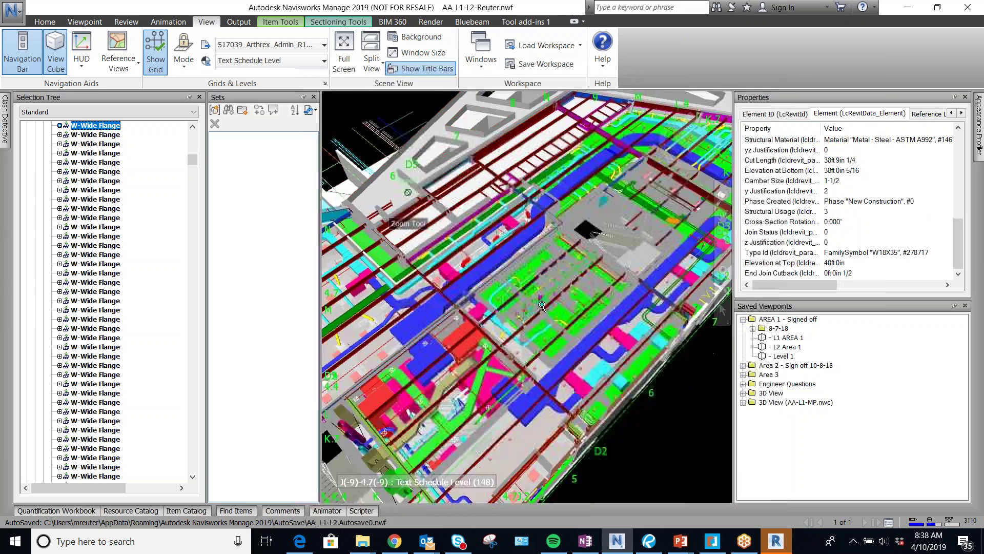
scroll(419, 399, up, 2)
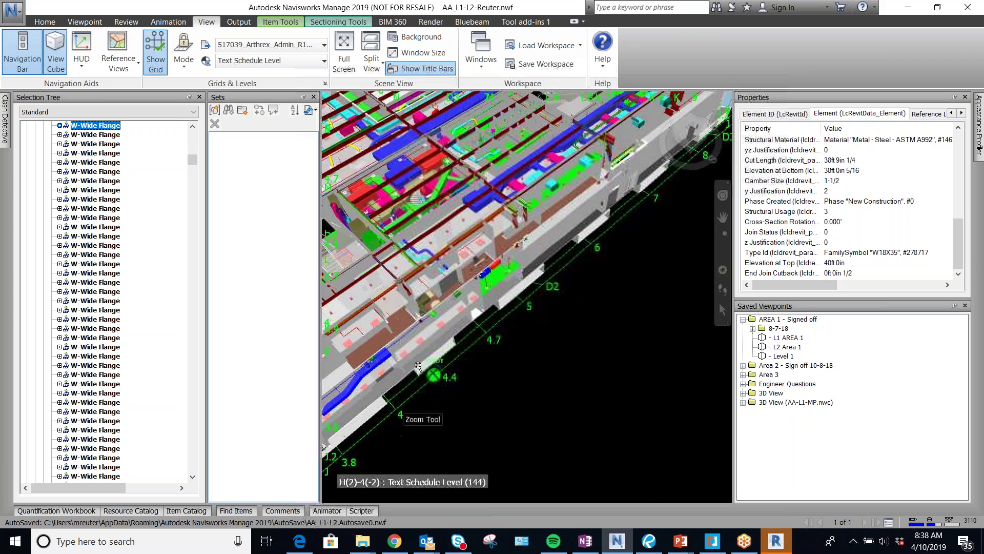
click(369, 339)
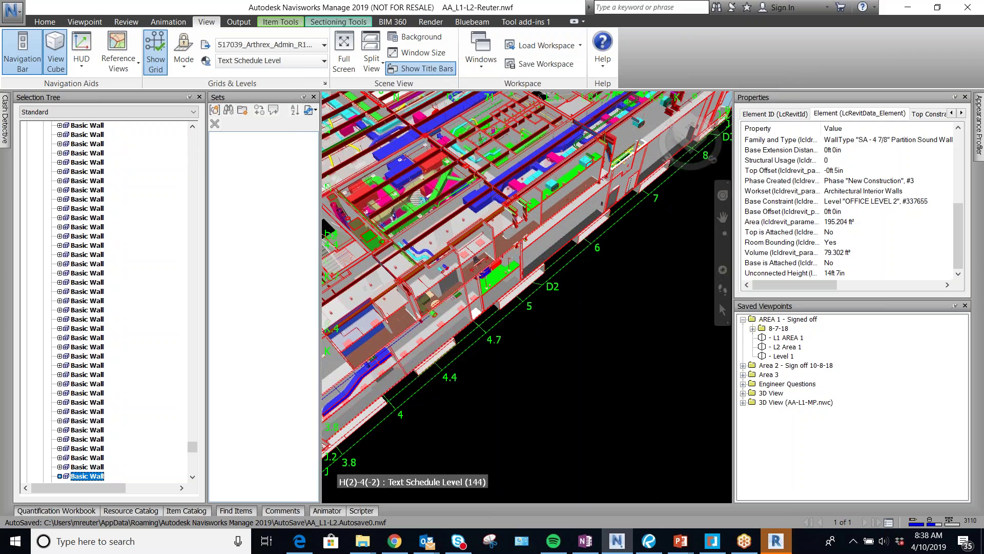
scroll(881, 186, up, 4)
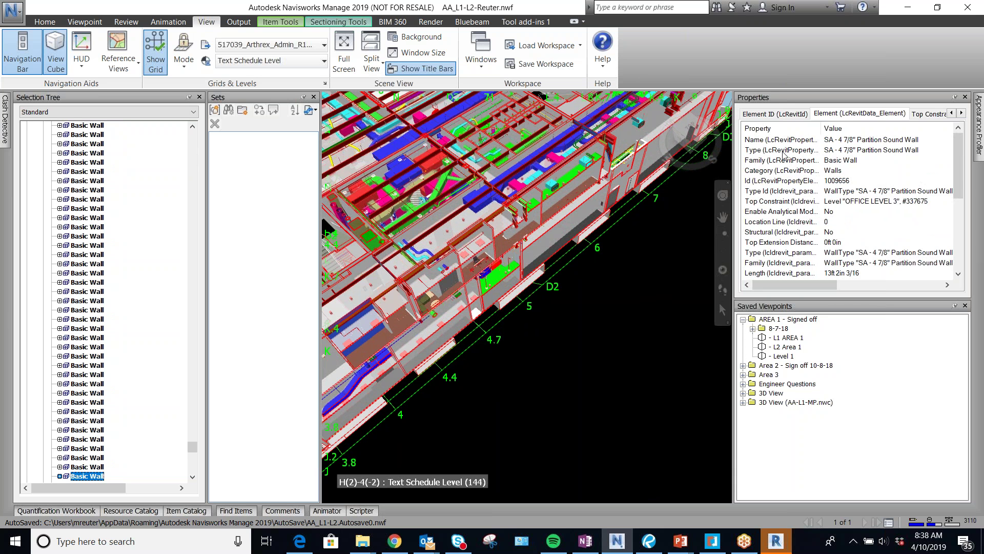
scroll(850, 205, down, 2)
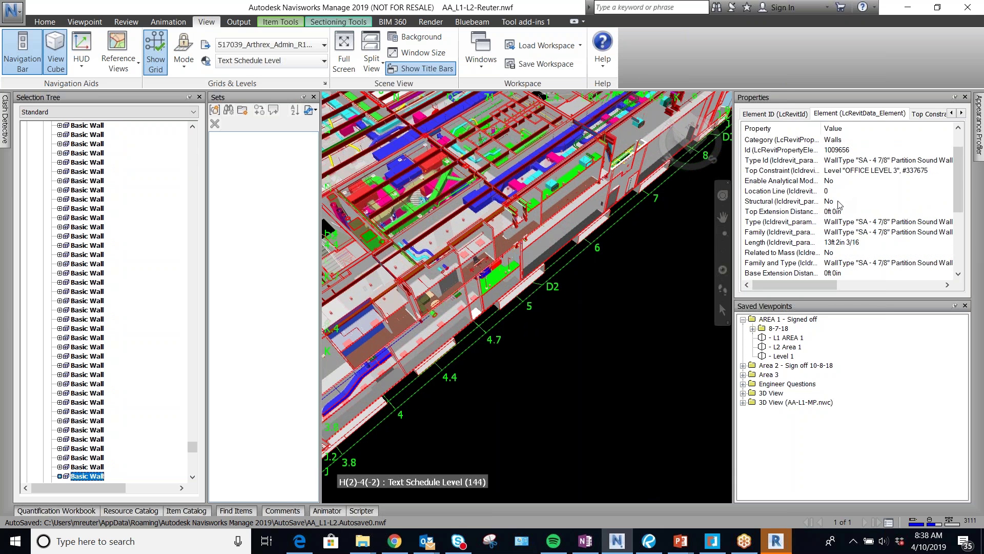
drag(824, 285, 786, 287)
scroll(834, 221, up, 2)
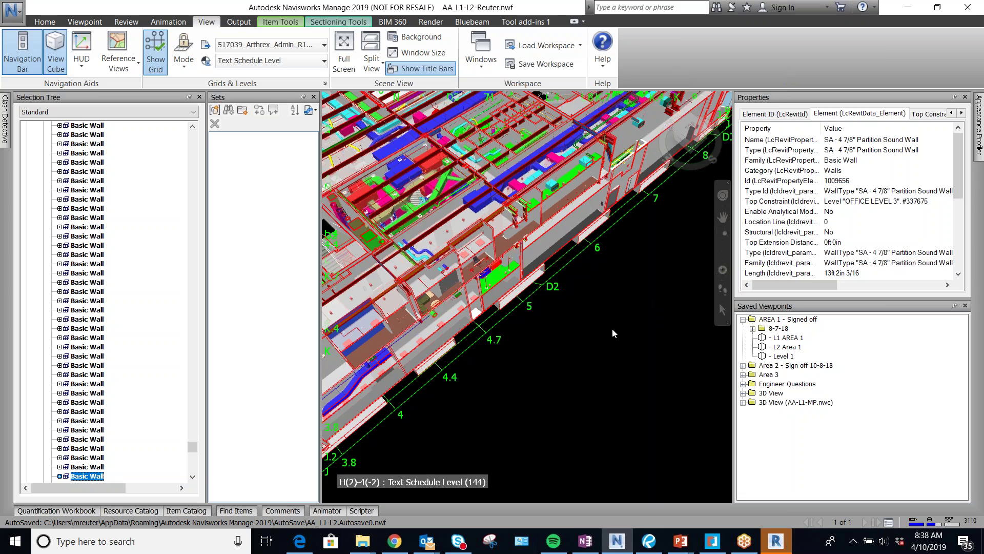
View the building from its opposite corner and inspect the angled curtain wall, reading the quick properties of its glazed panels and nearby cable tray
scroll(611, 325, down, 3)
scroll(440, 323, up, 3)
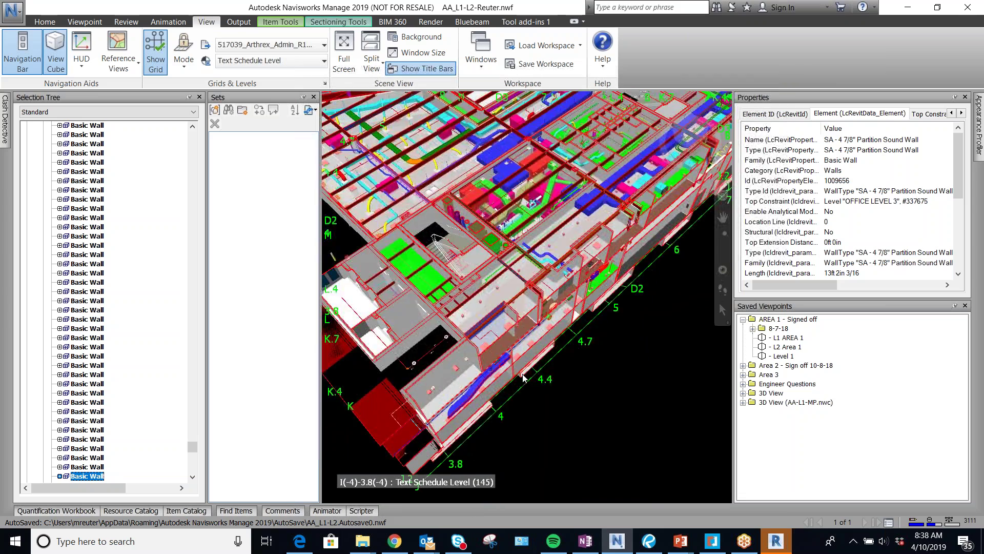
scroll(558, 363, down, 3)
scroll(558, 365, down, 1)
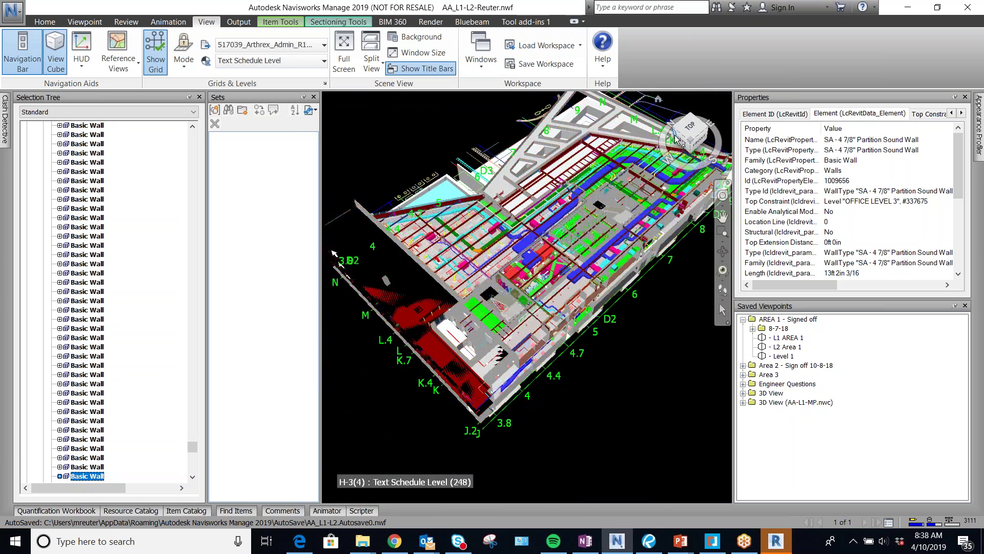
click(676, 138)
click(691, 124)
scroll(602, 229, up, 3)
scroll(603, 229, down, 8)
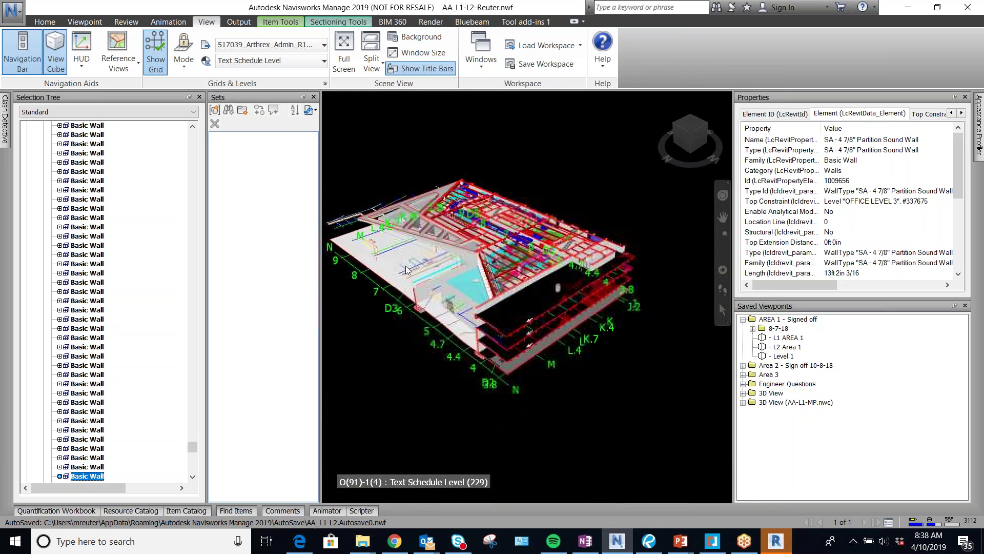
scroll(565, 220, up, 5)
scroll(609, 343, up, 3)
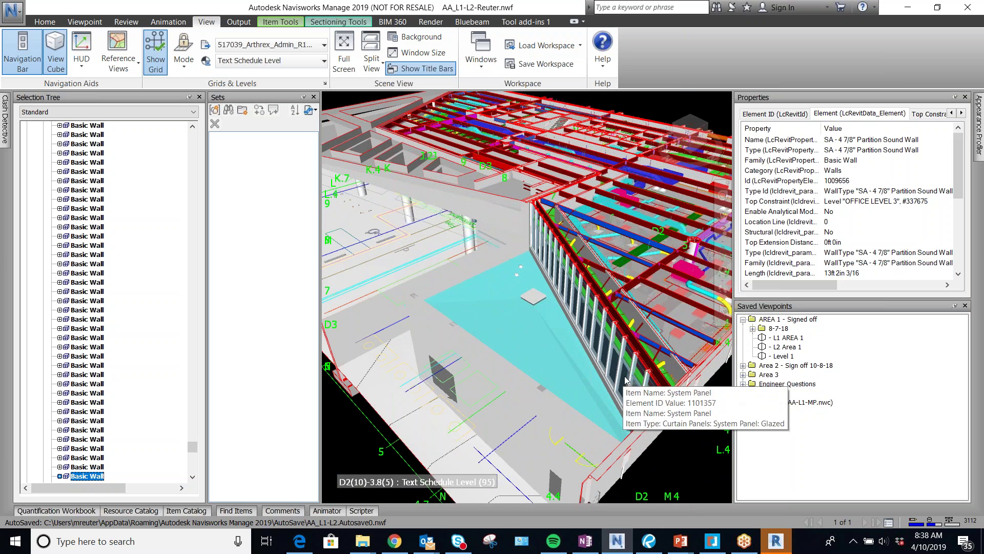
scroll(622, 259, up, 3)
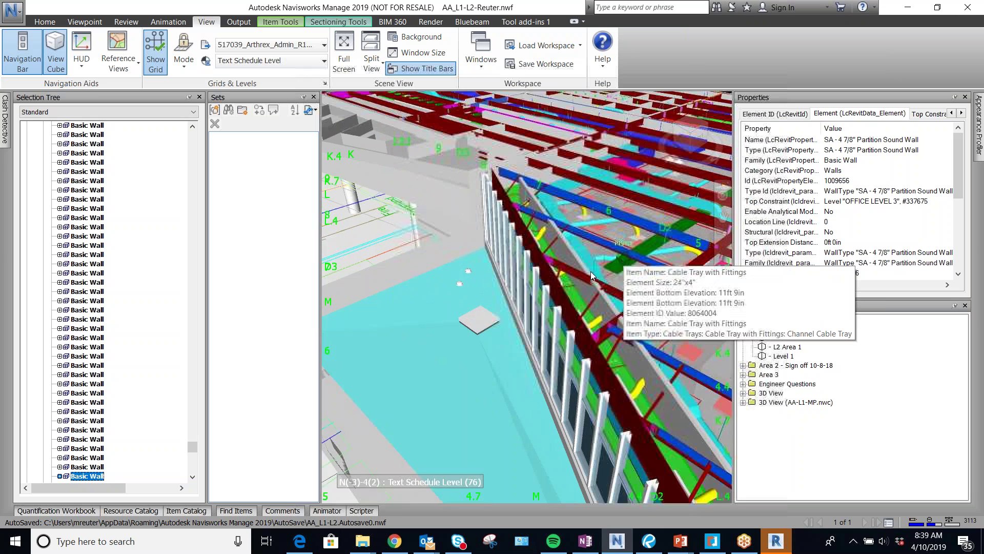
scroll(588, 282, up, 1)
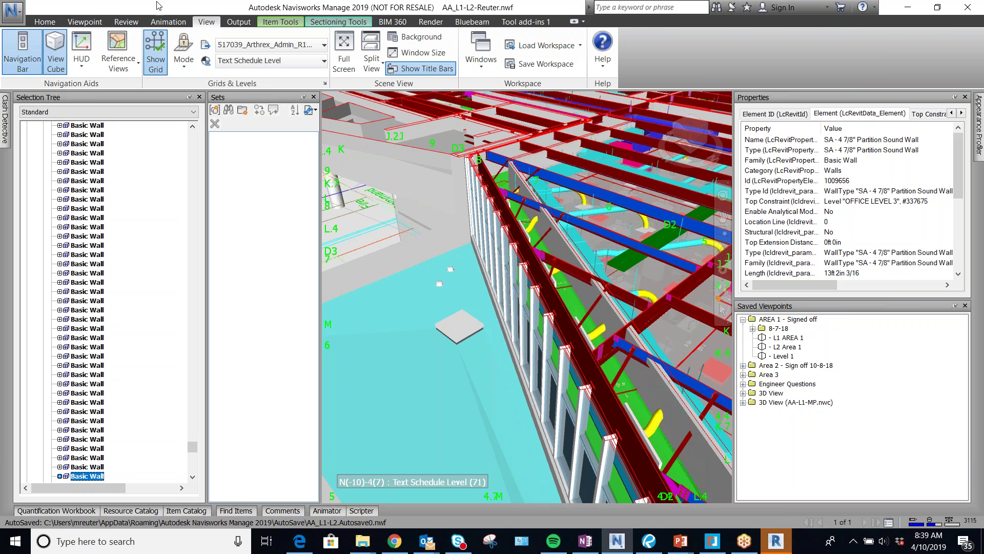
Open the Selection Inspector for the selected wall and place it over the model view
click(44, 23)
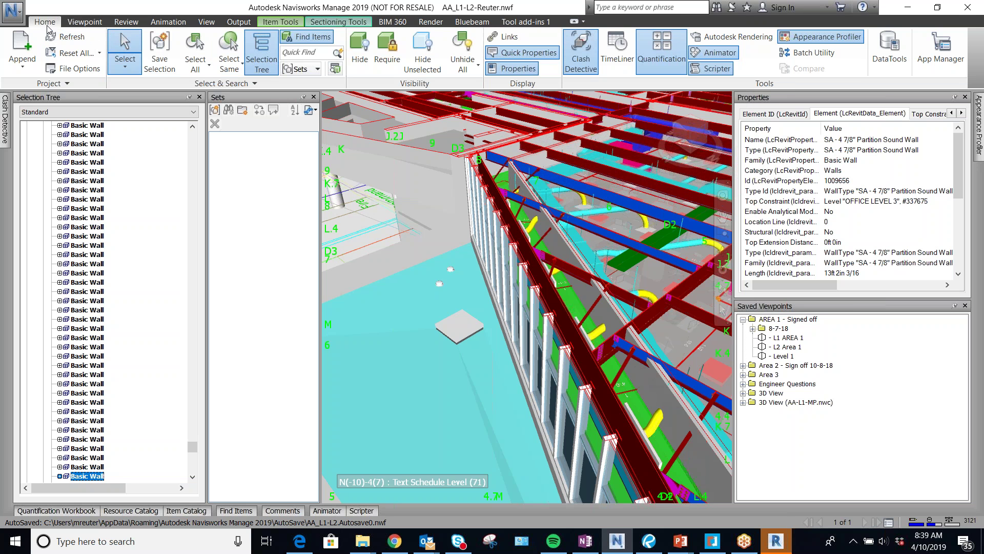
key(ctrl)
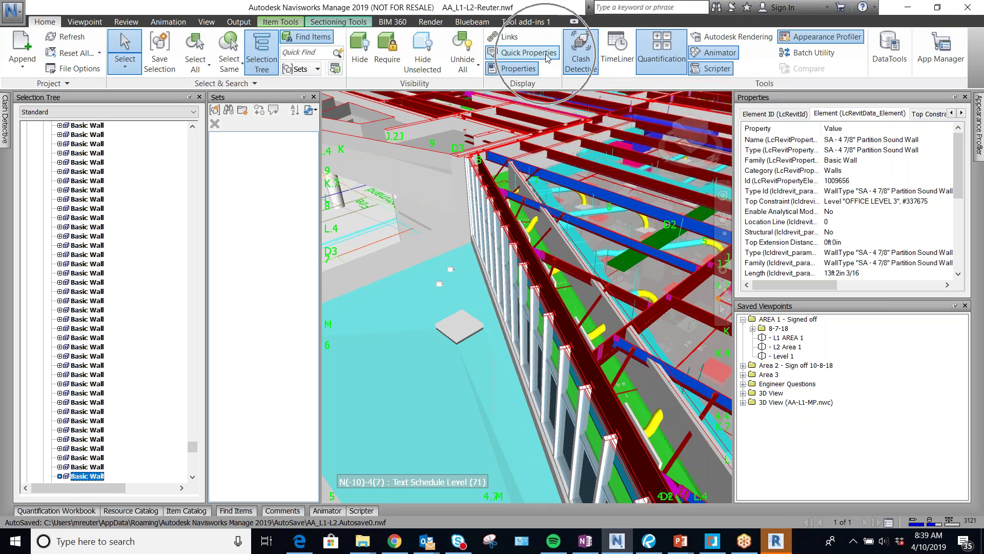
click(334, 72)
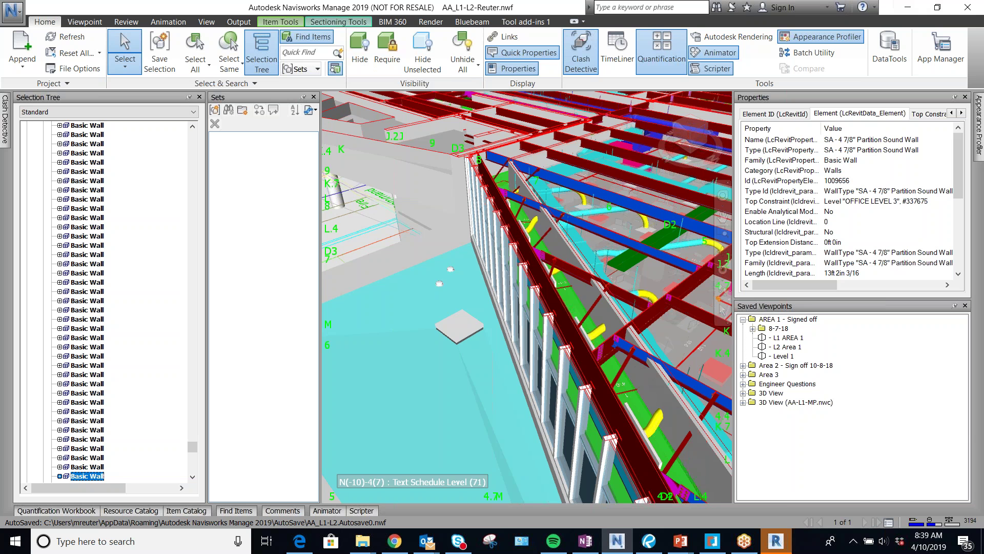
drag(983, 51, 257, 112)
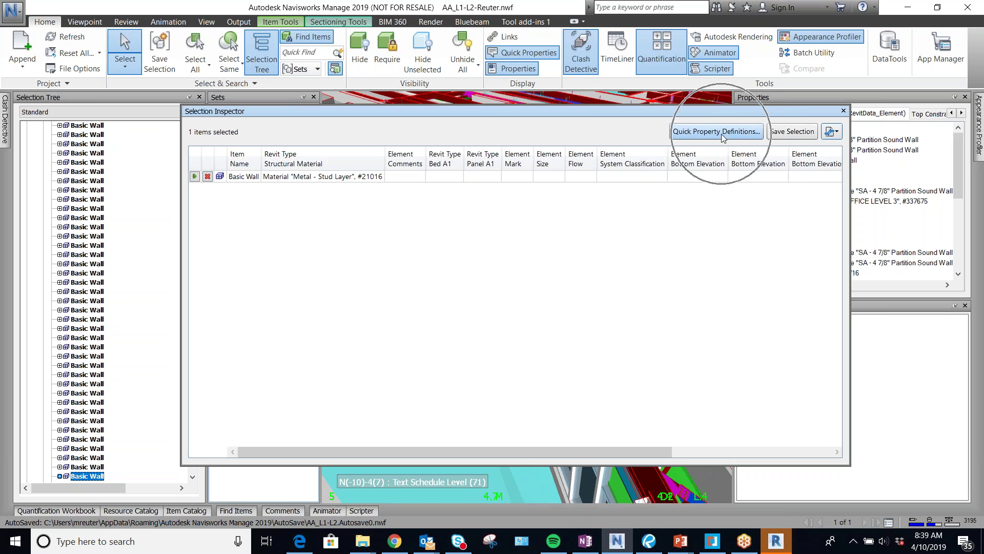
Review the Quick Properties definitions used by the Selection Inspector and accept them unchanged
key(ctrl)
key(ctrl)
key(ctrl)
key(ctrl)
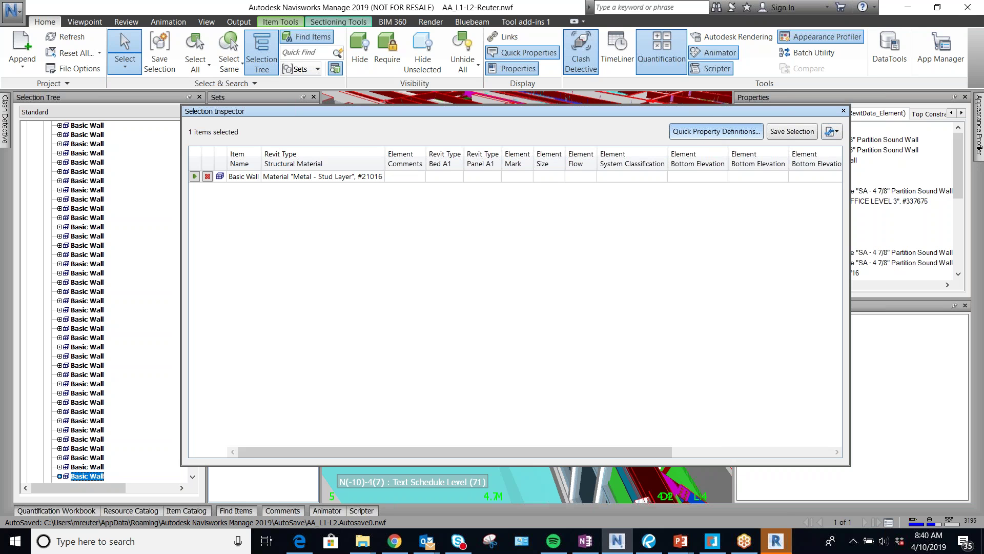
click(713, 132)
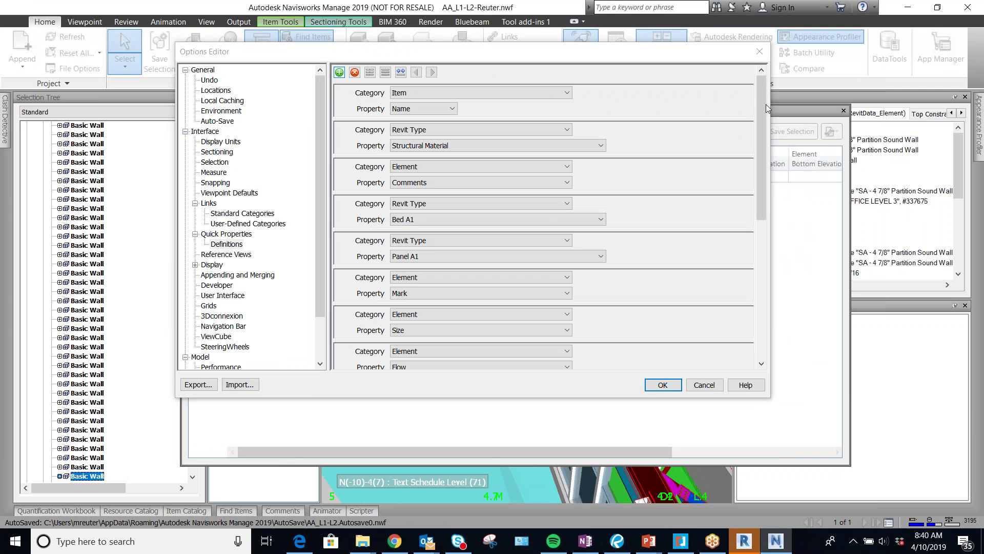
click(663, 384)
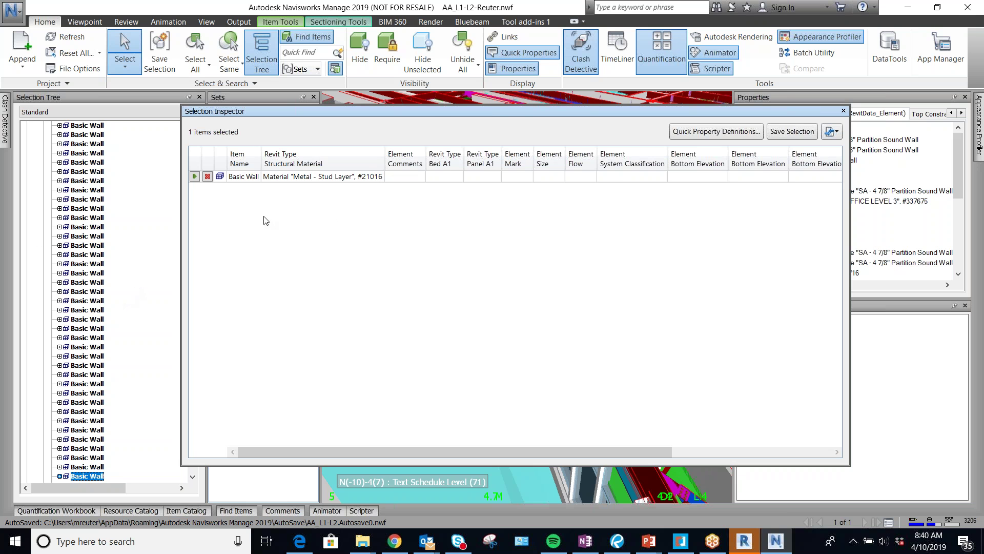
Select five separate Basic Wall items in the selection tree to list them together in the Selection Inspector
drag(433, 114, 587, 141)
click(84, 292)
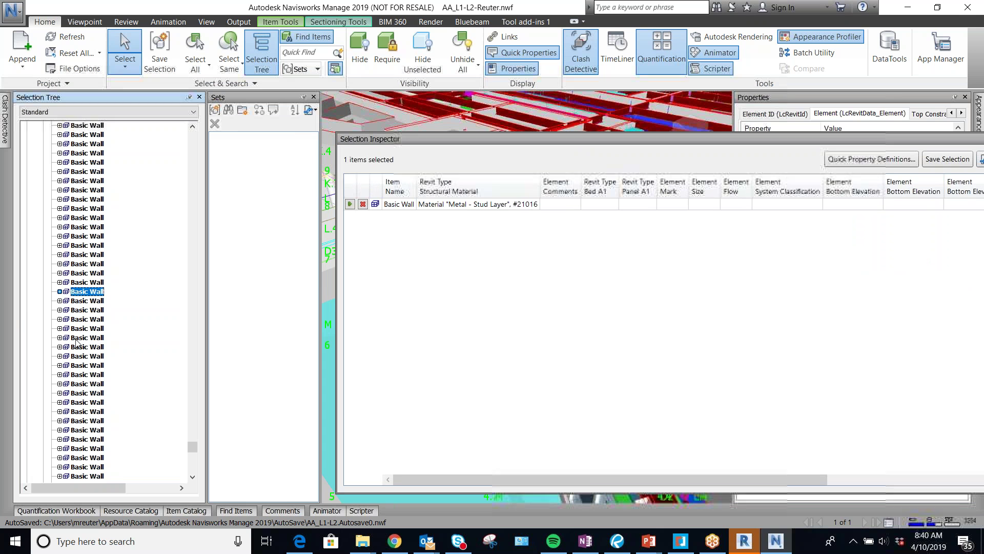
ctrl+click(85, 356)
ctrl+click(87, 439)
ctrl+click(87, 172)
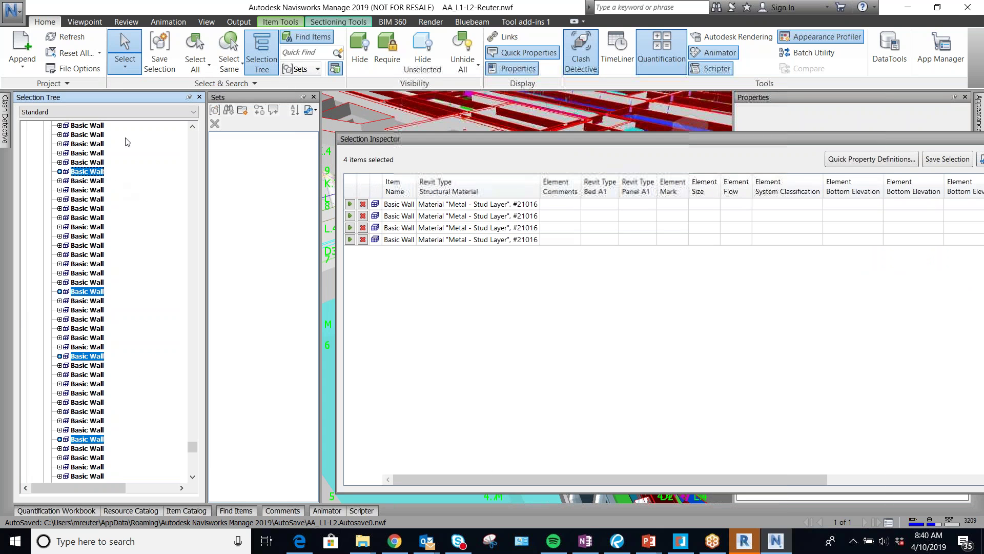
ctrl+click(86, 236)
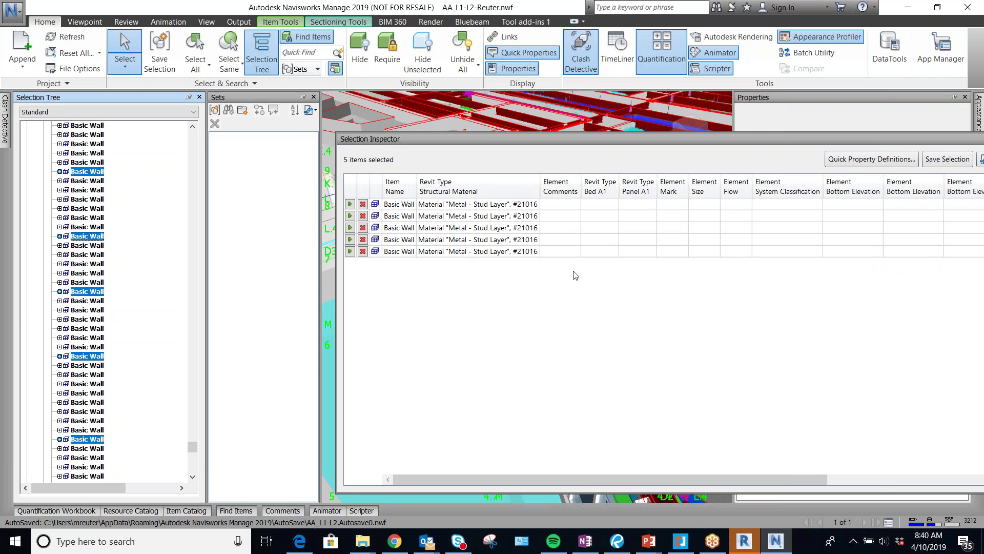
drag(754, 140, 654, 113)
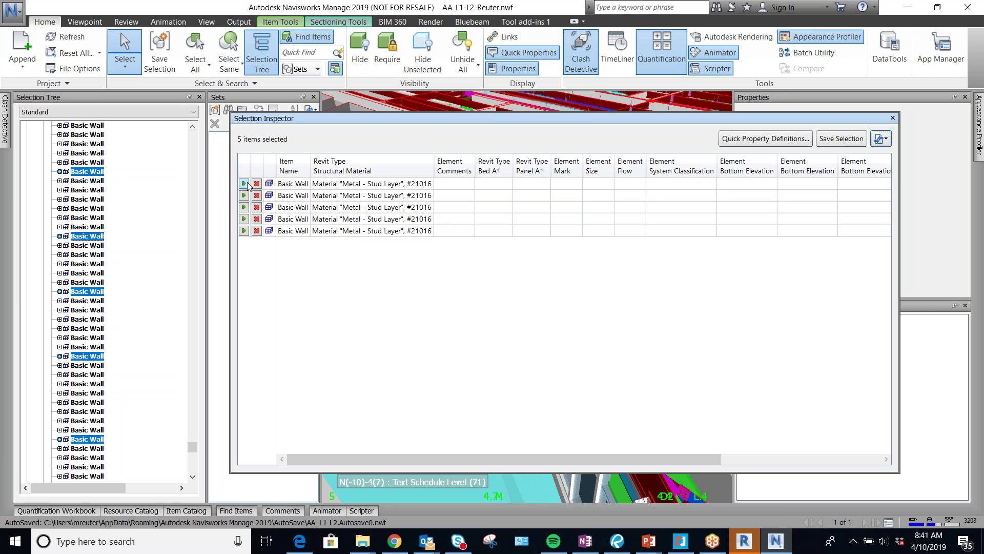
Move the Selection Inspector clear of the model and show each of the five listed walls in turn
drag(433, 116, 851, 167)
click(855, 220)
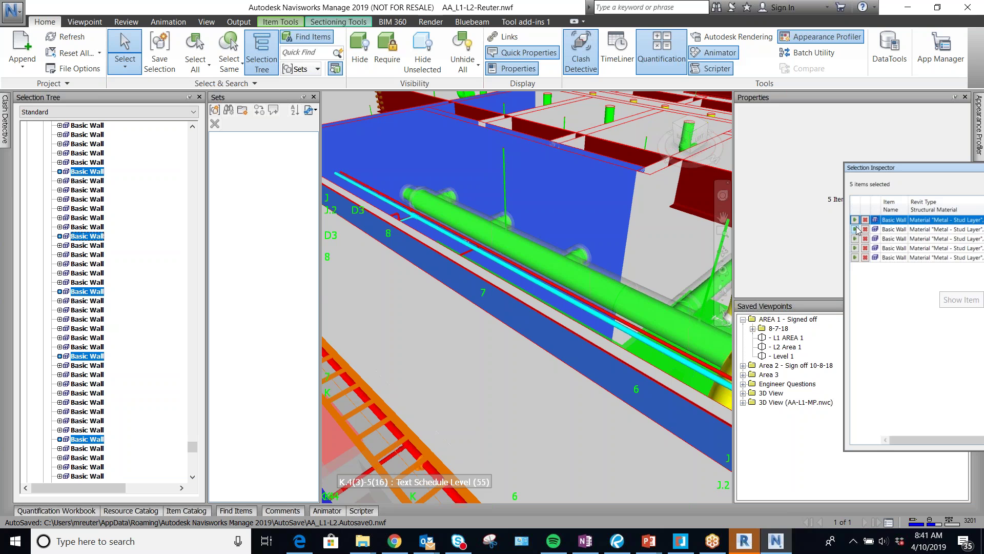
click(855, 229)
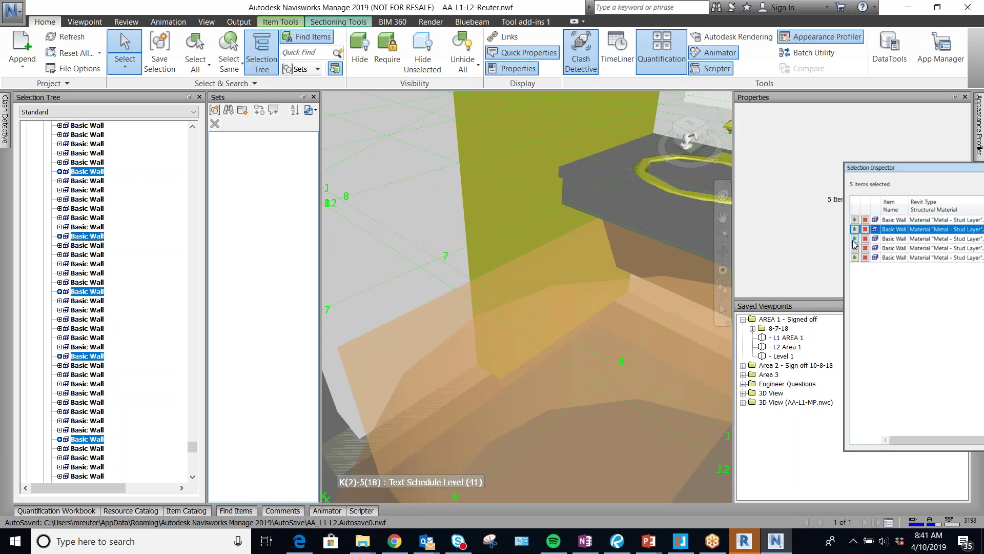
click(855, 239)
click(856, 248)
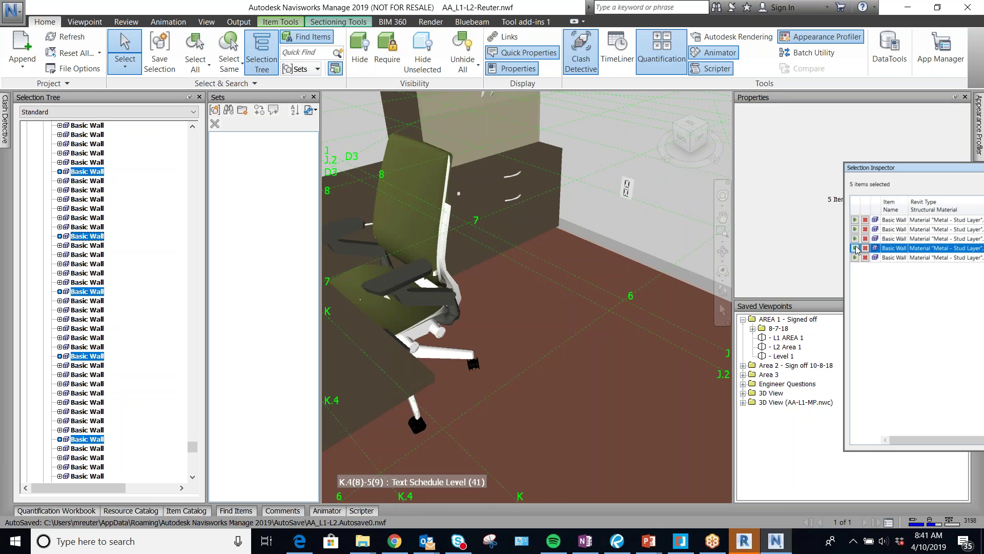
click(855, 257)
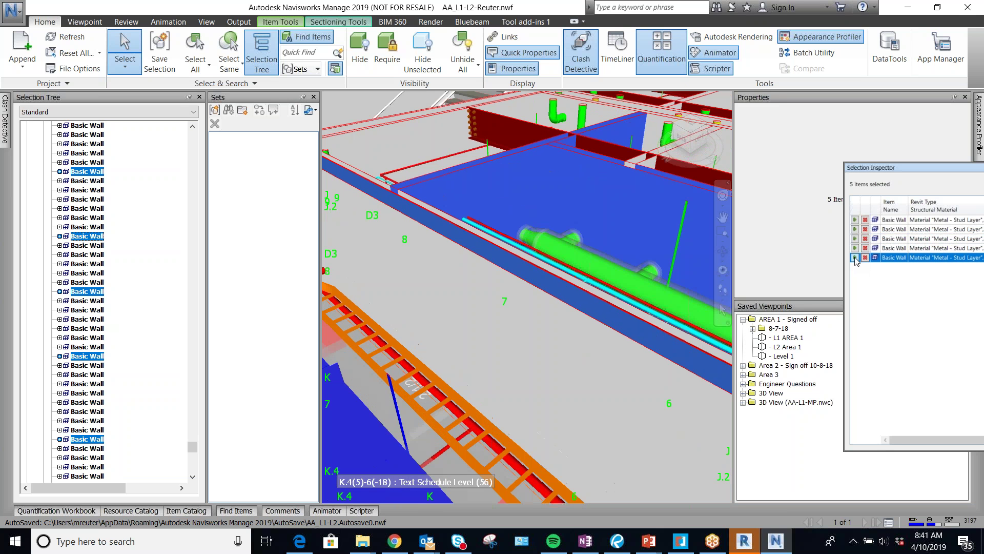
Cycle through the five inspected walls once more, then bring the Selection Inspector back so its property columns can be read
click(855, 220)
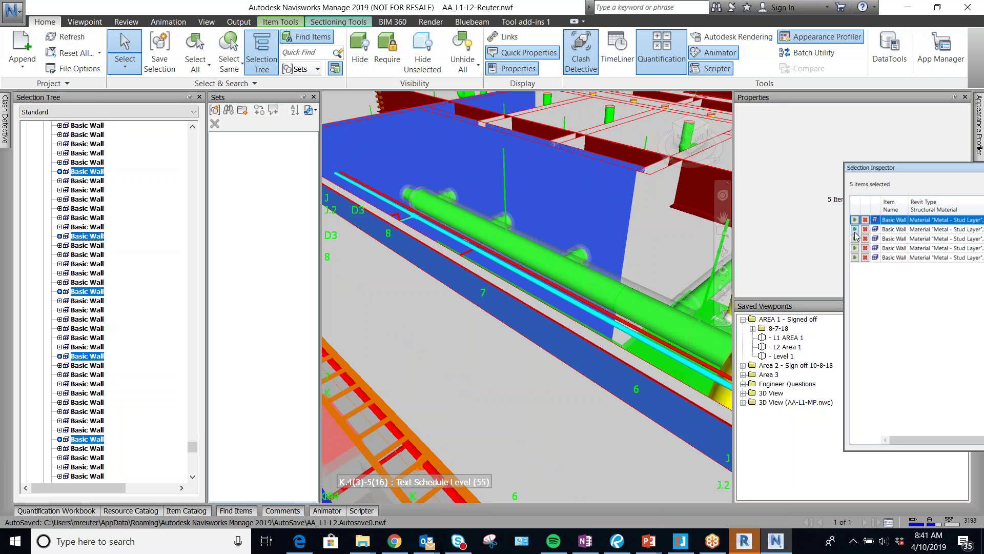
click(854, 229)
click(855, 239)
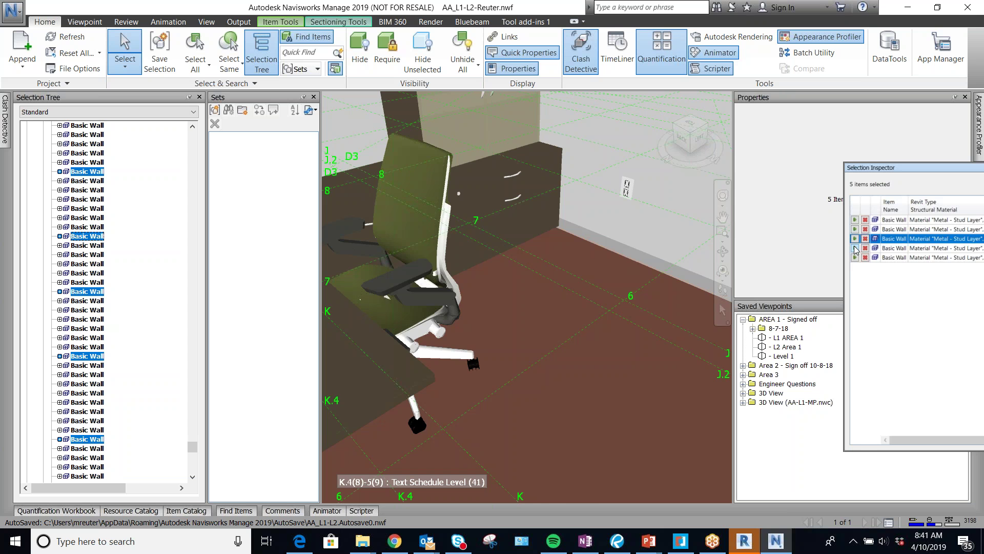
click(854, 248)
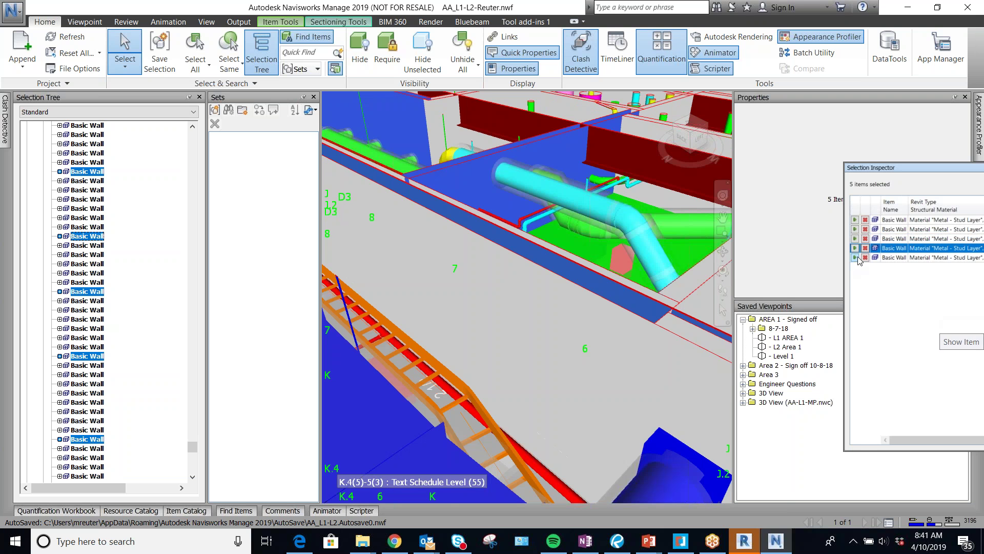
click(855, 257)
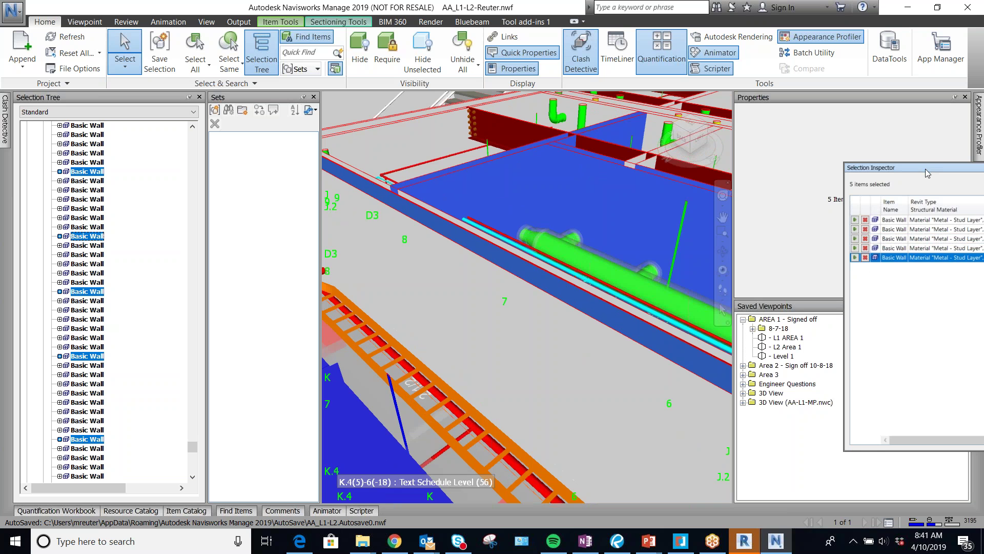
drag(924, 168, 693, 137)
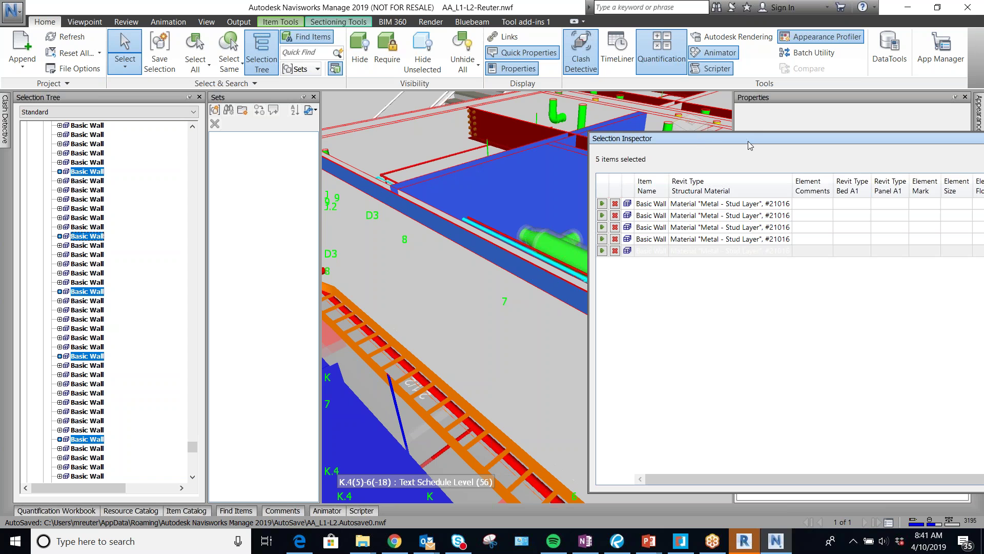
Move the Selection Inspector back over the model, close it, and reopen it for the five selected walls
drag(751, 139, 669, 133)
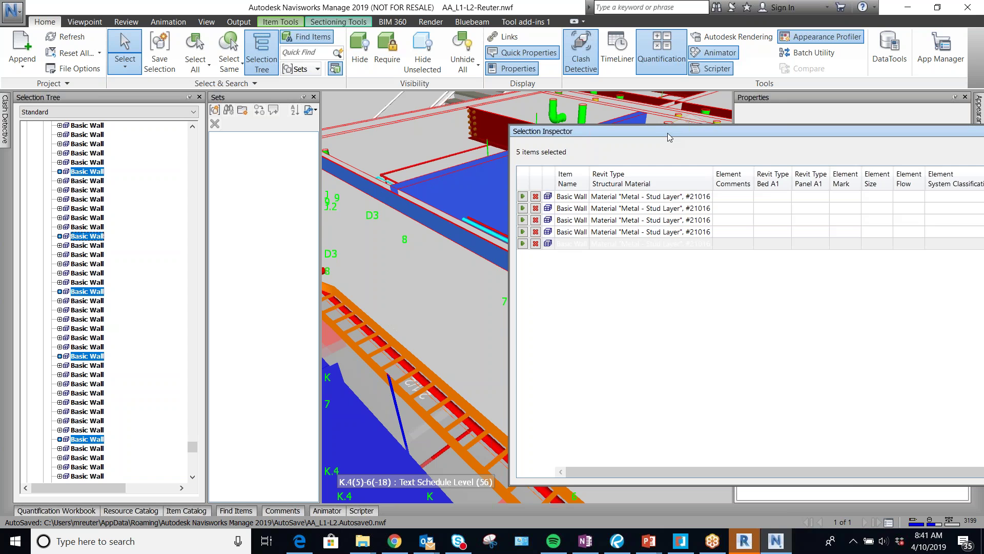
drag(669, 136, 373, 112)
click(868, 103)
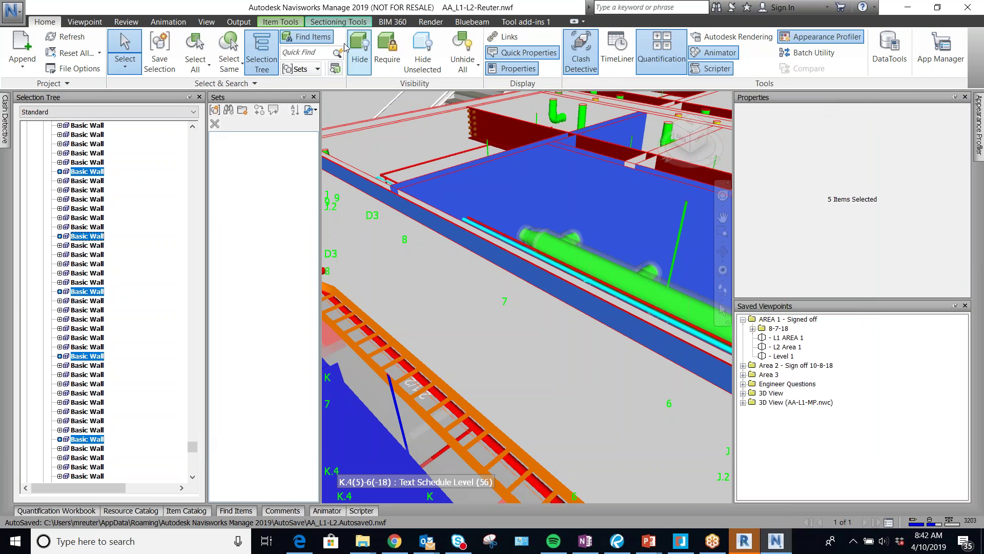
click(336, 69)
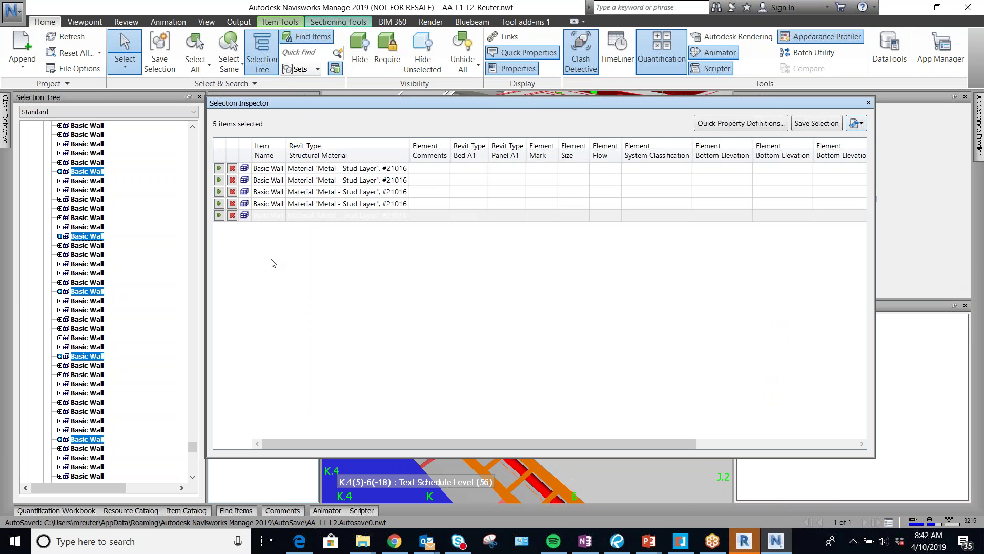
Open the Quick Properties definitions from the Selection Inspector, enlarge the Options Editor and look through the defined category and property pairs
click(756, 124)
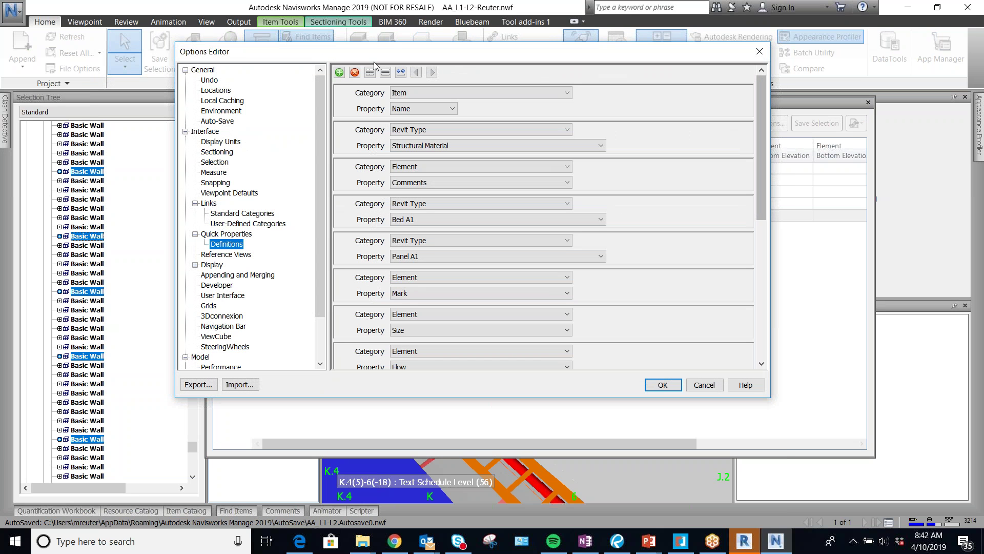
drag(587, 47, 603, 63)
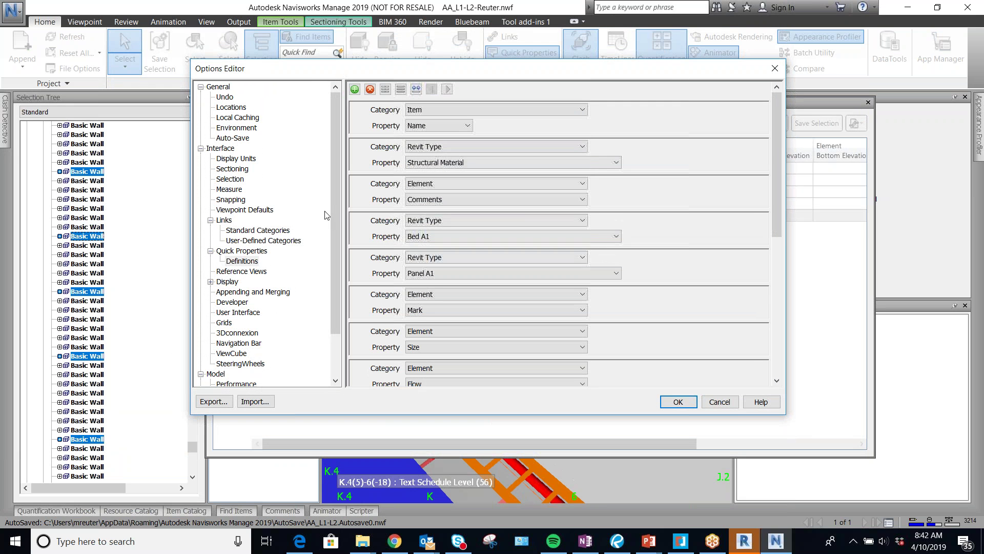
drag(490, 414, 510, 476)
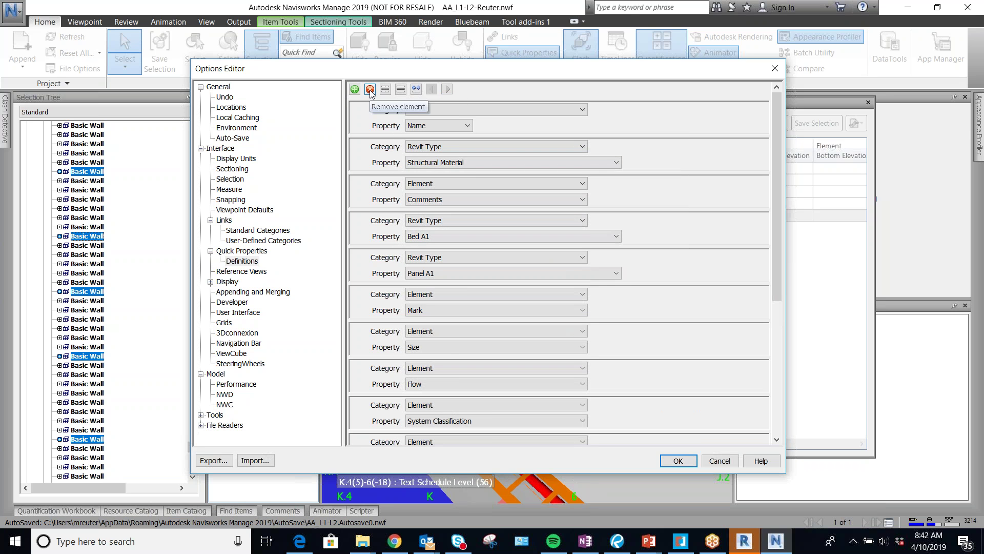
scroll(470, 141, down, 3)
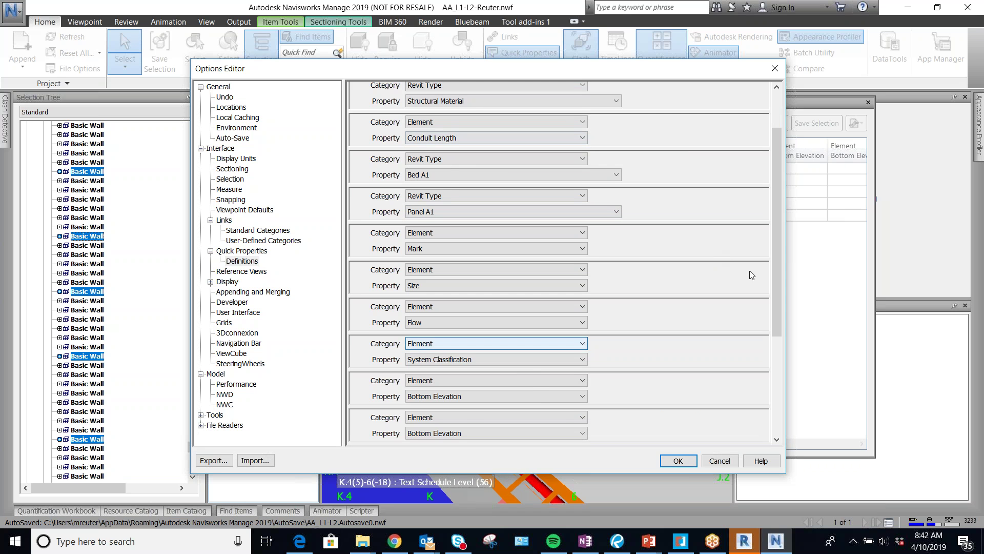
scroll(779, 338, up, 3)
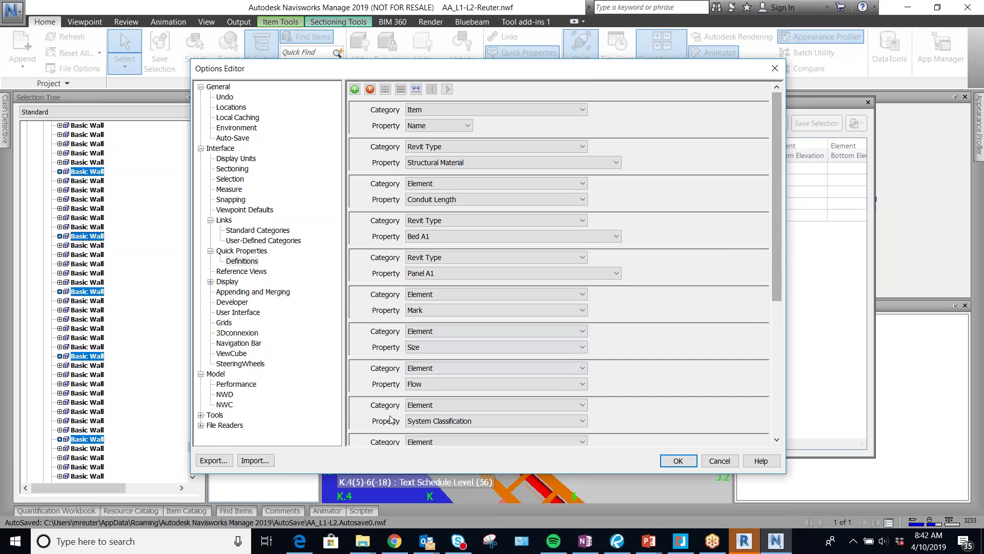
Start an options export, then collapse the General and Interface groups and expand Tools to survey what can be exported
click(218, 454)
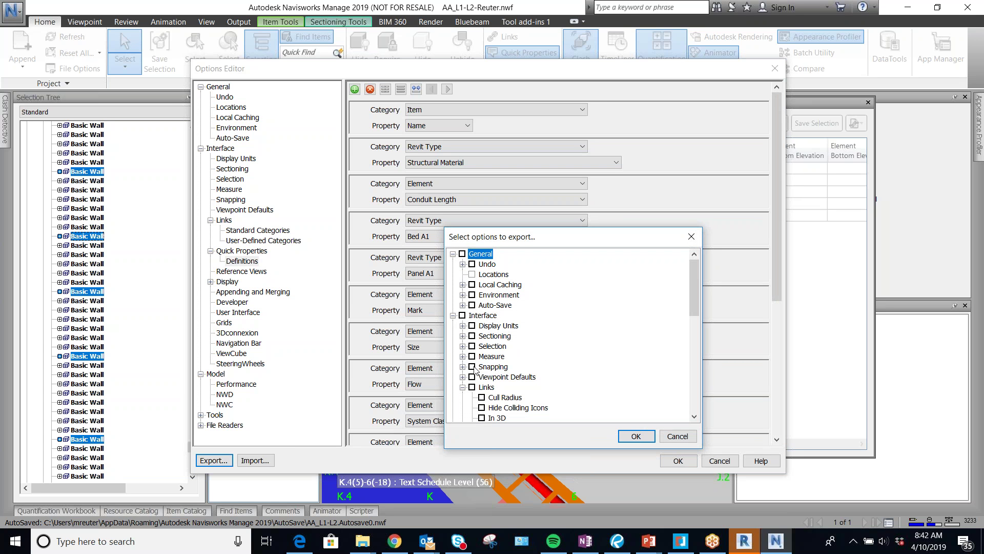
scroll(481, 378, down, 1)
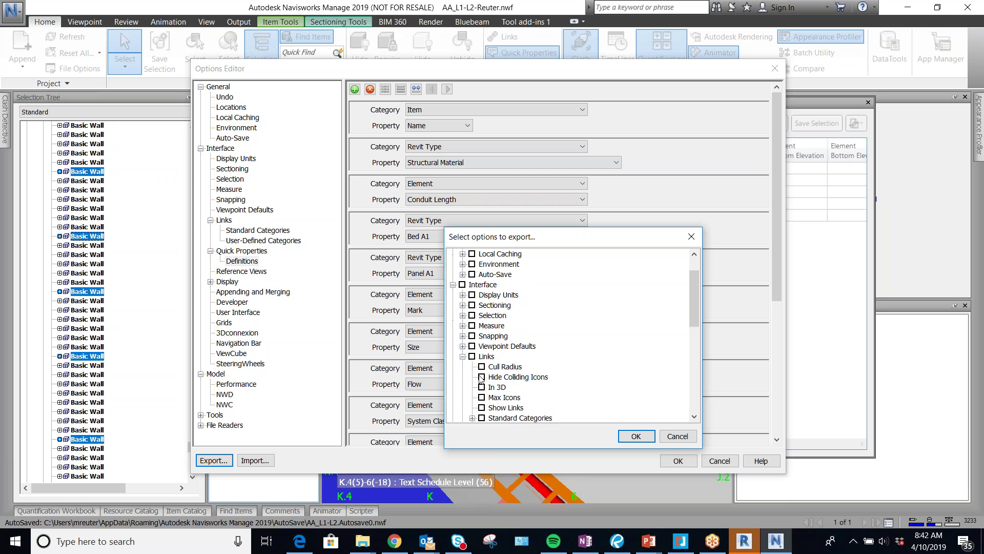
scroll(486, 370, down, 1)
scroll(484, 365, up, 2)
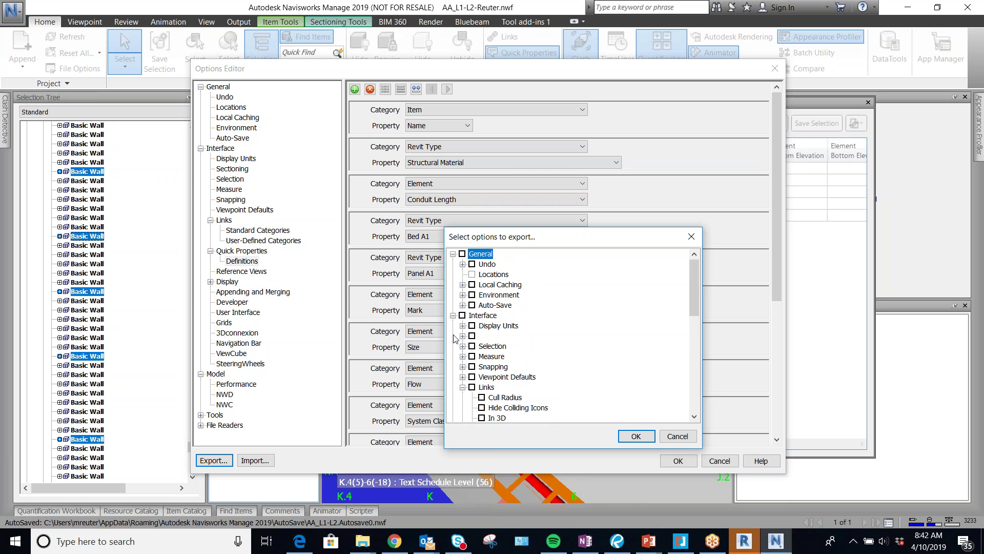
click(452, 316)
click(452, 254)
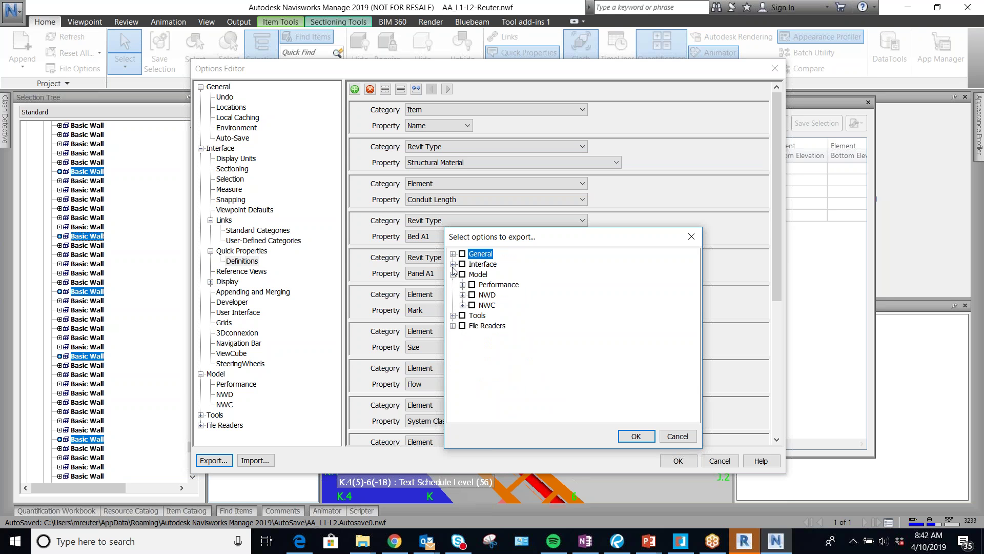
click(453, 315)
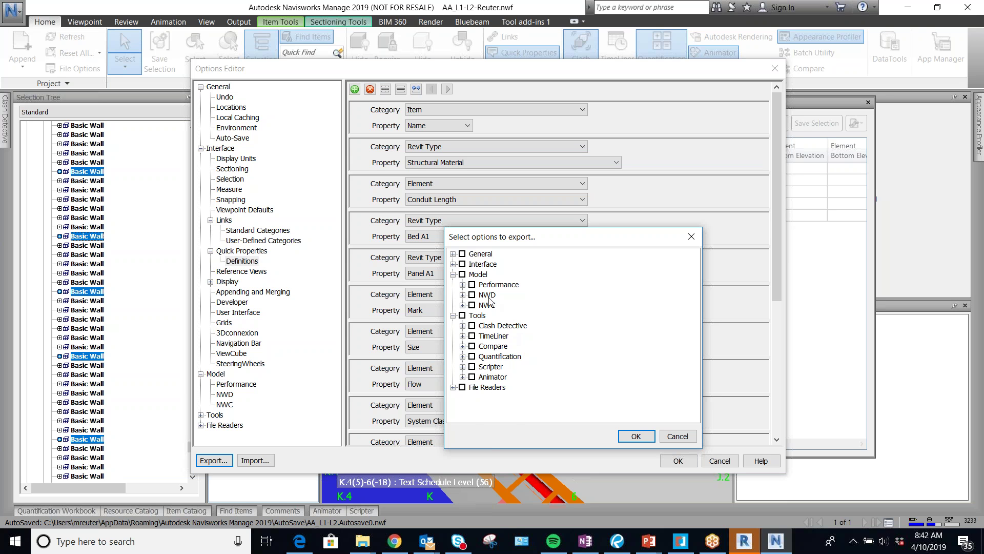
Highlight Quick Properties under Interface in the export list, check the remaining groups, and accept the export selection
click(453, 264)
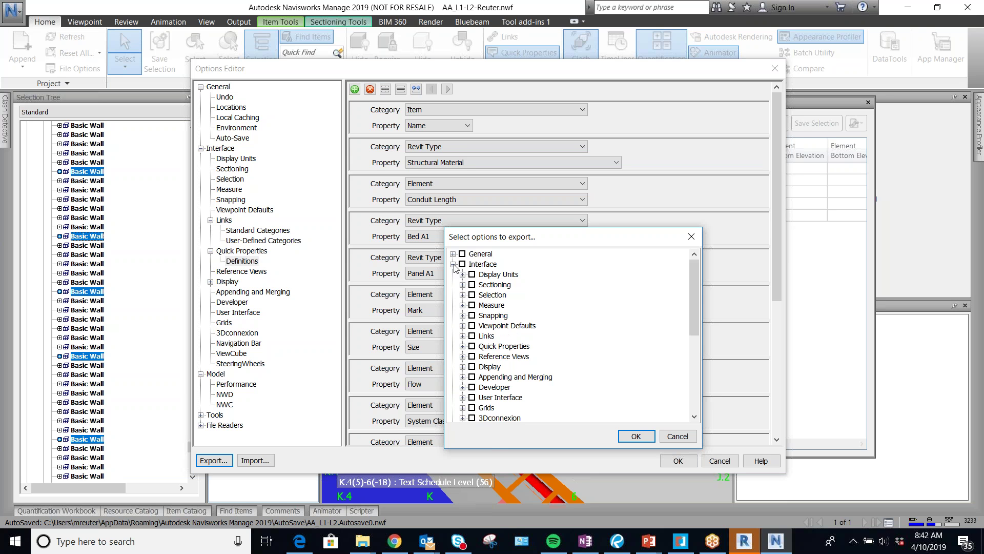
click(463, 335)
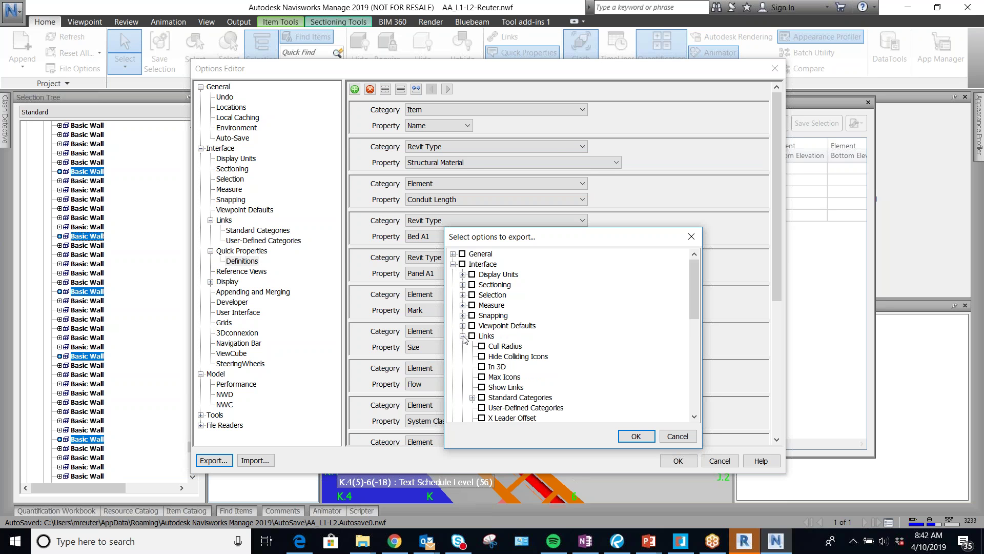
click(464, 337)
click(502, 346)
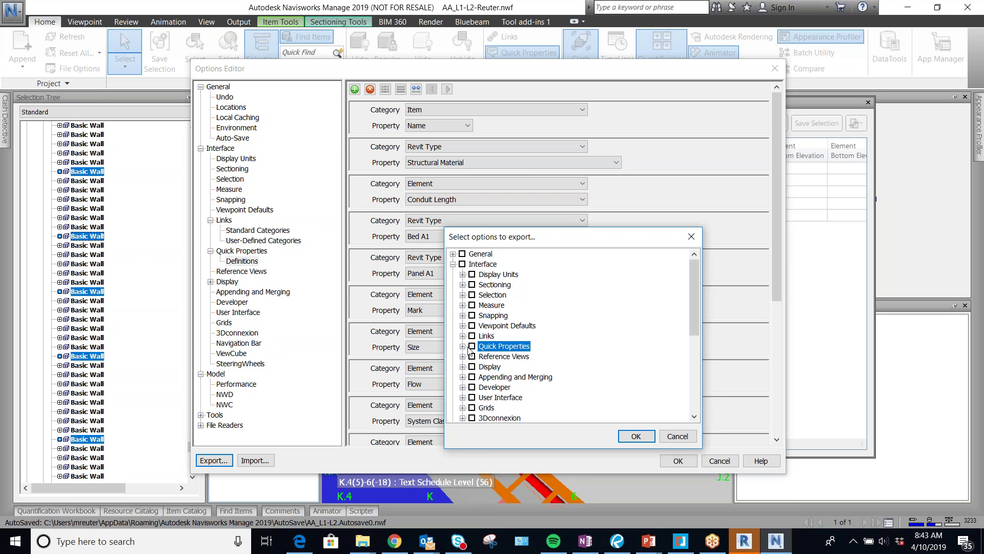
scroll(586, 360, down, 5)
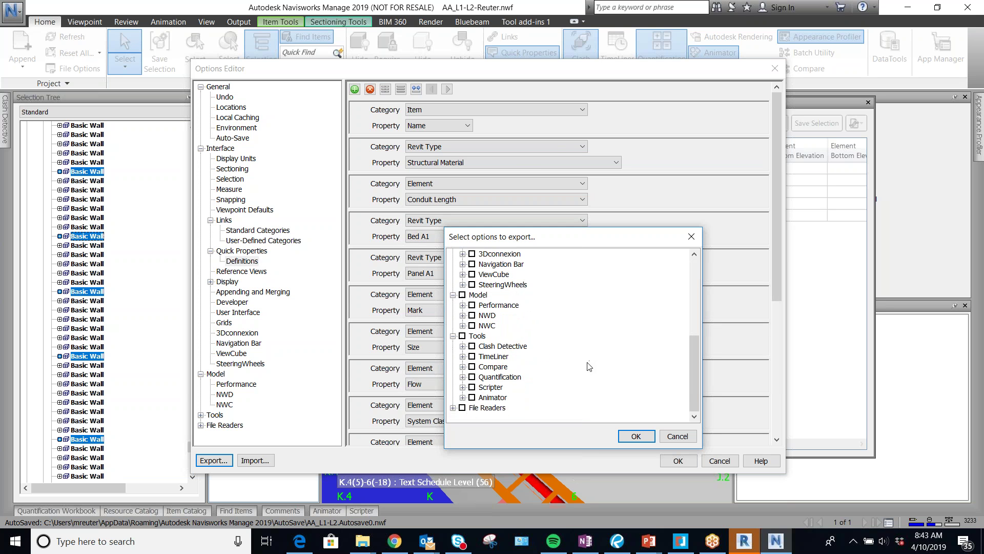
click(633, 435)
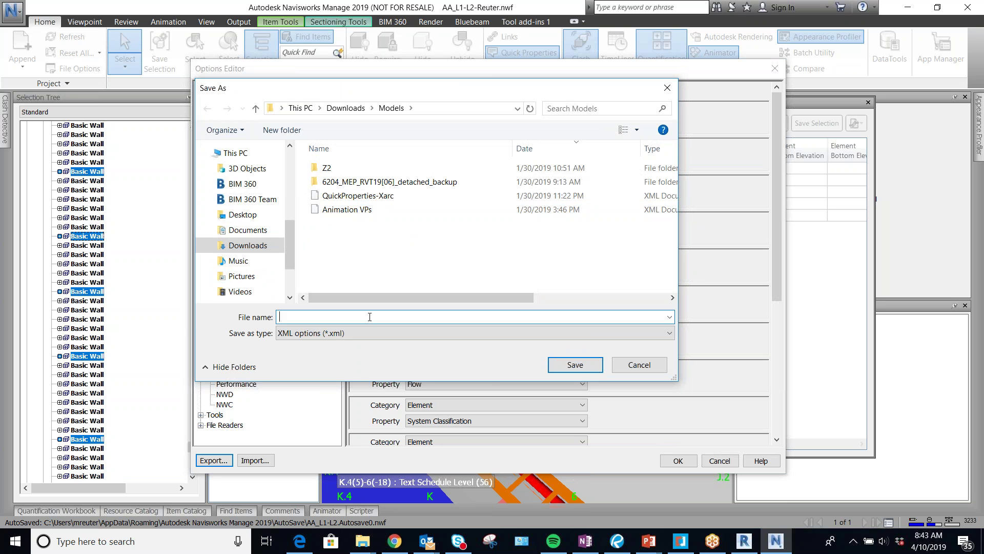
Save the exported options to the Desktop as an XML file named "Quick Properties-" followed by the owner's surname
text(Quick Properties-Reuter)
click(245, 215)
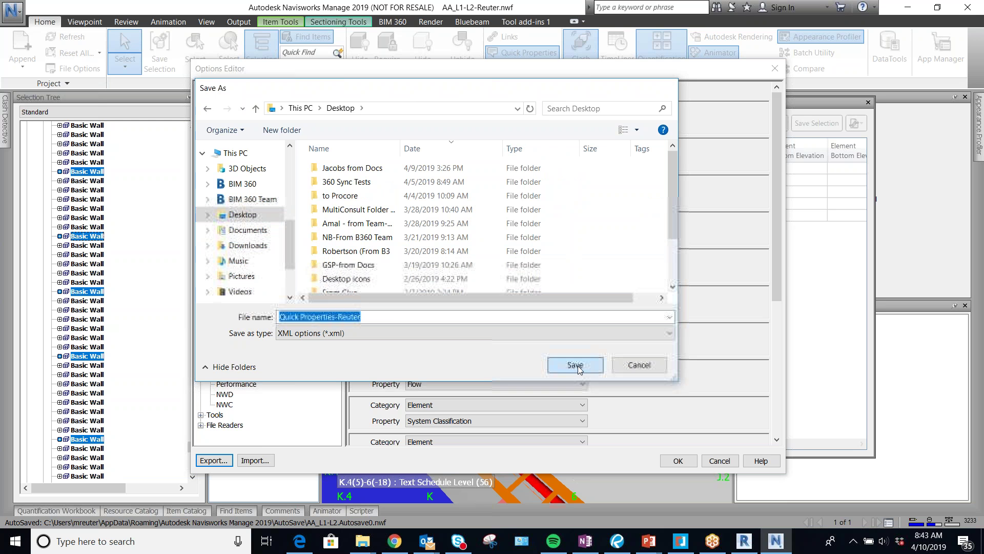
click(575, 365)
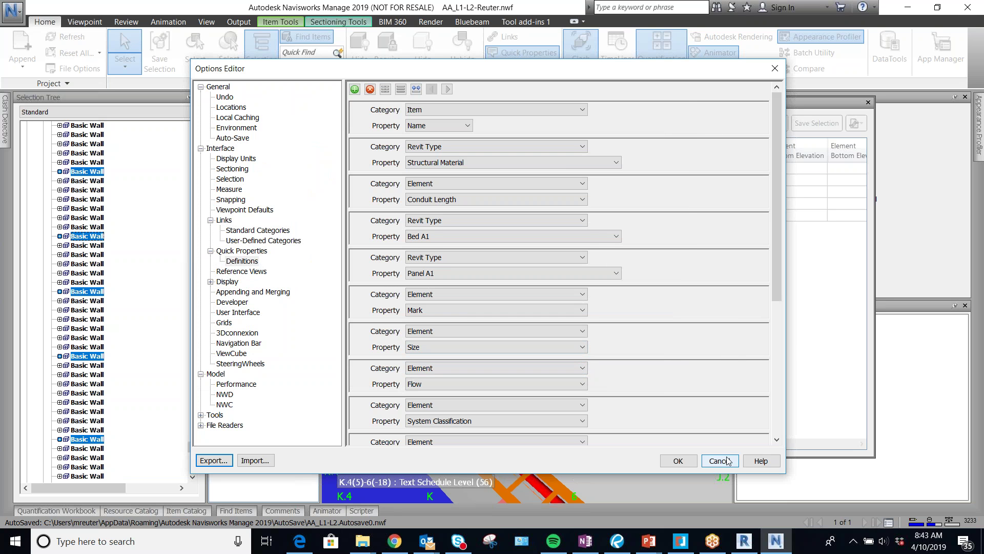
Remove every existing Quick Properties definition from the list
click(370, 90)
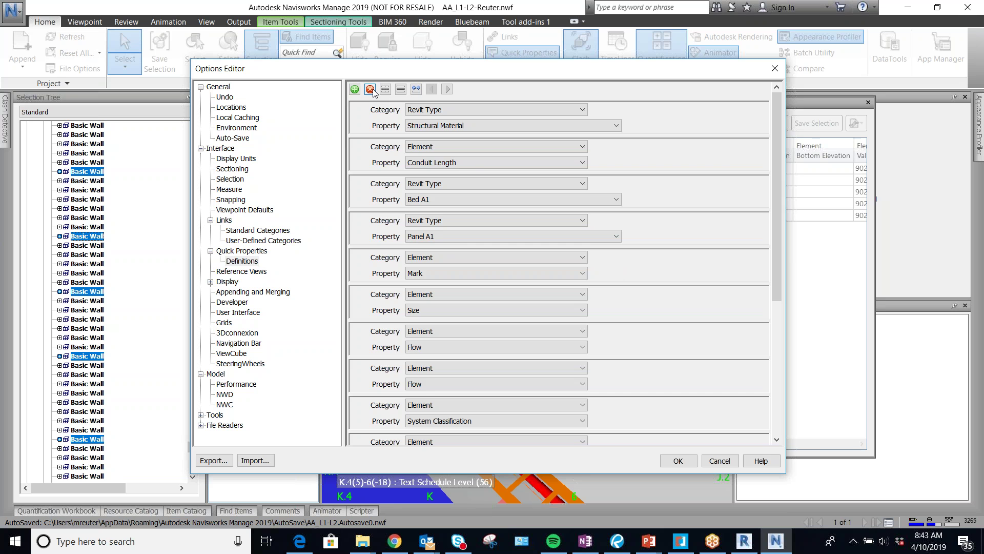
click(370, 89)
click(370, 89)
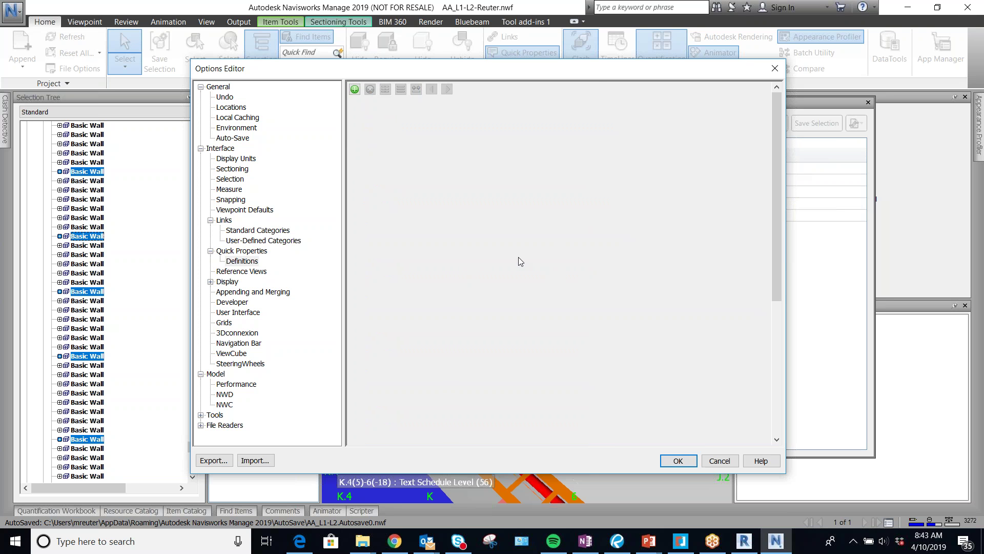
Add seven new Quick Properties definitions with the default Item and Name, and view the XML options import without loading a file
drag(592, 75, 536, 77)
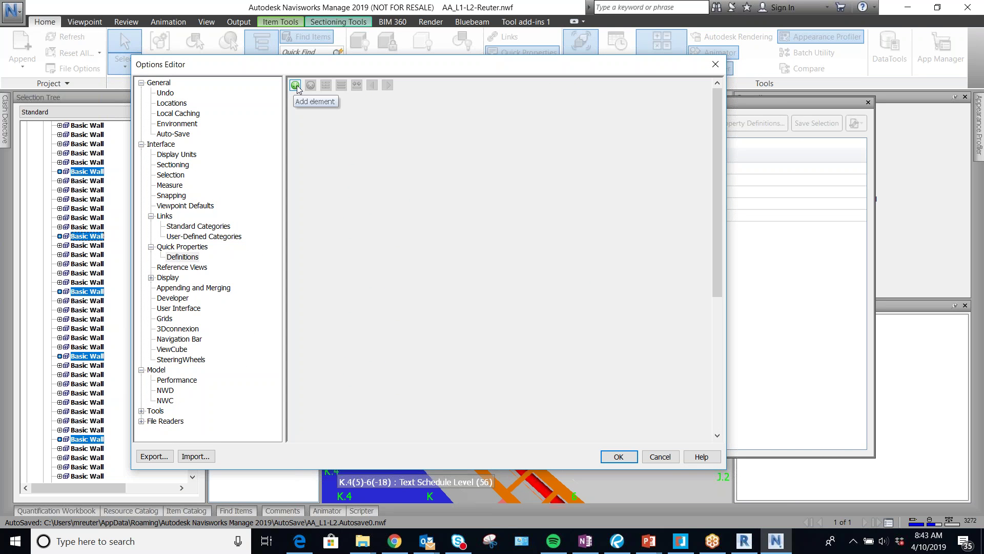
click(295, 85)
click(296, 85)
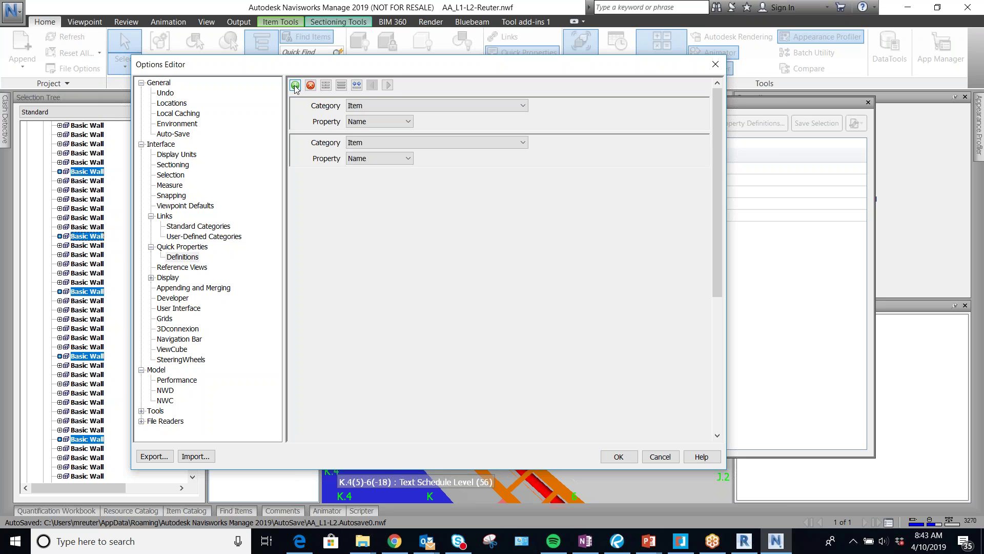
click(295, 85)
click(295, 85)
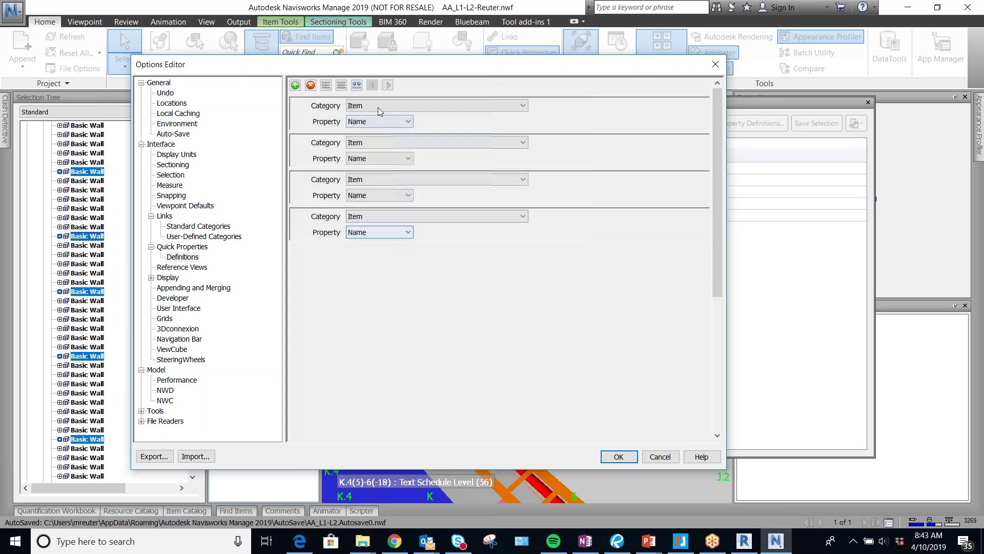
click(295, 85)
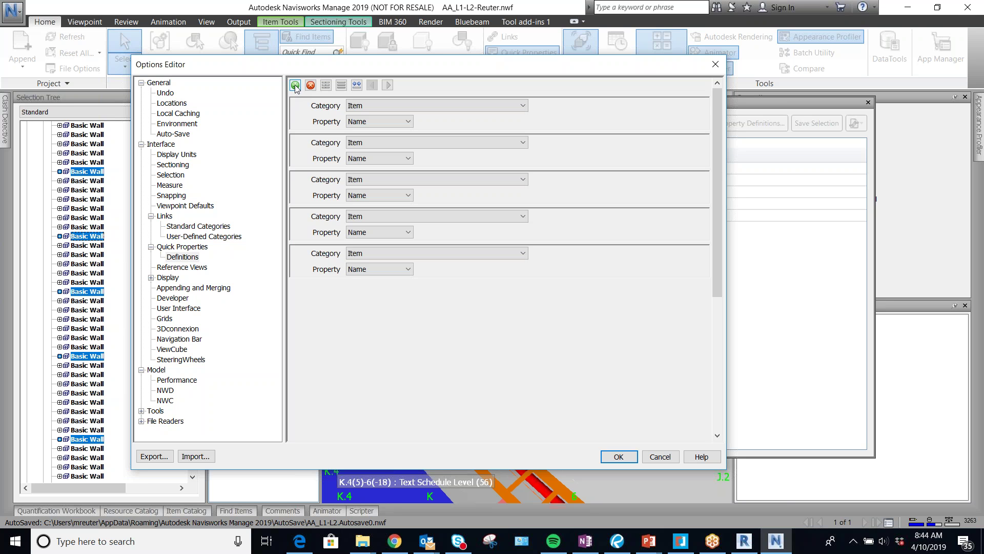
click(295, 86)
click(295, 85)
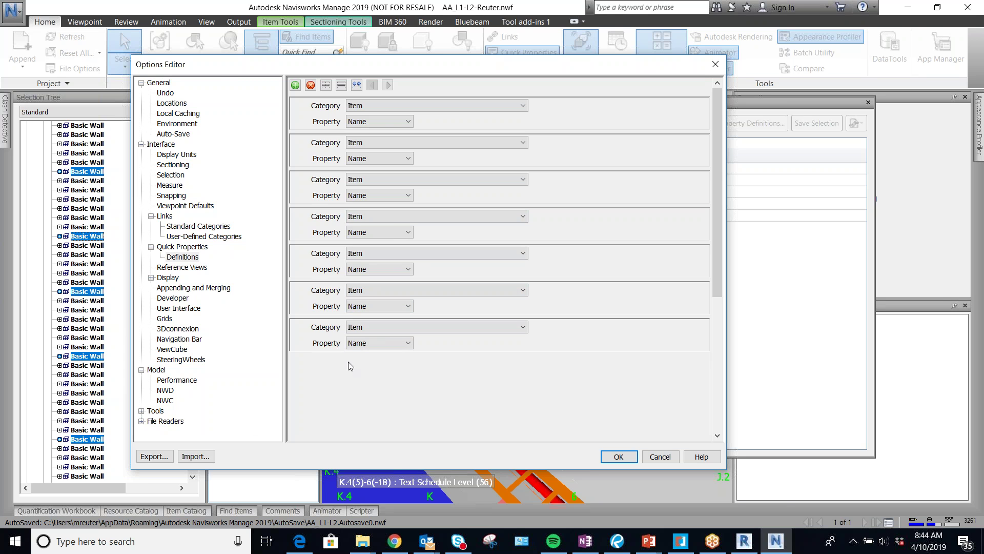
click(200, 457)
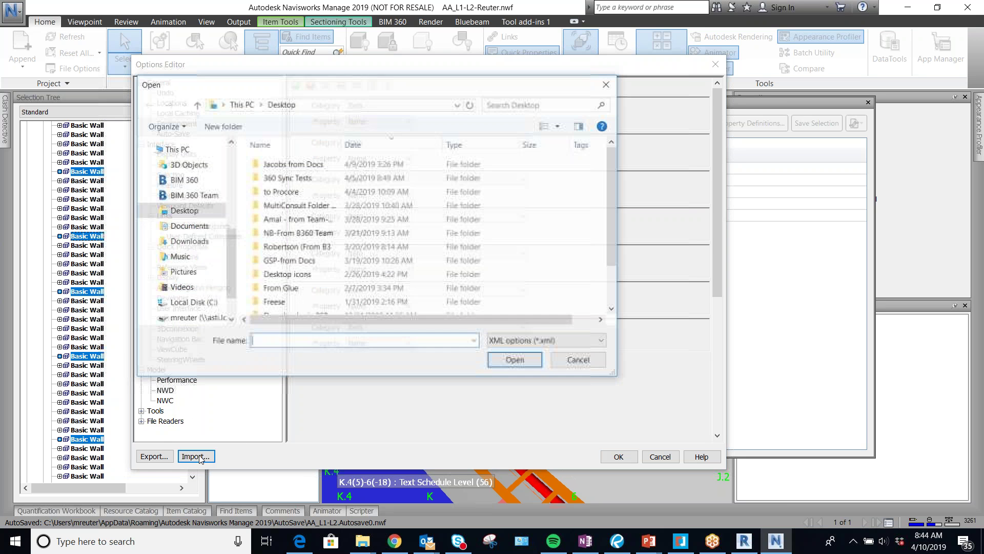
click(579, 360)
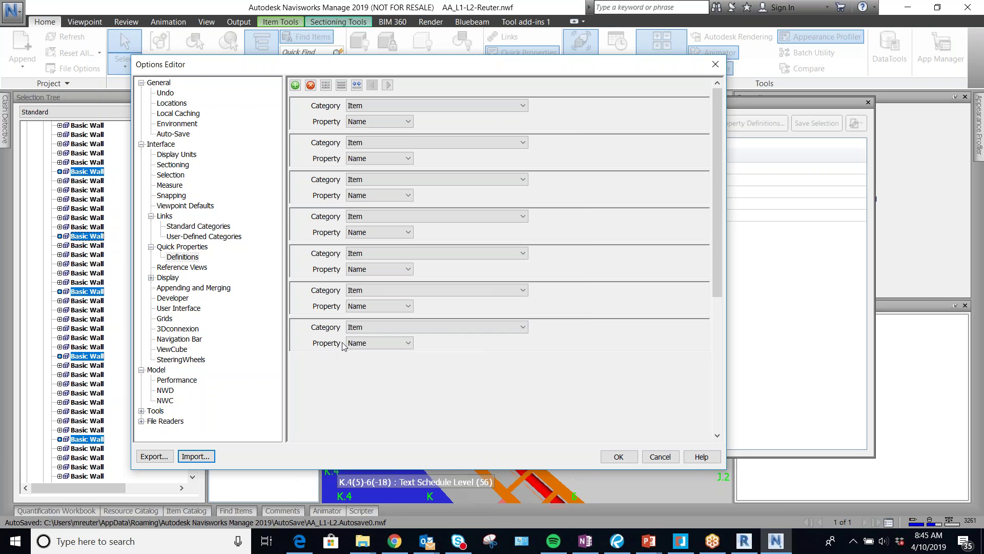
Set the seventh definition's category to Element and its property to Bottom Elevation
click(368, 329)
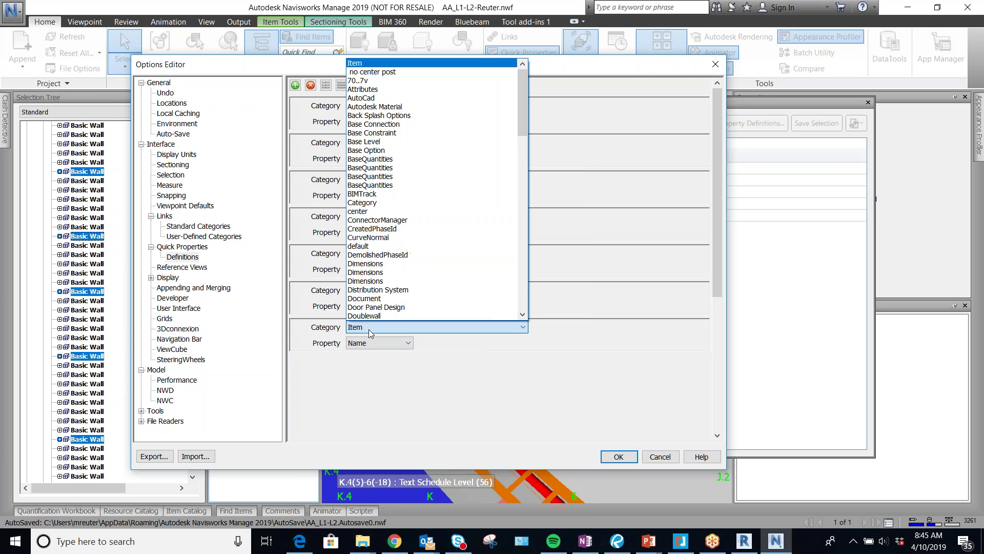
scroll(385, 175, down, 3)
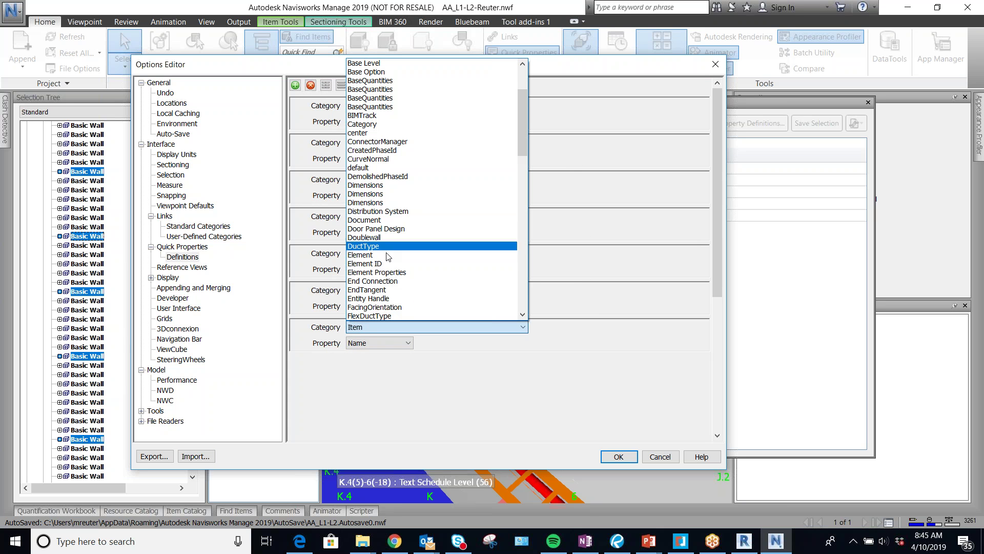
click(388, 255)
click(385, 343)
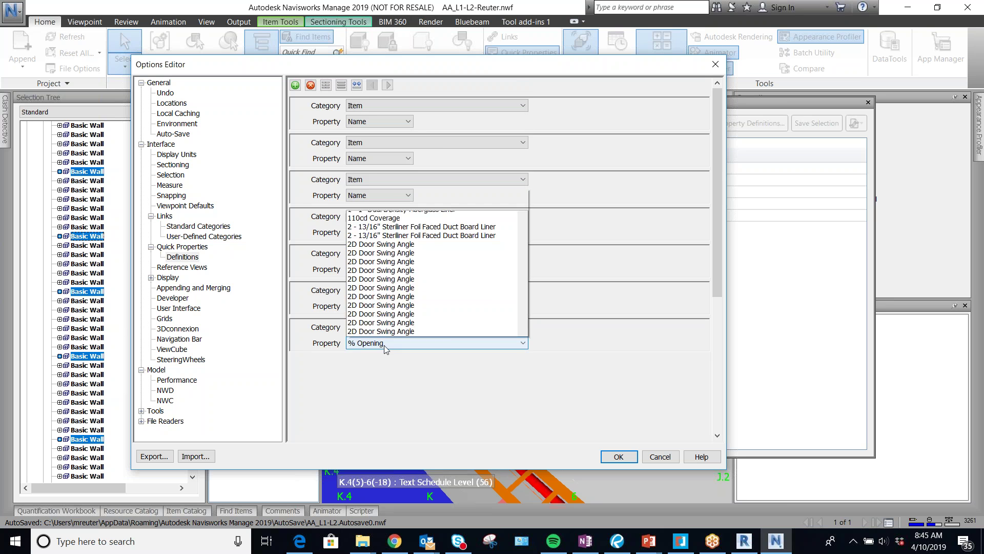
scroll(401, 200, down, 2)
scroll(400, 200, down, 15)
scroll(391, 234, down, 15)
scroll(387, 247, down, 10)
scroll(376, 251, down, 4)
scroll(378, 259, down, 4)
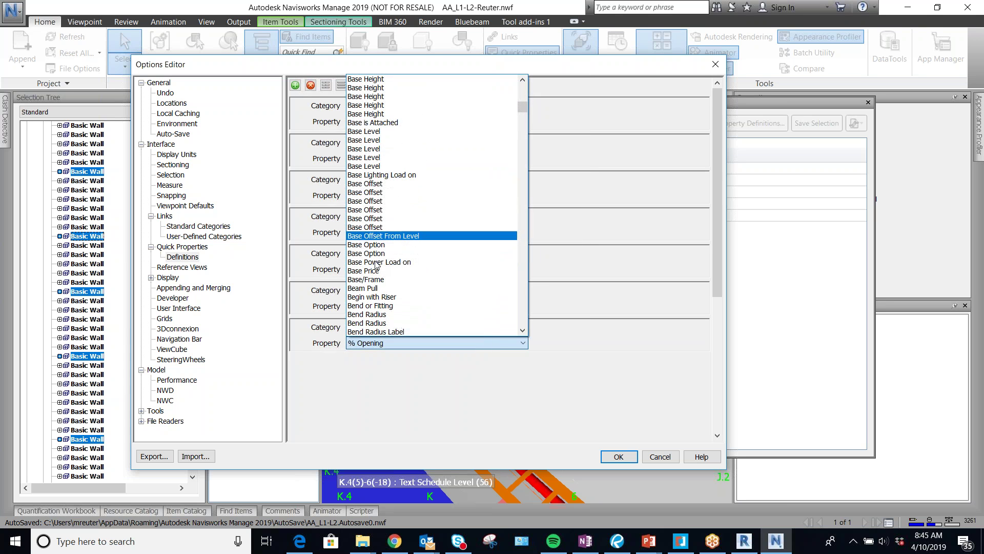
scroll(382, 253, down, 8)
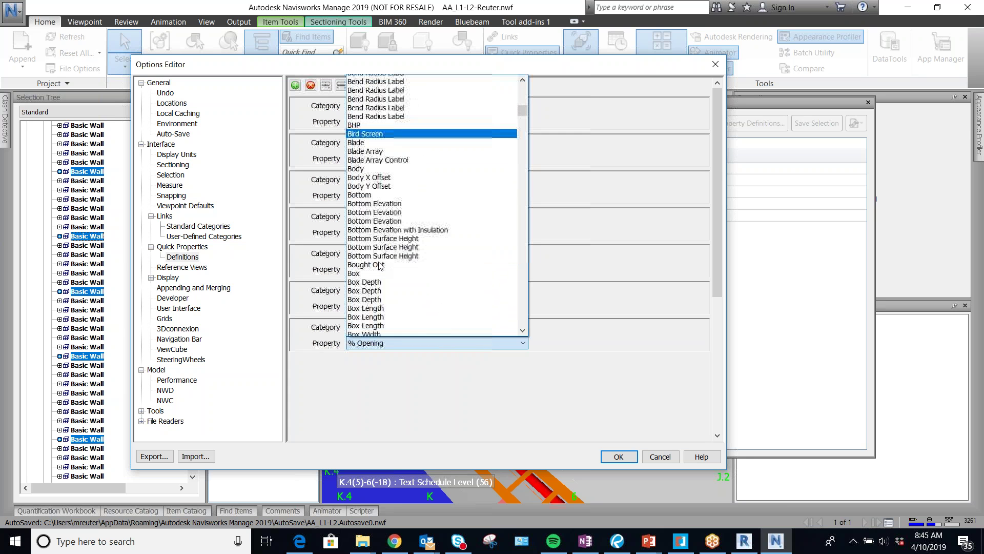
click(380, 204)
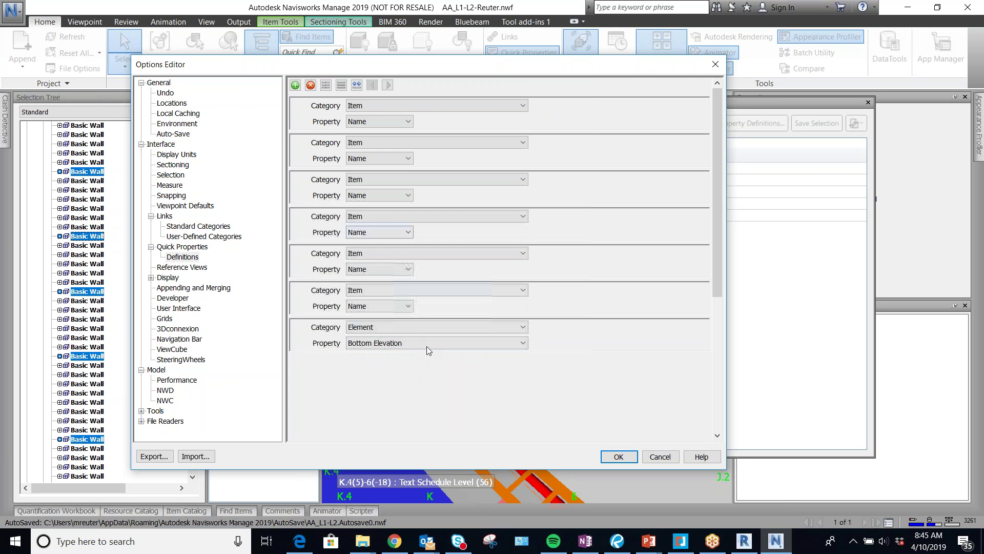
click(430, 346)
scroll(396, 140, up, 2)
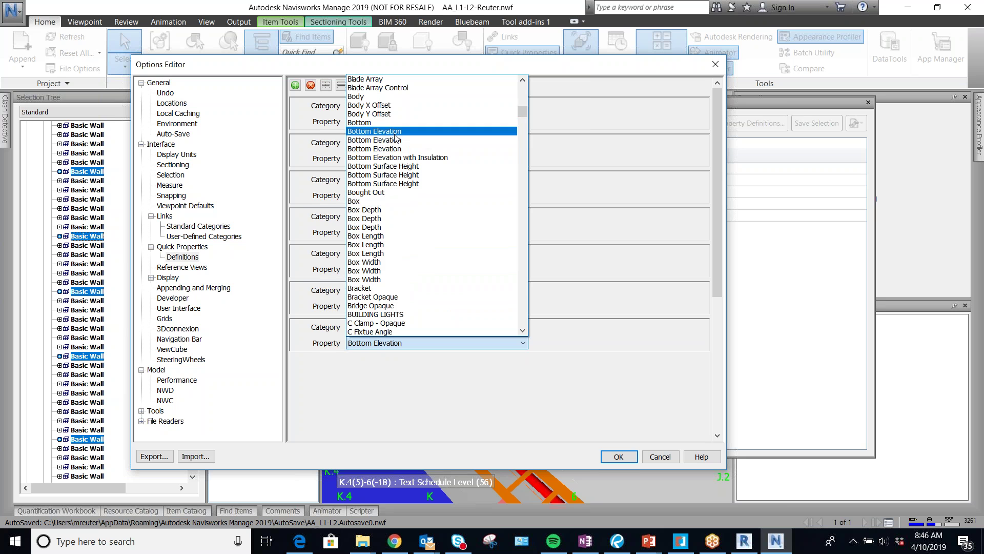
click(434, 400)
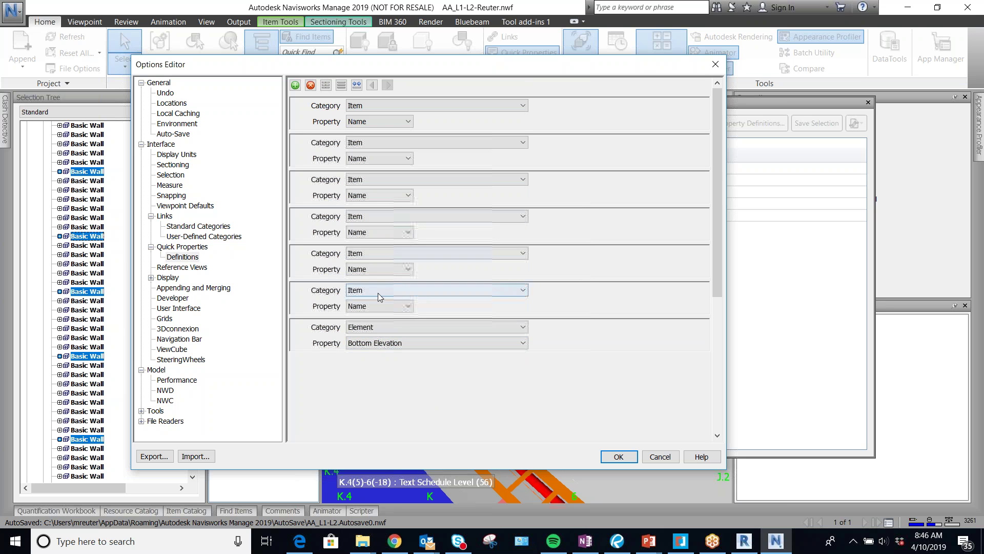
Set the category of the sixth and fifth Quick Properties definitions to Element
click(396, 289)
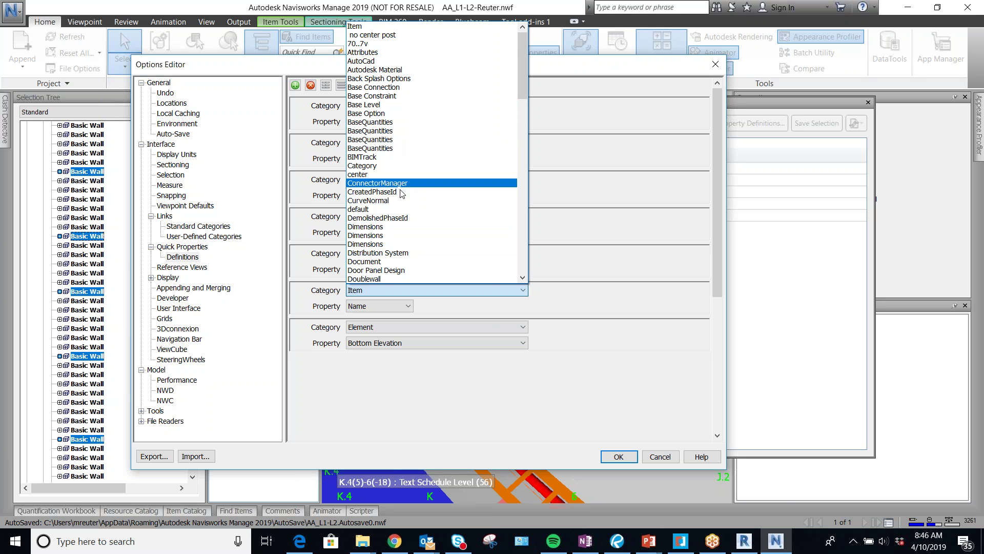
scroll(382, 236, down, 3)
click(382, 218)
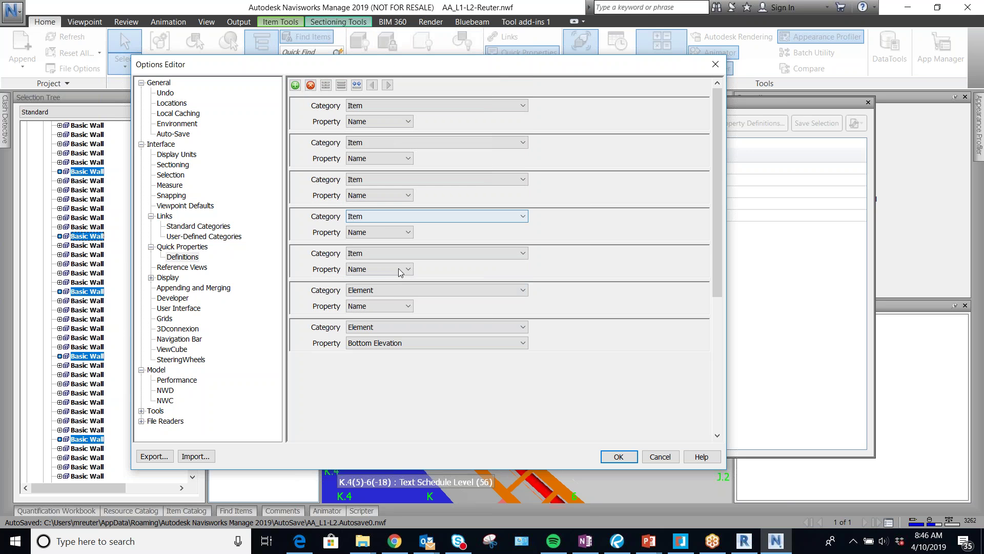
click(385, 254)
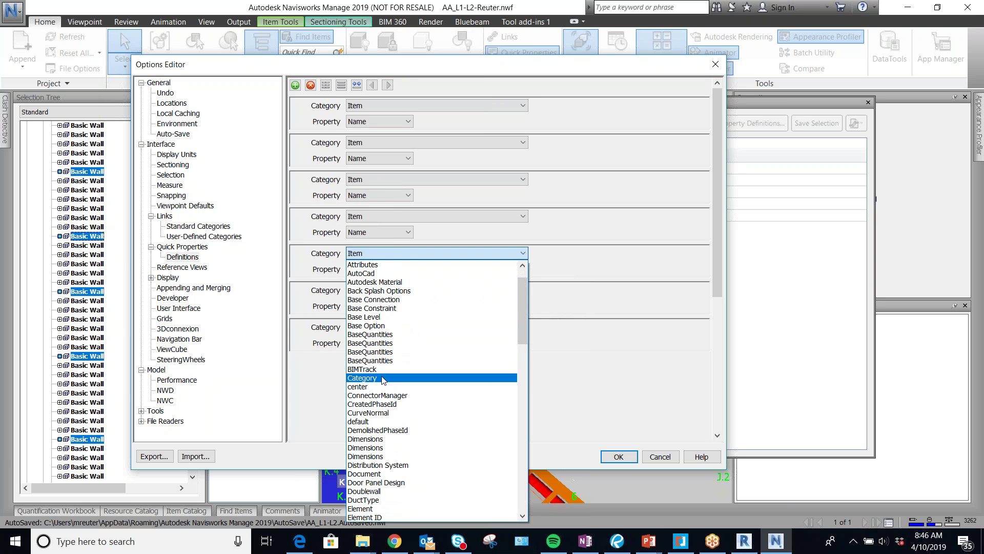
key(e)
key(Return)
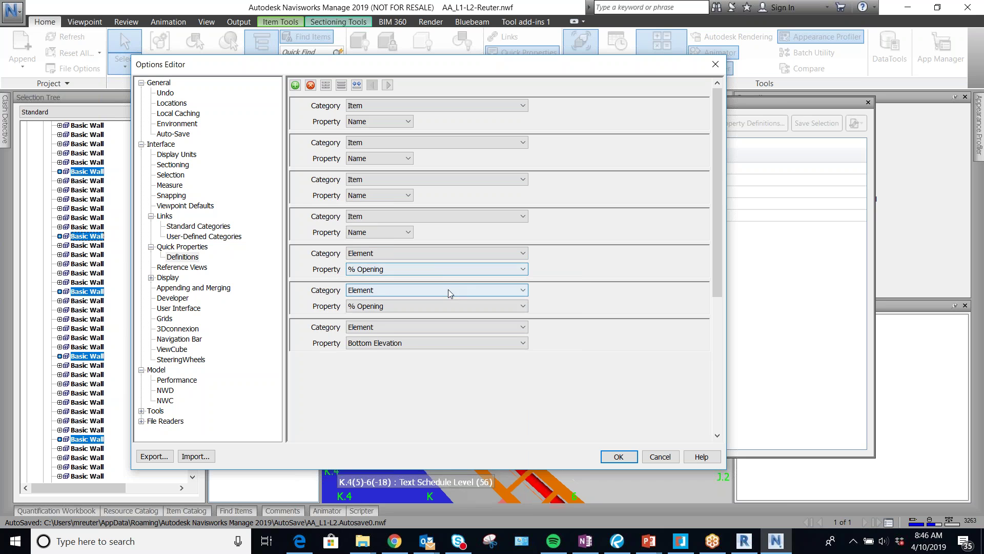
Set the fifth definition's property to OA CFM and the first definition's category to Category
click(442, 270)
scroll(422, 377, down, 15)
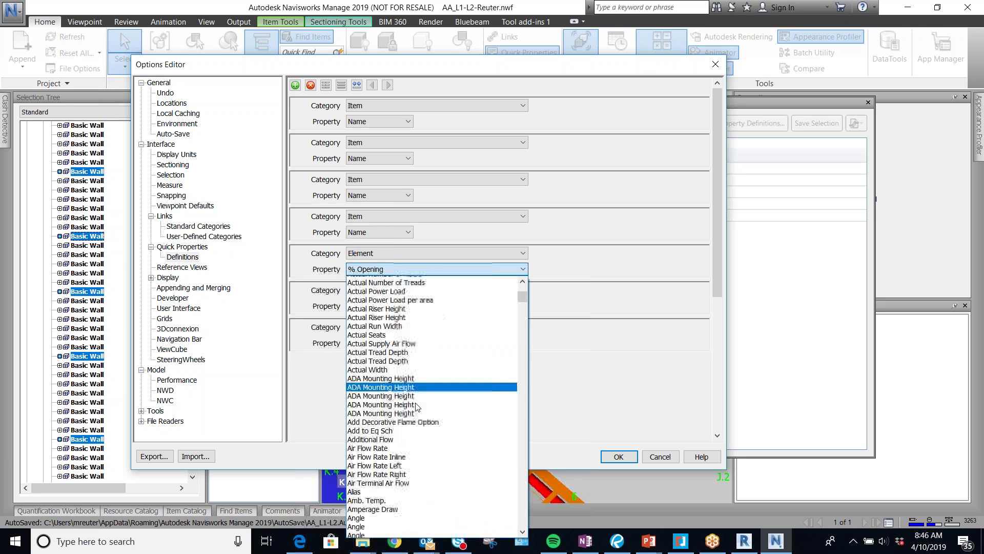
scroll(418, 430, down, 15)
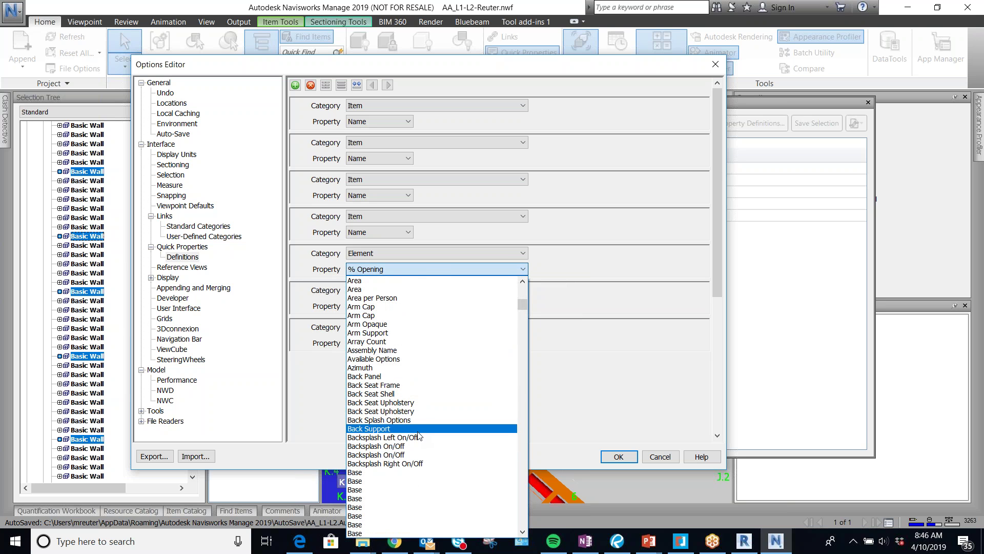
key(o)
scroll(417, 432, down, 10)
key(c)
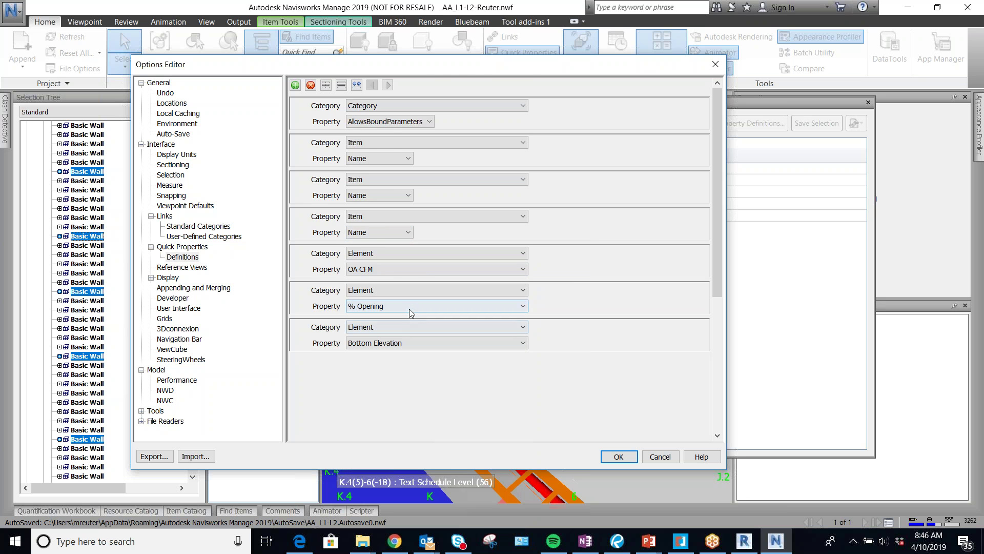
Try to set the sixth definition's property to Body X Offset and the fifth's to C Clamp - Opaque
click(409, 306)
key(c)
click(409, 303)
click(394, 303)
scroll(397, 223, up, 5)
scroll(399, 226, up, 5)
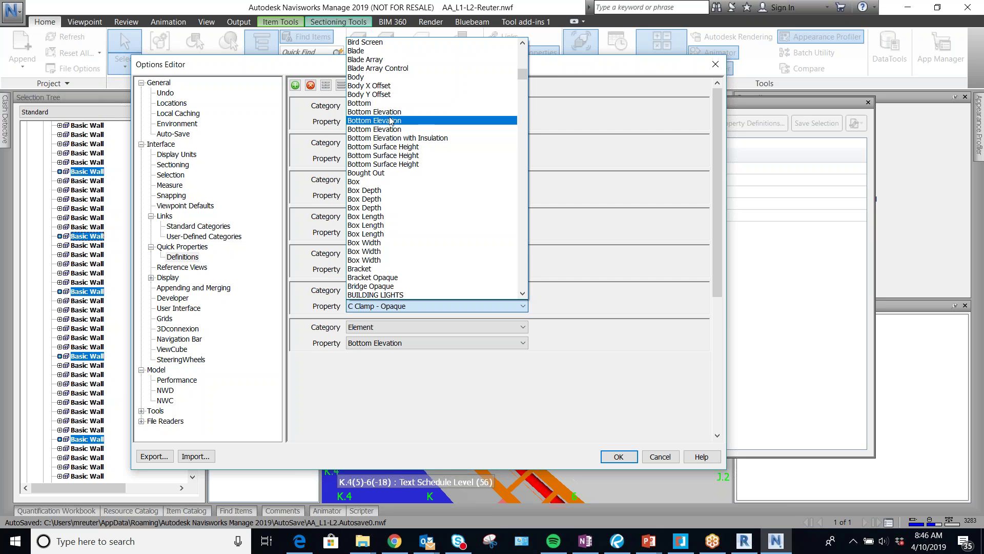
click(391, 121)
click(400, 268)
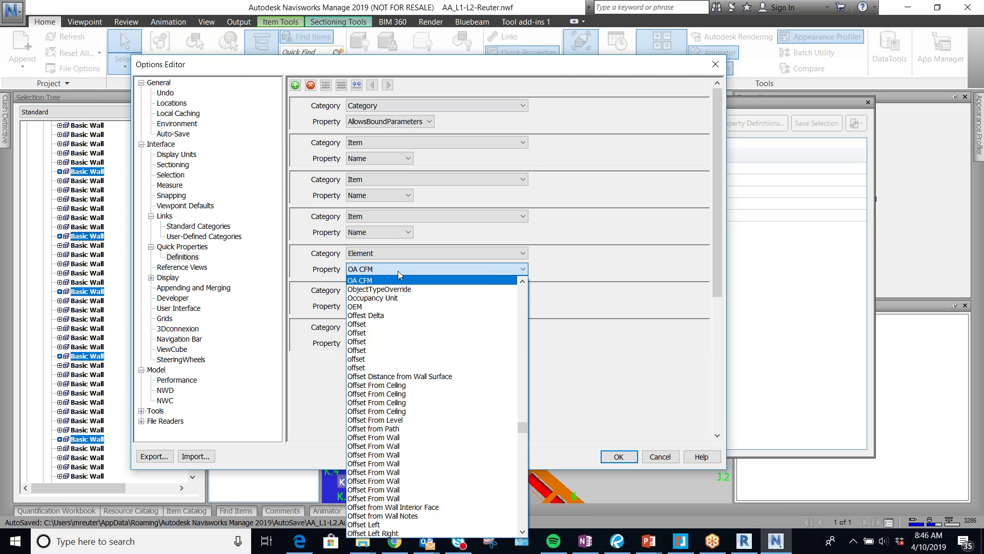
key(c)
click(398, 271)
scroll(403, 307, up, 2)
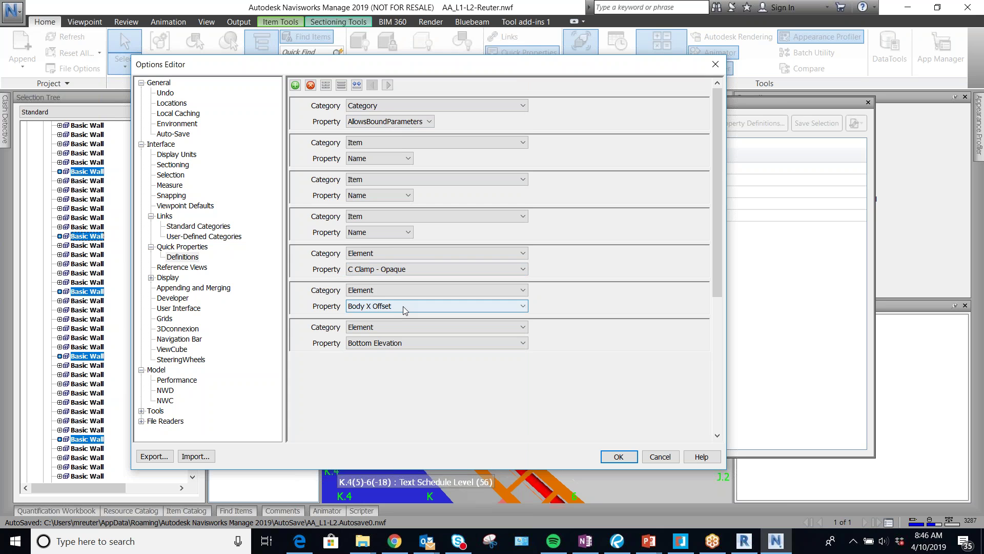
Set the property of the sixth and fifth definitions to Bottom Elevation
click(408, 306)
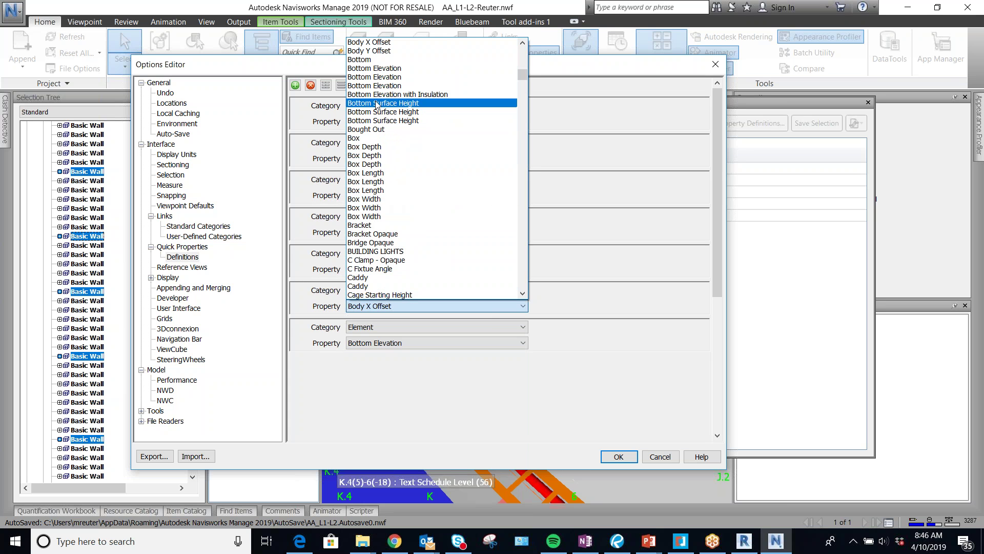
click(384, 85)
click(402, 269)
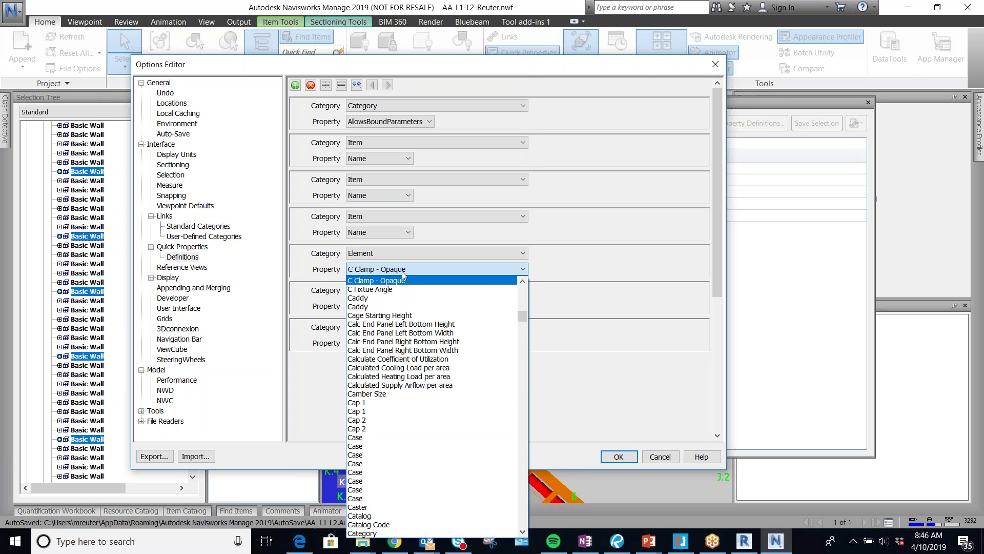
scroll(405, 303, up, 4)
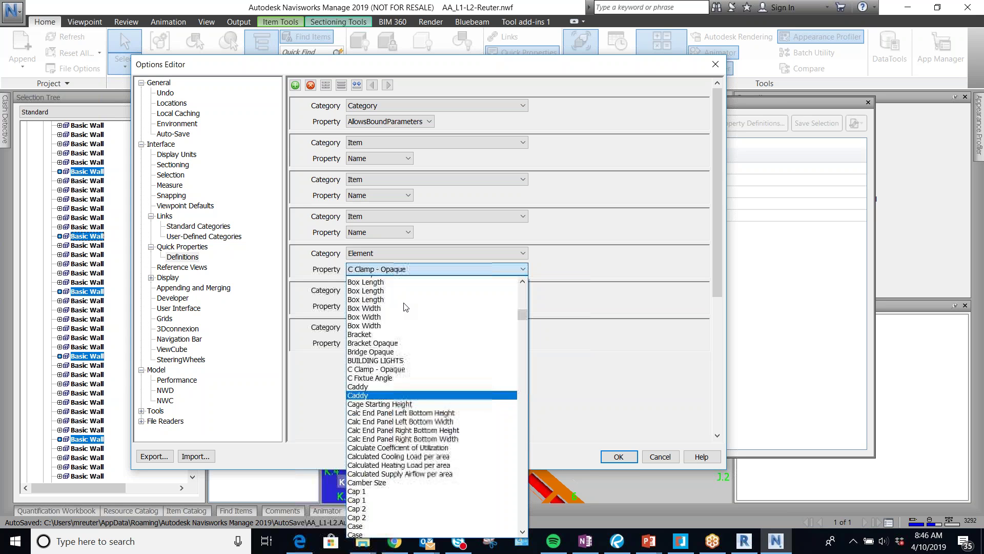
scroll(406, 306, up, 4)
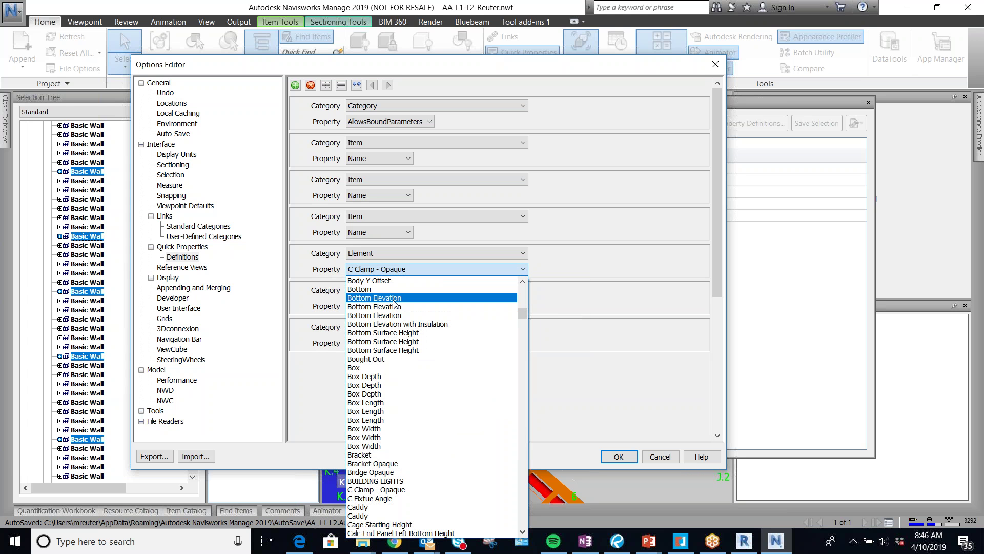
click(394, 316)
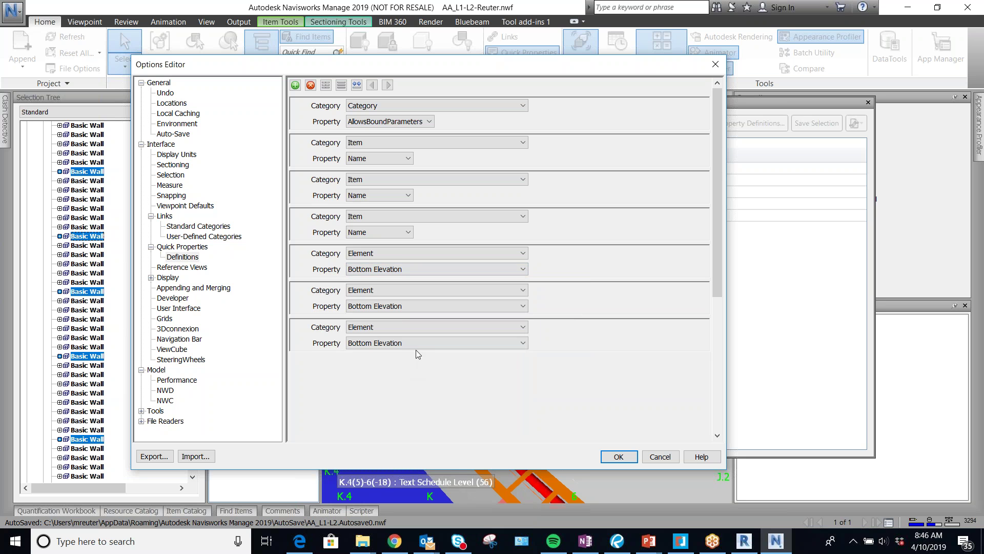
Add a new default Item and Name definition at the start of the list and remove the extra Item definition among the Bottom Elevation entries
click(519, 343)
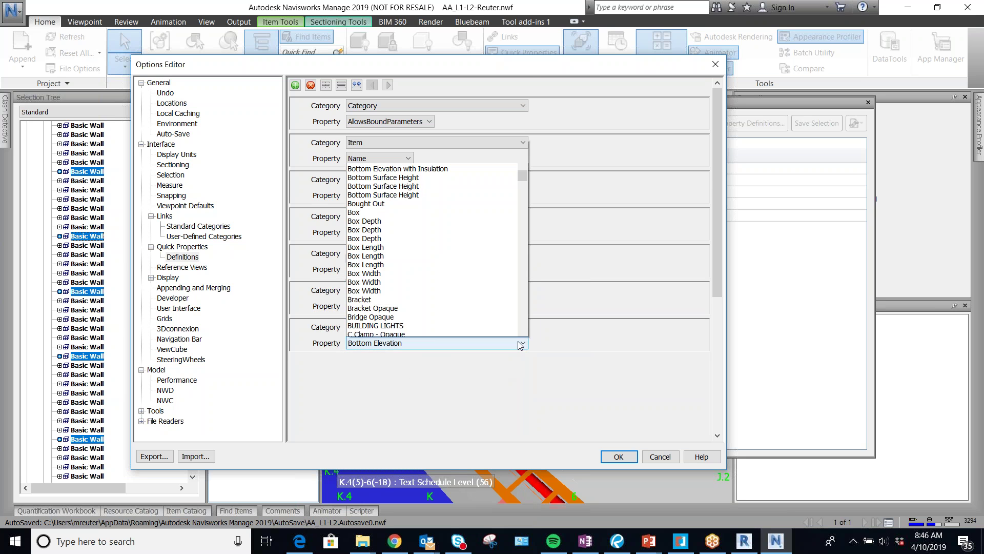
click(521, 398)
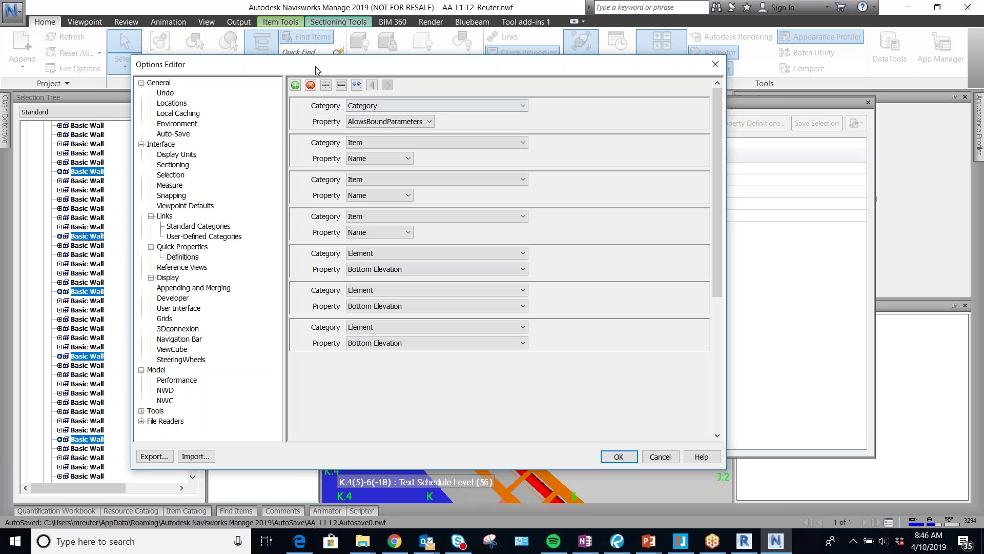
click(296, 86)
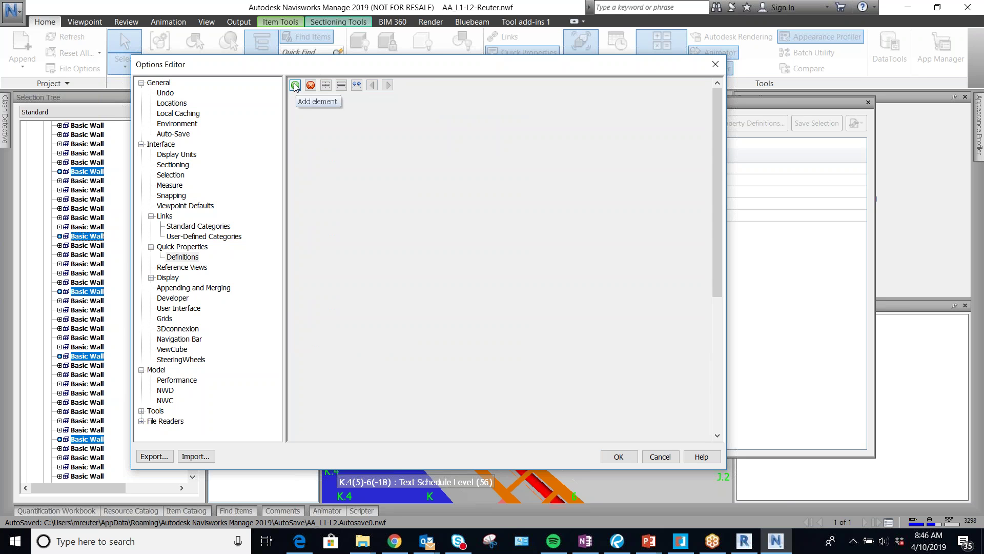
click(296, 85)
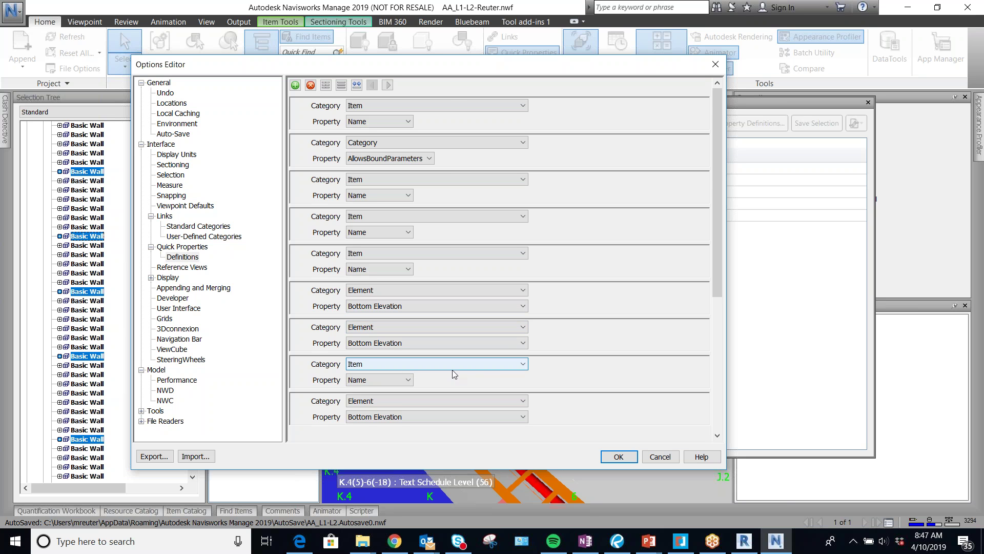
click(418, 364)
click(417, 364)
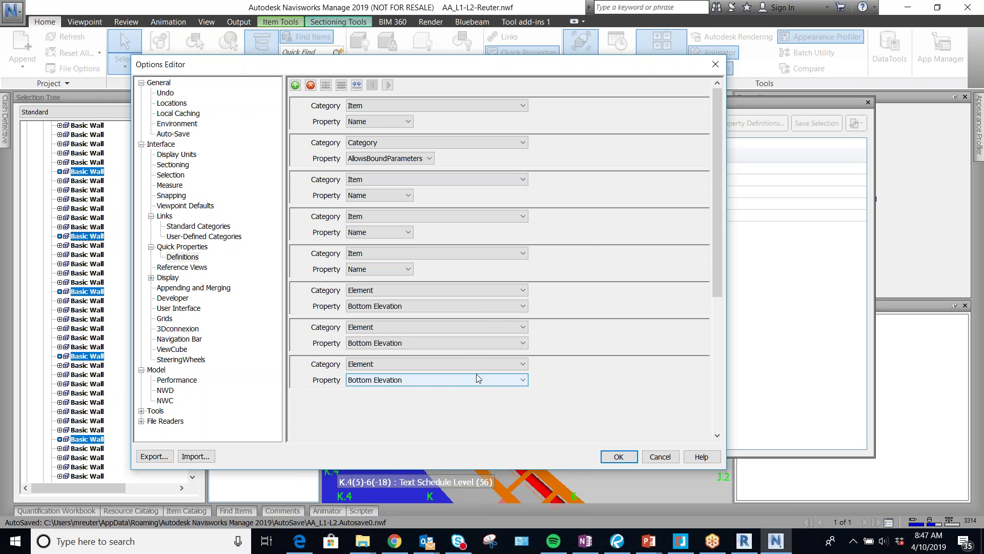
Set the fifth definition's category to Element
click(428, 252)
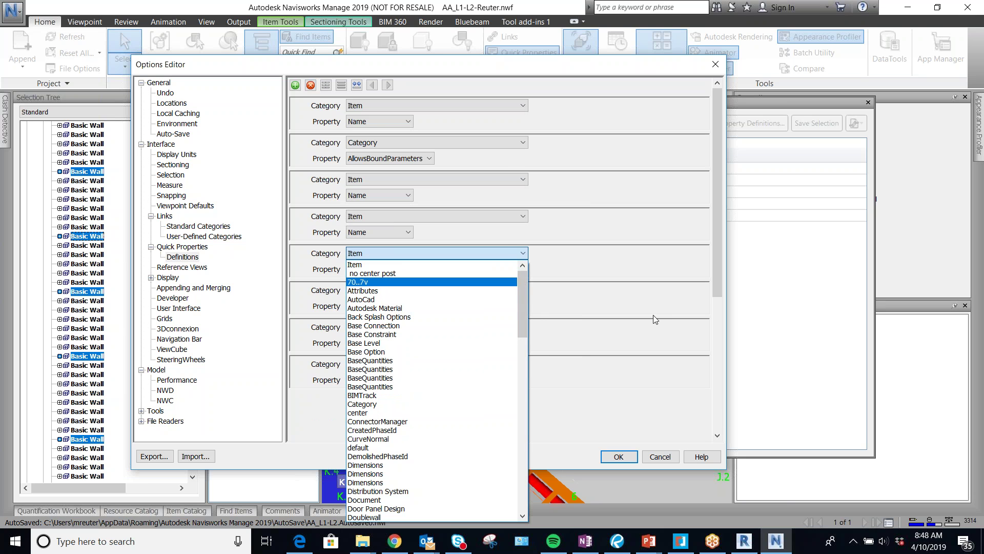
click(466, 250)
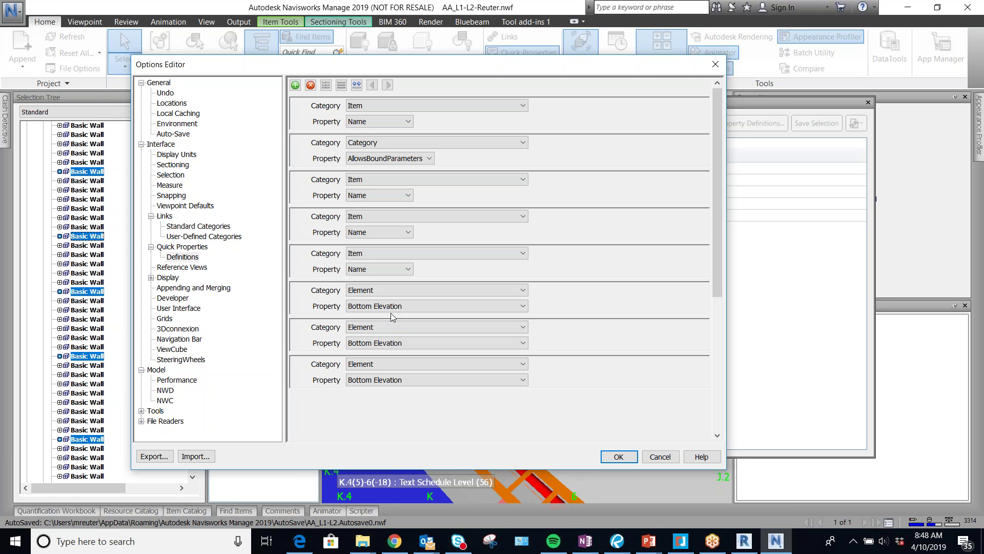
click(407, 253)
key(e)
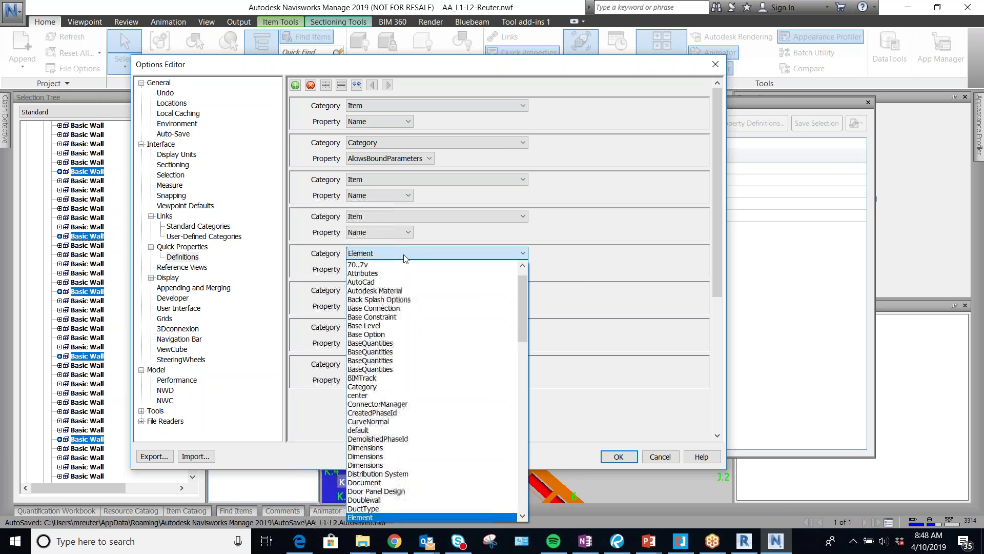
click(403, 264)
Set the fifth definition's property to Type
click(500, 269)
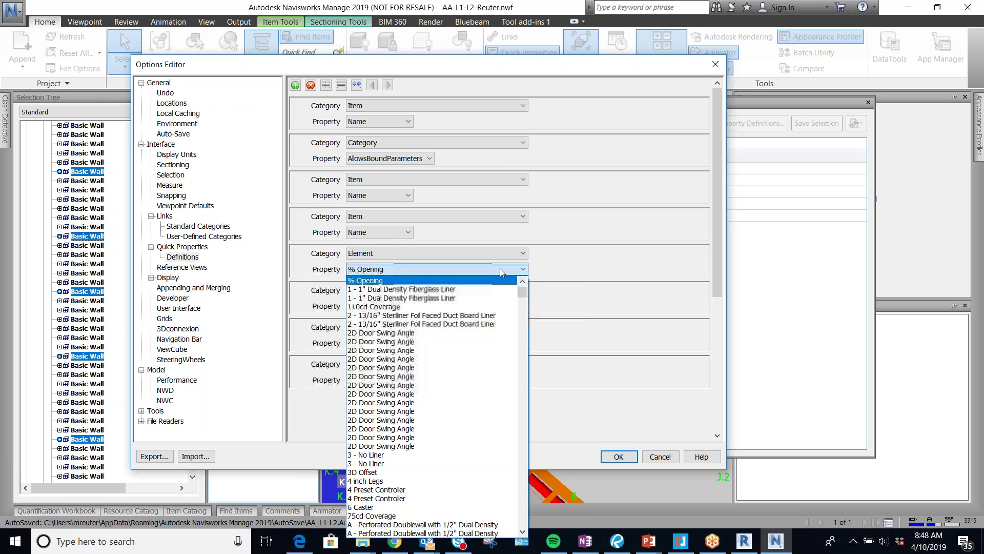
key(t)
key(Return)
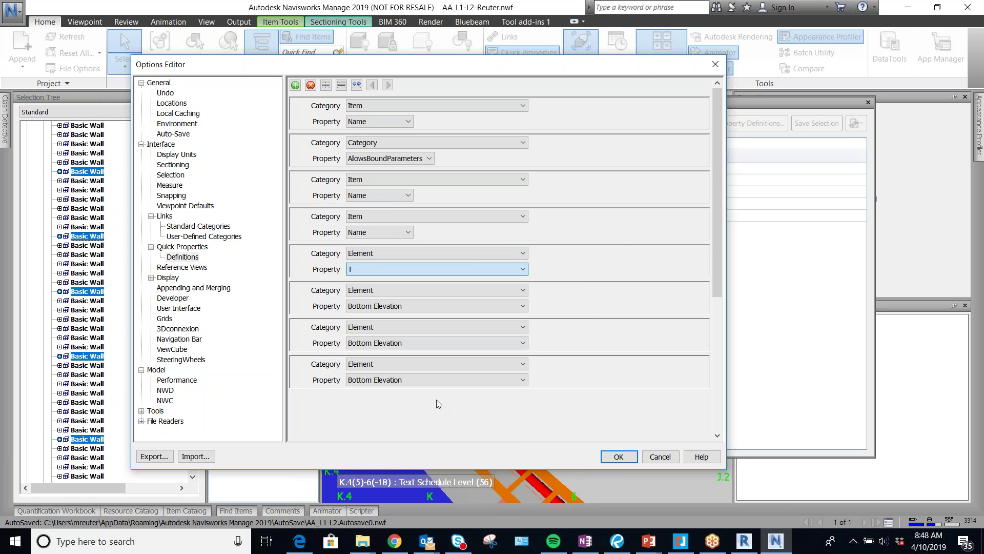
click(400, 272)
scroll(400, 410, down, 10)
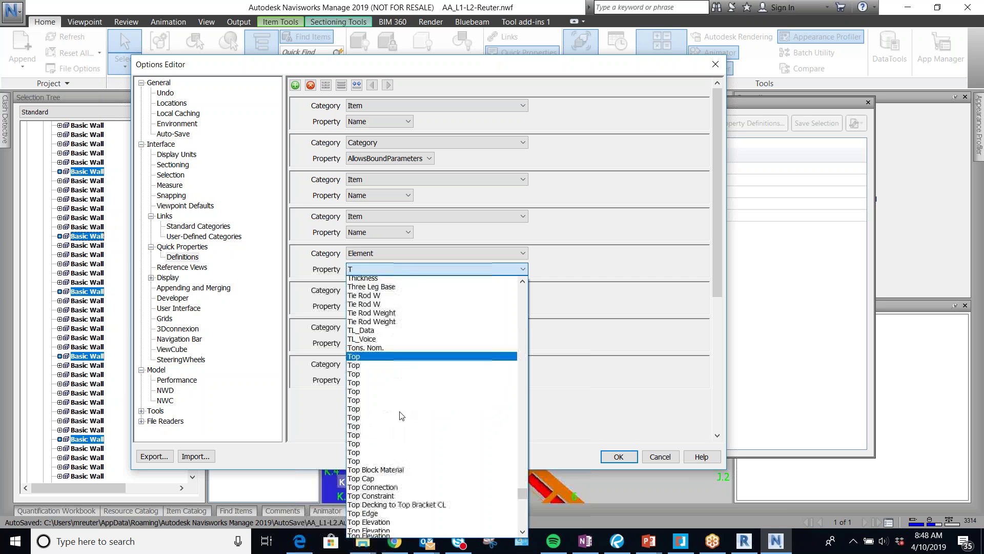
scroll(400, 432, down, 20)
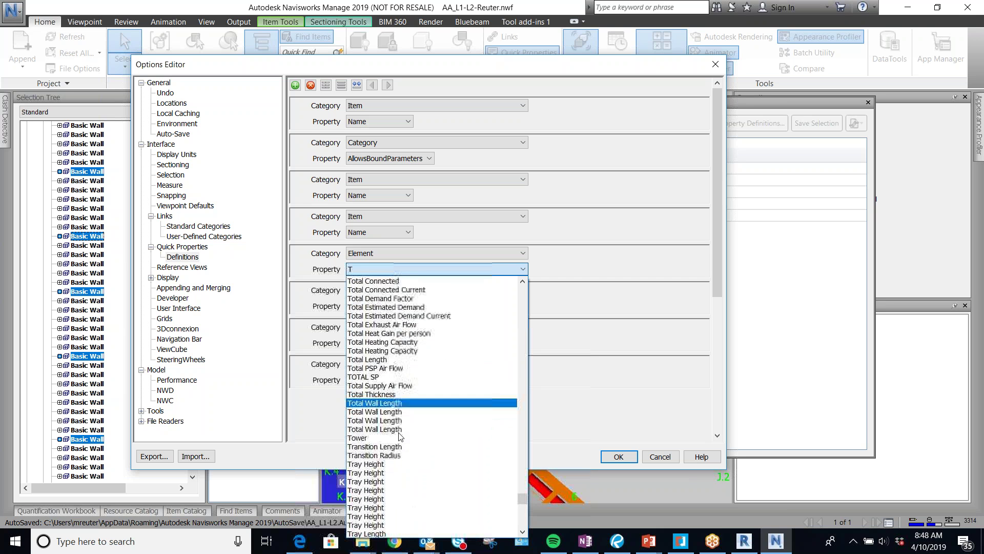
scroll(398, 435, down, 4)
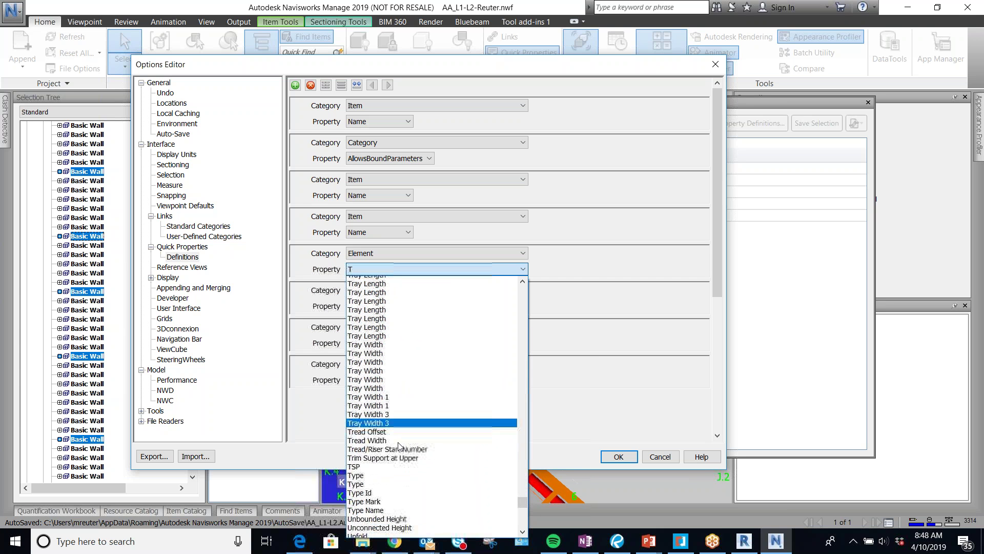
click(387, 420)
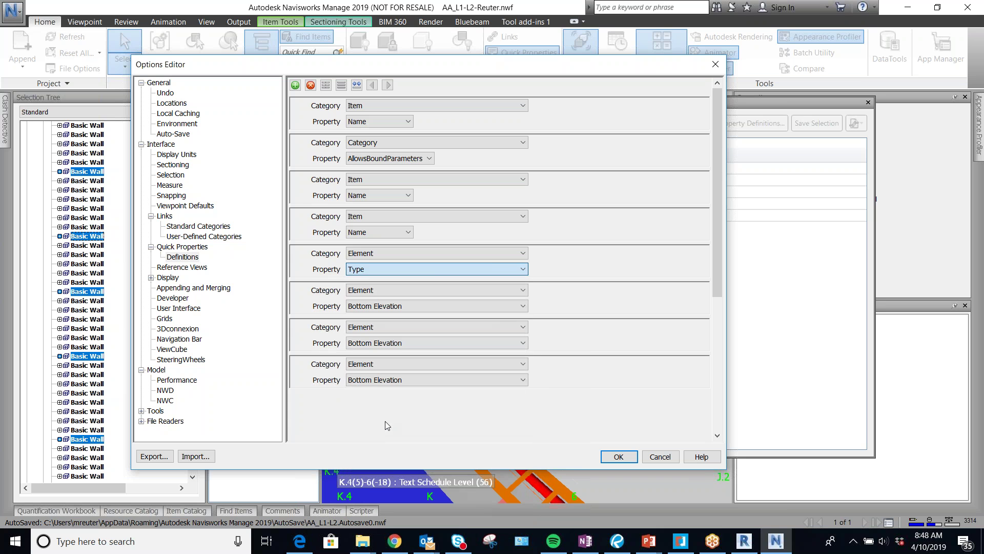
Set the fourth definition's category to Element and its property to Type
key(e)
key(Return)
click(439, 235)
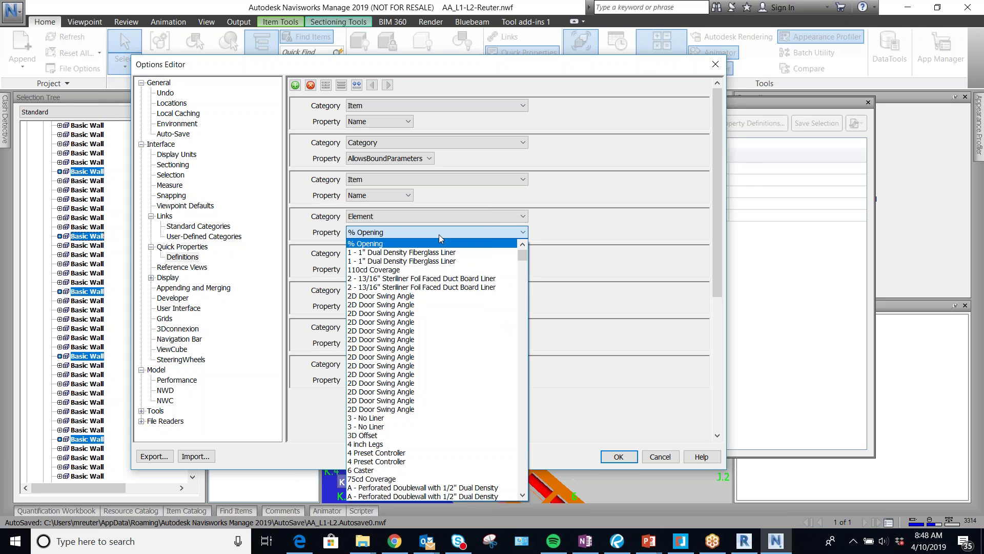
key(u)
click(439, 235)
click(439, 232)
scroll(430, 272, up, 2)
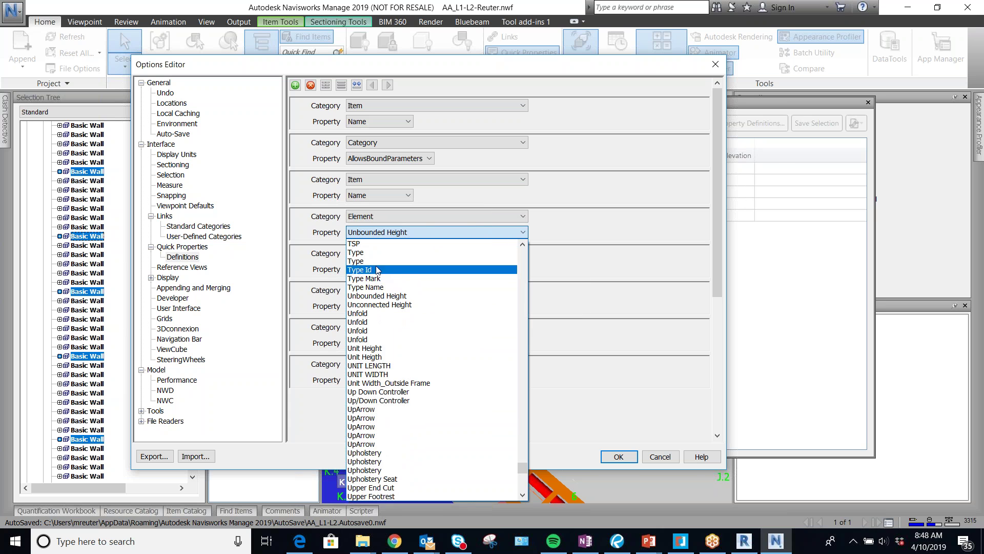
click(412, 261)
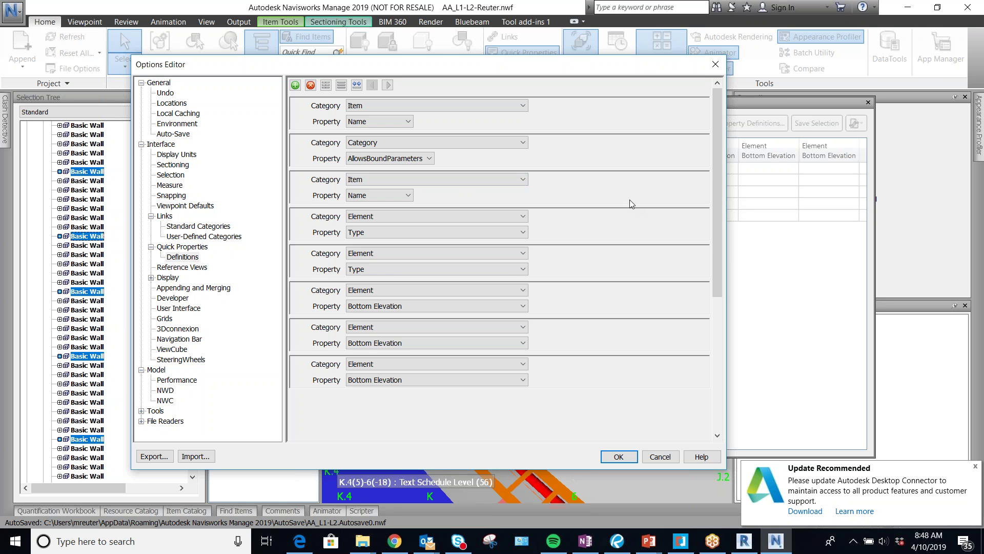
Set the third definition's category to Element and its property to Mark
click(403, 179)
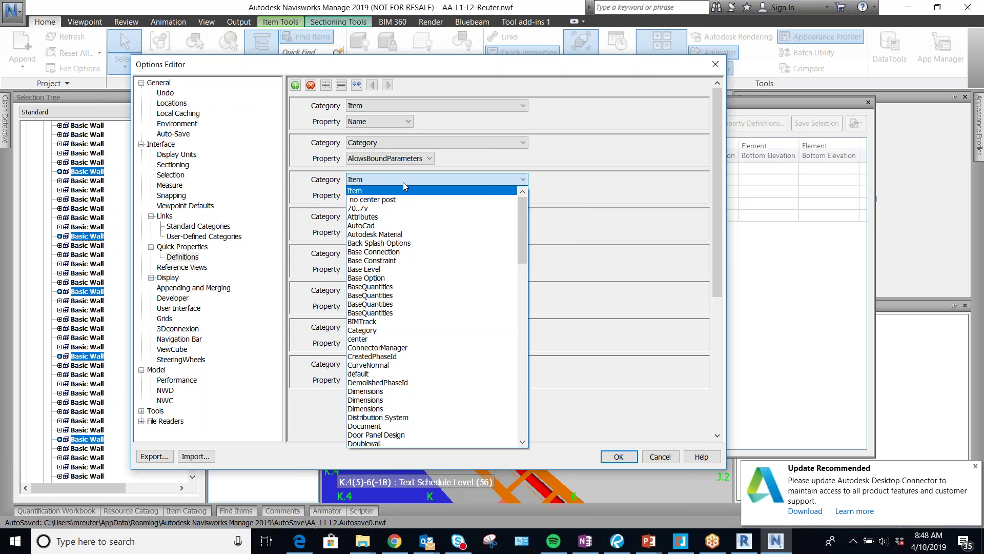
key(e)
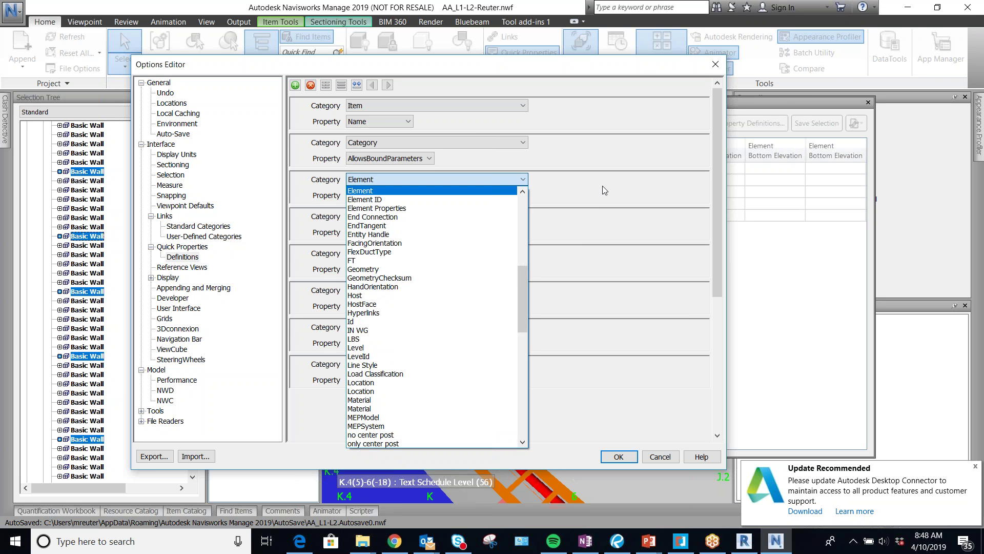
key(Return)
click(479, 199)
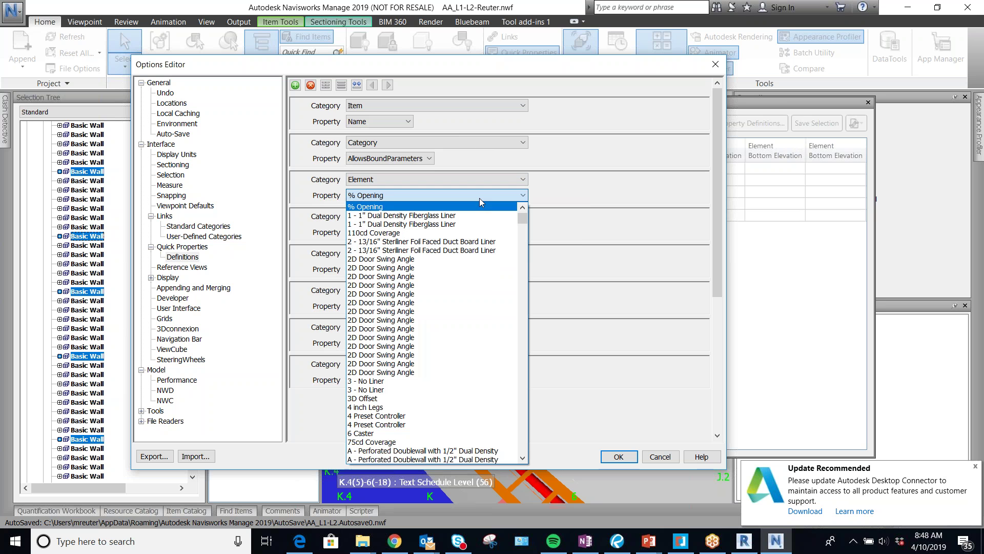
key(m)
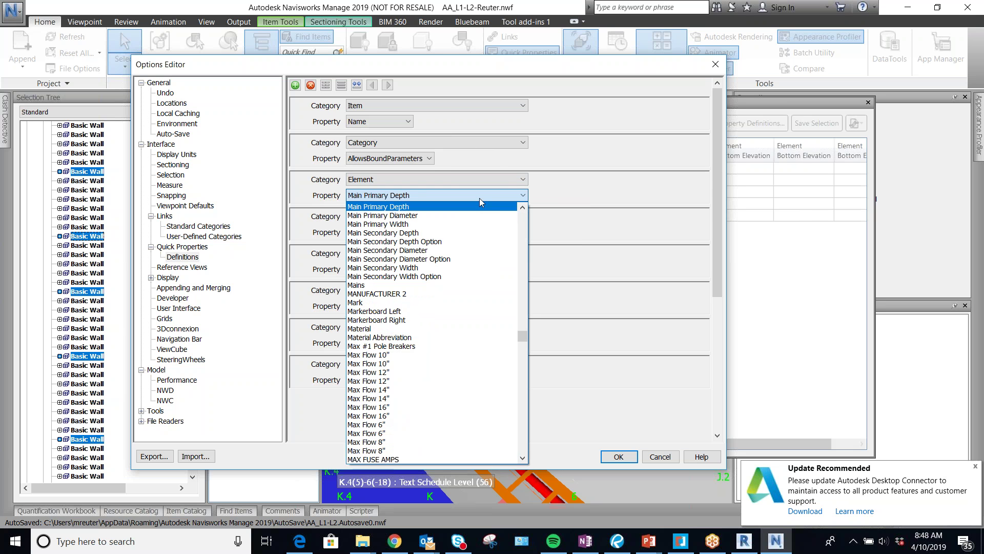
key(Return)
click(422, 198)
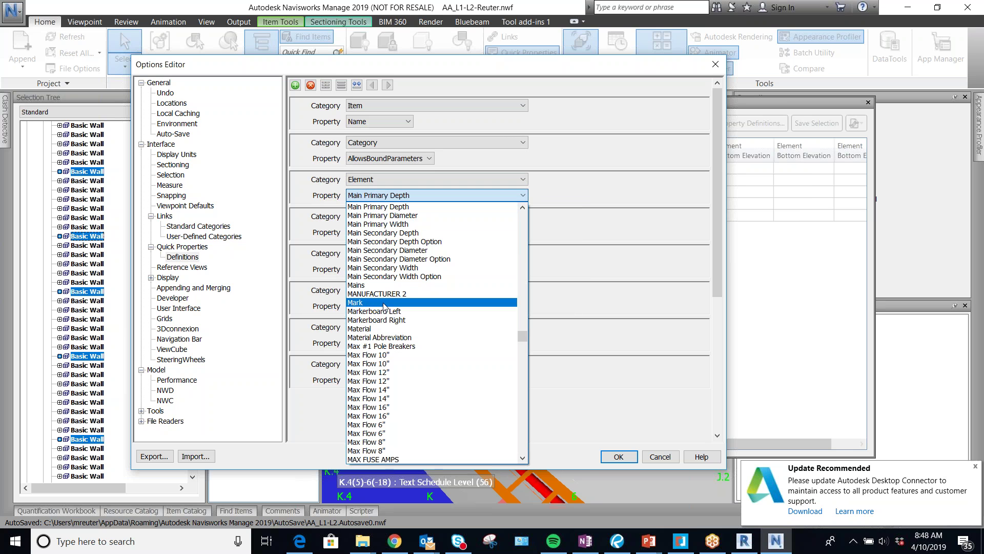
click(363, 302)
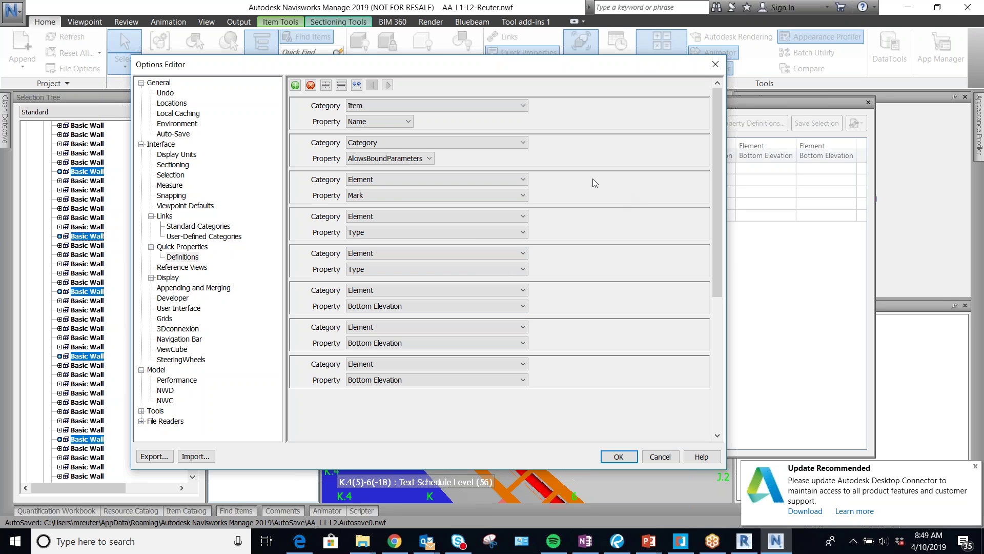
Set the second definition's category to Element and its property to Material
click(454, 139)
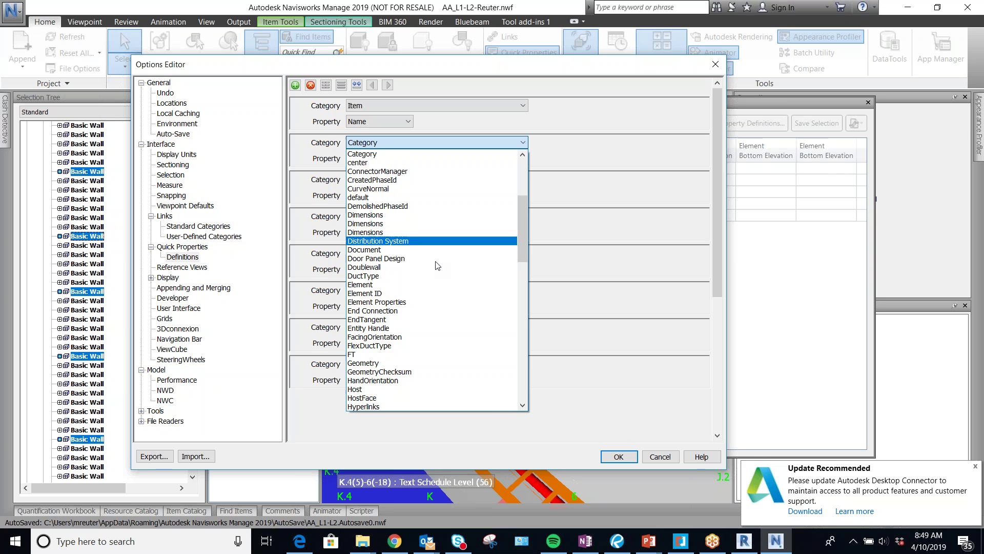
click(404, 285)
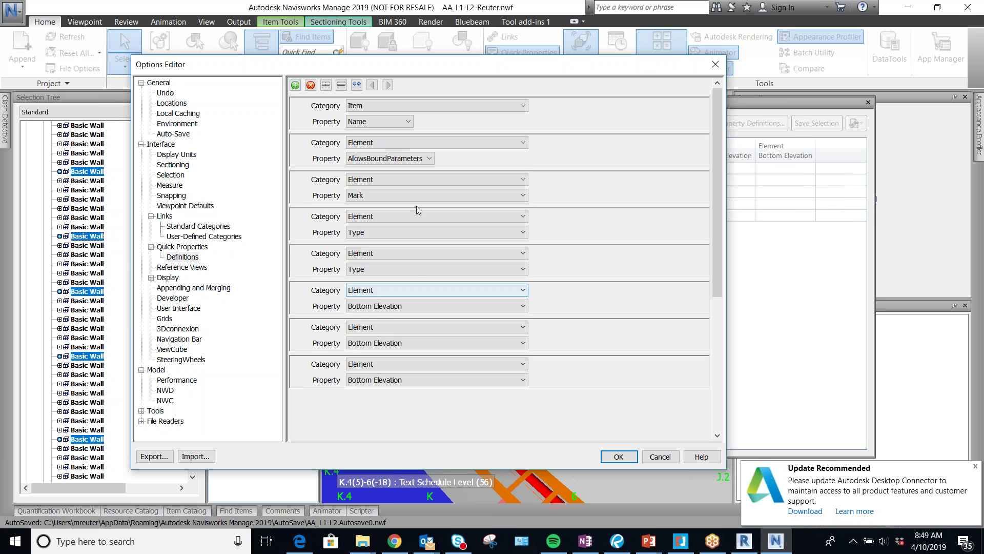
click(408, 159)
key(m)
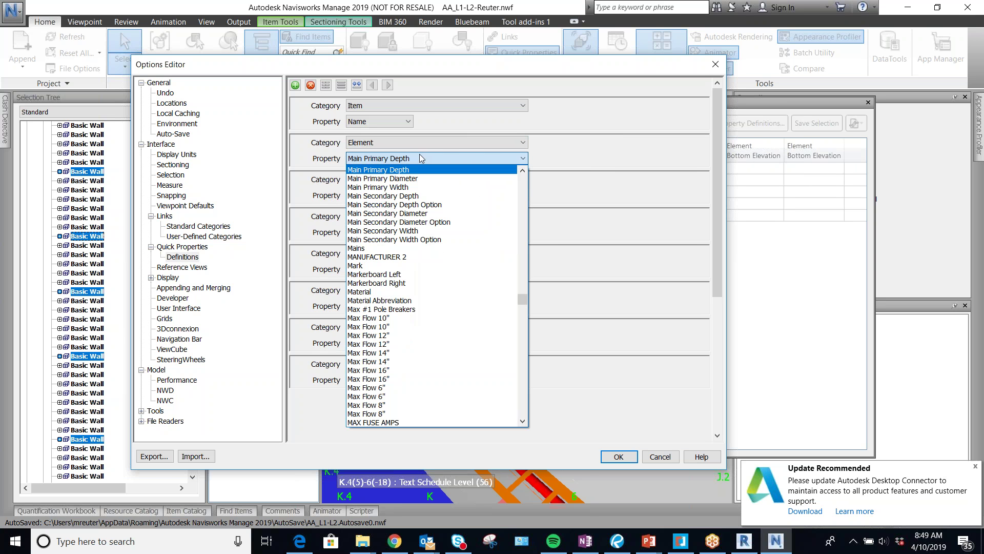
click(504, 160)
click(509, 160)
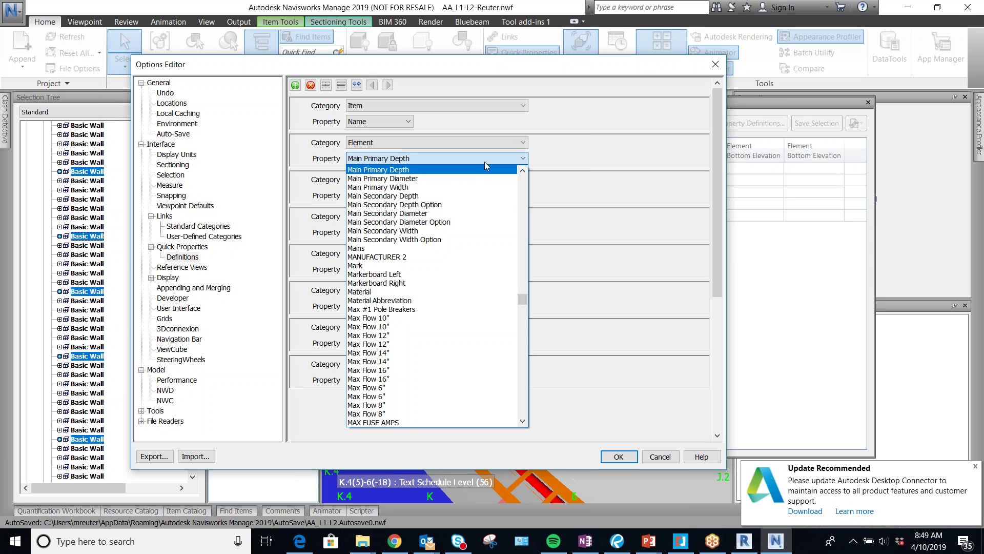
click(410, 291)
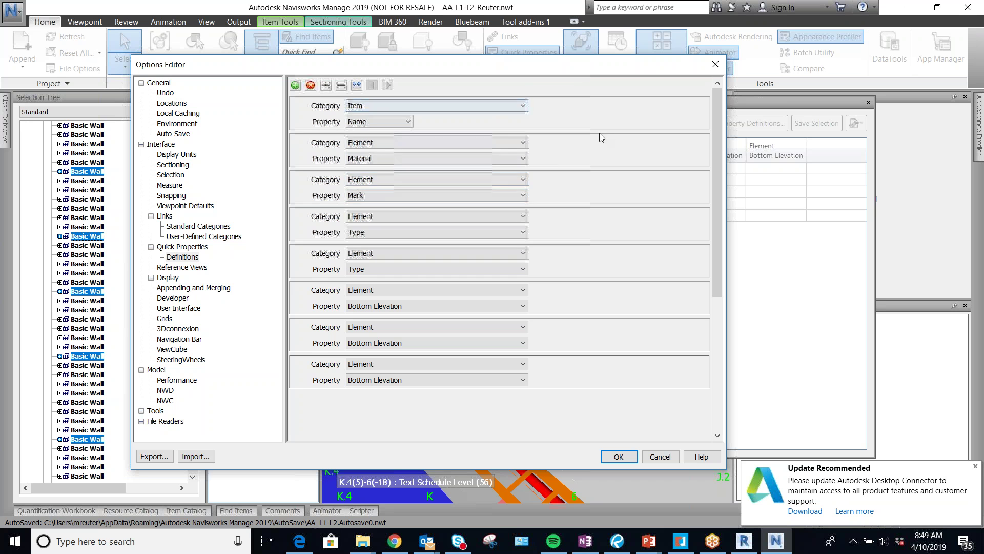
Add two more default Item and Name definitions at the start of the list
click(457, 106)
click(459, 107)
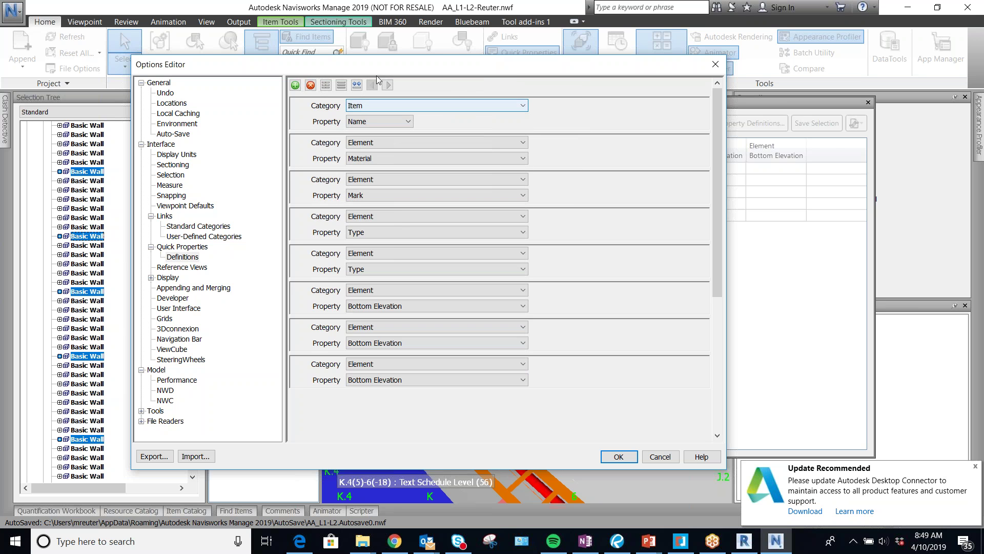
click(295, 86)
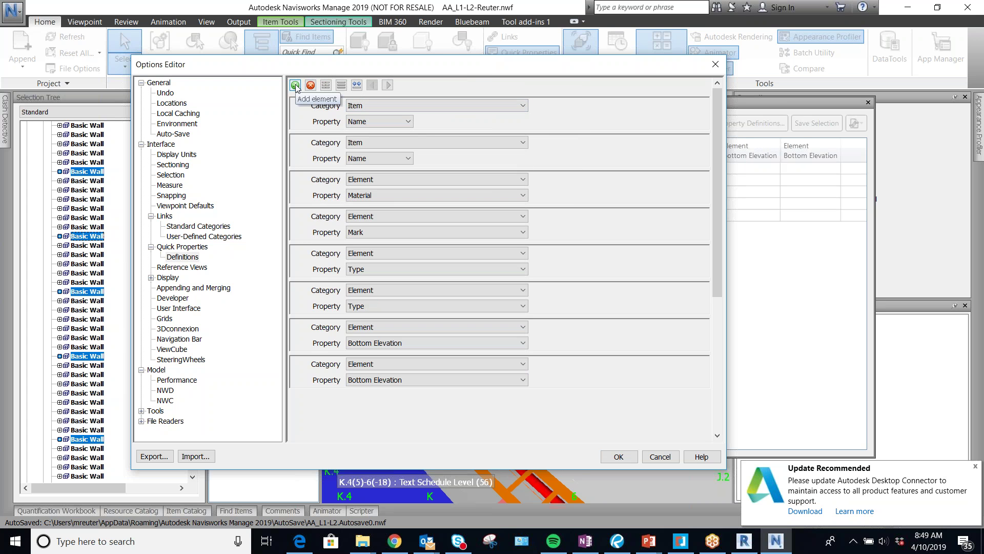
click(296, 85)
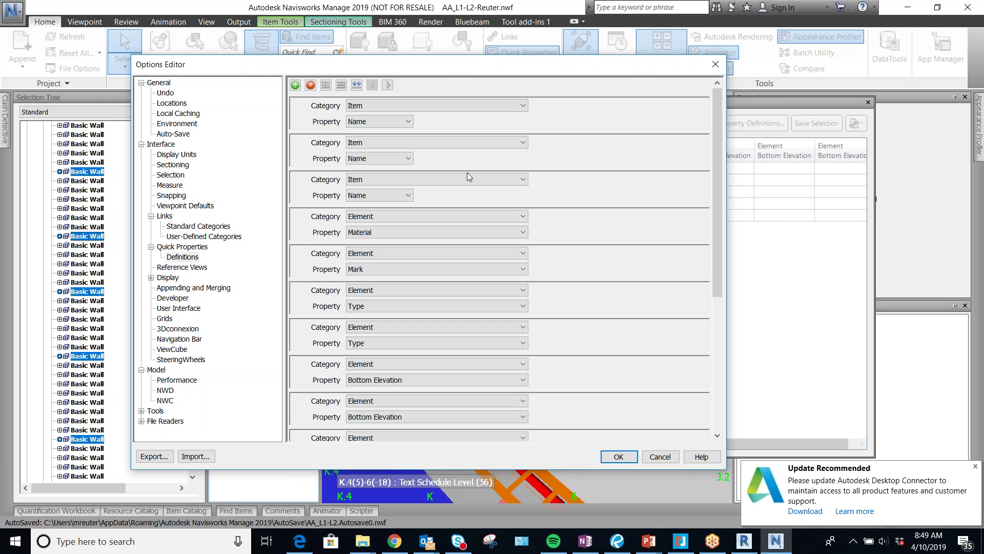
Set the first definition's category to Element
click(419, 106)
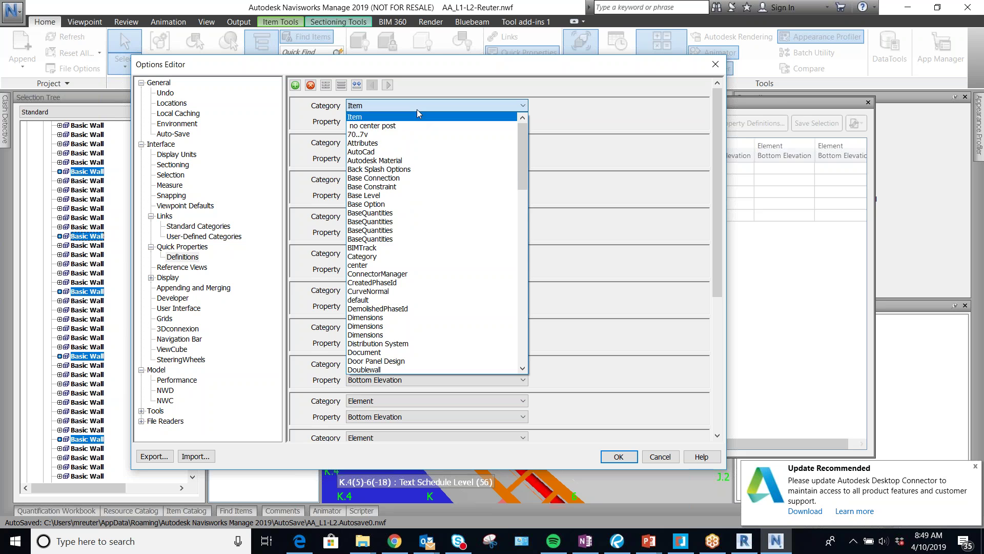
click(509, 111)
click(503, 107)
click(562, 113)
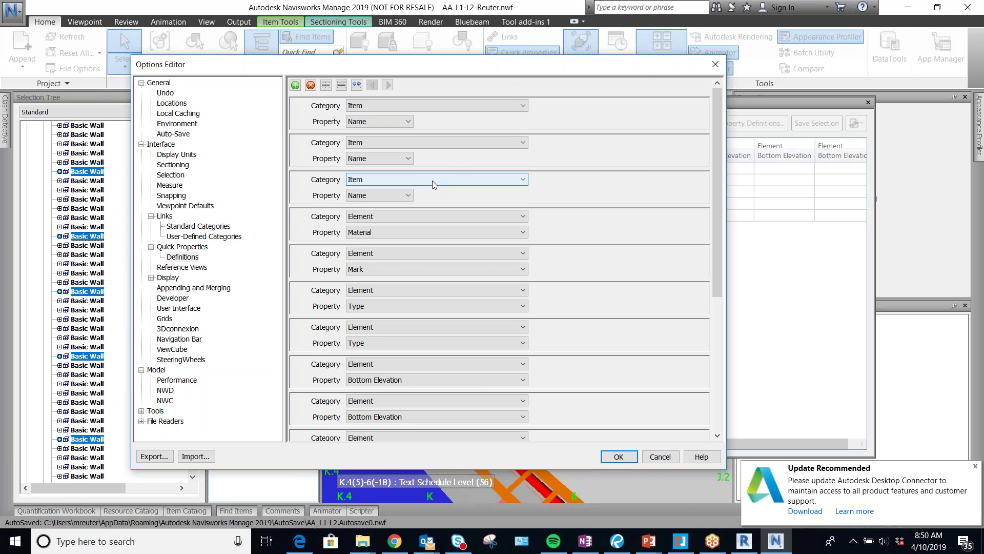
click(437, 103)
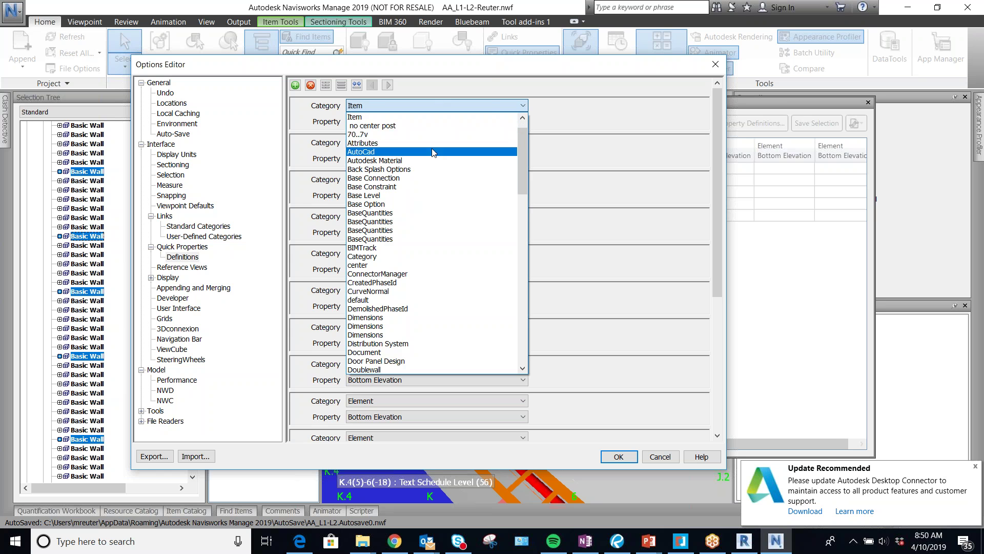
key(e)
key(Return)
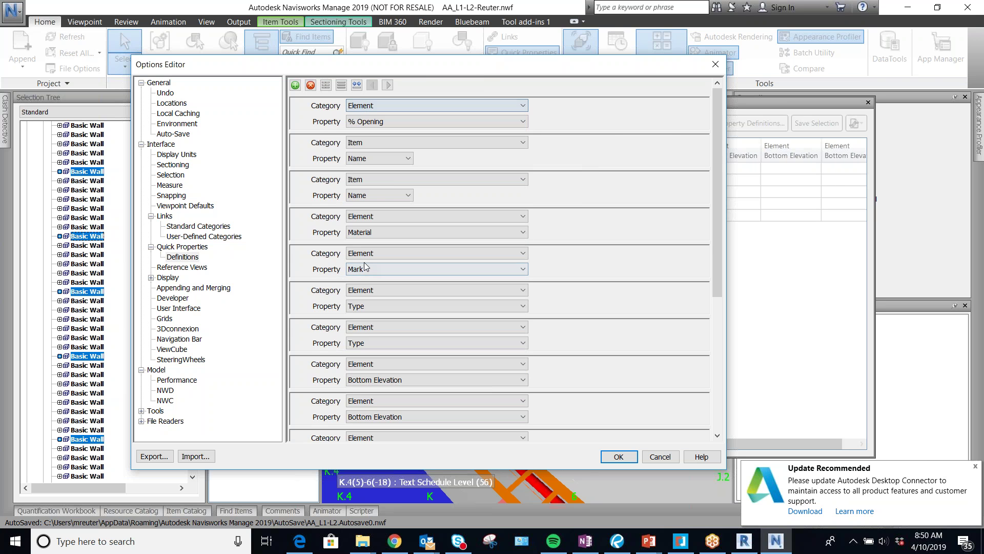
Set the first definition's property to Fabrication Service Abbreviation
click(435, 122)
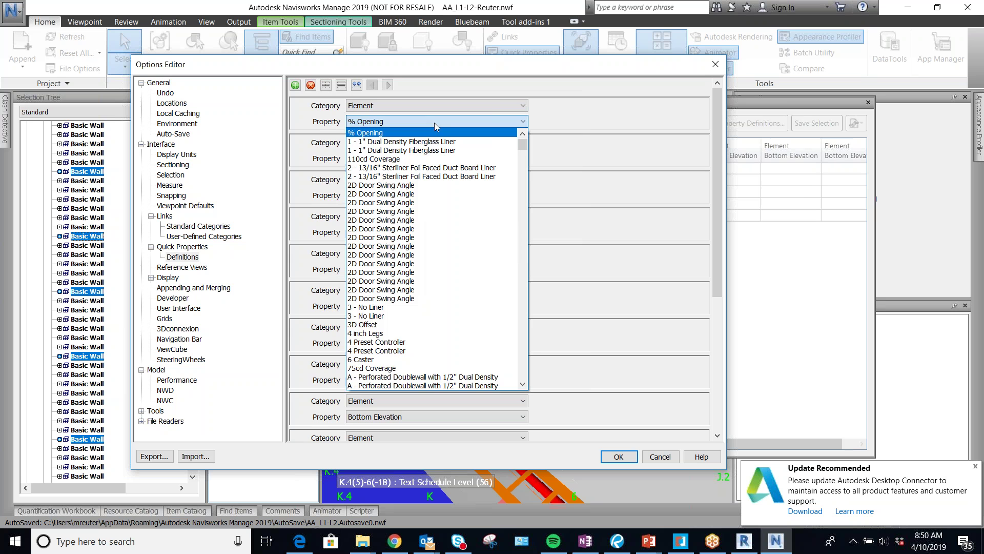
key(f)
key(Return)
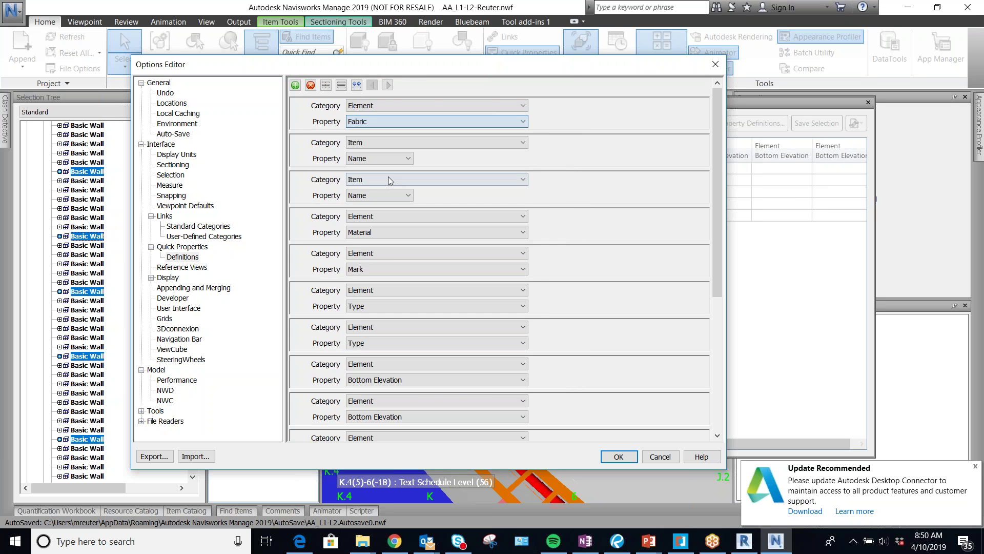
click(414, 123)
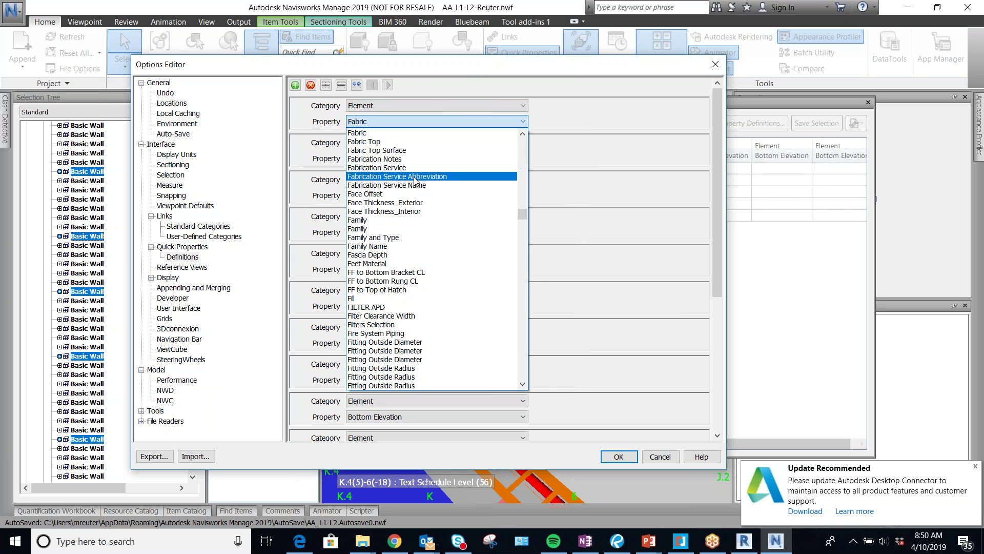
click(414, 178)
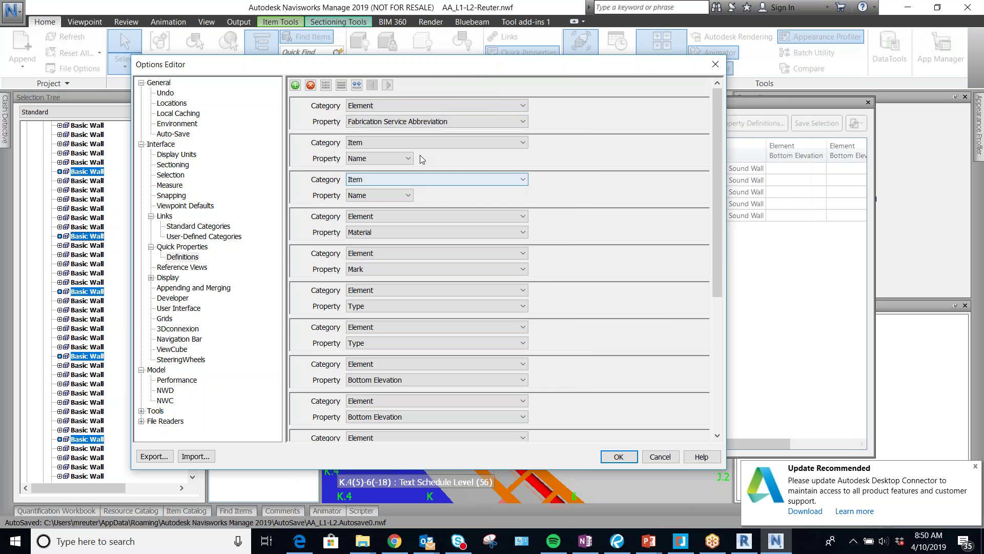
Set the second definition's category to Element and its property to Fabrication Service Name
click(386, 144)
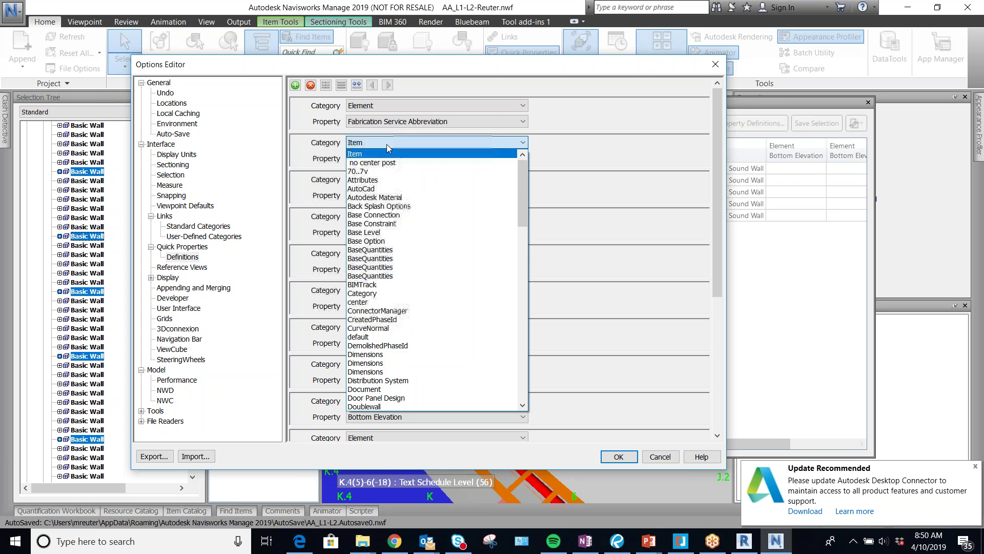
scroll(389, 195, up, 10)
scroll(390, 191, down, 10)
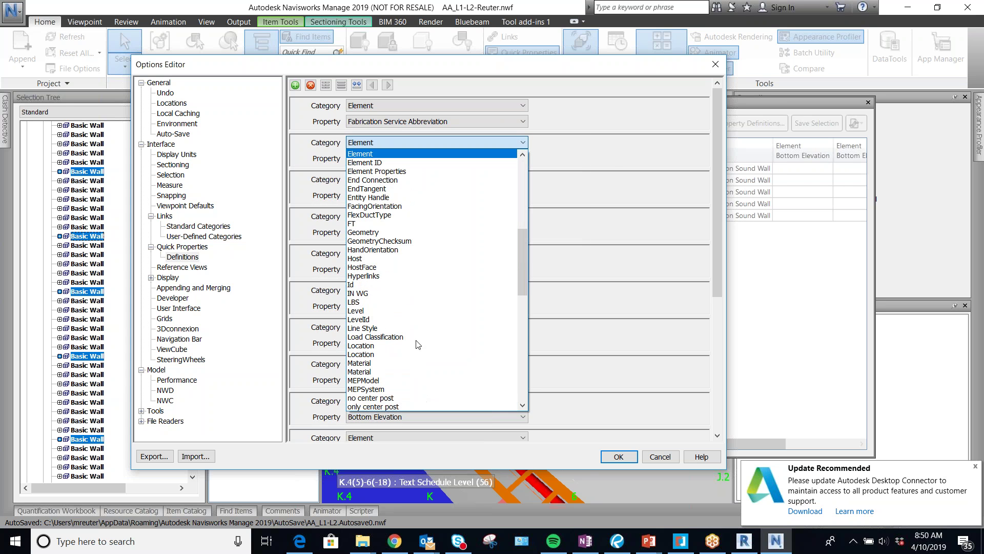
click(511, 143)
click(461, 158)
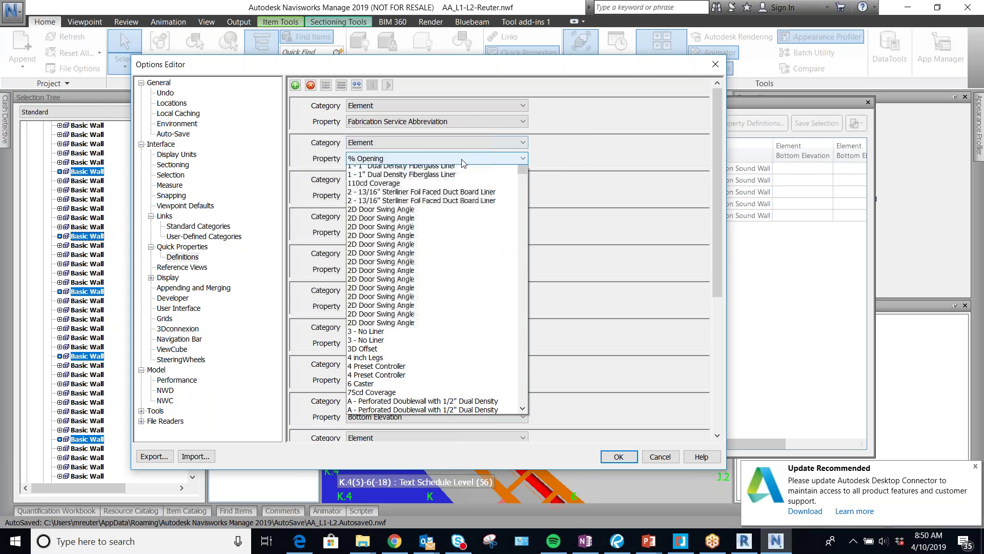
key(f)
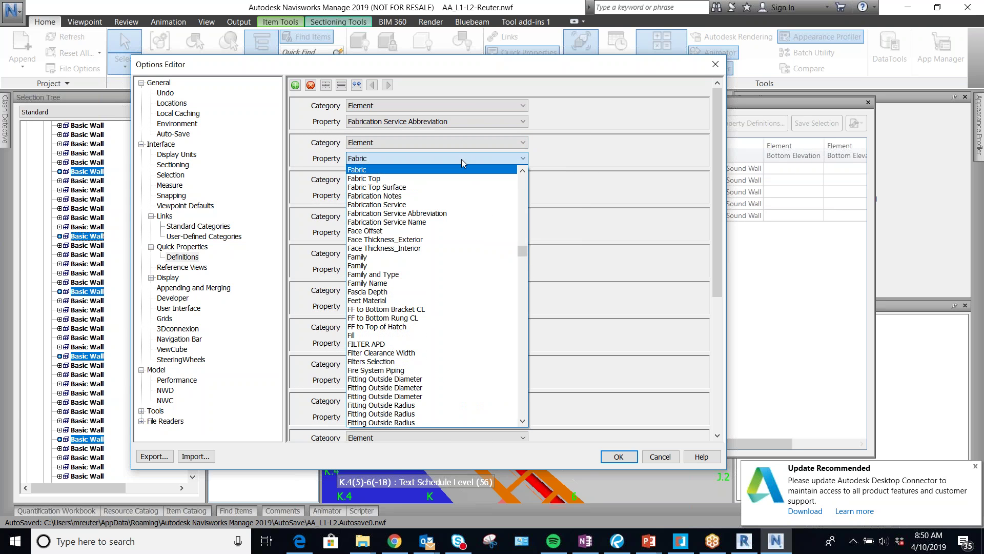
key(Return)
click(415, 162)
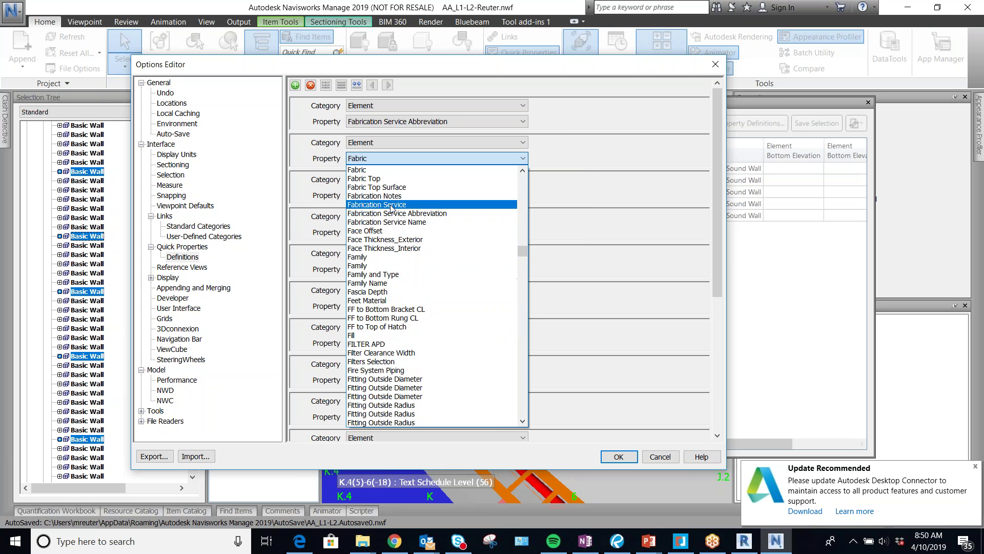
click(402, 222)
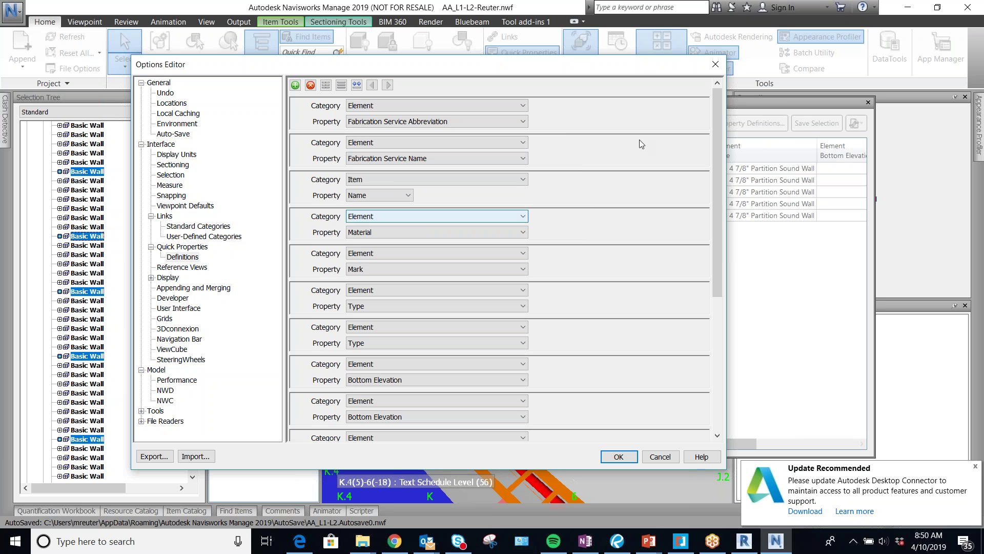
Change the third definition's category from the default Item to Element
click(400, 180)
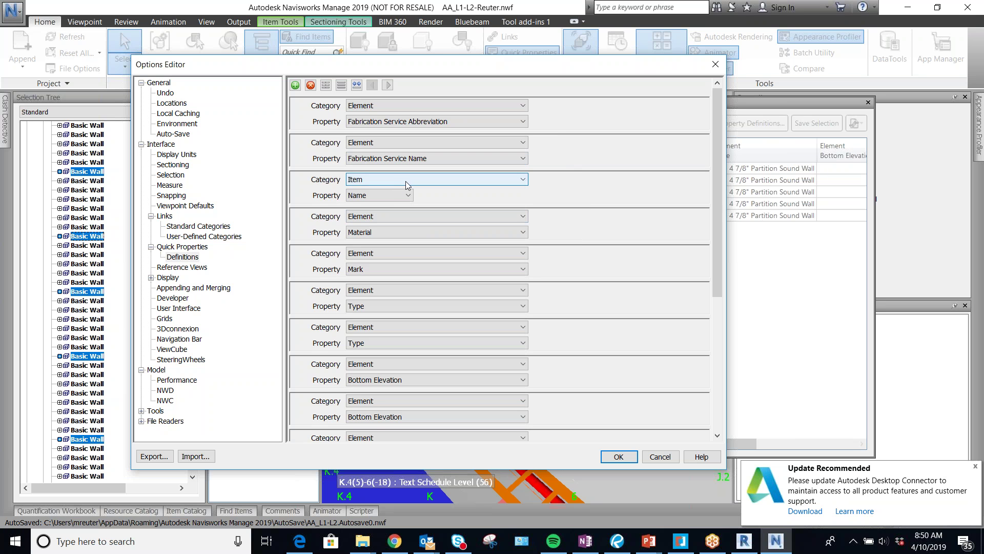
click(407, 181)
key(e)
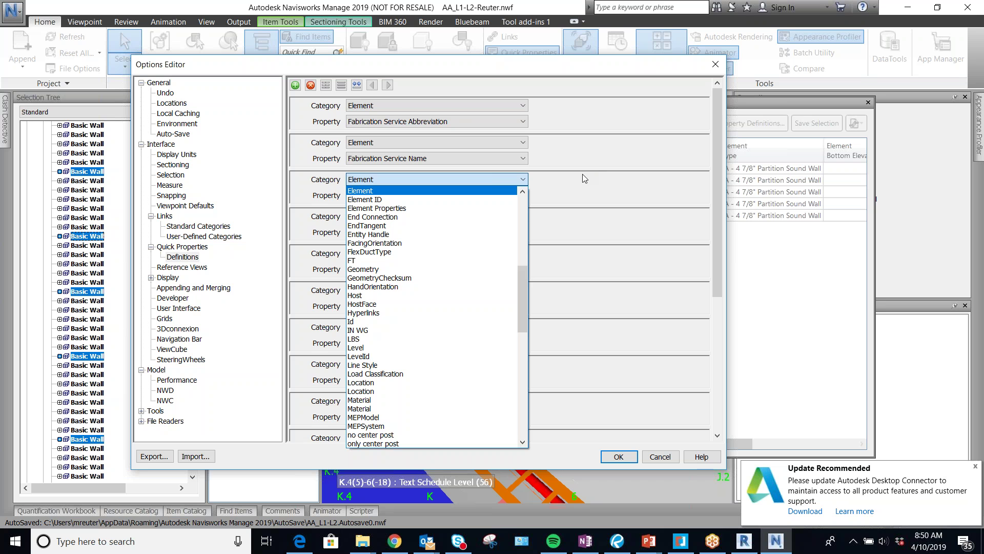
click(582, 178)
Set the third quick property definition's property to Size
click(477, 194)
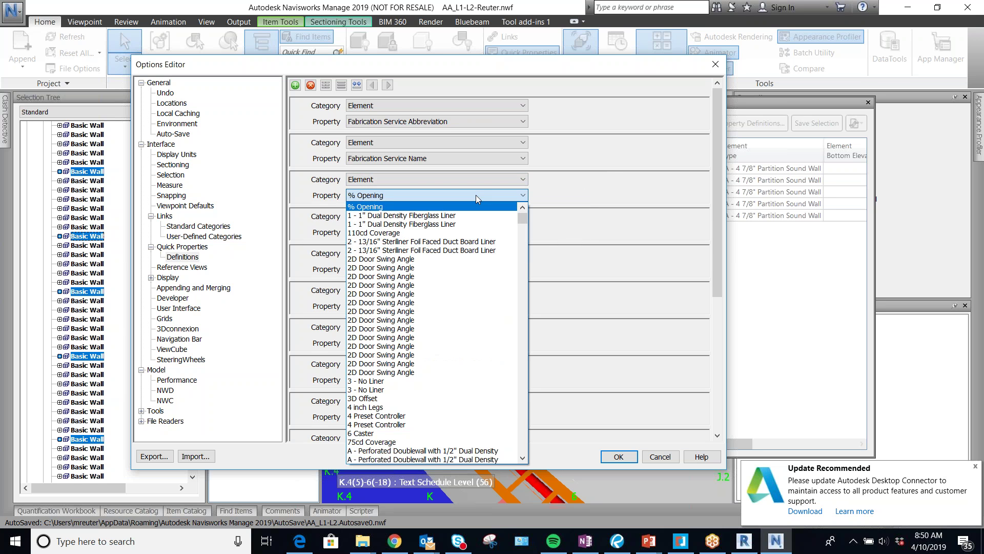
key(t)
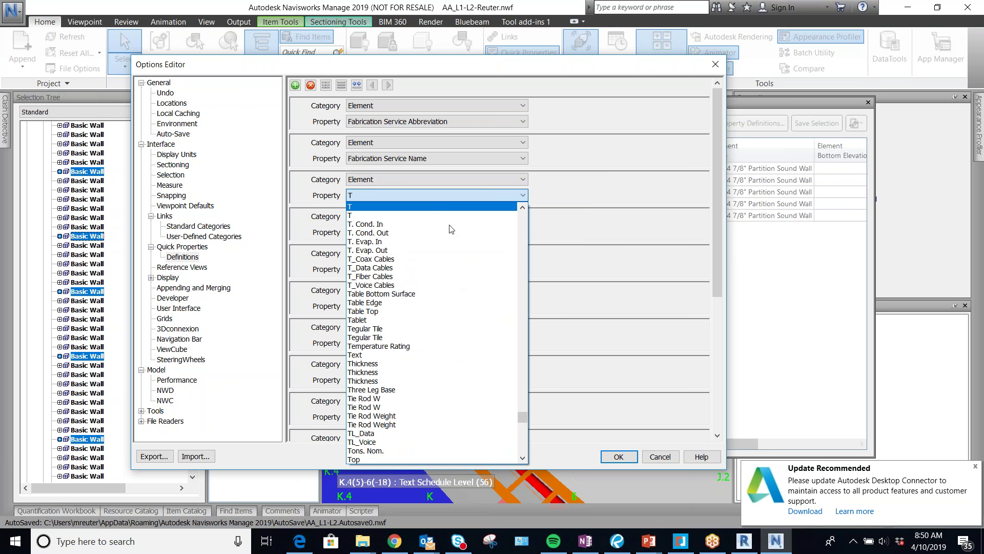
click(429, 194)
scroll(407, 231, up, 3)
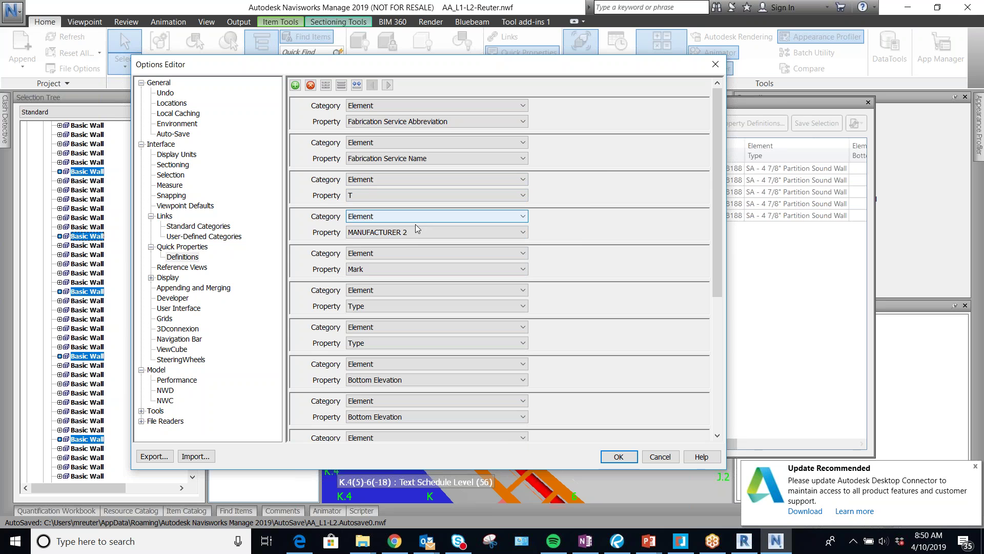
scroll(413, 233, down, 1)
click(421, 196)
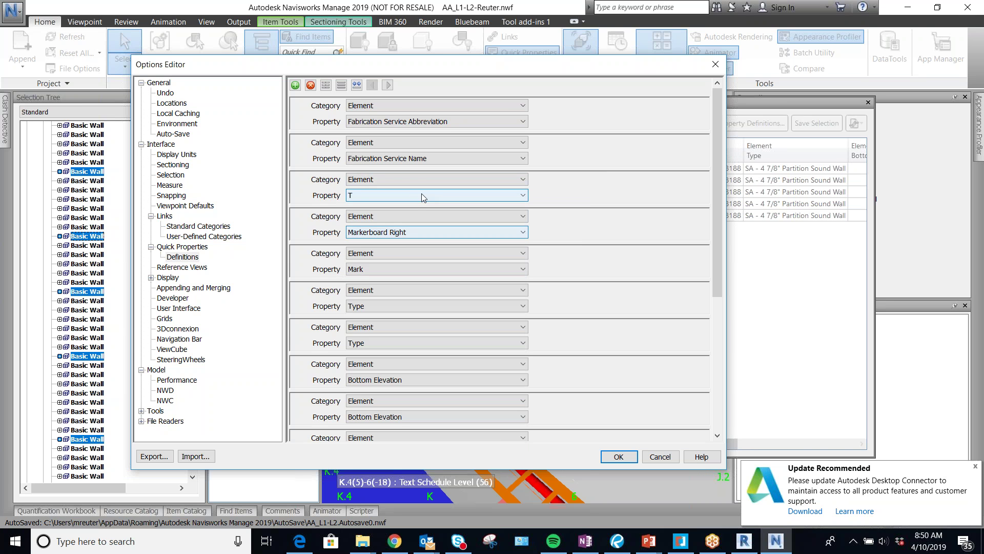
click(427, 195)
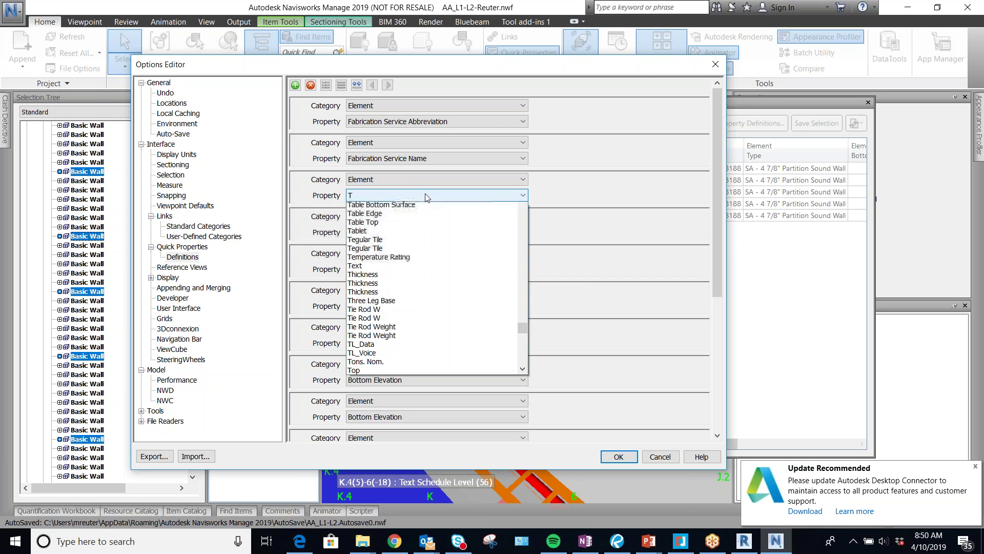
scroll(417, 285, up, 1)
scroll(418, 285, up, 5)
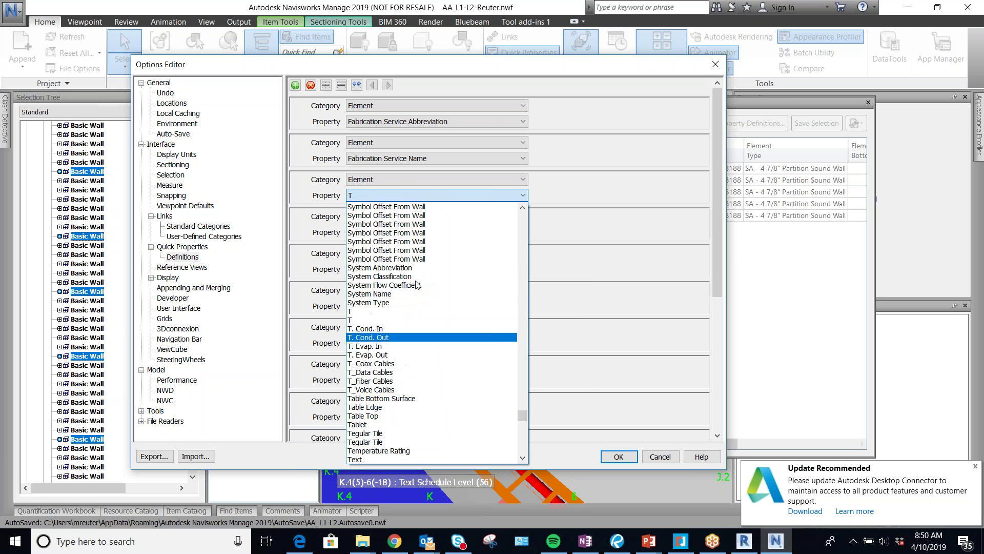
scroll(416, 282, up, 7)
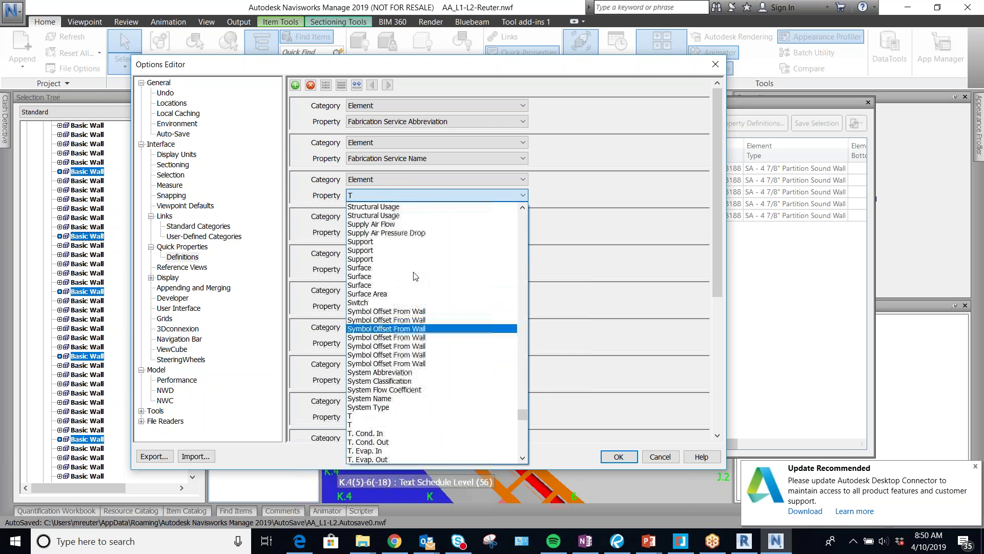
scroll(416, 277, up, 15)
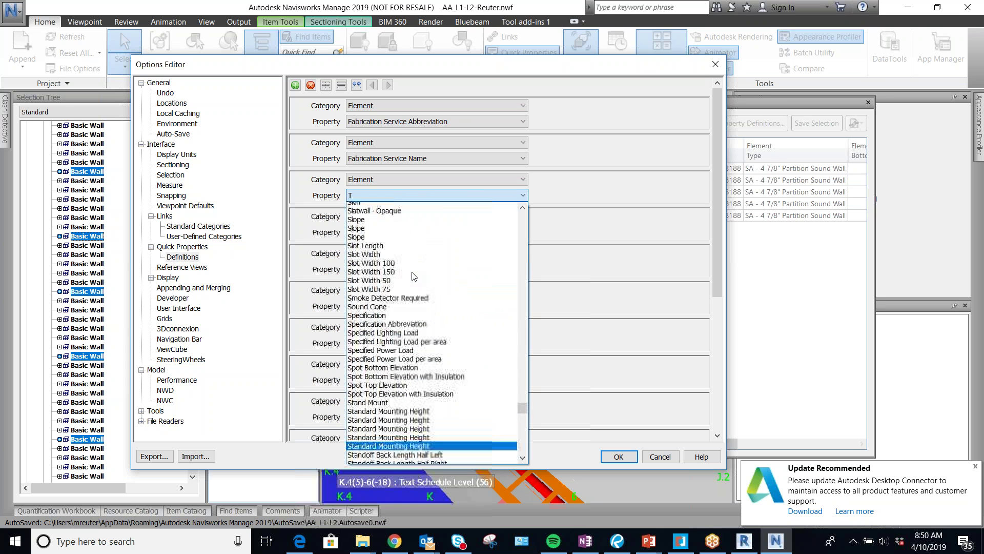
scroll(413, 279, down, 1)
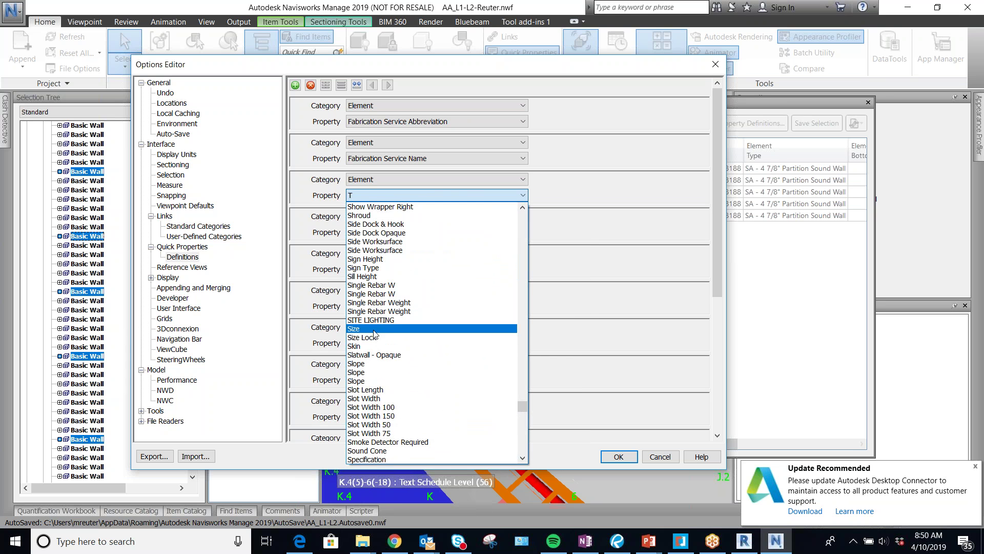
click(373, 332)
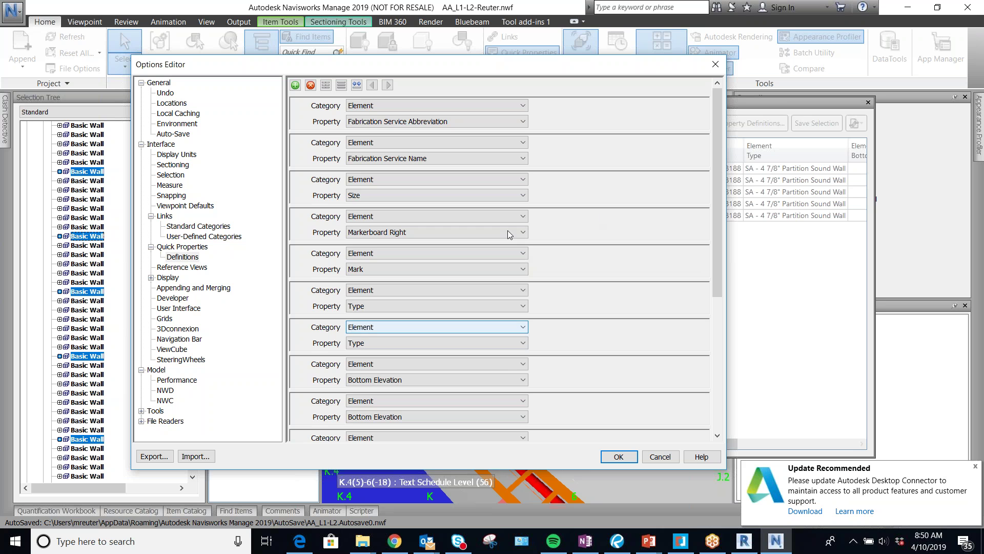
Set the fourth definition's property to Material and apply the quick property definitions
click(521, 232)
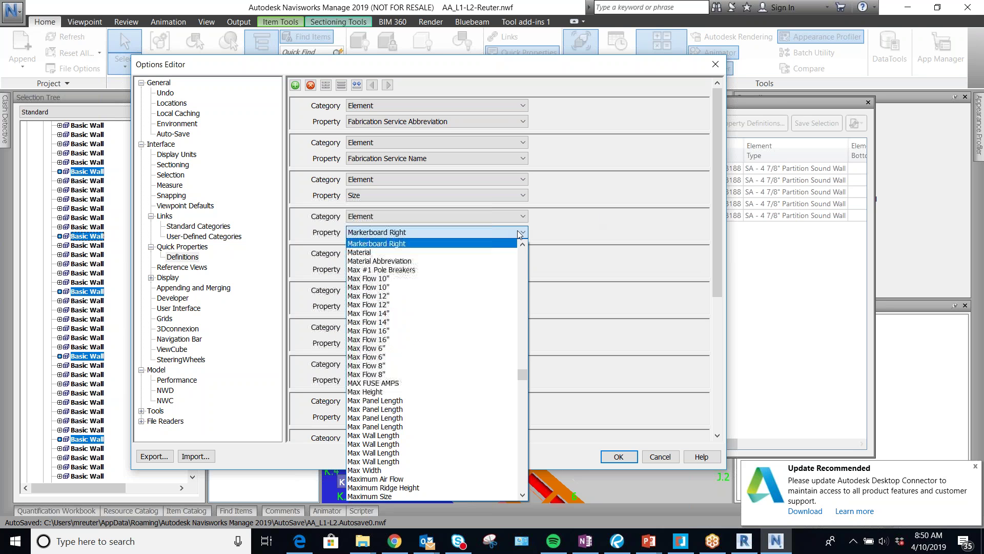
click(588, 242)
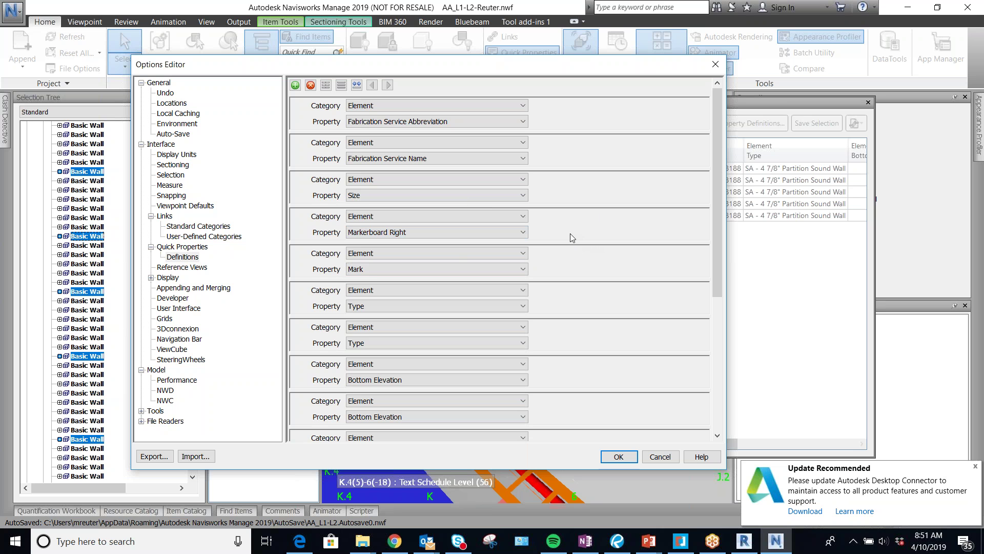
click(478, 234)
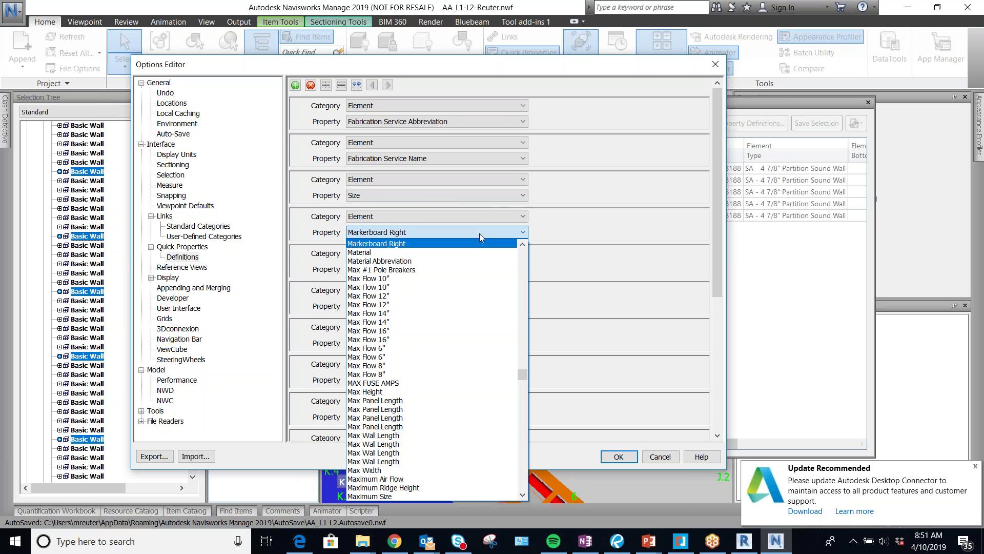
click(431, 252)
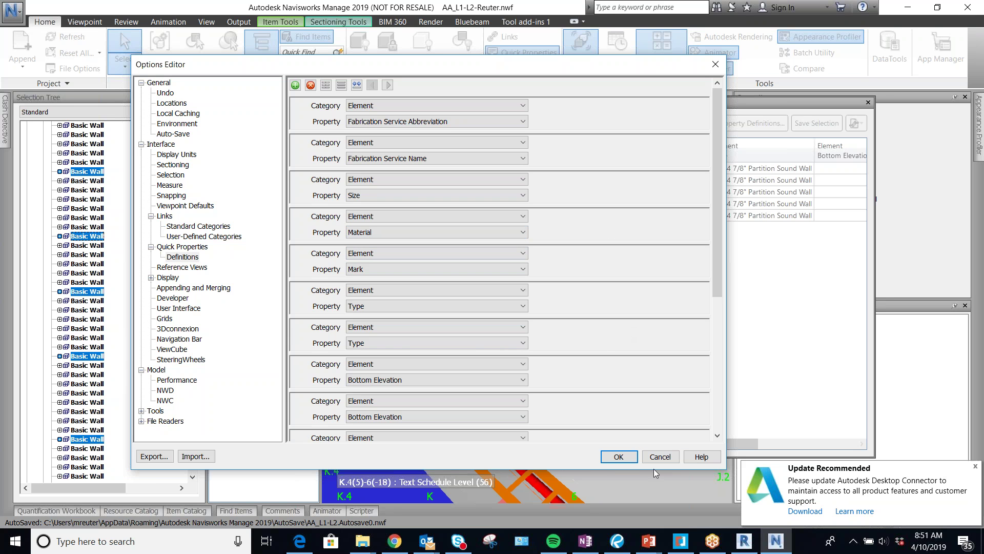
click(619, 457)
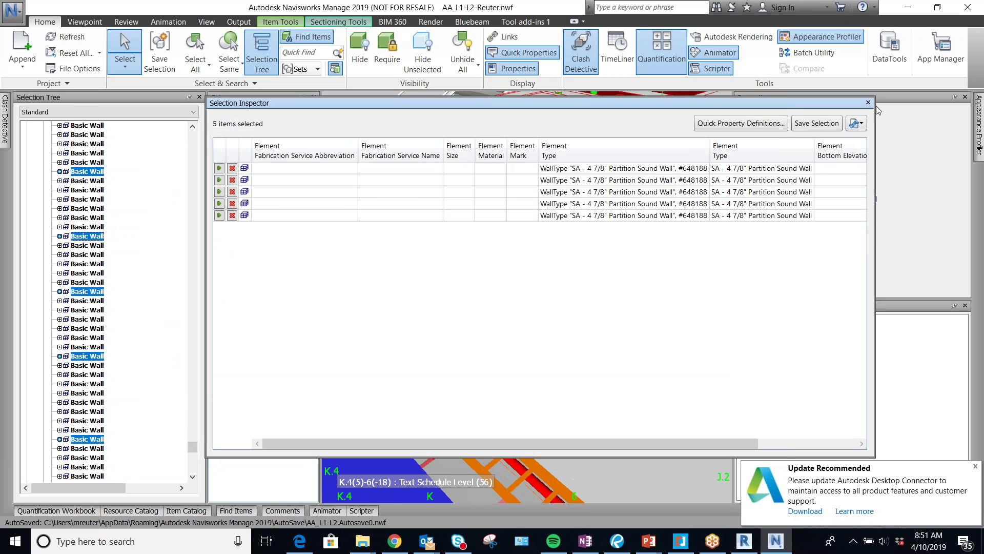
Close the Selection Inspector and the Update Recommended notice, and clear the wall selection
click(867, 103)
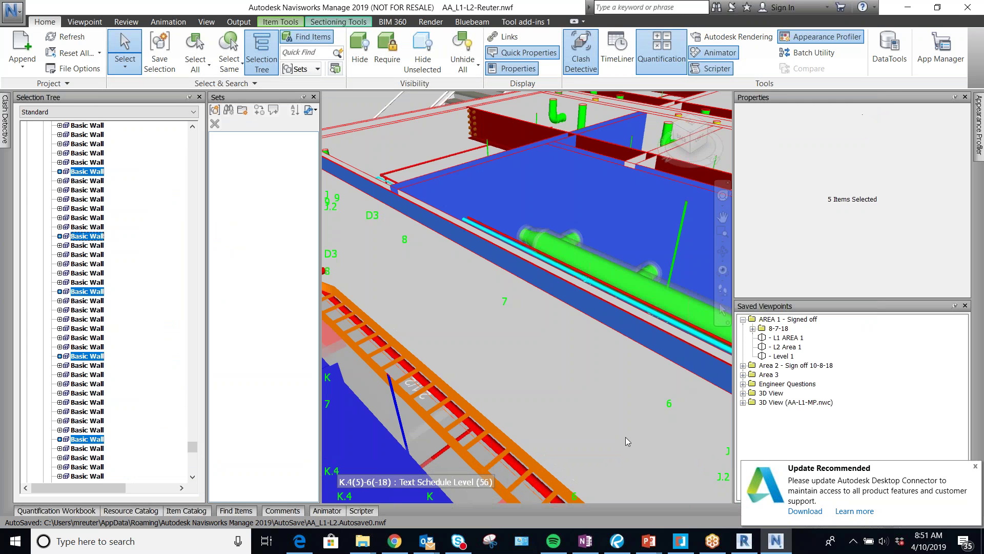
key(Escape)
scroll(545, 352, down, 5)
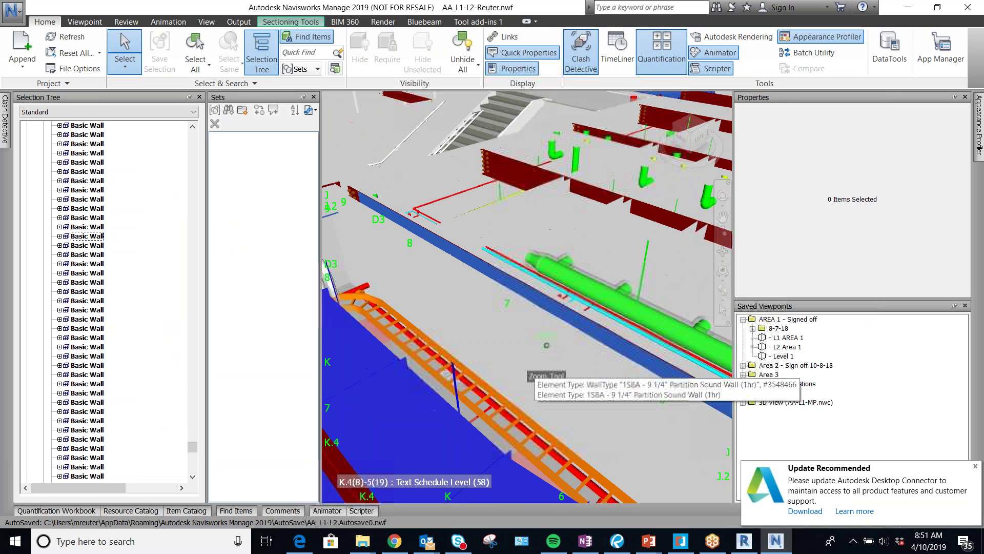
scroll(545, 352, down, 3)
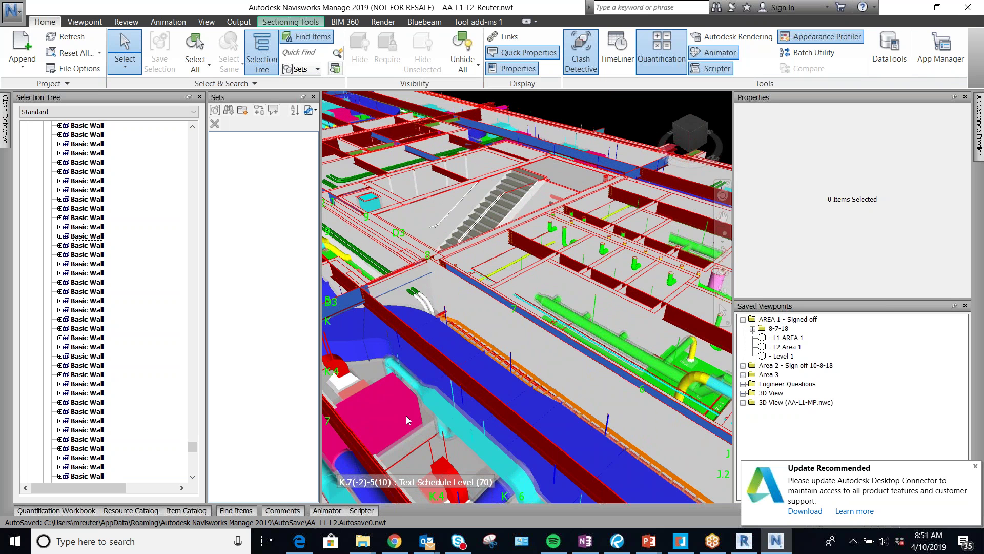
click(975, 466)
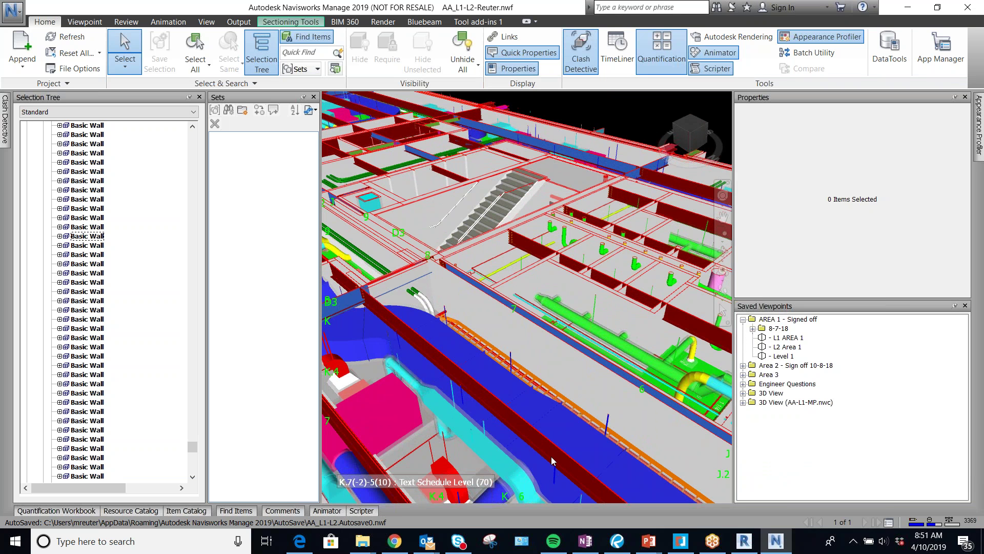
Check the quick properties tooltip of the magenta terminal unit with nothing selected in the model
click(370, 414)
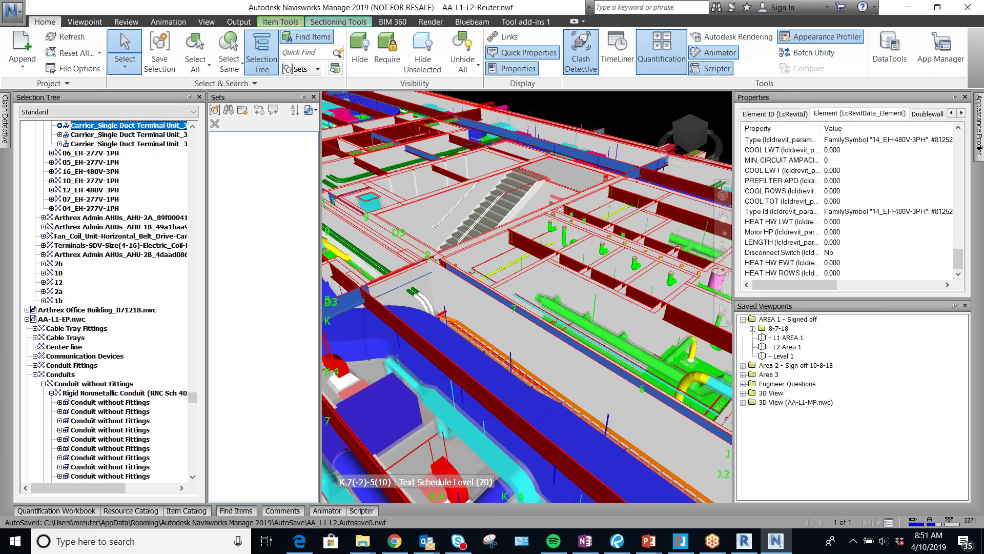
click(641, 125)
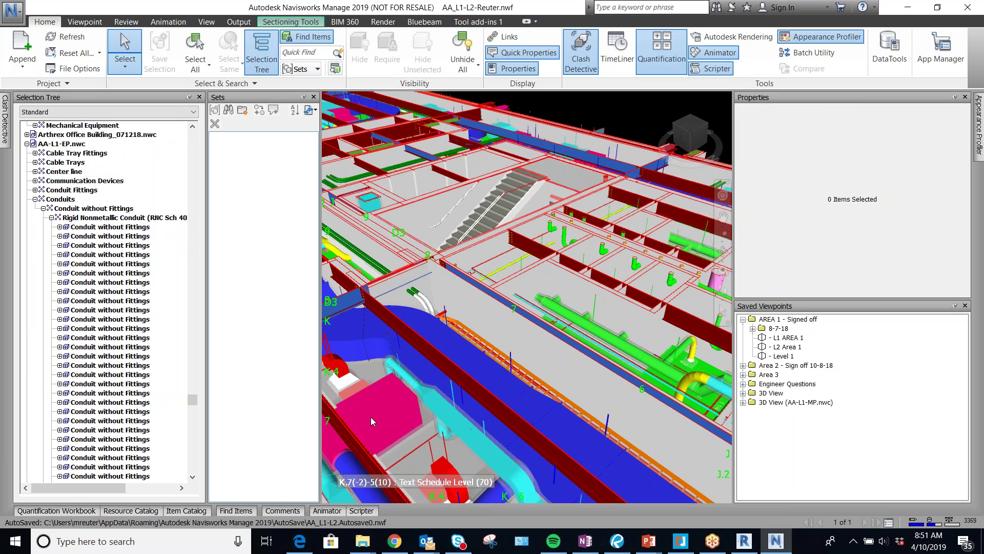
mouse_move(370, 417)
mouse_move(445, 467)
mouse_move(399, 411)
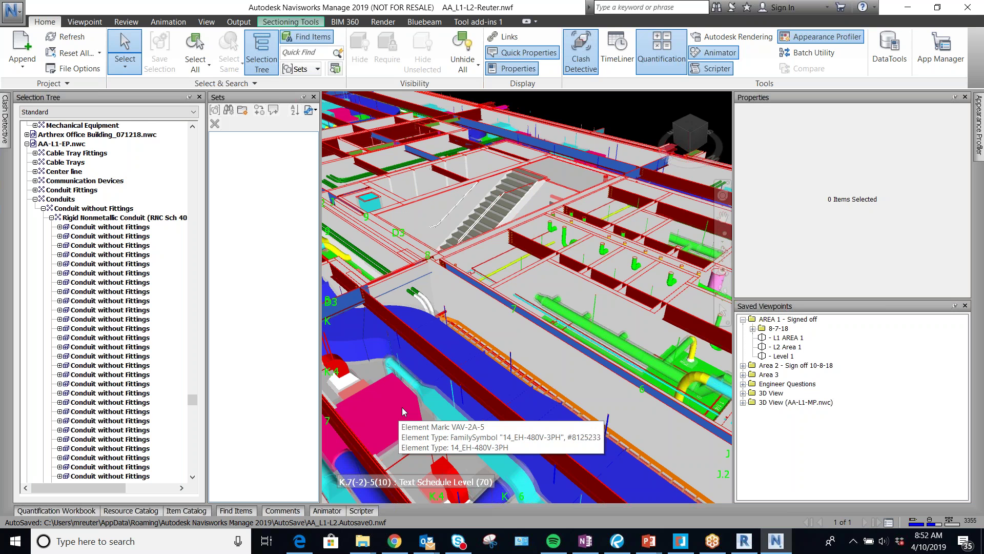
Select the magenta terminal unit and examine its Item properties, including Material, and its other property categories
click(402, 408)
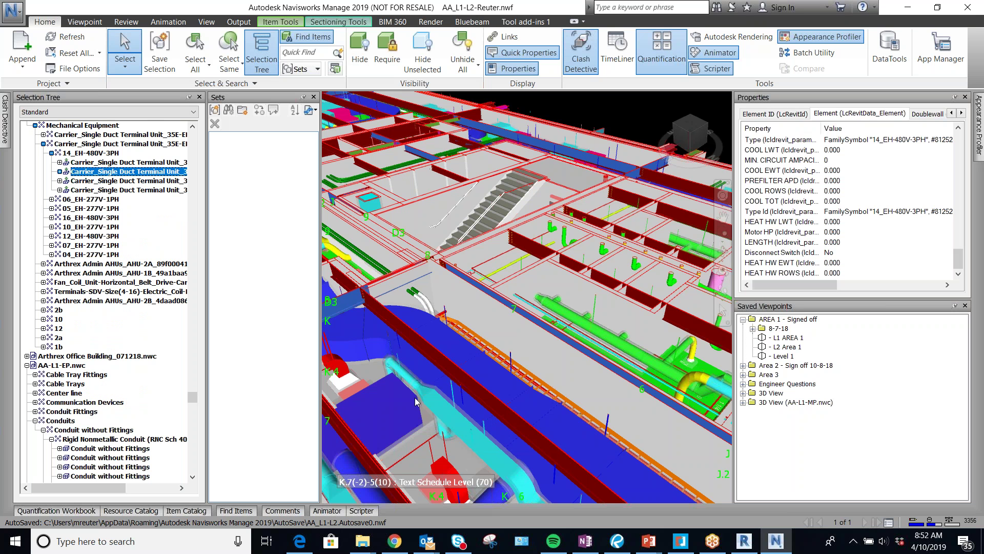
click(953, 113)
click(766, 113)
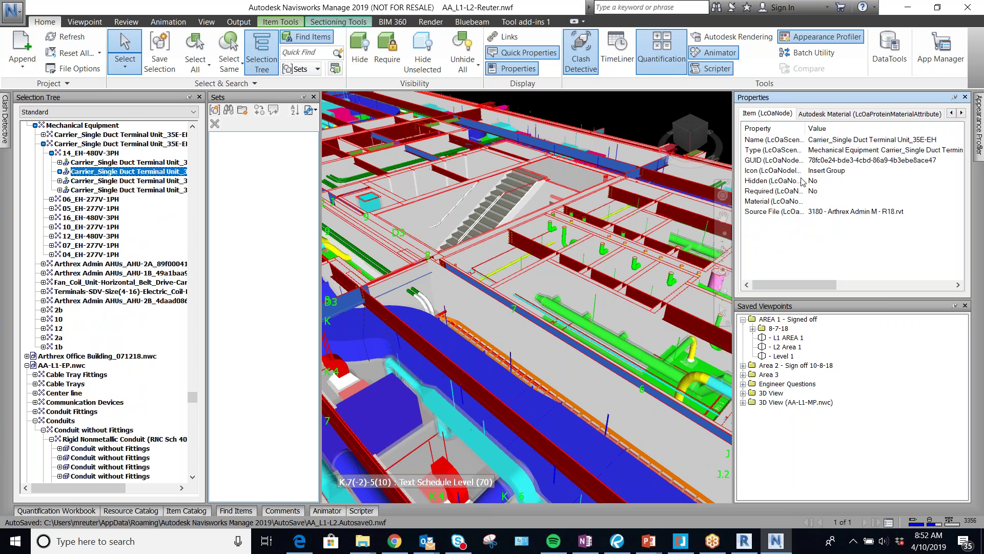
click(793, 203)
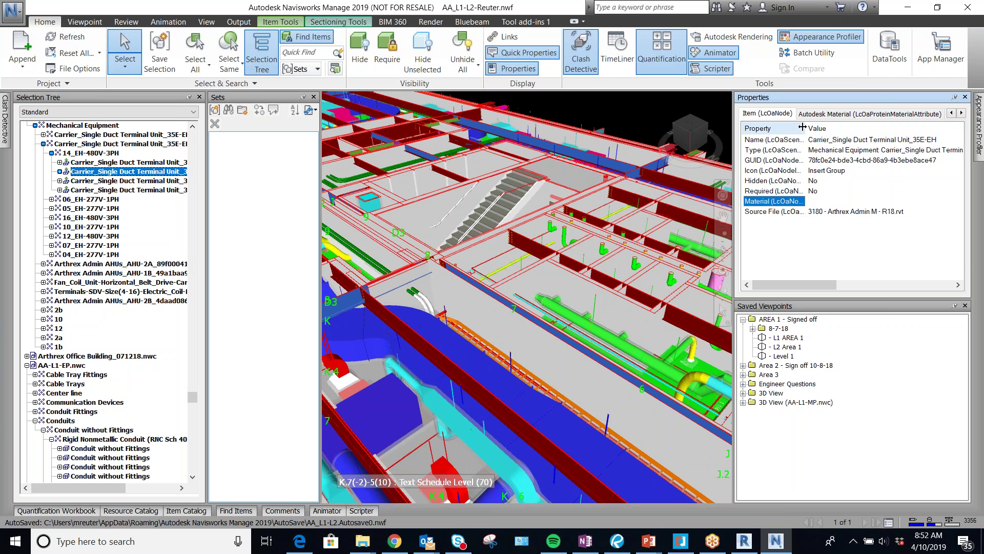
drag(805, 128, 816, 129)
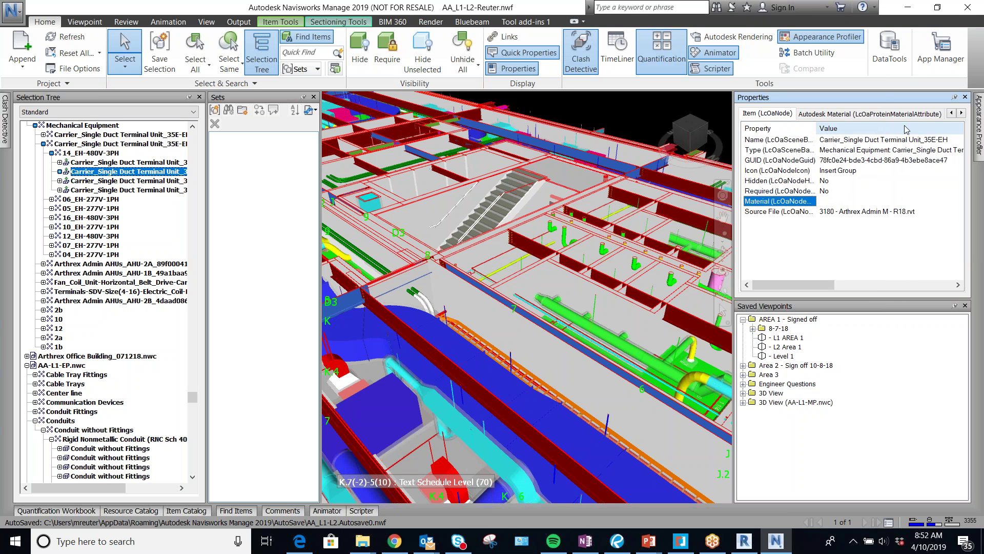
click(961, 114)
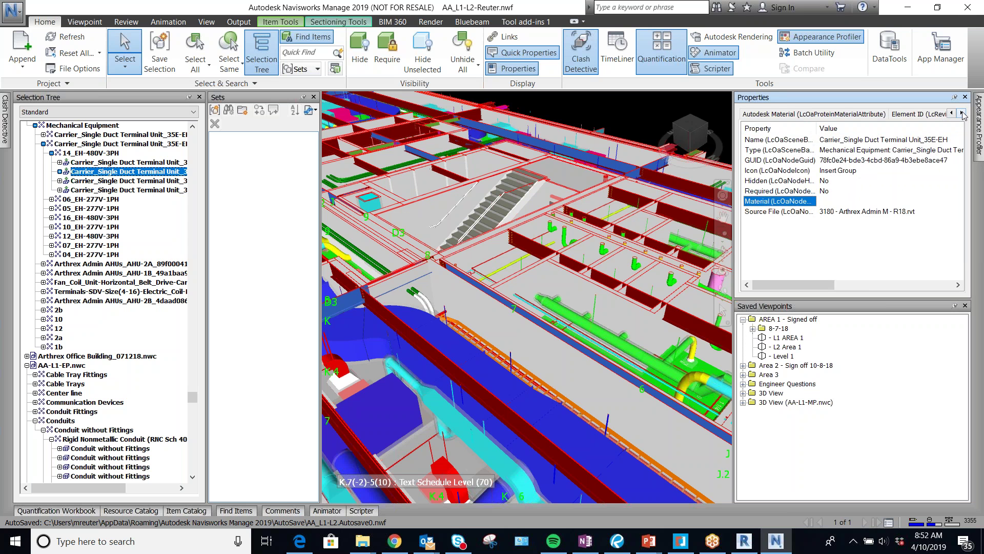
click(961, 113)
click(962, 113)
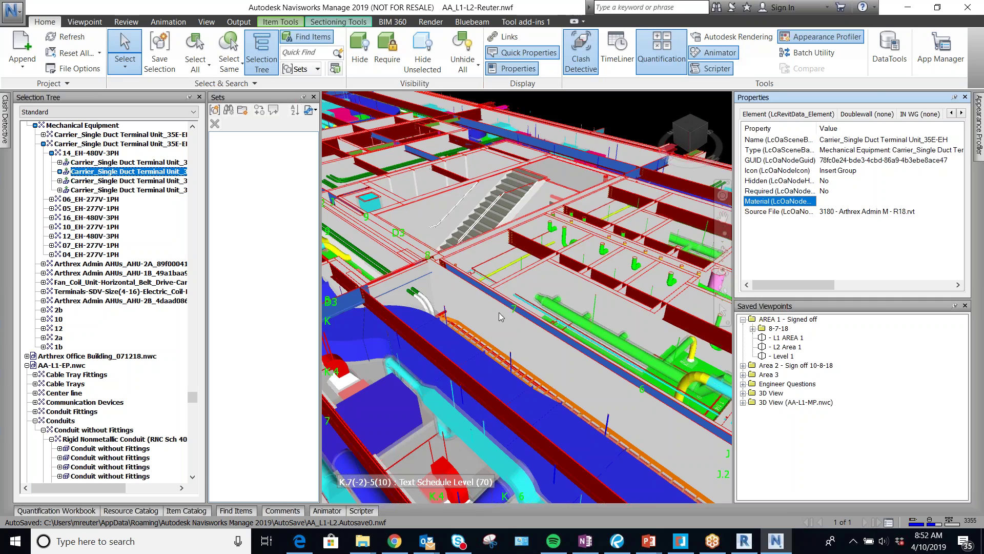
Select conduits in the model and examine their Element properties
scroll(499, 312, down, 5)
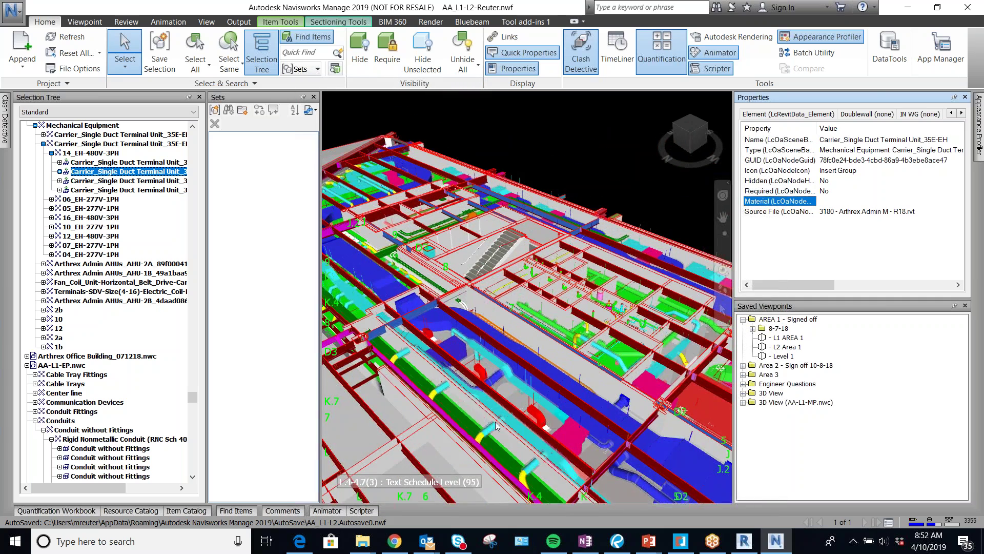
scroll(359, 202, up, 5)
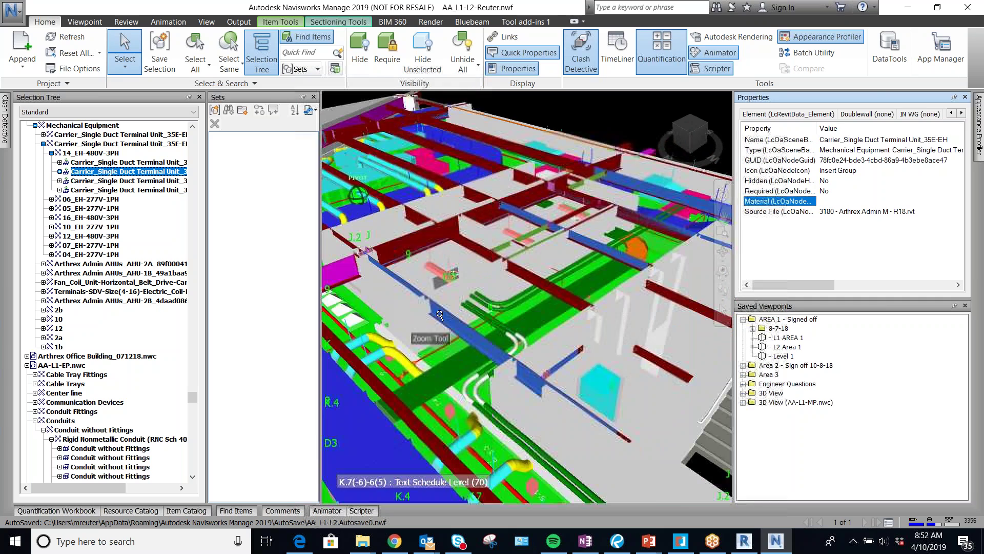
click(506, 408)
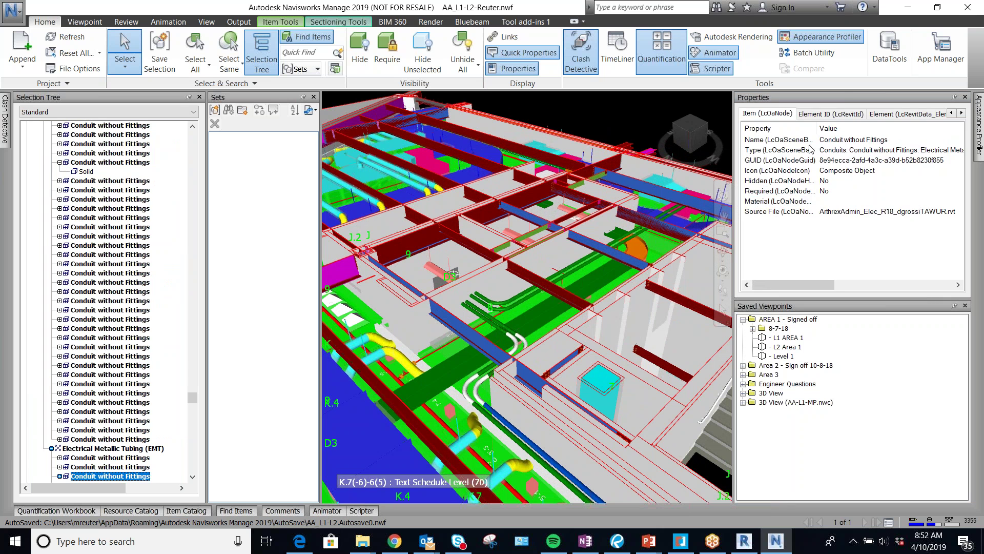
click(894, 115)
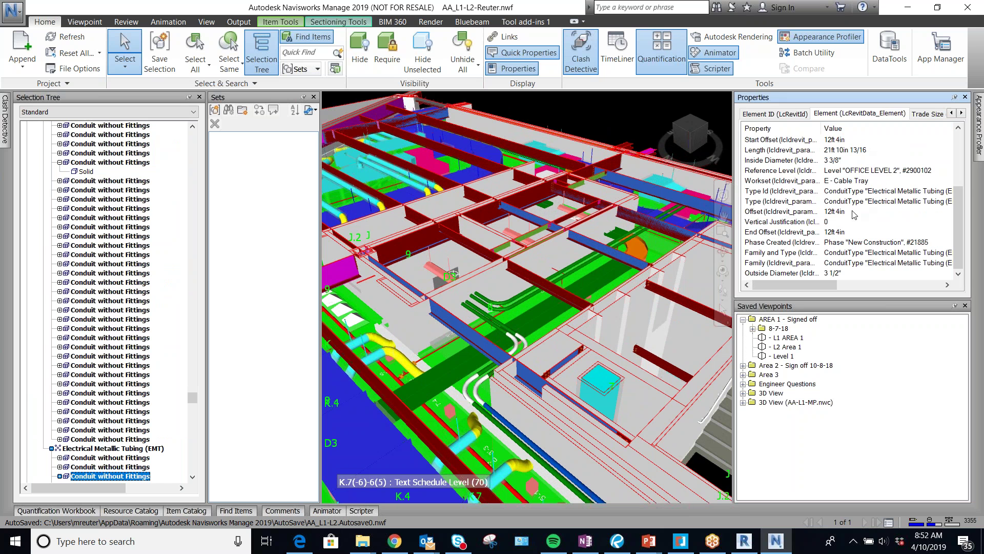
click(642, 251)
click(637, 241)
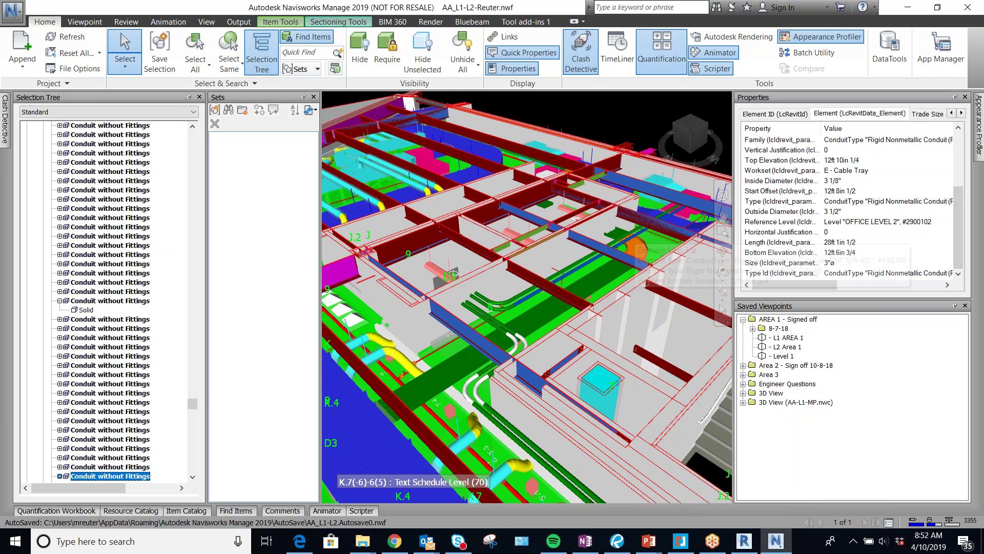
Select a piece of fabrication ductwork and view its Element properties
scroll(529, 333, down, 4)
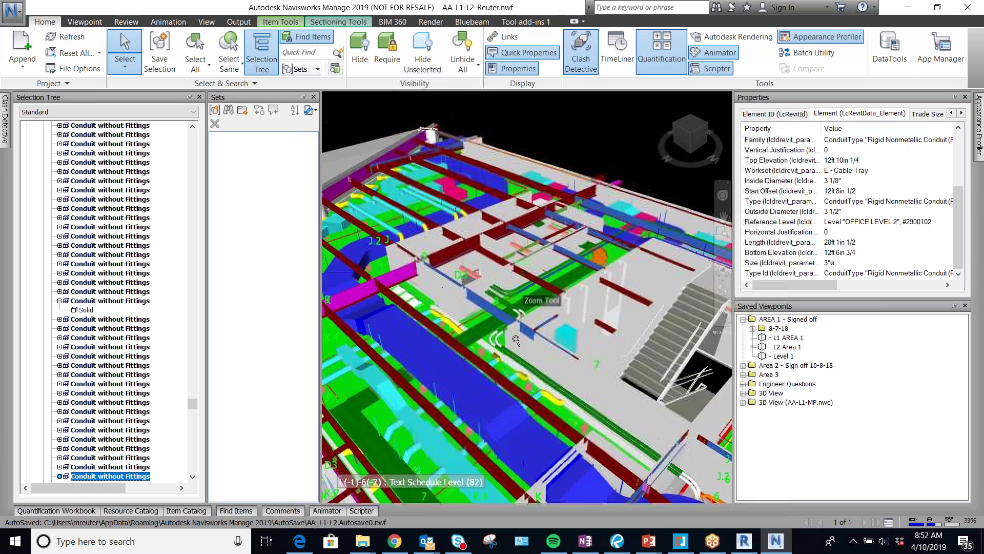
scroll(530, 333, up, 5)
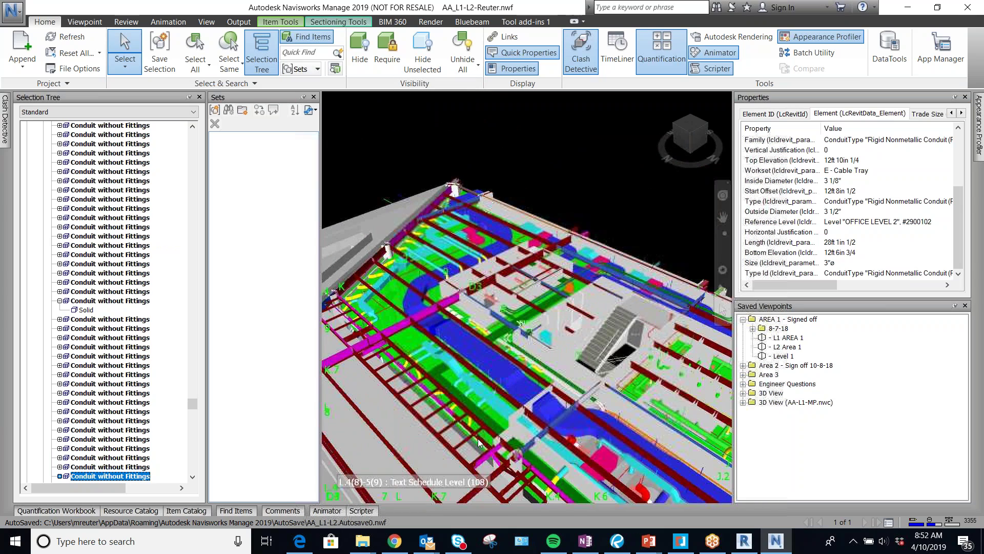
click(519, 340)
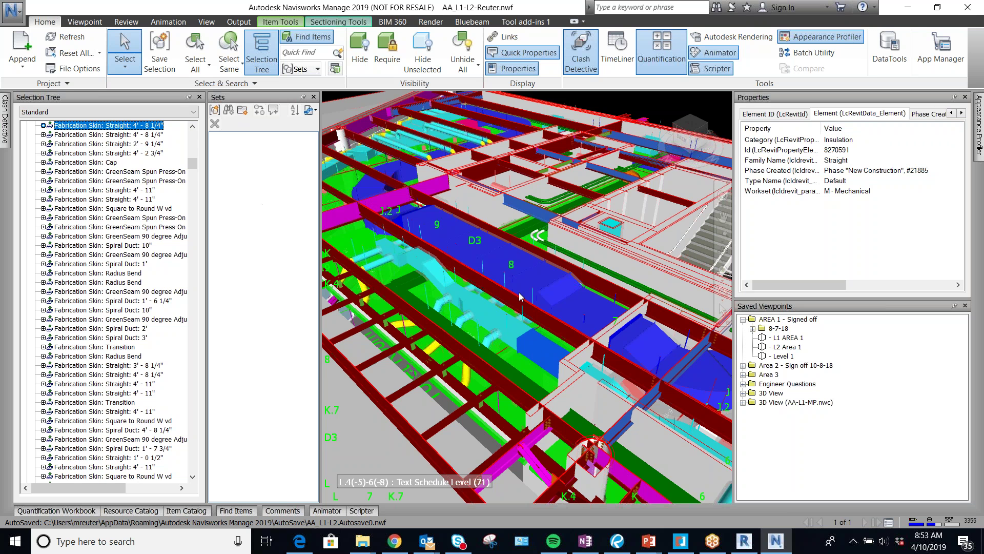
Select every item in the model that matches the selected straight duct insulation
right_click(834, 143)
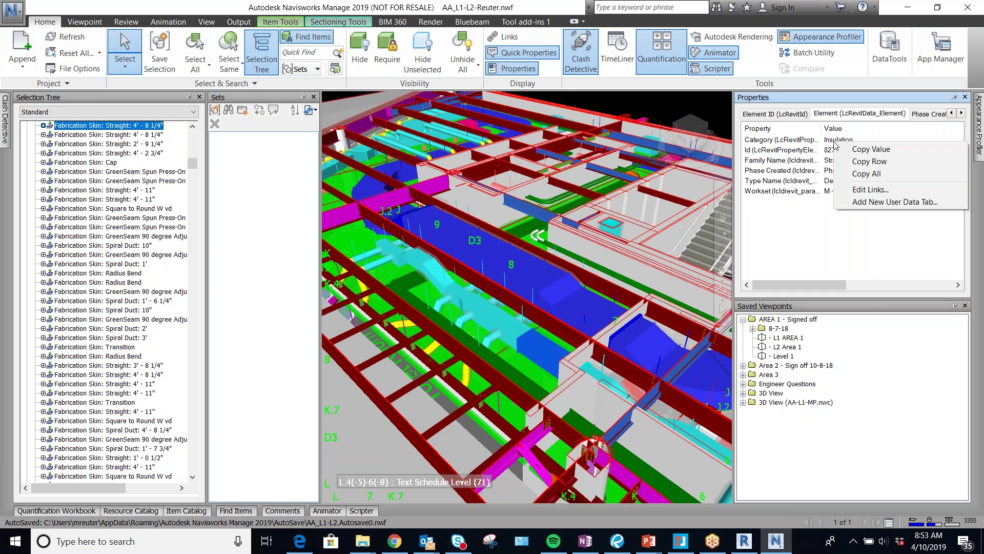
right_click(535, 344)
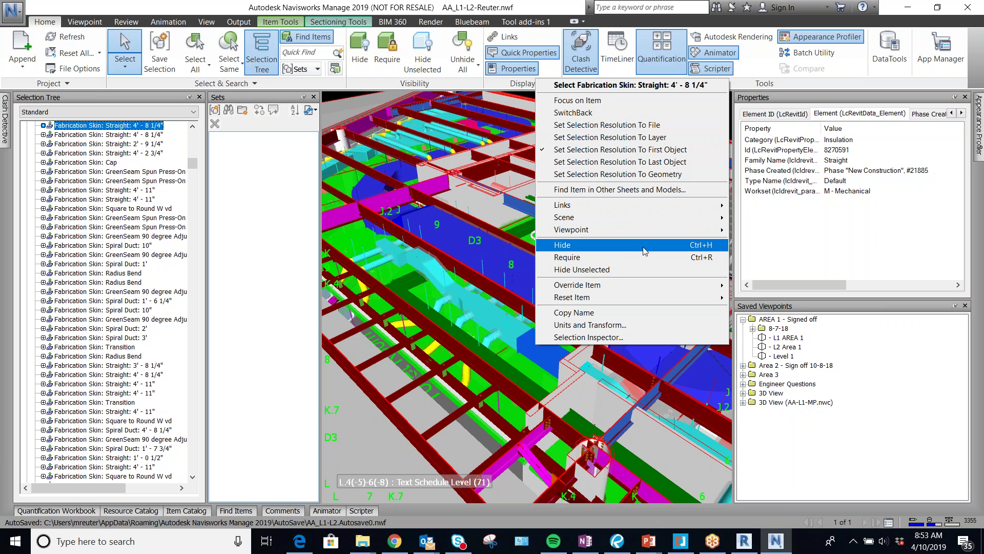
click(195, 64)
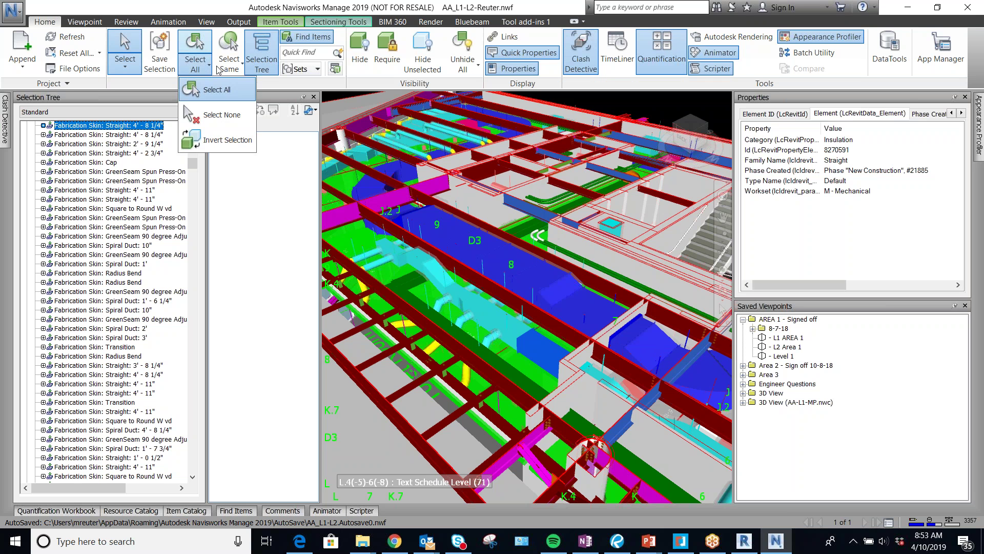
click(229, 66)
click(248, 118)
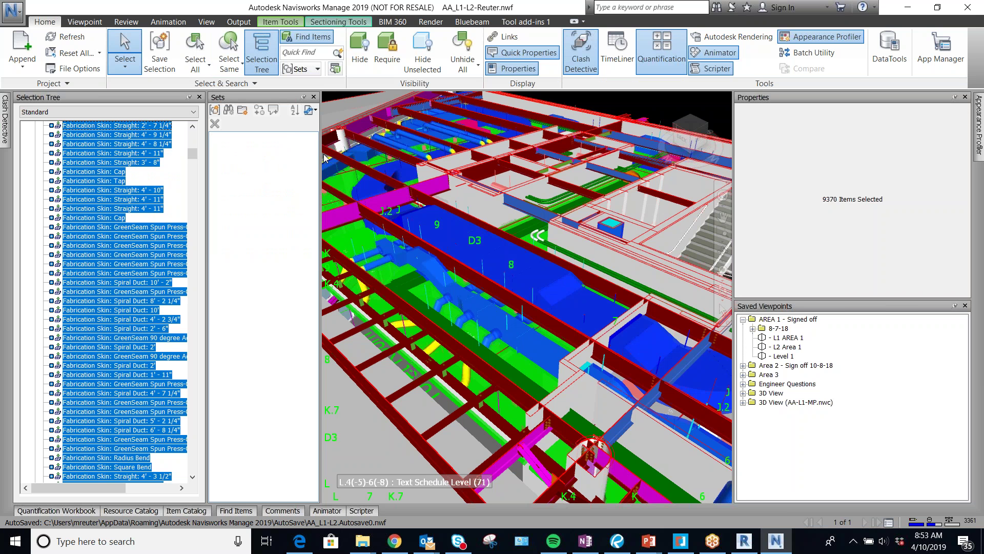
Select the straight duct section beside the cyan ductwork and review its element properties
click(547, 353)
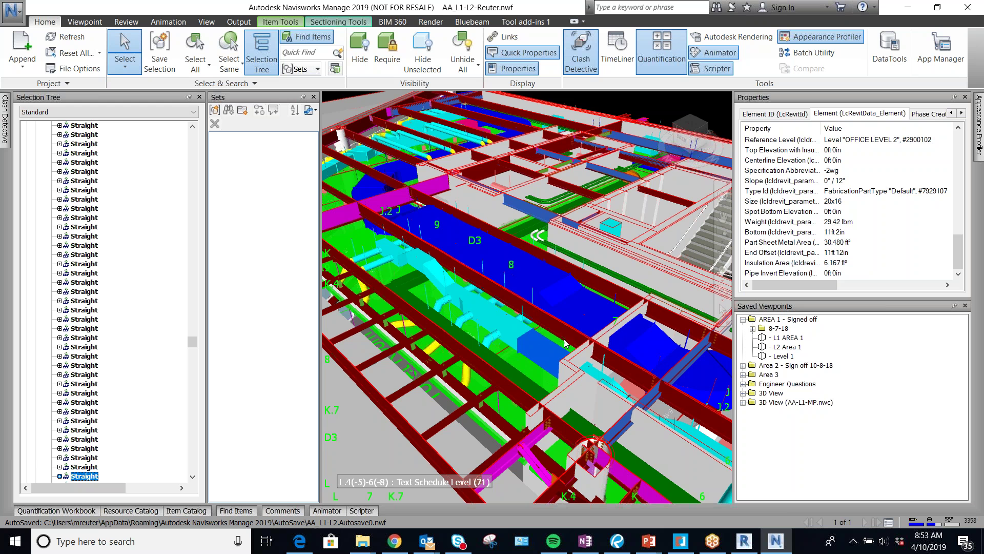
scroll(865, 226, up, 4)
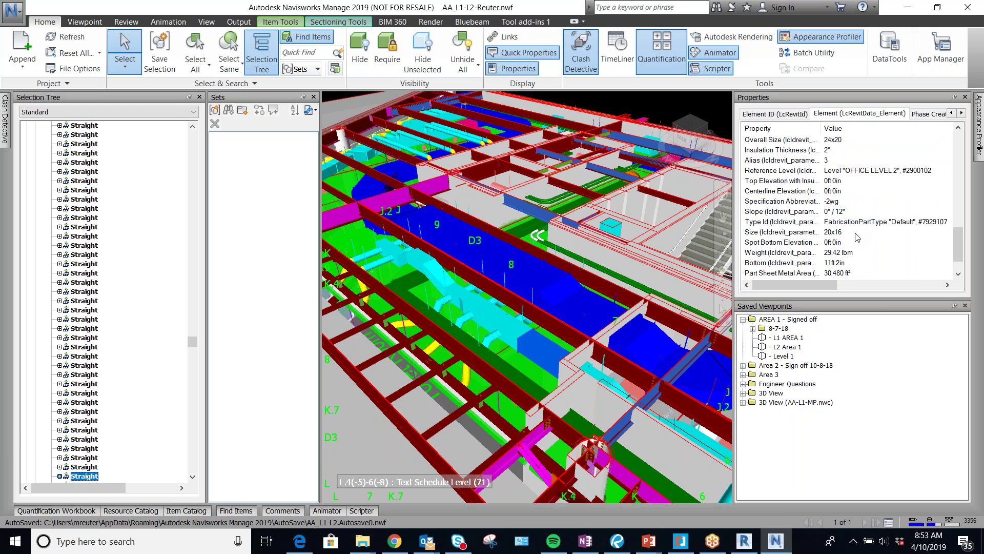
scroll(841, 256, up, 4)
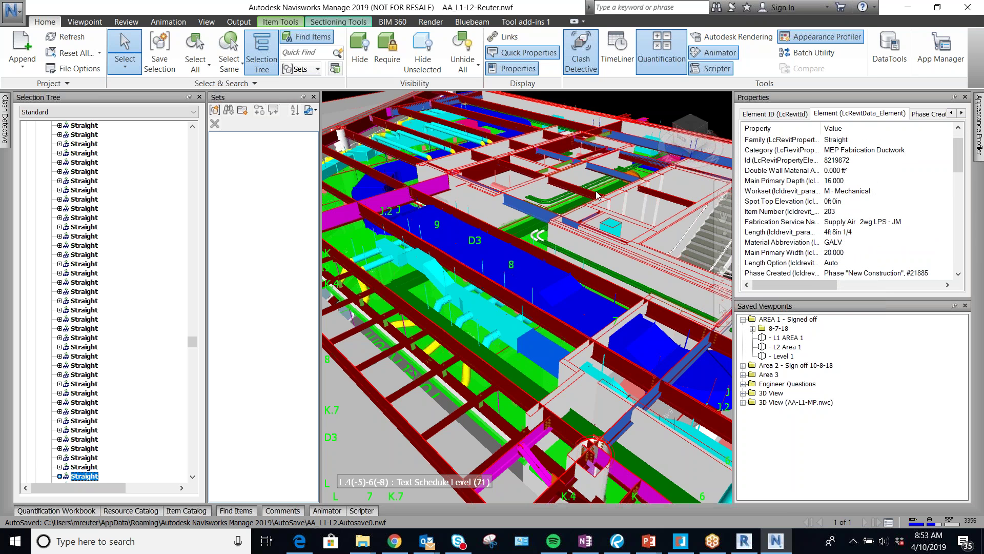
Clear the model selection and open the Quick Properties definitions by way of the Selection Inspector
key(ctrl+a)
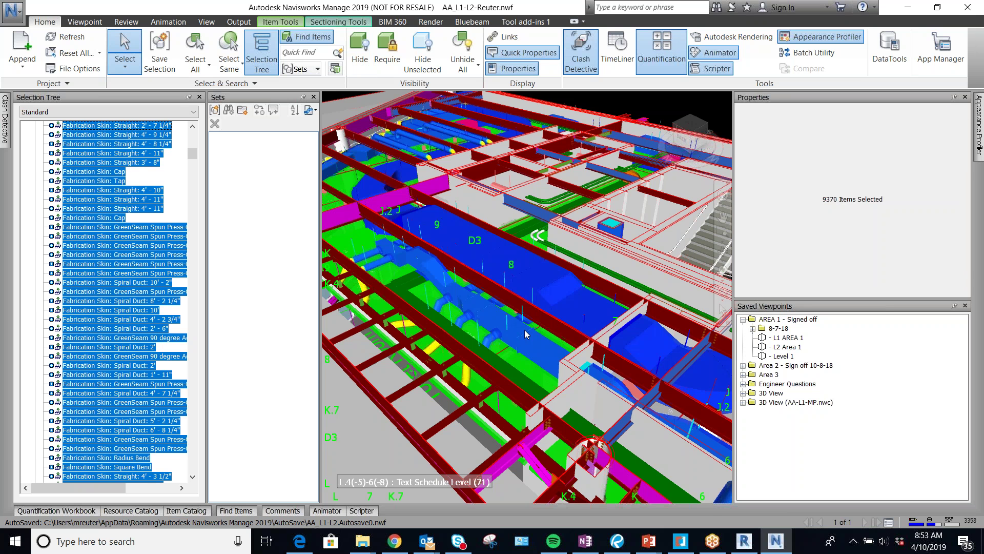
key(Escape)
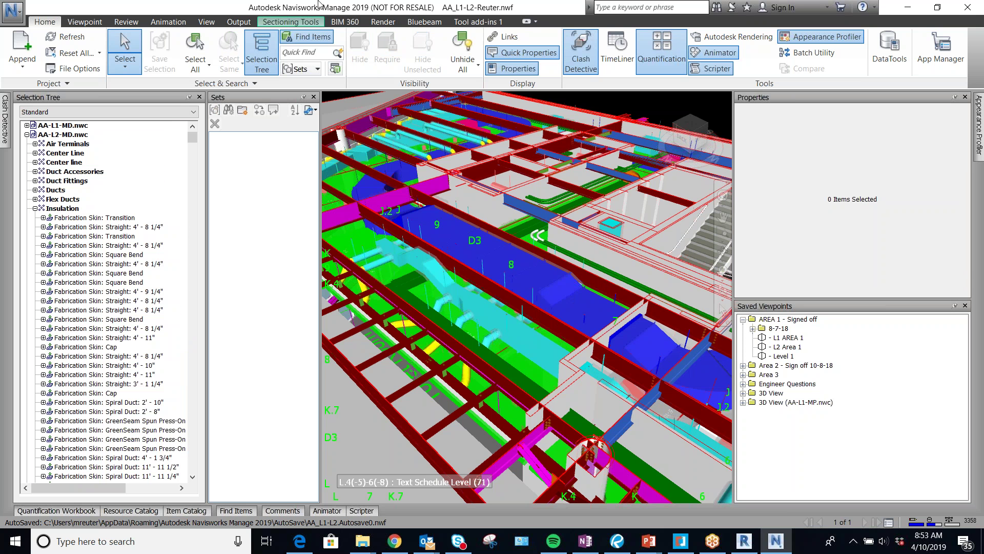
click(335, 70)
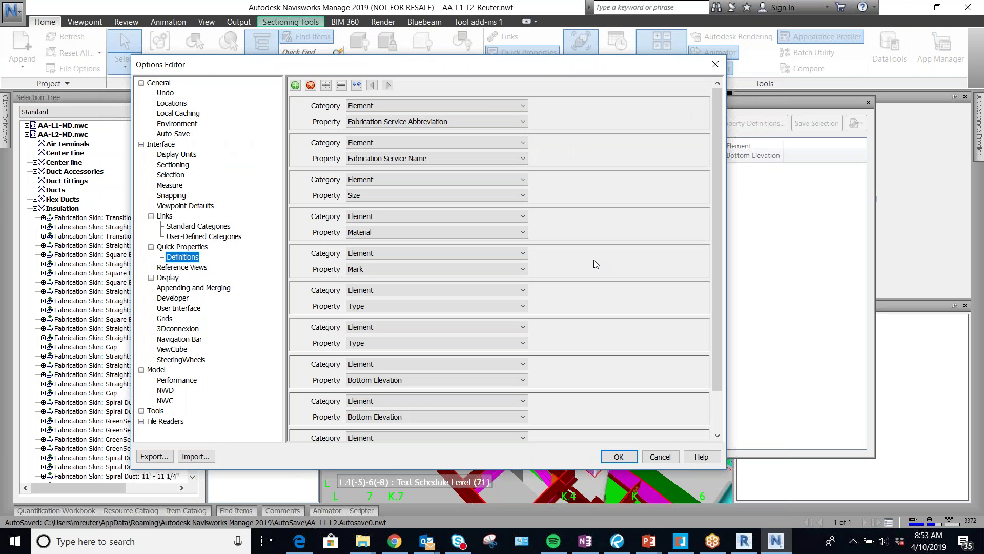
click(607, 186)
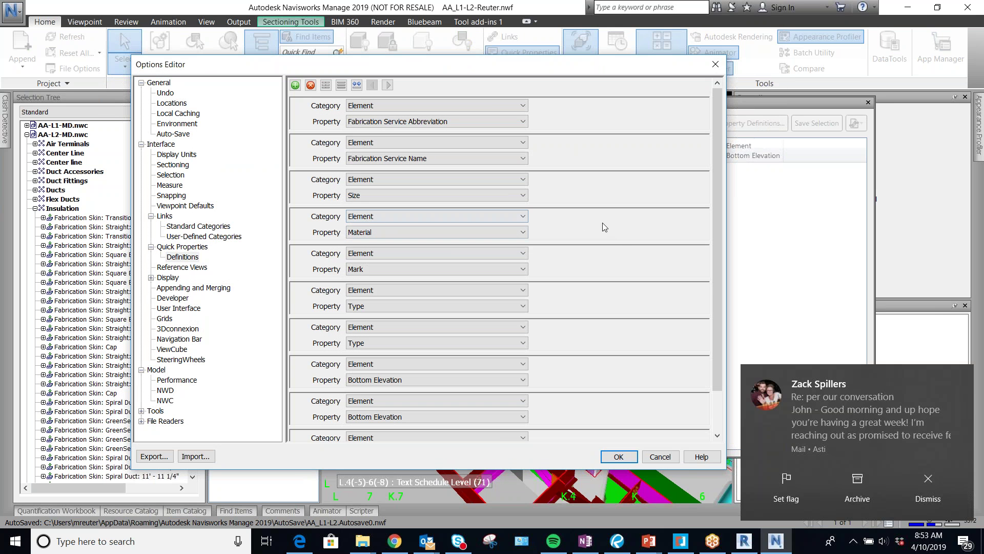
Add a new quick property definition and set its category to Element
click(295, 85)
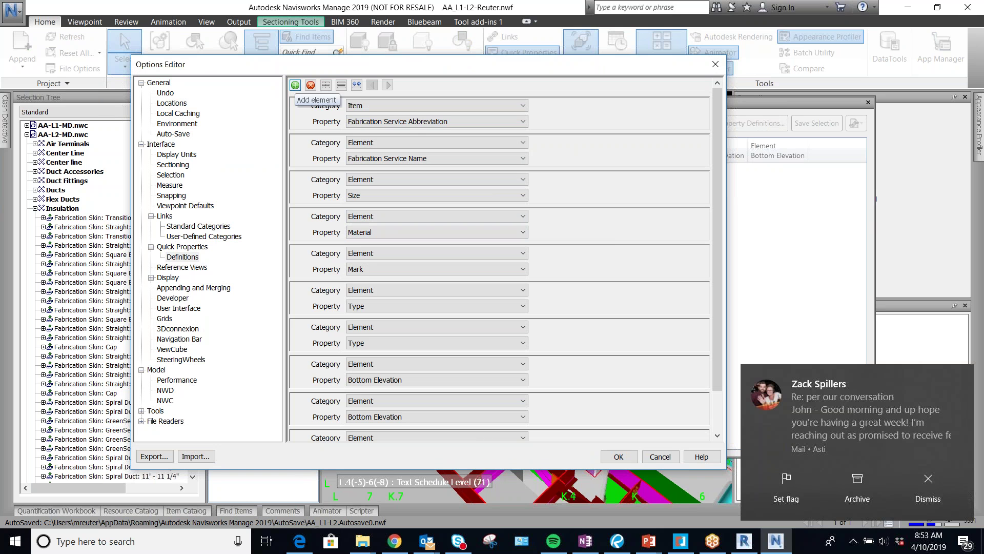
click(295, 85)
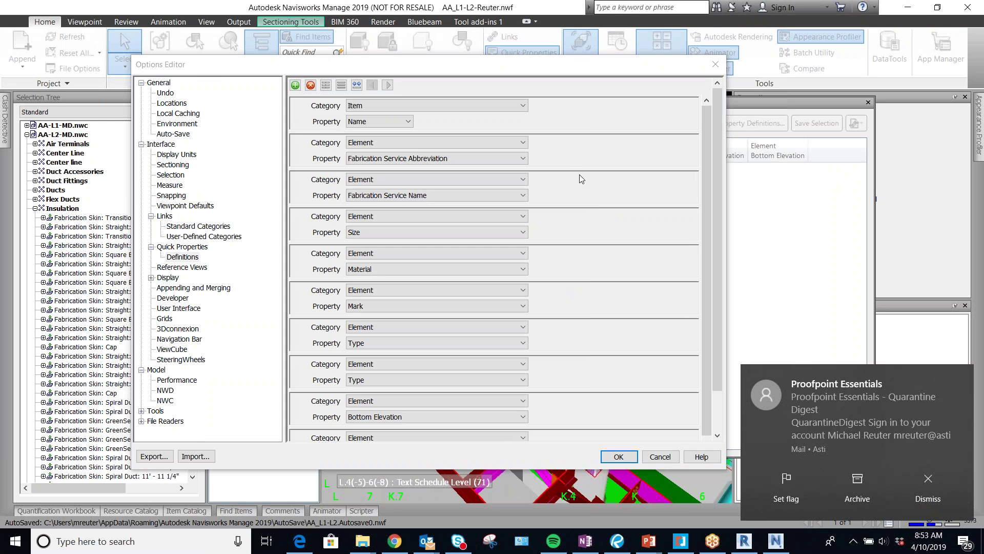
click(391, 105)
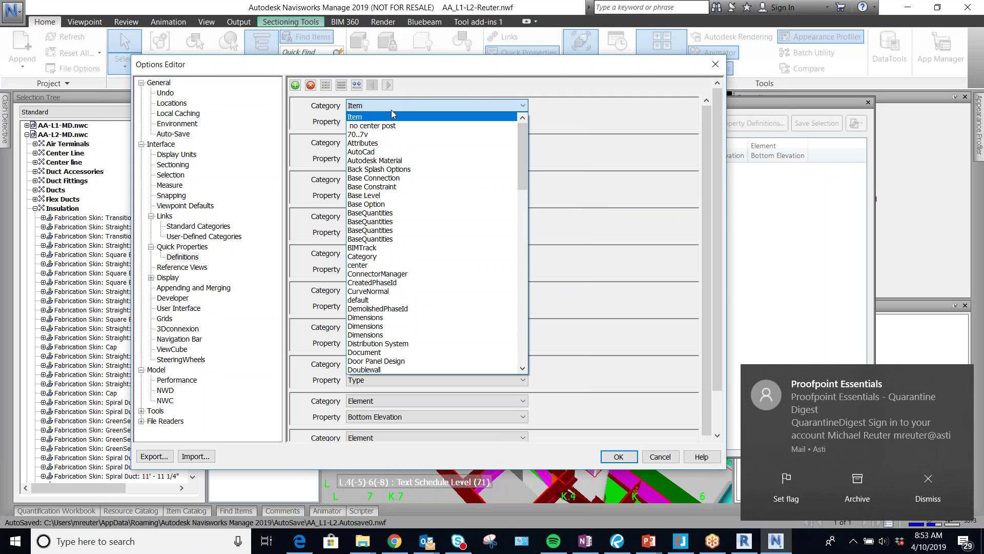
key(e)
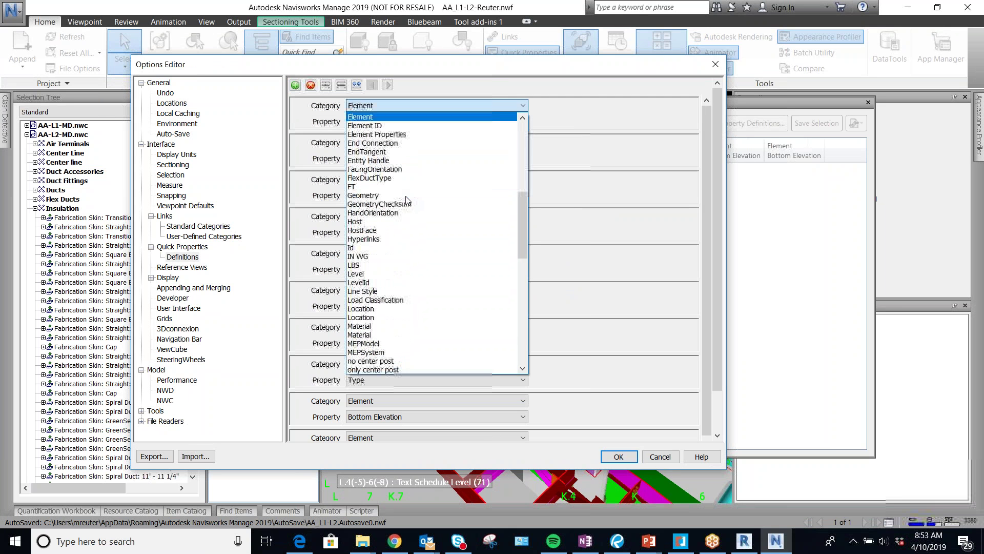
click(585, 124)
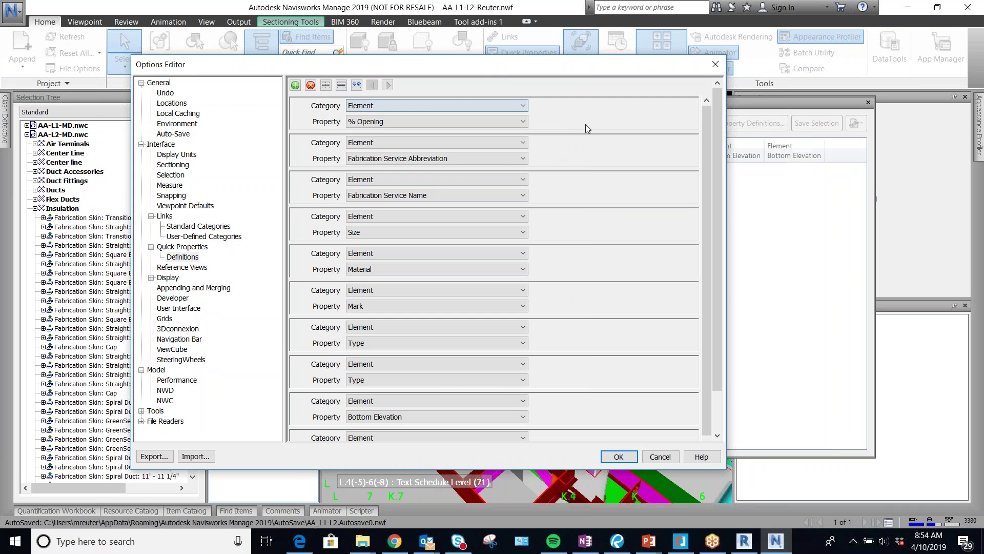
Set the new definition's property to Main Primary Depth
click(460, 121)
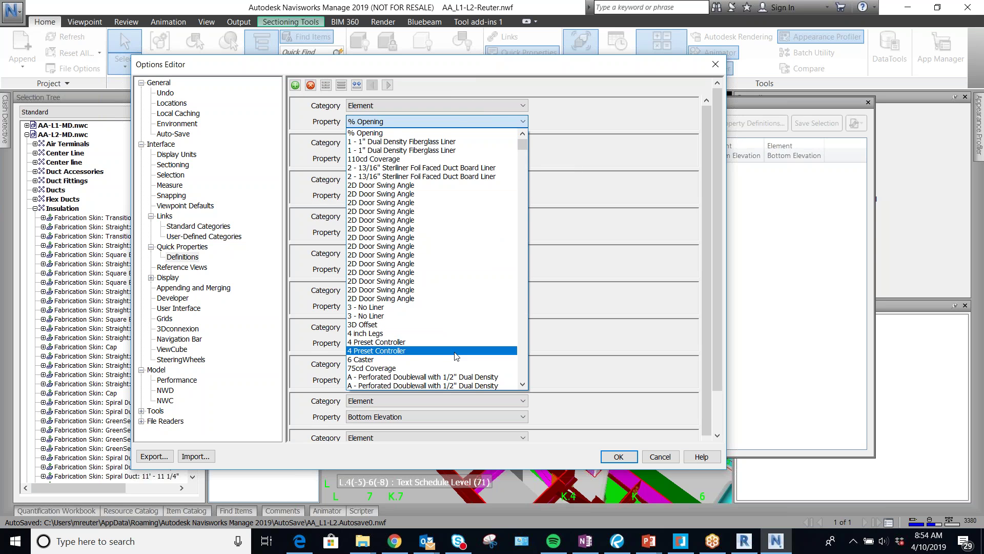
key(m)
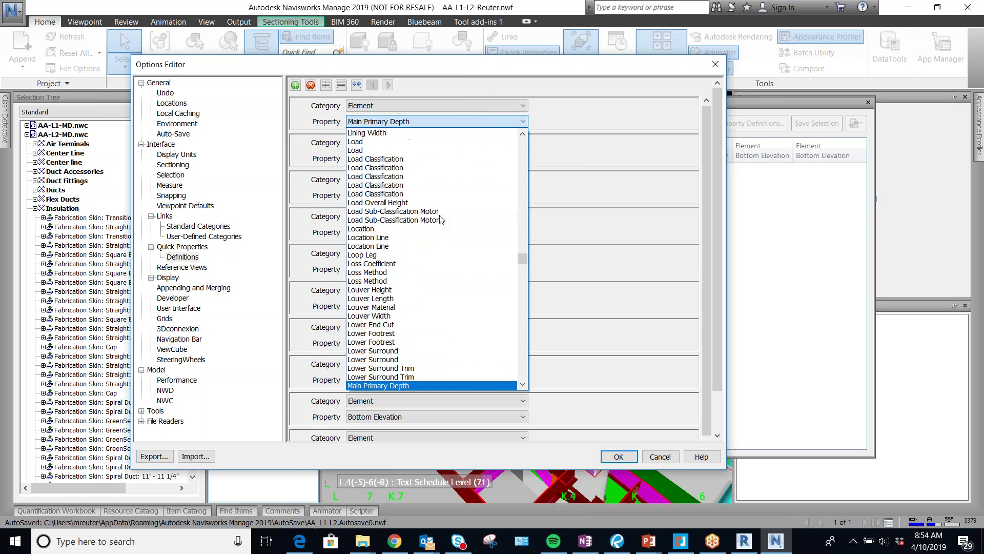
key(Return)
click(389, 266)
click(641, 216)
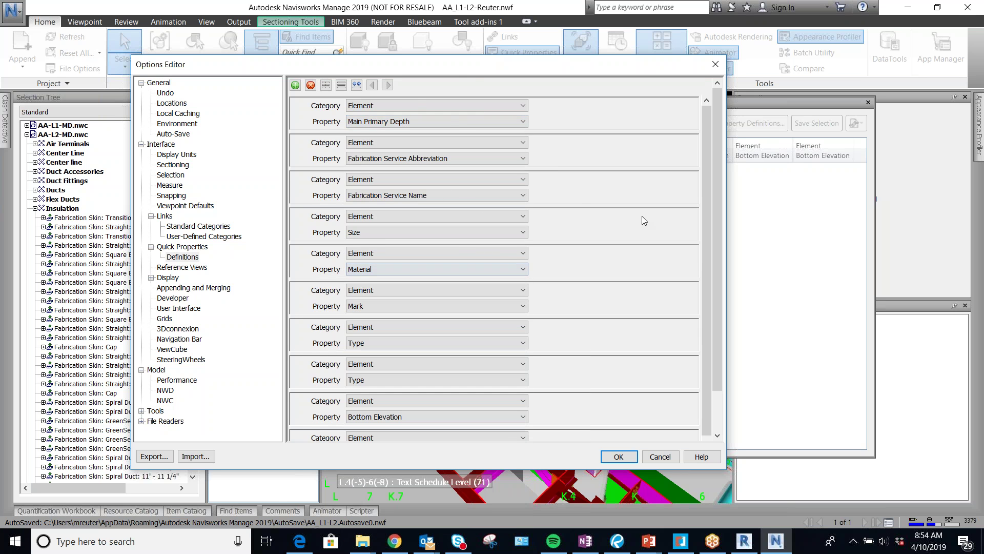
Set the new definition's property to Material Abbreviation and look over the list of definitions
click(418, 121)
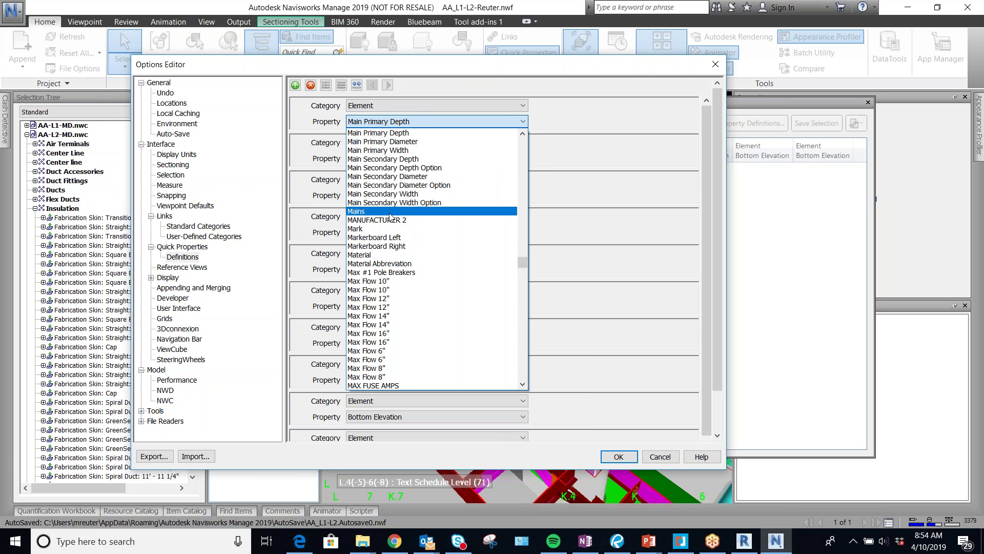
click(379, 264)
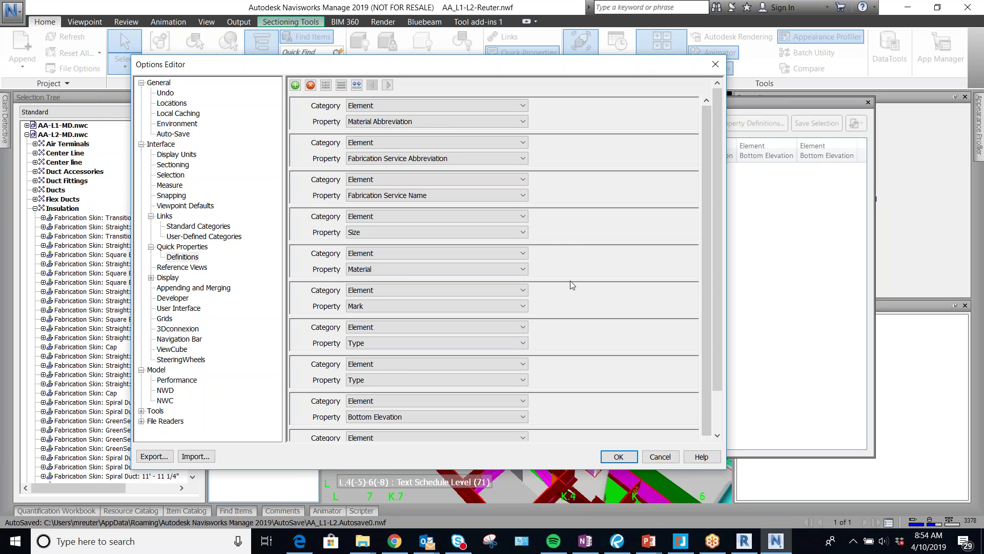
scroll(645, 302, down, 1)
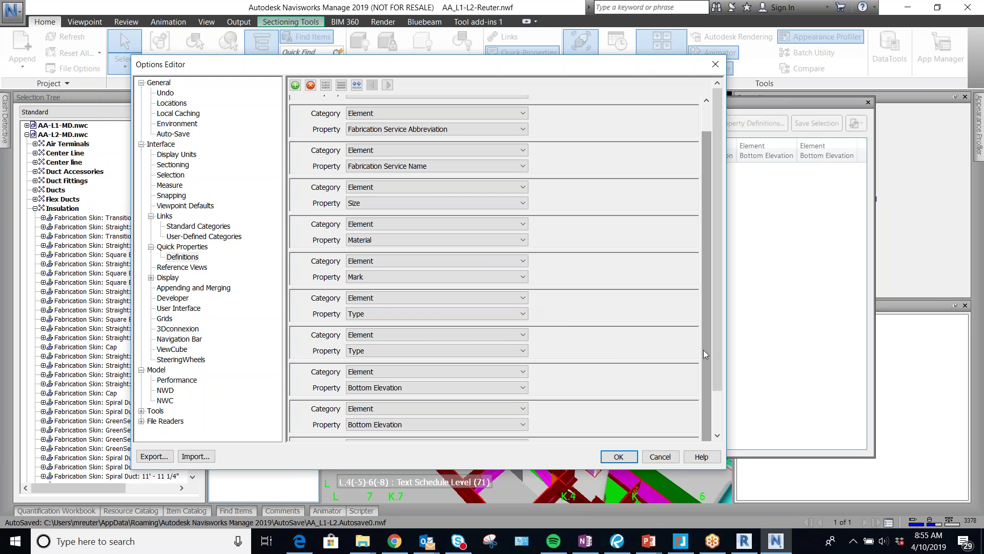
scroll(709, 363, up, 1)
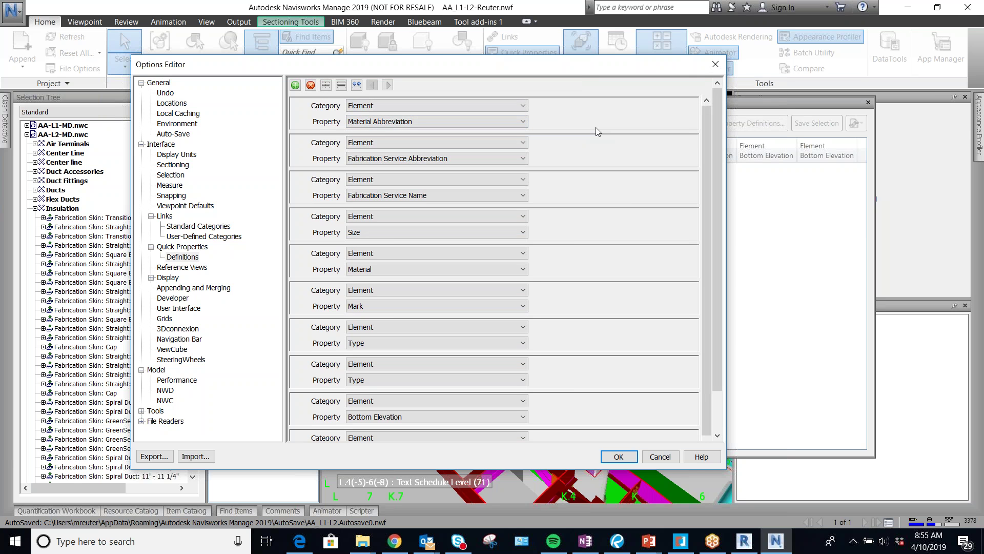
Add another quick property definition with category Item and property Name, accept the options and close the Selection Inspector
click(295, 85)
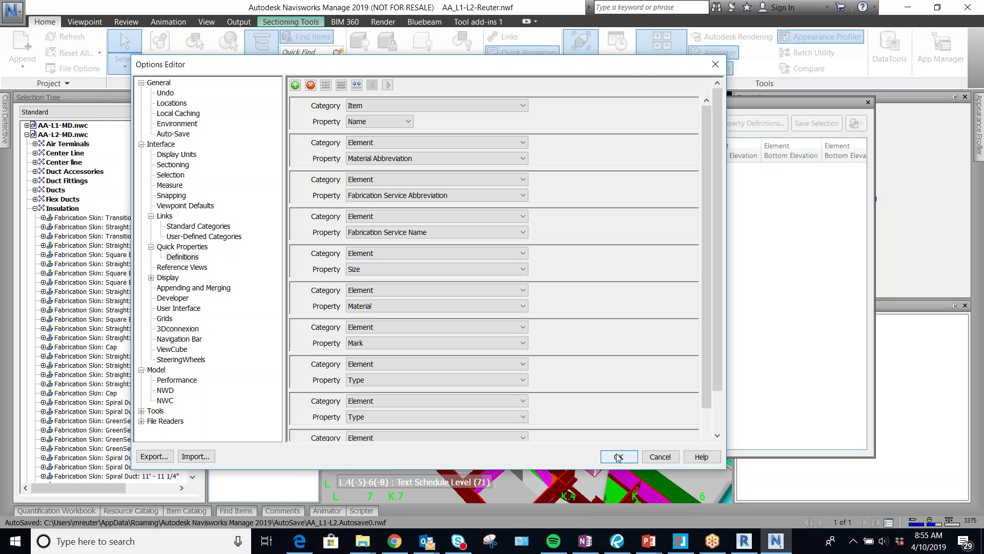
scroll(619, 386, down, 2)
scroll(619, 385, up, 2)
click(629, 458)
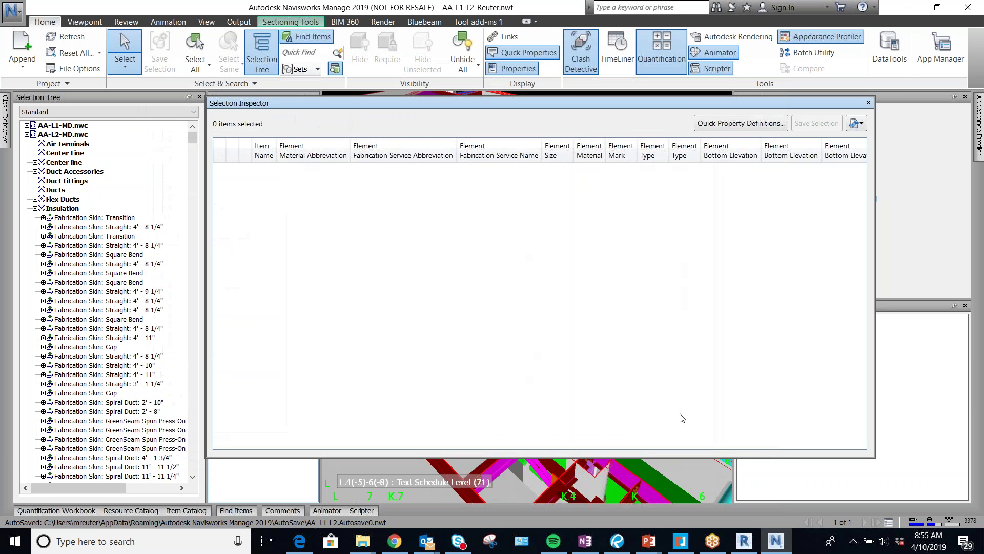
click(868, 103)
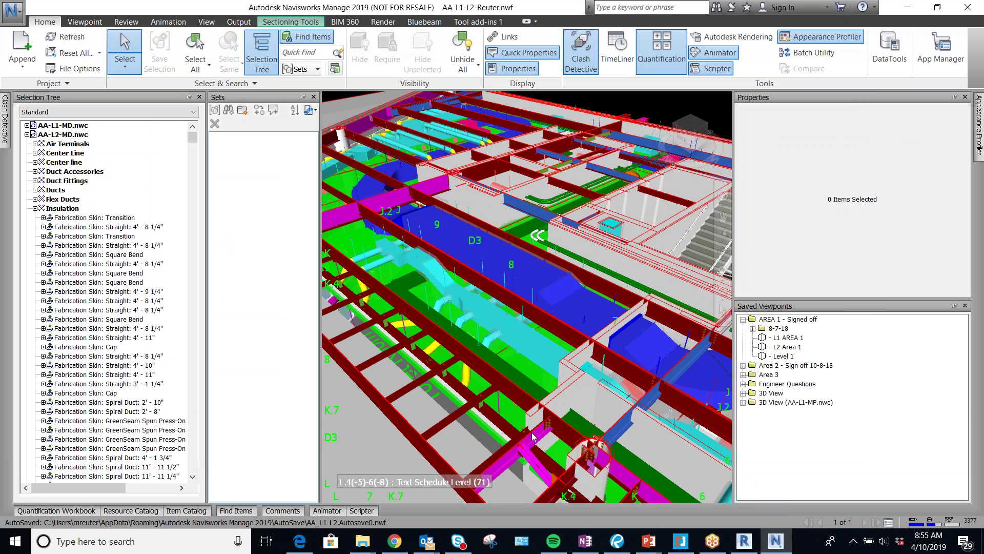
Examine the quick properties of the beams and conduit and the element properties of the large blue duct's insulation, leaving nothing selected
mouse_move(532, 444)
mouse_move(623, 369)
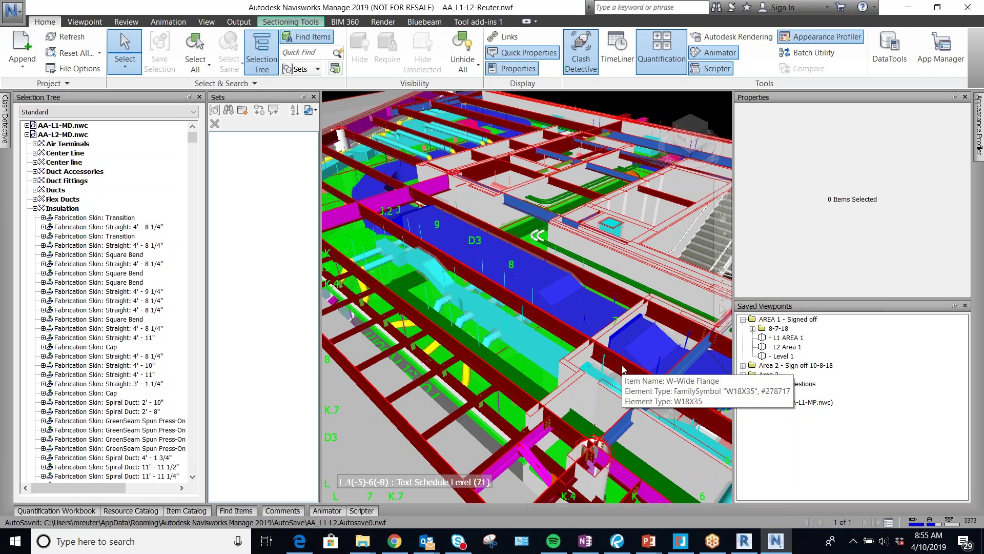
mouse_move(538, 357)
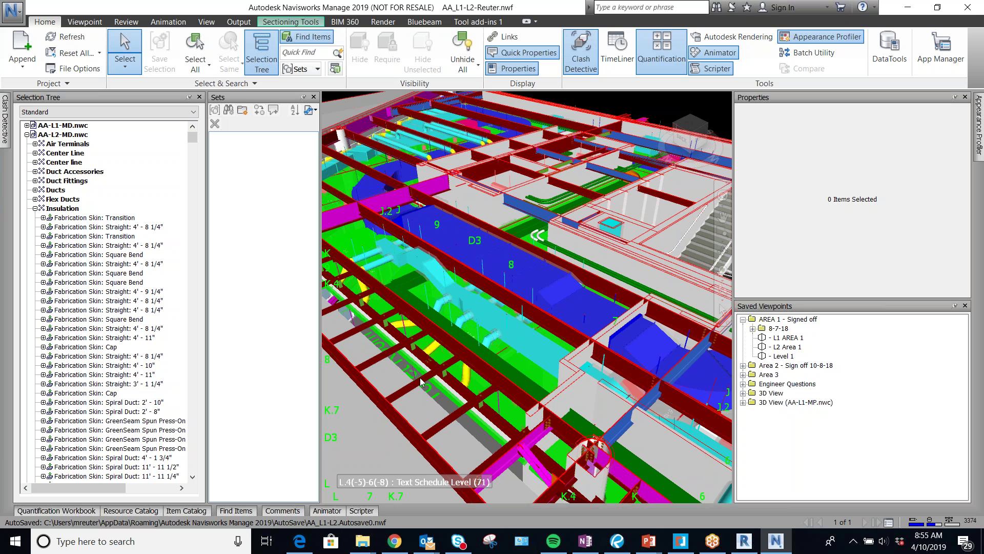
mouse_move(421, 381)
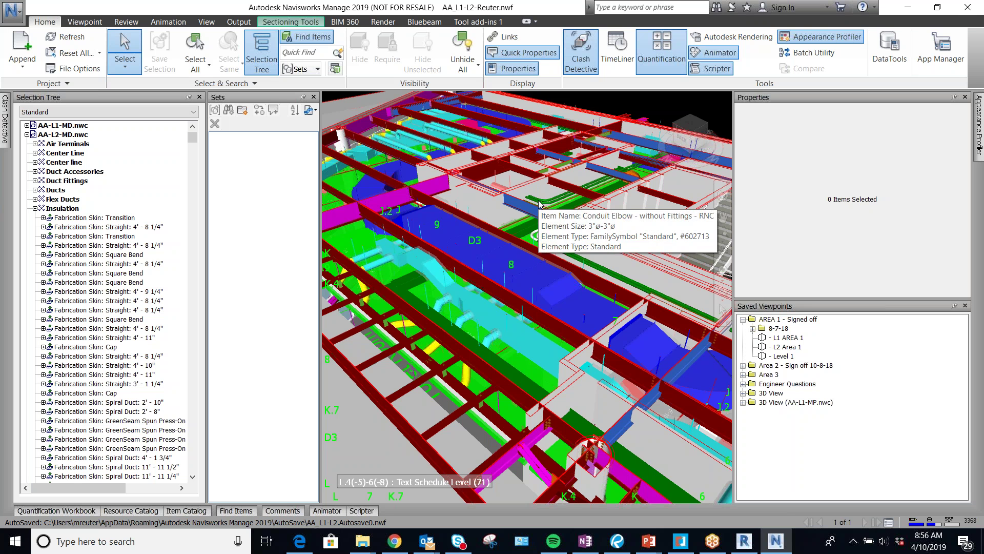
mouse_move(579, 206)
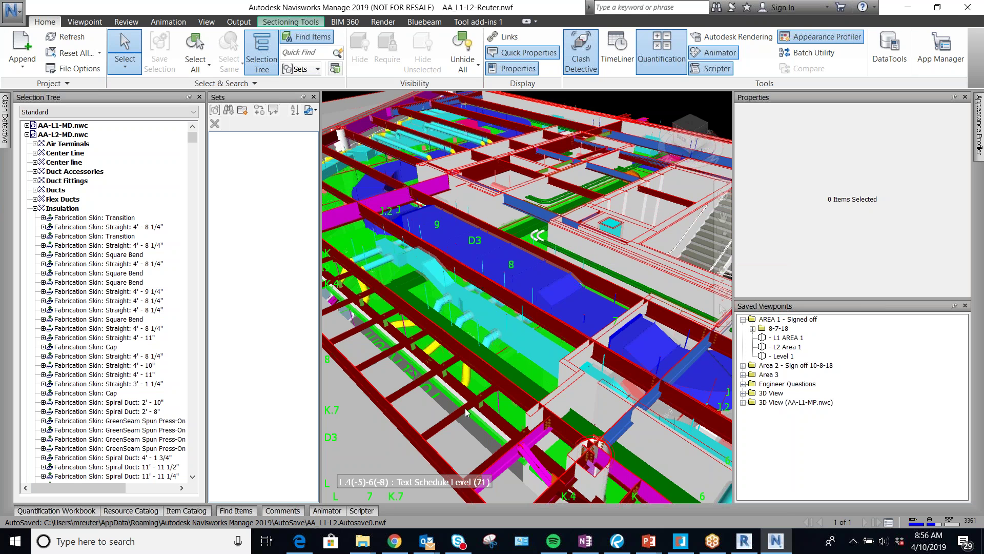
mouse_move(521, 262)
key(ctrl)
mouse_move(616, 138)
click(549, 282)
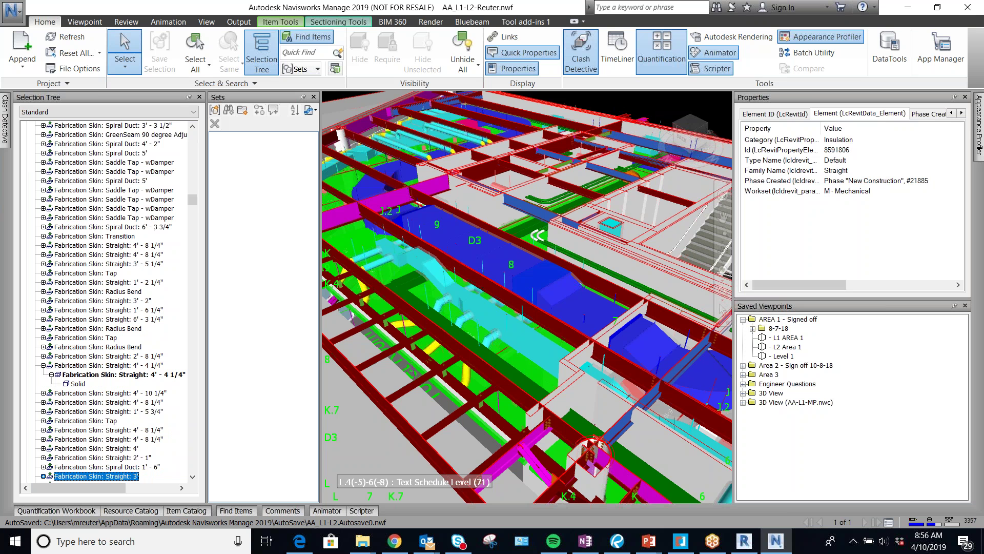
key(Escape)
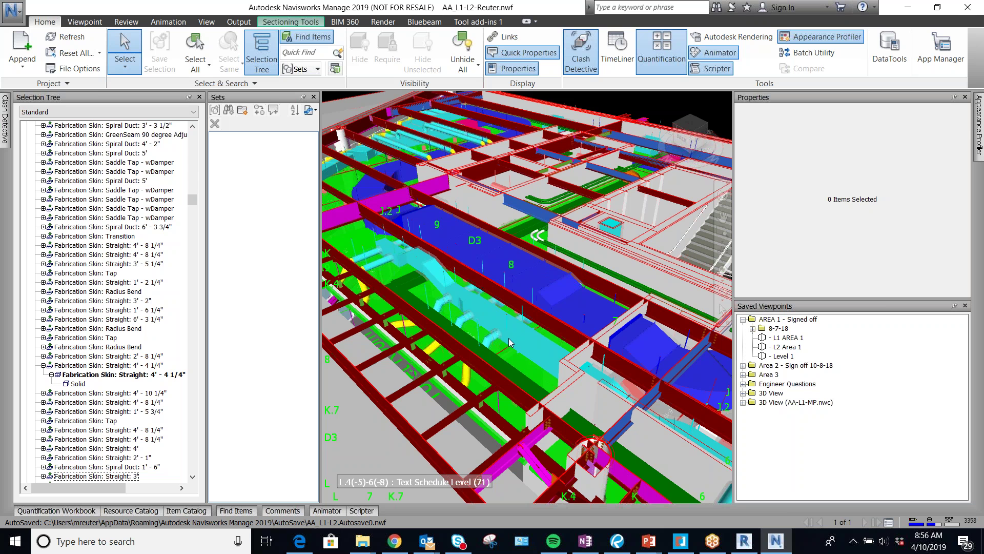
Examine the quick properties of the W18X40 steel beam and of items across the wider floor
mouse_move(509, 337)
mouse_move(591, 485)
mouse_move(532, 444)
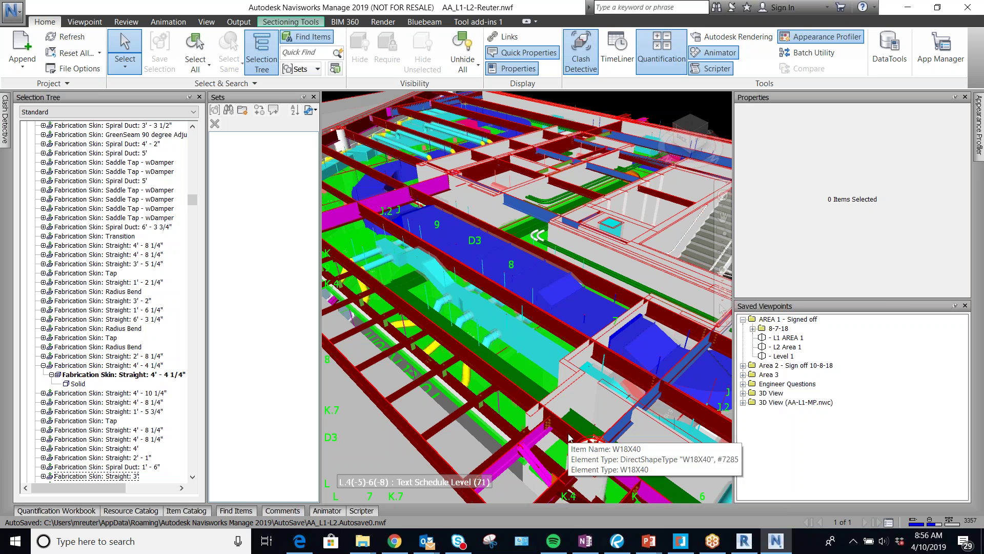
mouse_move(468, 377)
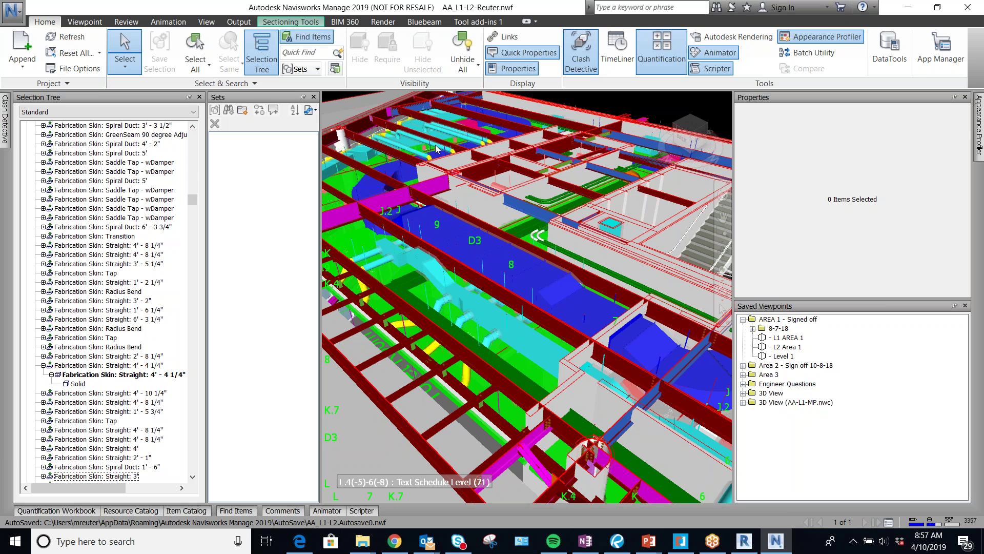
mouse_move(438, 149)
scroll(448, 265, down, 1)
scroll(448, 265, down, 5)
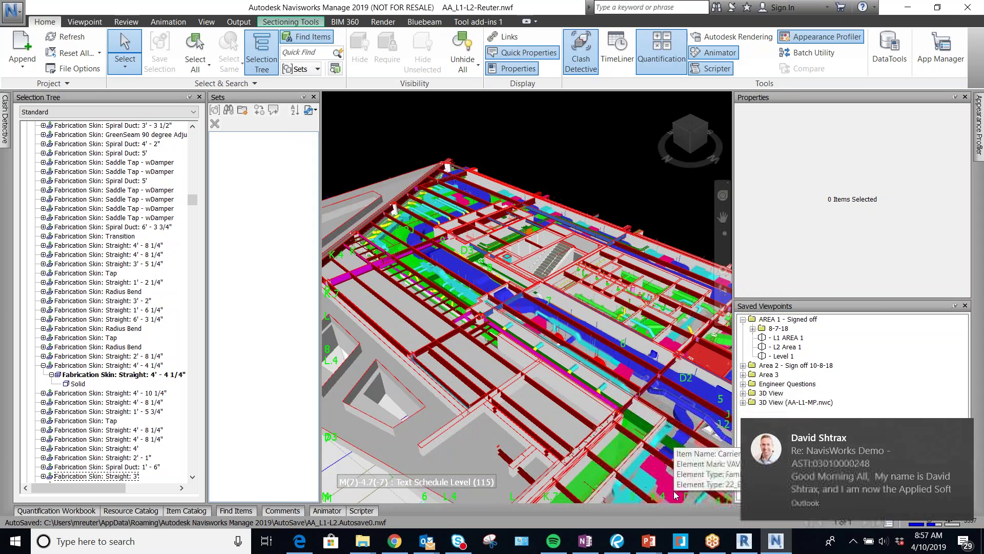
Dismiss the mail notification and orient the model to a north-up top view
scroll(644, 475, down, 2)
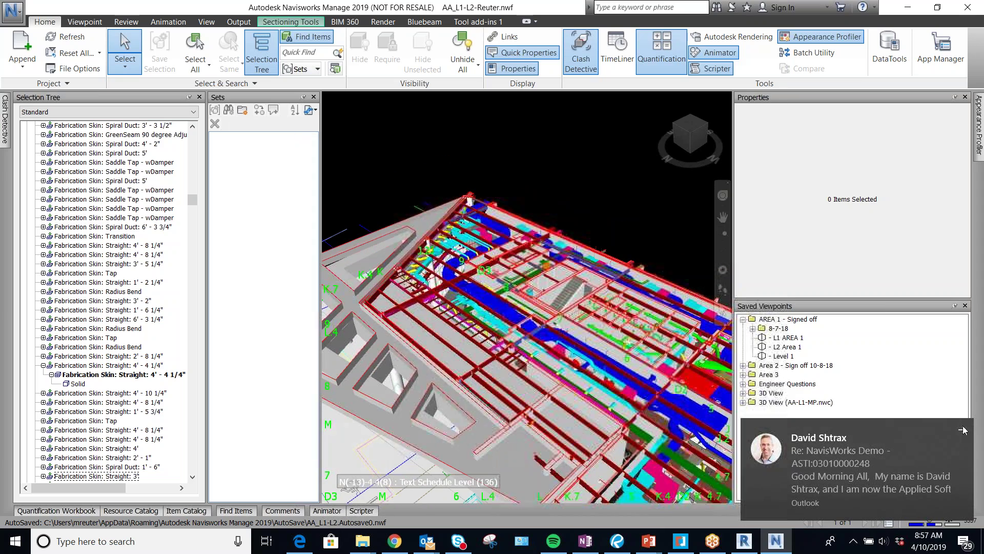
click(962, 432)
scroll(663, 482, up, 1)
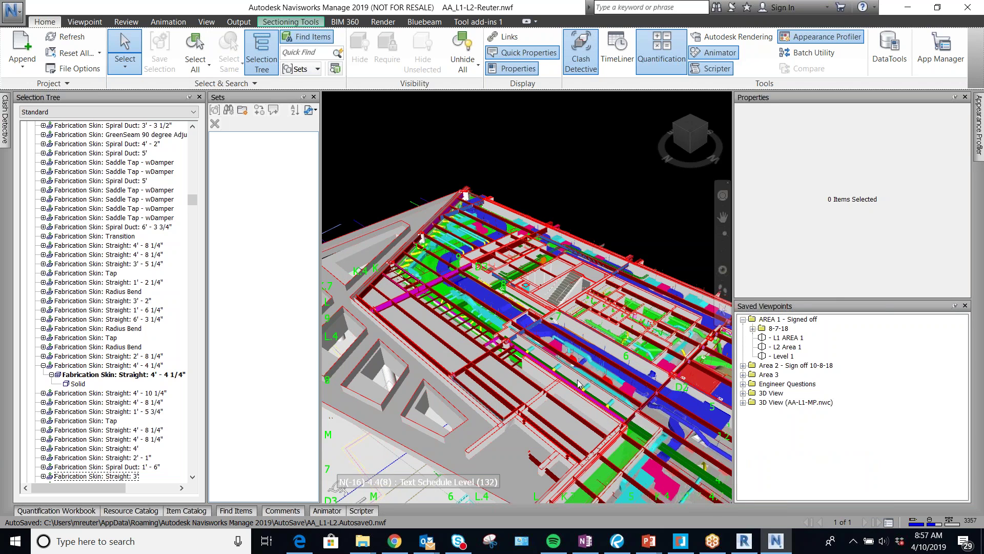
scroll(666, 482, down, 2)
scroll(666, 482, up, 4)
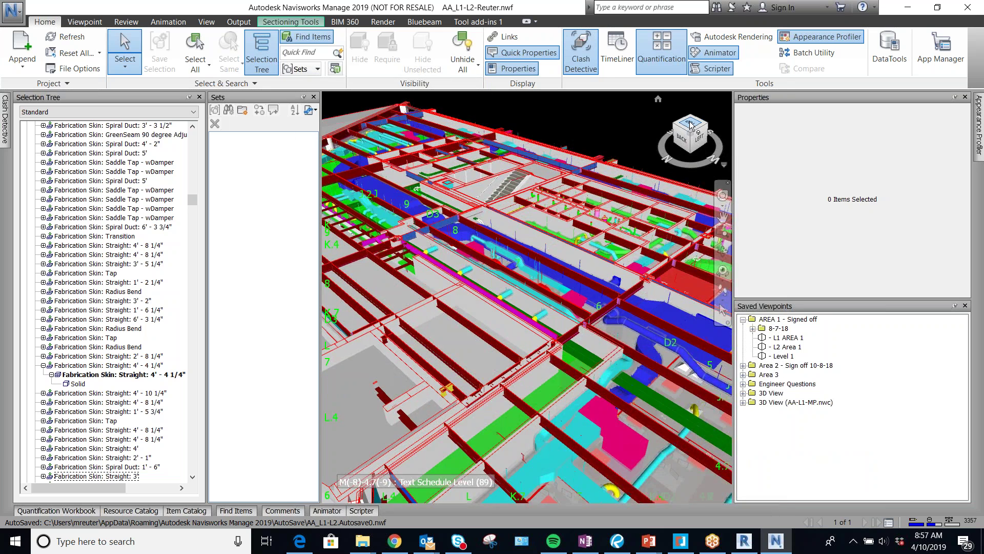
click(695, 121)
click(724, 108)
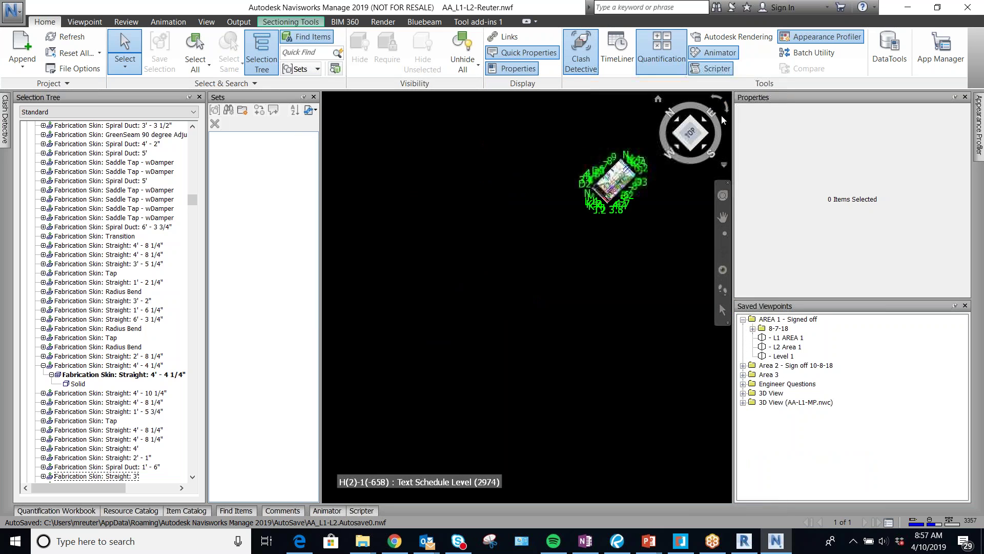
Examine the quick properties of the magenta terminal unit near gridline 5 along the building's lower edge in plan
scroll(679, 308, up, 2)
scroll(677, 308, up, 5)
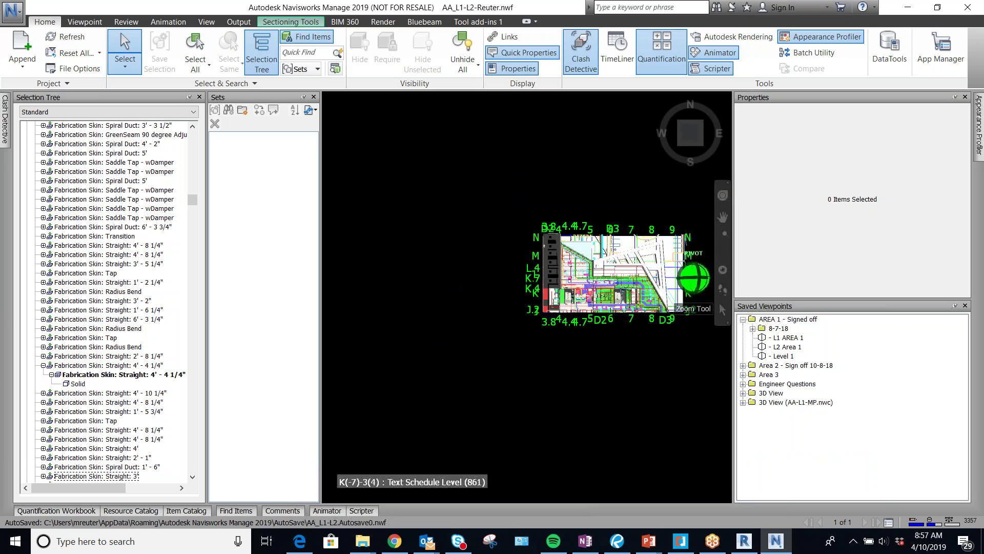
scroll(562, 358, up, 5)
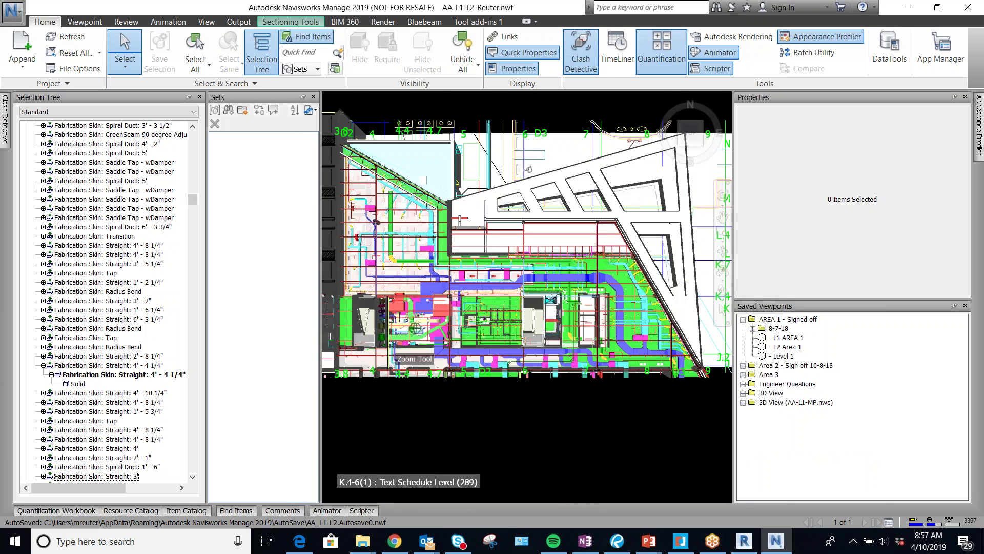
scroll(563, 358, up, 5)
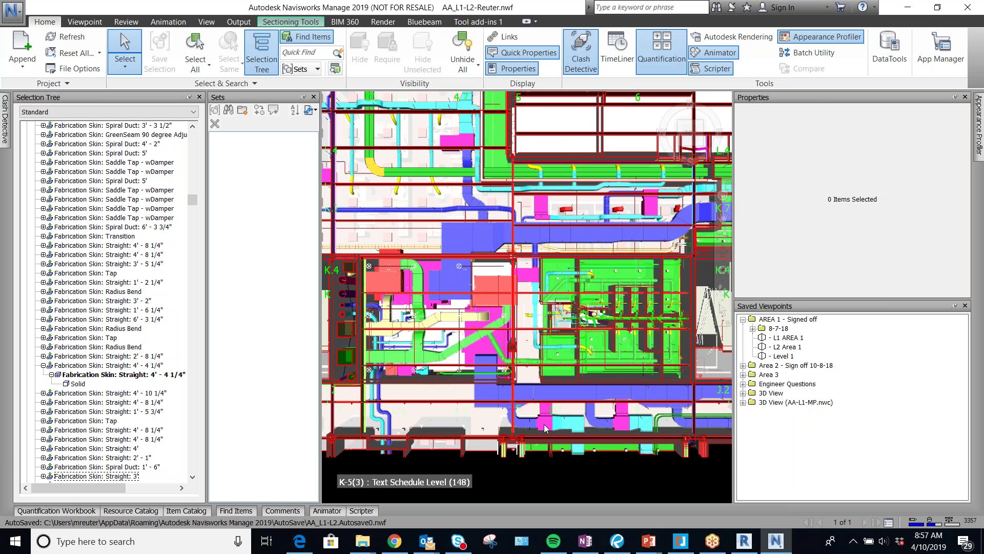
mouse_move(544, 426)
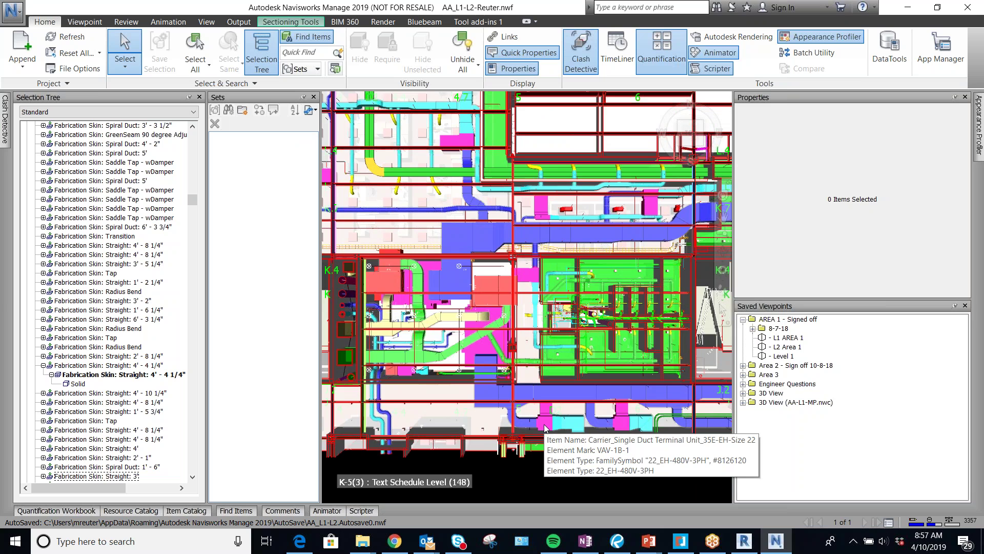
scroll(544, 429, up, 6)
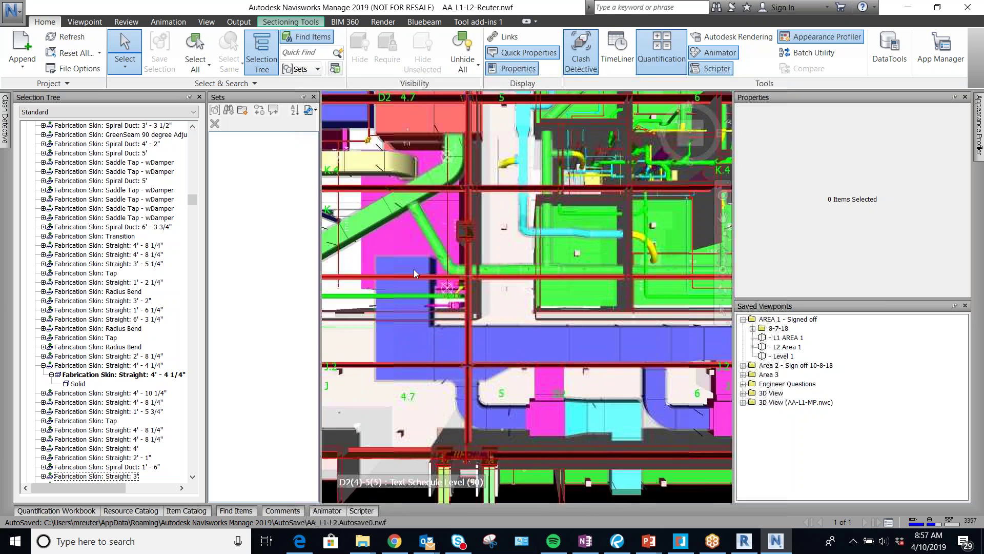
Save a viewpoint of the close-up plan area around the magenta terminal unit near gridline 5
scroll(507, 371, up, 3)
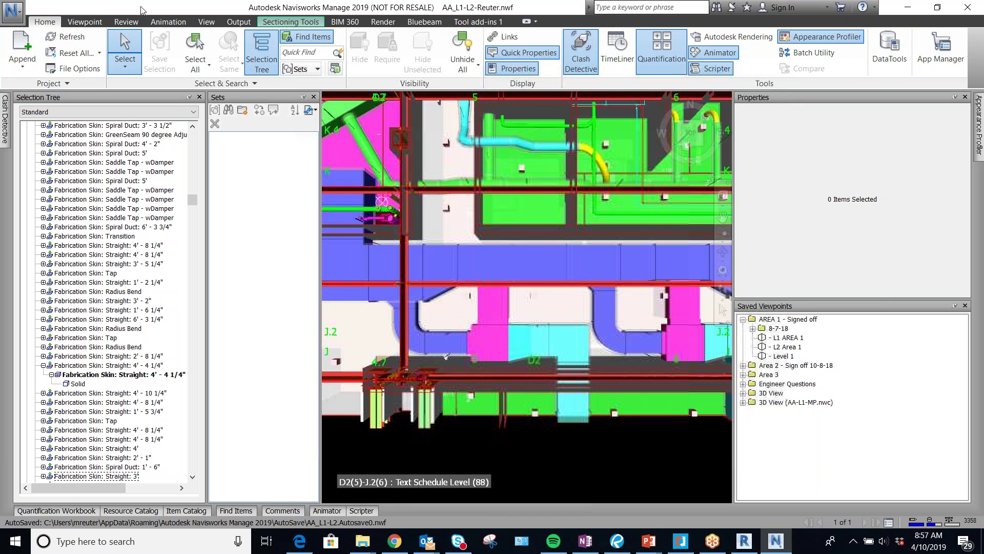
click(85, 22)
click(25, 51)
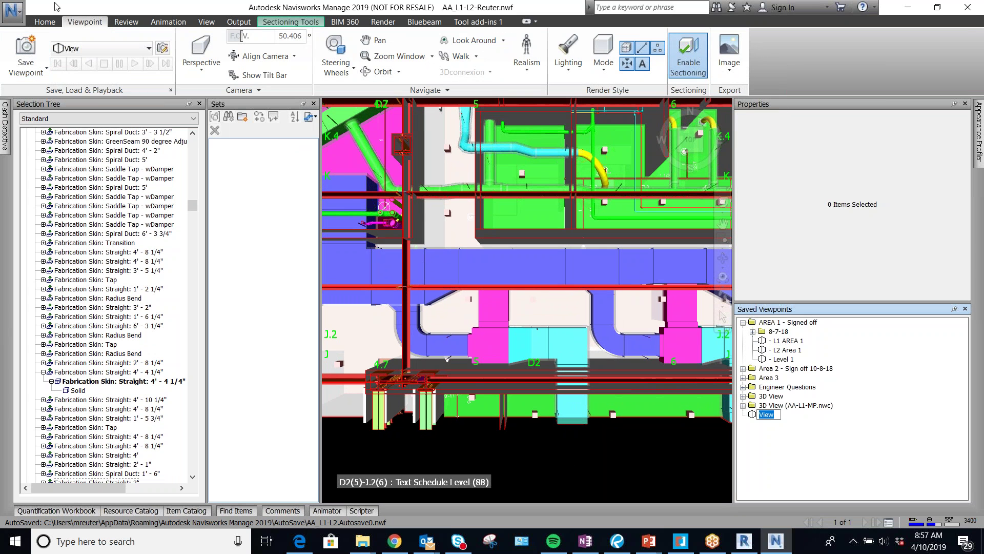
Draw a blue ellipse redline around the magenta terminal unit near gridline 5
click(126, 25)
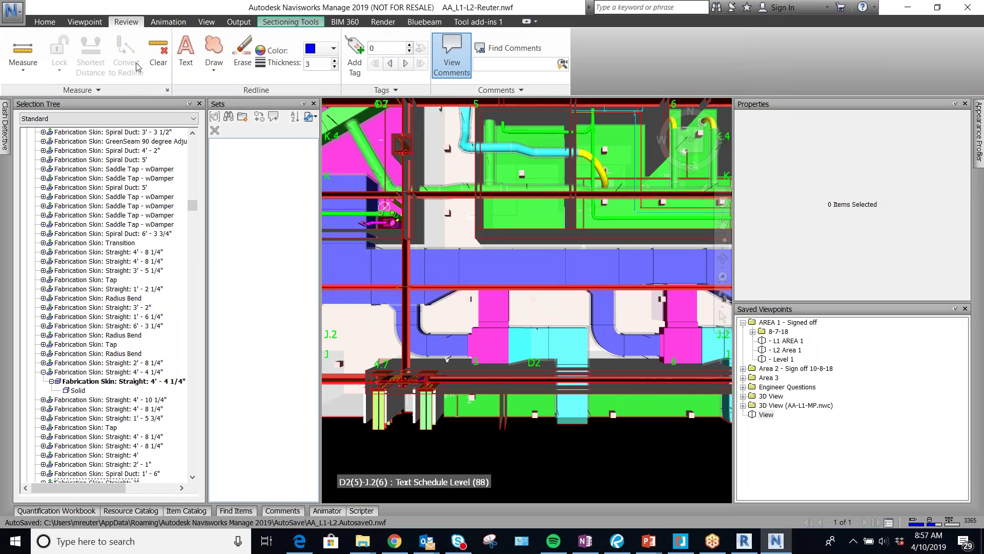
click(211, 65)
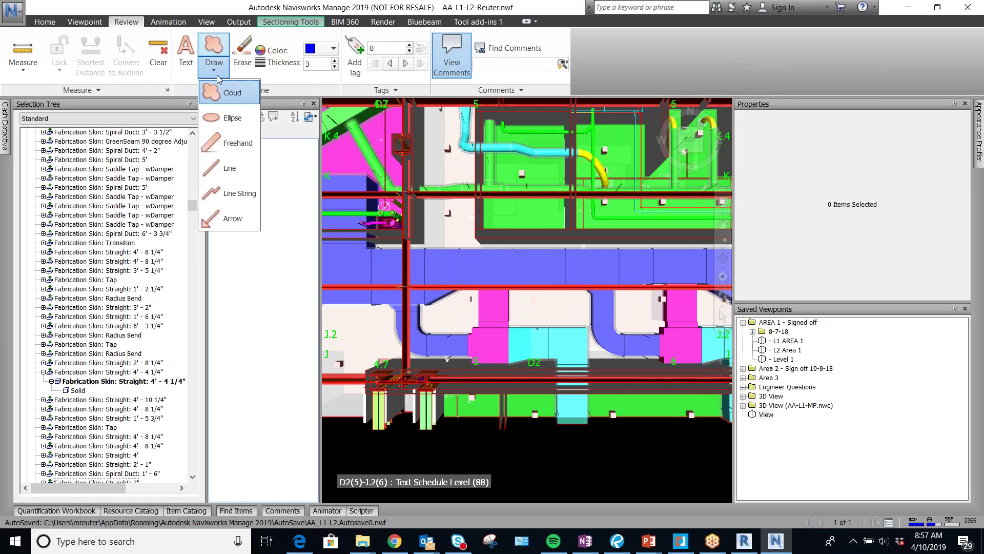
click(233, 118)
drag(439, 297, 546, 393)
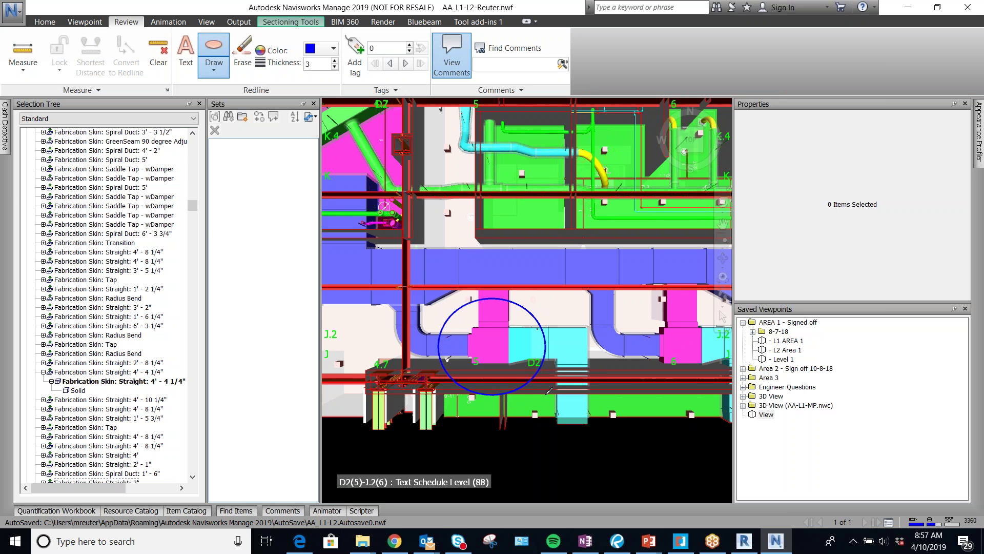
Draw an arrow redline from the black area below the building to the circled terminal unit
click(214, 69)
click(238, 216)
drag(506, 355, 570, 450)
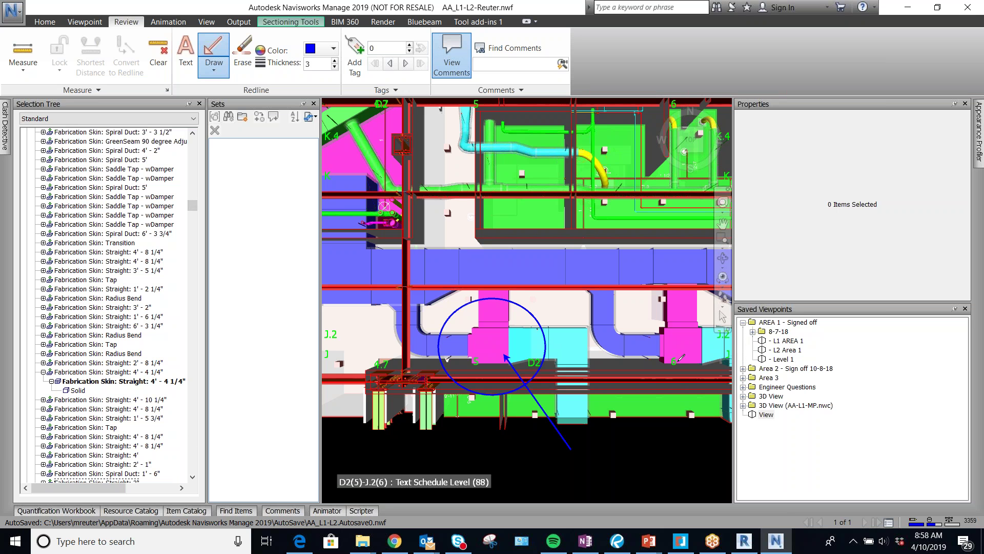
key(Escape)
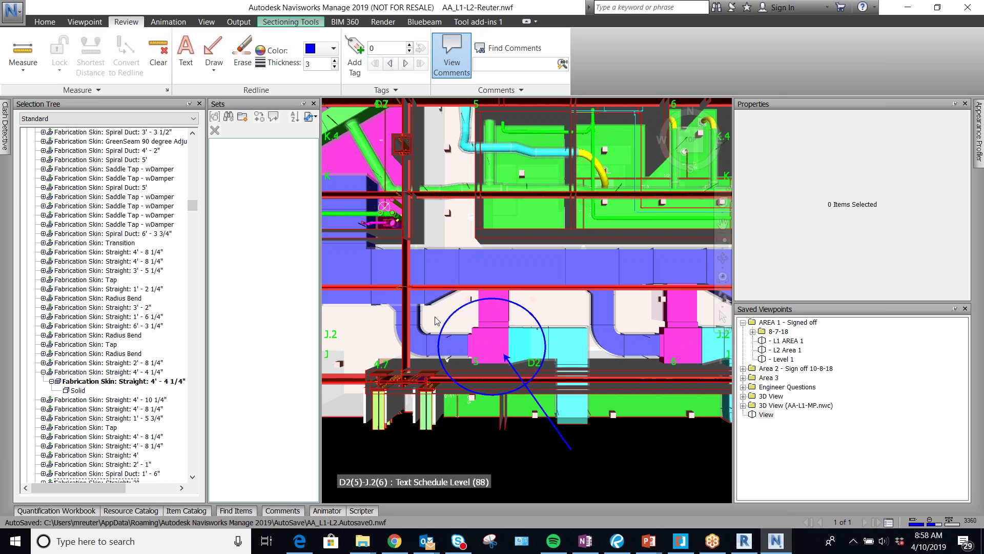
Select the circled terminal unit and examine its element properties and place in the selection tree
click(490, 342)
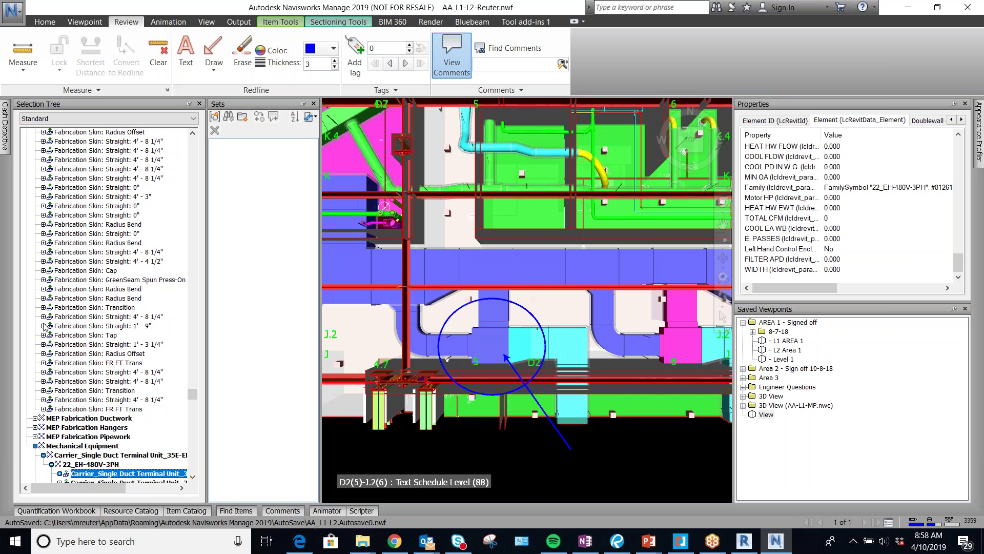
scroll(180, 409, up, 6)
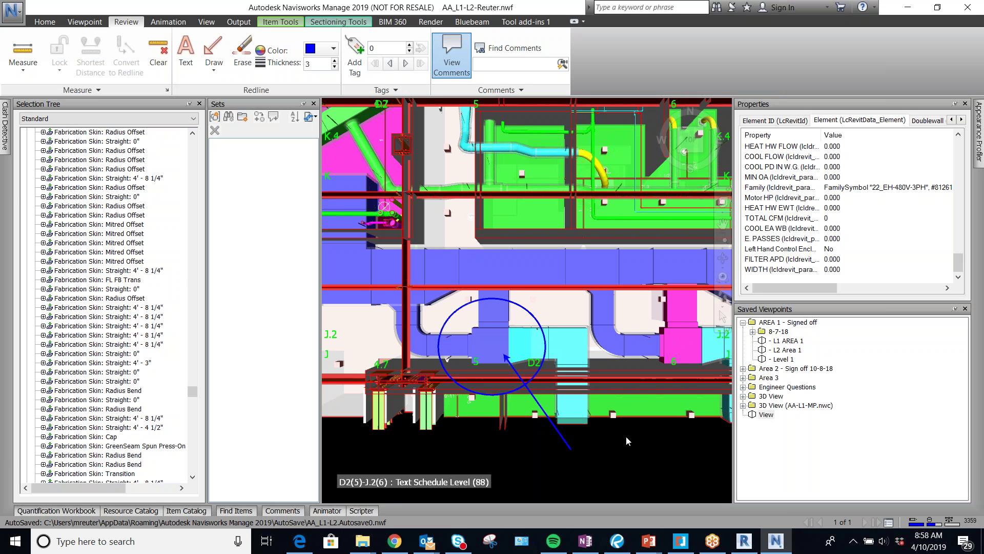
key(Escape)
click(500, 345)
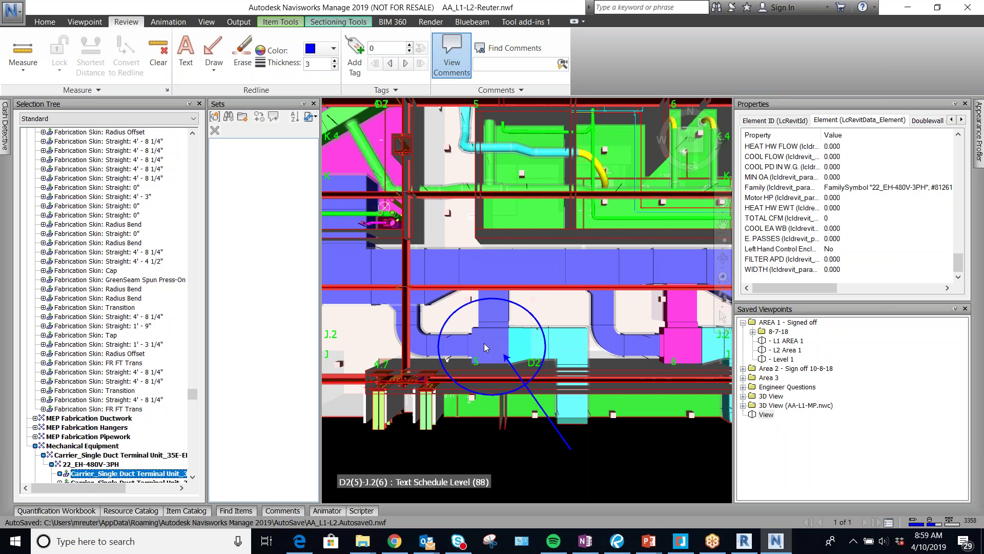
Rename the newly saved viewpoint as VAV-1B-1, matching the terminal unit's element mark
mouse_move(494, 352)
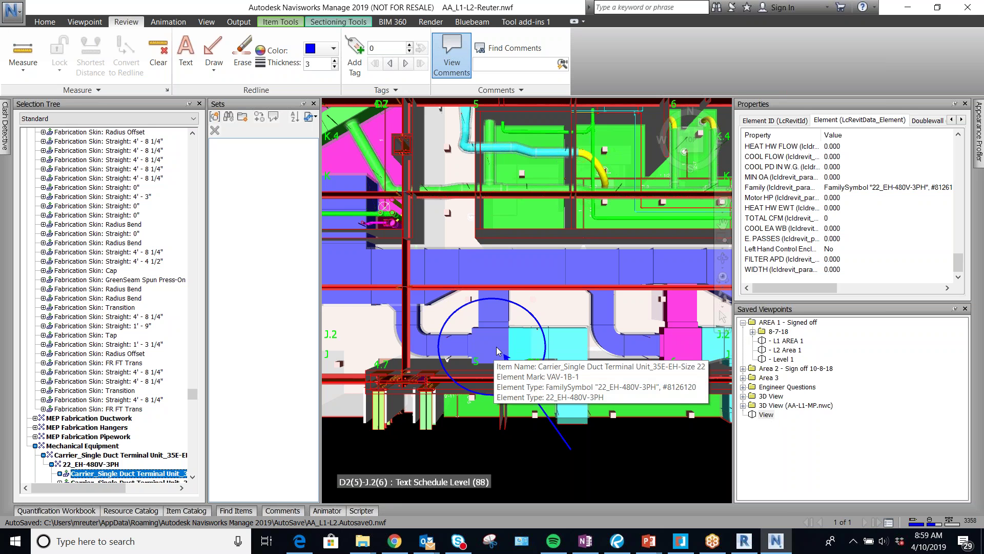
click(772, 415)
click(768, 415)
text(VAV)
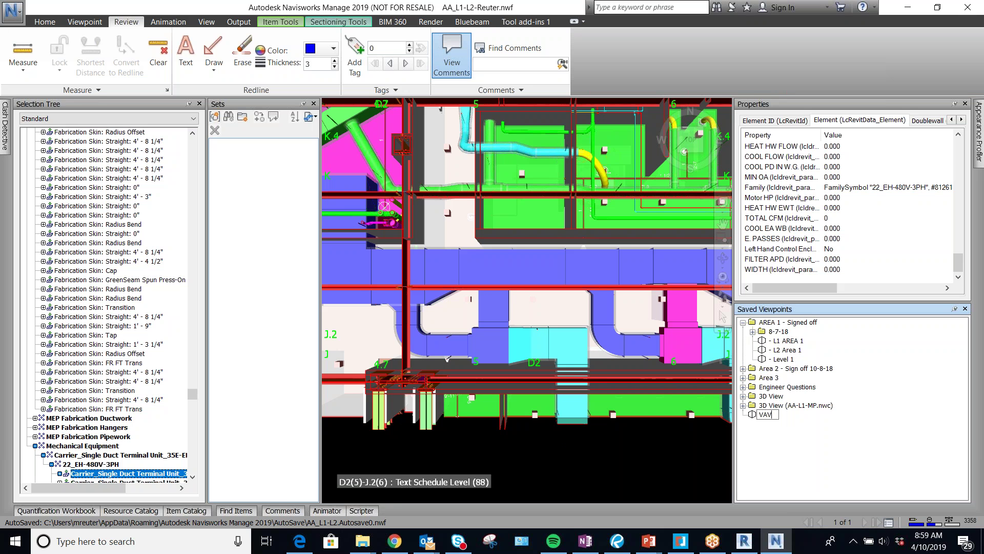
text(-1B-1)
key(Return)
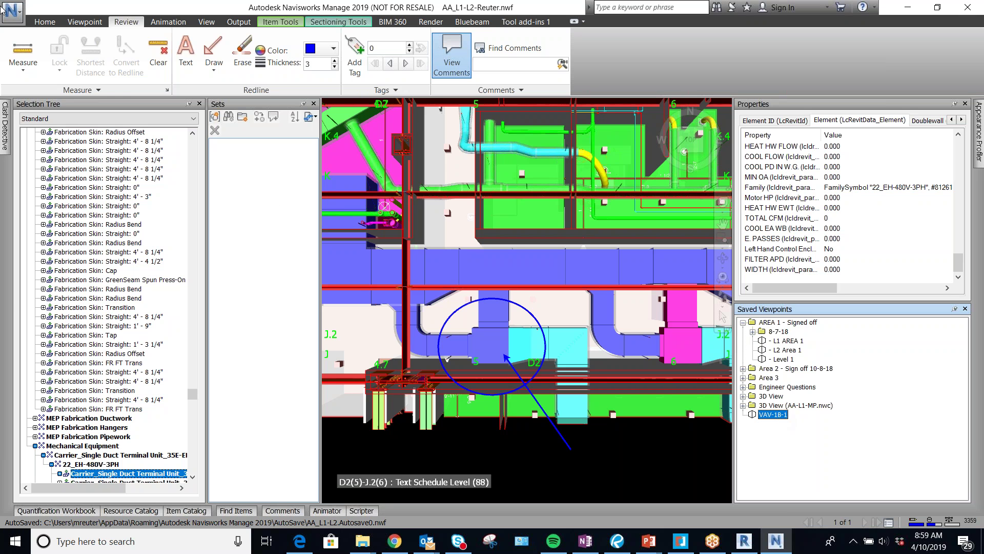
Set the linear units to Feet and Inches Fractions in the interface display unit options
click(14, 18)
click(179, 288)
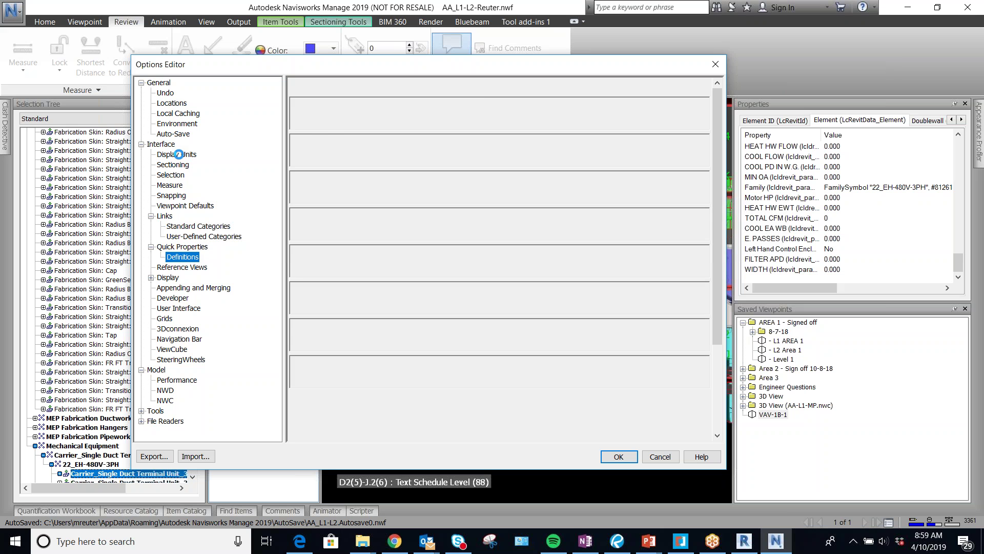
click(178, 154)
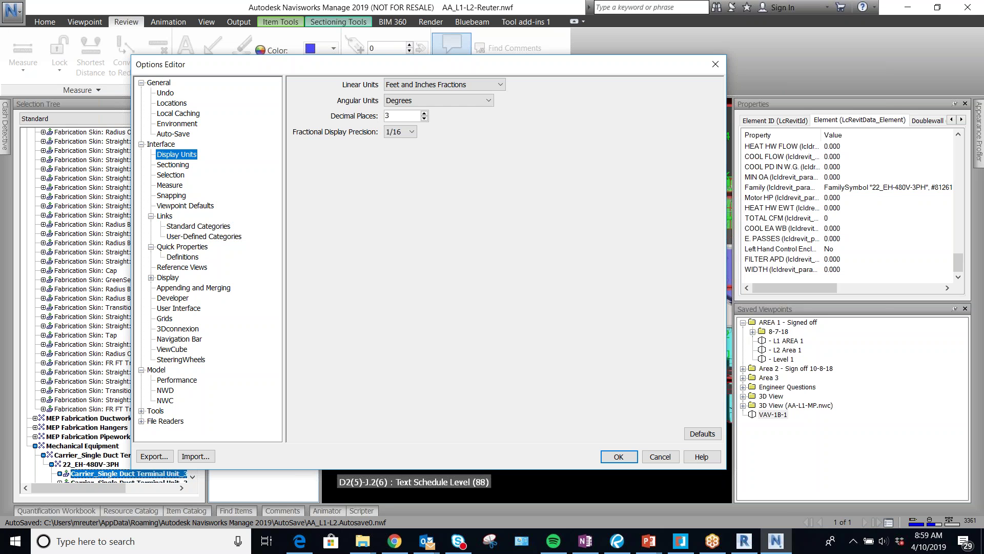
click(140, 145)
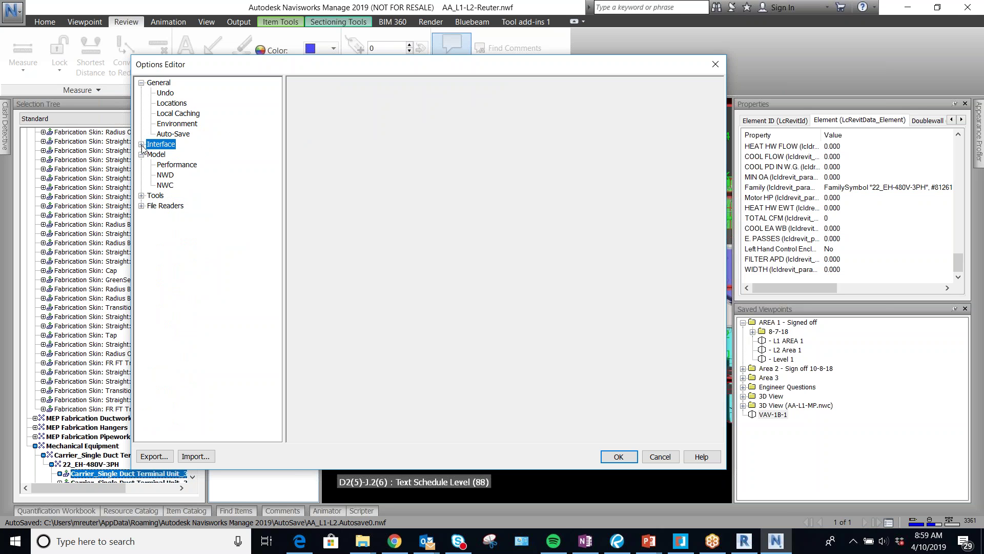
click(141, 144)
click(169, 155)
click(409, 86)
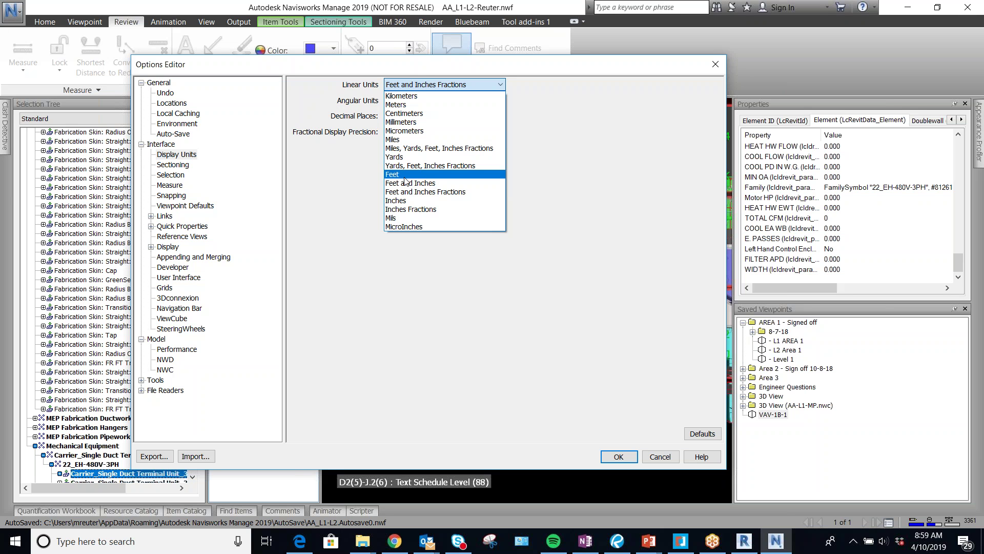
click(428, 191)
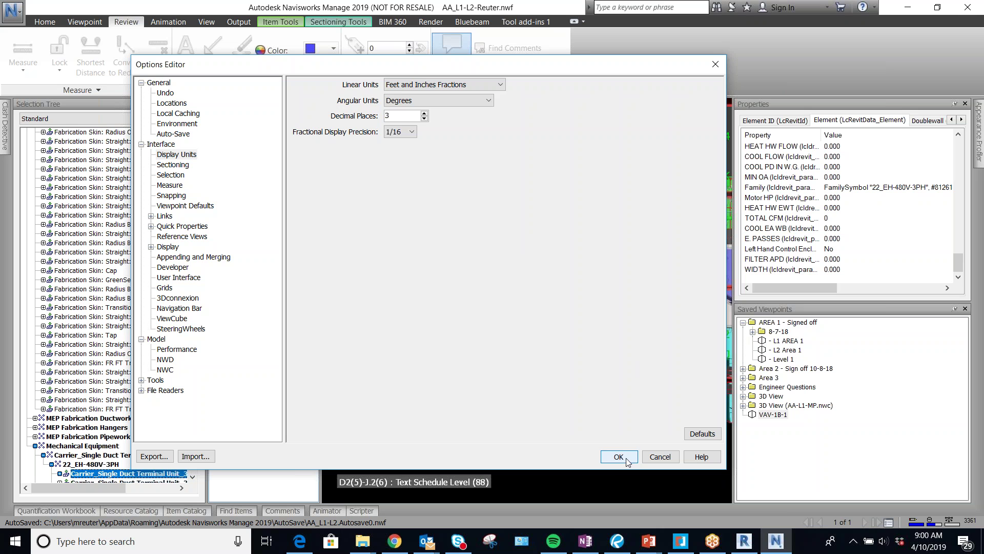
Set the fractional display precision to 1/4
click(411, 132)
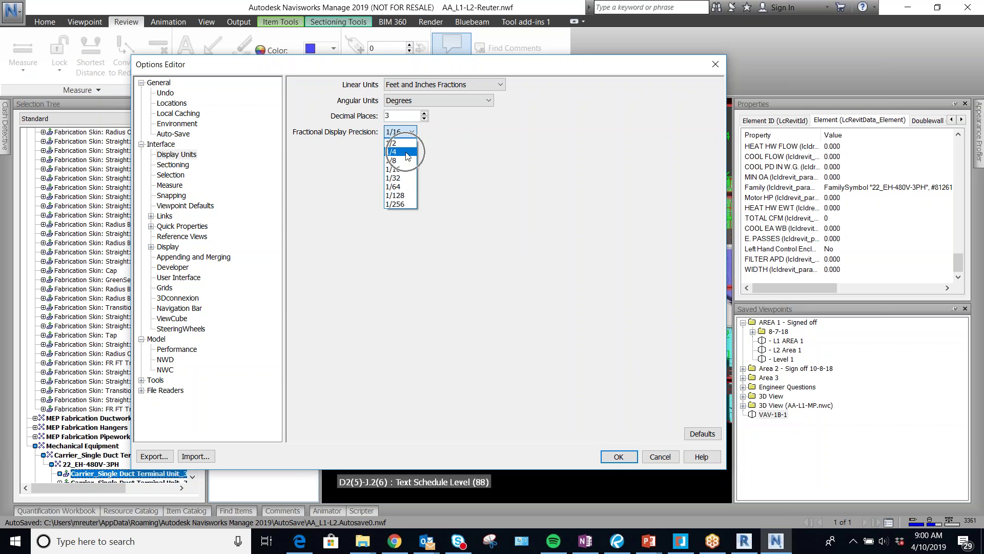
click(407, 152)
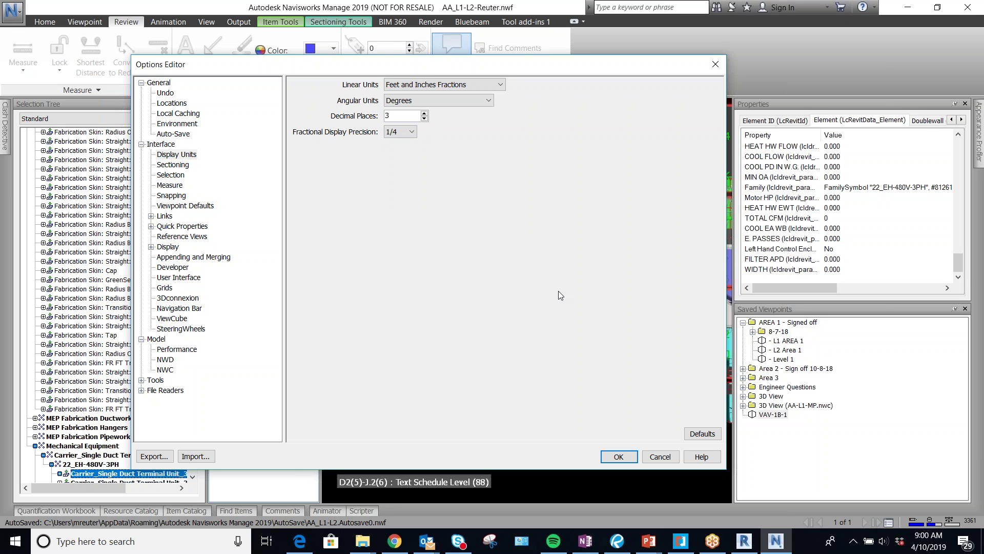
click(424, 119)
click(424, 113)
Review the model performance options and compare them with the display unit options
click(180, 349)
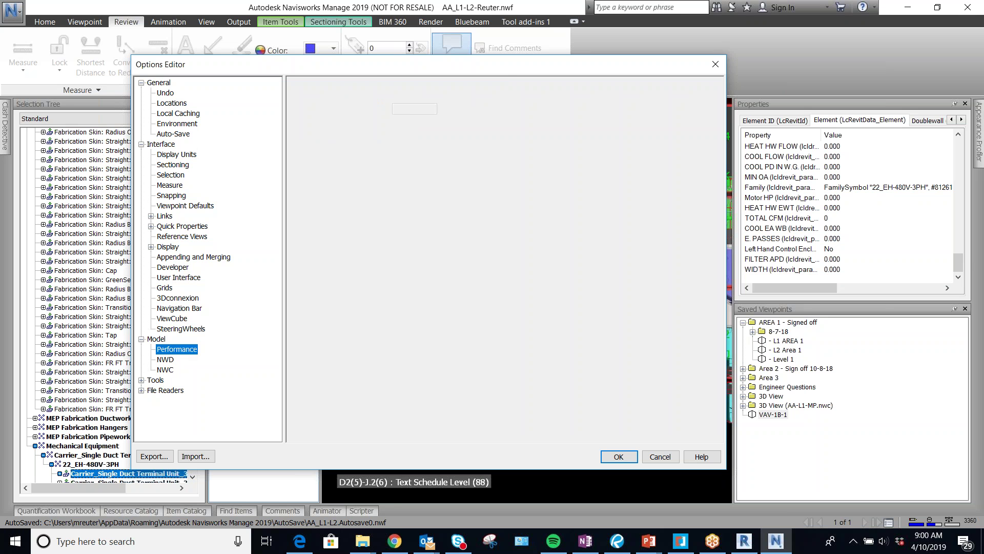
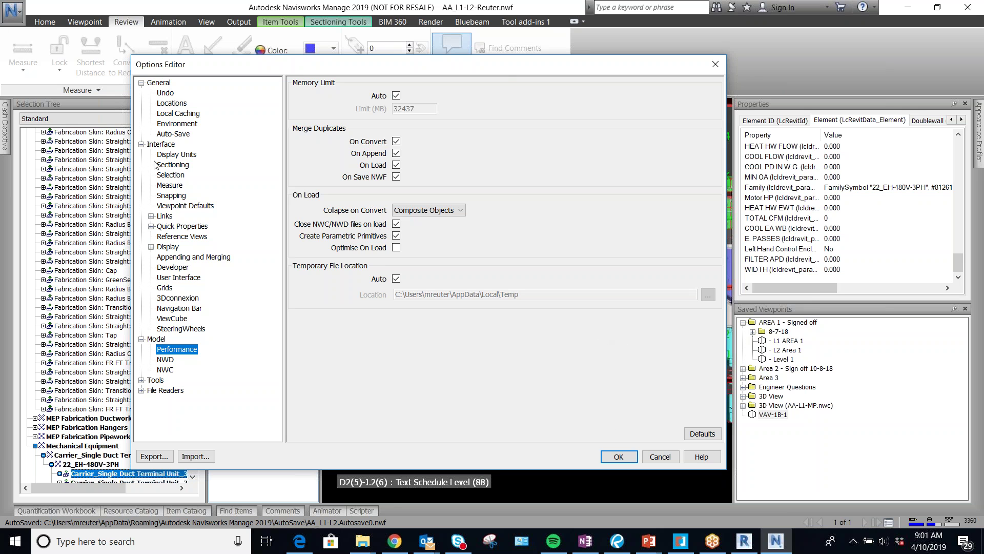
click(182, 156)
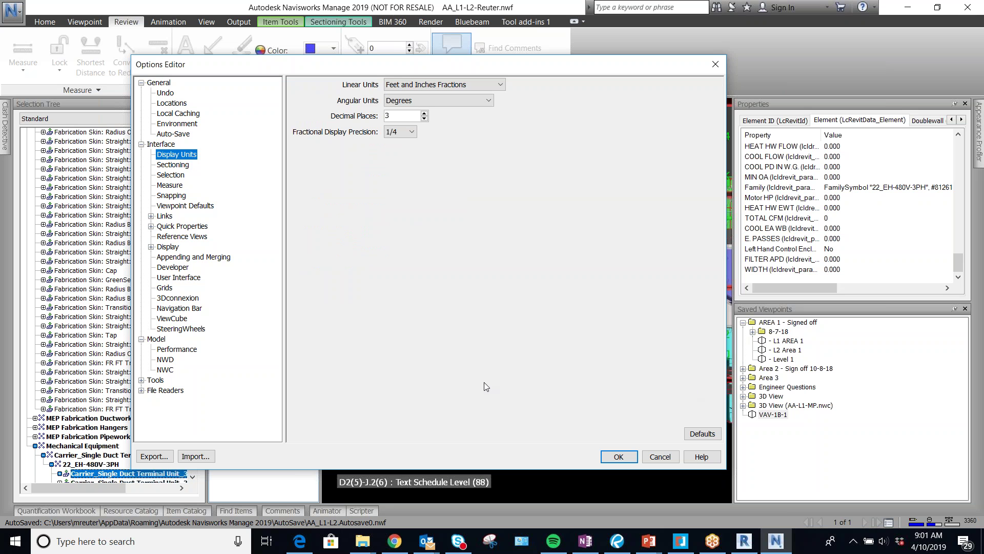
click(176, 350)
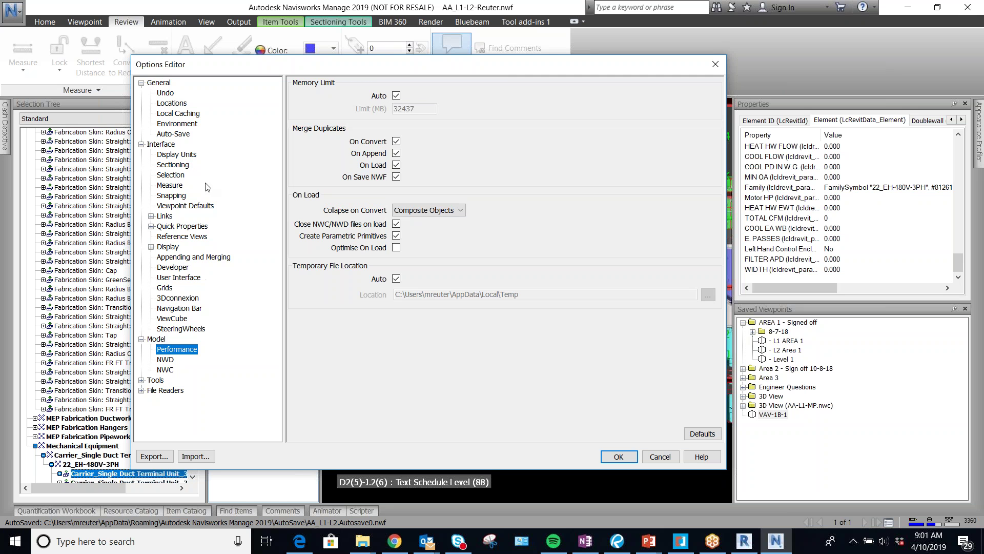
Set the display units to 2 decimal places
click(185, 156)
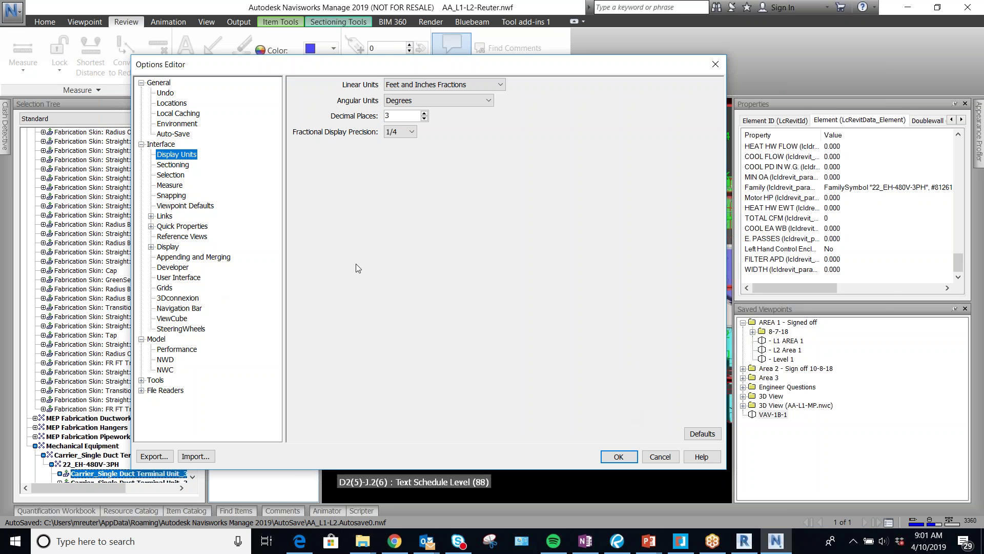
click(424, 118)
click(424, 120)
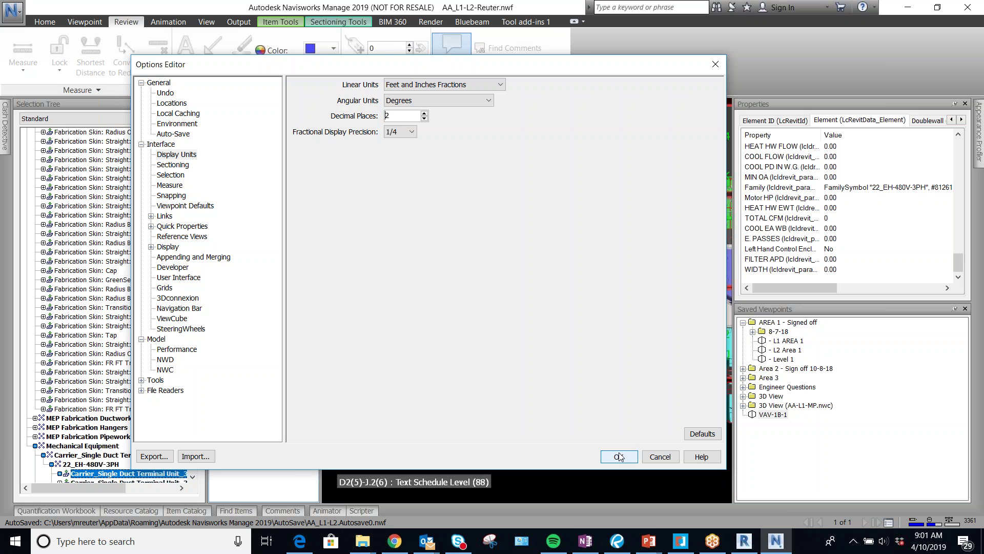
Set the display units to 3 decimal places and apply the options
click(424, 113)
click(622, 456)
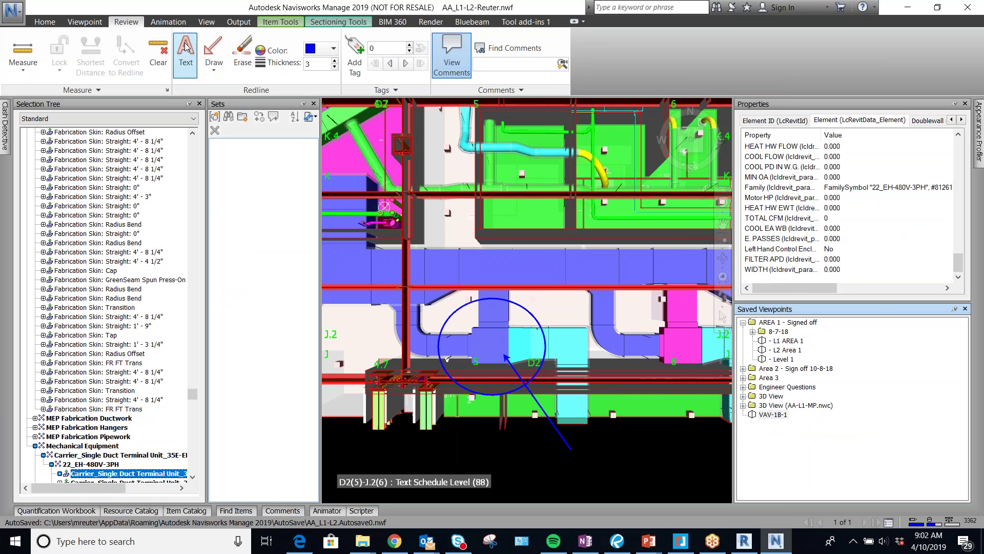
Measure from the circled duct at the VAV unit to the green area below it and convert the measurement to a redline
click(22, 56)
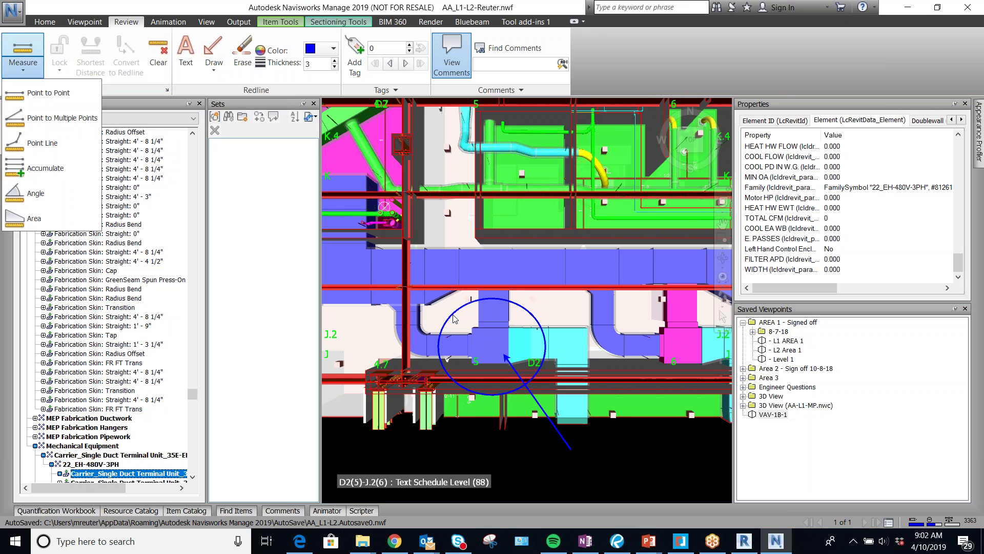
click(477, 344)
click(490, 346)
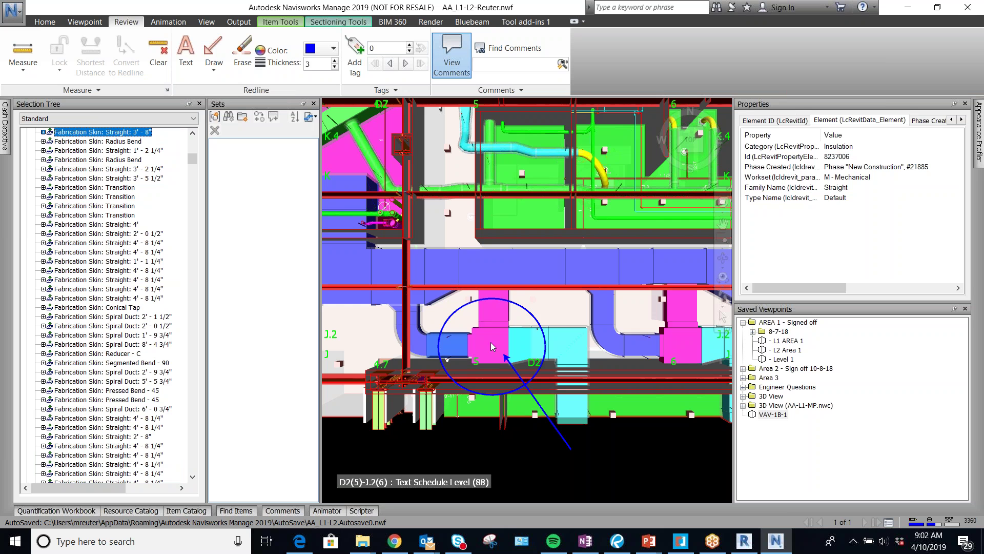
click(22, 48)
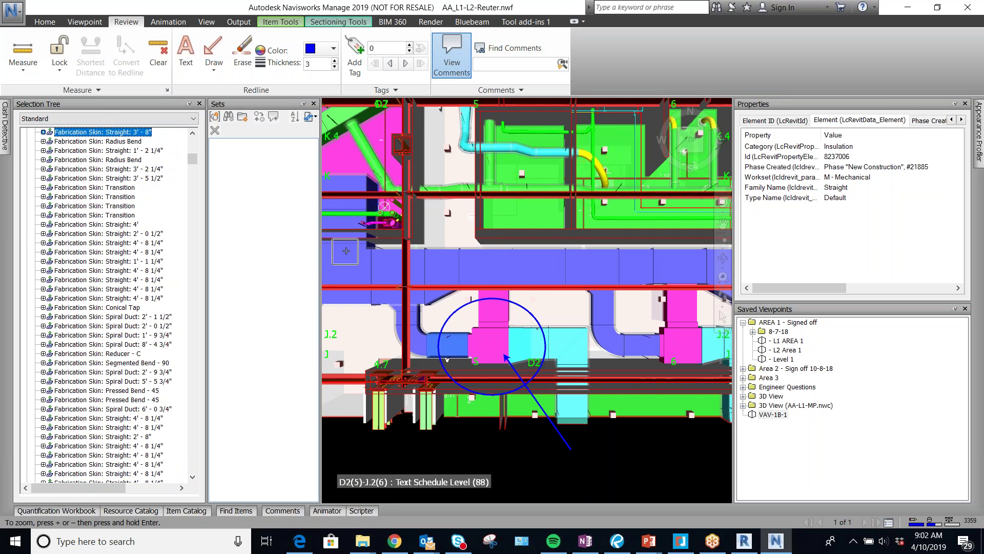
click(480, 406)
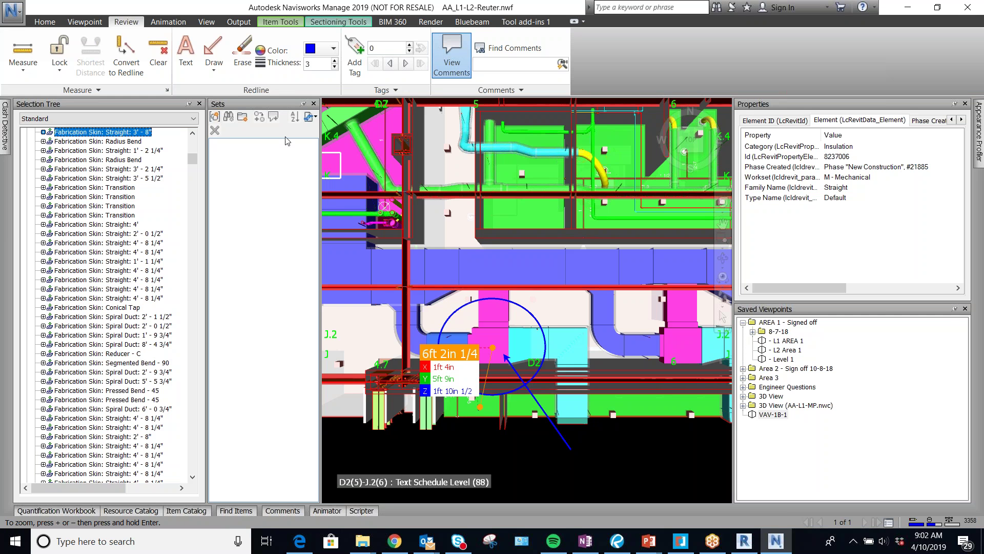
click(125, 56)
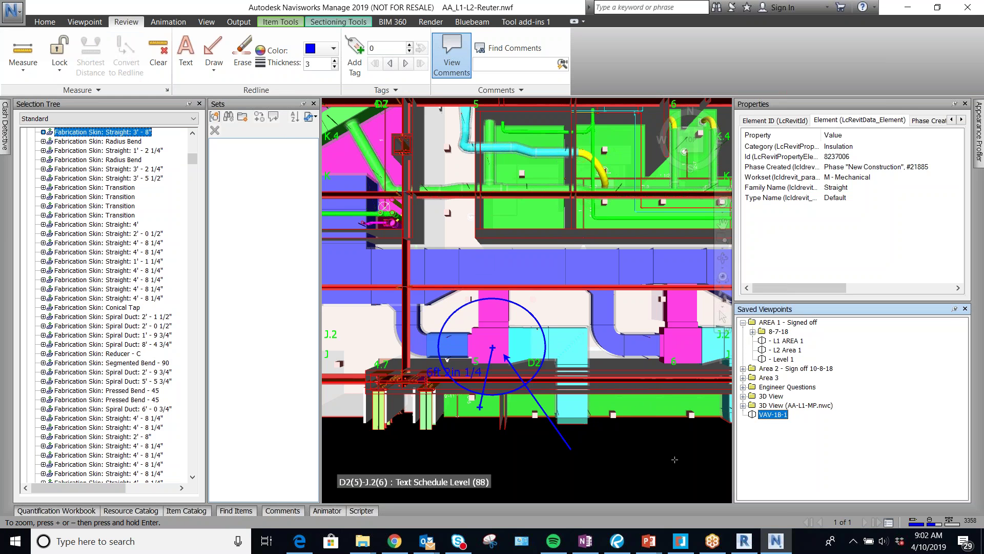
Set the redline color to red and recall the saved VAV viewpoint
click(315, 54)
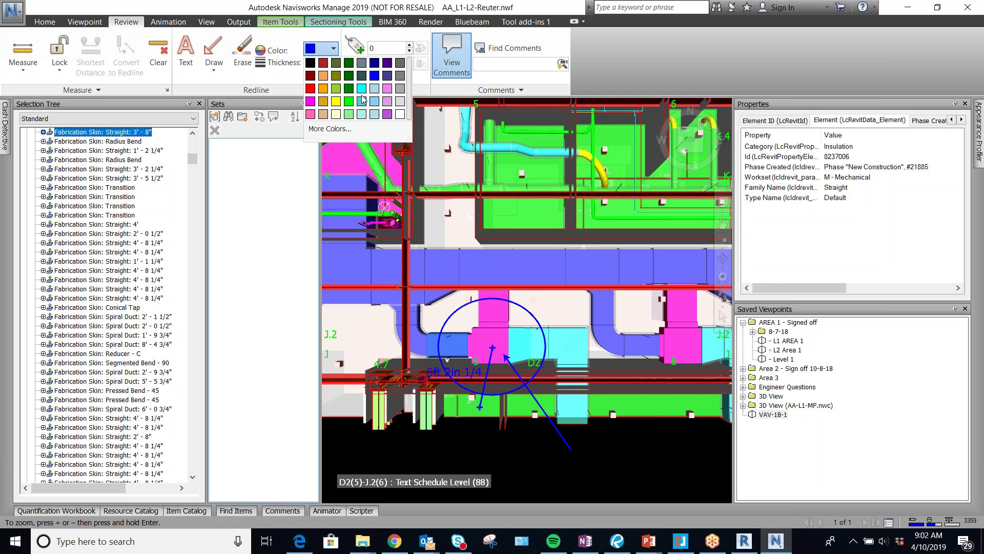
click(311, 89)
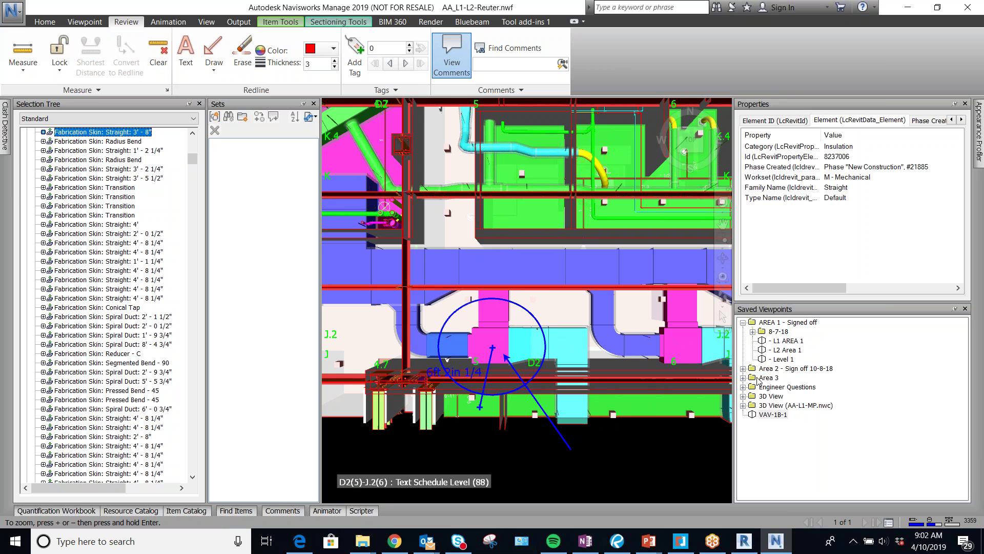
click(773, 414)
Auto-hide the Selection Tree, pin Find Items open below the model, and widen the model view against the Properties window
click(190, 104)
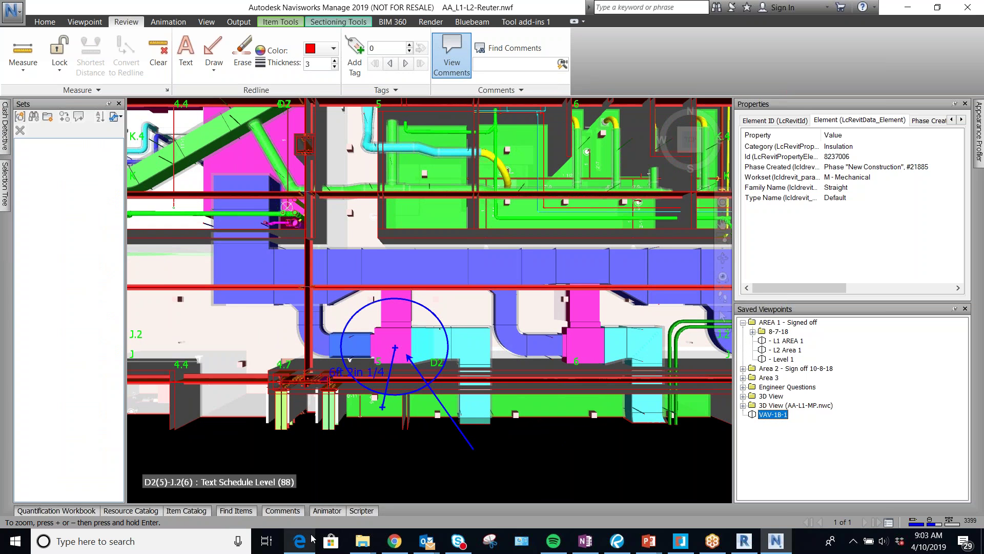
click(238, 510)
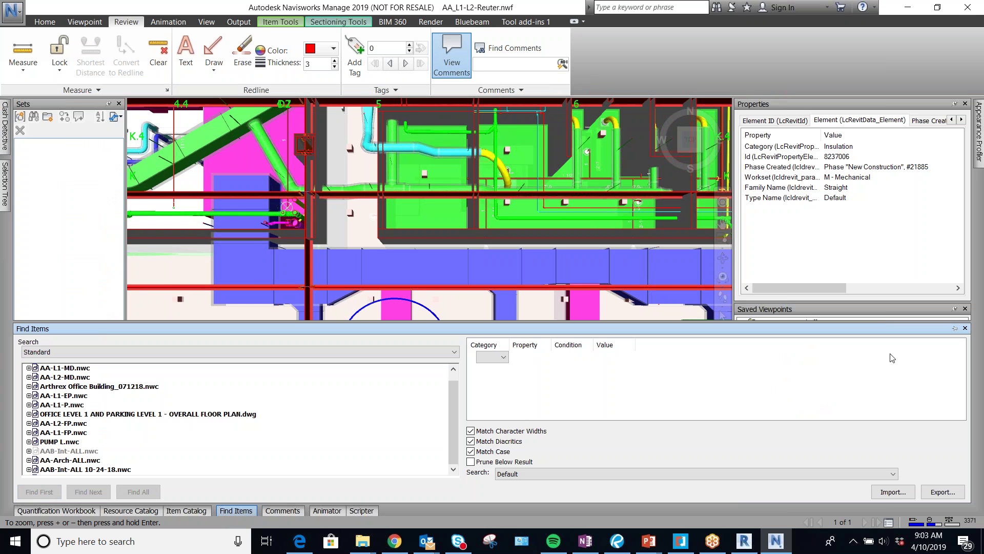
click(954, 328)
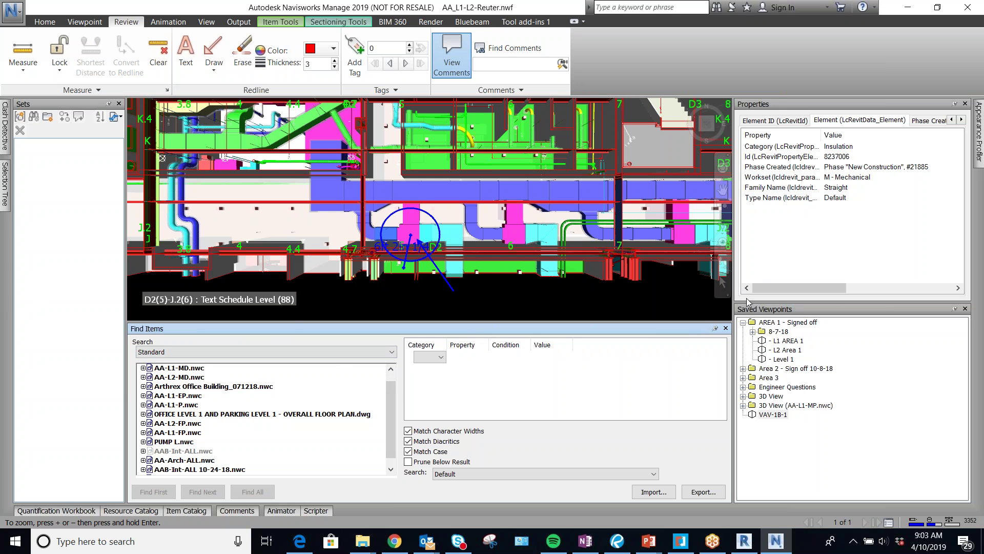
drag(734, 300, 780, 304)
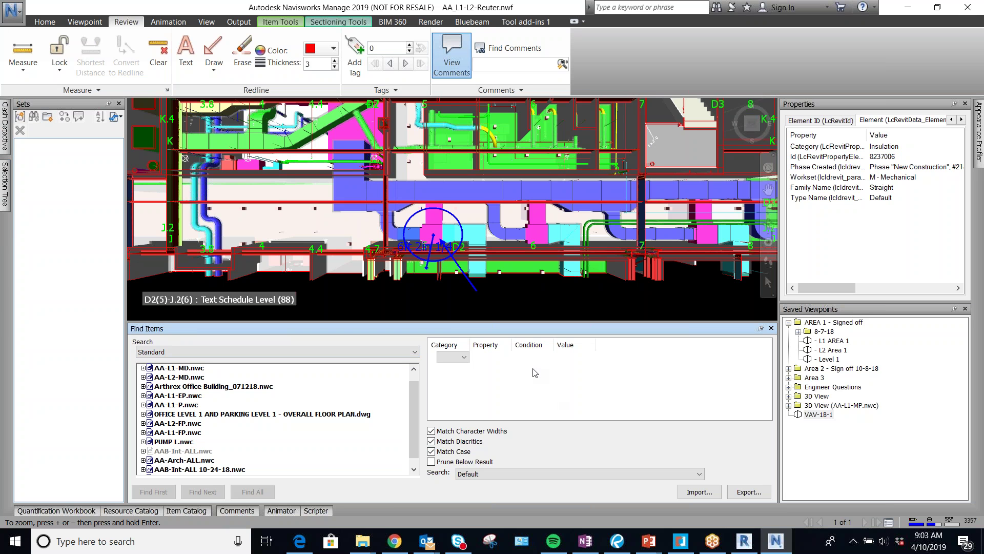
click(907, 468)
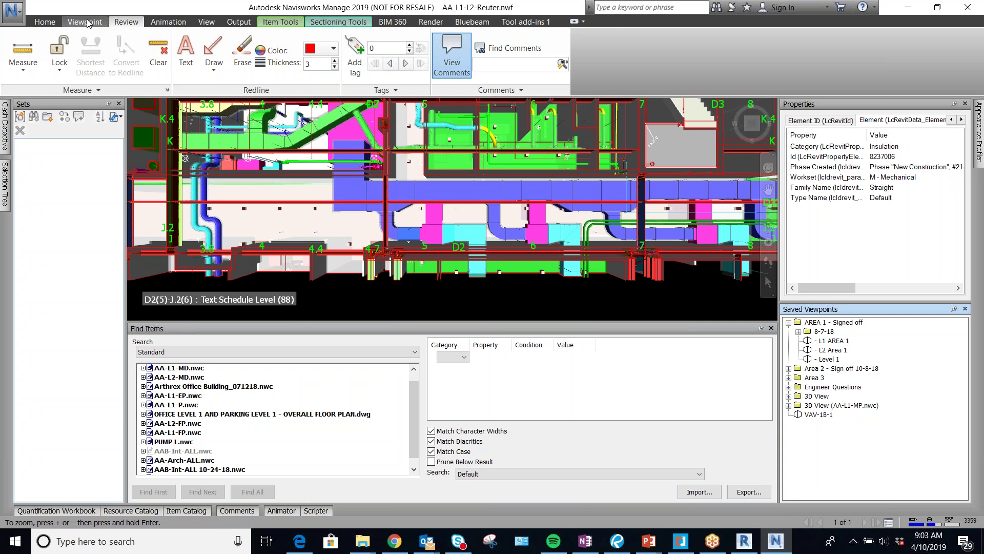
Review the list of dockable windows that can be shown or hidden
click(206, 21)
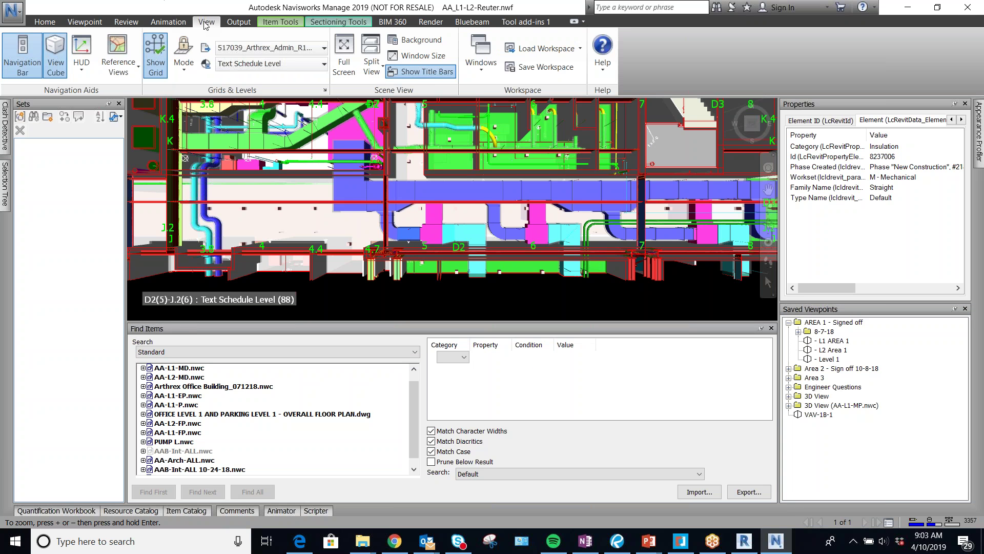
click(485, 67)
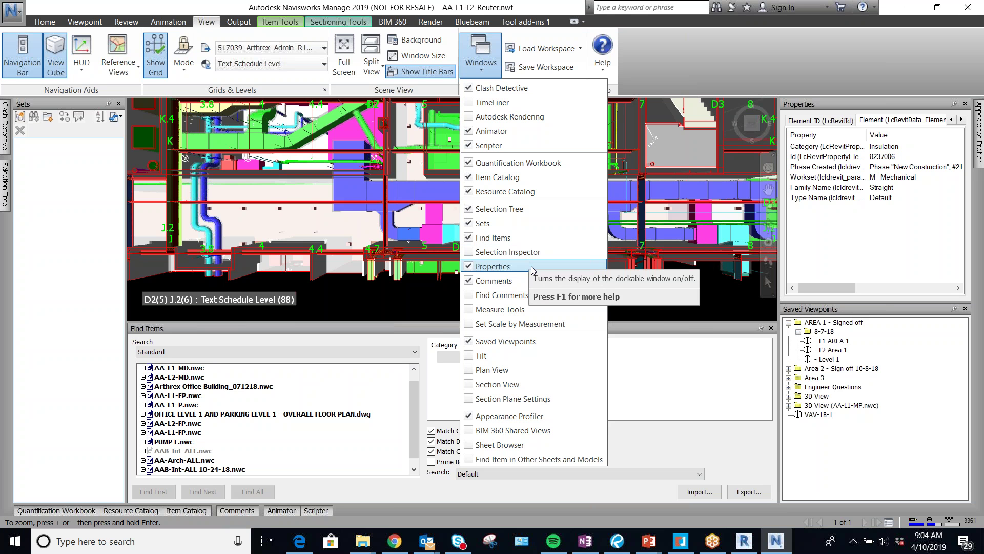
click(747, 315)
Float the Find Items window over the model and return it to its docked position
click(653, 326)
drag(653, 328, 684, 177)
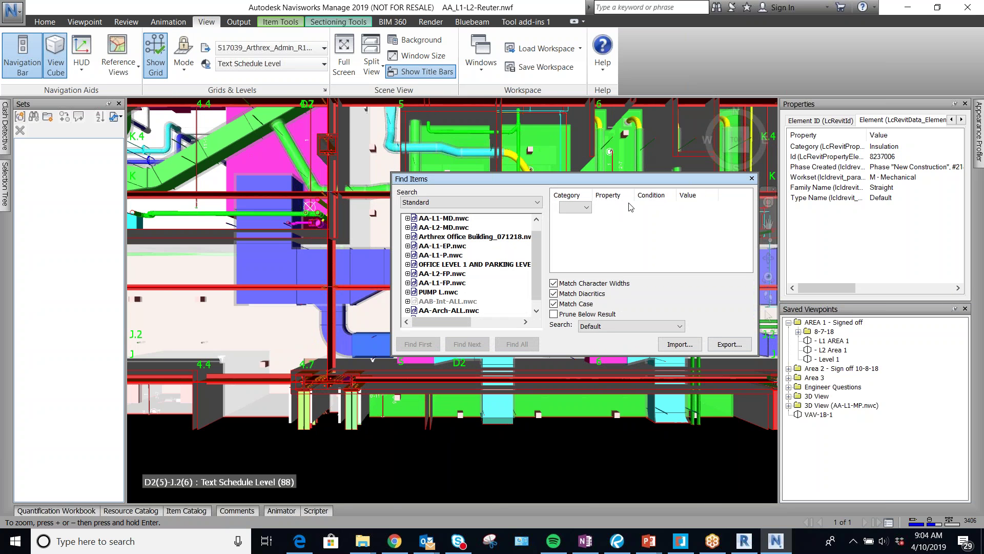
click(626, 177)
double_click(626, 178)
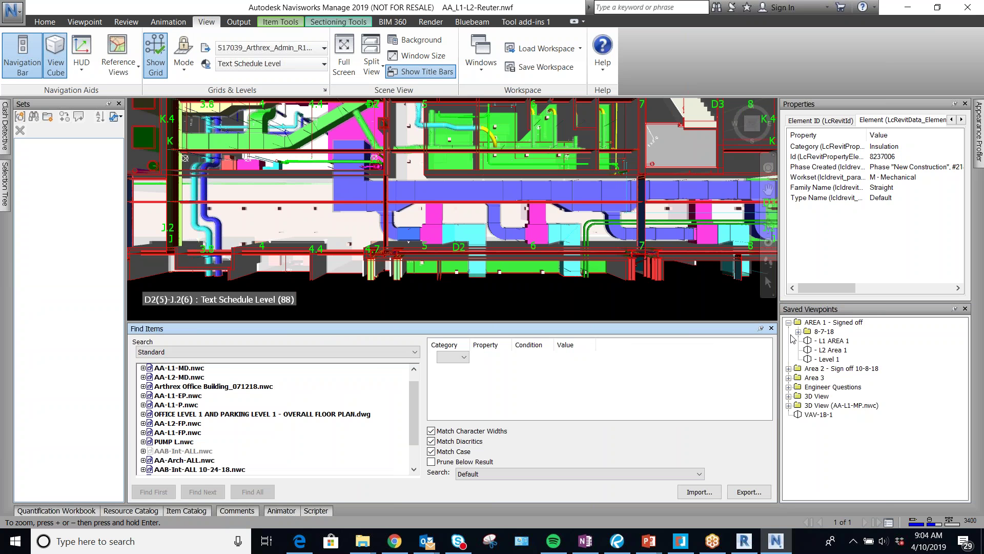
Auto-hide the Find Items window, reopen it and pin it open again
click(760, 329)
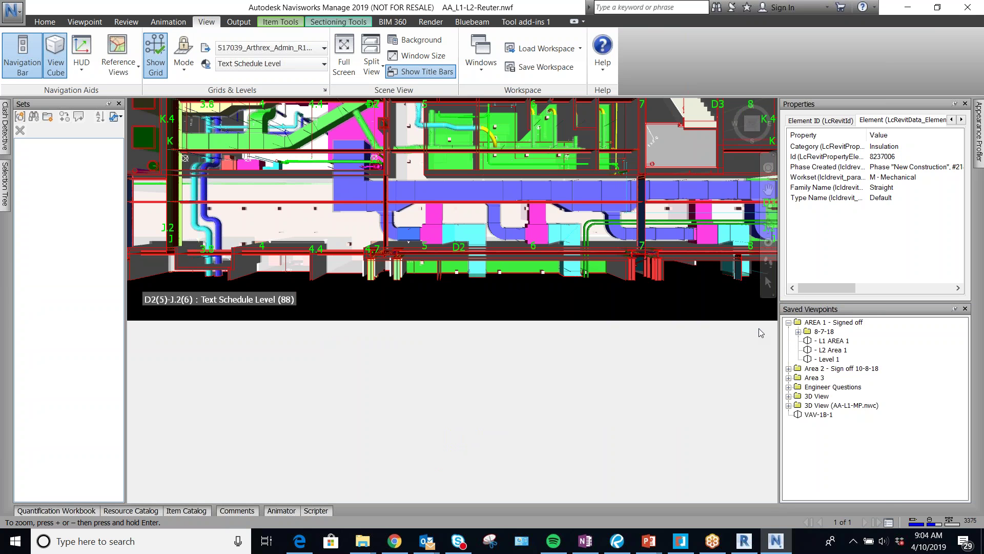
mouse_move(355, 513)
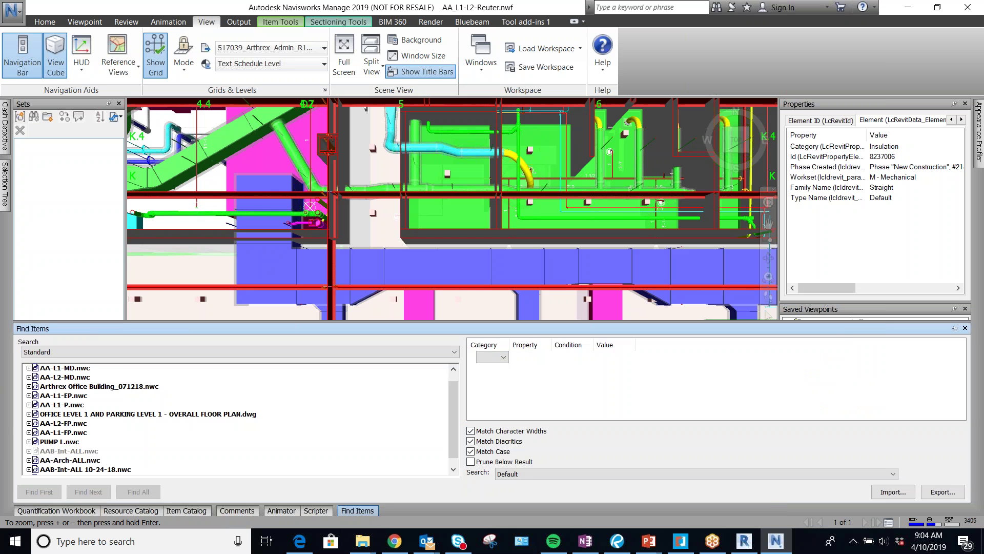
click(954, 328)
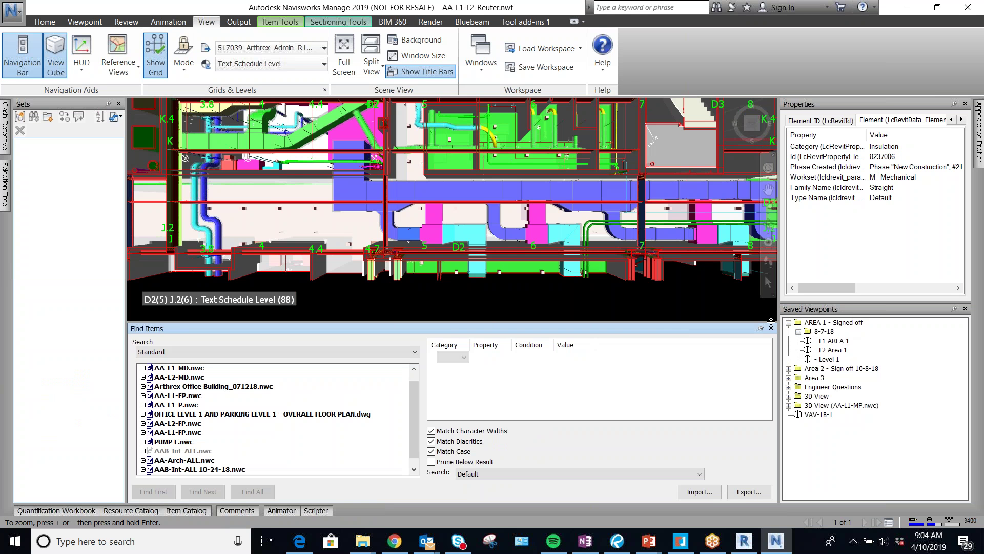
Select the insulation on the blue main duct and examine its Item and Element properties, including the Category property
mouse_move(294, 217)
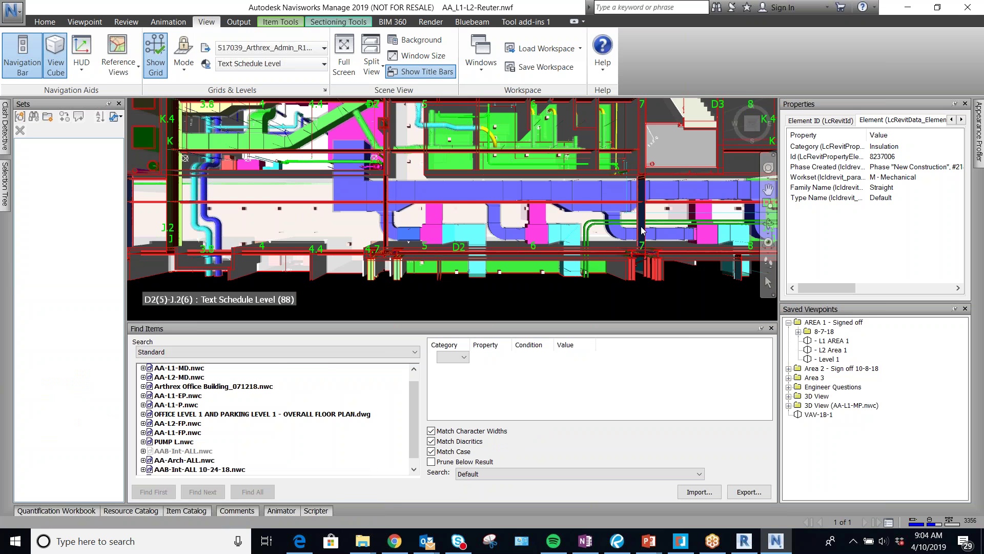
click(463, 193)
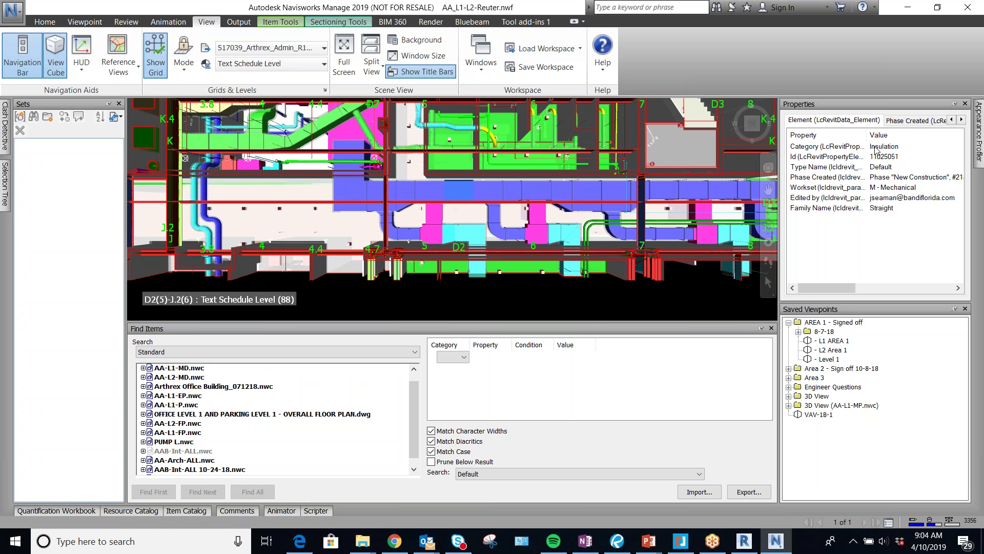
click(952, 120)
click(952, 120)
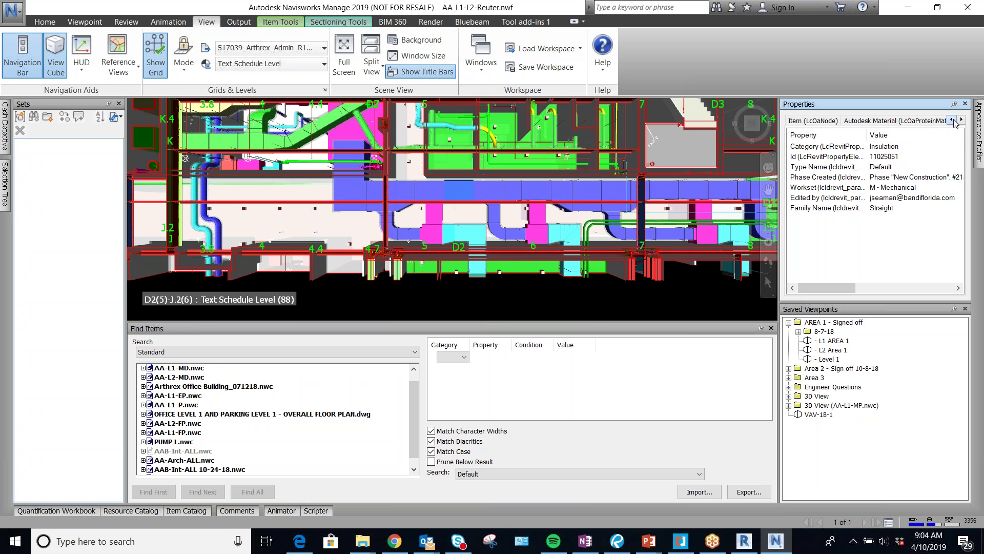
click(812, 120)
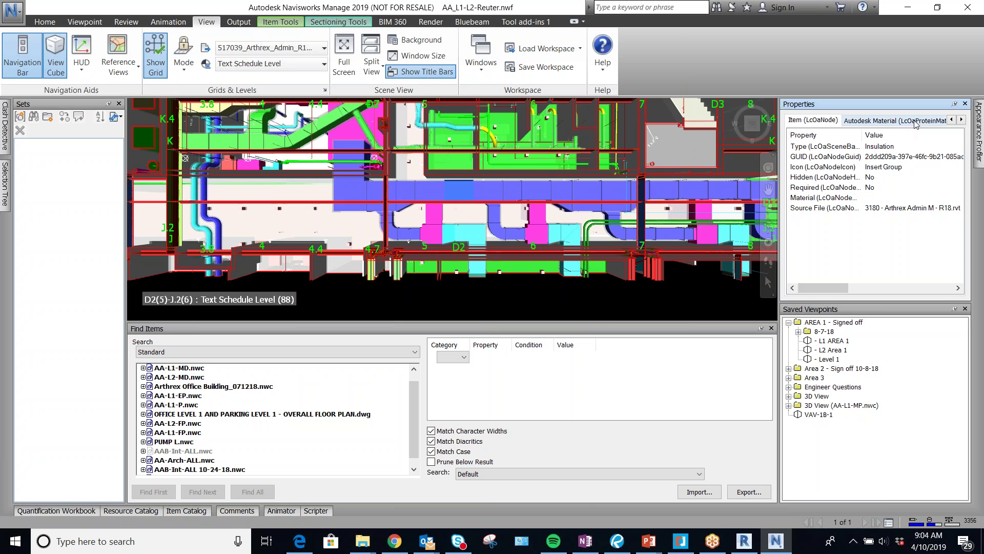
click(961, 120)
click(961, 119)
click(961, 120)
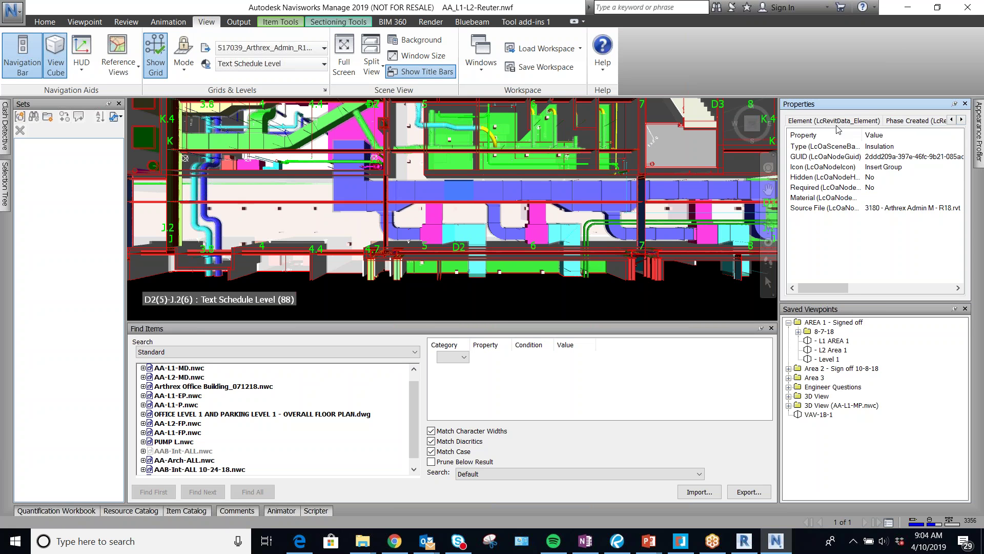
click(819, 120)
click(851, 147)
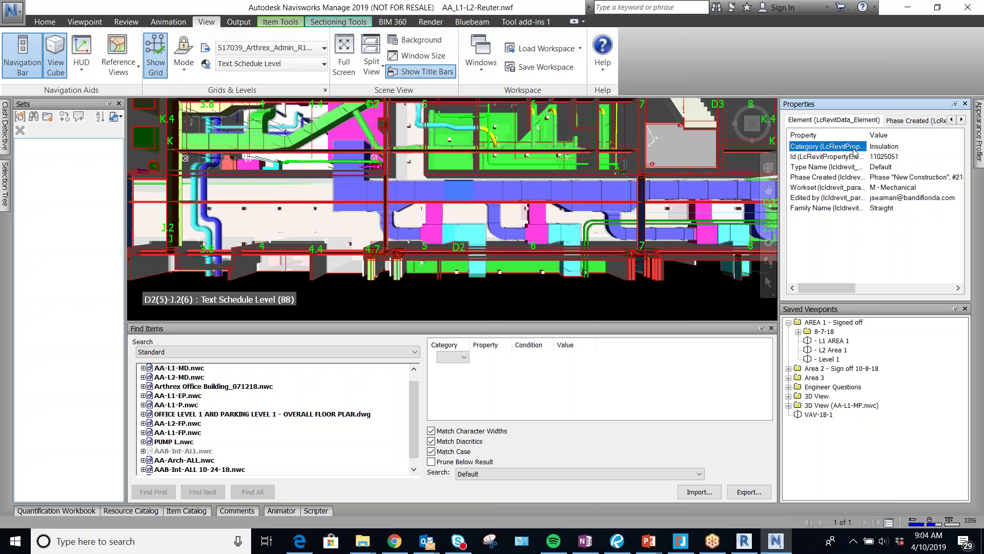
click(854, 150)
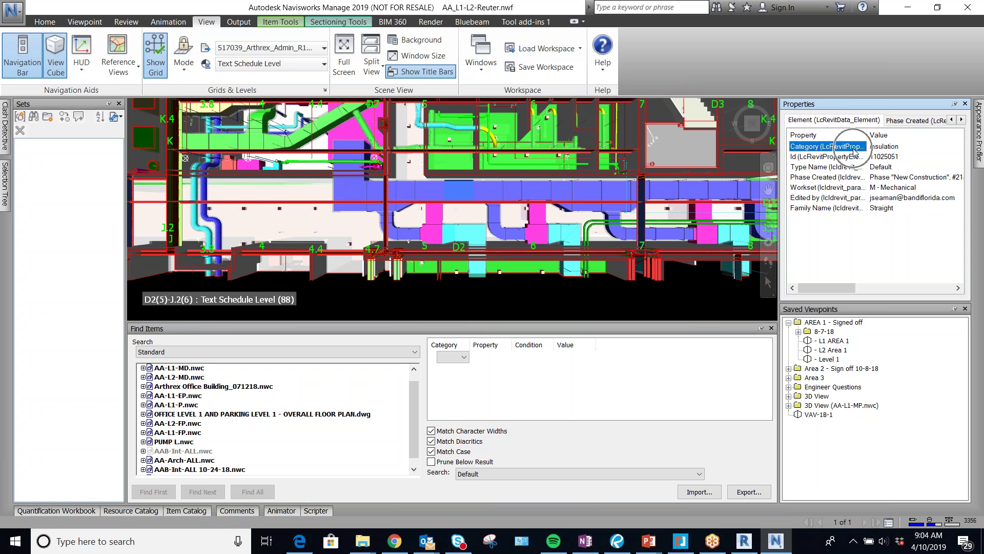
click(807, 120)
Clear the duct selection and select the terminal unit near grid 5 to inspect its Element properties
click(503, 387)
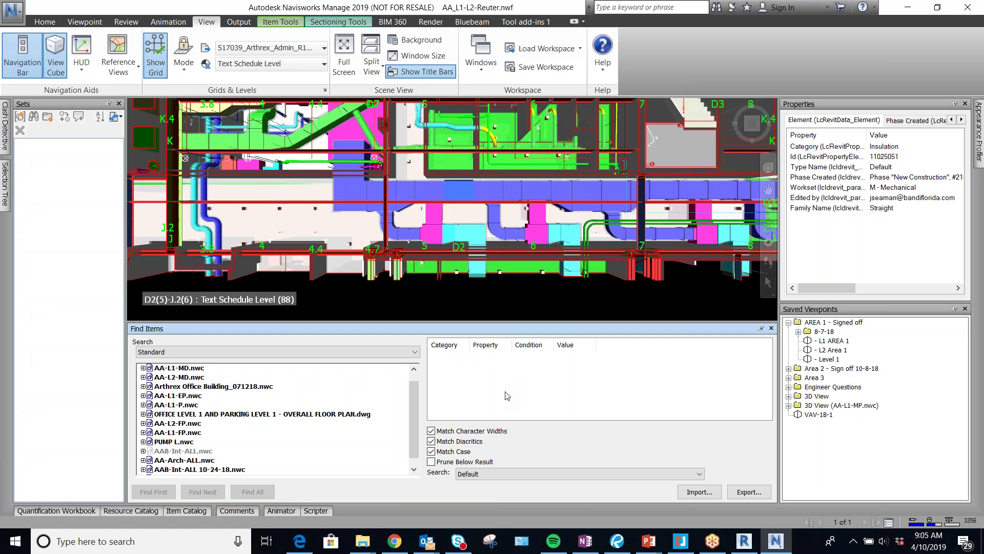
click(505, 299)
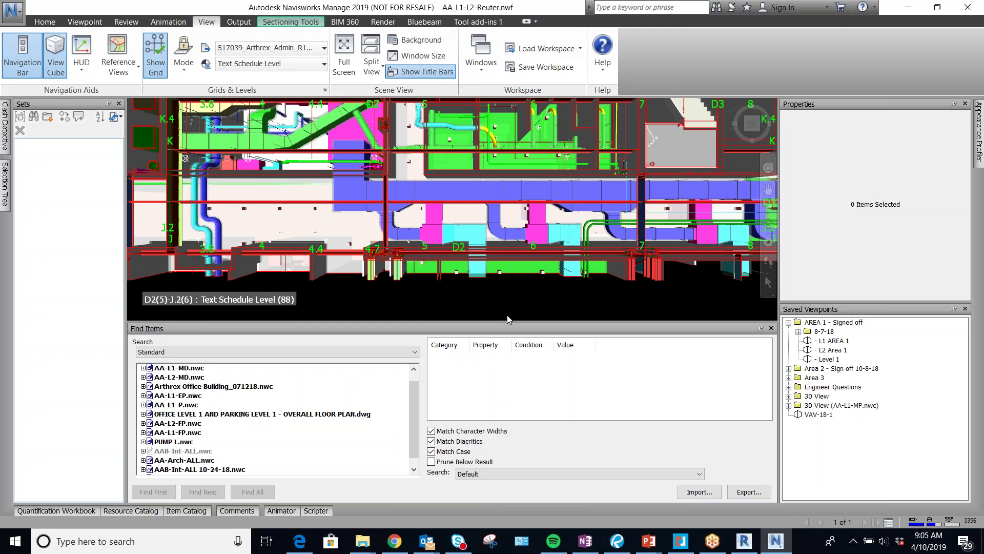
click(458, 357)
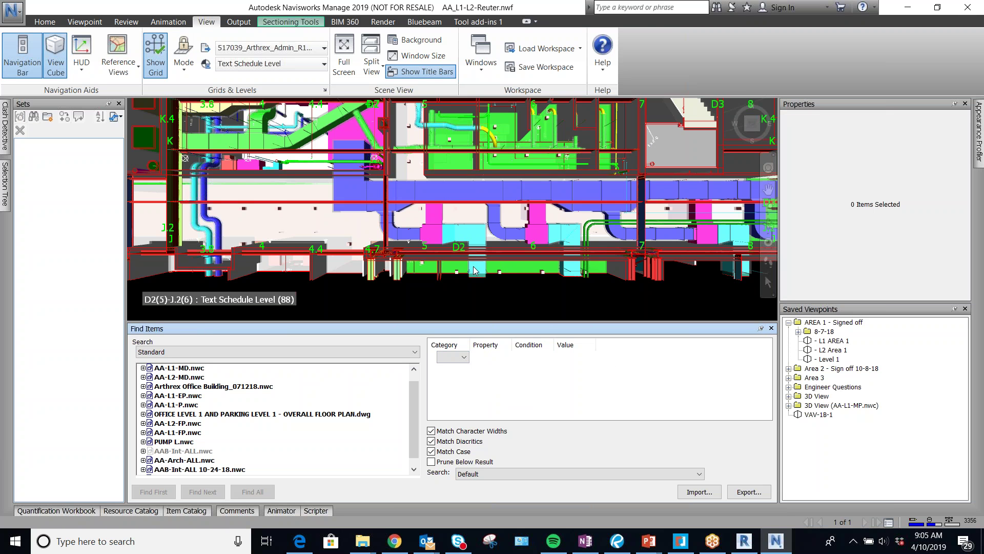
click(458, 231)
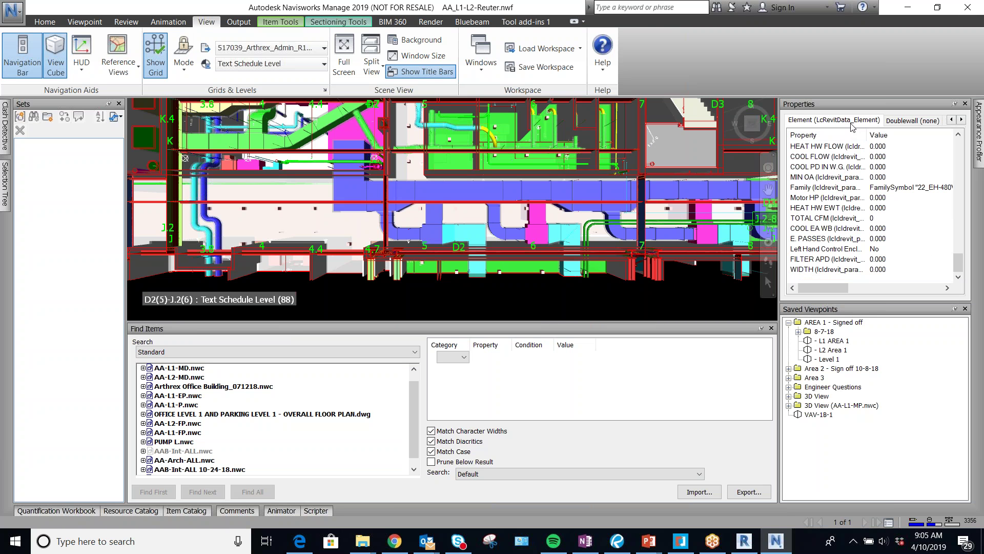
Check the interface display unit options and close them without making changes
click(12, 12)
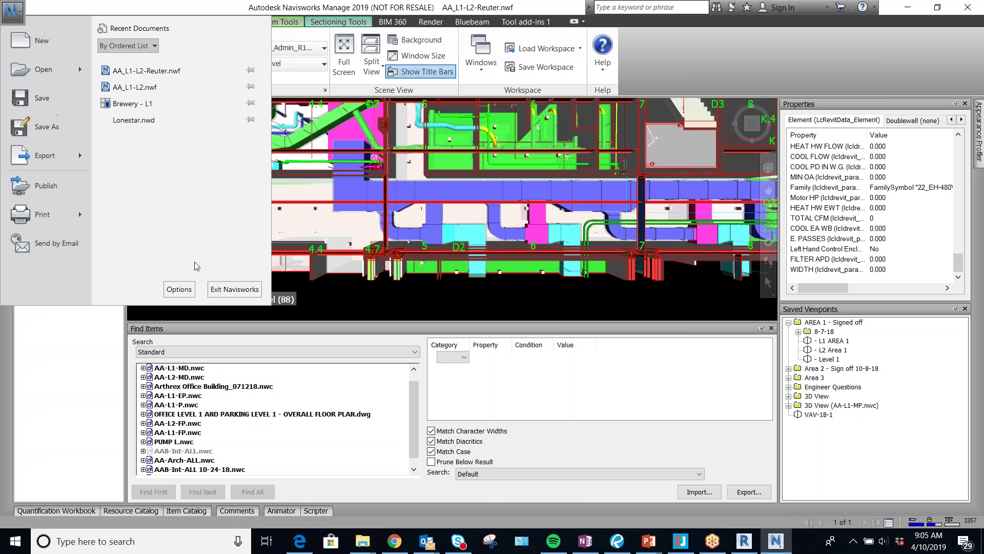
click(179, 289)
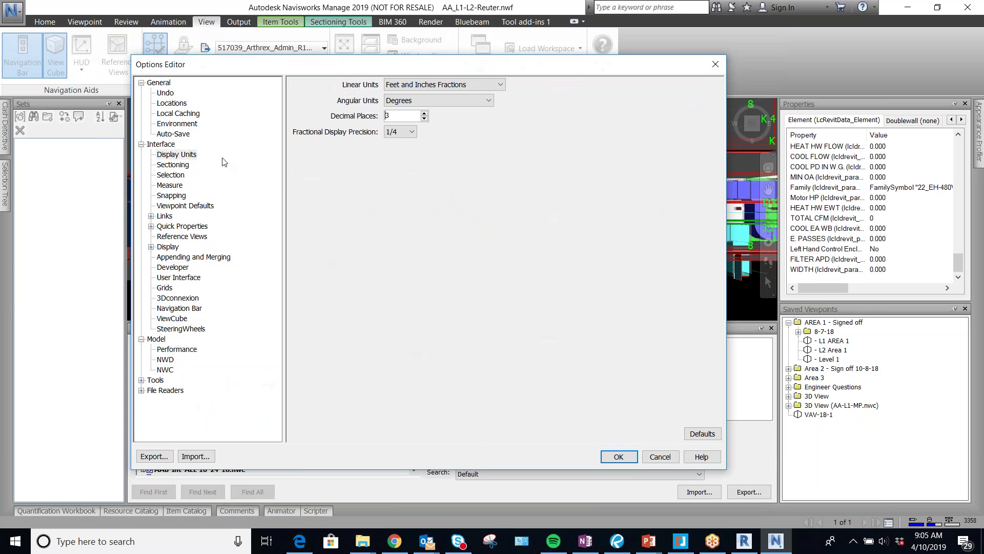
click(659, 457)
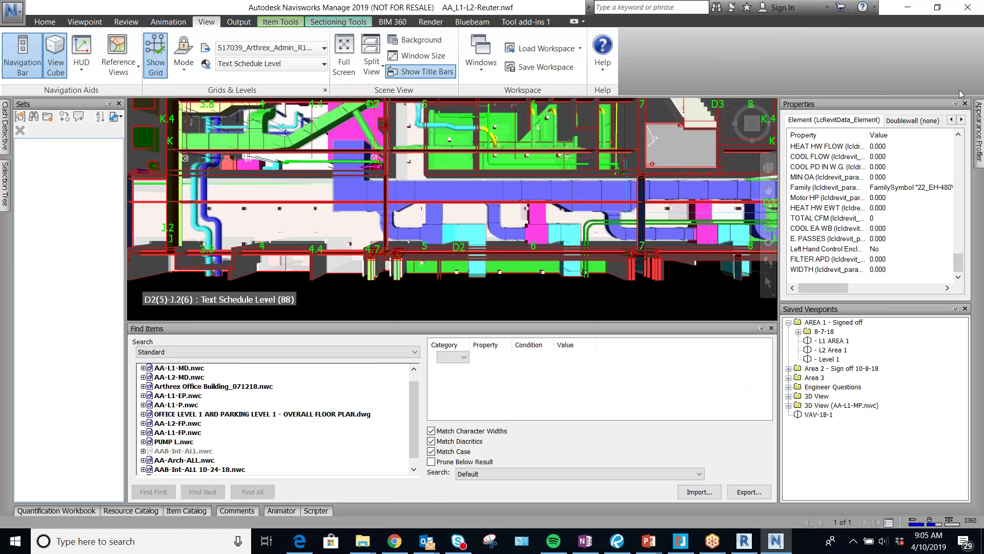
Browse the selected terminal unit's property categories and view its Element Properties category
click(961, 121)
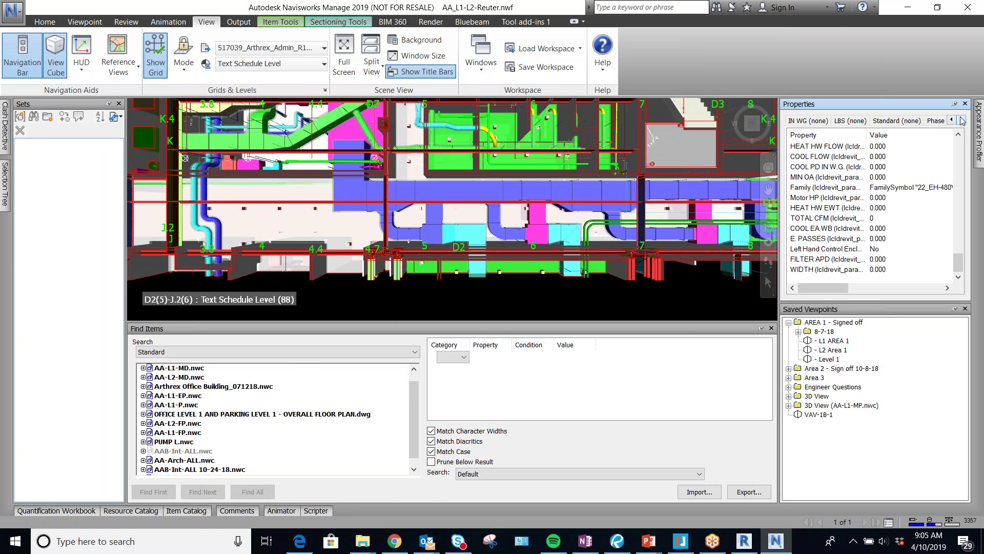
click(961, 121)
click(961, 121)
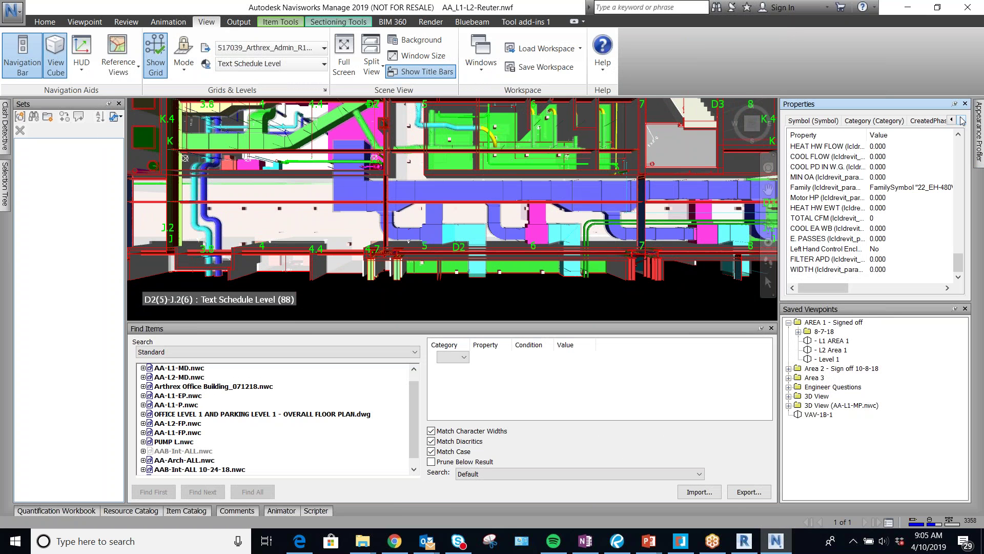
click(953, 123)
click(953, 123)
click(952, 122)
click(951, 122)
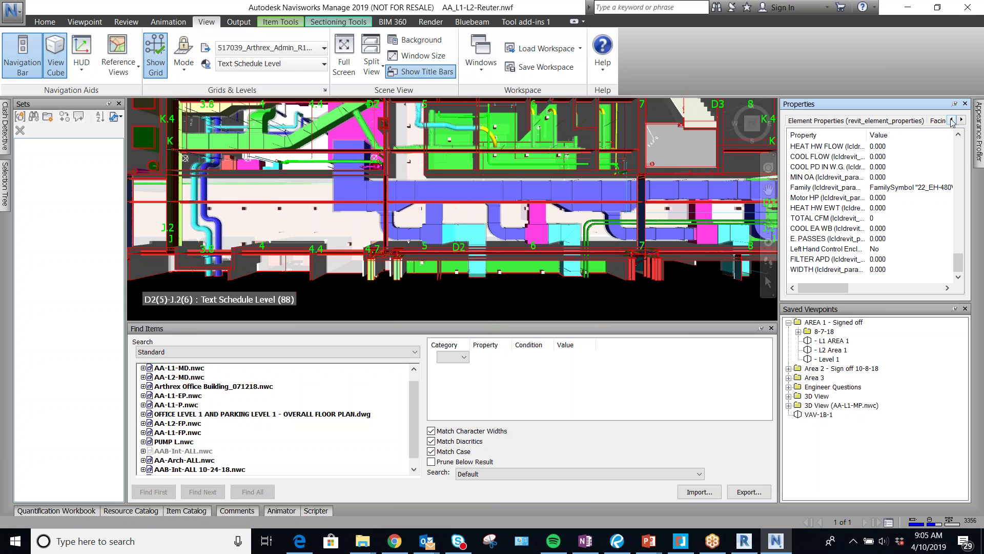
click(951, 122)
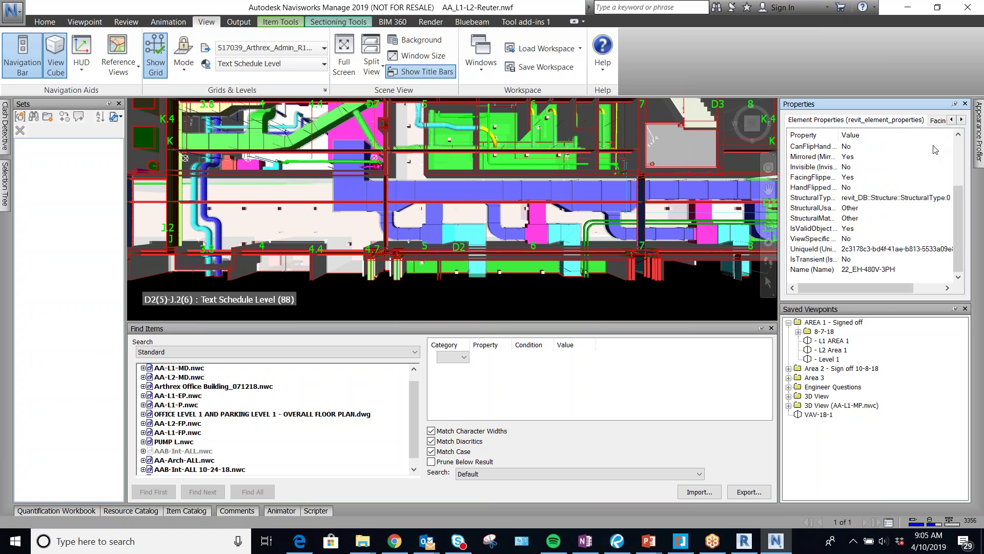
Return to the terminal unit's Element category and examine its properties from the start of the list
click(952, 121)
click(952, 121)
click(951, 121)
click(952, 121)
click(951, 121)
click(952, 121)
click(952, 121)
click(952, 121)
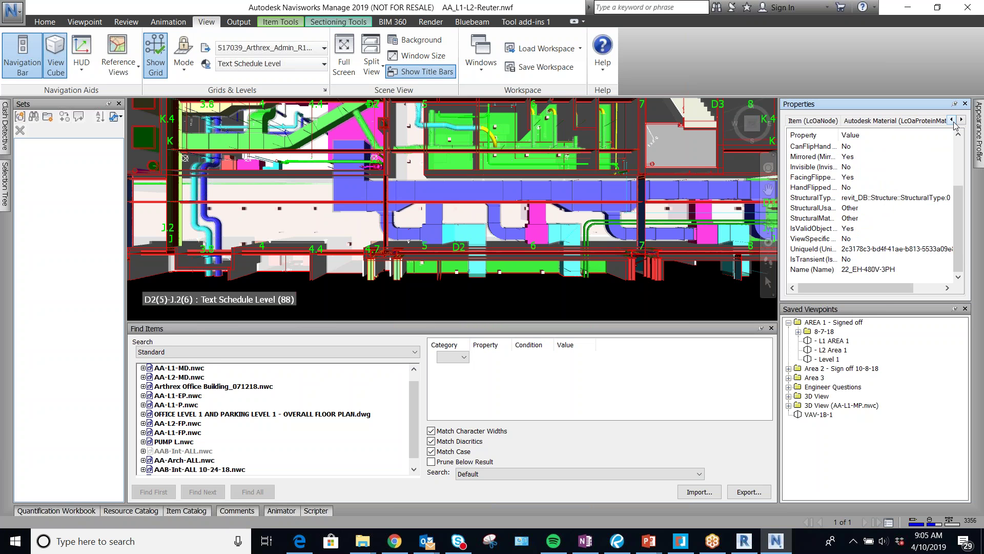
click(961, 121)
click(961, 121)
click(898, 120)
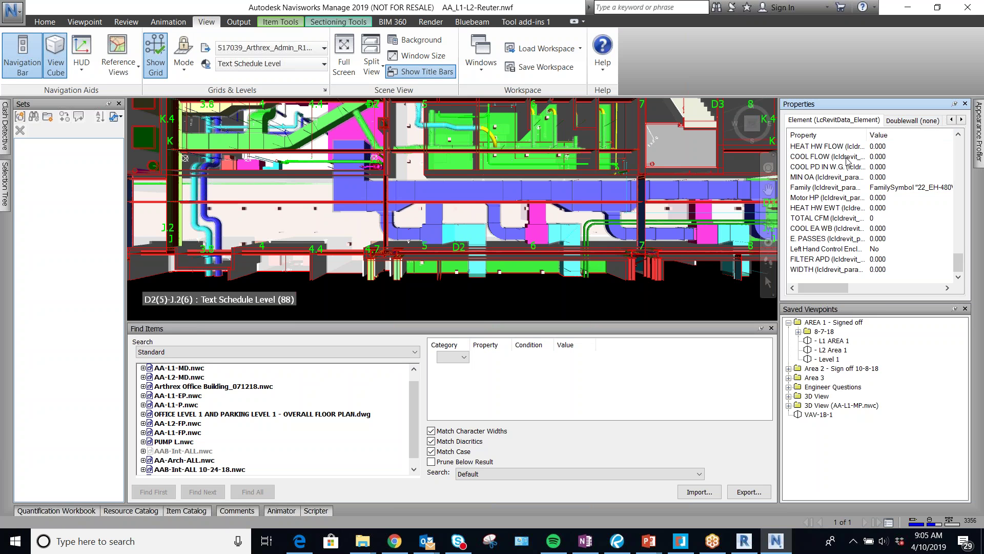
drag(958, 264, 956, 130)
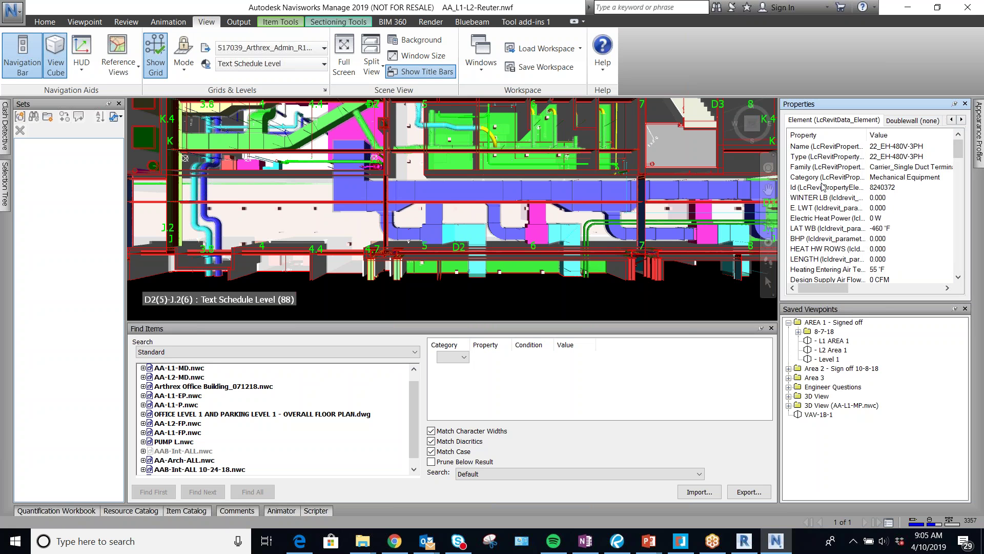
scroll(833, 200, down, 3)
scroll(833, 200, up, 3)
Select the insulation on the blue main duct near grid 6 and review its Item and Element properties
click(533, 191)
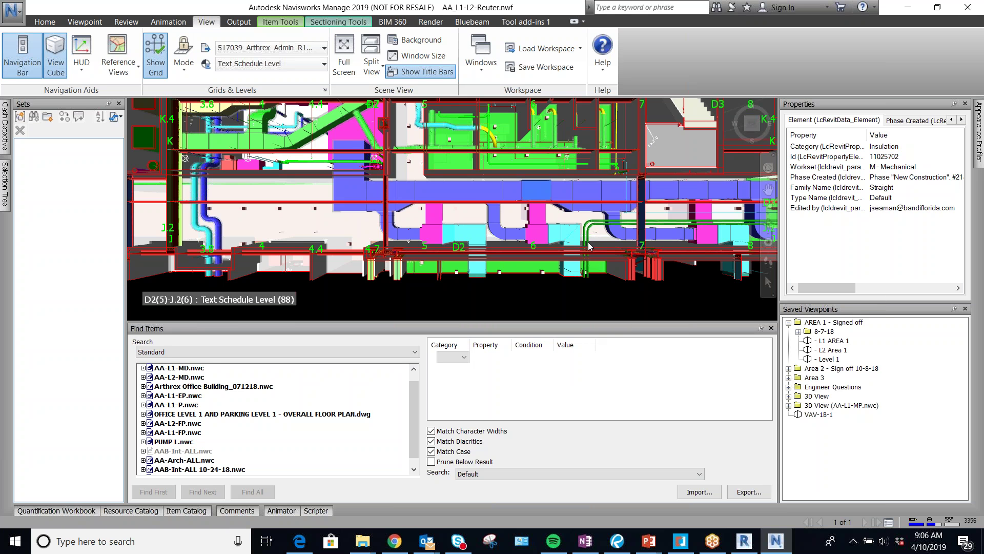
mouse_move(588, 246)
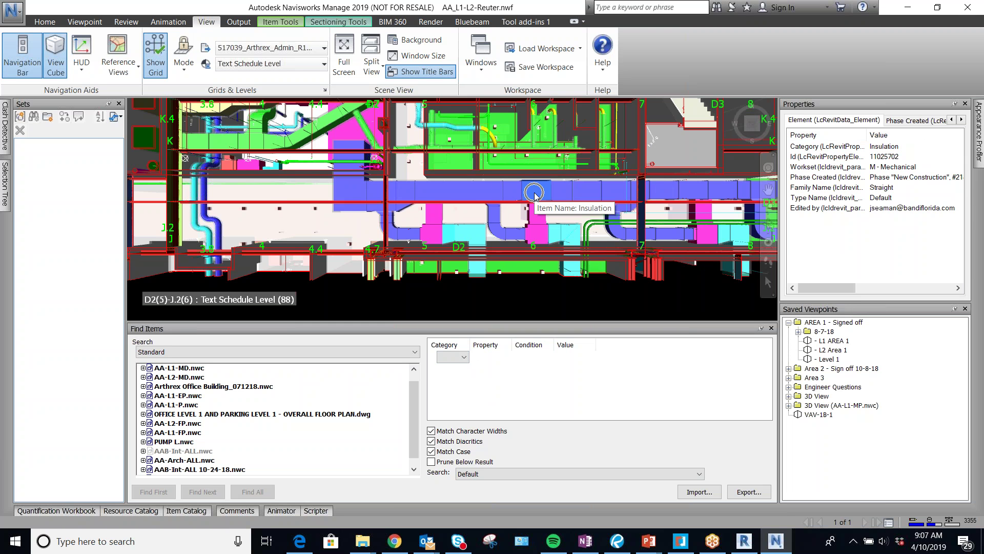
key(Escape)
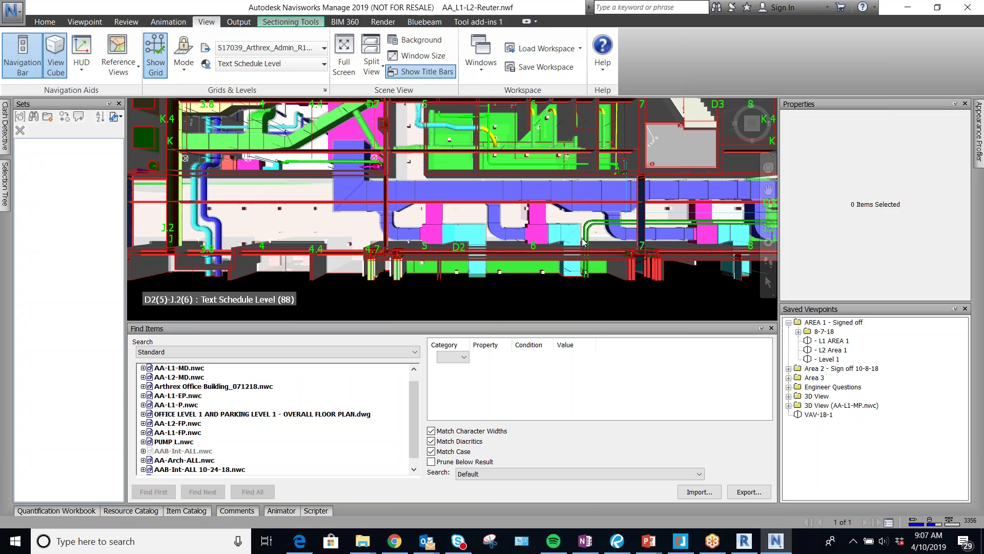
click(538, 187)
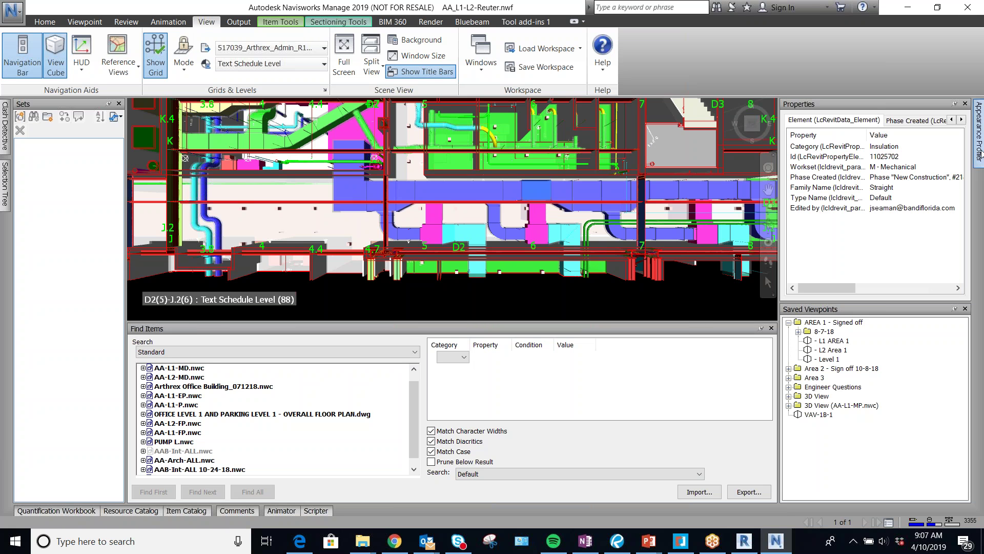
click(950, 120)
click(951, 120)
click(951, 120)
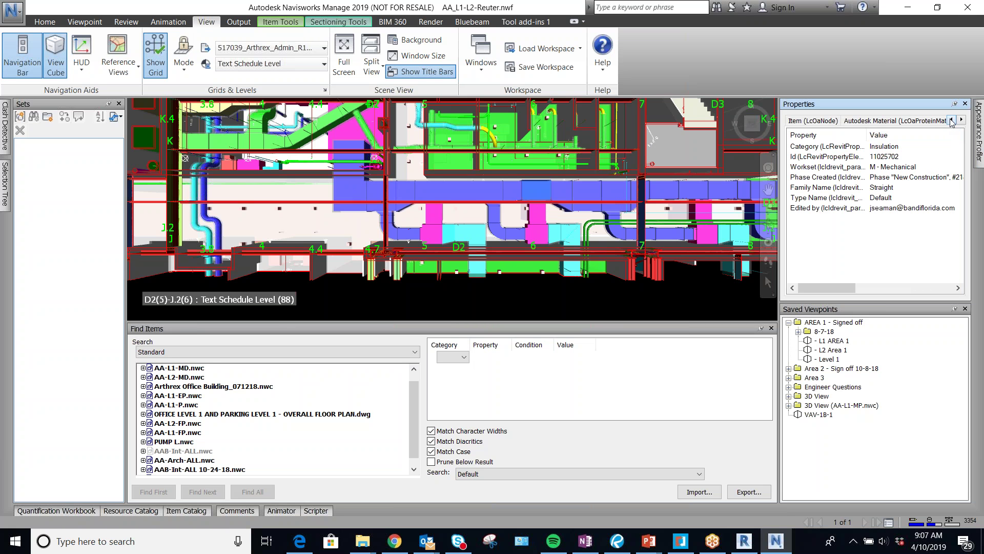
click(812, 120)
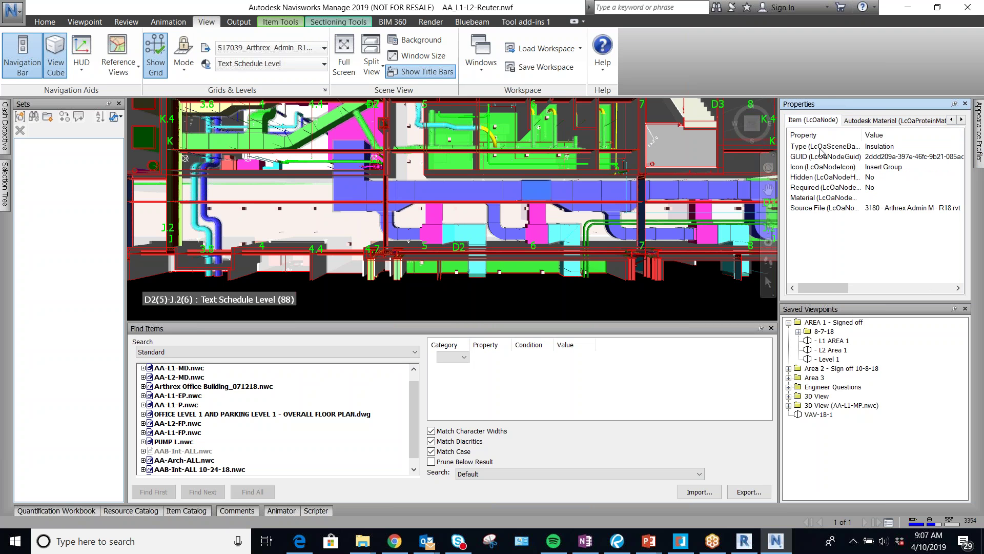
click(961, 119)
click(961, 119)
click(882, 122)
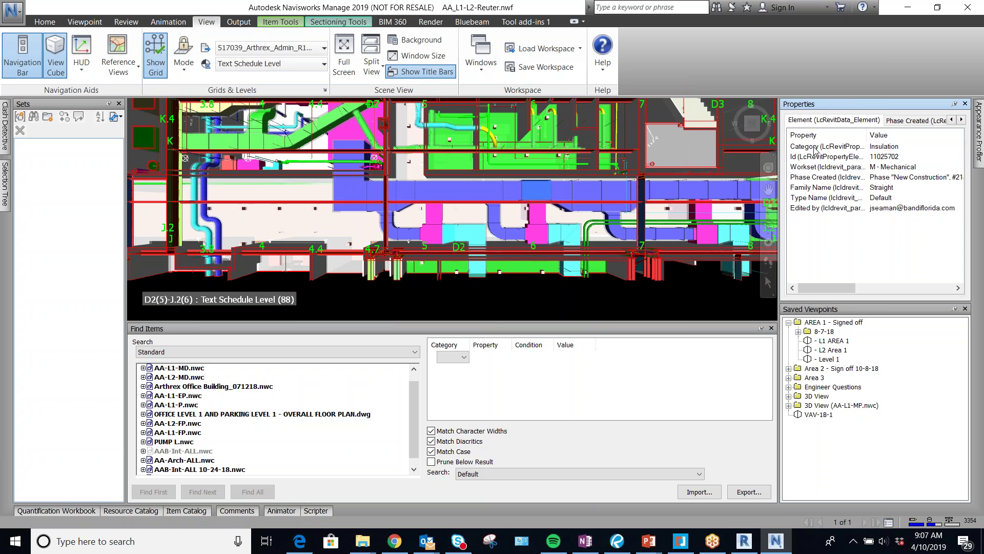
Widen the condition columns in Find Items and set the search condition's category to Element
click(451, 357)
click(451, 357)
click(451, 357)
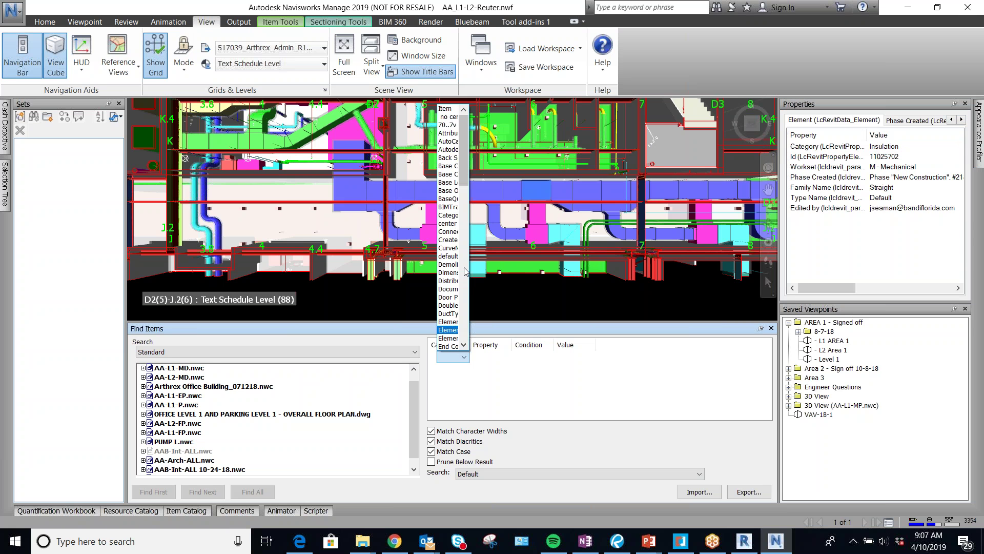
click(502, 371)
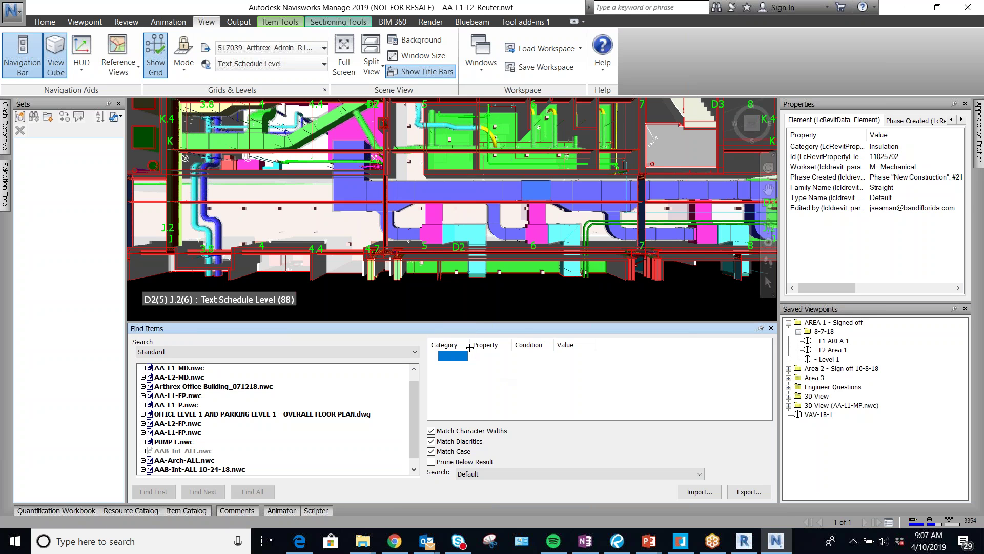
drag(470, 348, 581, 343)
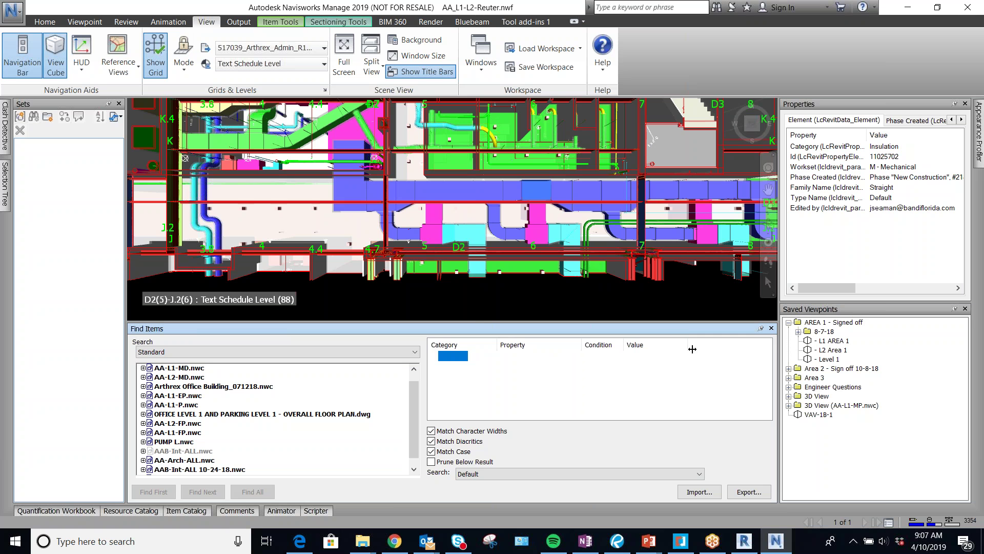
click(470, 381)
click(482, 358)
click(491, 358)
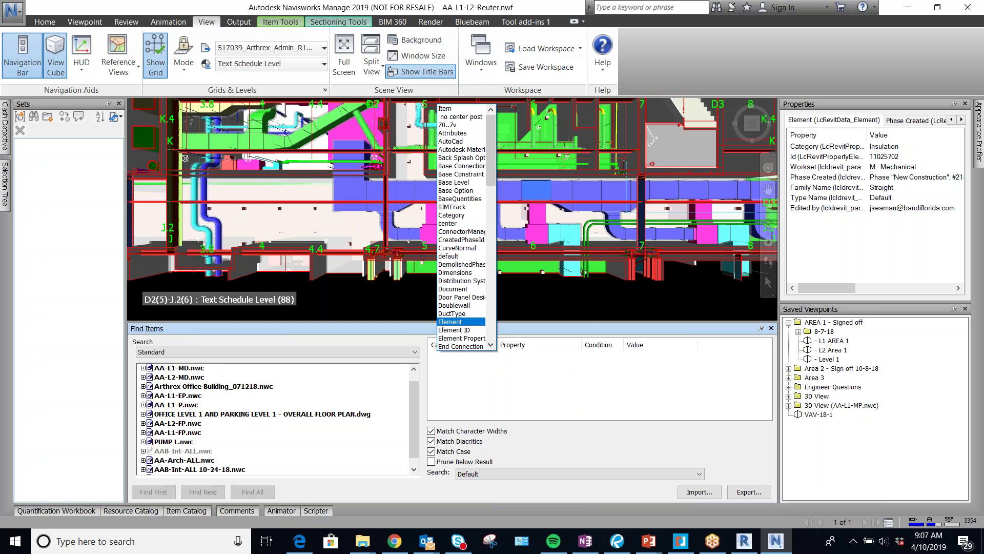
click(467, 323)
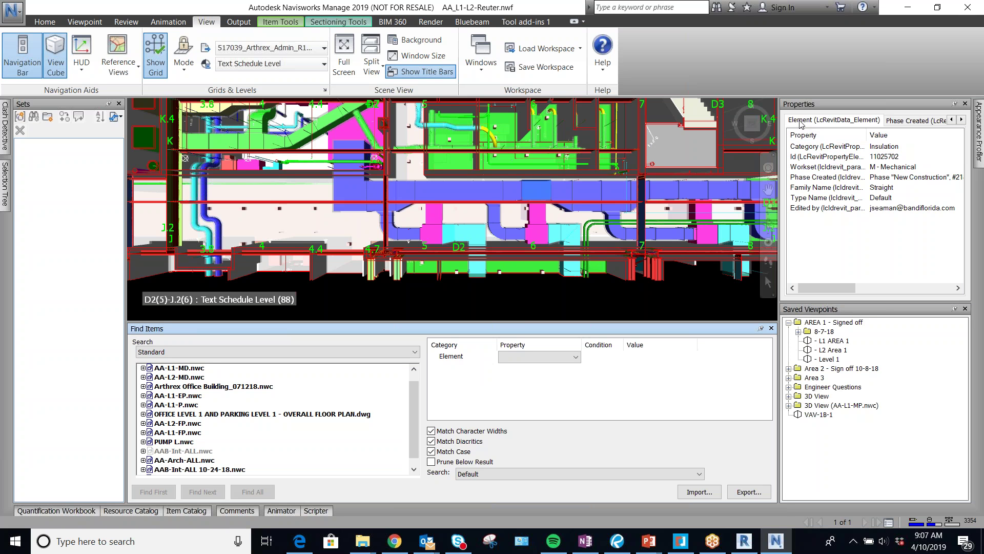
Set the property of the Element search condition to Category
key(ctrl)
key(ctrl)
key(ctrl)
key(ctrl)
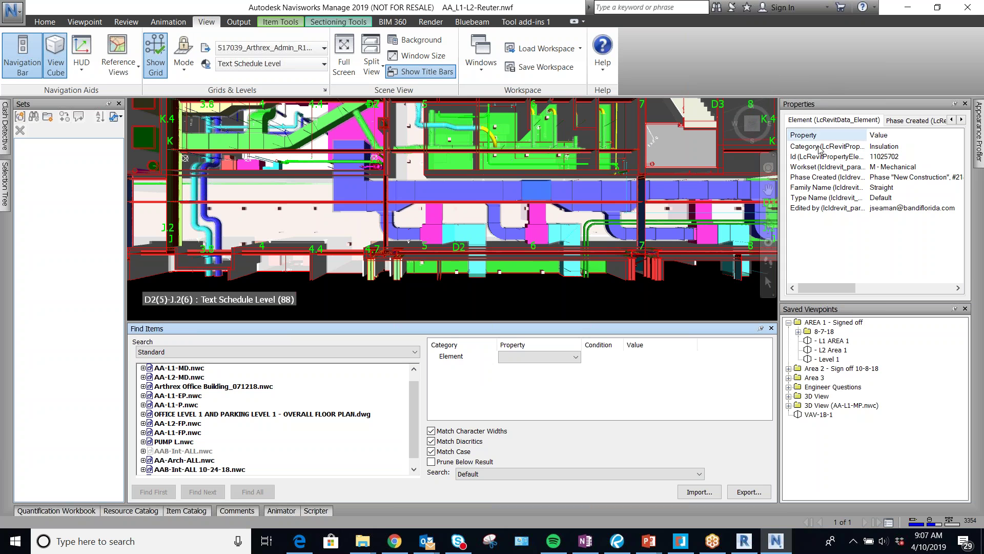
key(ctrl)
click(559, 357)
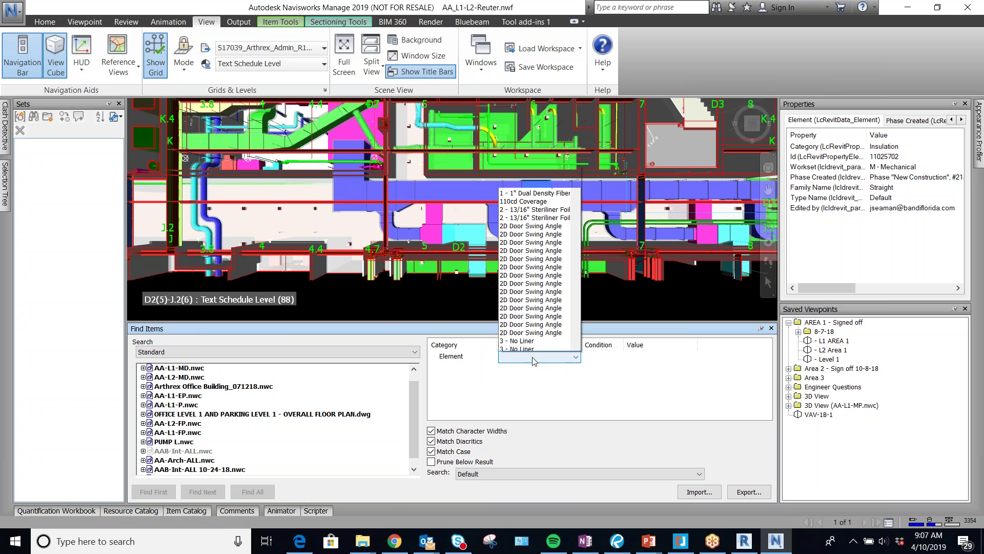
scroll(537, 262, down, 2)
scroll(537, 262, down, 15)
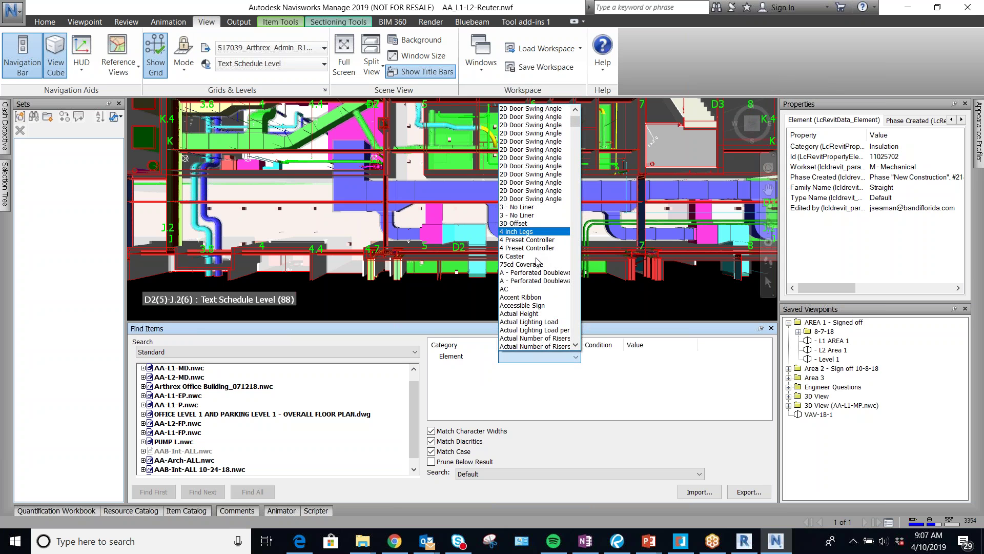
scroll(537, 328, down, 3)
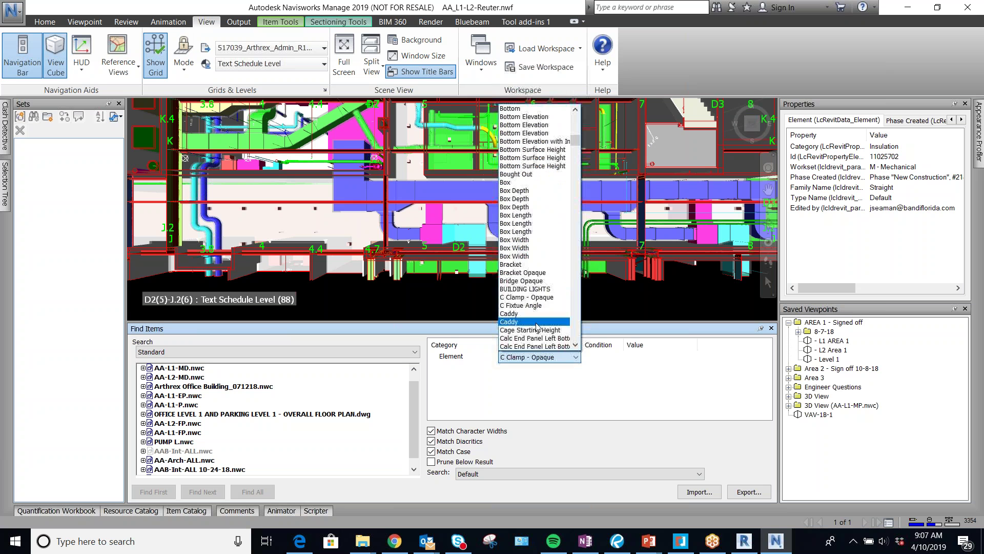
scroll(540, 320, down, 5)
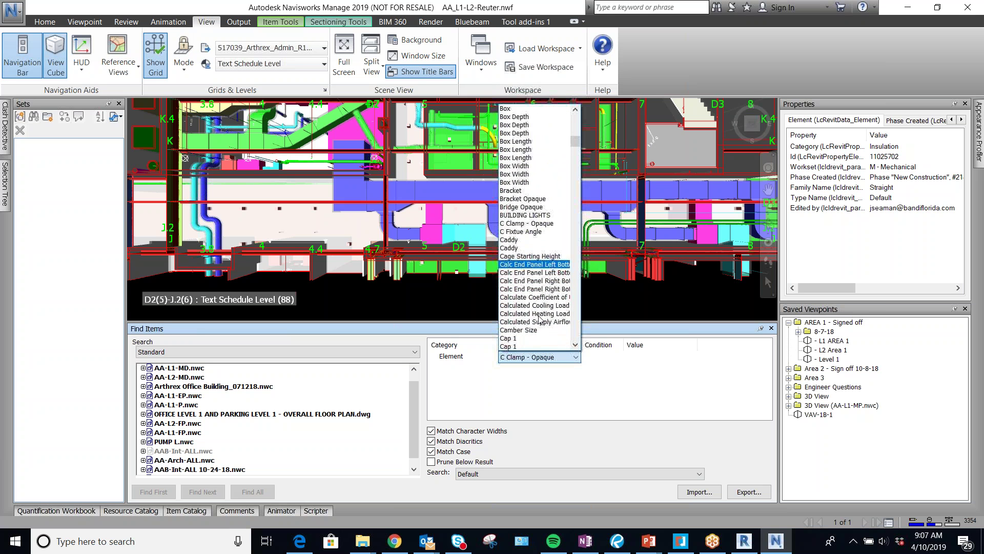
scroll(540, 319, down, 5)
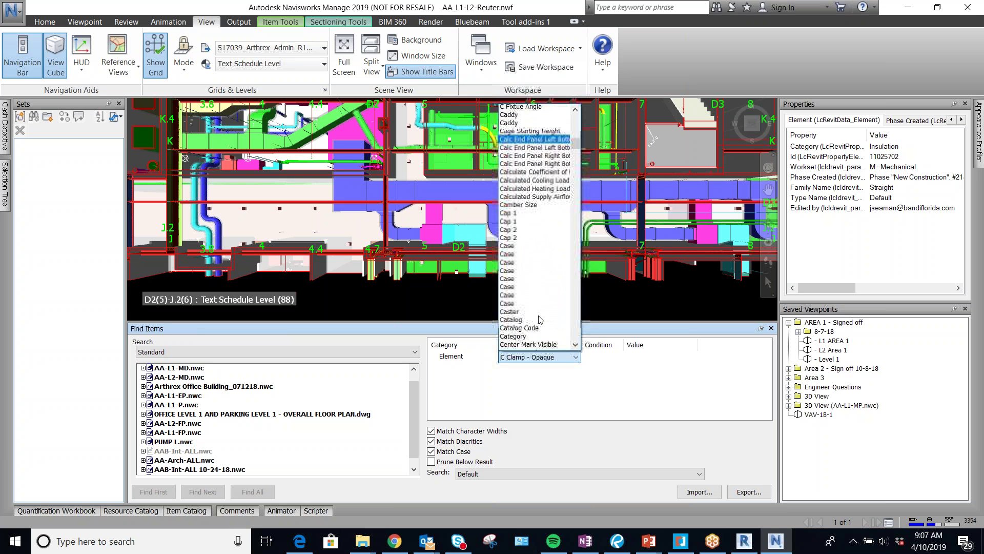
click(533, 318)
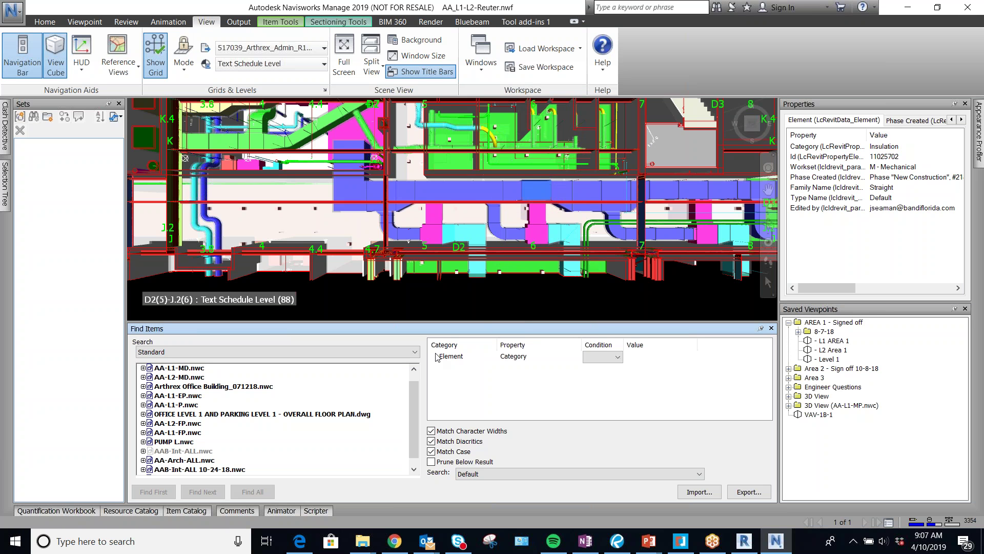
Complete the search condition with the Contains operator and the value Insulation
click(598, 358)
click(604, 388)
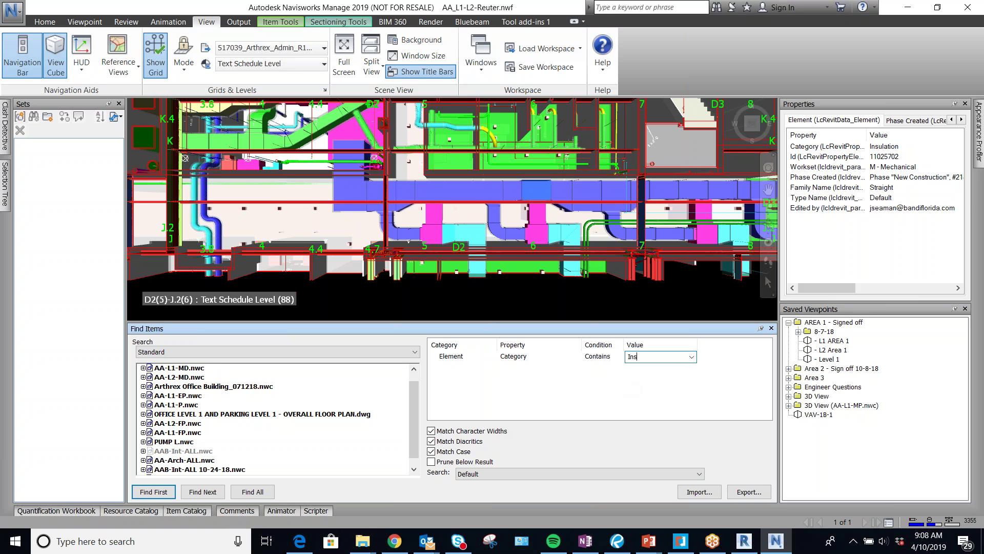
text(Insulation)
click(607, 359)
click(613, 357)
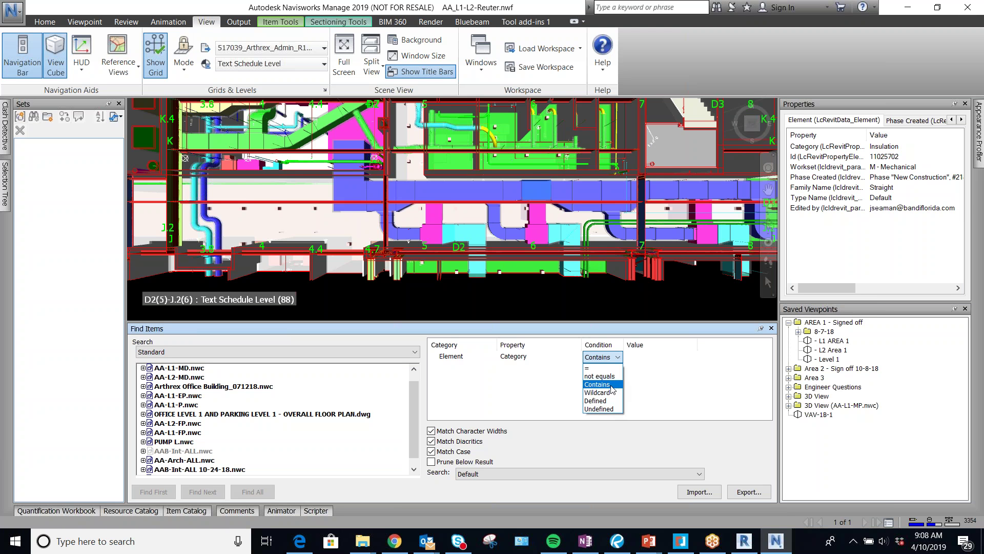
click(598, 383)
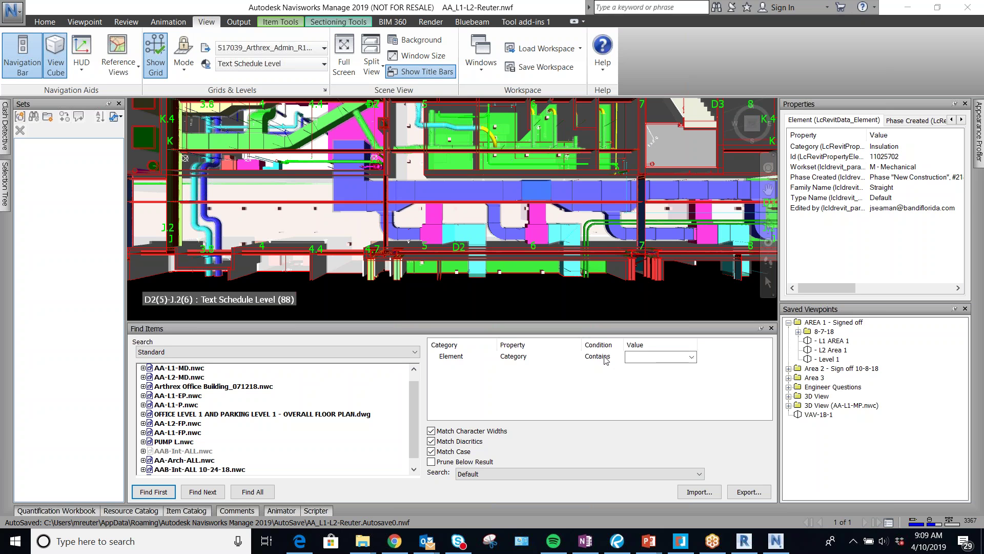
click(655, 356)
text(Insulation)
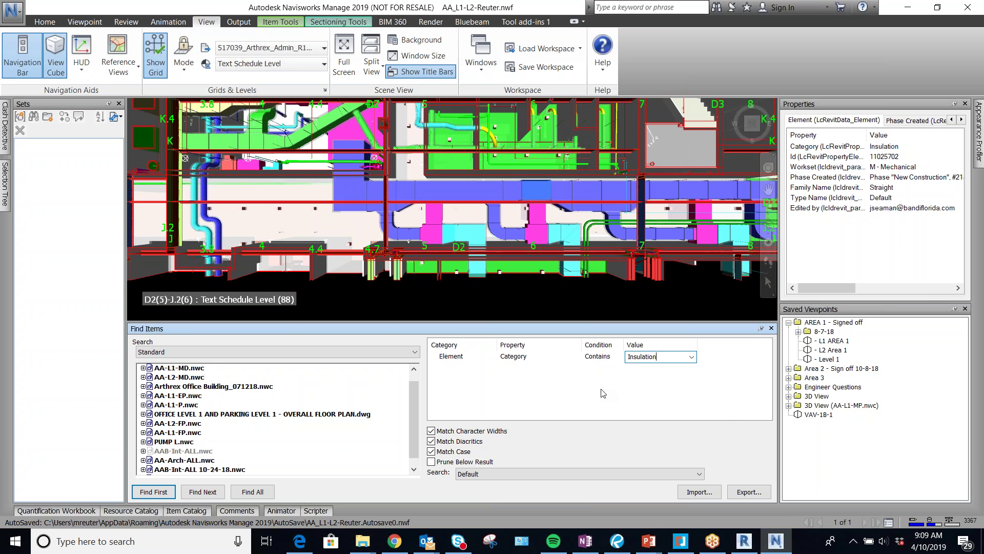
click(691, 357)
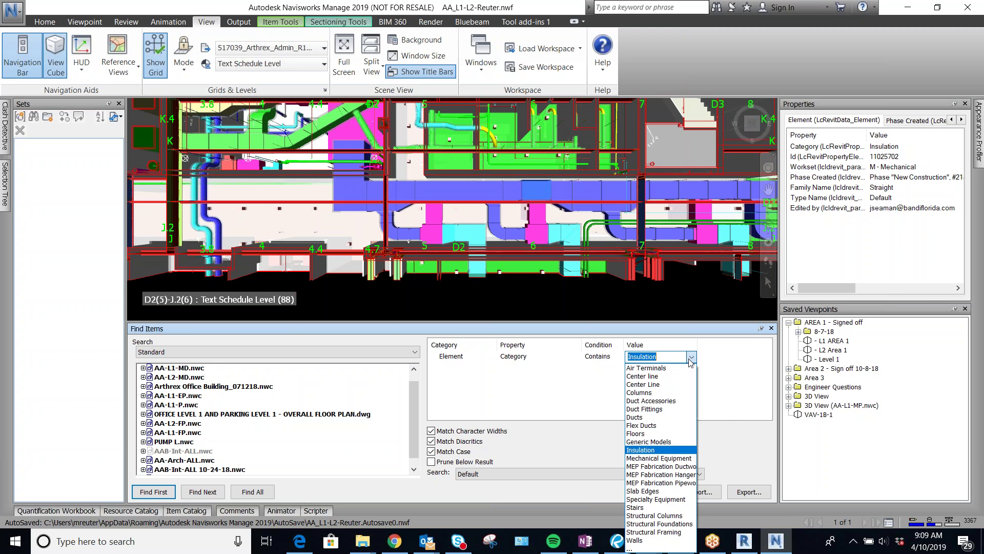
click(665, 451)
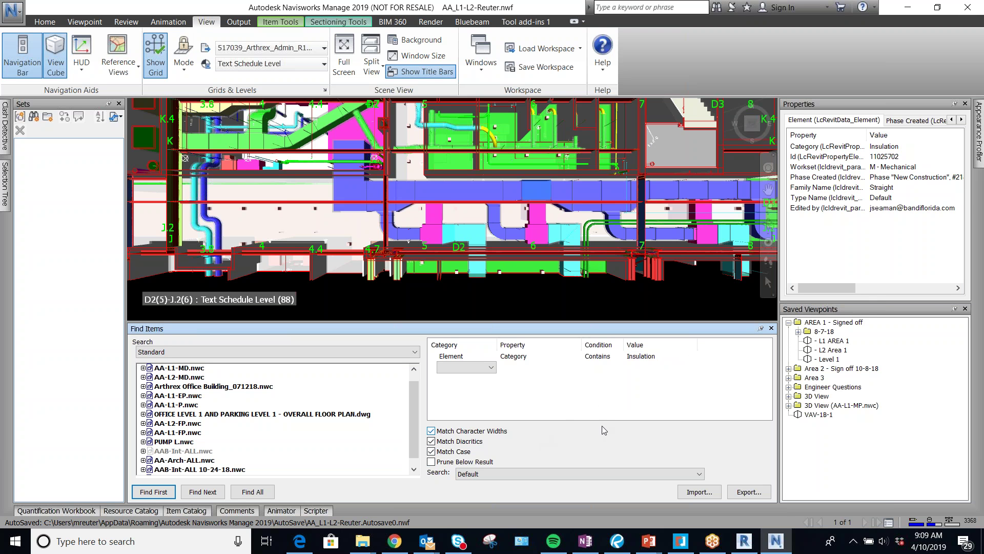
Turn off Match Case for the insulation search and dismiss the e-mail notification
click(439, 454)
click(646, 359)
click(449, 455)
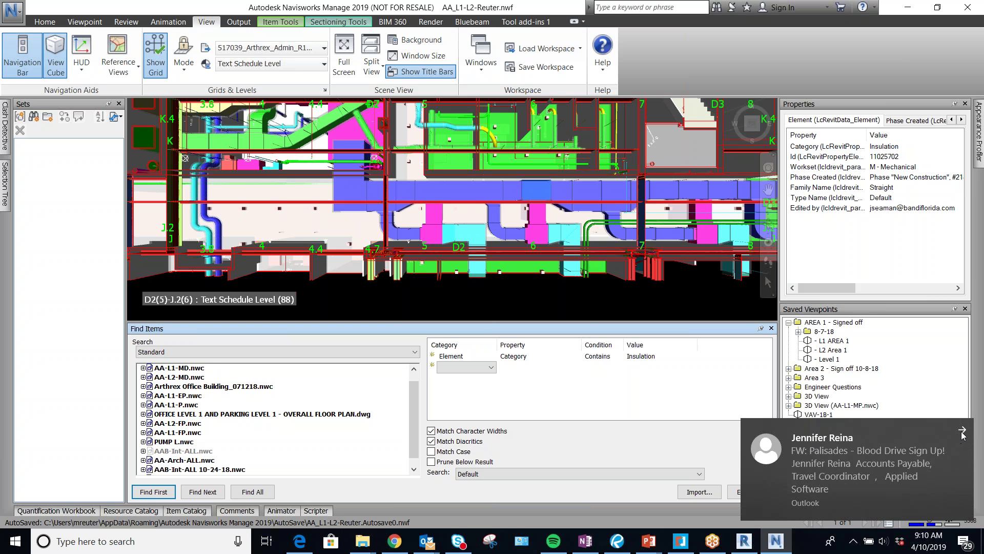
click(962, 432)
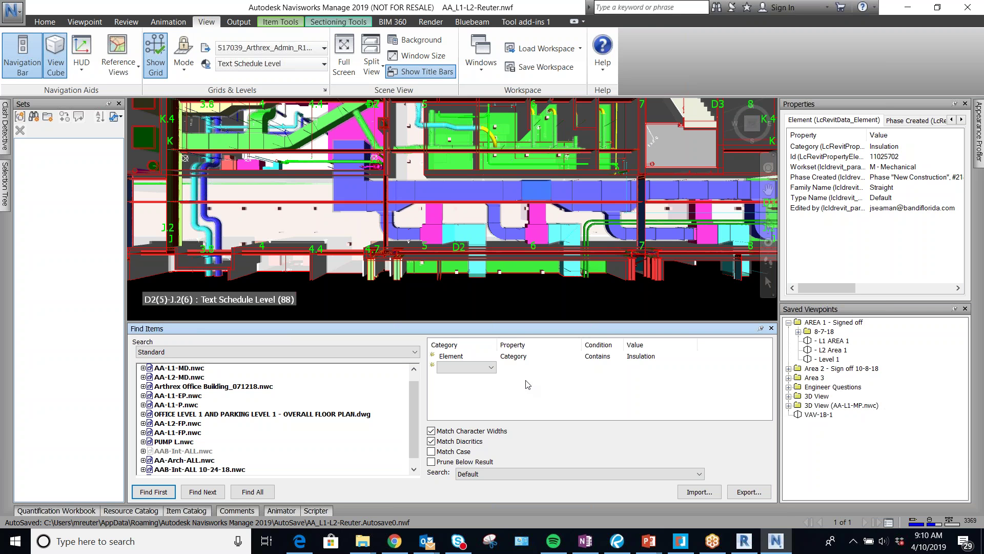
Turn Match Case back on and find all items whose Element Category contains Insulation
click(630, 453)
click(252, 492)
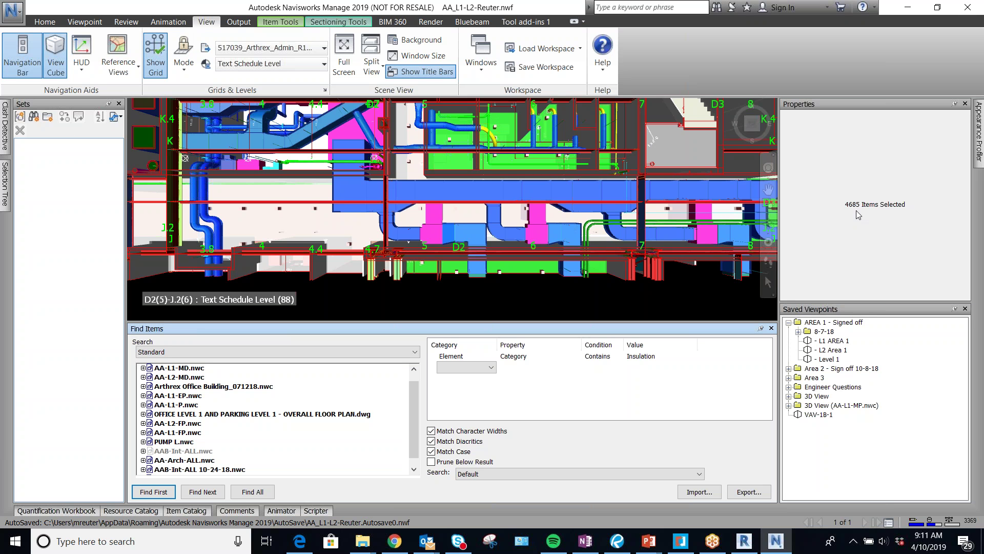
Save the current search as a search set named Insulation
click(34, 120)
text(Insulation)
key(Return)
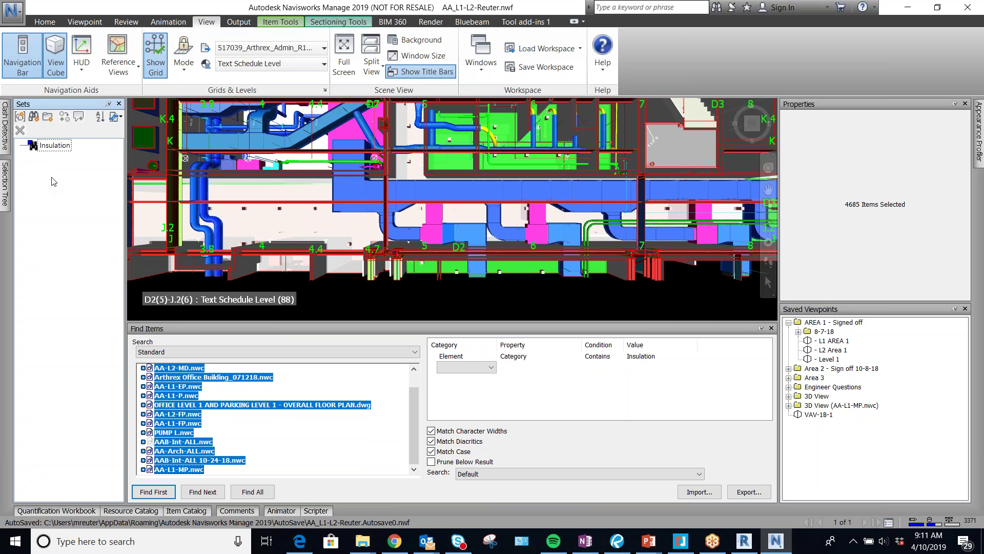
Turn off Match Case, find all matching items again, and update the Insulation search set with the changed search
click(434, 453)
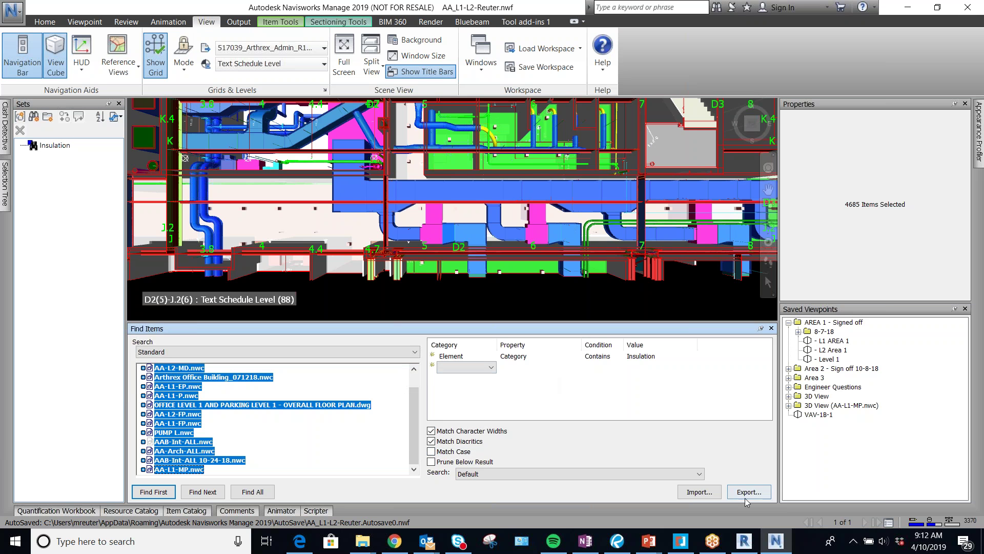
click(252, 492)
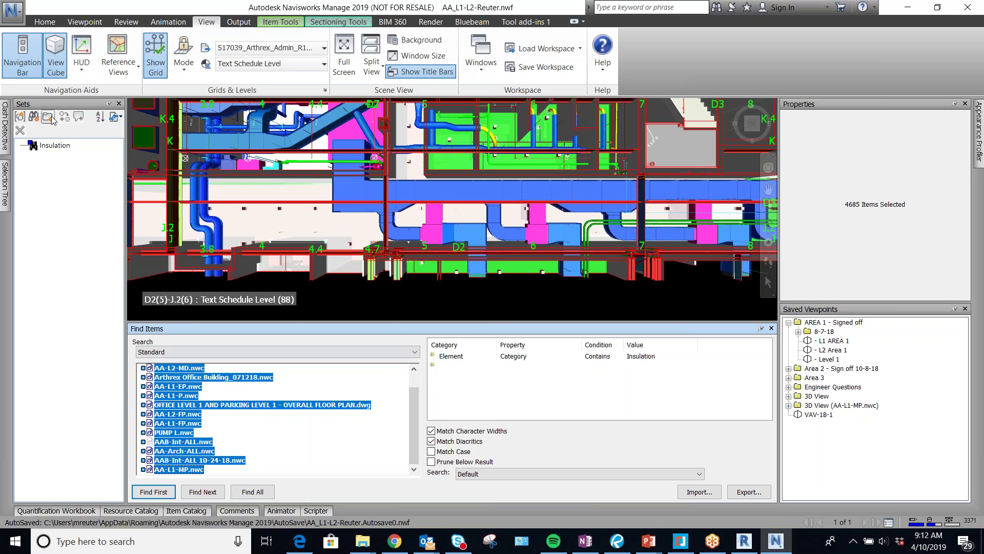
right_click(49, 145)
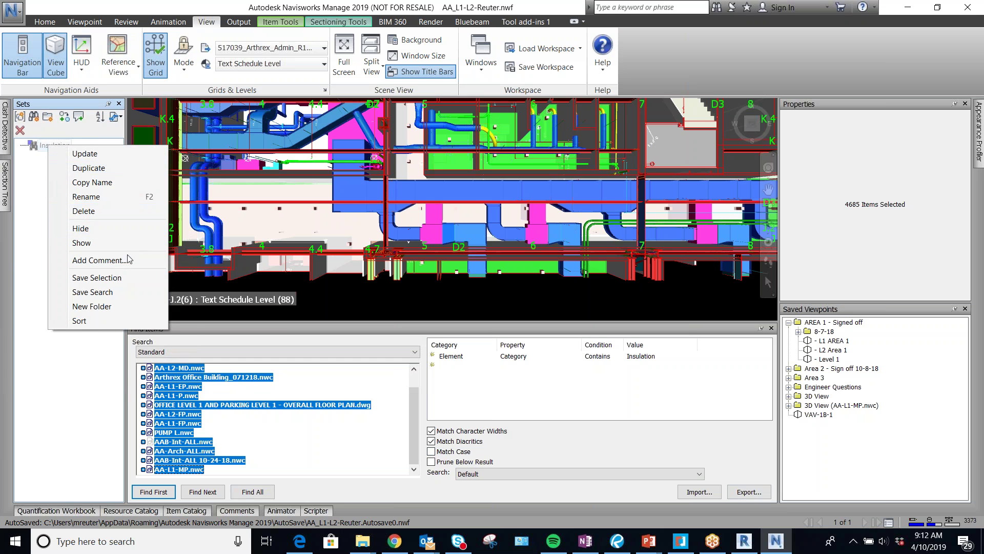
click(103, 157)
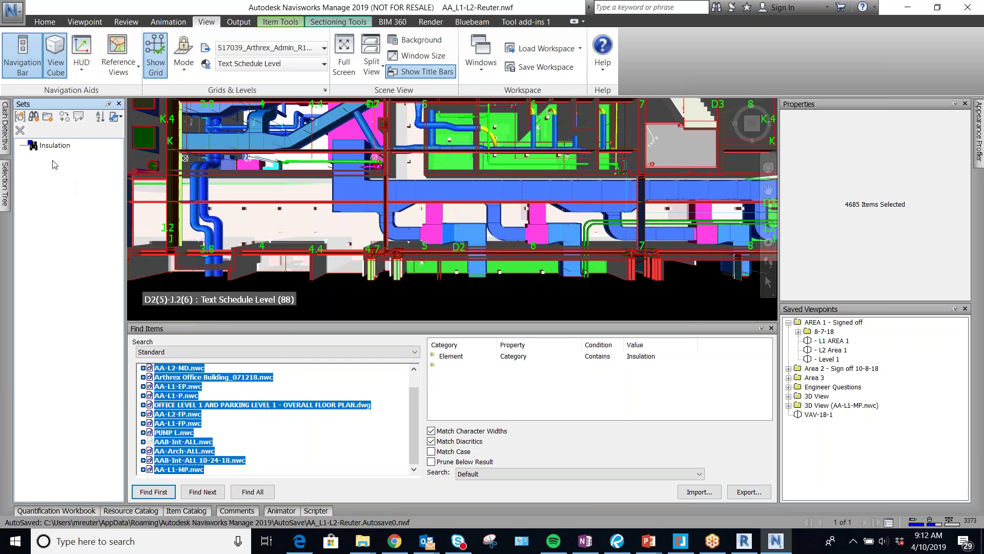
Recall the insulation items from the Insulation search set, and clear the selection
click(54, 146)
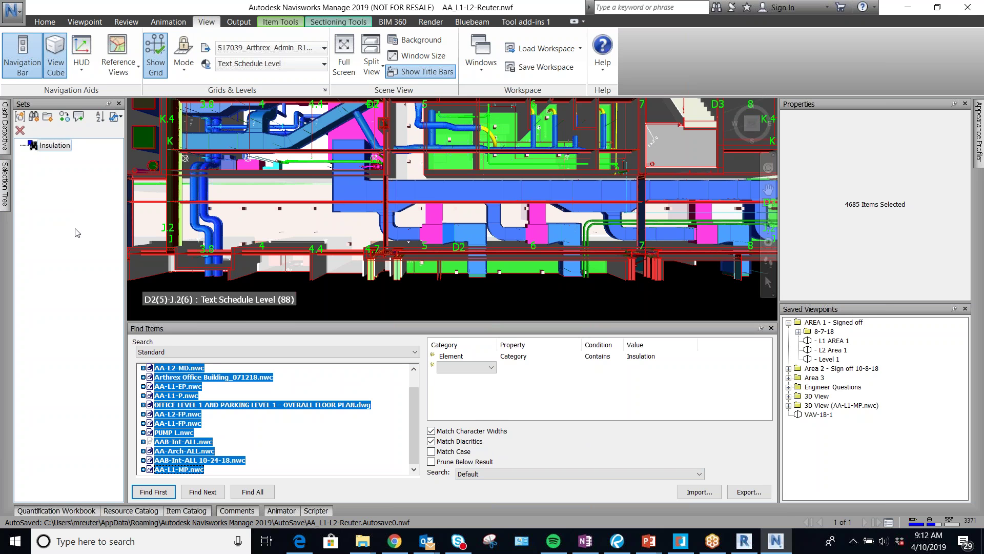
click(55, 145)
click(588, 289)
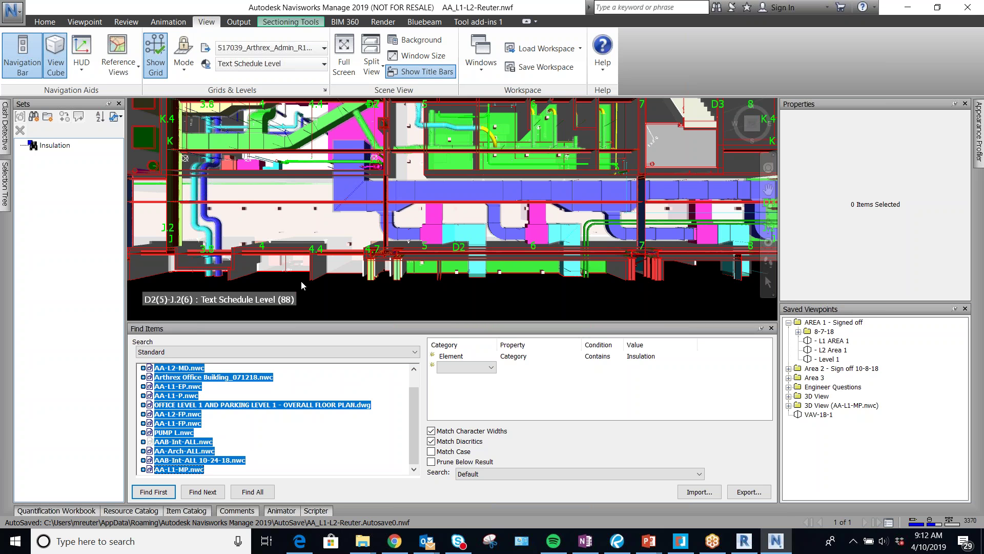
click(315, 266)
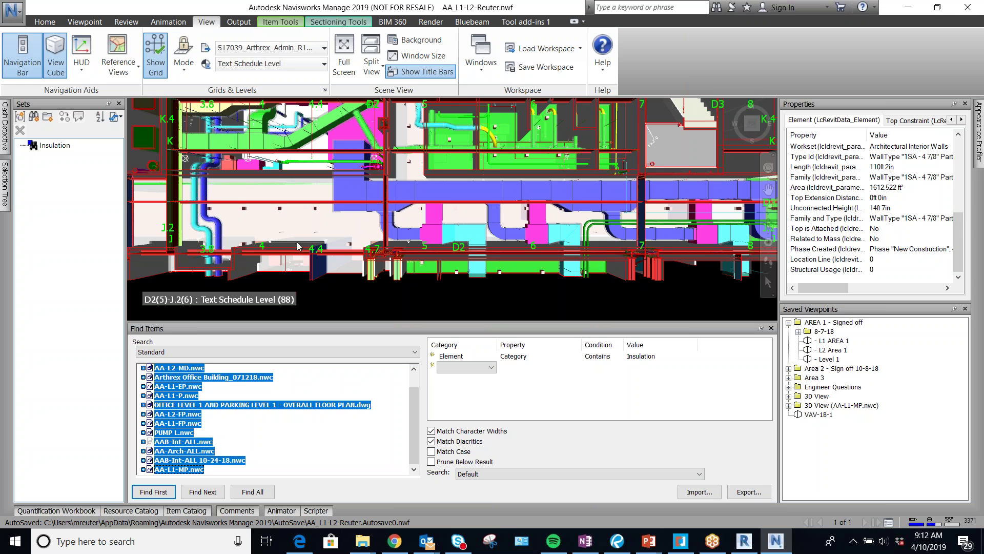
ctrl+click(287, 242)
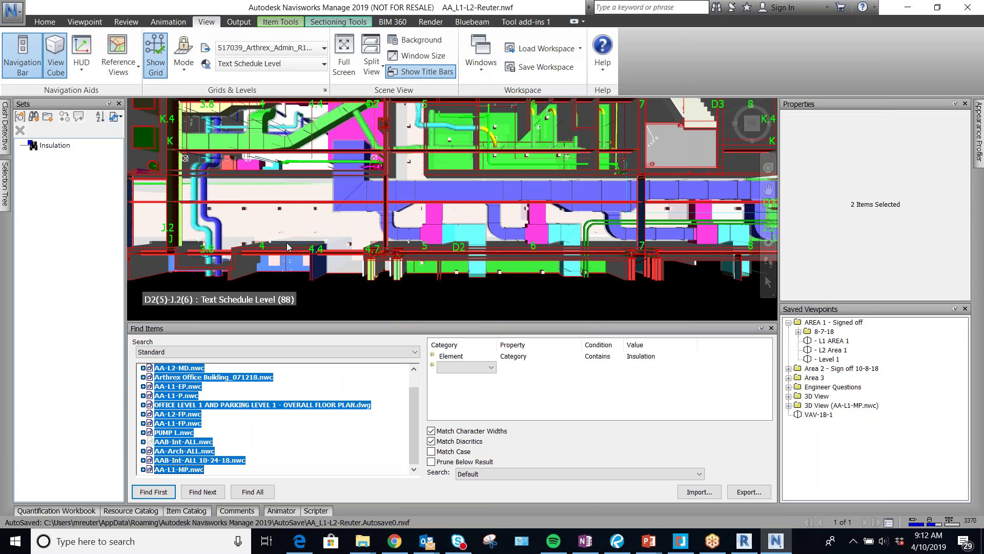
click(237, 274)
ctrl+click(239, 270)
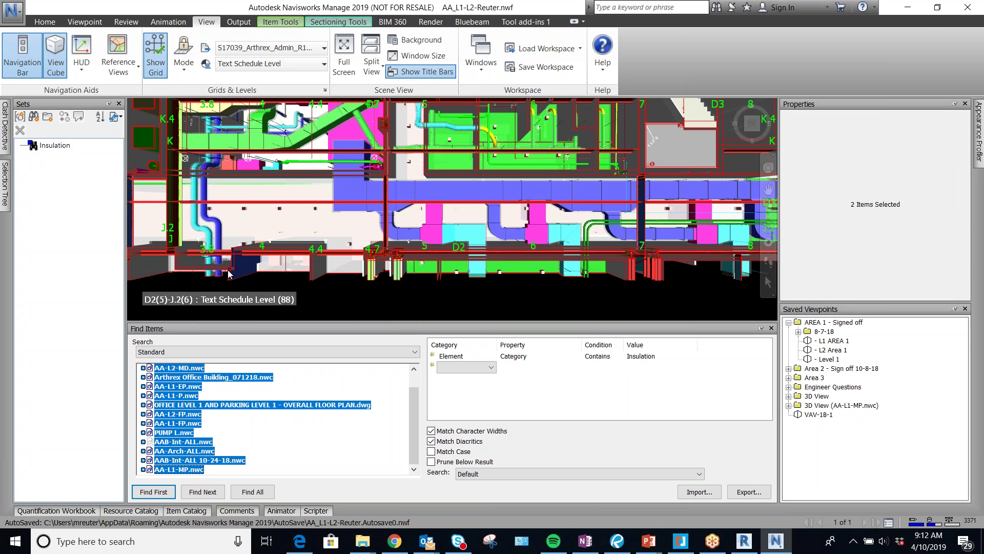
click(228, 274)
scroll(227, 280, up, 2)
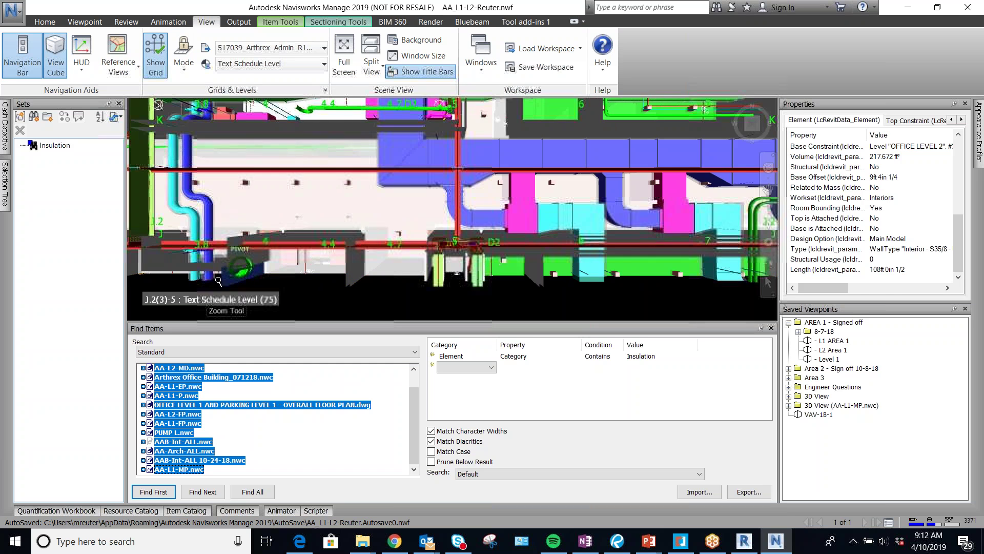
scroll(228, 281, up, 1)
ctrl+click(222, 272)
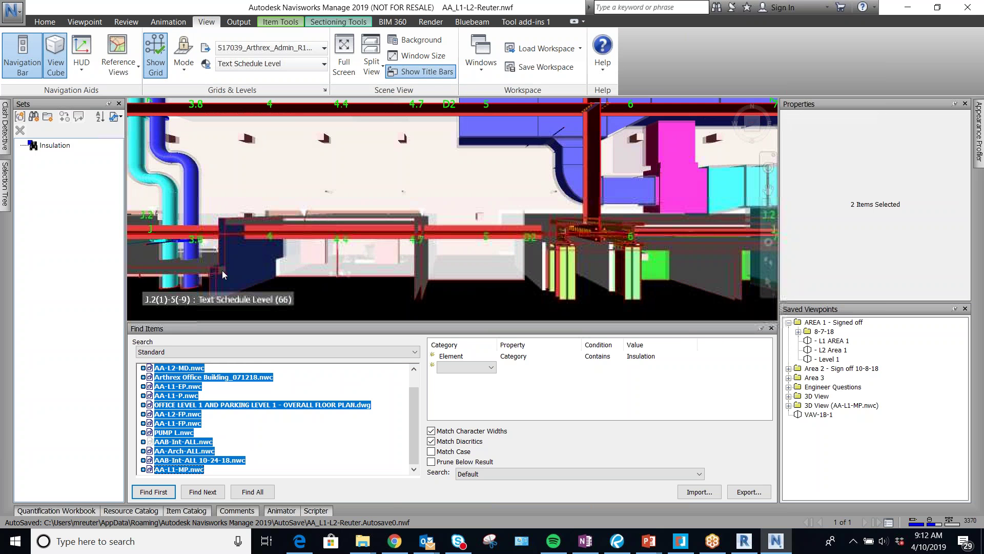
ctrl+click(273, 224)
ctrl+click(274, 226)
ctrl+click(292, 263)
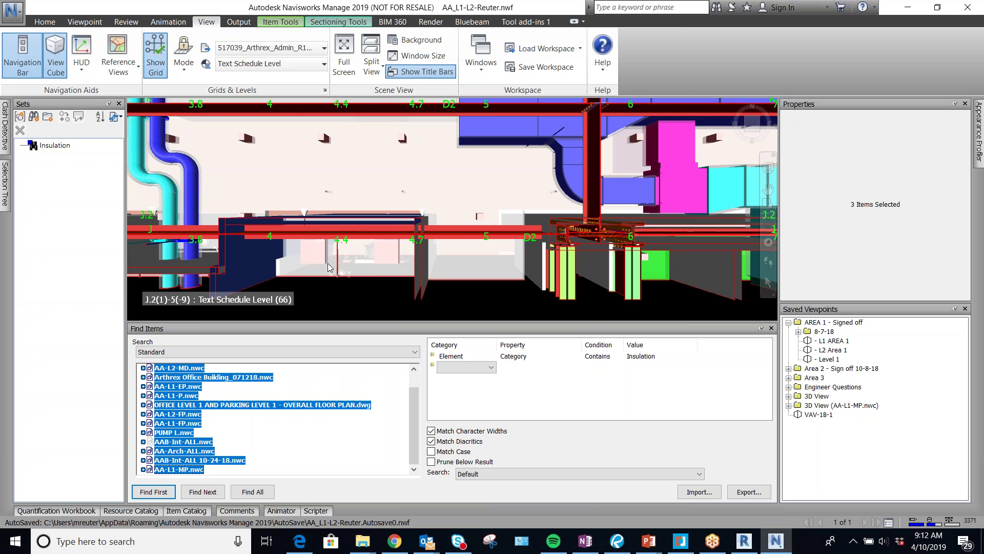
ctrl+click(417, 275)
Select together the walls enclosing the rooms between grid lines 3.8 and 4.7
drag(754, 125, 754, 107)
click(753, 106)
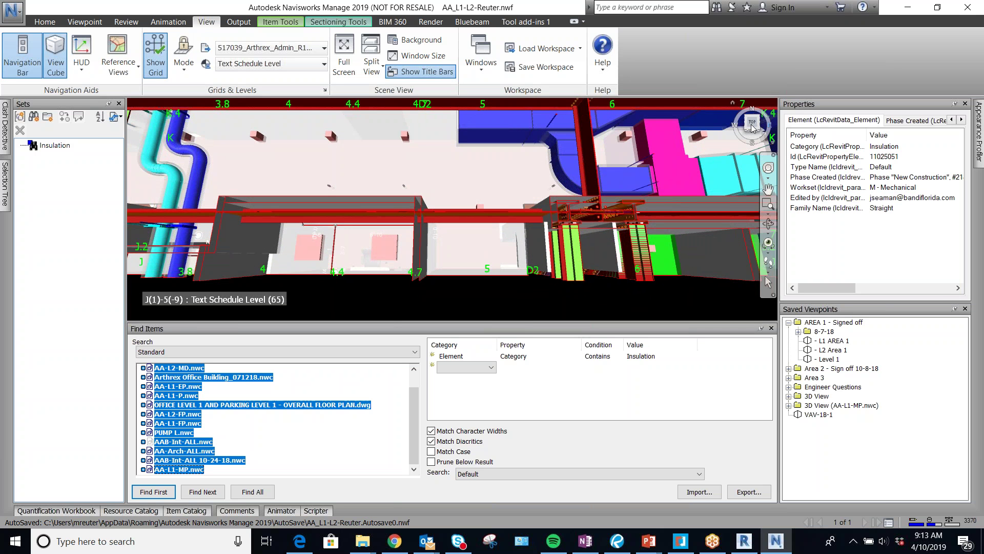
click(752, 127)
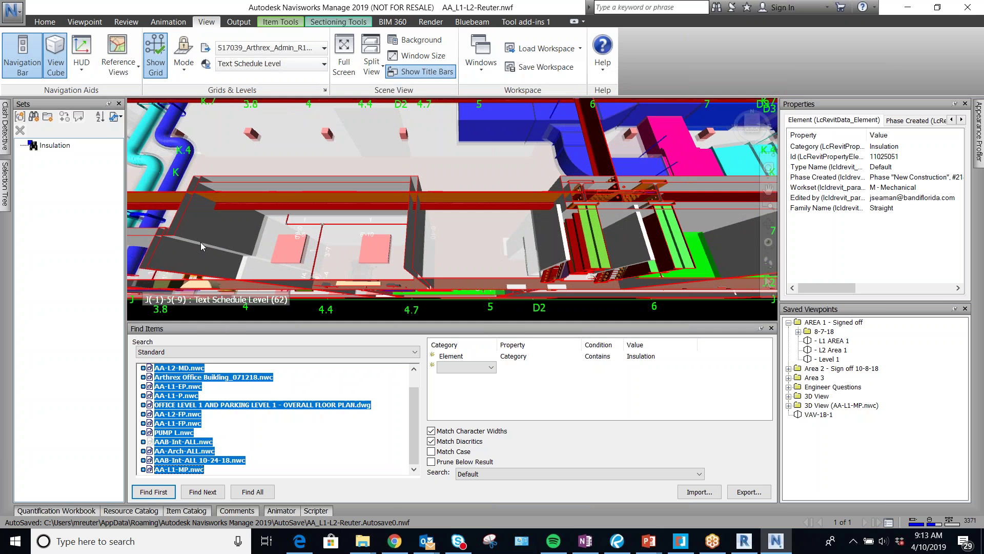
click(201, 242)
ctrl+click(194, 247)
ctrl+click(193, 242)
ctrl+click(193, 242)
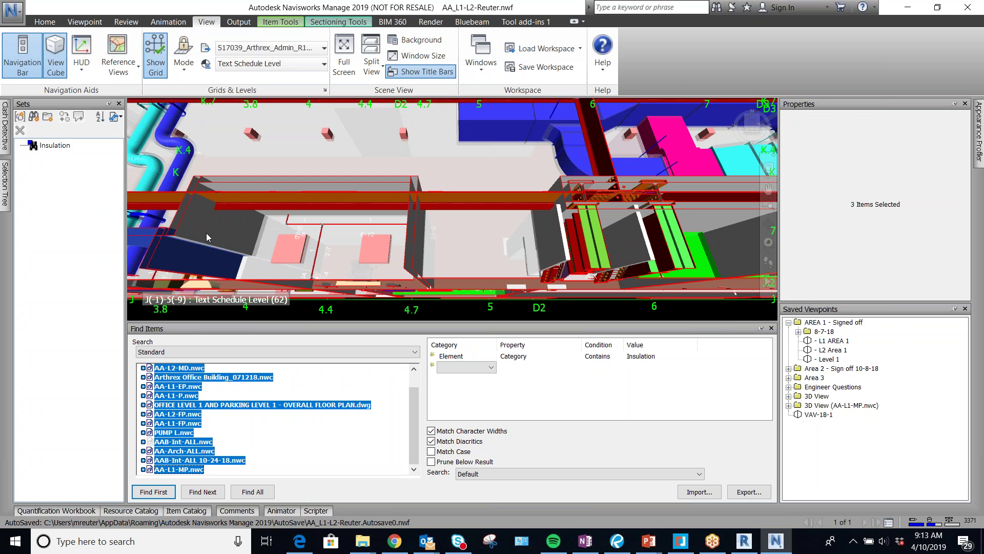
ctrl+click(219, 221)
ctrl+click(249, 182)
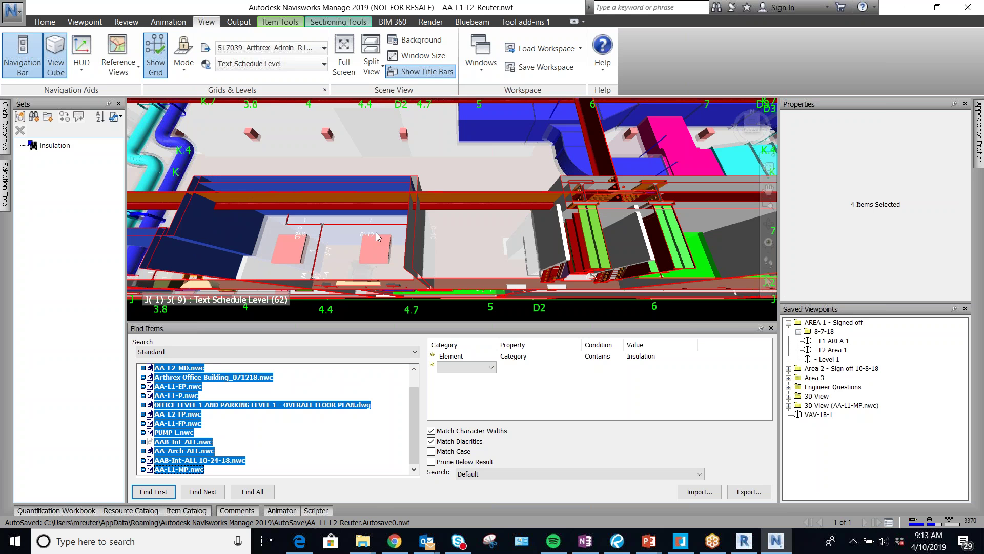
ctrl+click(418, 248)
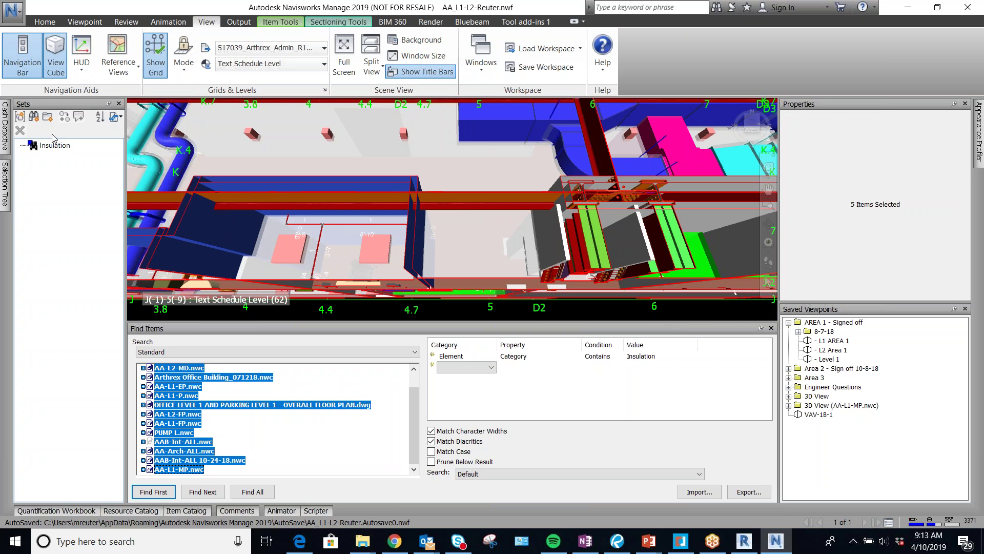
Save the selected walls as a selection set named Random Items
click(22, 118)
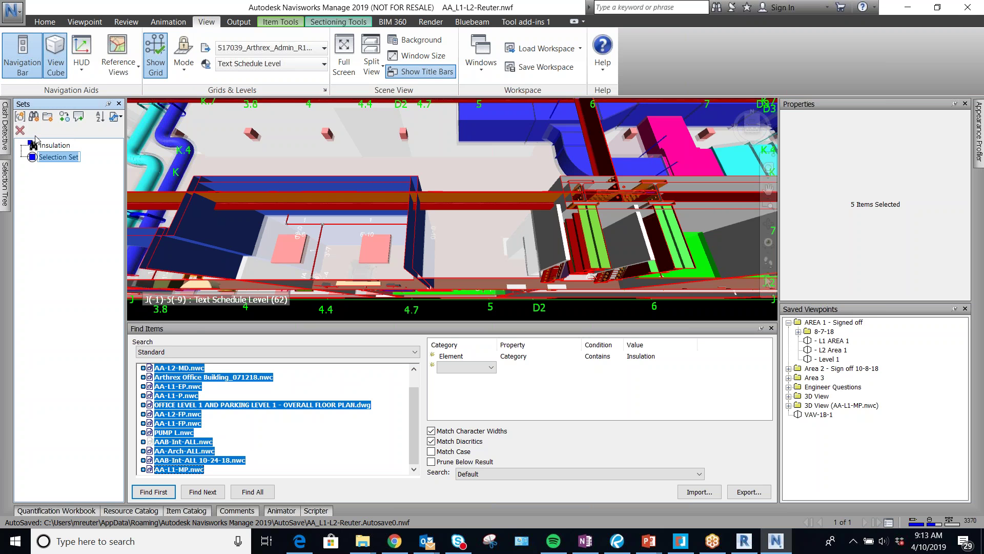
text(Random Items)
key(Return)
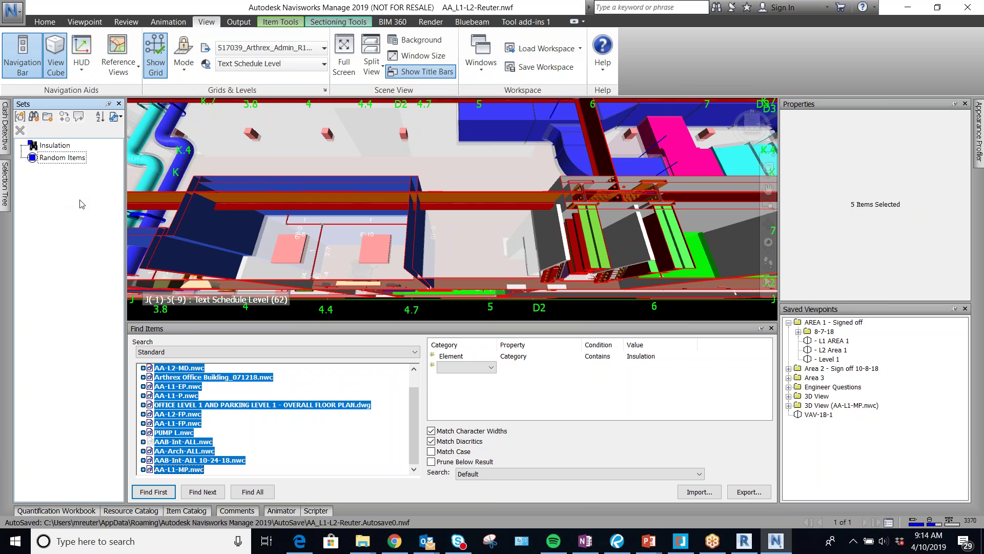
Check the import and export options for search sets, and recall the Insulation search set
click(114, 118)
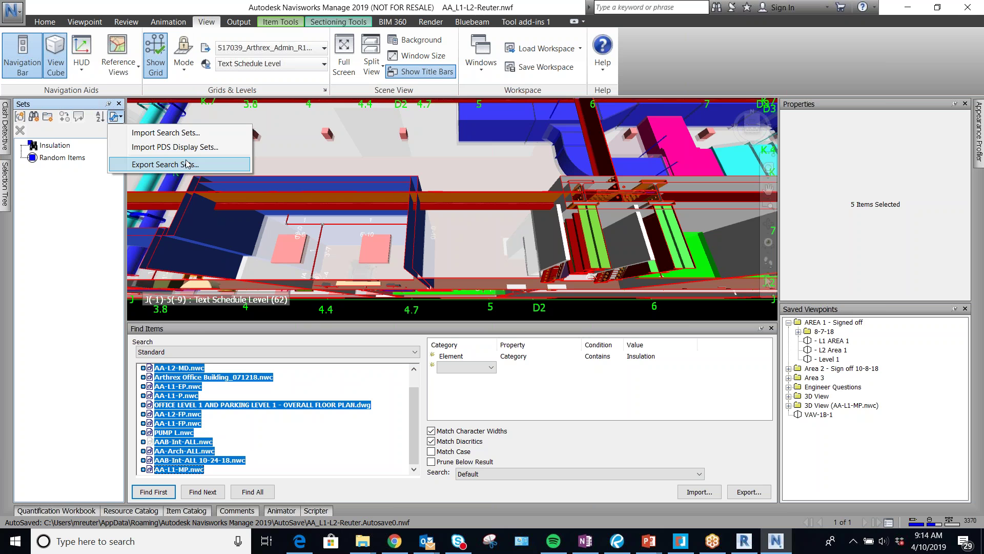
click(80, 225)
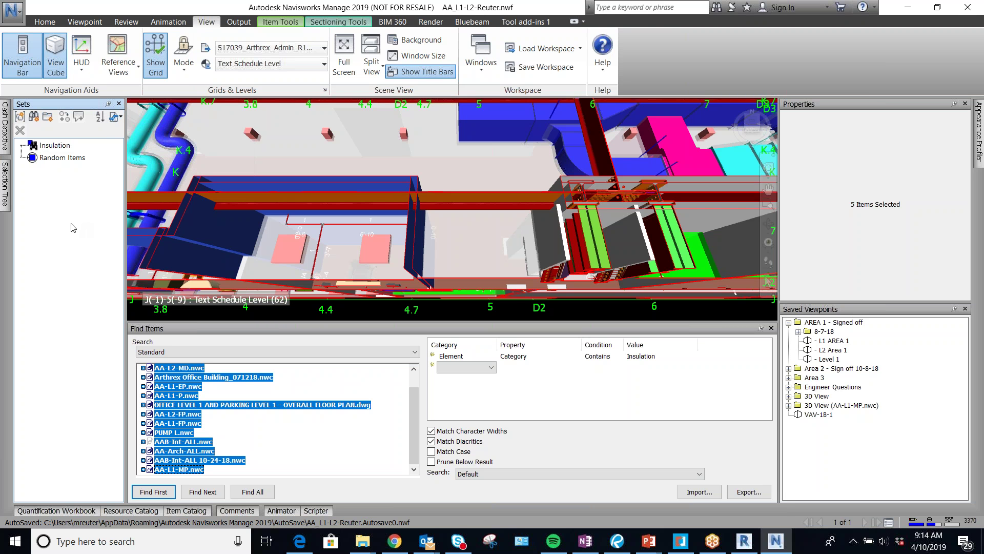
click(57, 146)
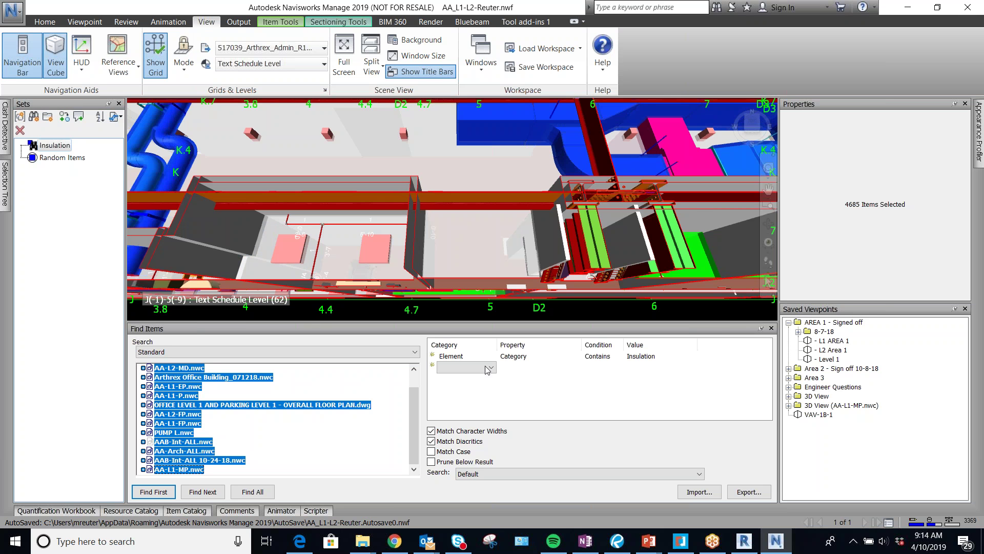
Change the category of the existing search condition from Element to Item
click(456, 357)
click(650, 358)
click(491, 359)
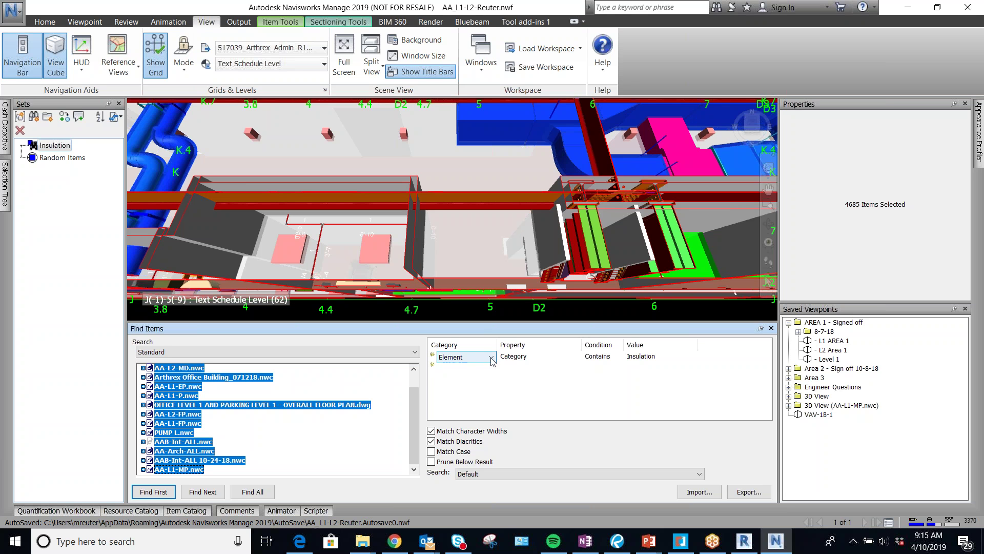
click(491, 358)
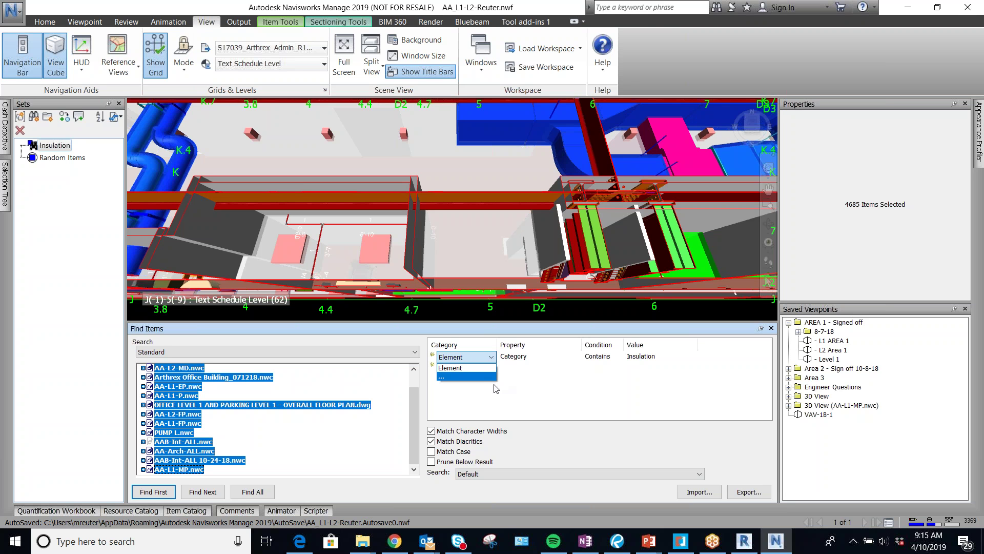
click(479, 377)
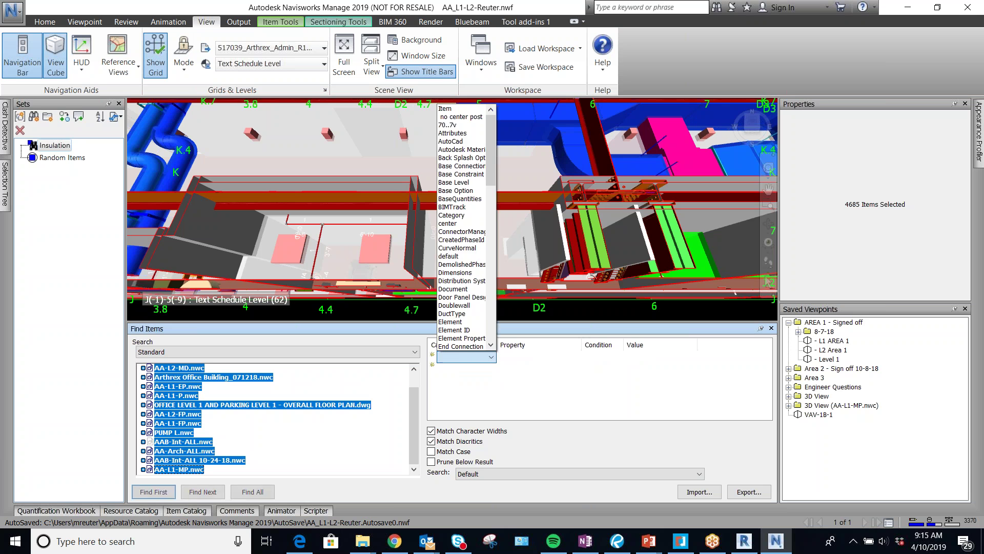
click(455, 110)
Complete the Item condition with the property Type, the Contains operator and the value Room, and find all matching items
click(543, 357)
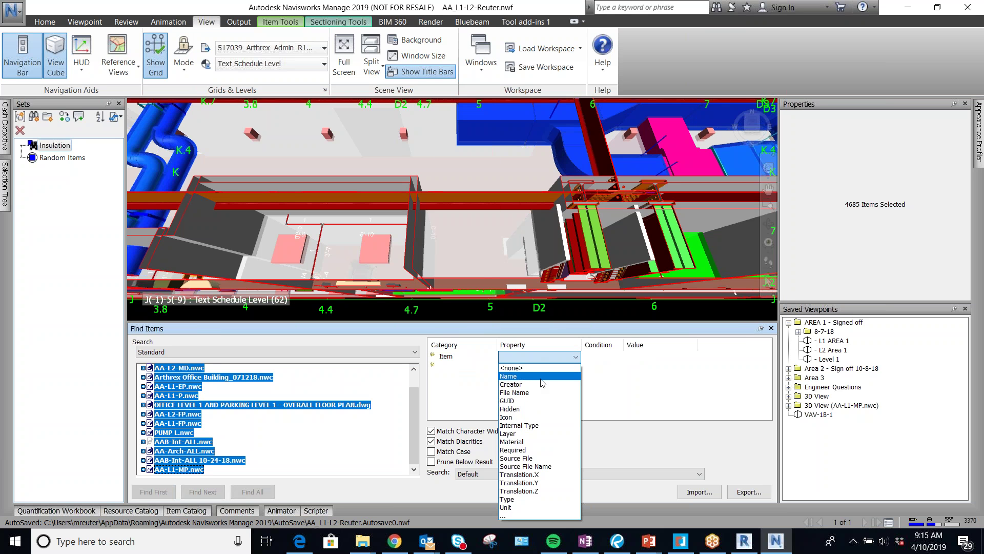
click(533, 498)
click(604, 357)
click(597, 384)
click(634, 356)
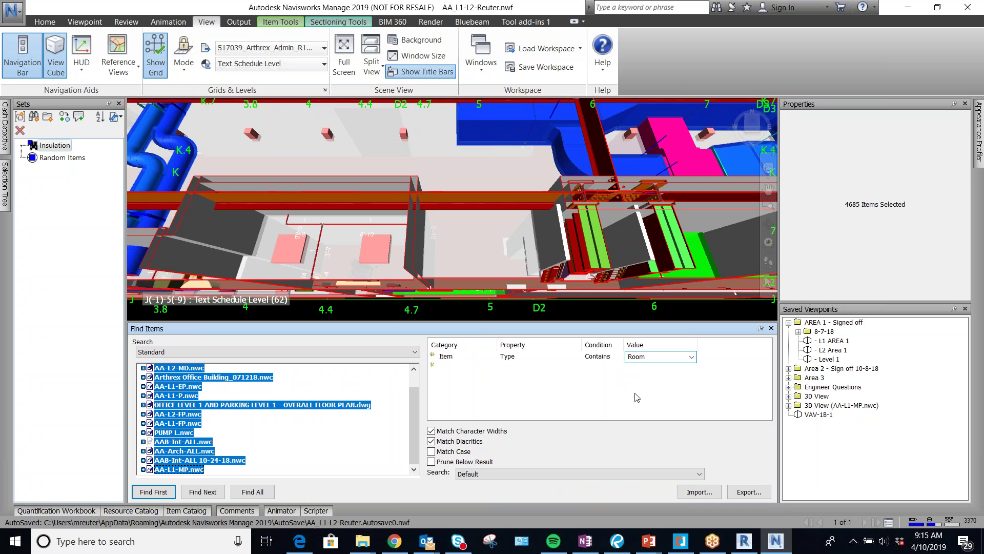
key(Return)
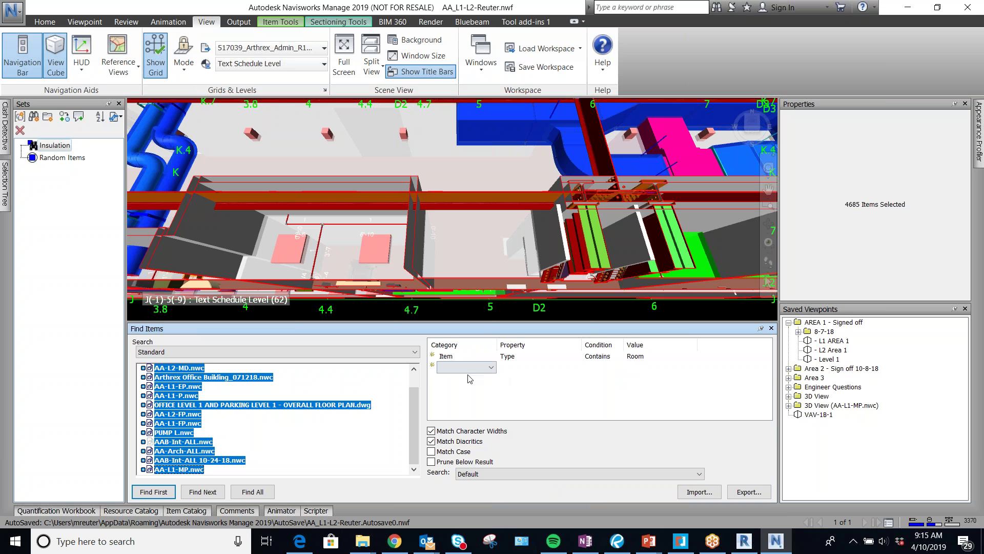
click(253, 492)
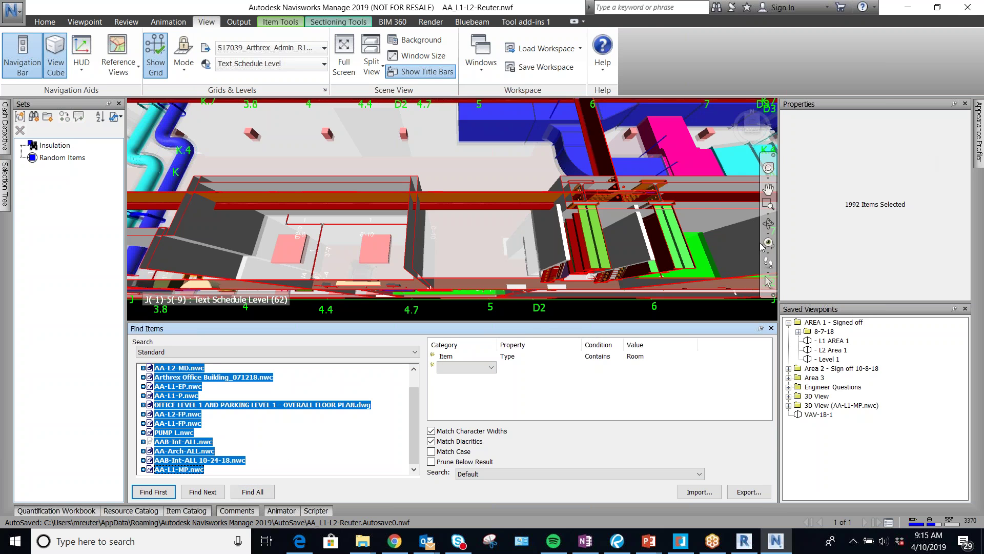
Save the room search as a search set named Rooms
scroll(459, 272, down, 5)
scroll(472, 261, down, 6)
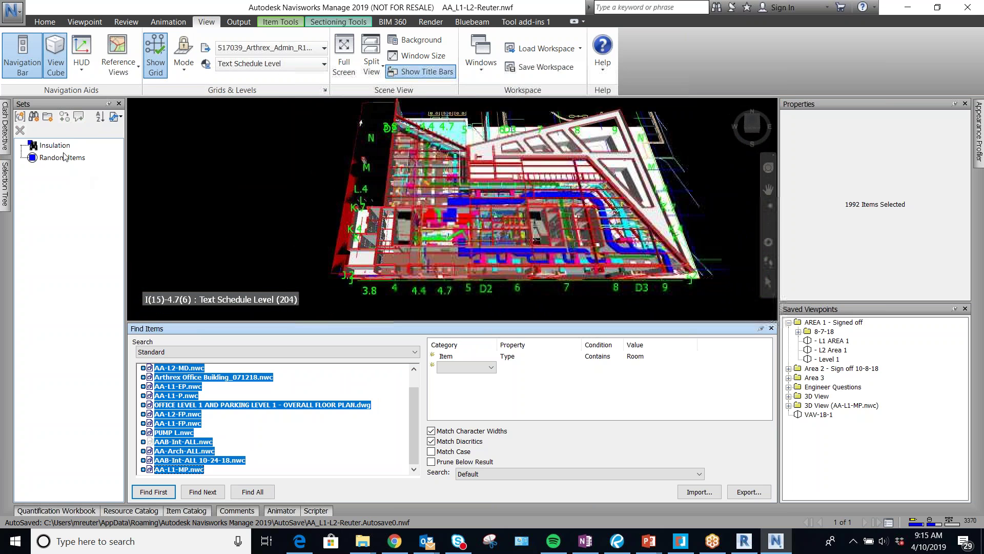
click(32, 116)
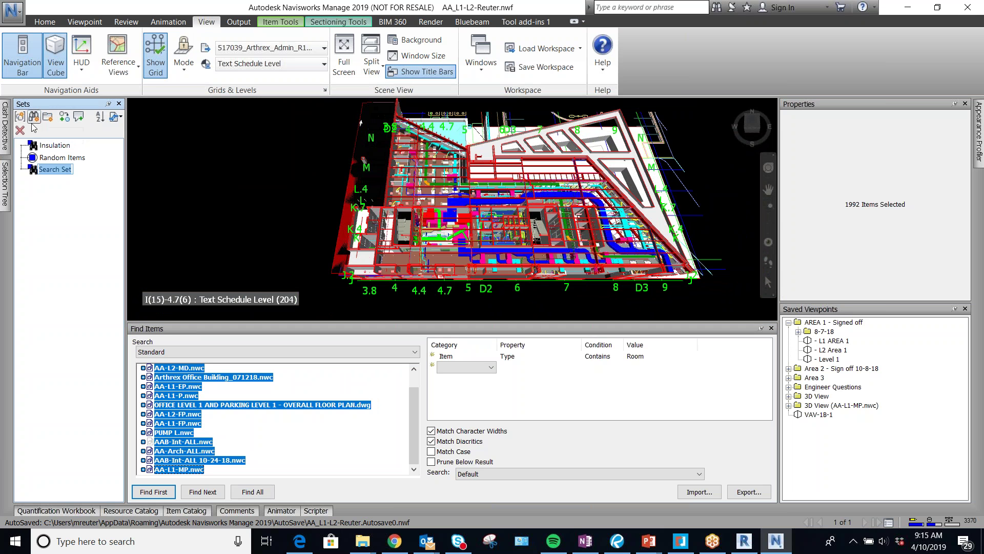
text(Rooms)
key(Return)
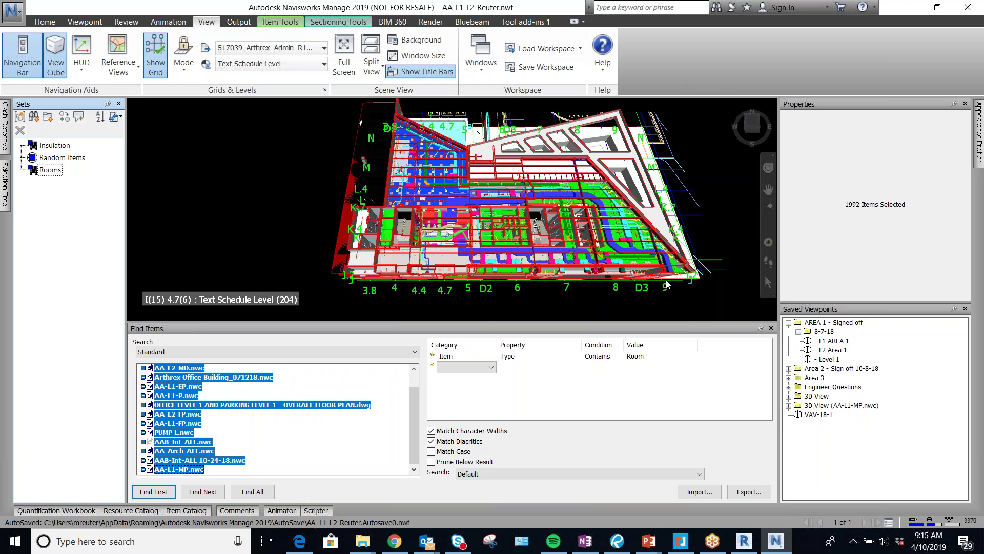
Inspect the found room items in the model and in the selection tree
scroll(380, 146, up, 2)
scroll(351, 111, up, 2)
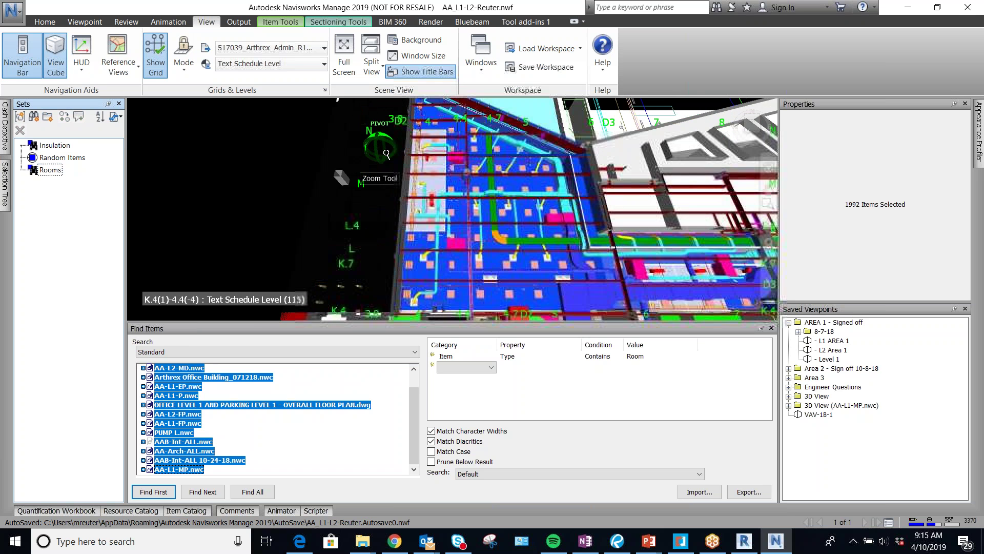
click(7, 194)
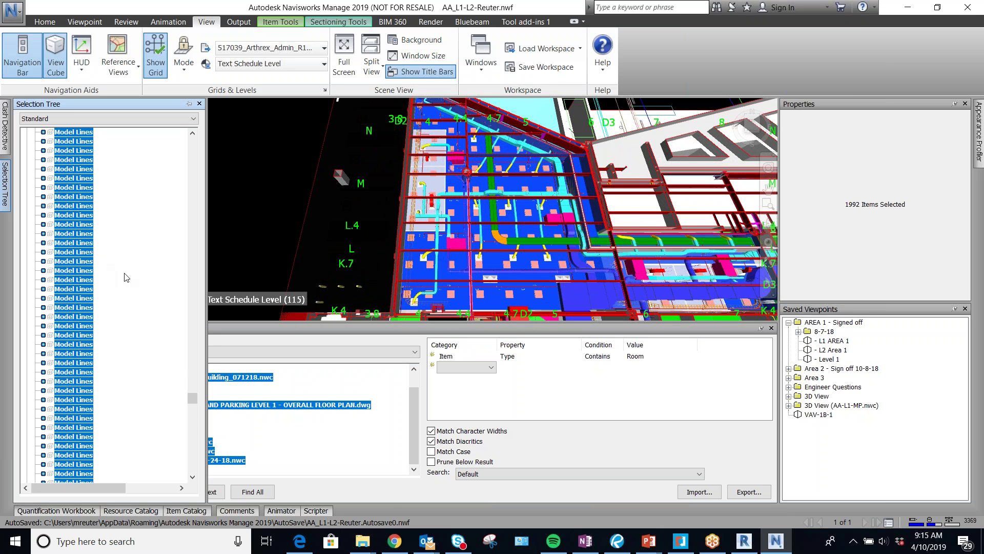
Select the compound ceiling in the model and examine its Element and Item properties
click(872, 214)
click(861, 205)
click(422, 272)
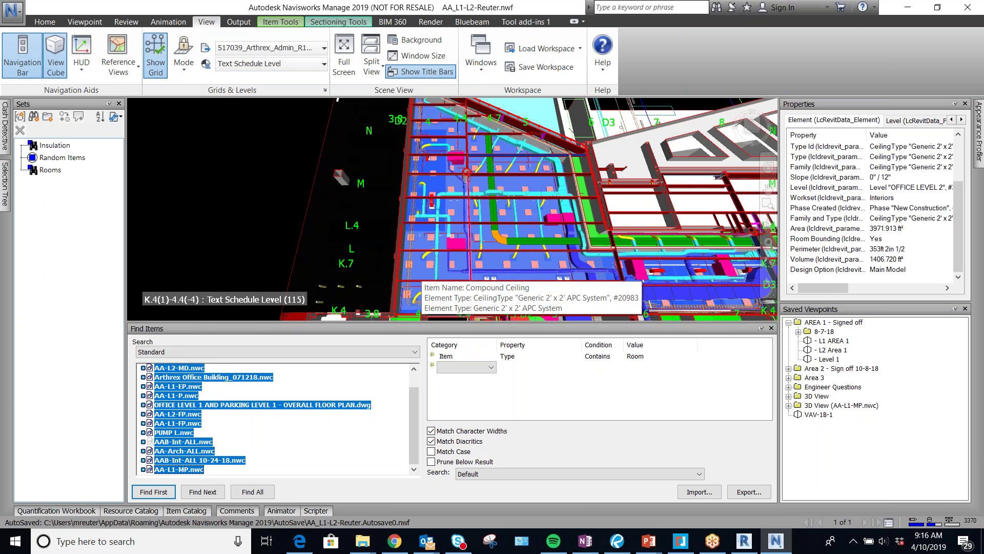
scroll(918, 213, up, 2)
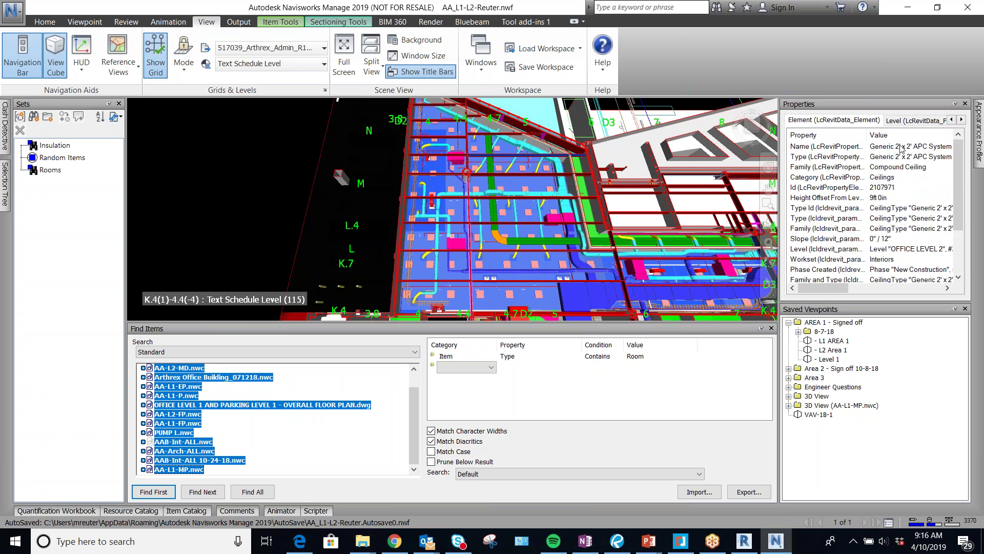
click(951, 120)
click(951, 120)
click(952, 120)
click(951, 120)
click(823, 121)
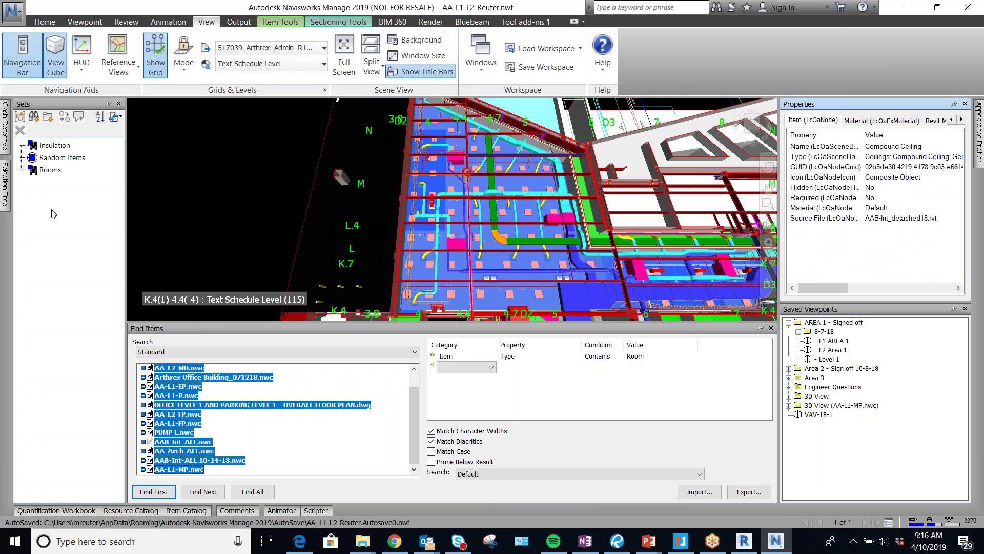
Recall the Rooms search set, clear the selection, and recall the set again to review its items in the model
click(50, 170)
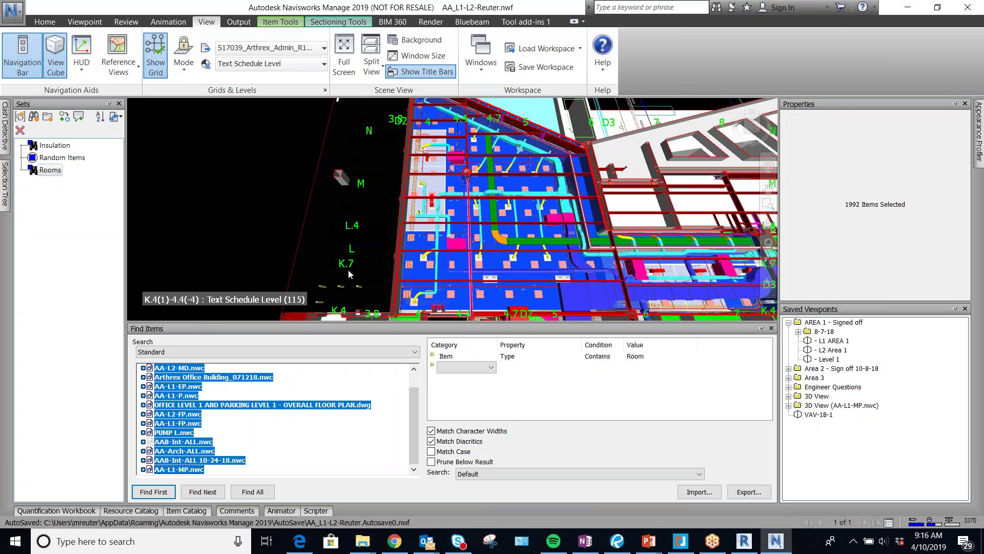
click(228, 197)
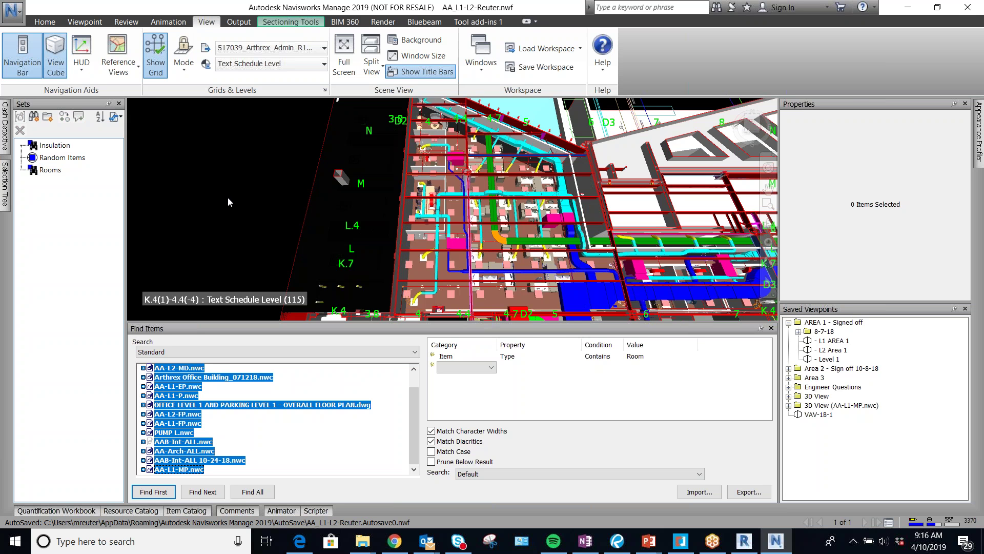
scroll(388, 251, up, 3)
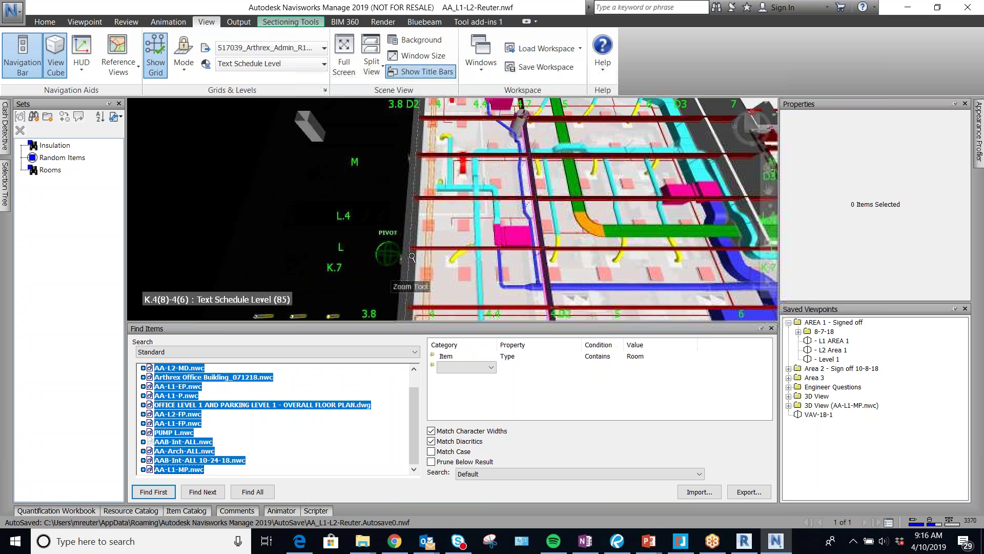
scroll(323, 199, down, 4)
scroll(324, 199, down, 3)
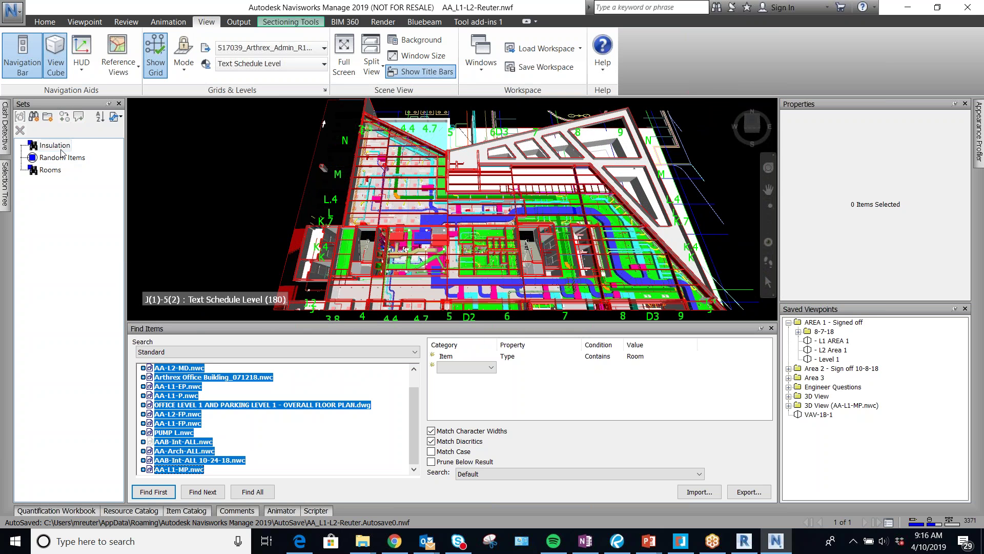
click(51, 170)
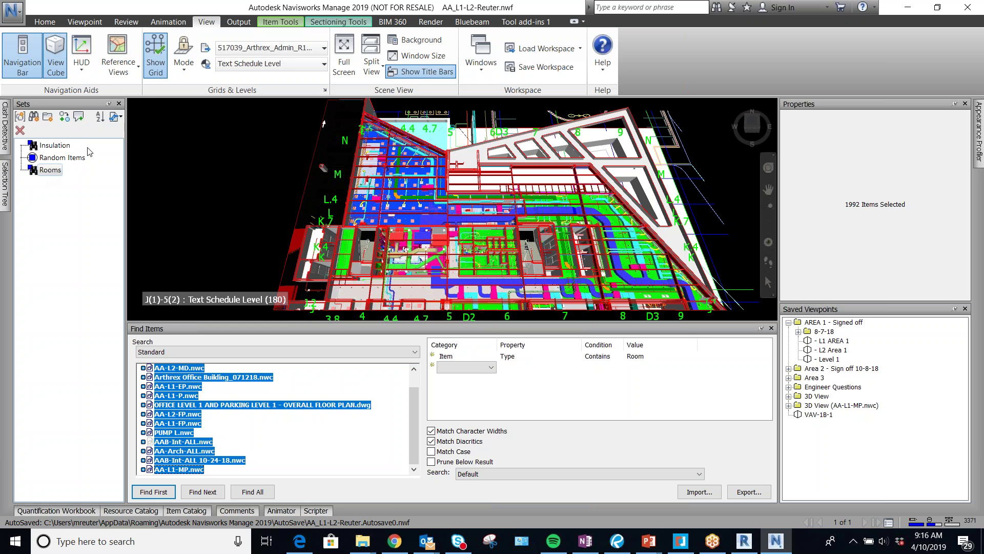
click(101, 120)
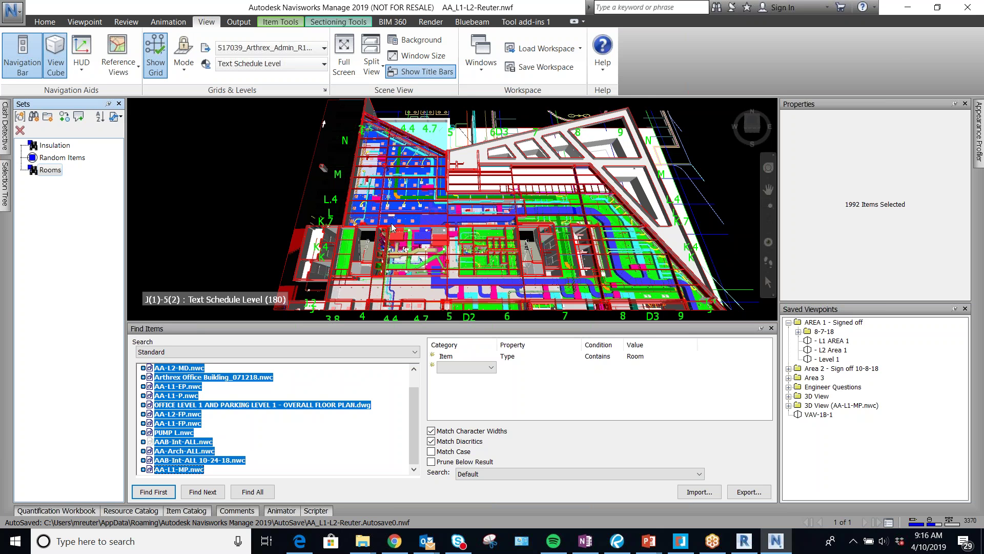
Recall the Insulation search set to review its items in the model, and clear the selection
scroll(463, 264, up, 3)
click(72, 146)
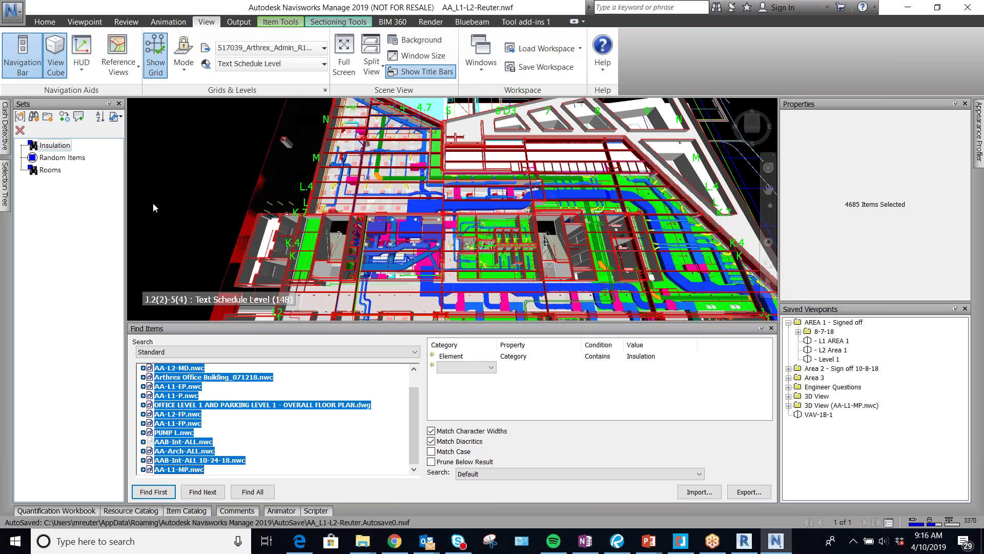
click(53, 146)
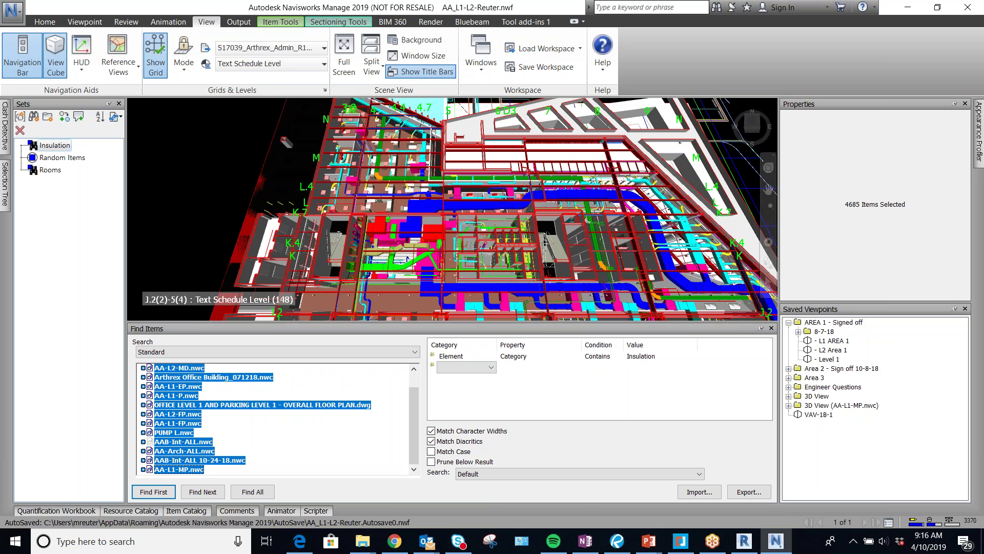
key(Escape)
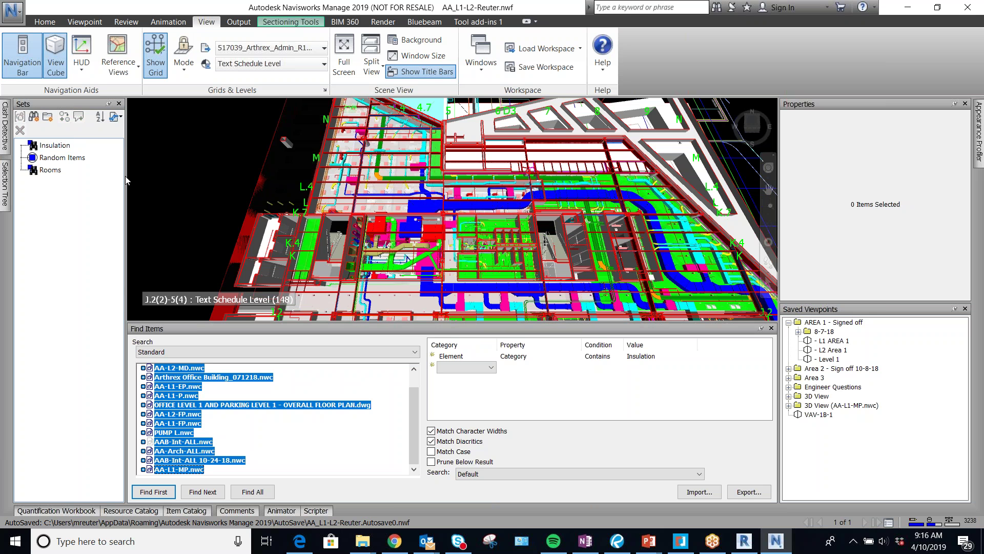
Select the straight section of the main blue supply duct and examine its Element properties for a fabrication service parameter
scroll(467, 228, up, 5)
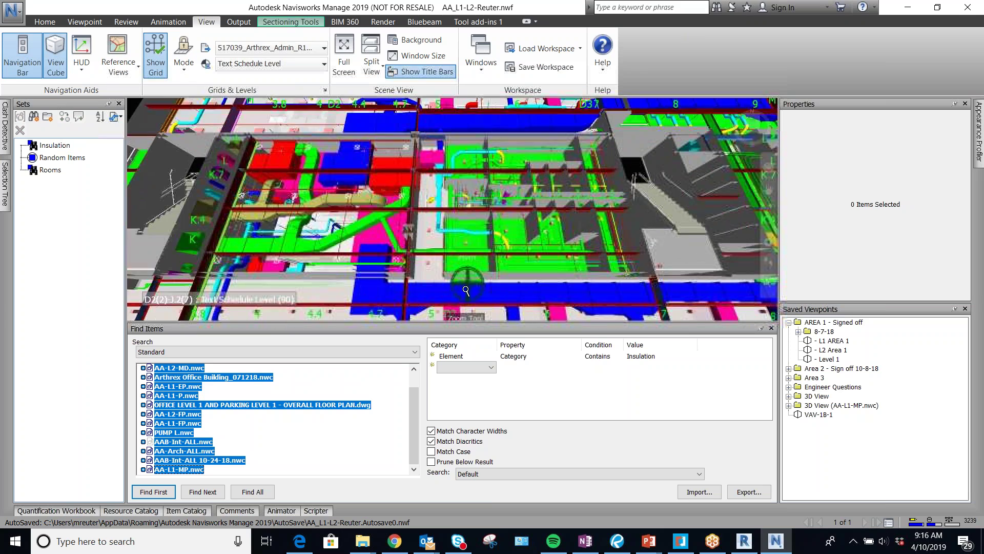
scroll(409, 224, down, 4)
scroll(519, 258, up, 3)
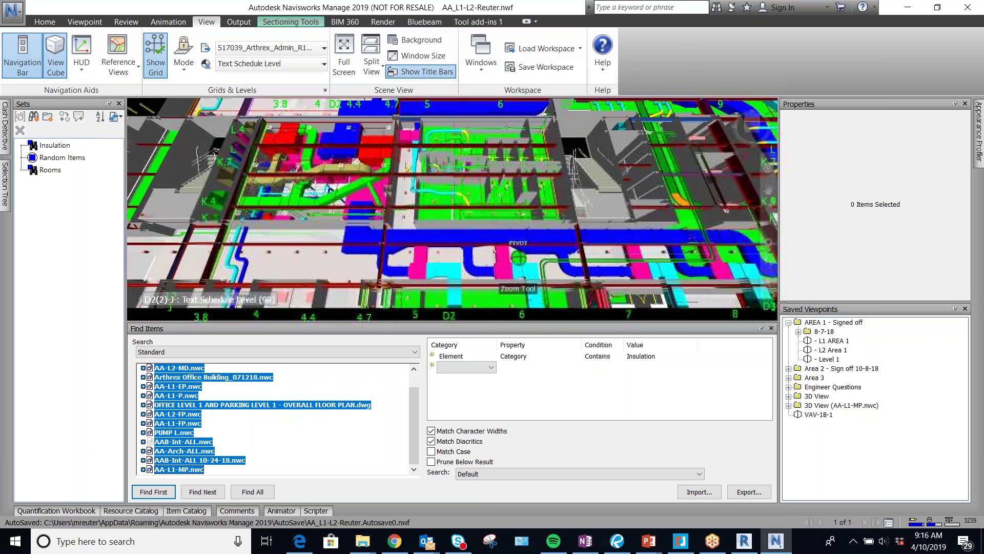
mouse_move(539, 237)
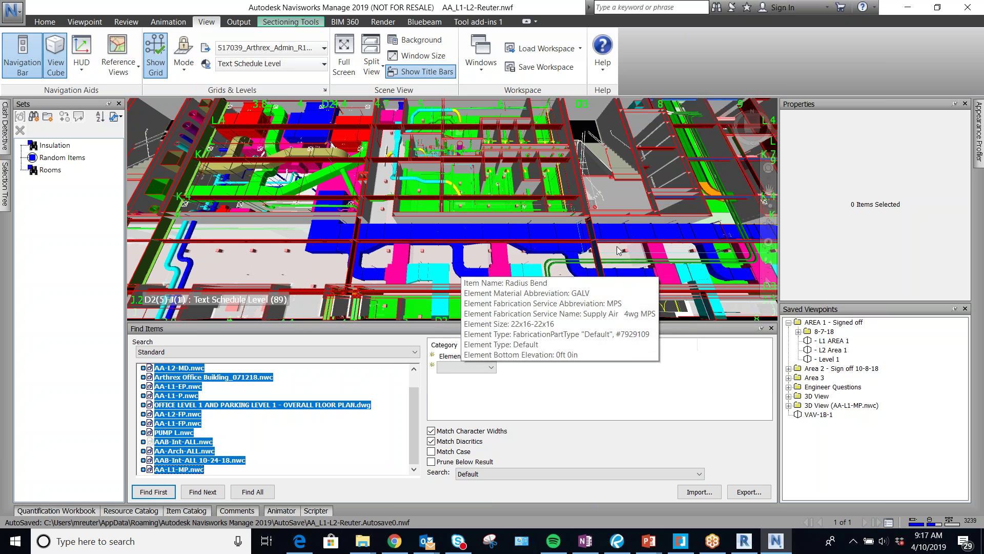
mouse_move(674, 254)
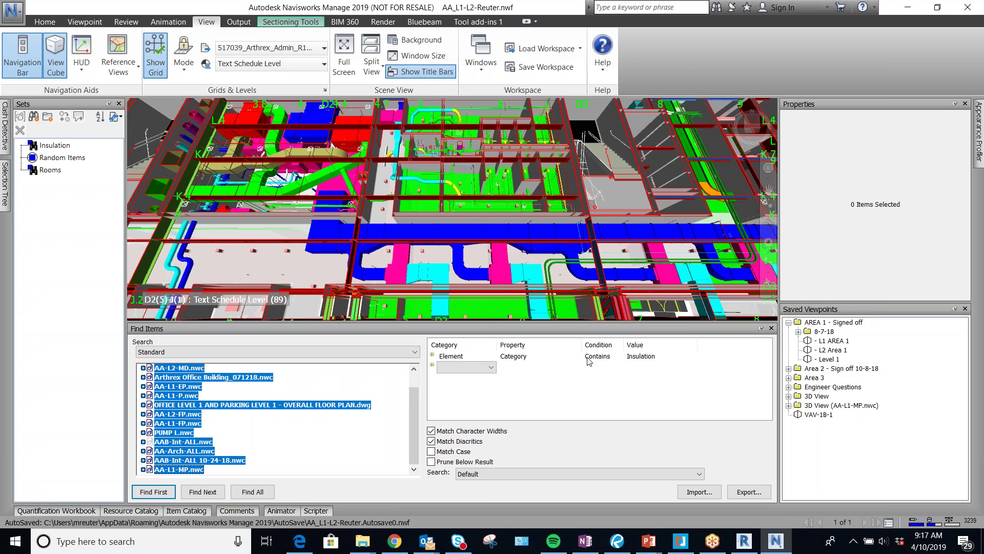
click(455, 238)
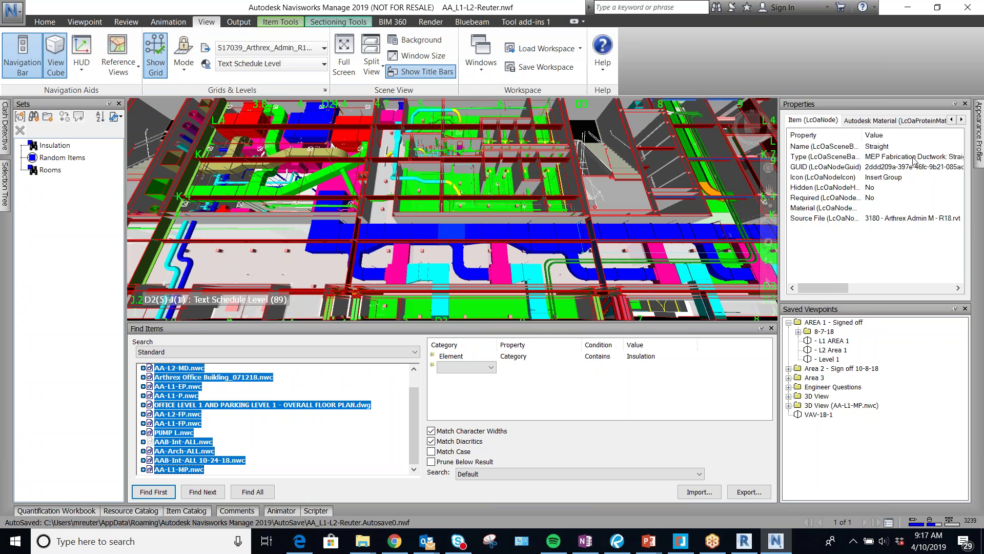
click(961, 120)
click(962, 120)
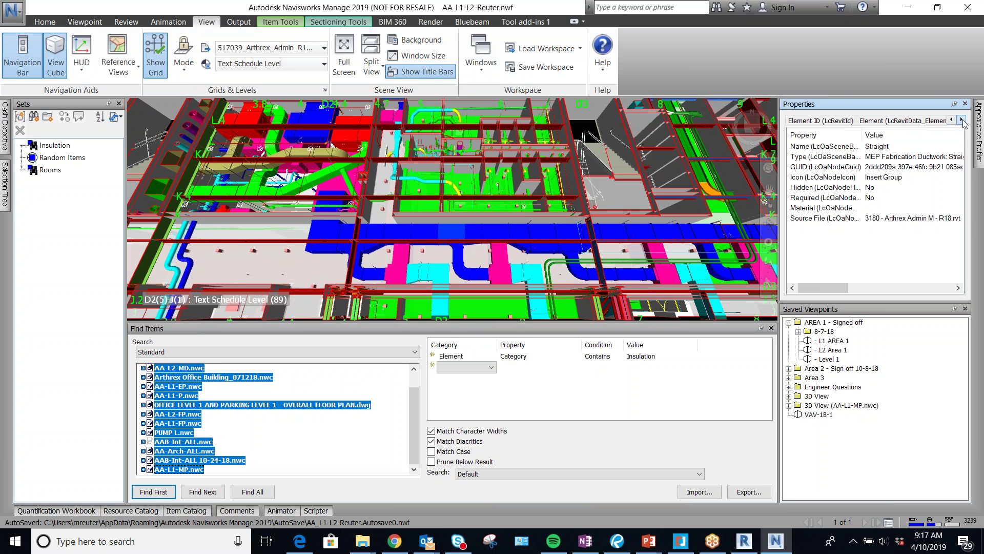
click(902, 120)
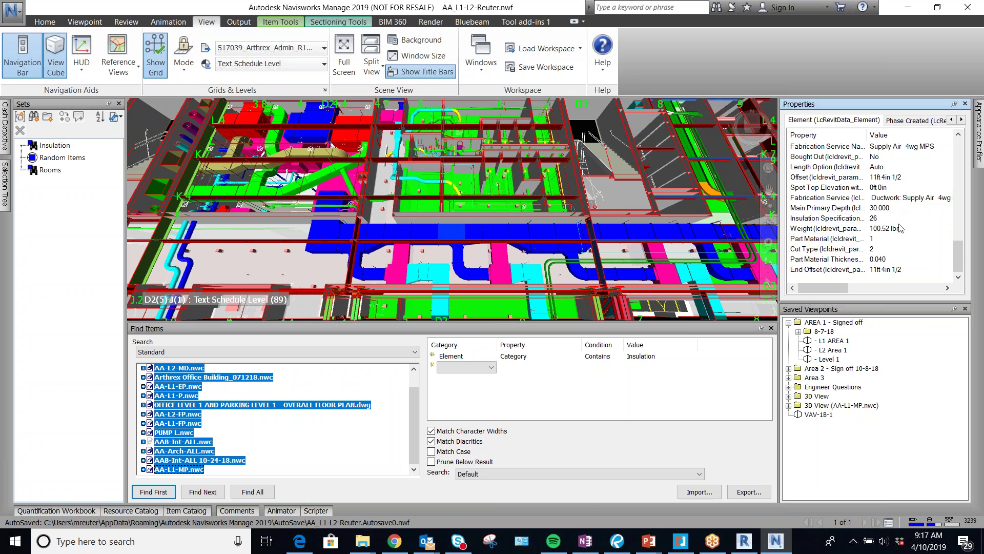
scroll(894, 205, up, 2)
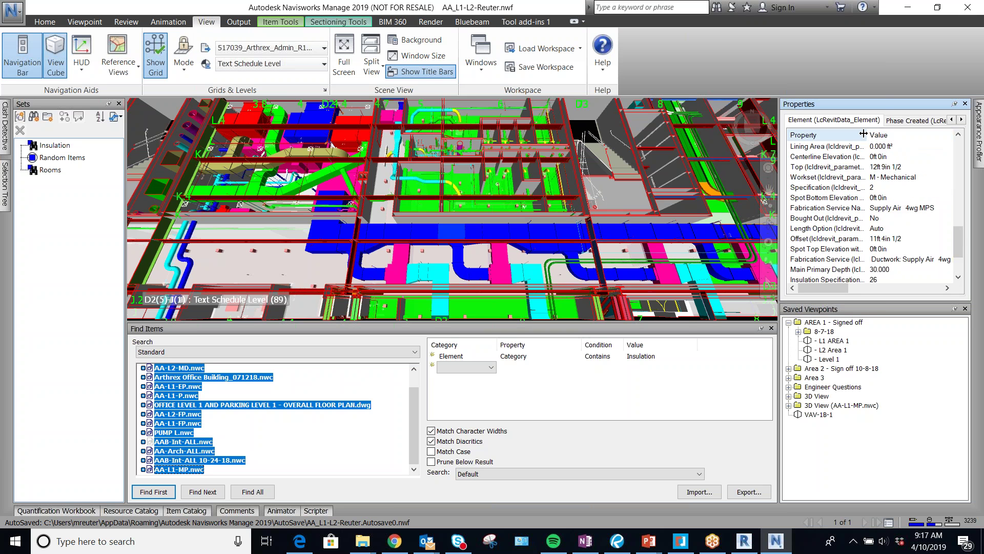
drag(866, 134, 889, 133)
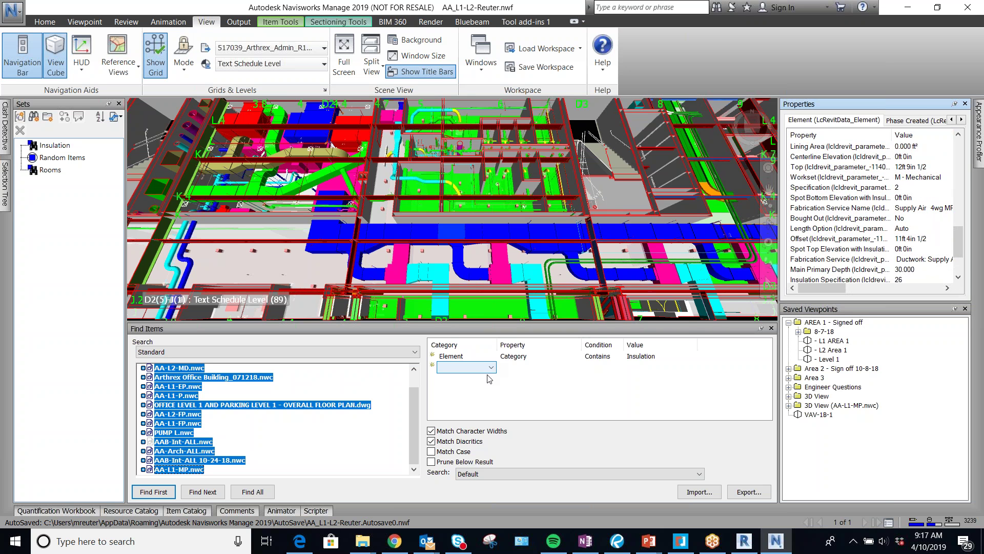
Redefine the search condition with the category Element and the property Fabrication Service Name
click(474, 358)
click(491, 357)
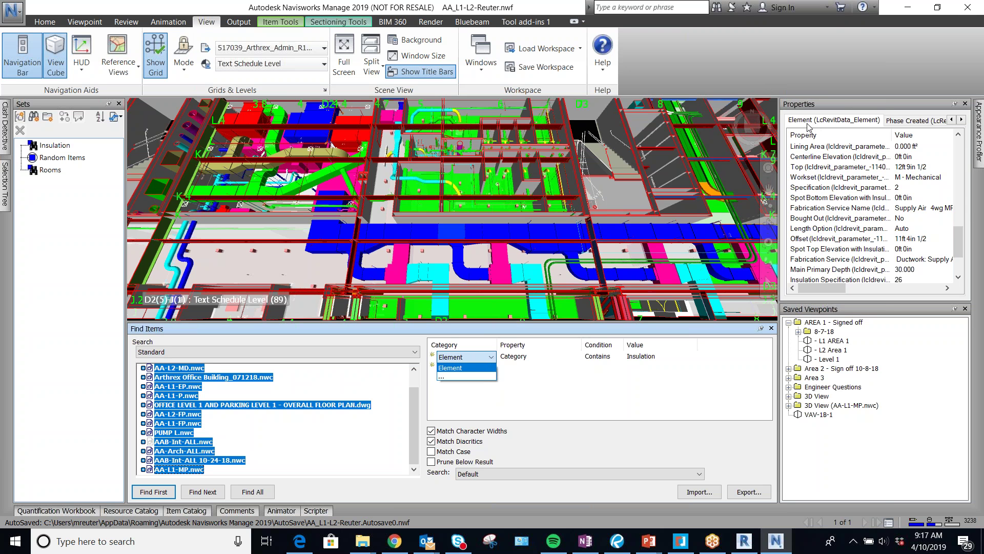
click(577, 385)
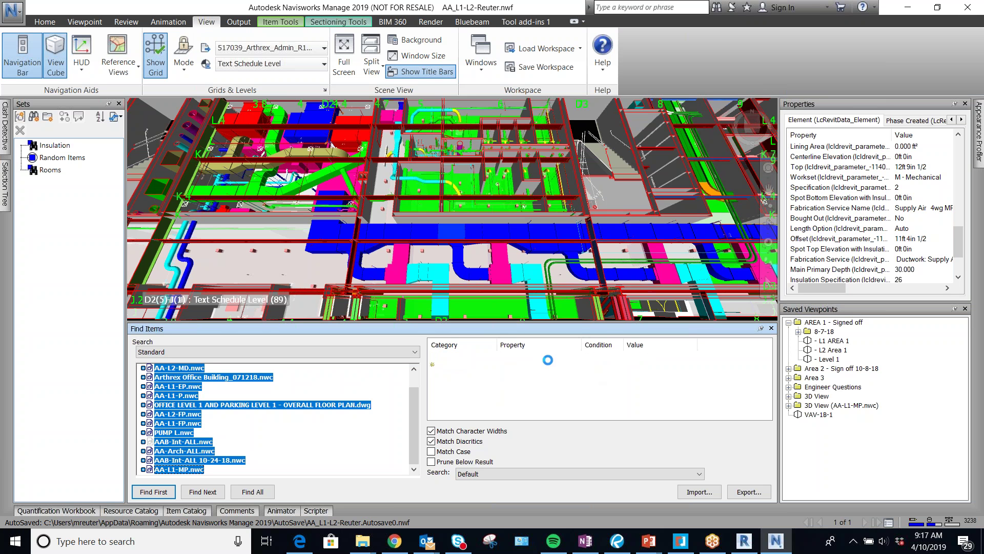
click(554, 360)
click(573, 357)
key(f)
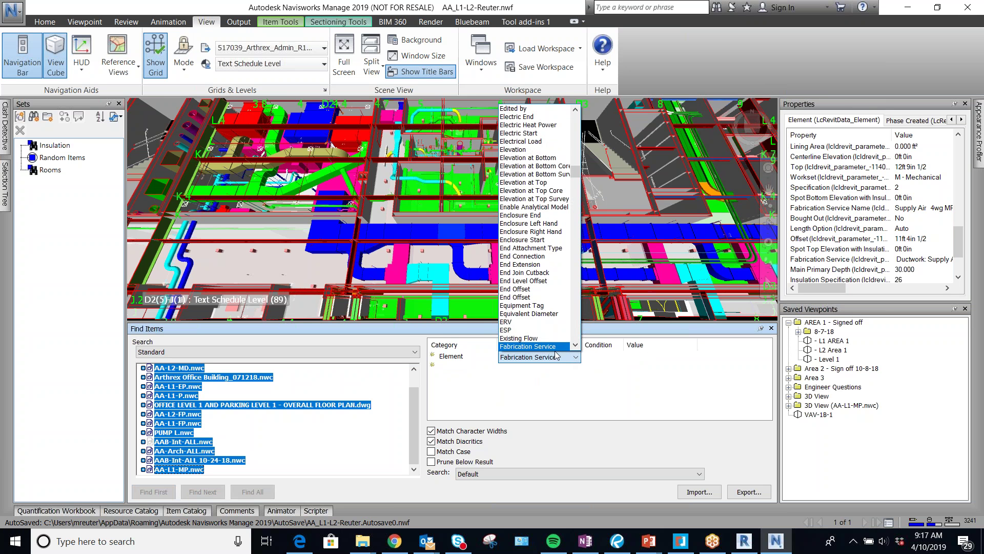
scroll(564, 343, down, 1)
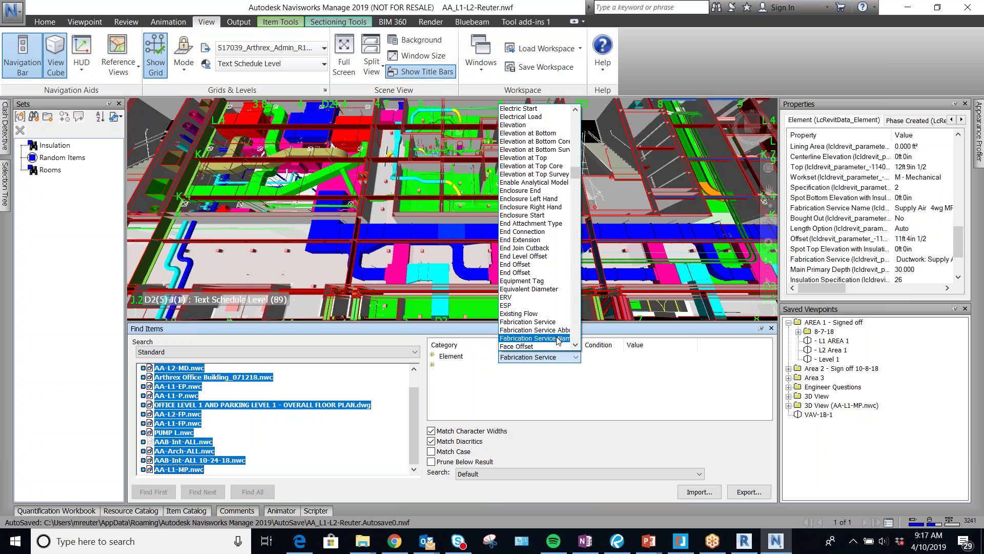
click(558, 338)
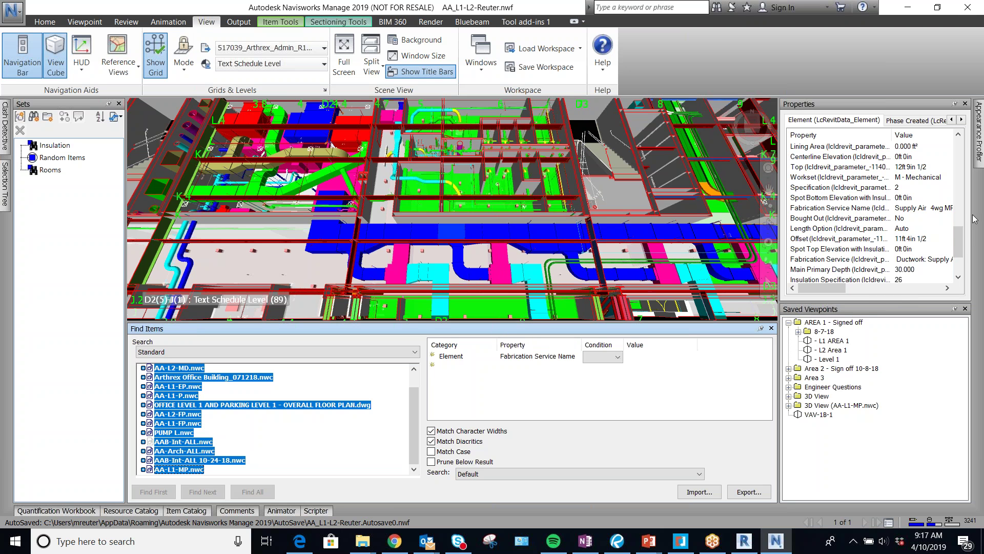
Complete the condition with the Contains operator and the value Supply, and find all matching items
click(615, 356)
click(606, 386)
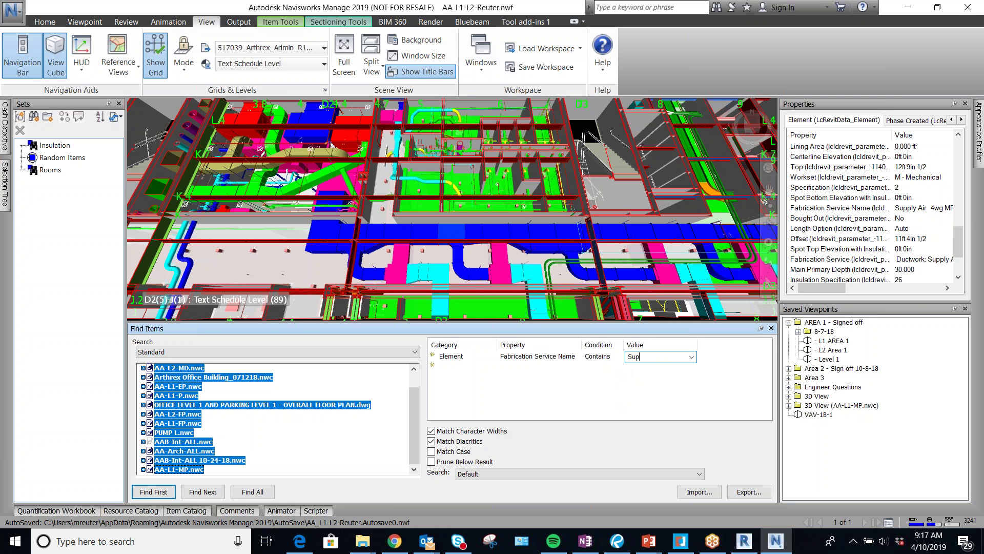
key(Return)
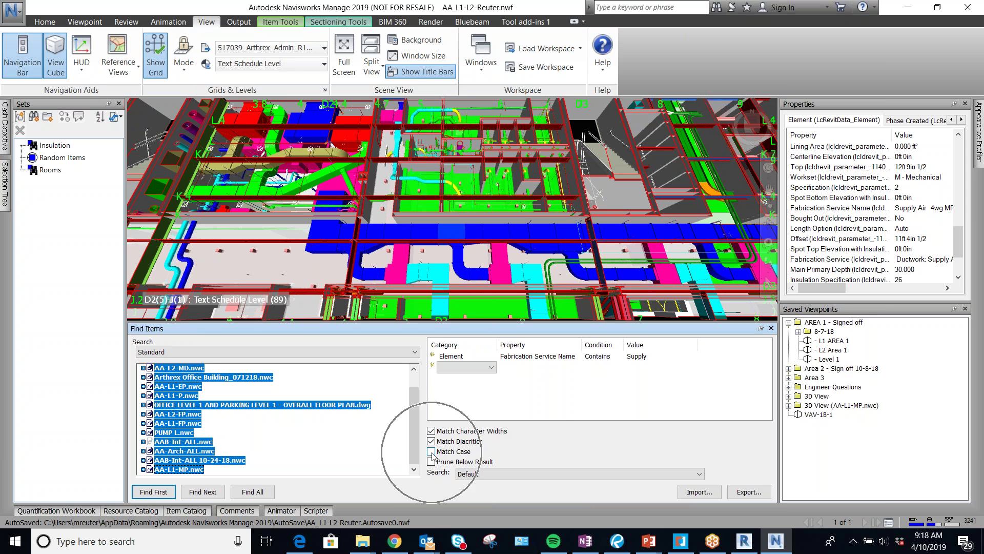
click(253, 491)
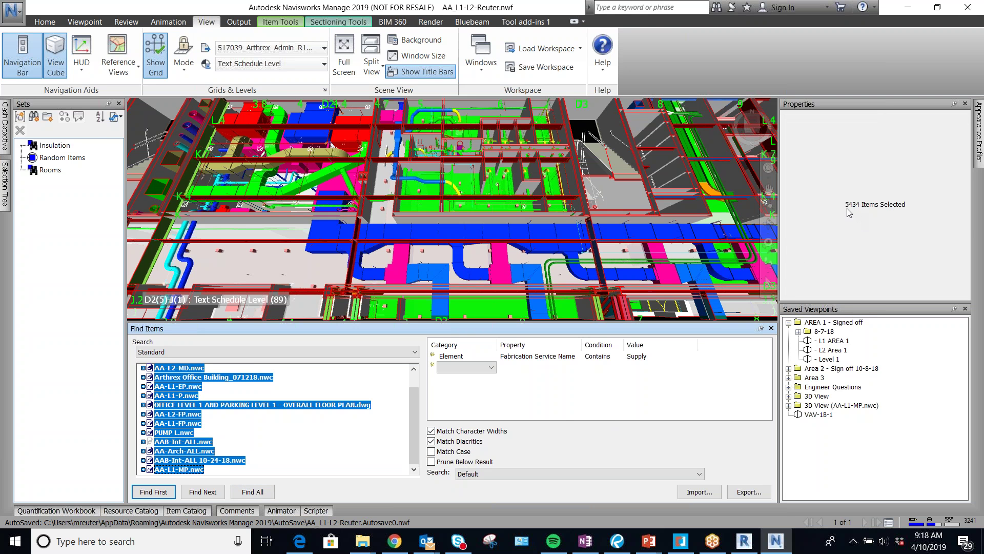
Save the current search as a search set named Supply Air
click(33, 117)
text(Supply Air)
key(Return)
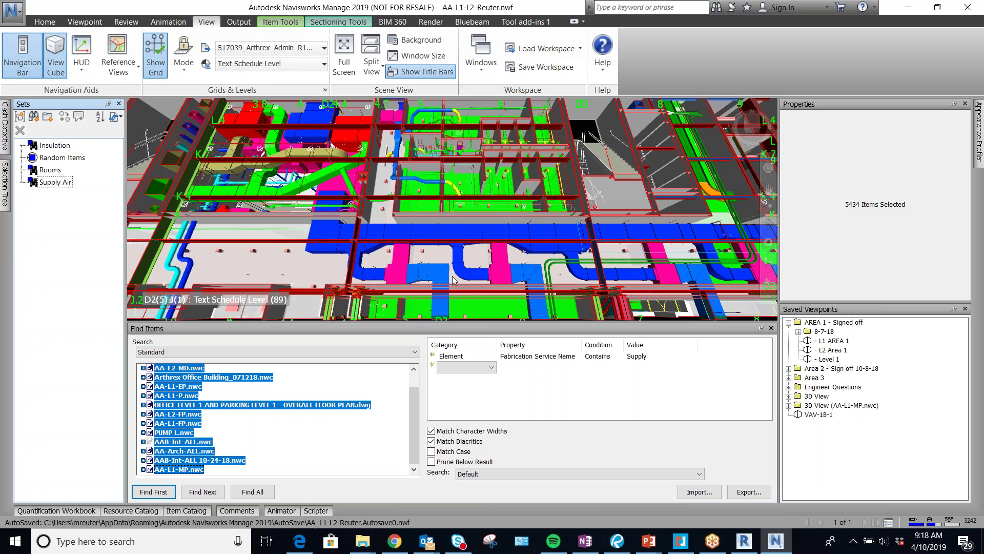
Select the straight green duct beside the core area and examine its Element properties, including service abbreviation and insulation
click(317, 184)
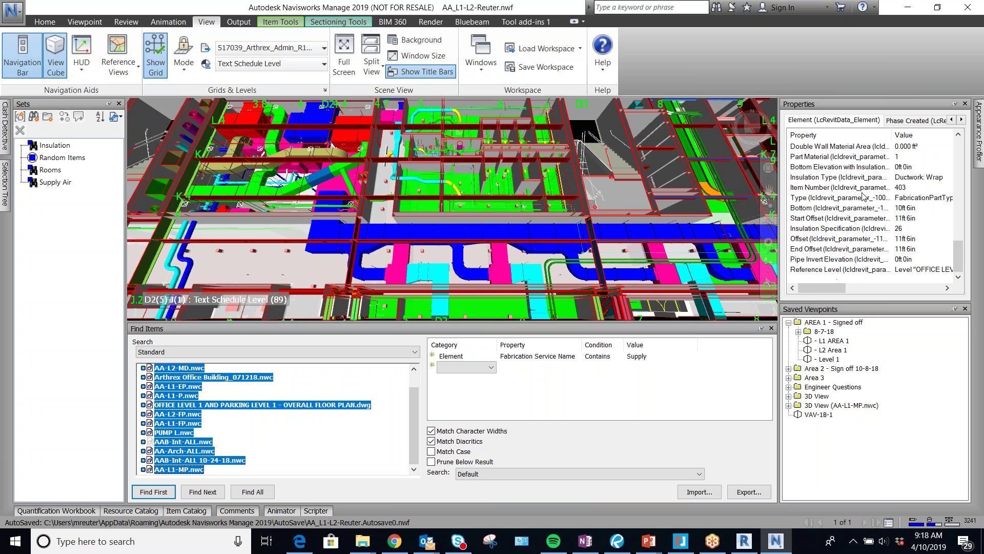
drag(969, 198, 967, 151)
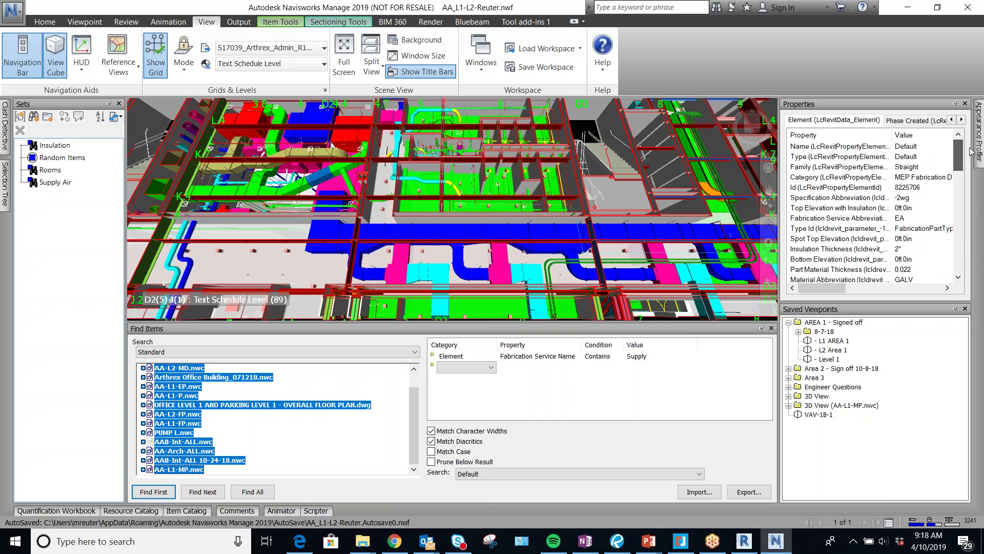
mouse_move(838, 290)
mouse_down()
mouse_move(864, 289)
mouse_move(853, 290)
mouse_up()
scroll(880, 216, down, 3)
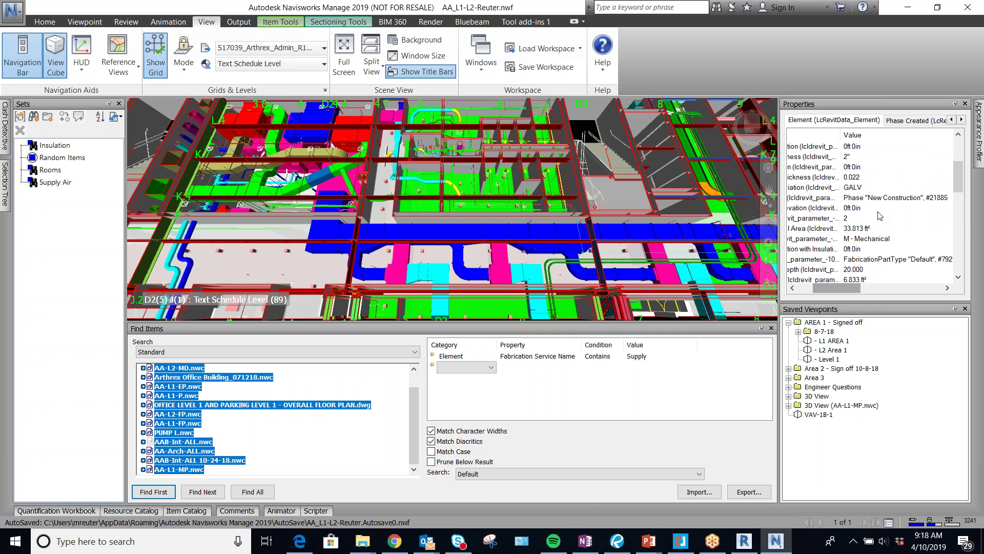
scroll(878, 218, up, 2)
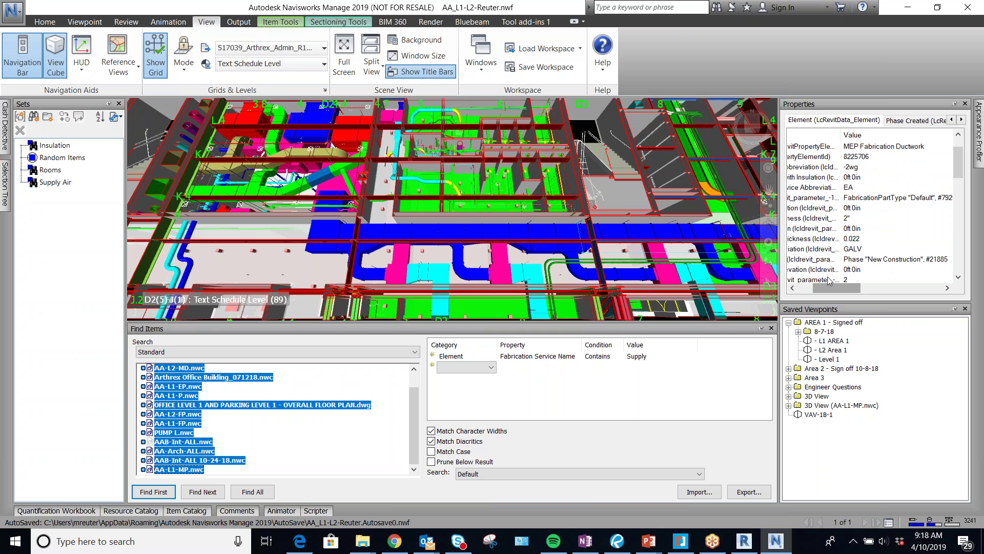
drag(834, 291, 818, 291)
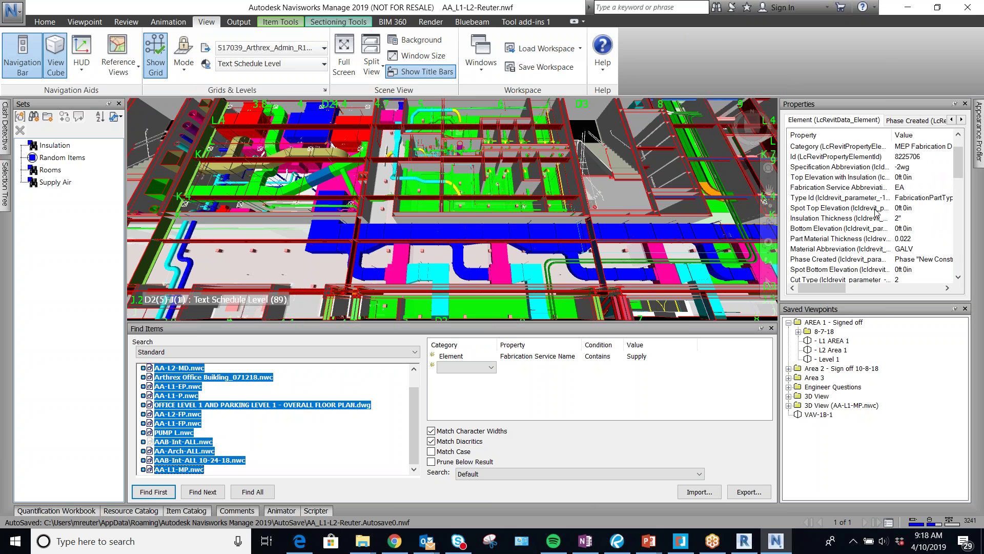
Find all items whose Fabrication Service Name contains Exhaust, with Match Character Widths turned off
scroll(879, 241, down, 1)
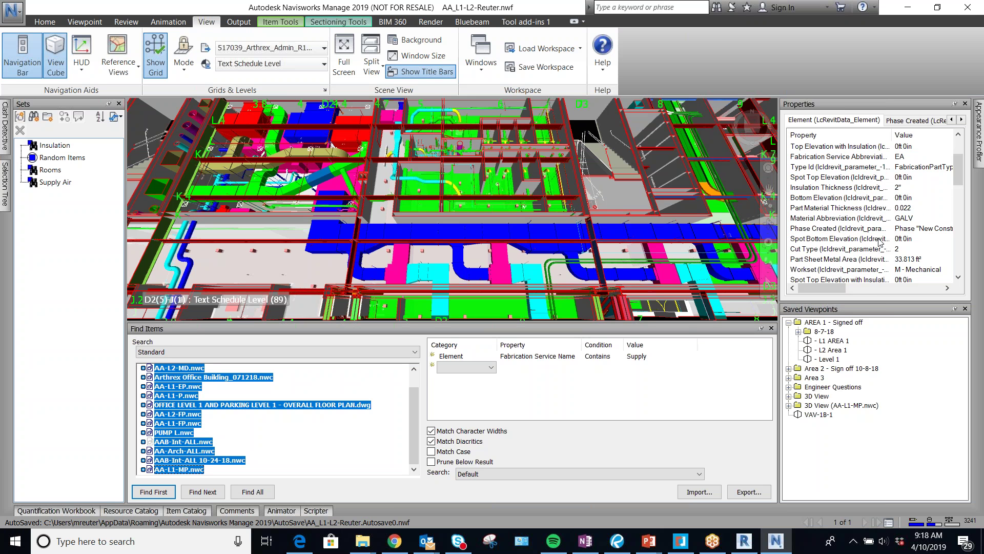
scroll(874, 226, down, 2)
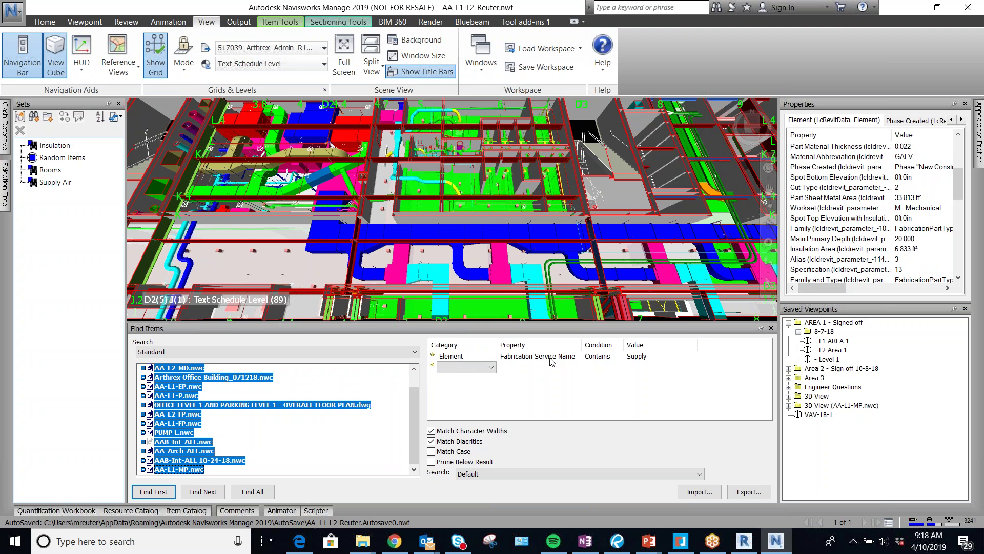
click(645, 358)
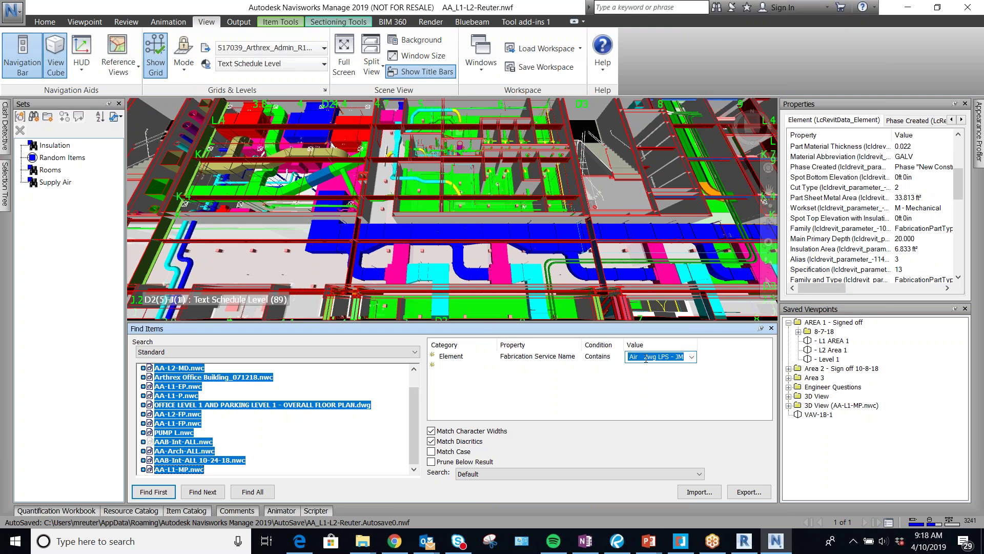
text(Ex)
click(583, 425)
click(692, 358)
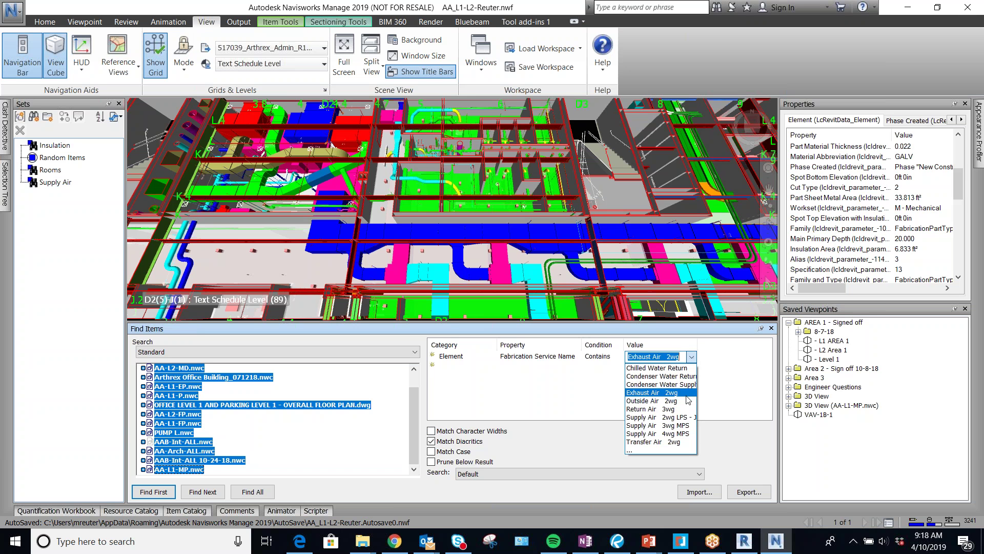
click(720, 375)
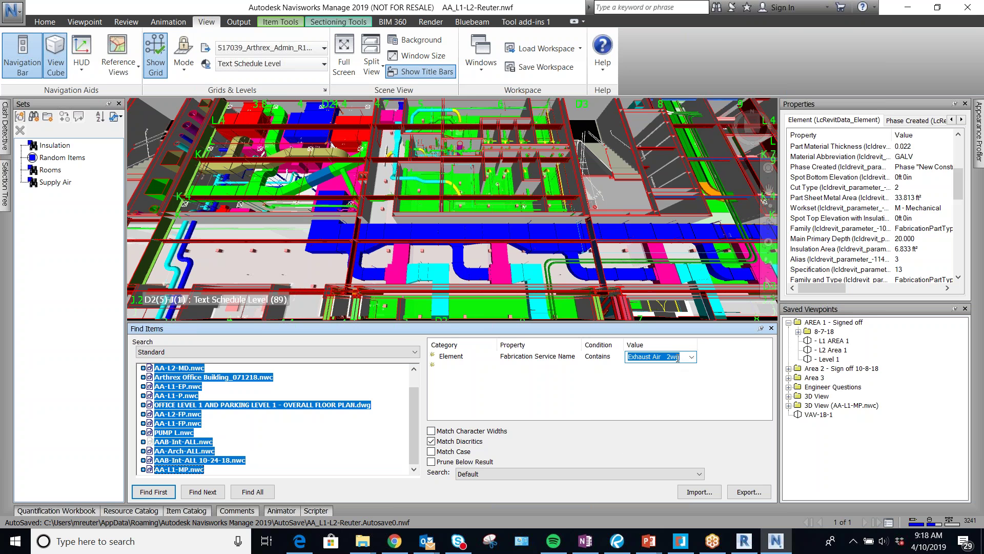
text(E)
click(253, 491)
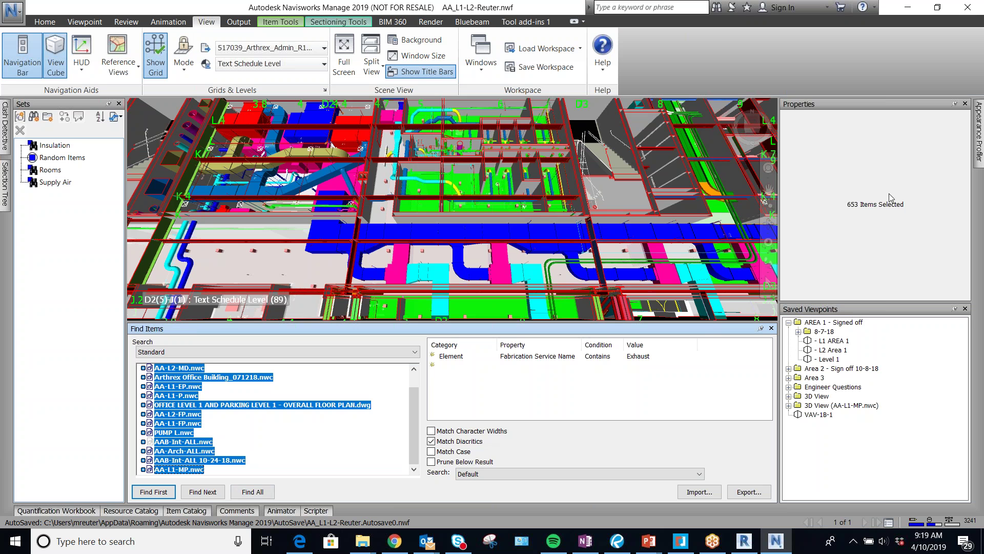
Save the current search as a search set named Exhaust Air
click(33, 116)
text(Exhaust Air)
key(Return)
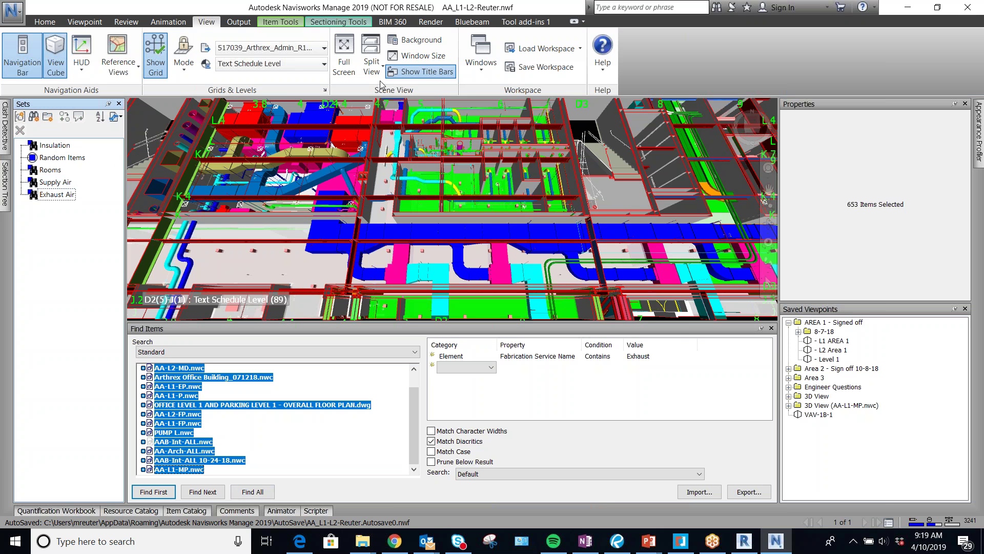
click(643, 357)
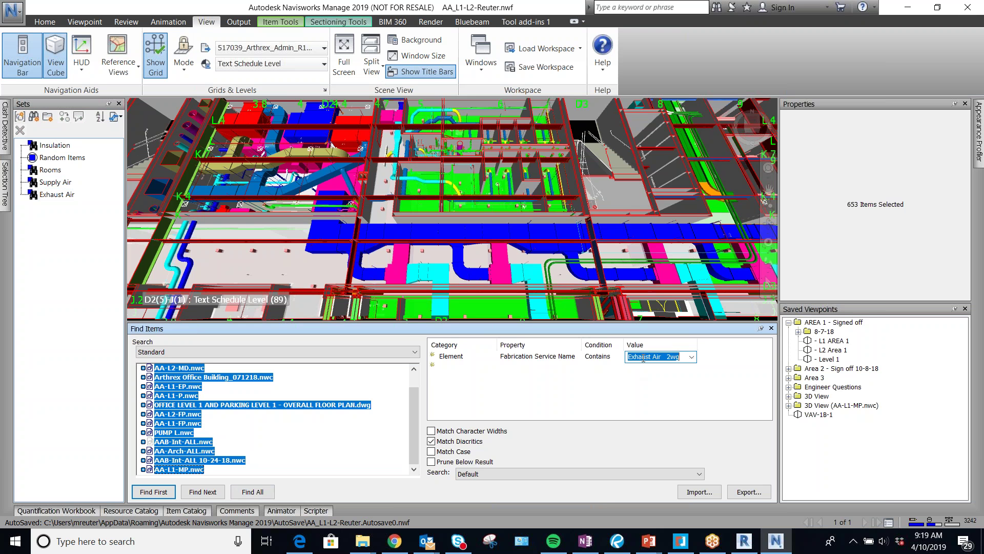
click(693, 357)
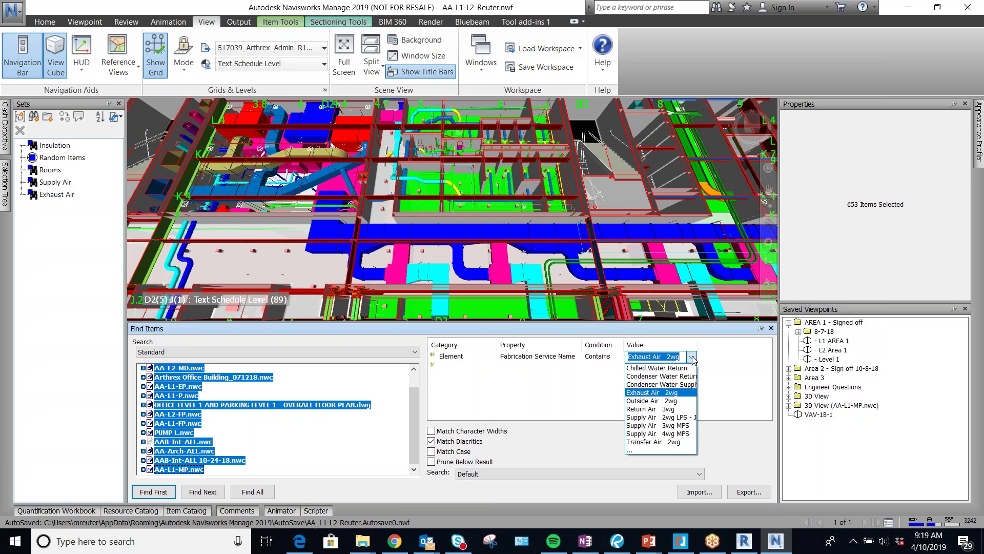
click(600, 395)
click(644, 357)
click(646, 358)
text(uts)
key(BackSpace)
key(BackSpace)
key(BackSpace)
key(BackSpace)
key(BackSpace)
key(BackSpace)
key(BackSpace)
key(BackSpace)
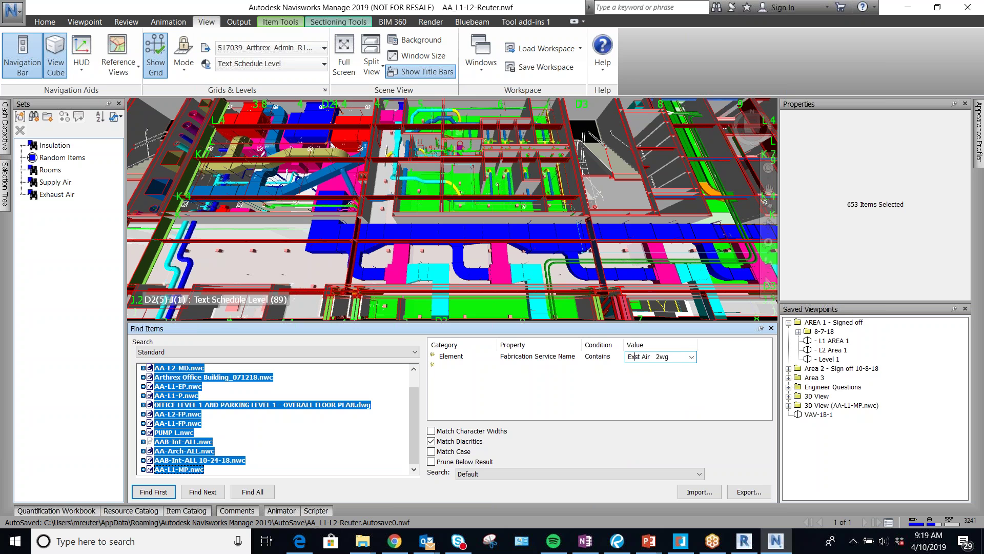
Replace the condition's value with Outside and find all items with a matching Fabrication Service Name
drag(666, 356, 616, 348)
text(Outside)
key(Return)
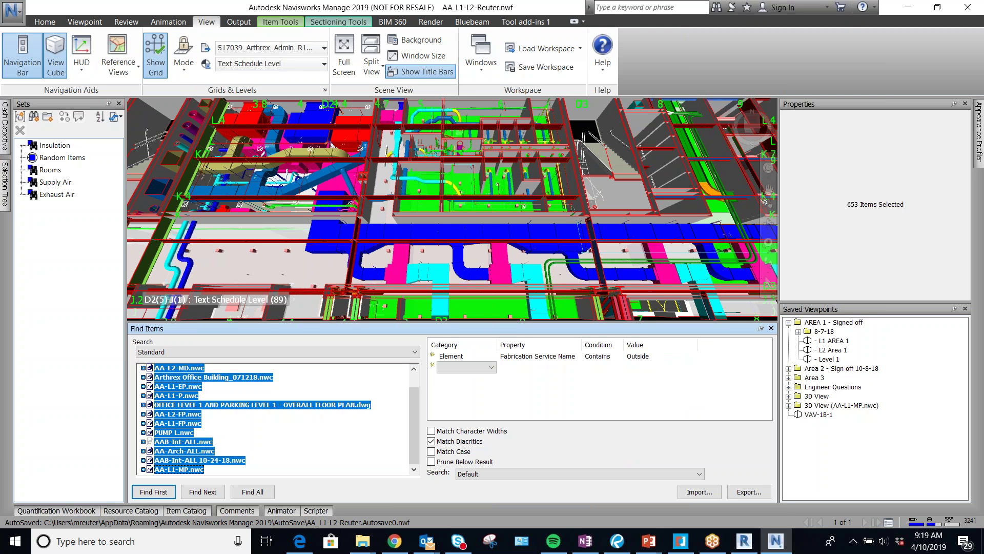
click(253, 492)
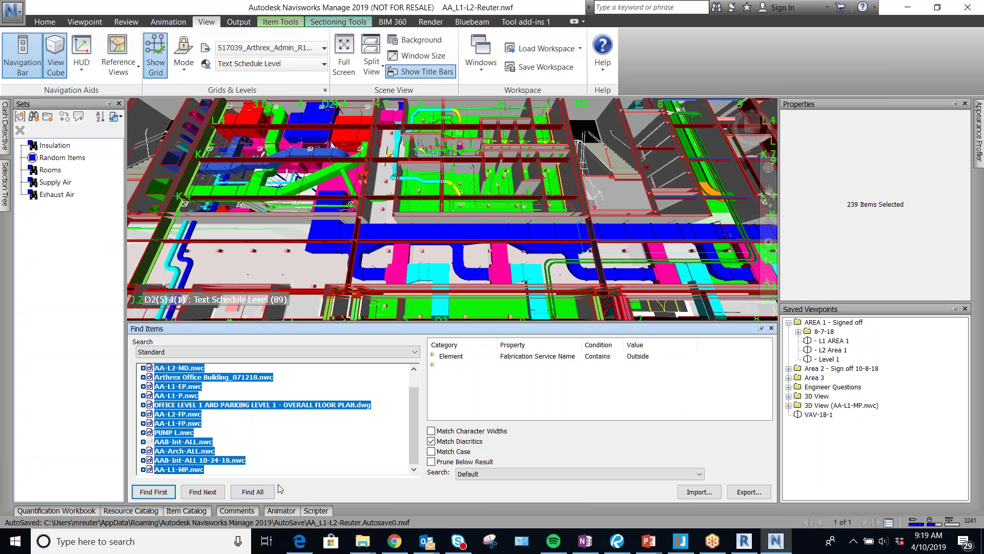
Save the current search as a search set named Outside Air
click(33, 117)
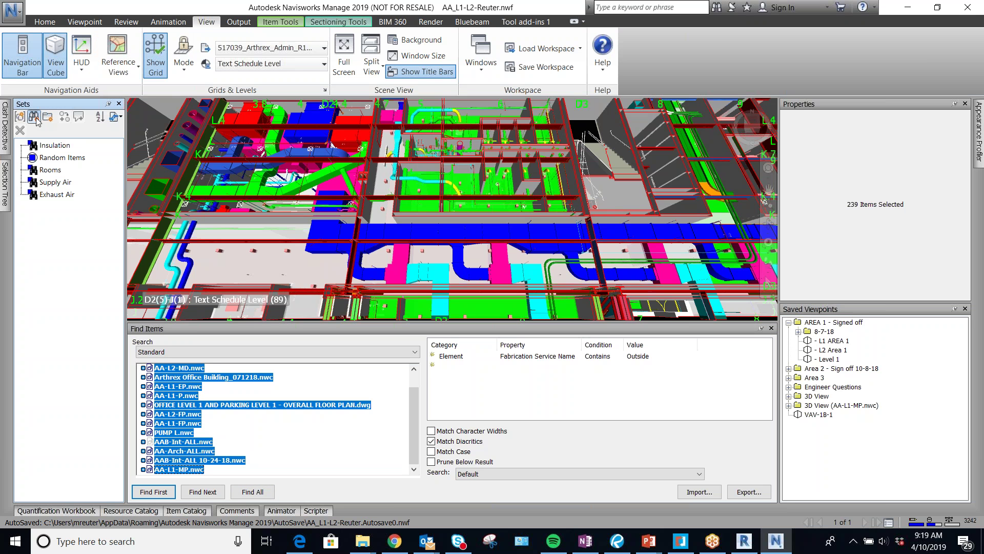
text(Outside Air)
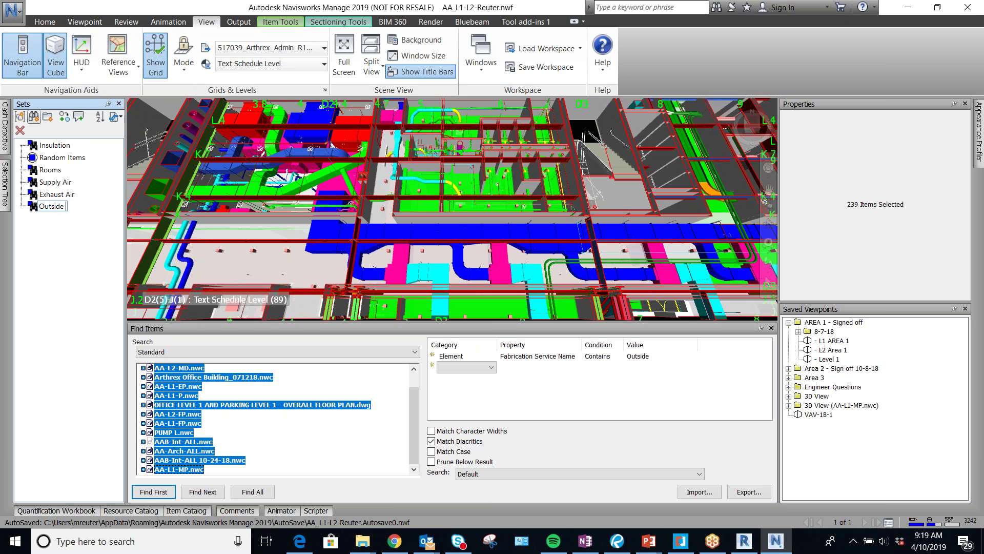
key(Return)
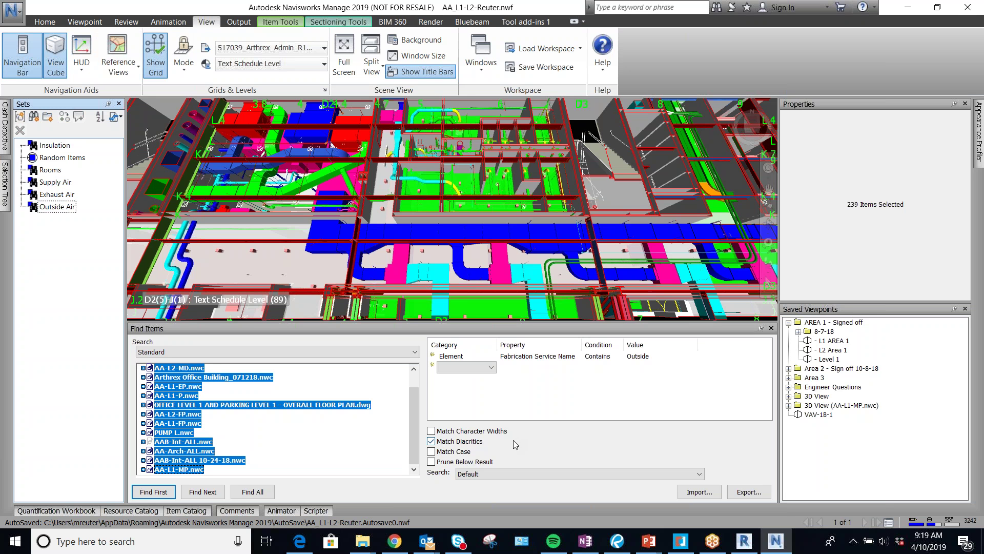
Change the Fabrication Service Name condition's value to Return and find all matching items
click(659, 358)
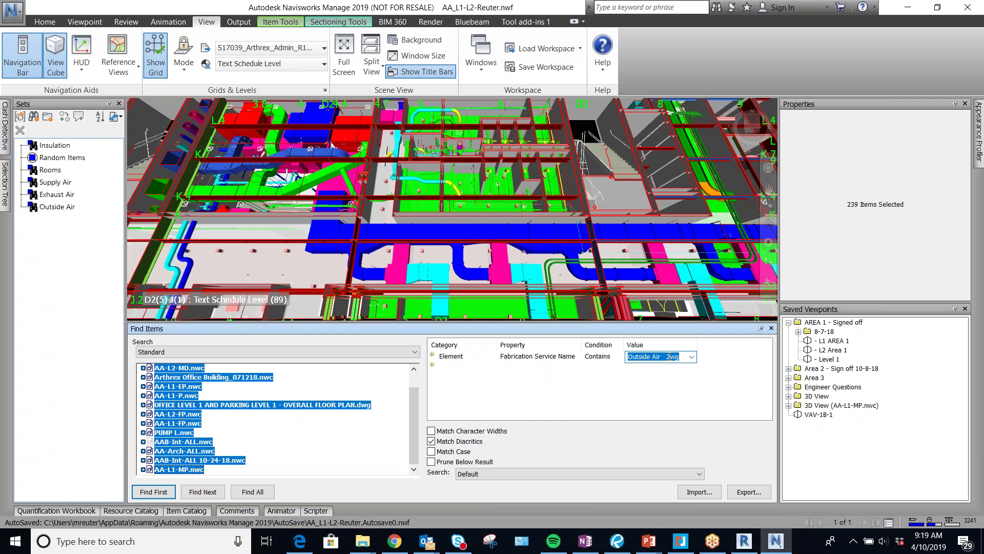
key(BackSpace)
text(Retu)
click(253, 492)
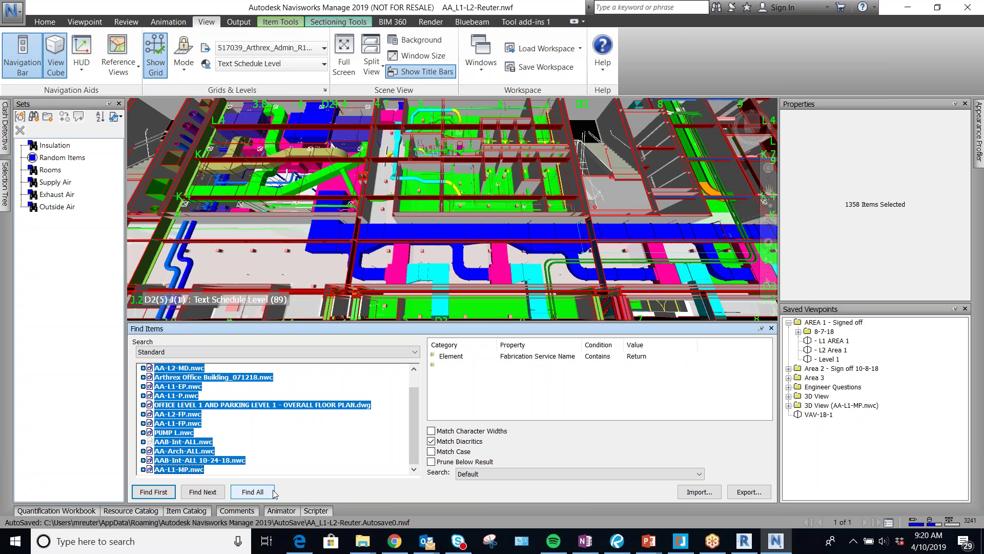
Save the current search as a search set named Return Air
click(32, 117)
text(Return Air)
key(Return)
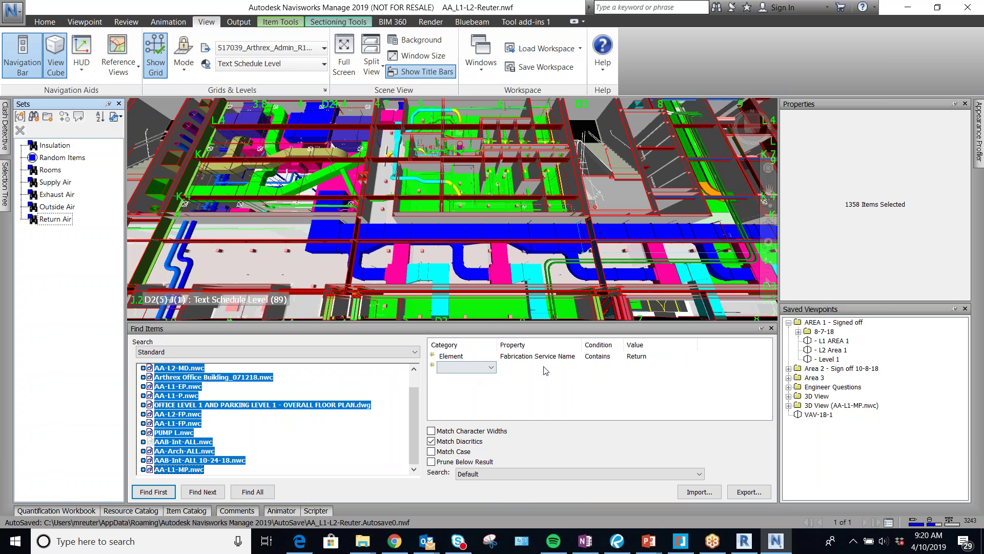
click(661, 357)
click(691, 356)
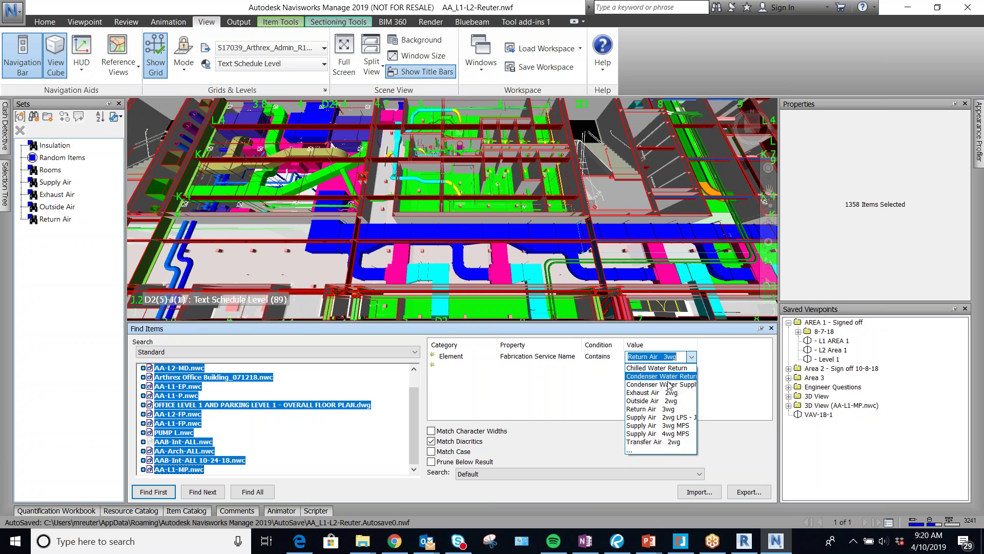
click(3, 235)
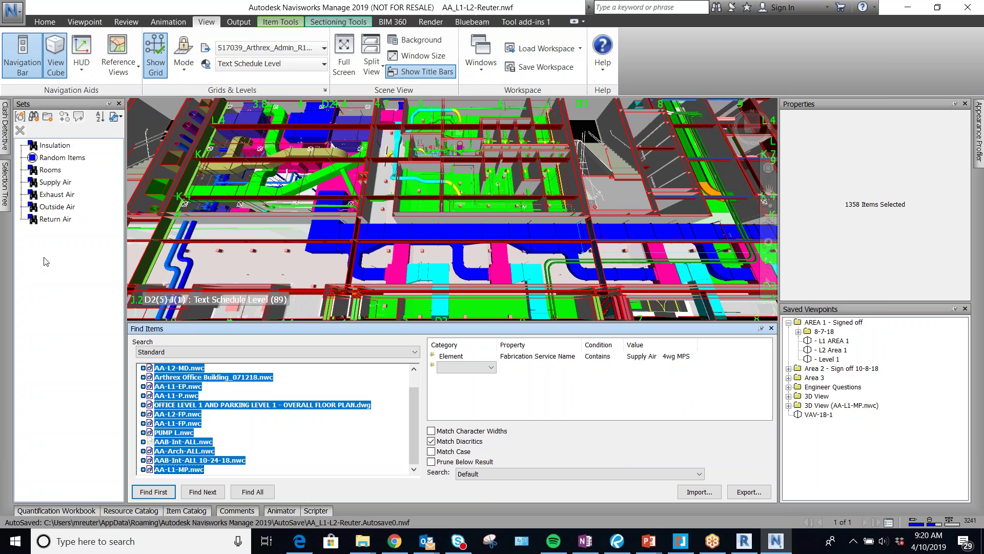
Change the Fabrication Service Name condition's value to Transfer and find all matching items
click(682, 356)
key(BackSpace)
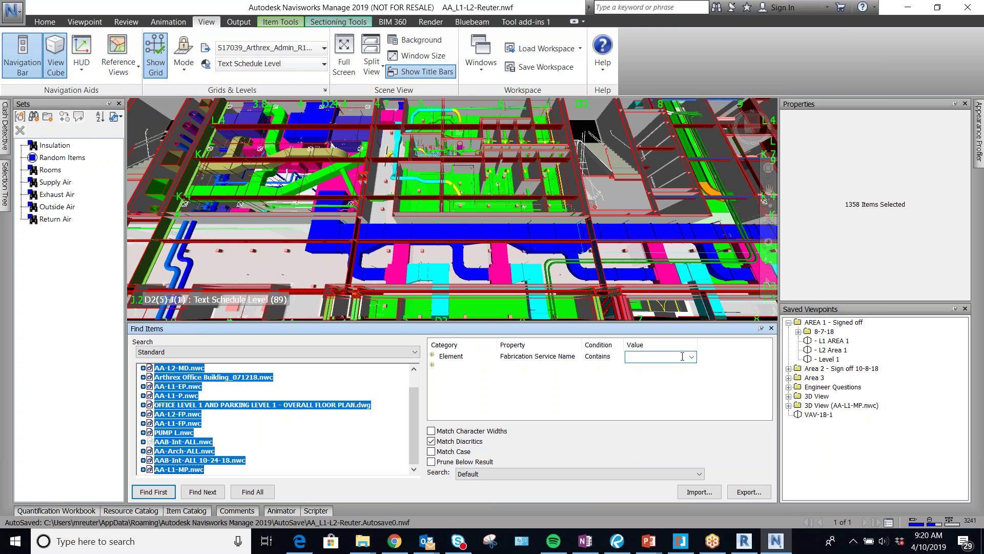
text(Transfer)
key(Return)
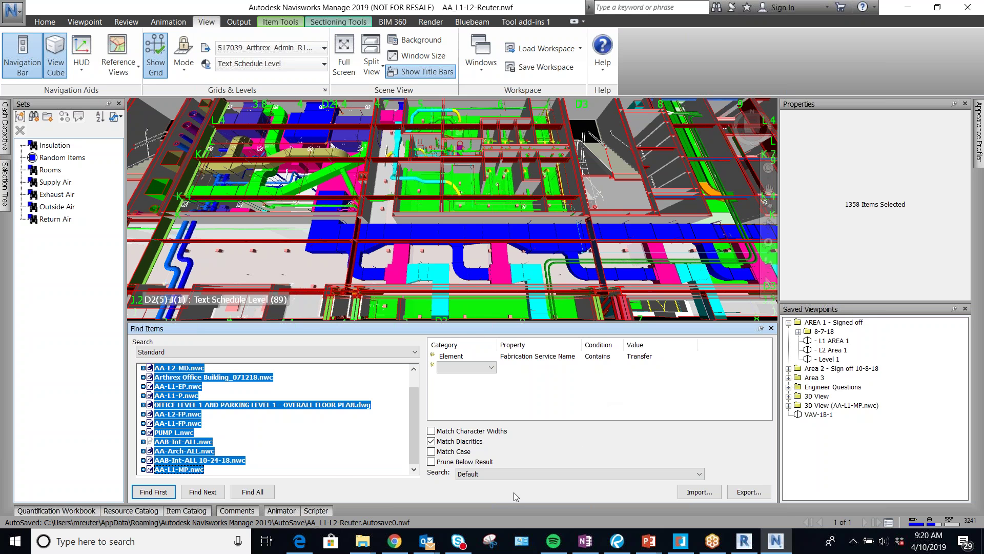
click(253, 491)
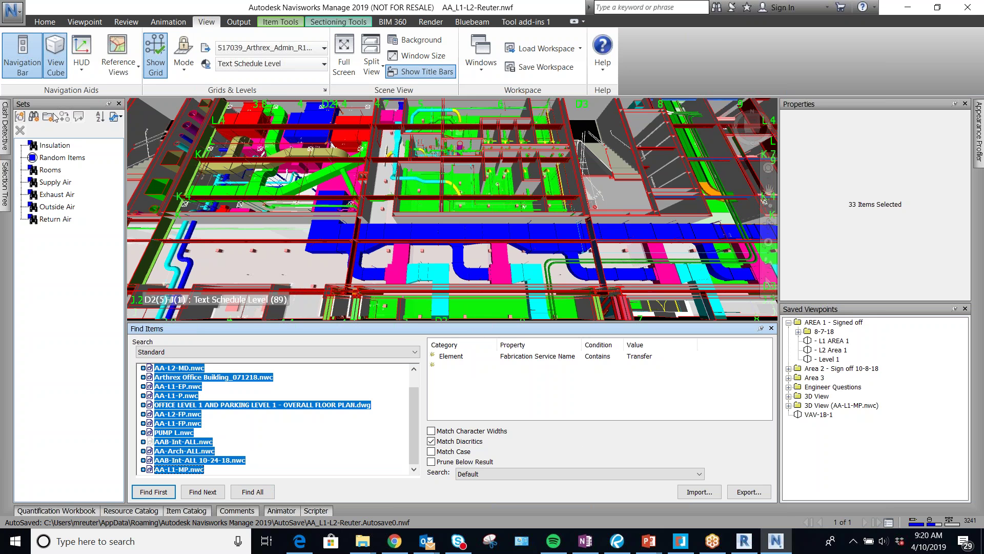
Save the current search as a search set named Transfer Air
click(33, 117)
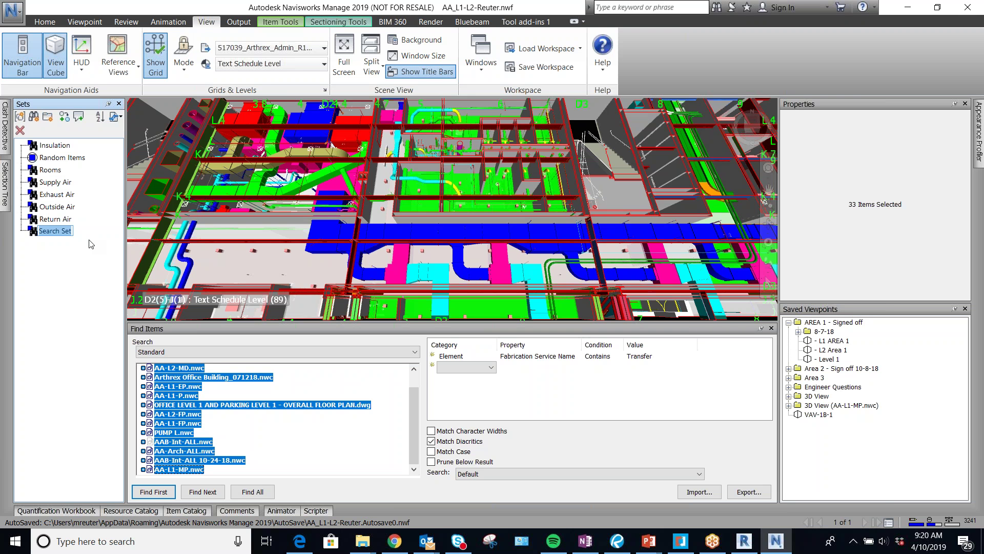
text(Transfer Air)
key(Return)
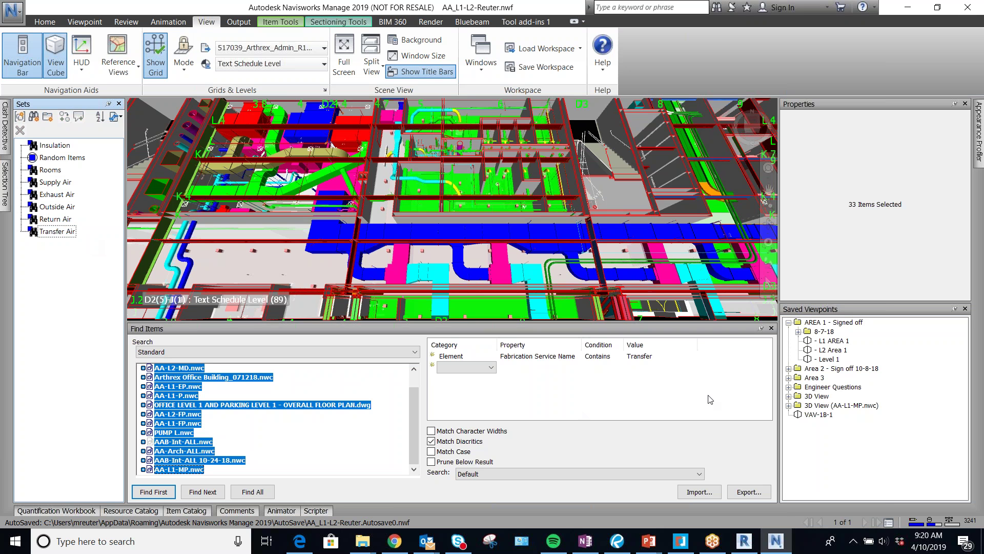
Try to find all items whose Fabrication Service Name contains Low Pressure
click(618, 356)
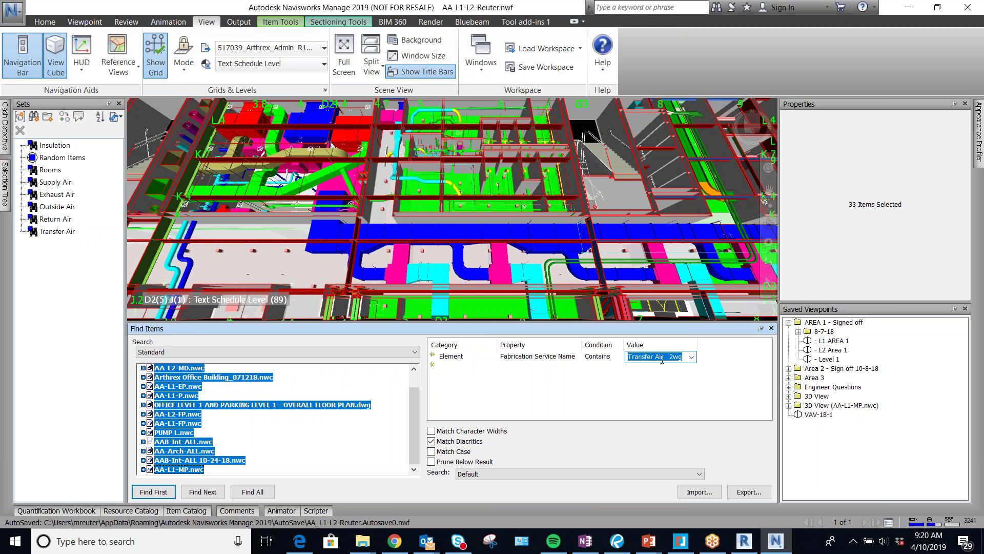
text(Low Pressure)
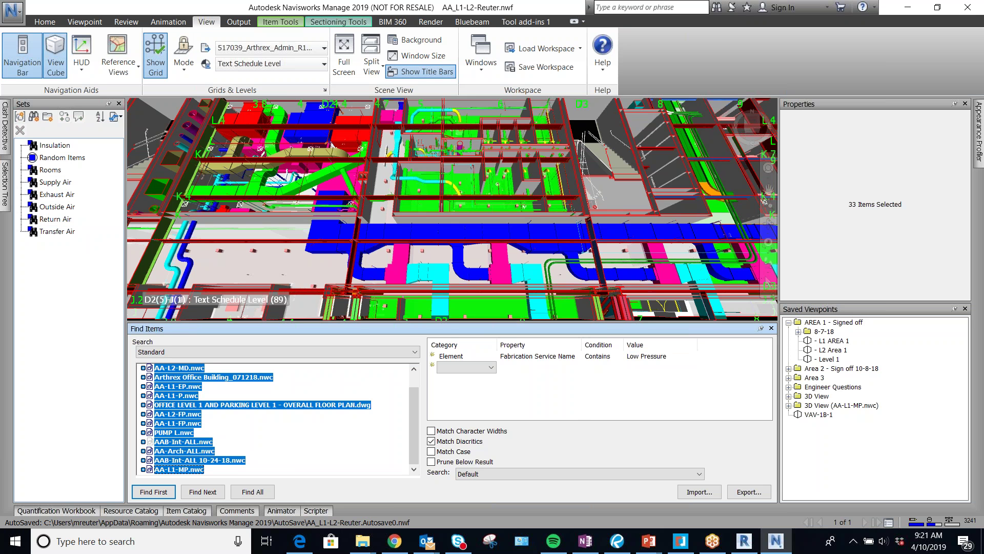
click(260, 493)
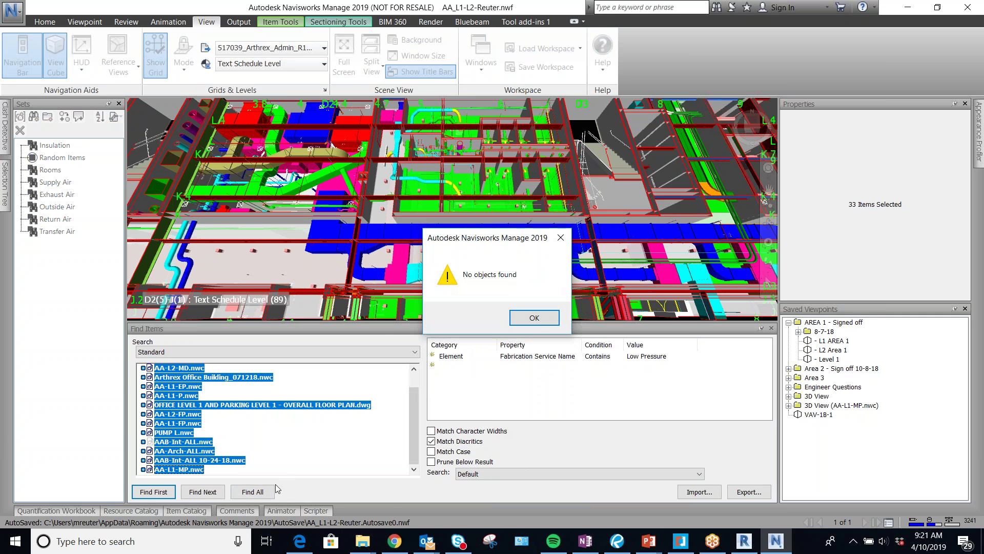
click(533, 317)
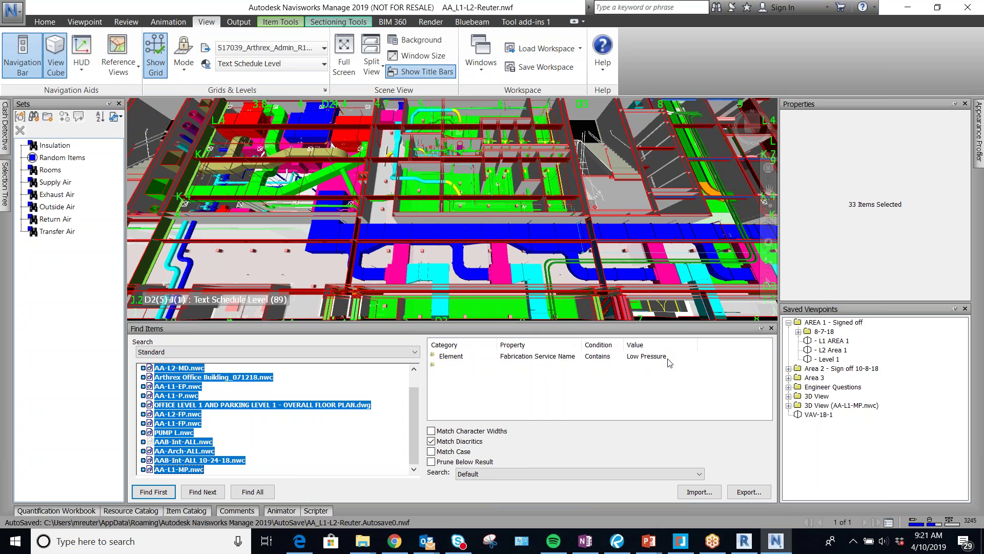
Check the available service names, set the condition's value to LPS, and find all matching items
click(669, 361)
click(691, 358)
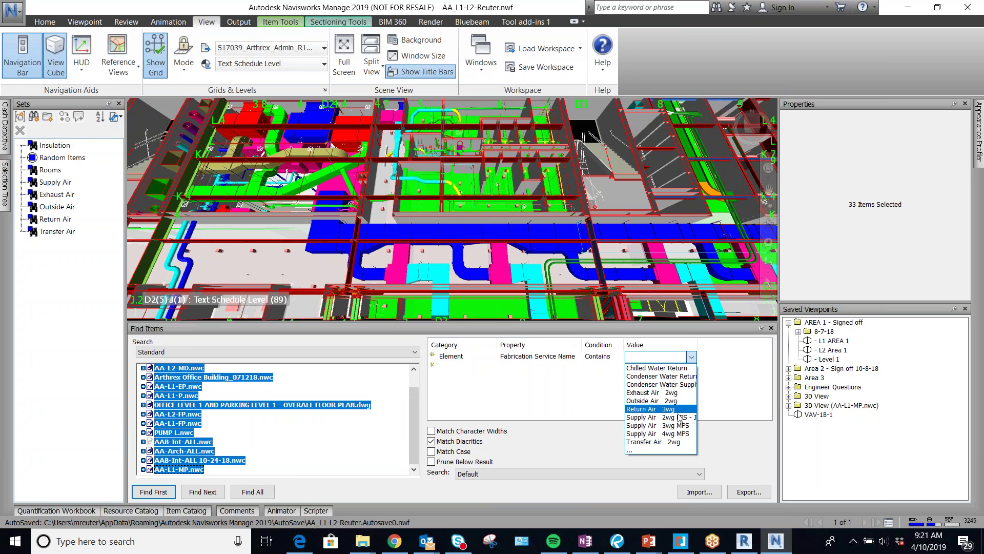
key(Escape)
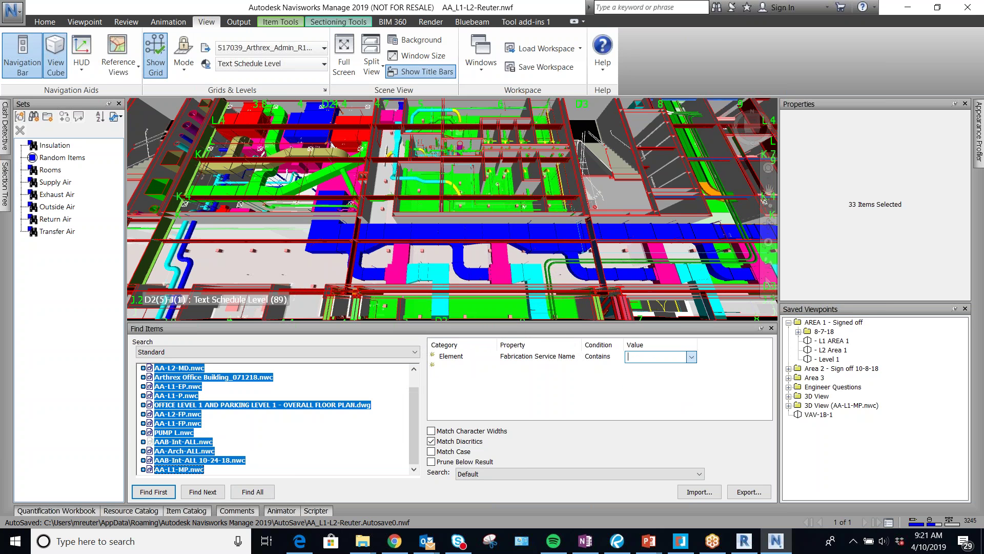
click(691, 356)
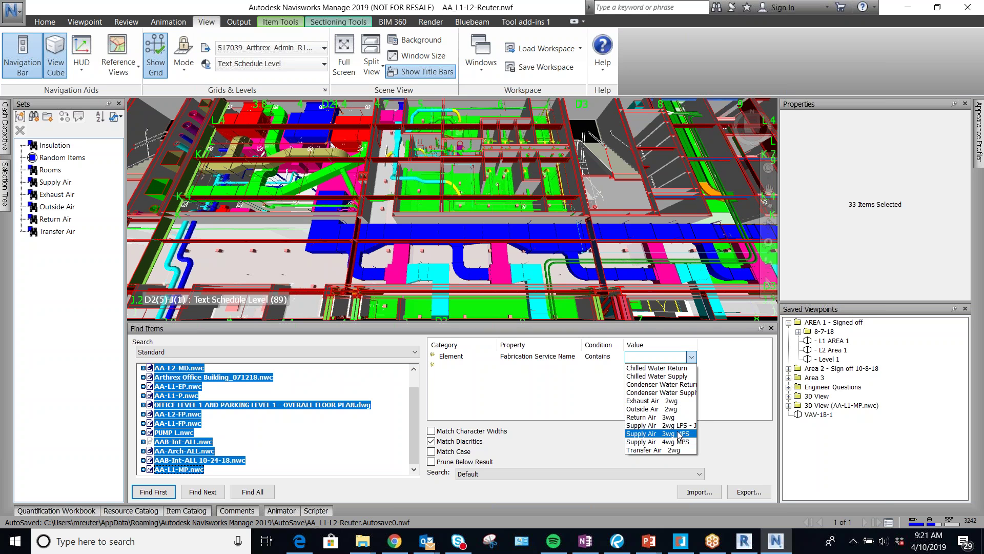
click(659, 362)
click(659, 357)
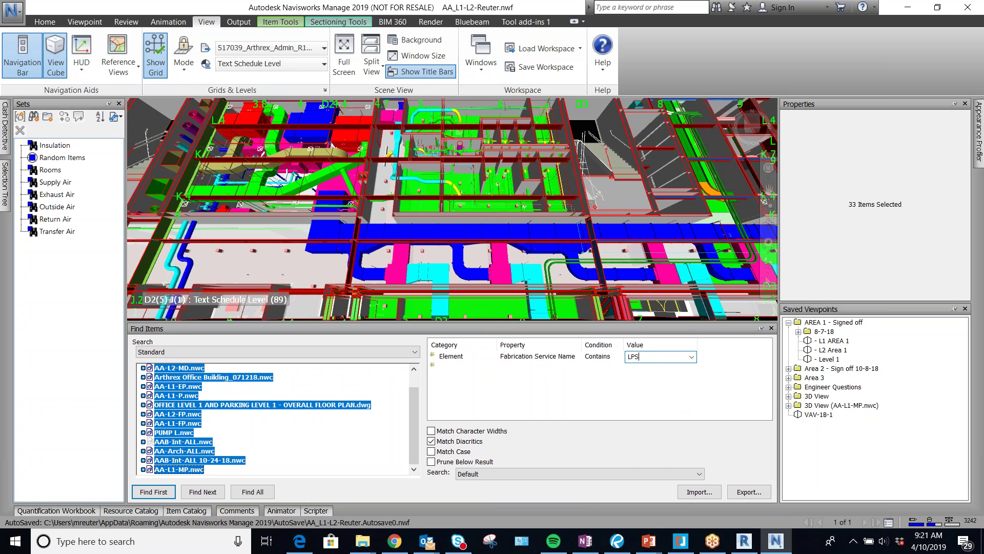
click(252, 491)
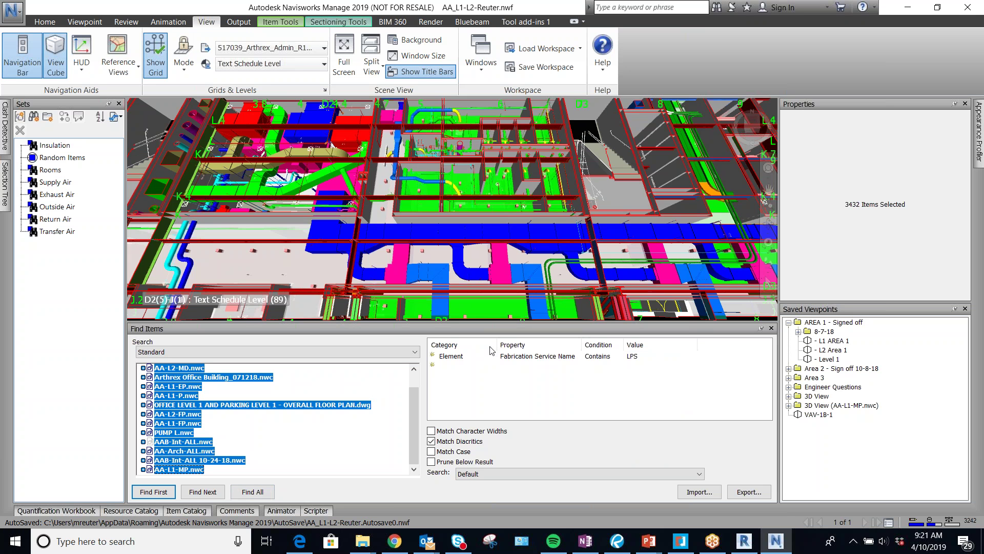
Save the current search as a search set named Low Pressure Supply
click(35, 121)
text(Low Pressure Supply)
key(Return)
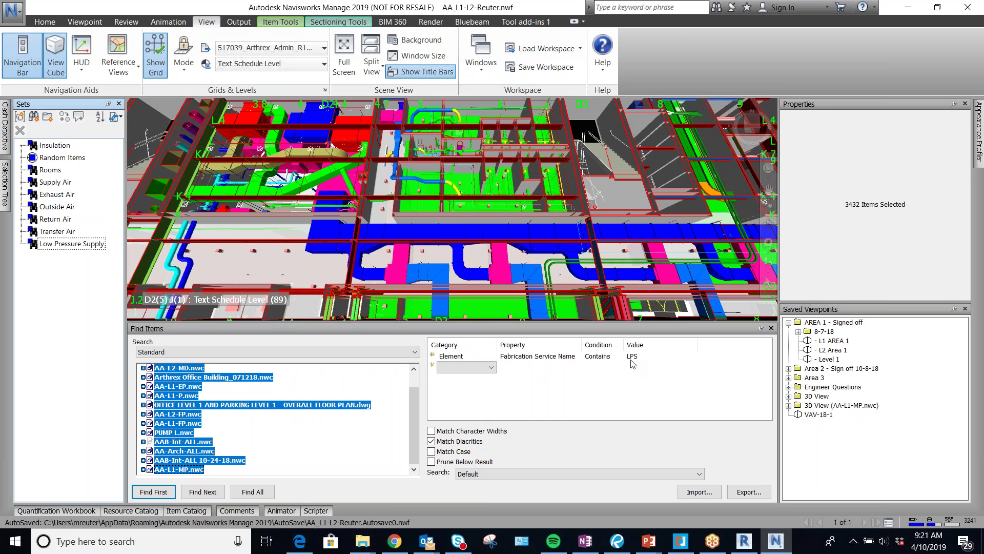
Set the Fabrication Service Name condition's value to MPS and find all matching items
click(635, 356)
text(MPS)
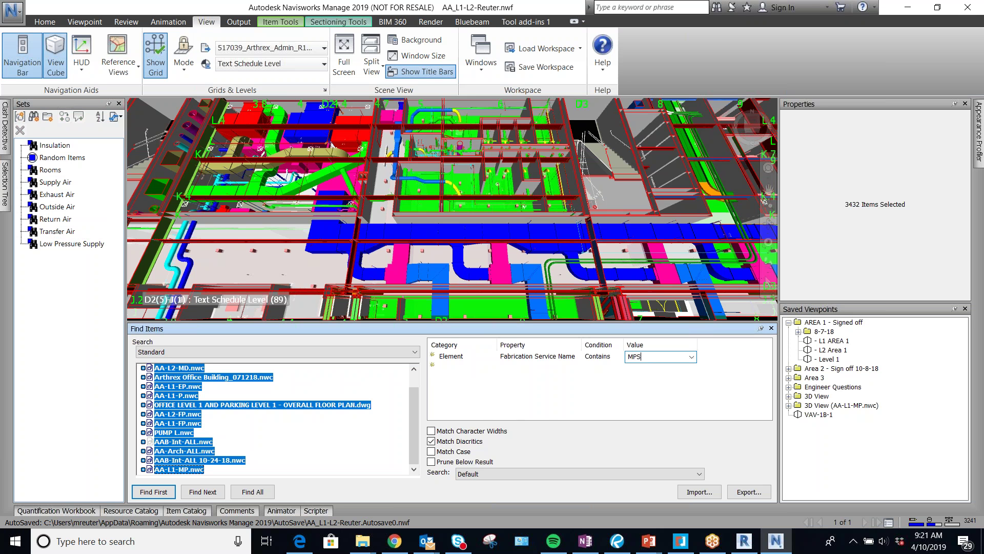
click(266, 493)
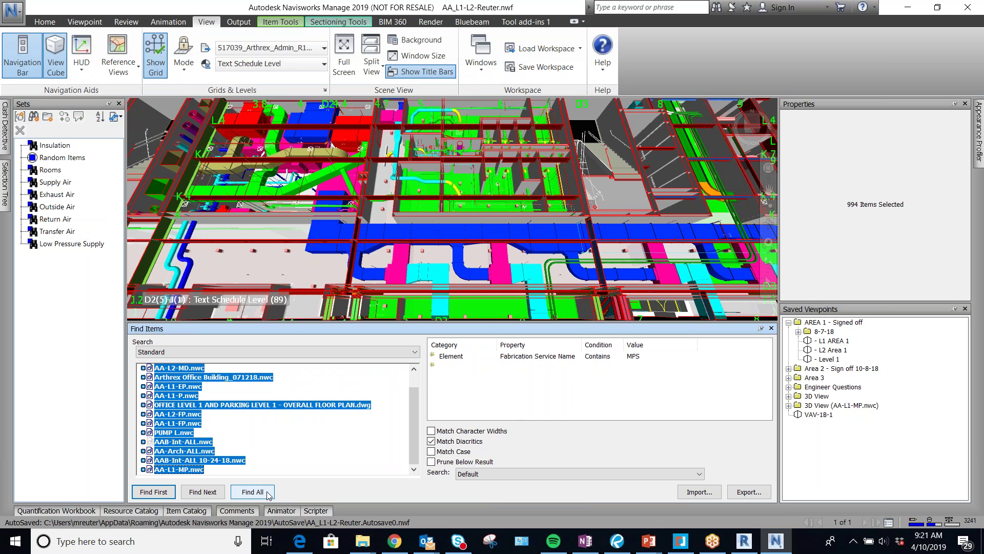
Save the current search as a search set named Med Pressure Supply
click(34, 117)
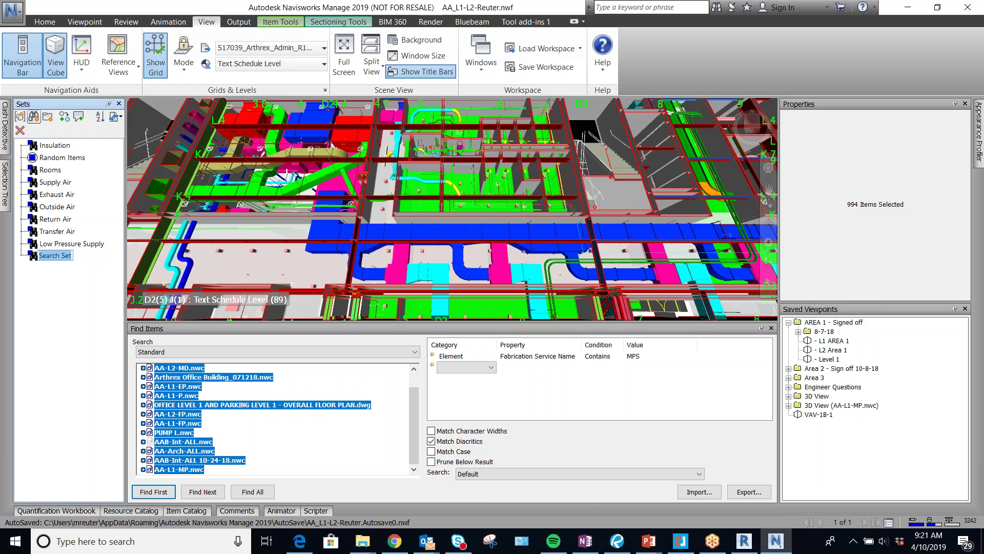
text(Med Pressure Supply)
key(Return)
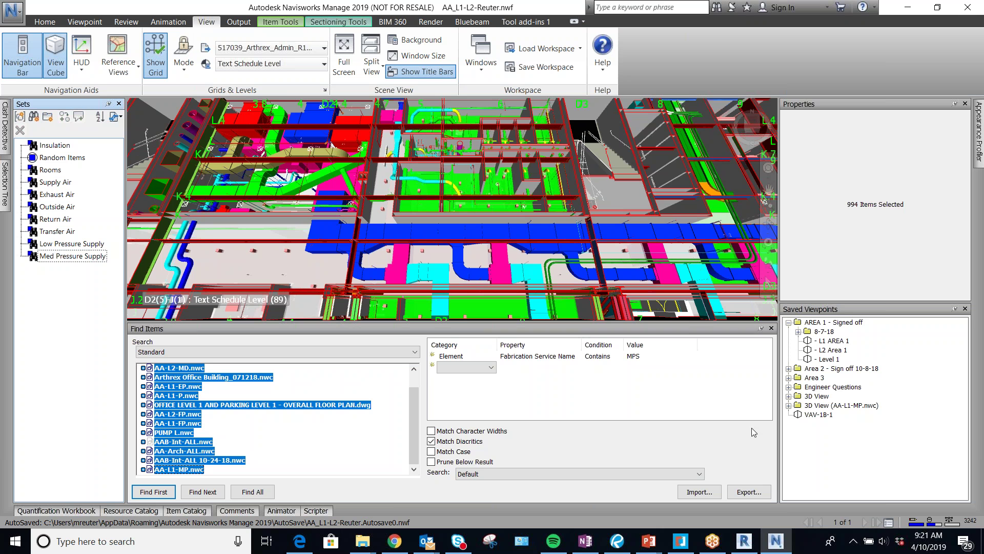
Check the available service names, set the condition's value to Chilled Water Supply, and find all matching items
click(640, 356)
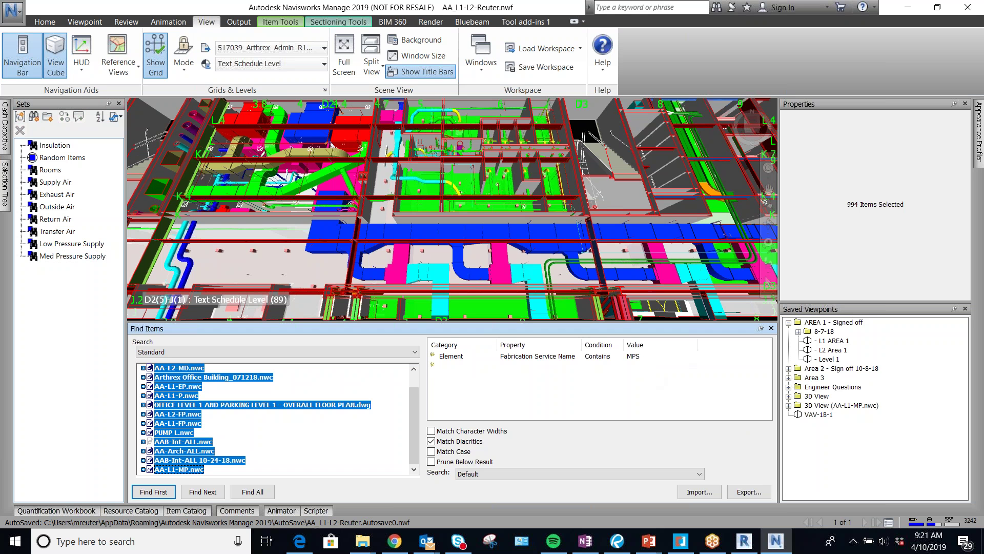
click(692, 358)
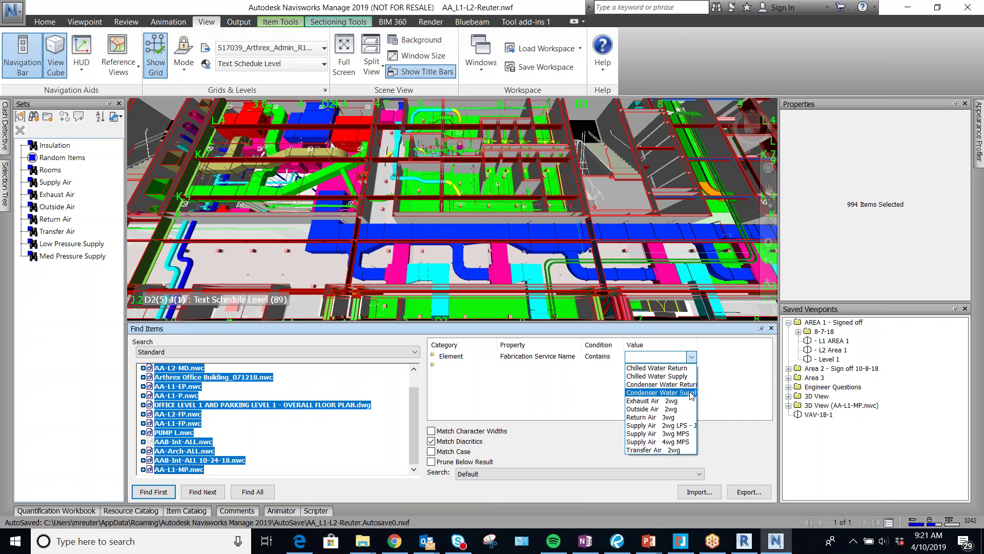
click(646, 358)
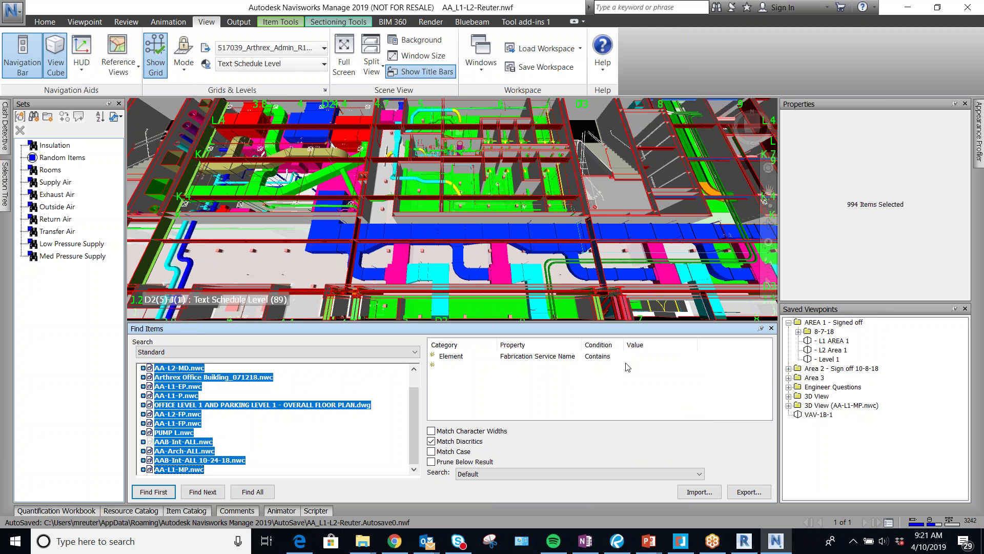
click(647, 357)
text(Chilled Water Supply)
key(Return)
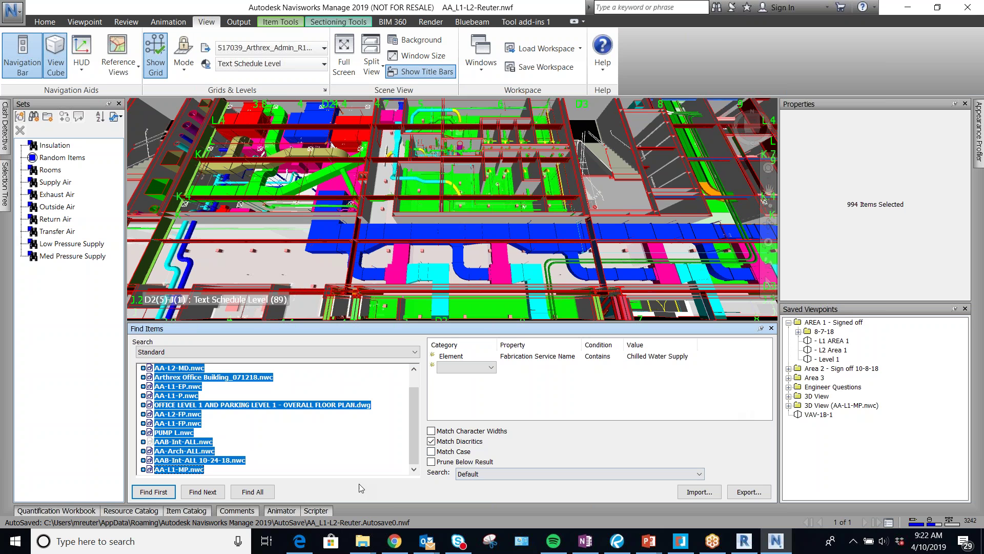
click(253, 491)
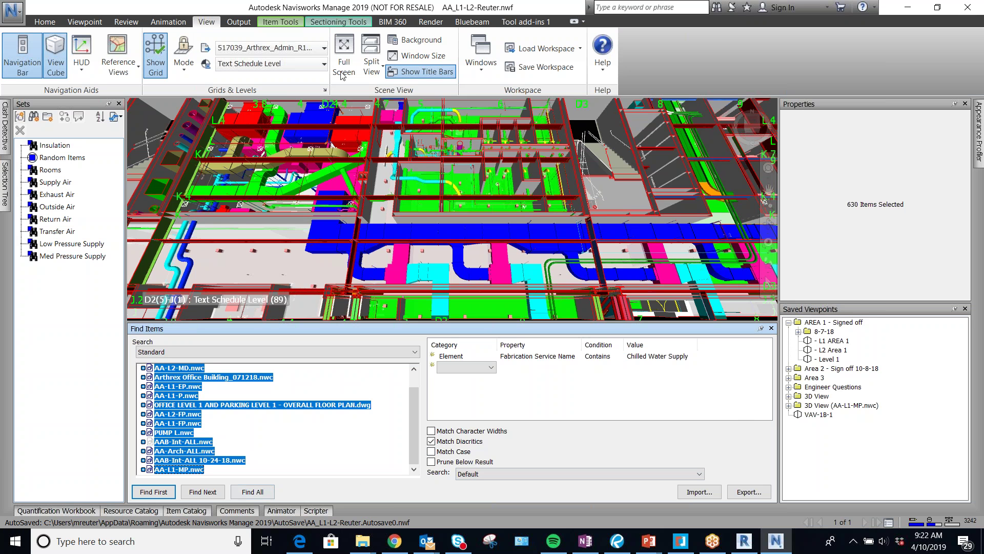
Save the current search as a search set named CWS
click(34, 118)
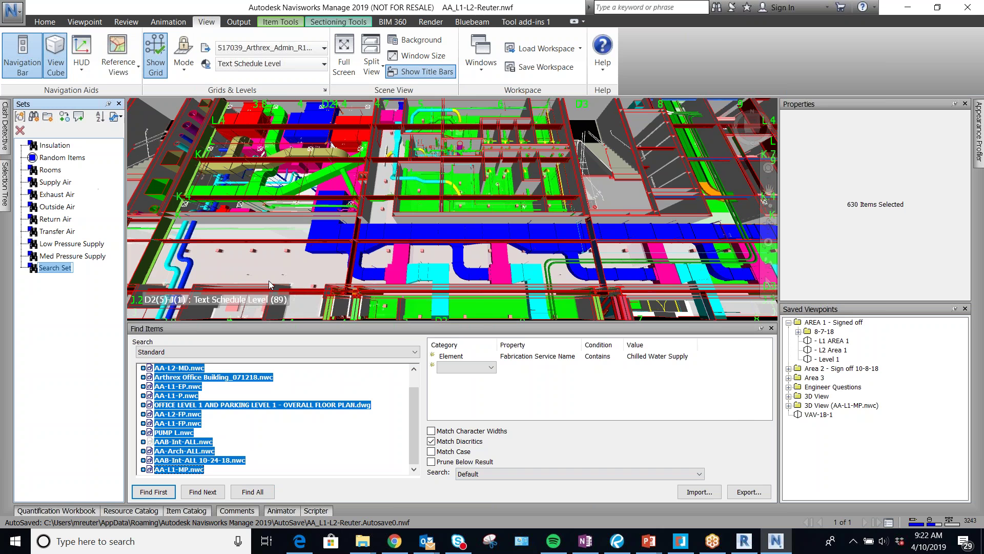
text(CWS)
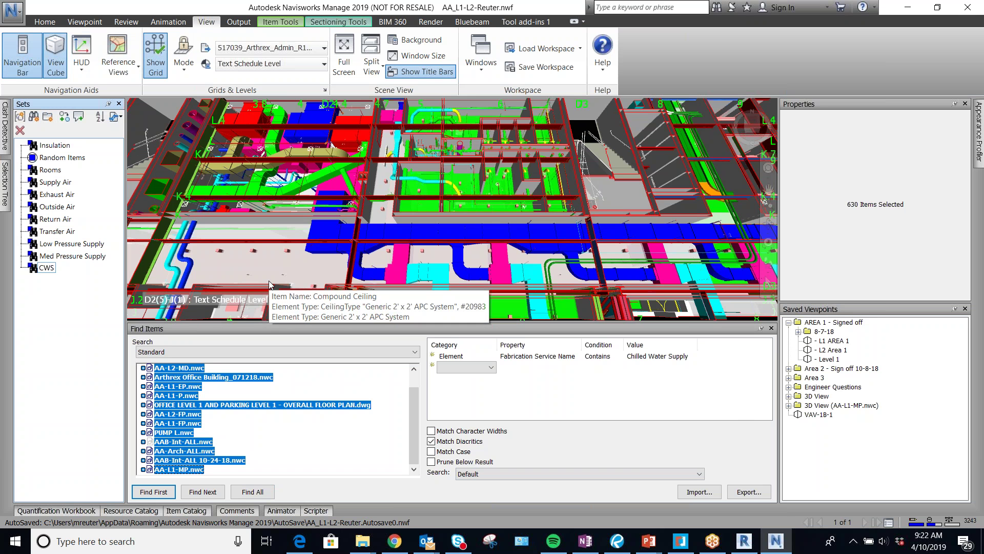
click(692, 400)
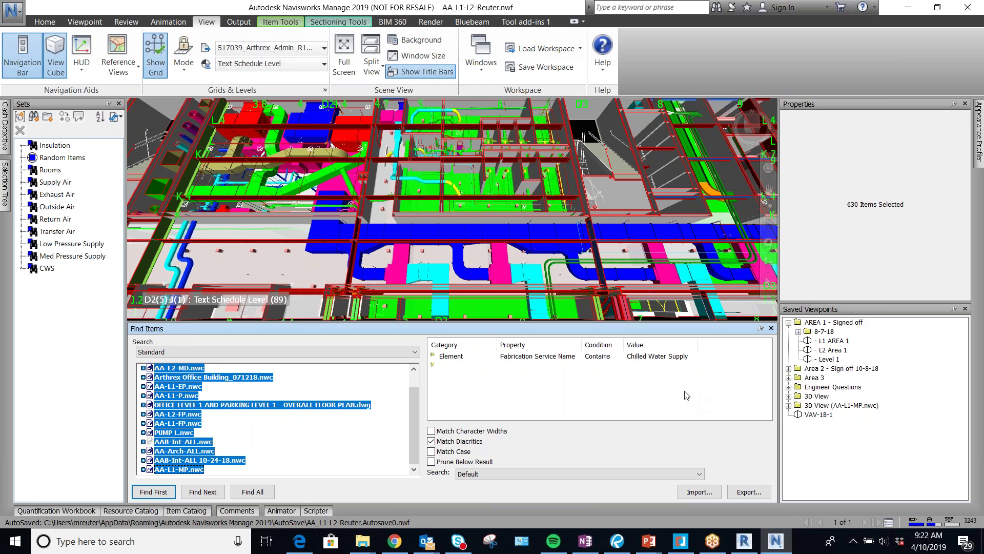
Set the Fabrication Service Name condition's value to Chilled Water Return and find all matching items
click(666, 355)
click(691, 357)
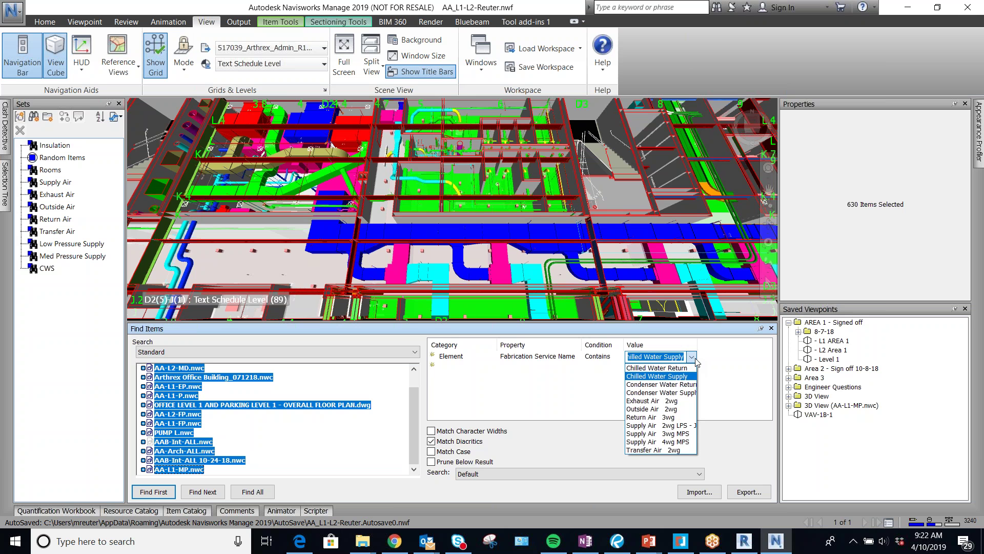
click(693, 357)
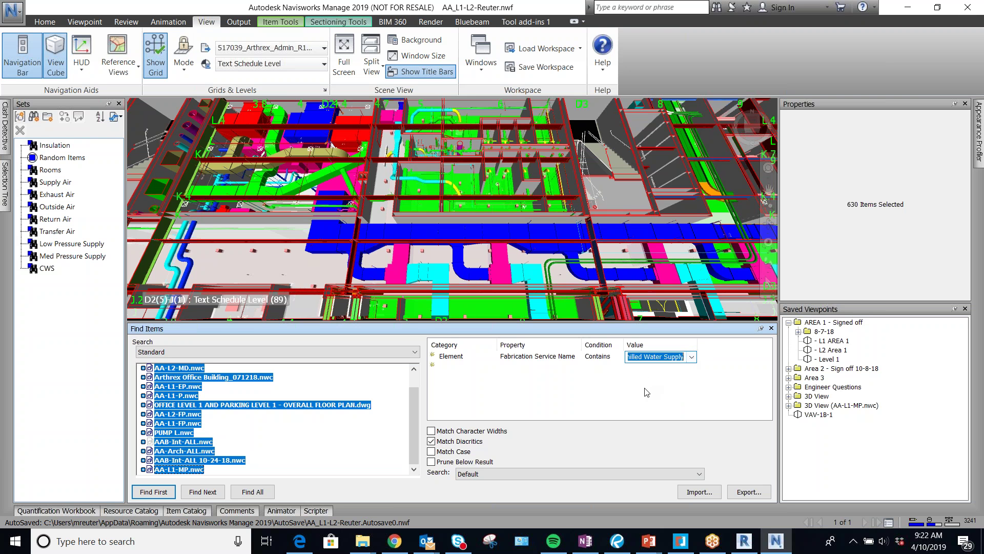
text(Chilled Water Return)
click(252, 492)
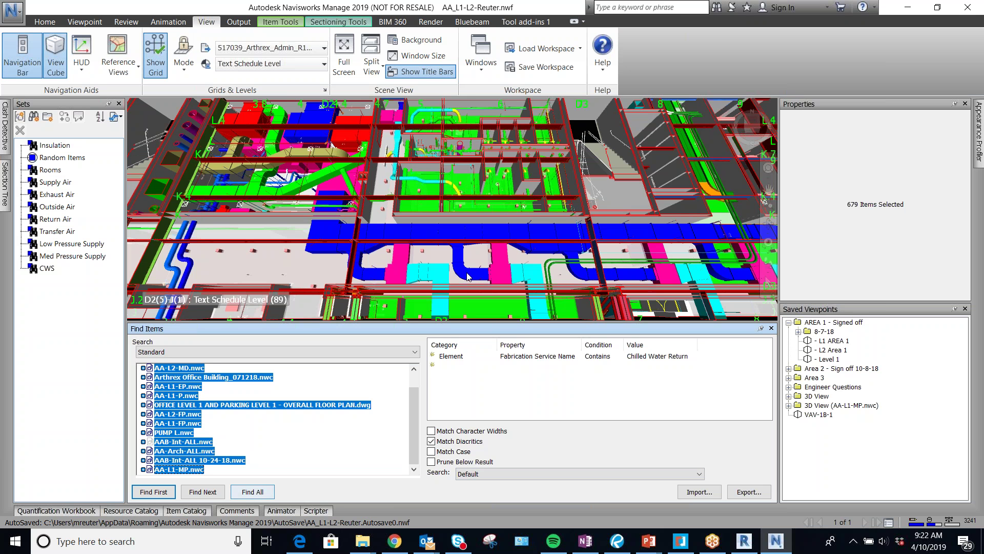
Save the current search as a search set named CWR
click(34, 117)
text(CWR)
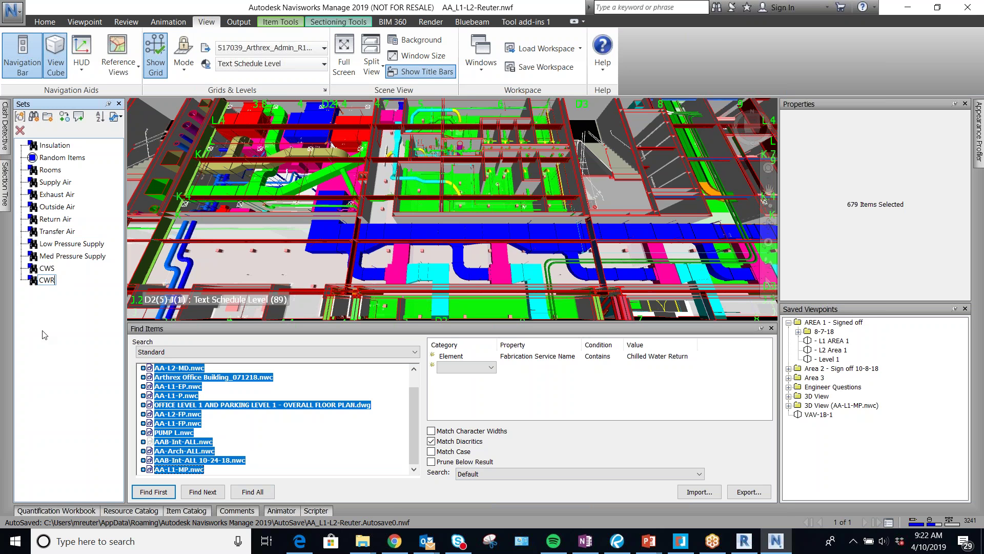
key(Return)
Try to find all items whose Fabrication Service Name contains Condensed Water Supply
click(647, 360)
text(Condensed W)
text(ater Supply)
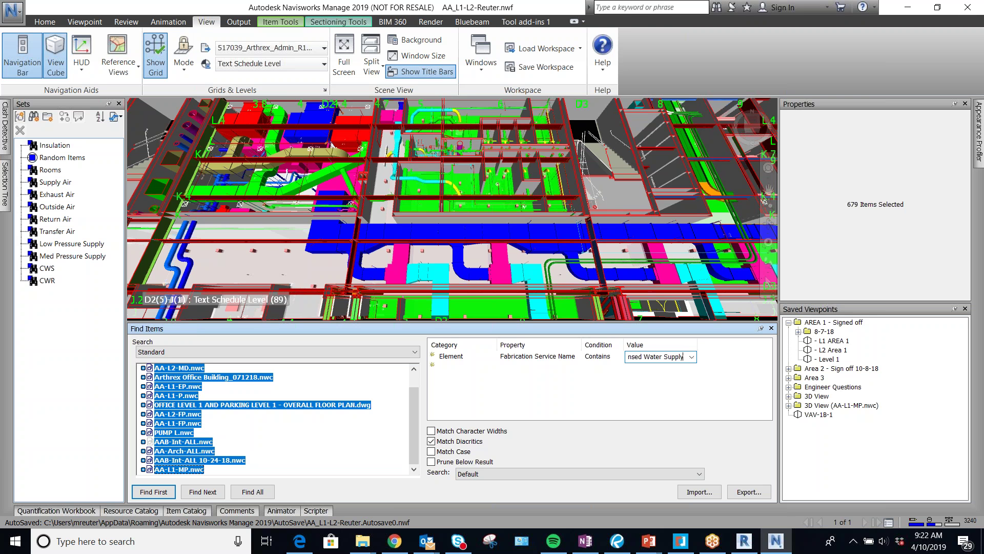
click(270, 493)
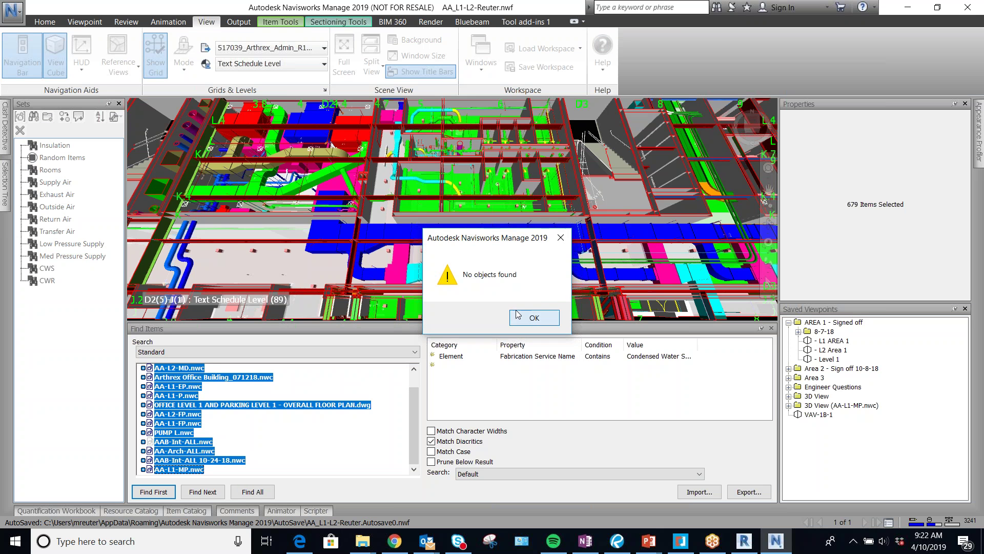
click(545, 322)
Find all items whose Fabrication Service Name contains the listed value Condenser Water Supply, with Match Character Widths enabled
click(645, 360)
click(691, 357)
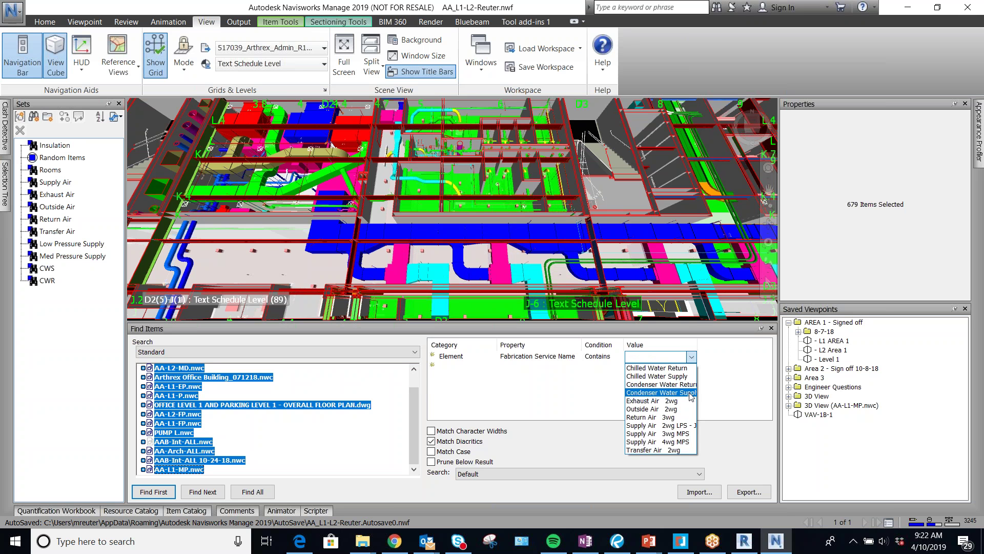
click(661, 392)
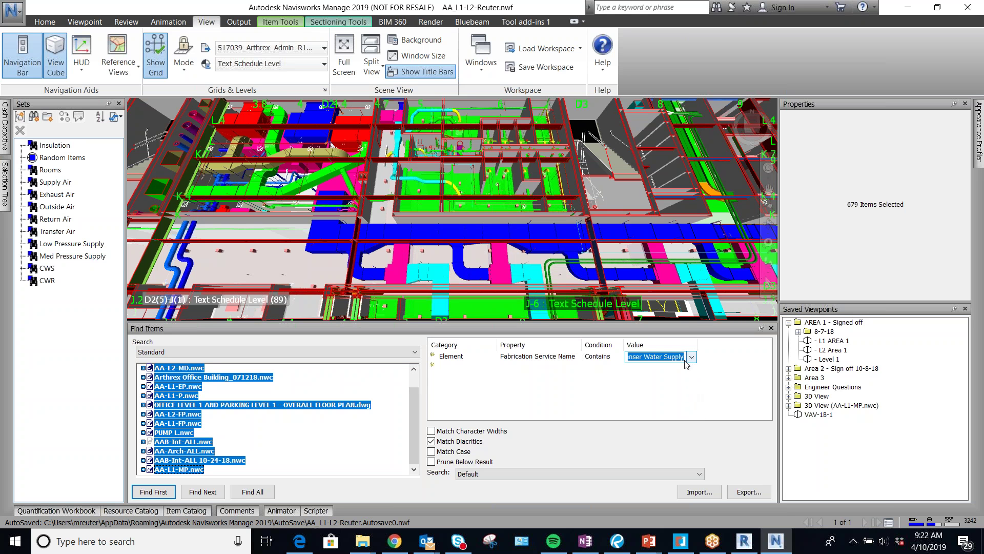
click(682, 358)
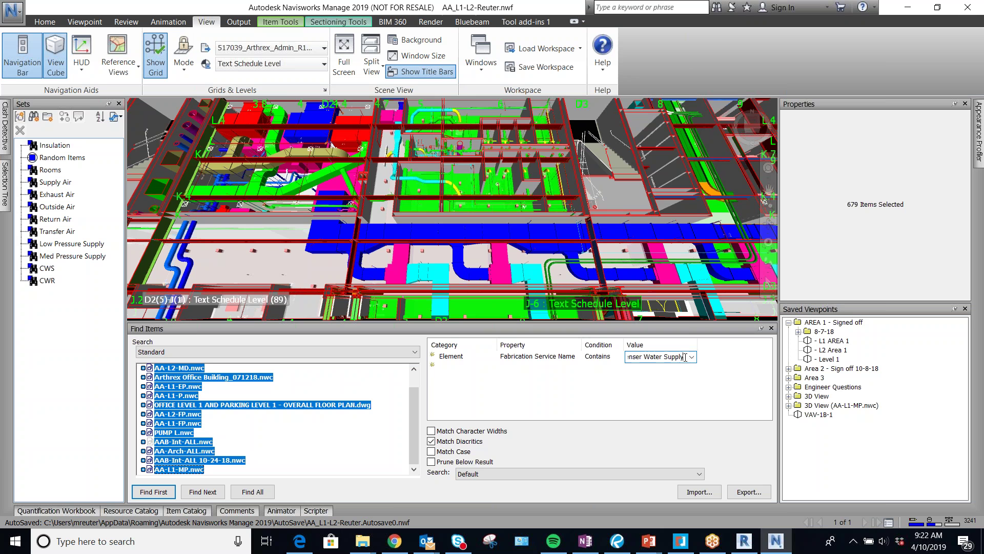
key(Return)
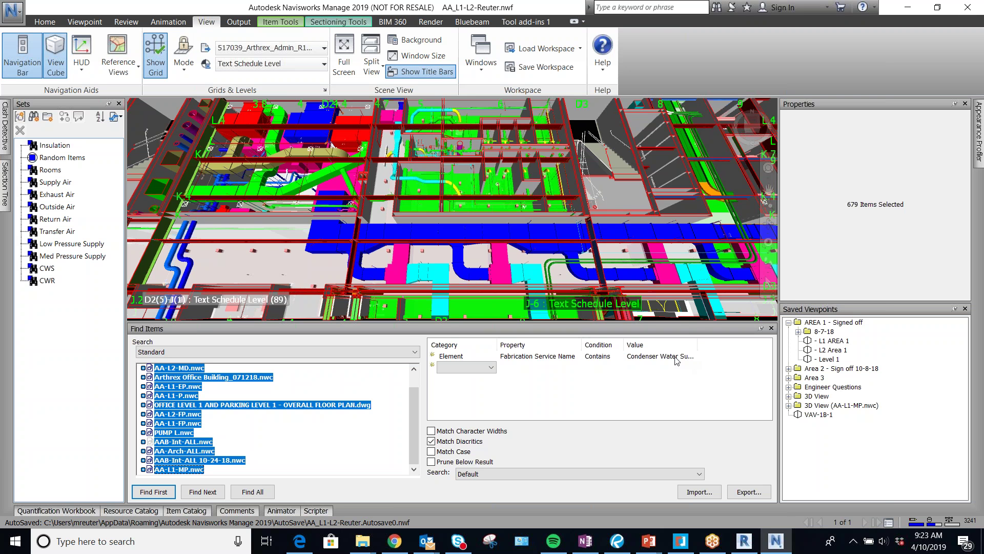
click(675, 358)
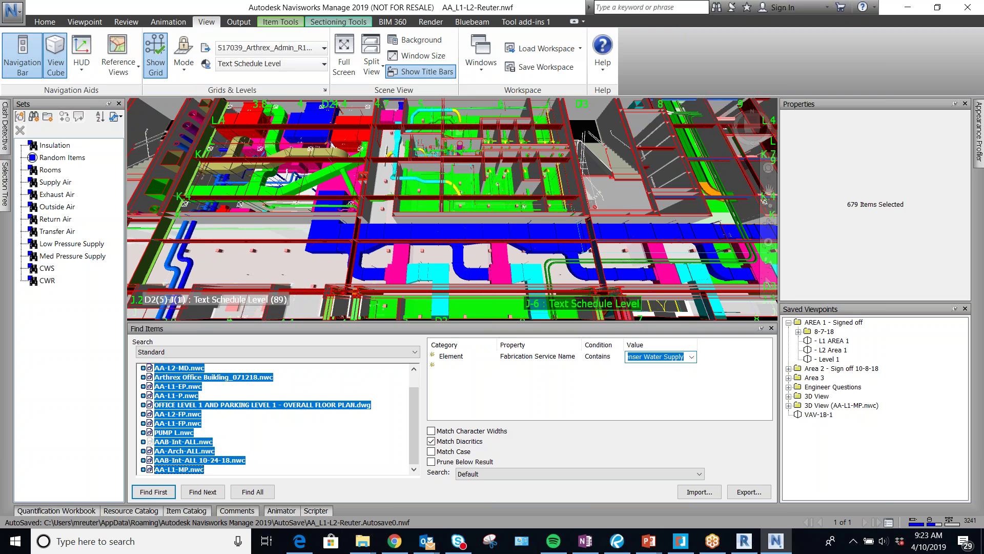
click(626, 391)
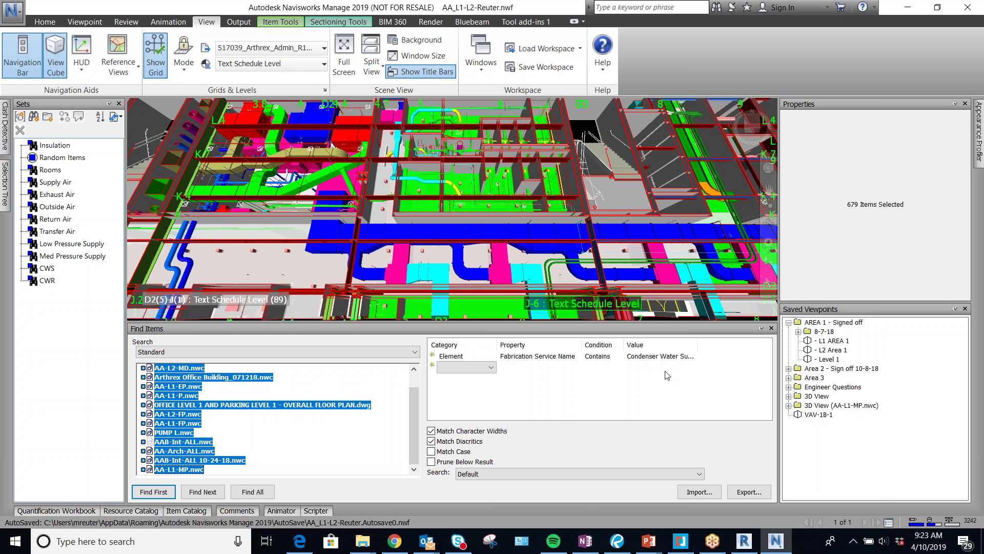
Save the current search as a search set named Condensed WS
click(34, 117)
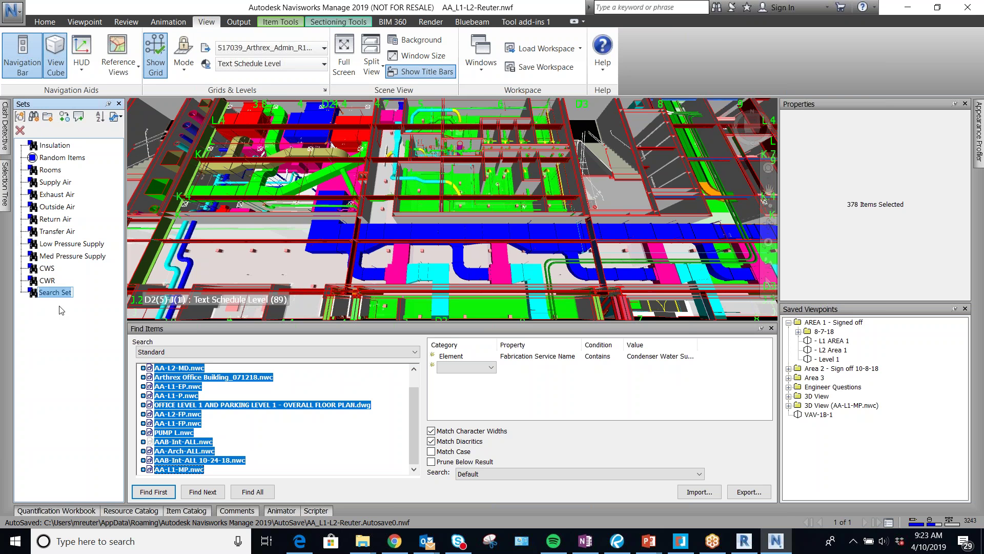
text(Condensed WS)
click(4, 185)
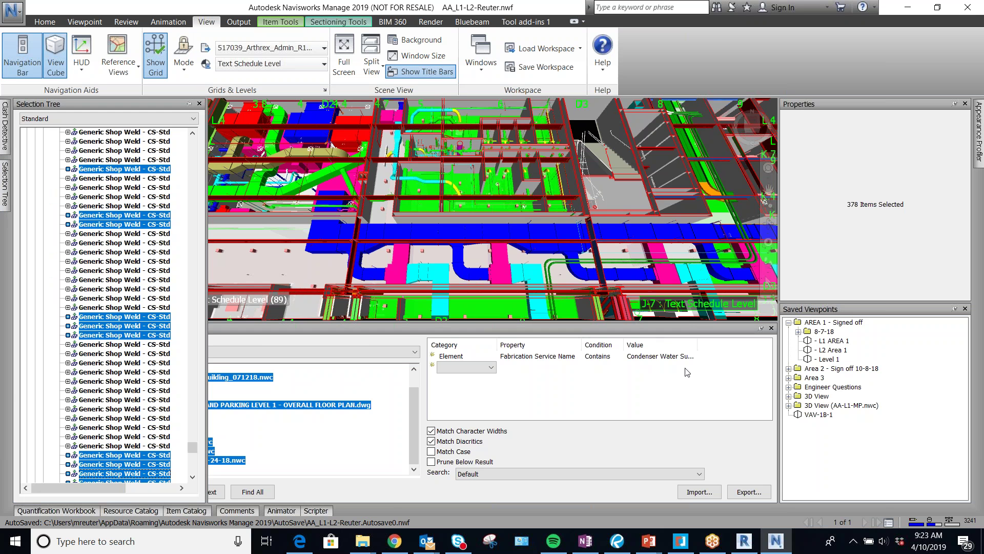
Set the Fabrication Service Name condition's value to Condenser Water Return and find all matching items
click(676, 356)
click(691, 358)
click(687, 388)
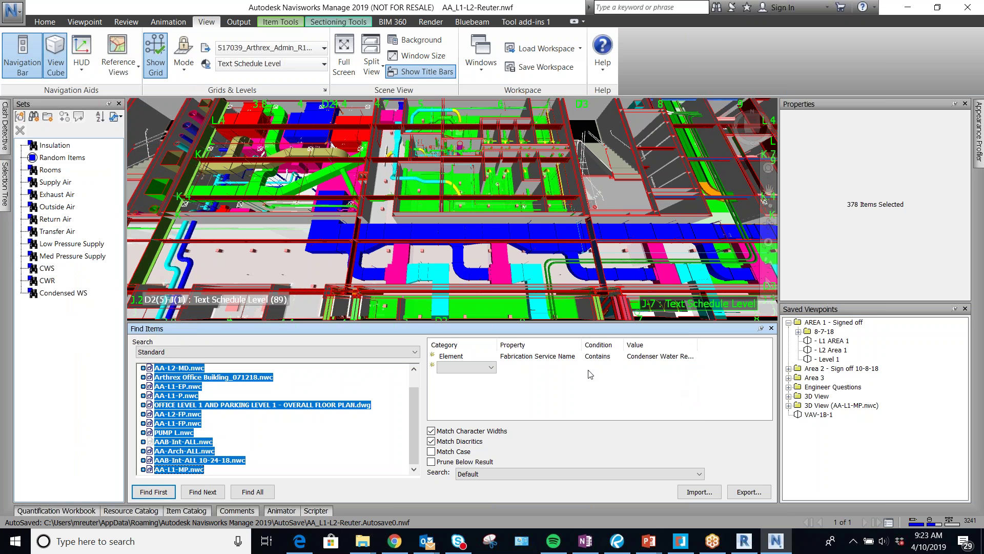
click(252, 491)
Save the current search as a search set named Condensed WR
click(34, 116)
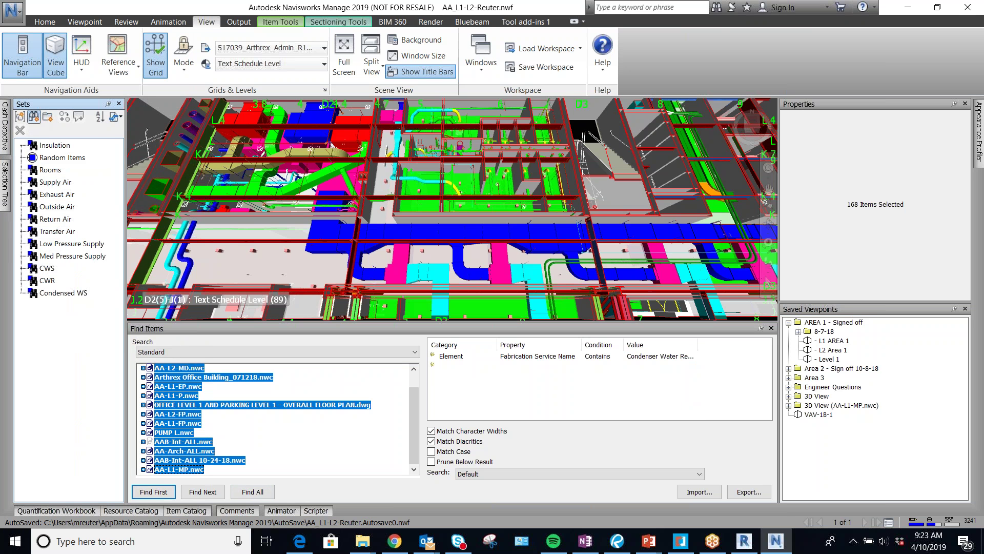
text(Condens)
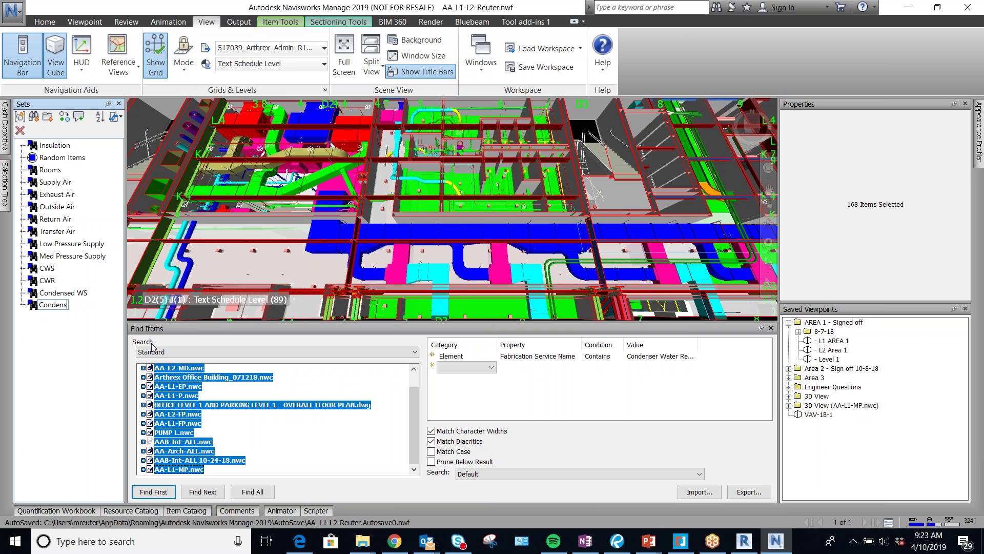
text(ed WR)
key(Return)
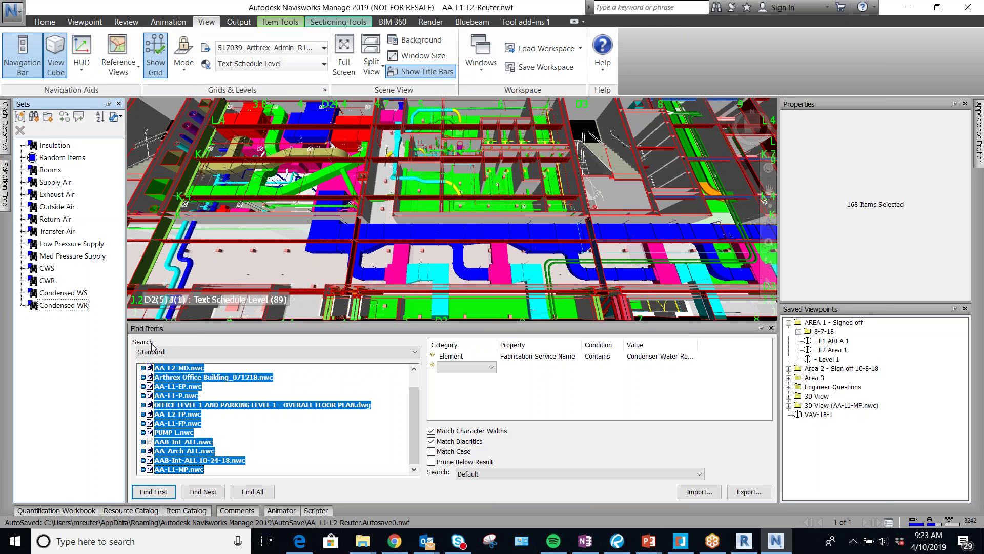
Check the available service names and try to find all items whose Fabrication Service Name contains MedGas
click(708, 358)
click(691, 356)
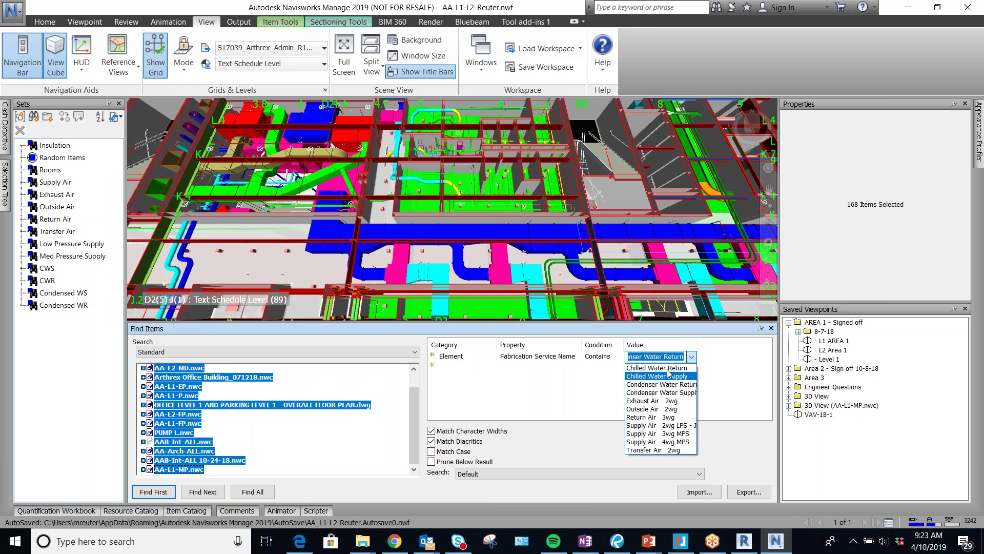
click(736, 383)
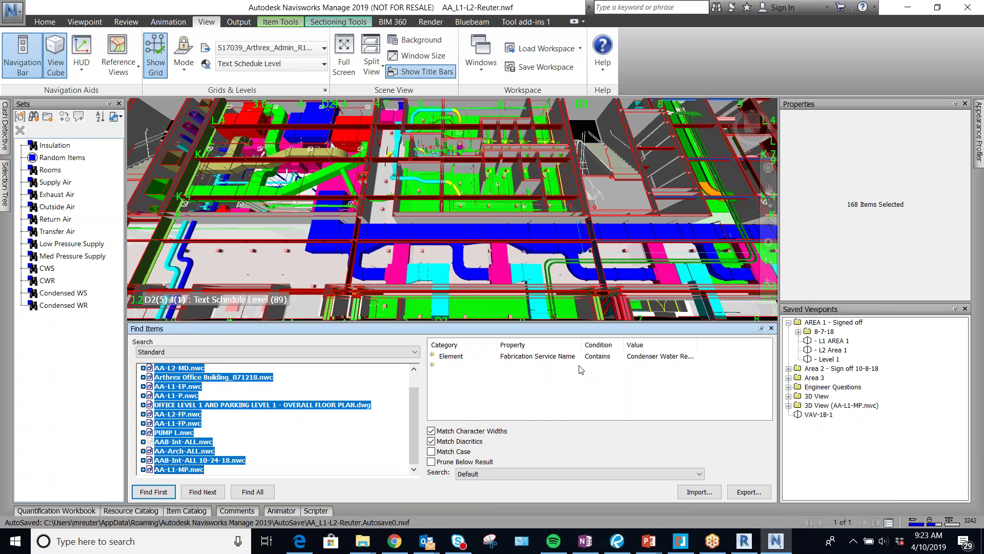
click(682, 356)
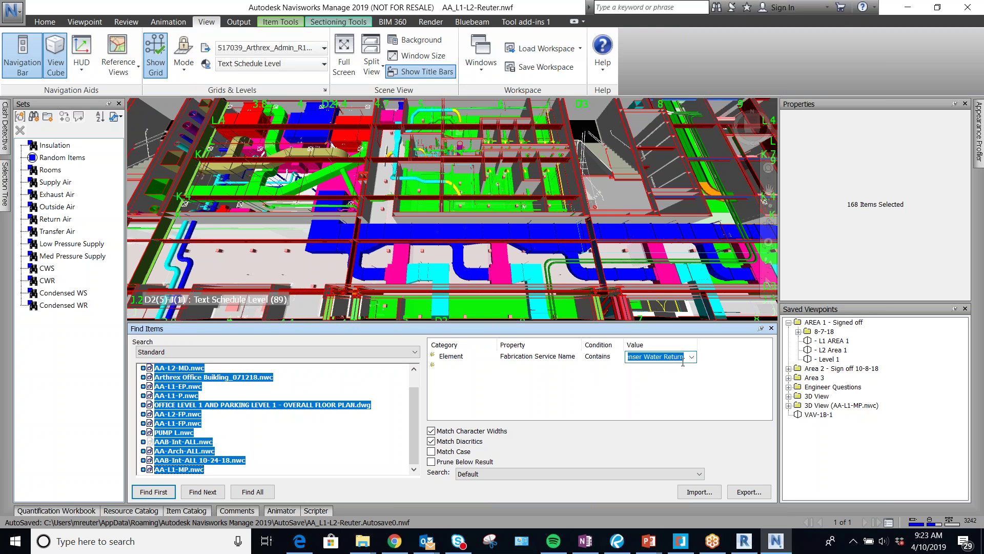
text(MedGas)
key(Tab)
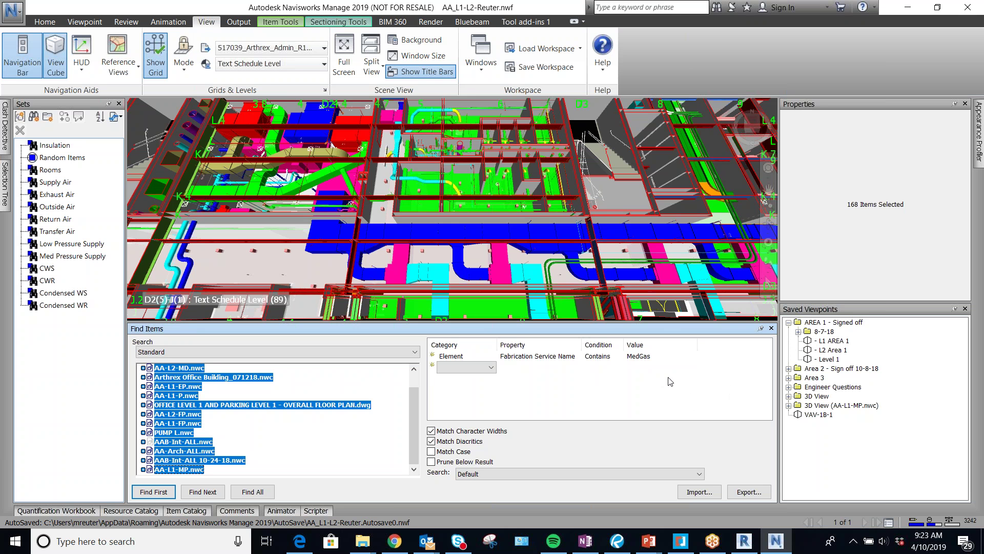
click(273, 493)
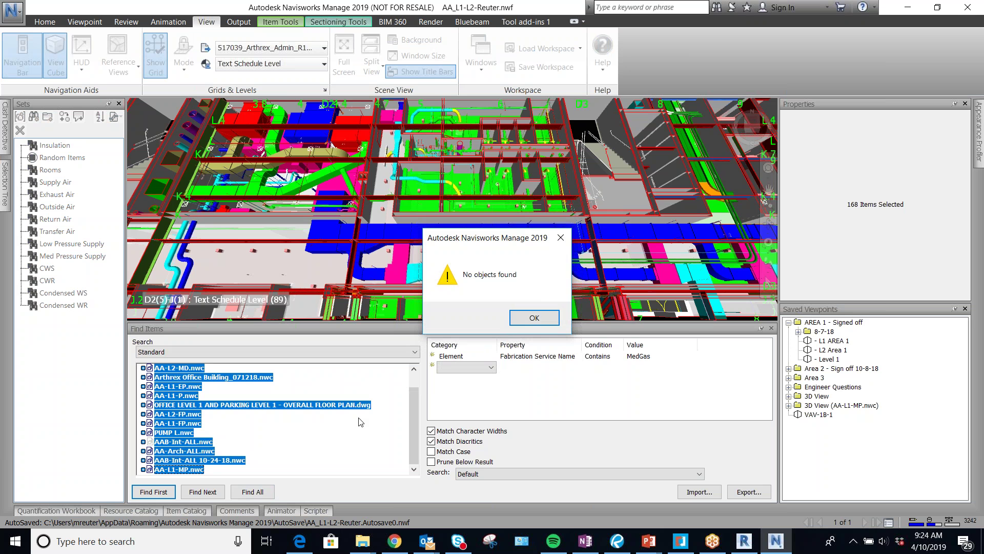
Set the Fabrication Service Name condition's value to Medical and try to find all matching items
click(540, 318)
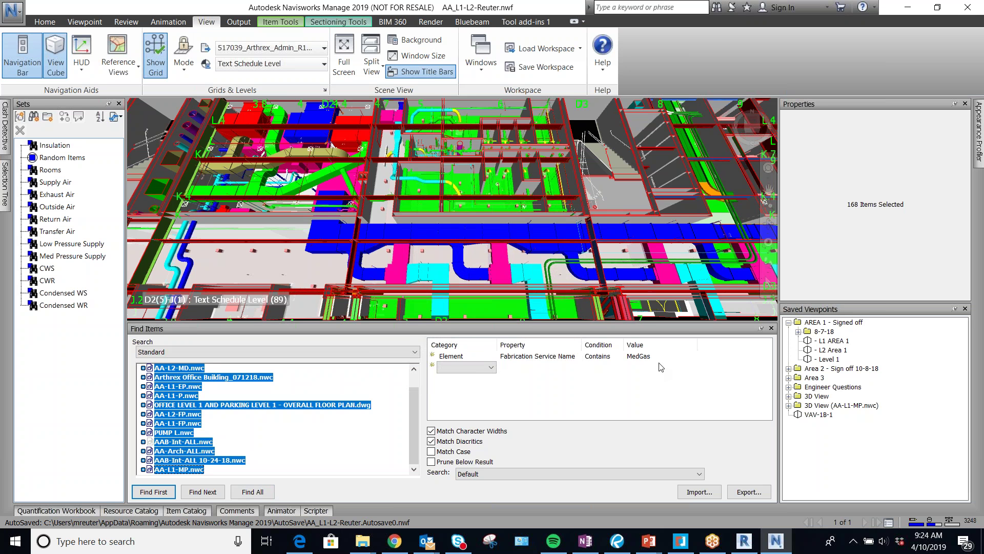
click(644, 357)
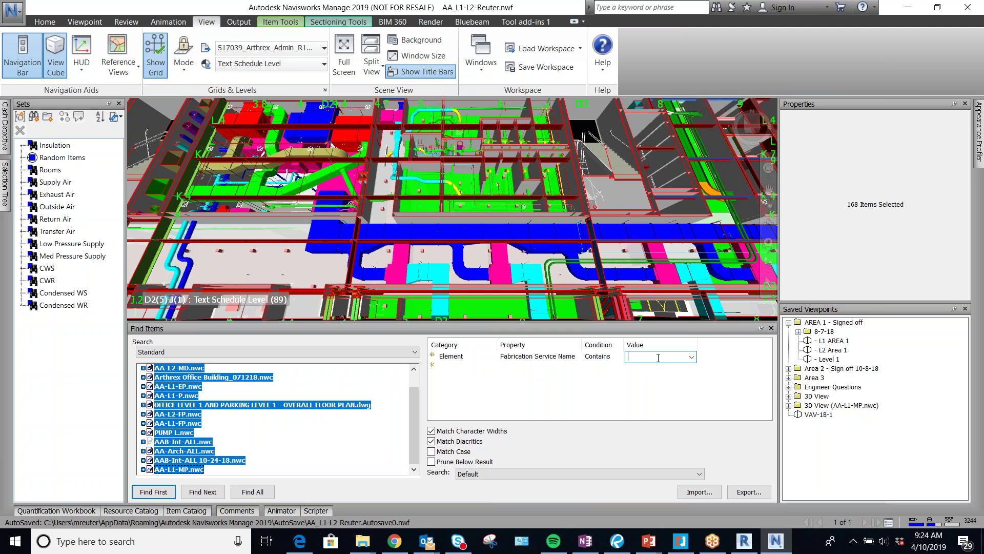
text(Medical)
click(266, 491)
click(533, 316)
click(260, 492)
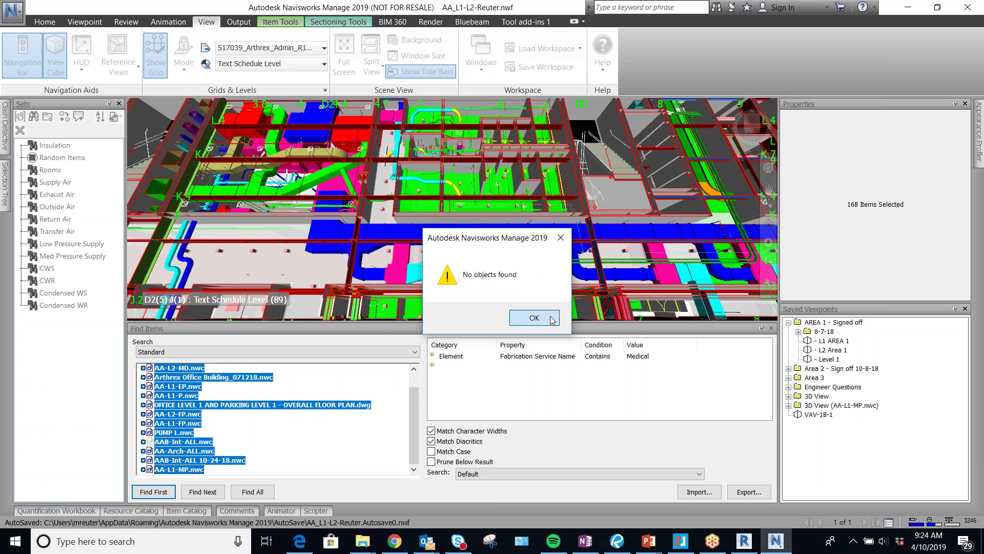
click(552, 319)
Save the current search as a search set named Med Gas
click(33, 118)
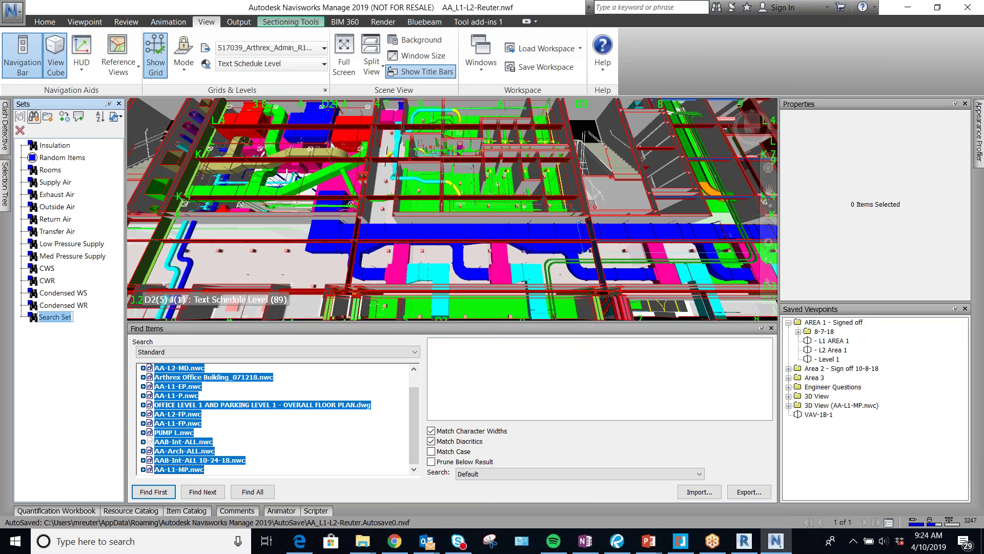
text(Med)
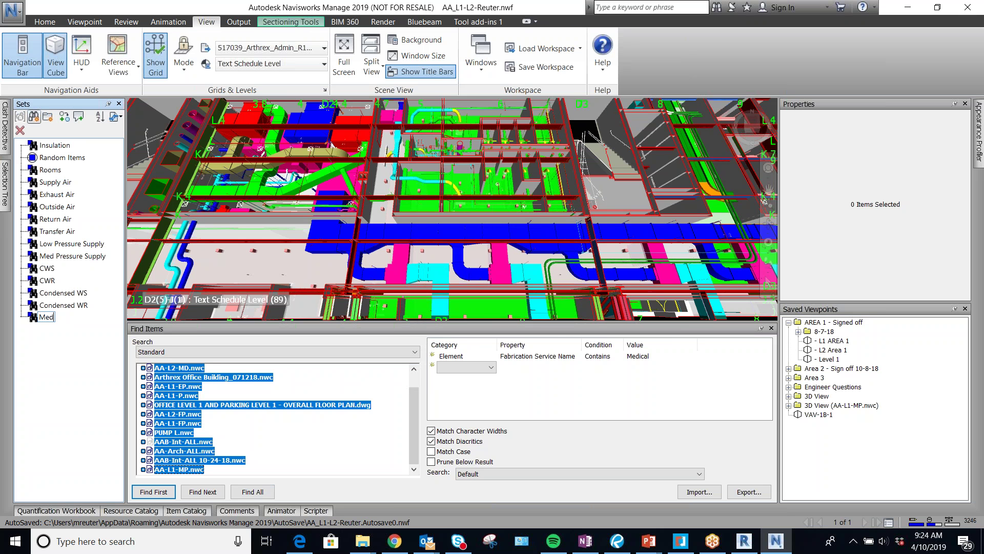
text( Gas)
key(Return)
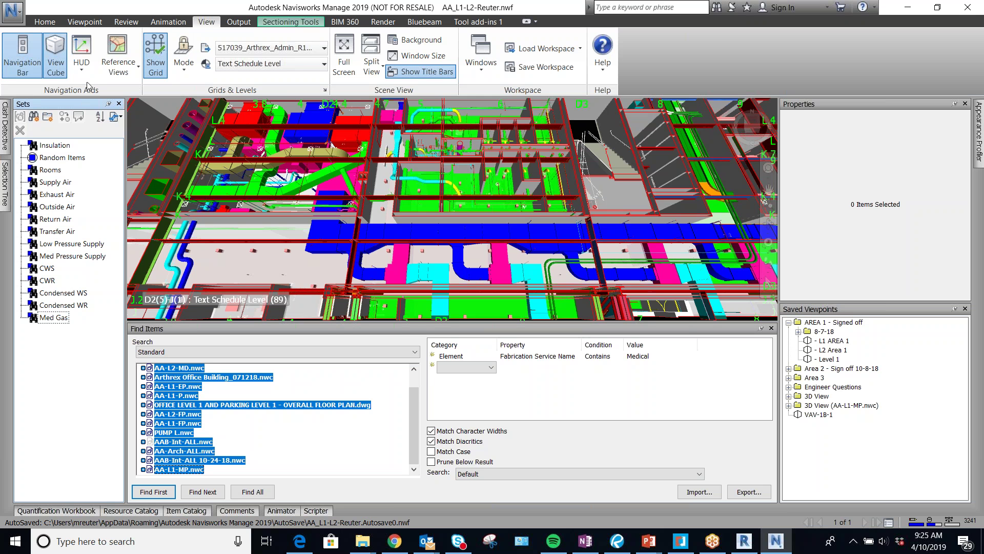
Recall the Insulation search set and review its selected items in the selection tree and its search condition
mouse_move(5, 125)
click(329, 451)
click(54, 145)
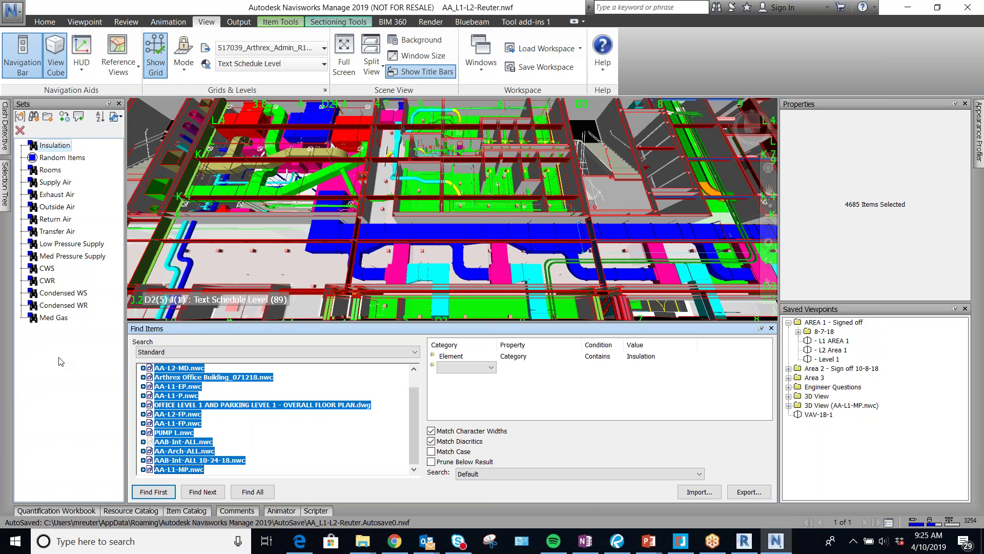
mouse_move(4, 189)
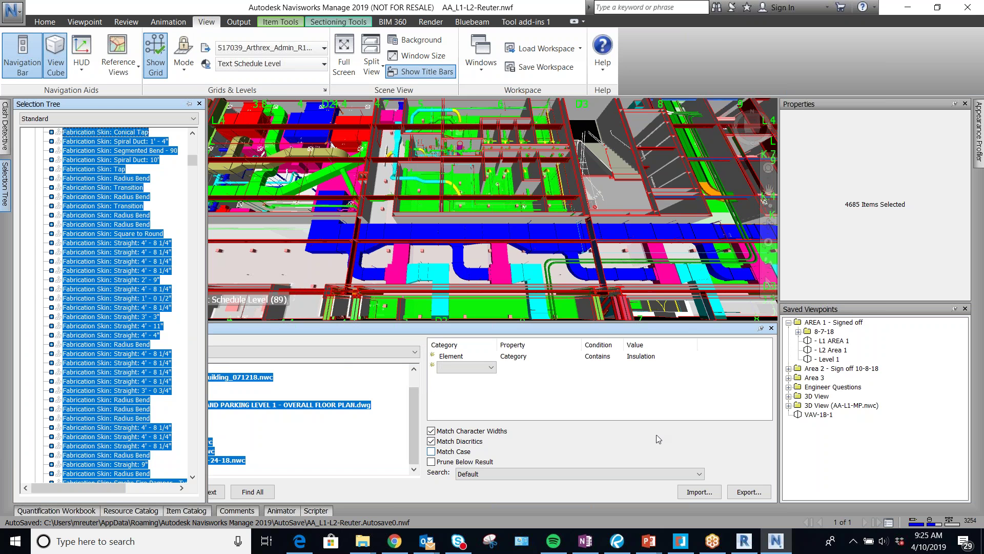
click(64, 356)
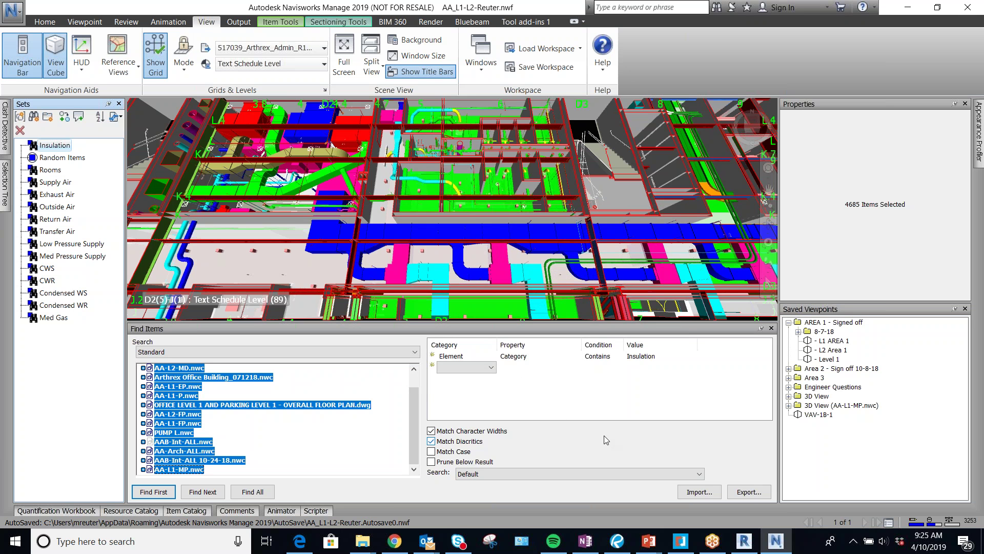
click(490, 369)
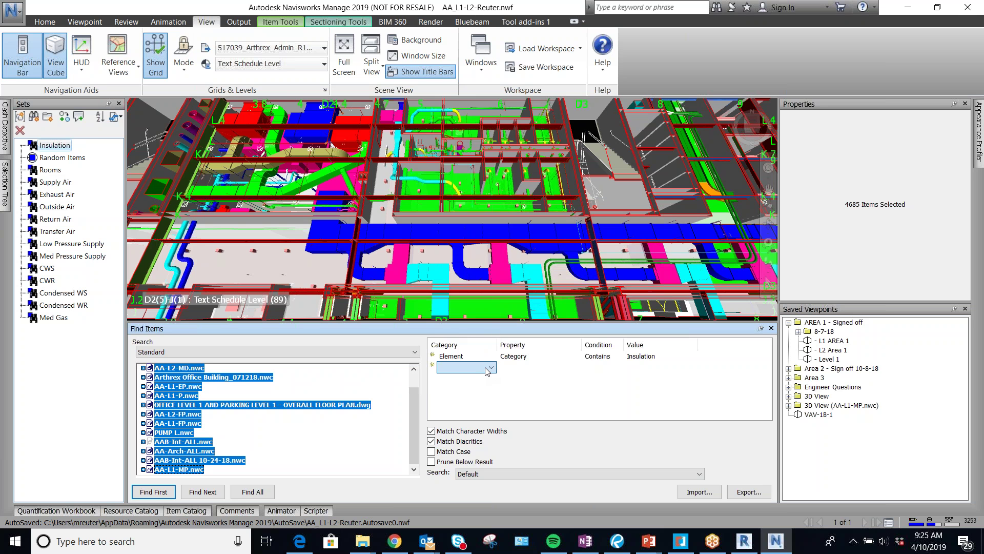
click(548, 419)
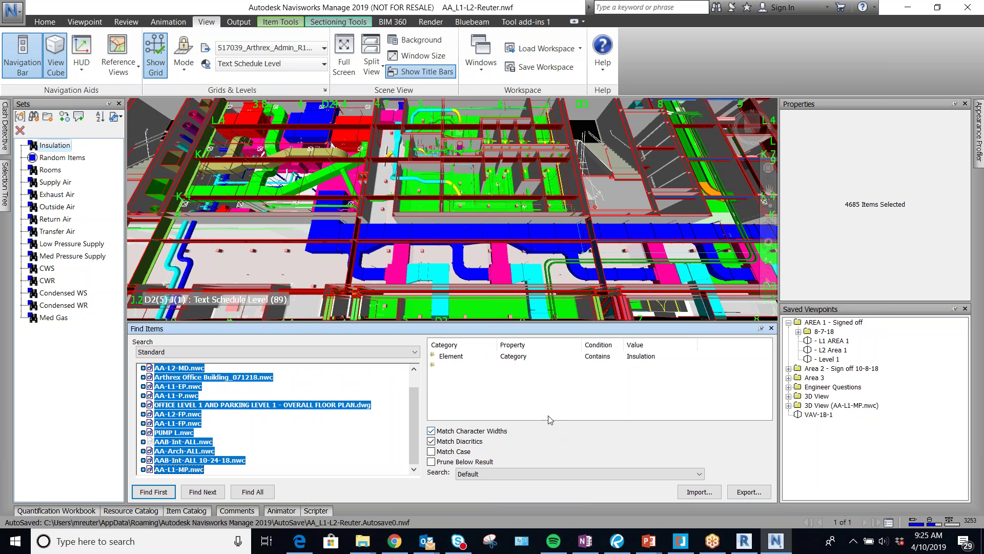
click(65, 148)
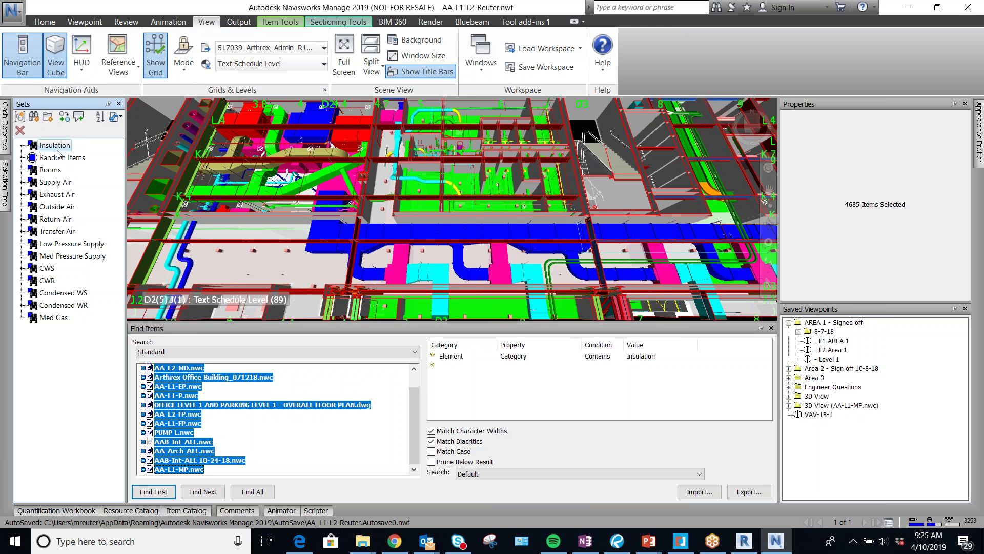
click(610, 453)
Select a blue duct insulation item in the model and examine its Element and Element Properties data
click(476, 225)
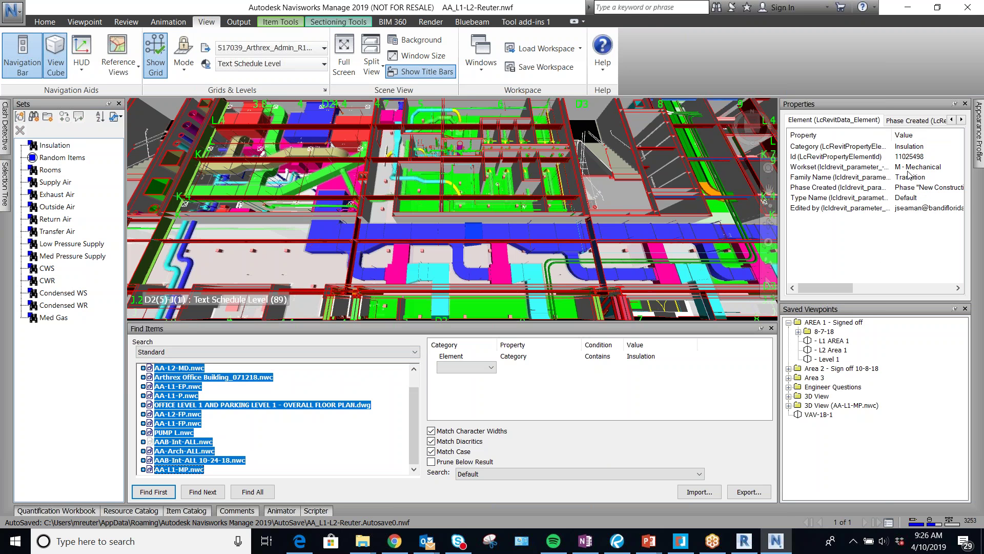
click(961, 121)
click(961, 120)
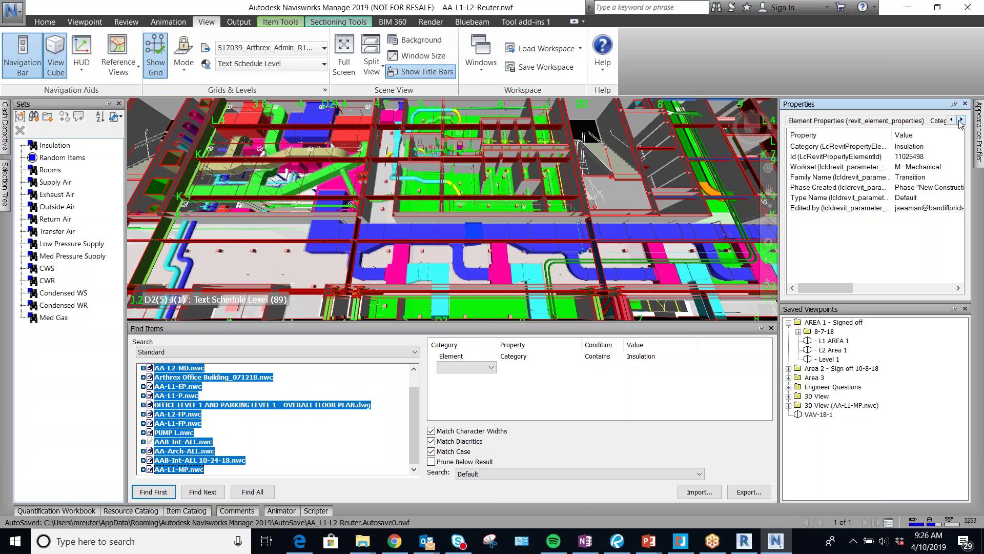
click(902, 122)
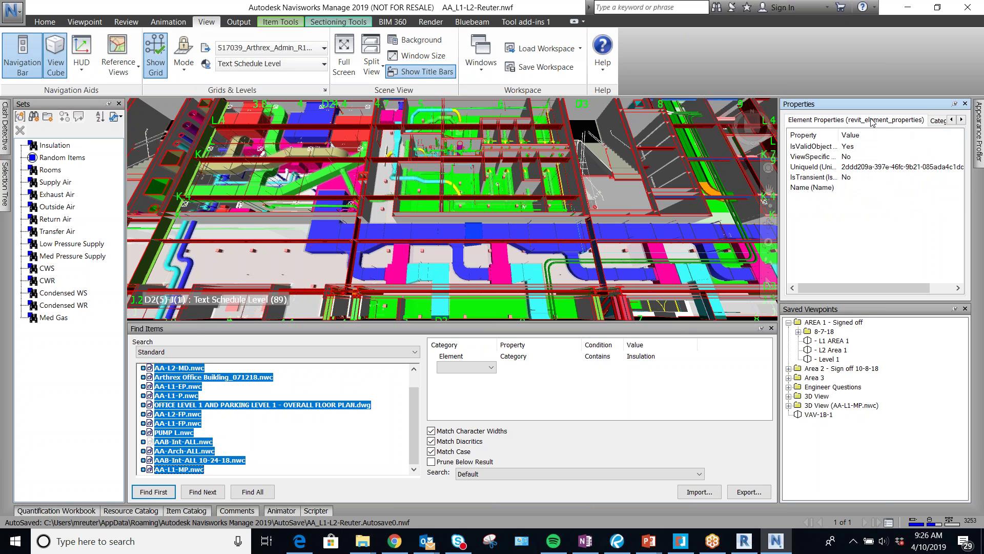
click(952, 120)
click(951, 120)
click(879, 122)
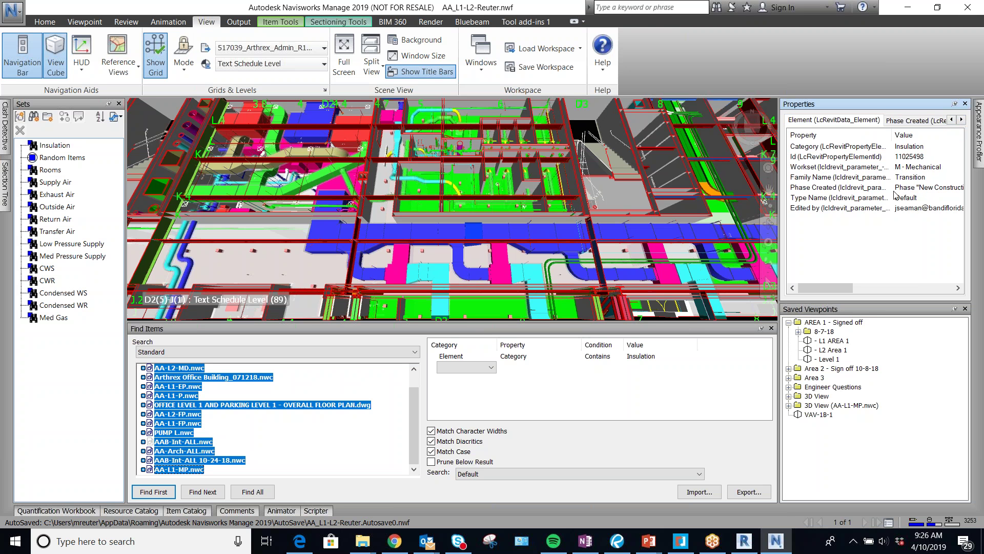
mouse_move(829, 288)
mouse_down()
mouse_move(867, 287)
mouse_move(823, 292)
mouse_up()
click(549, 436)
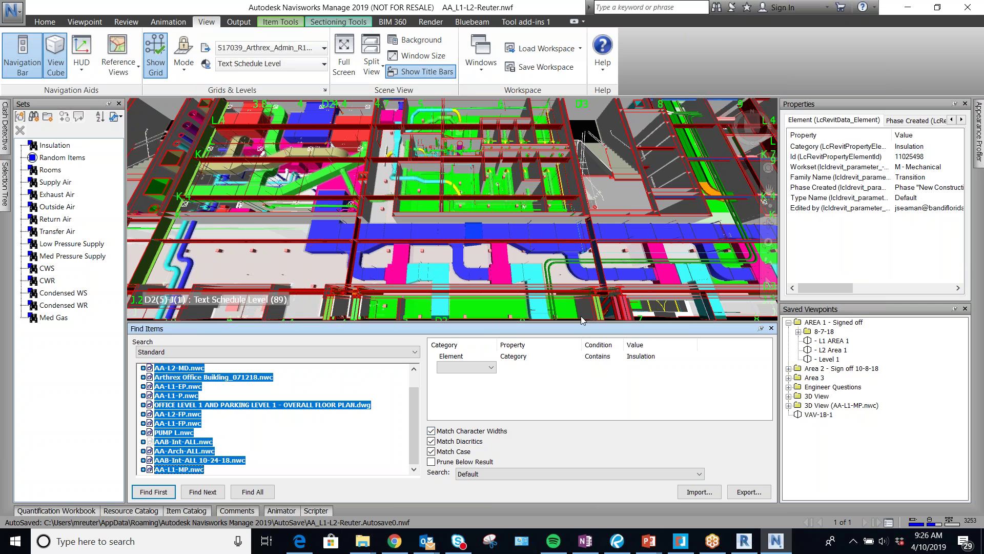
Recall the Insulation search set and add a second search condition with the category Element
click(486, 368)
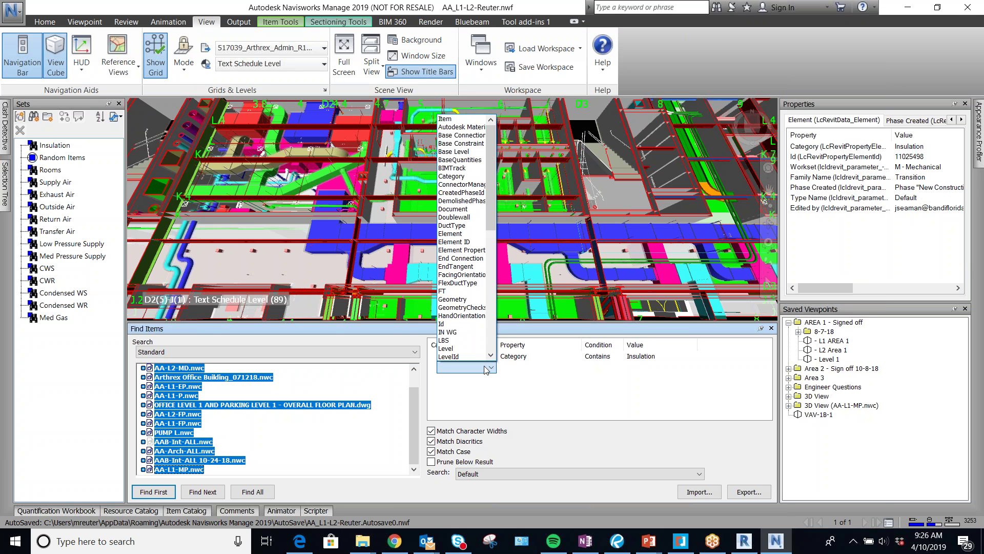
click(486, 368)
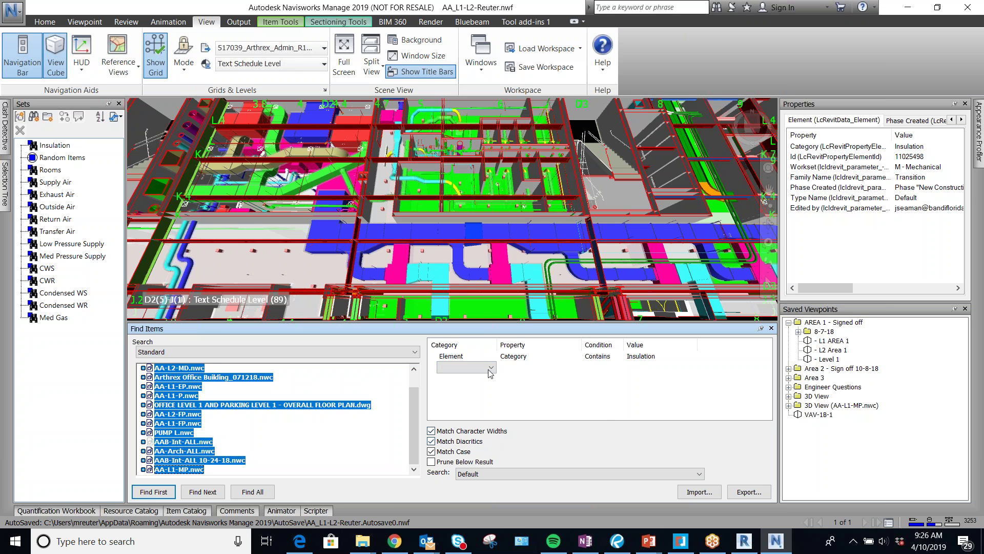
click(48, 145)
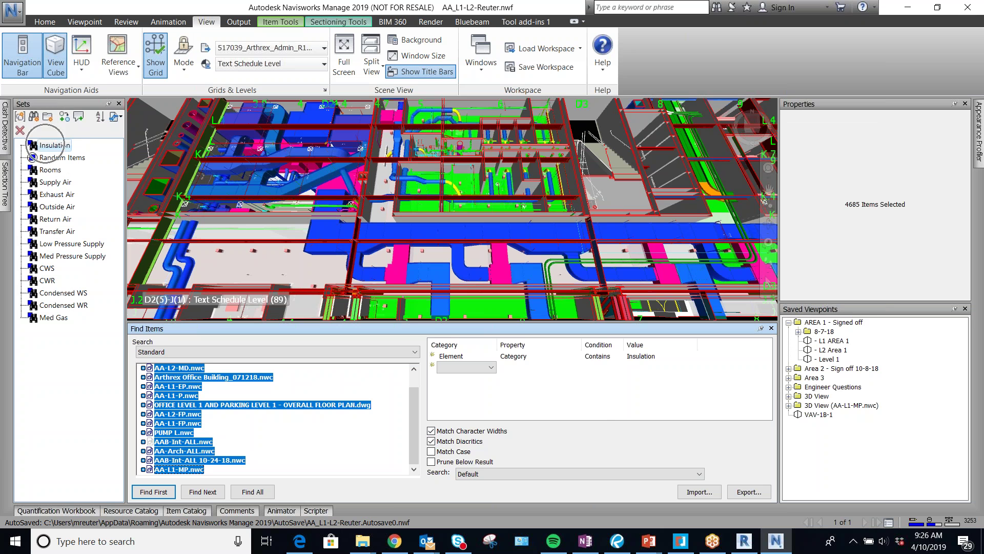
click(492, 368)
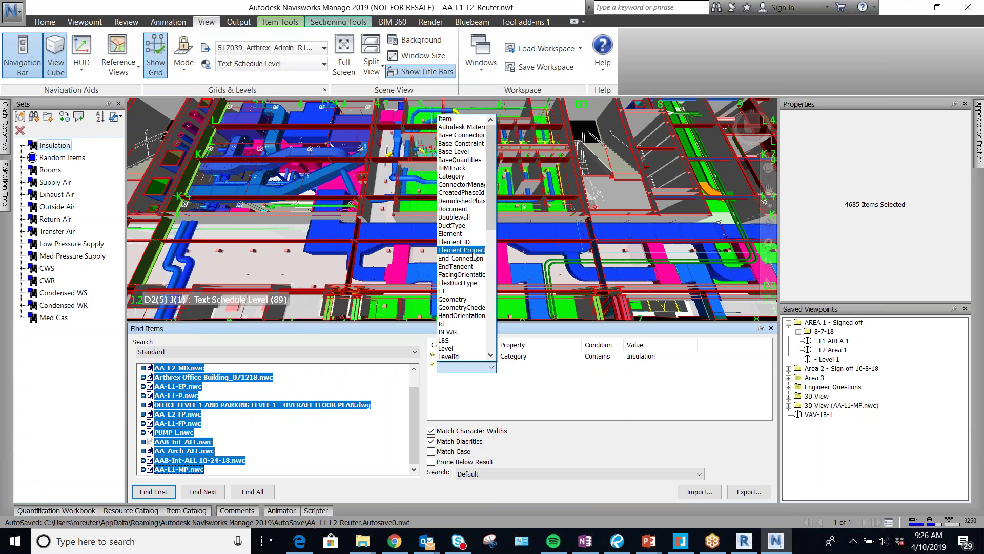
click(592, 410)
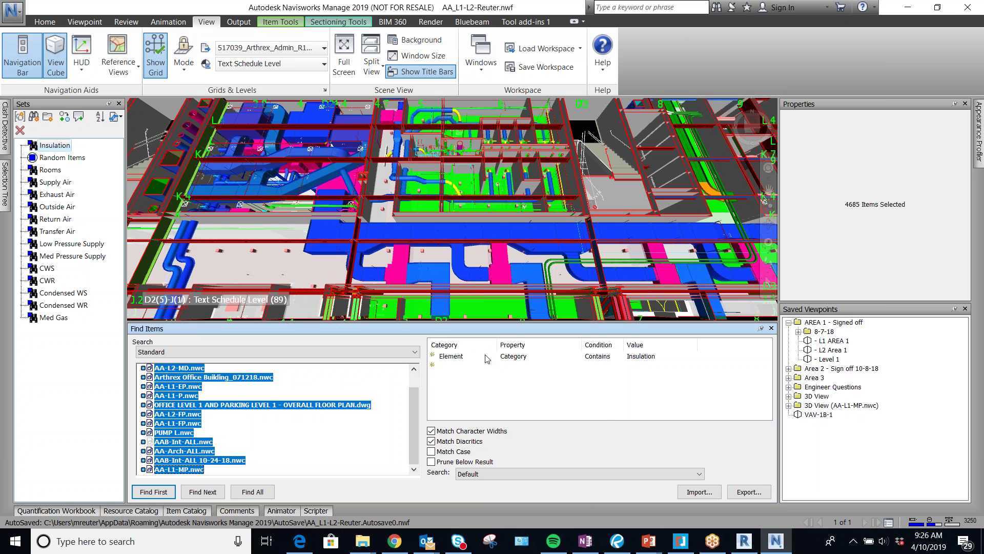
click(449, 367)
click(460, 367)
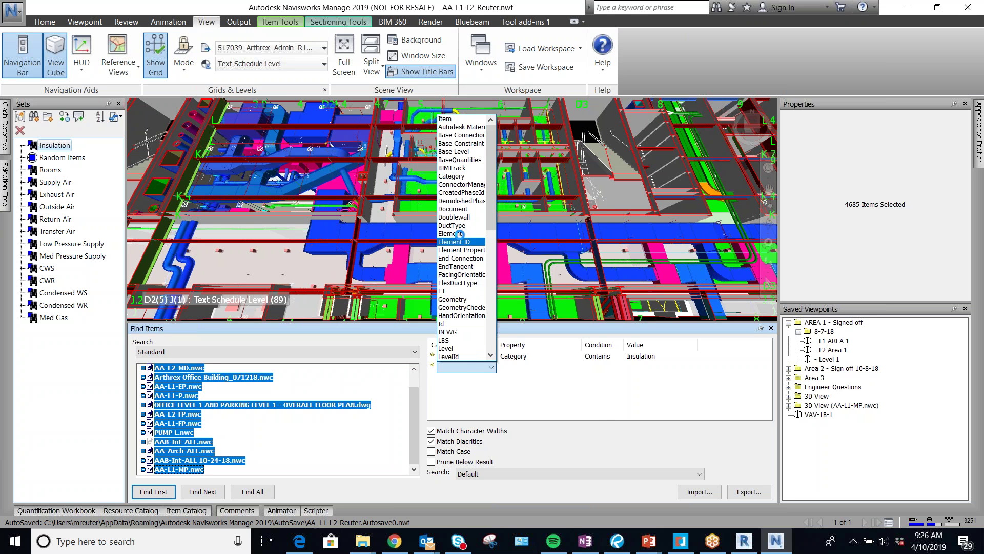
click(460, 367)
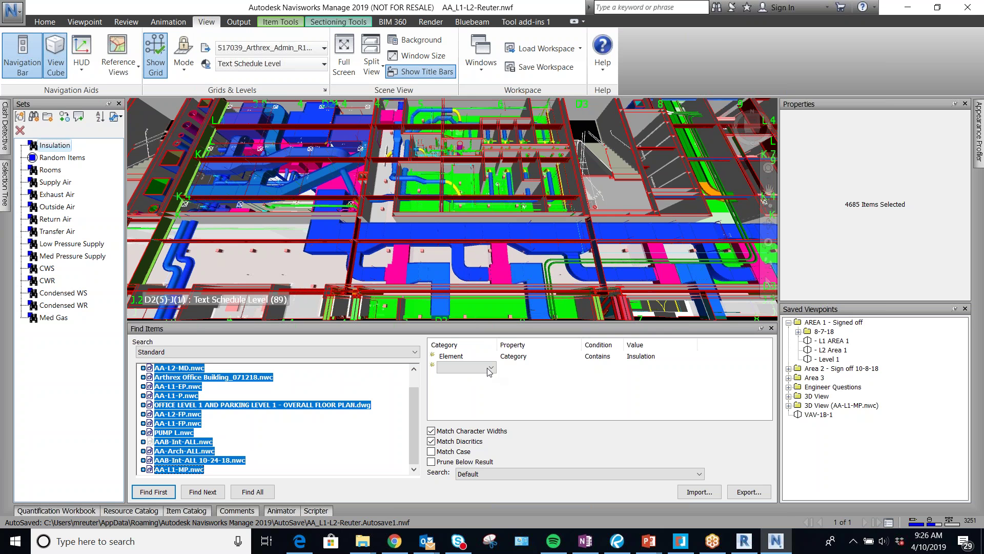
click(490, 368)
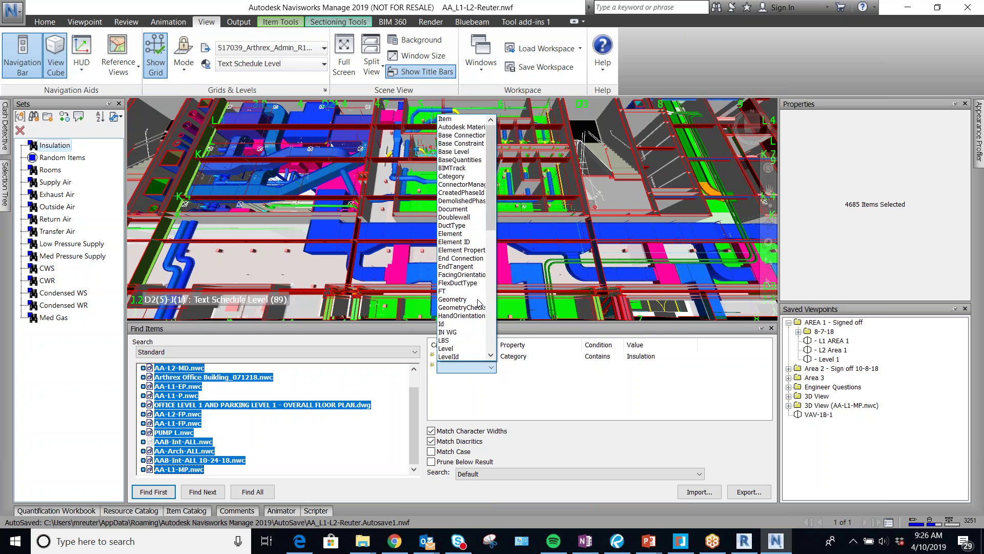
click(471, 234)
Complete the second search condition with the property Workset, the condition Contains and the value Mech
click(536, 368)
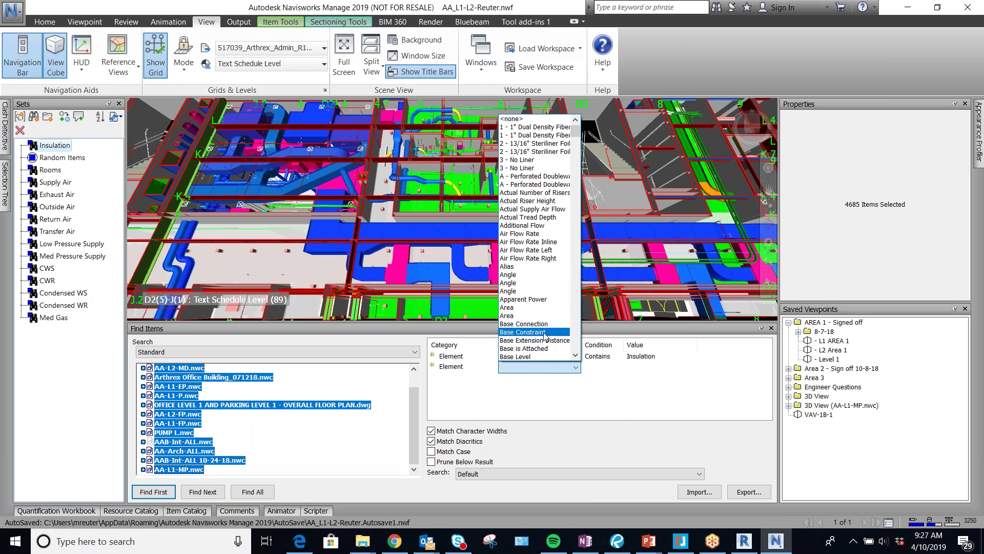
scroll(545, 336, down, 5)
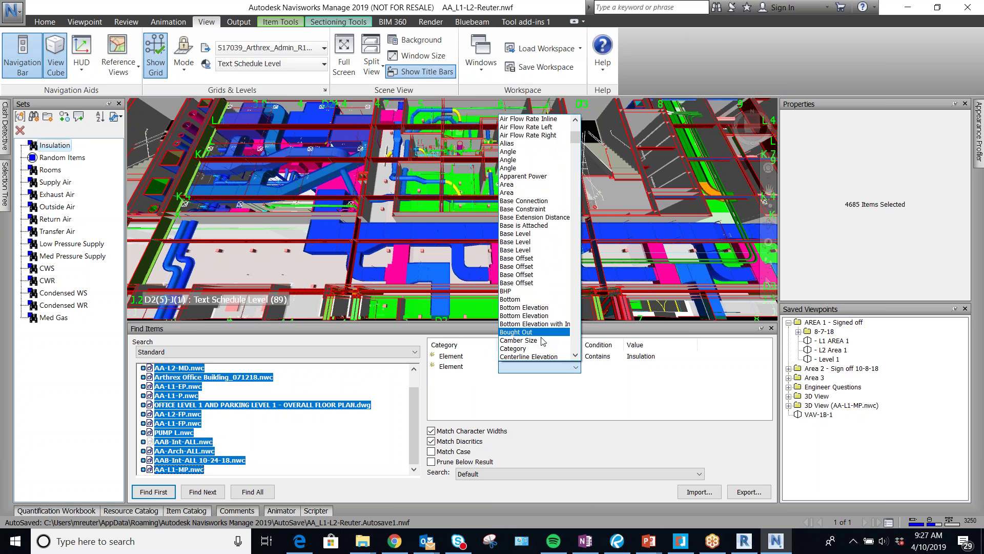
key(w)
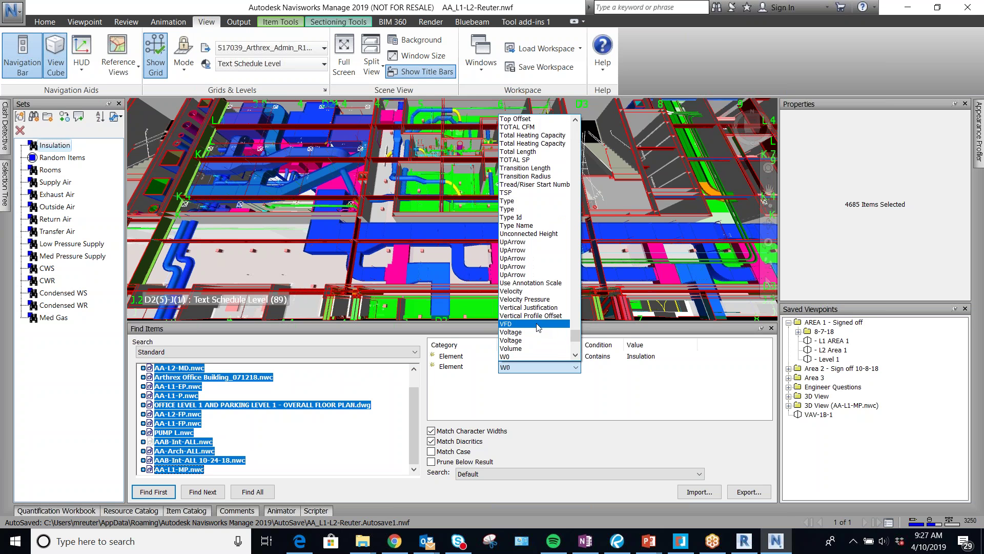
scroll(532, 324, down, 1)
scroll(531, 323, down, 5)
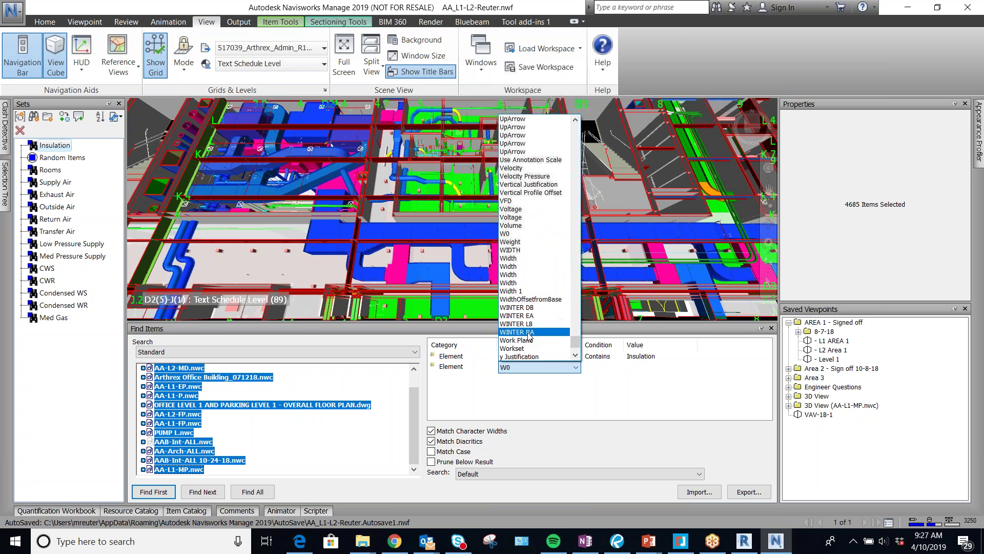
click(528, 323)
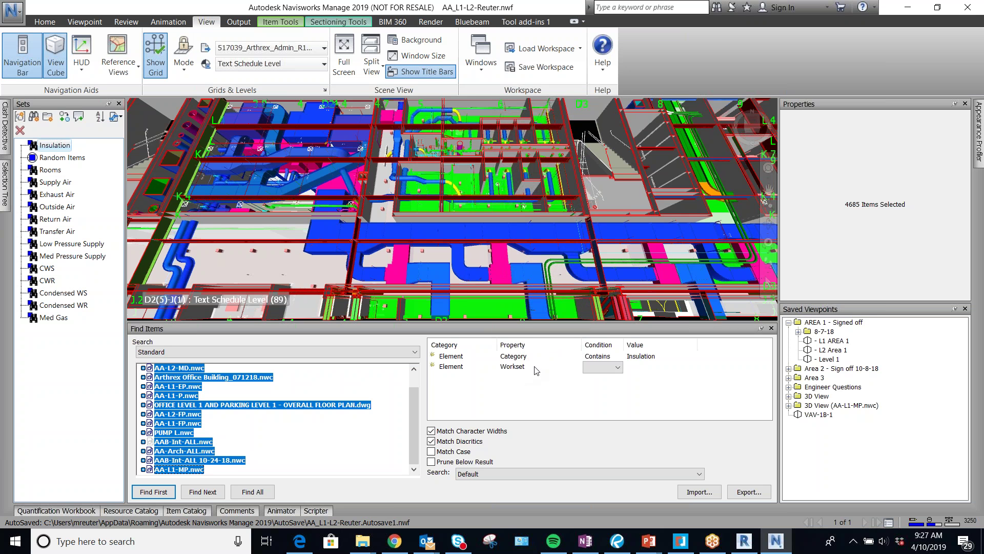
click(612, 368)
click(604, 395)
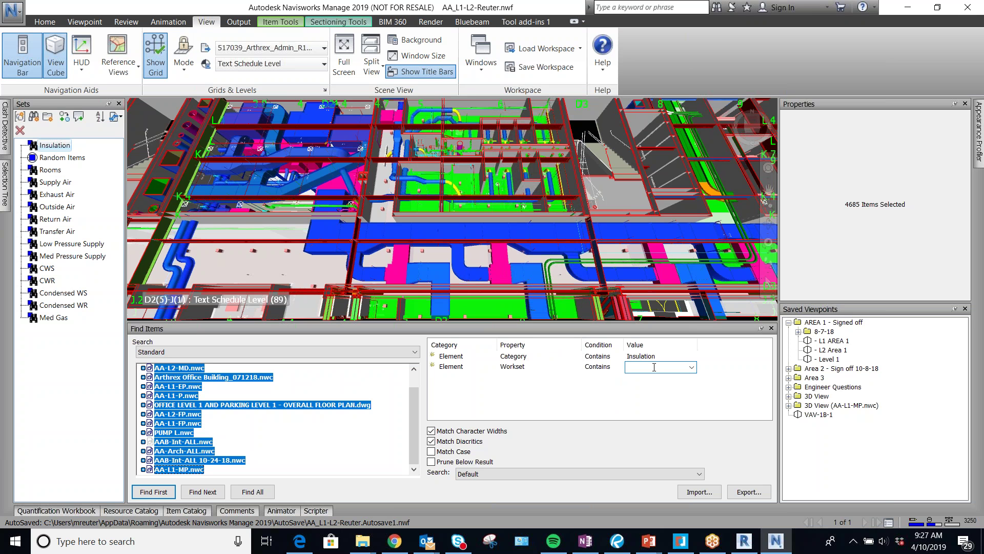
click(628, 398)
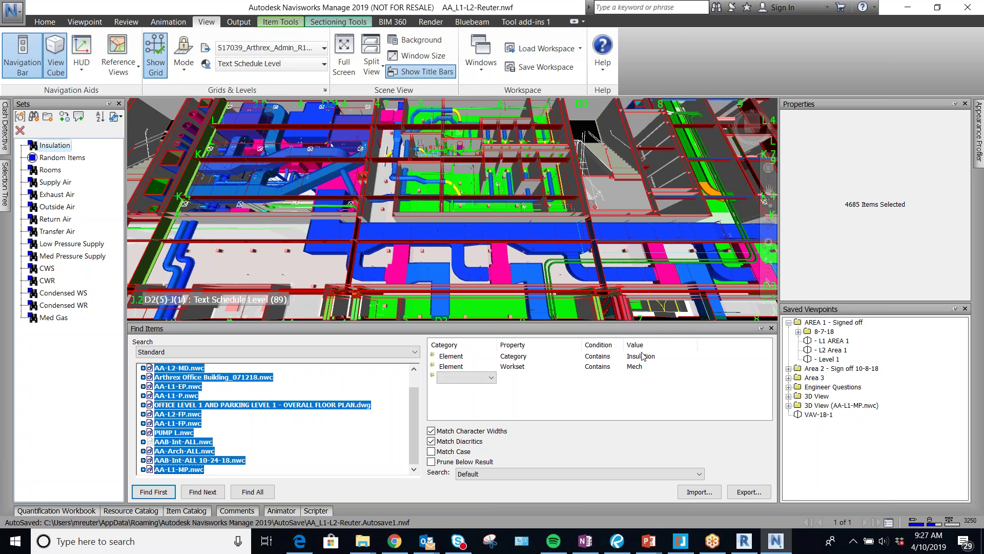
key(ctrl)
key(ctrl)
key(ctrl)
key(ctrl)
key(ctrl)
key(ctrl)
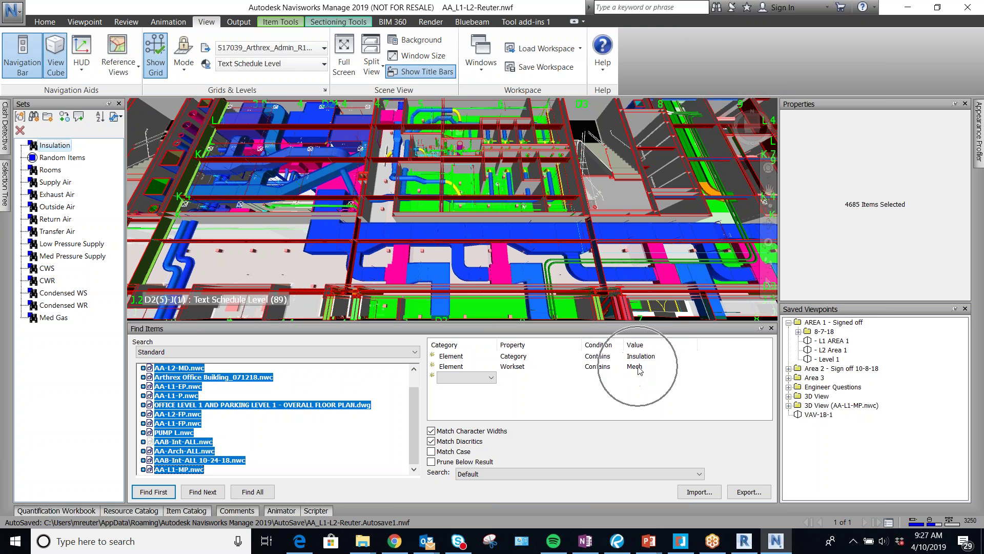
key(ctrl)
key(ctrl)
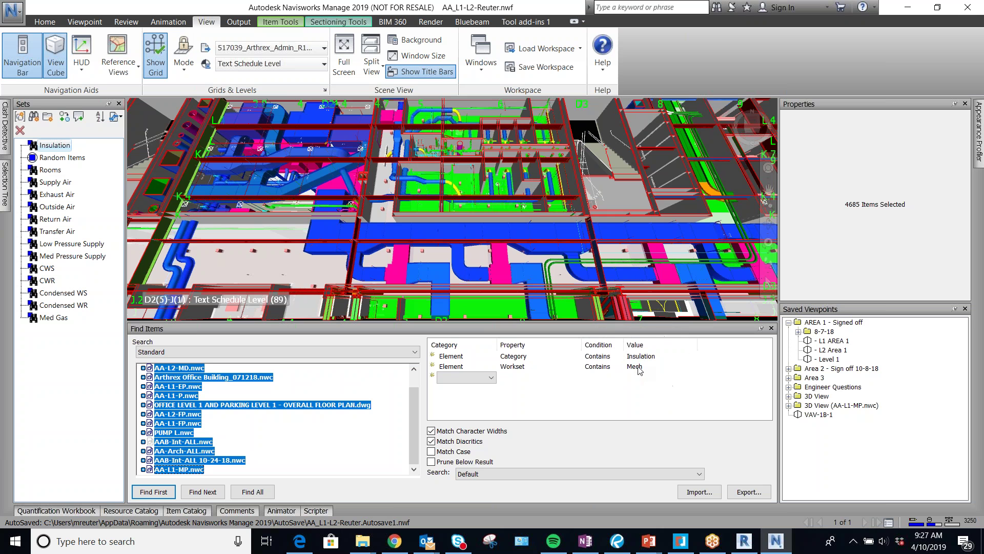
key(ctrl)
key(ctrl)
key(ctrl)
Find all items whose Category contains Insulation and whose Workset contains Mech
click(249, 492)
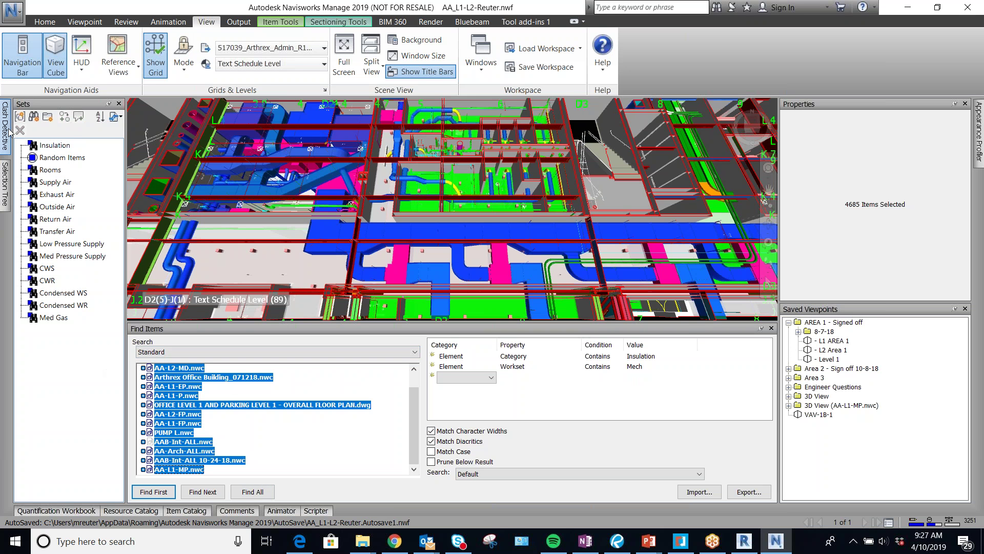
Save the current search as a search set named Mech Insulation and compare its selection with the Insulation set
click(35, 117)
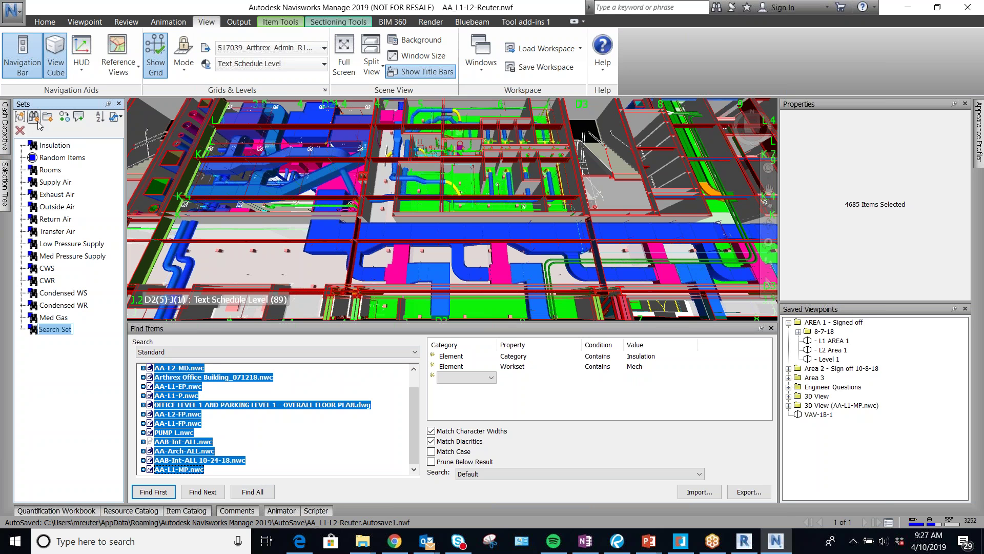
text(Med)
text(h Insulation)
key(Return)
click(64, 146)
click(66, 330)
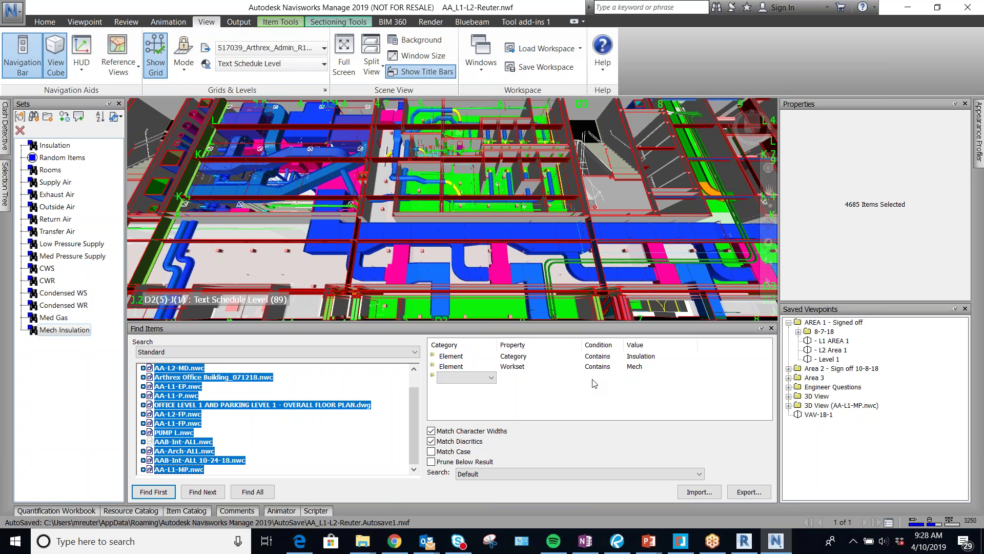
Set the Workset condition's value to Duct and find all matching items
click(640, 367)
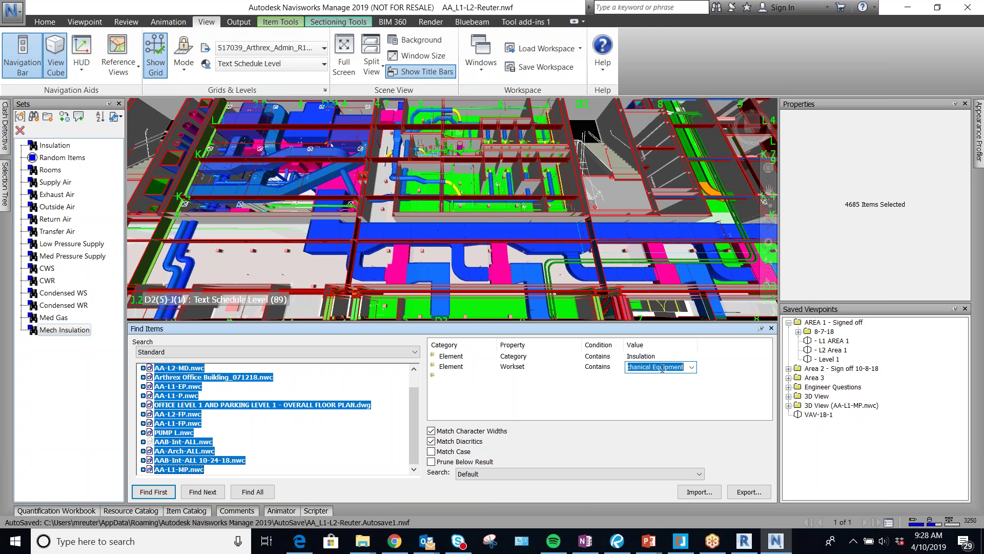
click(691, 367)
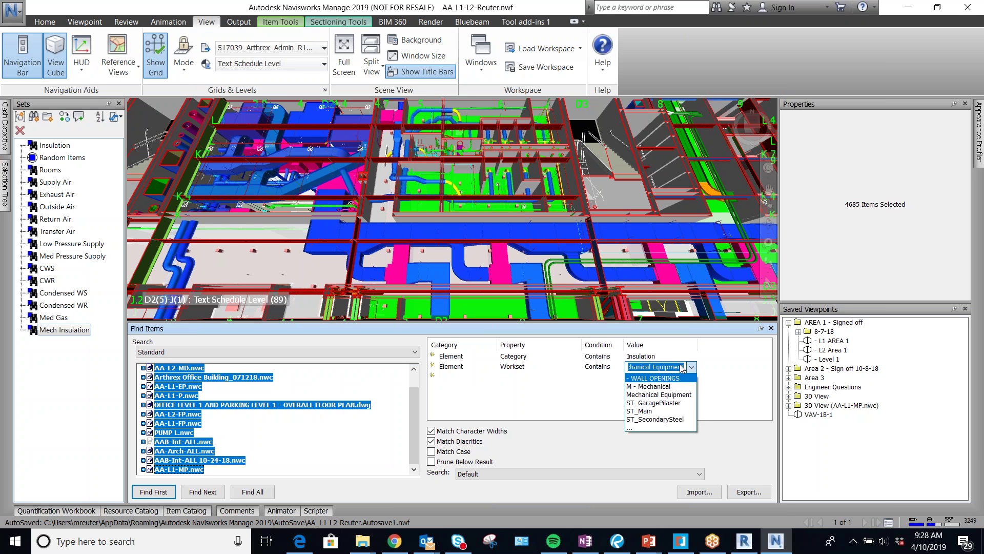
key(BackSpace)
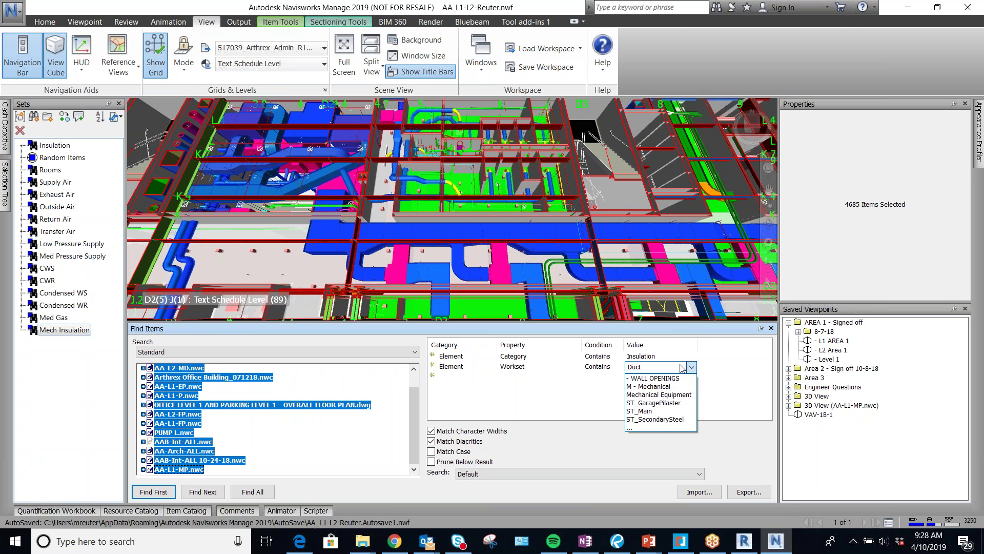
key(Return)
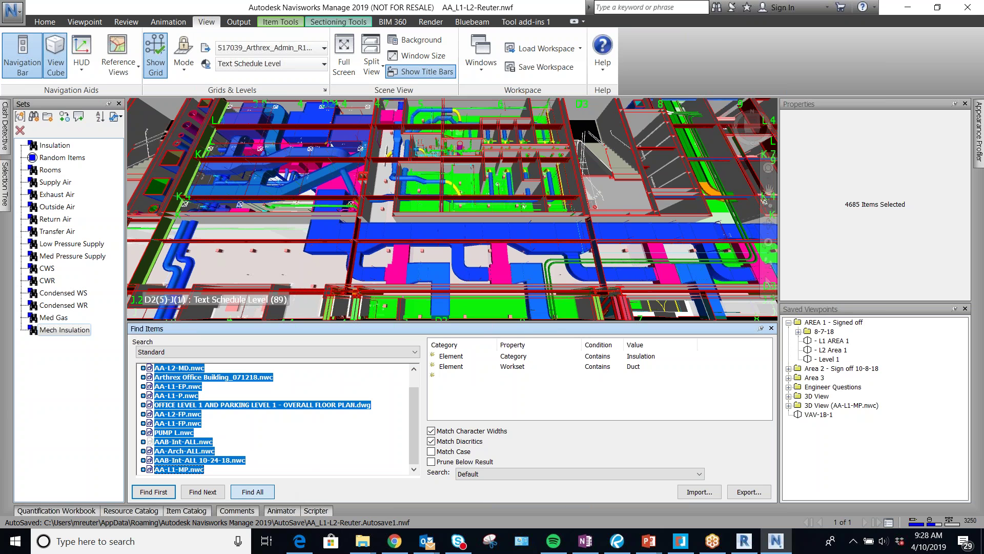
click(254, 491)
click(538, 316)
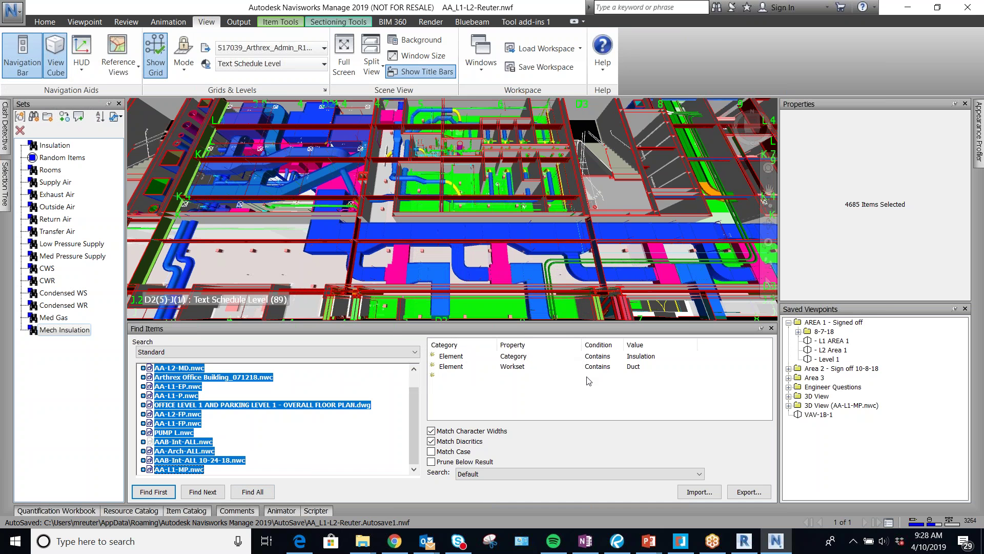
Select a blue duct insulation item in the model and check its Element Properties and its Element data for the workset
click(454, 234)
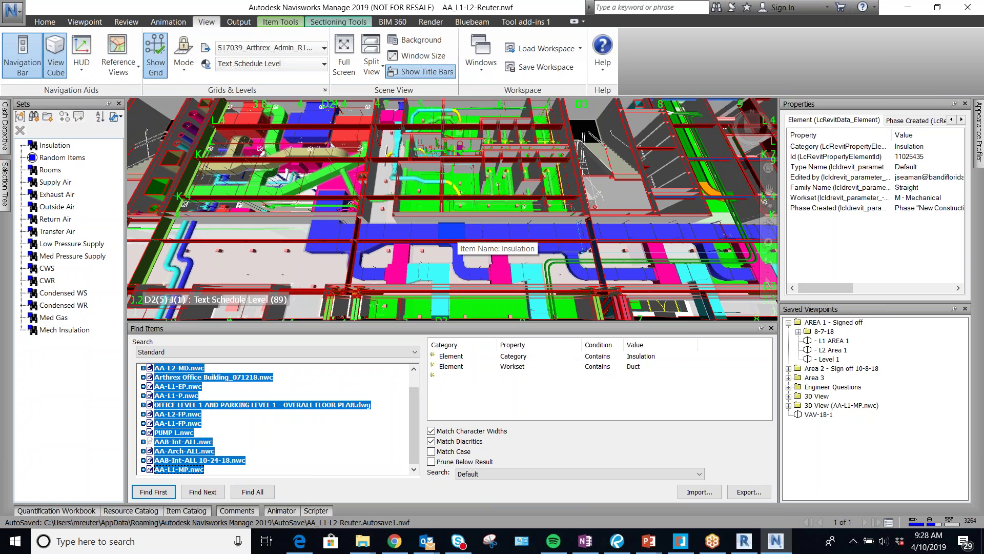
click(961, 120)
click(961, 120)
click(863, 124)
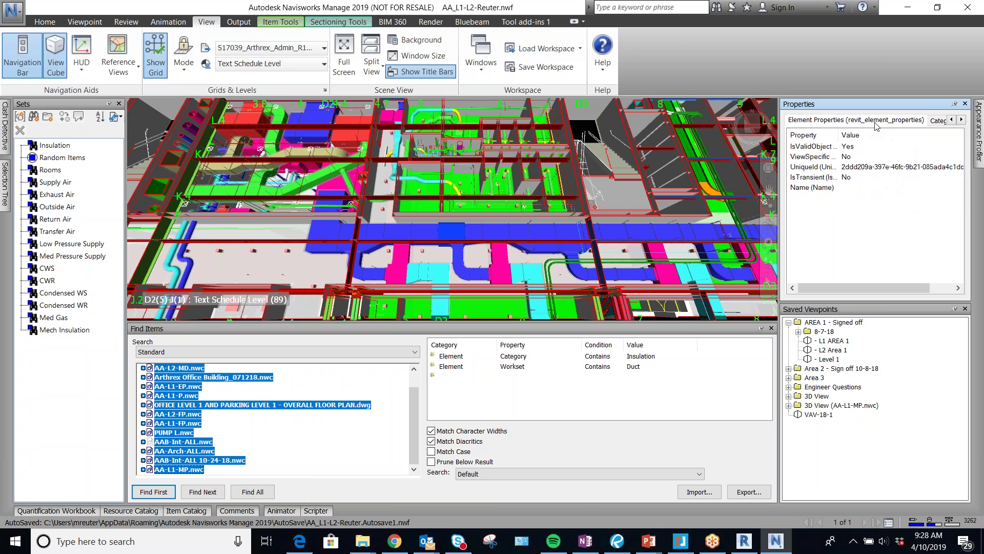
click(952, 120)
click(953, 120)
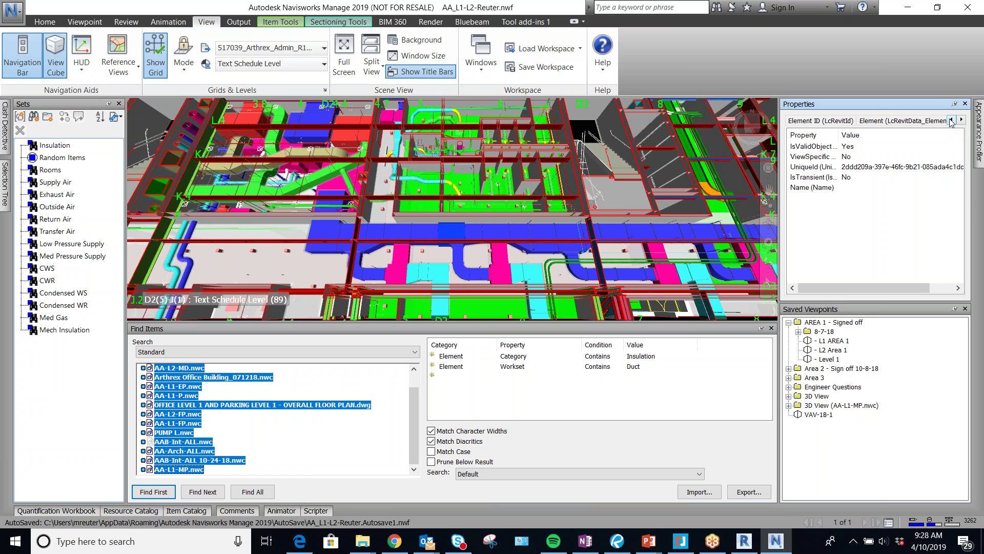
click(880, 126)
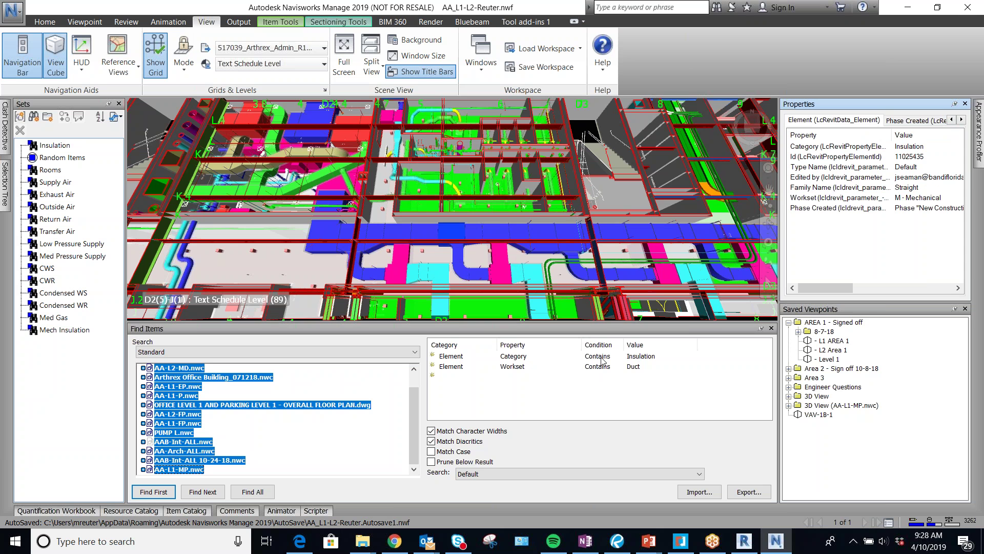
Set the Workset condition's value to Pip and find all matching insulation items
click(639, 367)
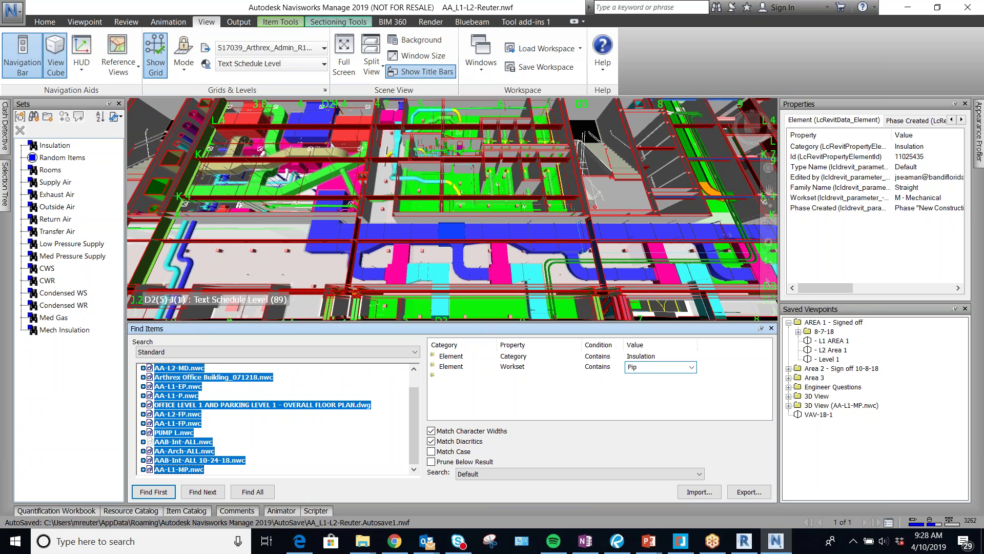
key(Return)
click(250, 493)
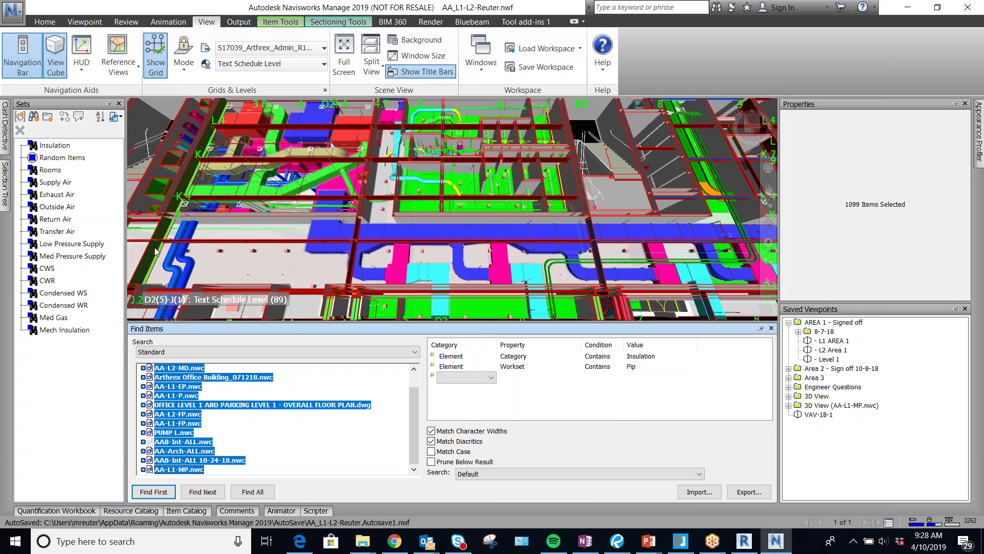
Examine the Element data of a pipe insulation item and a duct insulation item to compare their worksets
click(190, 270)
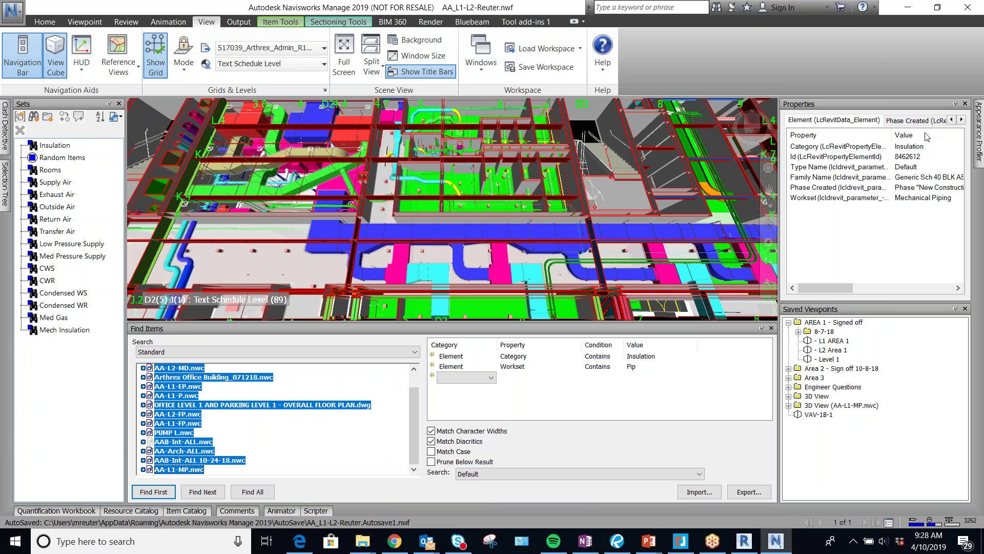
mouse_move(833, 290)
mouse_down()
mouse_move(852, 291)
mouse_move(819, 291)
mouse_up()
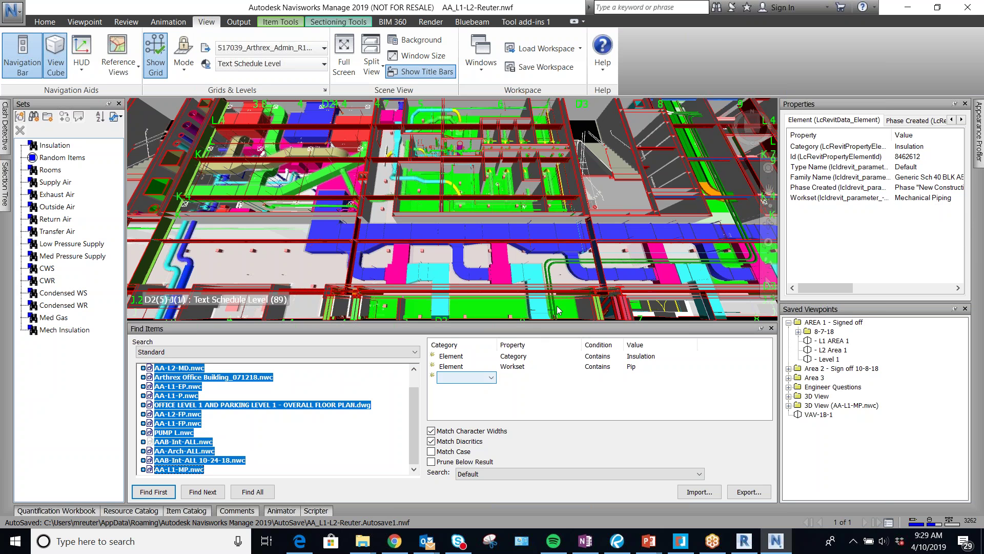
click(543, 243)
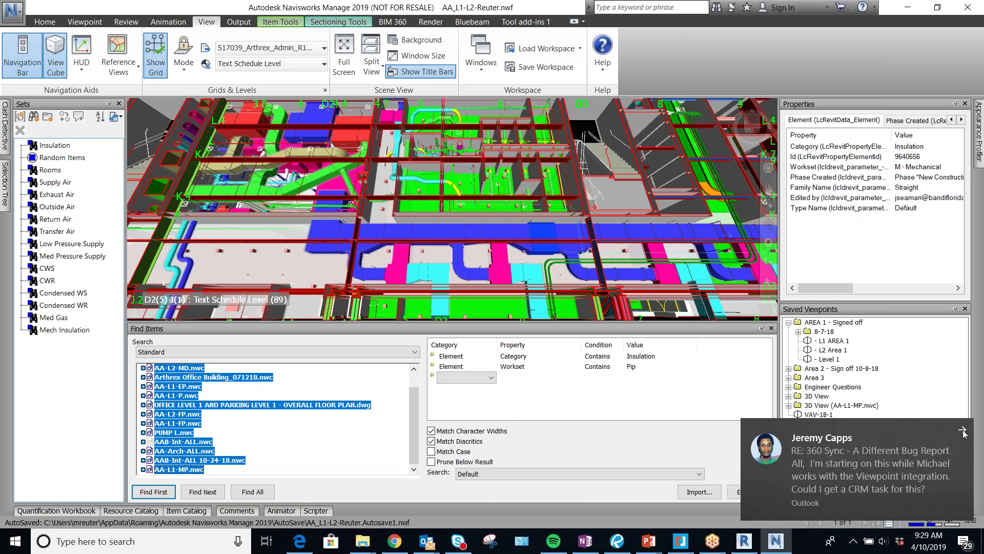
click(962, 432)
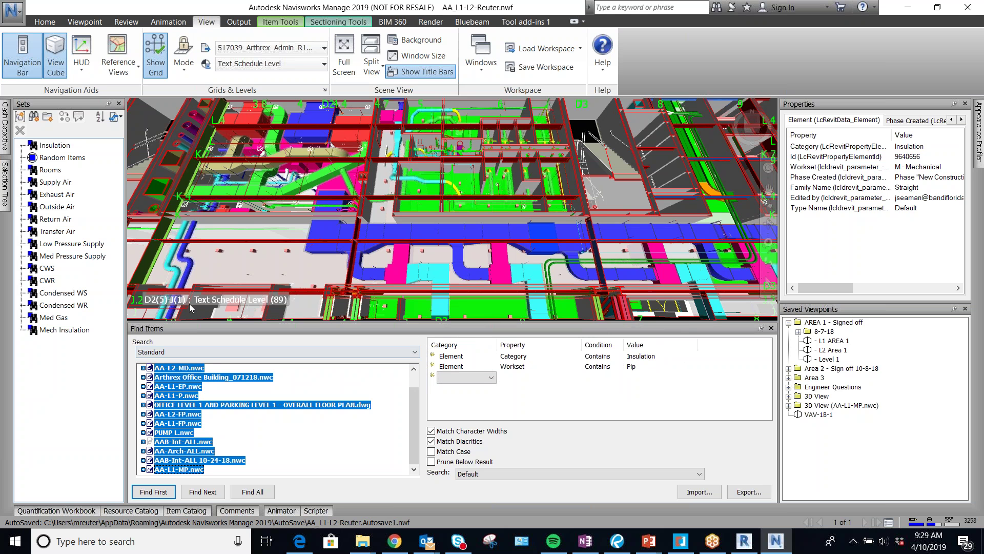
Save the pipe workset search as a search set named Pipe Insulation
click(34, 117)
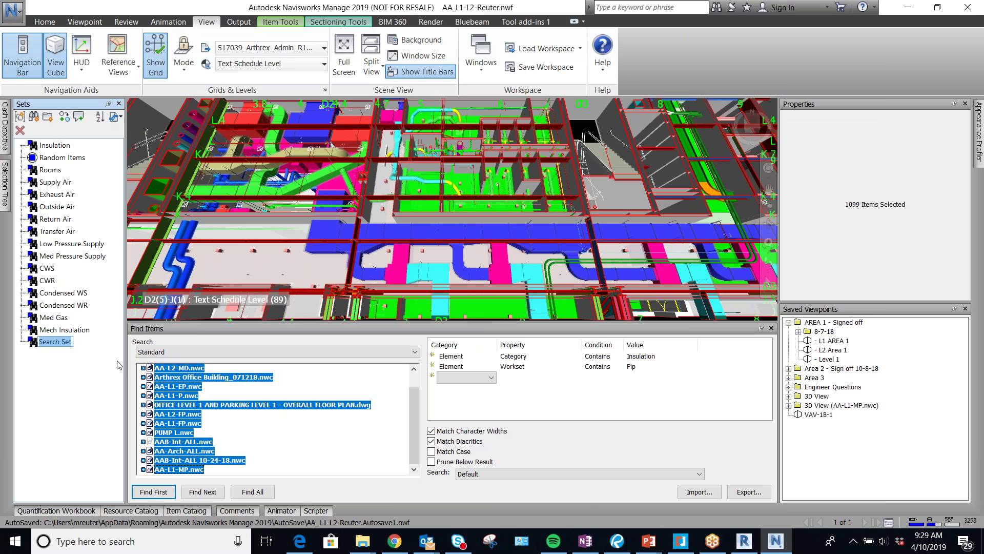
text(Pipe Insulation)
key(Return)
Recall the Mech Insulation search set and delete it from the sets
click(65, 330)
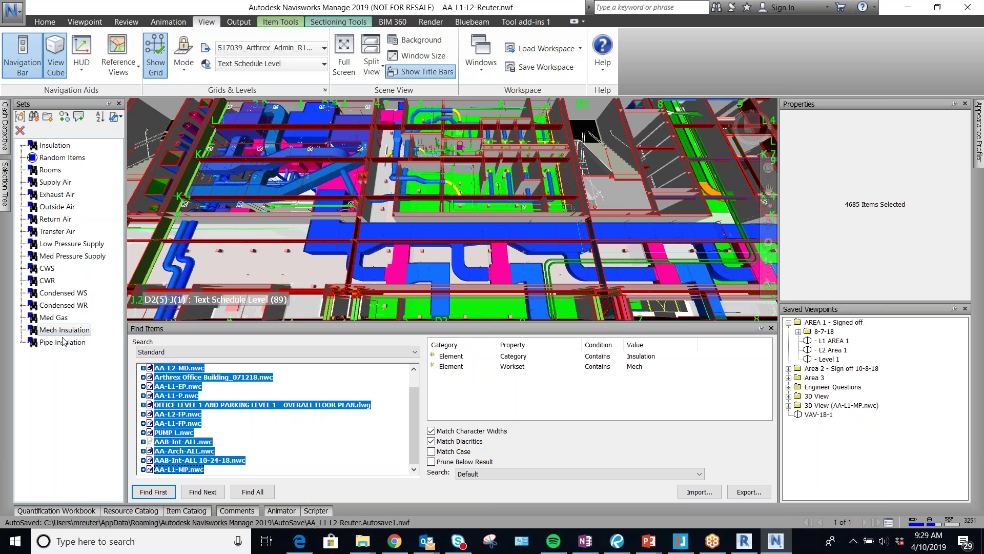
right_click(72, 330)
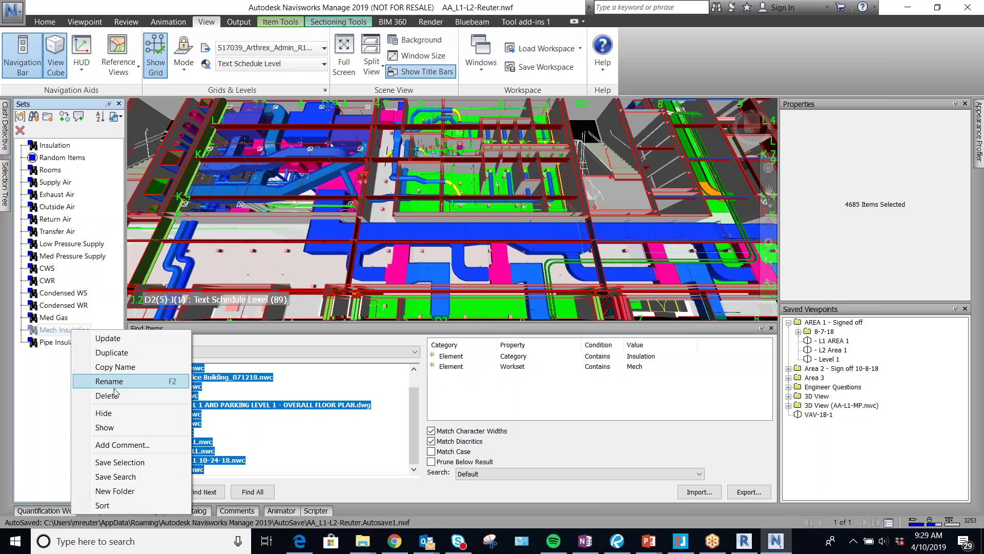
click(107, 395)
Recall the Pipe Insulation search set and delete the empty third condition from its search criteria
click(77, 331)
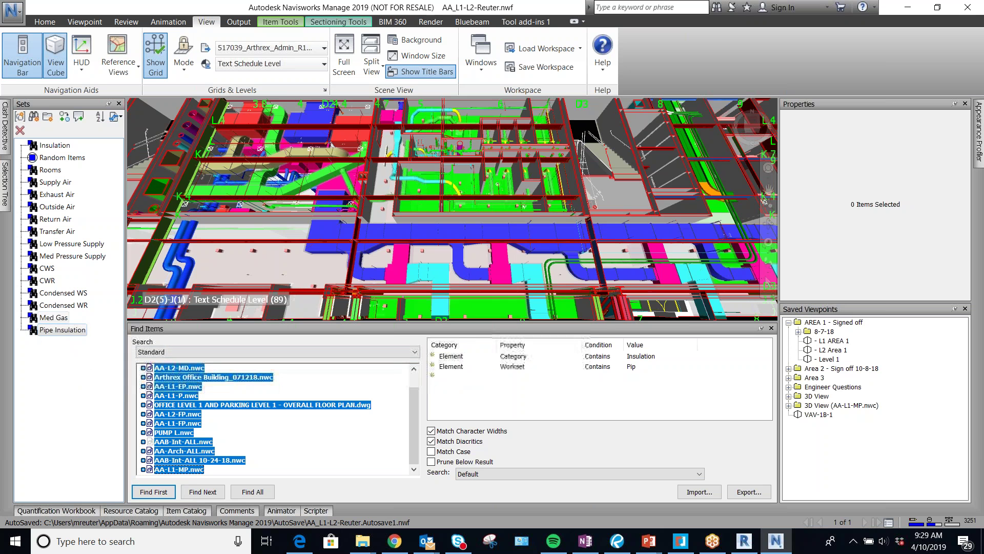
click(68, 331)
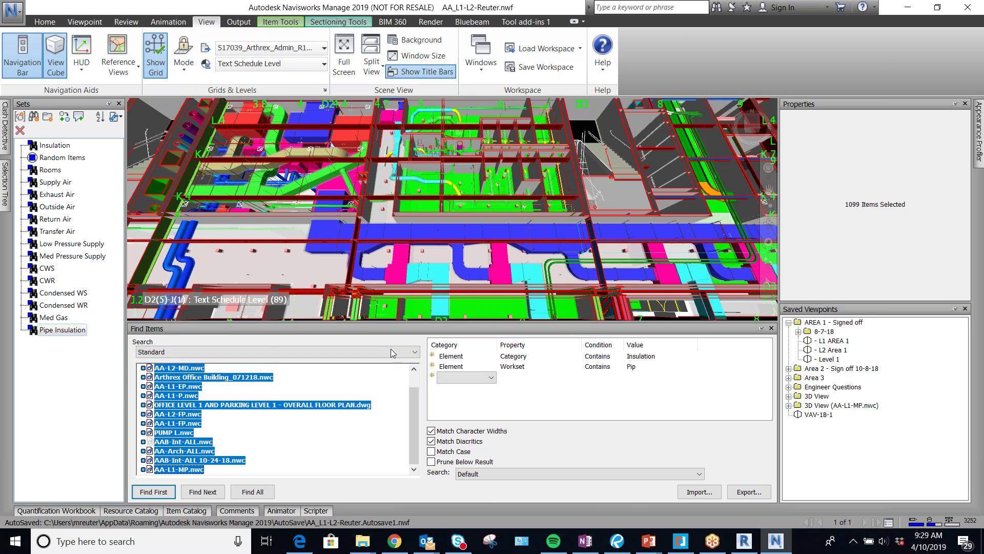
right_click(459, 378)
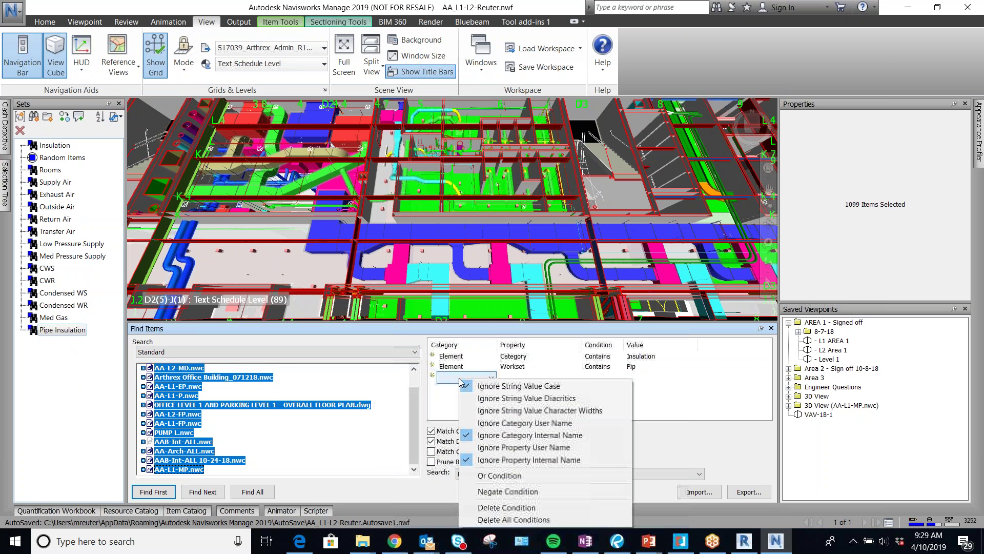
click(512, 507)
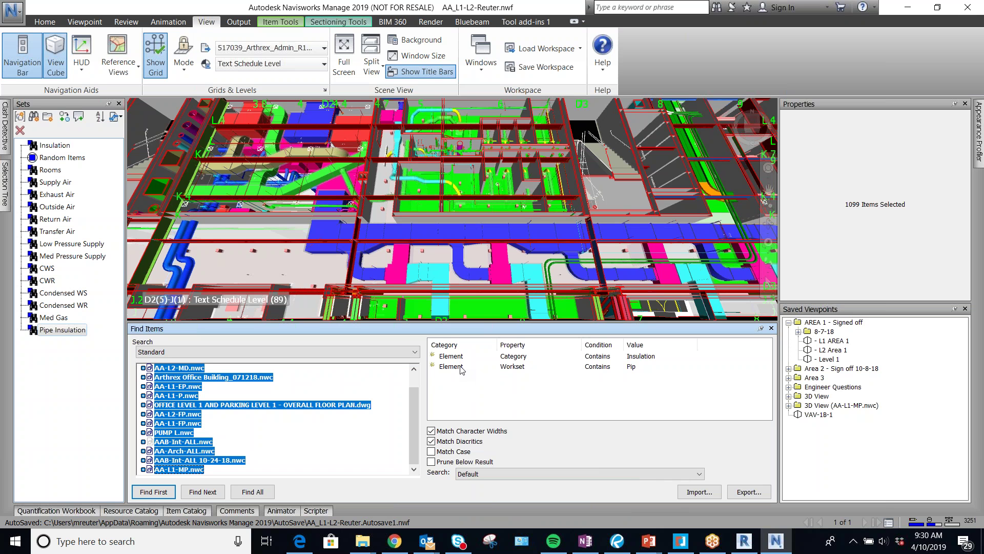
Switch to Revit, dismiss the Copied Central Model message and return to Navisworks
mouse_move(743, 541)
click(799, 476)
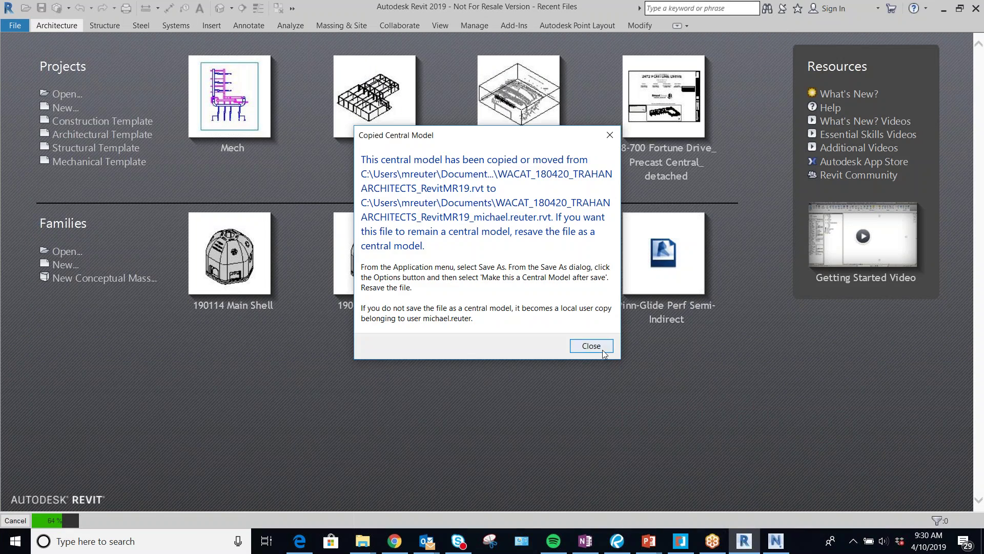
click(588, 345)
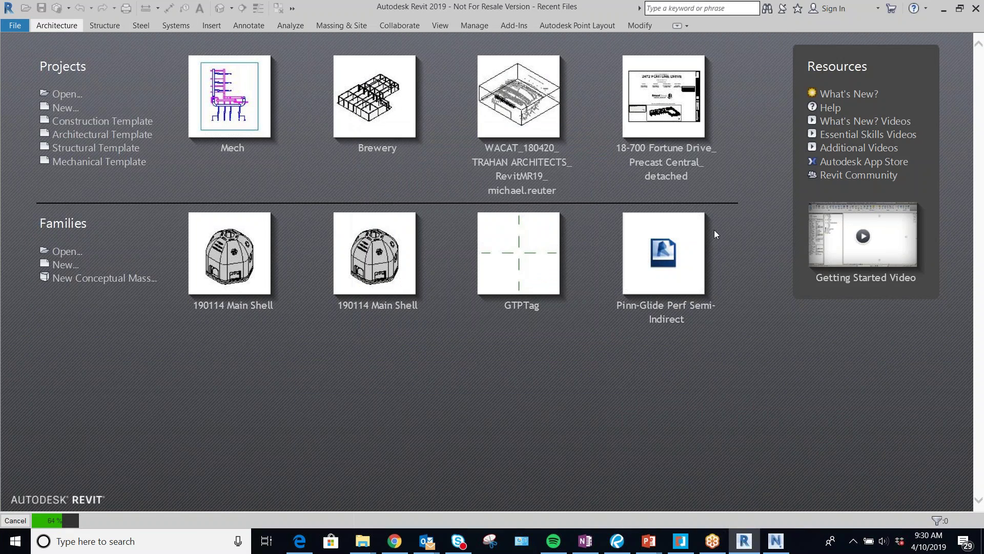
click(775, 539)
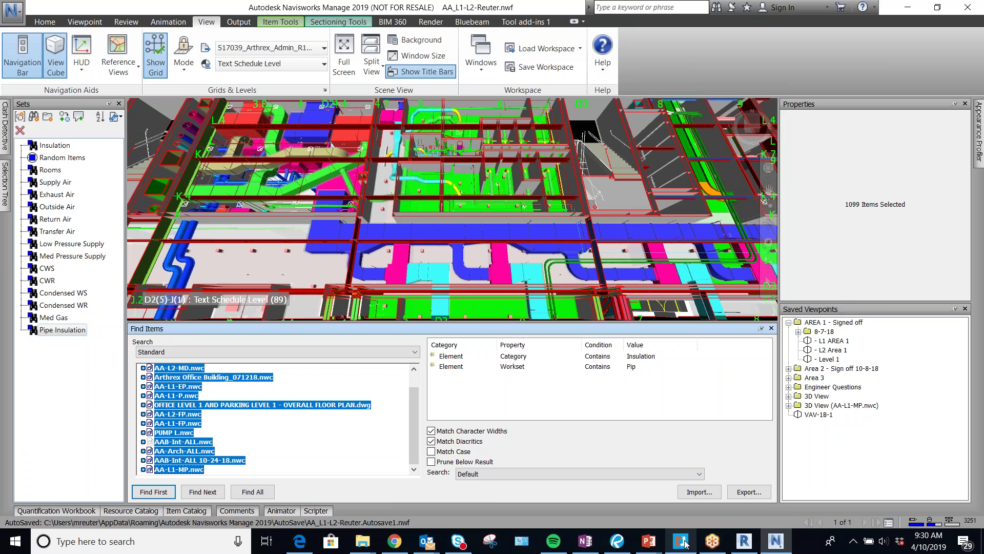
Close an unneeded program window running in the background and return to the Navisworks model
mouse_move(685, 543)
click(707, 444)
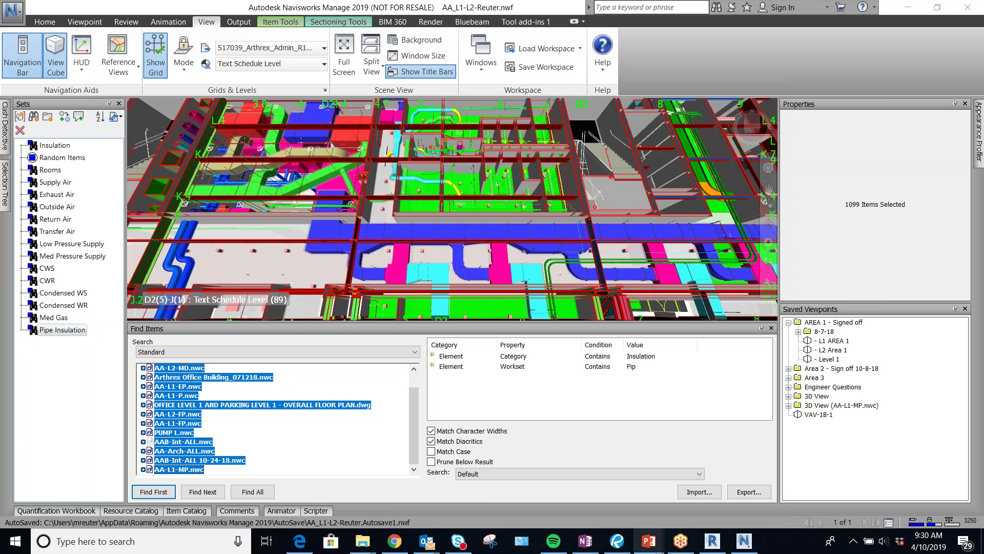
mouse_move(645, 545)
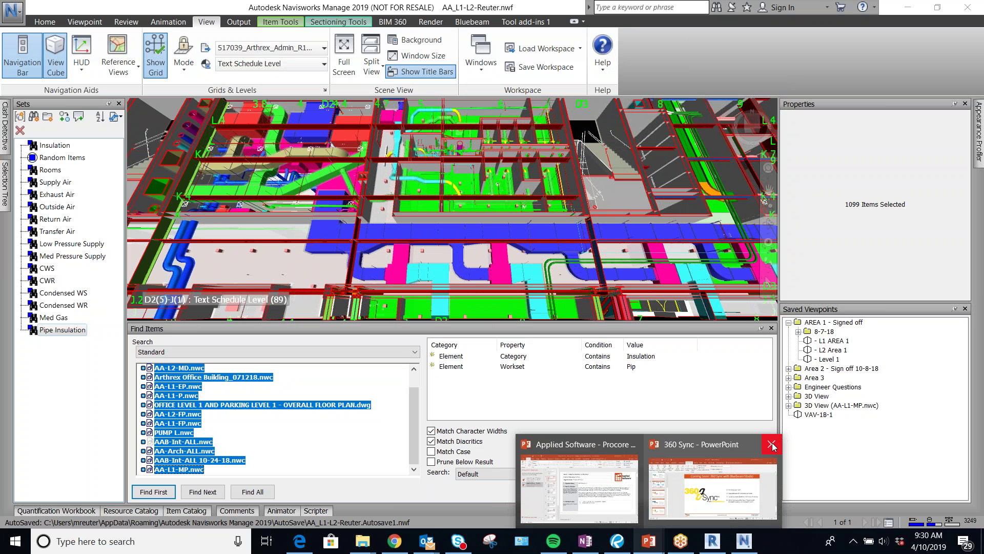
click(744, 542)
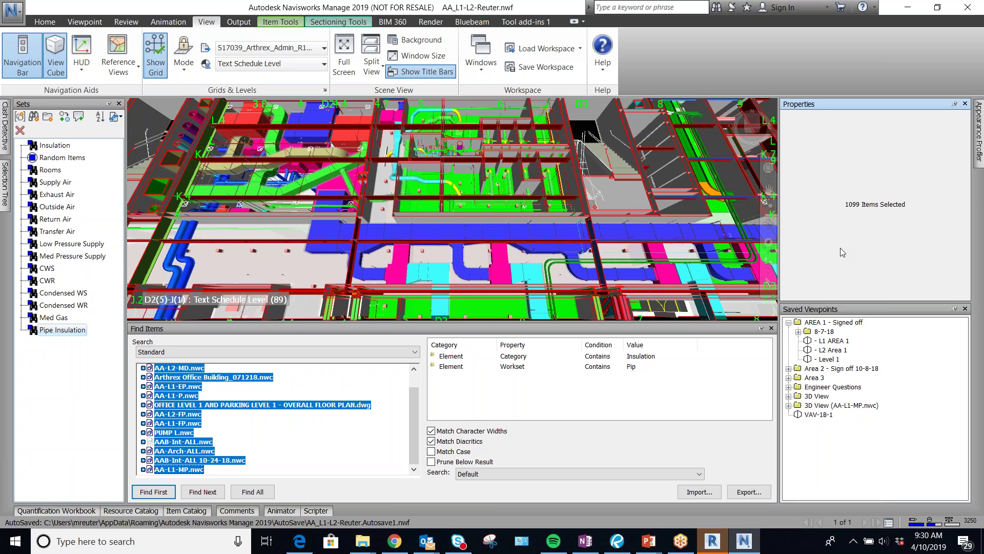
Re-enter Pip as the value of the Element Workset Contains search condition
click(530, 450)
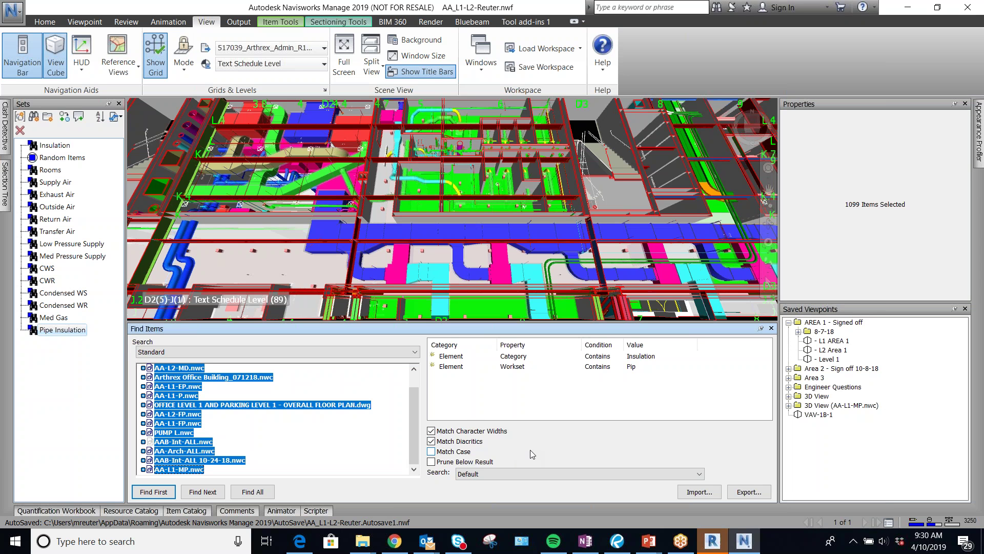
click(461, 369)
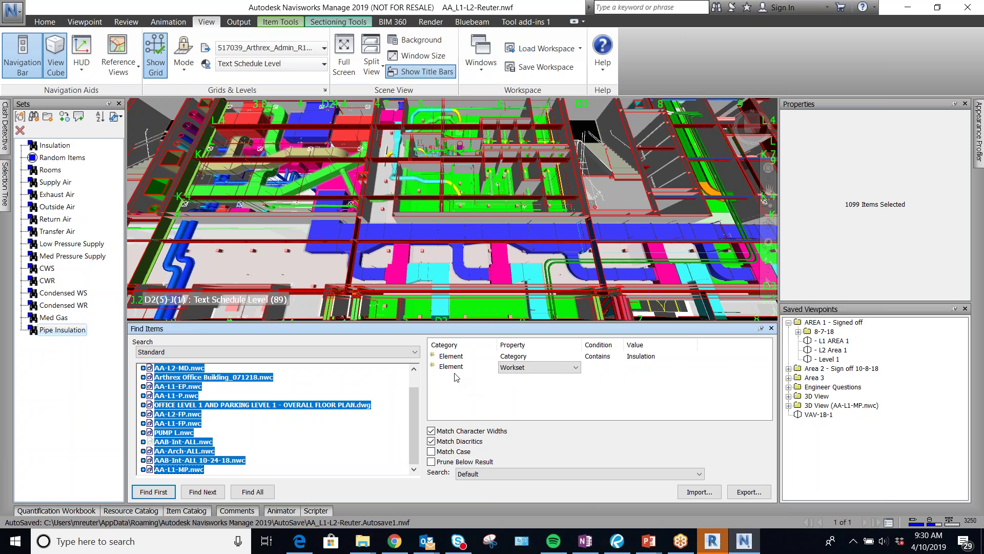
click(613, 368)
click(617, 368)
click(597, 394)
text(PI)
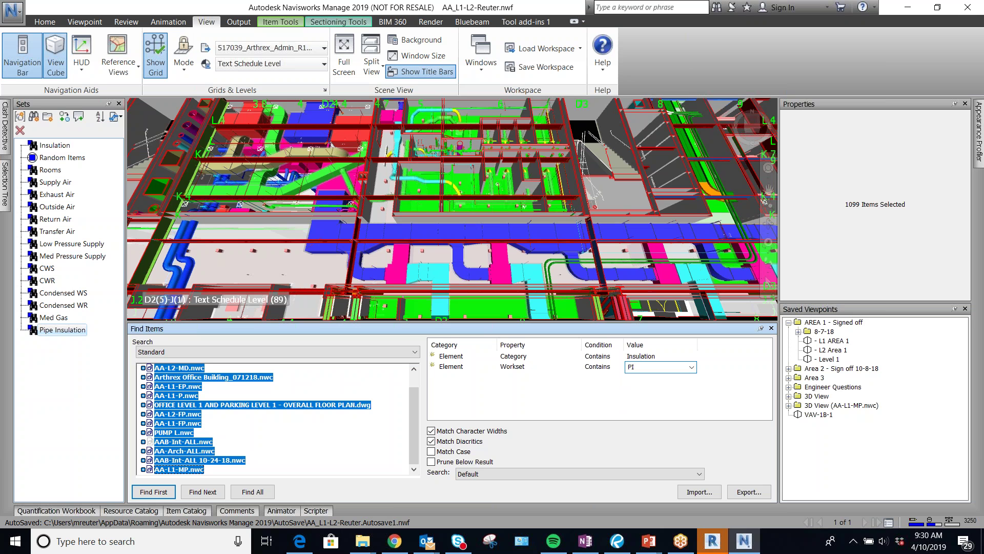
click(592, 409)
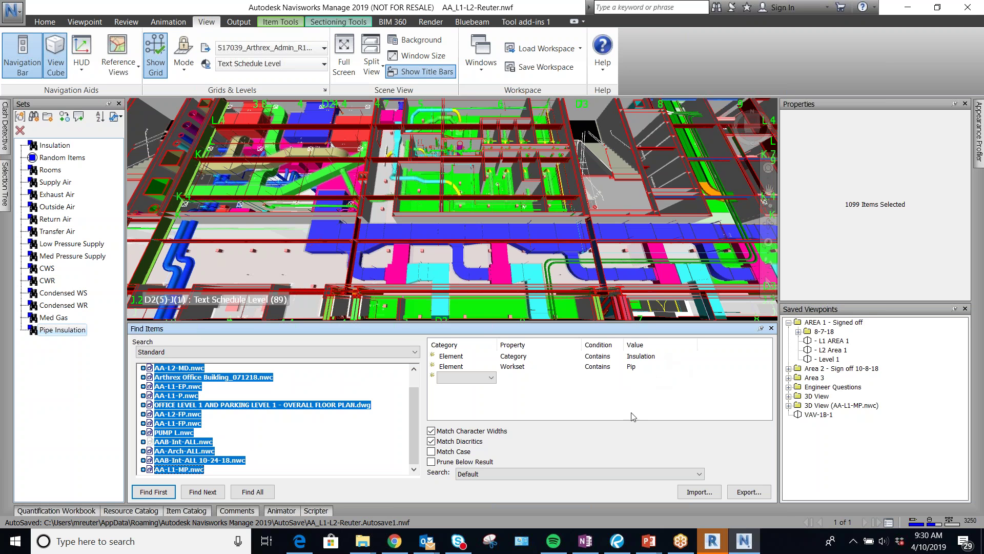
Turn off Match Character Widths and negate the Workset Contains Pip condition
right_click(454, 367)
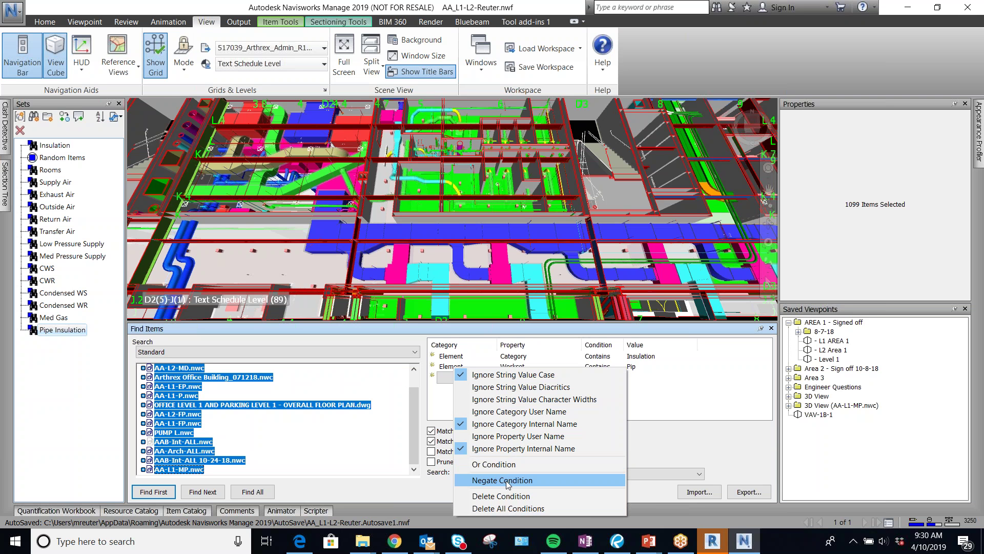
click(685, 433)
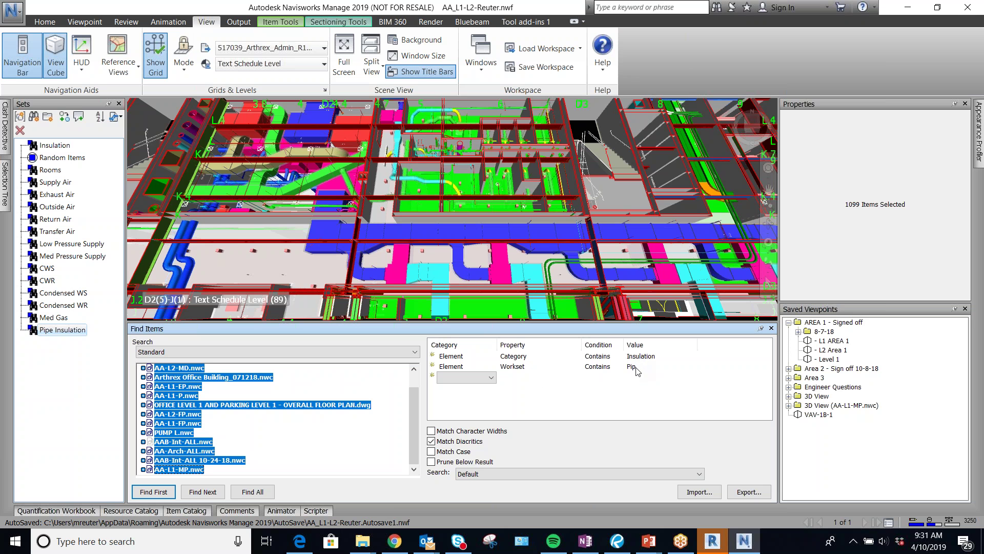
right_click(454, 370)
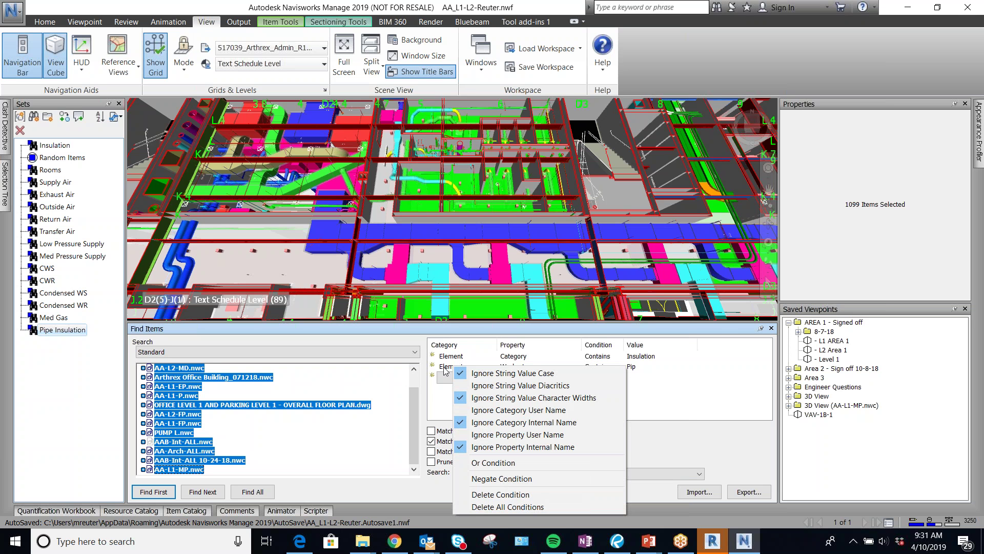
click(507, 478)
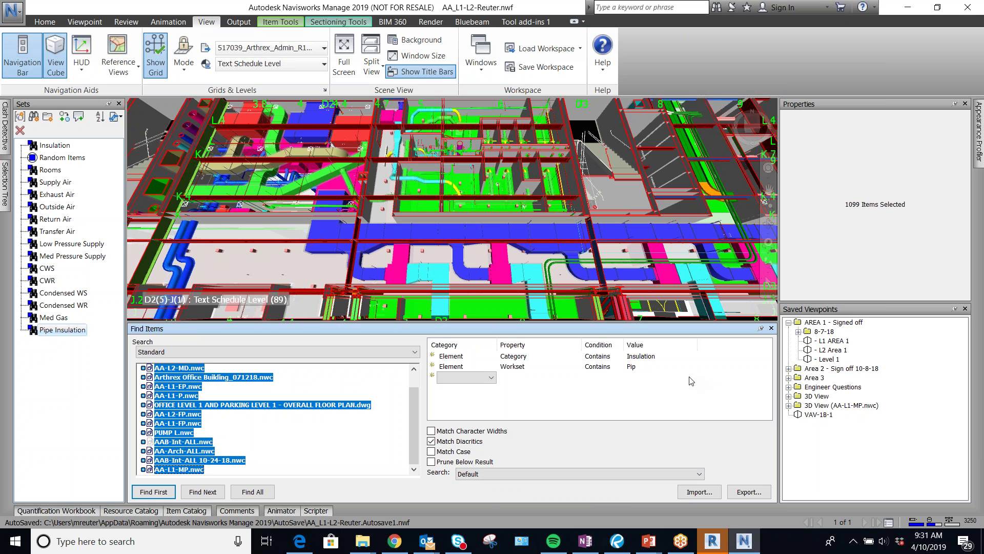
right_click(459, 368)
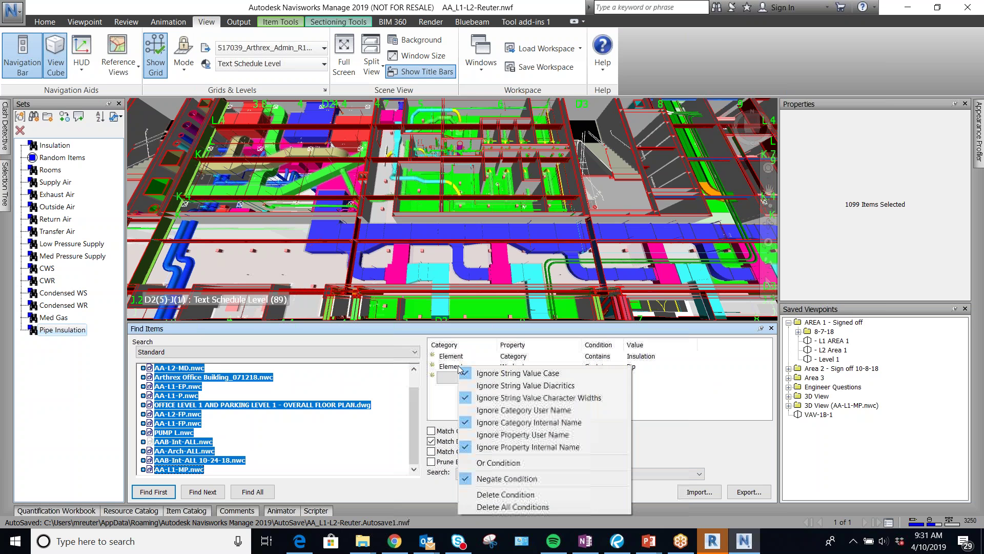
click(548, 478)
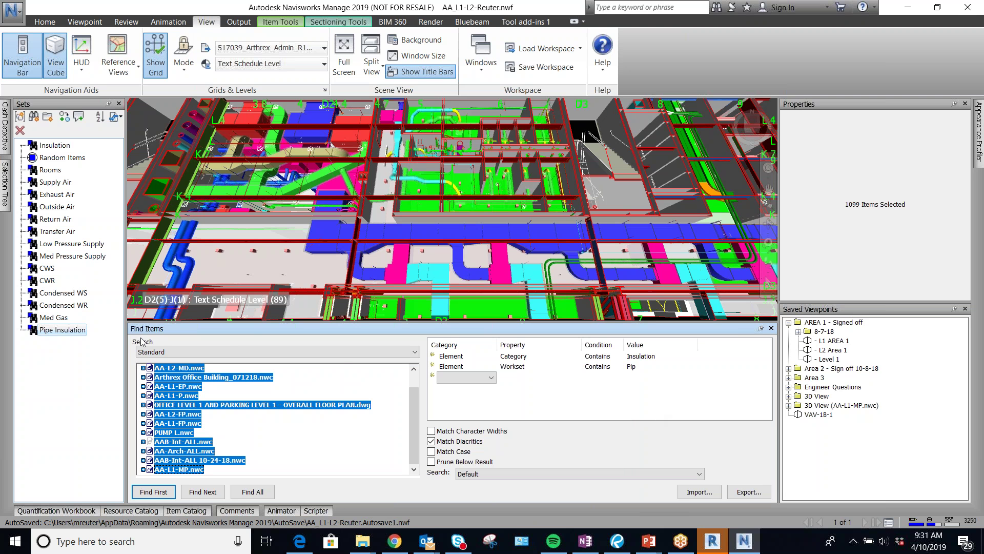
Find all items matching the conditions and save the search as a set named Duct Insulation
click(260, 492)
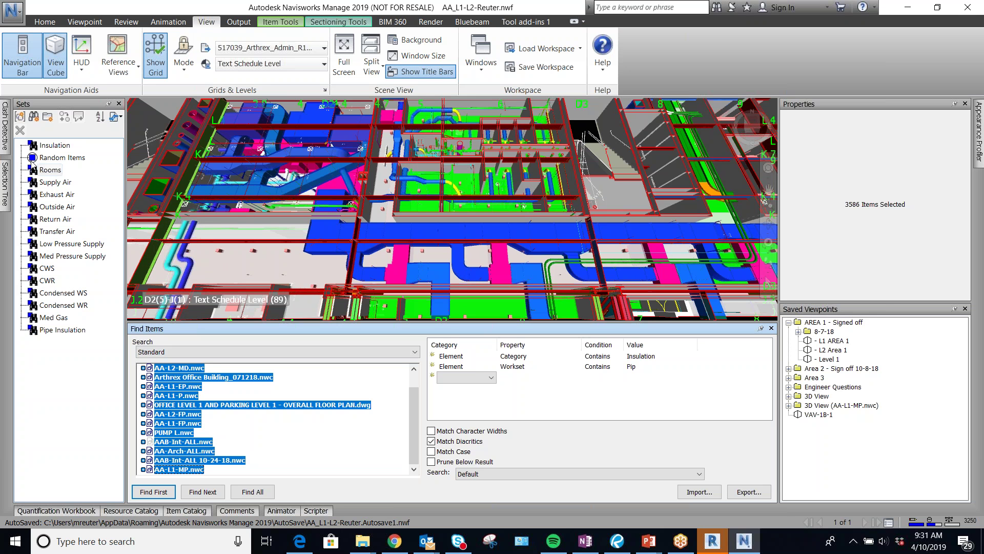
click(34, 117)
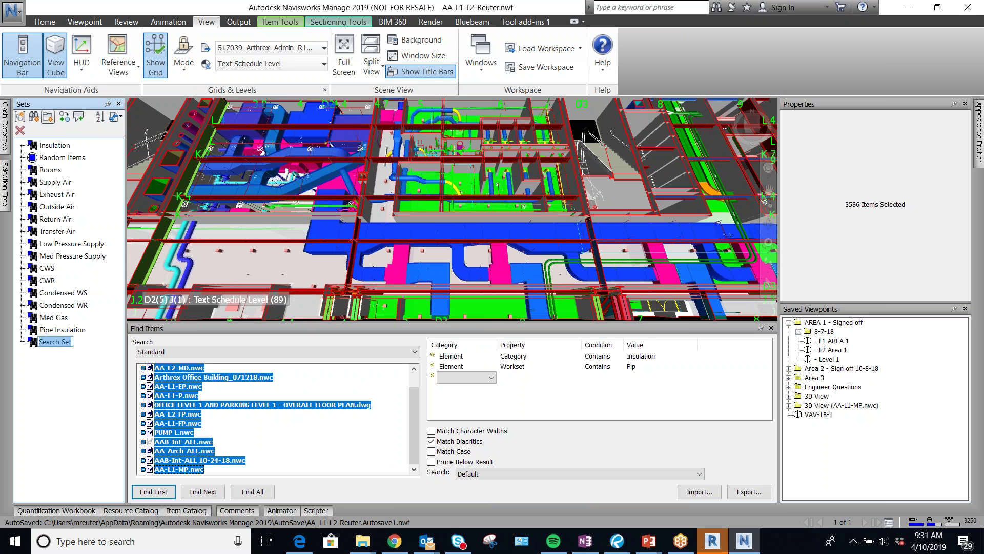
text(Duct Insulation)
key(Return)
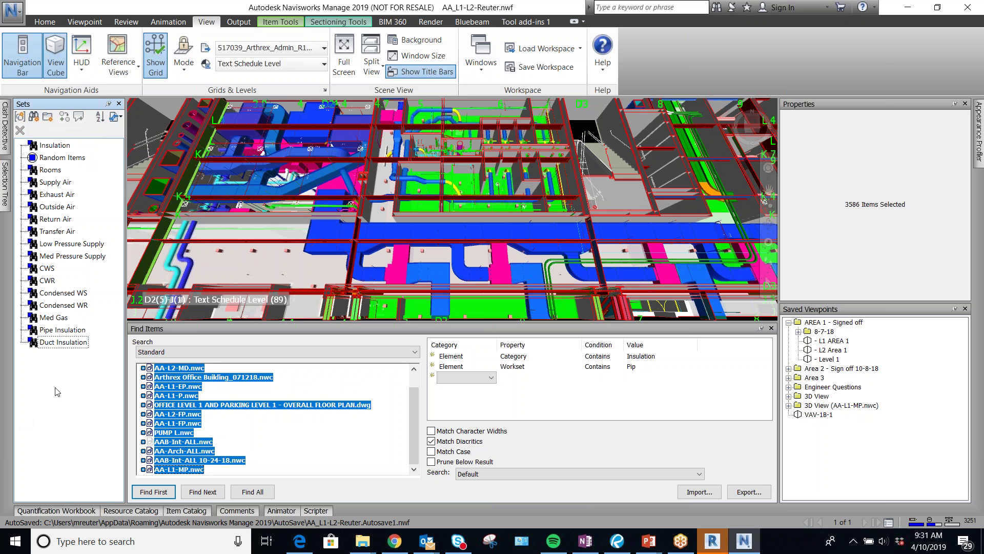
Check the Duct Insulation search set by switching between it and the CWS set in the model
click(80, 341)
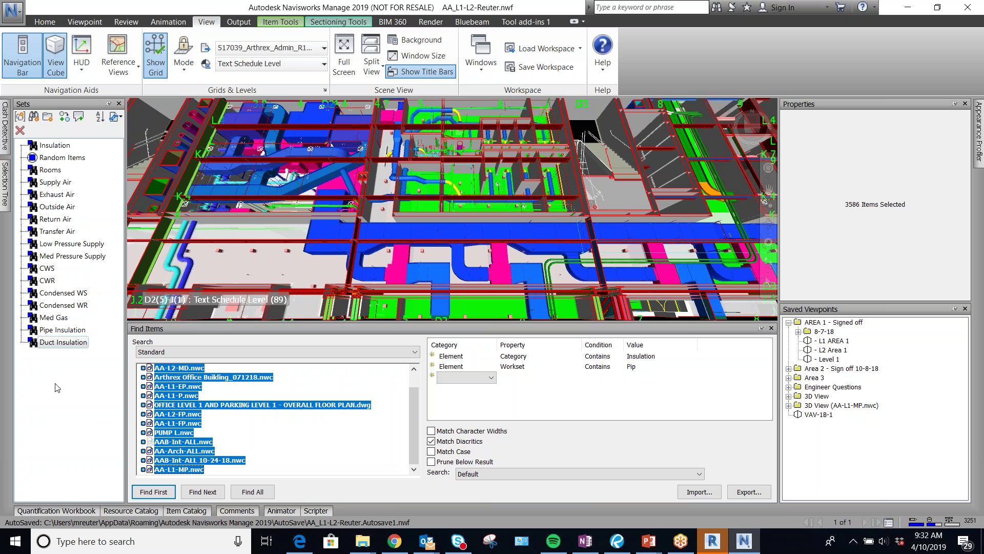
click(47, 269)
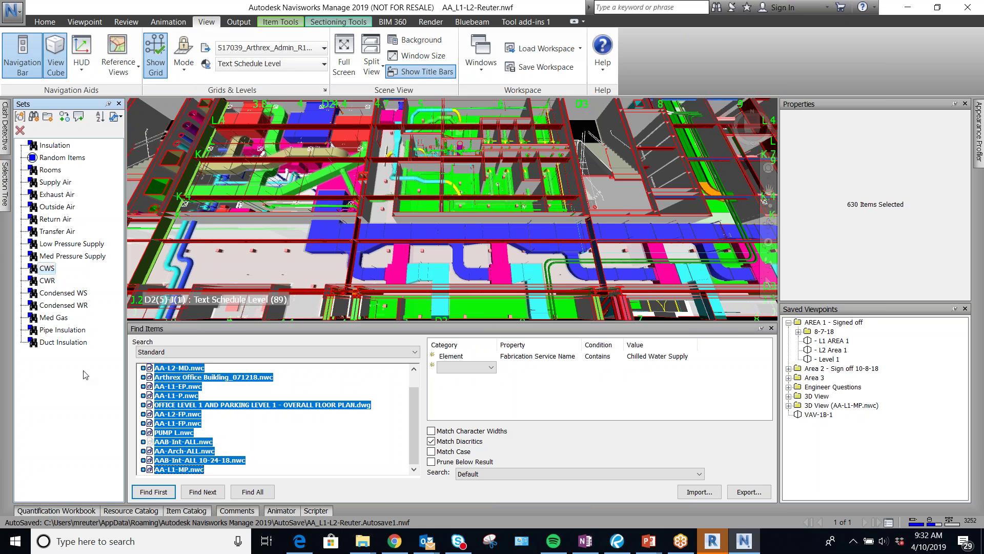
click(69, 345)
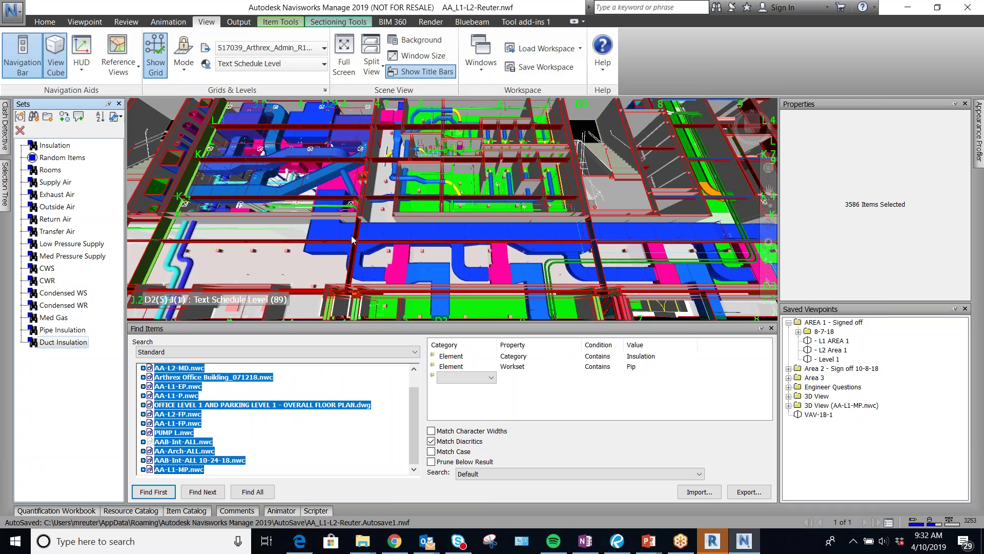
Examine the item properties, including source file and layer, of several red pipes around grid lines K and 6
scroll(583, 219, down, 5)
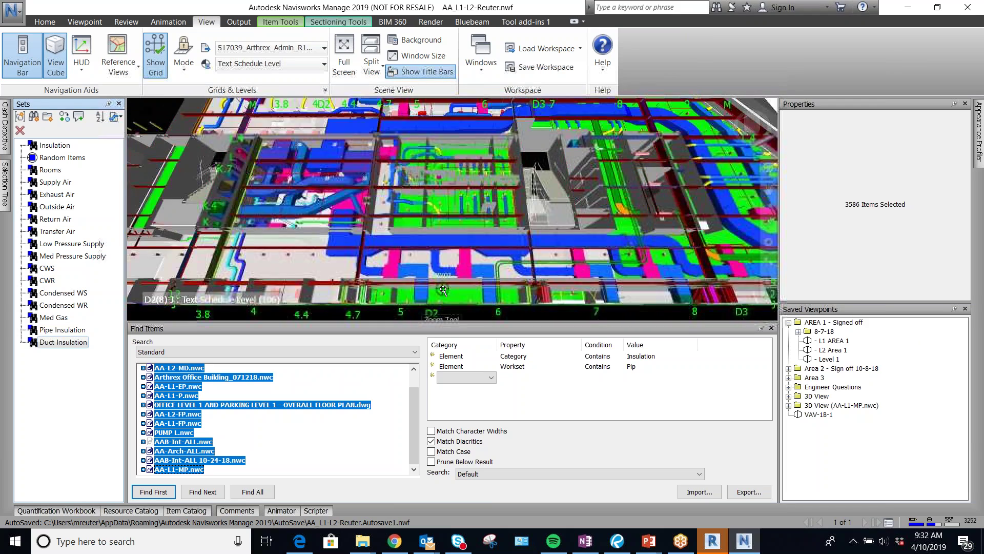
scroll(583, 220, up, 3)
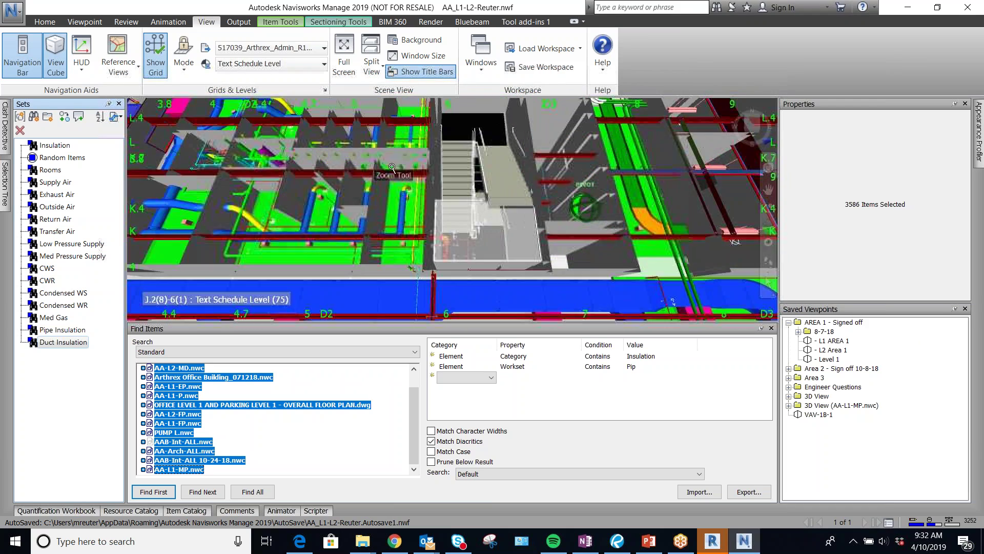
scroll(334, 237, up, 4)
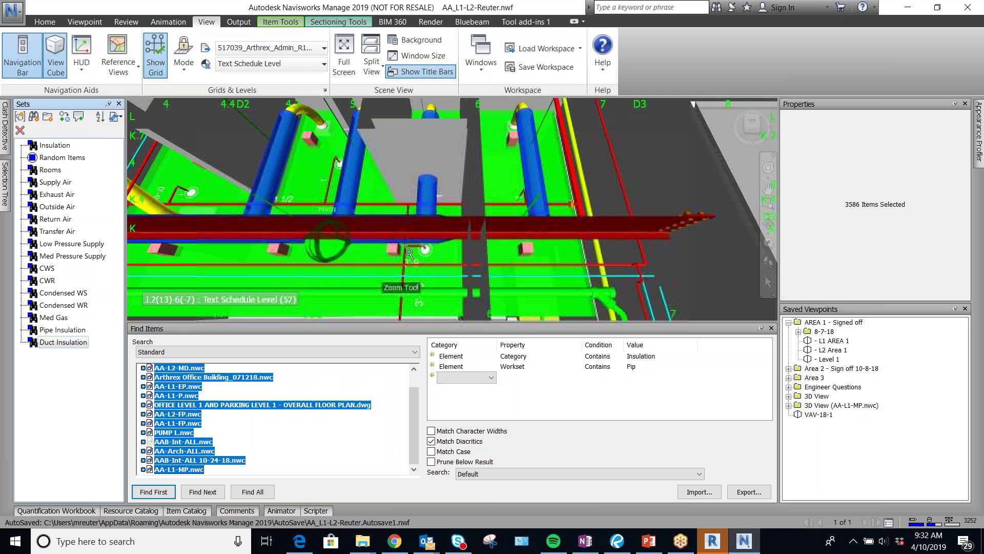
click(421, 250)
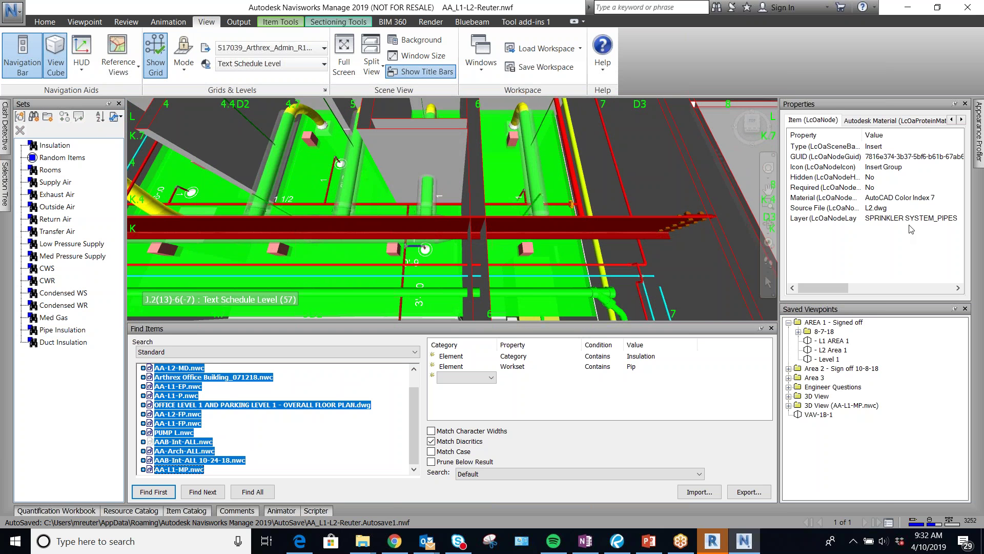
click(512, 265)
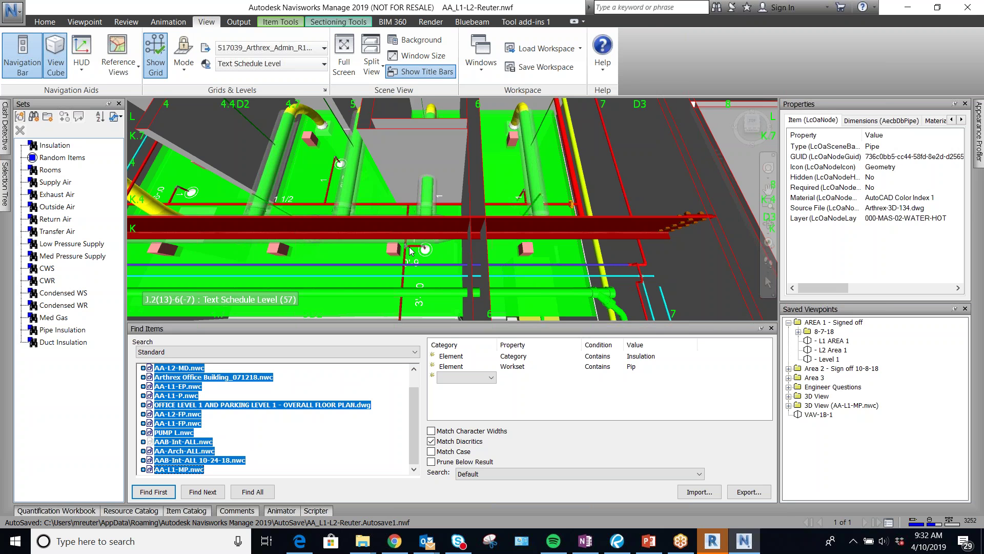
click(398, 206)
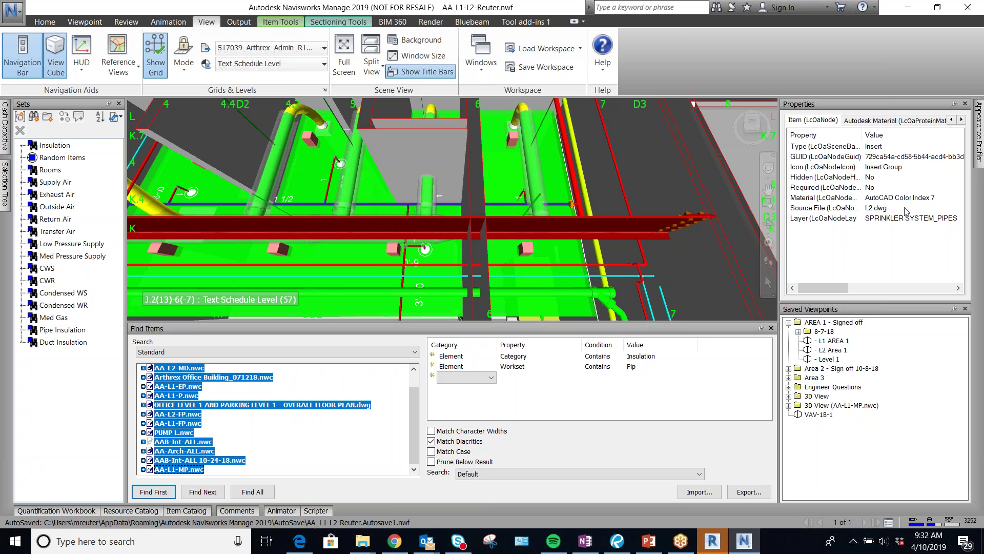
click(645, 263)
scroll(642, 269, down, 3)
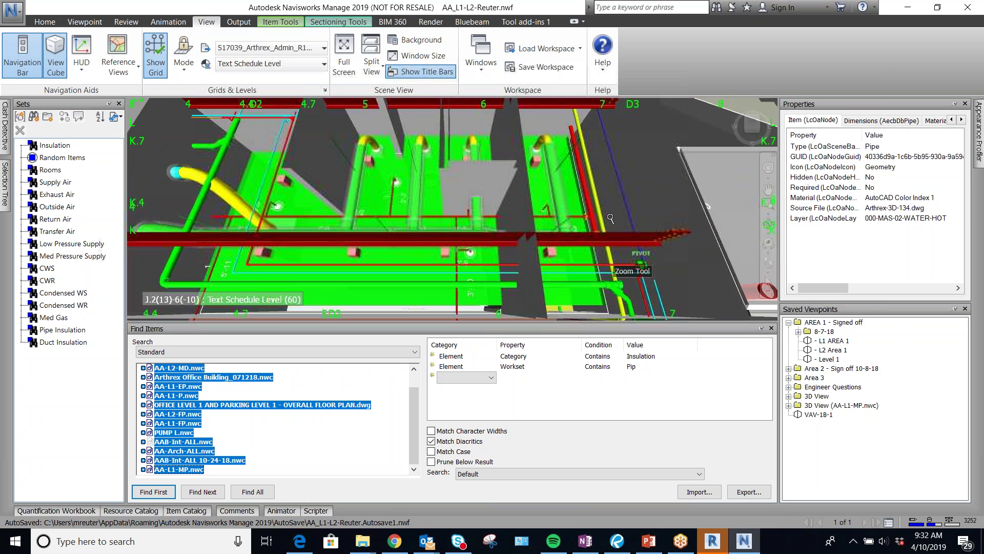
click(590, 208)
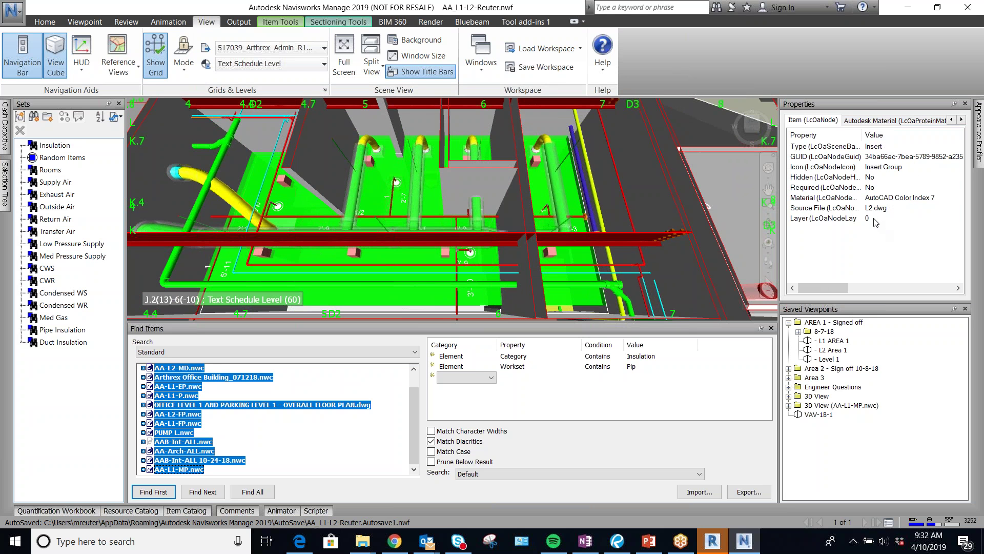
click(584, 220)
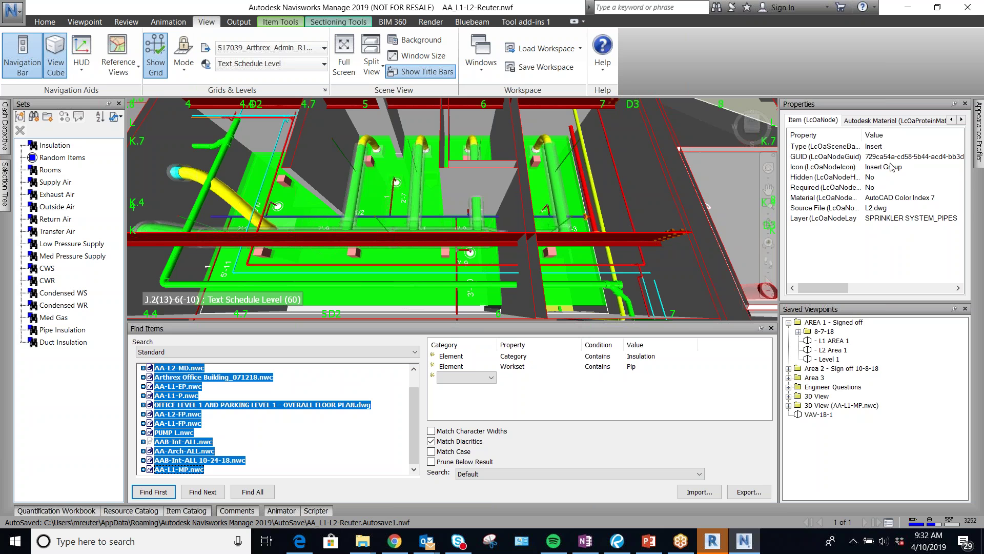
Show the selected sprinkler pipe's block Attributes properties and widen the property name column to read them
click(875, 122)
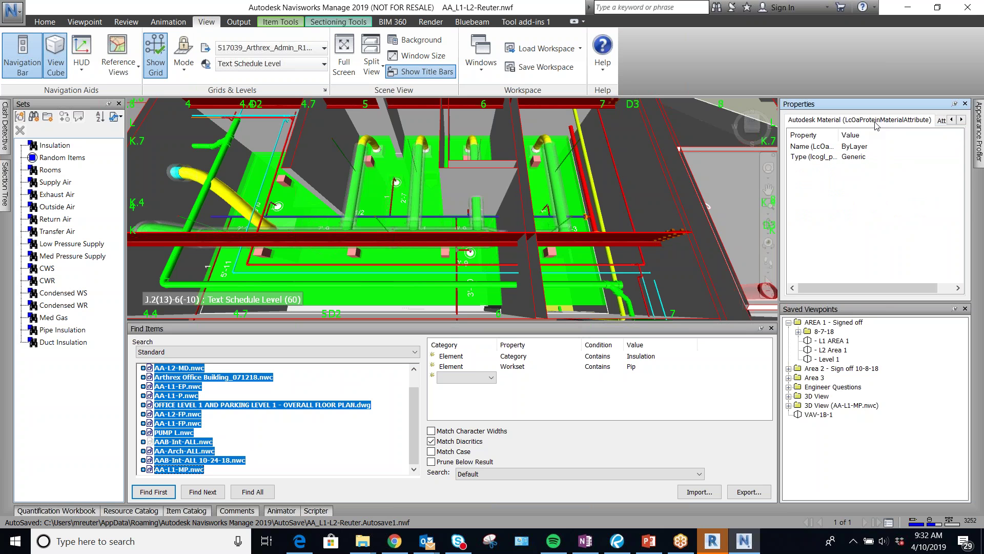
click(961, 121)
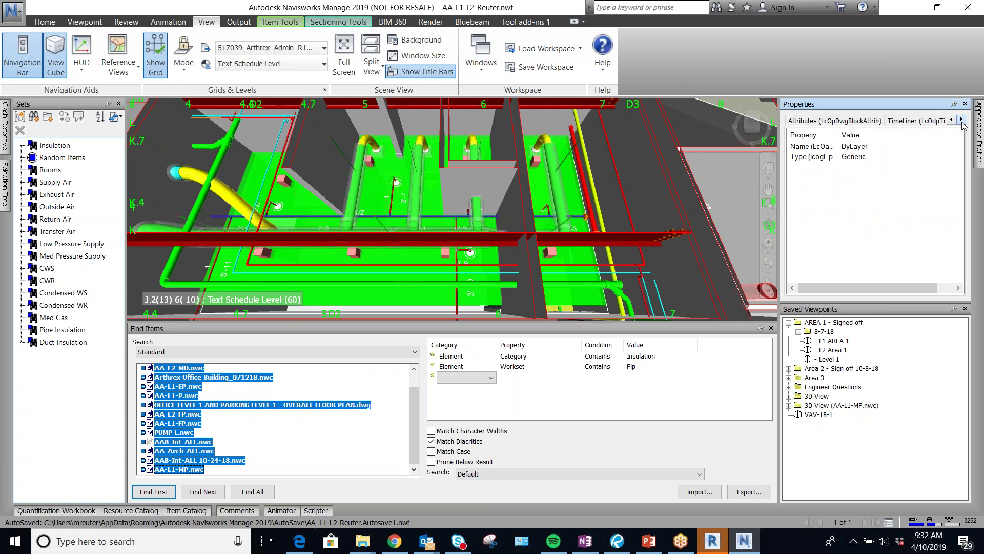
click(866, 122)
drag(885, 136, 950, 137)
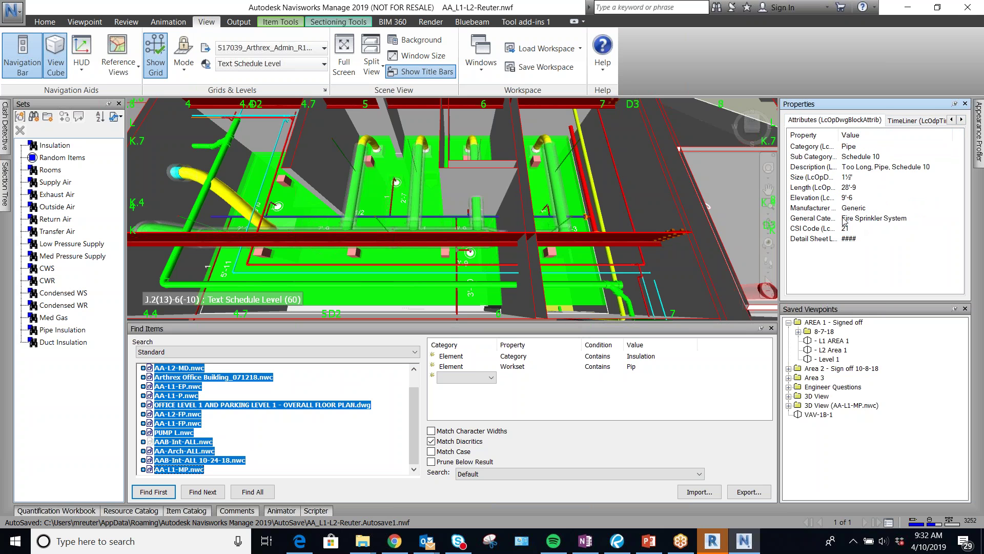
drag(839, 134, 877, 138)
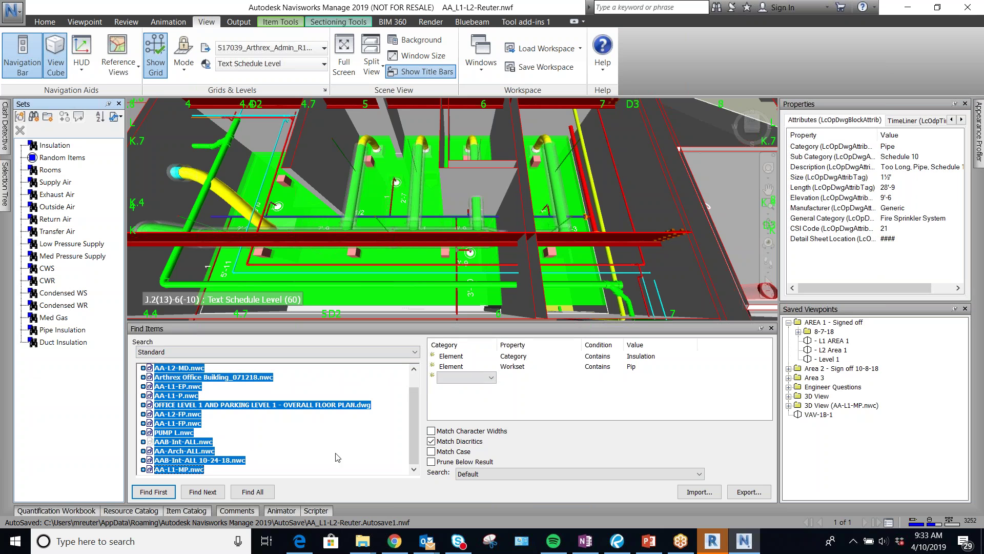
Delete all existing search conditions from Find Items
click(461, 357)
right_click(462, 357)
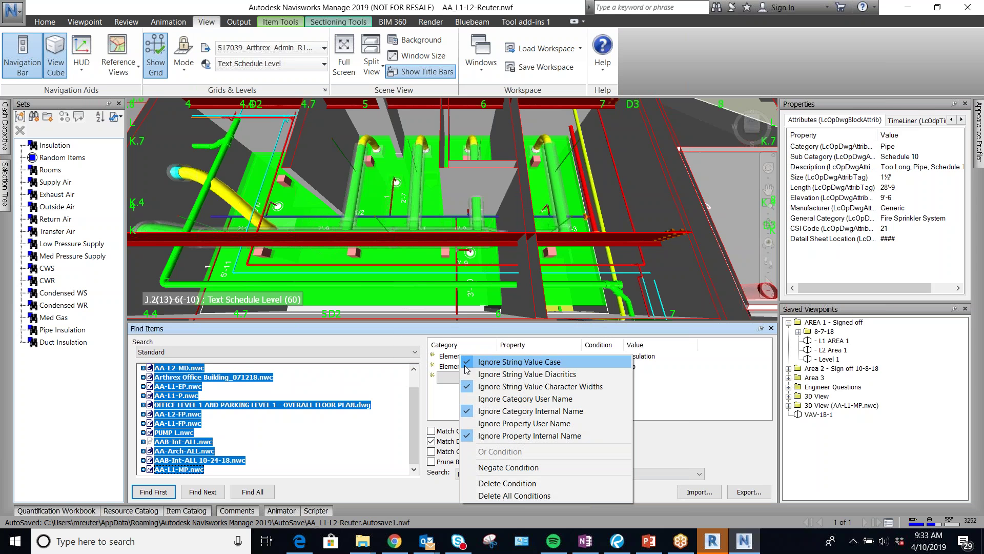
click(518, 495)
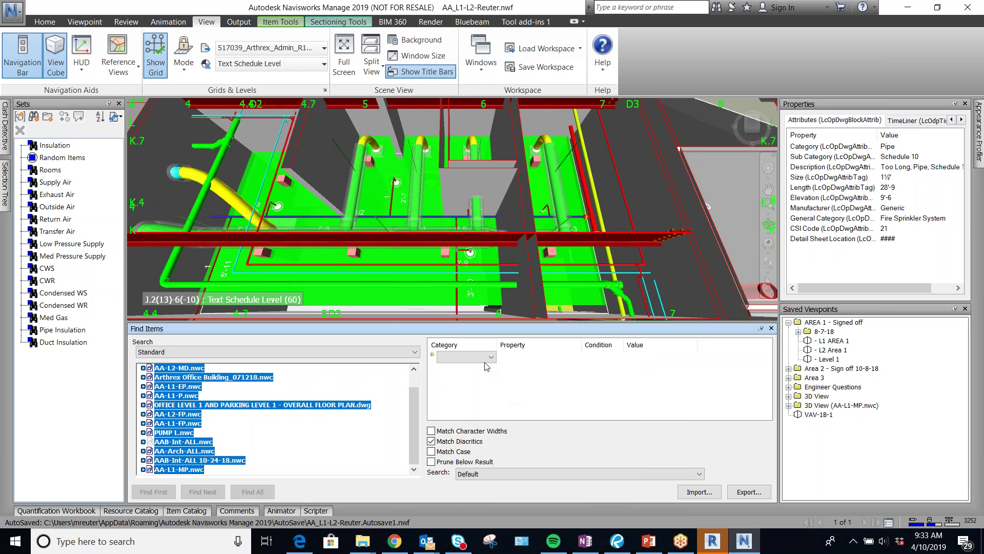
Expand the full category list for a new search condition and set its category to Attributes
click(490, 358)
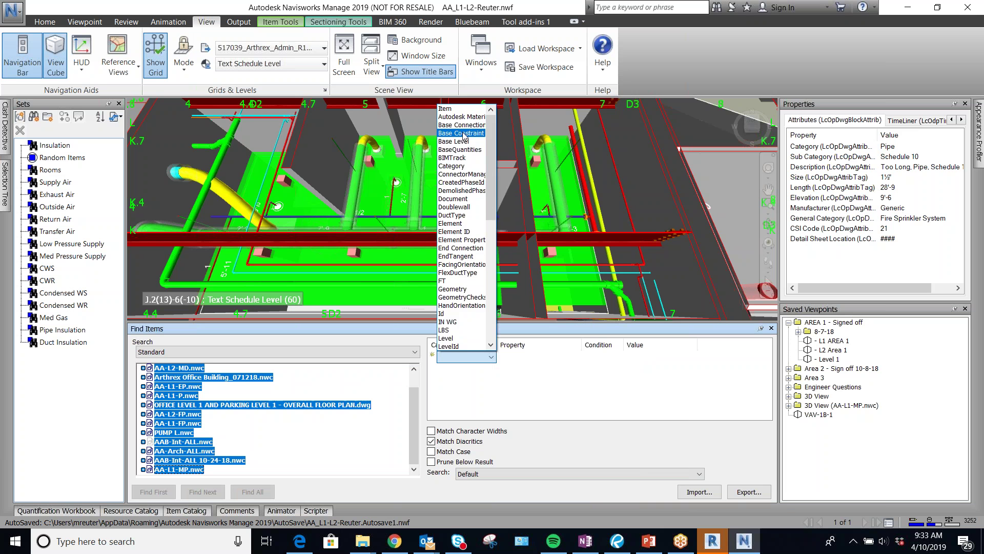
scroll(461, 165, down, 6)
scroll(463, 170, down, 5)
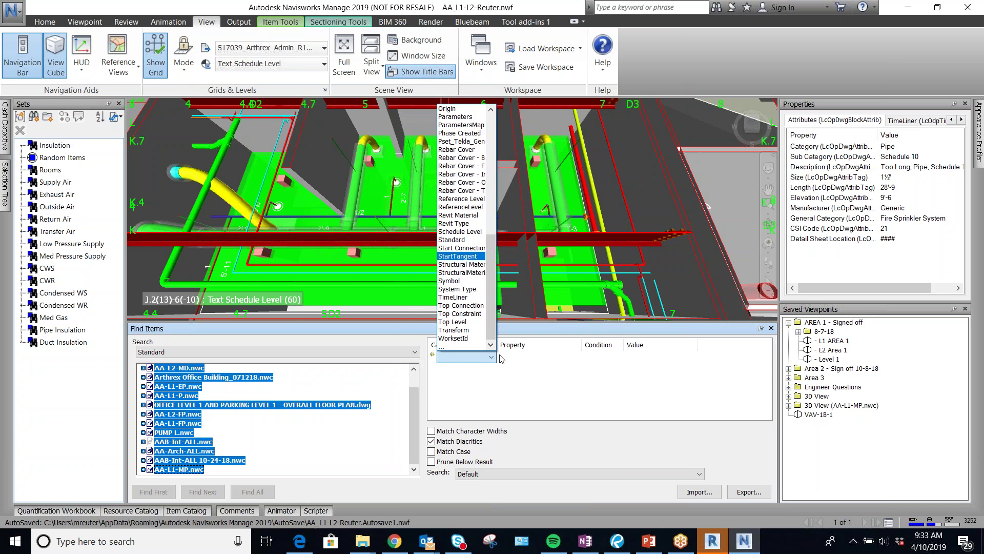
click(455, 347)
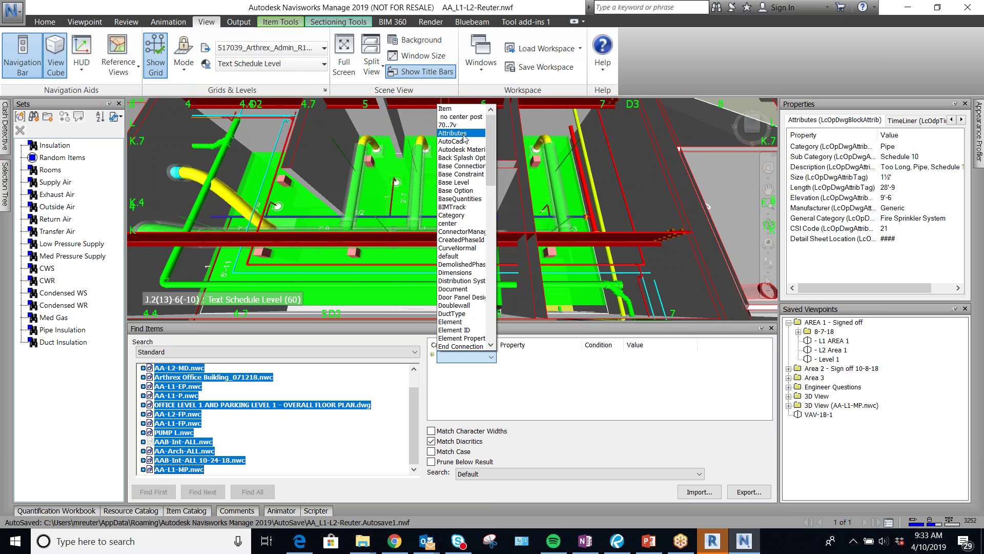
click(464, 134)
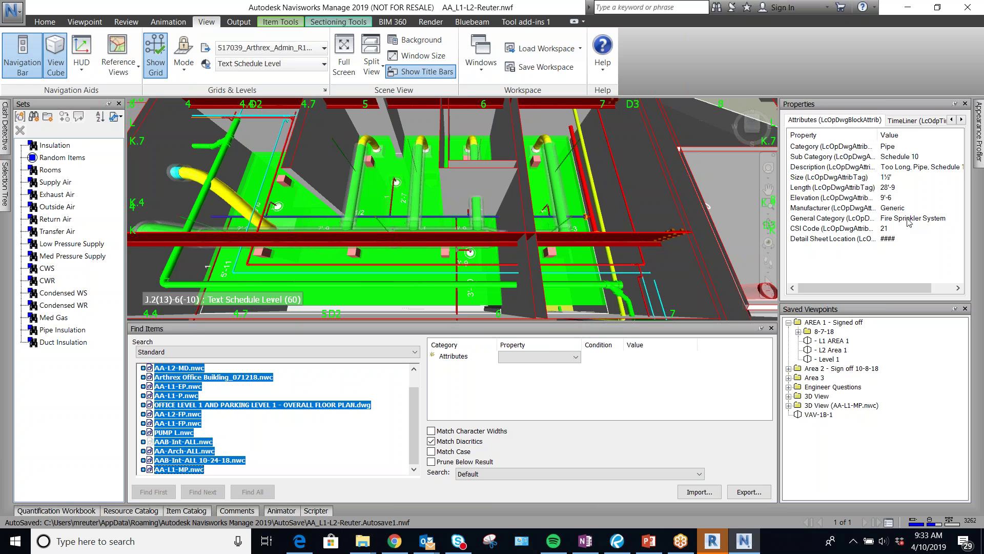
Complete the Attributes condition as General Category contains Sprinkler and find all matching items in the model
click(547, 357)
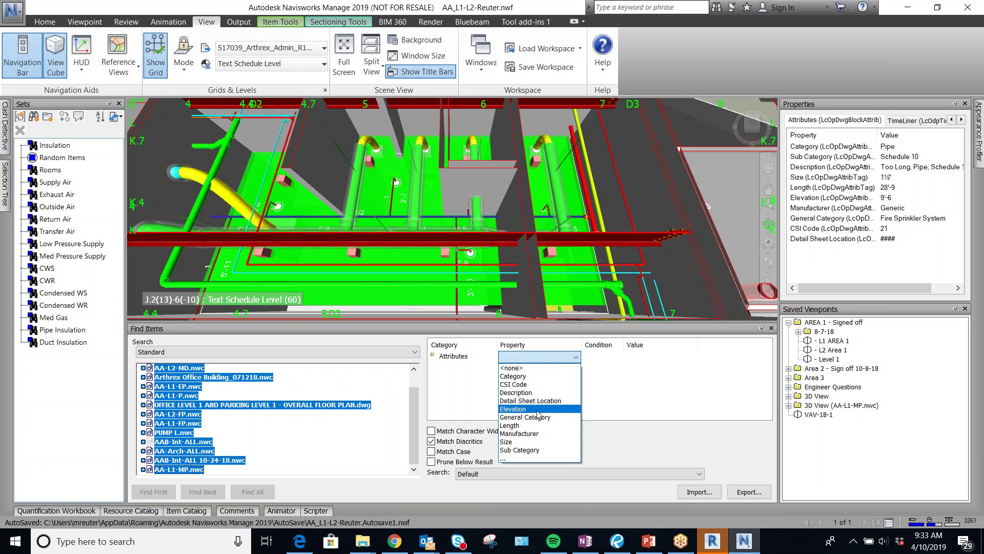
click(528, 416)
click(602, 357)
click(611, 357)
click(597, 384)
click(640, 357)
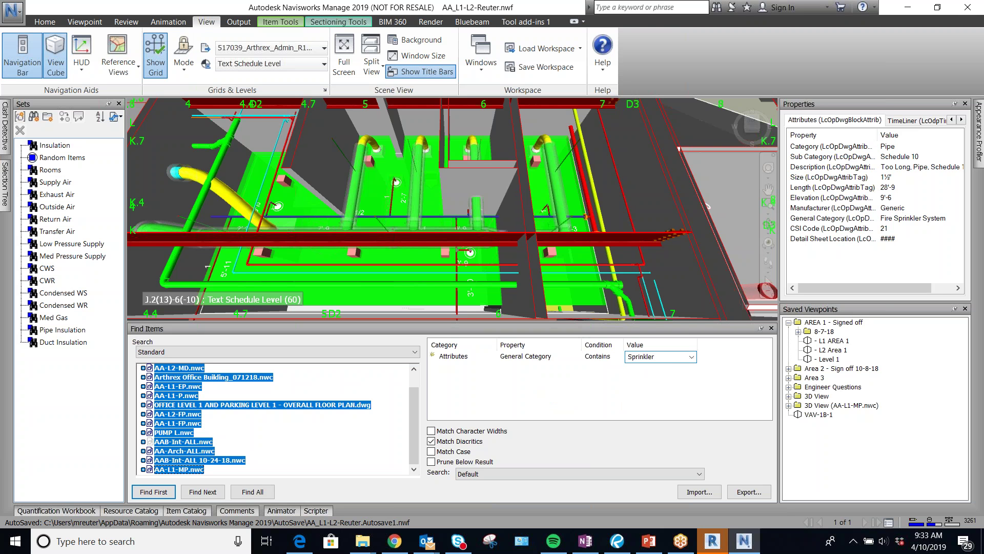
key(Return)
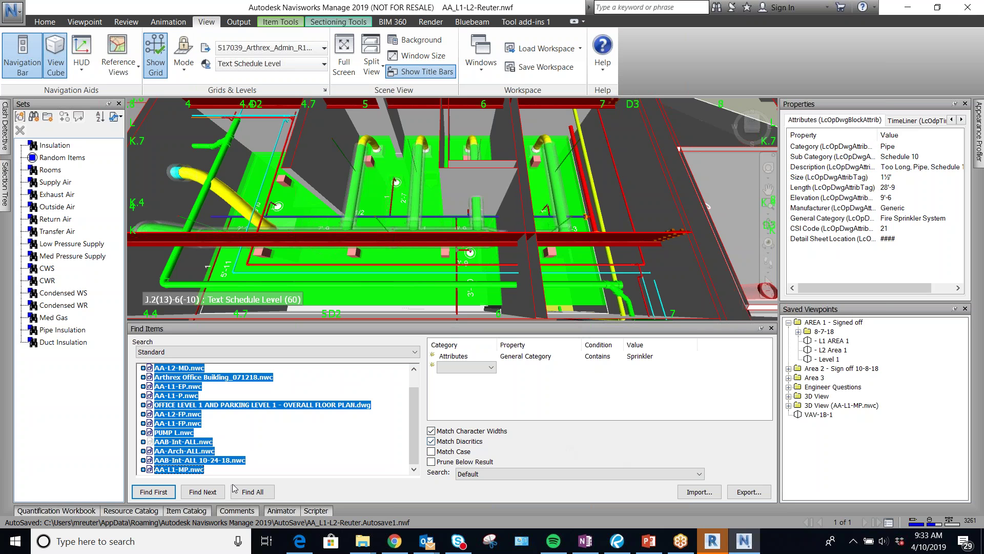
click(260, 496)
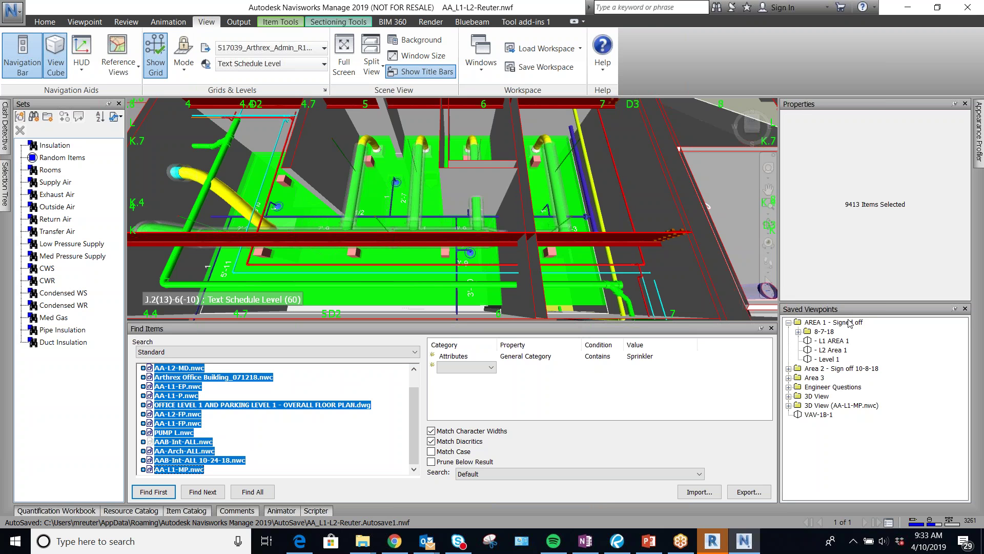
Save the search as a set named FP, then select a ceiling and reselect the FP set to check it
click(34, 116)
text(FP)
key(Return)
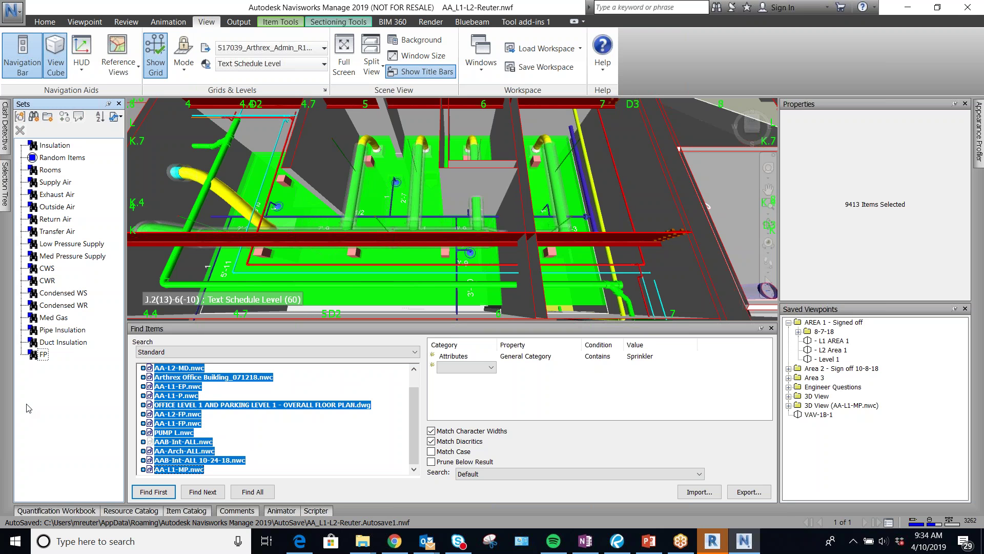
click(689, 226)
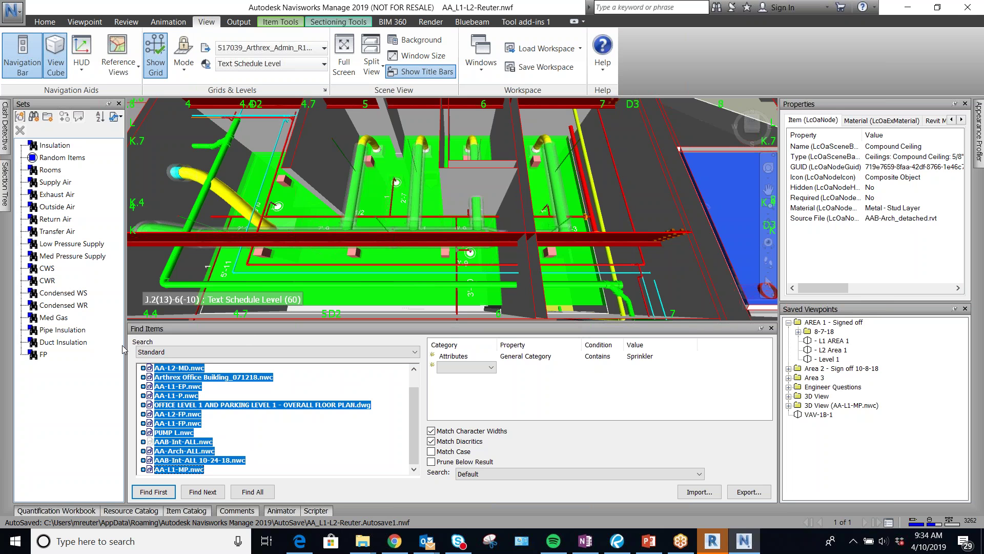
click(65, 356)
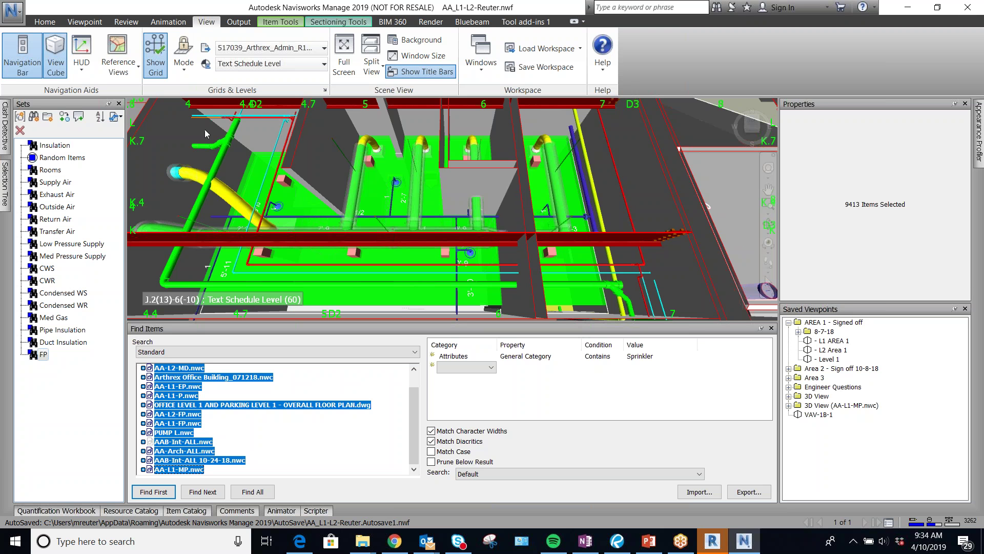
Collapse the AA-L2-MD.nwc branch in the selection tree and select the Arthrex Office Building_071218.nwc file to see its extent
mouse_move(5, 185)
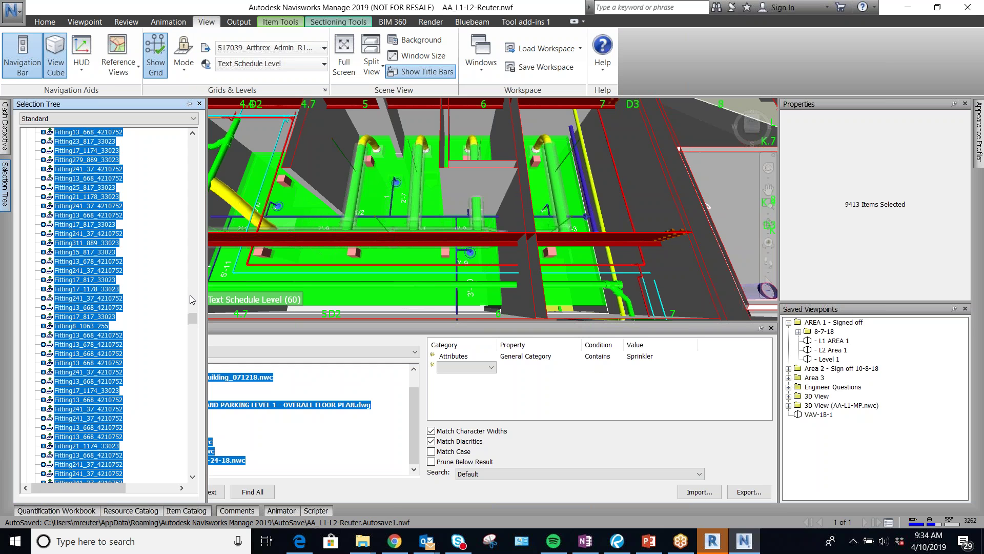
scroll(76, 244, up, 15)
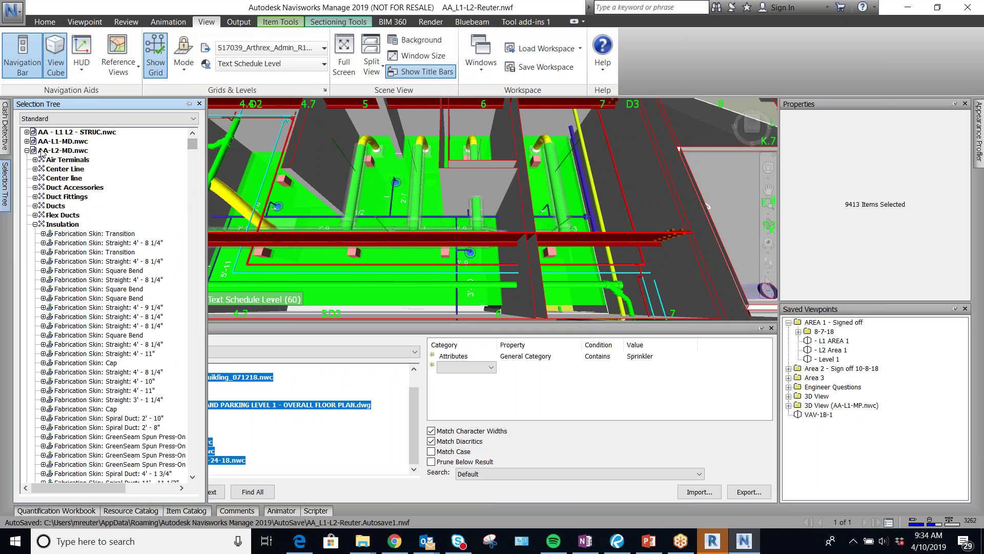
click(27, 150)
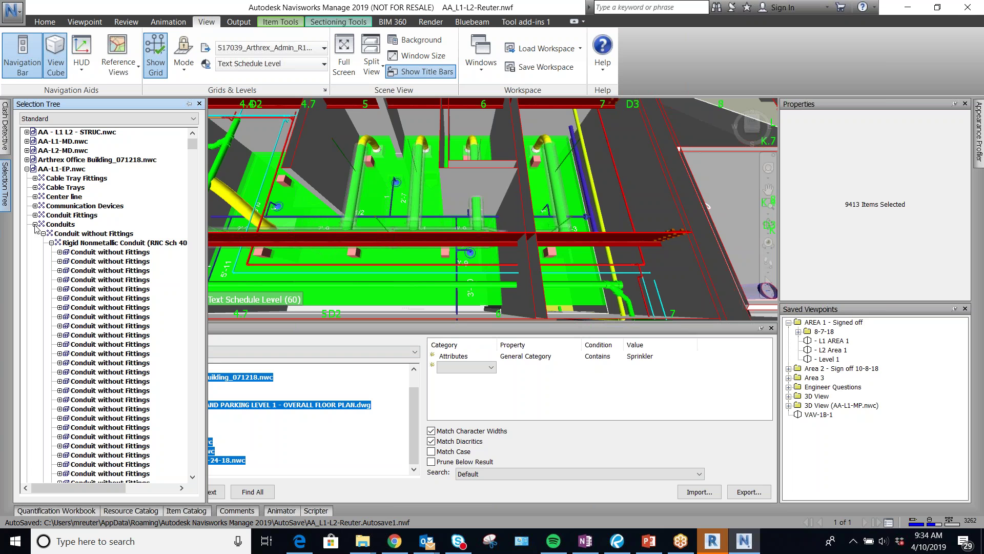
click(136, 160)
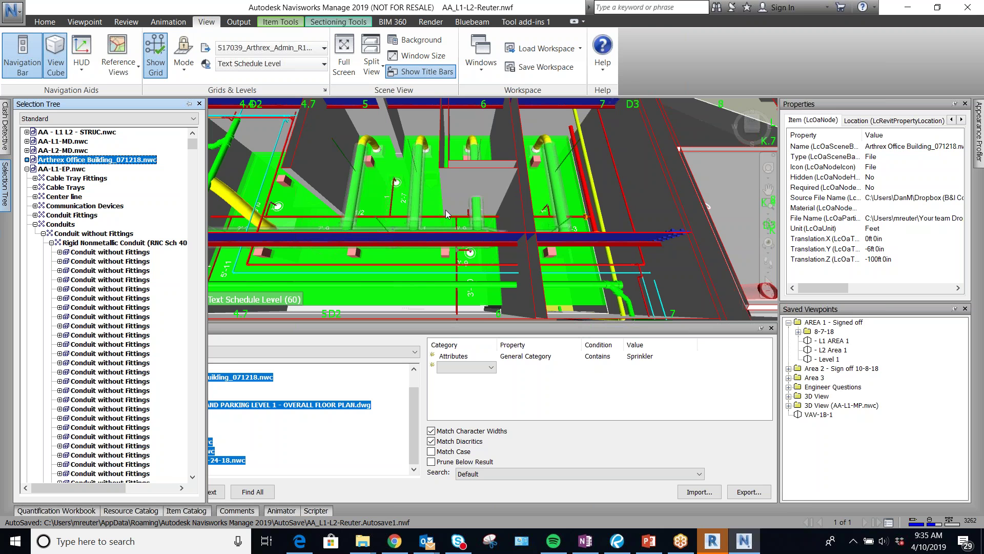
Examine the properties of a sprinkler pipe and several surrounding walls, including wall type, material and source file
click(590, 210)
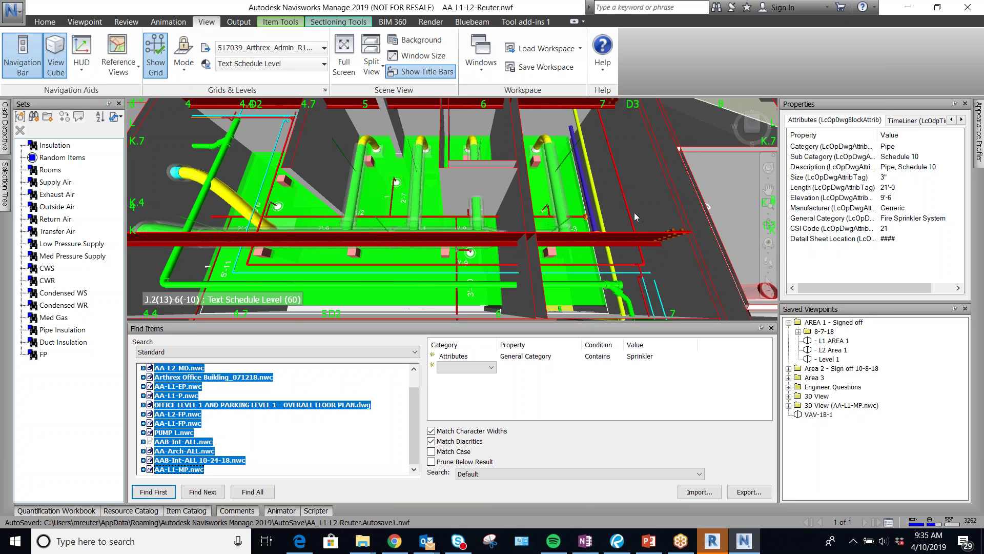
mouse_move(634, 212)
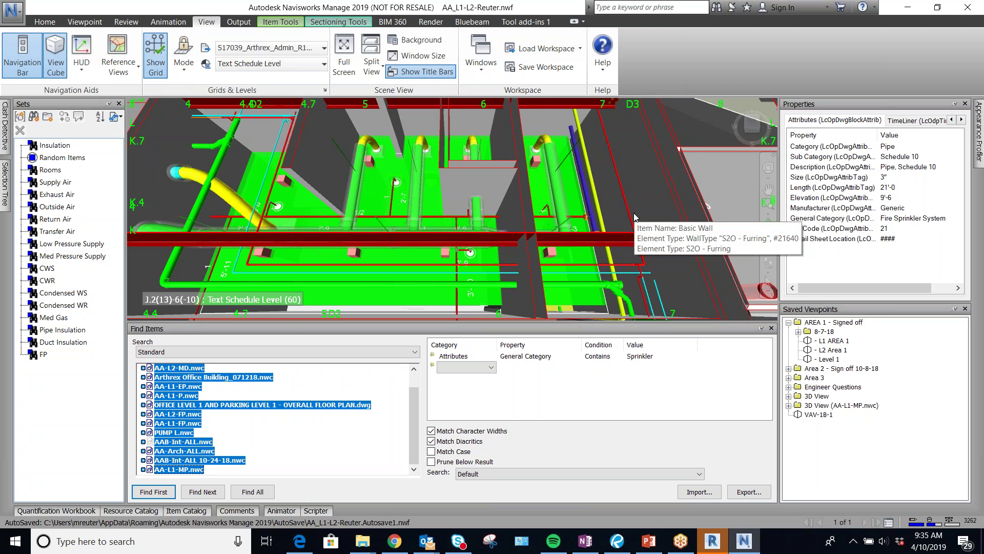
scroll(629, 237, down, 3)
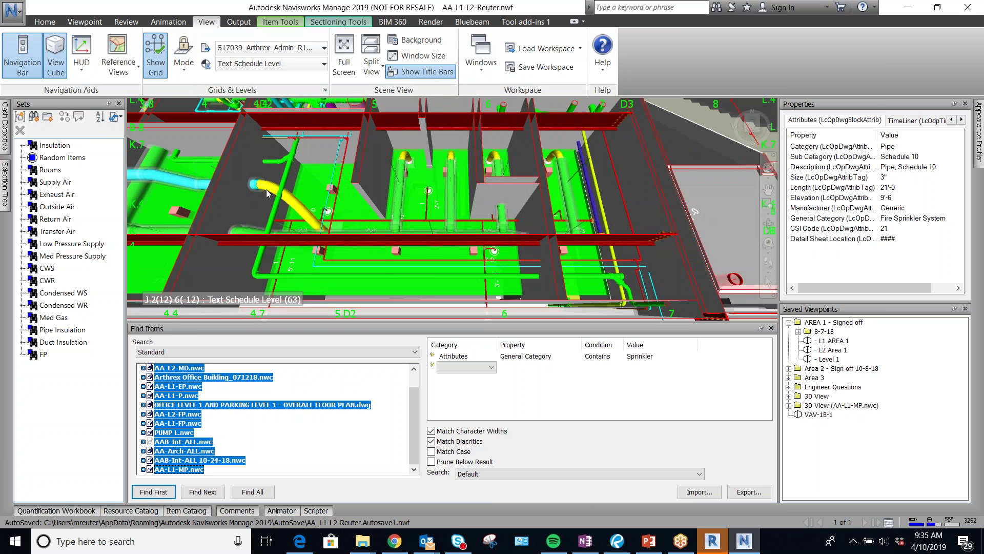
click(239, 201)
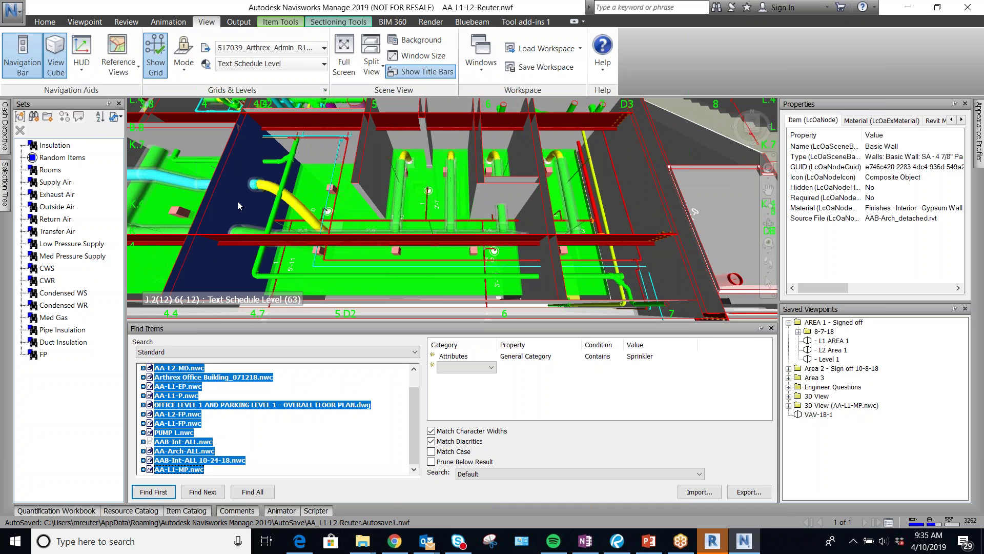
click(855, 288)
drag(859, 285, 838, 287)
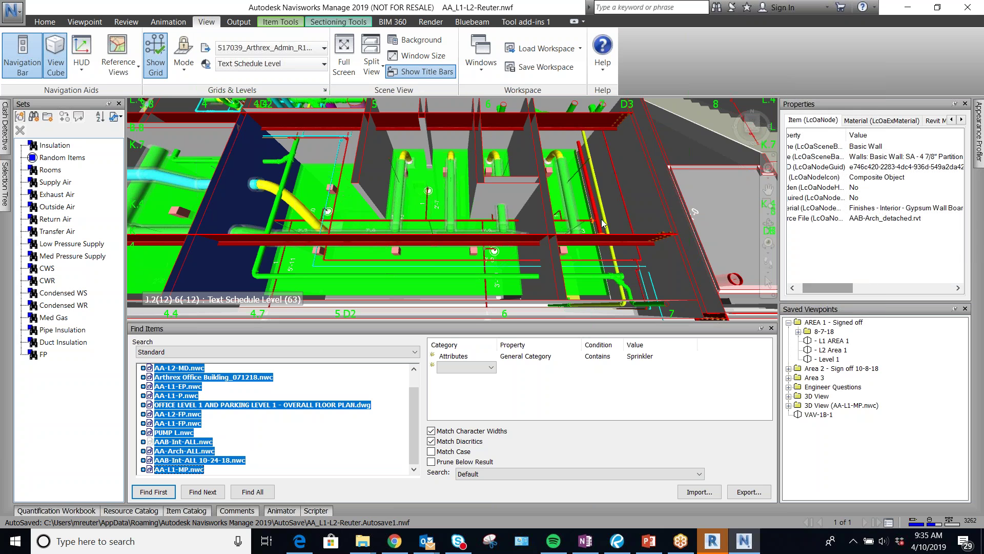
click(507, 142)
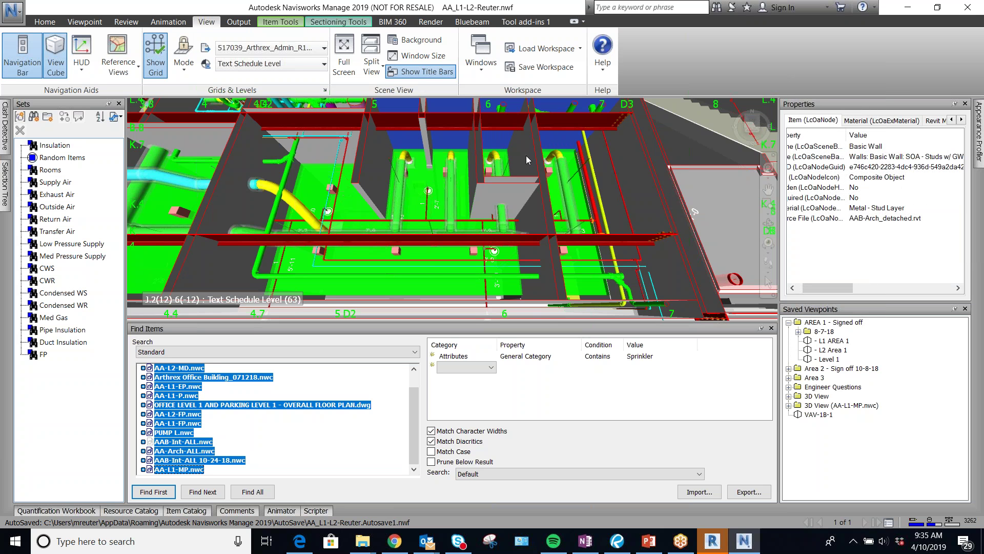
click(526, 155)
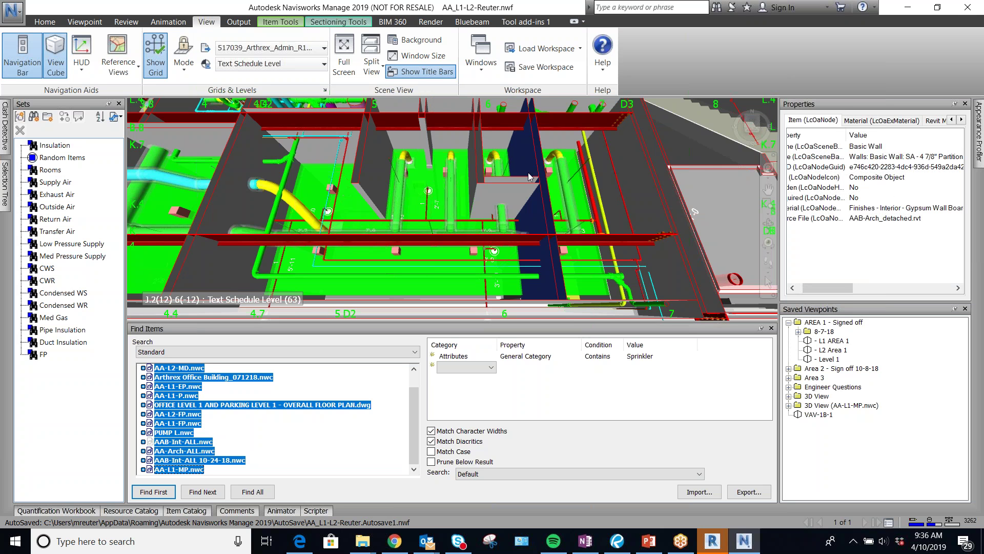
Clear the selection of model files in the Find Items search scope
mouse_move(542, 222)
scroll(247, 439, up, 1)
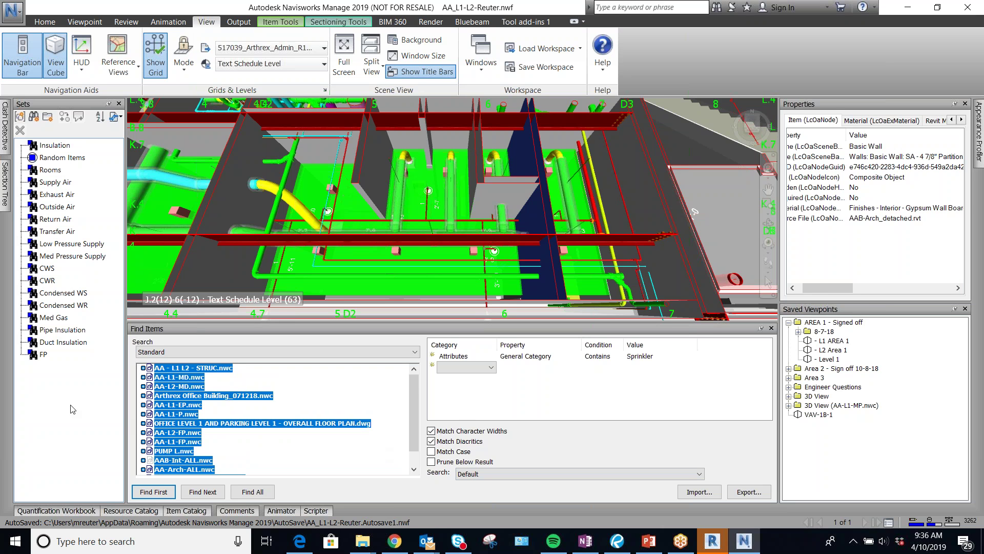
click(168, 406)
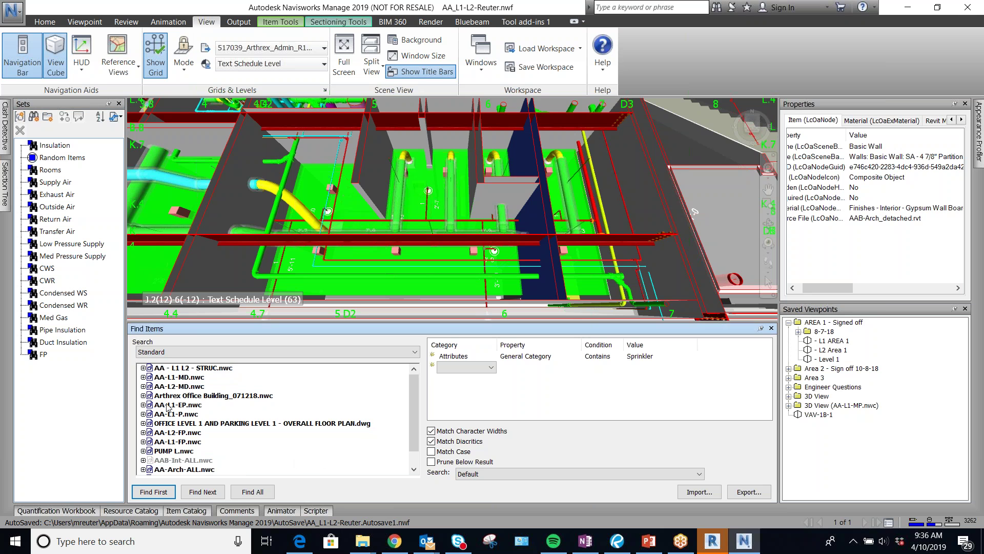
click(60, 391)
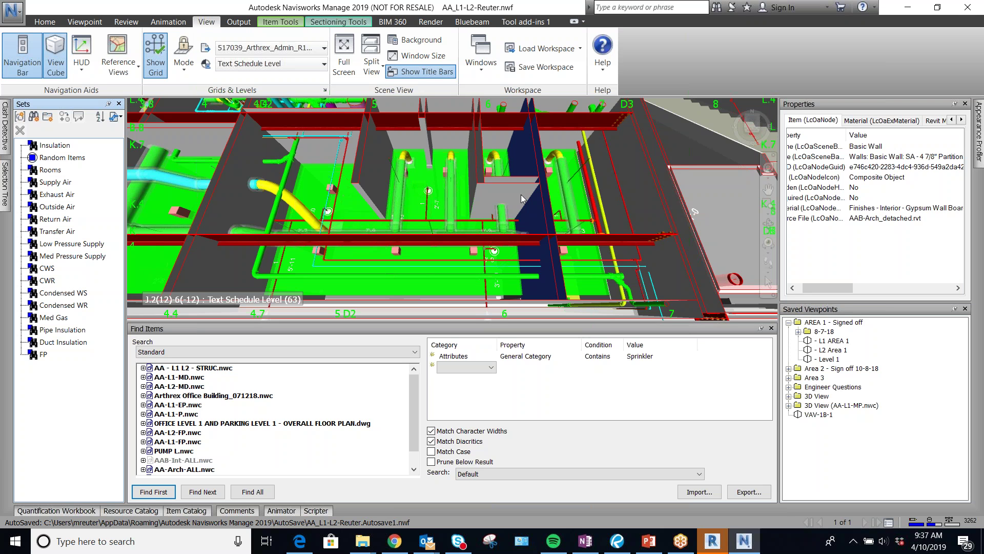
Examine the item properties of the short partition wall near grid line 6 and the walls around the adjacent stairwell
mouse_move(509, 195)
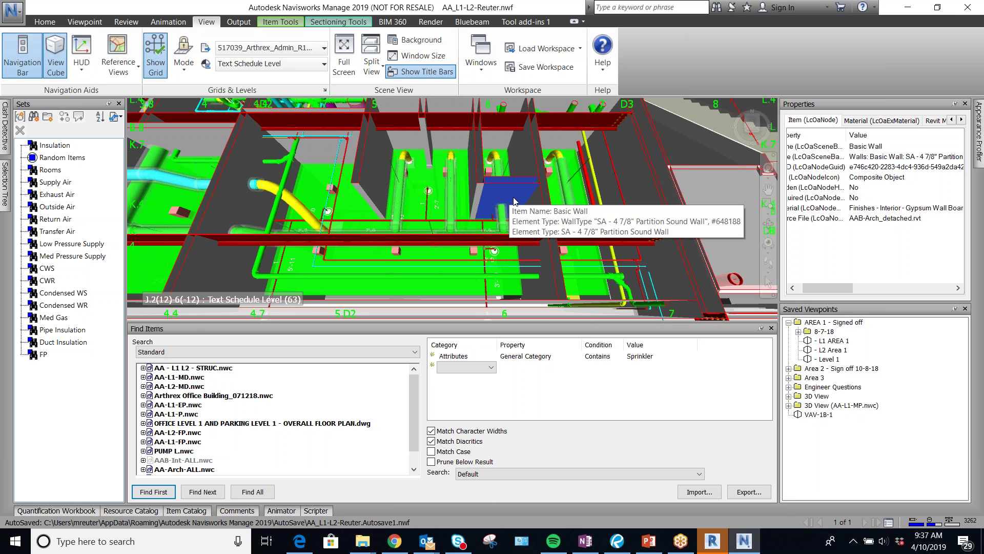
mouse_move(839, 293)
mouse_down()
mouse_move(870, 289)
mouse_move(835, 290)
mouse_up()
scroll(541, 195, down, 2)
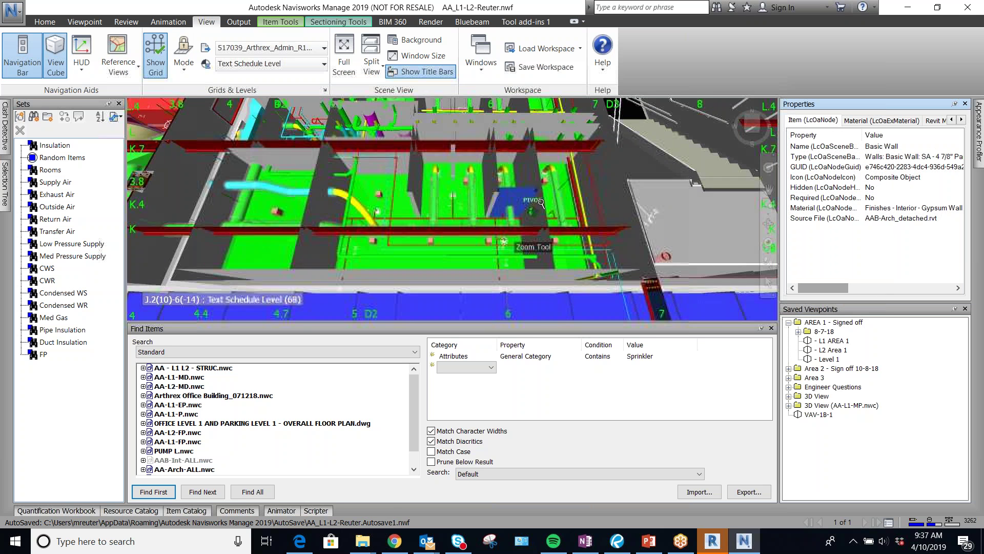
scroll(541, 203, down, 3)
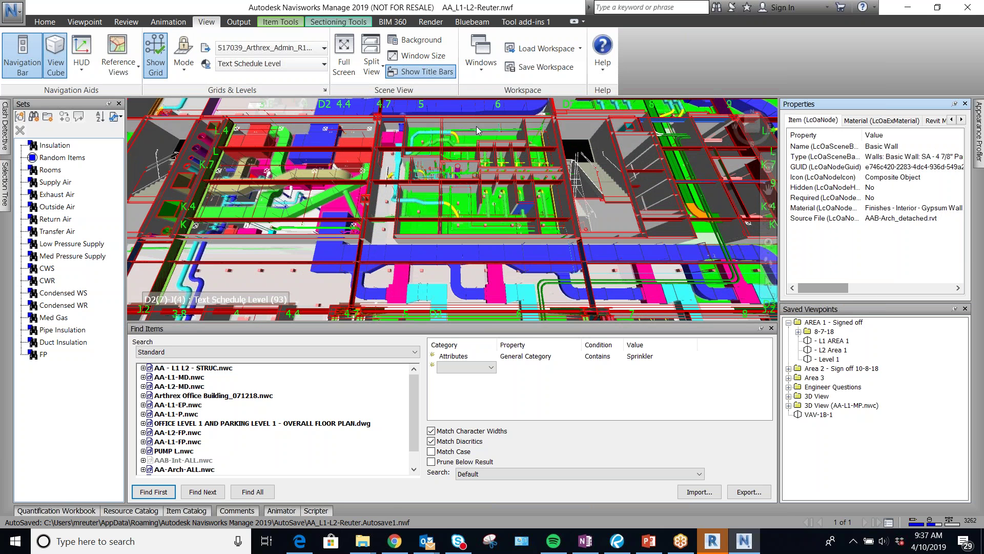
click(603, 142)
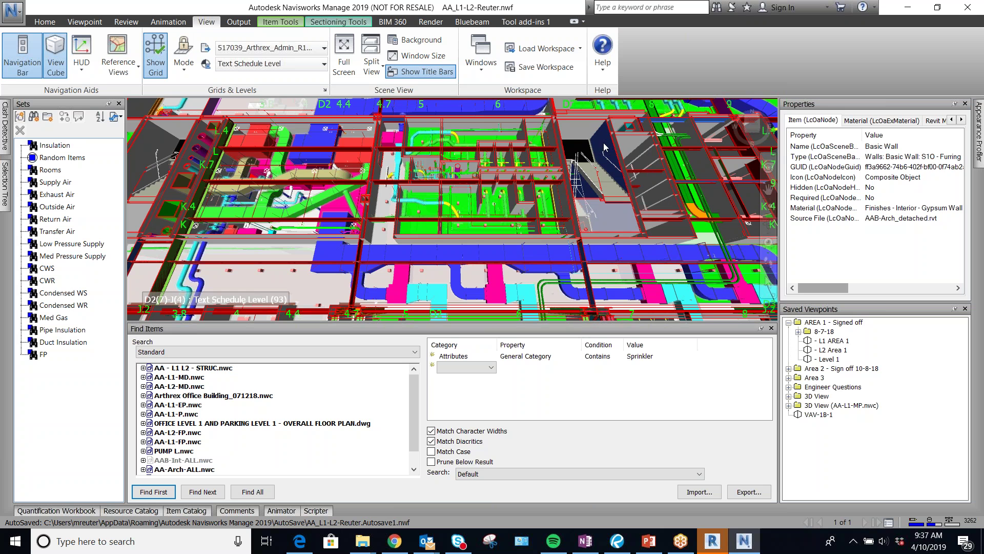
drag(836, 291, 844, 295)
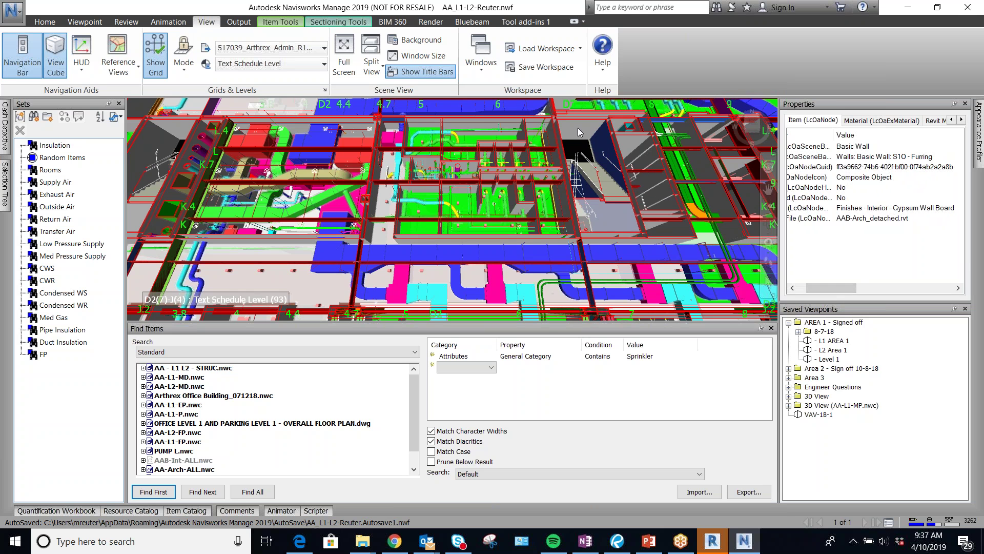
scroll(577, 129, down, 2)
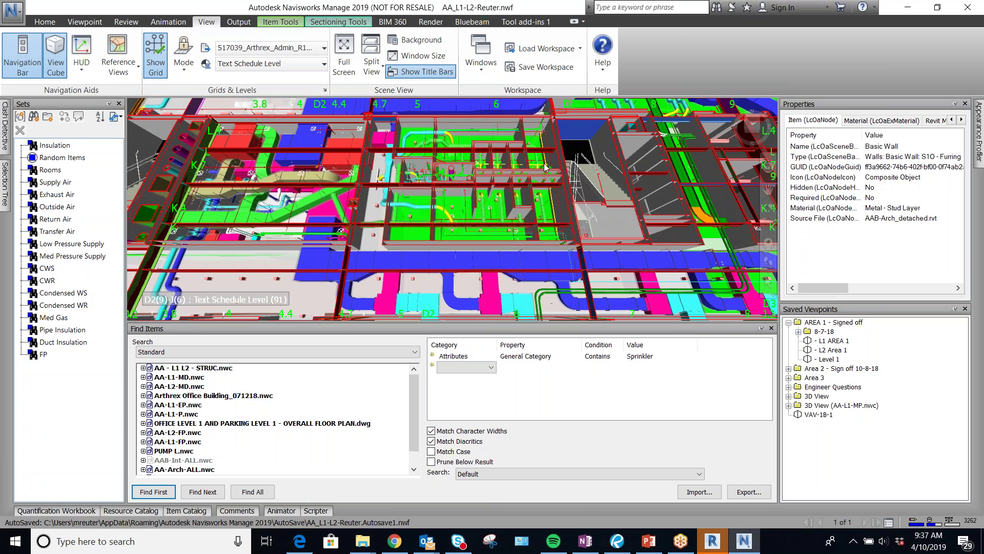
Inspect the stairwell, neighbouring rooms and the duct and conduit runs around grid lines 6 to 8
scroll(683, 173, up, 3)
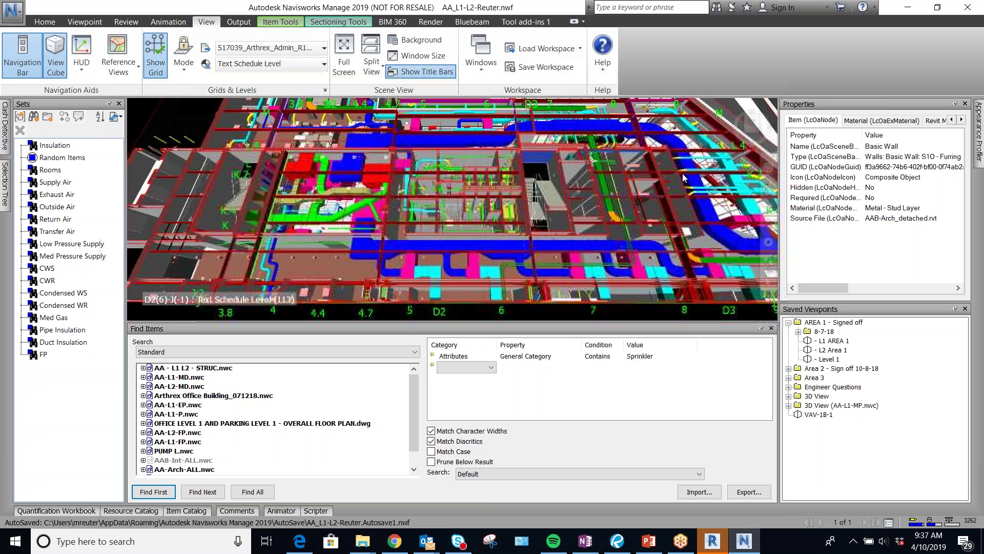
scroll(687, 173, up, 2)
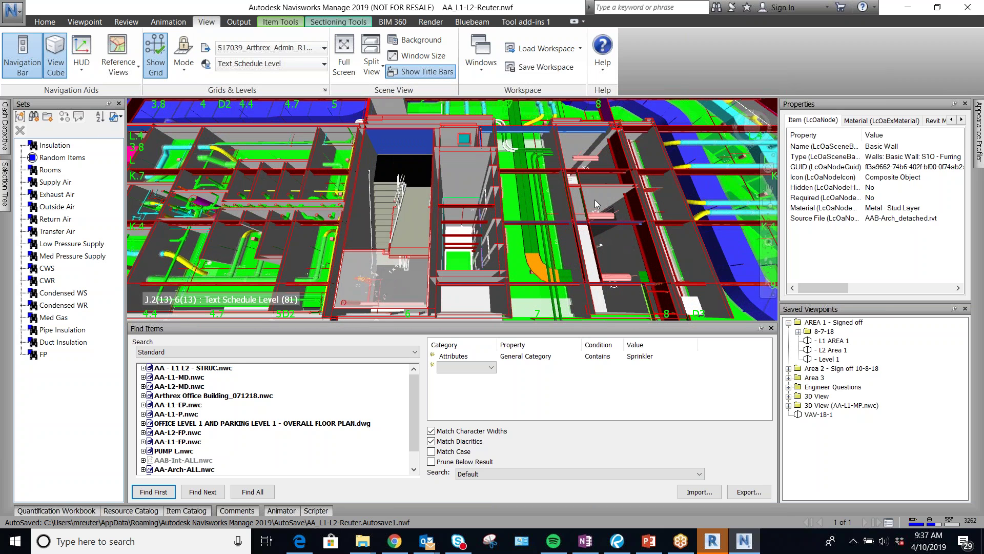
mouse_move(600, 200)
scroll(510, 260, down, 4)
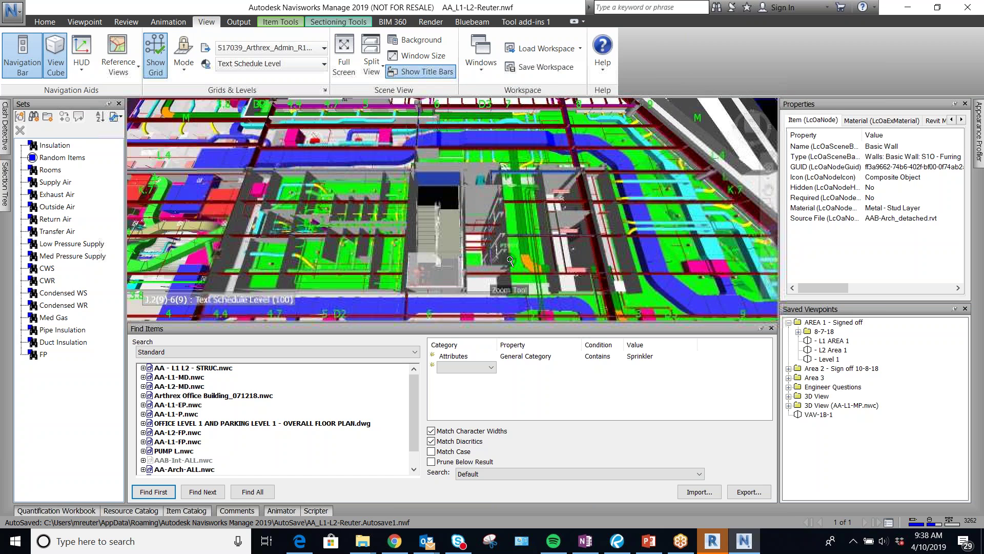
scroll(510, 260, down, 1)
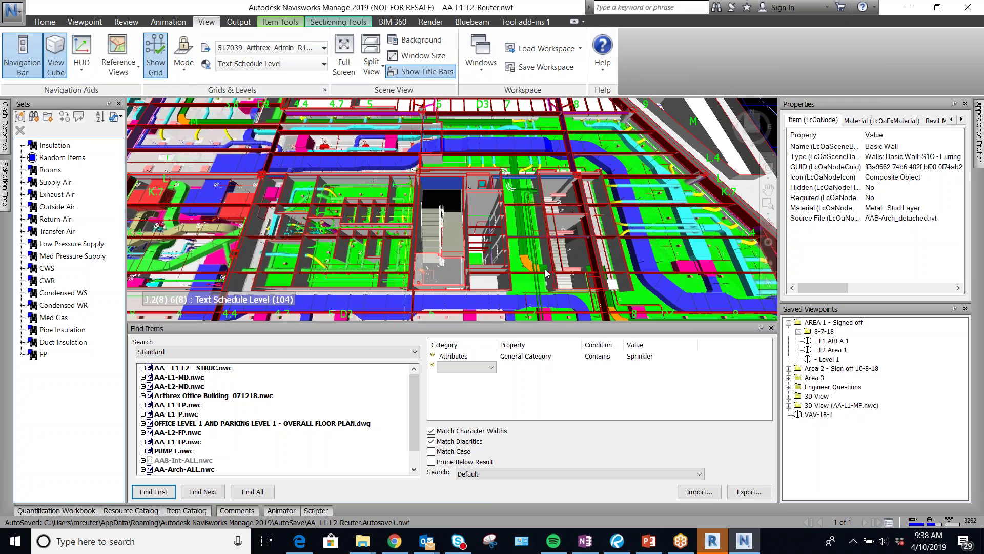
scroll(547, 273, down, 2)
scroll(529, 236, up, 5)
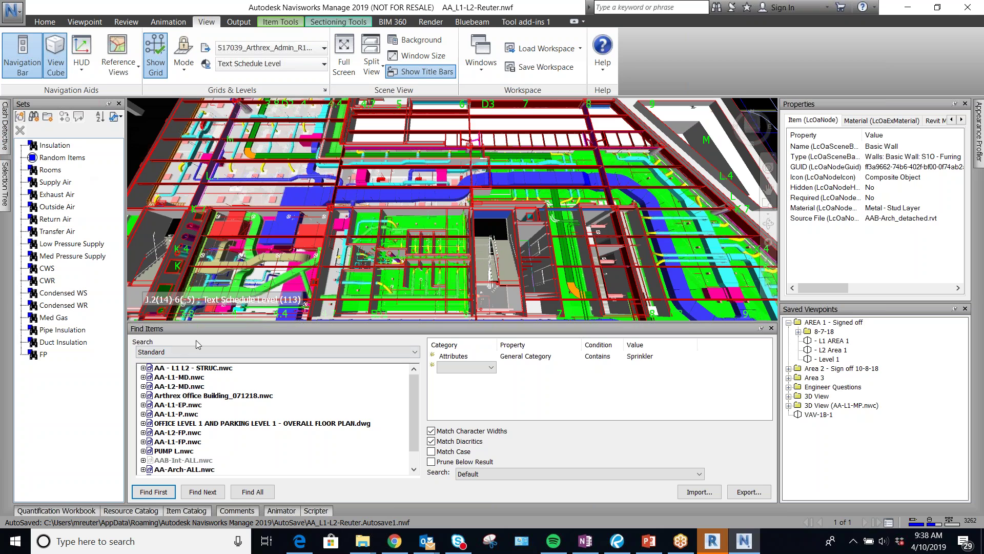
scroll(592, 246, up, 2)
scroll(589, 226, up, 3)
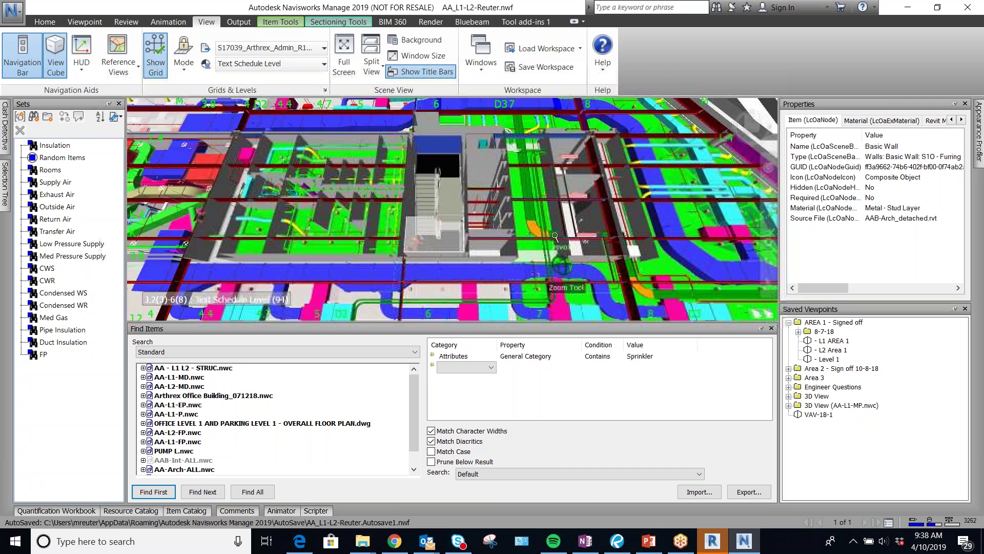
scroll(555, 237, up, 3)
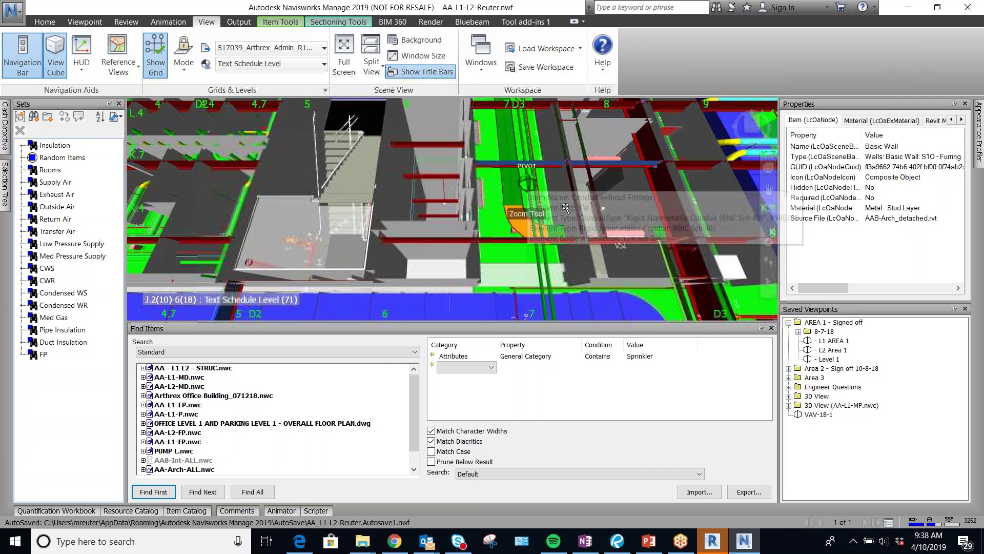
mouse_move(559, 232)
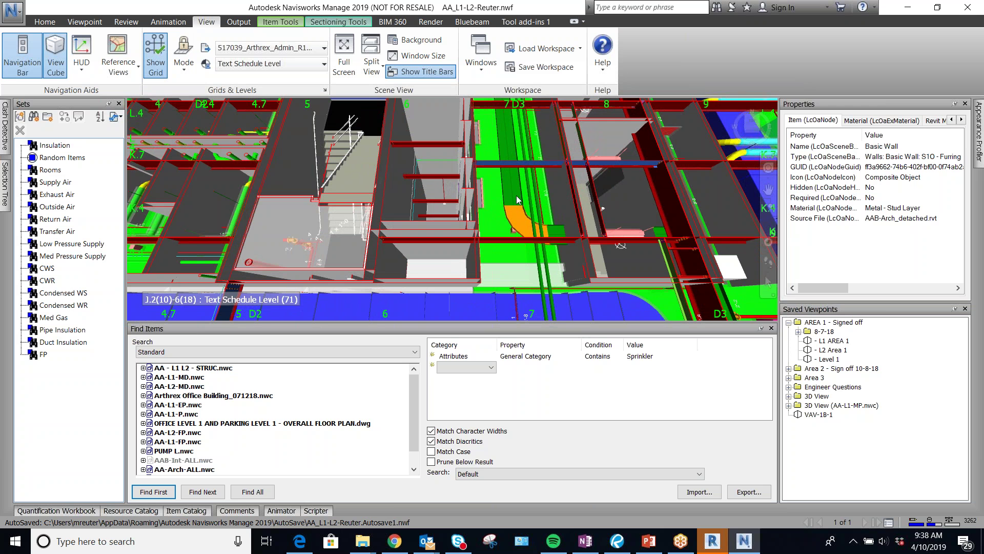
Find all items whose Item Name contains "Cable Tray", replacing the Sprinkler search condition
mouse_move(516, 200)
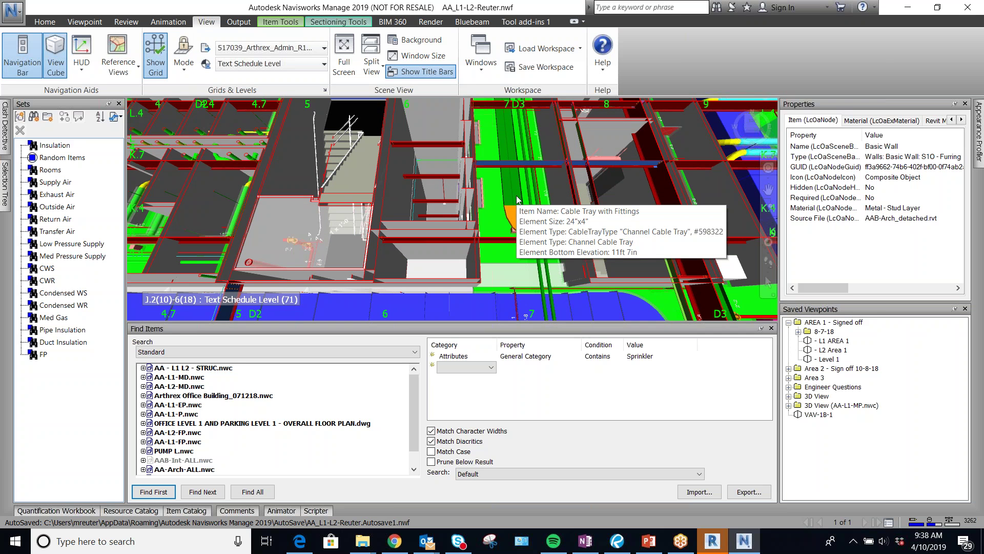
click(487, 357)
click(491, 359)
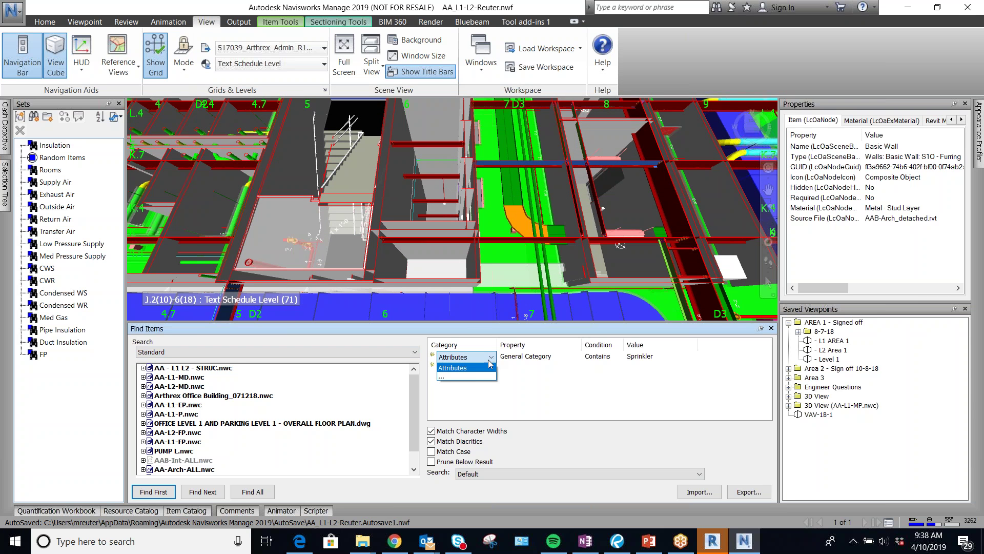
click(472, 375)
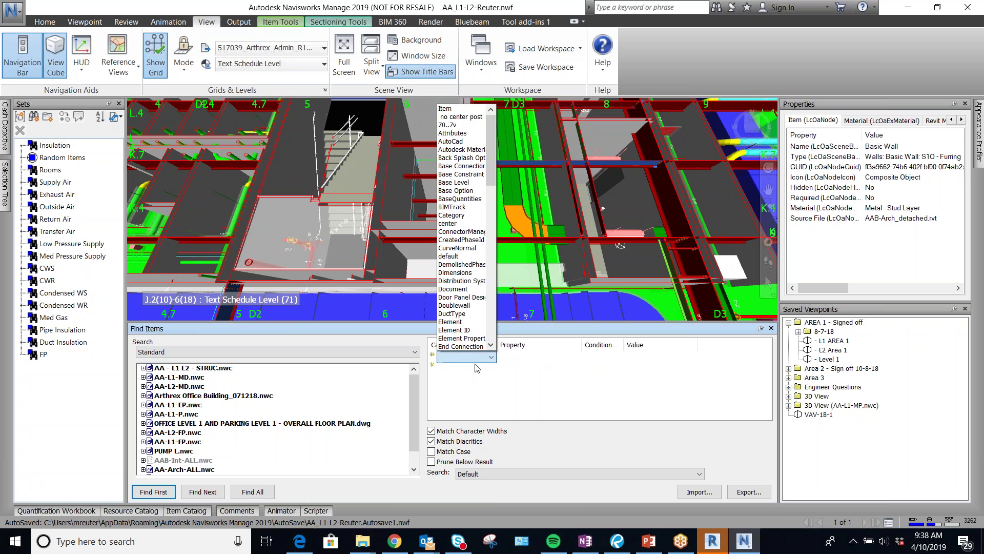
click(462, 108)
click(556, 357)
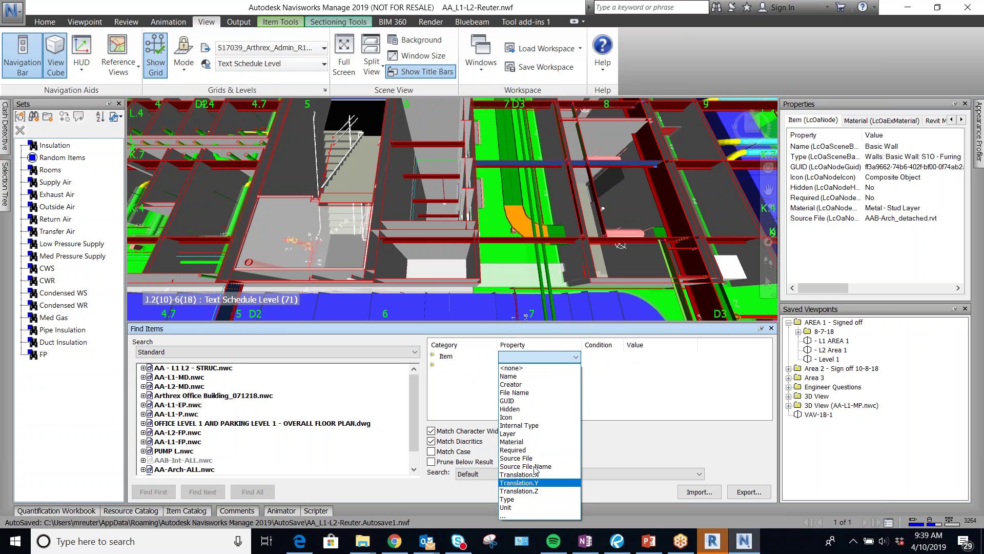
click(519, 376)
click(599, 365)
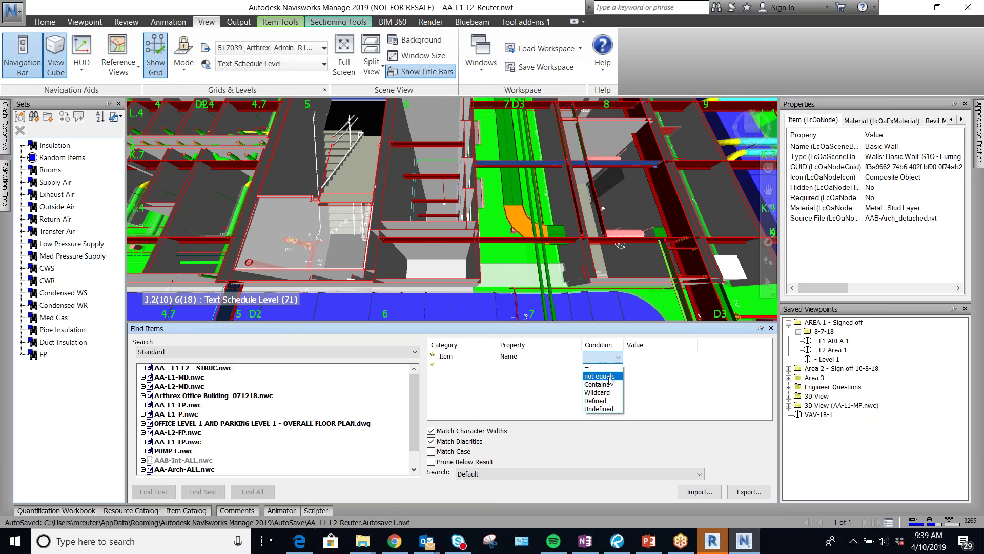
click(612, 385)
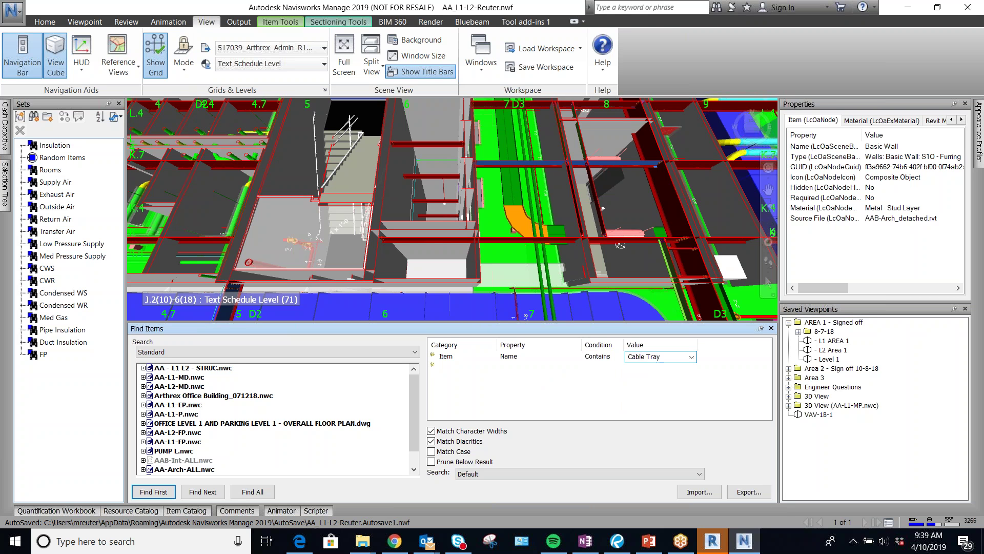
click(252, 492)
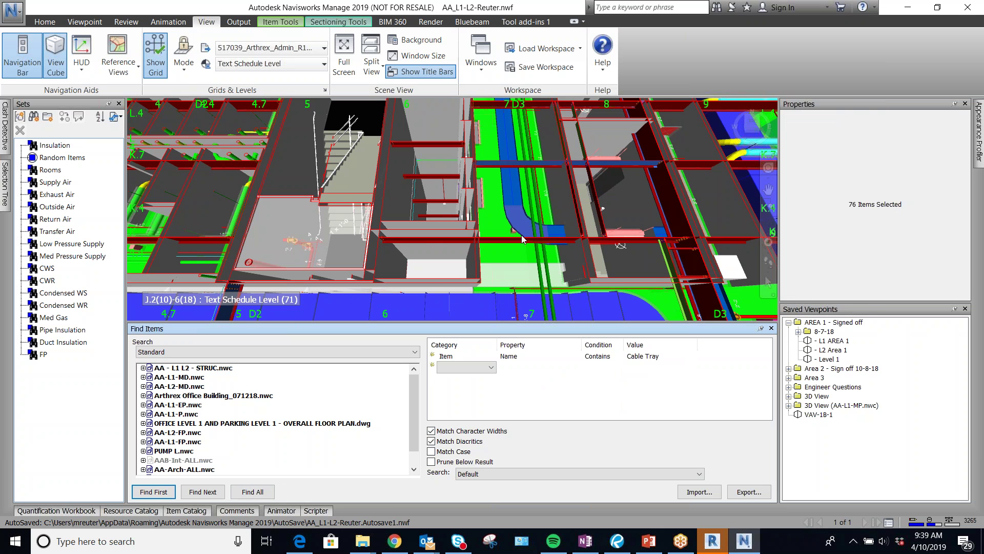
Save the current search as a search set named "Cable Tray"
mouse_move(527, 230)
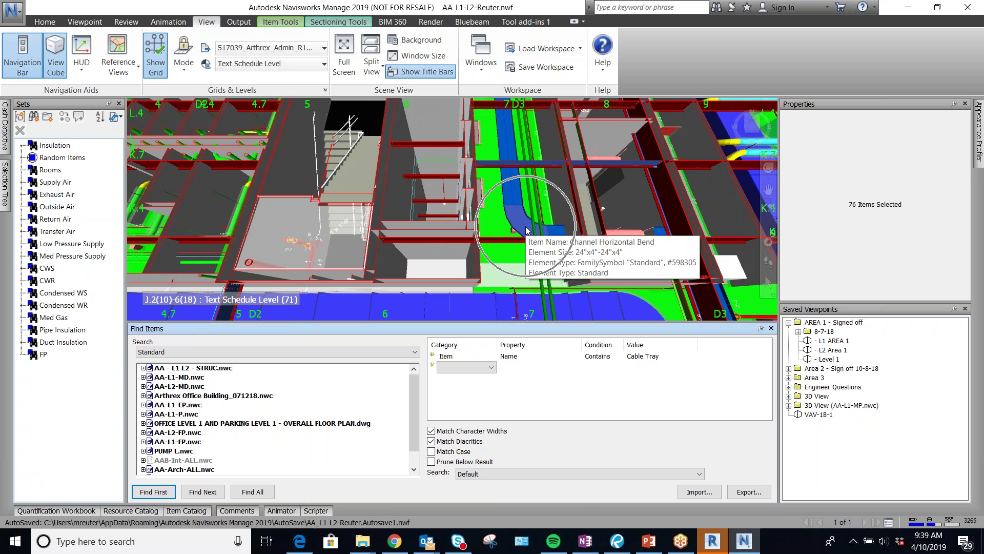
click(33, 117)
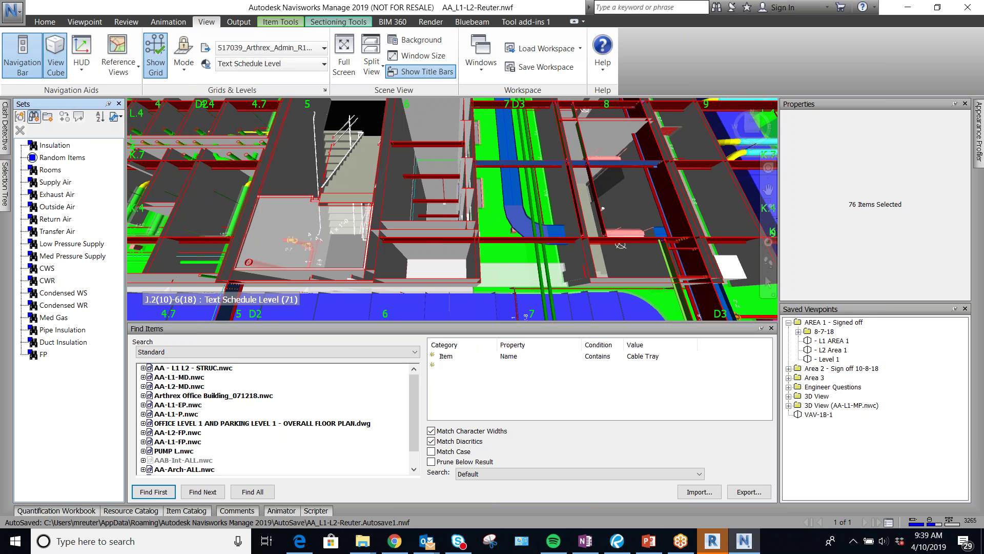
text(Cable Tray)
key(Return)
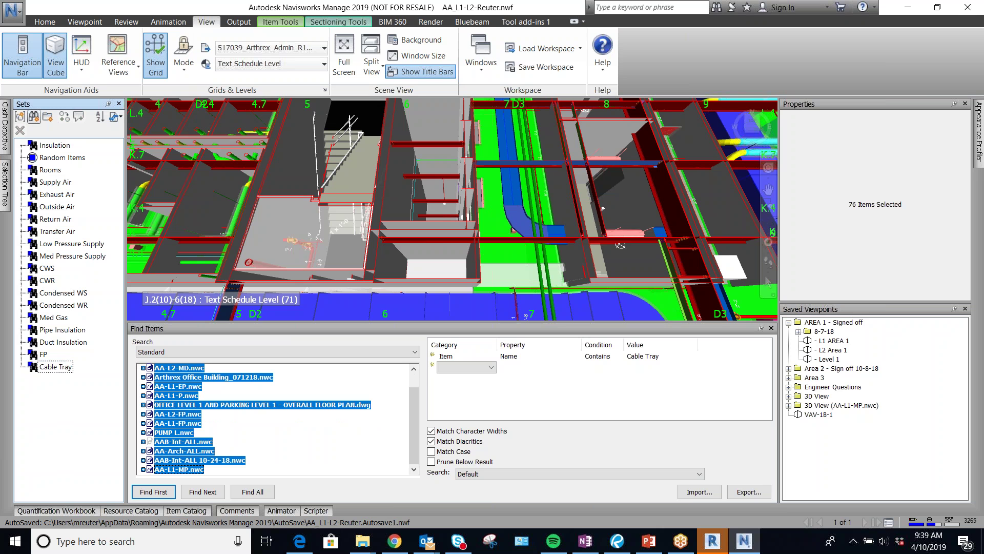
Check the properties of a conduit near grid line 7 and find all items whose Item Type contains "Conduit"
click(547, 271)
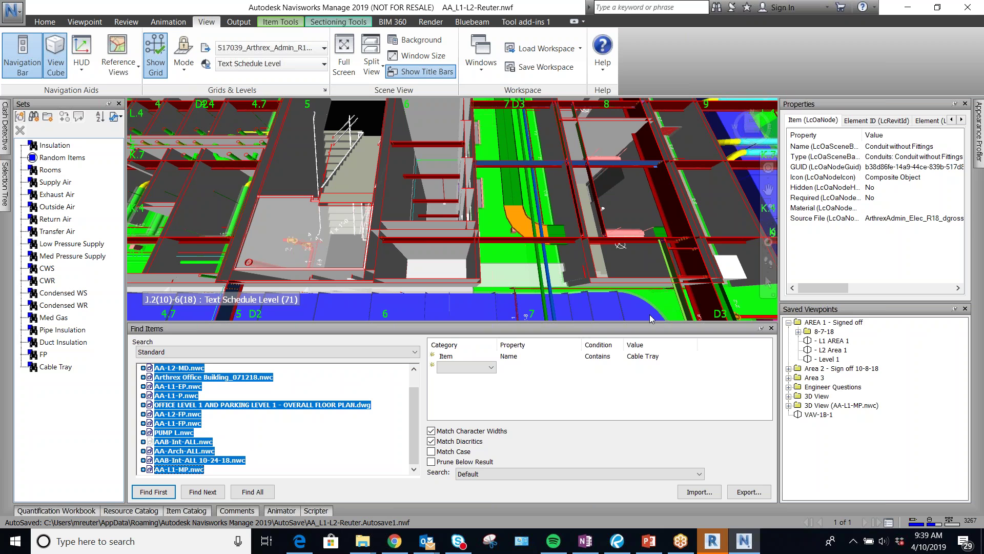
click(650, 358)
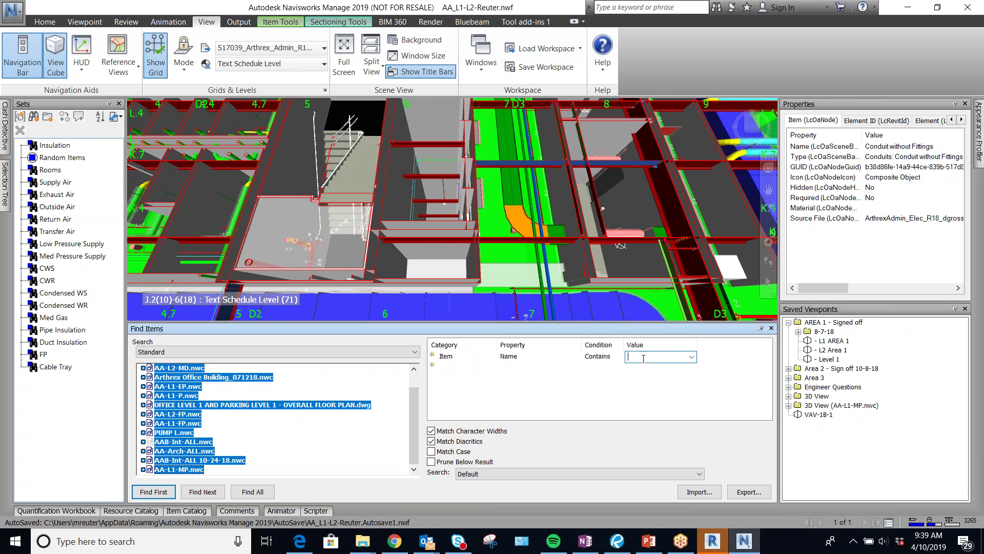
click(529, 356)
click(575, 357)
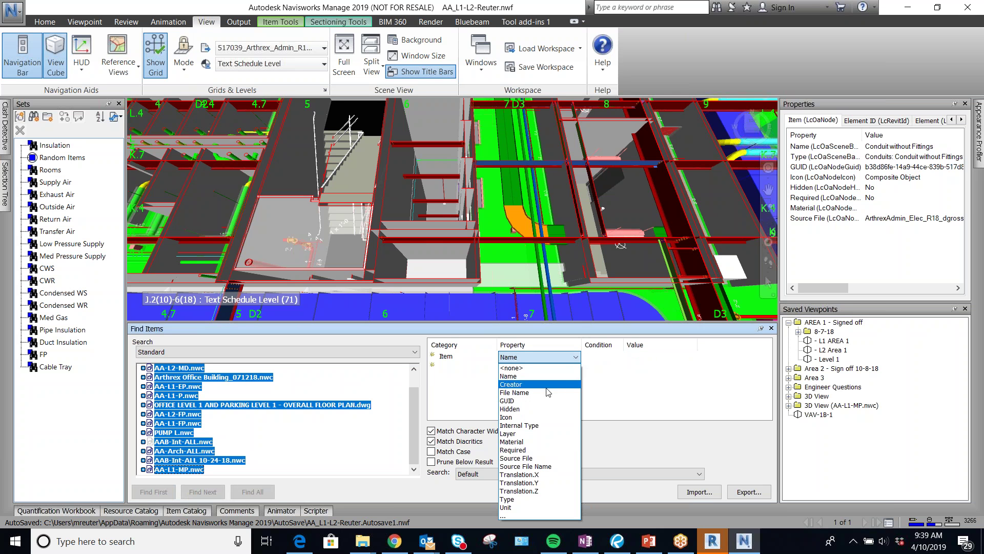
click(507, 498)
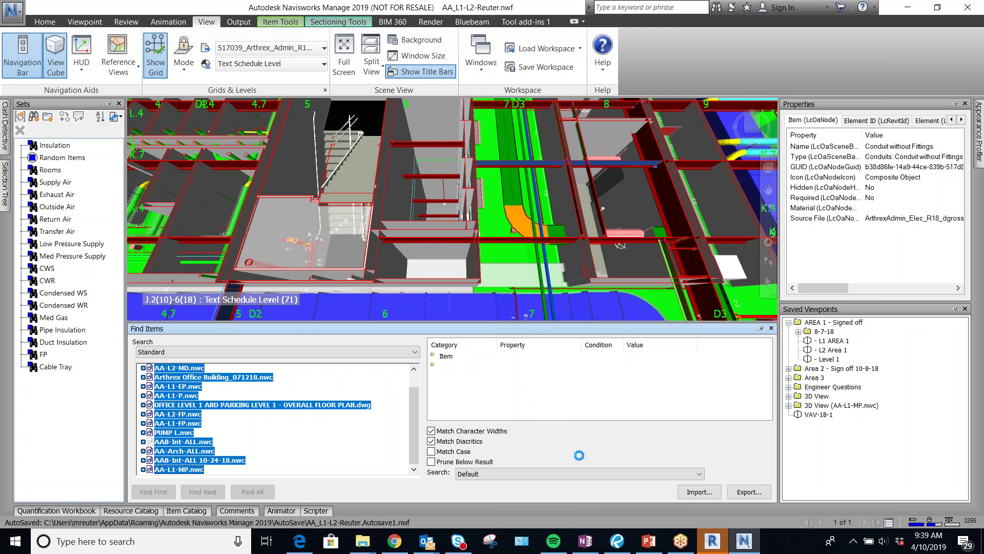
click(617, 357)
click(600, 385)
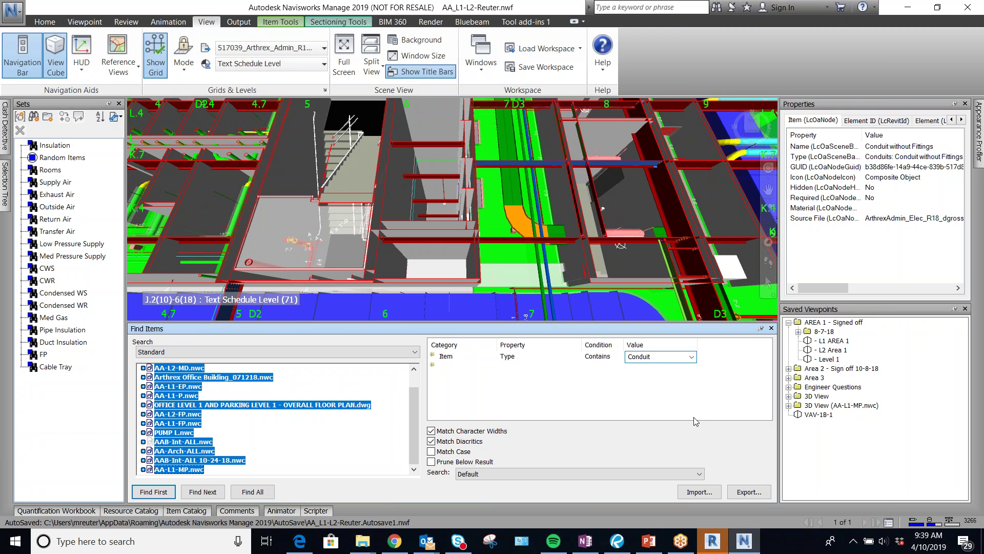
click(252, 492)
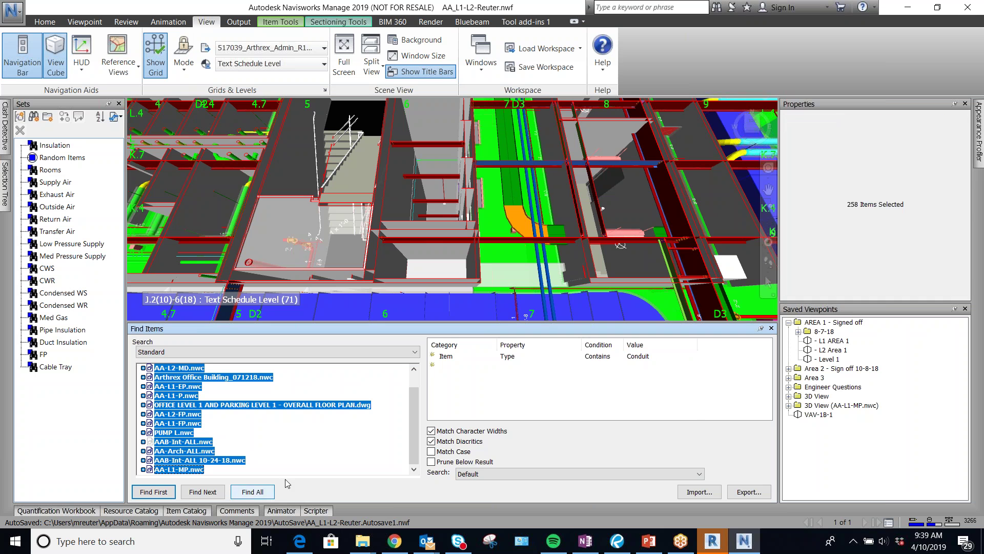
Save the current search as a search set named "Conduit"
click(33, 117)
text(Conduit)
key(Return)
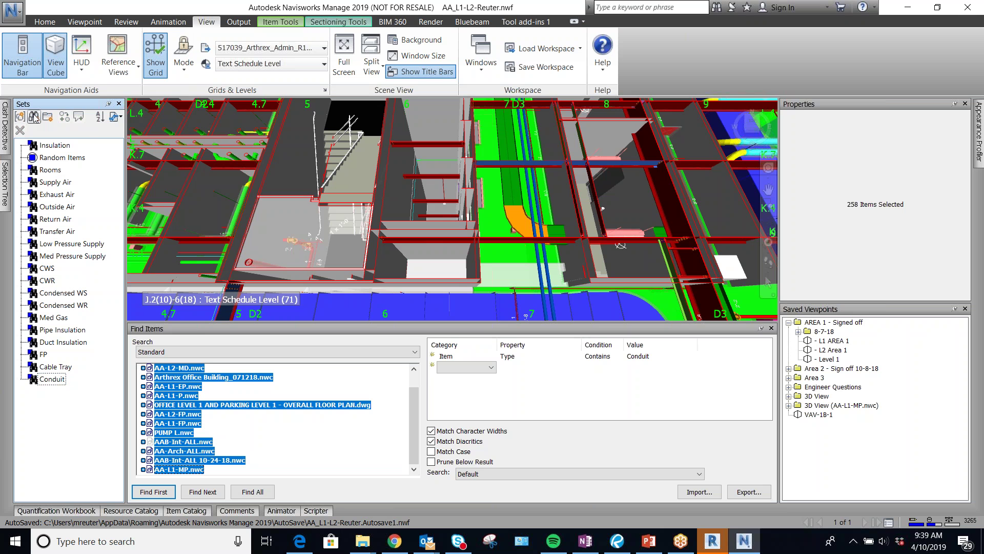
Find all items whose Item Type contains "Light" and save the search as a set named "Lights"
click(641, 359)
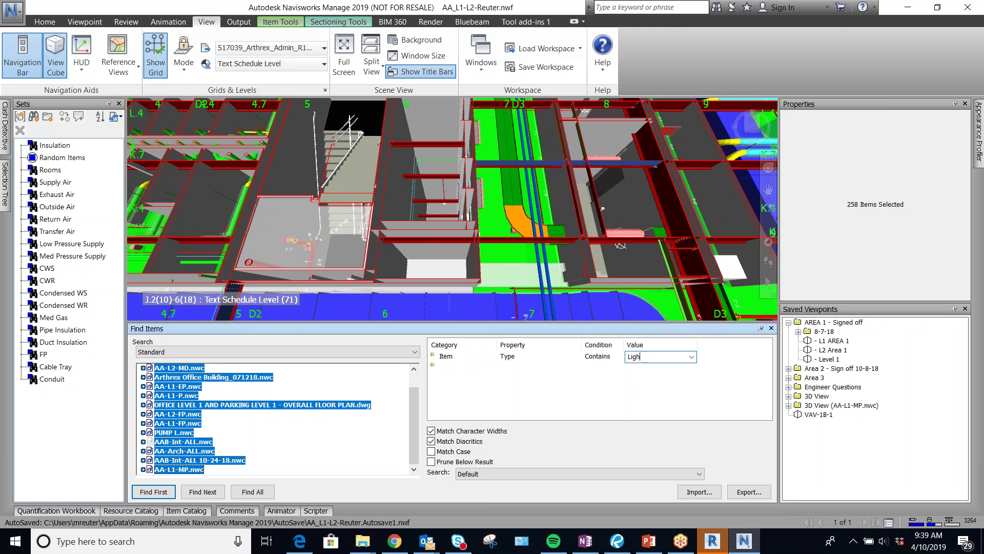
click(252, 492)
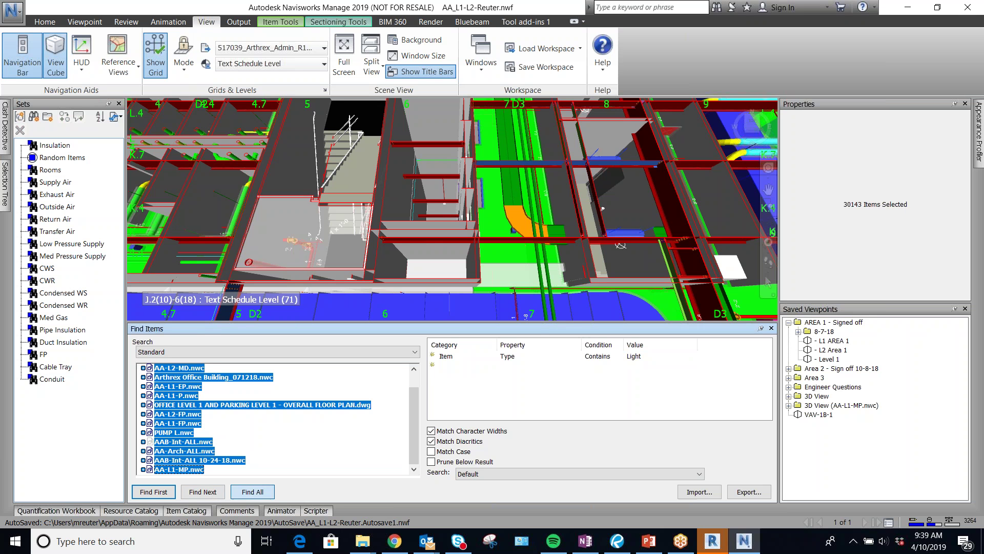
click(34, 116)
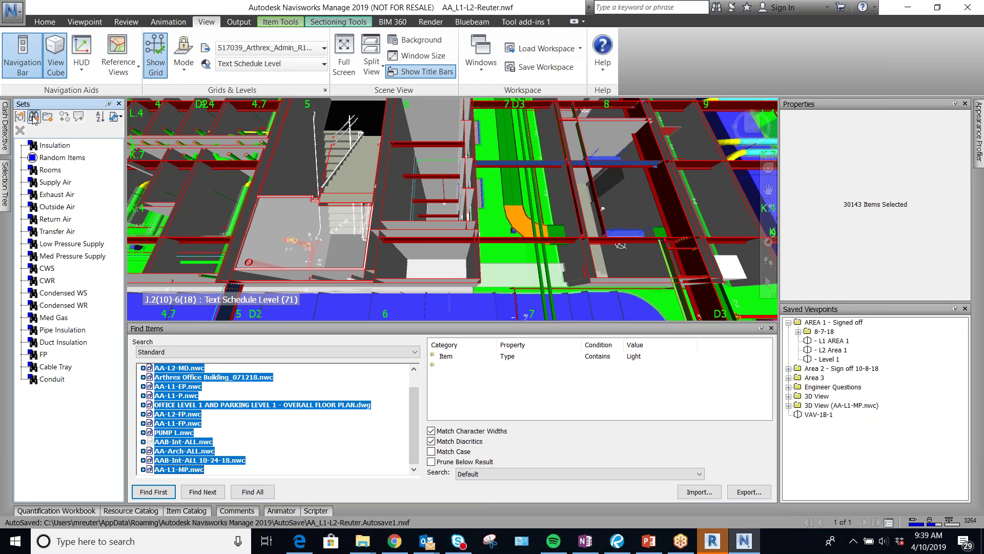
text(Lights)
key(Return)
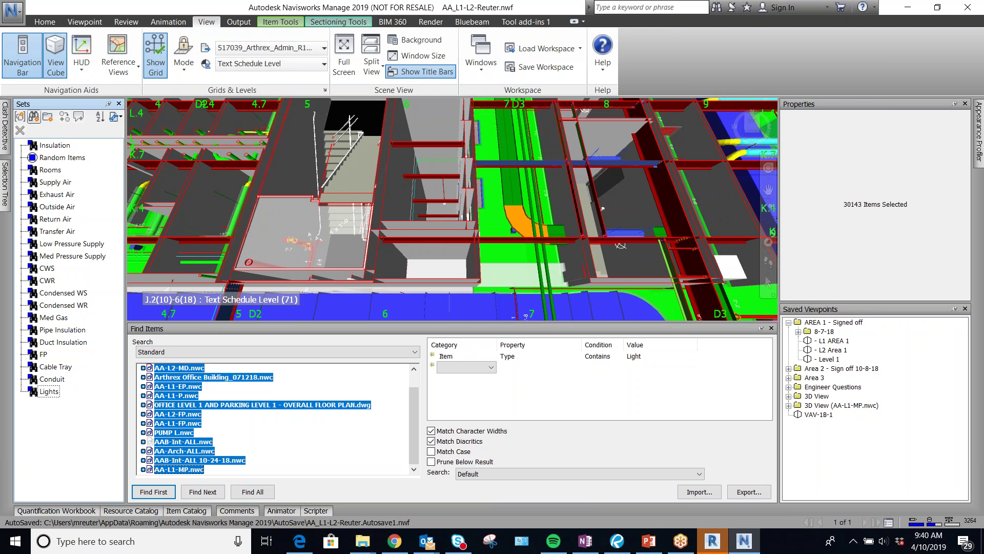
Examine the properties of the concrete walls around the shaft near grid line 6, including the full type name and material
scroll(416, 235, down, 1)
click(413, 231)
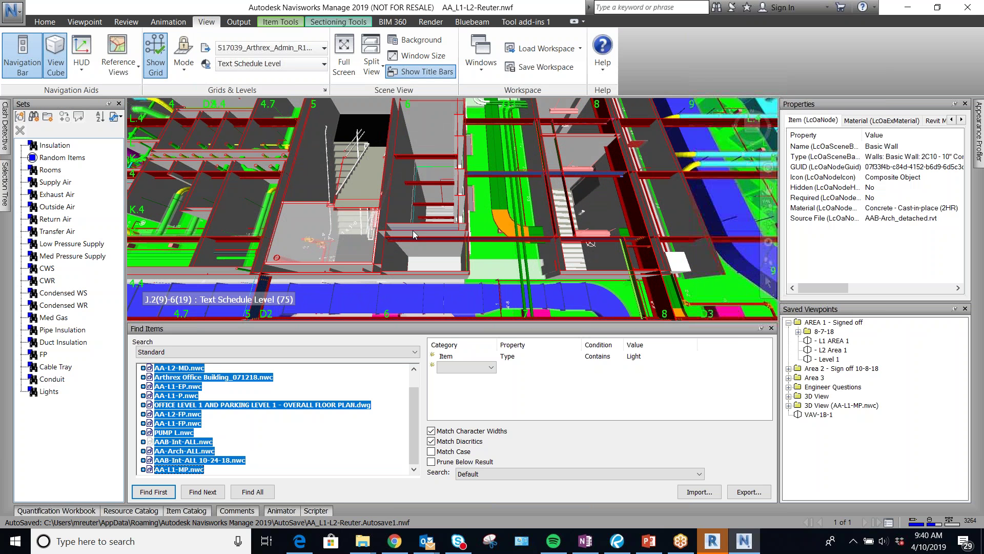
click(424, 244)
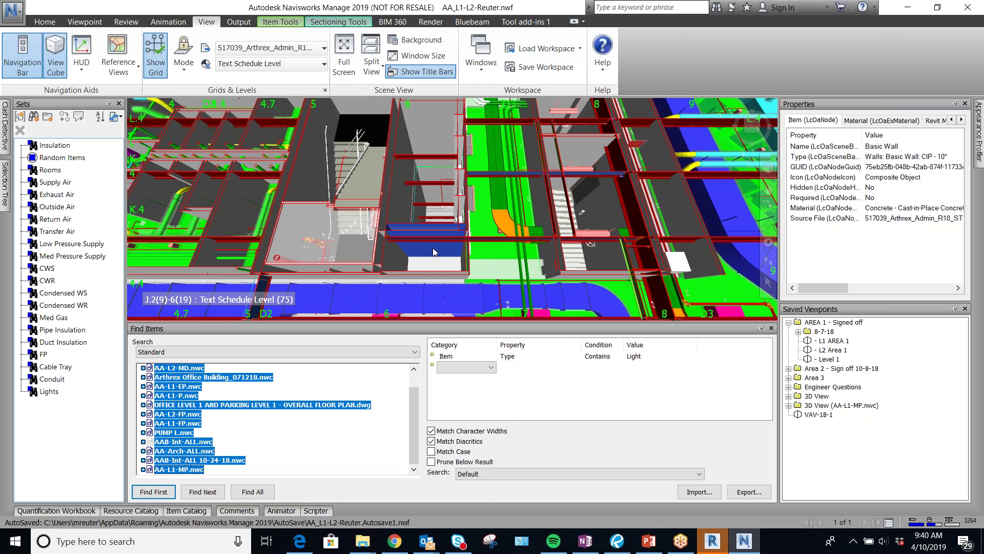
click(389, 264)
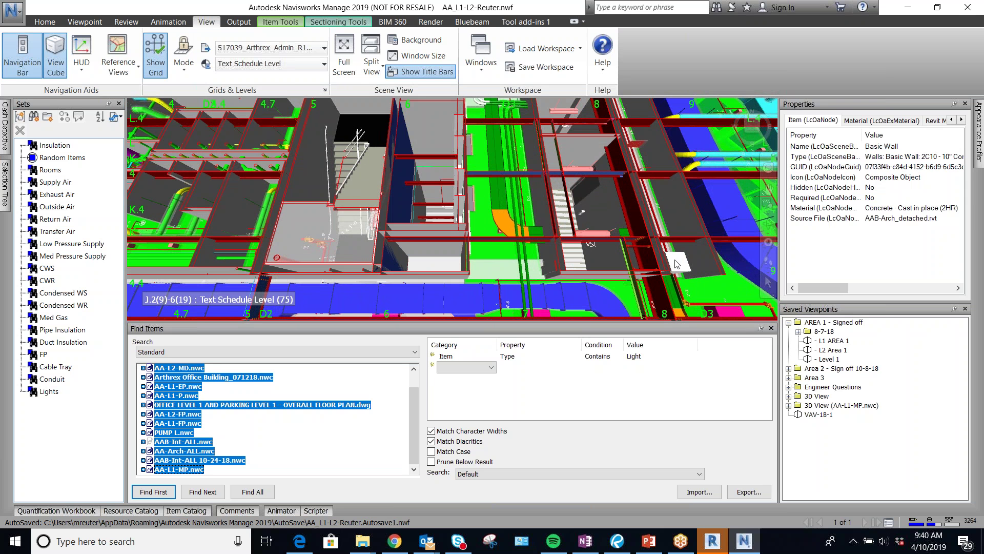
mouse_move(808, 288)
mouse_down()
mouse_move(836, 291)
mouse_move(825, 291)
mouse_up()
key(ctrl)
key(ctrl)
key(ctrl)
key(ctrl)
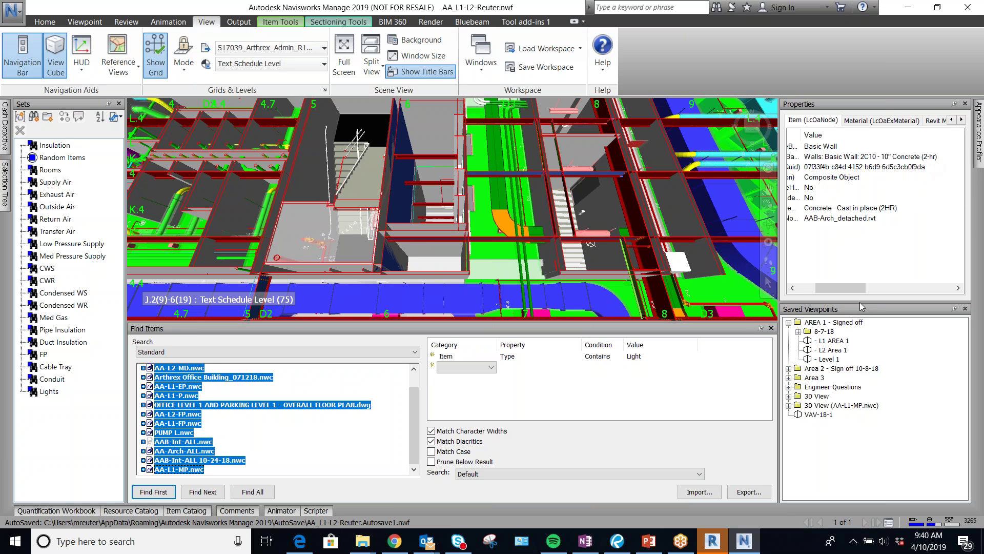
drag(848, 288, 830, 289)
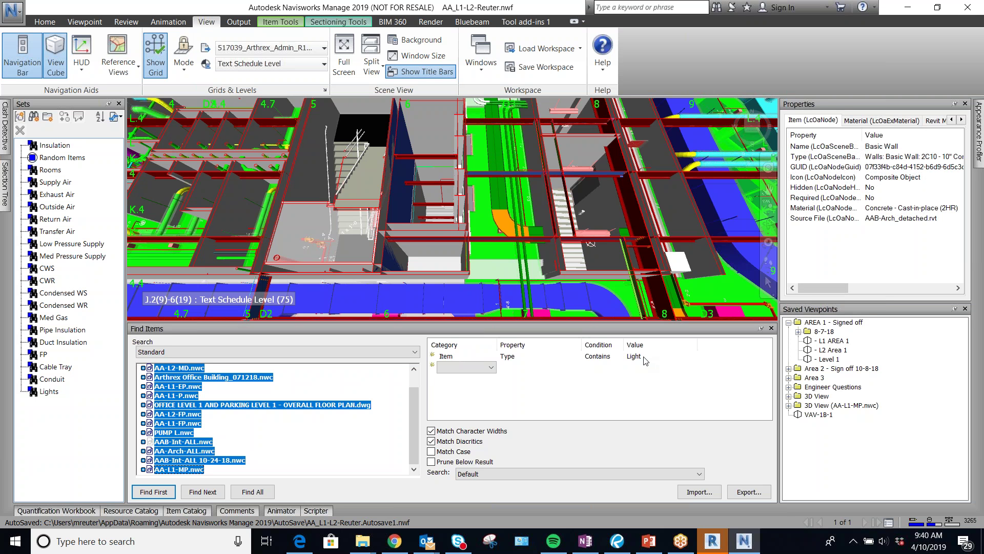
Widen the Value column of the search condition and look through the available Item Type values down to the wall types
click(645, 359)
click(692, 357)
scroll(675, 316, down, 7)
scroll(672, 328, down, 15)
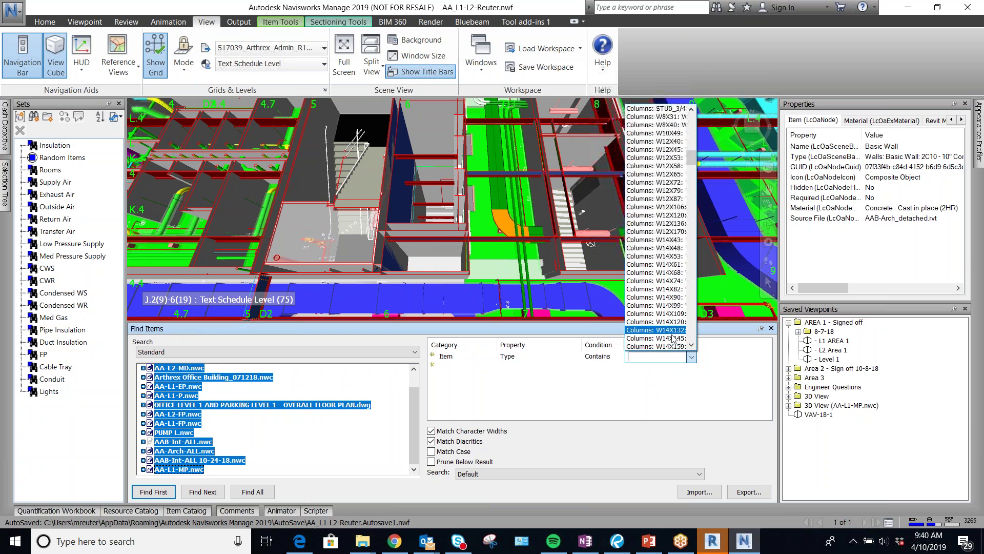
click(706, 369)
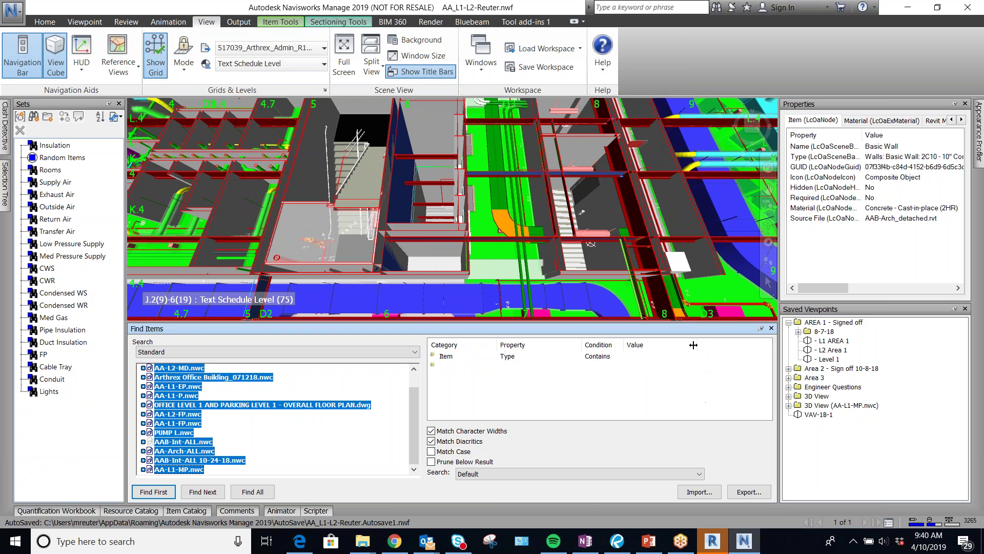
click(710, 357)
click(747, 358)
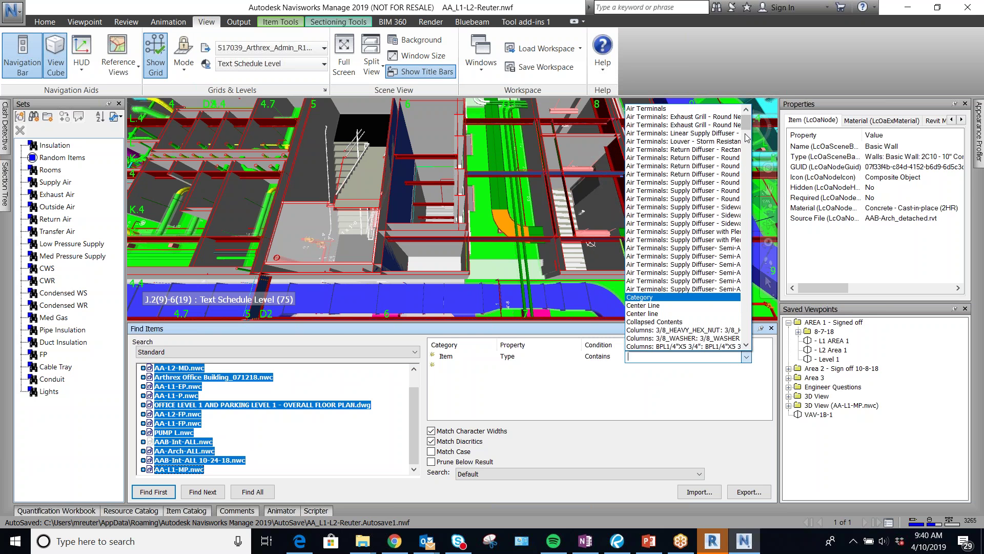
drag(745, 128, 755, 350)
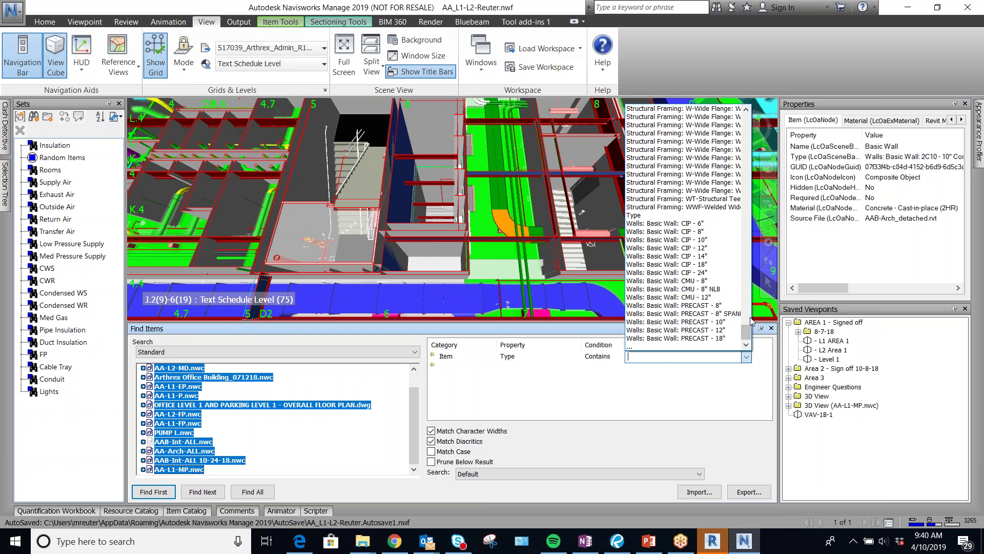
drag(747, 331, 742, 374)
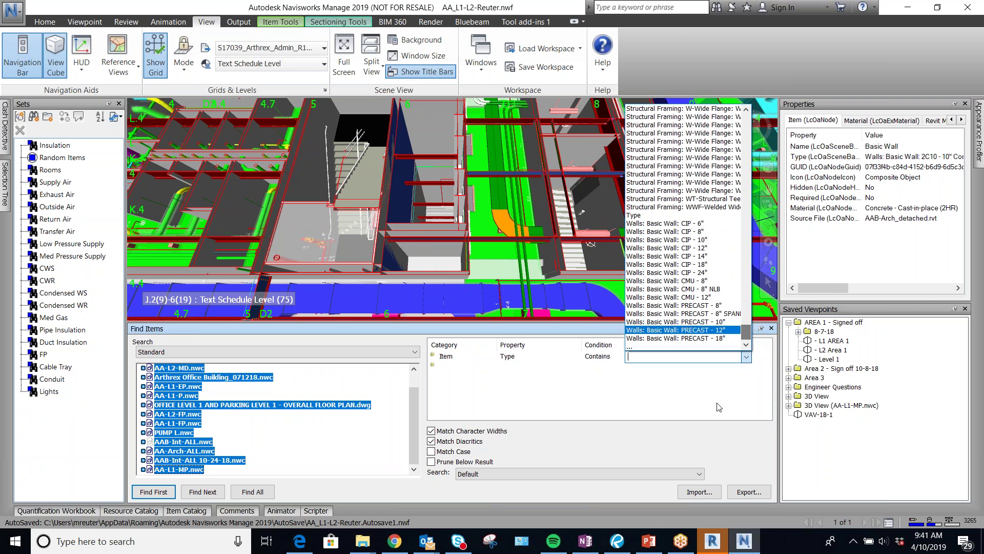
click(744, 378)
Read the selected wall's full type name and find all items whose Item Type contains "2-hr"
drag(837, 287, 857, 290)
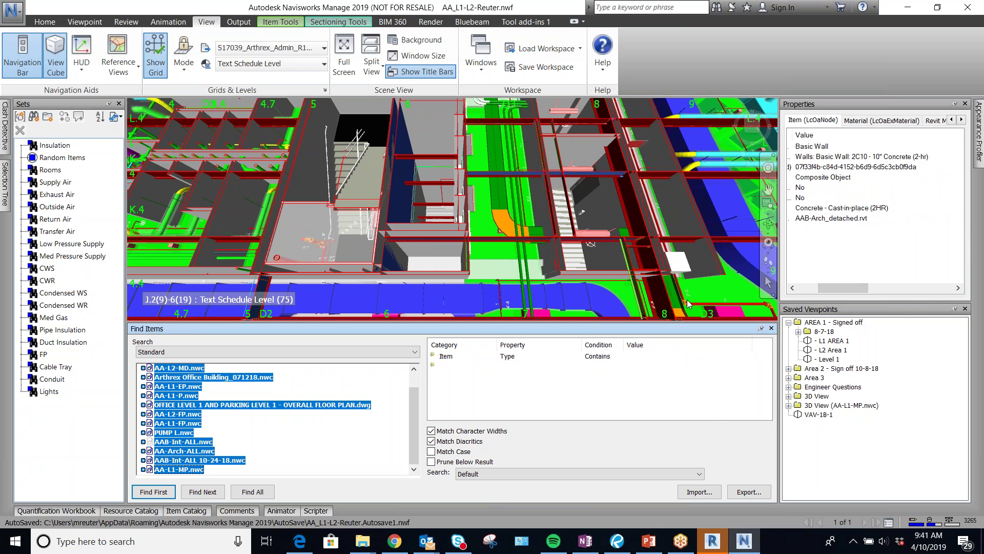
click(640, 358)
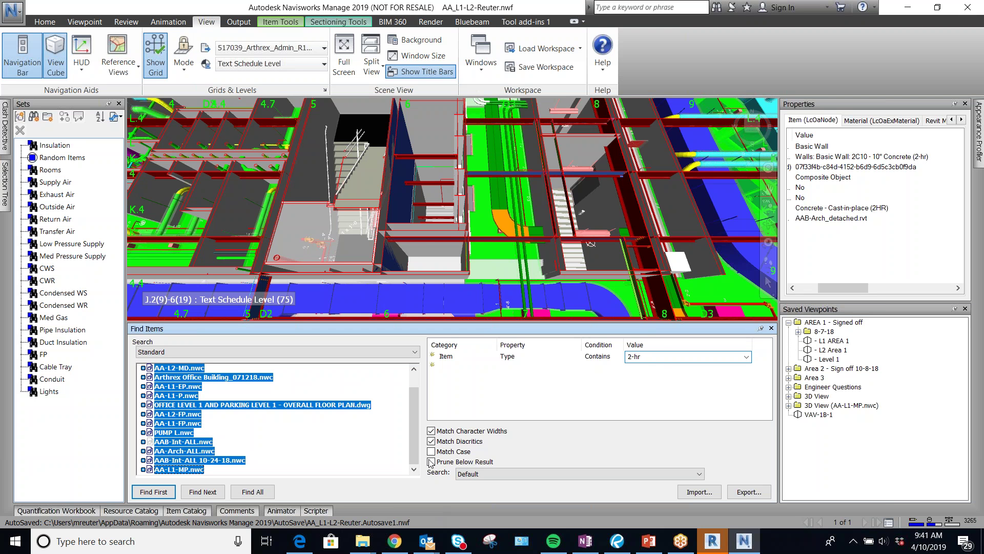
click(266, 494)
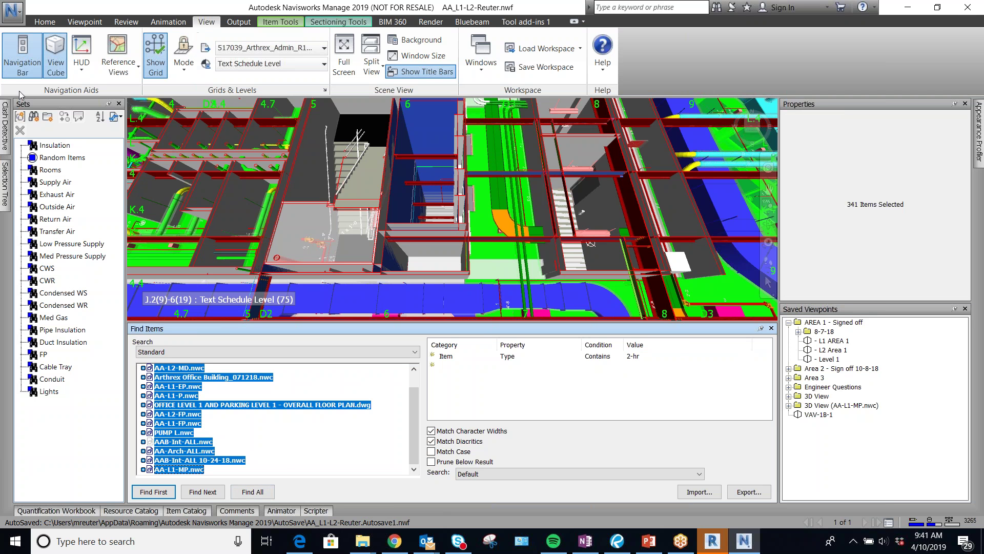
Save the 2-hr wall search as a search set named "2Hr Fire Walls"
click(34, 117)
text(2)
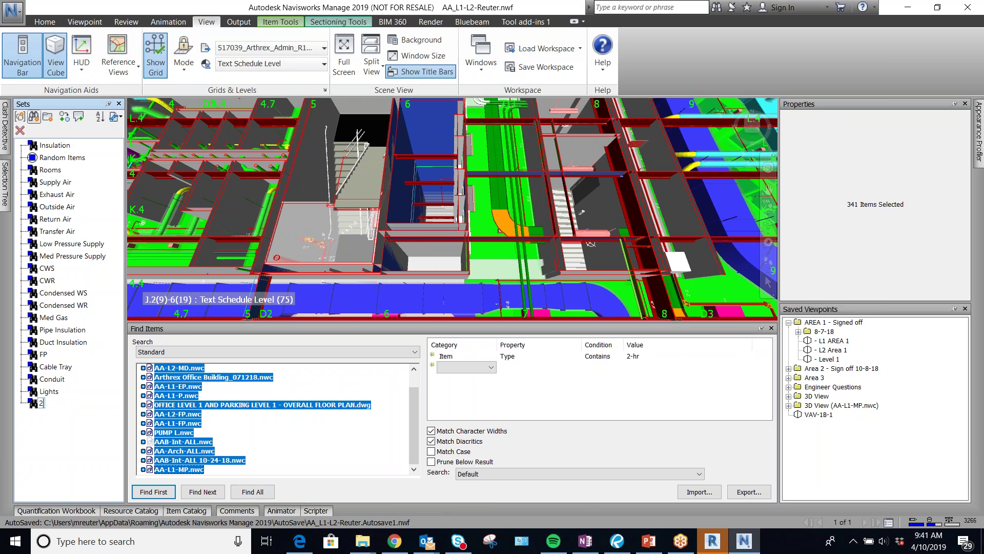
text(Hr Fire Walls)
key(Return)
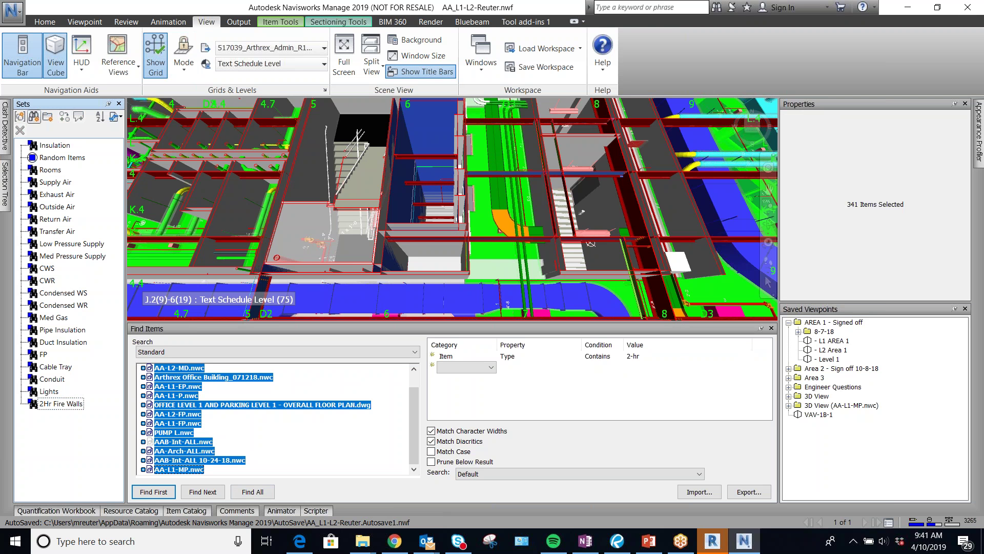
Search all files for items whose Item Type contains "1-hr"
click(635, 357)
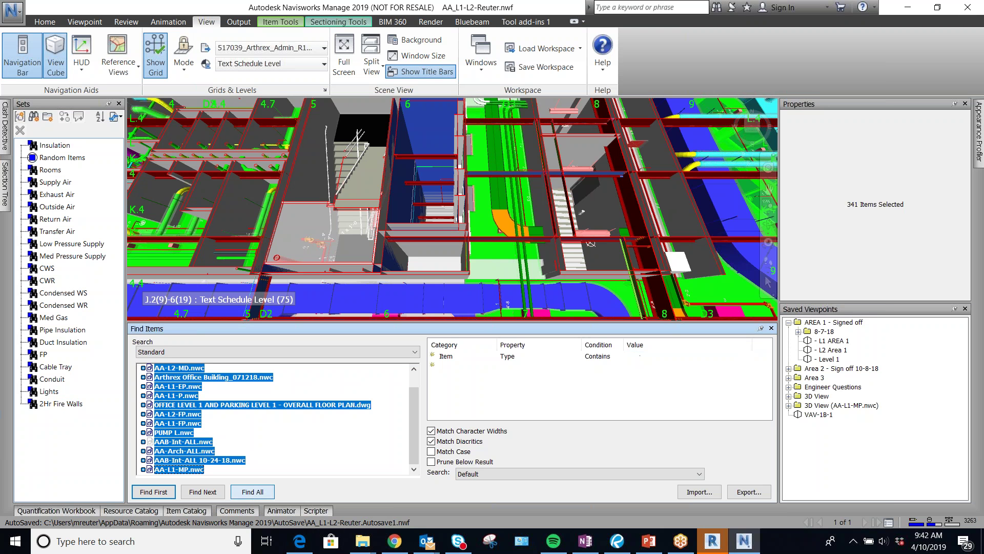
click(254, 493)
click(534, 318)
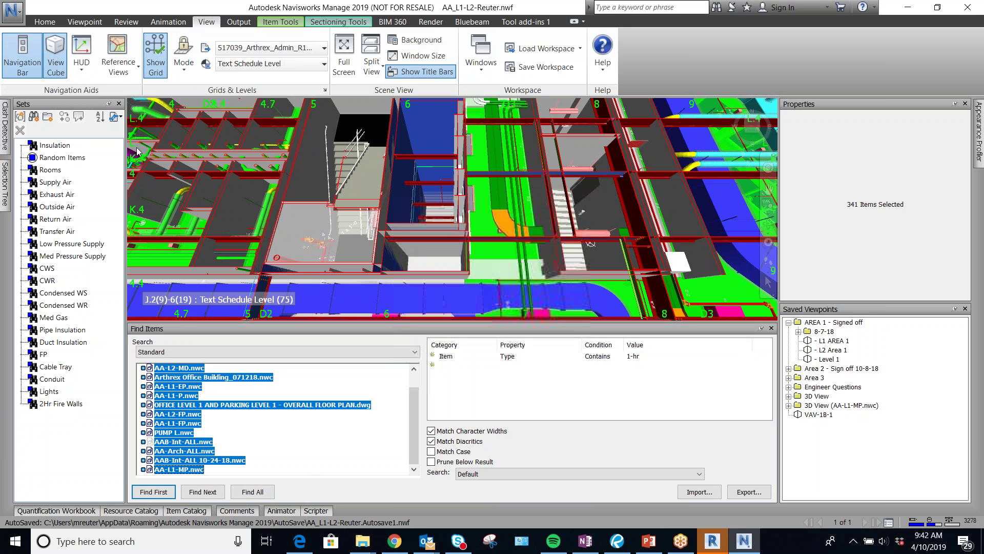
click(21, 117)
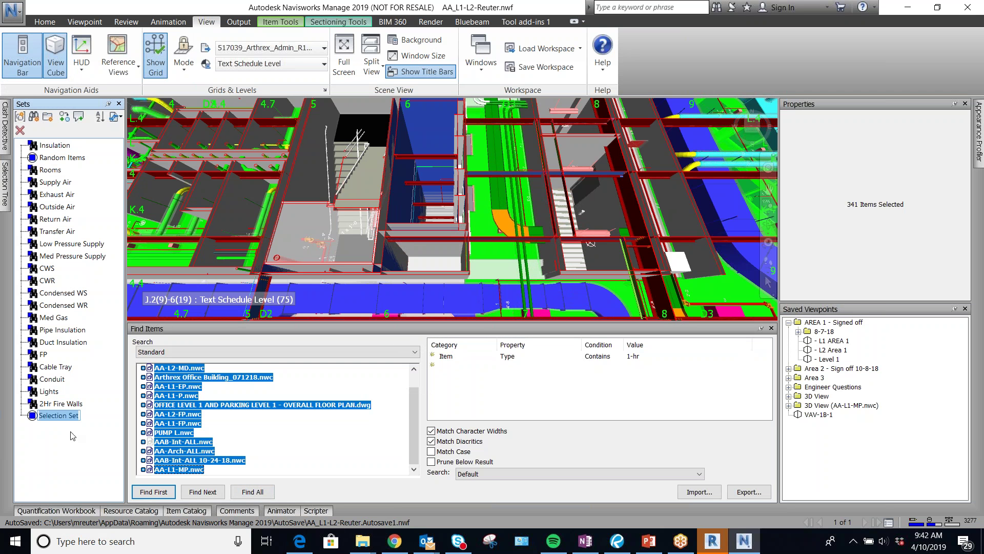
right_click(76, 404)
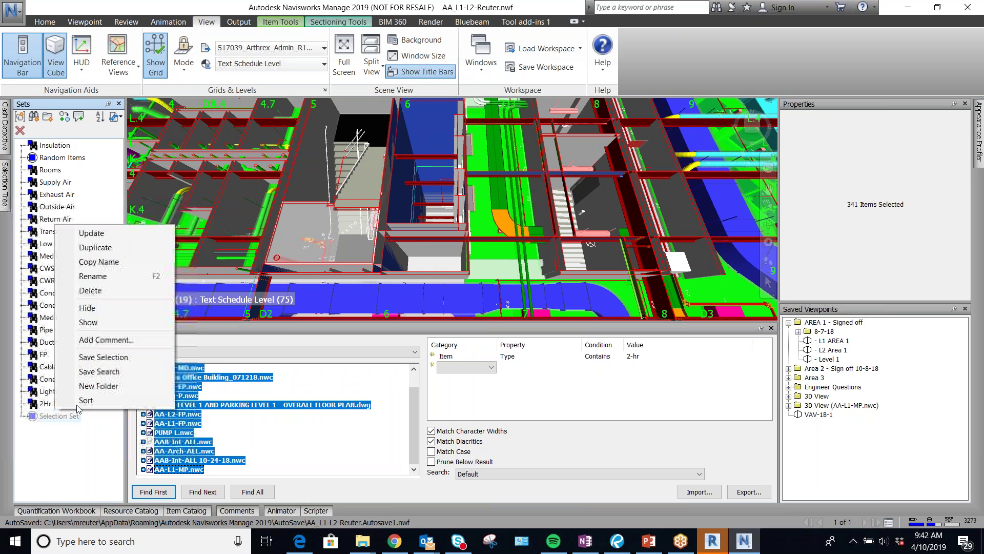
click(105, 290)
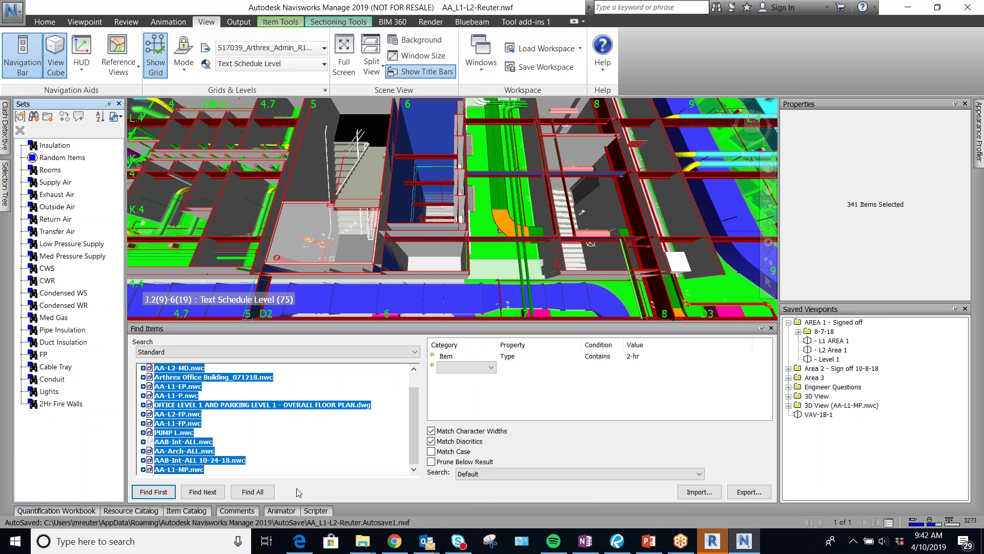
click(270, 490)
click(264, 491)
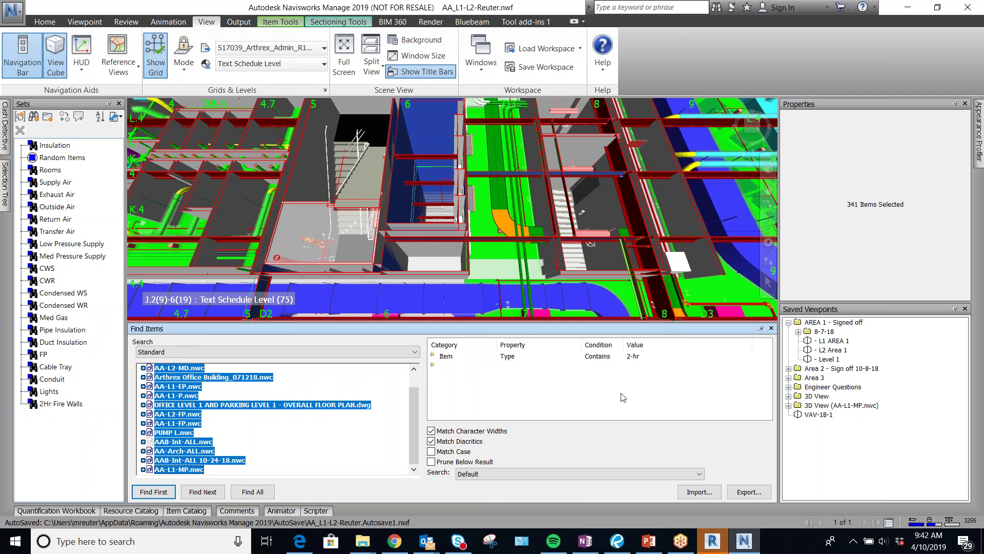
Save the search as a new search set named "1Hr Fire Walls"
click(34, 118)
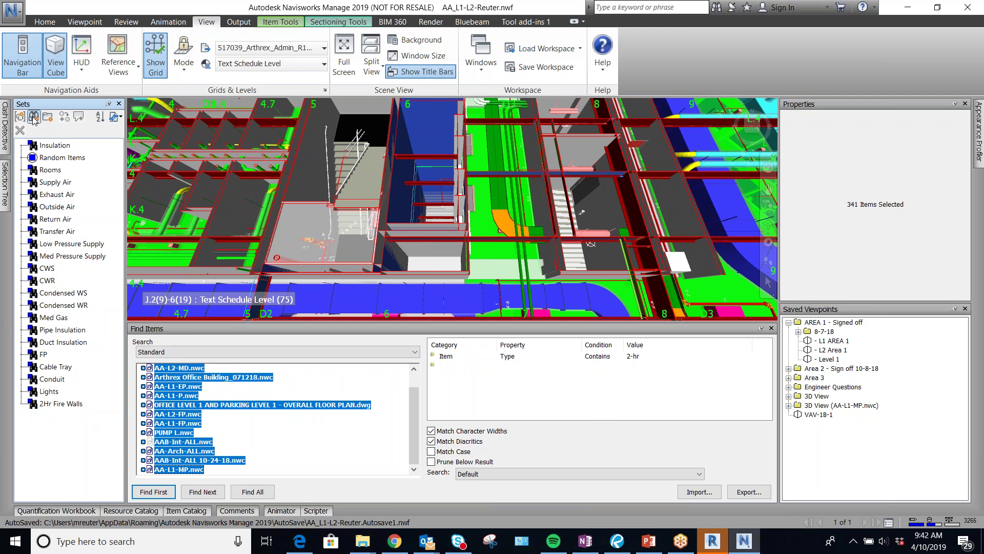
text(1H)
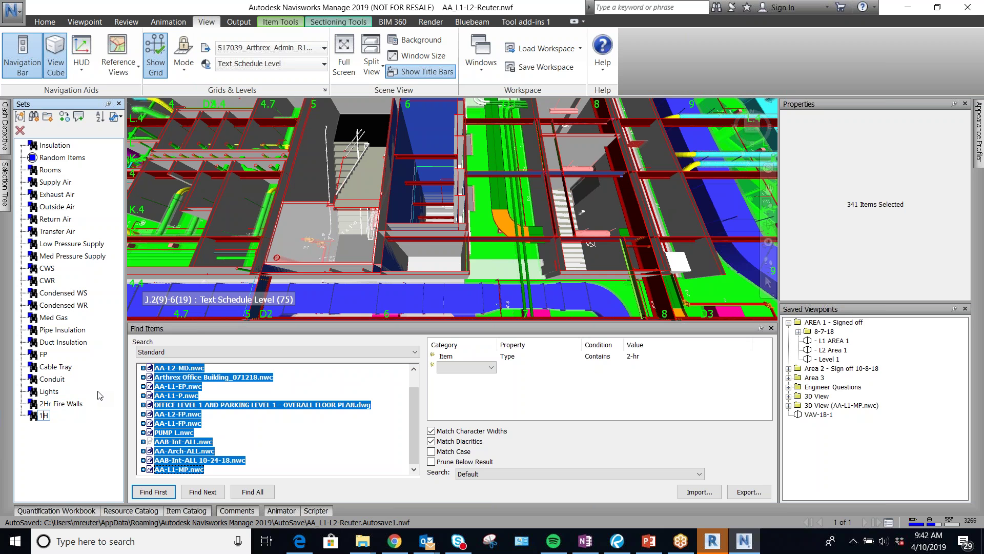
text(r Fire Walls)
key(Return)
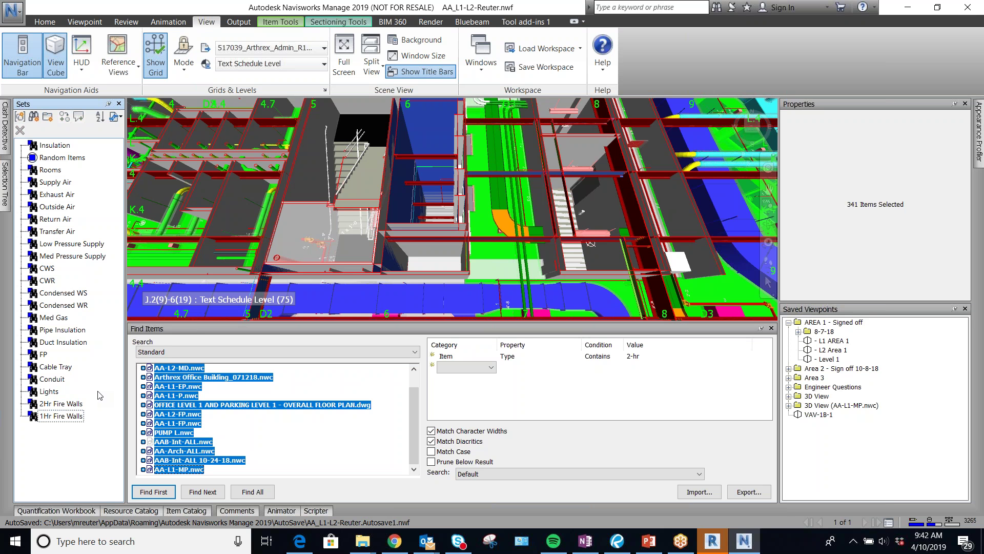
Search for items whose Item Type contains "1-Hr" and update the "1Hr Fire Walls" set with that condition
click(634, 358)
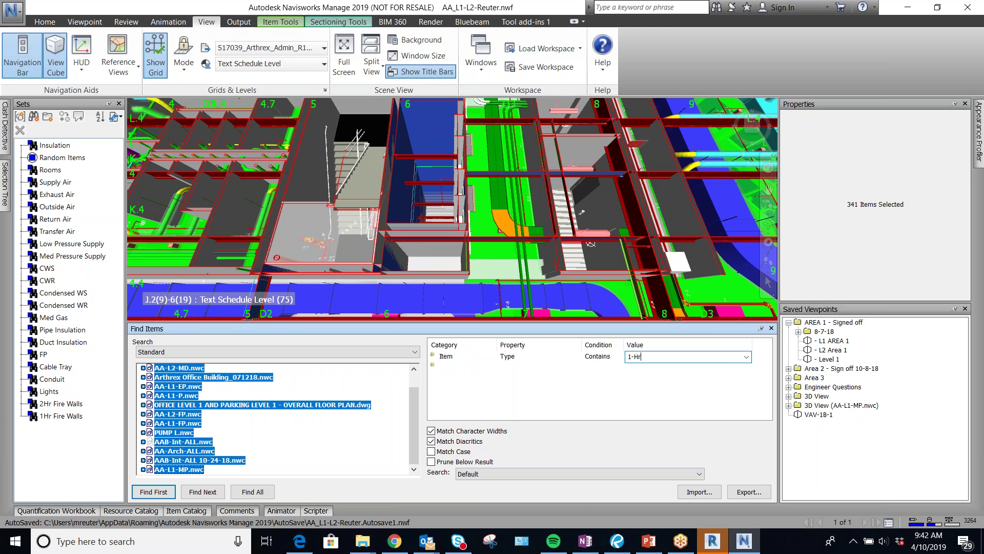
click(258, 492)
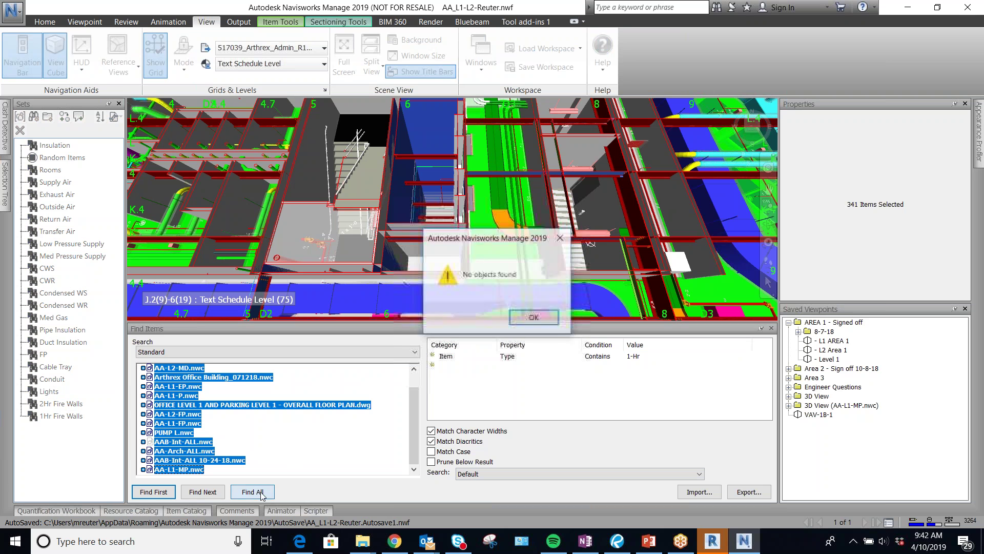
click(534, 317)
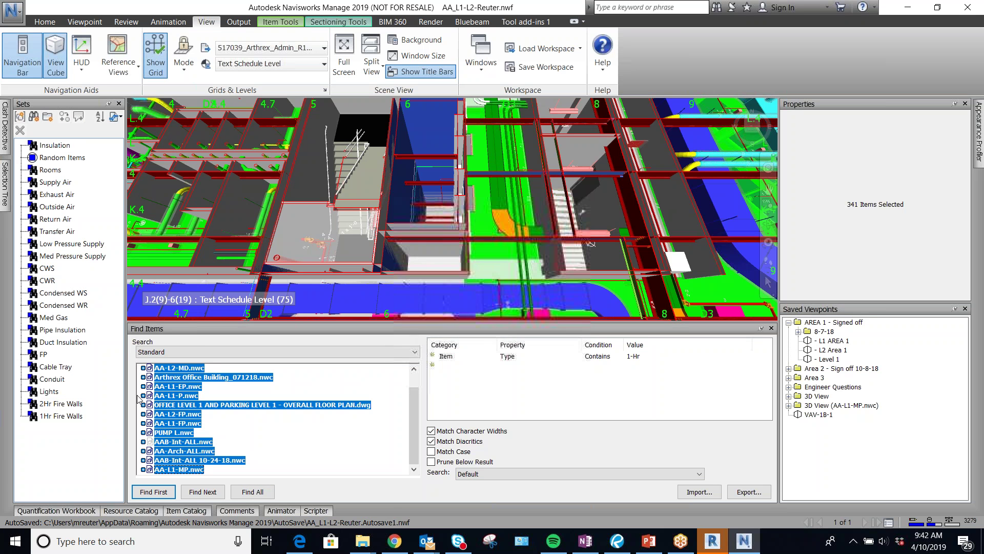
right_click(69, 416)
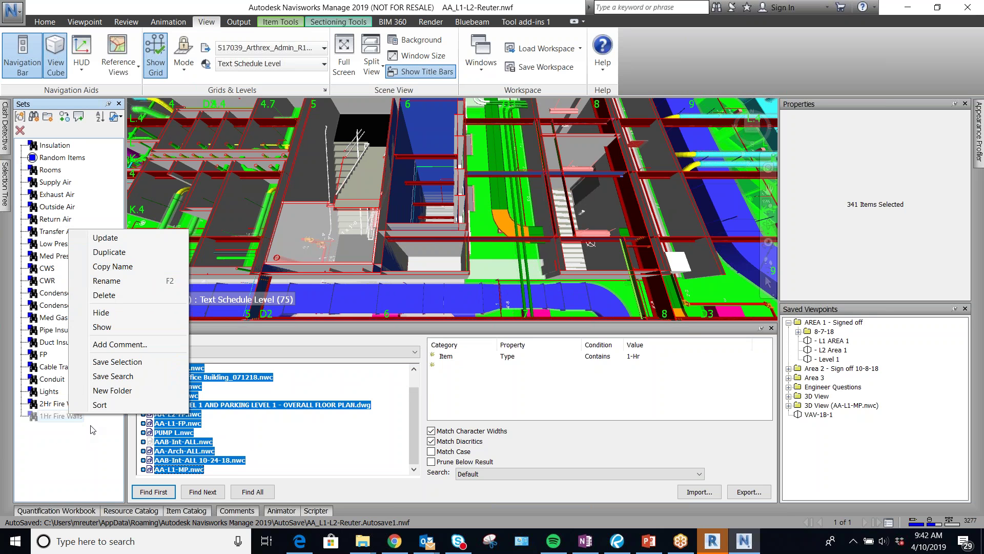
click(53, 435)
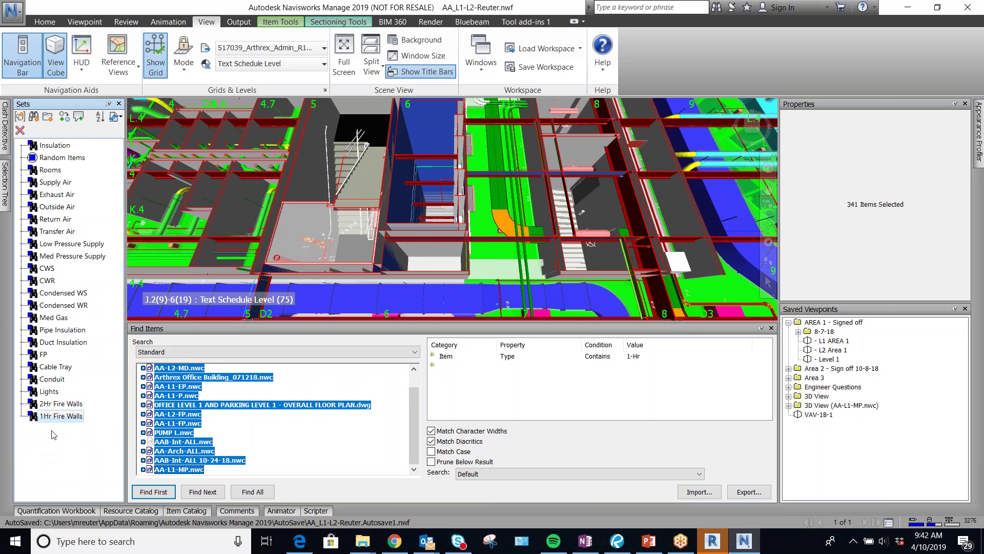
right_click(70, 415)
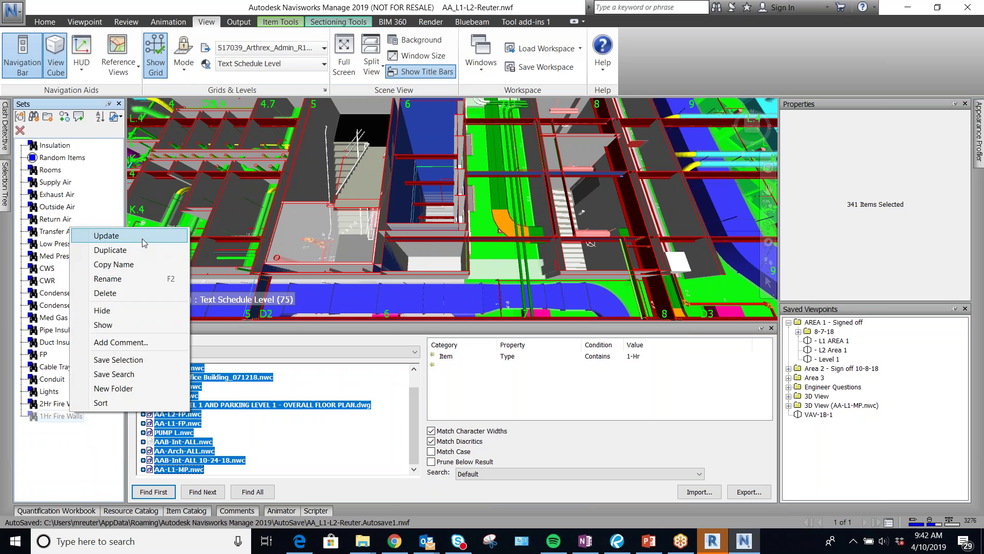
click(142, 237)
click(60, 416)
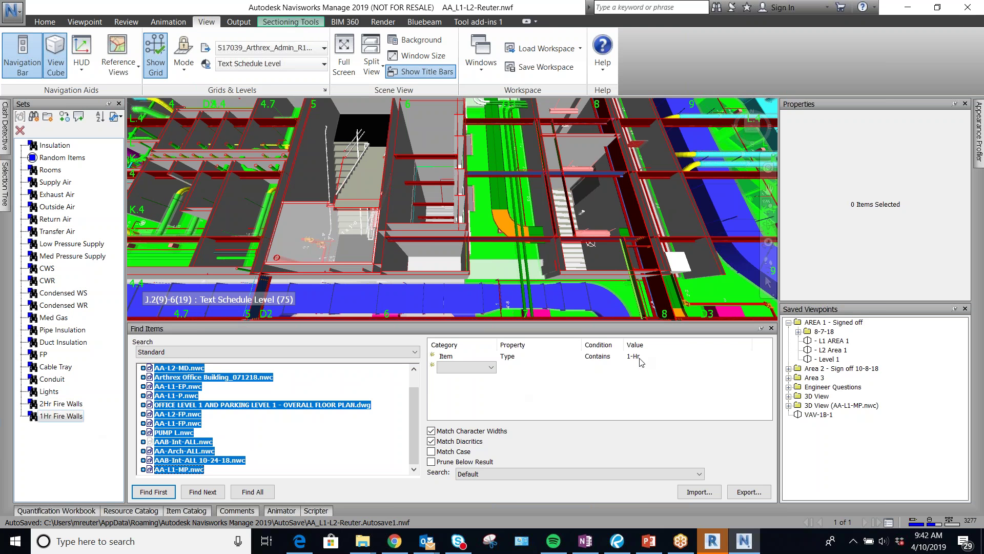
key(ctrl)
key(ctrl)
key(ctrl)
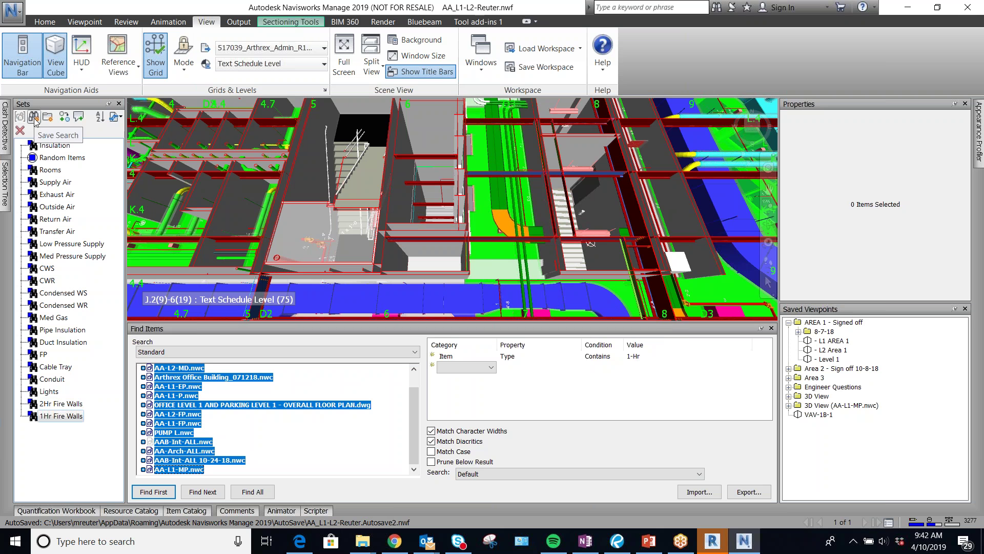
Search for items whose Item Type contains "3-hr" and save the search as a set named "3-Hr Fire Walls"
click(637, 357)
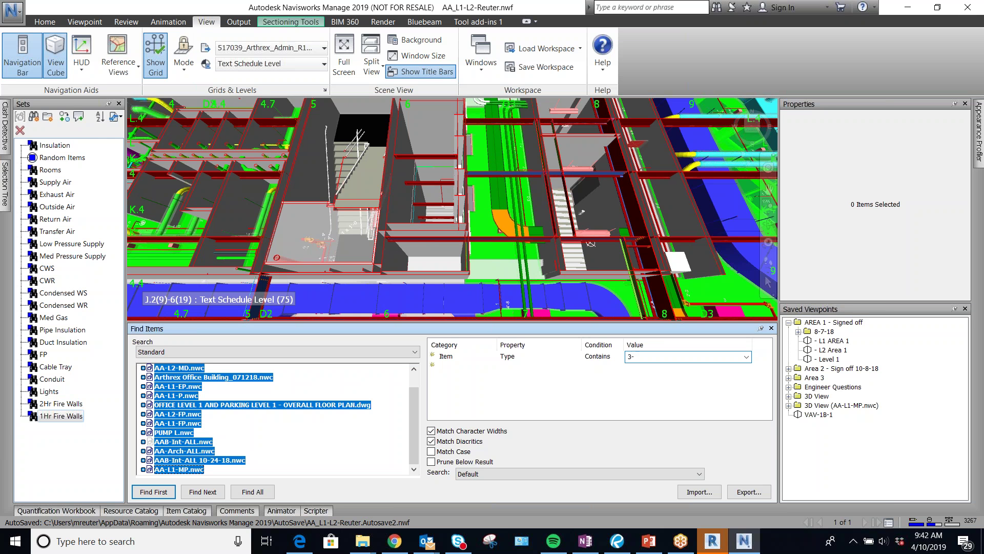
click(257, 493)
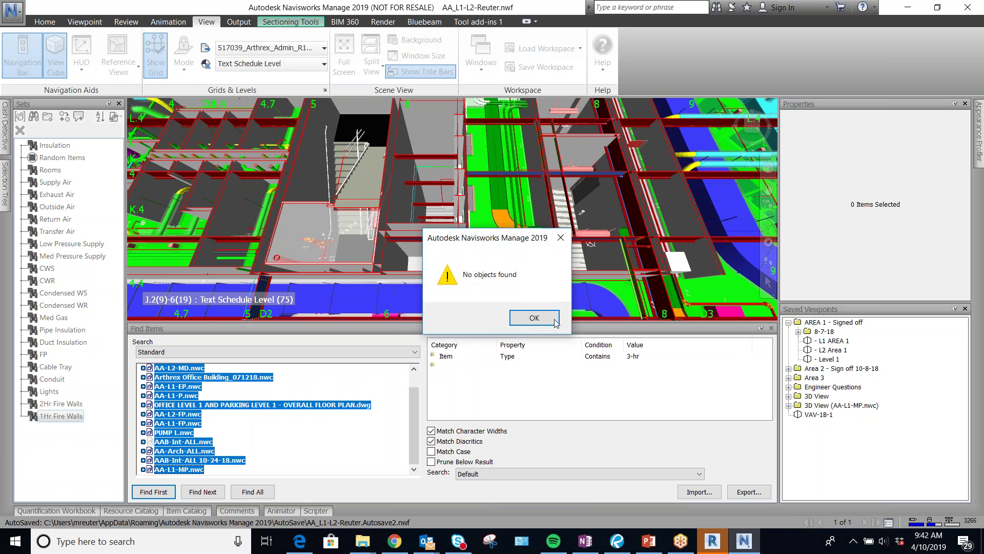
click(547, 314)
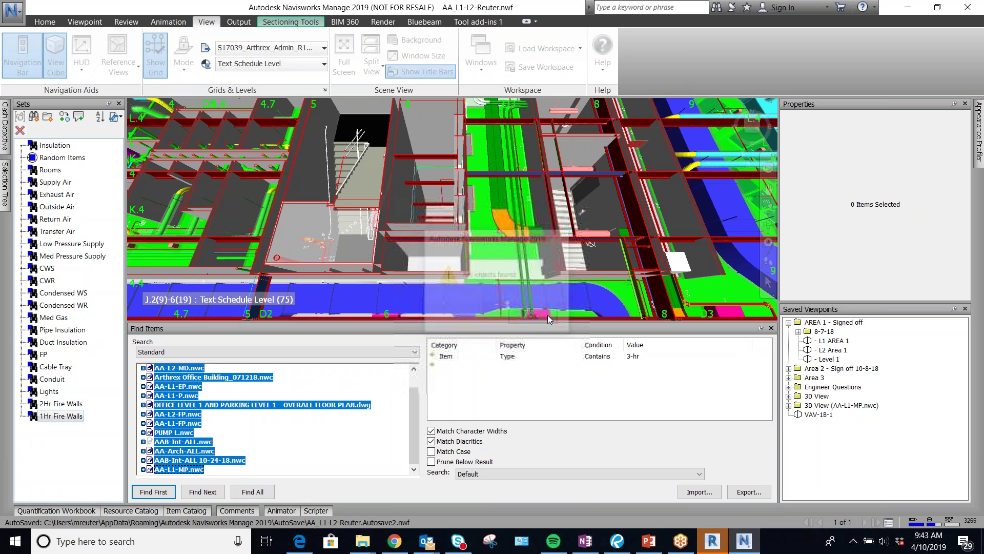
click(35, 118)
text(3)
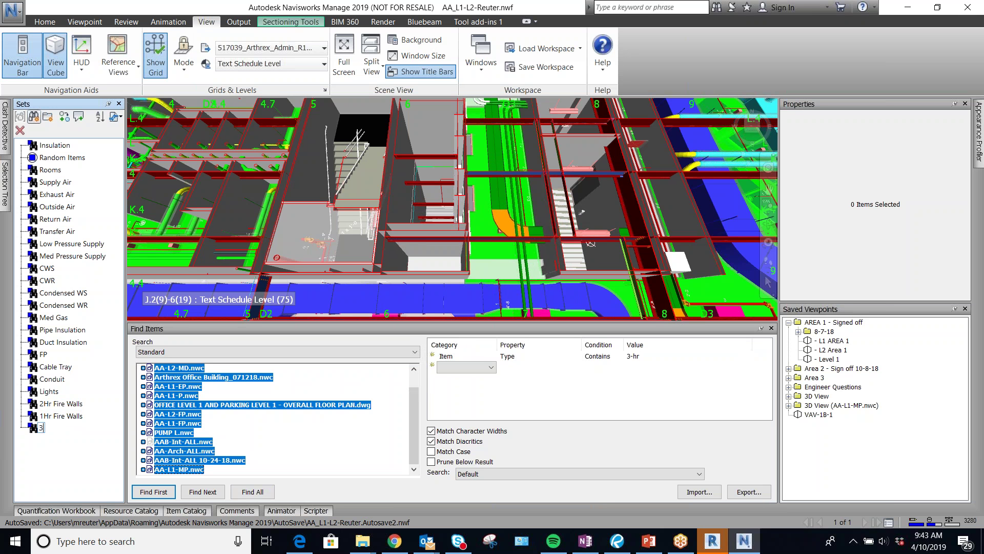
text(-Hr Fire Walls)
key(Return)
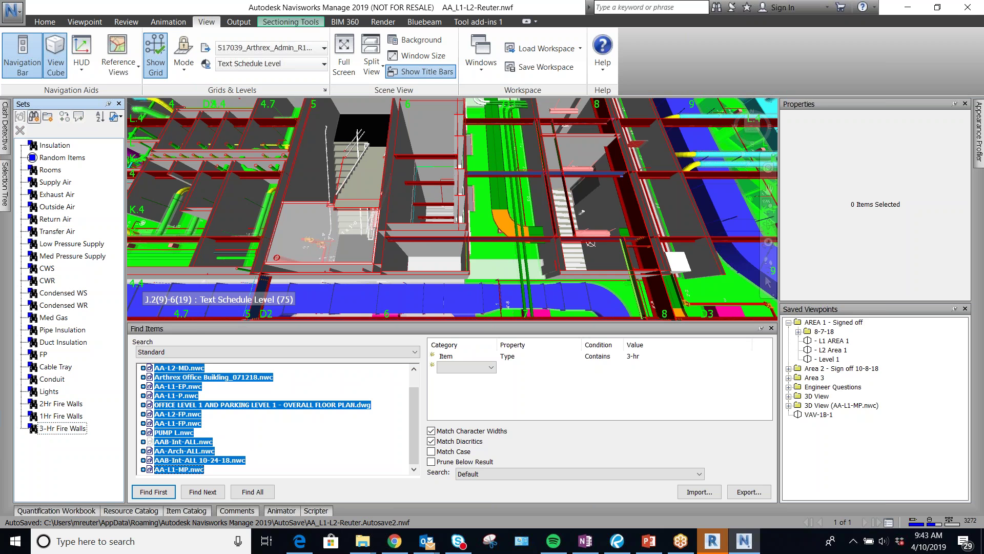
Look through the Item Type values down to the wall types, and examine the type name of the wall beside the stairs near grid line 8
click(633, 357)
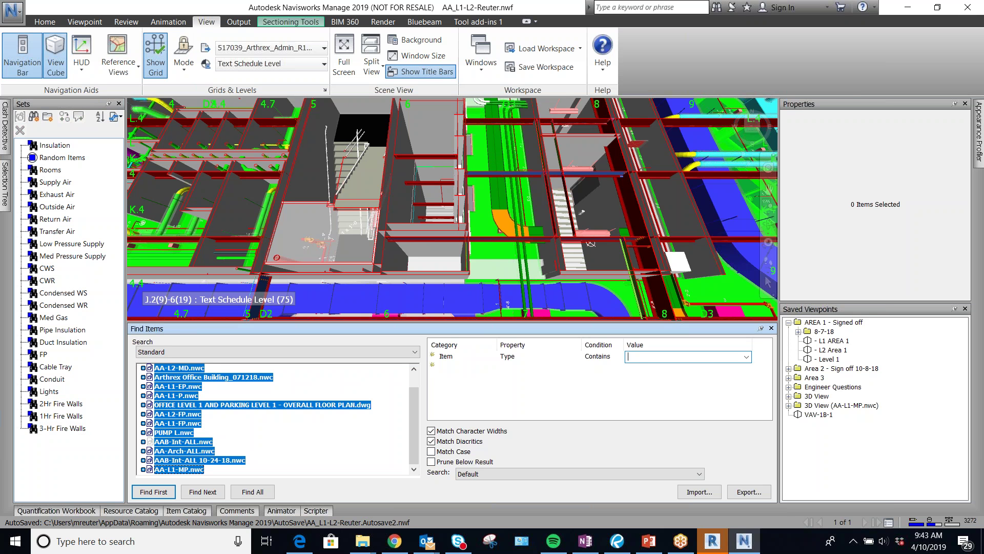
click(745, 358)
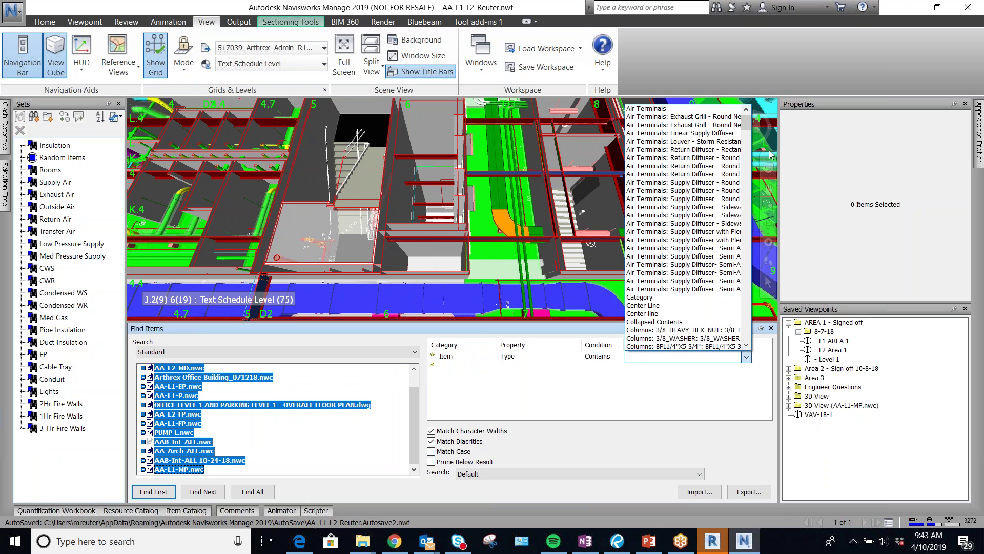
drag(748, 124, 744, 331)
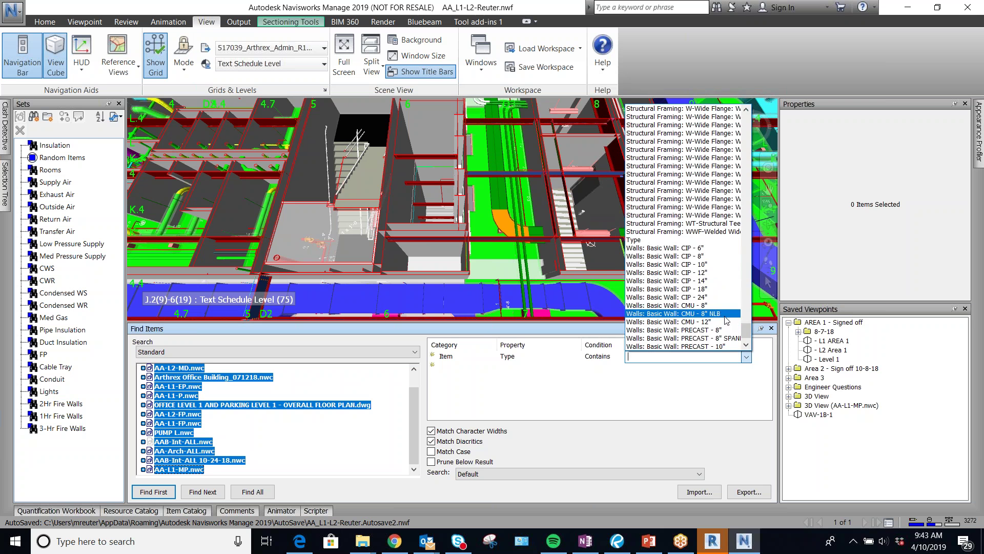
click(691, 393)
click(608, 254)
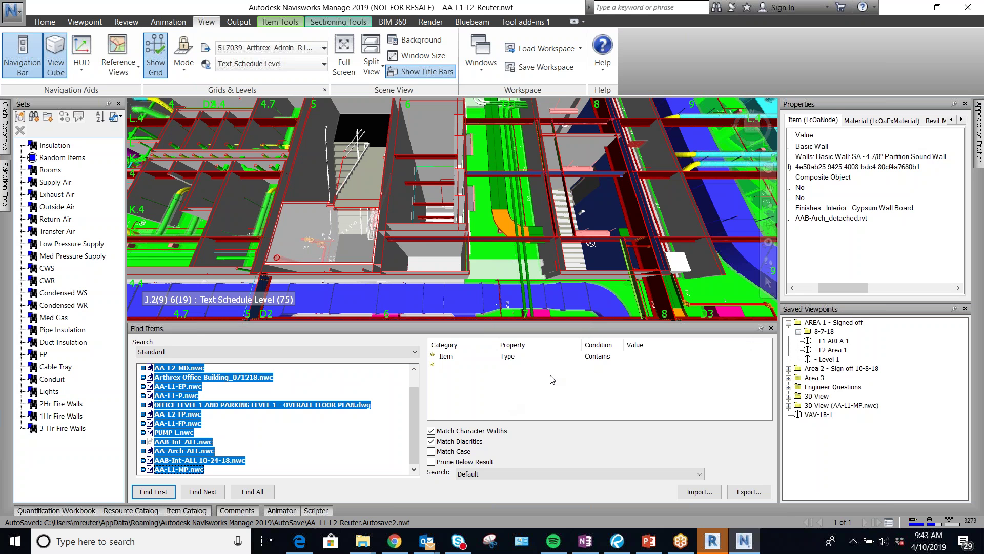
Find all items whose Item Type contains "Sound" and save the search as a set named "Sound Partitions"
click(655, 357)
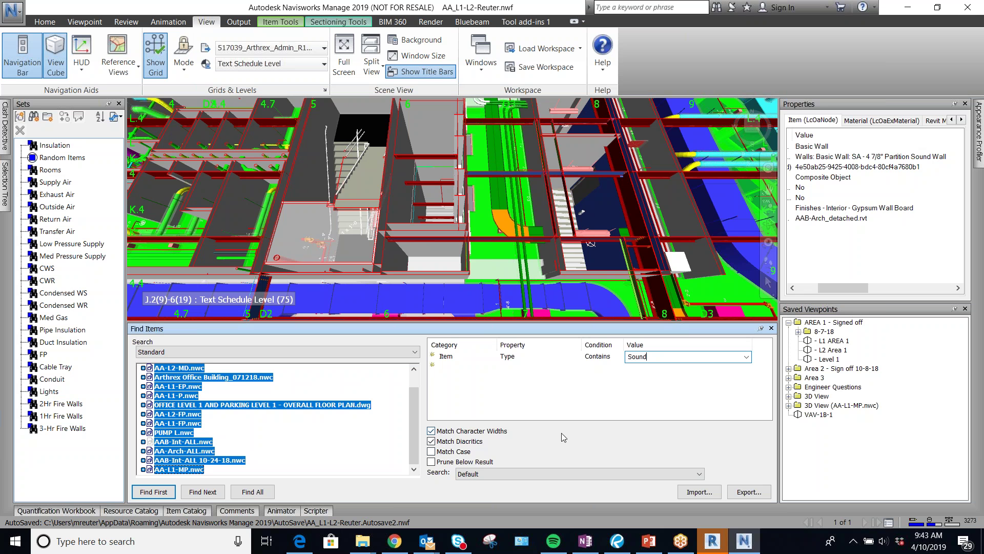
click(502, 389)
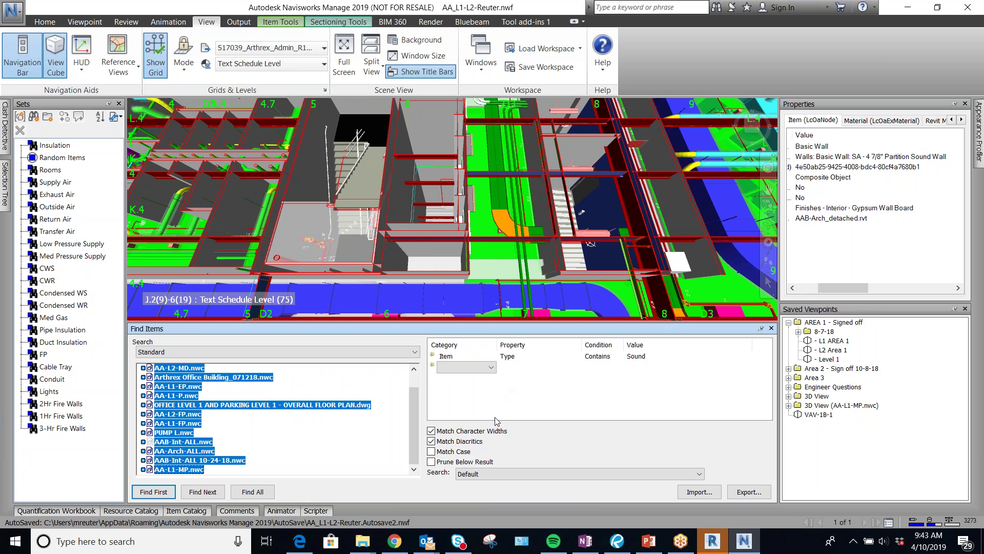
click(255, 492)
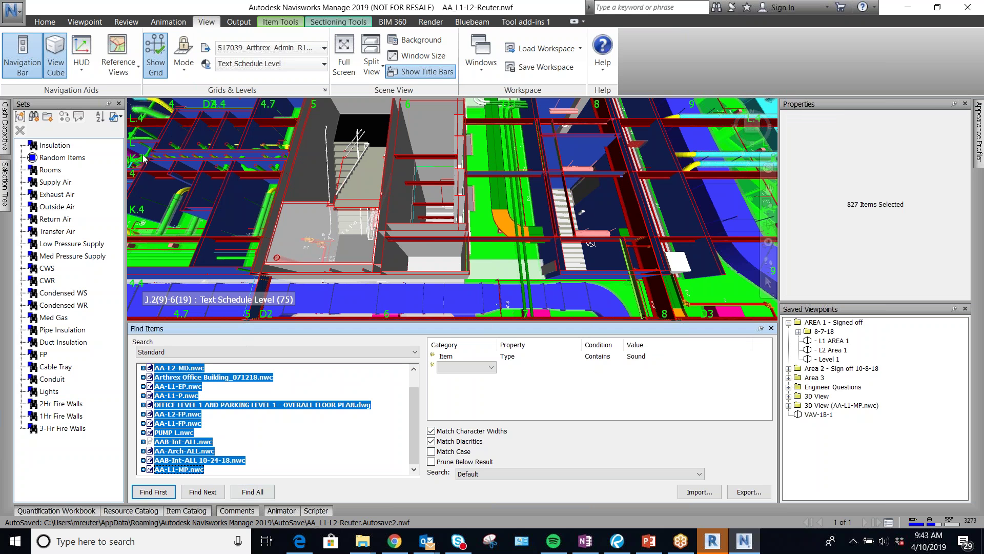
click(34, 117)
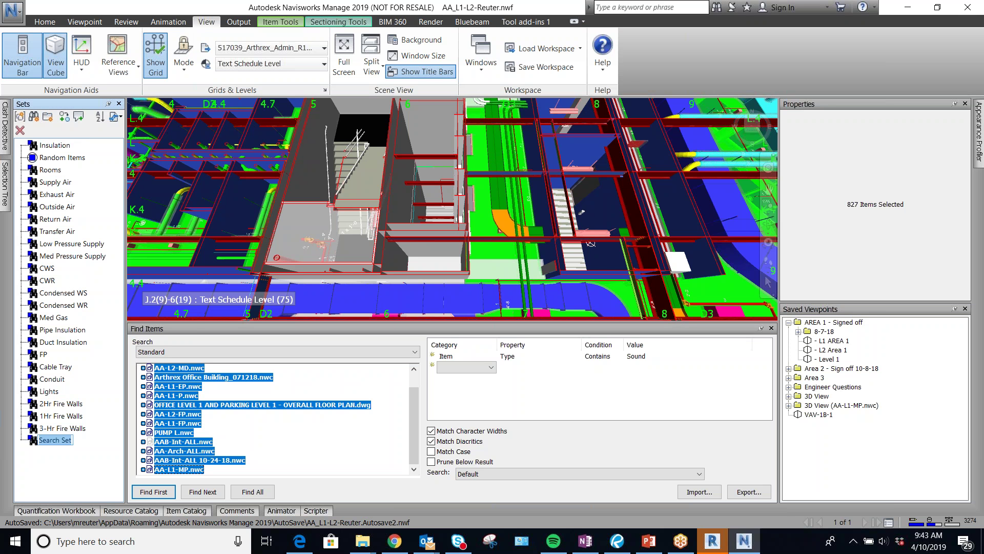
text(Sound Partitions)
key(Return)
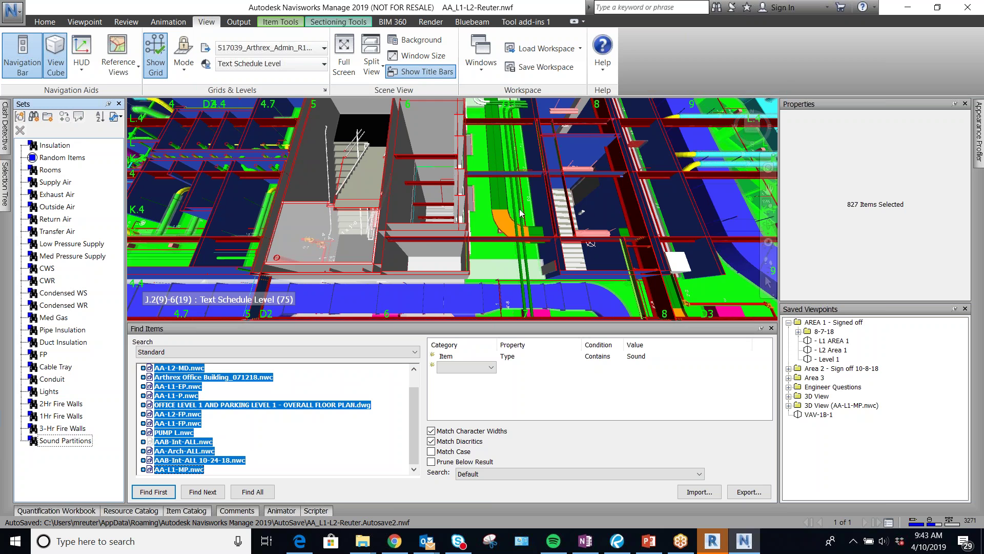
Examine the item properties of two mechanical units along the main duct between grid lines 6 and 8
scroll(515, 272, down, 5)
click(518, 278)
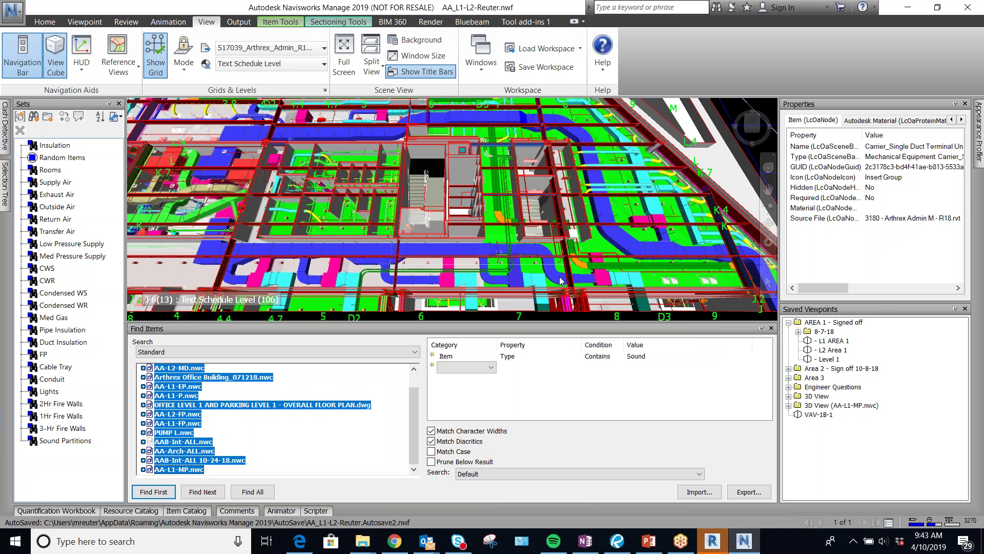
click(603, 280)
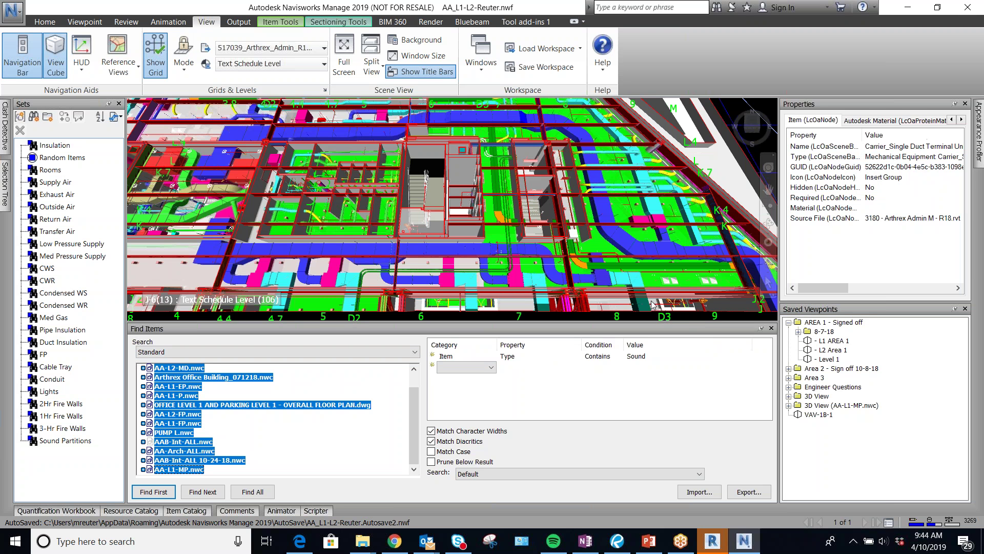
Find all items whose Item Type contains "Mechanical Equip" and save the search as a set named "Mech Equipment"
click(640, 357)
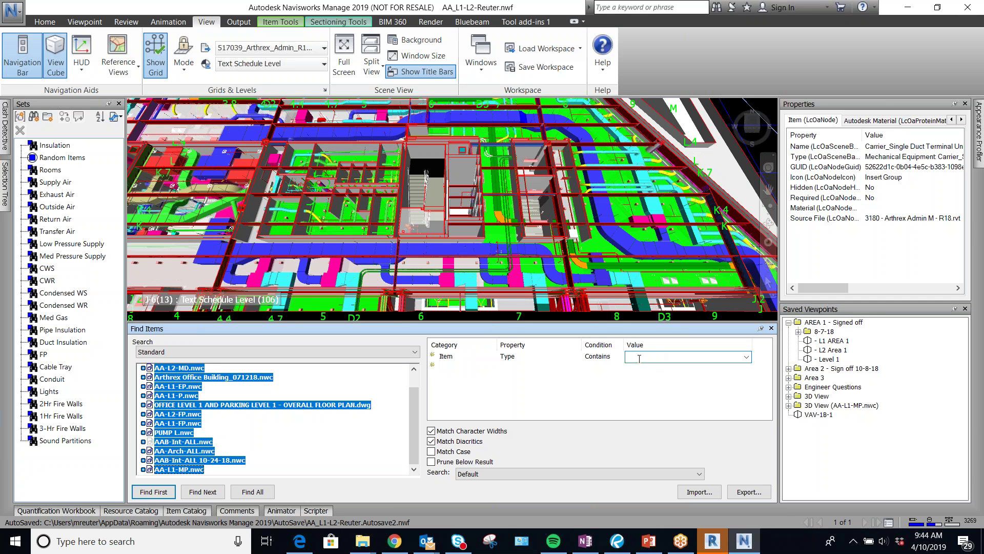
text(Mechanical Equip)
click(252, 491)
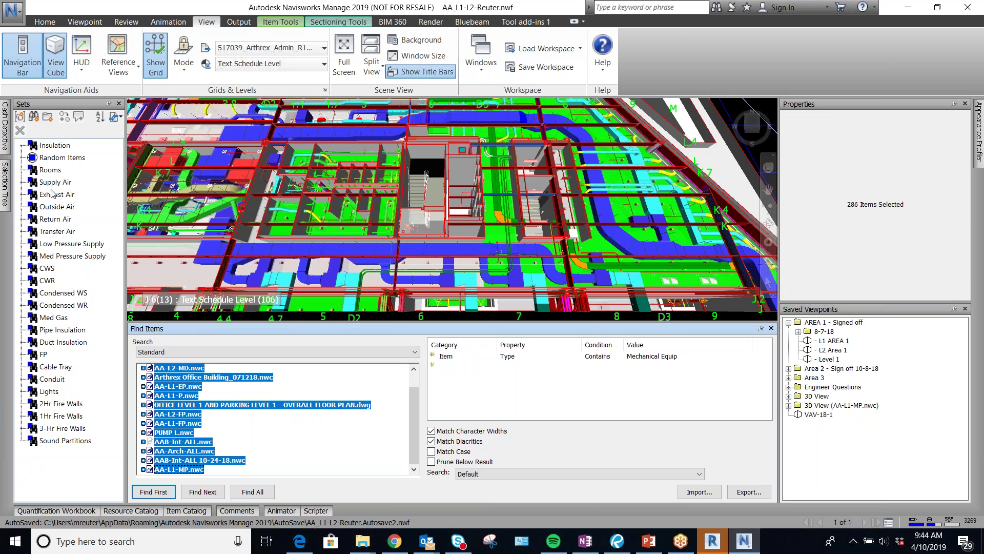
click(34, 116)
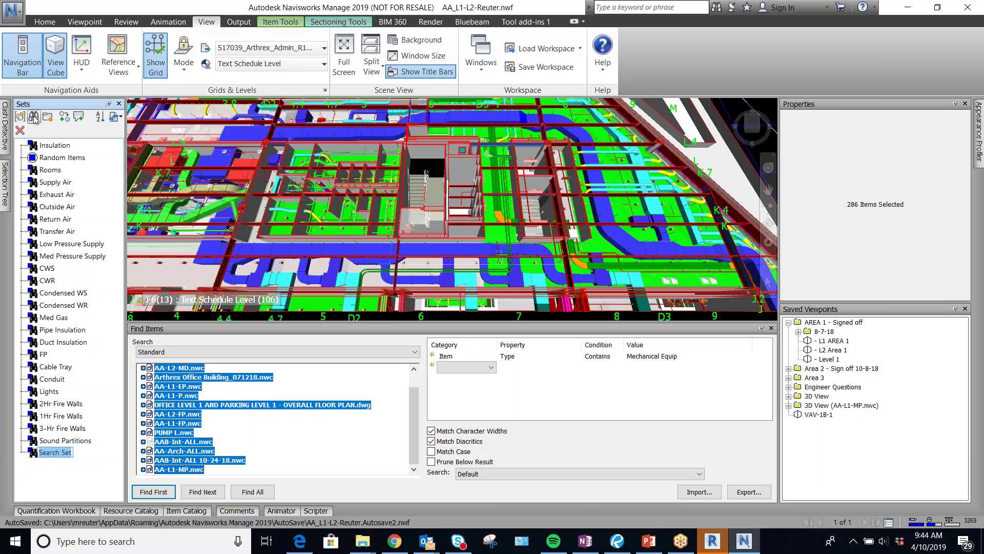
text(Mech Equipment)
key(Return)
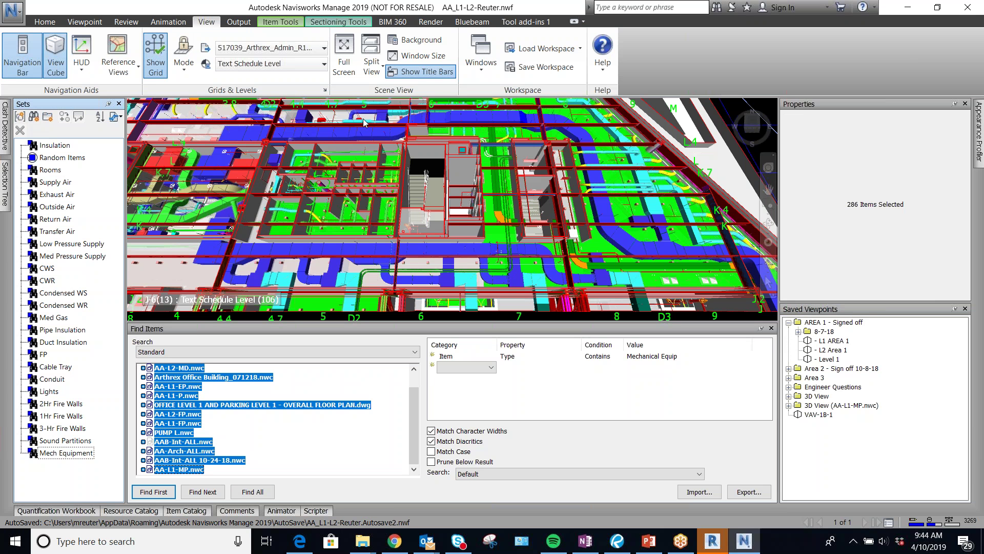
Examine the item properties of the vertical pipe beside the stairs near grid line 6, including its layer name
scroll(359, 190, up, 5)
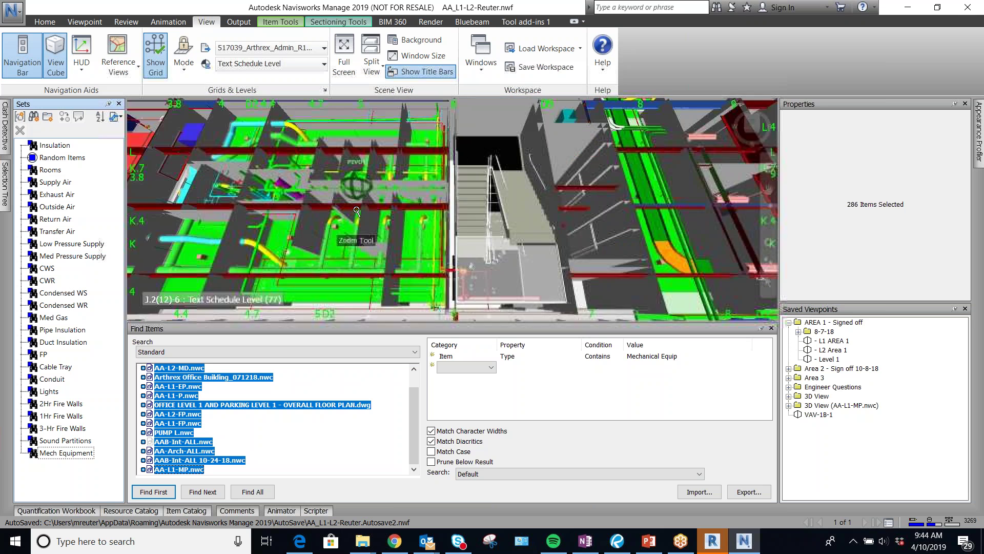
scroll(407, 241, up, 5)
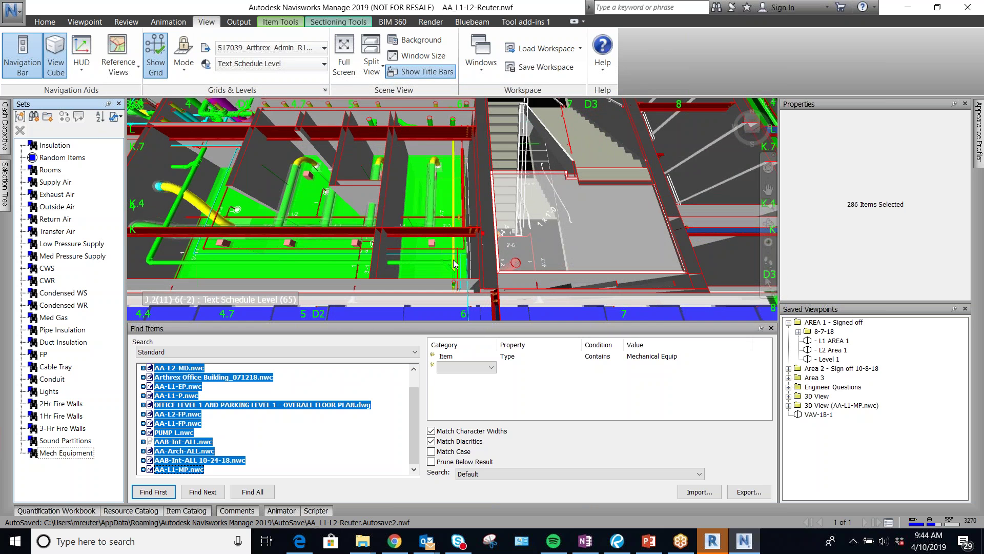
click(453, 263)
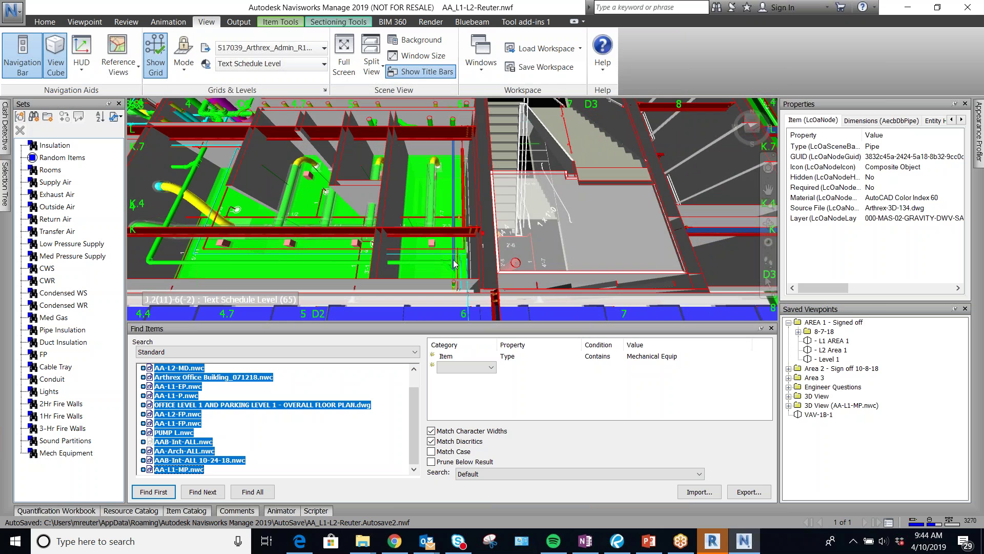
scroll(449, 262, up, 4)
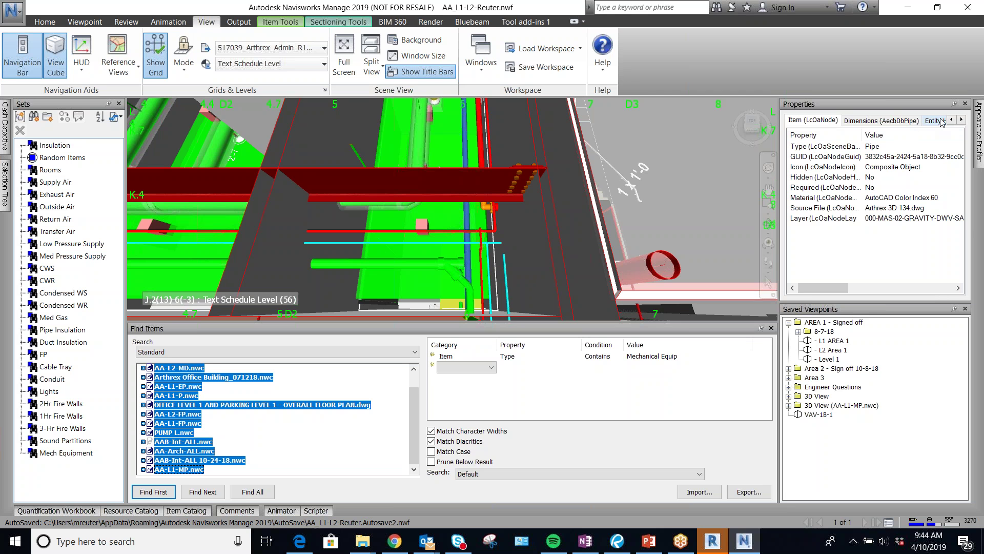
click(962, 121)
click(962, 121)
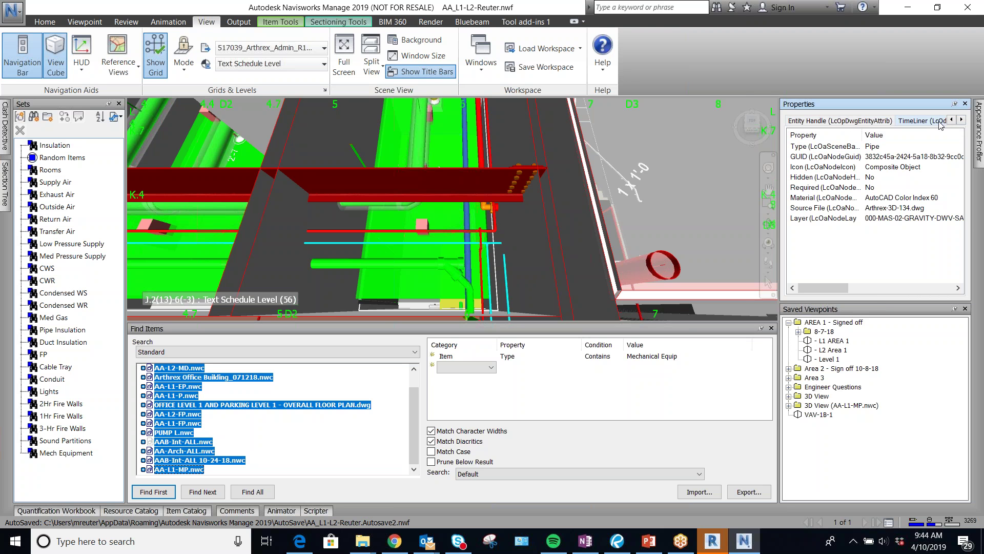
click(962, 121)
click(962, 121)
click(951, 120)
click(952, 120)
click(951, 120)
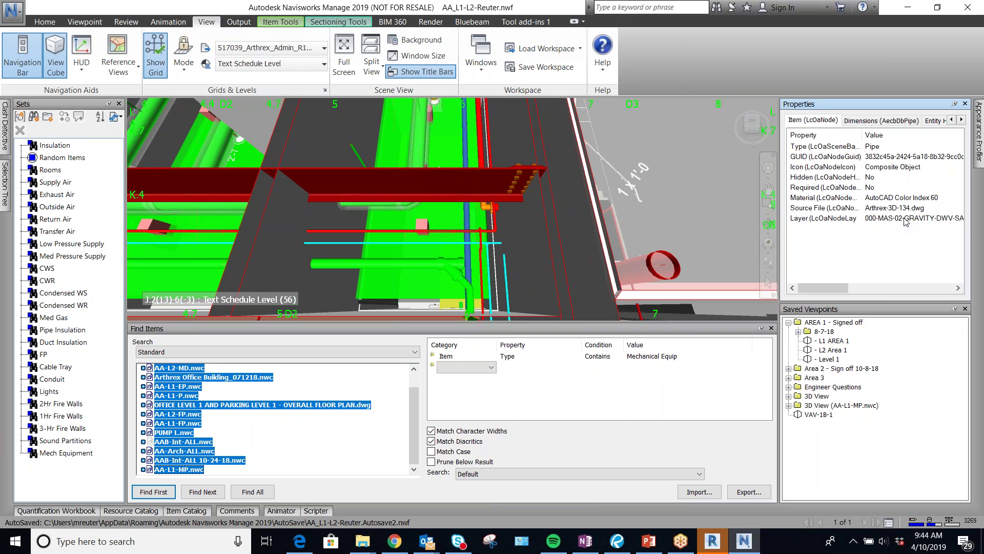
mouse_move(834, 286)
mouse_down()
mouse_move(860, 288)
mouse_move(818, 285)
mouse_up()
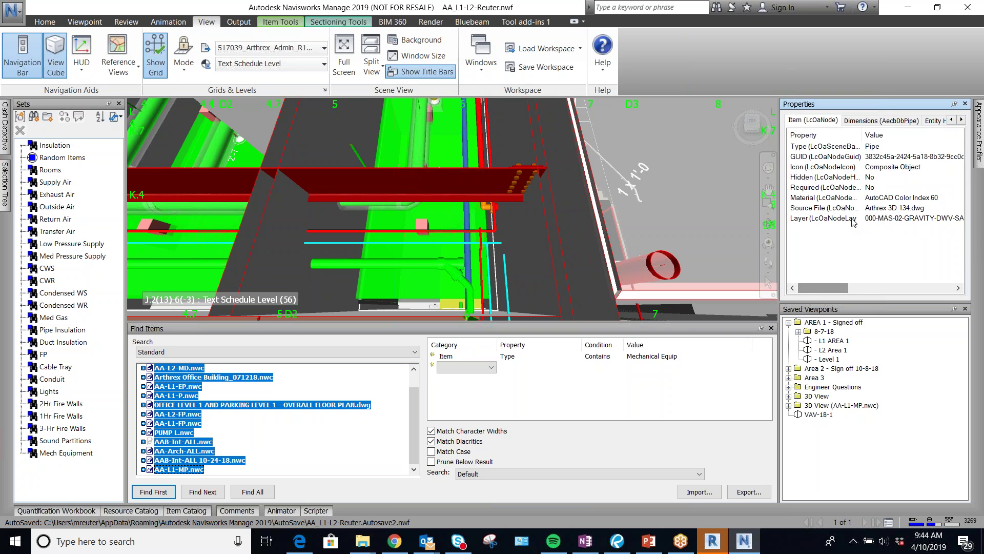
Change the search condition to the Item category's Layer property with the Contains condition
click(466, 357)
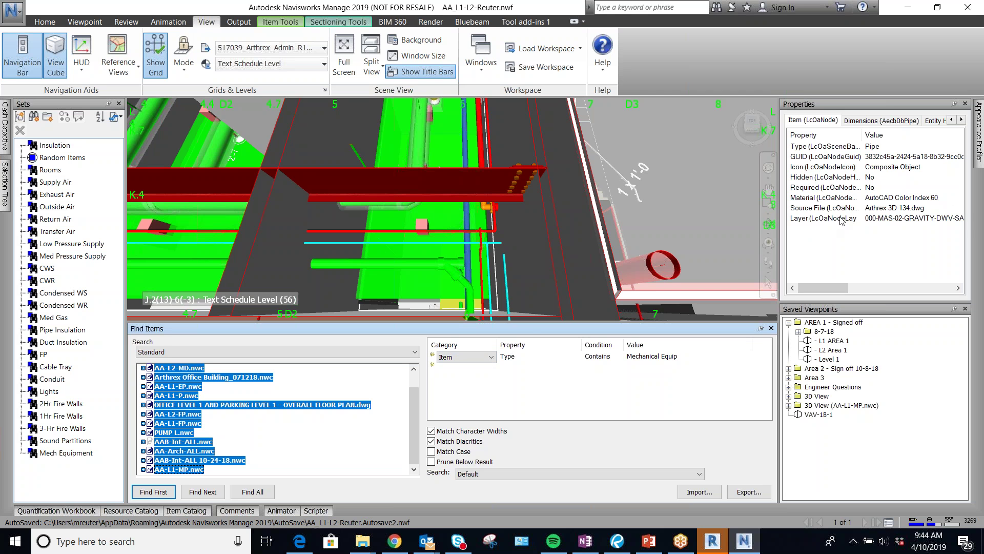
click(541, 362)
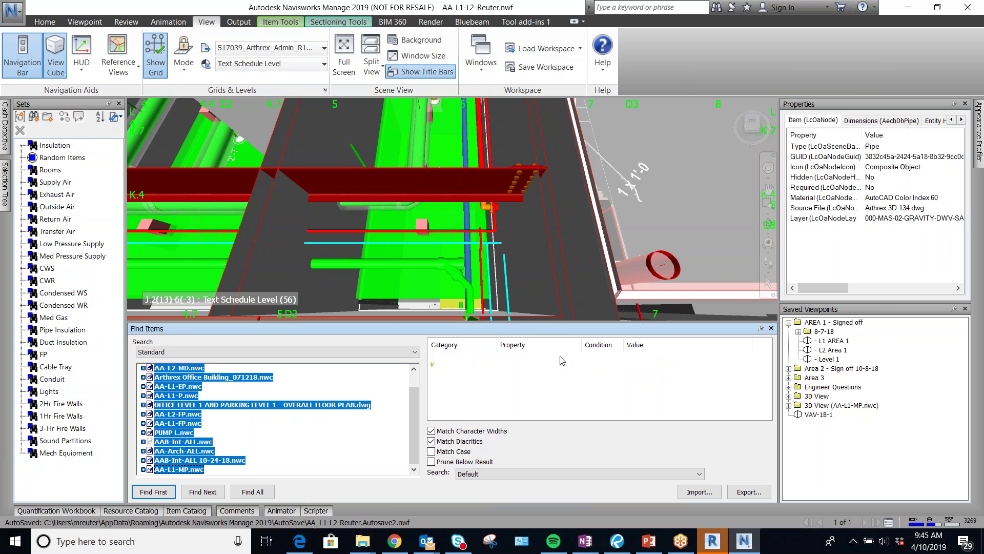
click(541, 357)
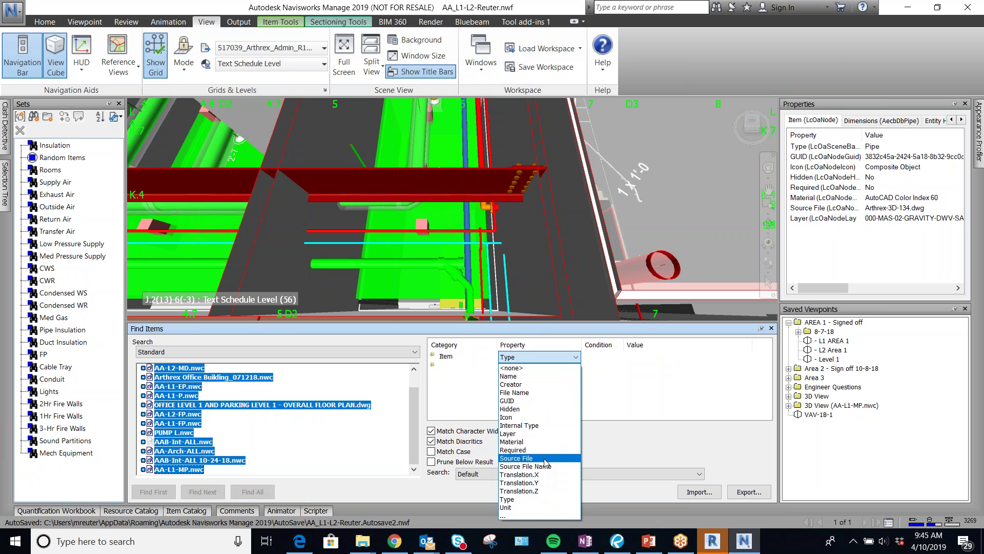
click(546, 433)
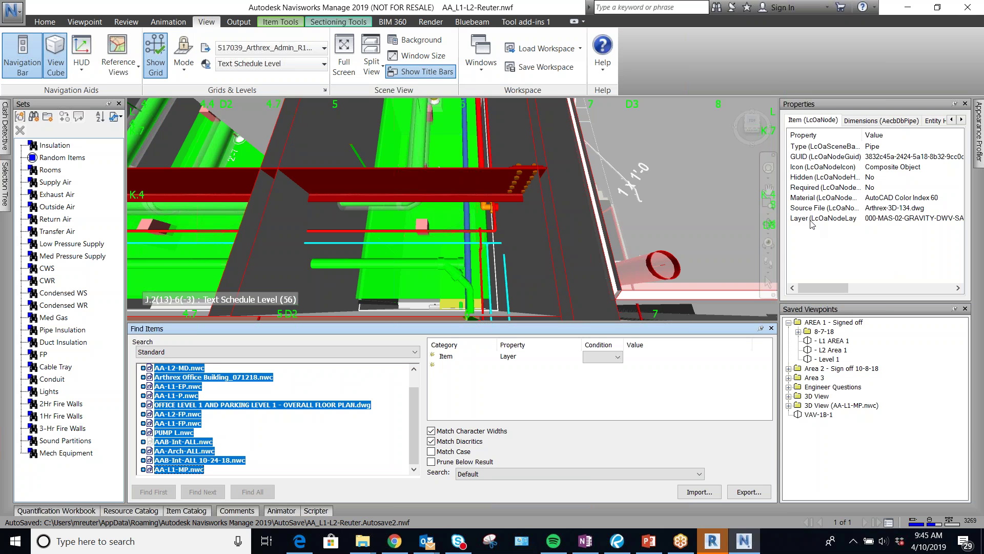
click(801, 121)
click(795, 220)
click(615, 357)
click(602, 395)
Find all items whose Layer contains "GRAVITY" and save the search as a set named "Gravity Piping"
click(645, 356)
text(GRAVITY)
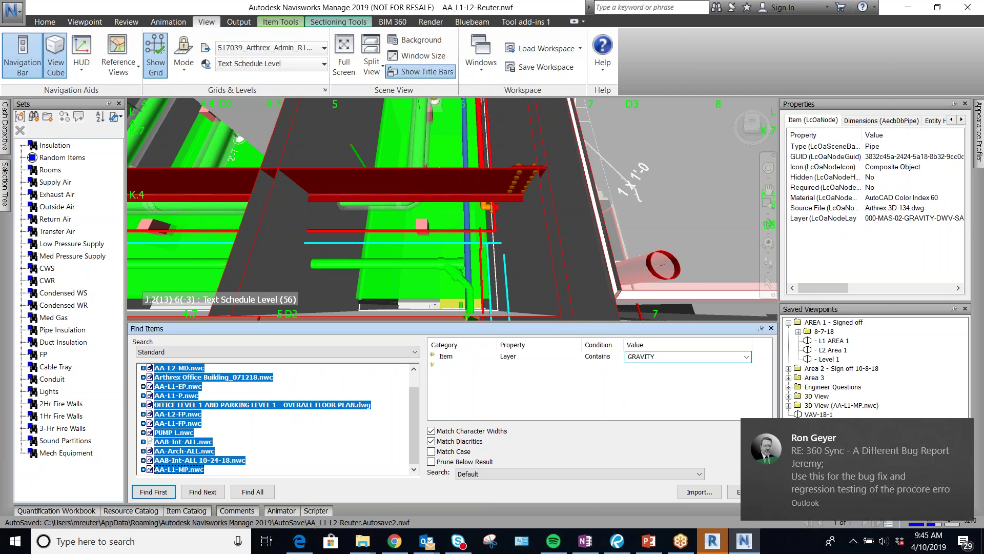
click(252, 492)
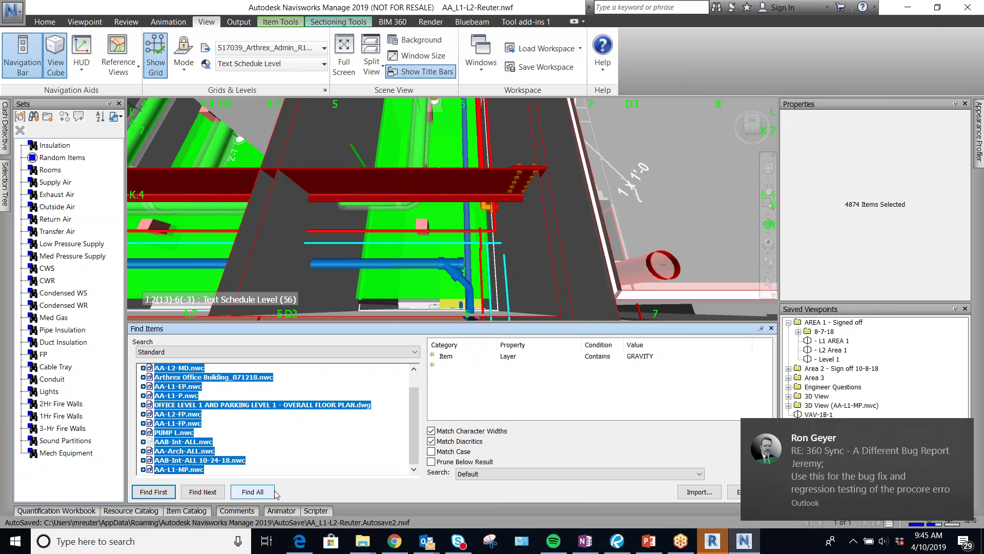
click(34, 117)
text(Gravity Piping)
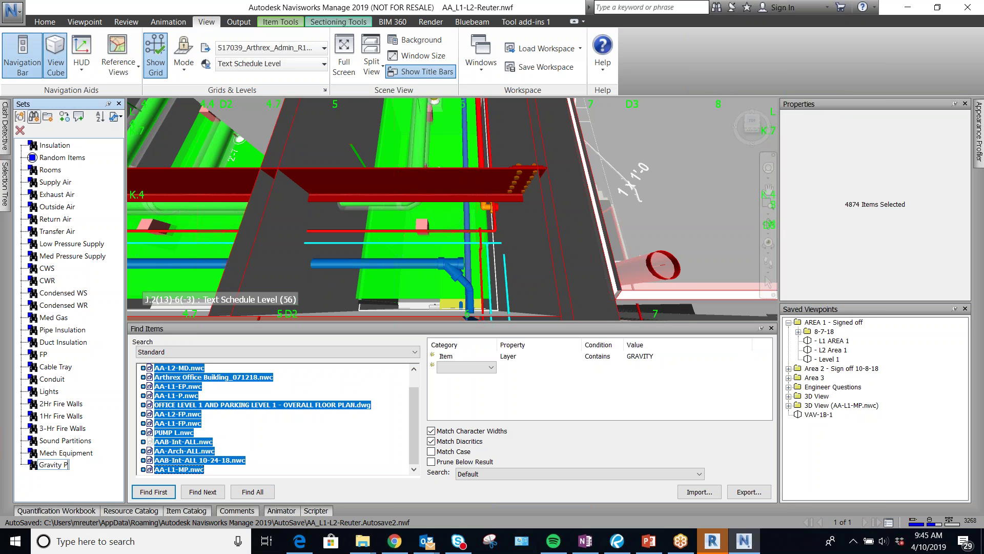
key(Return)
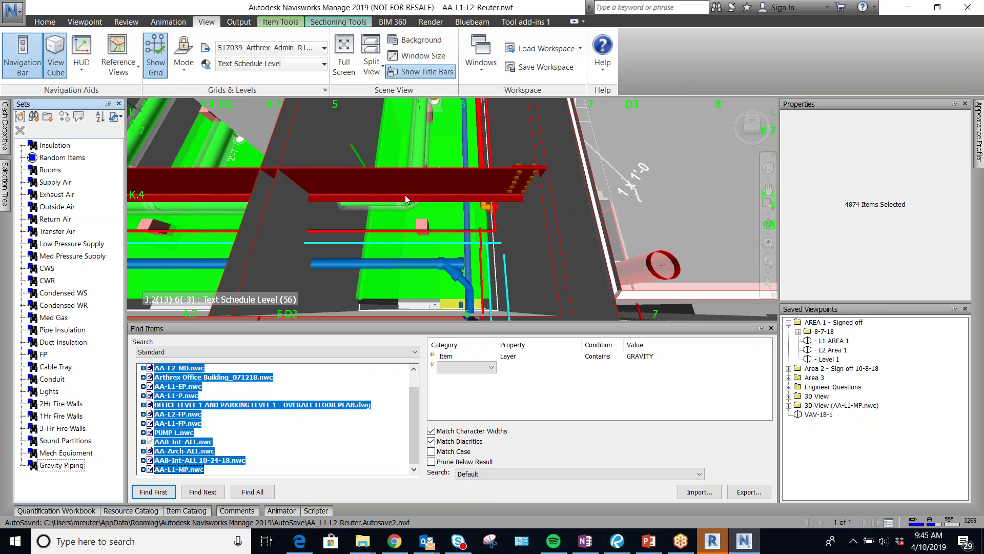
Examine the thin cyan vertical pipe near grid line 6 through its AutoCad, entity handle, material, dimension and item properties
click(488, 258)
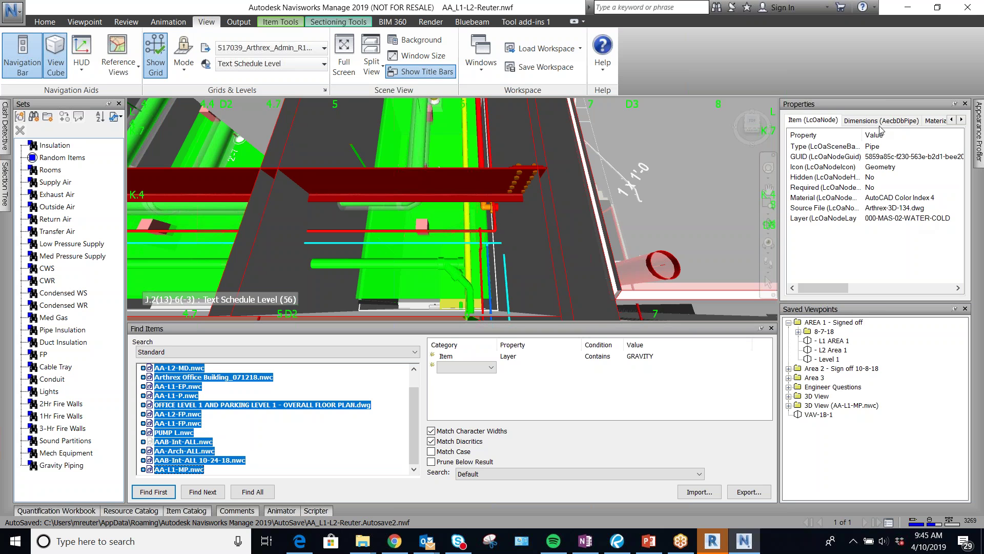
click(961, 120)
click(962, 121)
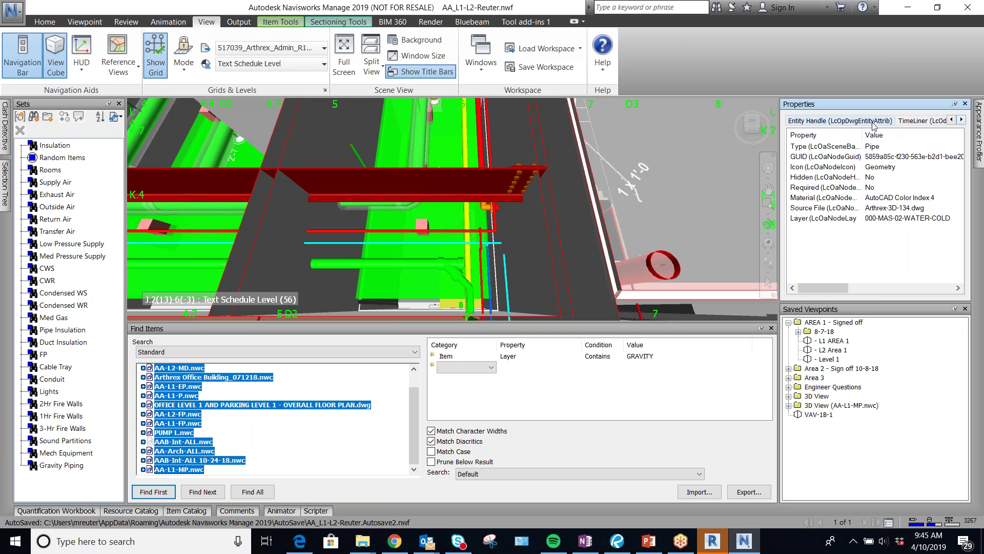
click(962, 120)
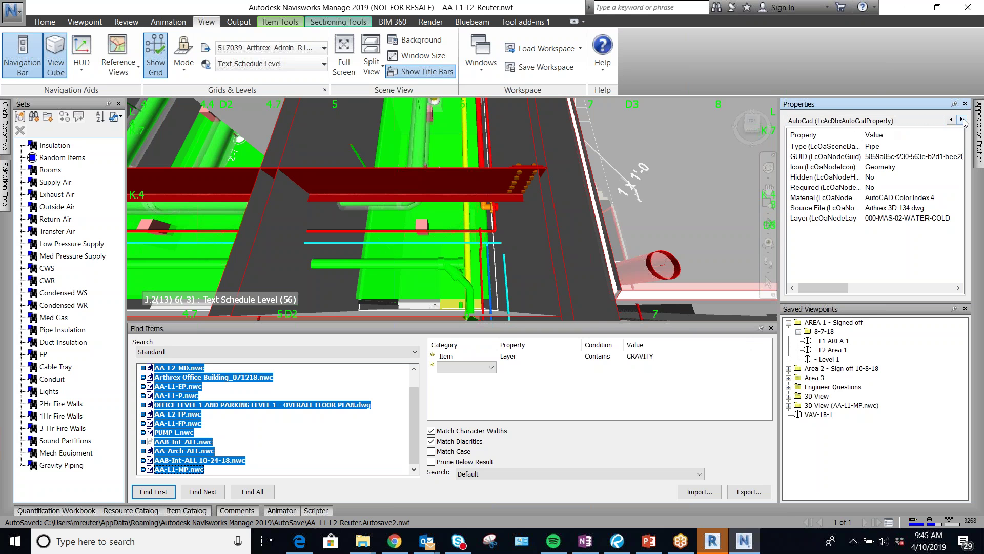
click(900, 125)
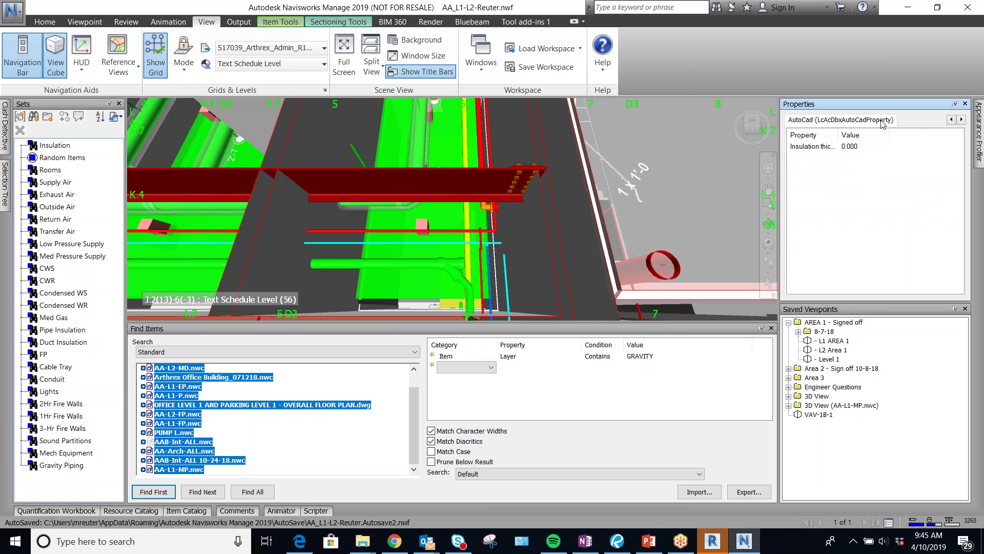
click(951, 120)
click(951, 120)
click(895, 122)
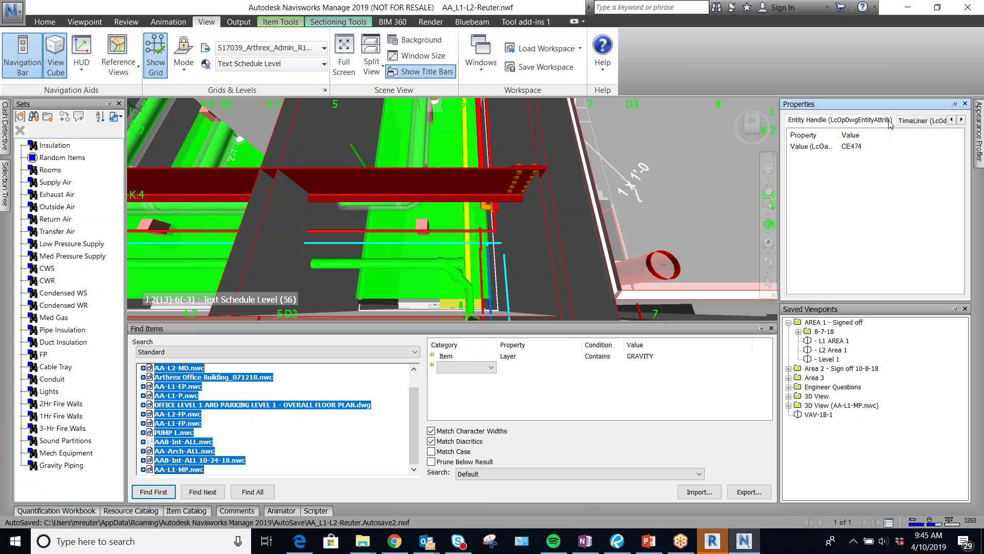
click(951, 120)
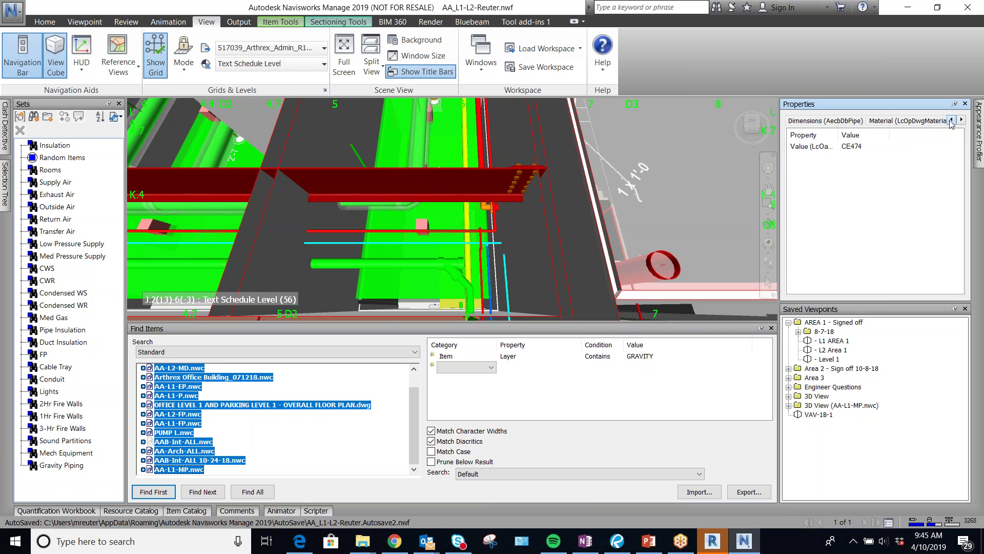
click(866, 119)
scroll(921, 194, up, 1)
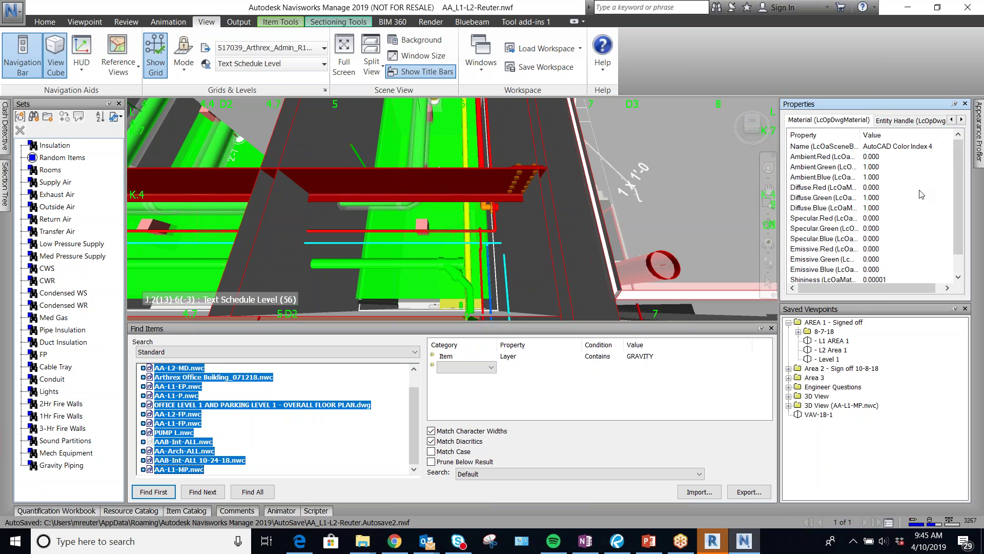
click(951, 120)
click(951, 120)
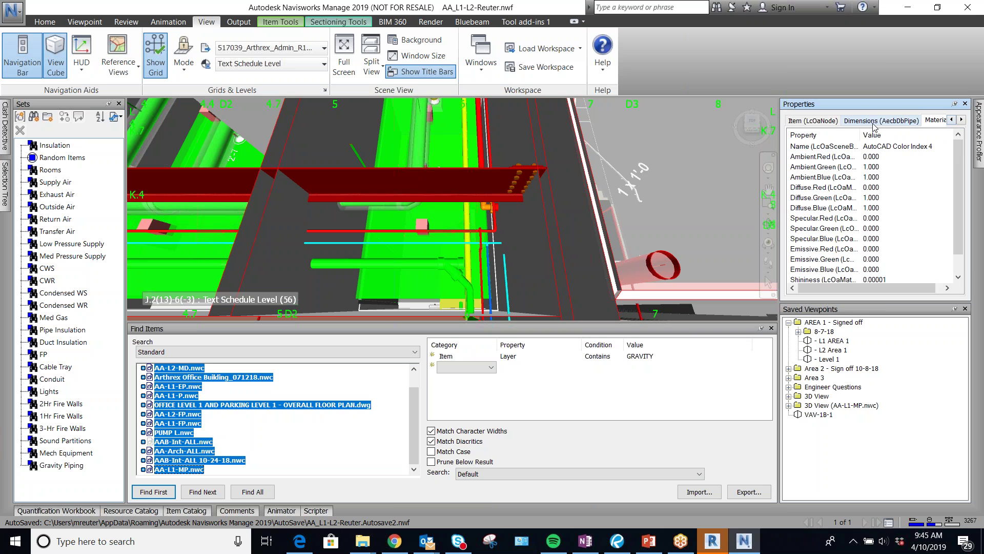
click(874, 122)
click(825, 122)
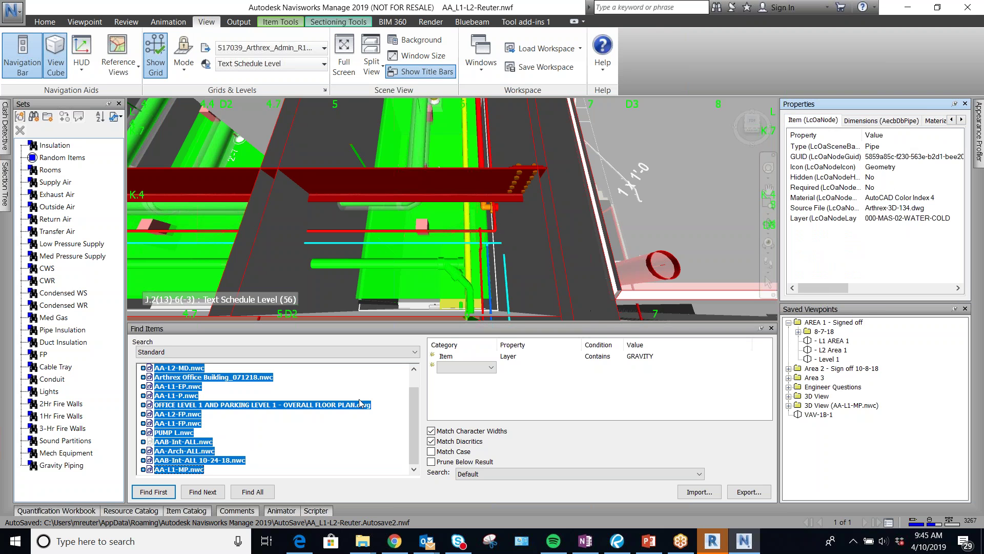
Find all items whose Layer contains "WATER-COLD" and save the search as a set named "Cold Water"
click(639, 360)
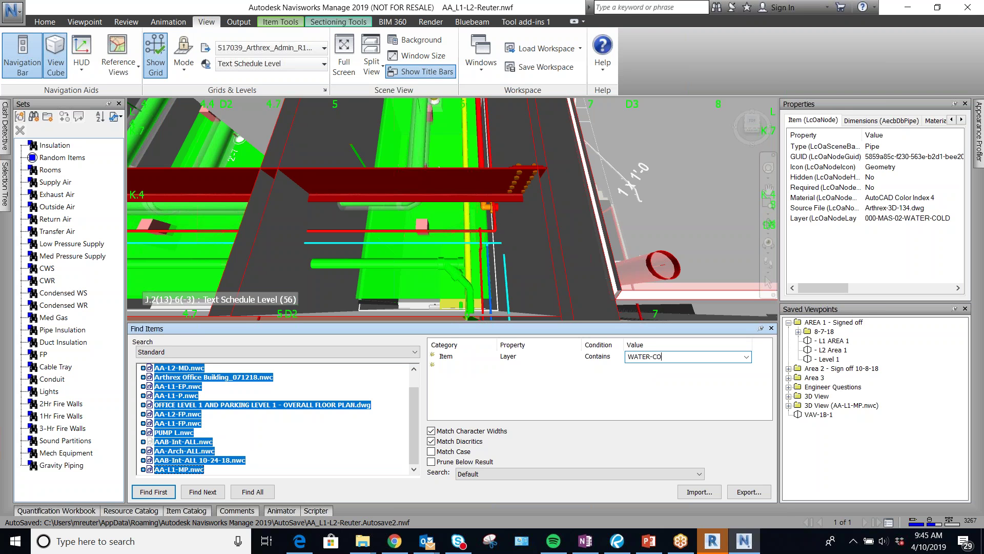
click(252, 491)
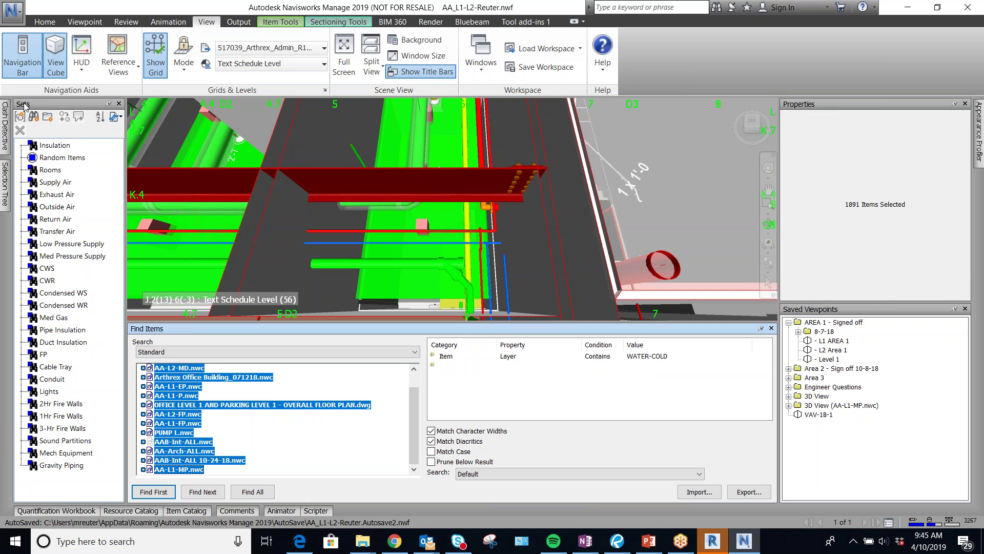
click(34, 117)
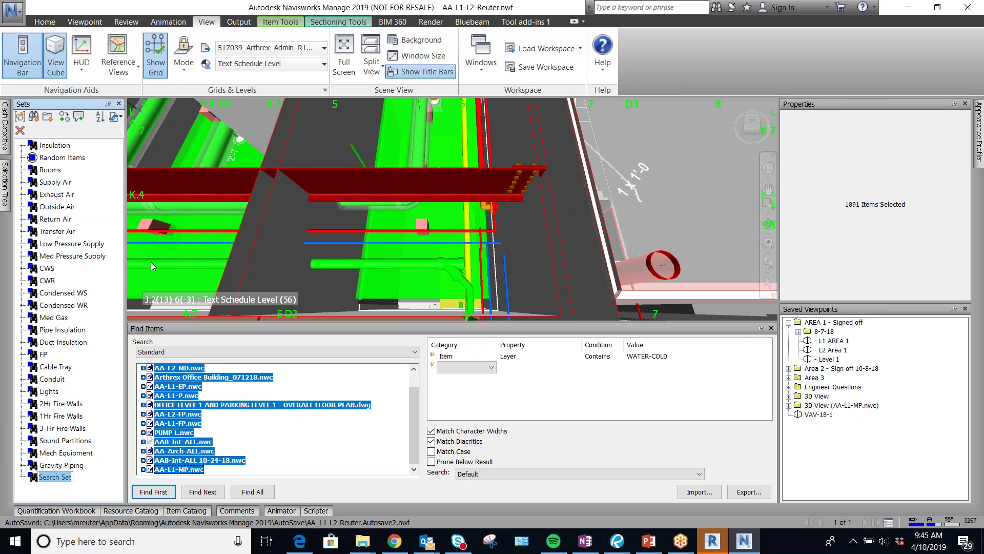
key(BackSpace)
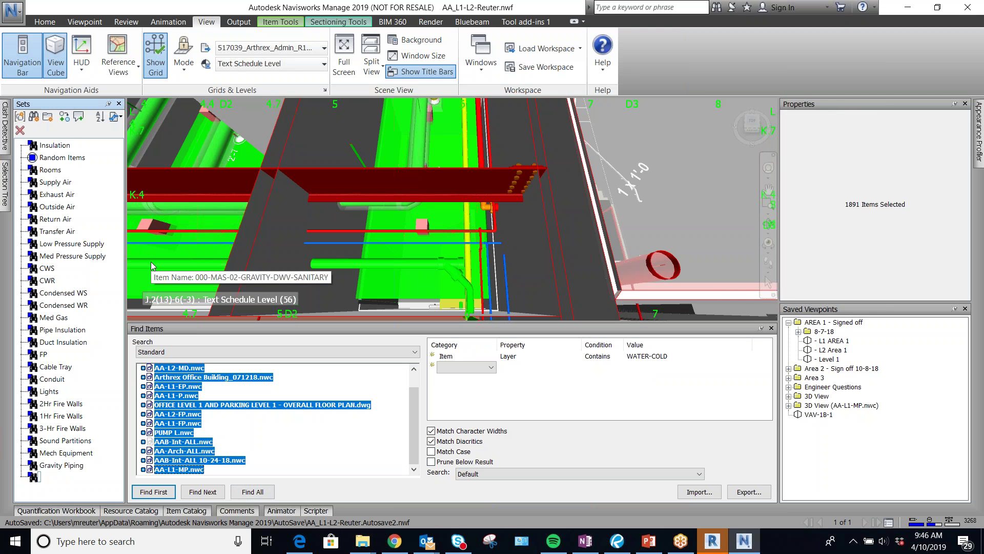
text(Cold Water)
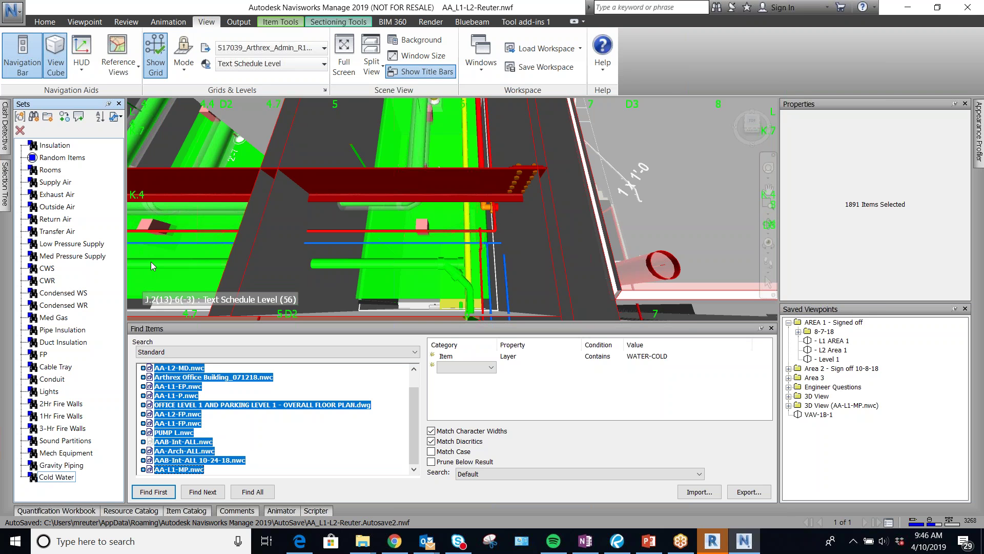
key(Return)
Find all items whose Layer contains "WATER-HOT" and save the search as a set named "Hot Water"
click(475, 233)
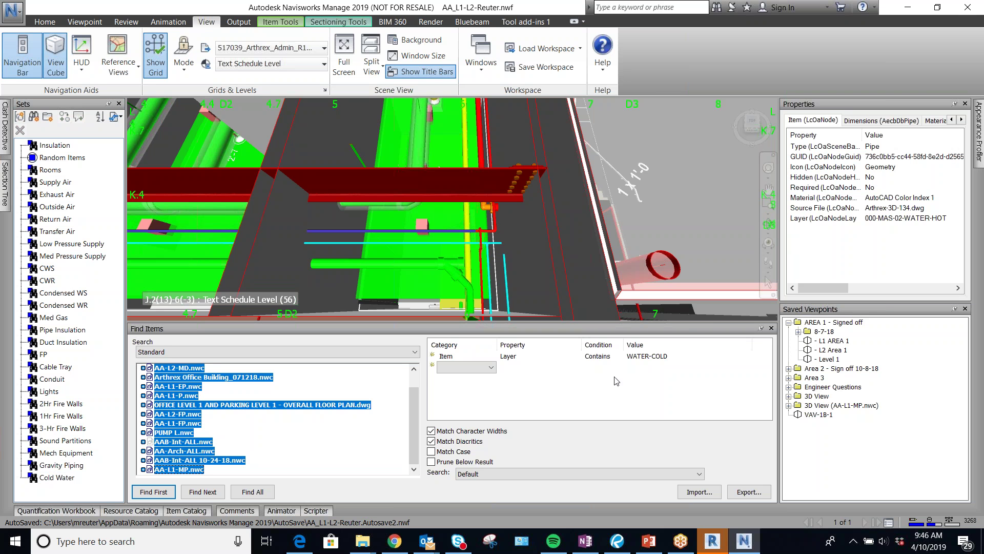
click(661, 356)
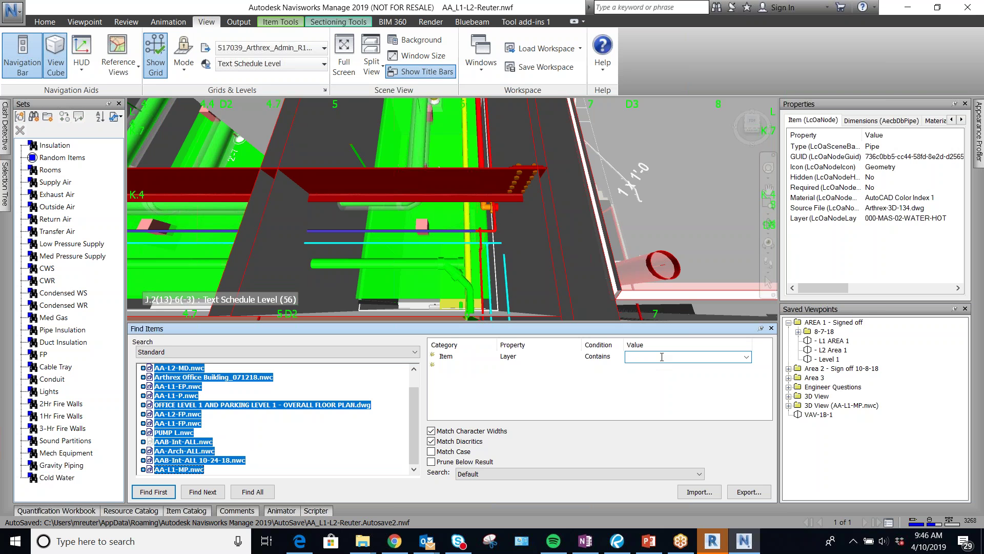
text(WATER-HOT)
key(Tab)
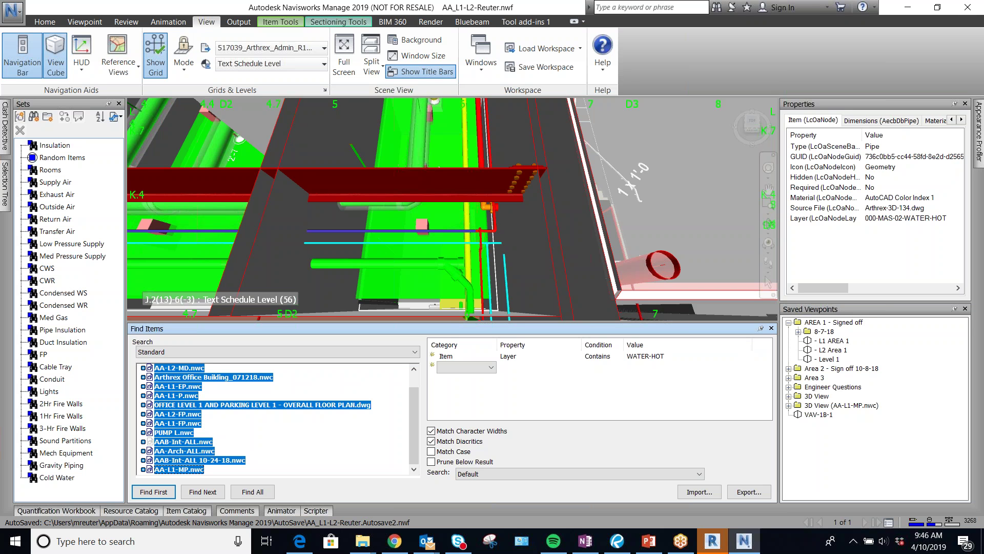
click(253, 491)
click(34, 117)
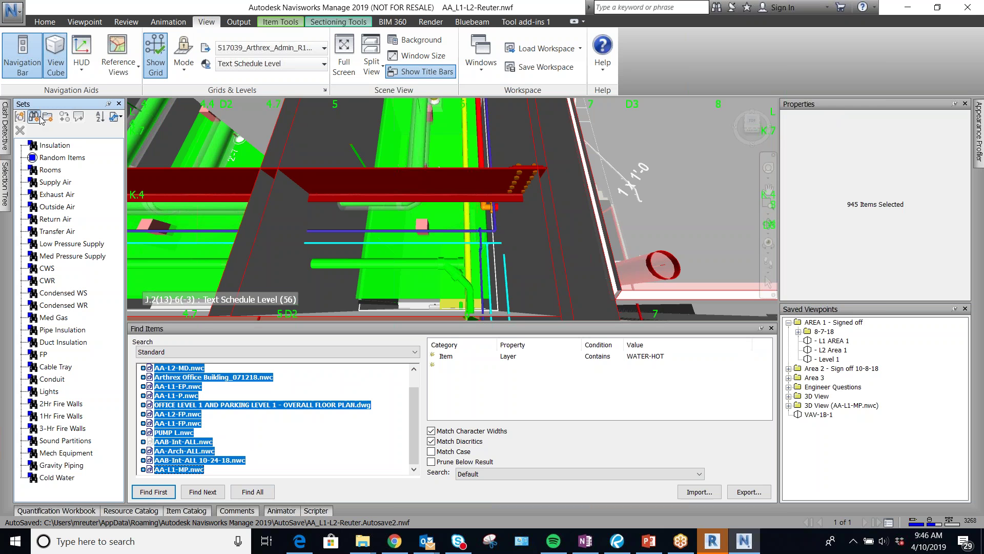
text(Hot Water)
key(Return)
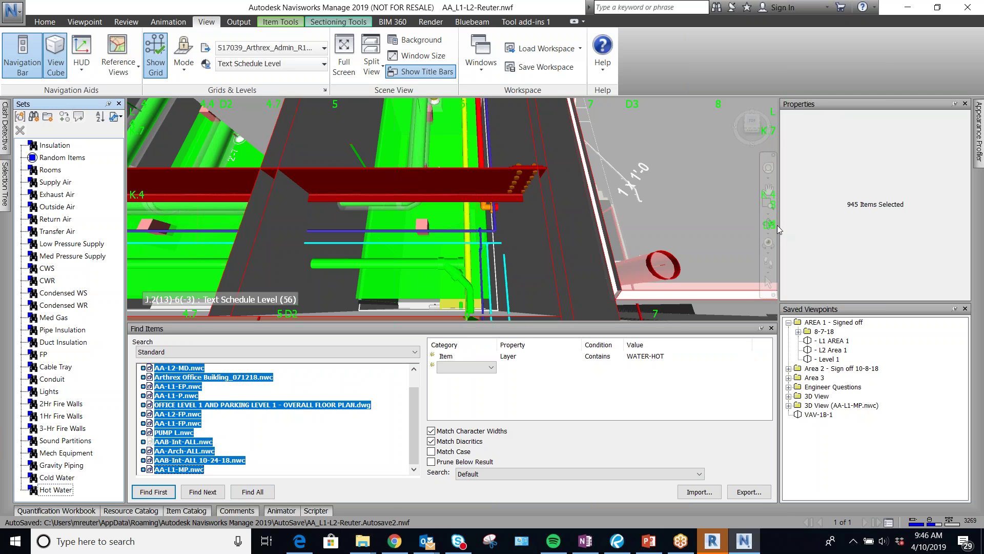
Check the large vertical pipe's layer, find all items whose Layer contains "STORM", and save the search as a set named "Storm Drains"
scroll(479, 240, down, 10)
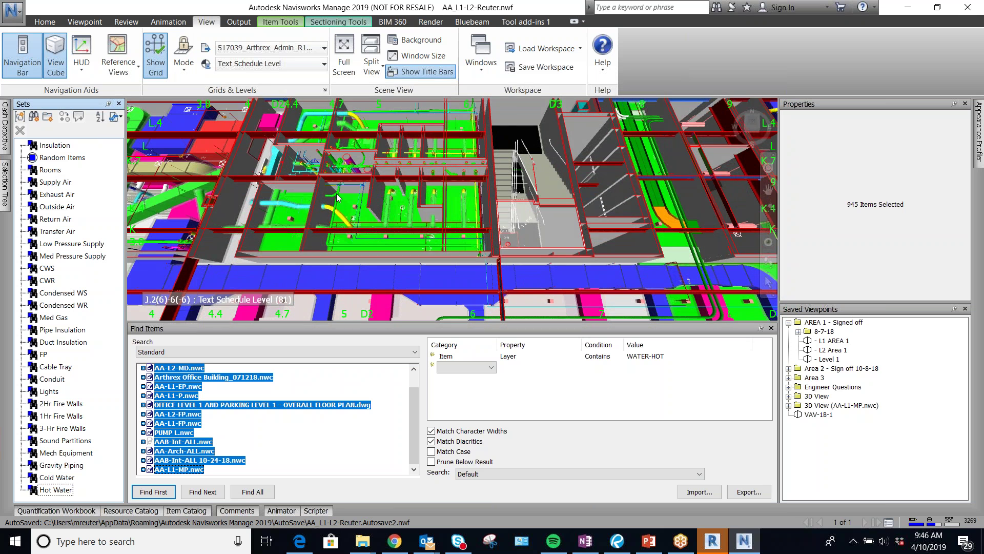
scroll(306, 210, up, 3)
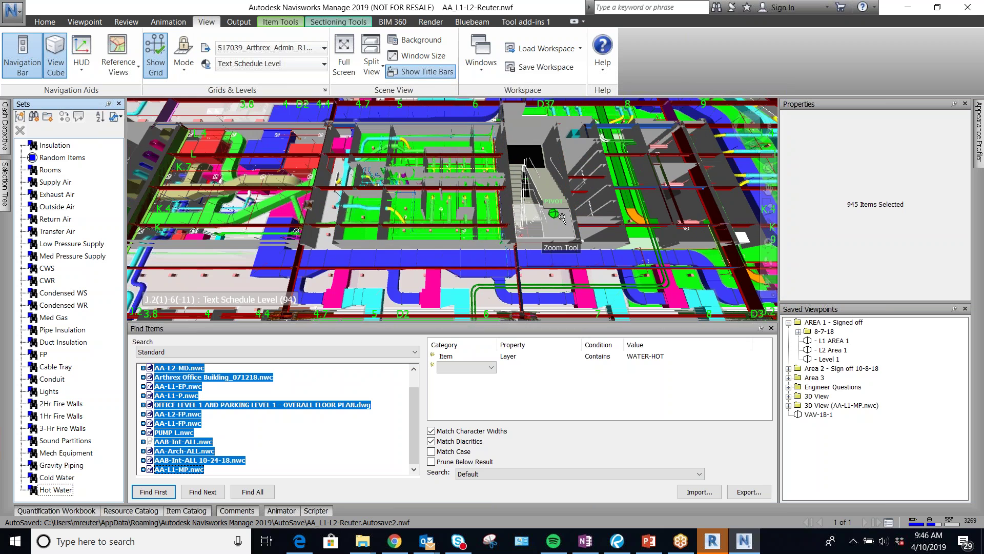
scroll(306, 210, up, 3)
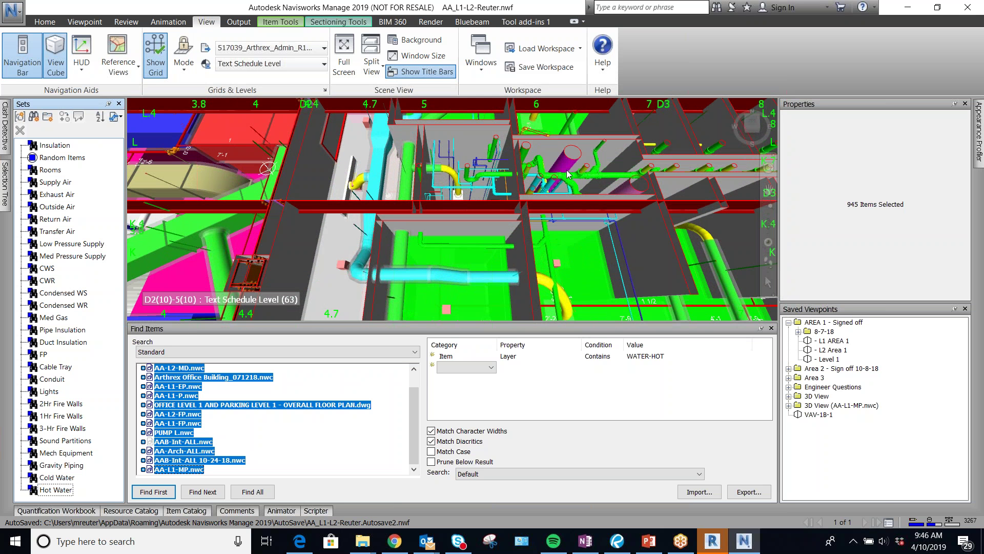
scroll(688, 162, up, 2)
click(514, 166)
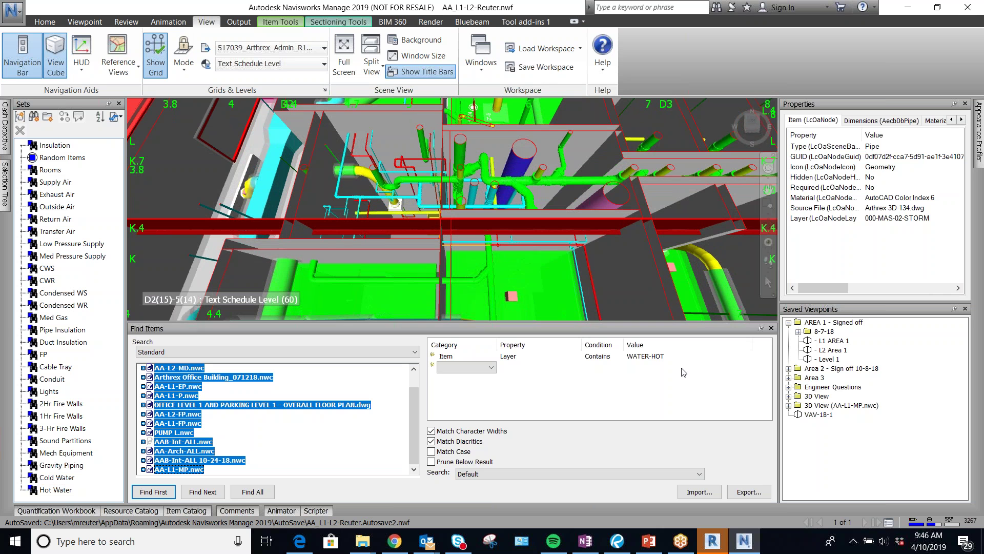
click(659, 357)
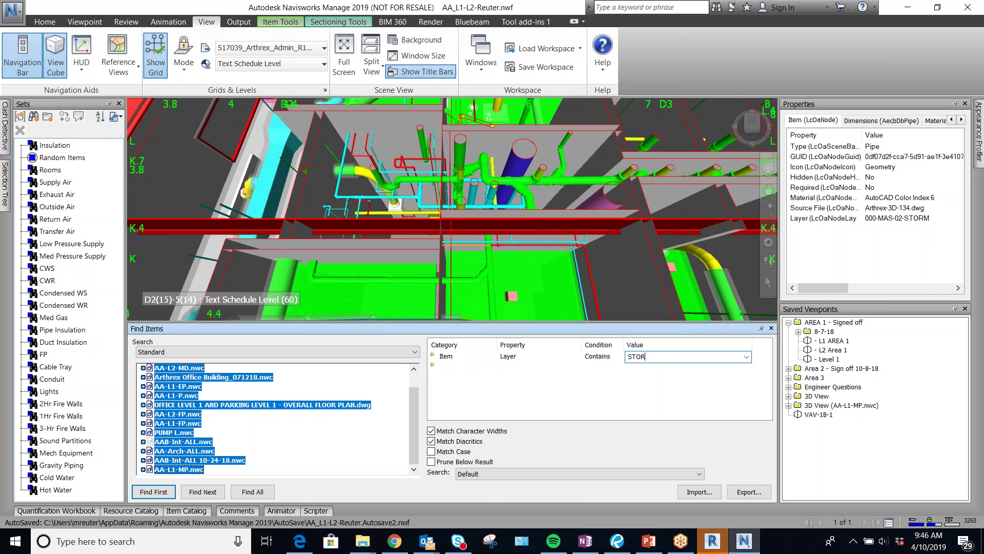
click(253, 491)
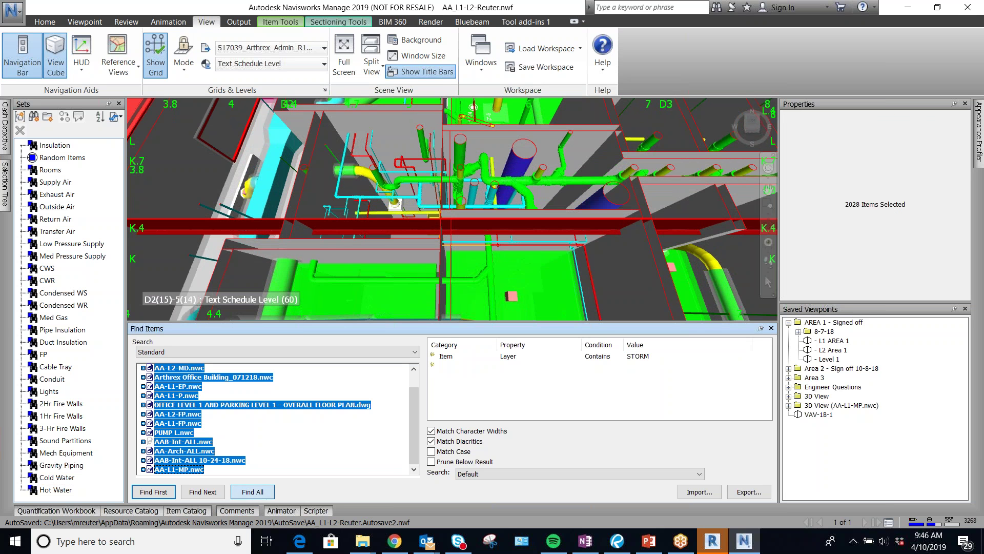
click(33, 116)
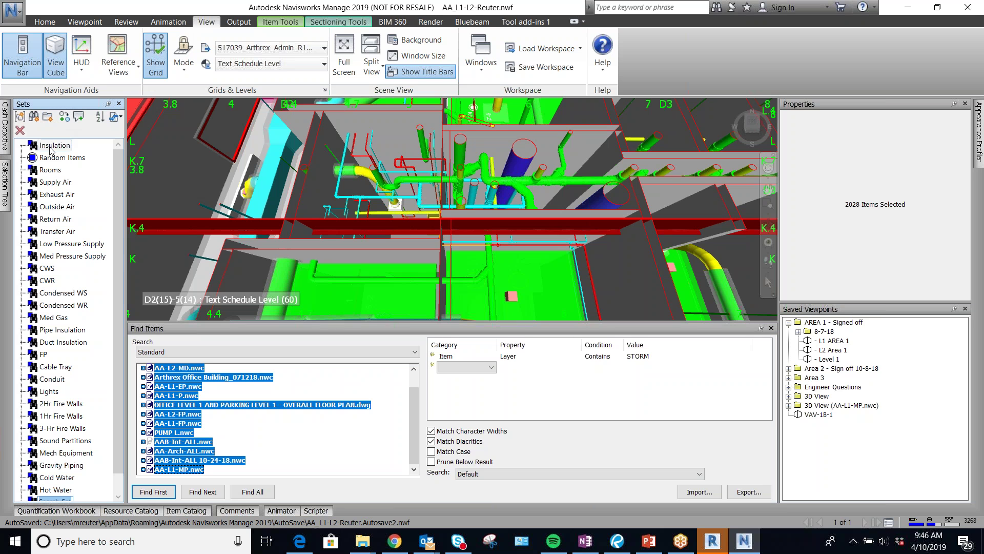
key(Return)
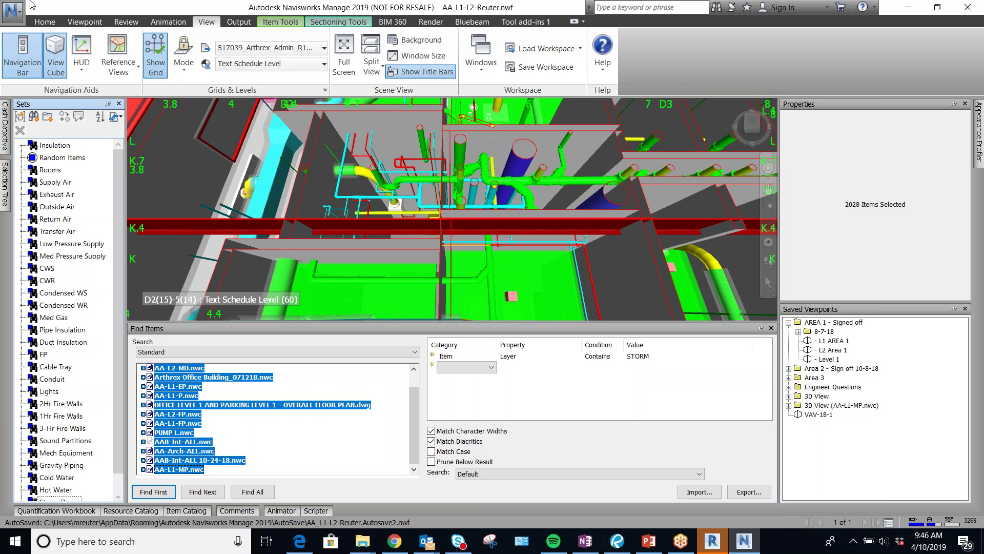
scroll(92, 294, down, 1)
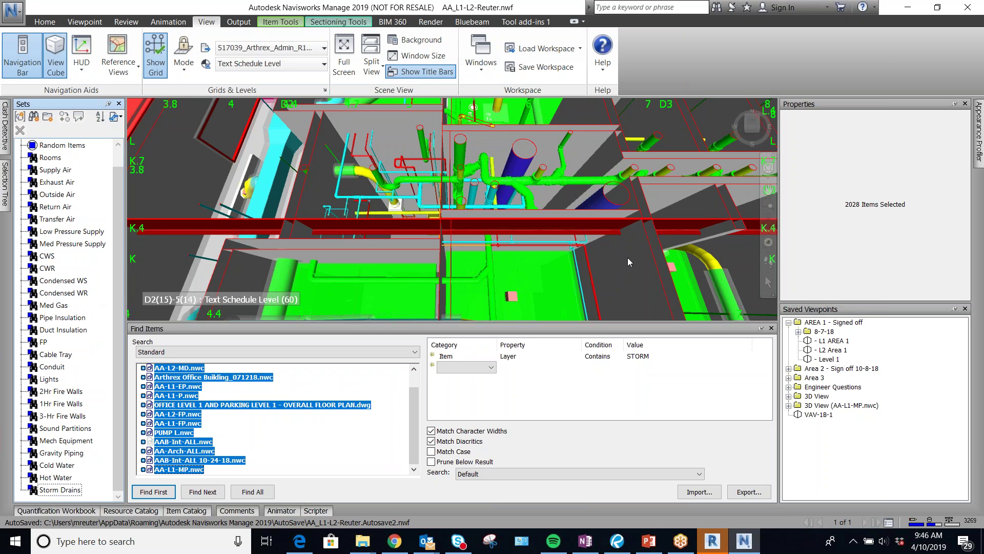
scroll(626, 258, up, 1)
scroll(627, 258, down, 3)
scroll(398, 232, down, 5)
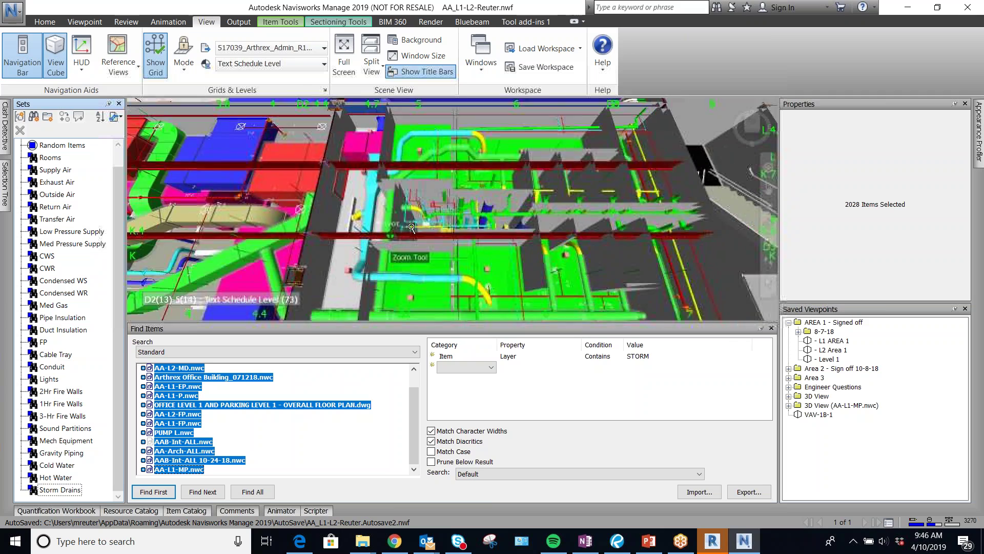
scroll(418, 205, down, 3)
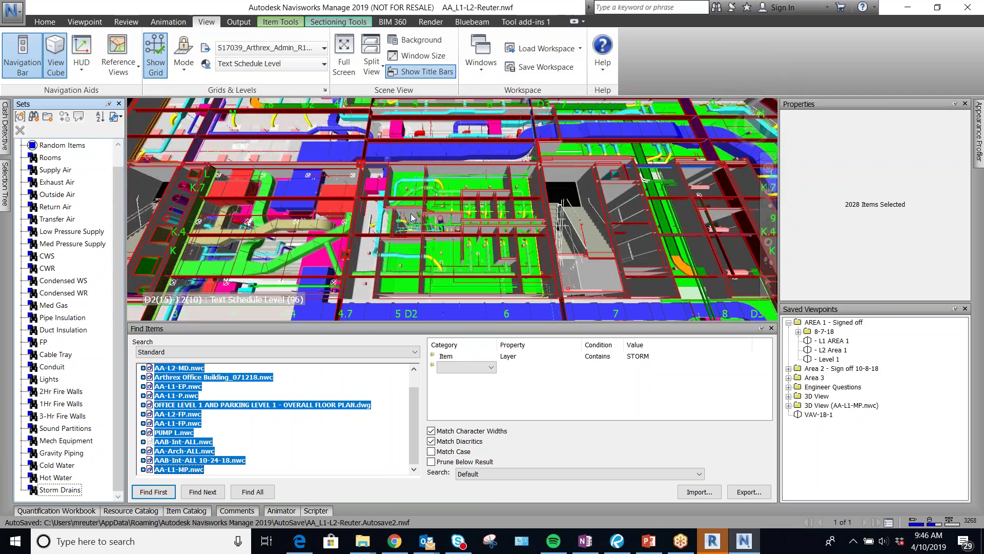
scroll(403, 230, down, 3)
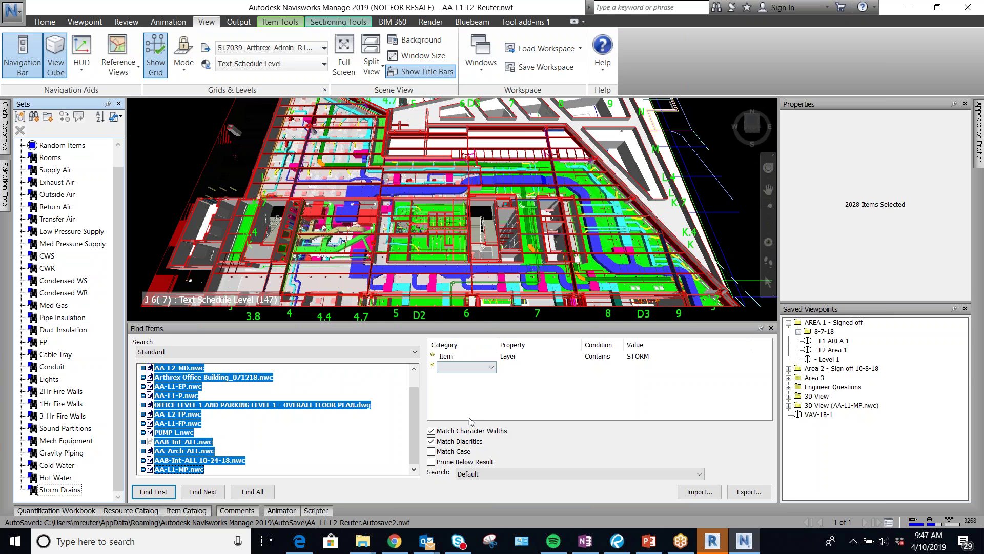
scroll(82, 411, up, 1)
scroll(77, 435, down, 1)
scroll(88, 380, up, 1)
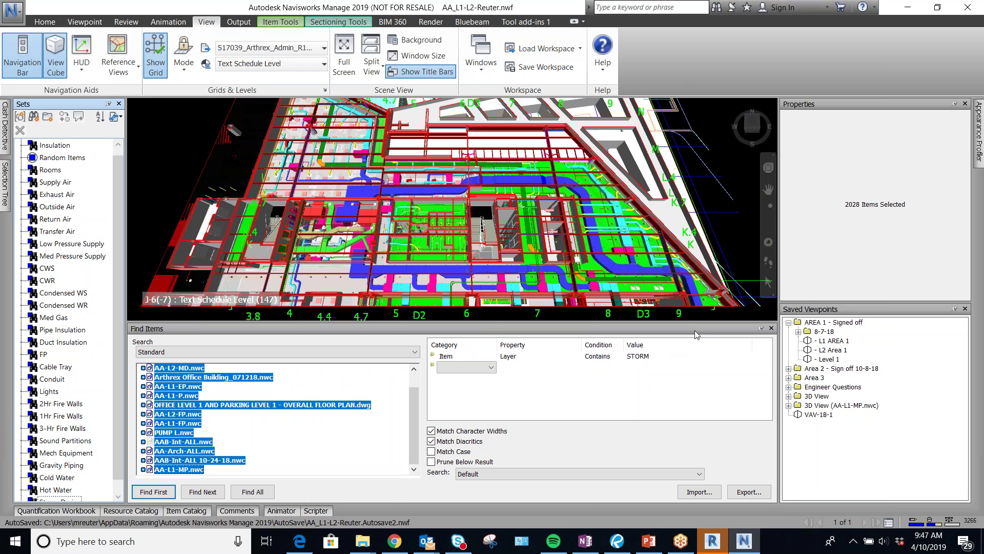
Collapse the Find Items window and open the Appearance Profiler
click(761, 328)
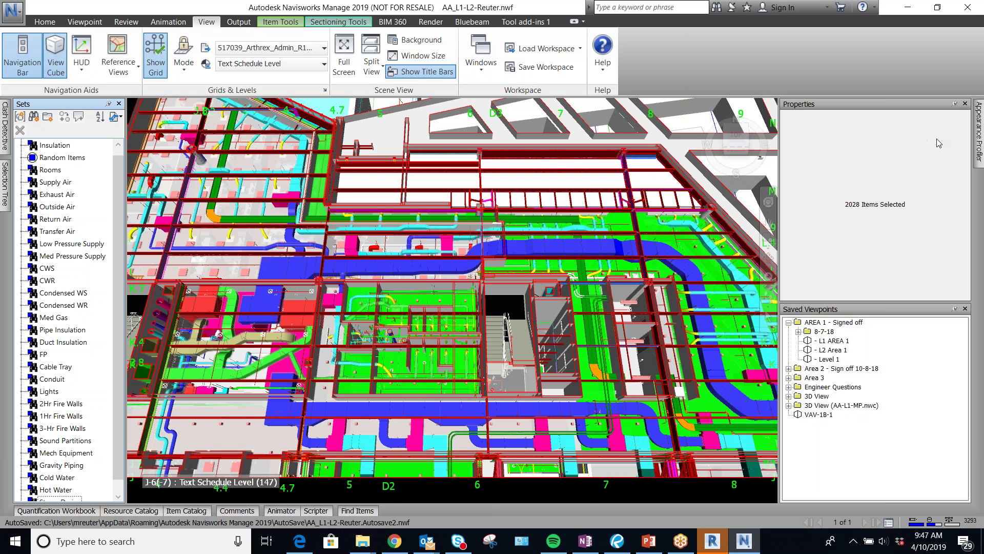
mouse_move(979, 125)
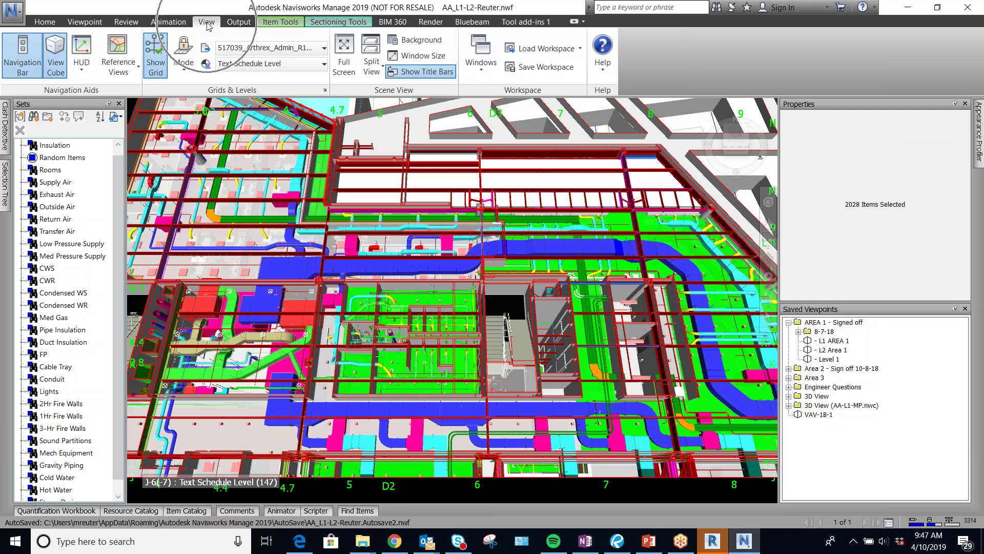
click(481, 59)
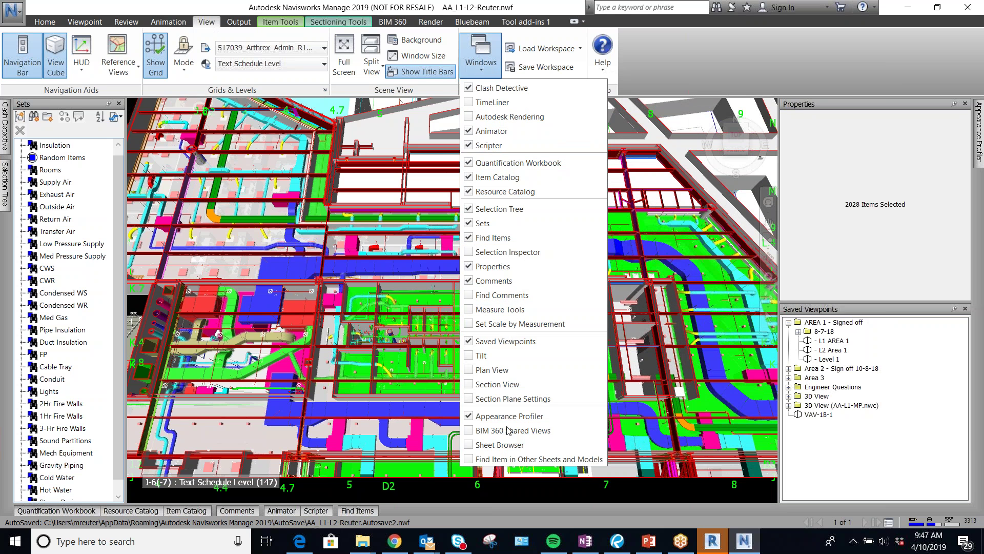
key(ctrl)
key(ctrl)
key(ctrl)
key(ctrl)
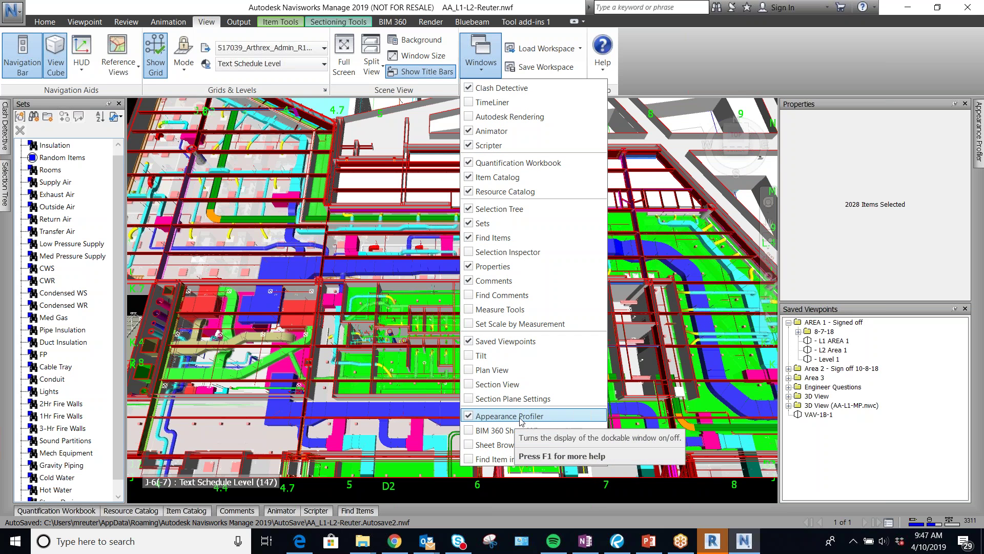
key(ctrl)
key(ctrl)
click(983, 134)
click(981, 124)
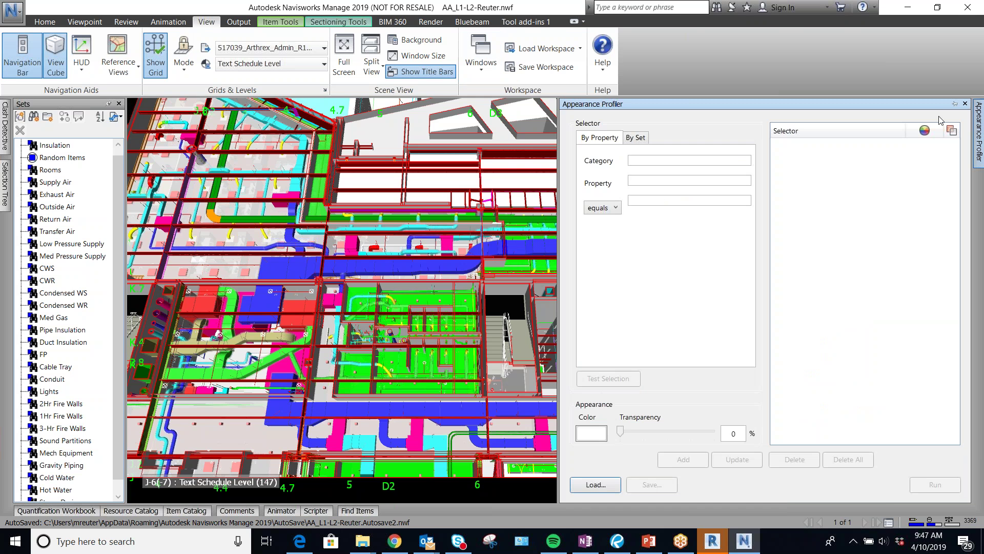
Keep the Appearance Profiler docked open and set the Properties and Saved Viewpoints windows to auto-hide
click(954, 104)
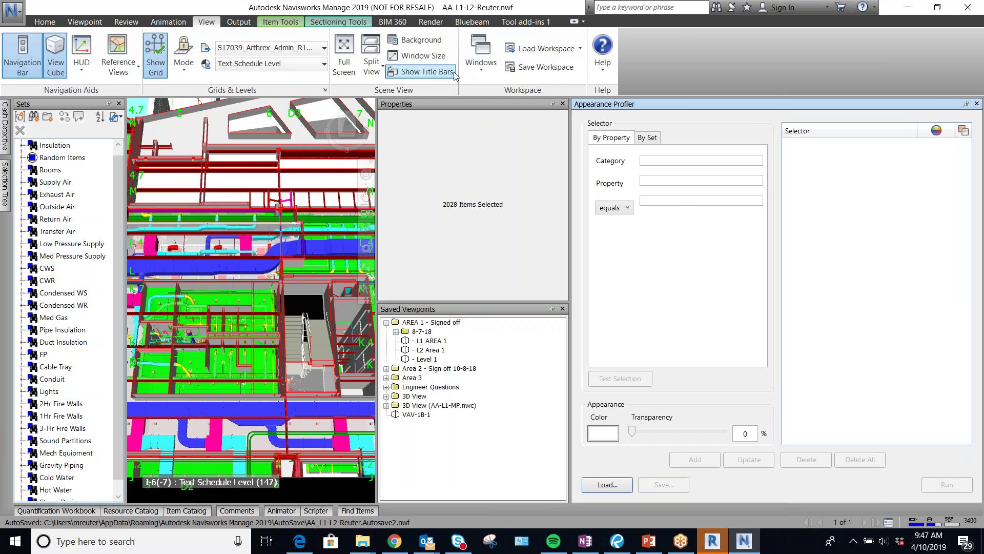
click(552, 103)
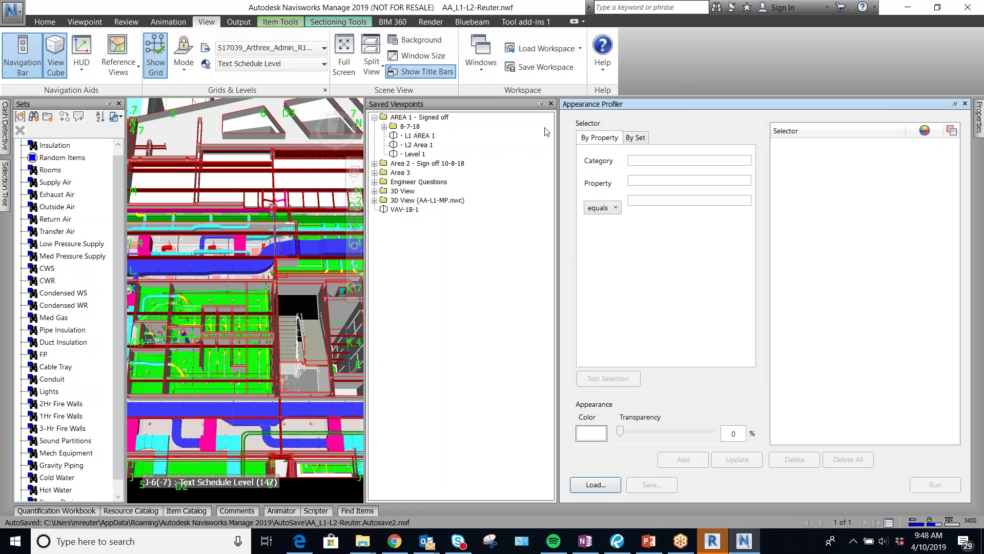
click(540, 104)
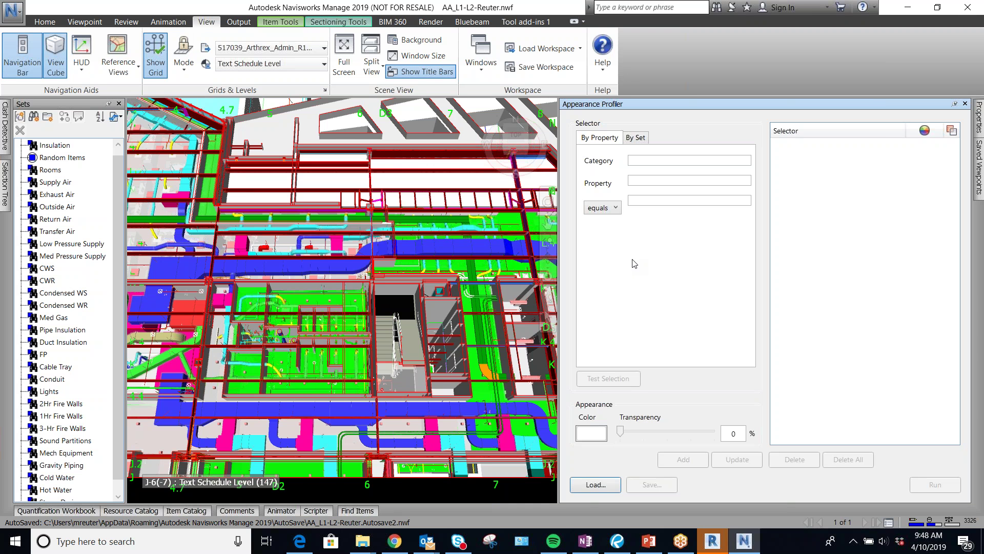
Switch the Appearance Profiler selector to By Set and refresh its list of saved sets
click(673, 163)
click(620, 135)
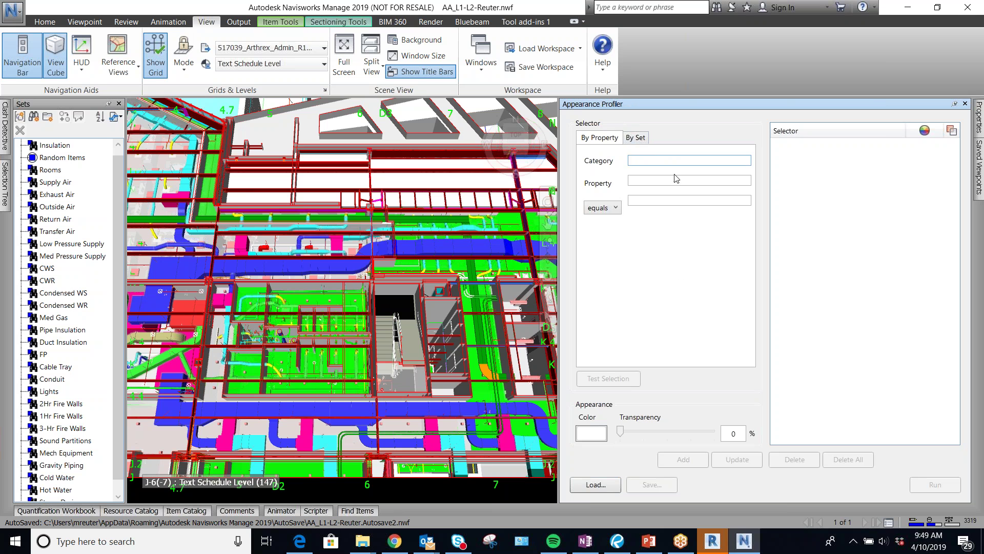
click(639, 138)
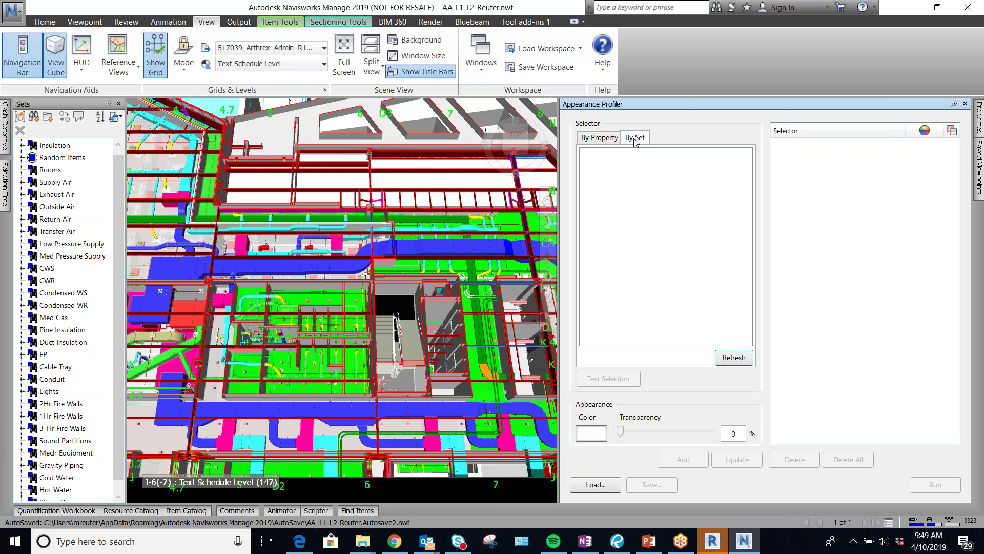
click(734, 358)
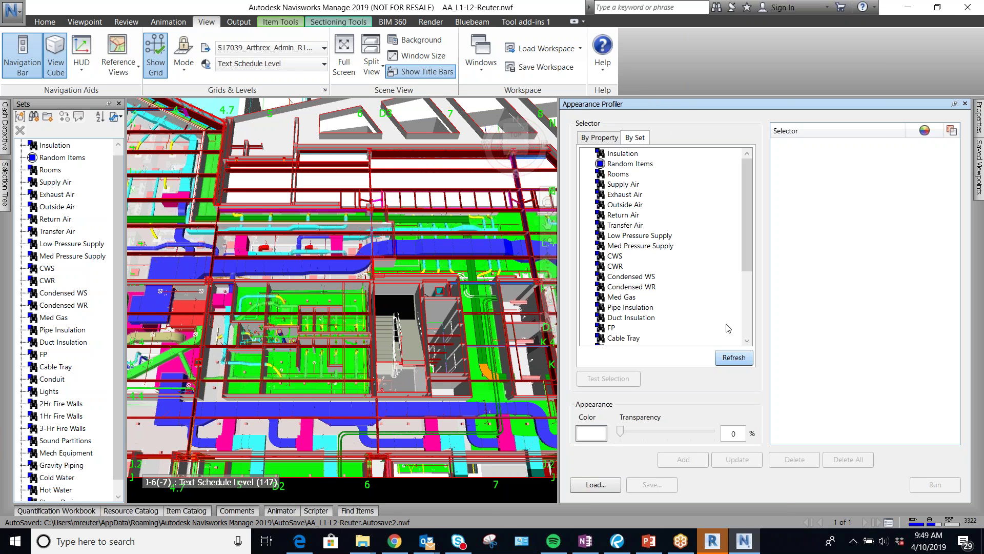
scroll(661, 205, down, 5)
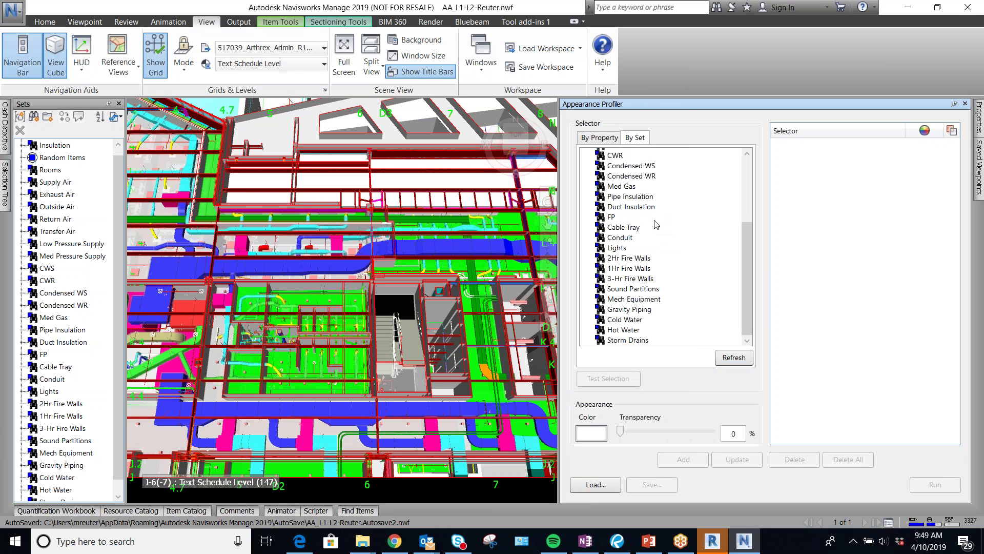
scroll(657, 220, up, 5)
scroll(647, 210, down, 2)
scroll(651, 169, up, 2)
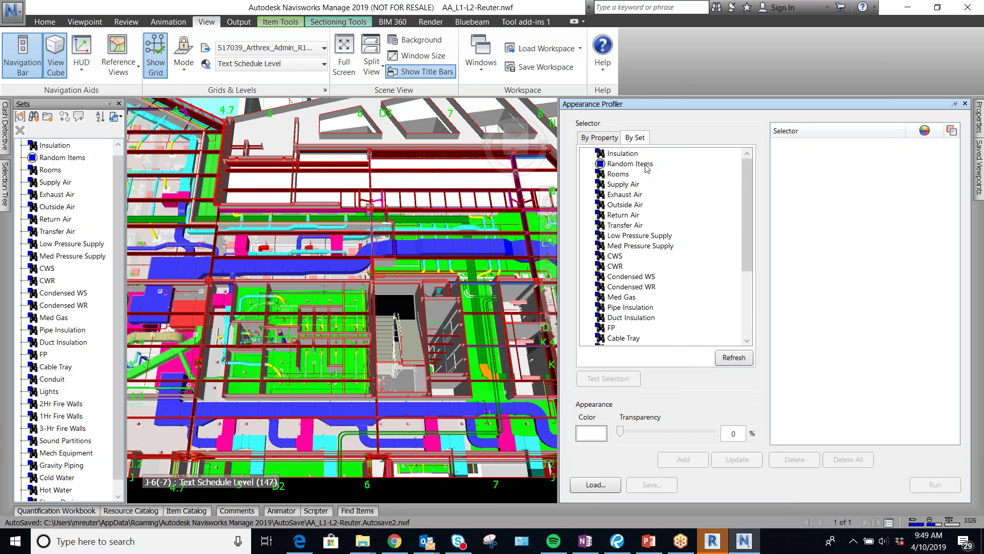
scroll(640, 189, down, 4)
scroll(634, 216, up, 4)
Select the Insulation set and define its appearance as light gray with 75% transparency
click(623, 164)
click(623, 154)
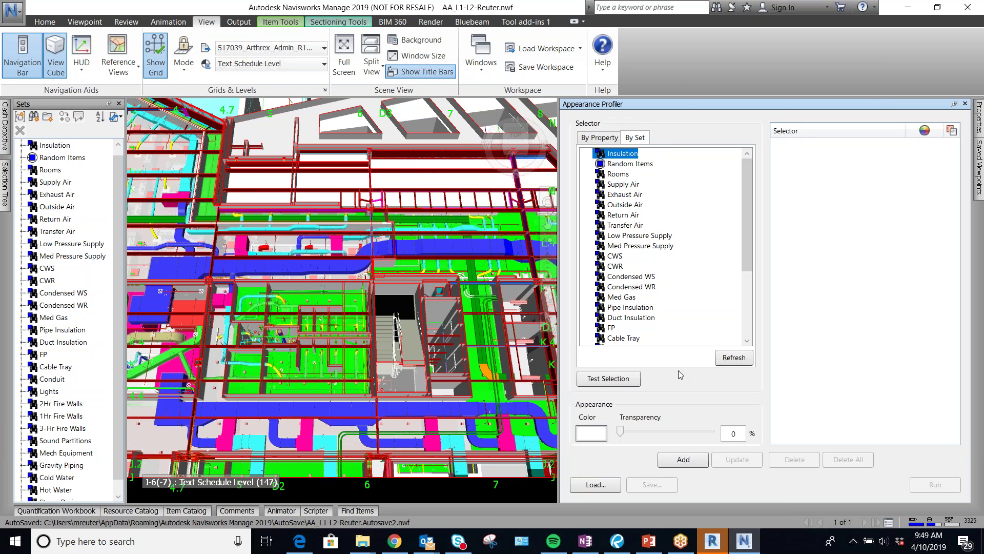
drag(620, 431, 688, 437)
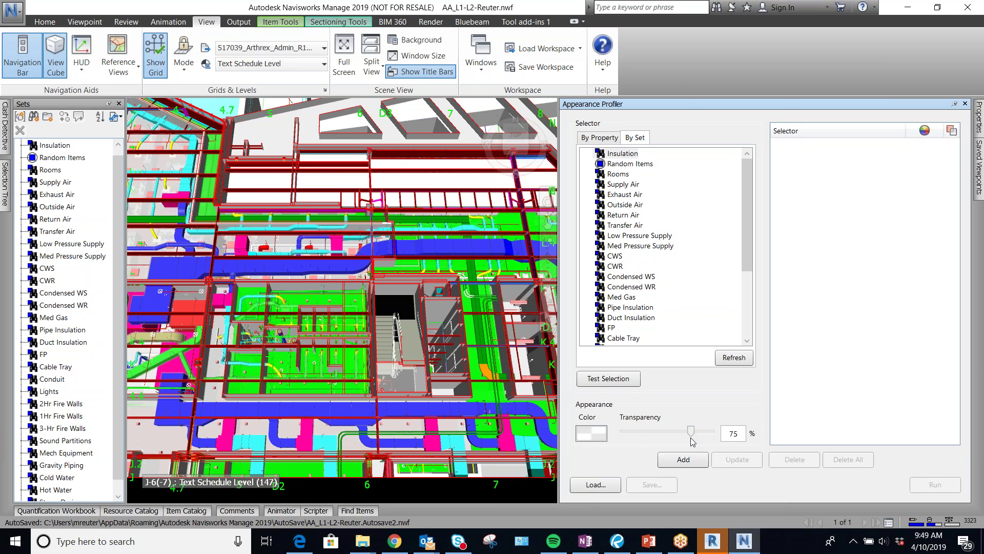
click(622, 155)
click(600, 439)
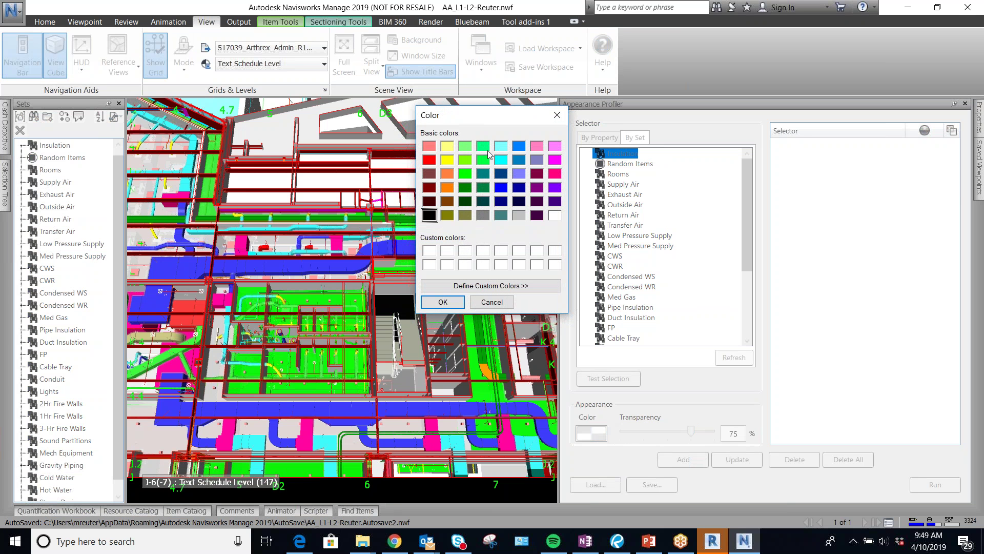
click(518, 216)
click(443, 302)
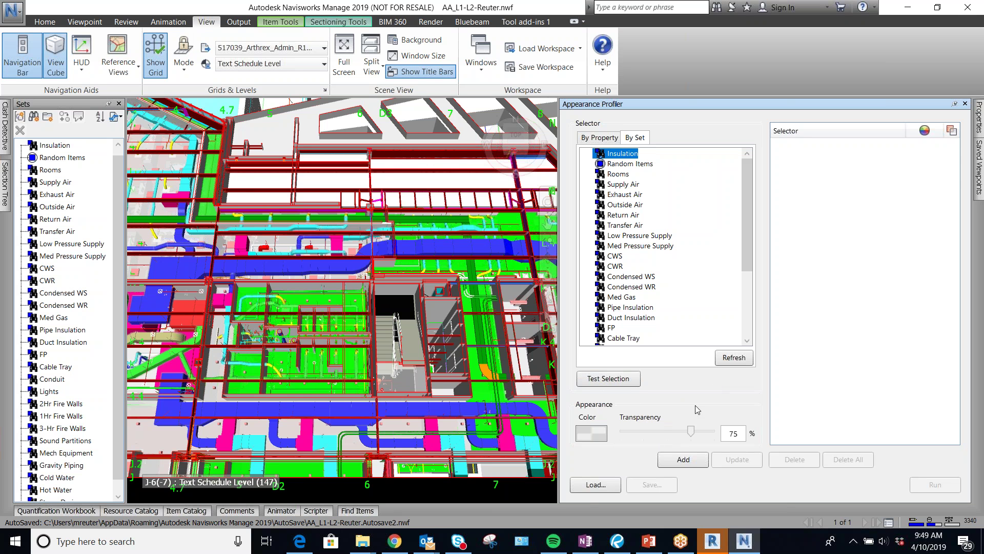
Add the Insulation and Rooms sets to the profile list, both in light gray with 75% transparency
click(687, 459)
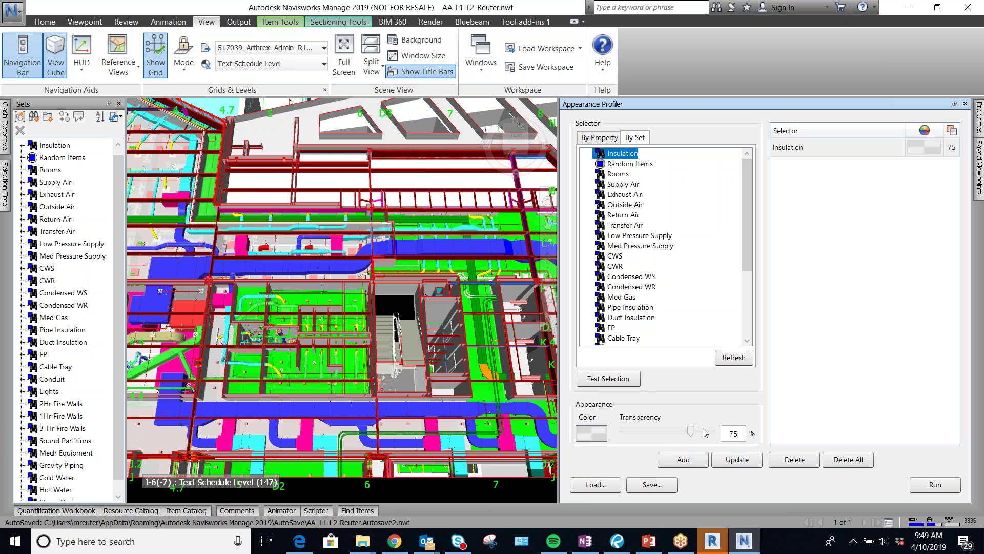
click(621, 175)
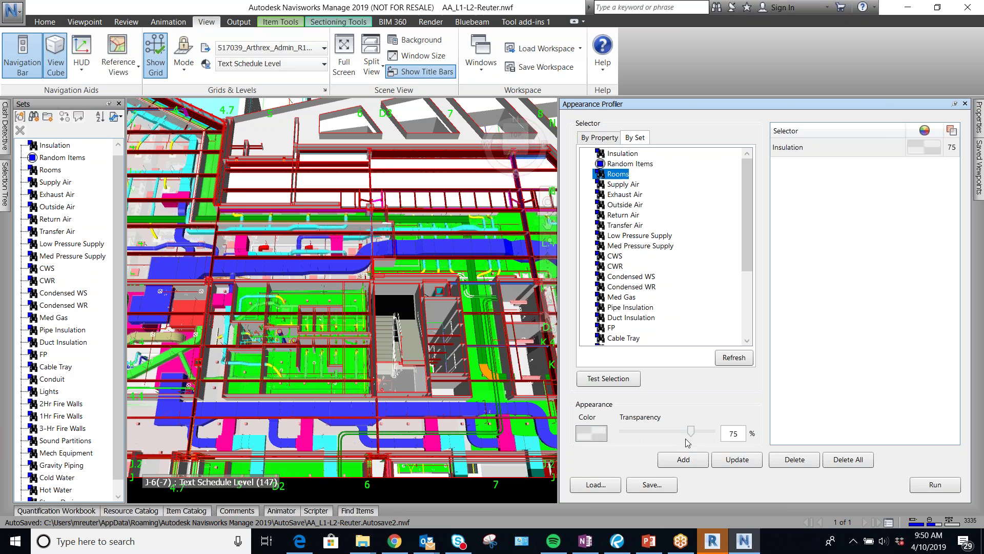
click(684, 461)
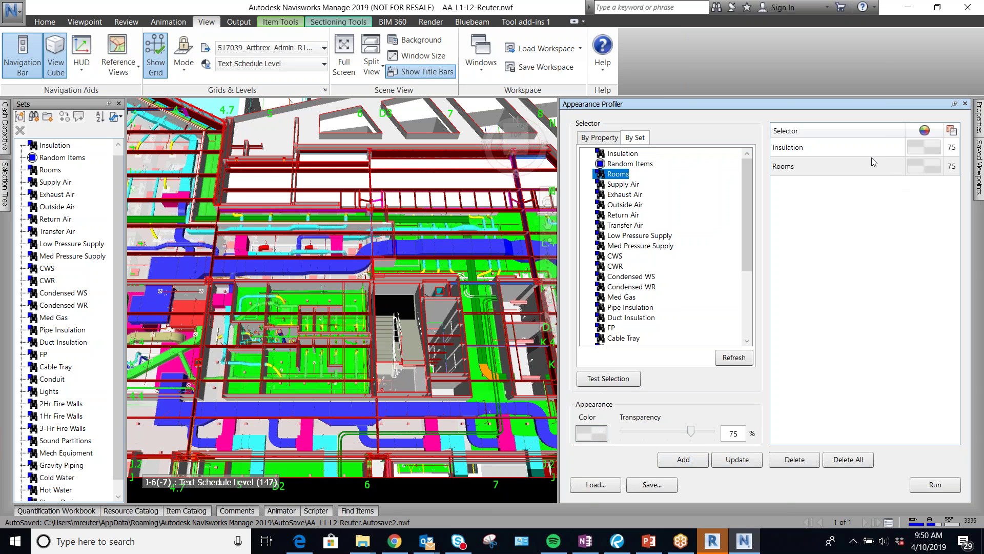
Add the Low Pressure Supply set to the profile list in blue with 0% transparency
click(629, 186)
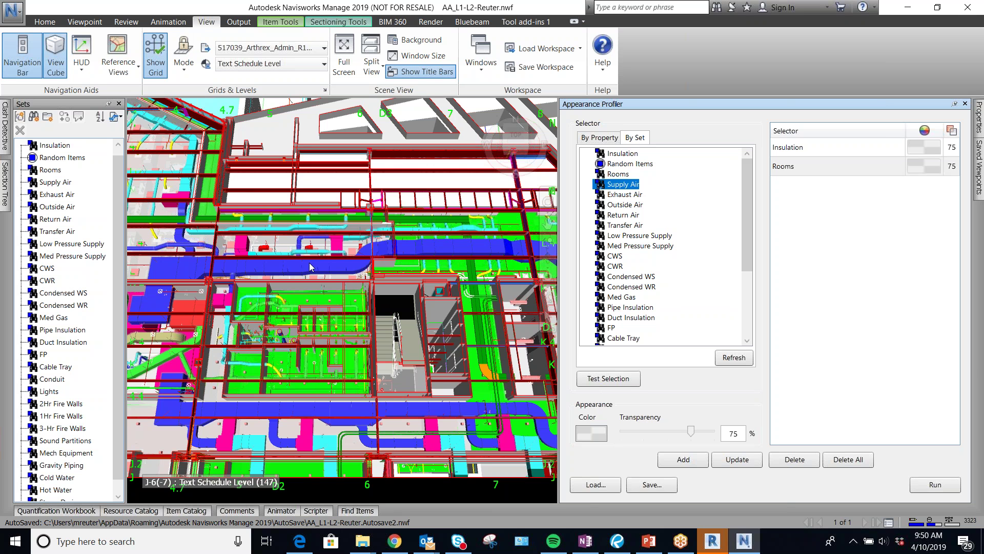
mouse_move(309, 267)
scroll(377, 373, down, 4)
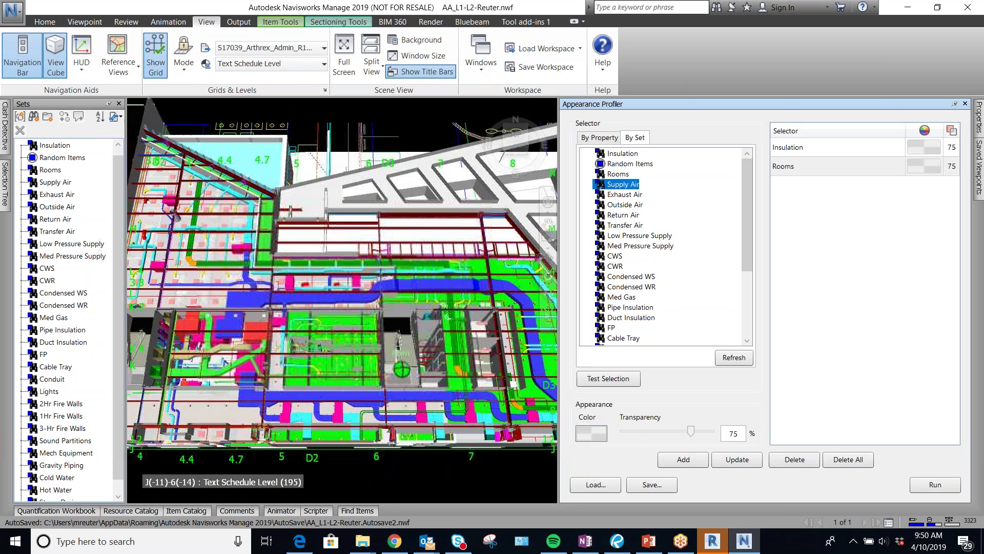
scroll(185, 285, up, 2)
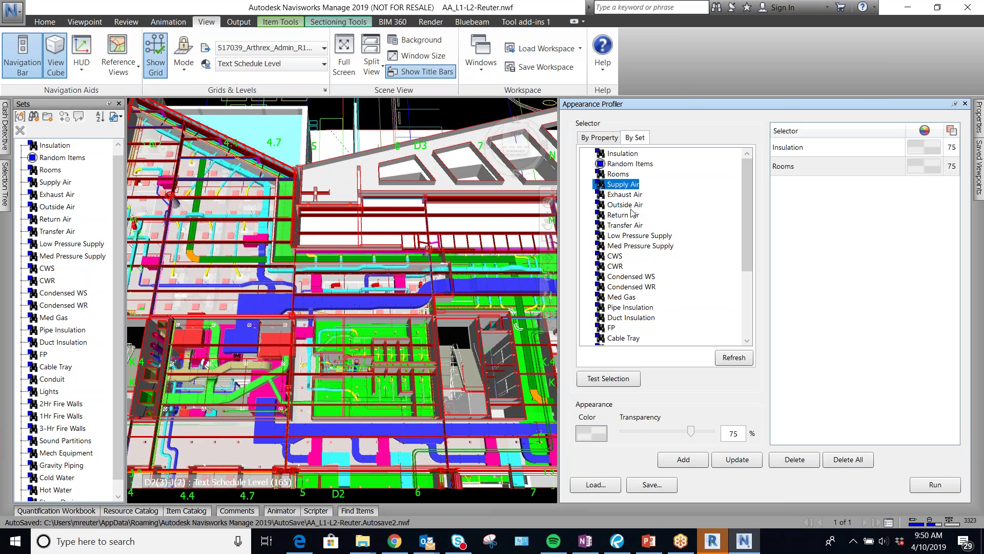
click(642, 236)
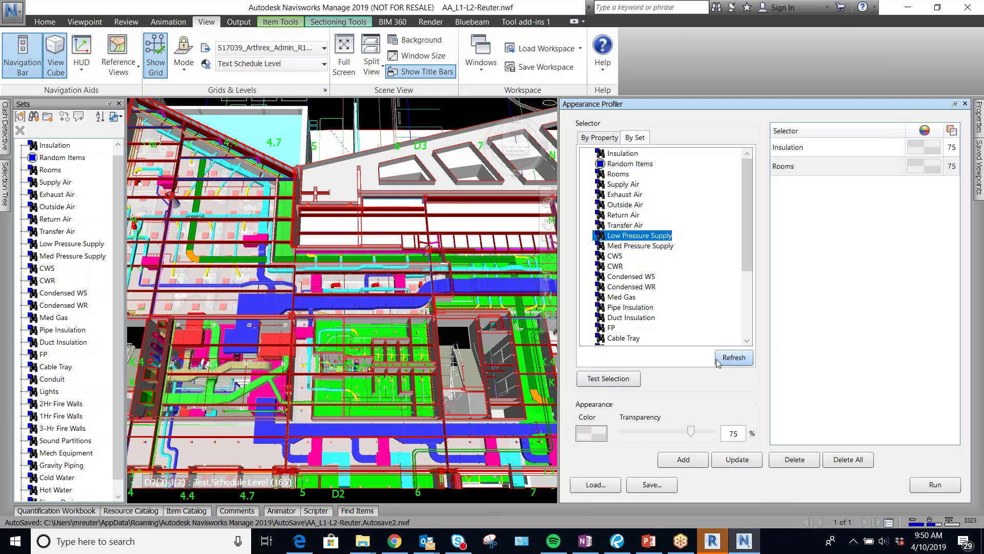
click(591, 433)
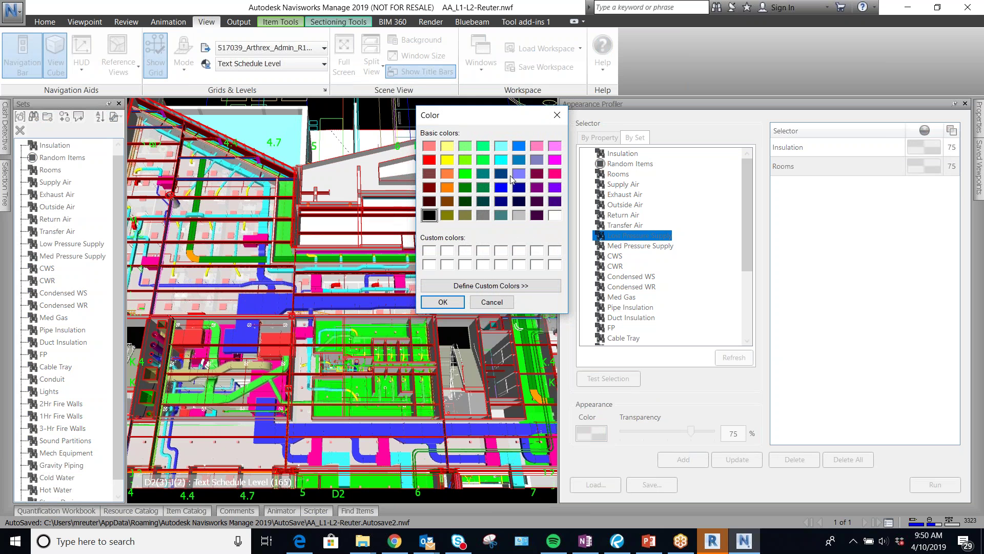
click(501, 191)
click(443, 305)
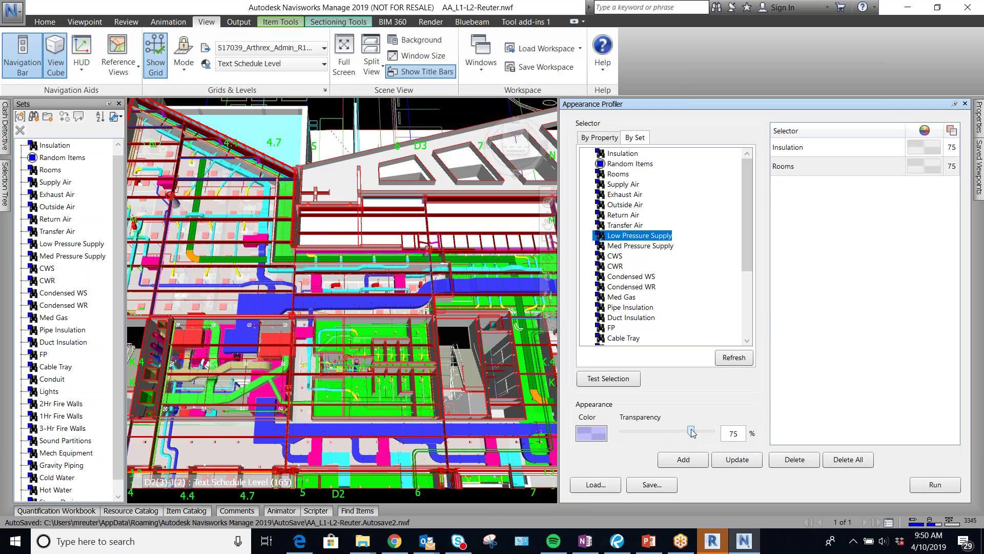
drag(691, 431, 613, 431)
click(689, 461)
Add the Med Pressure Supply set to the profile list in cyan
click(644, 246)
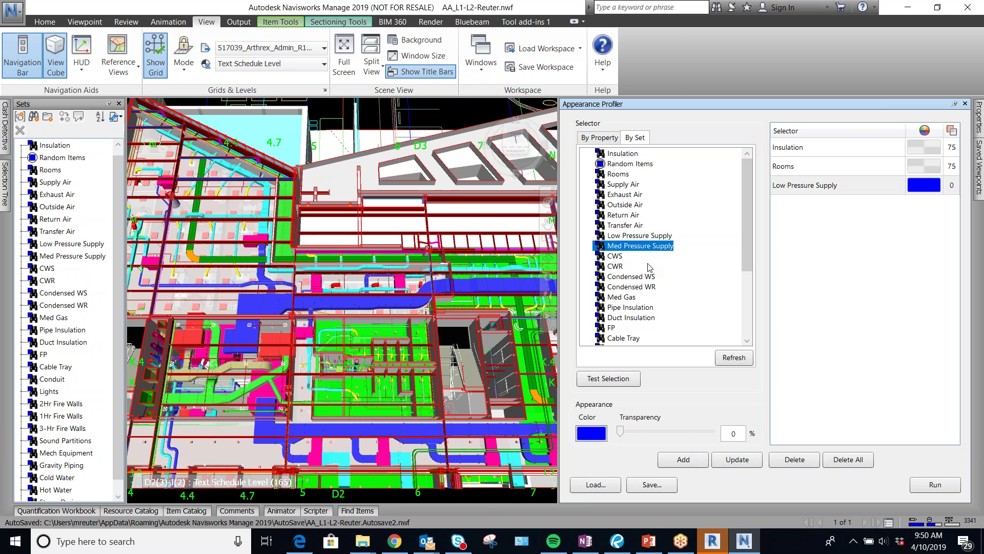
click(603, 435)
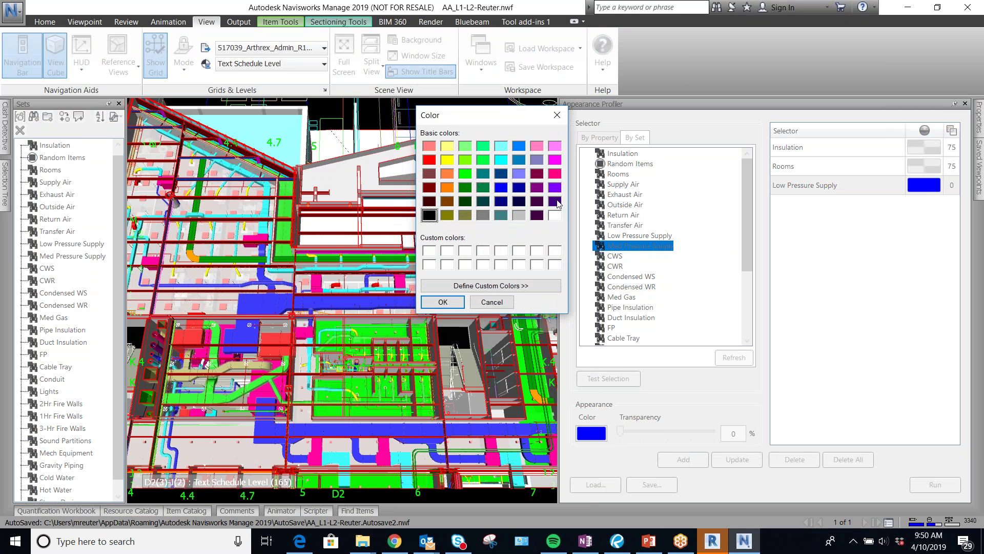
click(502, 161)
click(448, 306)
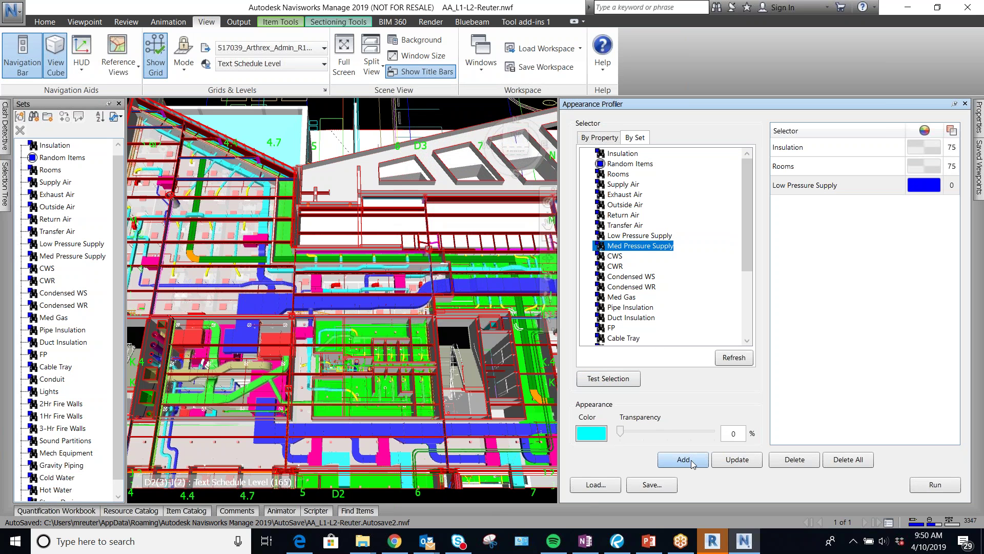
click(696, 461)
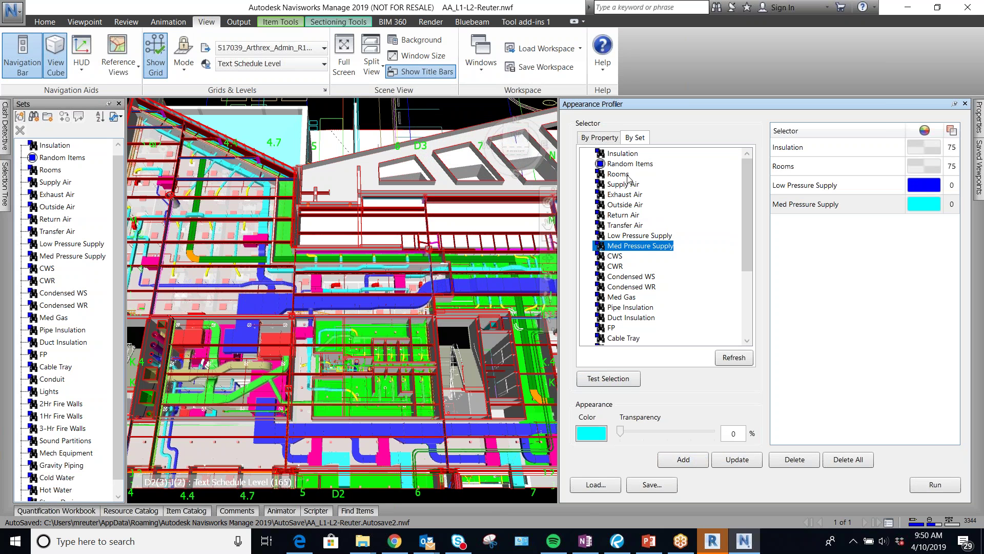
Add the Exhaust Air set to the profile list in bright green
click(625, 197)
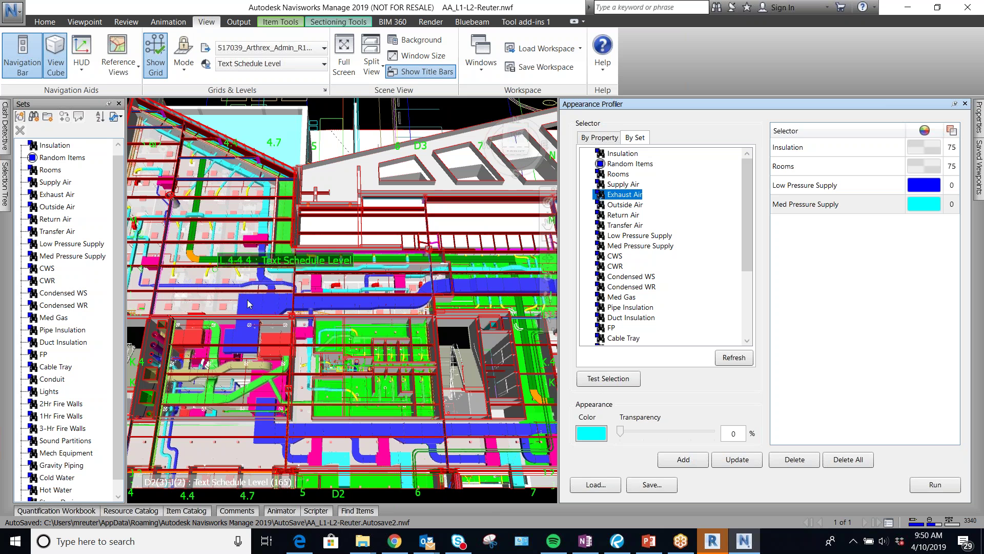
click(595, 435)
click(464, 174)
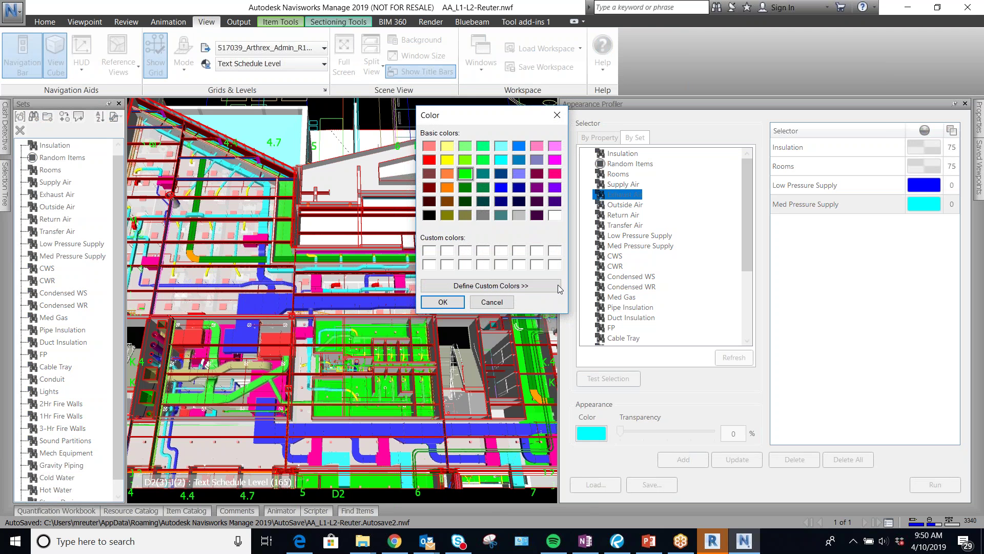
click(443, 302)
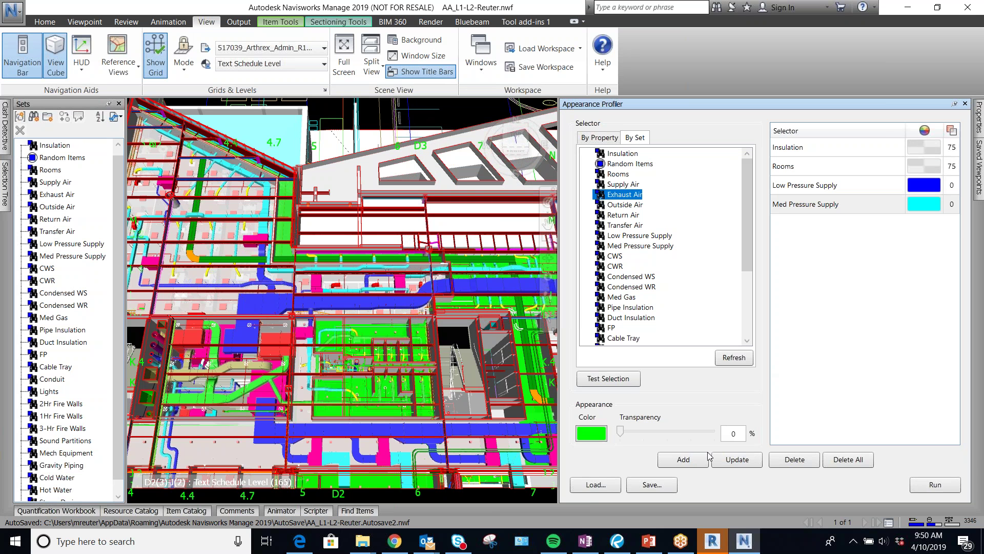
click(683, 459)
Add the Outside Air set to the profile list in olive
click(629, 205)
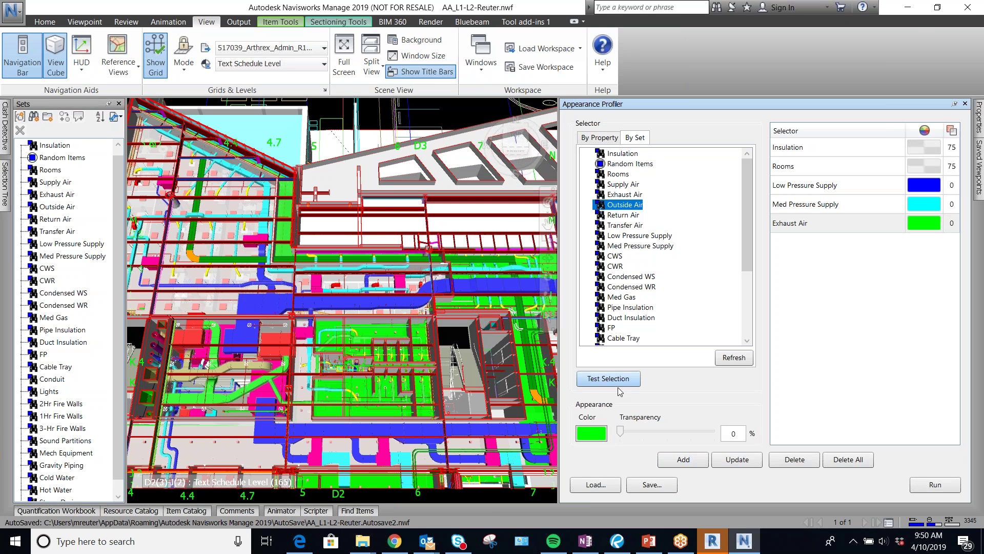
click(594, 435)
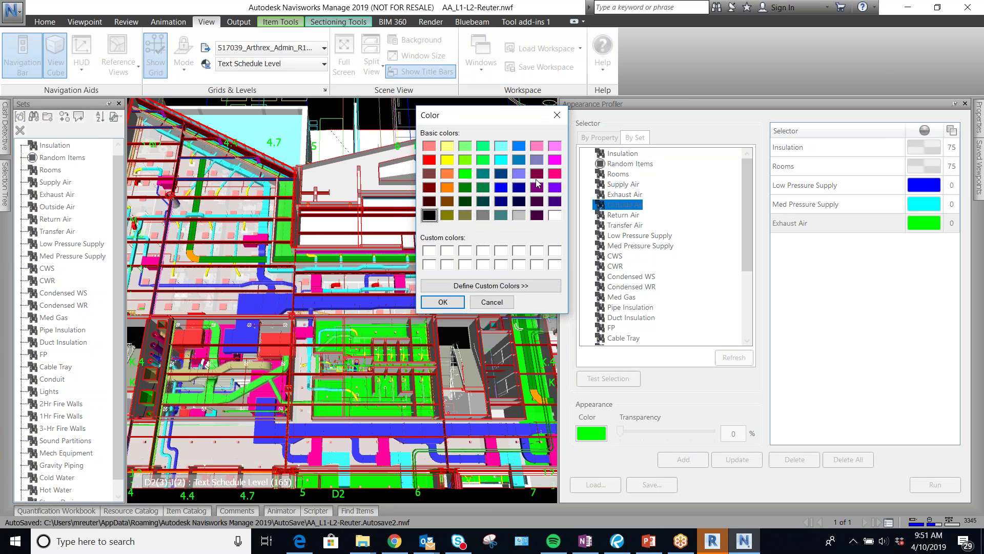
click(448, 215)
click(440, 303)
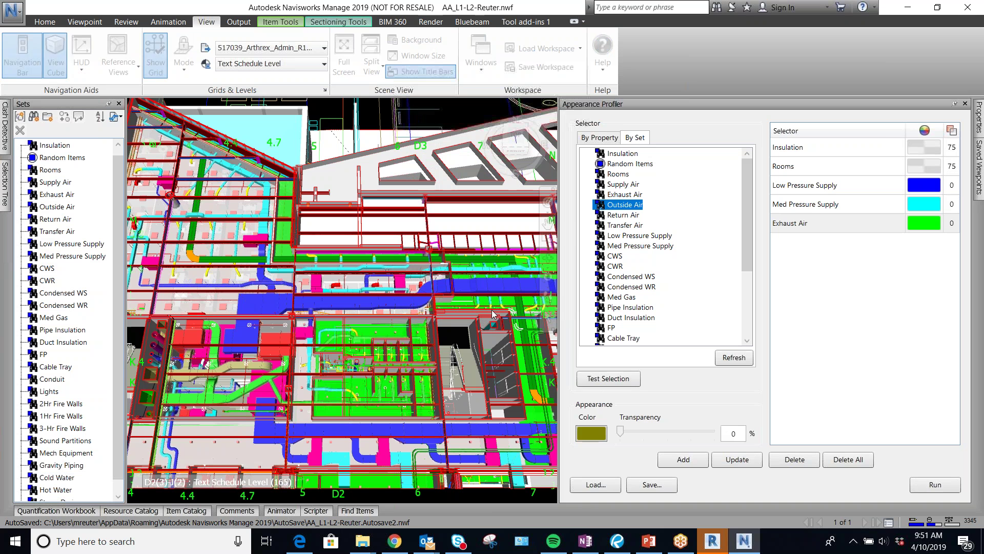
click(684, 459)
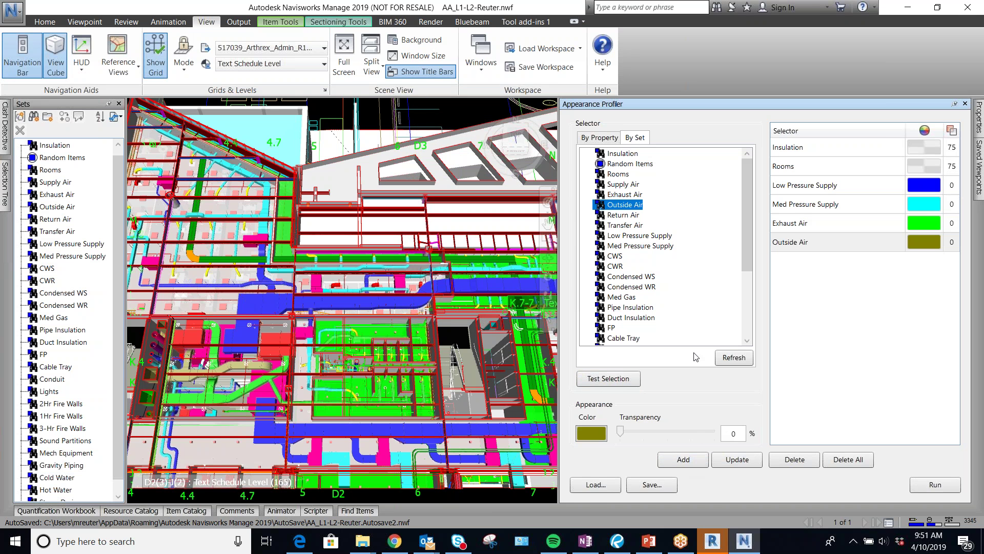
Add the Return Air set to the profile list in red
click(629, 216)
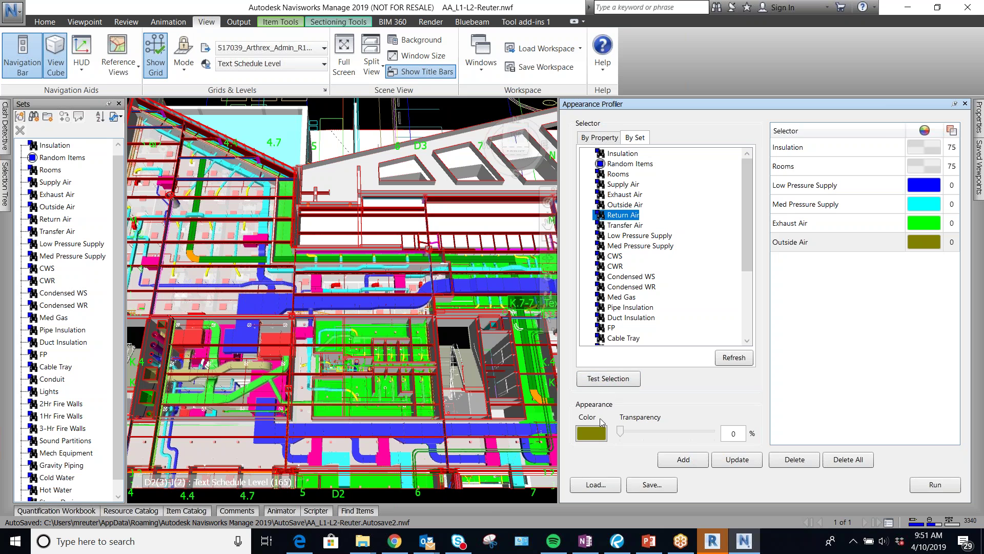
click(593, 433)
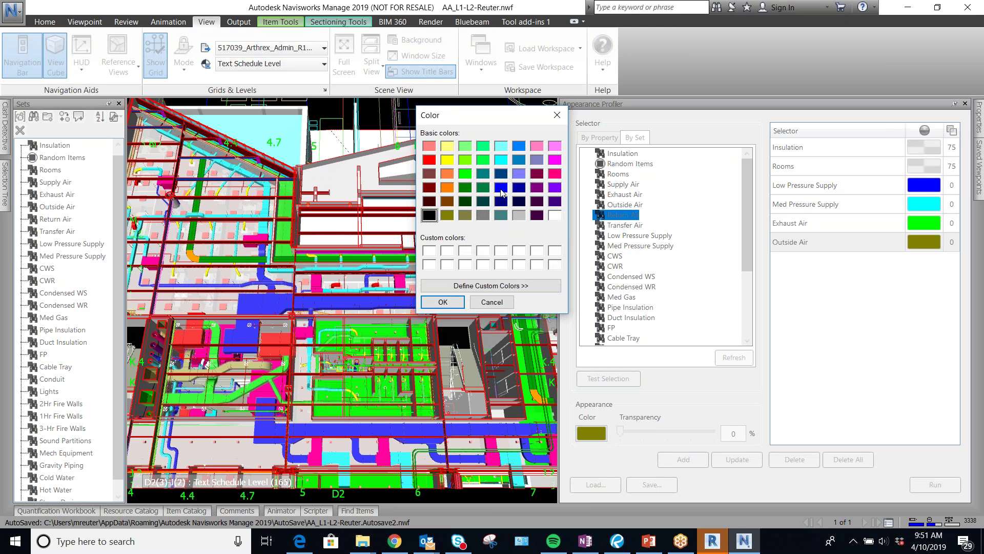
click(429, 160)
click(442, 302)
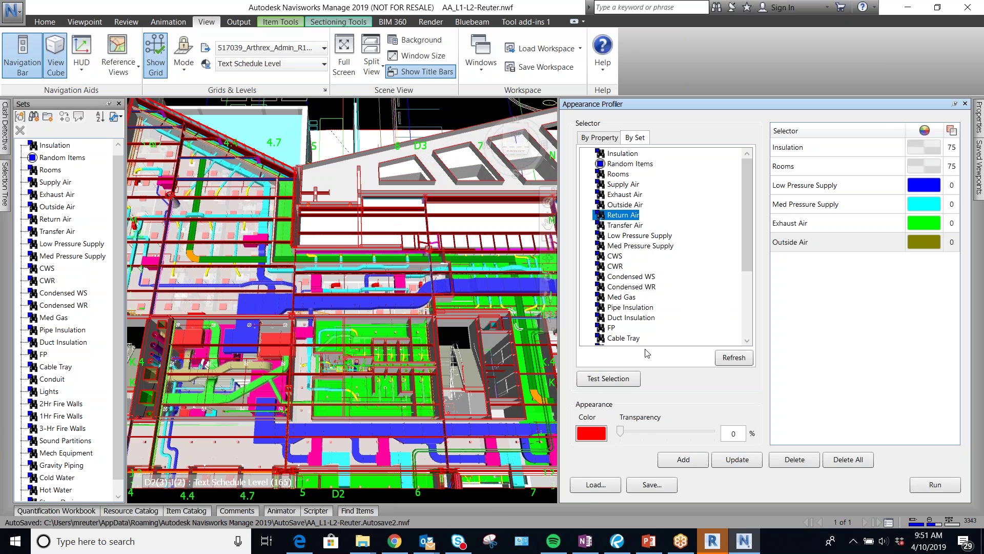
click(693, 460)
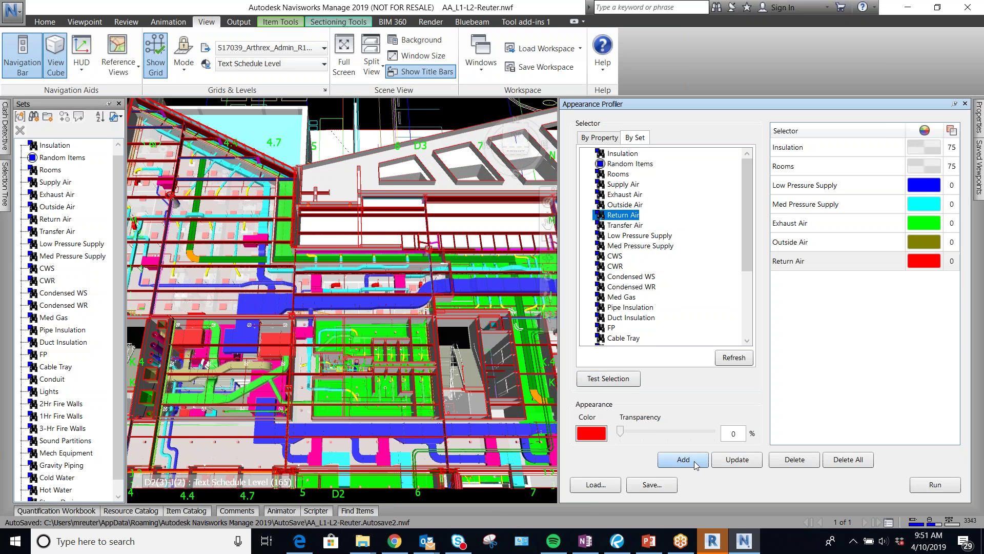
Add the Transfer Air set to the profile list in orange
click(632, 225)
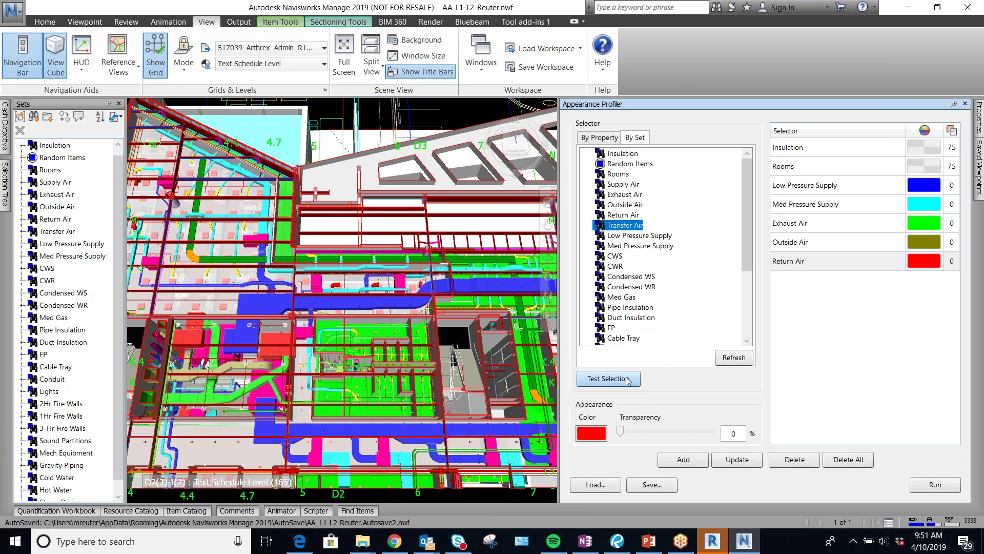
click(596, 438)
click(446, 189)
click(443, 302)
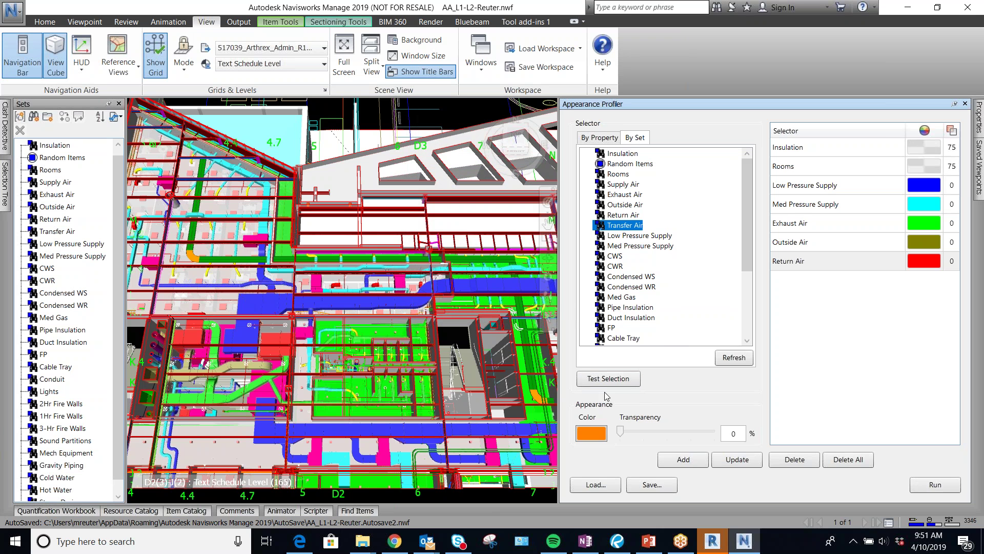
click(690, 460)
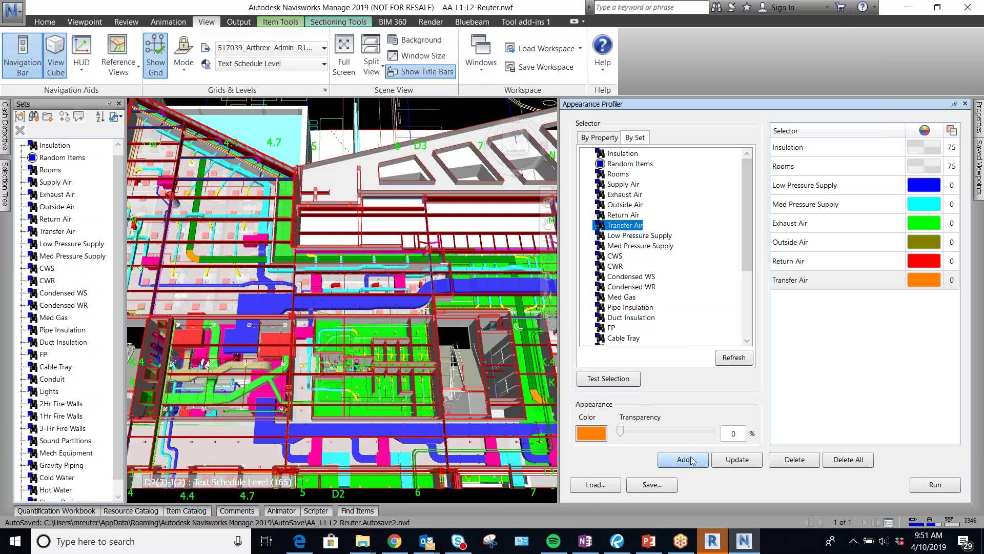
Select the CWS set and choose blue as its appearance color
click(620, 257)
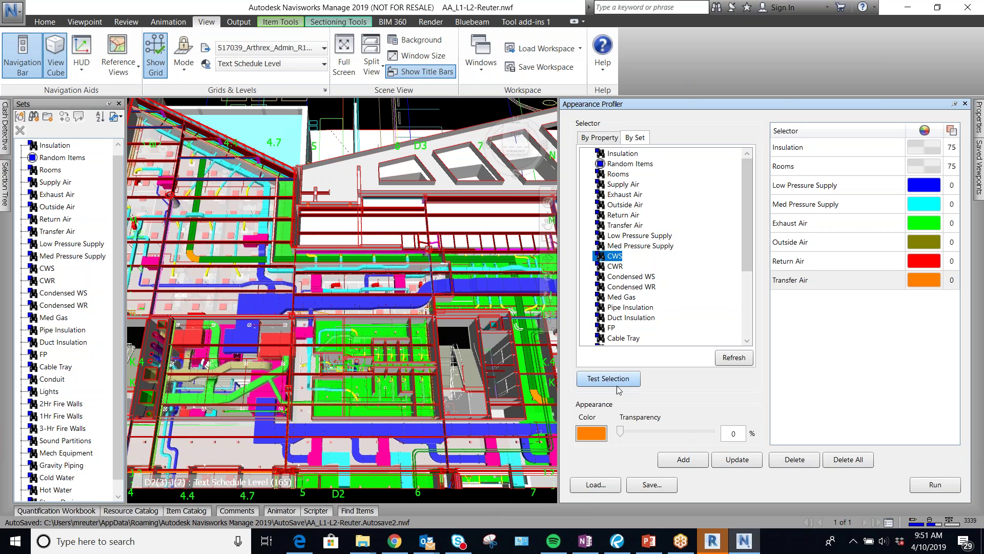
click(592, 434)
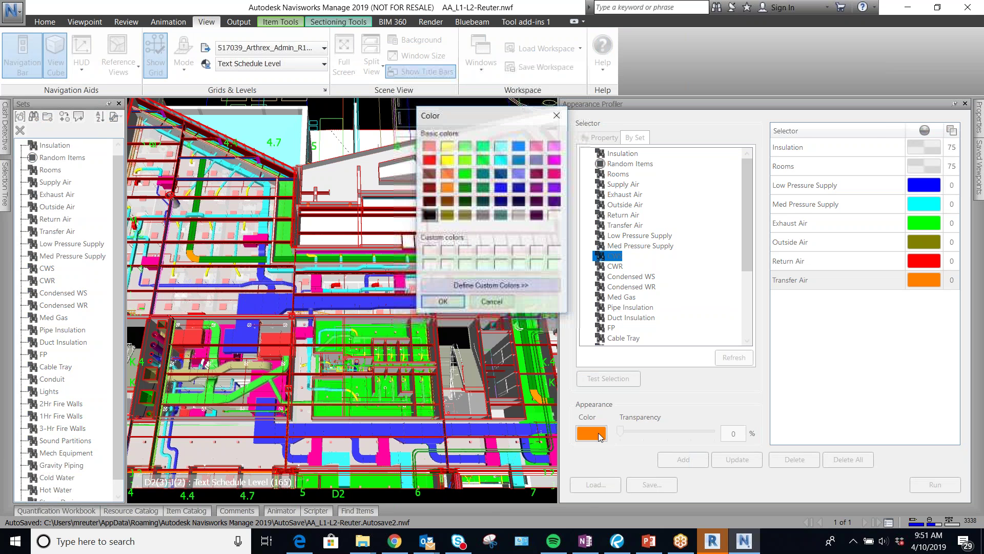
click(502, 191)
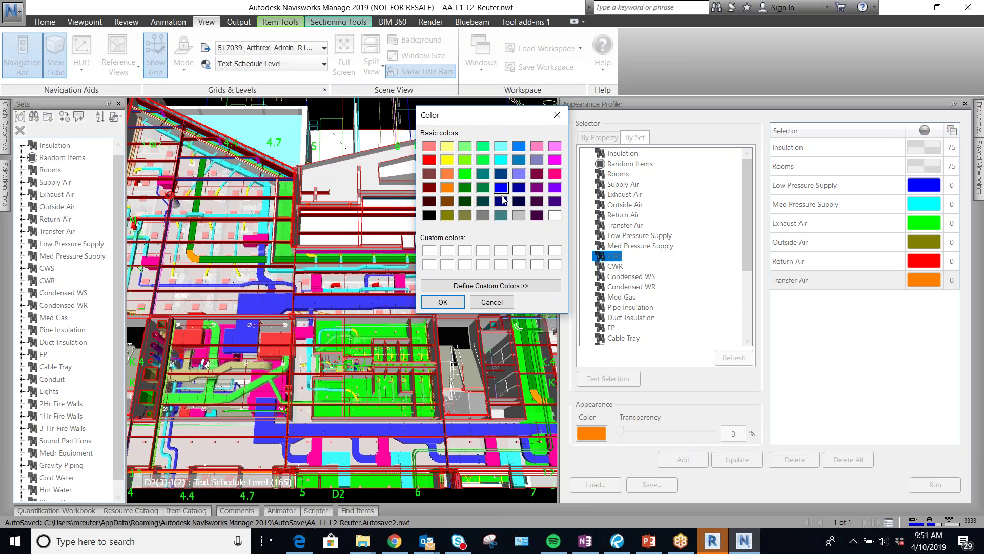
click(442, 302)
Add the CWR set to the profile list in blue and delete its duplicate entry
click(615, 267)
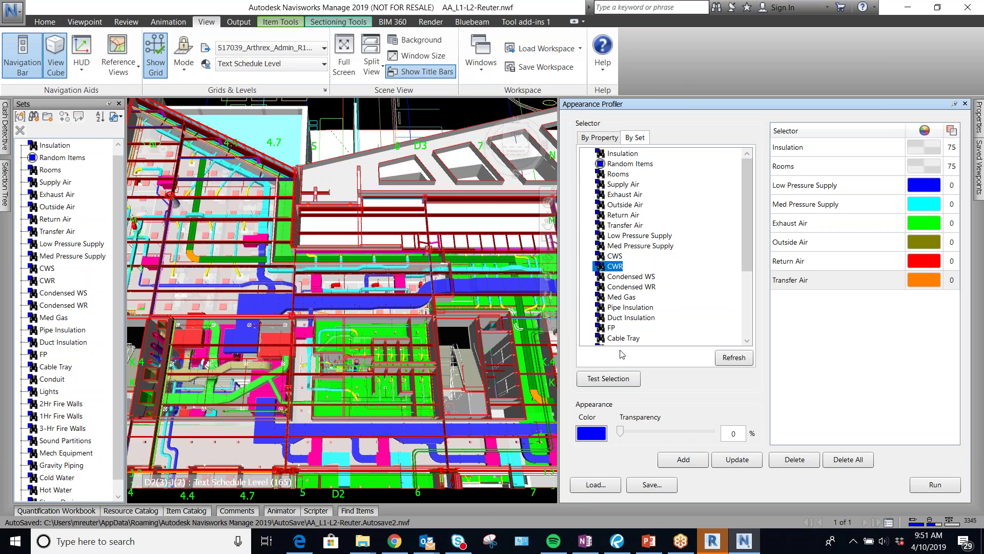
click(594, 433)
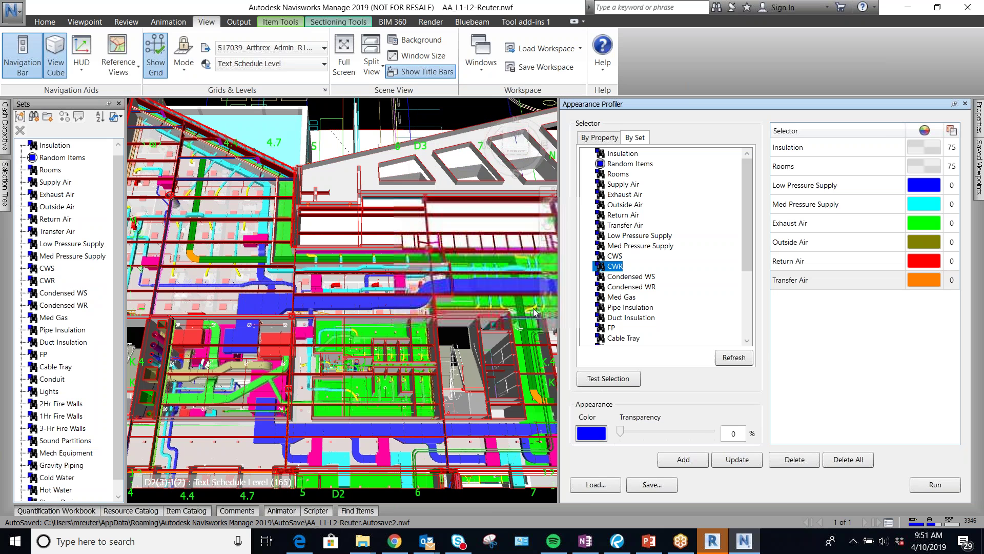
click(691, 460)
click(683, 460)
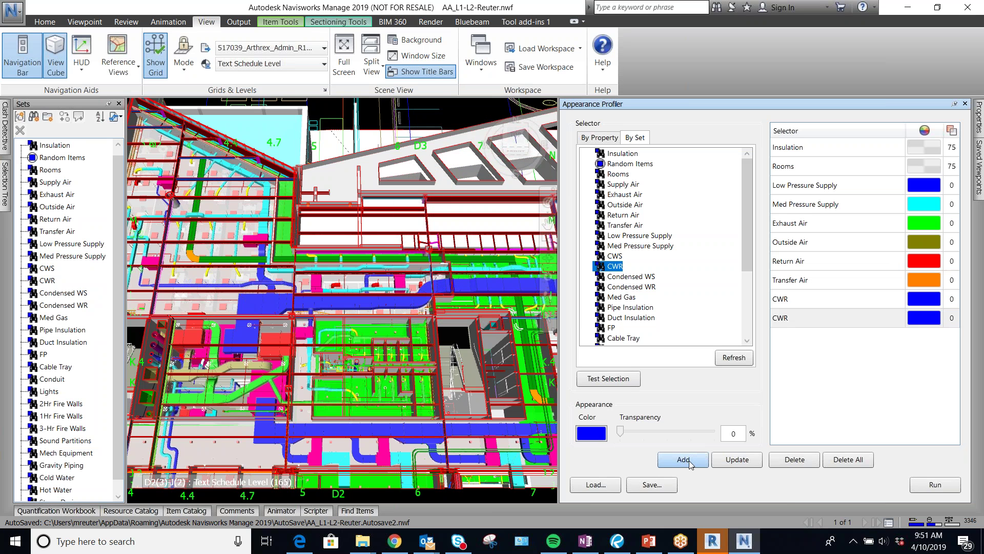
click(792, 318)
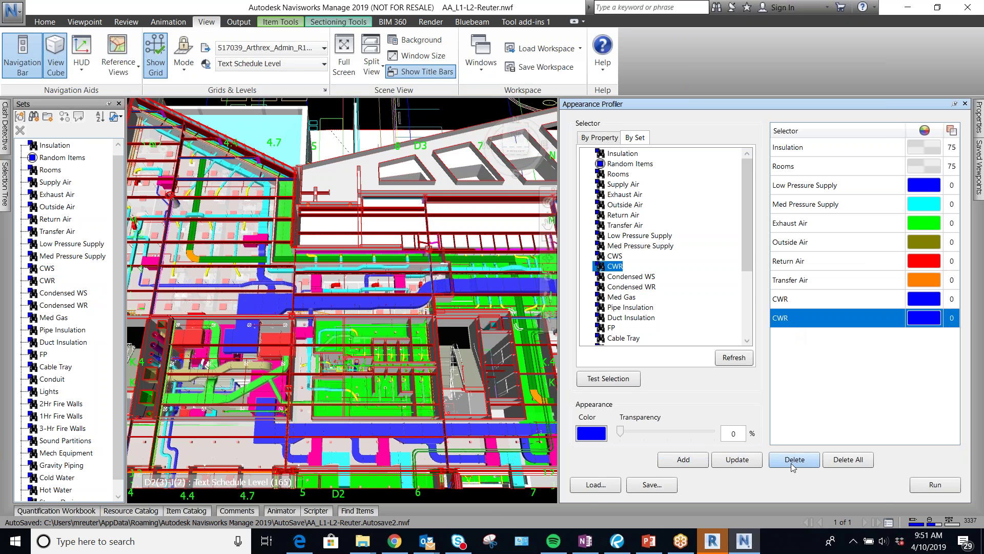
click(791, 462)
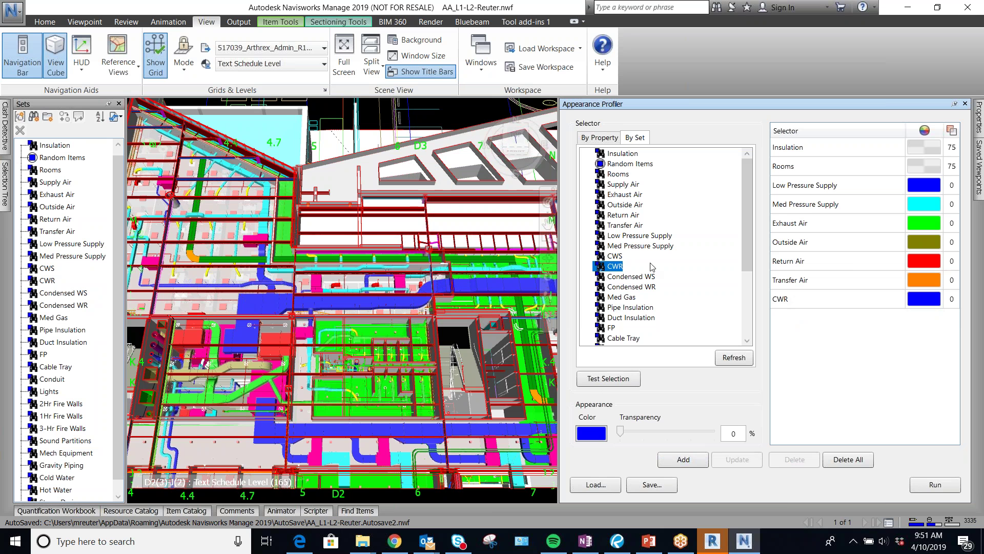
Add the CWS set to the profile list in blue and change the CWR entry's color to cyan
click(614, 257)
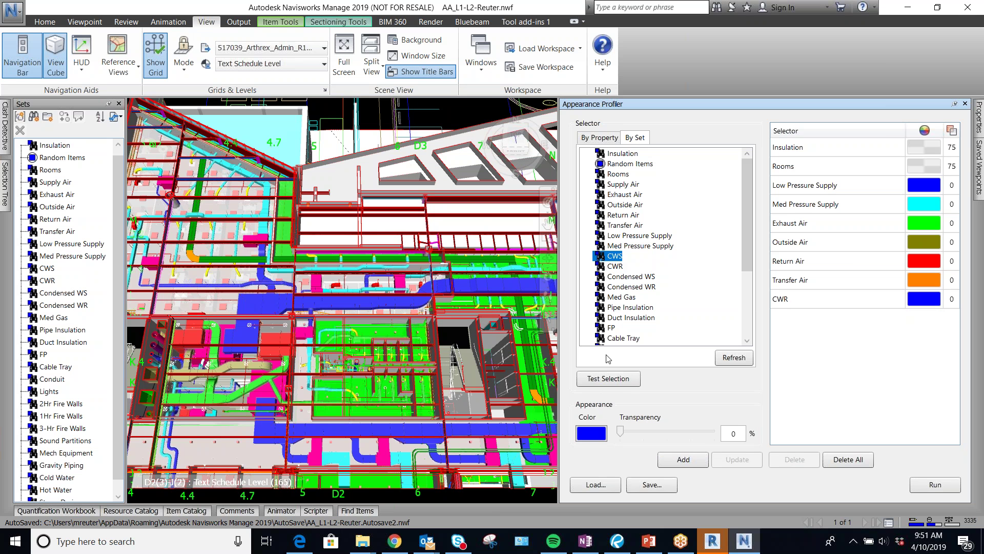
click(685, 460)
click(858, 306)
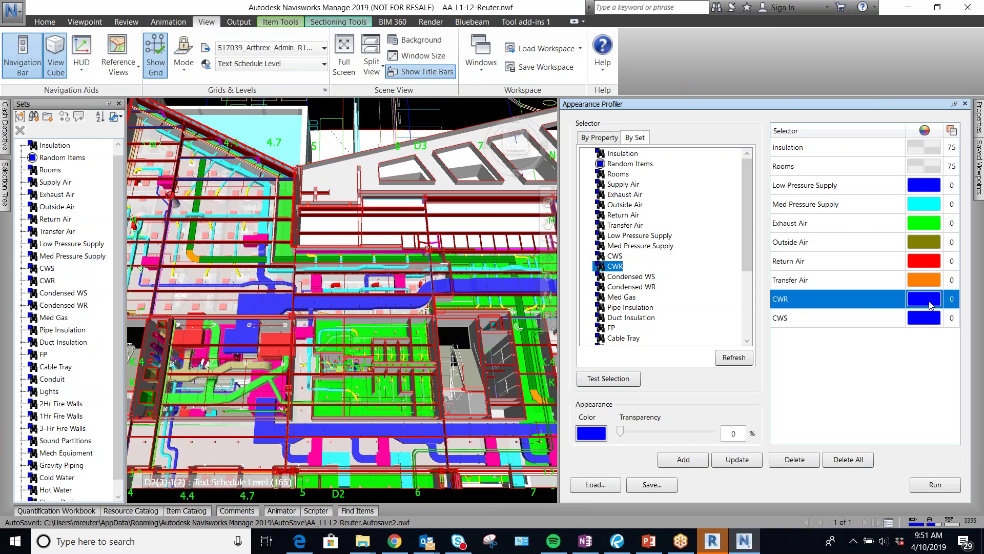
click(591, 433)
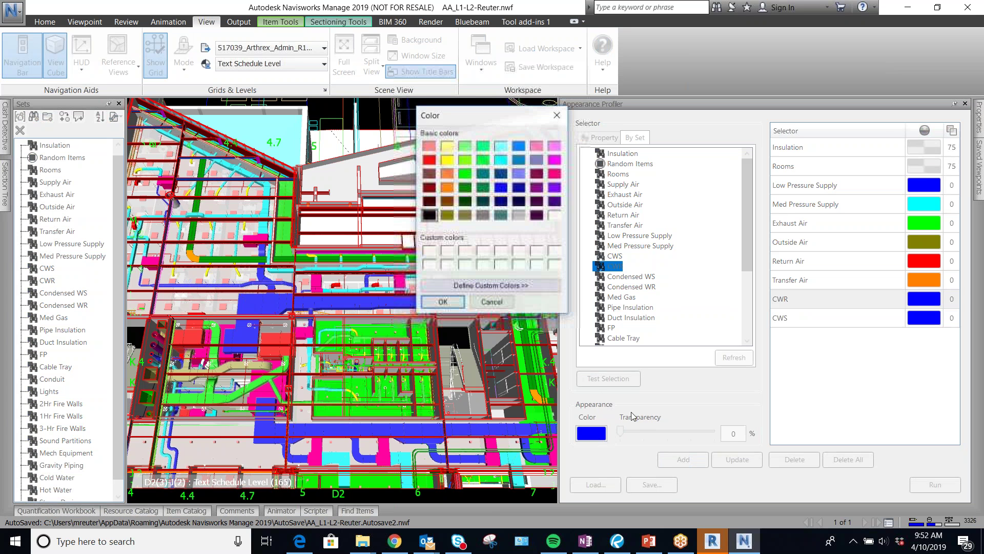
click(501, 159)
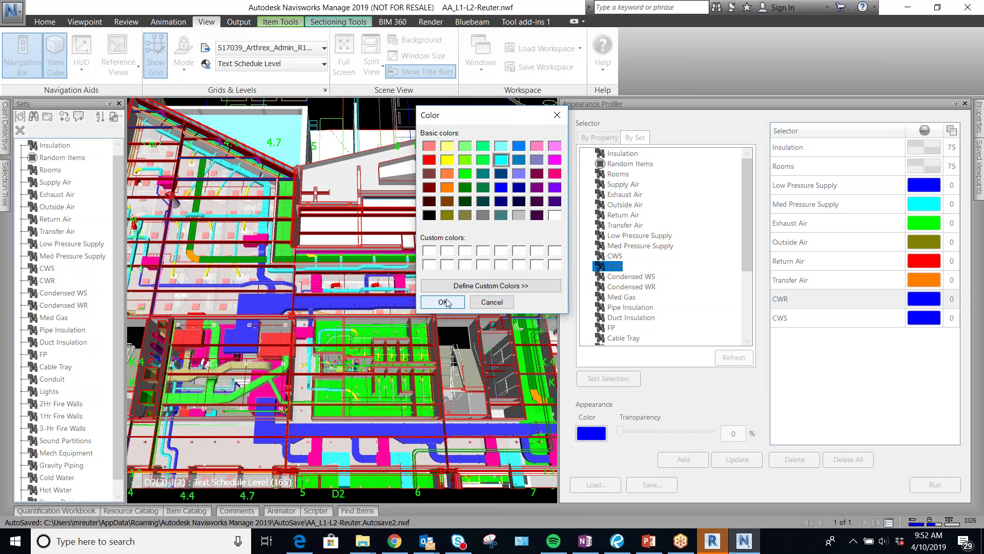
click(443, 302)
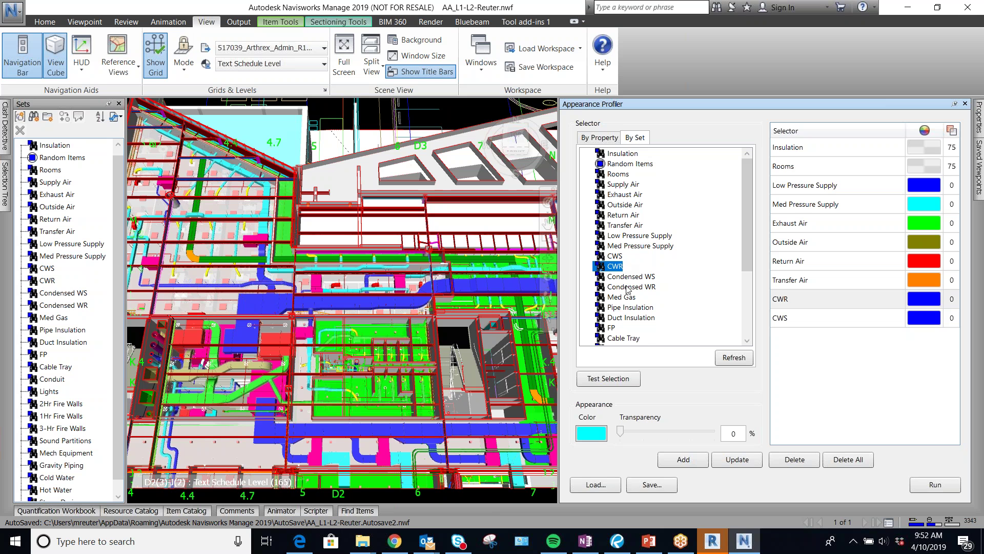
click(837, 294)
click(734, 461)
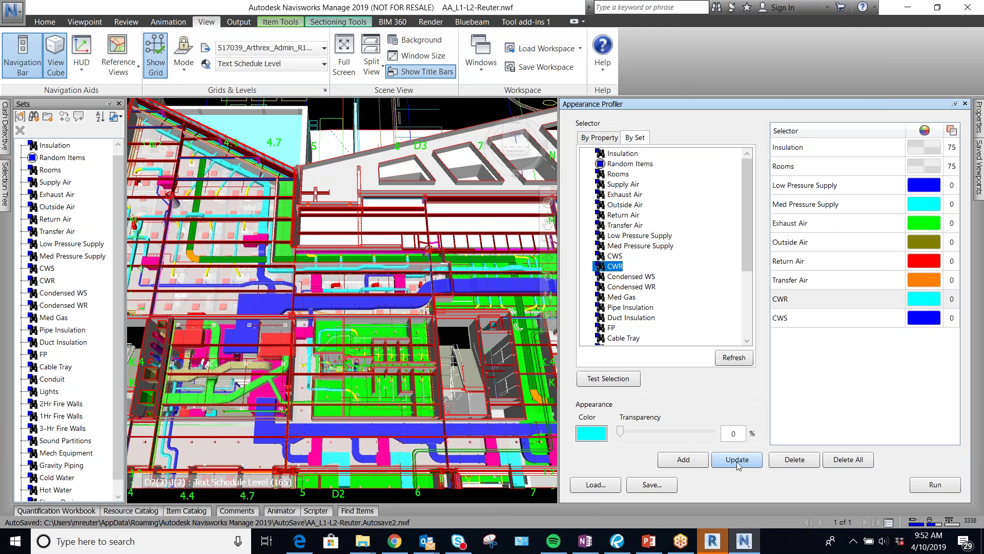
Add the Condensed WS set to the profile list in purple
click(632, 279)
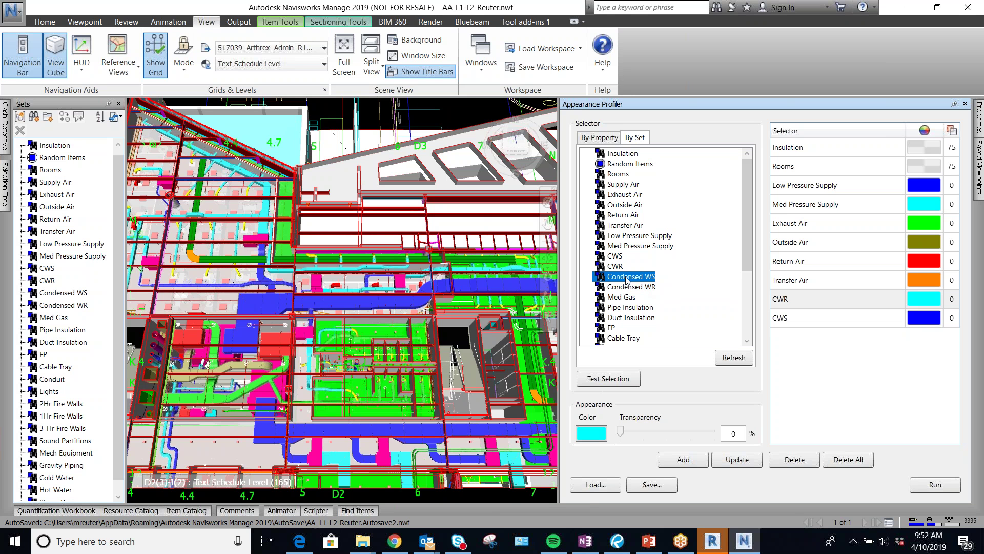
click(592, 433)
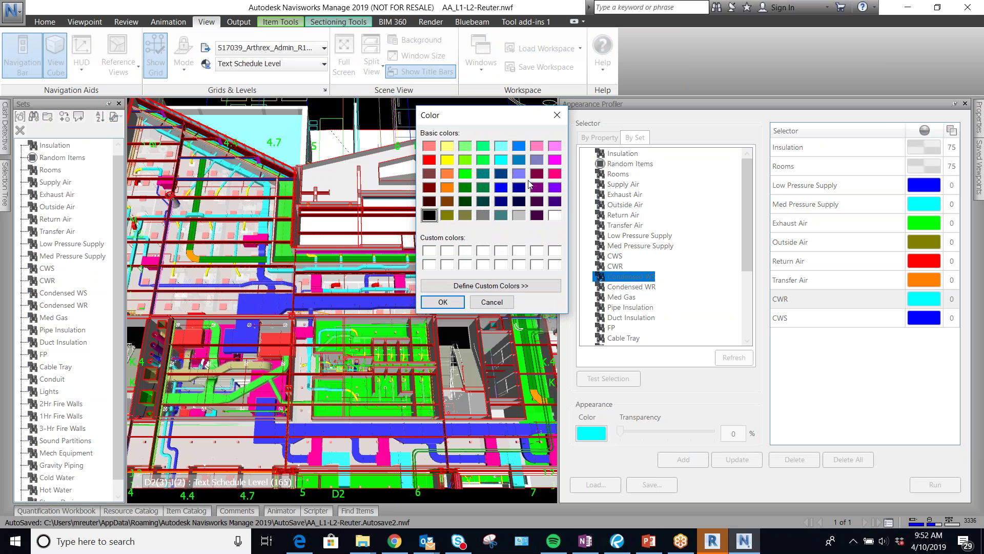
click(554, 188)
click(443, 302)
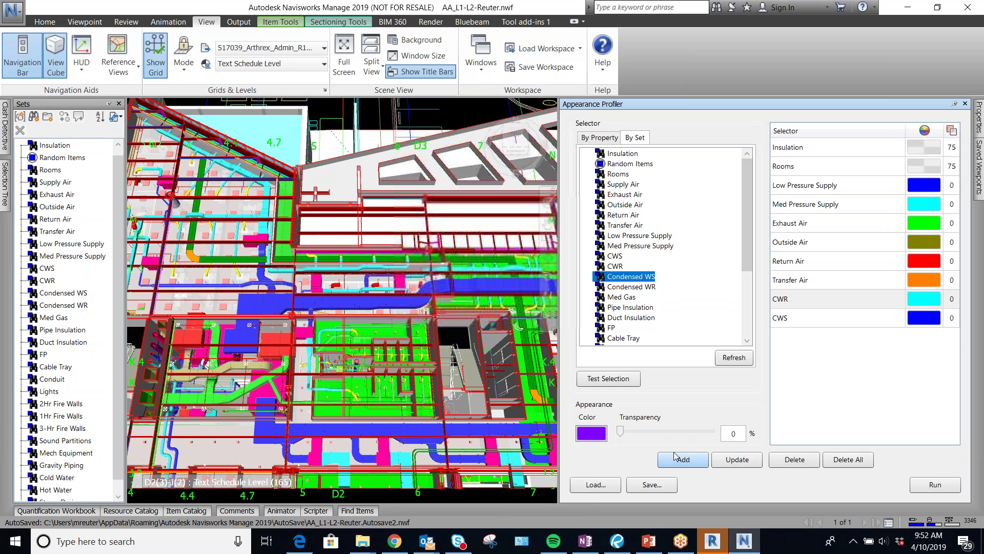
click(684, 459)
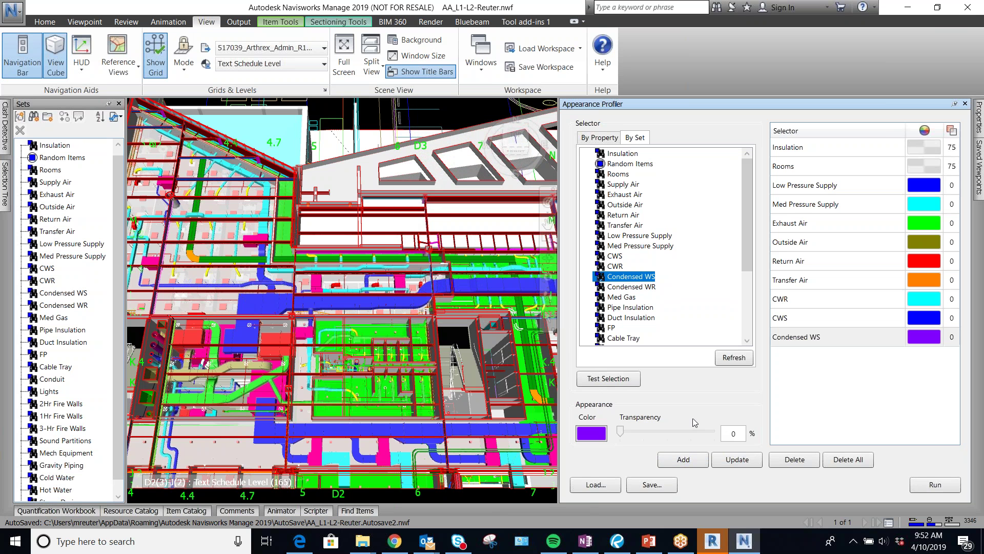
Add the Condensed WR set to the profile list in hot pink
click(629, 288)
click(603, 434)
click(555, 174)
click(443, 302)
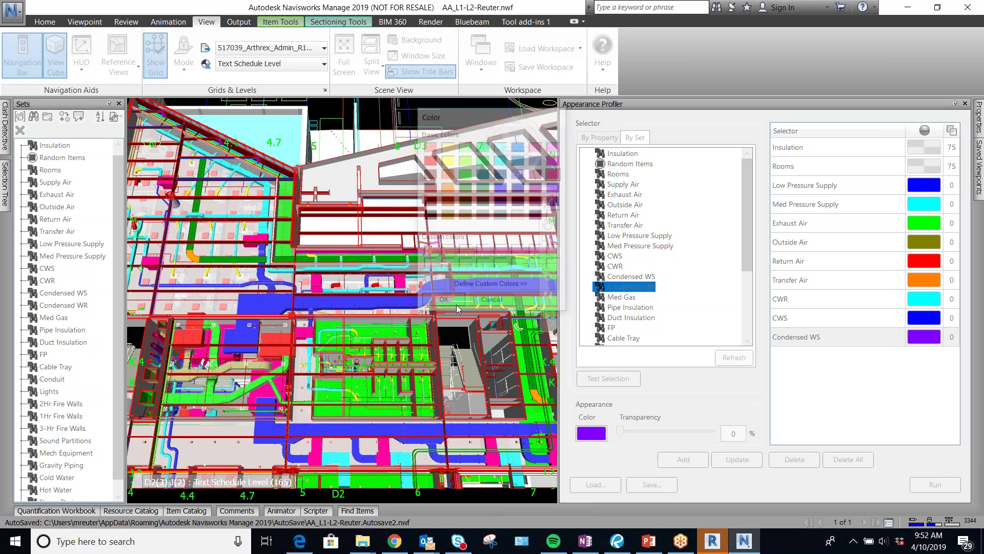
click(683, 458)
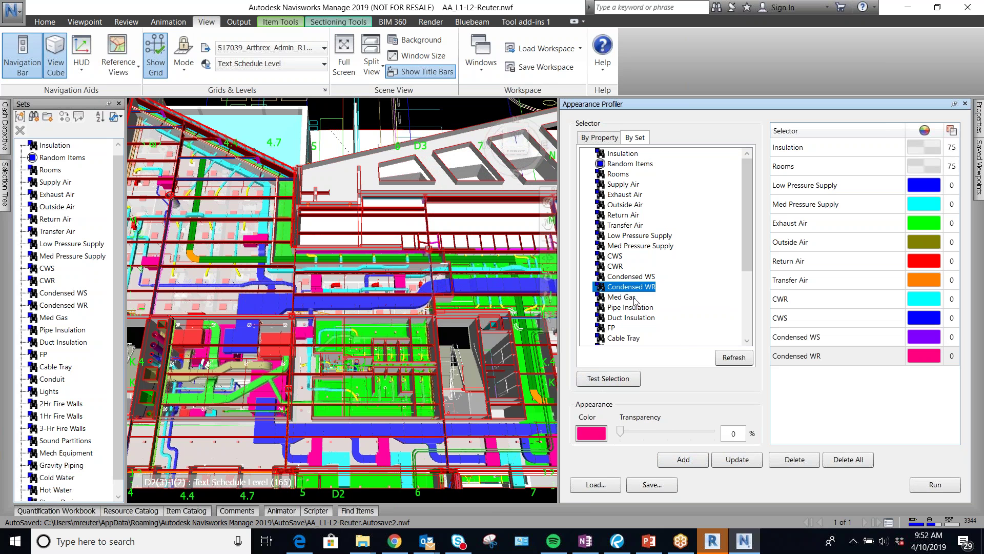
Add the Med Gas set to the profile list in yellow
click(628, 297)
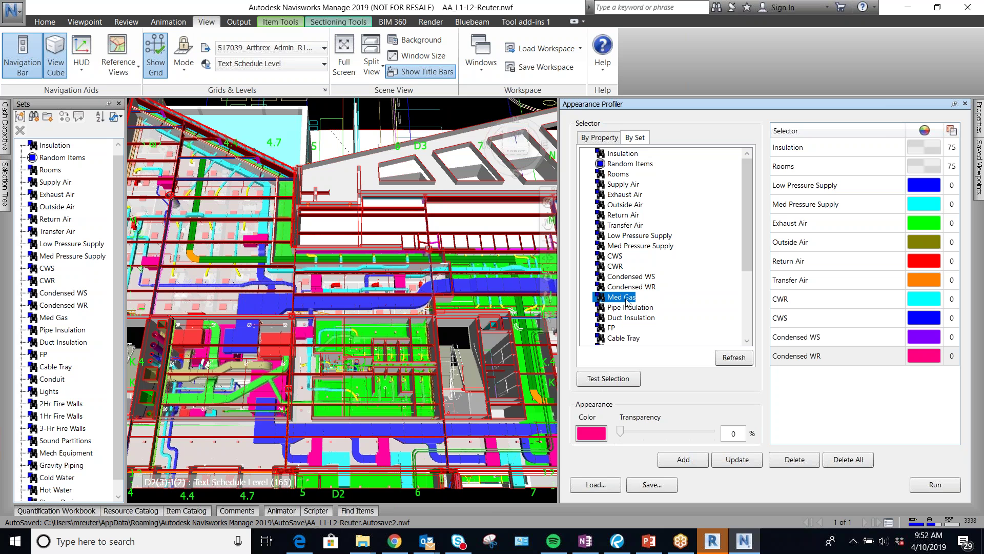
click(592, 434)
click(448, 159)
click(442, 302)
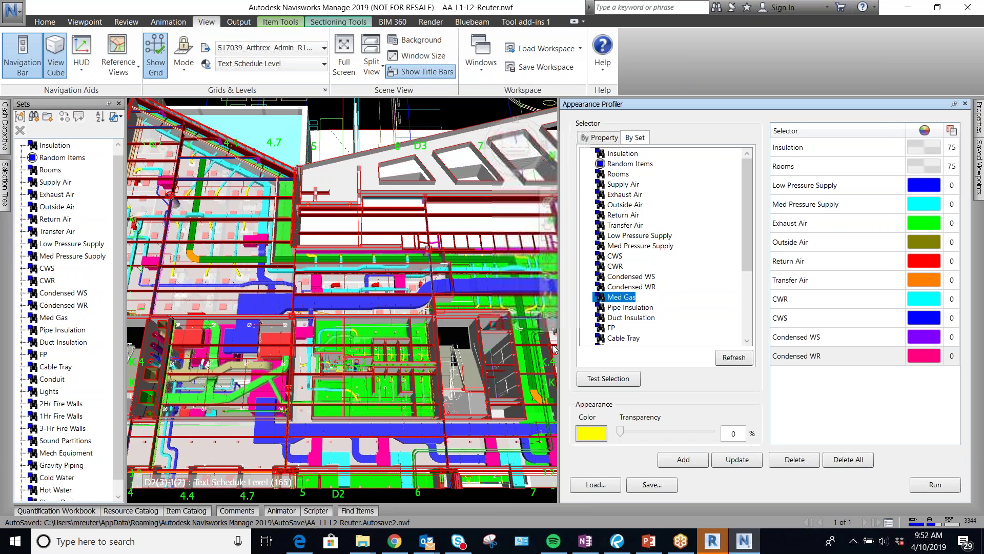
click(693, 461)
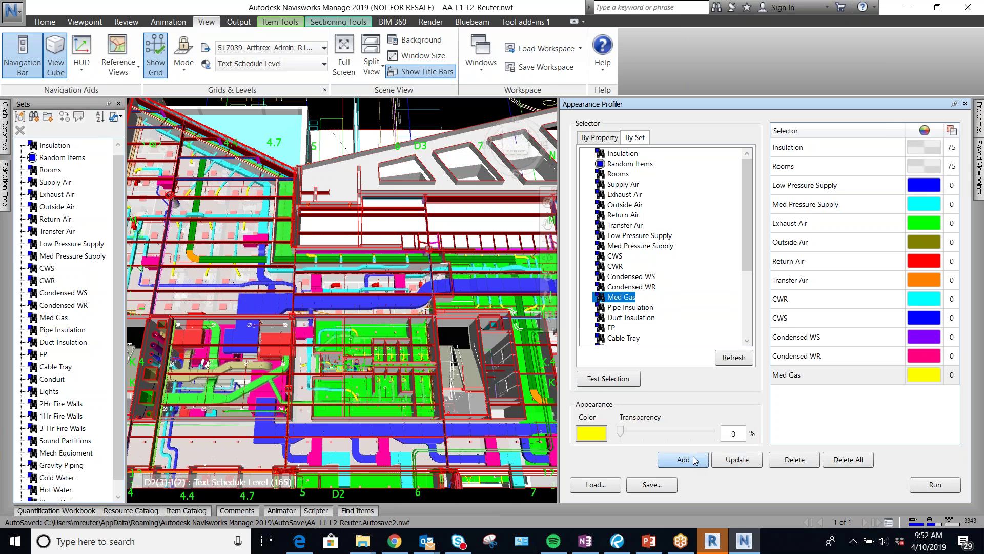
Add the FP set to the profile list in red
click(625, 309)
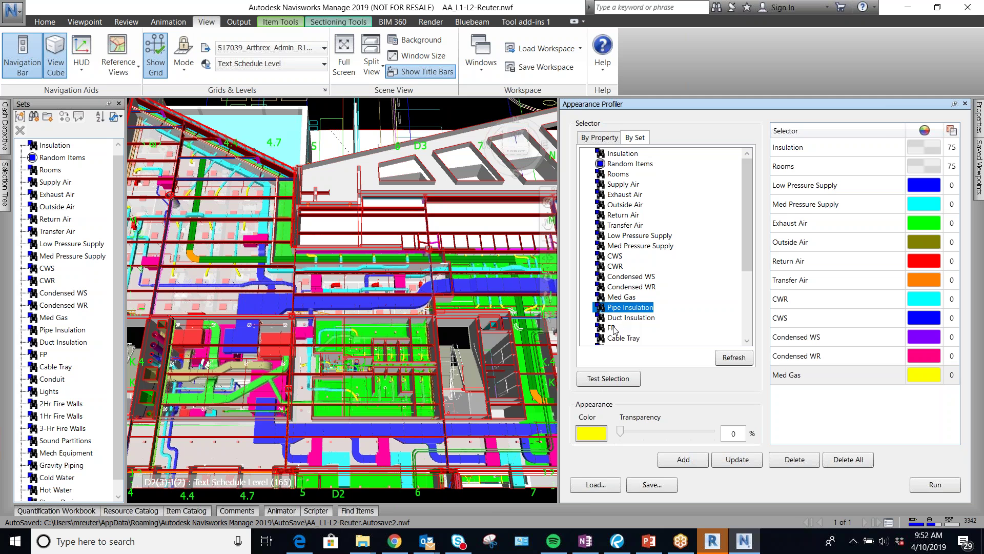
click(612, 329)
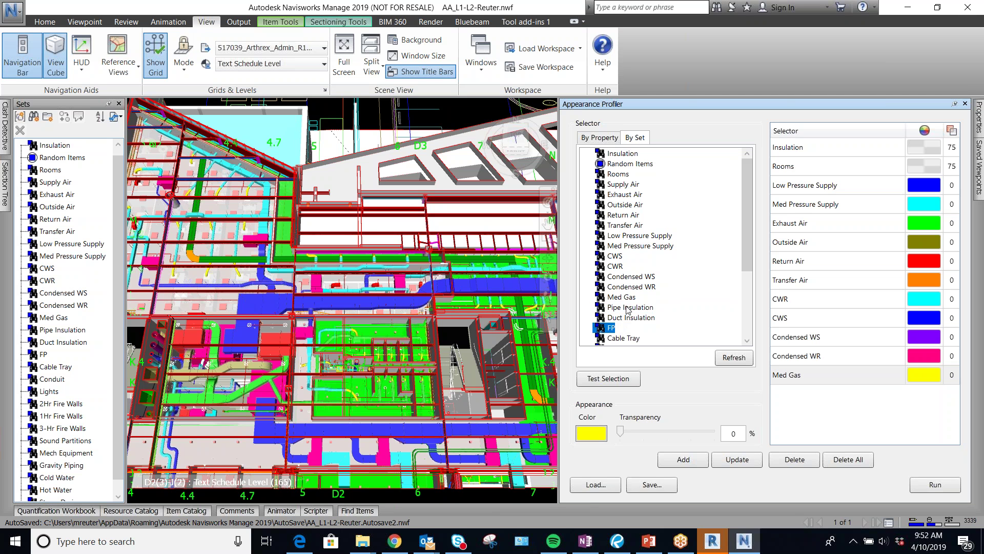
scroll(628, 281, down, 2)
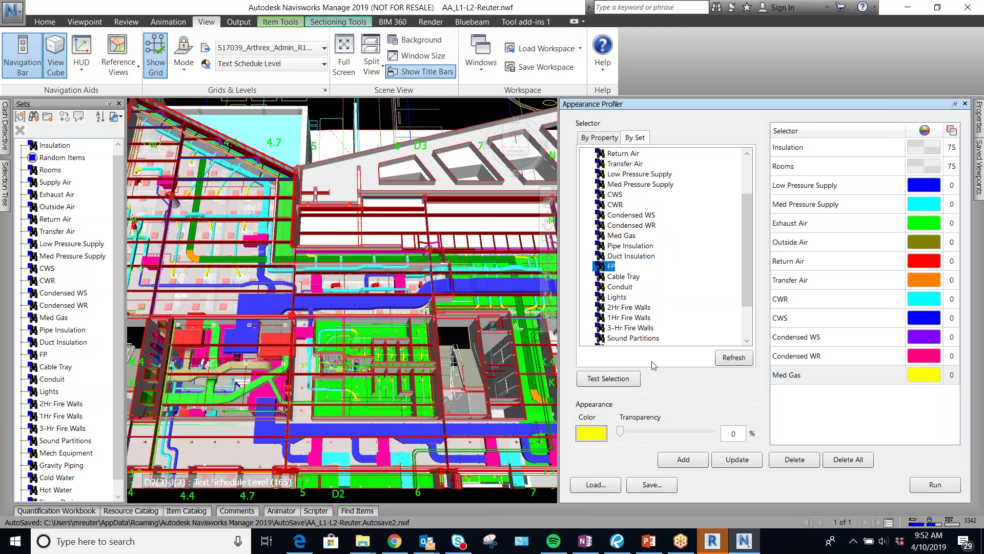
click(595, 434)
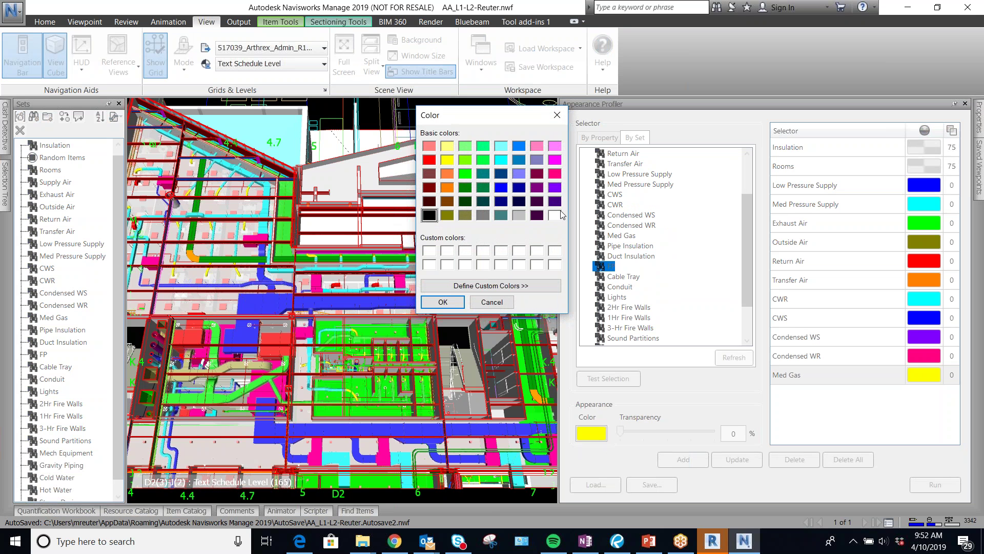
click(448, 188)
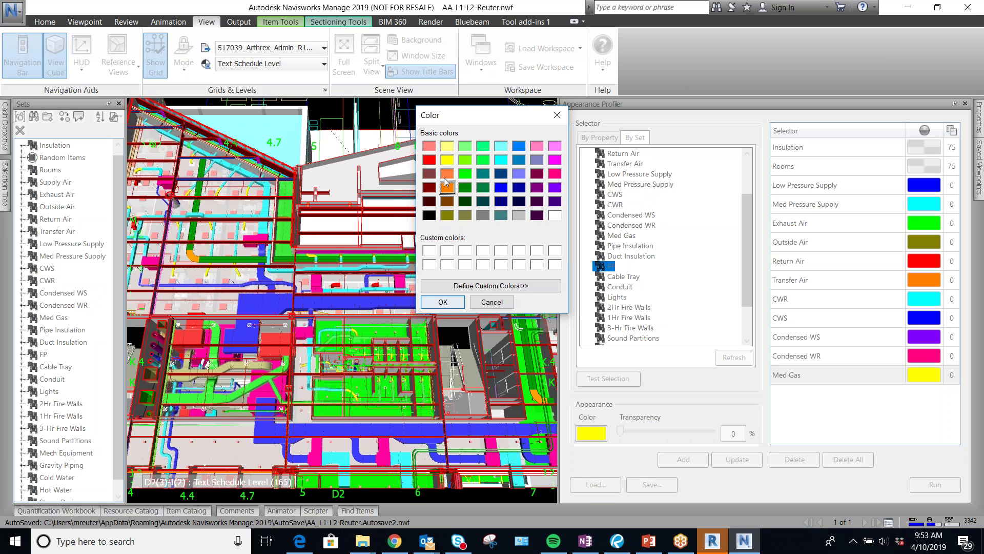
click(429, 160)
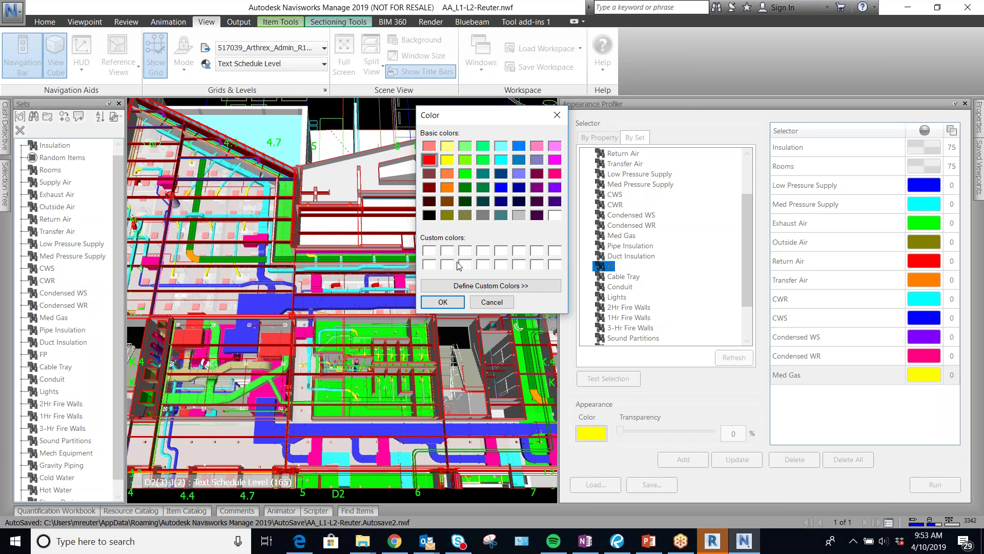
click(453, 306)
click(693, 464)
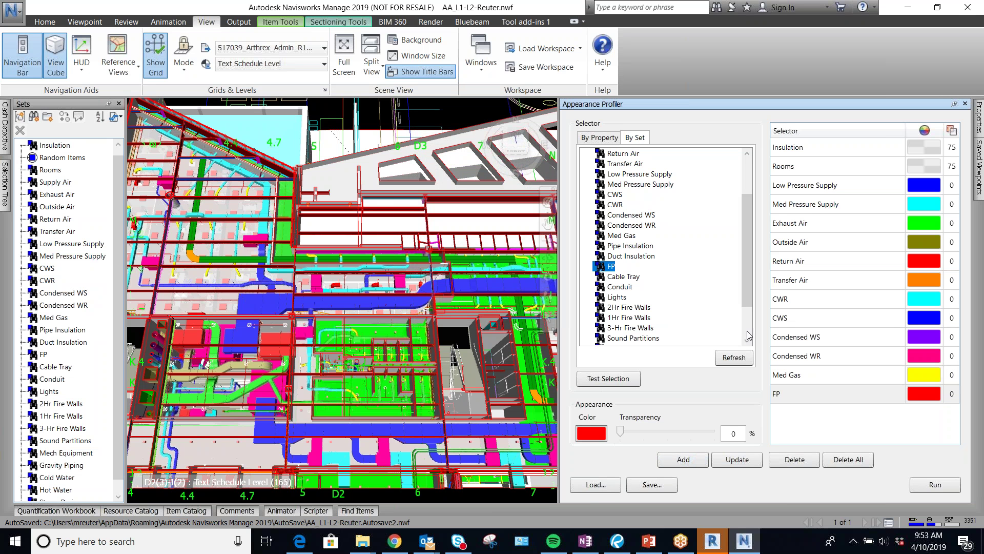
Add the Cable Tray set to the profile list in orange
click(629, 277)
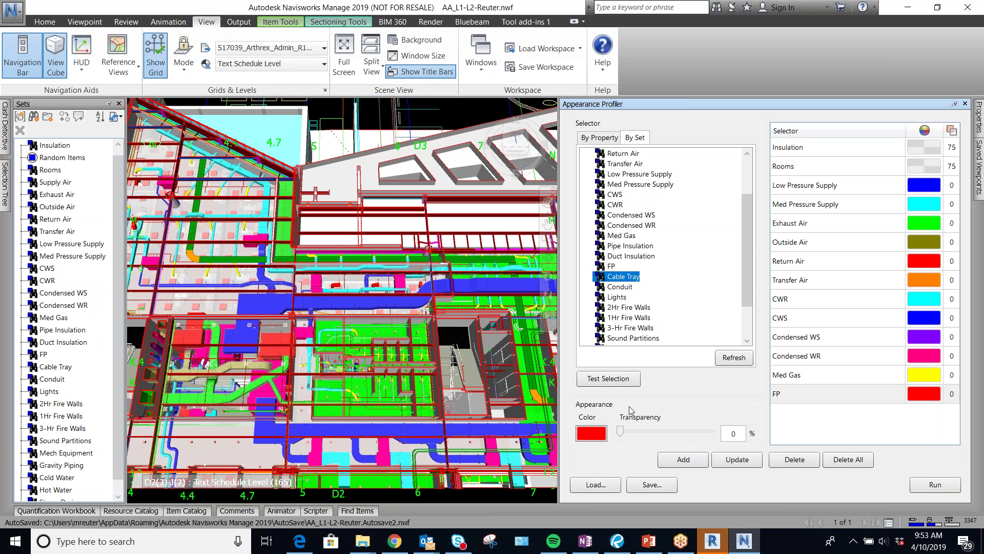
click(591, 433)
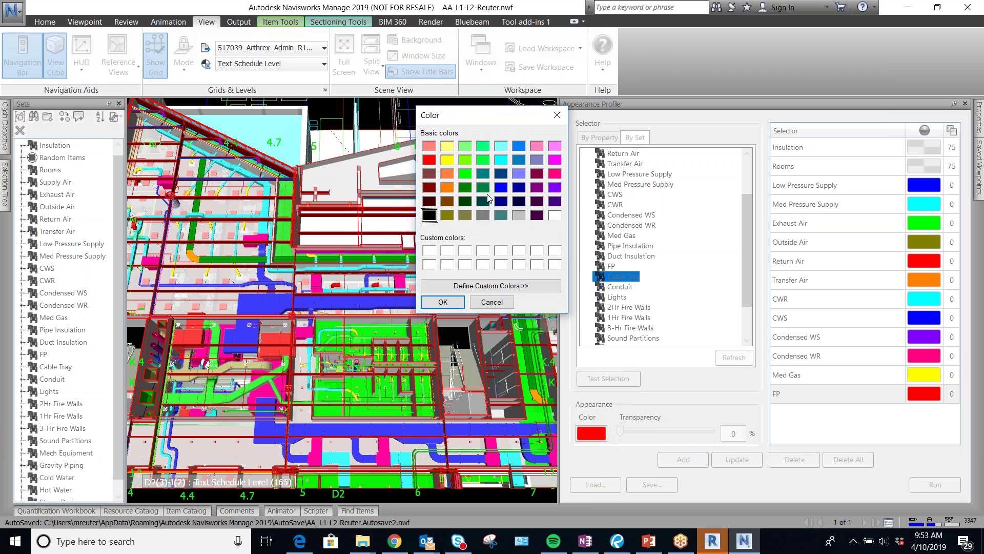
click(465, 188)
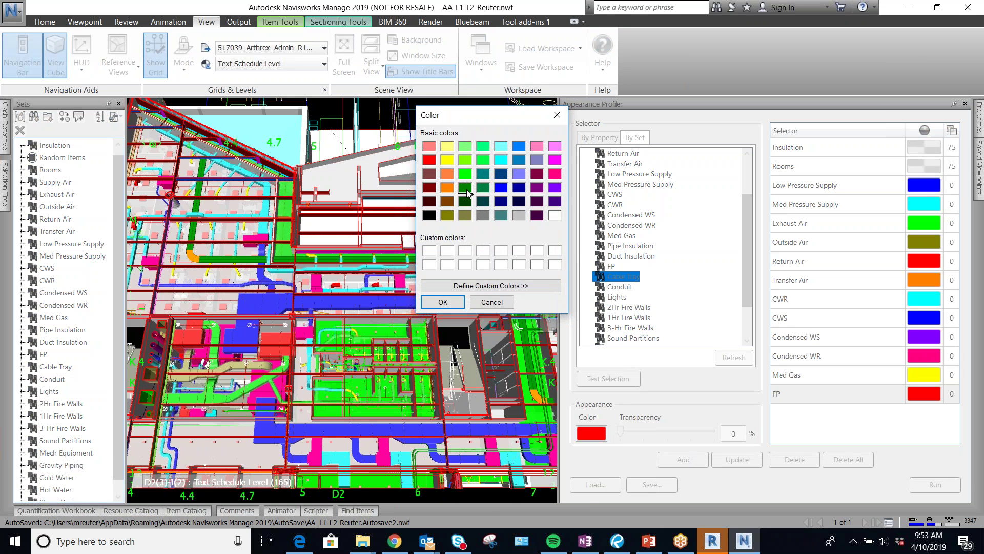
click(443, 302)
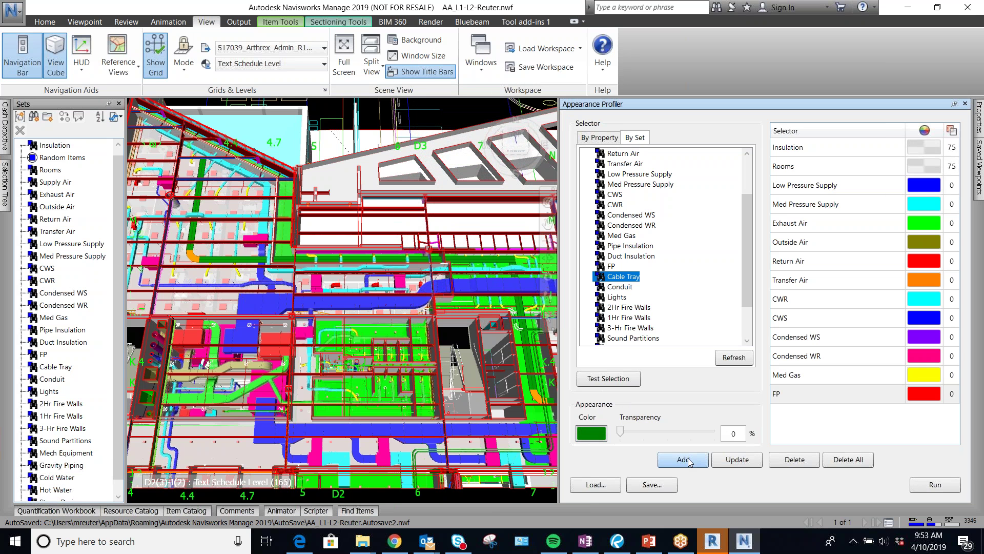
click(590, 434)
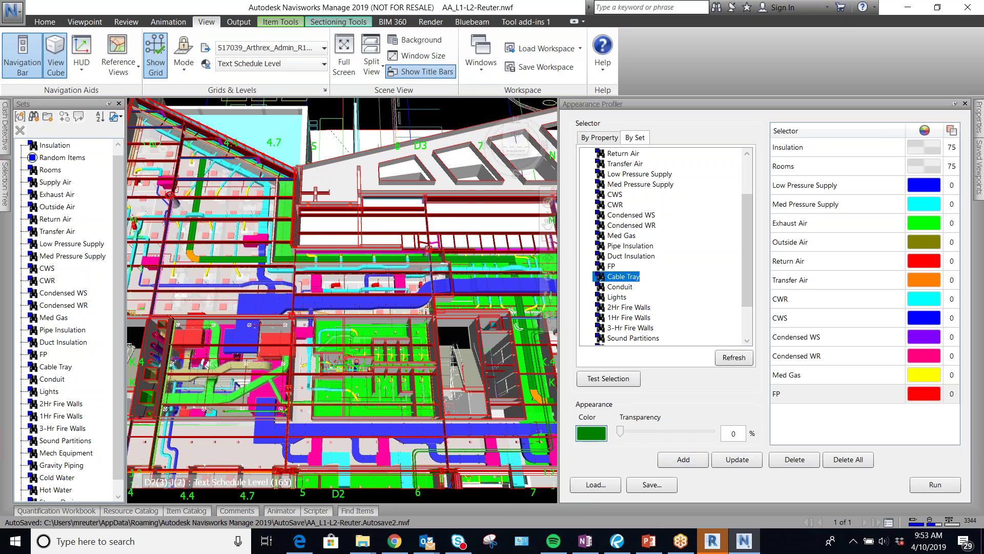
click(446, 188)
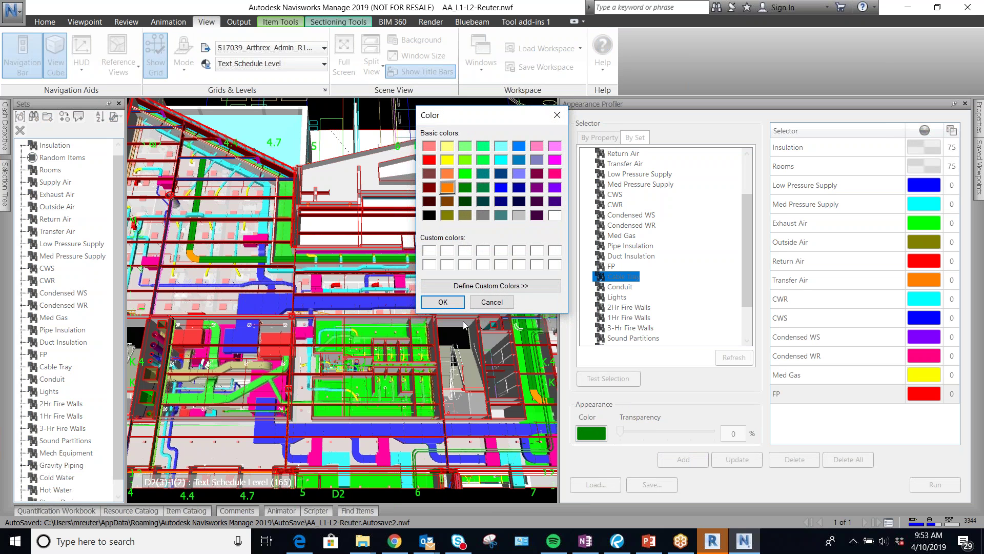
click(443, 302)
click(684, 460)
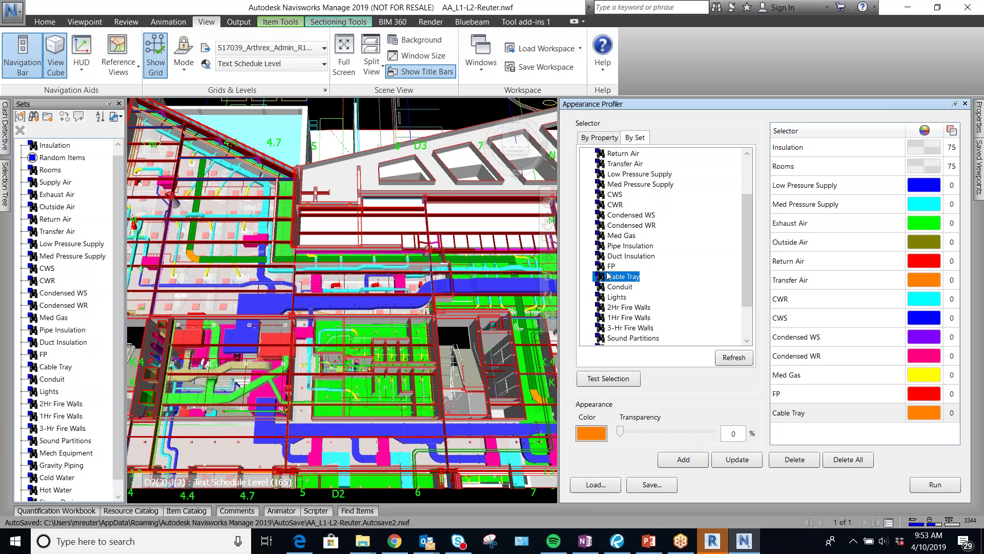
Add the Conduit set to the profile list in dark green
click(615, 287)
click(590, 435)
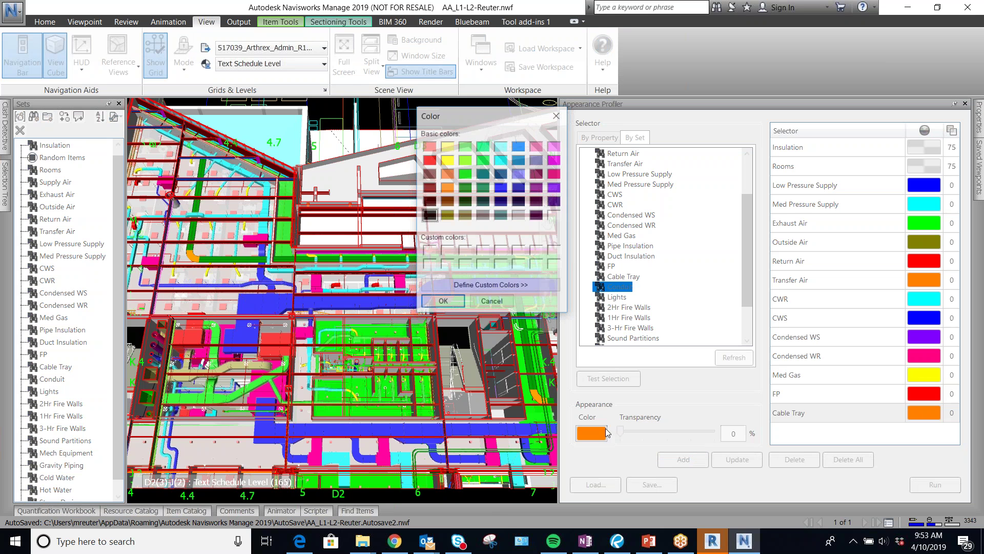
click(467, 188)
click(443, 302)
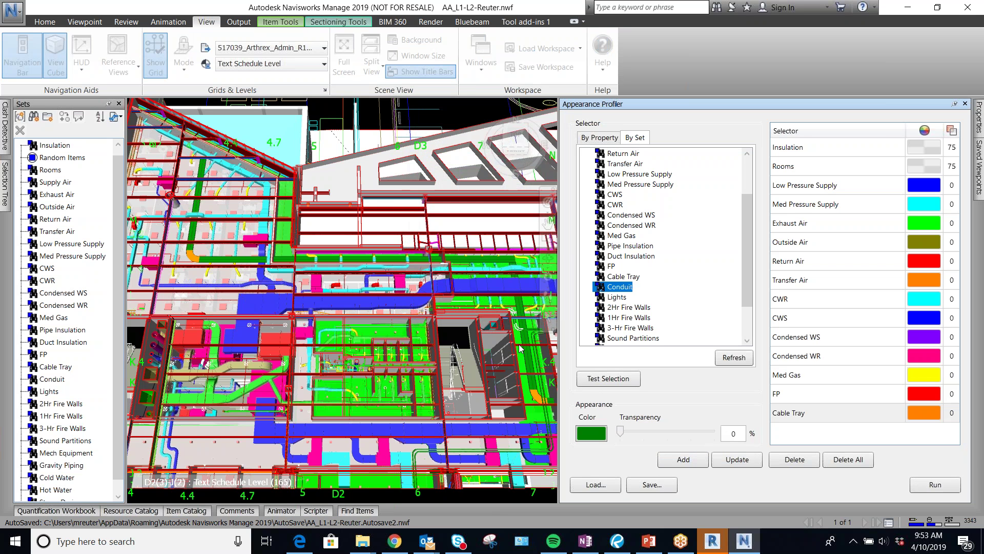
click(677, 457)
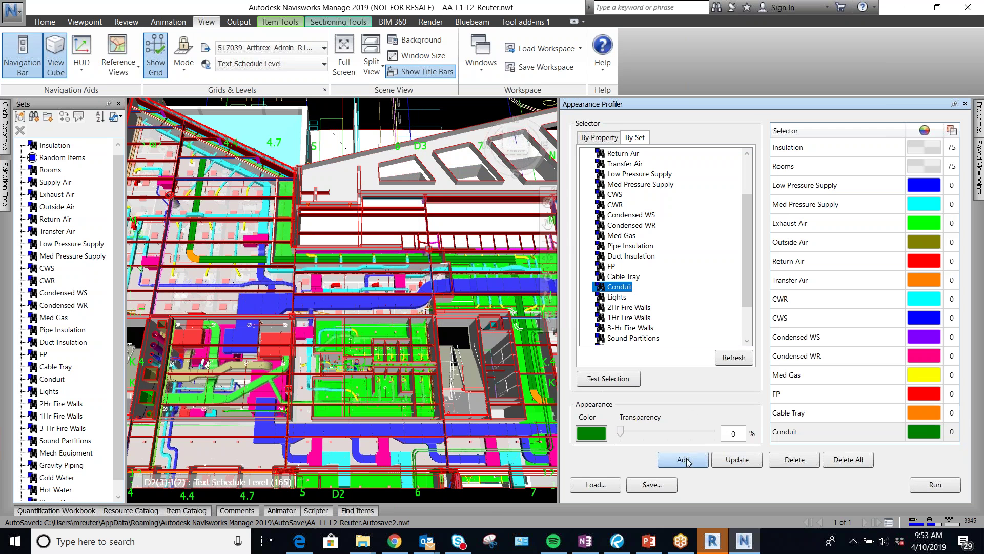
Add the Lights set to the profile list in light red
click(618, 297)
click(593, 434)
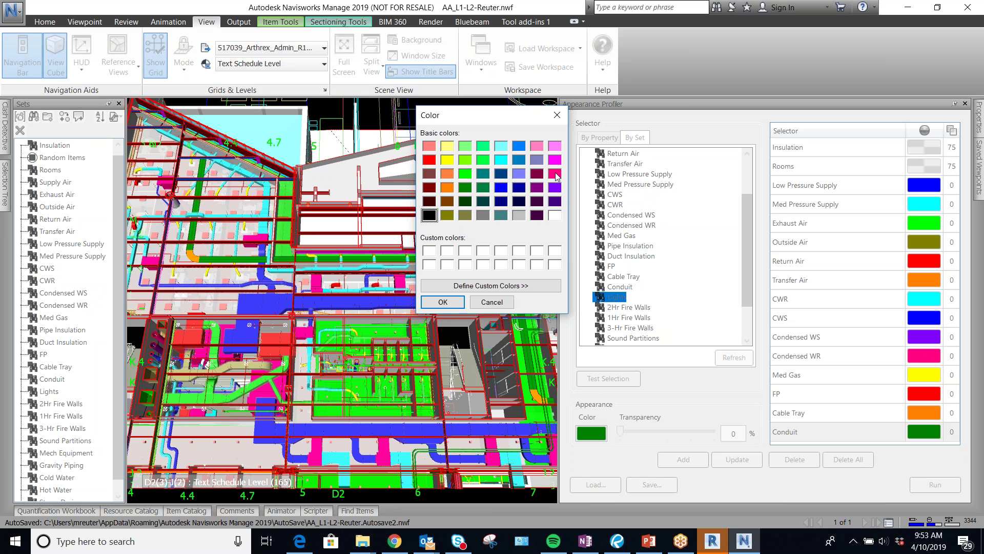
click(429, 147)
click(443, 302)
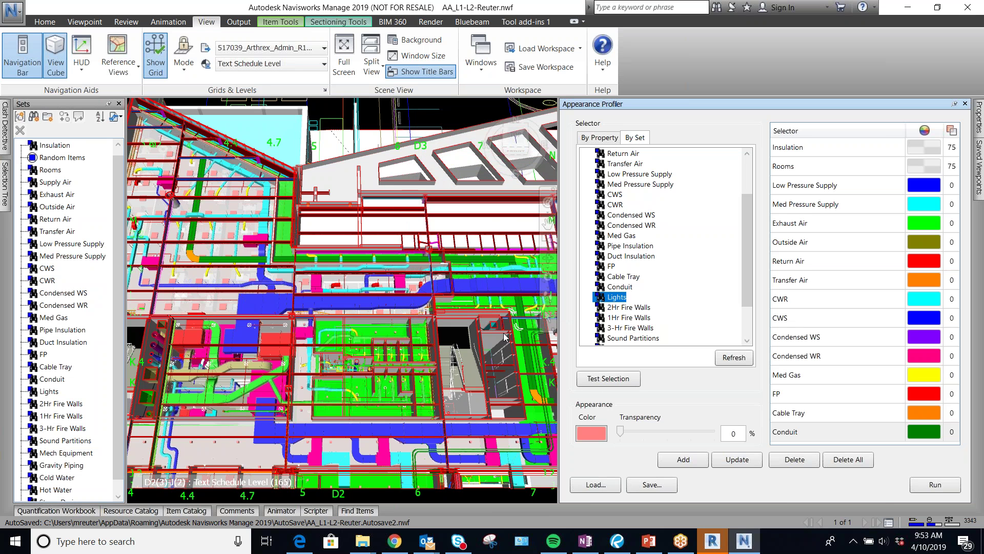
click(683, 459)
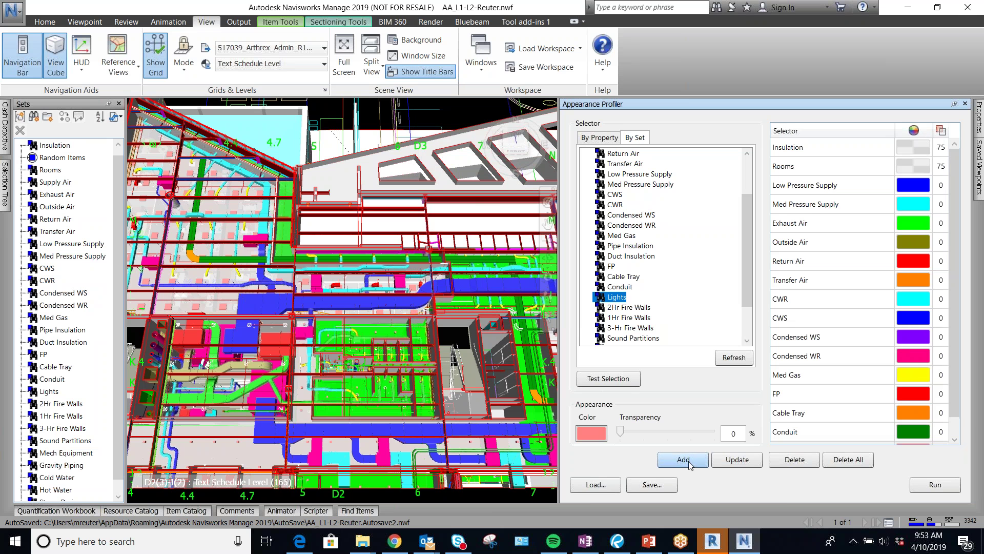
Add the 3-Hr Fire Walls set to the profile list in red
scroll(615, 292, down, 1)
click(630, 279)
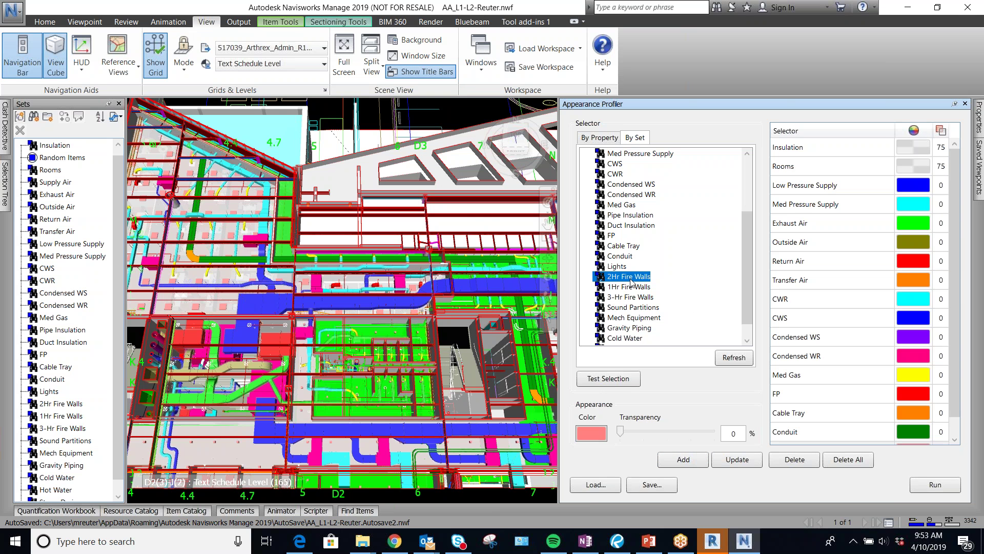
click(631, 296)
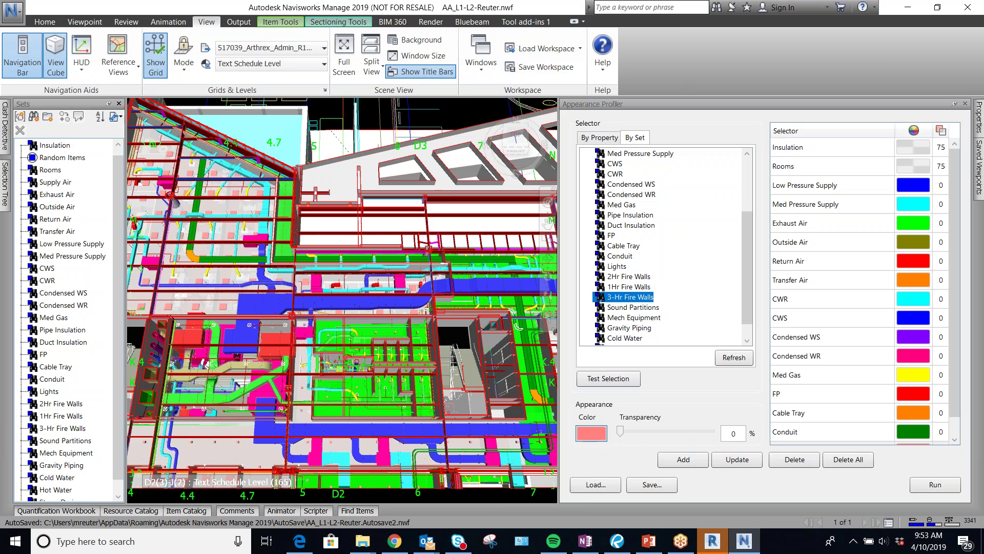
click(592, 433)
click(429, 159)
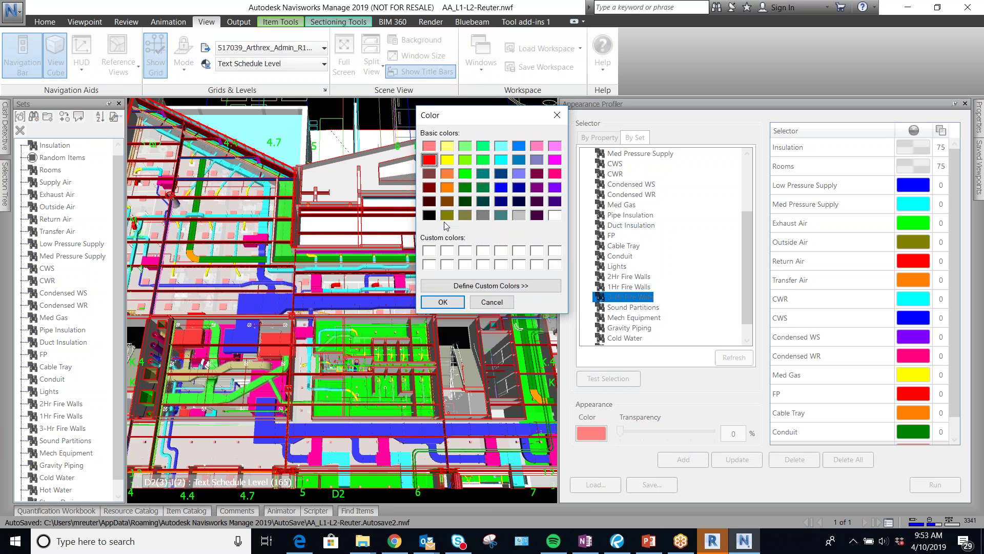
click(442, 303)
click(686, 461)
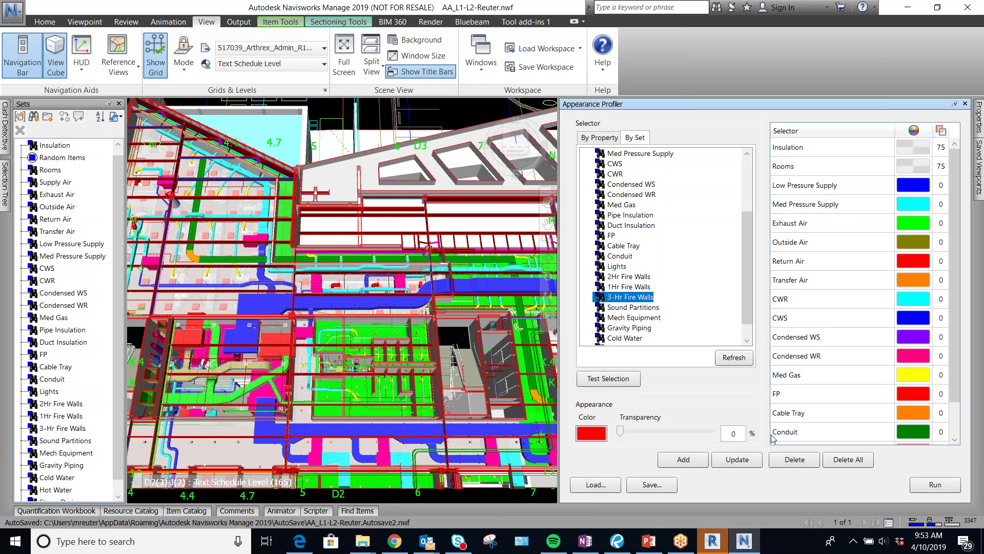
Add the 2Hr Fire Walls set to the profile list in orange
click(627, 277)
click(592, 433)
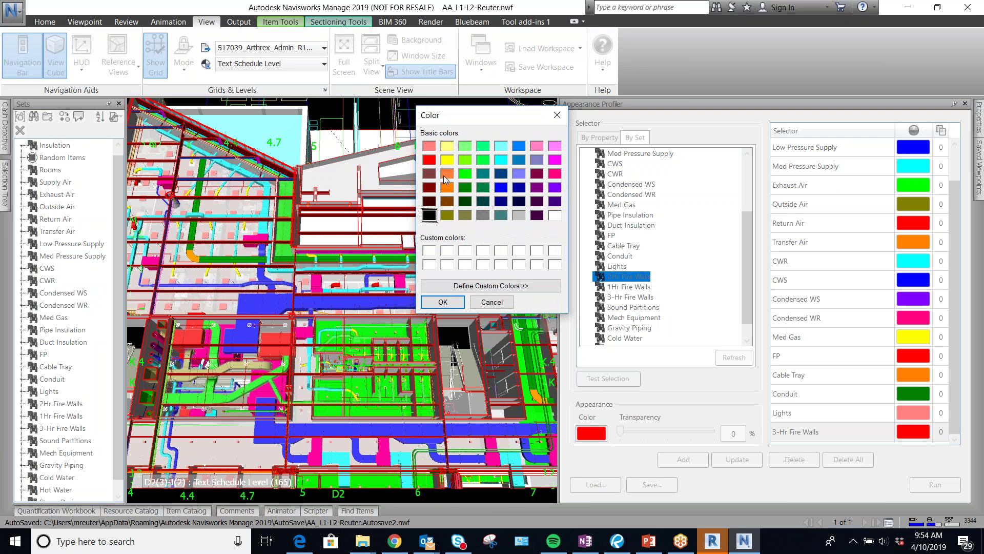
click(447, 187)
click(442, 302)
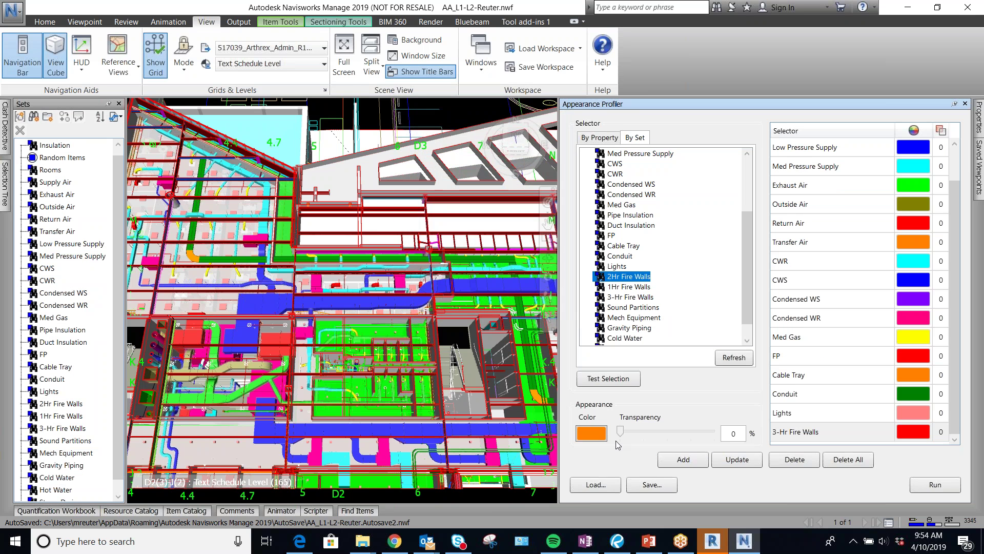
click(683, 459)
Add the 1Hr Fire Walls set to the profile list in yellow
click(625, 287)
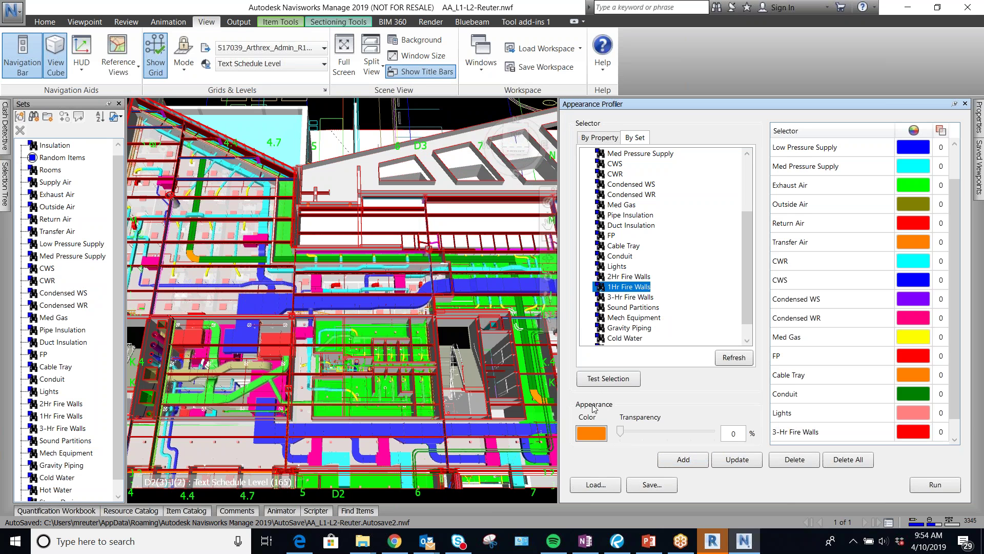
click(589, 434)
click(447, 160)
click(442, 302)
click(684, 459)
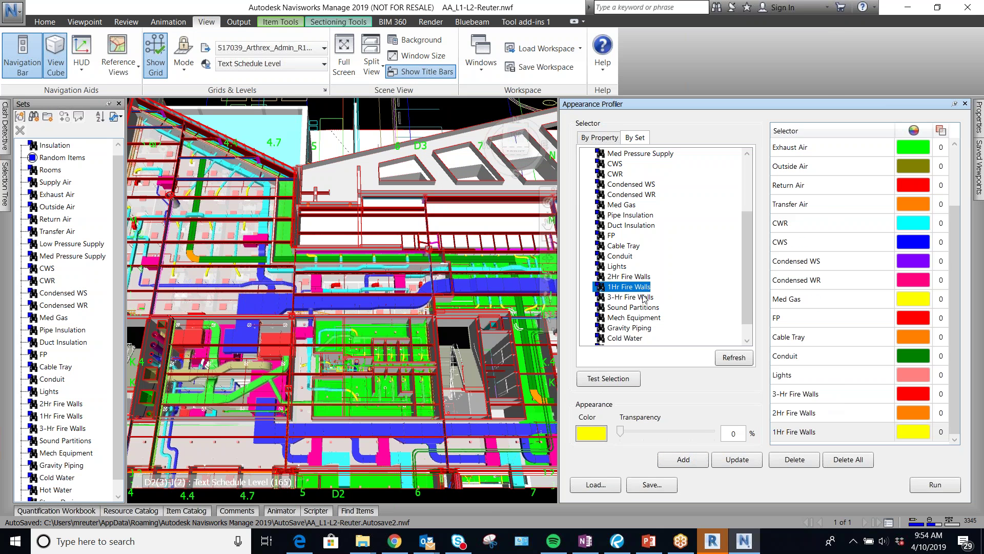
Add the Sound Partitions set to the profile list in light cyan
click(632, 308)
click(590, 434)
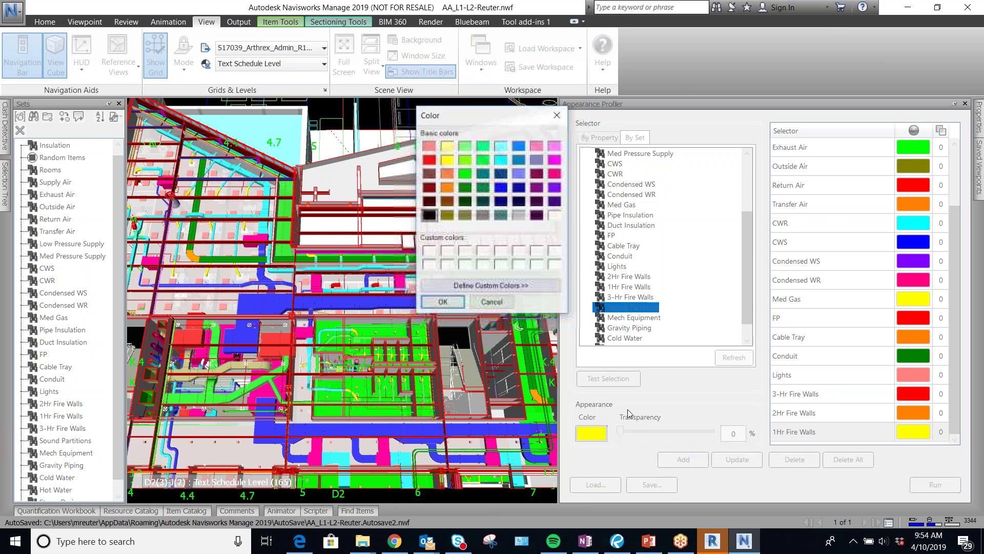
click(501, 148)
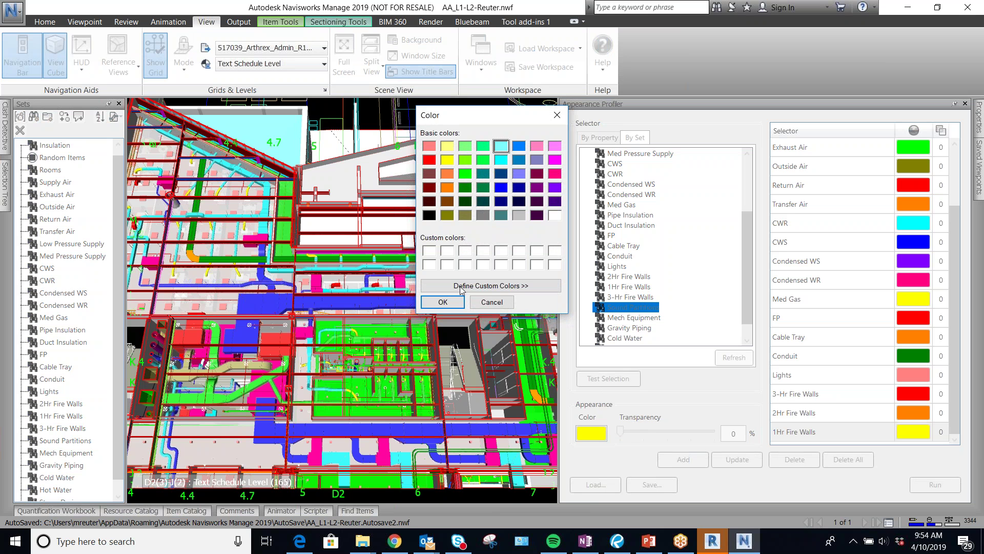
click(442, 302)
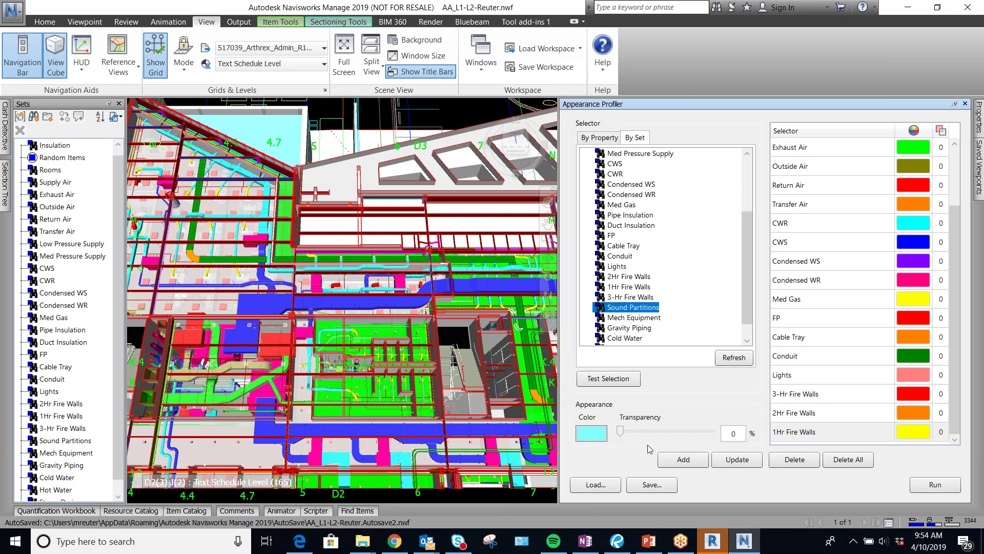
click(684, 460)
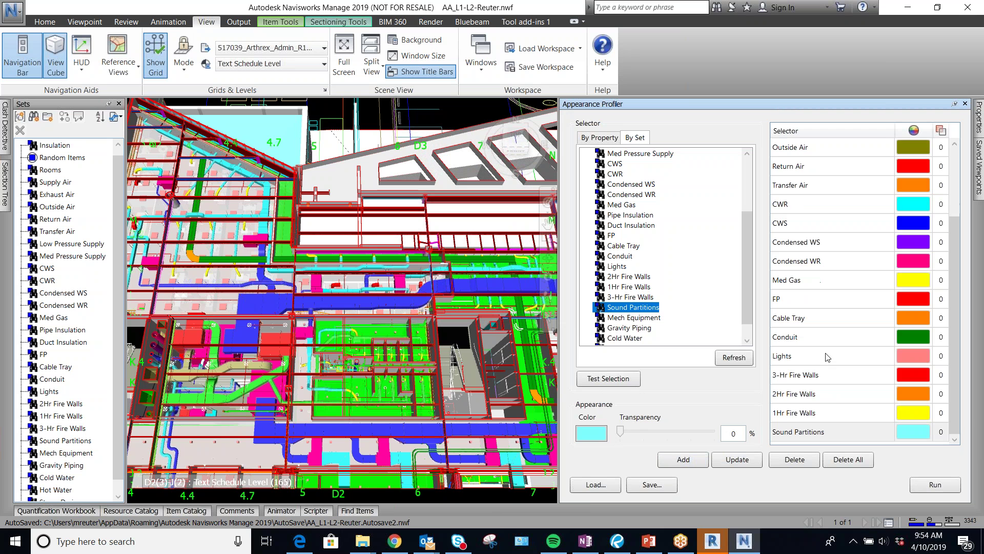
Add the Mech Equipment set to the profile list in hot pink
click(635, 318)
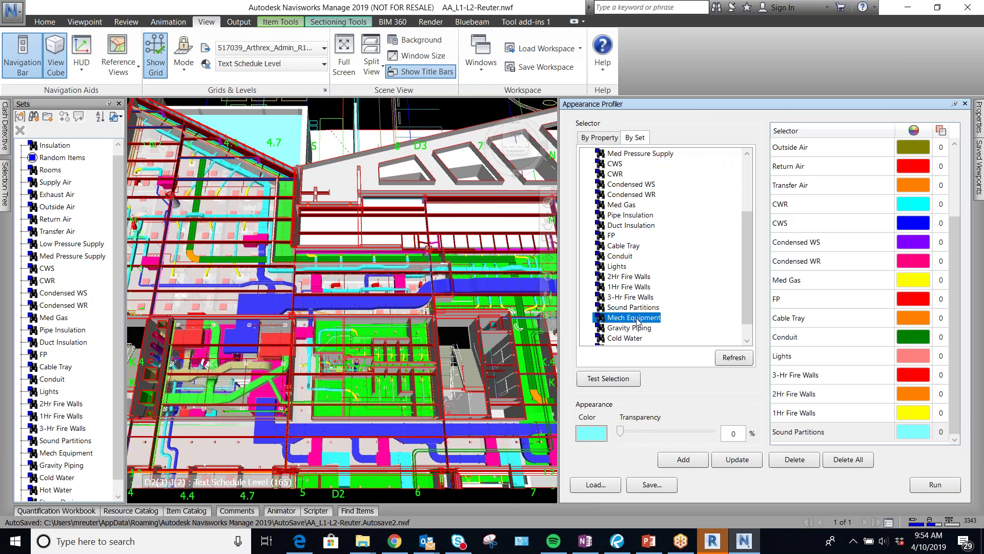
click(591, 433)
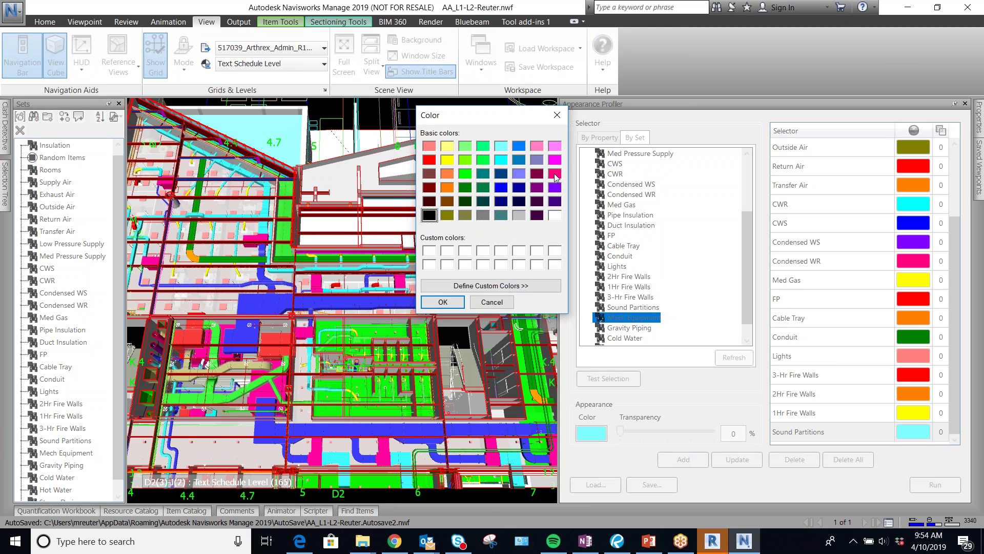
click(555, 174)
click(556, 160)
click(554, 173)
click(443, 302)
click(682, 459)
Check the gravity piping in the model, and add the Gravity Piping set to the profile list in bright green
click(636, 328)
scroll(637, 329, down, 1)
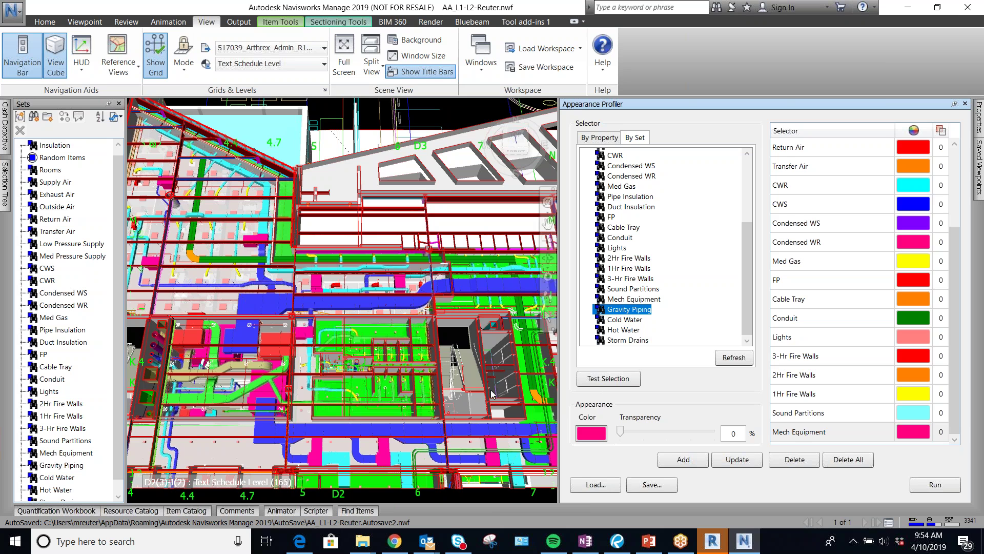
scroll(277, 399, up, 2)
scroll(362, 399, up, 4)
scroll(331, 342, up, 4)
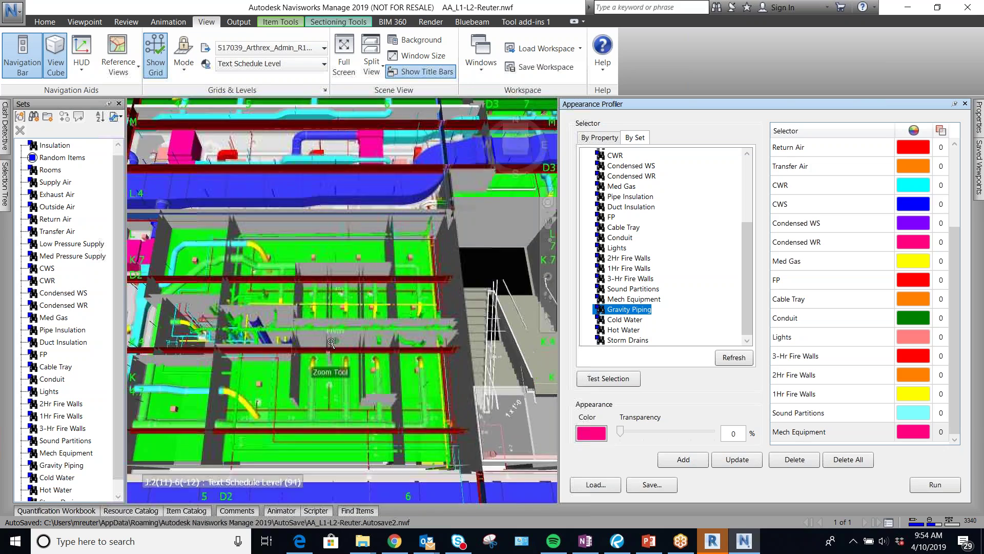
scroll(331, 342, down, 3)
scroll(325, 374, down, 2)
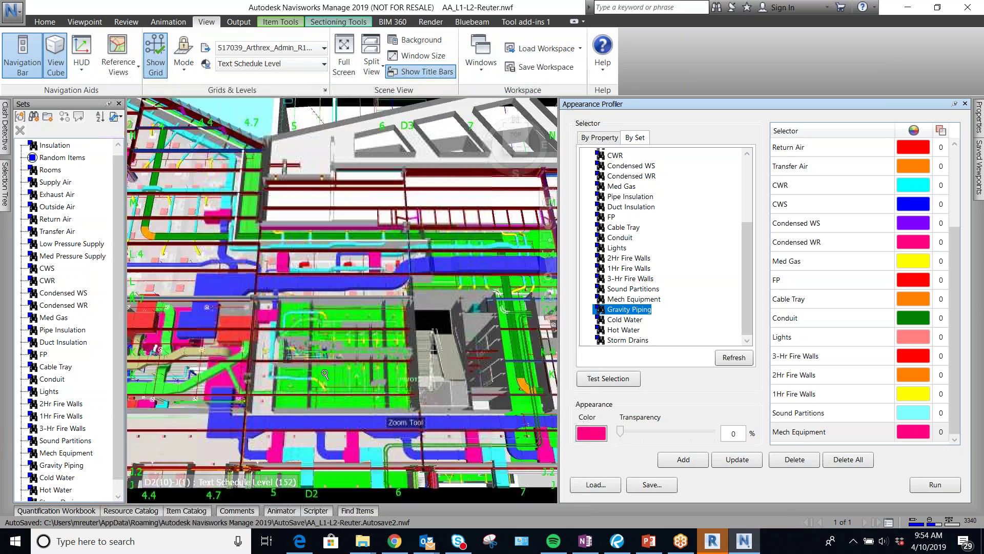
scroll(325, 374, up, 5)
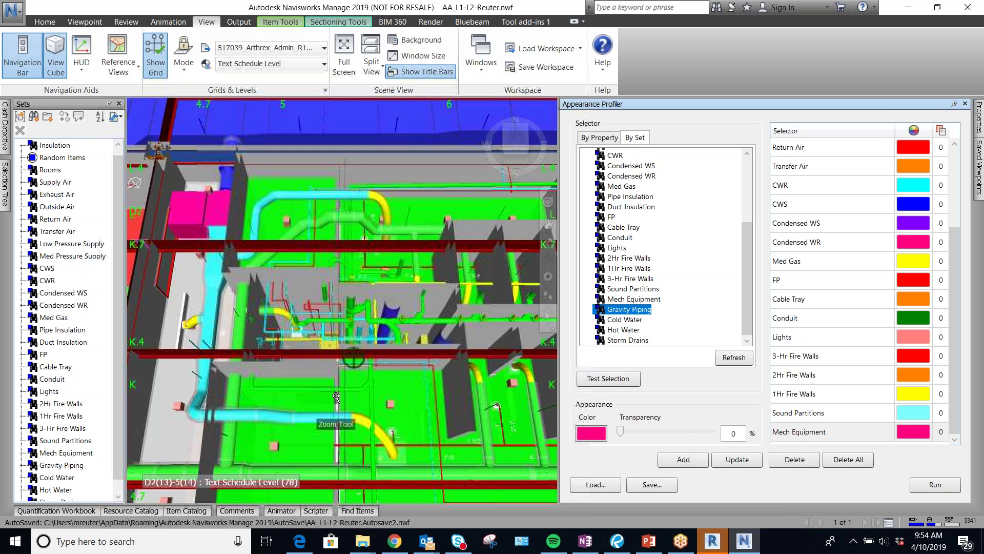
click(373, 403)
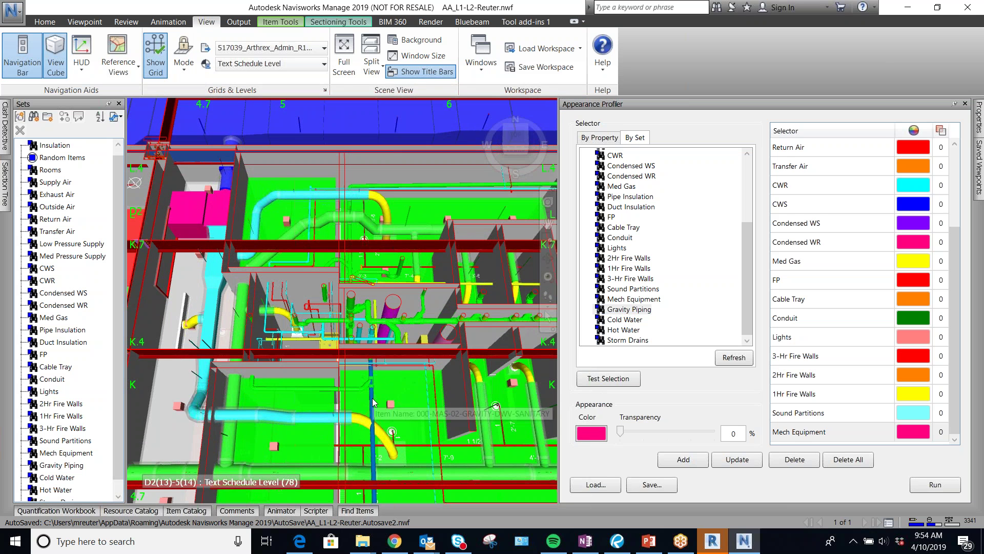
click(592, 434)
click(465, 174)
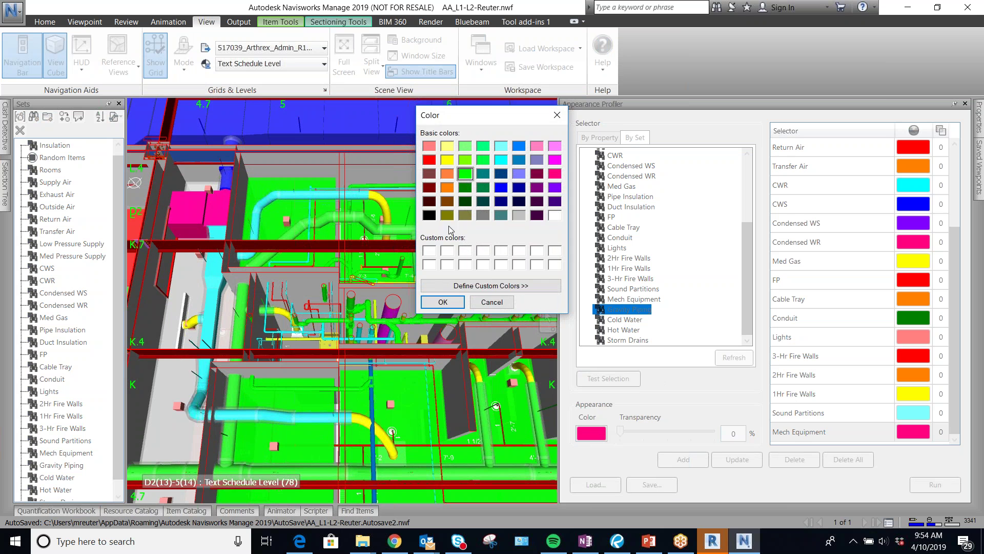
click(443, 302)
click(683, 460)
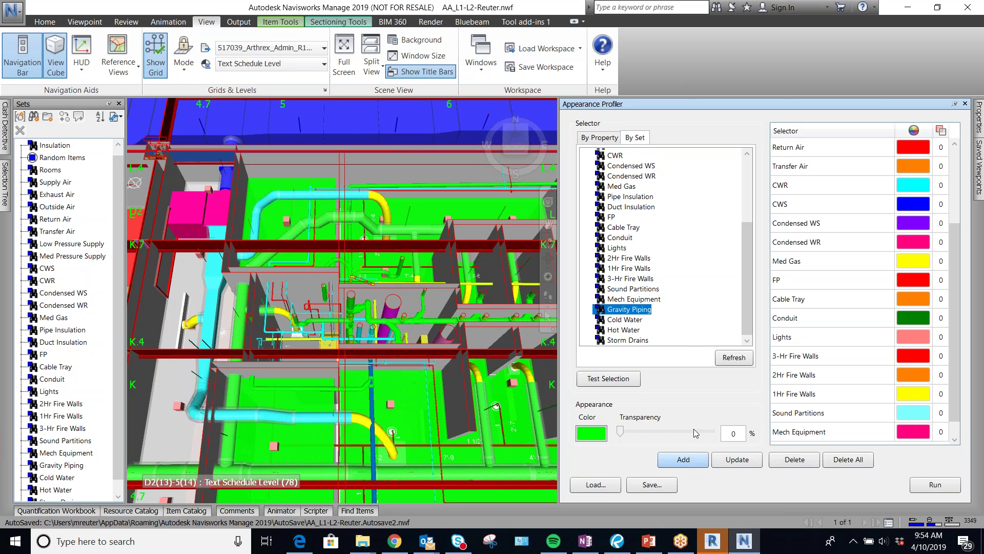
Add the Cold Water set to the profile list in blue
click(625, 320)
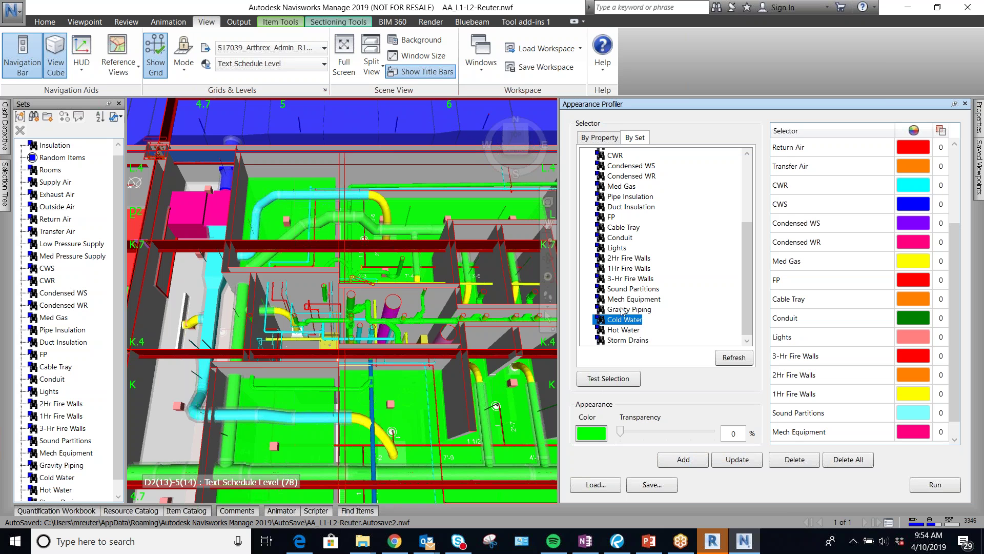
click(595, 433)
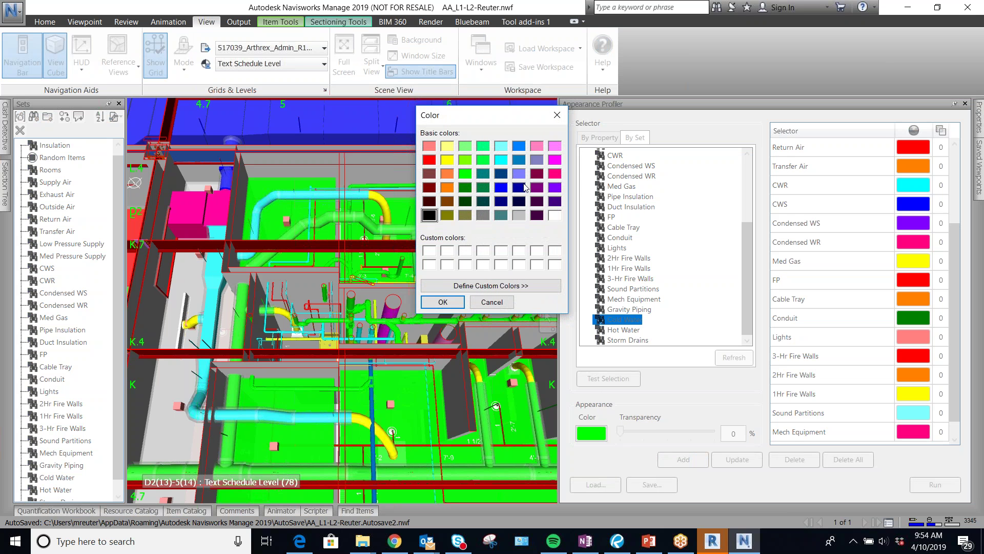
click(501, 187)
click(443, 302)
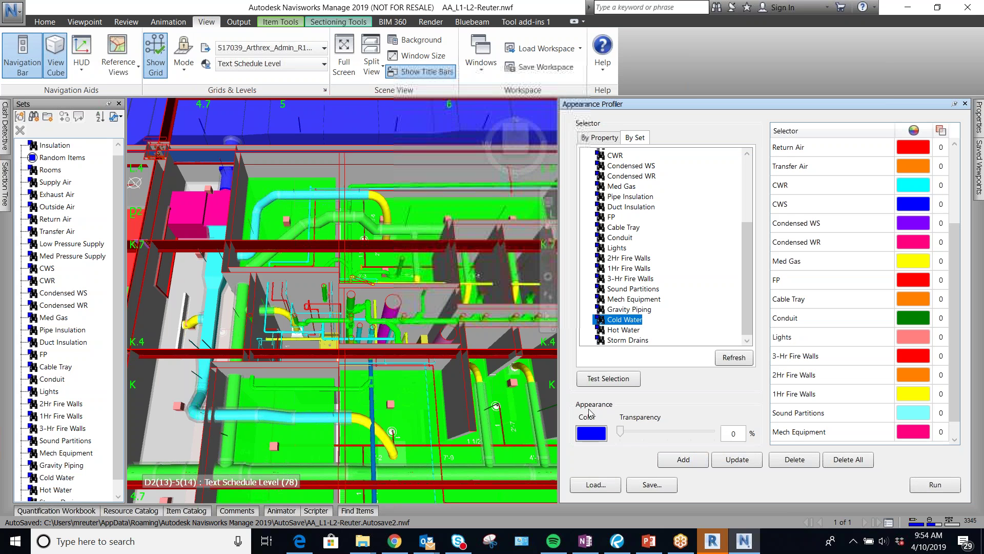
click(672, 459)
Choose red as the profile color for the Hot Water set
click(620, 331)
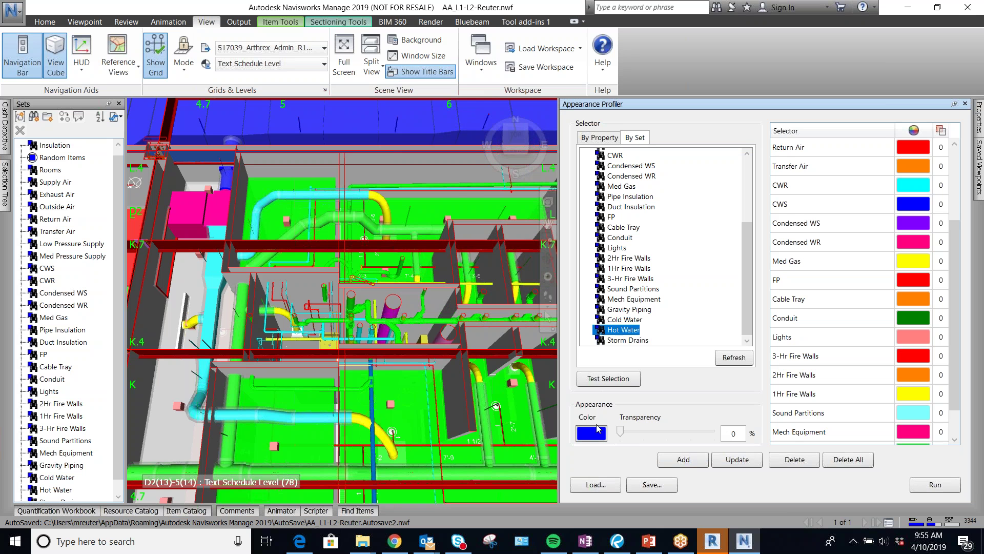
click(597, 432)
click(431, 162)
click(443, 302)
Add the Storm Drains set to the profile list in magenta
click(626, 341)
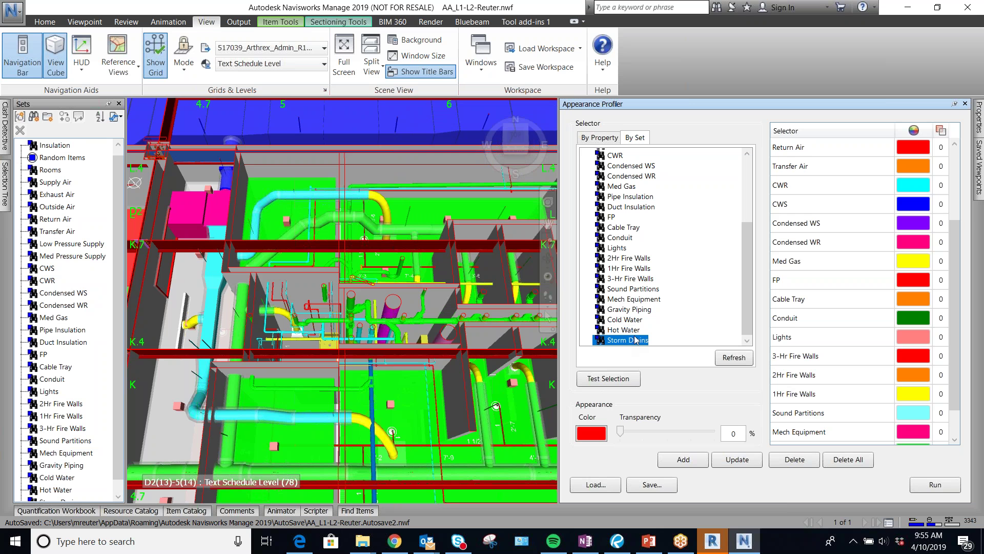
click(595, 433)
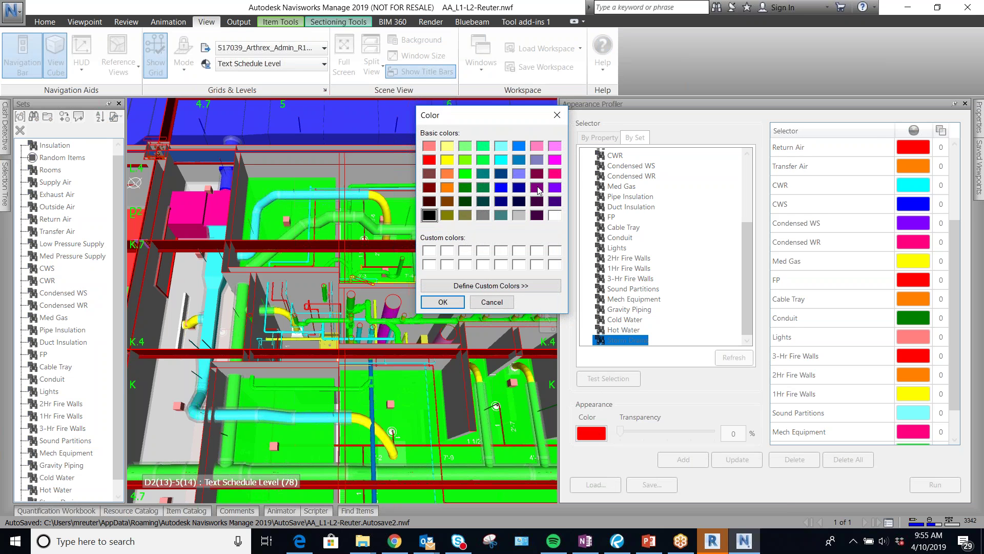
click(538, 188)
click(555, 159)
click(442, 302)
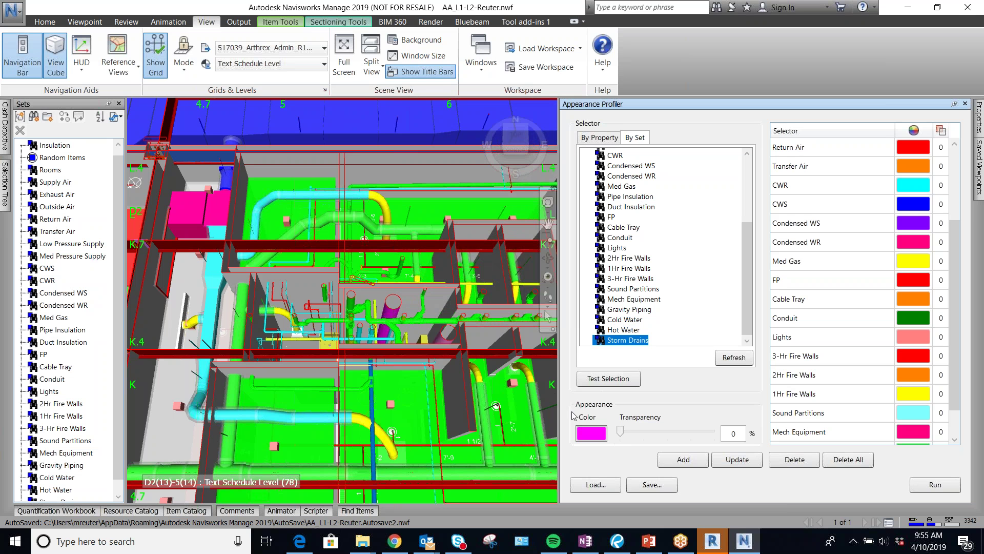
click(683, 459)
Run the appearance profile on the model and inspect the recolored ducts, pipes and walls up close and from afar
scroll(909, 333, up, 3)
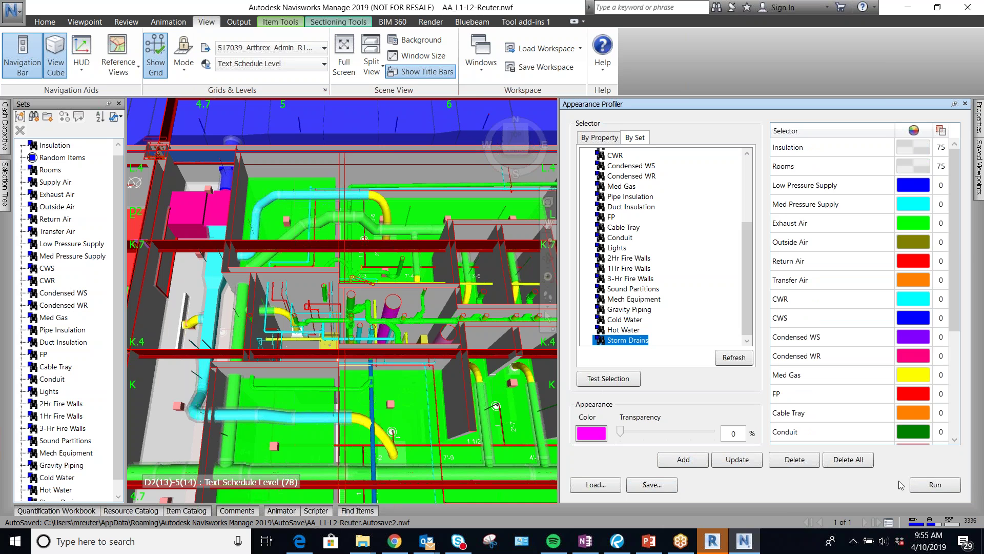
click(933, 484)
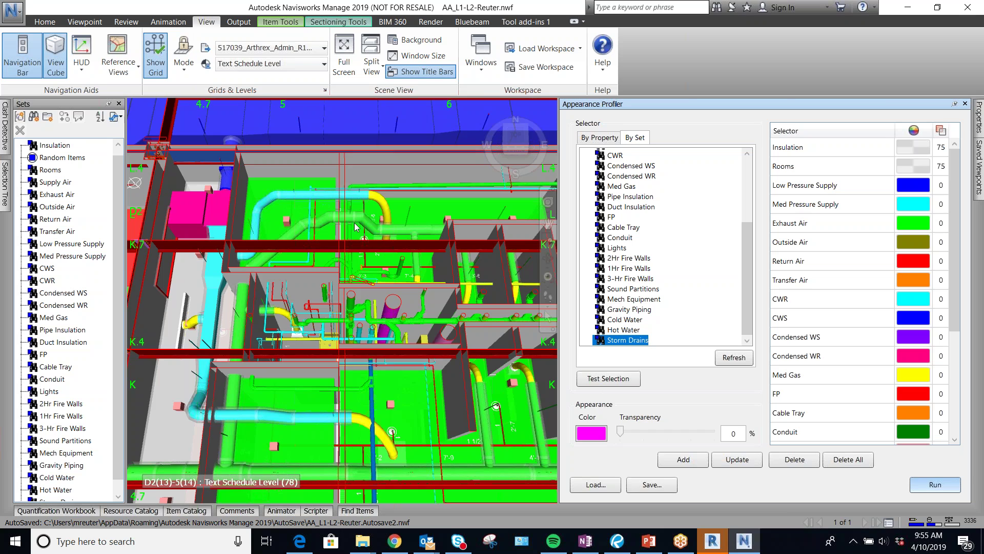
scroll(294, 324, down, 3)
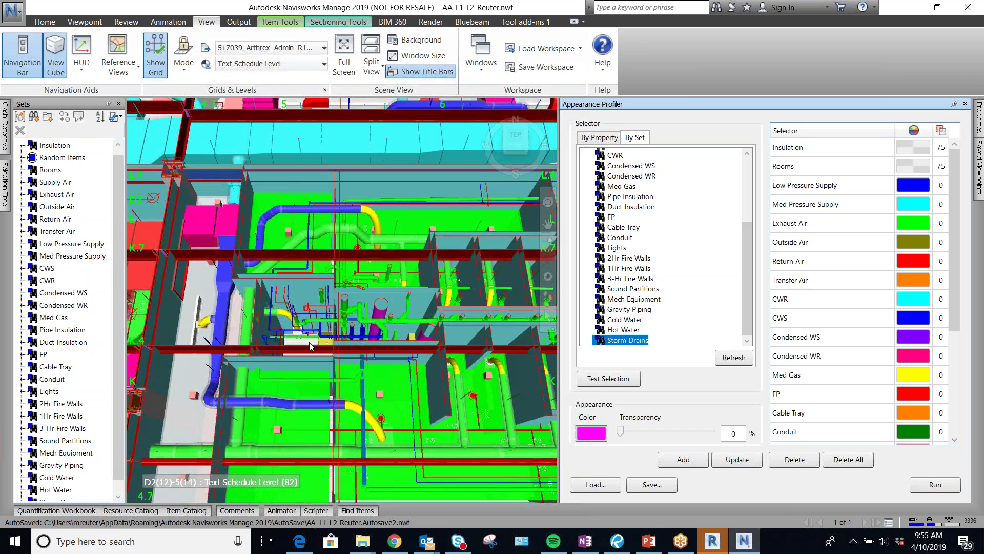
scroll(297, 348, down, 5)
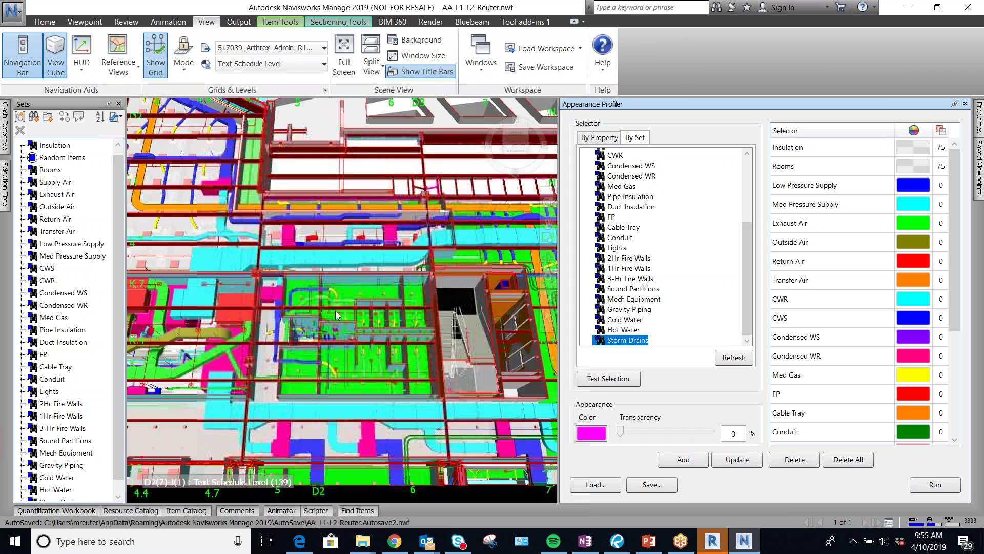
scroll(328, 308, up, 4)
scroll(332, 302, up, 2)
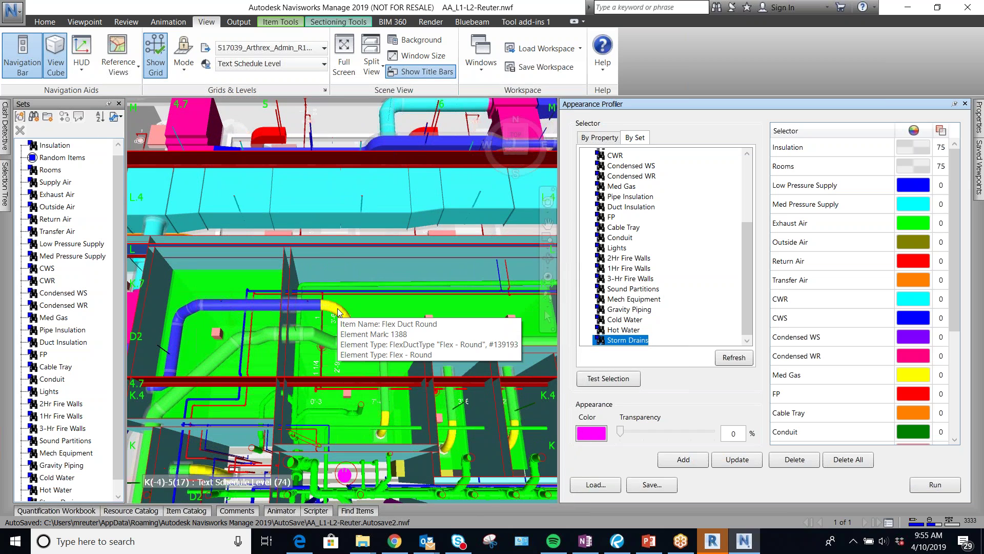
scroll(323, 256, down, 4)
scroll(328, 267, down, 3)
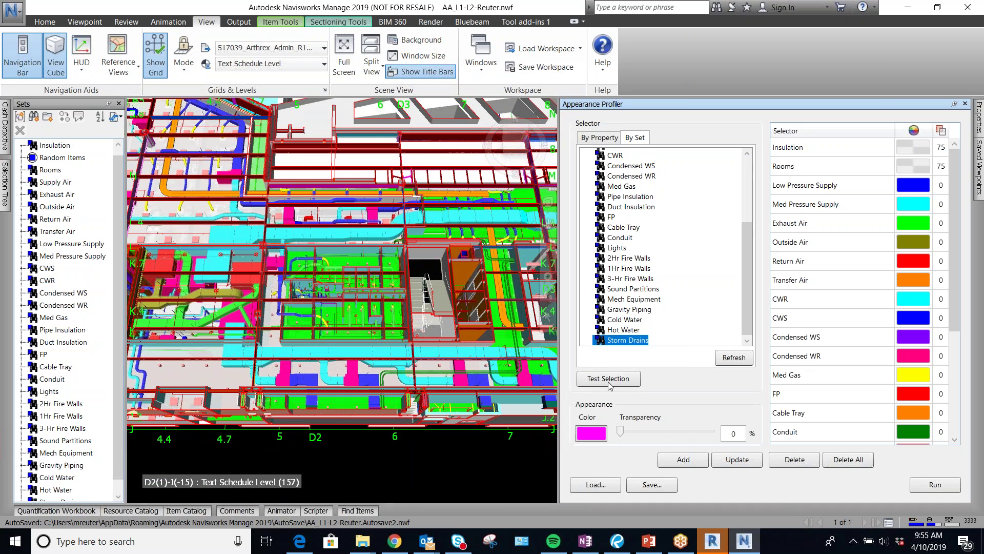
Save the appearance profile to the Desktop as a DAT file named "BandI Appearance Profiler"
click(648, 486)
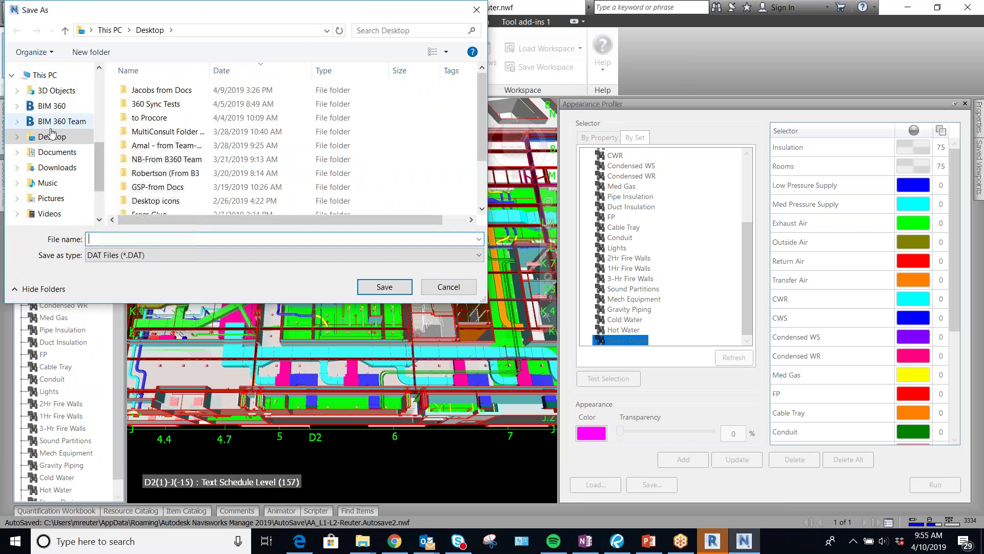
click(121, 238)
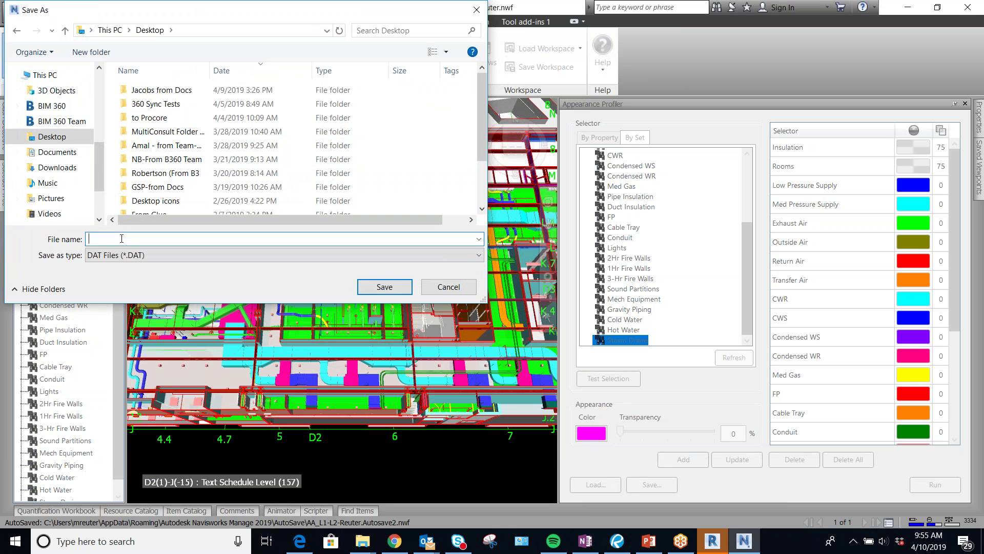
text(BandI Appearance Profiler)
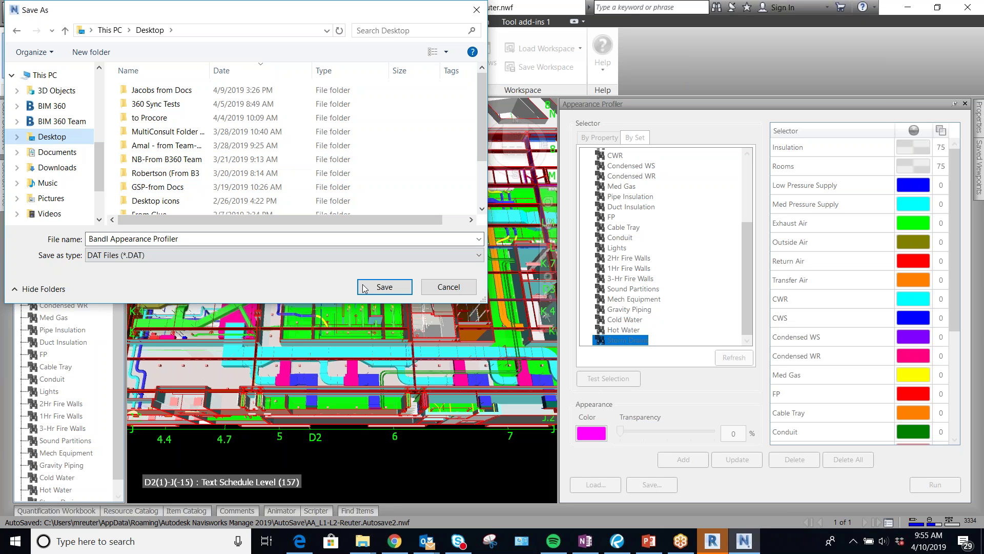
click(386, 287)
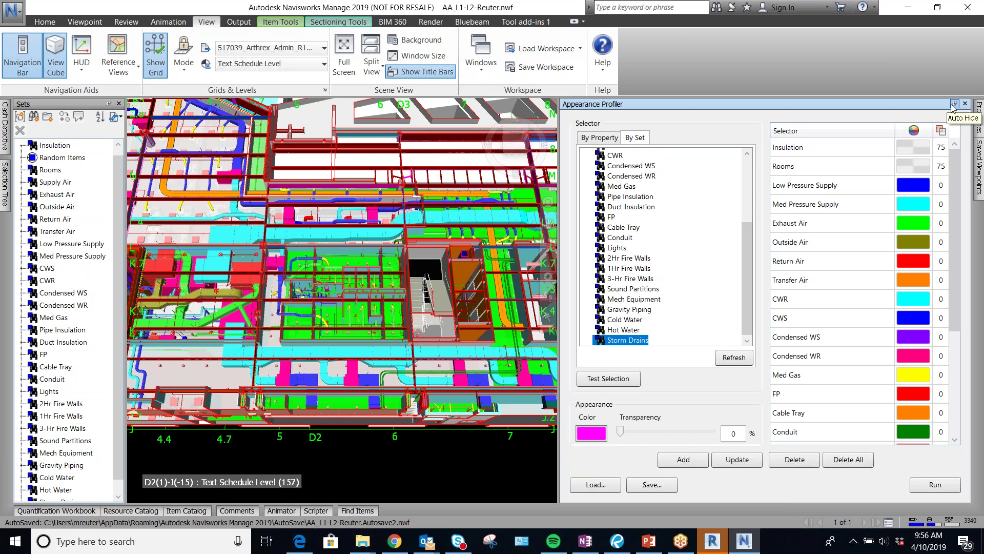
Examine the Appearance Profiler's by-property selector fields and look through its full list of sets
scroll(673, 288, up, 3)
scroll(673, 287, up, 1)
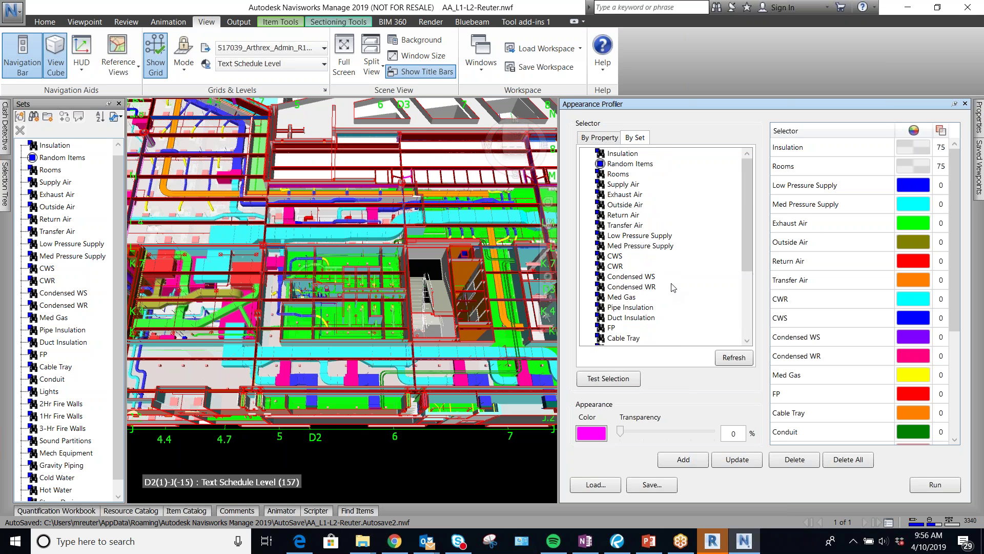
click(607, 139)
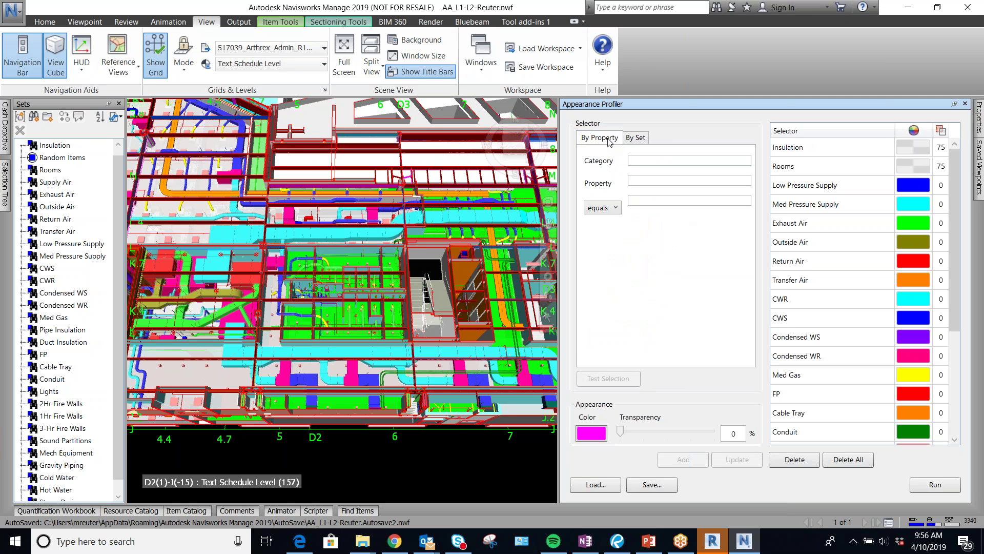
click(635, 137)
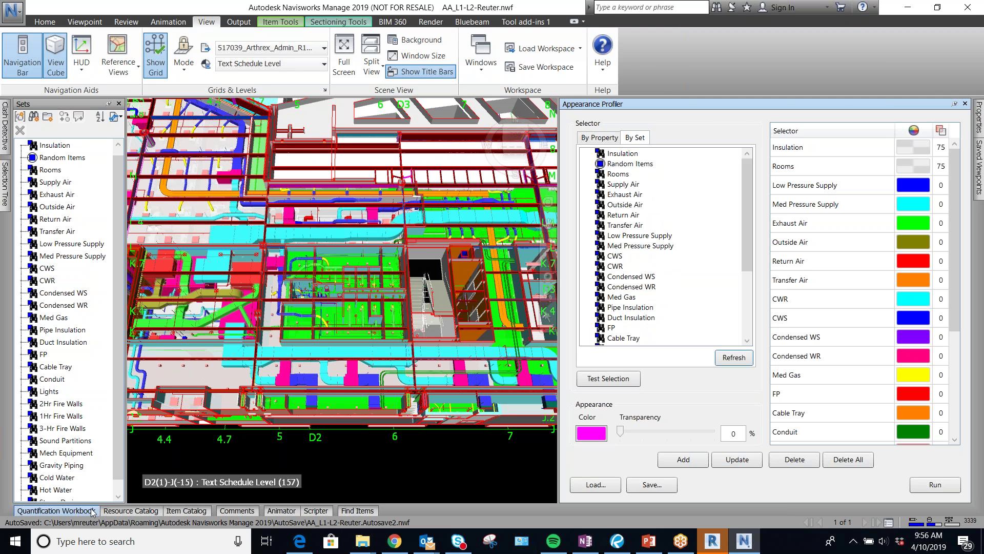
scroll(667, 289, down, 4)
scroll(655, 293, up, 4)
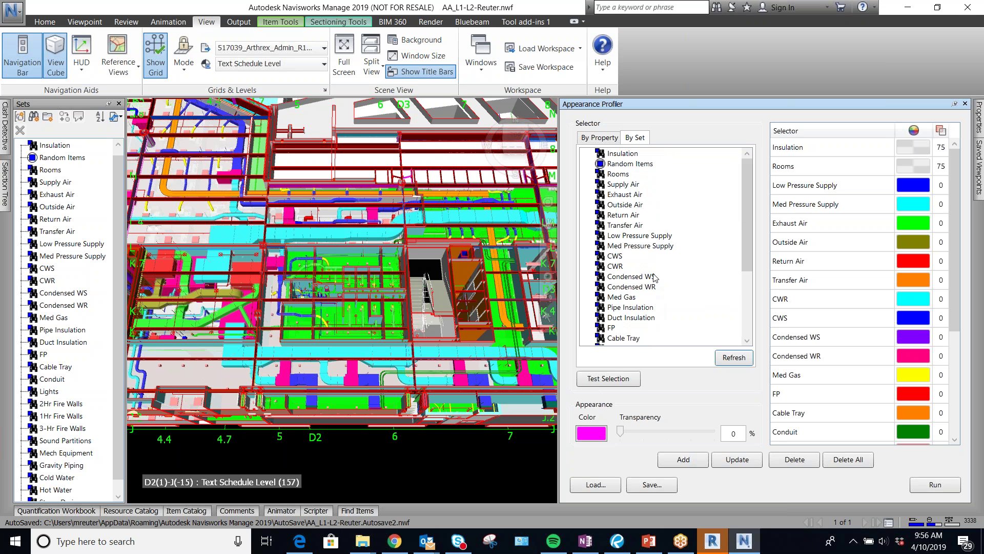
scroll(655, 280, down, 4)
scroll(652, 249, up, 4)
Collapse the Appearance Profiler and keep the Clash Detective docked open beside the sets and the model
click(956, 105)
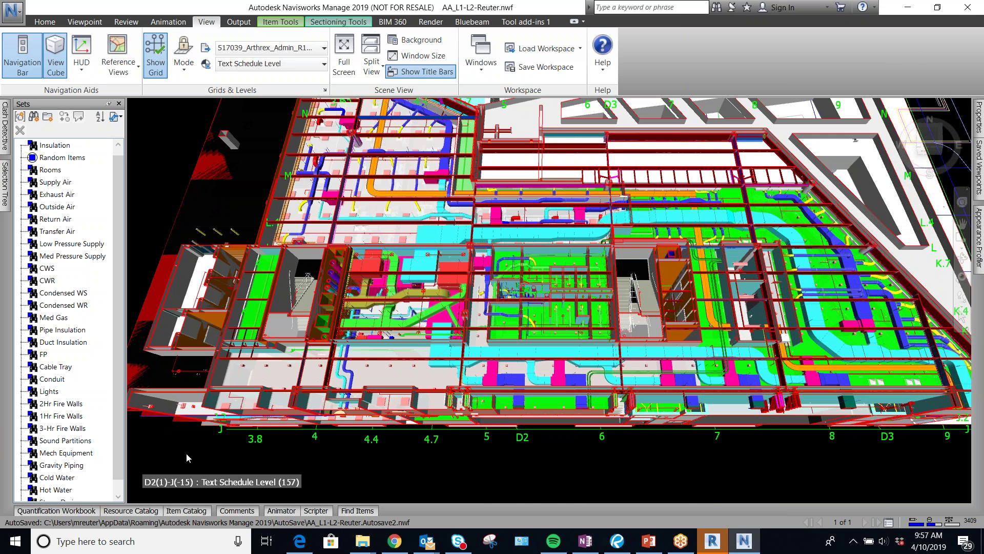
click(6, 128)
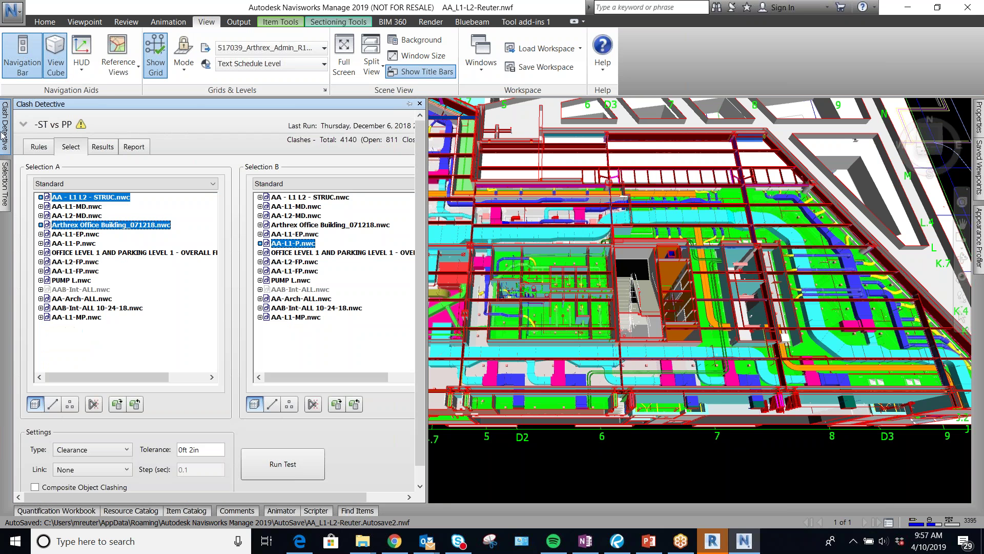
click(410, 105)
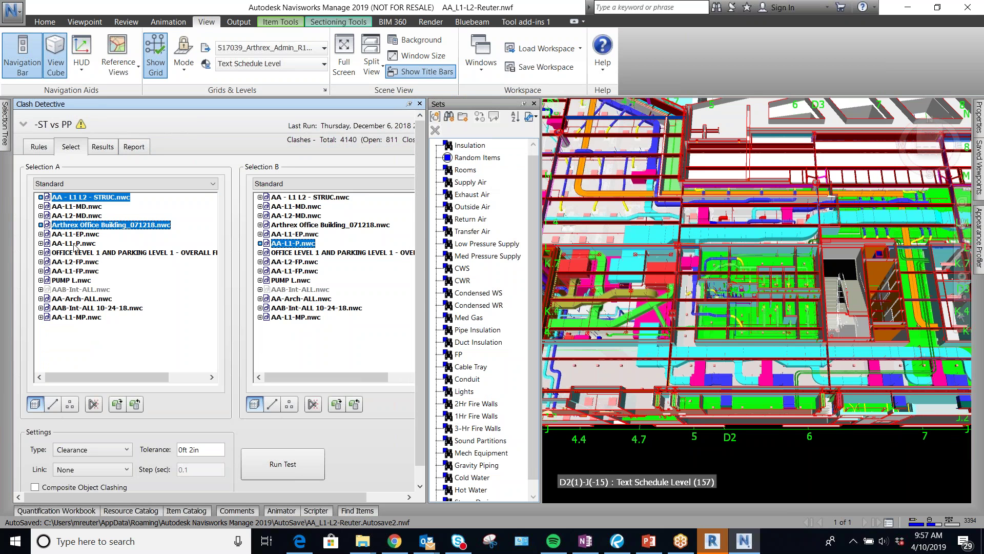
Check the ignore rules and selections of the -ST vs PP test and expand the list of clash tests
click(41, 149)
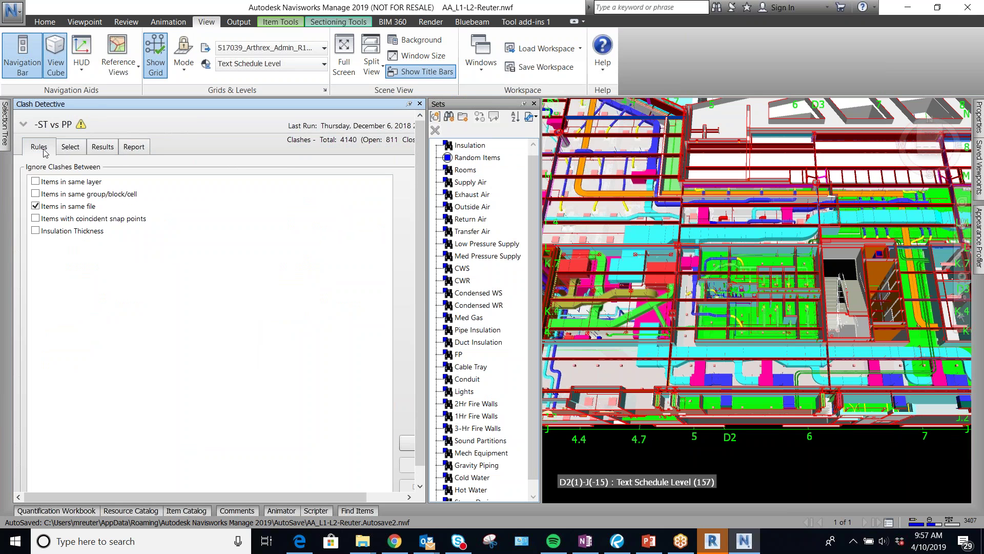
click(71, 150)
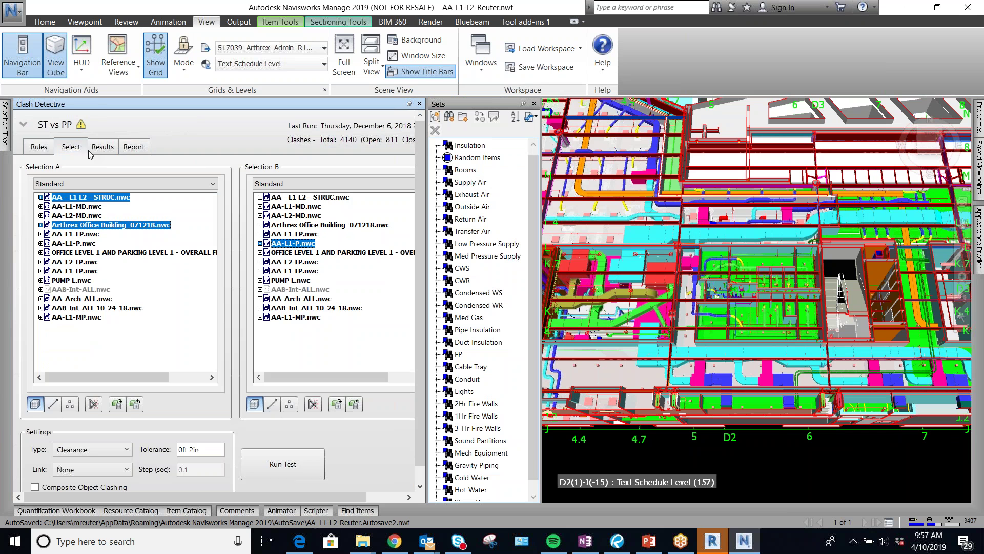
click(24, 127)
scroll(129, 226, down, 5)
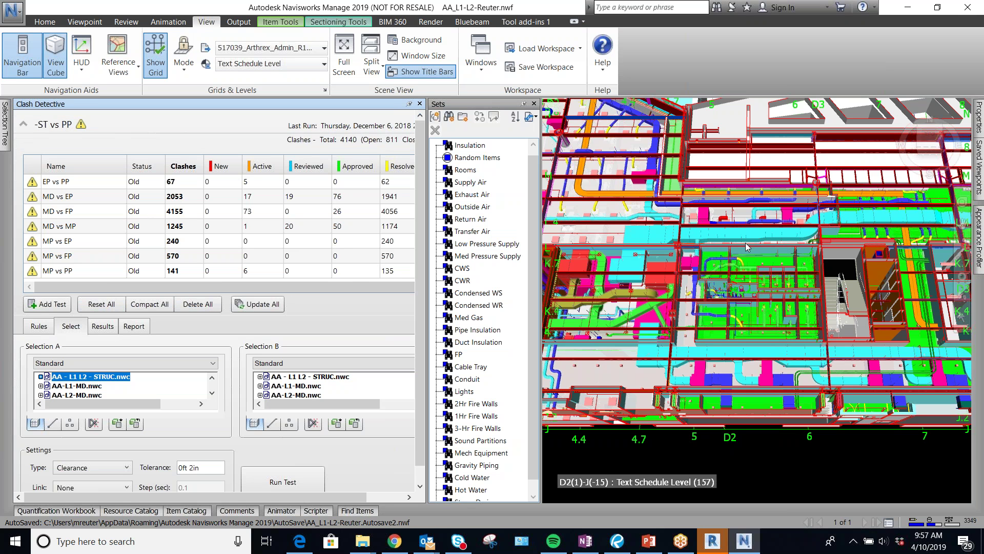
mouse_move(743, 248)
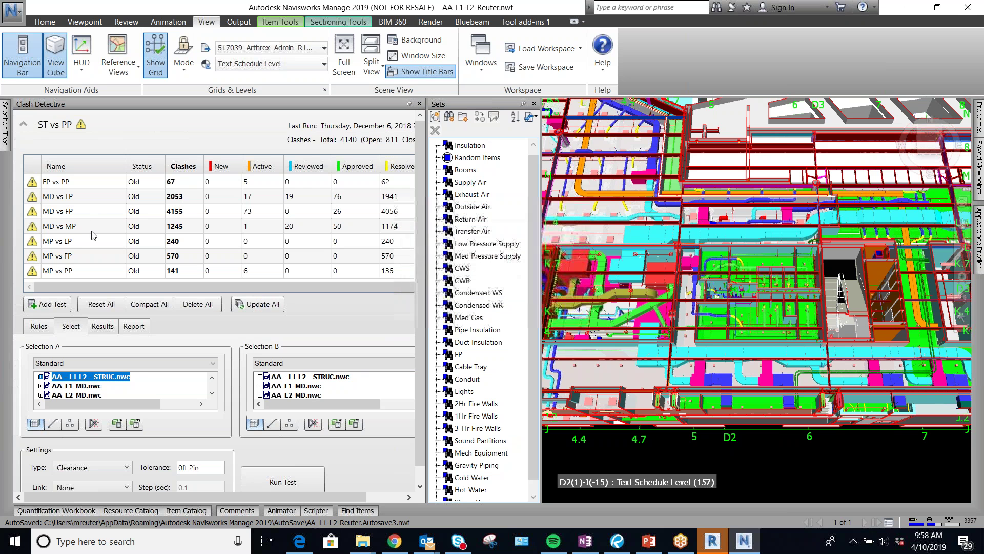
Add two new clash tests and rename the first one "Search Sets Test 1"
double_click(52, 304)
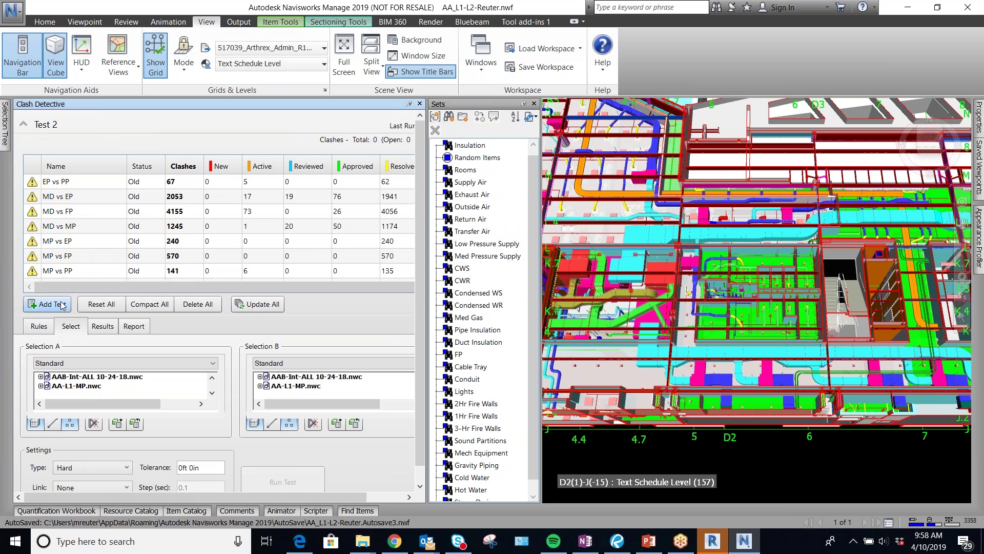
click(67, 257)
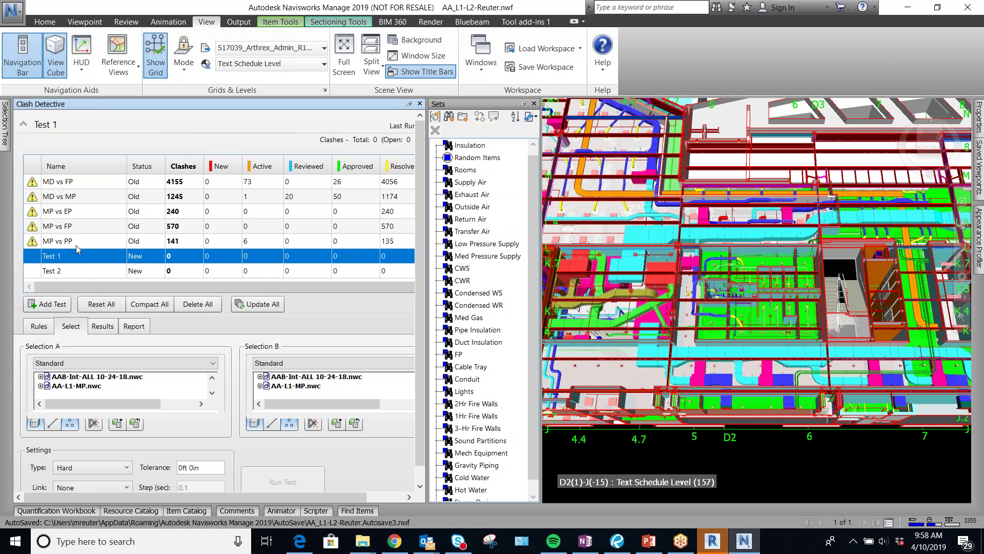
click(50, 261)
text(Search Sets Te)
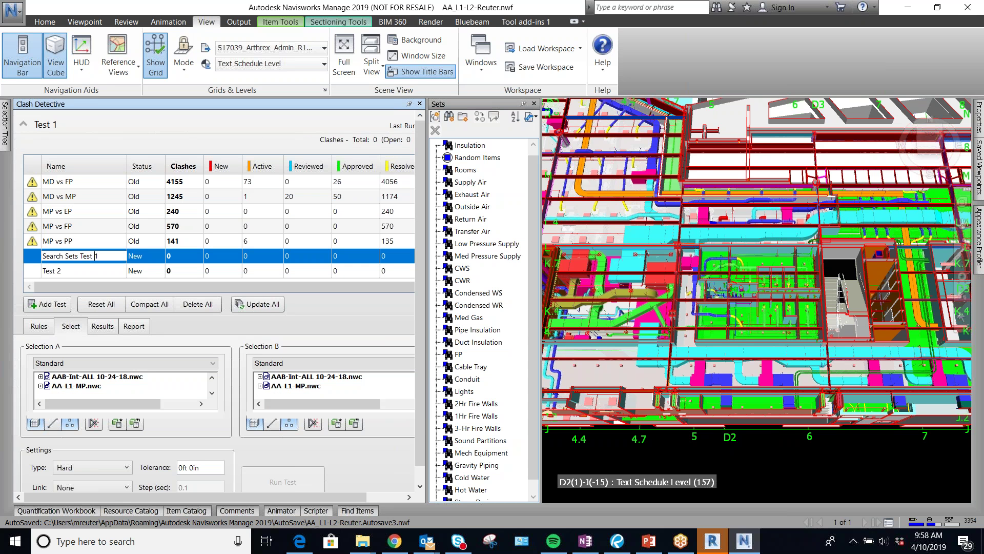
Rename the second new clash test "Search Sets 2"
click(52, 270)
click(50, 271)
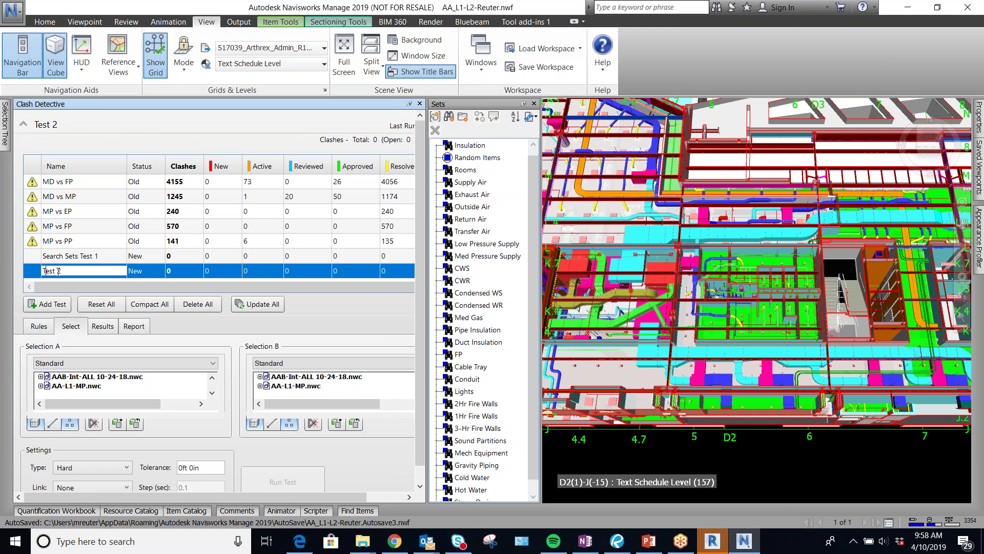
drag(65, 271, 42, 270)
text(earch Set)
key(Return)
Make Search Sets Test 1 the current clash test with the test list collapsed and its selection settings shown
click(79, 256)
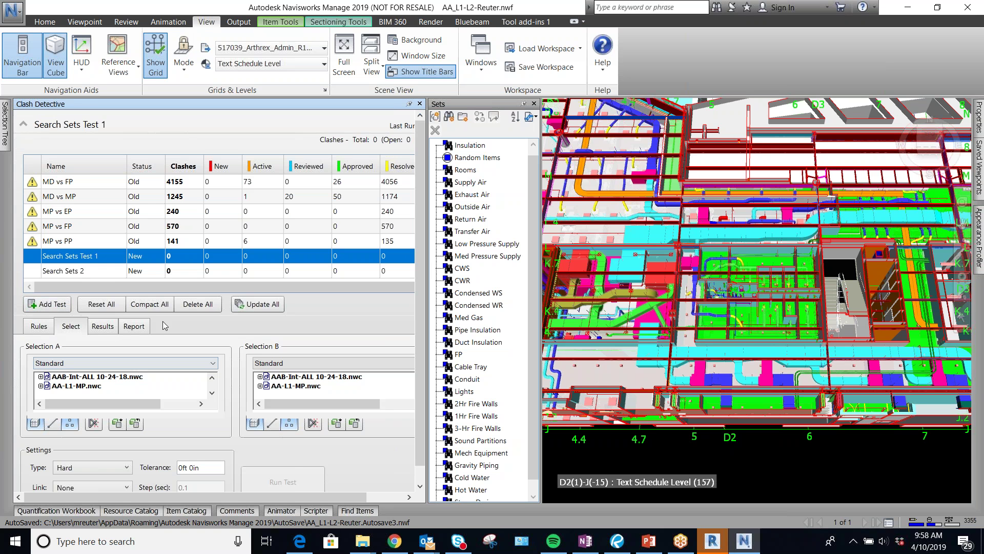
click(23, 124)
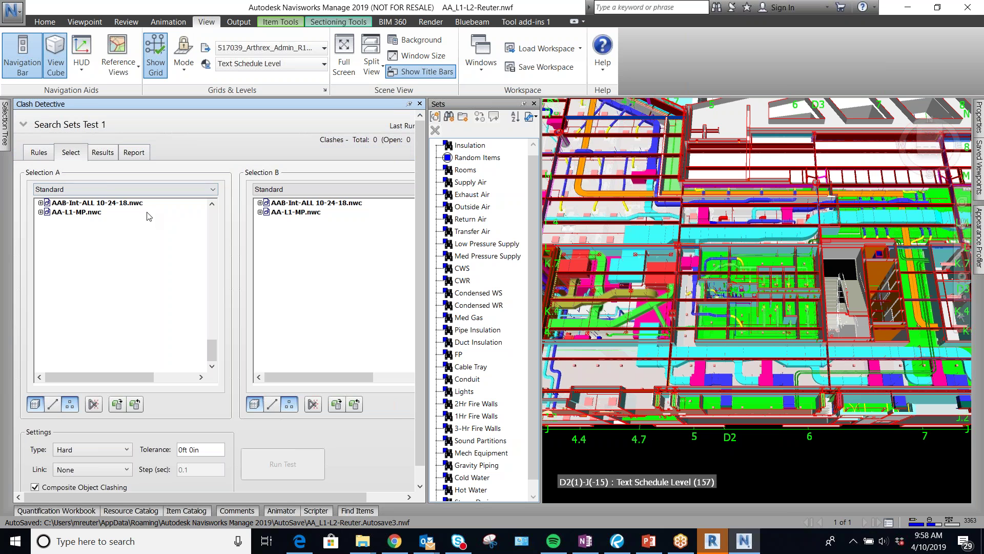
click(40, 154)
click(70, 156)
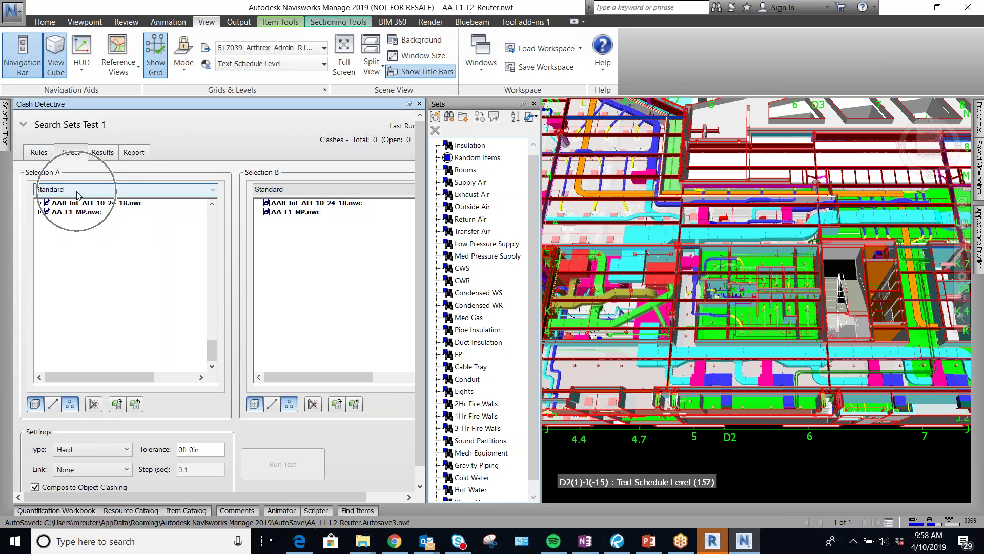
Pick AA - L1 L2 - STRUC.nwc as Selection A and AA-L2-FP.nwc as Selection B
scroll(92, 216, up, 3)
scroll(91, 216, up, 1)
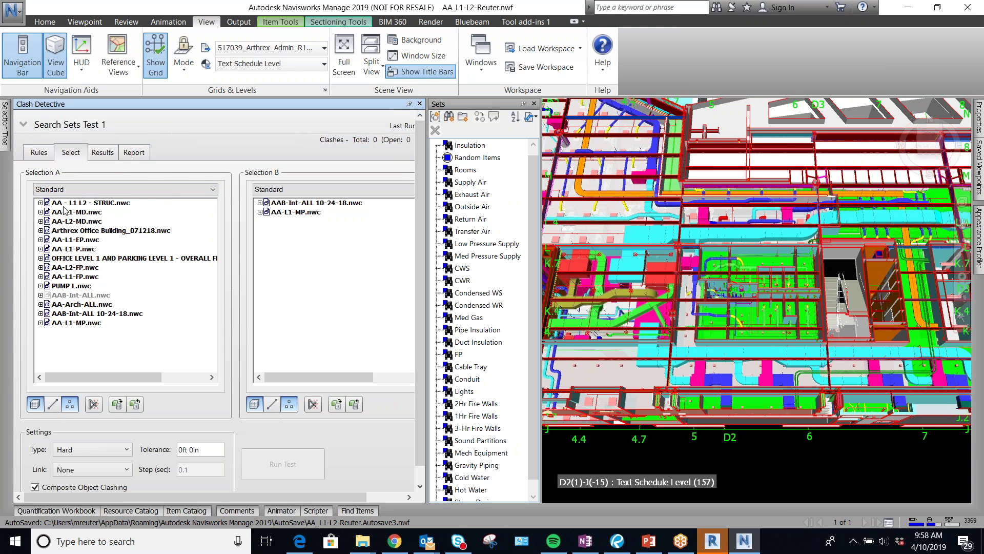
click(66, 203)
scroll(299, 201, up, 4)
click(296, 267)
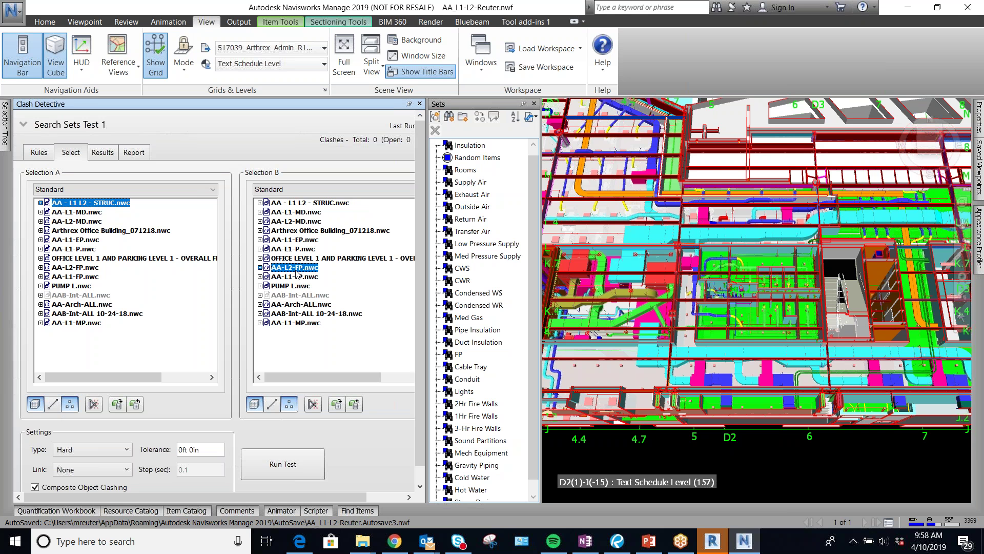
Switch Selection A to Sets and select the Low Pressure Supply and Med Pressure Supply sets
click(144, 191)
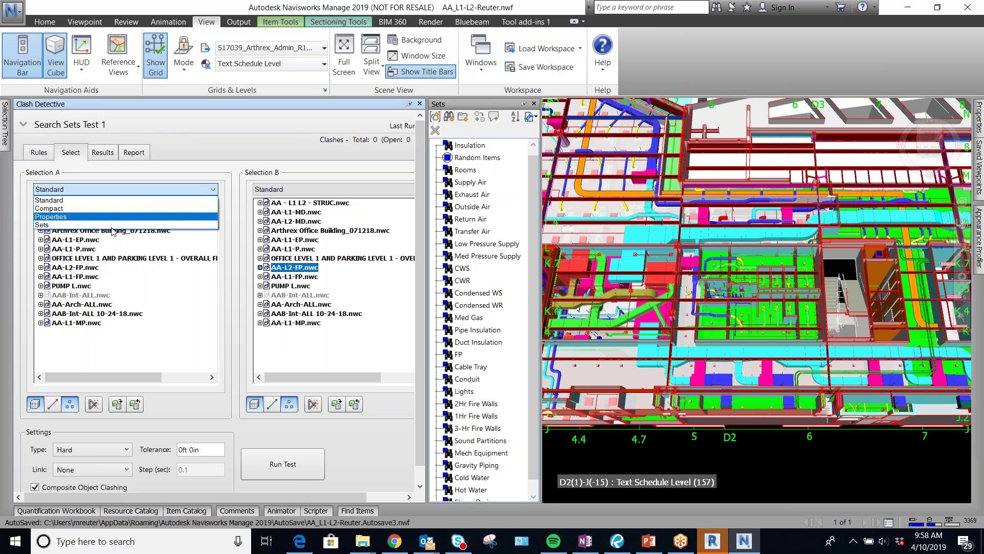
click(70, 225)
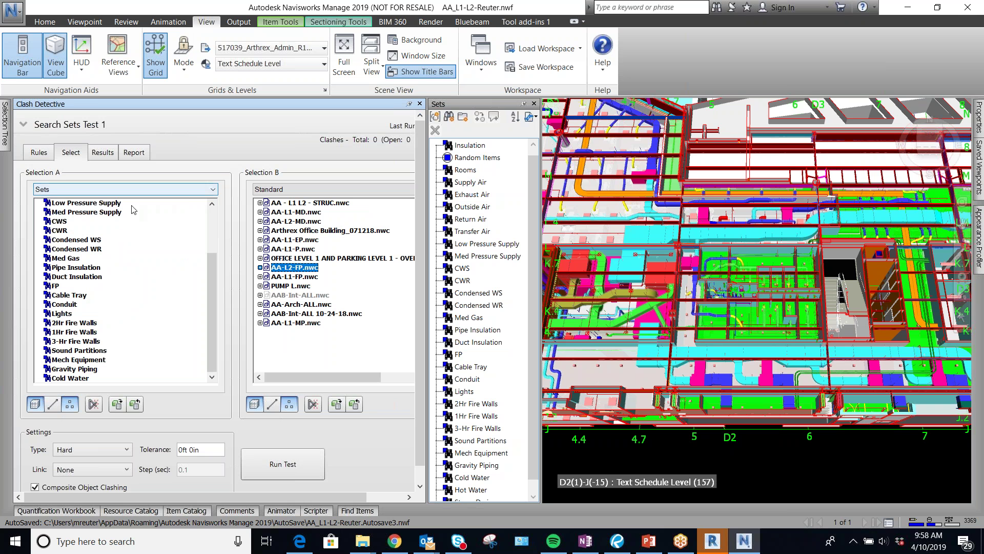
click(105, 205)
shift+click(105, 212)
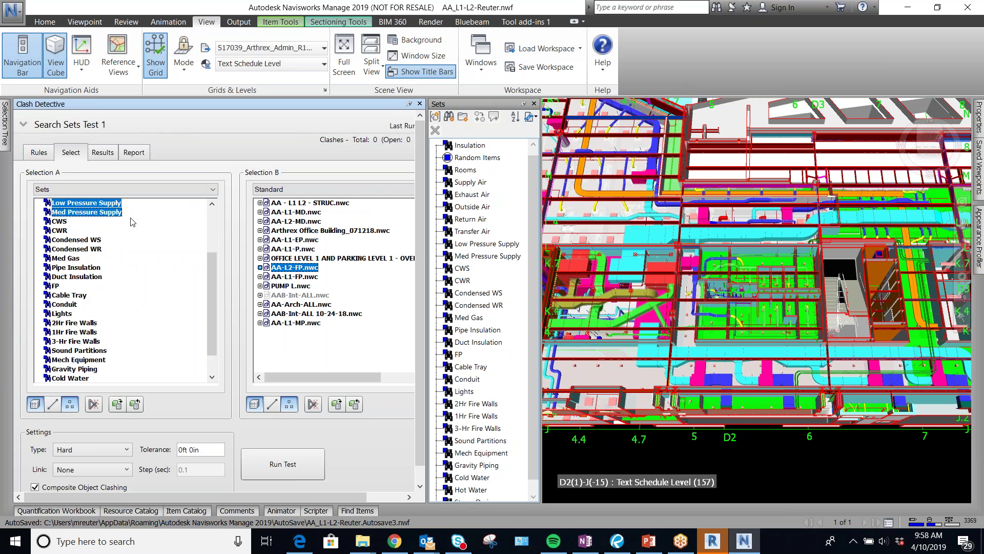
scroll(131, 218, up, 3)
Switch Selection B to Sets and select the 2Hr, 1Hr and 3-Hr Fire Walls sets
click(321, 190)
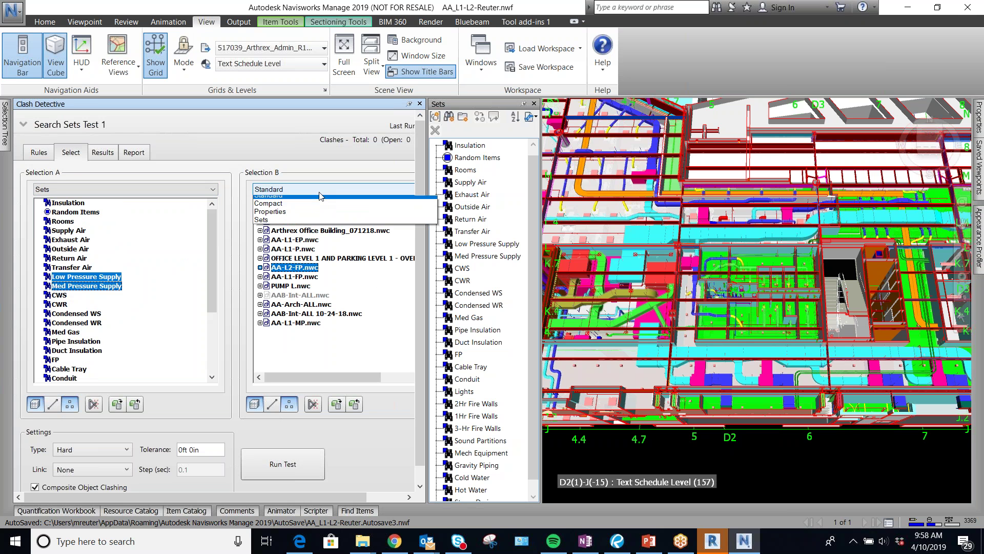
click(318, 225)
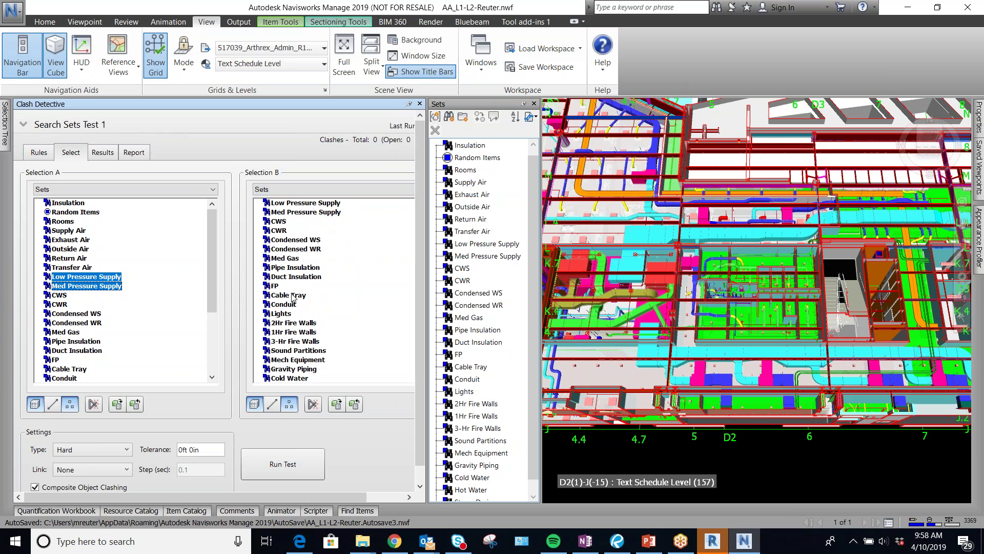
drag(290, 324, 294, 342)
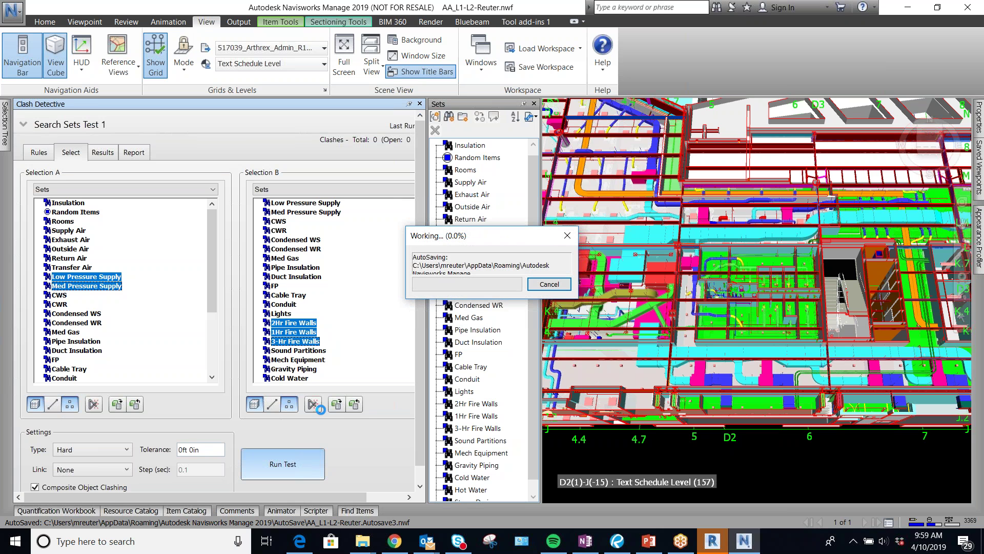
Run Search Sets Test 1, select the resulting clash and turn the model to the top view
click(271, 461)
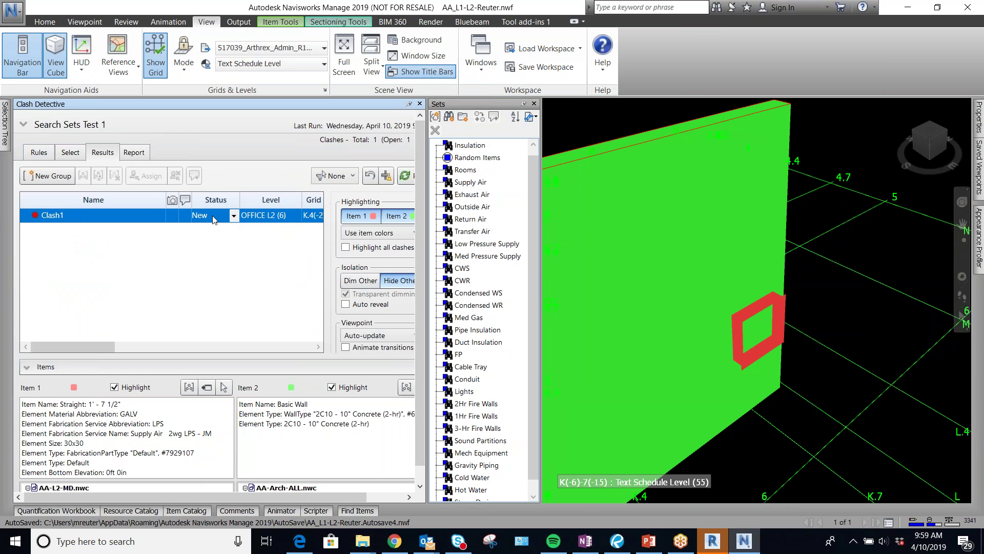
click(176, 219)
click(934, 132)
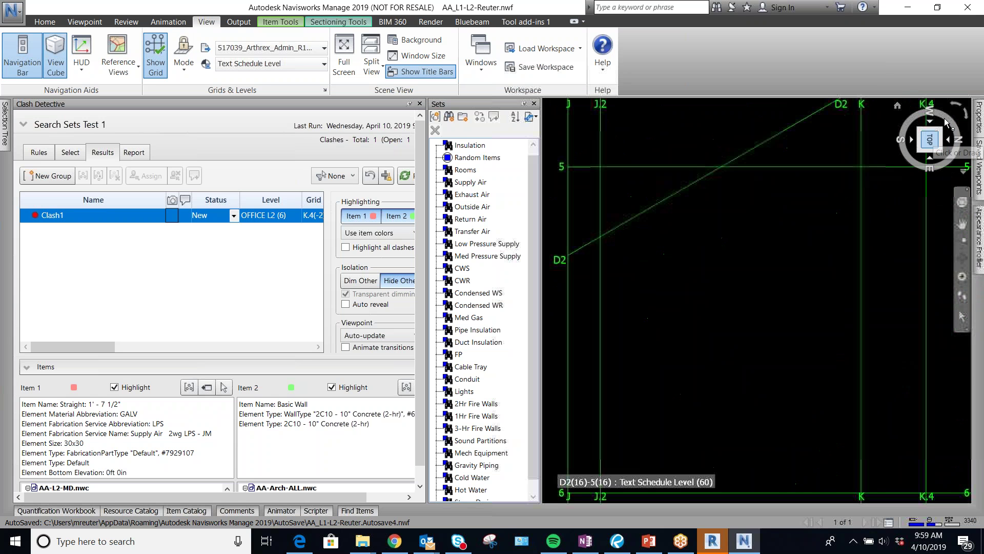
Rotate the top view so north points up and frame the clashing duct and wall near grid K.4-6
click(956, 105)
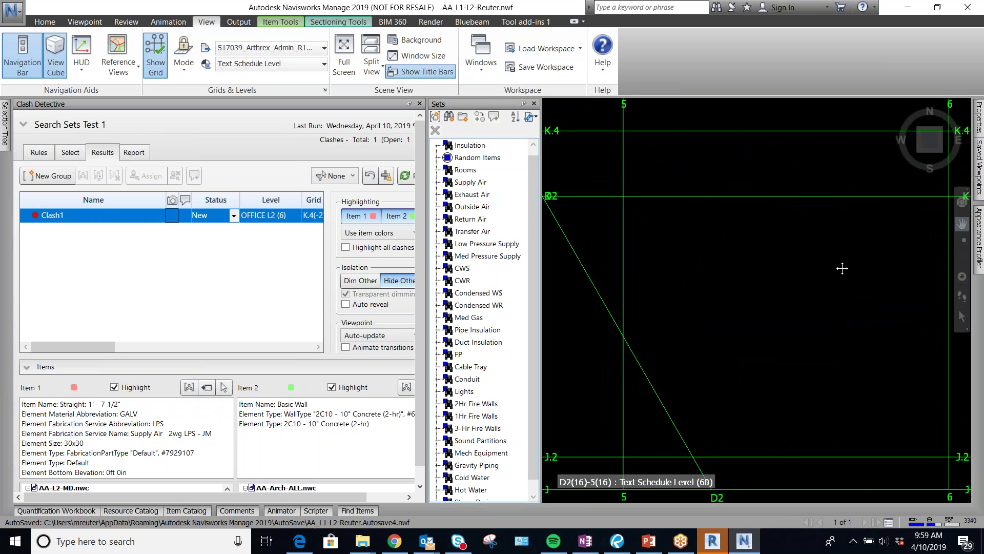
middle_drag(931, 237, 798, 228)
scroll(843, 332, down, 5)
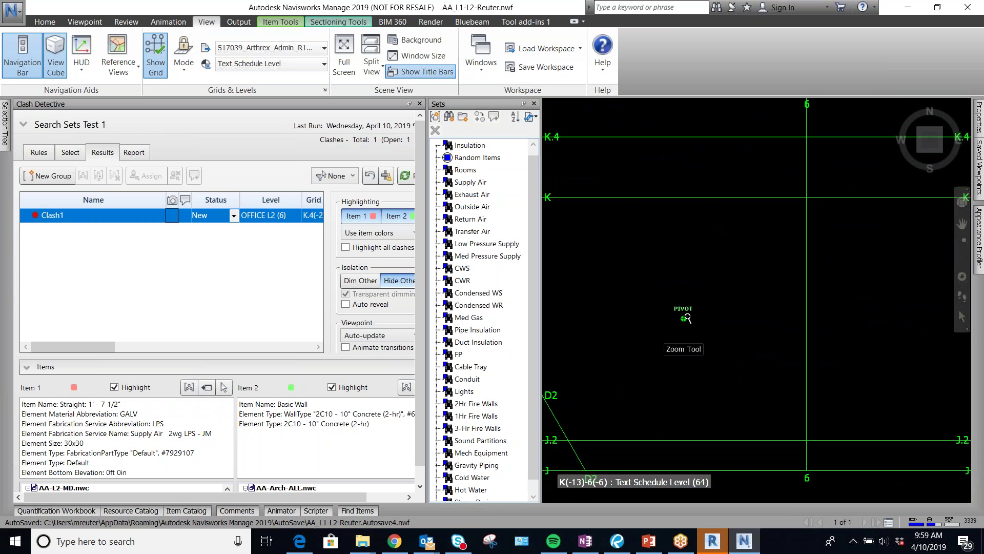
middle_drag(798, 353, 726, 397)
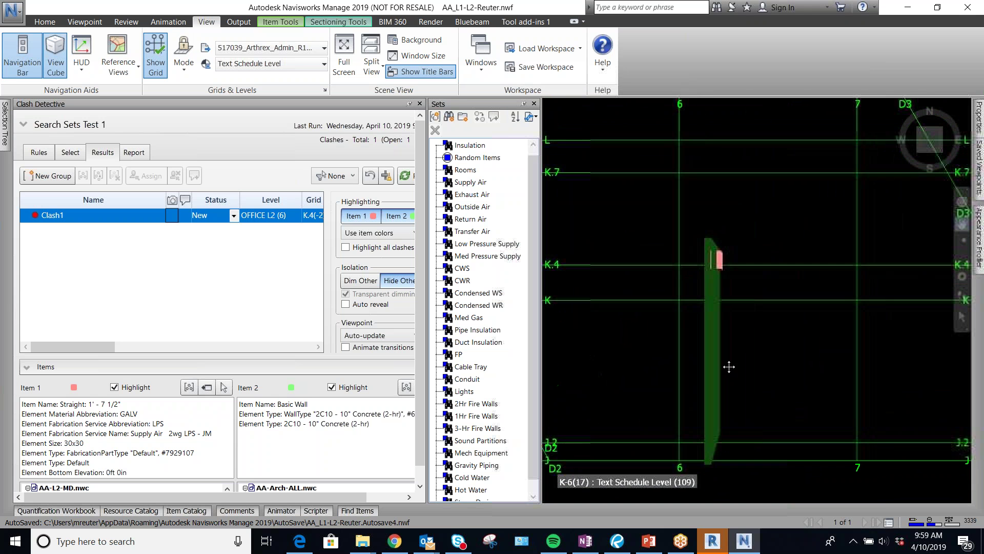
scroll(722, 275, up, 2)
middle_drag(723, 275, 735, 318)
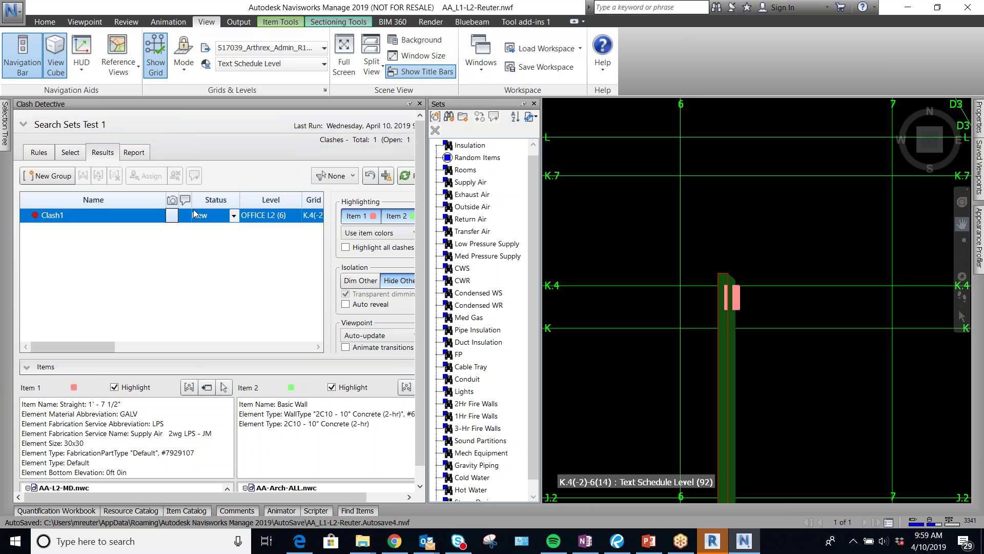
Create a clash group containing Clash1 and name it "Needs Fire Damper"
click(57, 217)
click(54, 180)
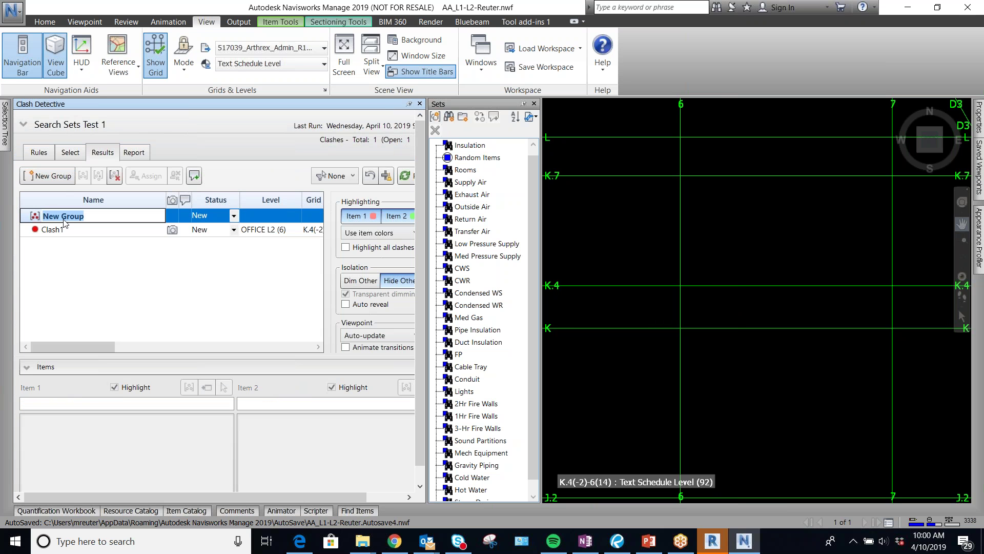
click(65, 230)
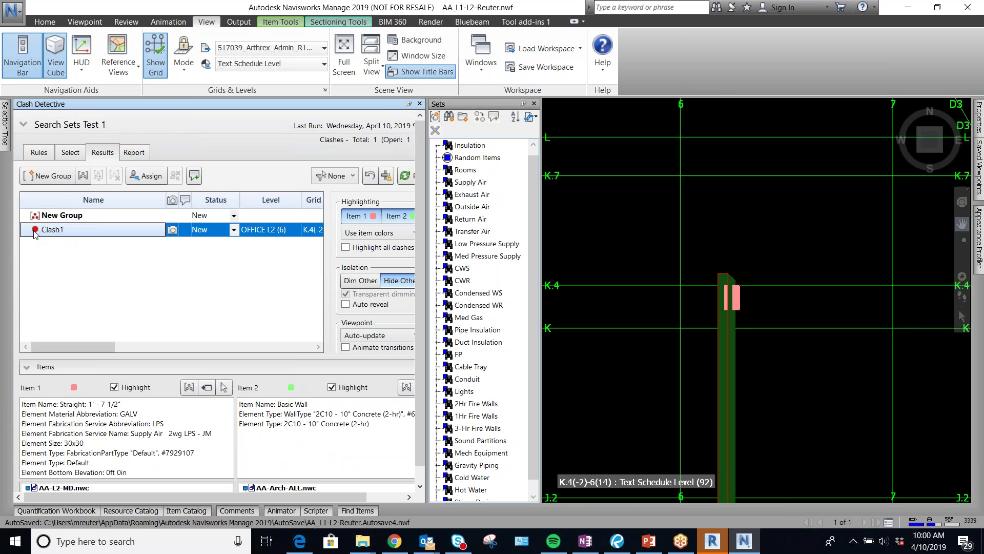
drag(65, 229, 74, 217)
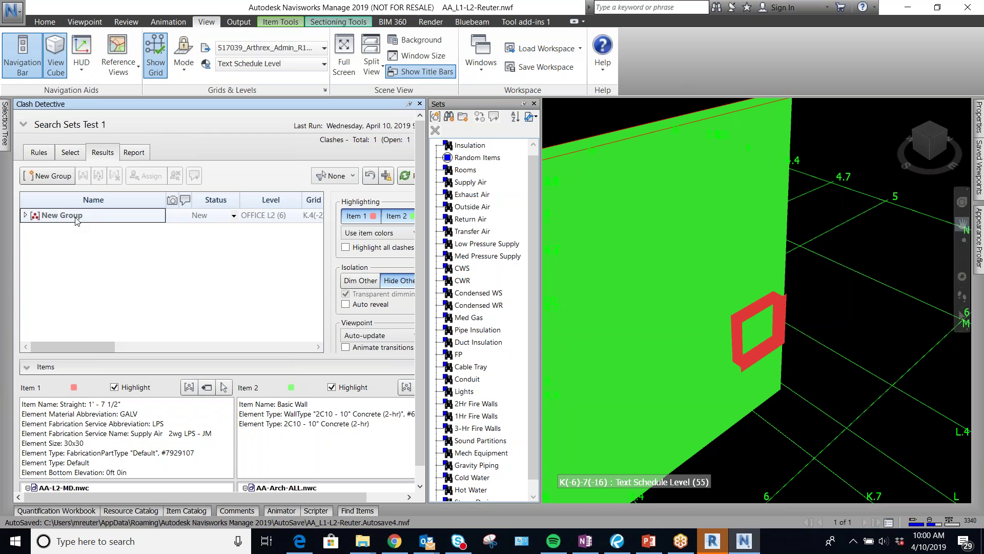
click(46, 217)
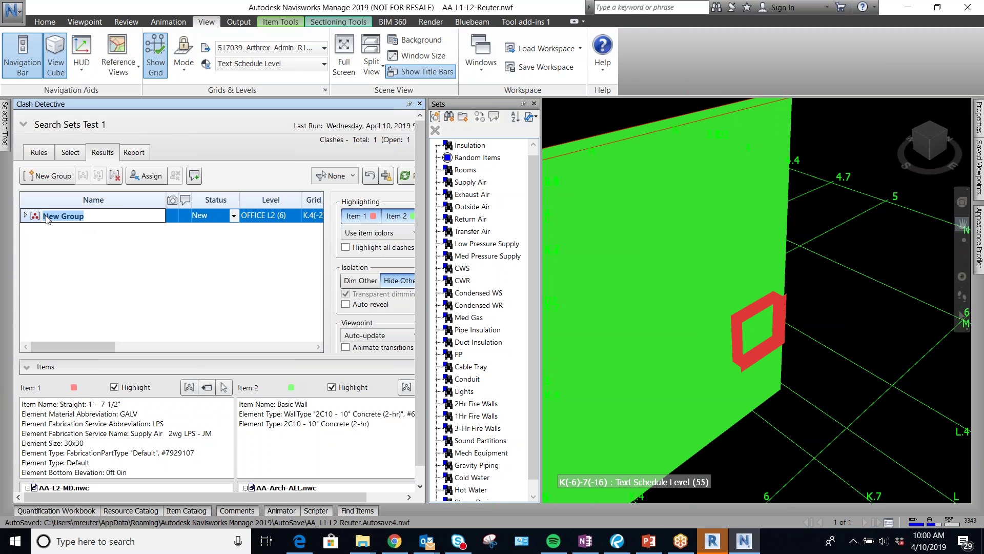
text(Needs Fire Damper)
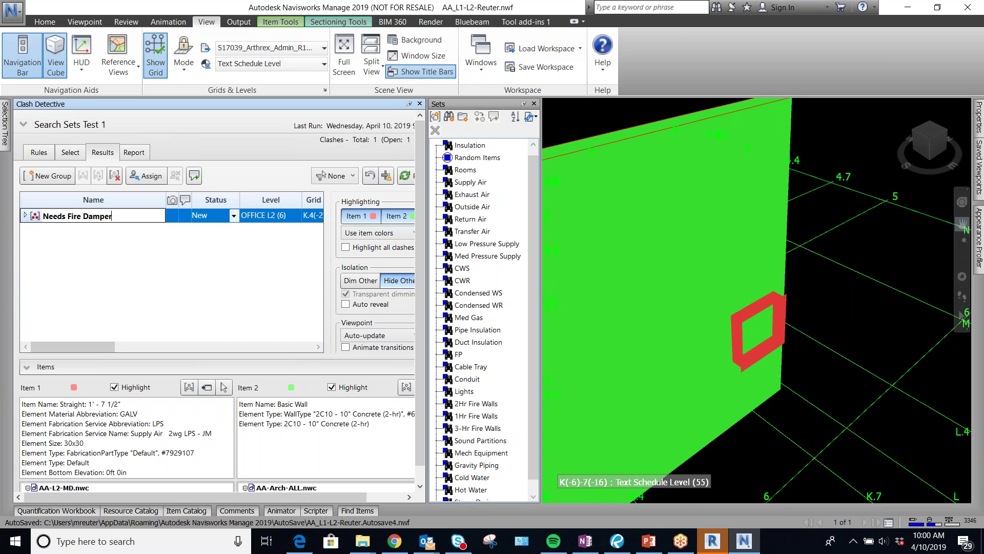
key(Return)
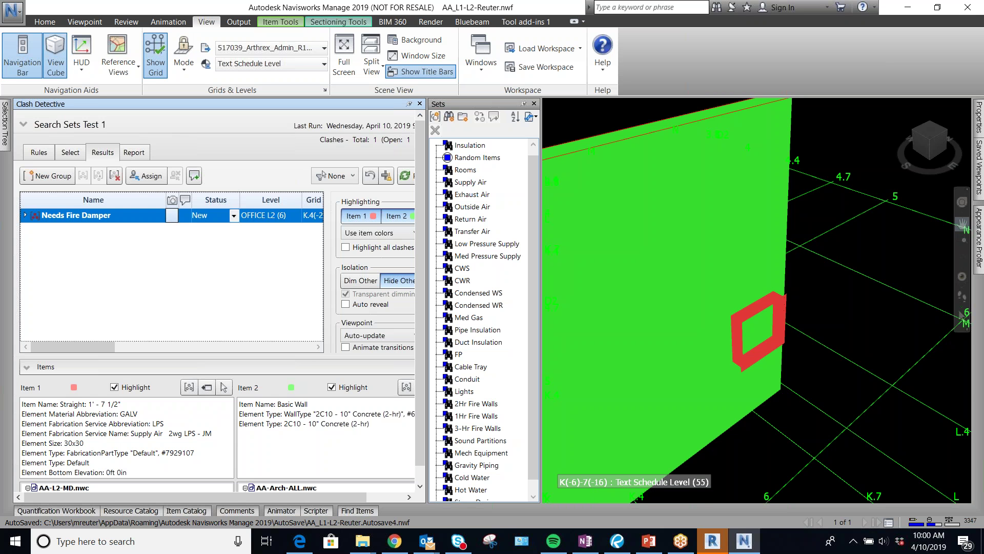
Set the clash group's view to a north-up top view, framing the duct and wall between grids K and K.7
click(931, 132)
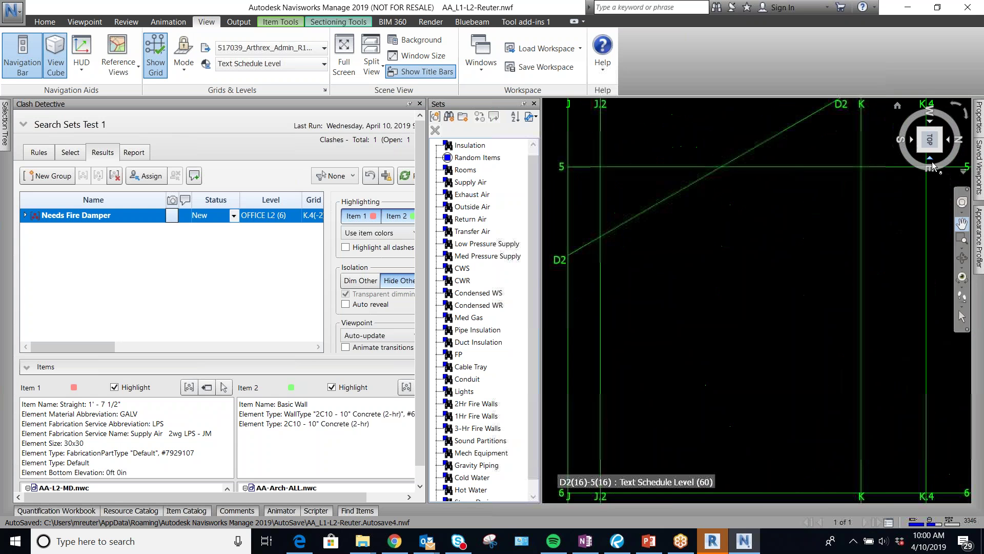
drag(728, 249, 680, 250)
scroll(671, 246, down, 5)
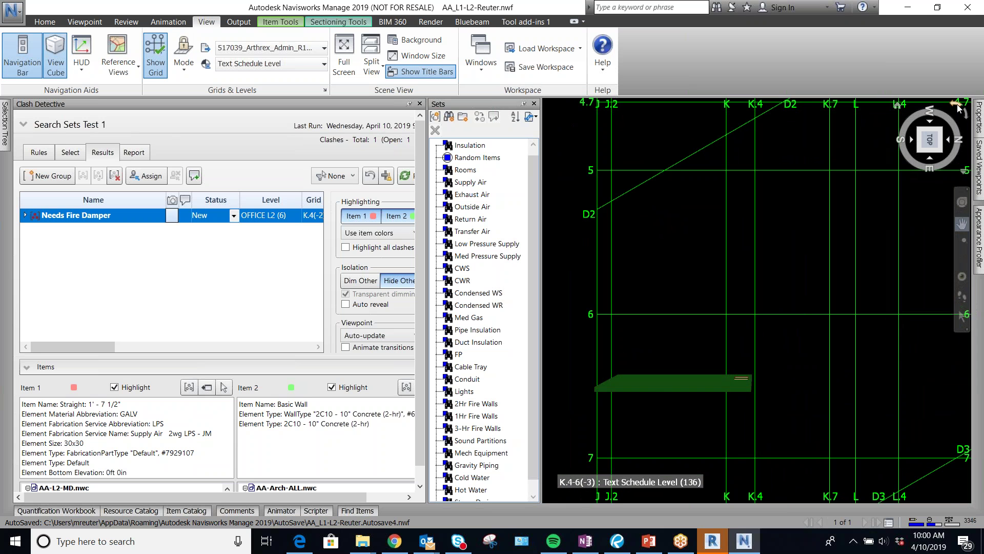
click(957, 107)
scroll(742, 291, up, 3)
scroll(749, 285, down, 5)
middle_drag(764, 274, 642, 306)
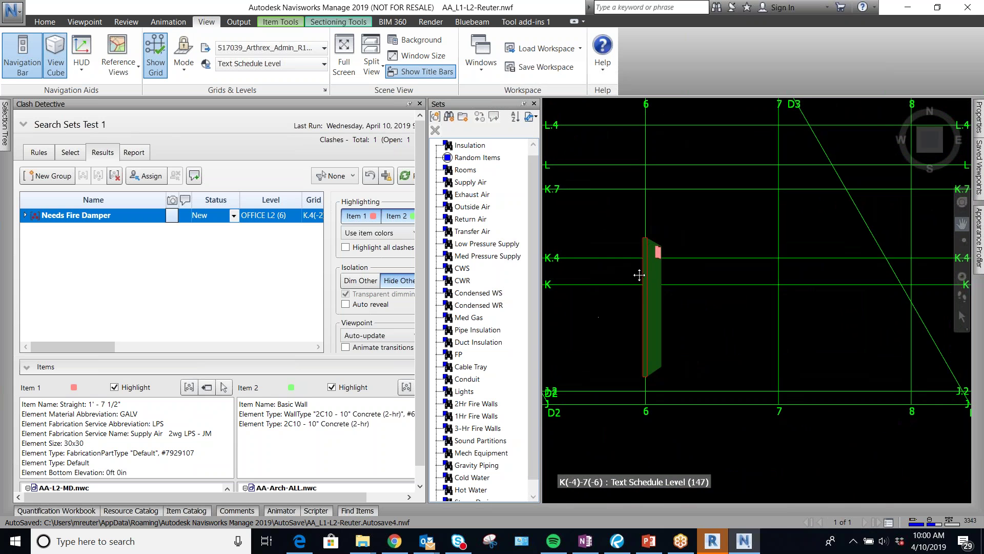
scroll(643, 306, up, 4)
middle_drag(638, 261, 688, 301)
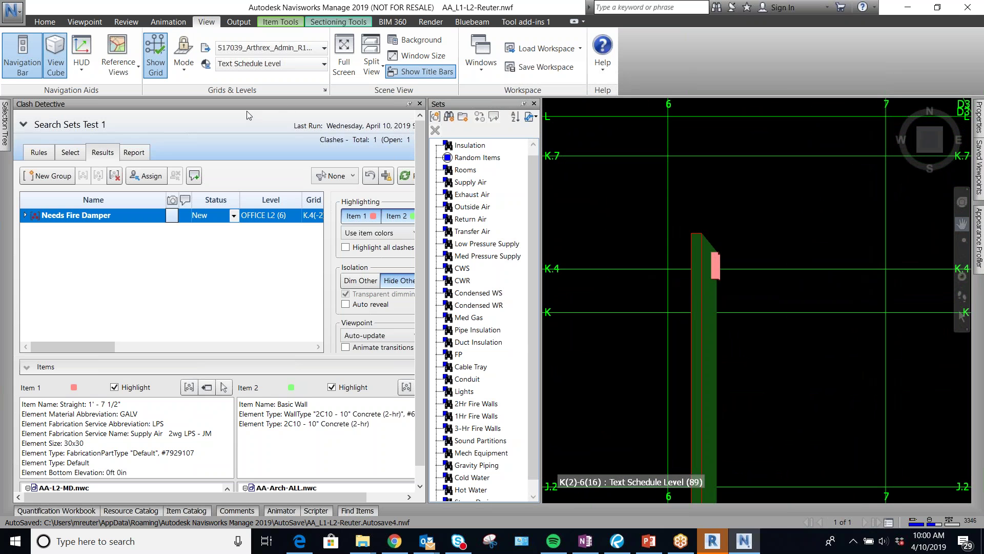
Draw a redline ellipse around the duct and wall clash and add the redline text "Needs Fire Damper" above it
click(125, 23)
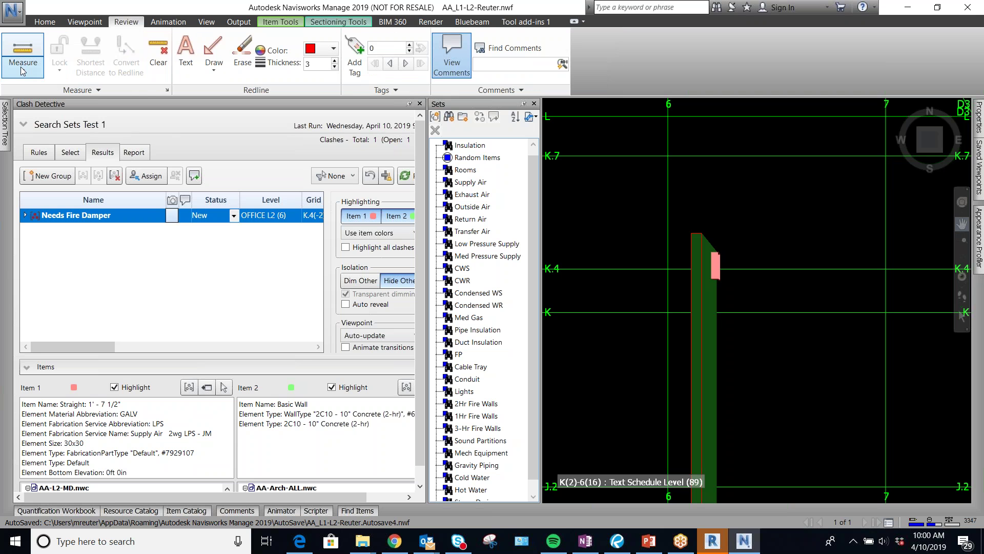
click(213, 66)
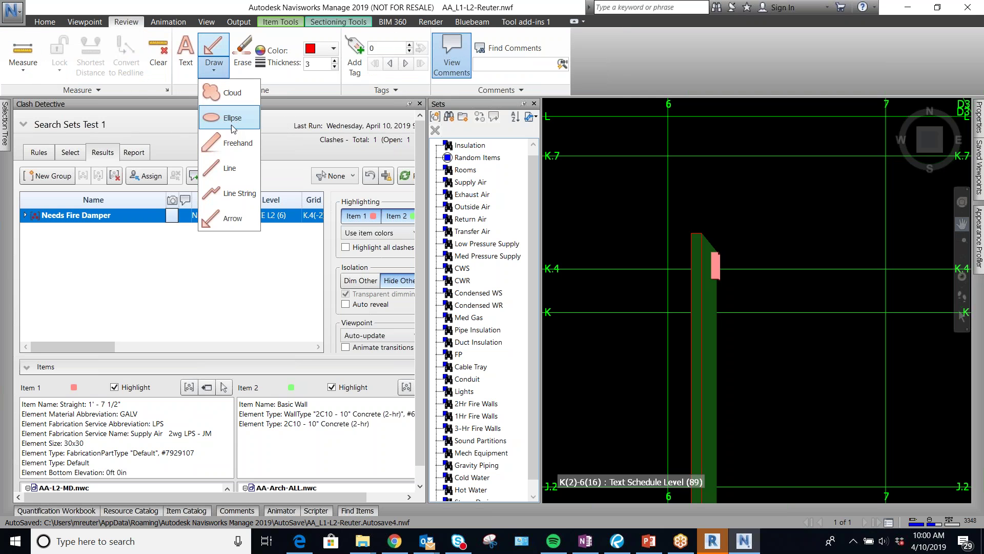
click(232, 119)
mouse_move(749, 256)
mouse_down()
mouse_move(734, 289)
mouse_move(672, 289)
mouse_move(665, 300)
mouse_up()
click(186, 56)
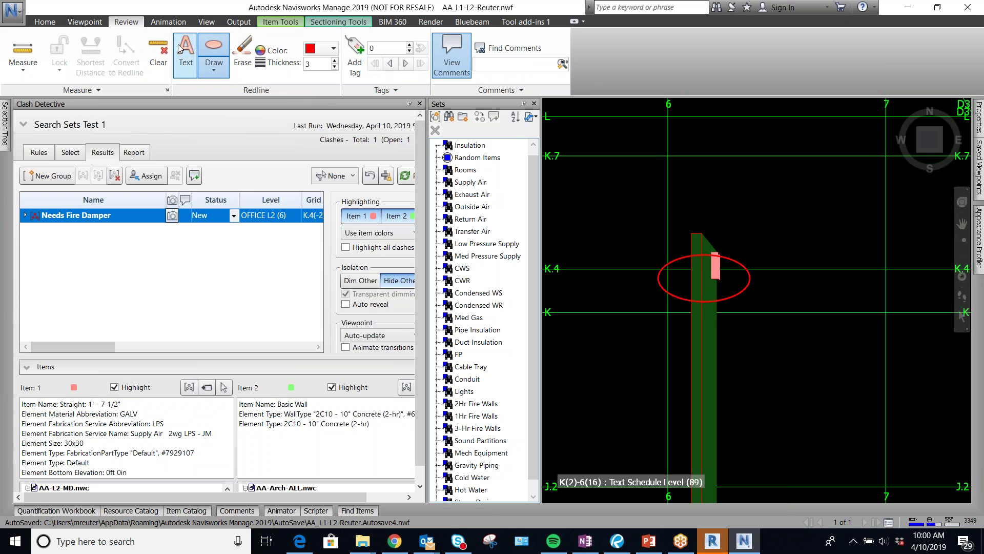
text(Needs Fire Damper)
key(Return)
Assign the clash group to Mech with a note that it needs a fire damper at the wall near K.4,6
drag(114, 347, 221, 346)
click(145, 175)
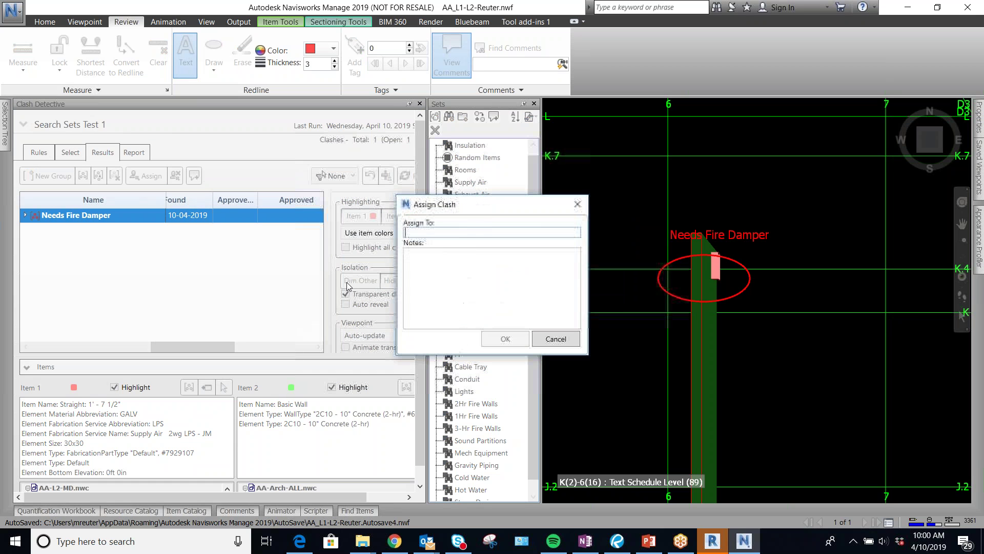
text(Mech)
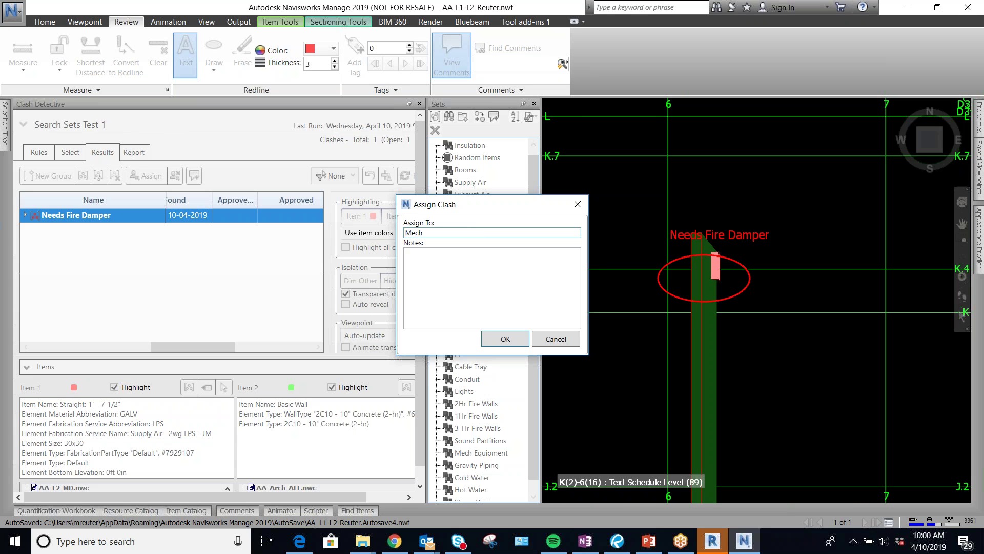
click(493, 277)
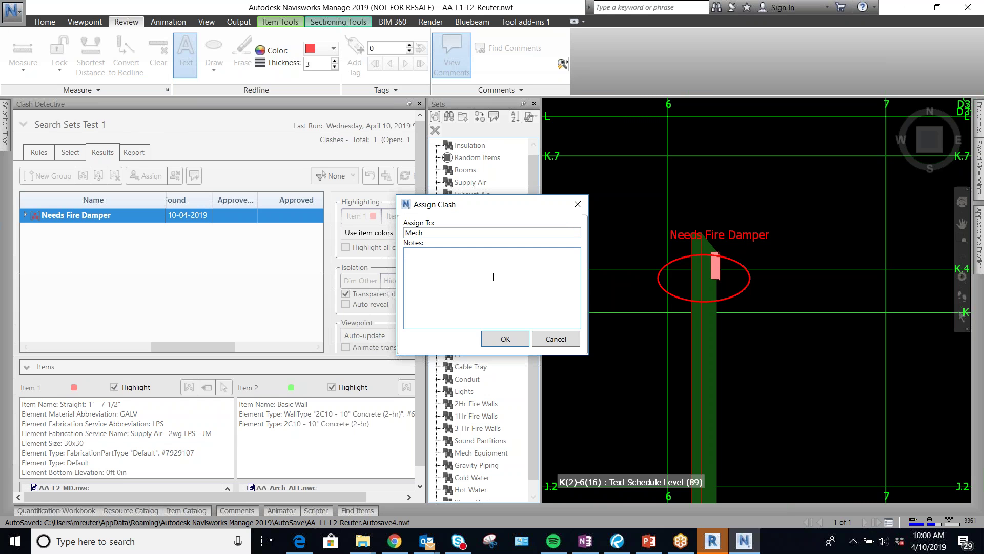
drag(487, 207, 289, 231)
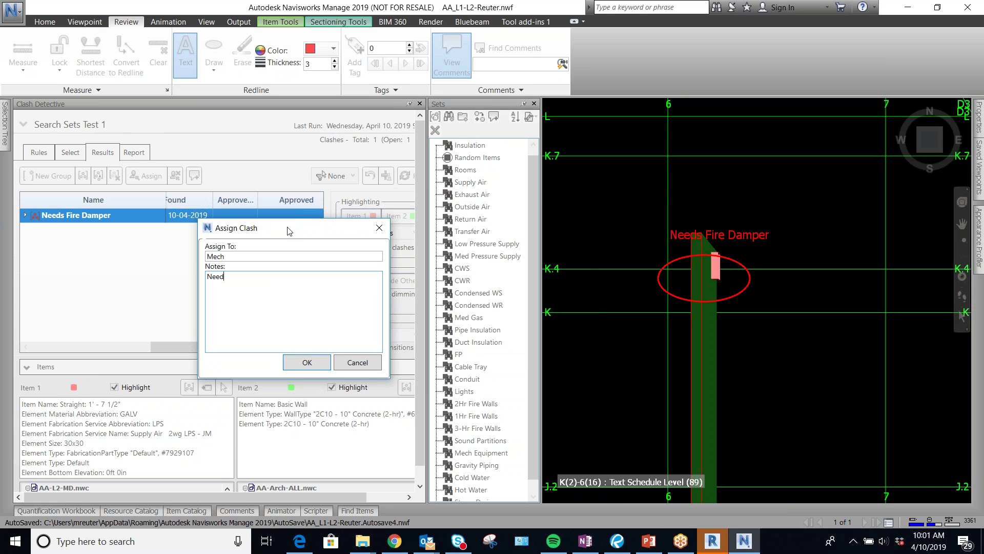
text(Needs a Fire Damper at wall near (K.4,6)
click(307, 362)
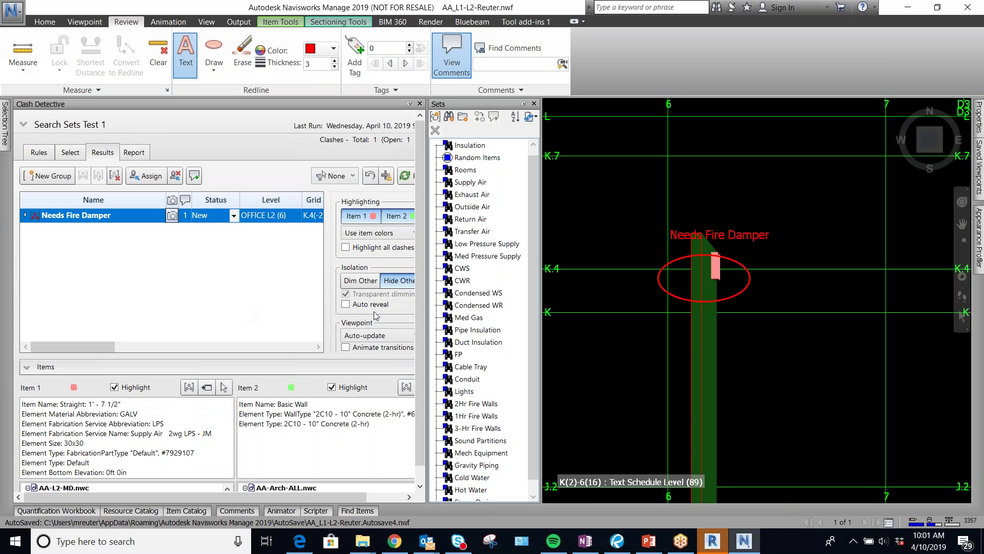
Collapse the Sets window and widen the Clash Detective window to show more of its results and settings
click(523, 104)
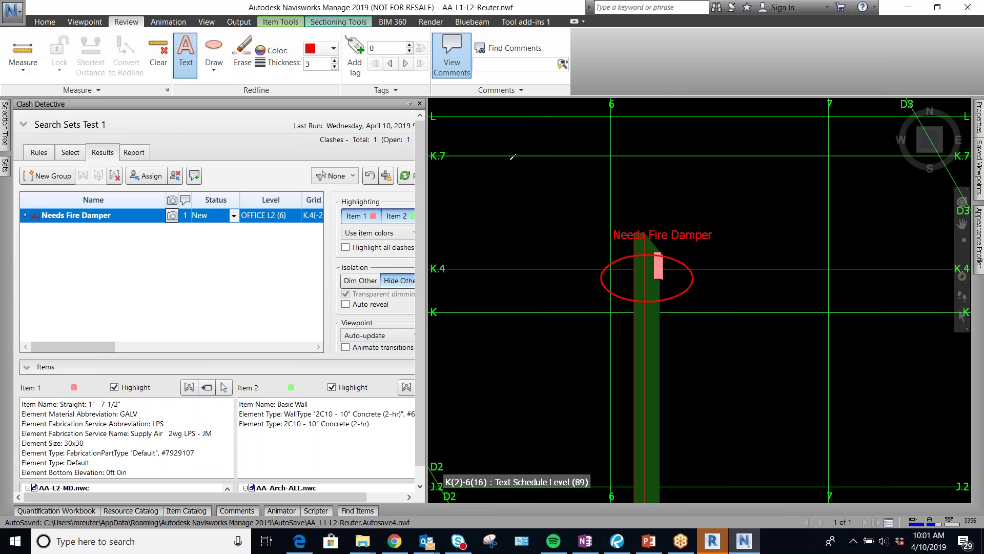
drag(435, 262, 491, 261)
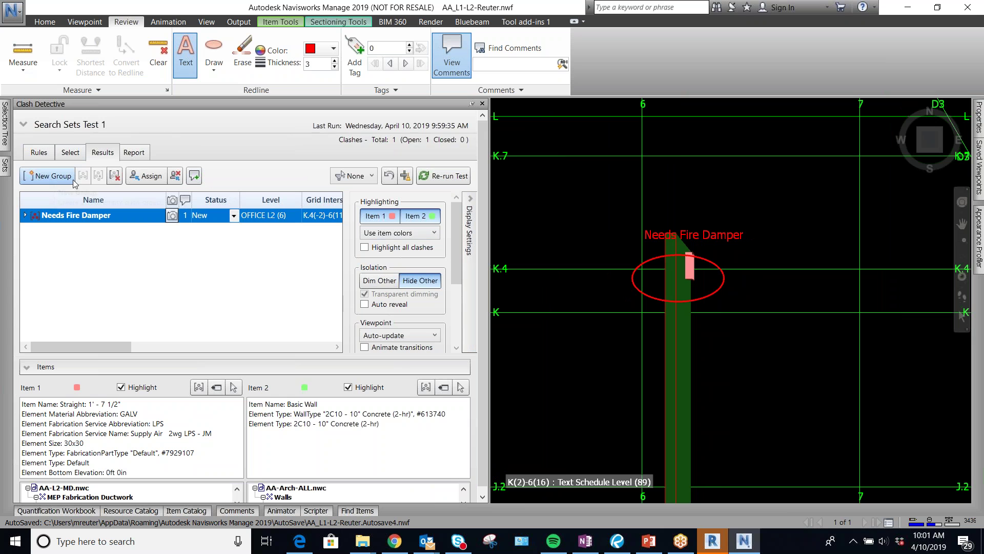
click(370, 176)
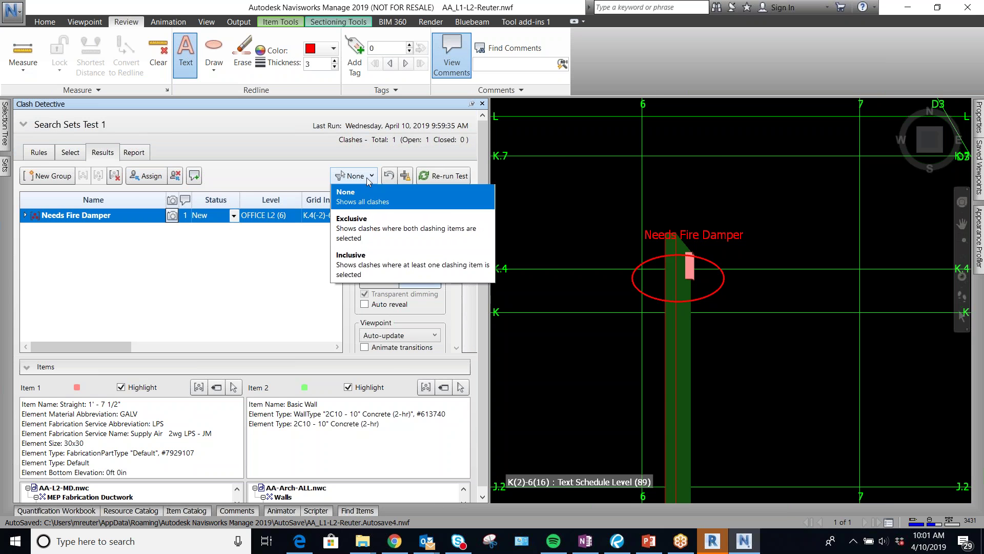
click(370, 179)
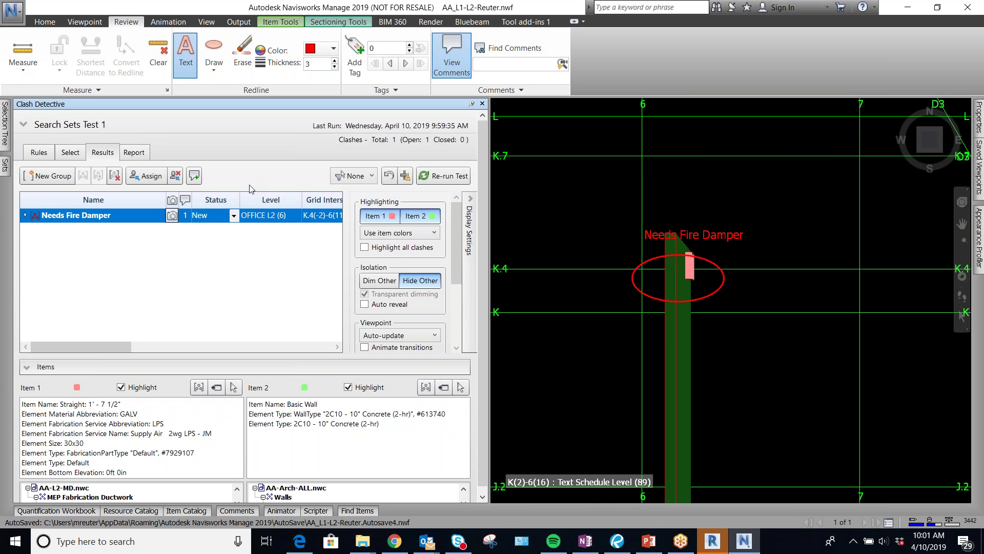
click(359, 177)
click(237, 173)
Make Search Sets 2 the current clash test and list Selection A by Sets
mouse_move(697, 276)
click(29, 130)
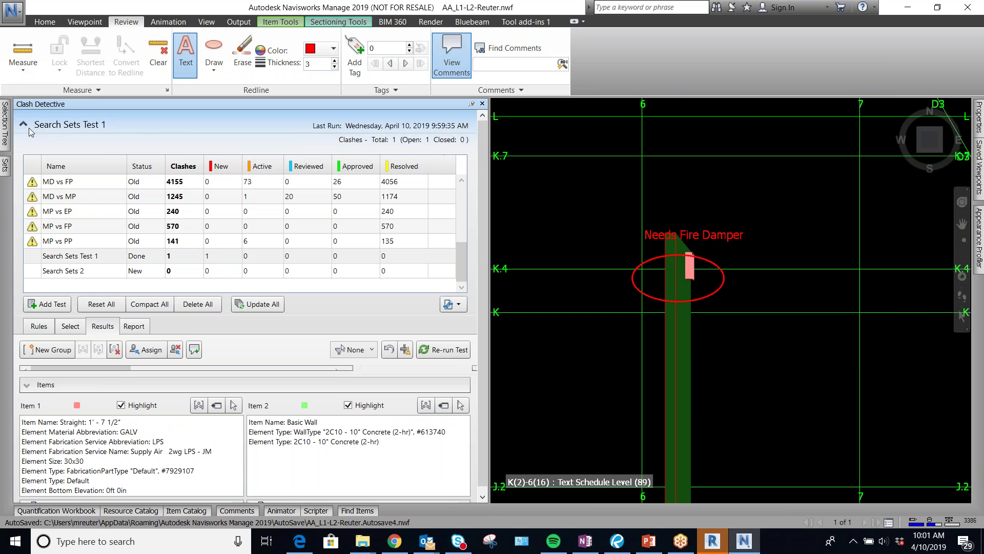
click(81, 271)
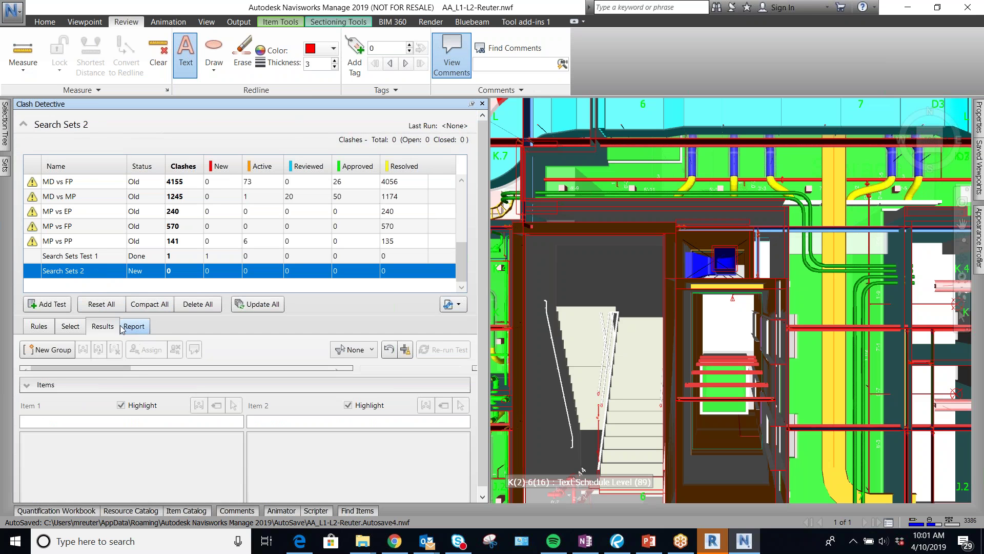
click(23, 126)
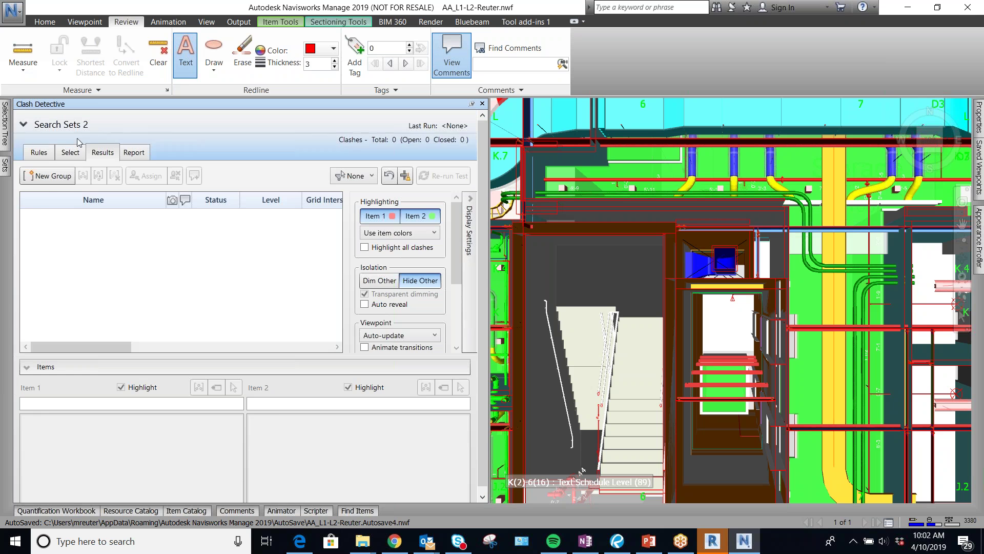
click(69, 153)
click(79, 190)
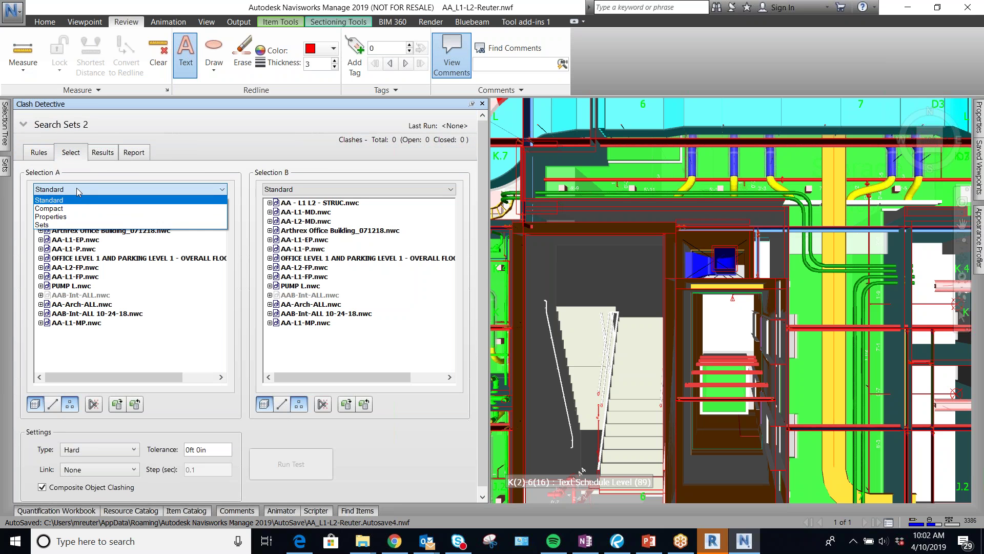
click(79, 224)
Select the sets CWS, CWR, Condensed WS, Condensed WR, Med Gas, Gravity Piping, Cold Water, Hot Water and Storm Drains for Selection A
scroll(102, 237, up, 1)
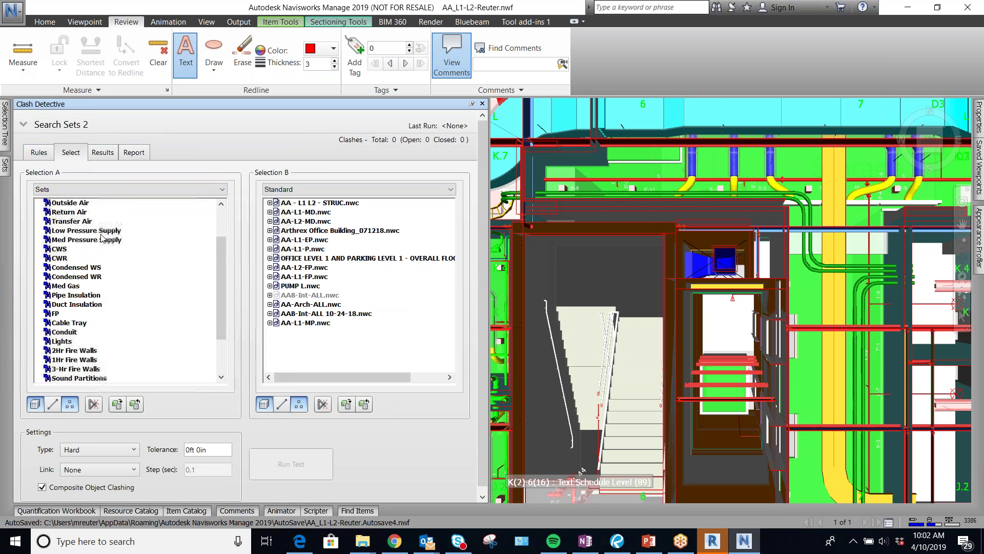
click(96, 277)
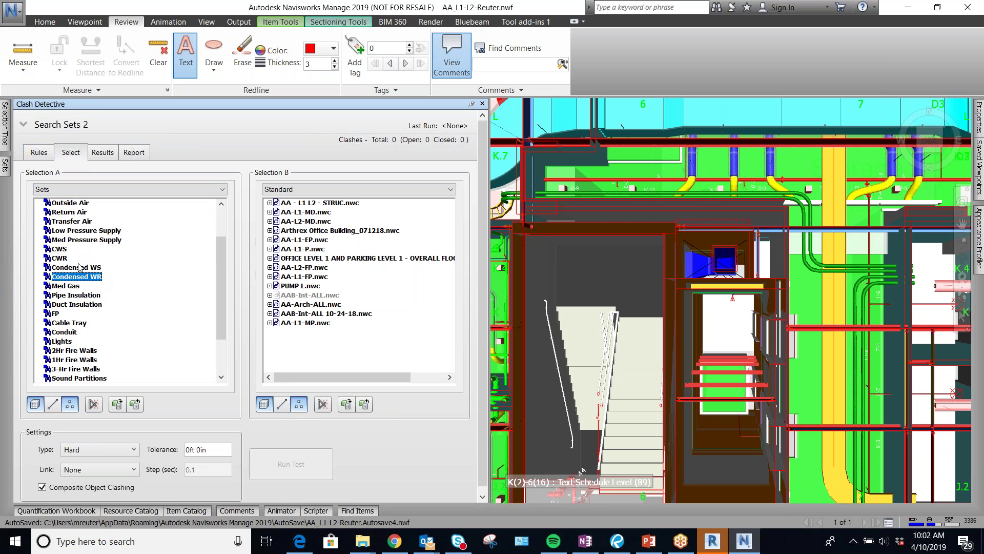
click(59, 249)
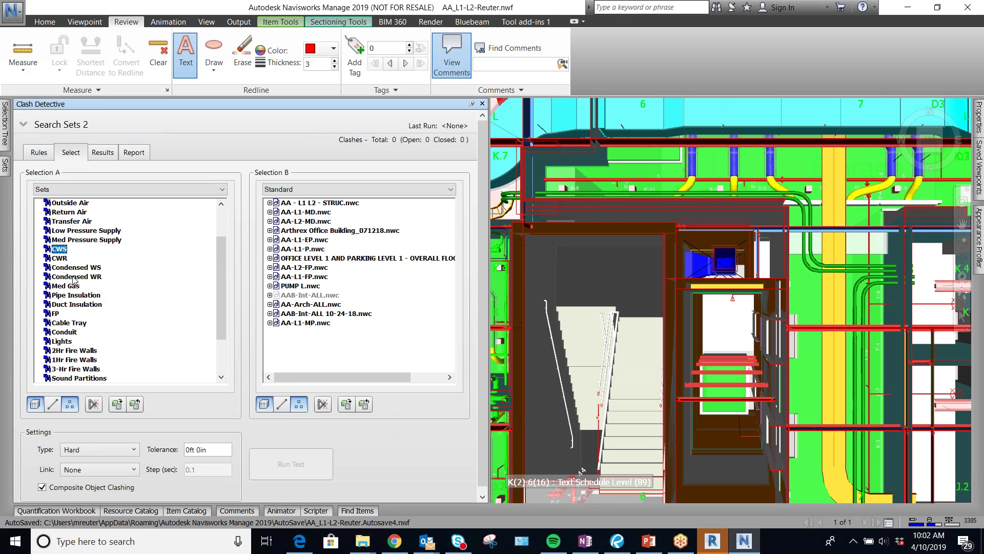
shift+click(76, 277)
shift+click(71, 286)
scroll(79, 321, down, 2)
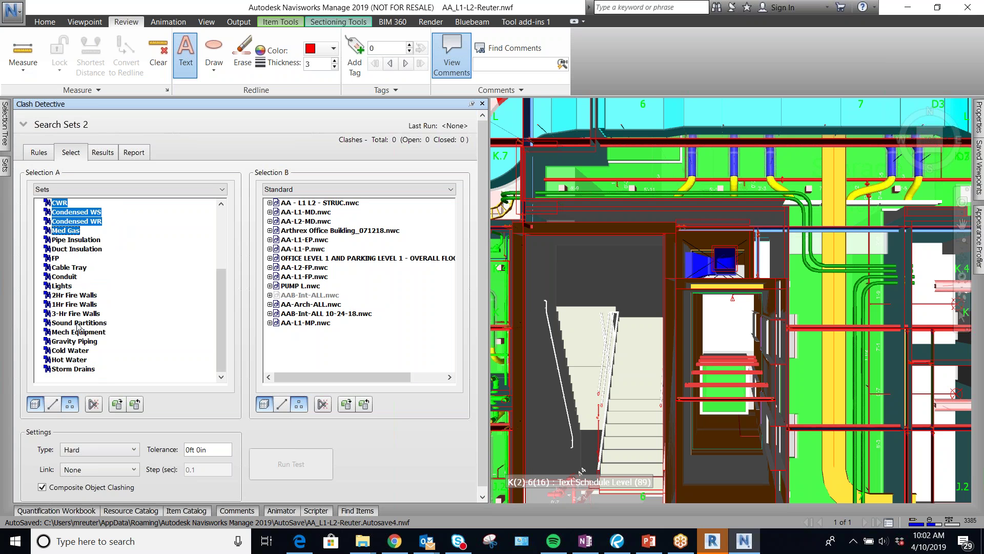
ctrl+click(75, 341)
ctrl+click(77, 350)
ctrl+click(77, 360)
ctrl+click(79, 369)
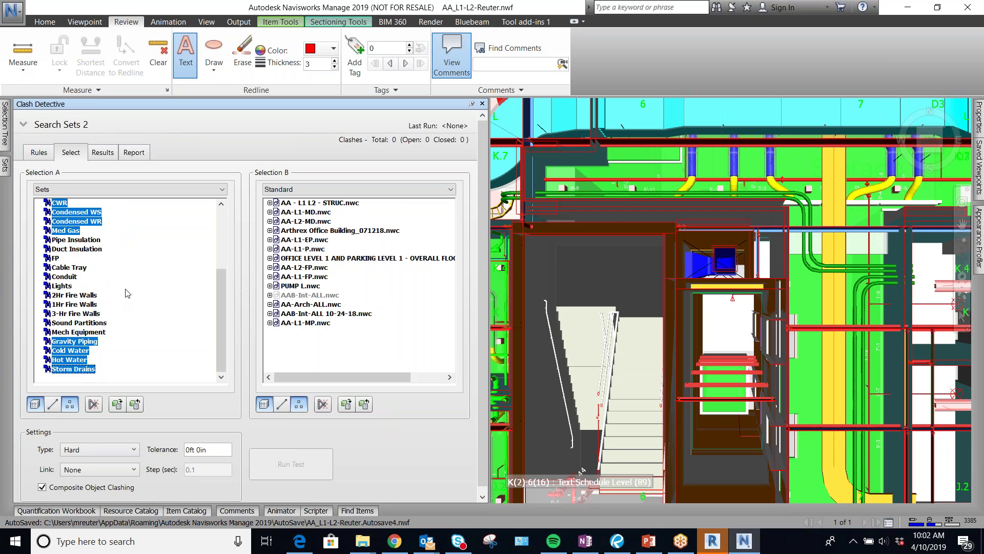
Select the sets Supply Air, Exhaust Air, Outside Air, Return Air and Transfer Air for Selection B and run the clash test
click(381, 190)
click(356, 230)
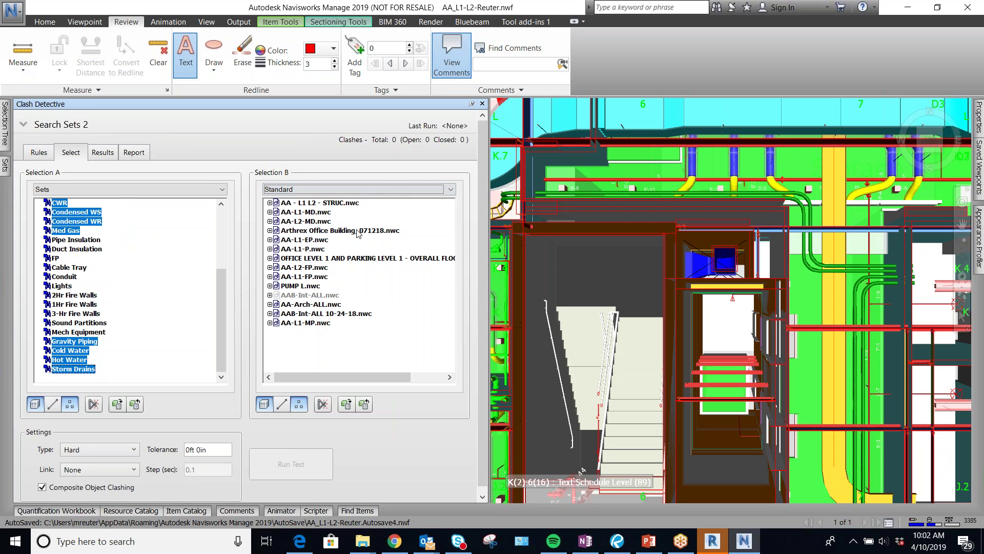
click(362, 192)
click(348, 226)
scroll(373, 253, up, 4)
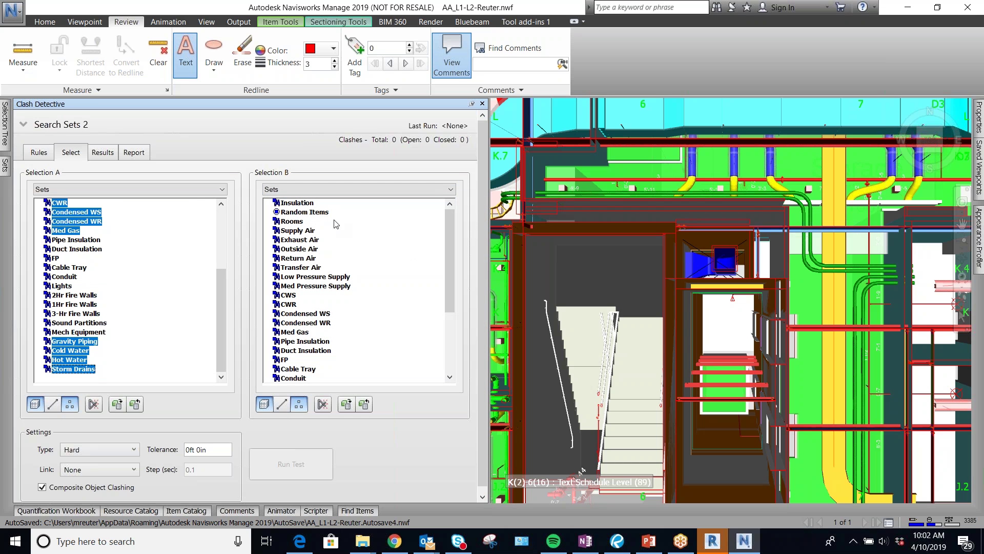
click(310, 232)
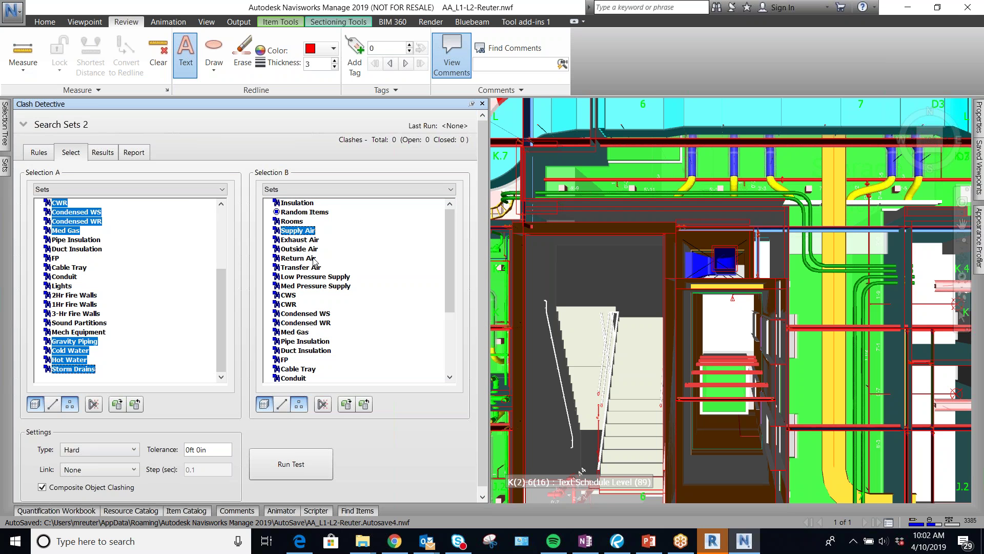
shift+click(313, 267)
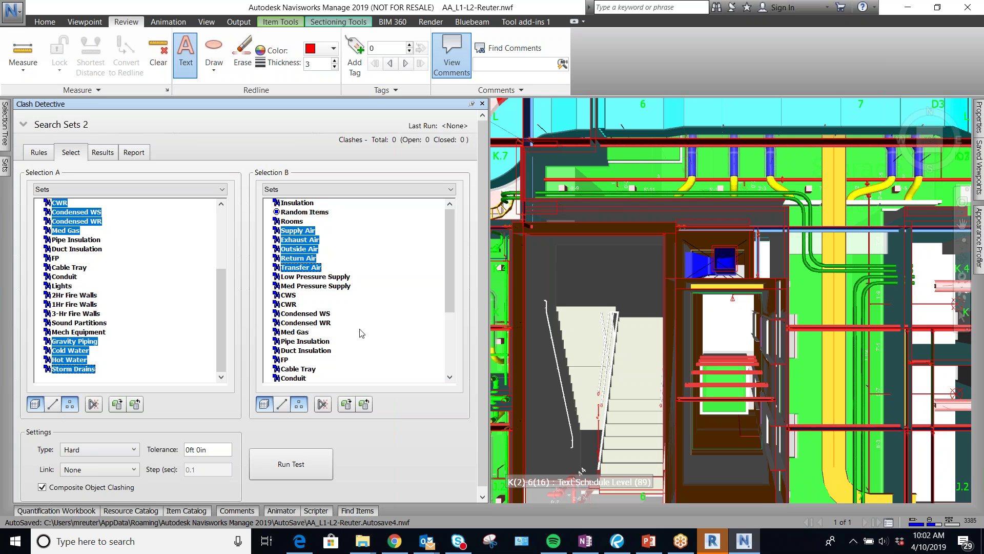
click(296, 468)
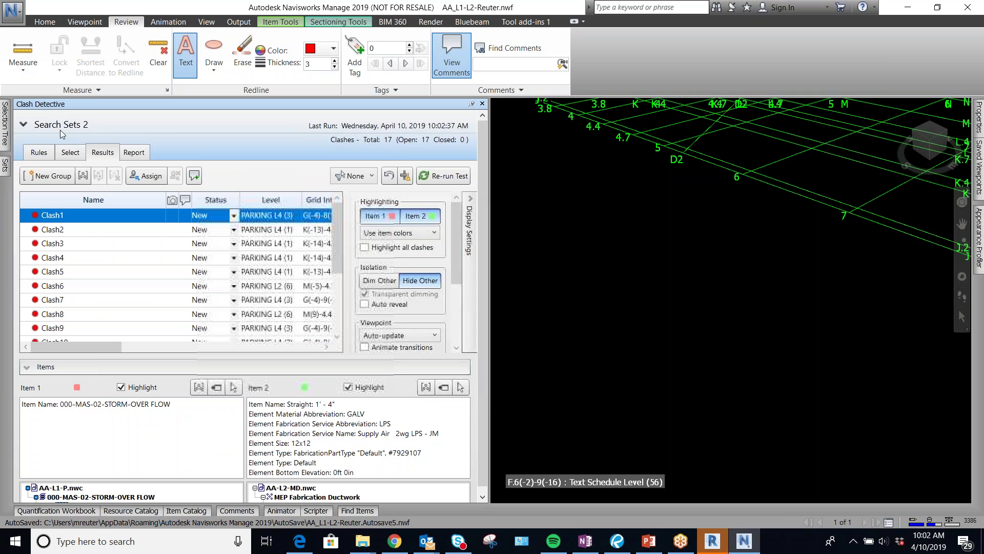
Create a new clash group and put Clash1 through Clash17 into it
click(50, 175)
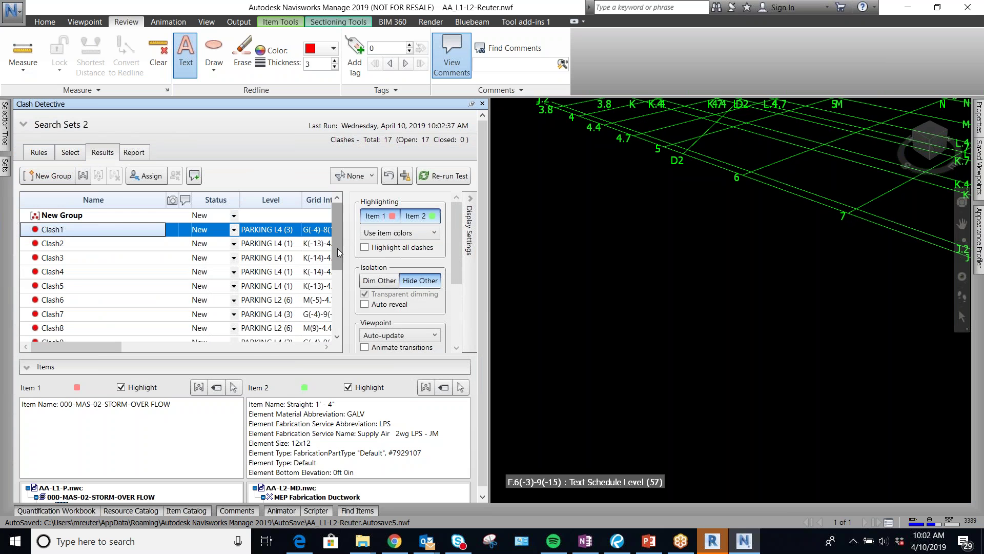
scroll(88, 335, down, 3)
shift+click(86, 334)
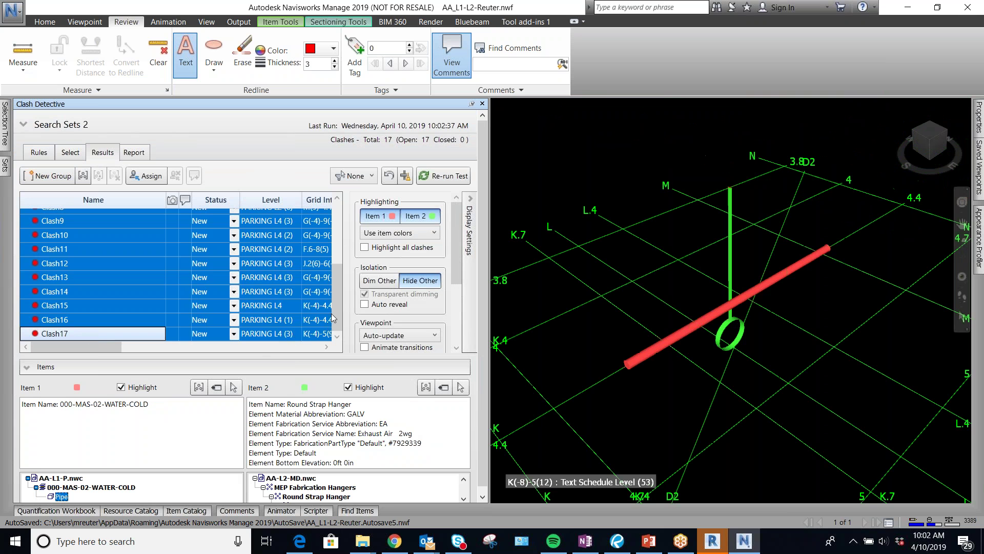
scroll(71, 218, up, 3)
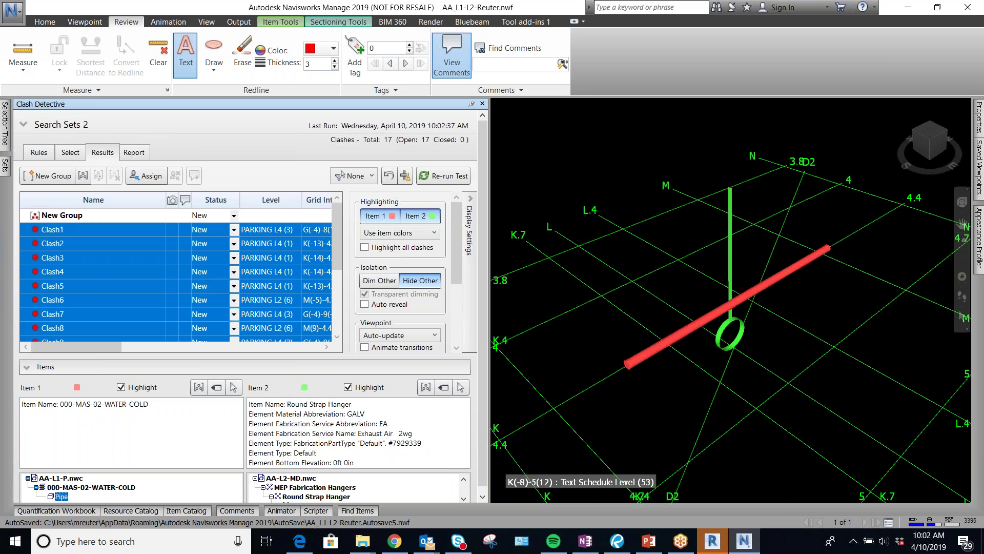
drag(72, 229, 72, 215)
Examine the grouped clashes in a top view with north up, looking for pipe clashes with the ductwork around gridlines K.4 to J.2
click(929, 134)
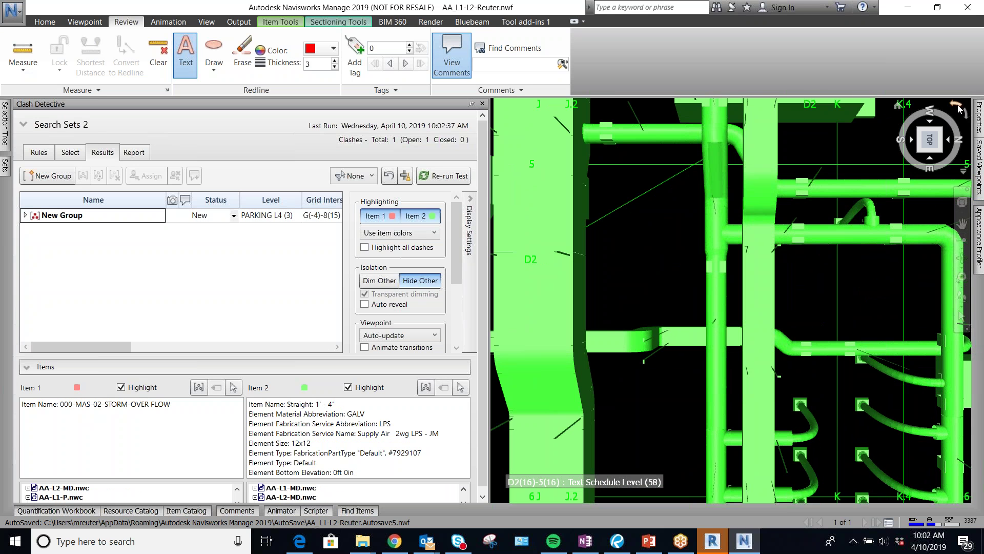
click(961, 113)
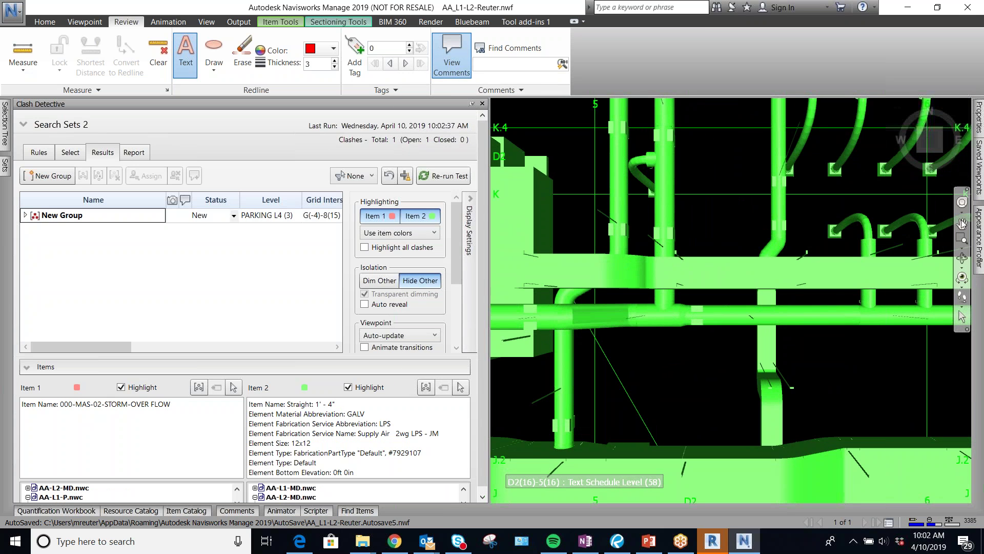
click(961, 221)
scroll(637, 312, down, 2)
scroll(637, 311, down, 5)
scroll(635, 313, down, 3)
drag(748, 358, 810, 354)
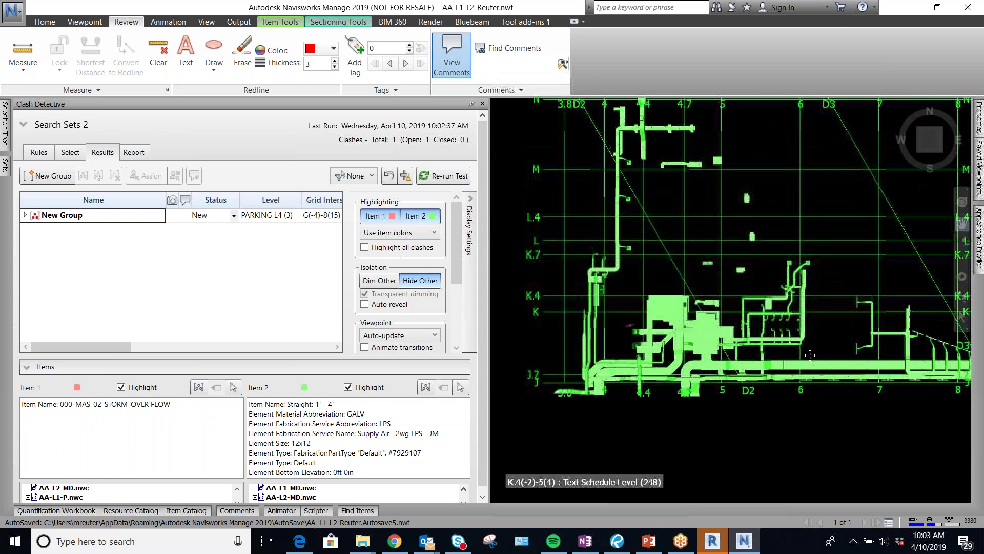
scroll(587, 341, up, 5)
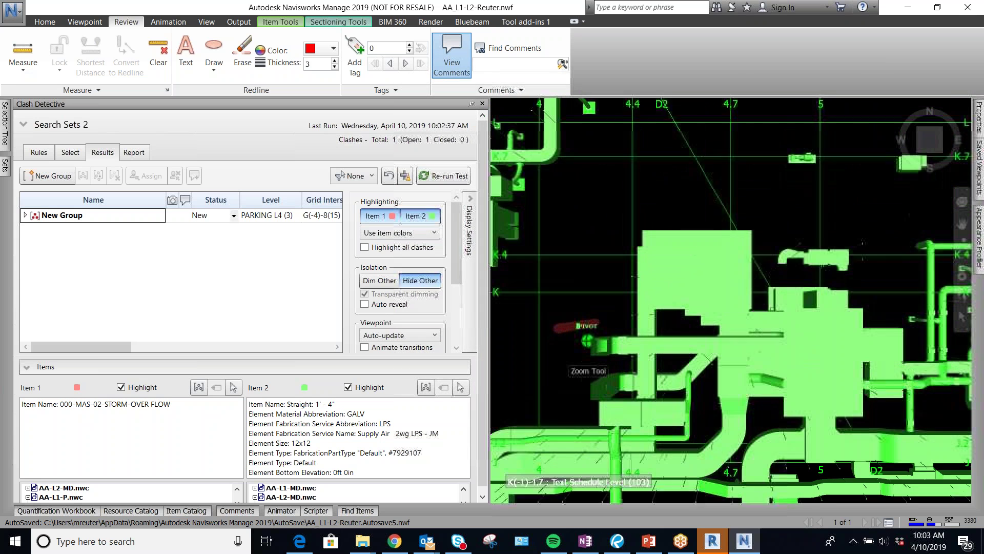
scroll(676, 355, down, 4)
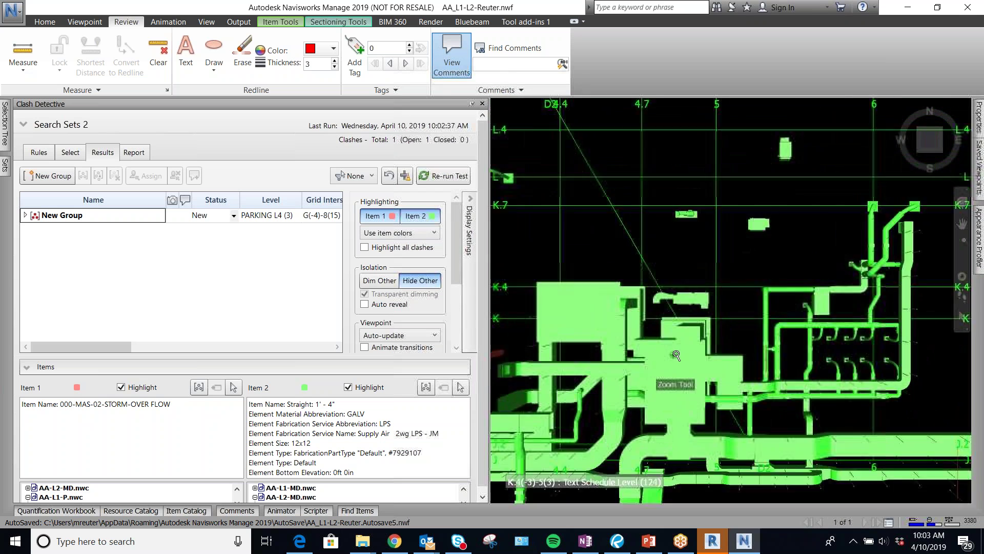
scroll(797, 363, up, 4)
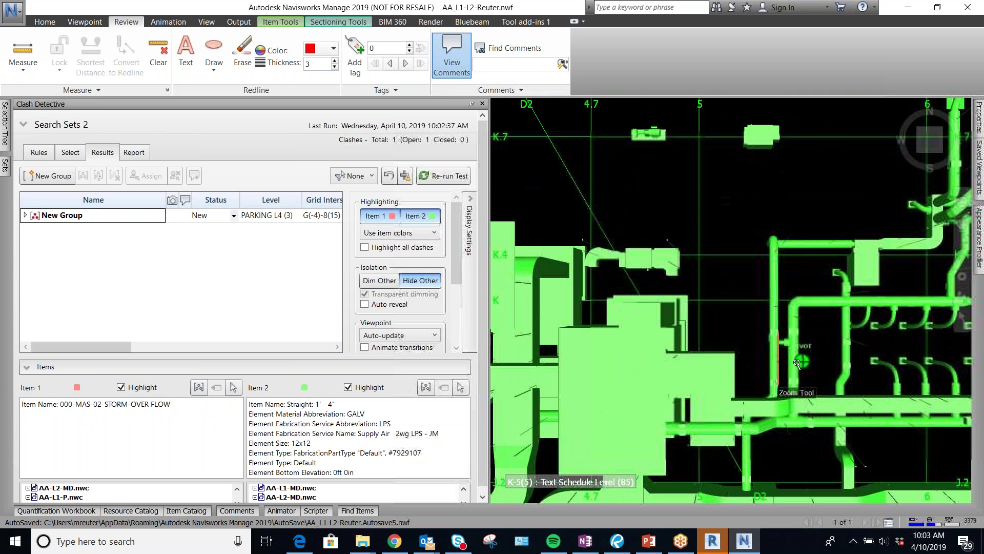
scroll(796, 363, up, 2)
scroll(625, 359, down, 1)
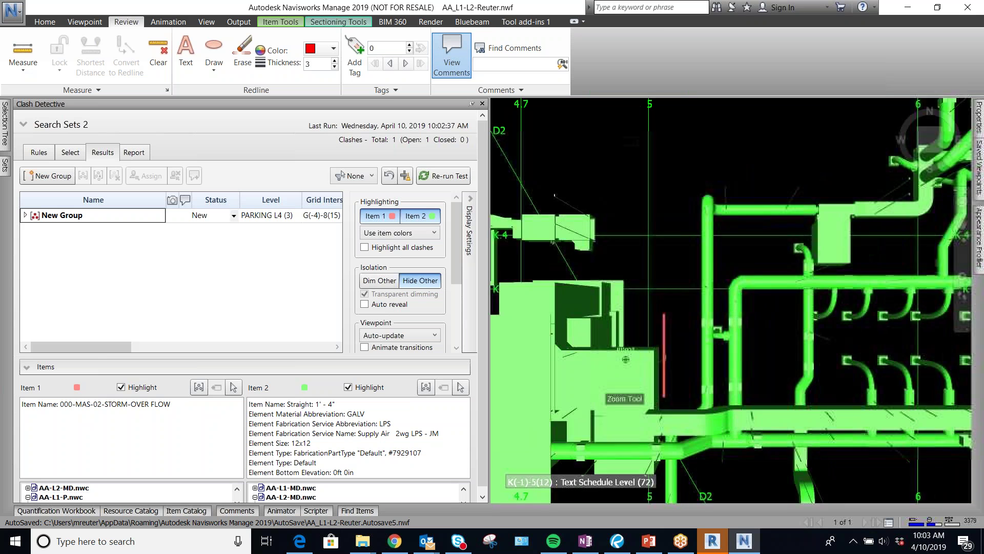
scroll(625, 359, down, 2)
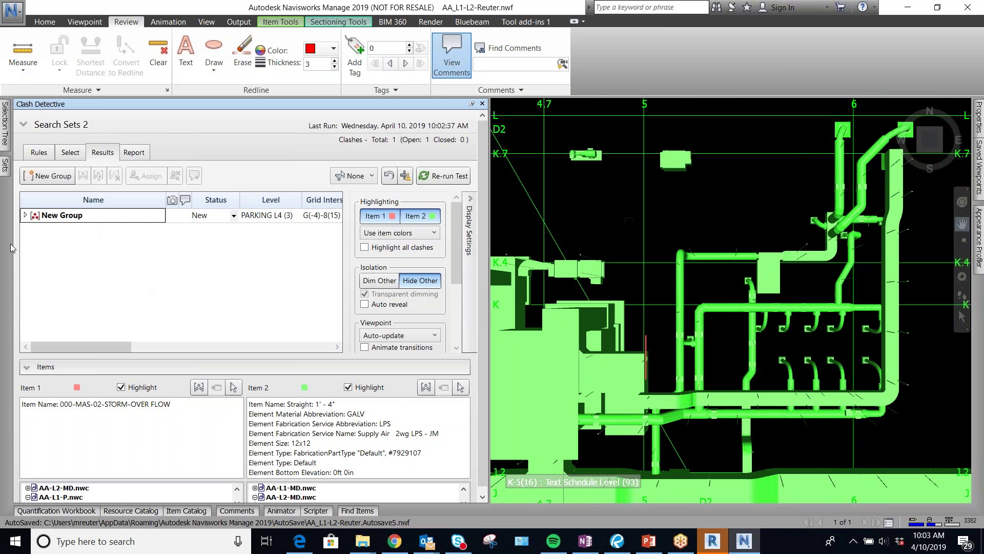
Inspect Clash1, Clash2, Clash3 and Clash6 within the new group, and show the list of clash tests
click(24, 216)
click(59, 230)
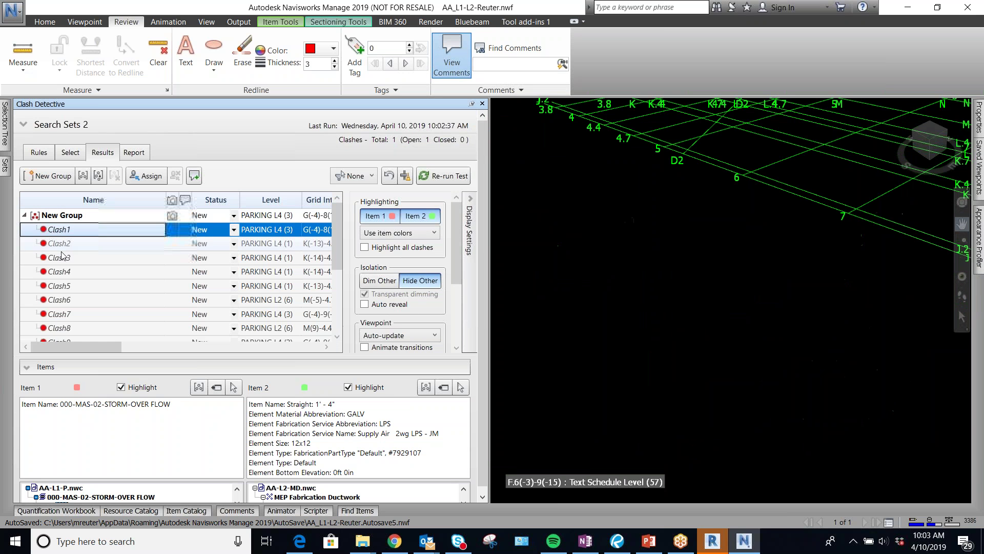
click(61, 244)
click(65, 260)
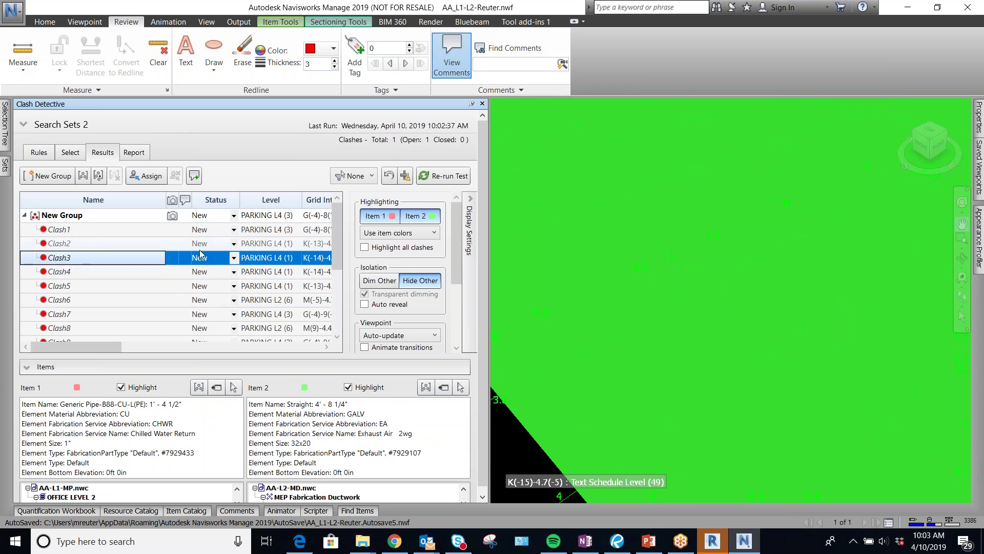
click(59, 300)
click(24, 215)
click(24, 124)
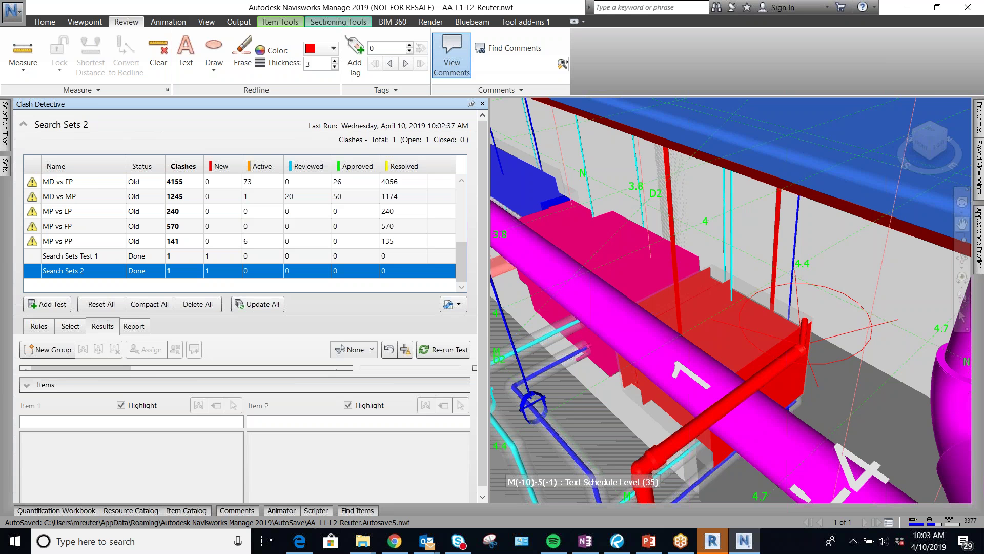
Bring the Navisworks Intermediate Online Training PDF in Revu on screen, review its remaining topics through Object Animation & Scripting, and move it away
drag(983, 32, 612, 30)
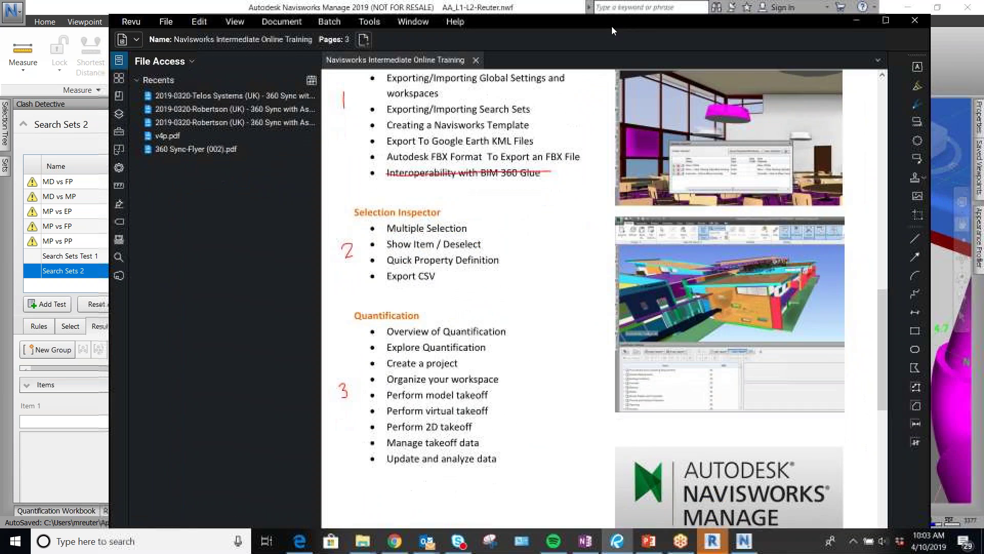
scroll(434, 349, down, 2)
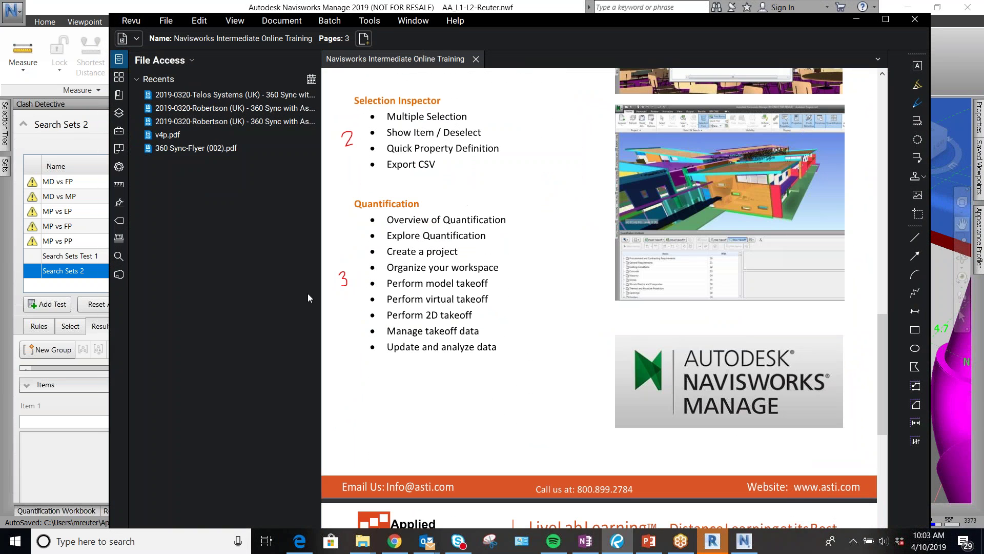
scroll(428, 318, down, 2)
scroll(424, 185, up, 2)
scroll(450, 254, down, 8)
scroll(450, 261, down, 1)
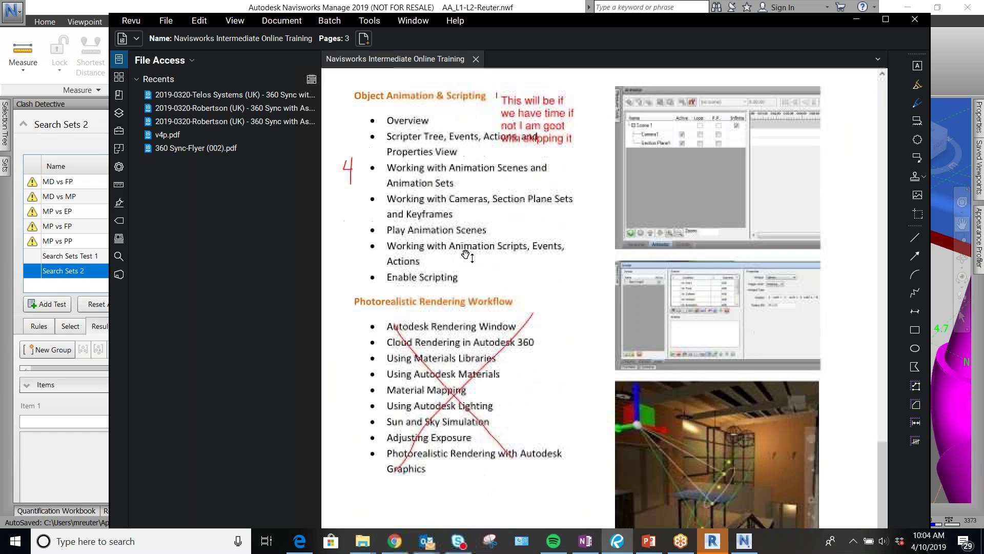
scroll(461, 256, up, 1)
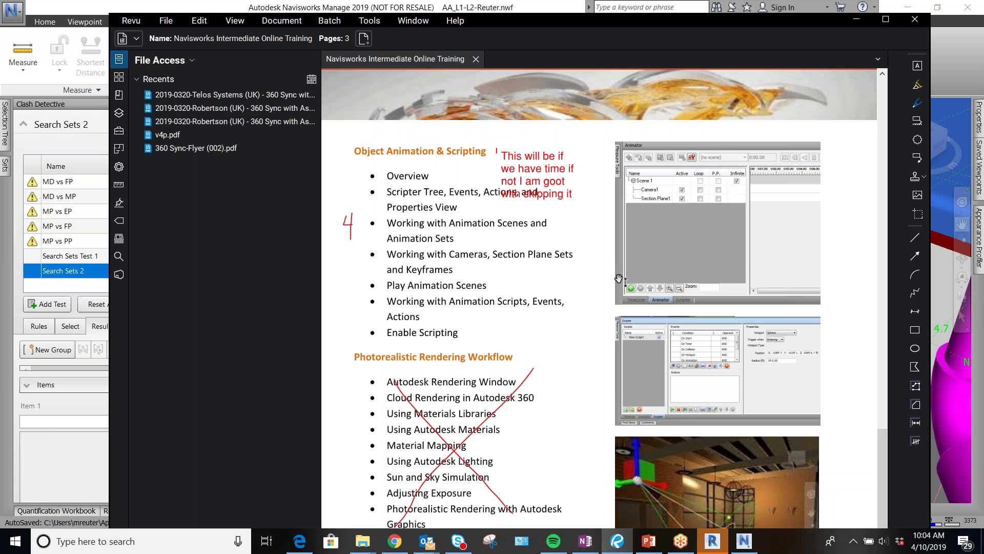
scroll(503, 266, up, 6)
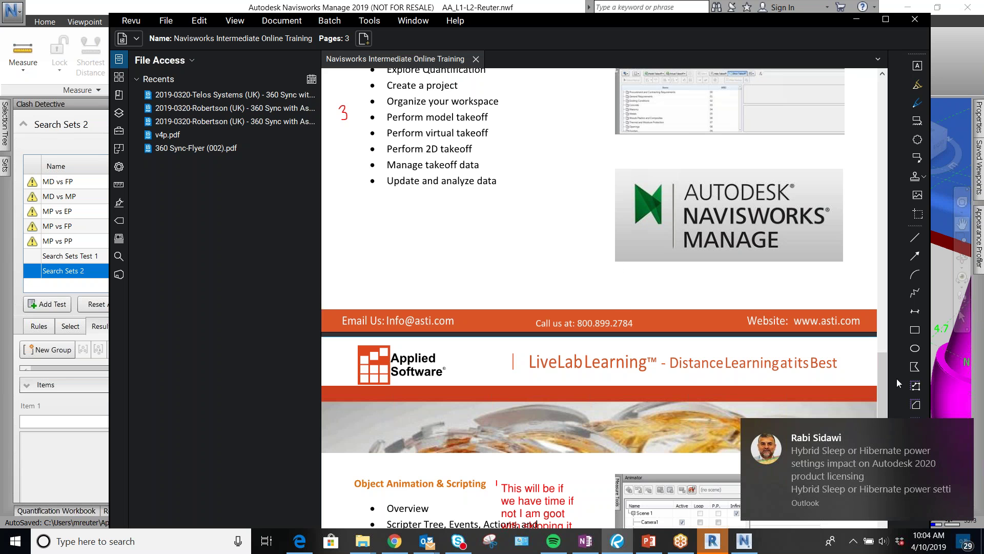
scroll(570, 407, down, 5)
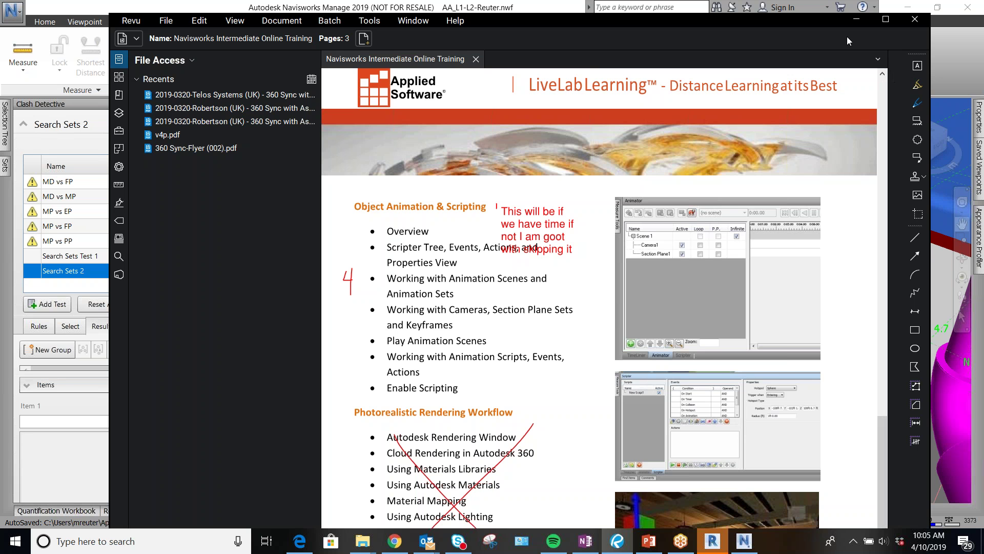
drag(715, 27, 983, 23)
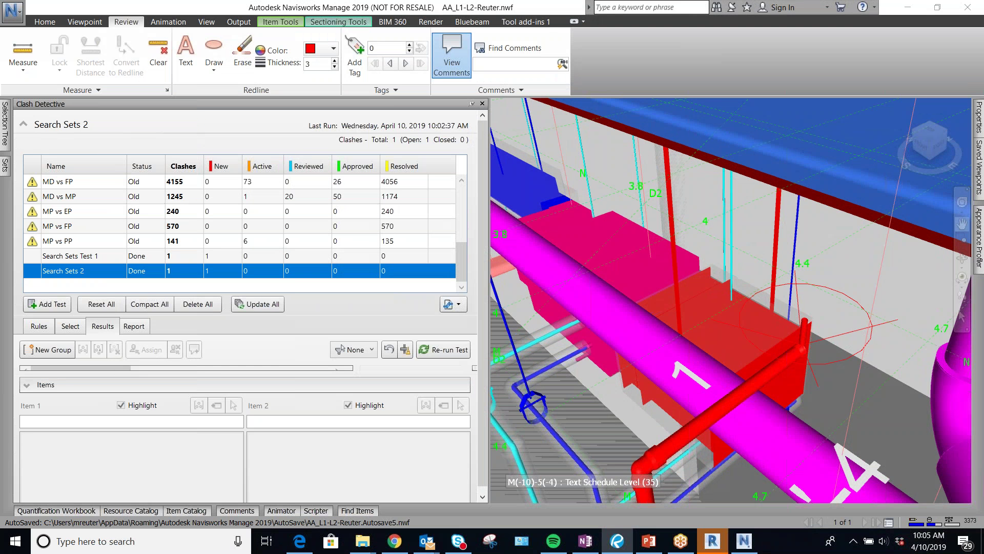
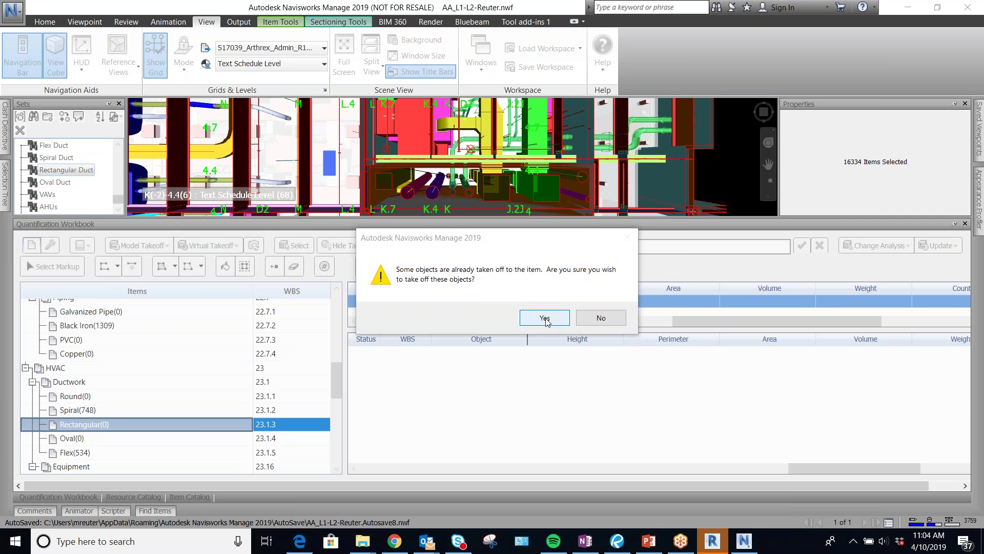
Proceed with the rectangular duct takeoff to the Rectangular item, declining the objects that are already taken off
click(610, 320)
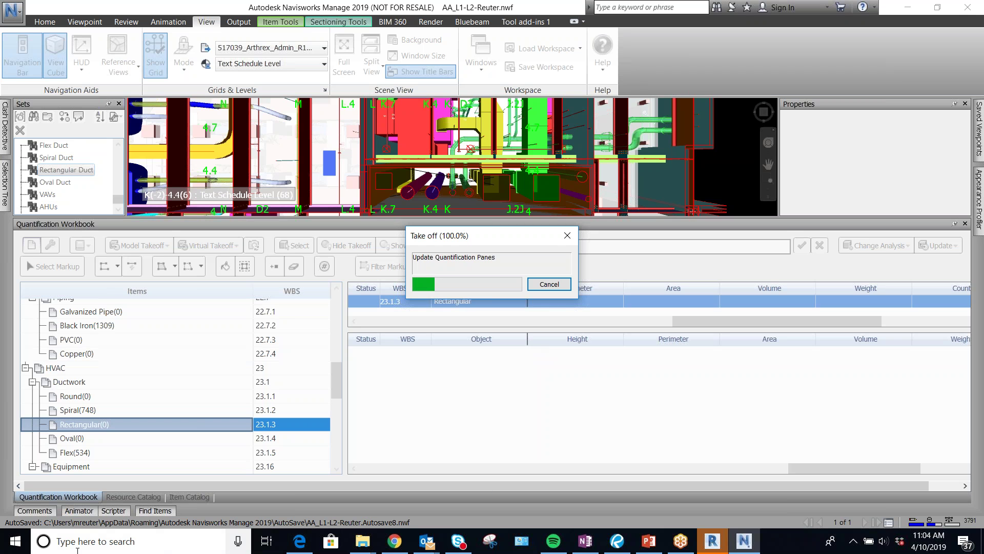
Switch to Calculator and move its window off the main display
click(16, 544)
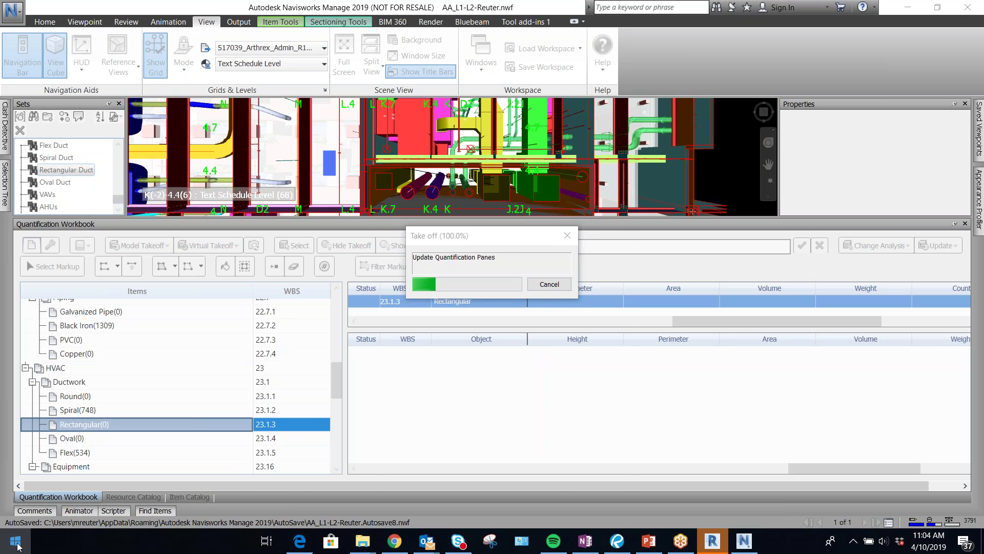
text(calc)
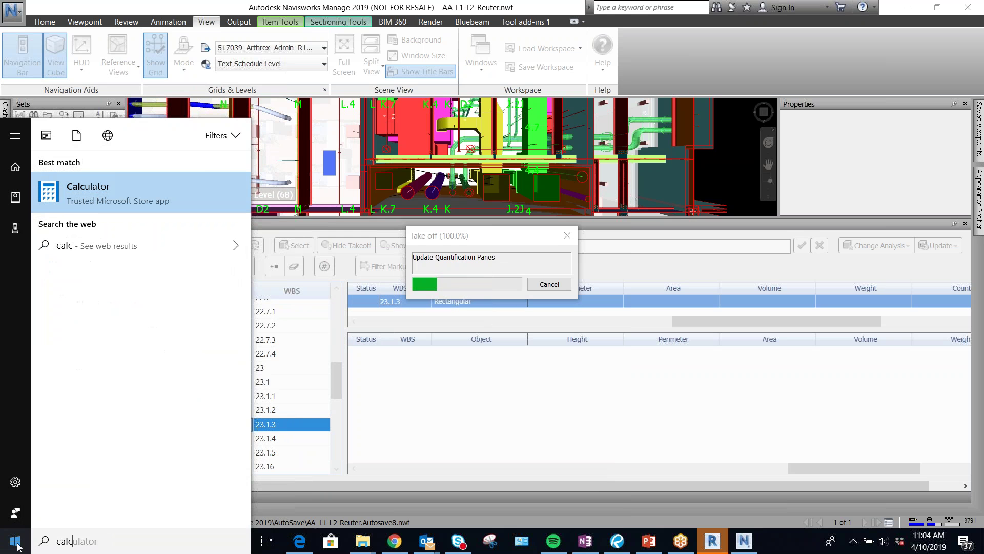
click(176, 187)
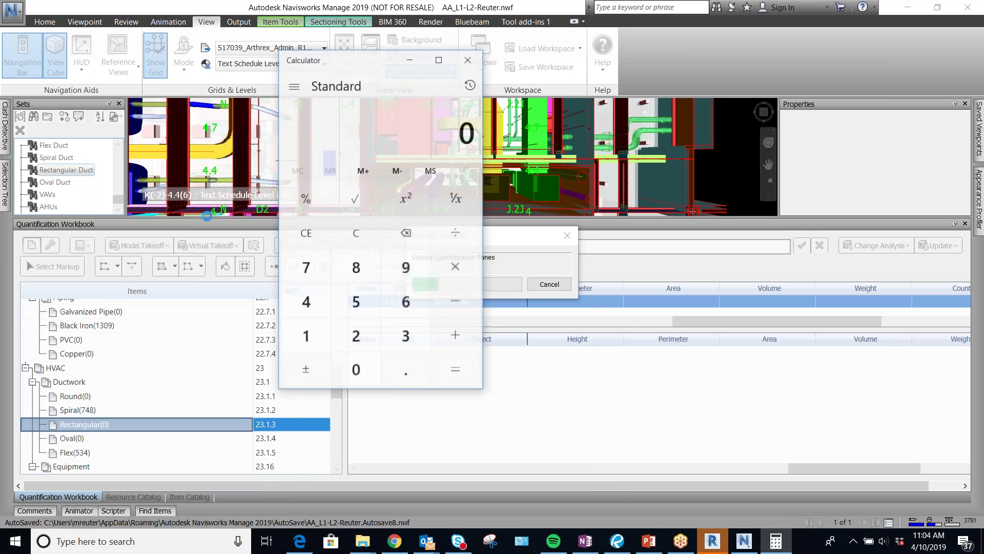
drag(368, 60, 983, 156)
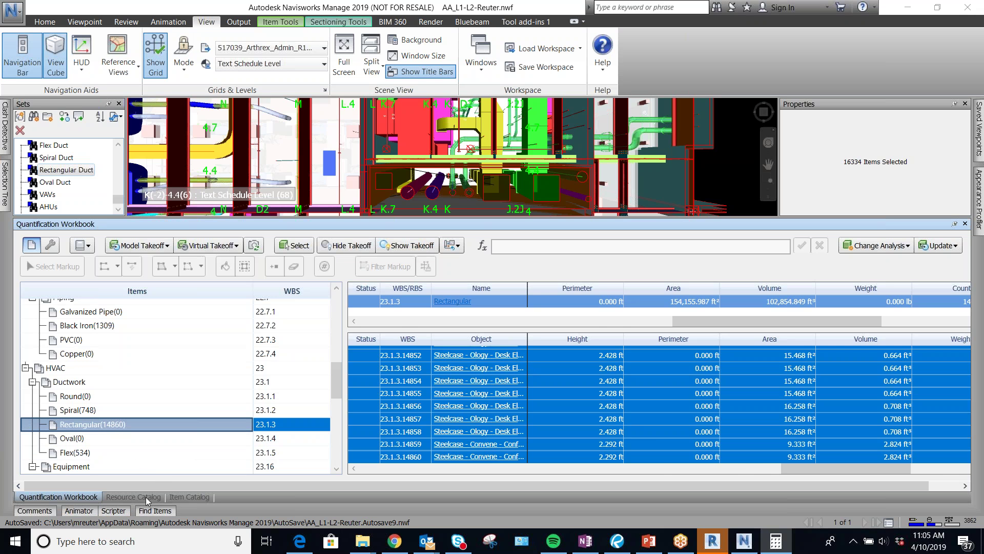
Set the Rectangular item's PrimaryQuantity formula to =ModelArea/50 in the Item Catalog
click(190, 497)
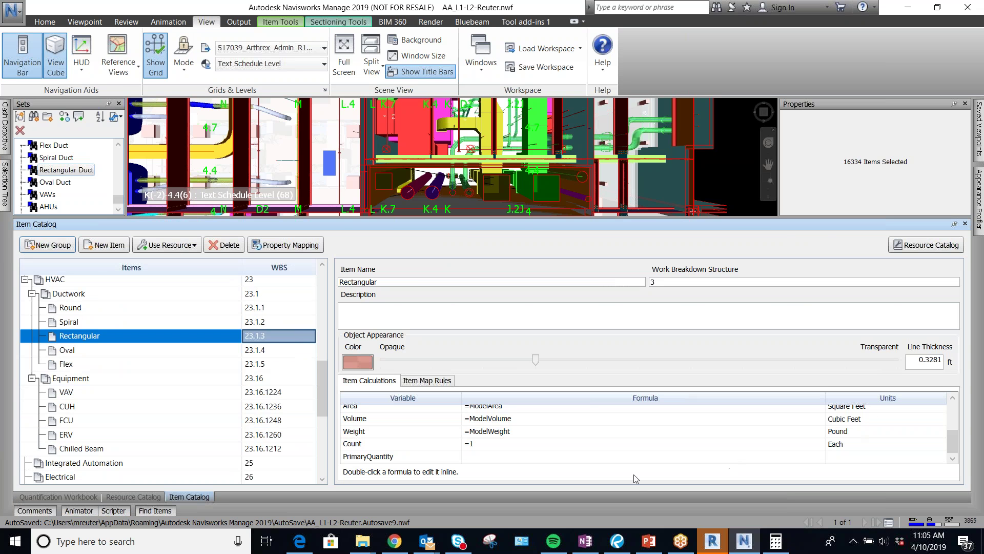
click(568, 457)
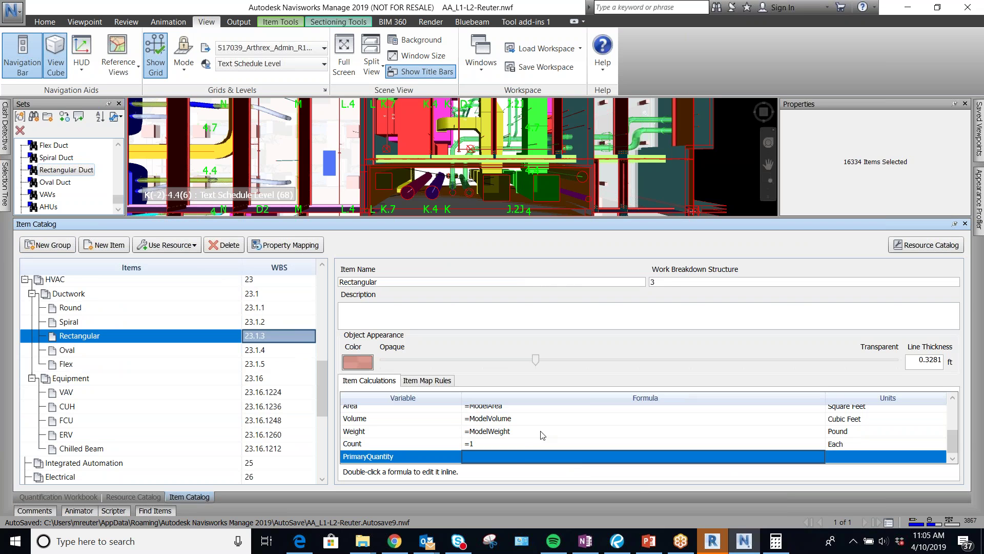
double_click(514, 460)
text(=ModelArea)
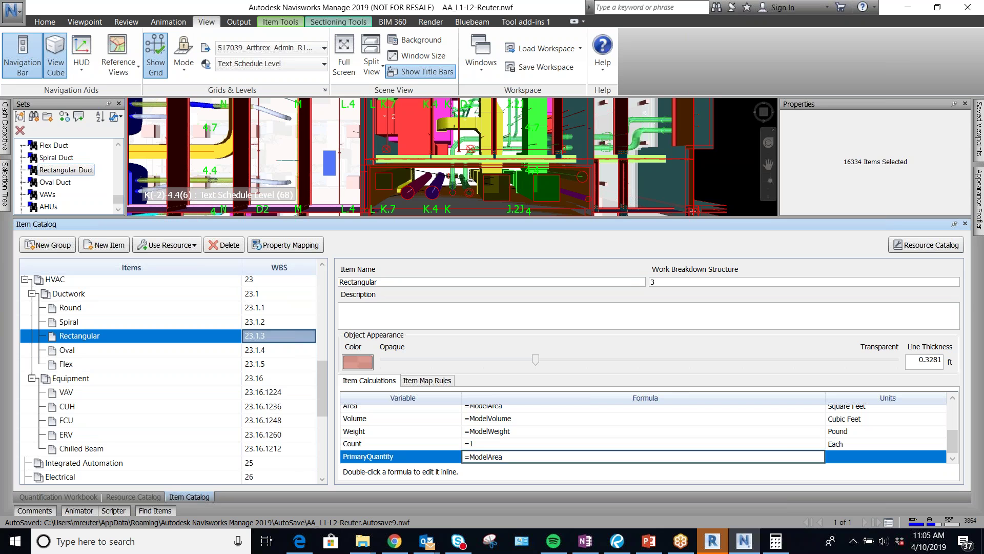
text(/50)
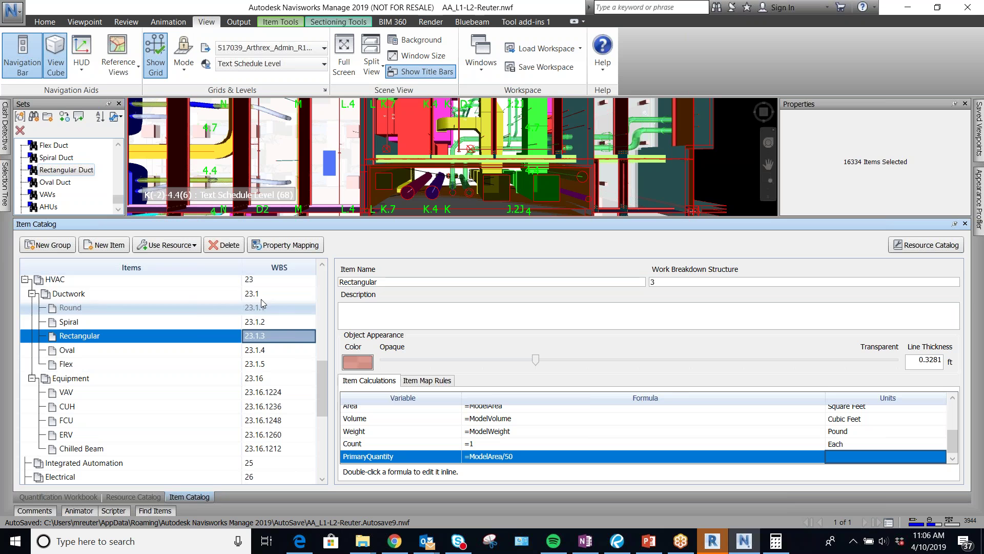
click(731, 281)
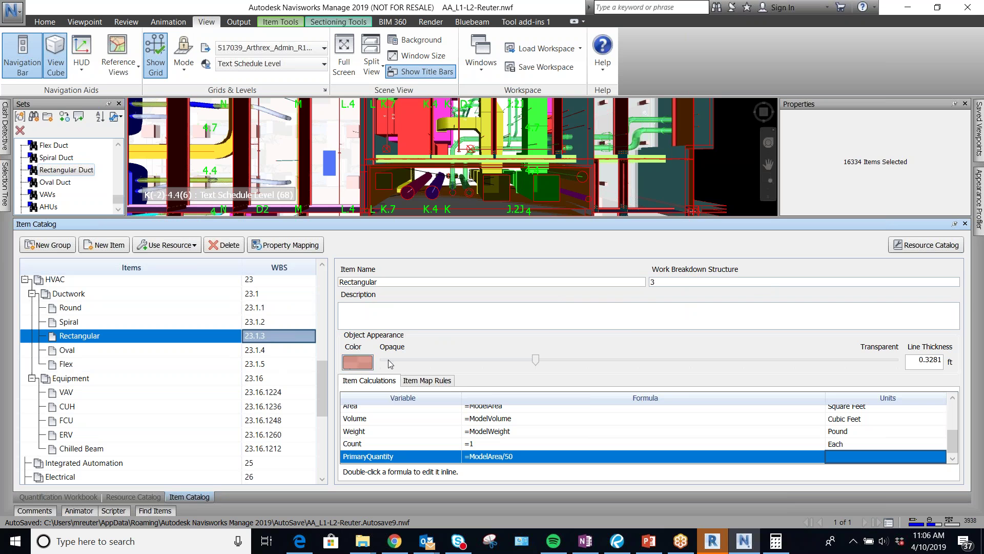
click(359, 363)
click(361, 368)
double_click(378, 454)
click(390, 459)
Review the PrimaryQuantity values of the individual objects and of the Rectangular item in the Quantification Workbook
click(72, 496)
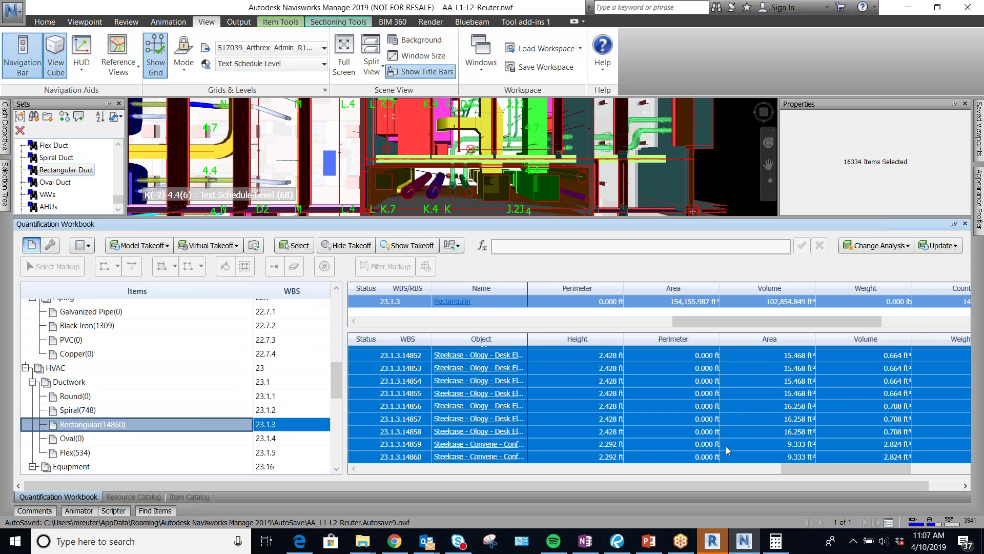
drag(813, 466, 853, 472)
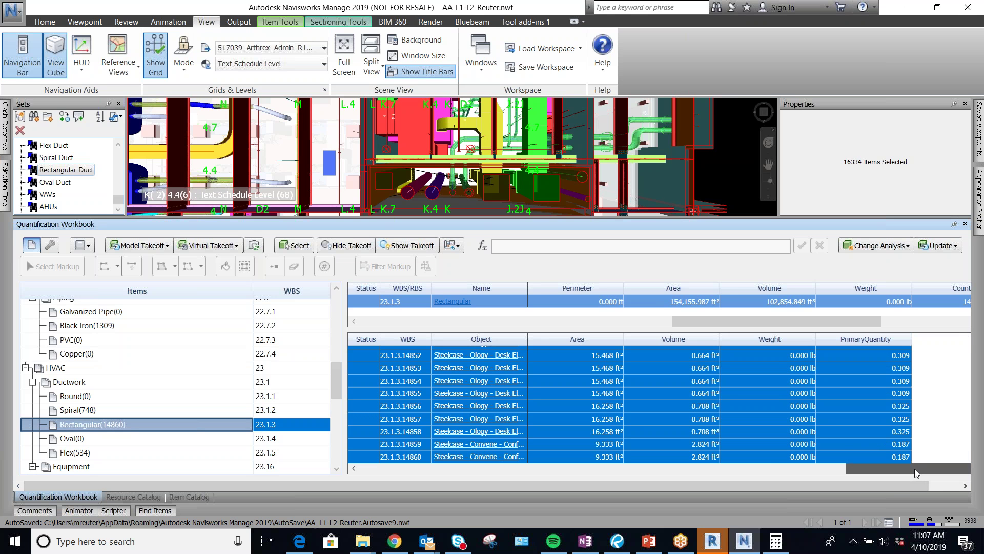
drag(911, 468, 859, 465)
drag(828, 321, 926, 324)
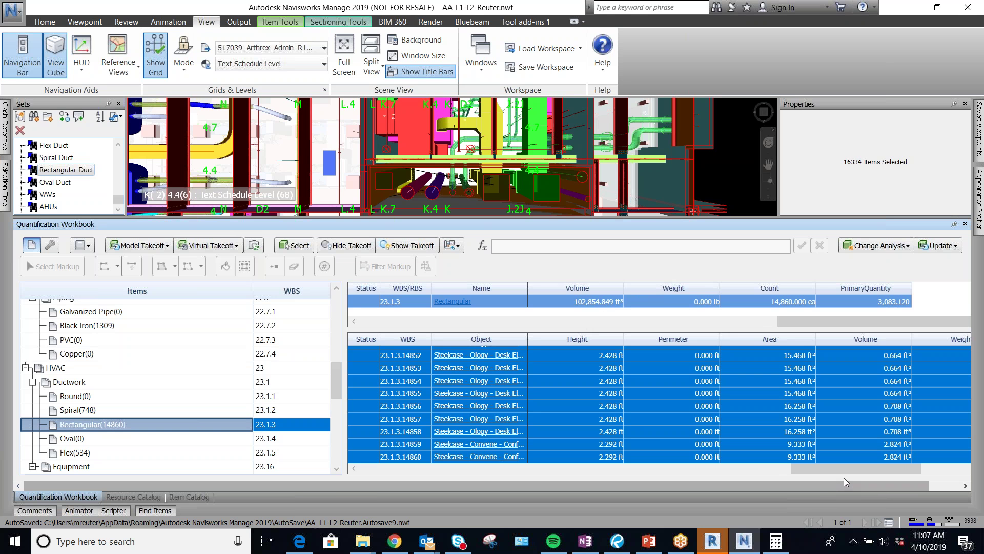
Check the column options and the Change Analysis options of the takeoff, and select a duct in the model
right_click(683, 294)
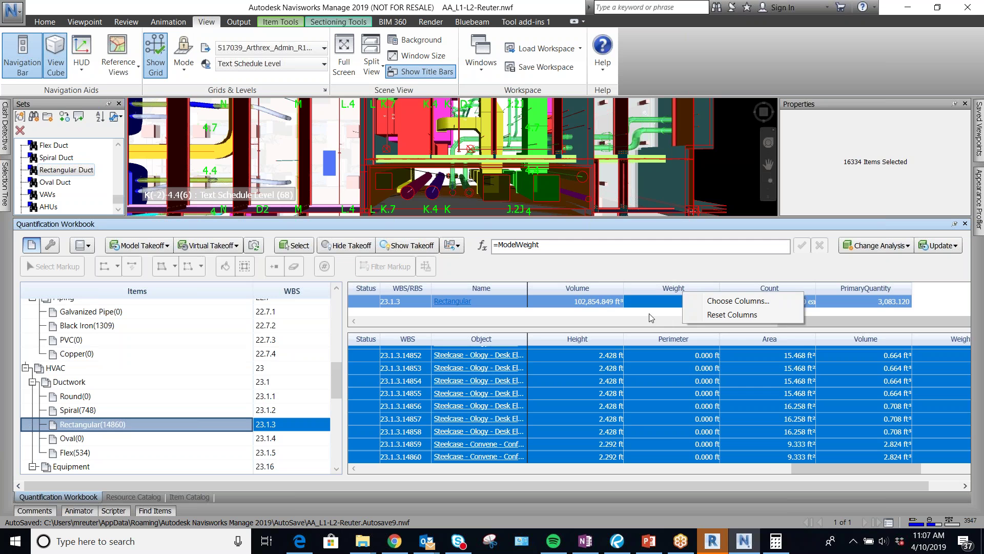
click(684, 275)
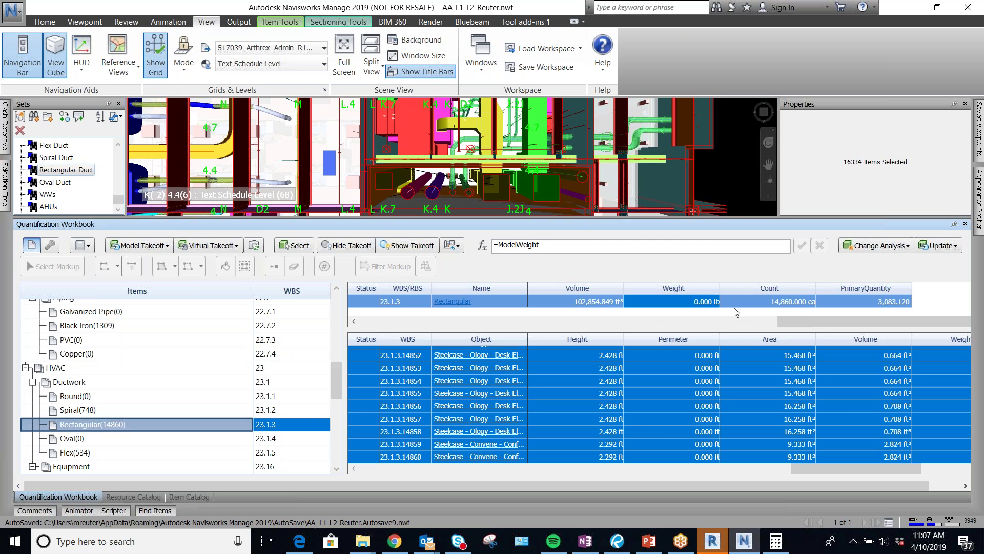
click(541, 140)
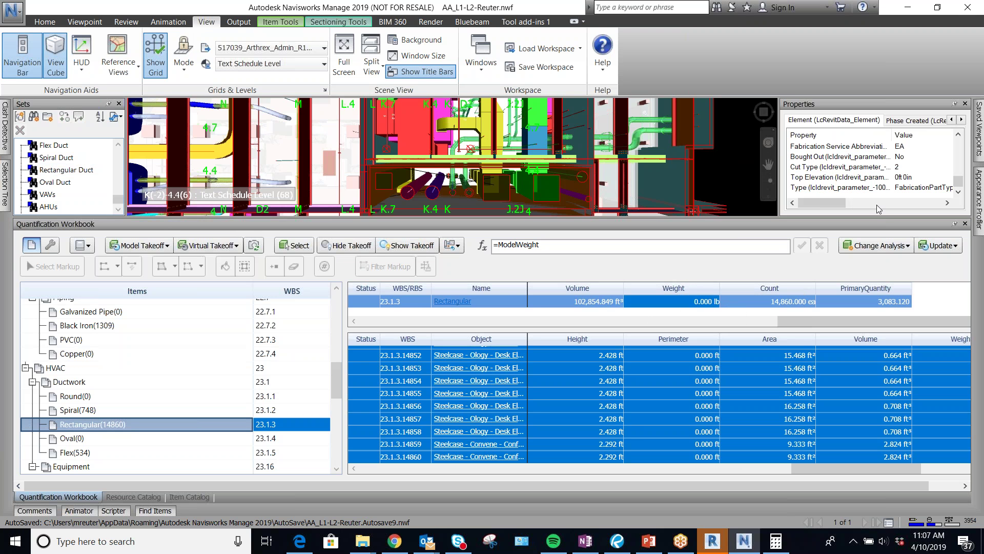
click(890, 271)
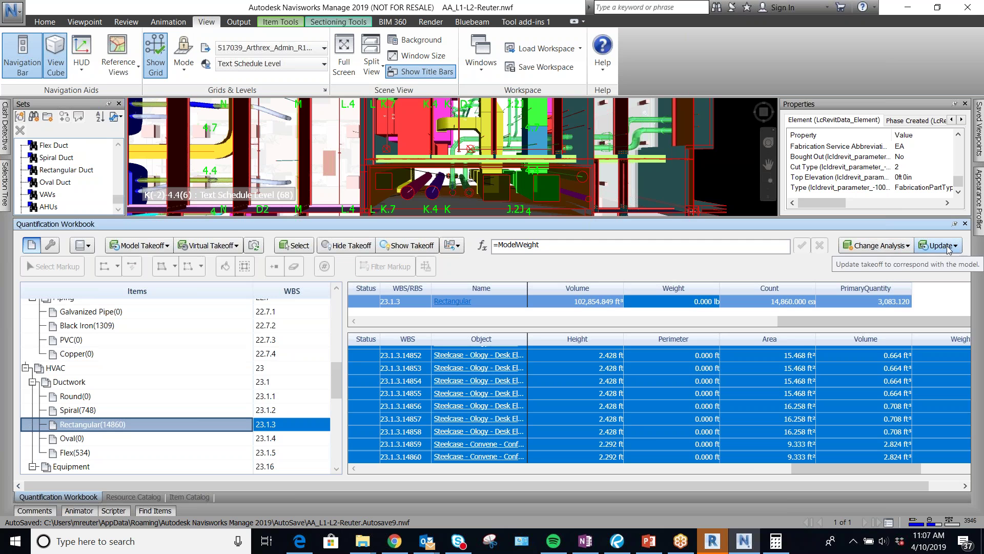
click(877, 245)
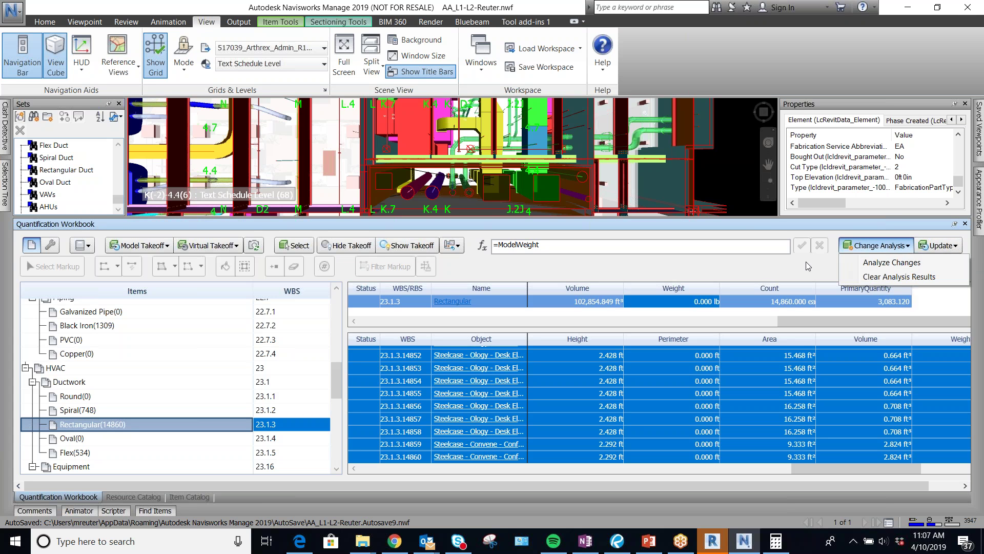
click(755, 272)
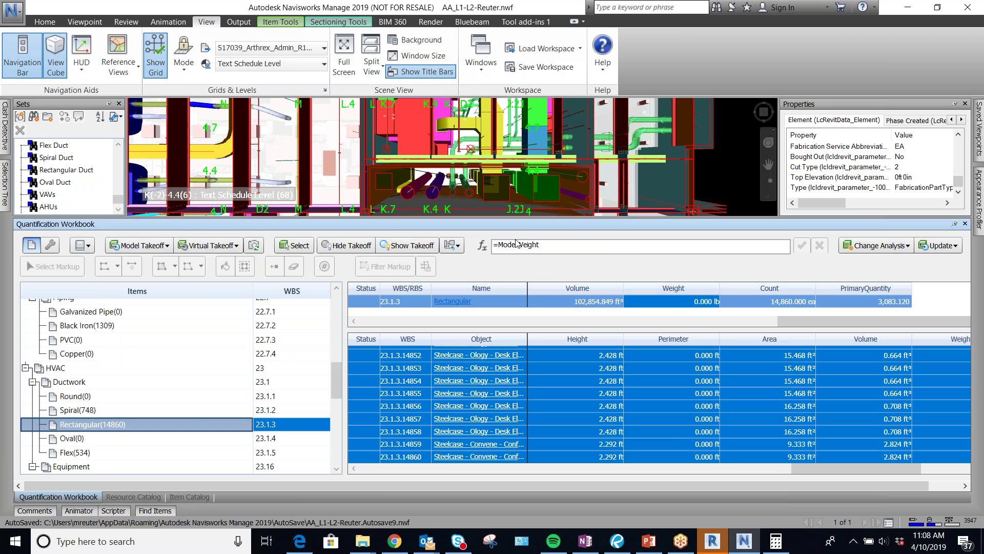
Look through the Element properties of the selected fabrication duct
click(310, 245)
scroll(905, 181, up, 5)
scroll(904, 181, up, 6)
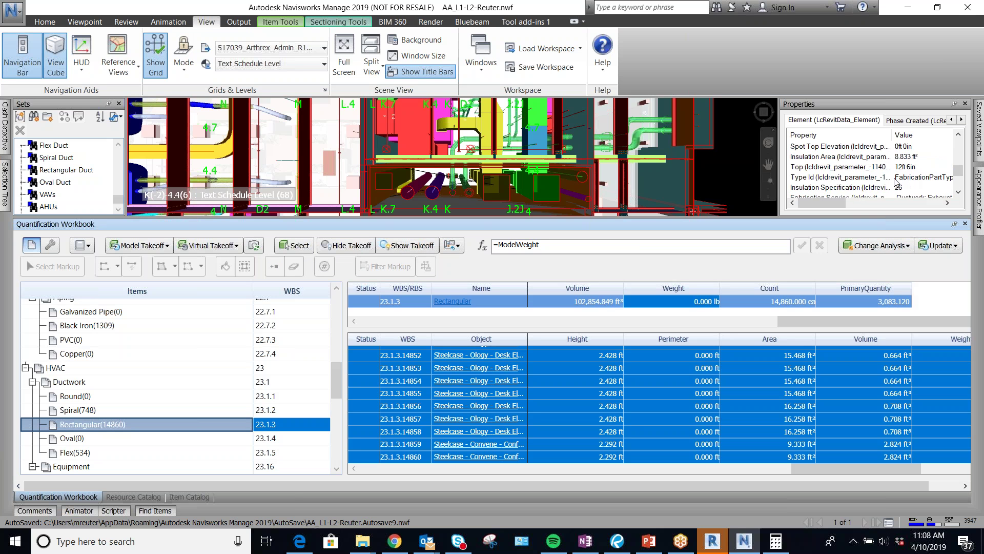
scroll(892, 191, up, 5)
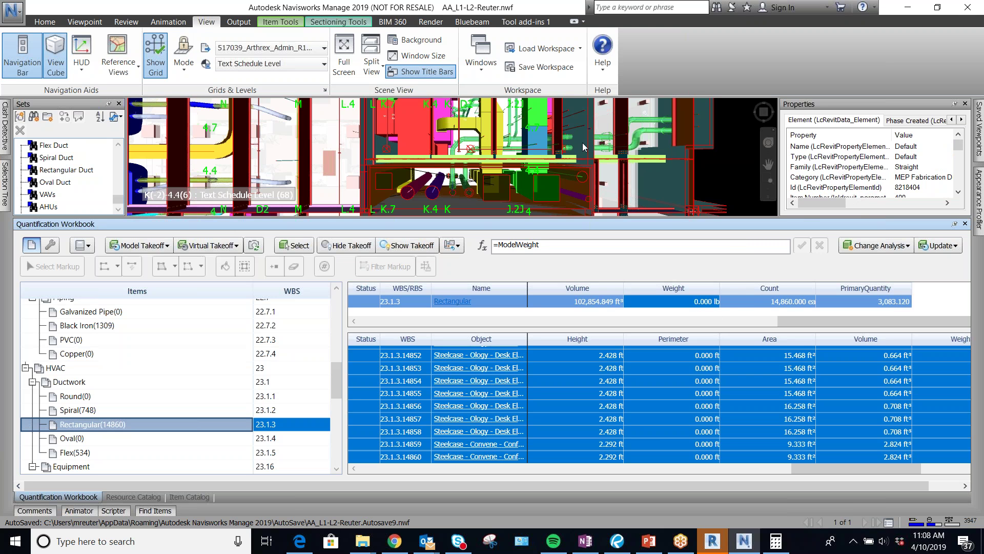
Widen the takeoff list's Object column to show full names and locate the first Mop Sink entry after the Rectangular Mullions
click(481, 419)
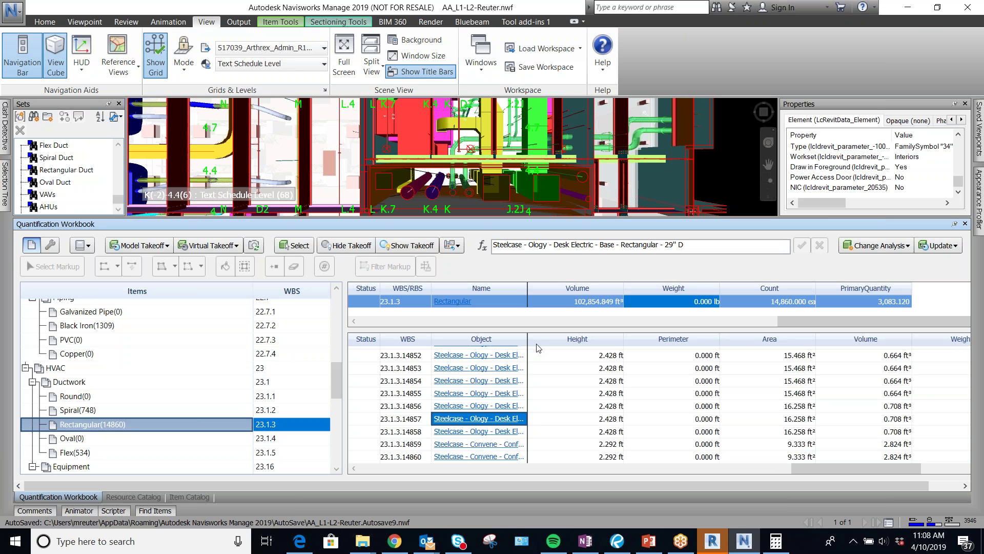
drag(528, 336, 657, 359)
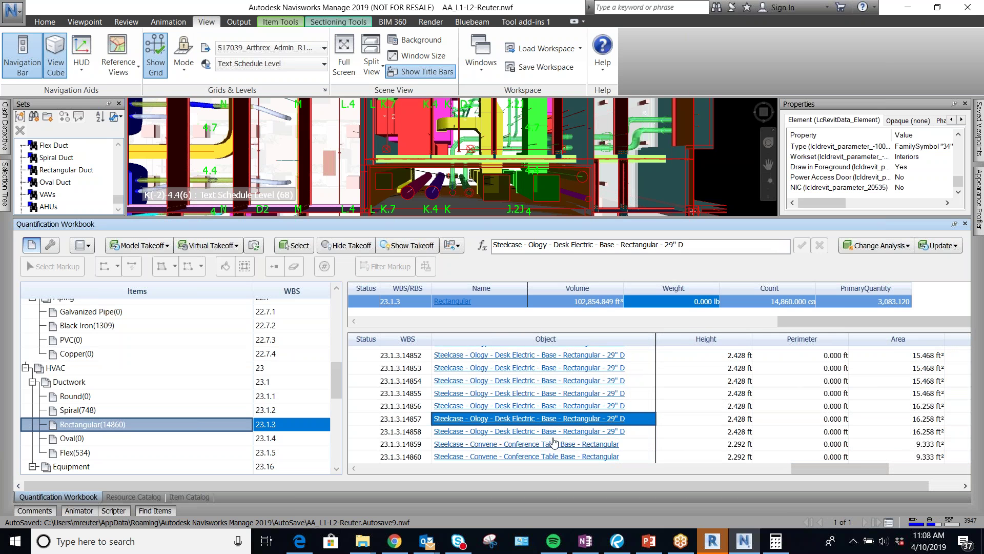
scroll(487, 430, up, 2)
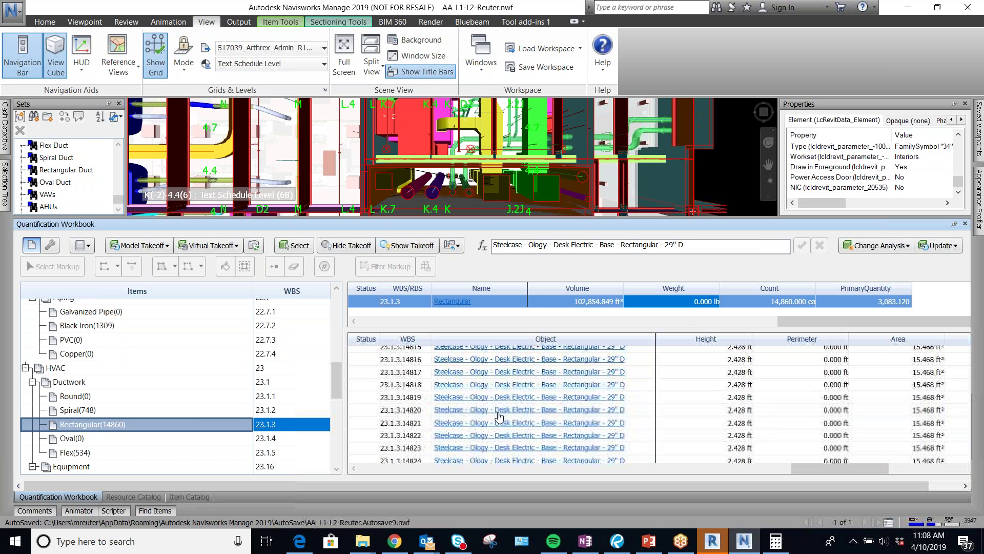
scroll(499, 416, up, 20)
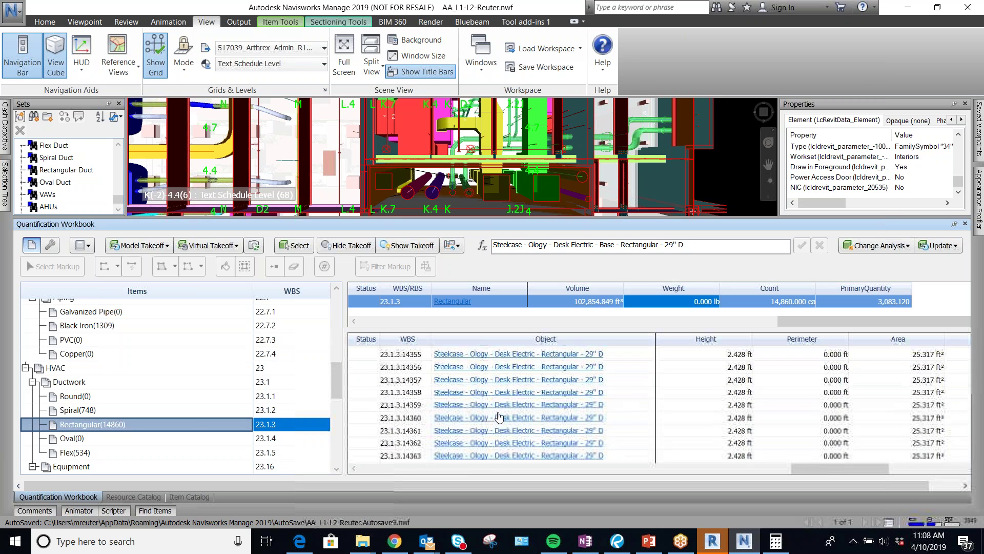
scroll(500, 416, up, 20)
scroll(499, 416, up, 20)
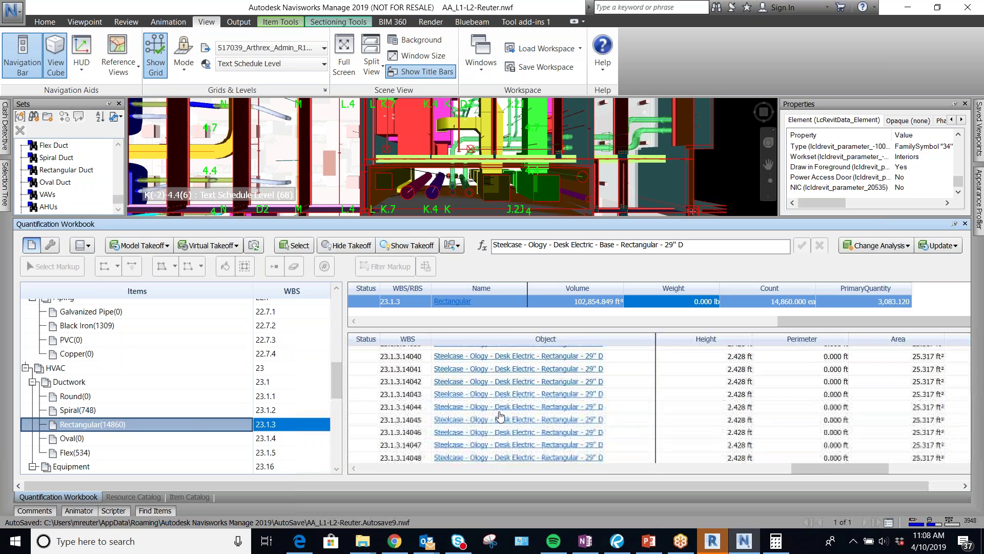
scroll(500, 416, up, 16)
scroll(500, 416, down, 4)
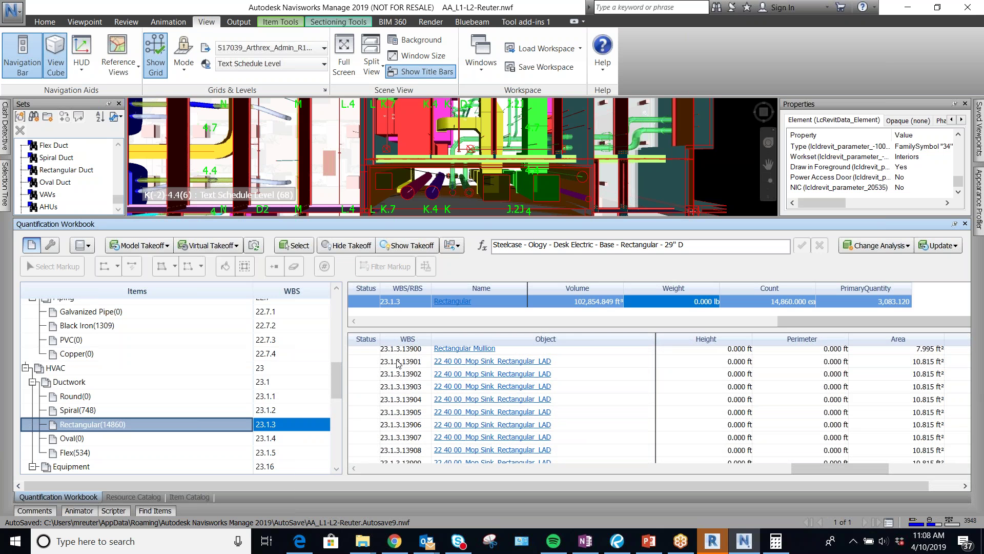
Delete the mop sink, desk and conference table entries 23.1.3.13901 through 23.1.3.14860 from the Rectangular takeoff
click(399, 363)
scroll(405, 370, down, 20)
scroll(410, 377, down, 20)
scroll(412, 385, down, 20)
scroll(413, 392, down, 20)
scroll(412, 392, down, 18)
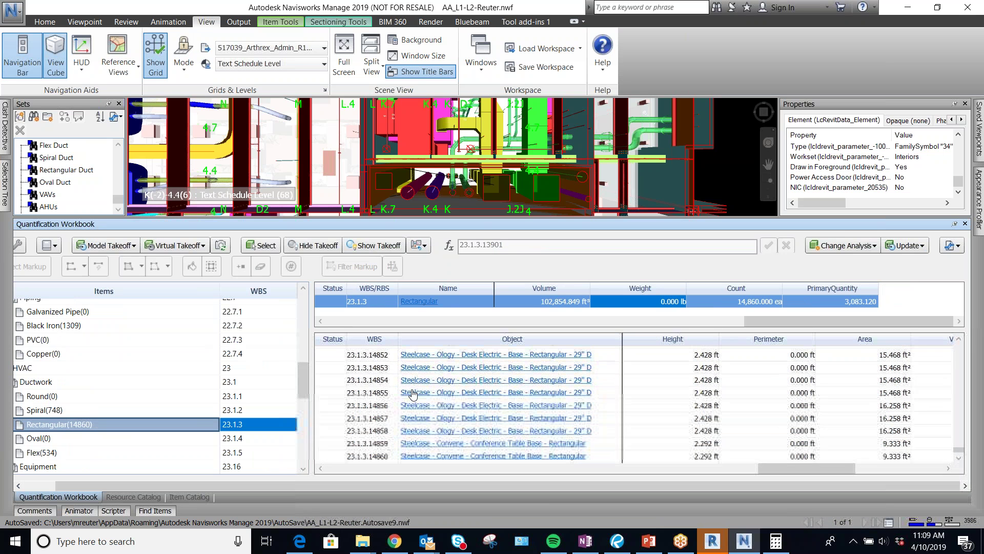
shift+click(376, 456)
right_click(387, 457)
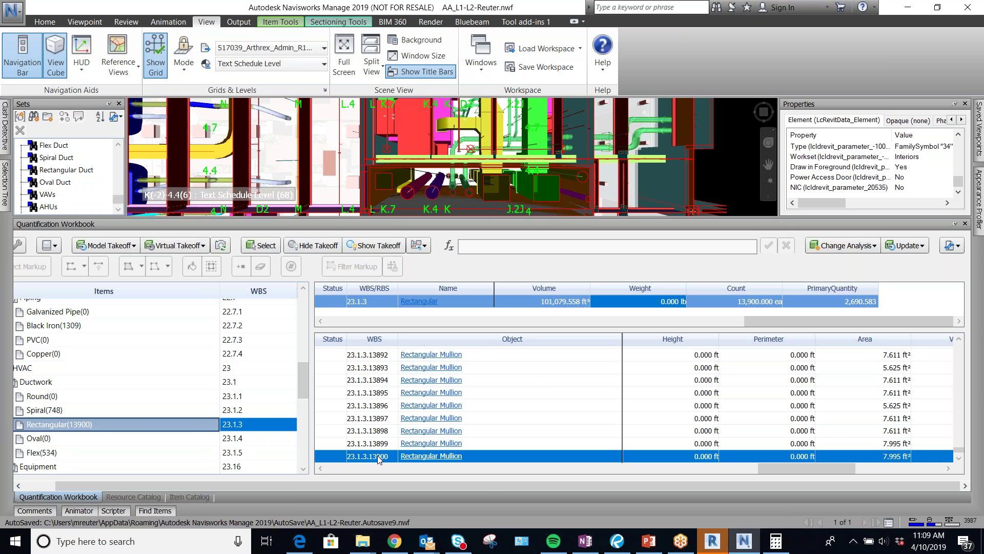
Look through the Rectangular Mullion entries in the Rectangular takeoff list to judge how far the wrongly included objects extend
scroll(380, 460, up, 20)
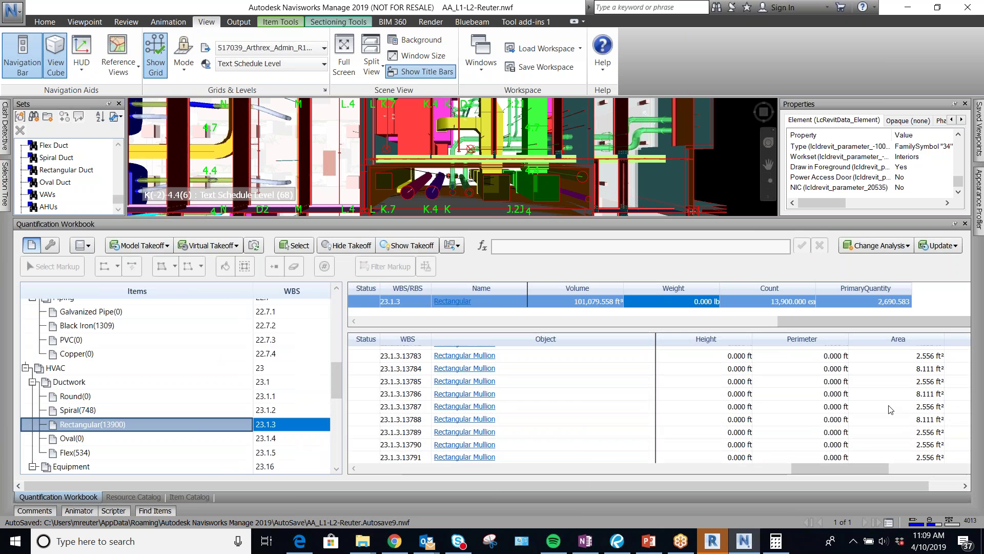
scroll(323, 395, up, 5)
scroll(410, 414, up, 20)
scroll(418, 405, up, 20)
scroll(420, 403, up, 20)
scroll(408, 400, up, 20)
scroll(409, 401, up, 20)
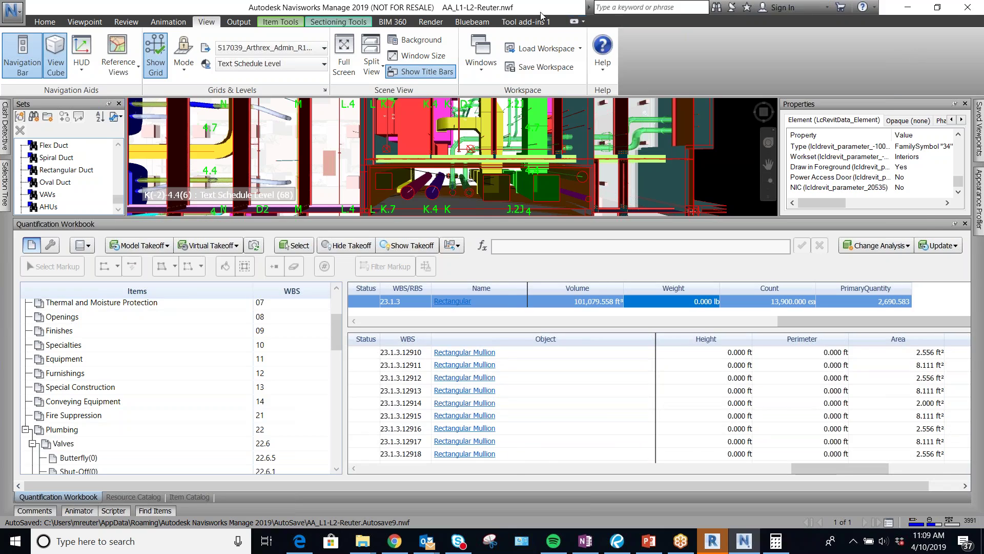
drag(541, 11, 523, 44)
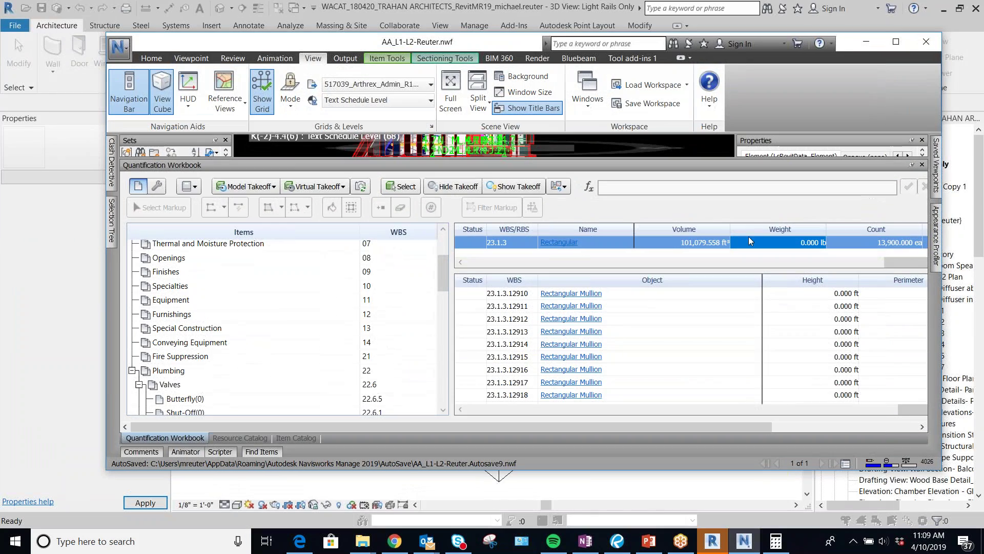
click(896, 44)
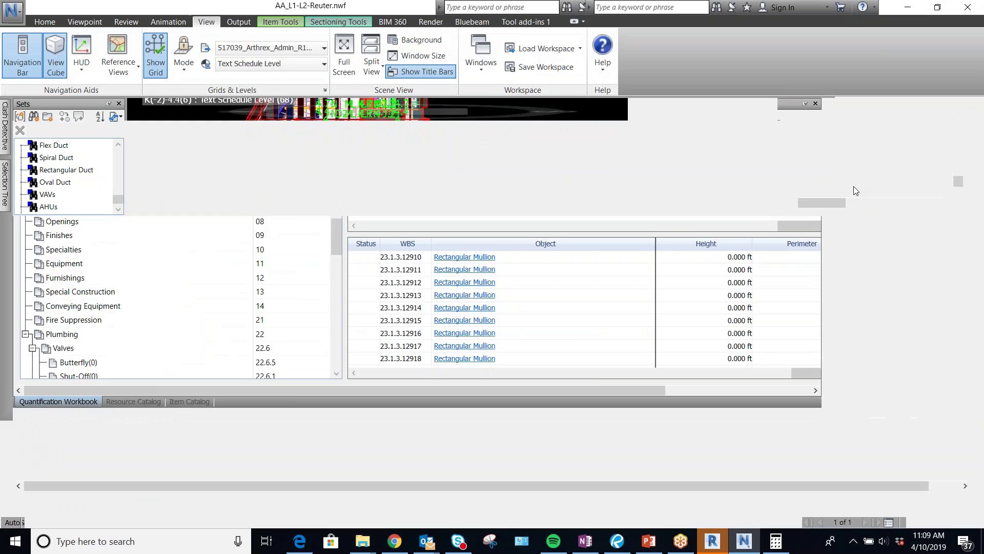
scroll(512, 425, up, 20)
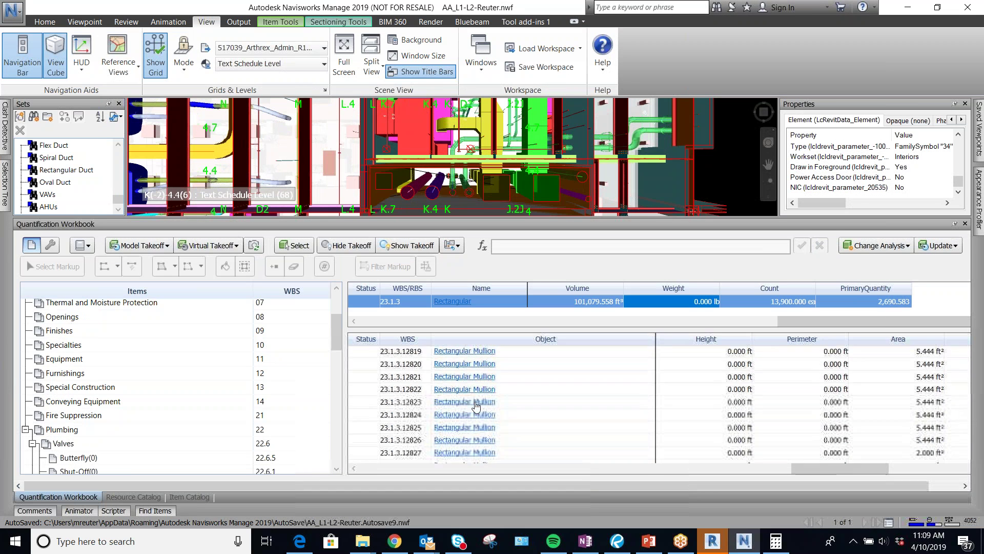
scroll(434, 403, up, 20)
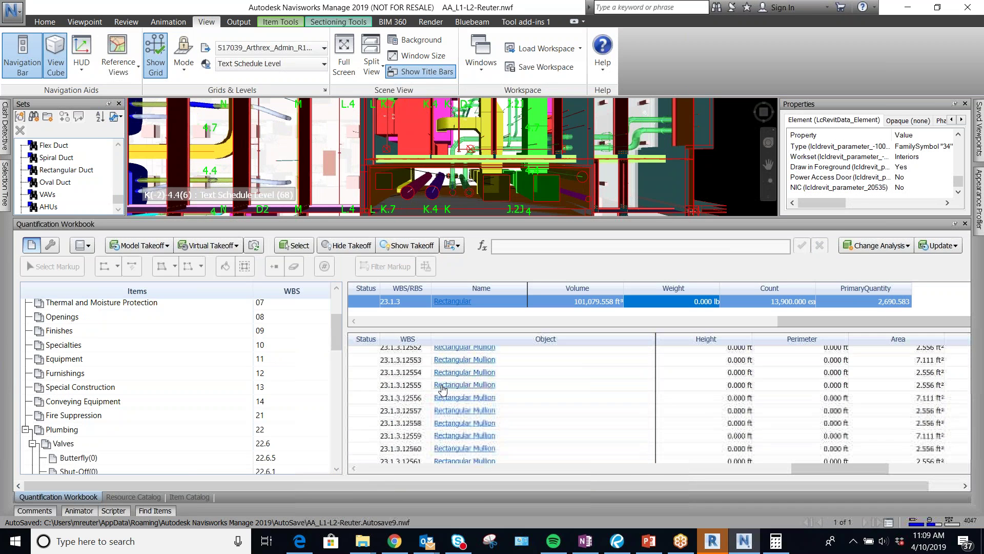
scroll(439, 382, up, 20)
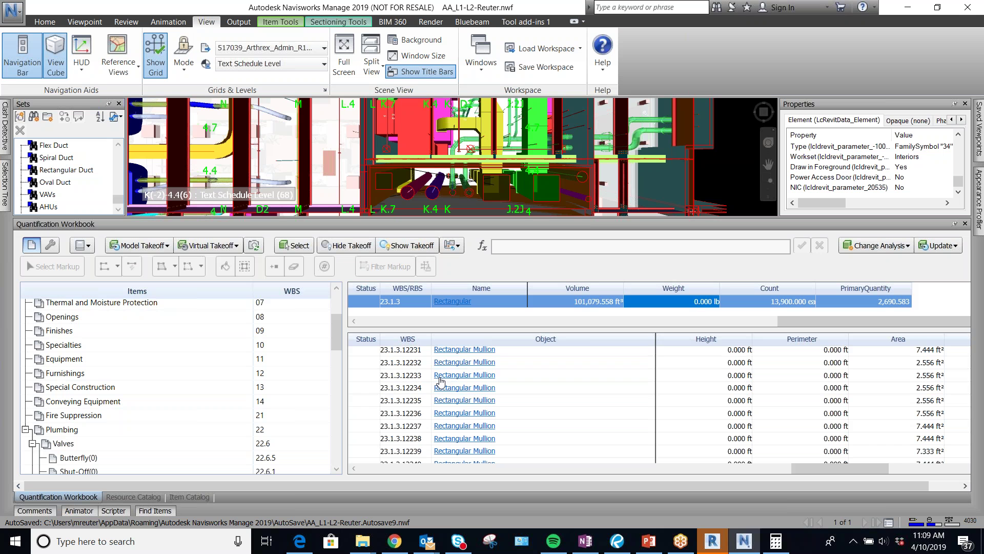
scroll(438, 379, up, 20)
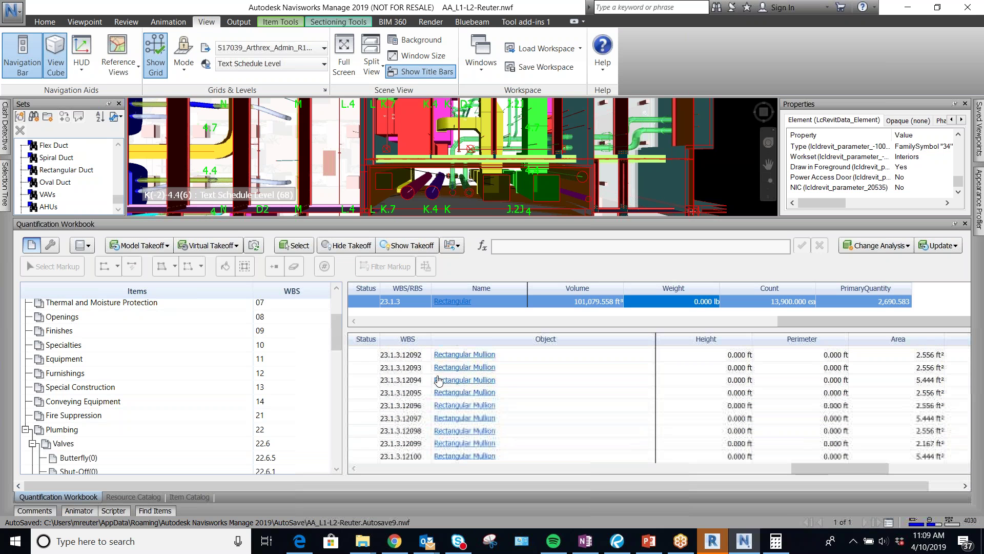
scroll(438, 379, up, 20)
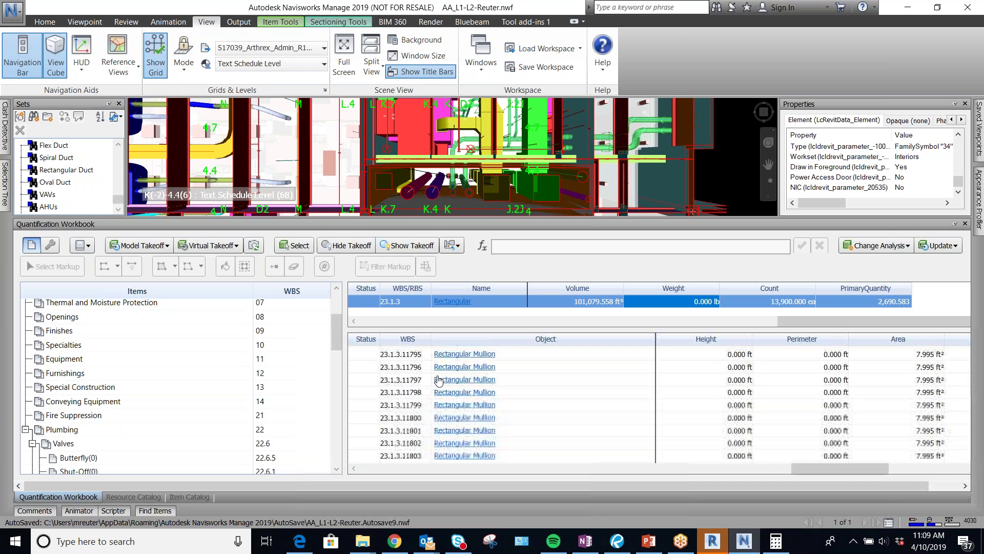
scroll(438, 379, up, 20)
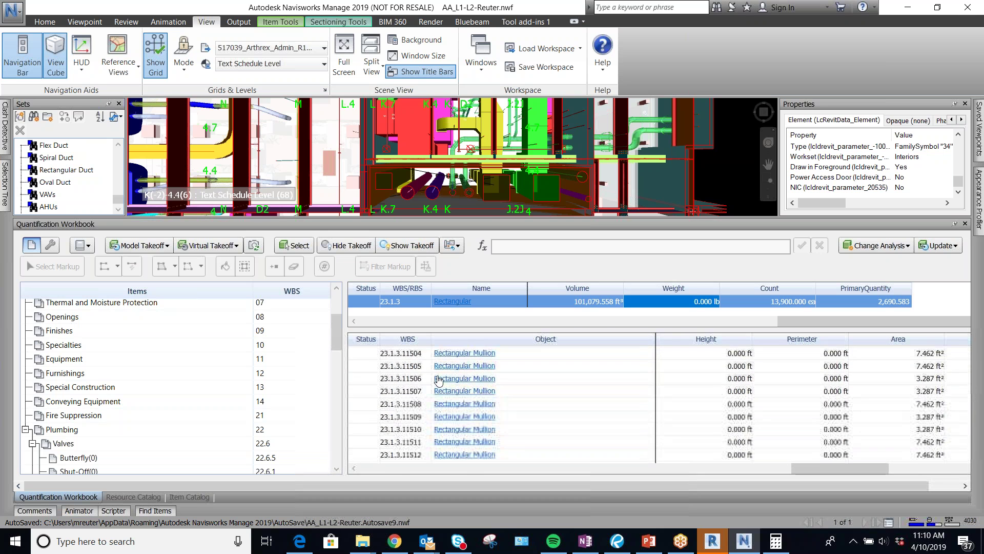
scroll(439, 380, up, 20)
scroll(438, 380, up, 20)
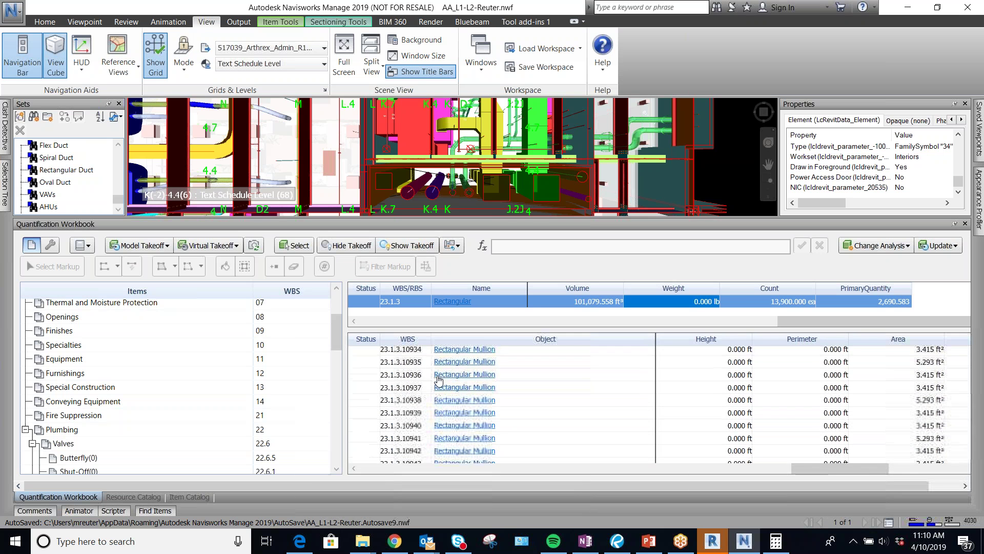
scroll(438, 379, up, 20)
scroll(438, 379, up, 20)
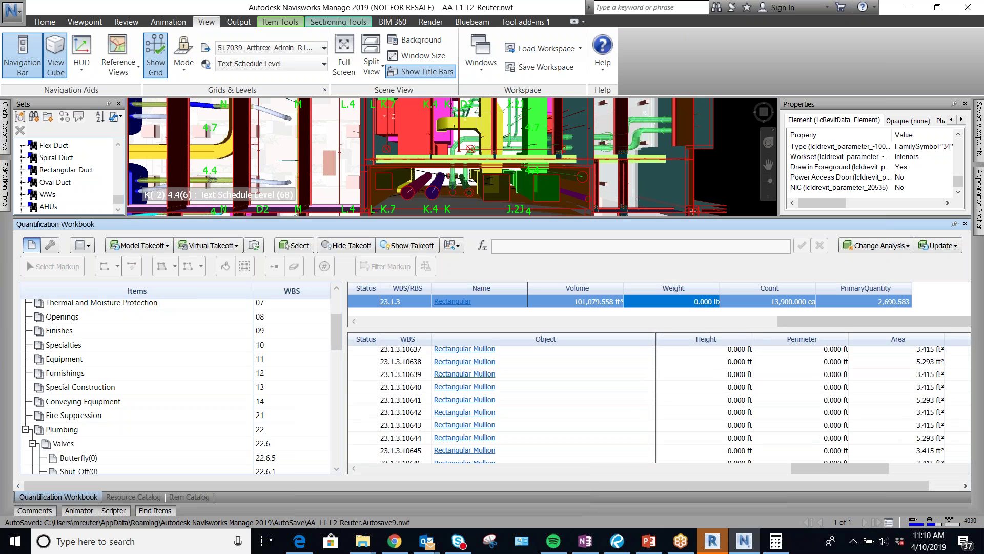
click(403, 362)
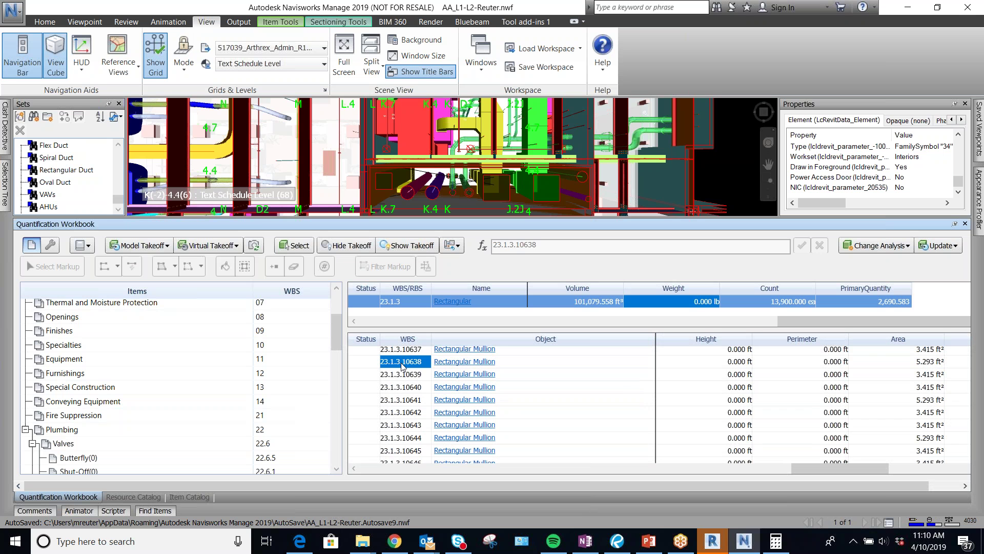
scroll(546, 420, down, 20)
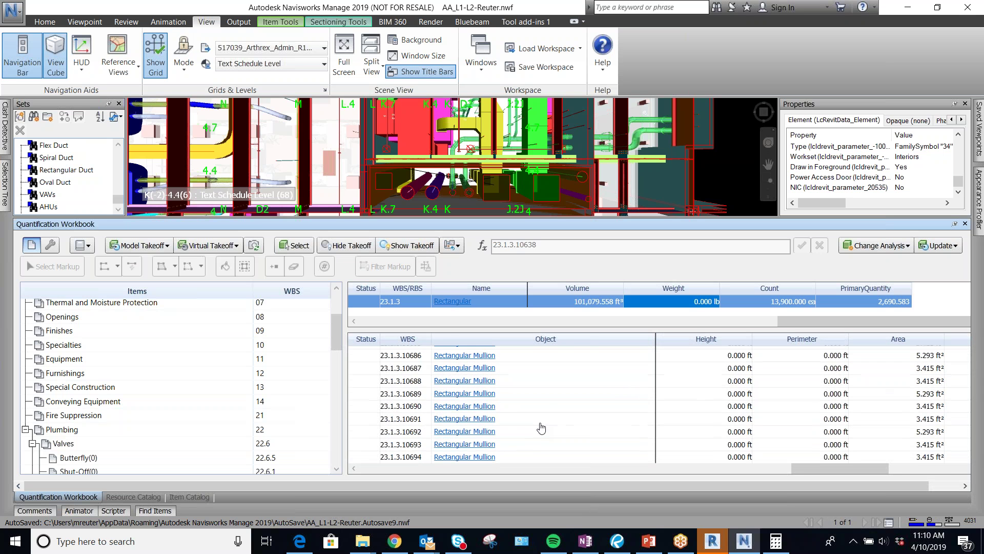
scroll(546, 420, down, 20)
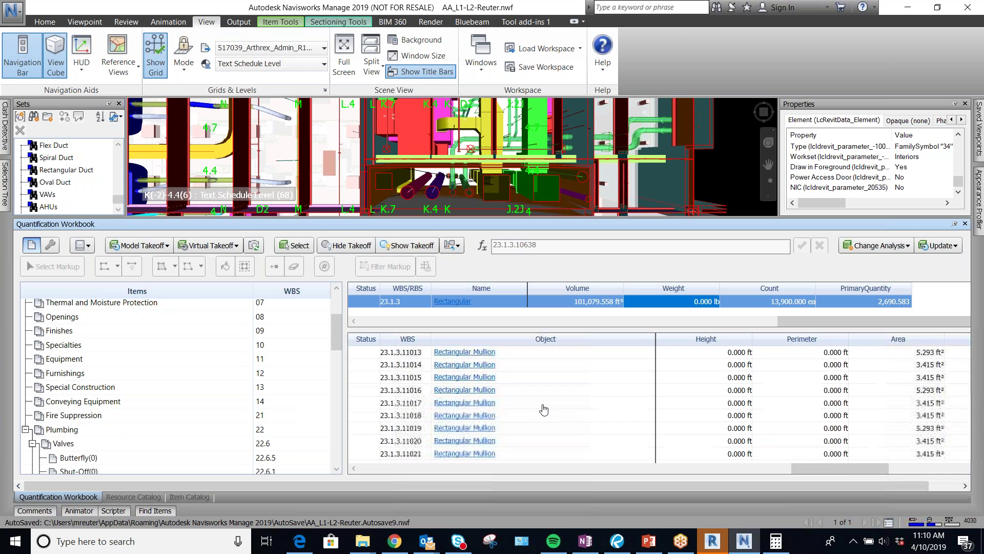
Try to narrow the Rectangular Duct search set to elements whose Family contains Rectangular Duct and find all matches
click(72, 171)
right_click(72, 172)
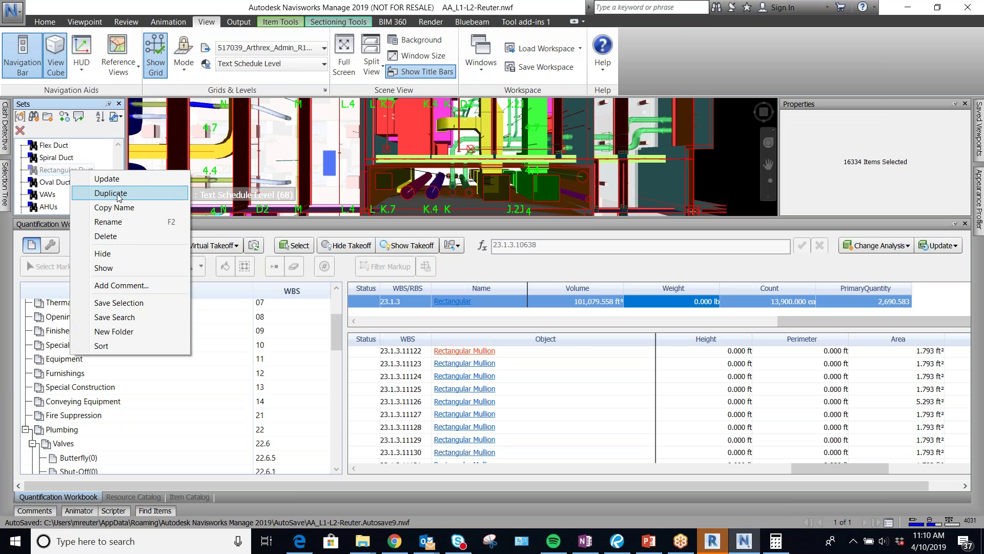
click(56, 184)
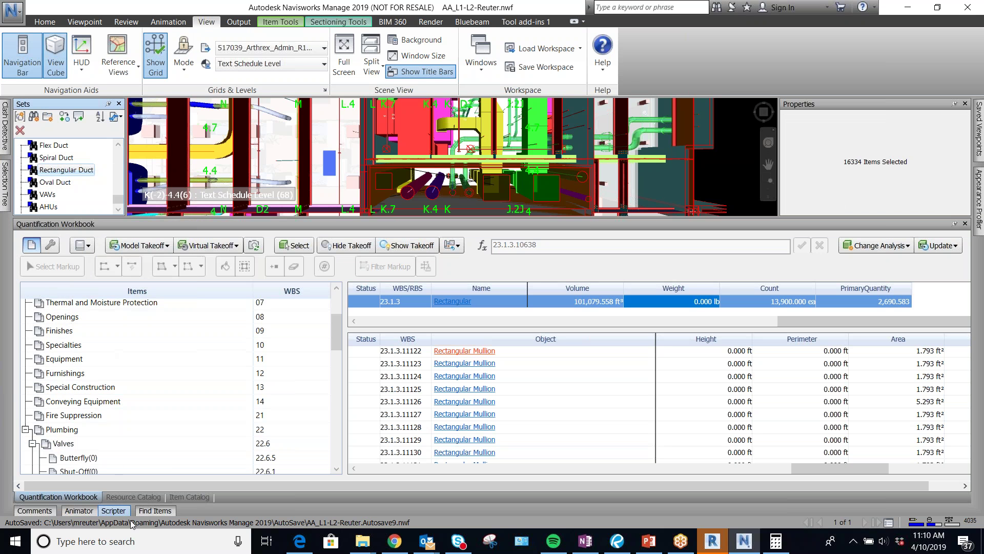
click(153, 511)
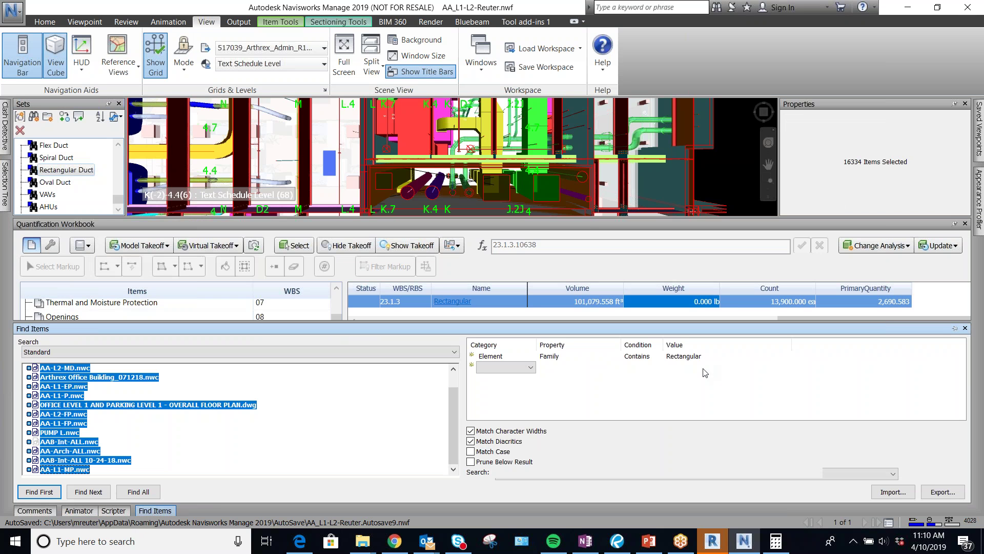
click(719, 357)
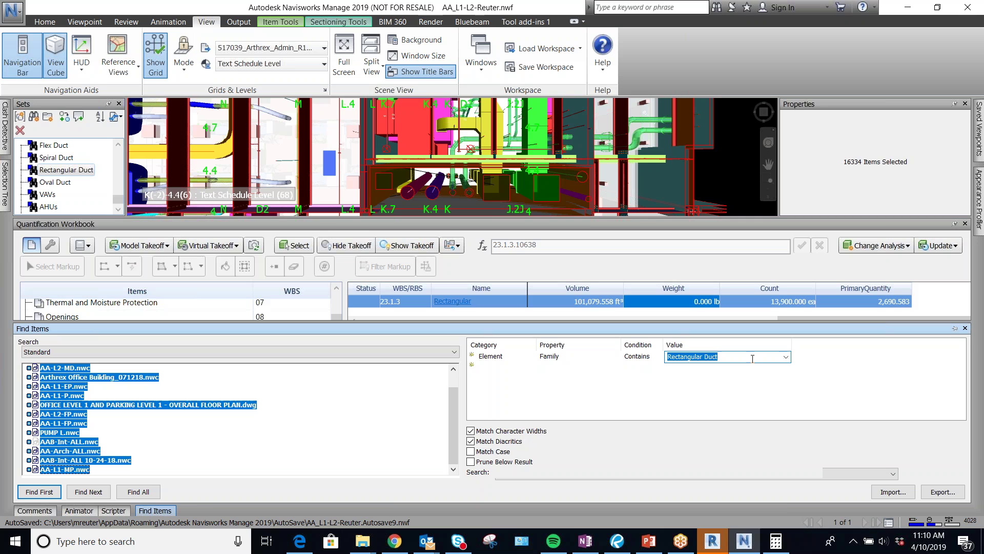
click(752, 384)
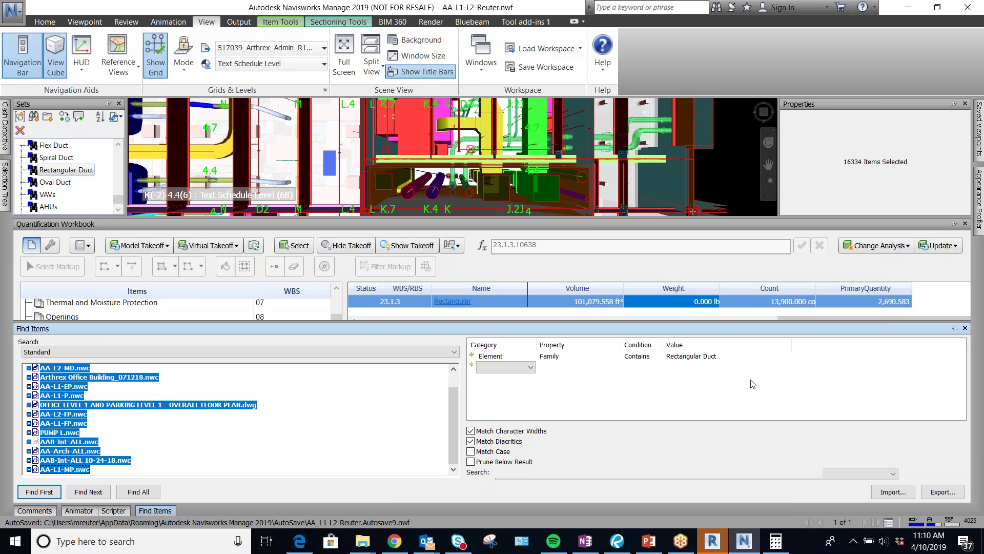
click(148, 495)
Set the Rectangular Duct set's search to Element Family contains Rectangular Duct, find all matches and update the saved set
click(66, 170)
right_click(67, 170)
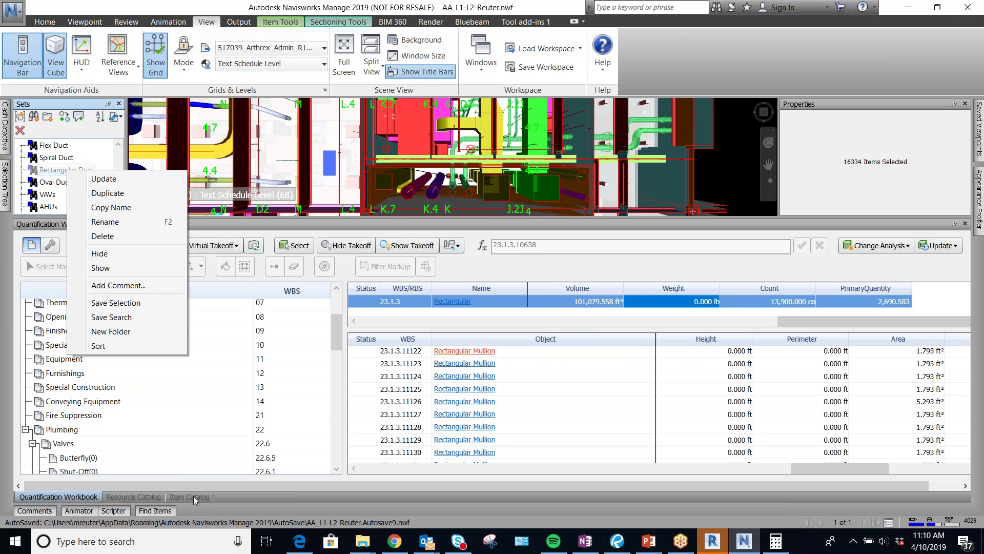
click(149, 512)
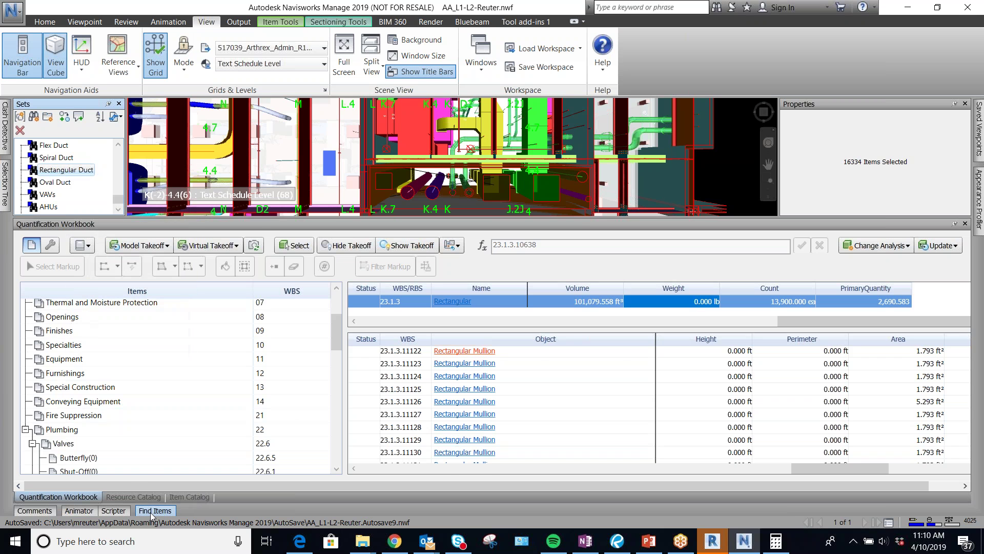
click(718, 358)
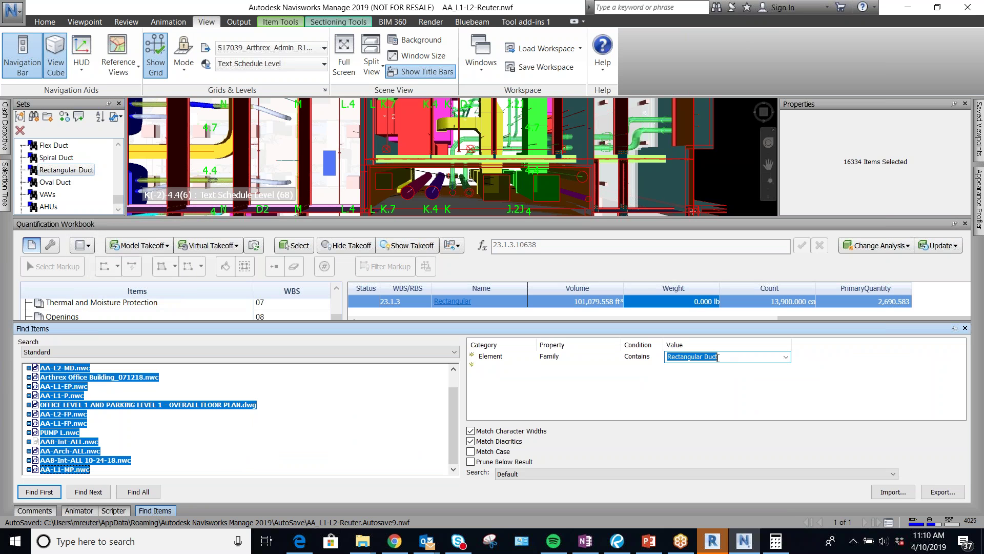
click(736, 381)
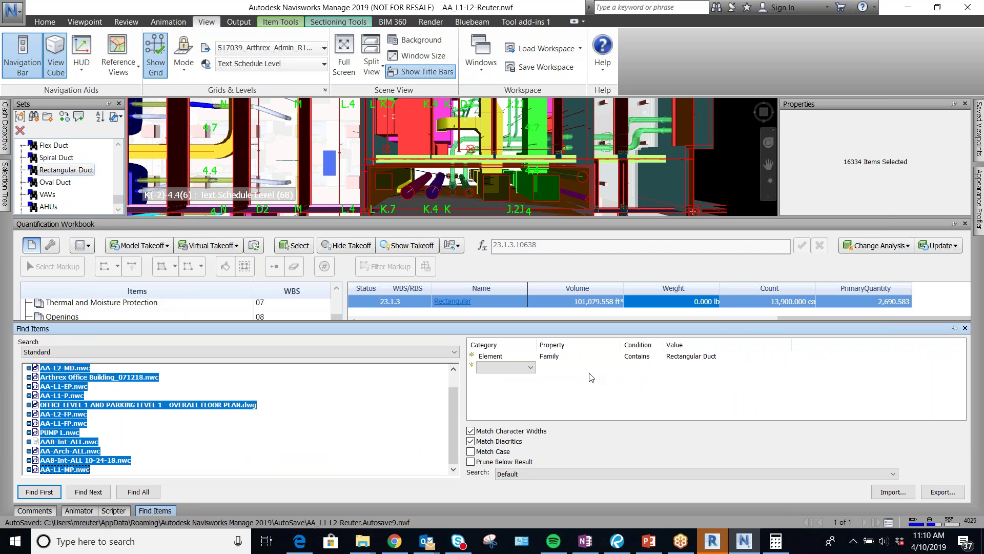
click(148, 491)
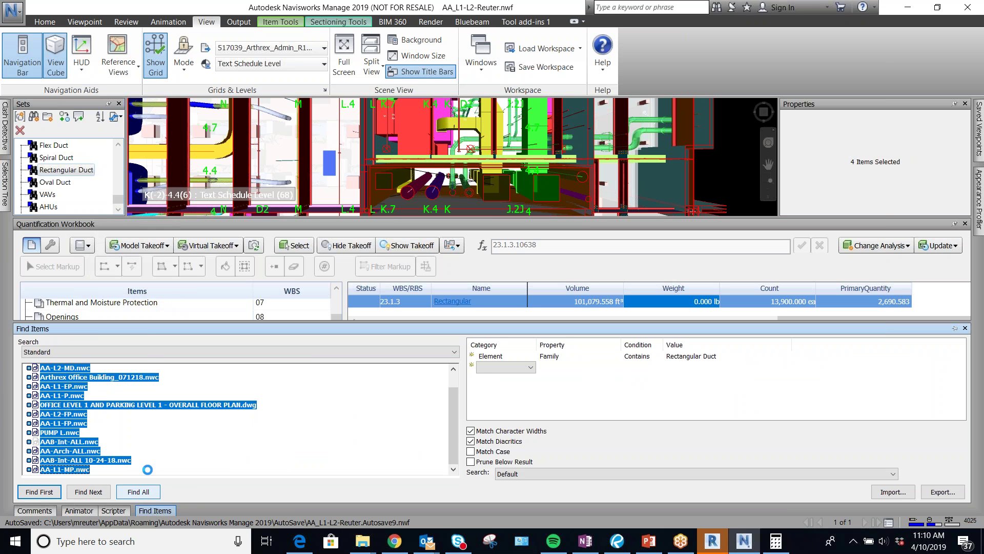
right_click(63, 171)
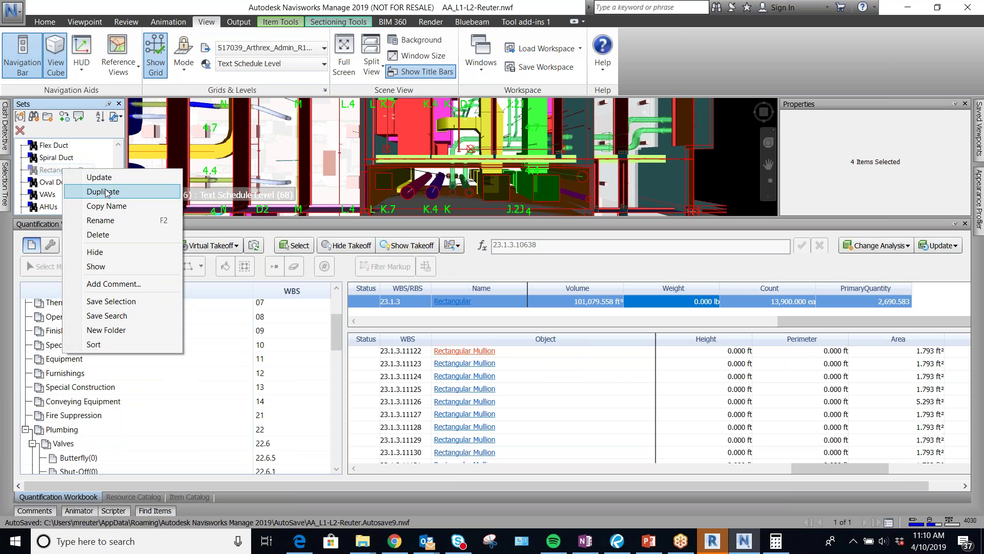
click(109, 177)
Compare the selections made by the Spiral Duct and Rectangular Duct sets, leaving the Rectangular Duct set selected
click(74, 170)
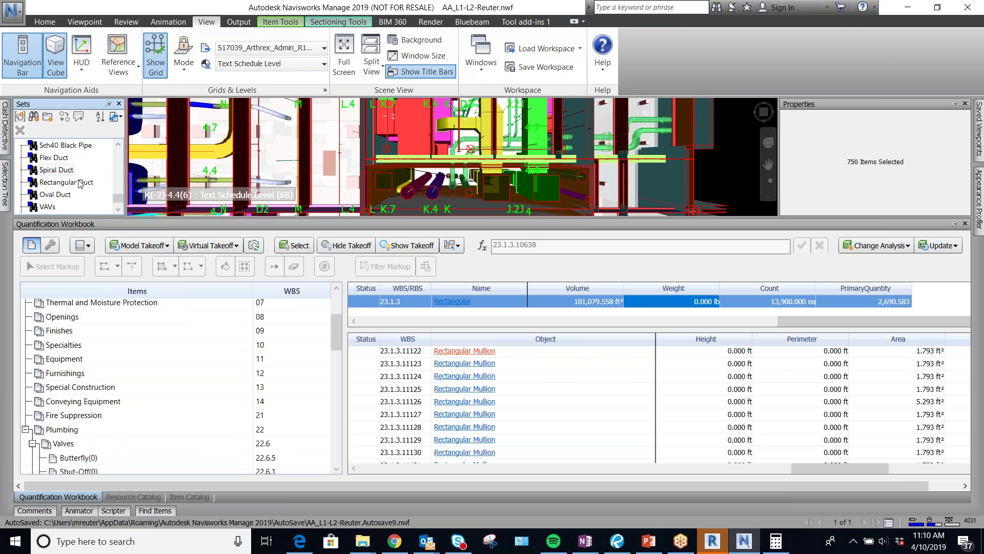
click(79, 183)
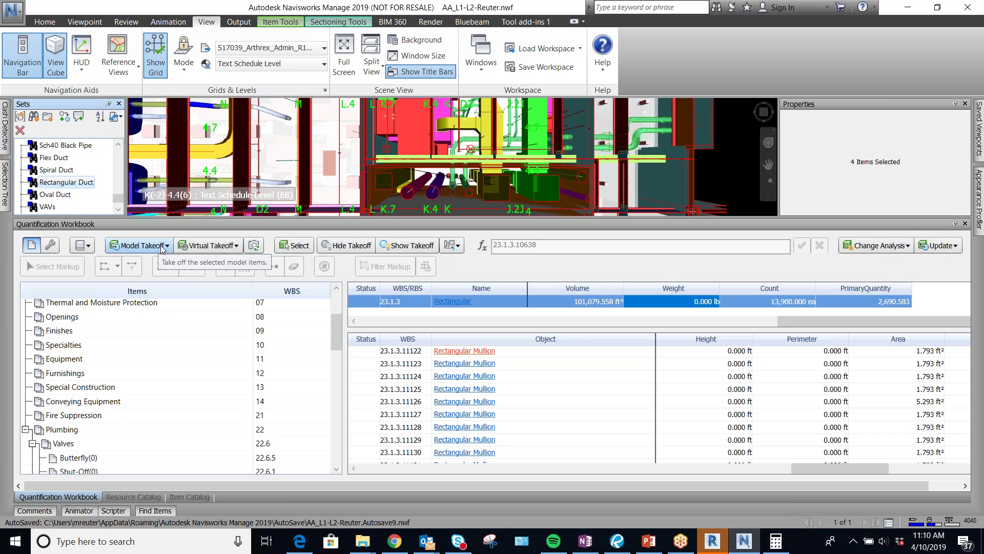
click(57, 170)
click(72, 184)
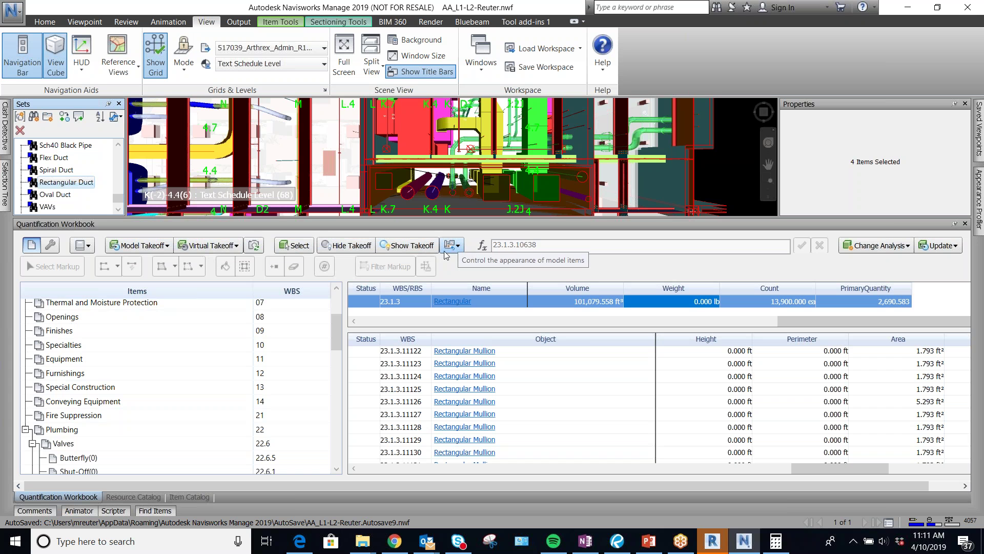
Try to take off the selected rectangular ducts to the Rectangular item under Ductwork, declining to take off already included objects again
scroll(94, 442, down, 8)
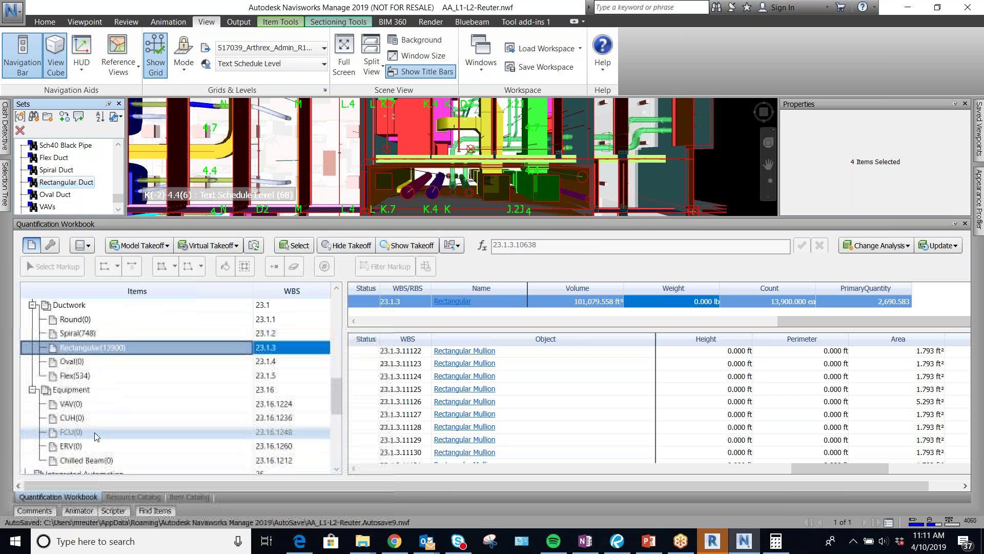
scroll(95, 436, up, 2)
click(105, 413)
click(87, 424)
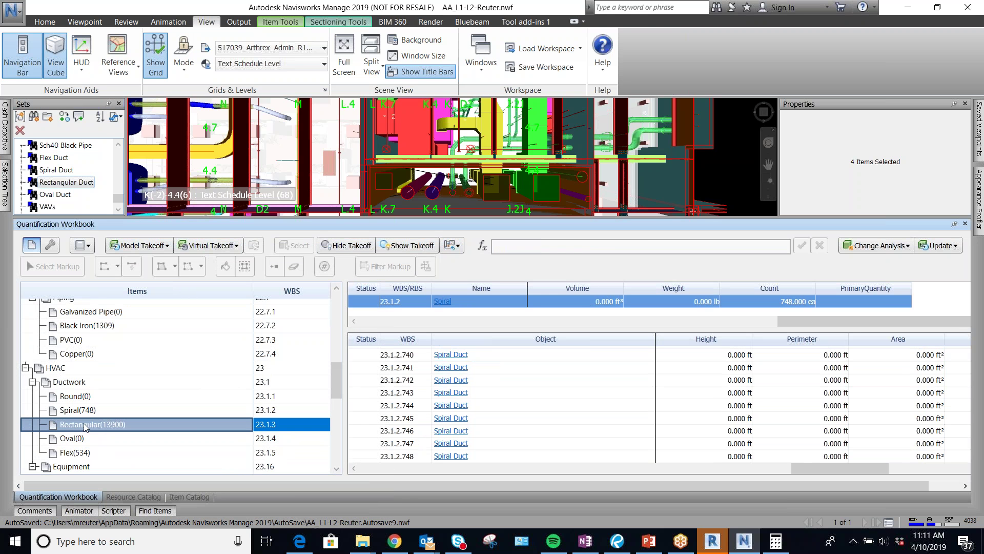
click(165, 246)
click(171, 262)
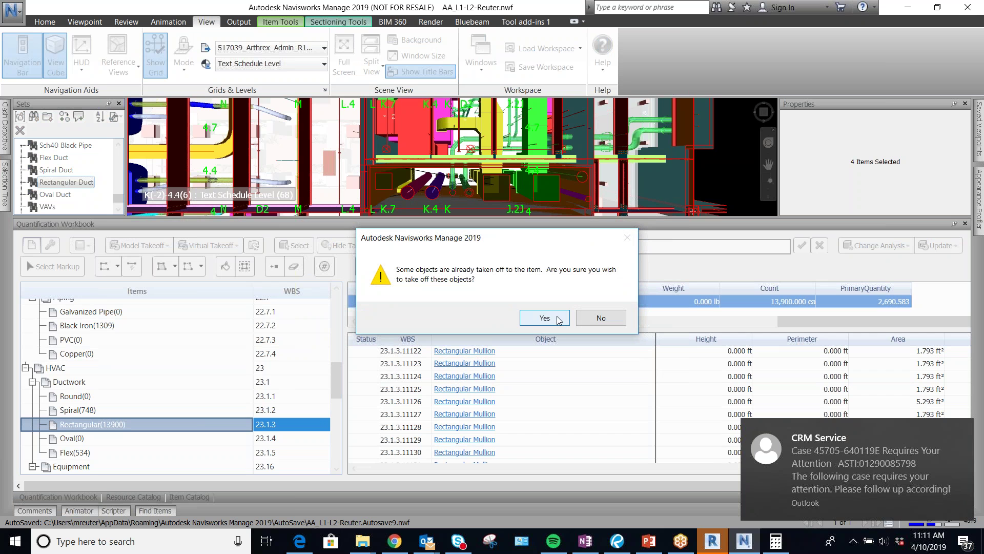
click(598, 317)
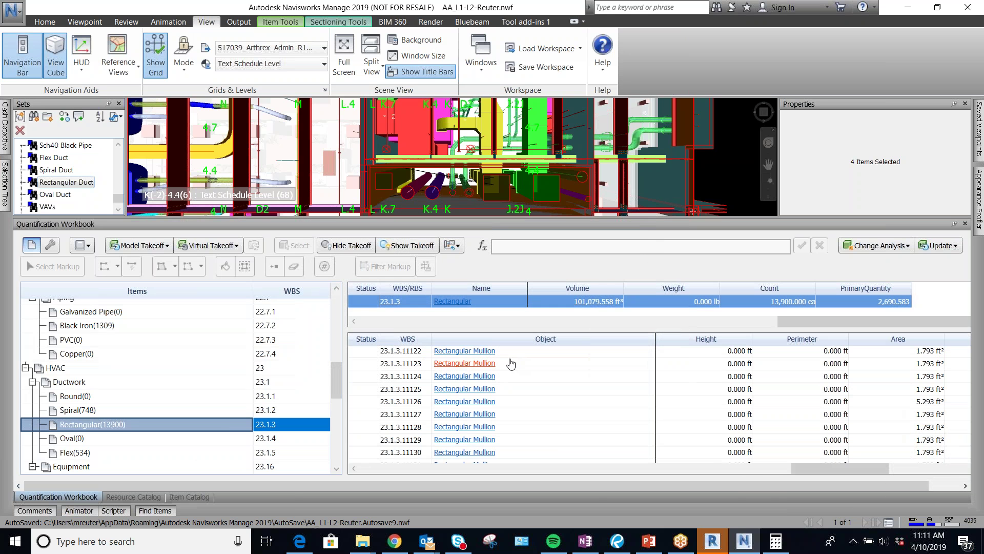
Take off the selected rectangular ducts to the Rectangular item under Ductwork, including the objects already taken off
scroll(551, 412, up, 4)
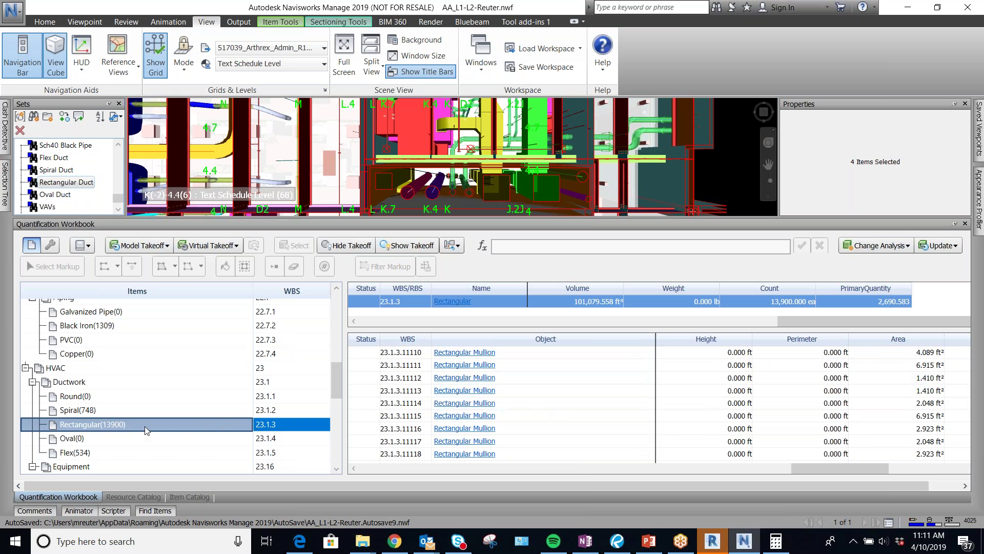
click(165, 246)
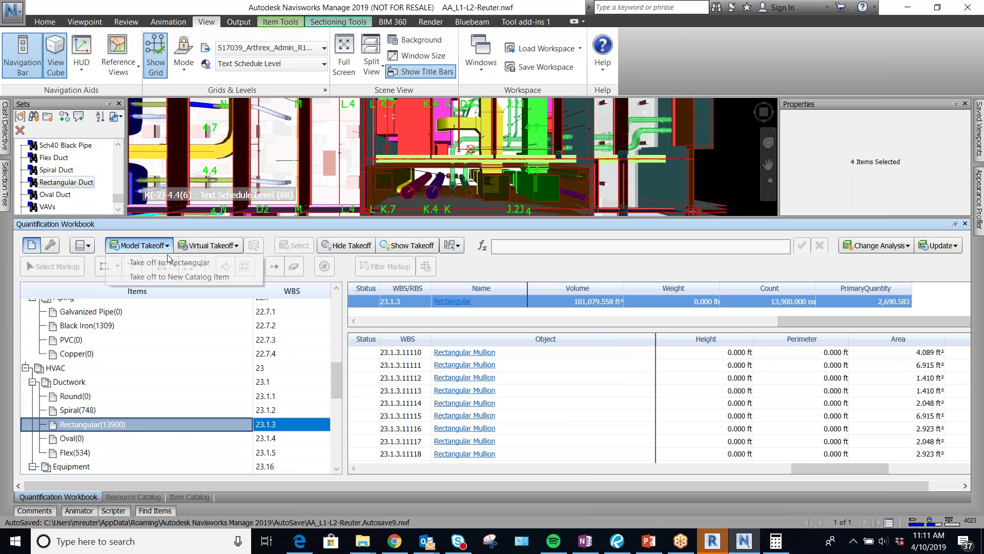
click(204, 276)
click(539, 318)
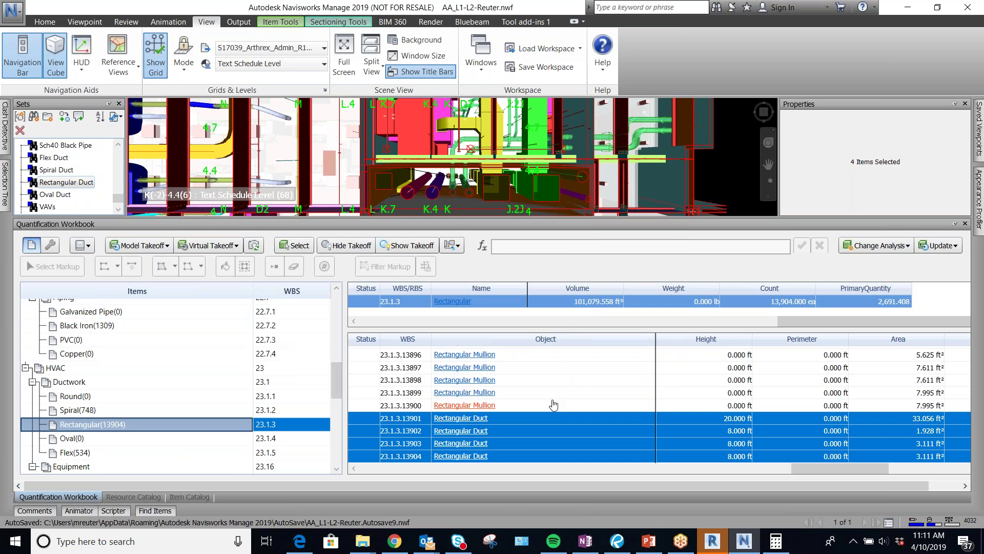
Delete the Rectangular Mullion takeoffs in rows 23.1.3.13532 through 23.1.3.13900 from the Rectangular item
click(403, 407)
scroll(553, 398, up, 15)
scroll(551, 399, up, 20)
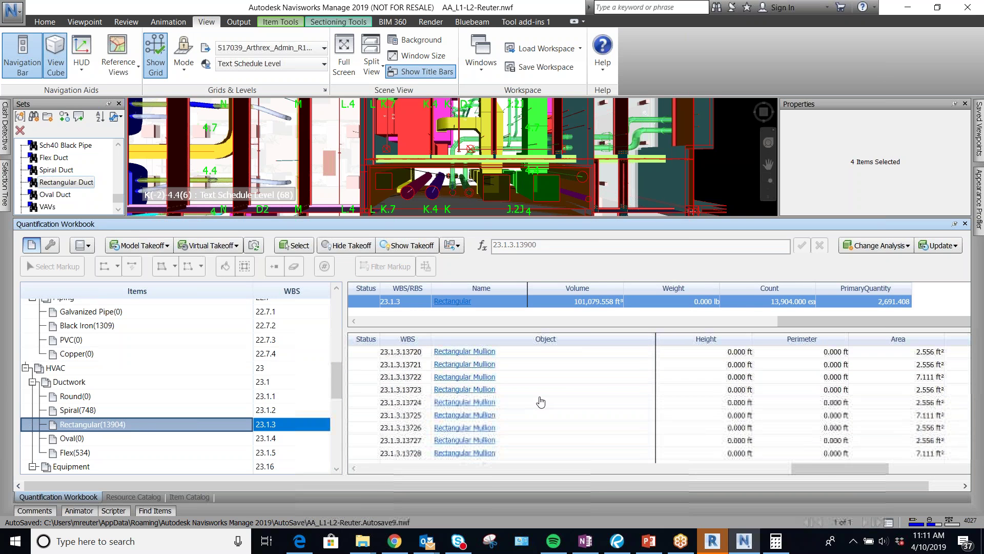
scroll(539, 401, up, 20)
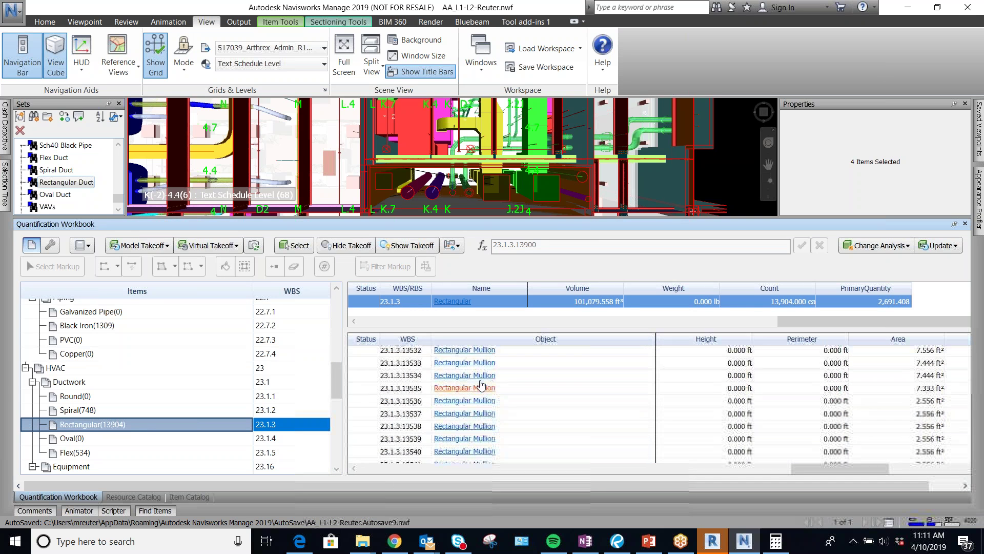
shift+click(404, 352)
right_click(410, 352)
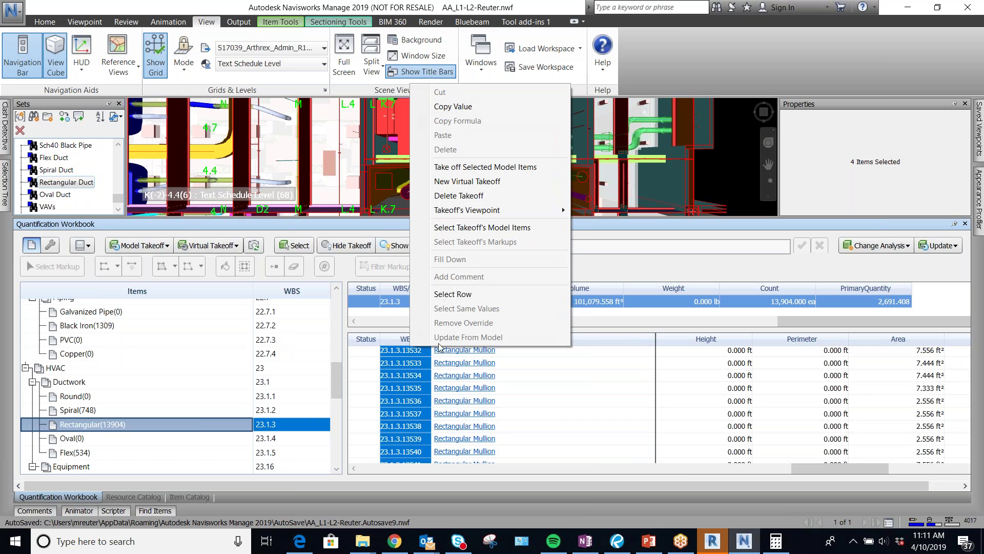
click(488, 195)
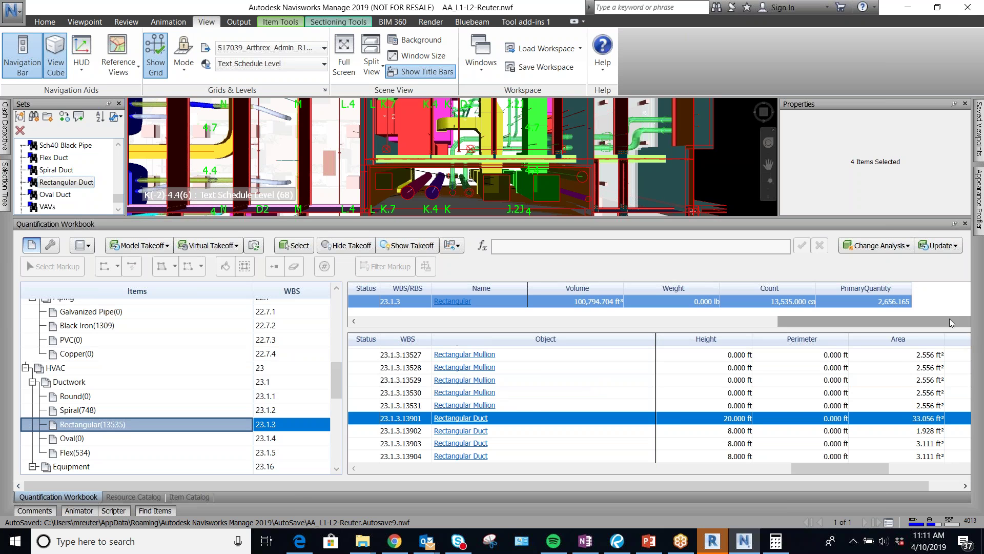
Try to select the takeoff rows from 23.1.3.13531 back to 23.1.3.414 for deletion
drag(882, 467, 962, 490)
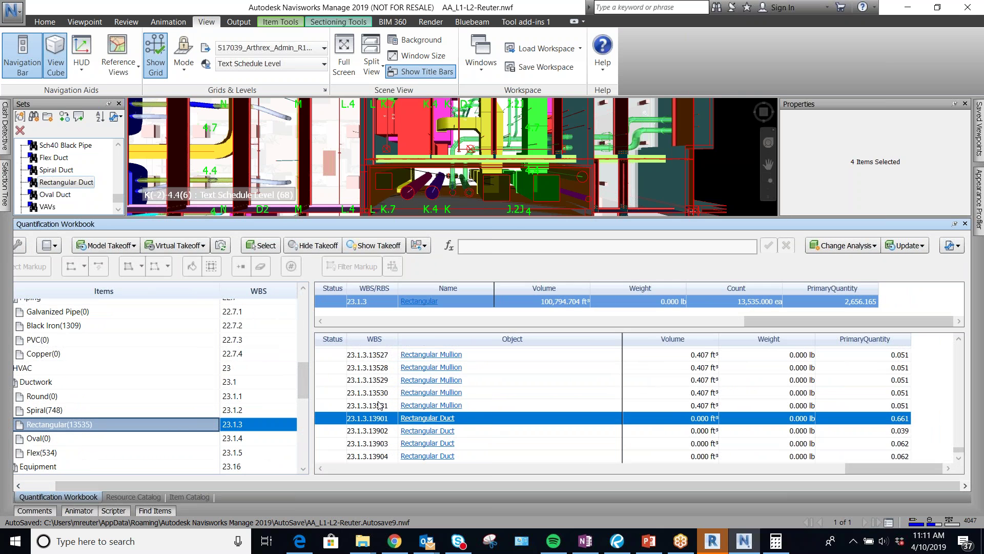
click(362, 405)
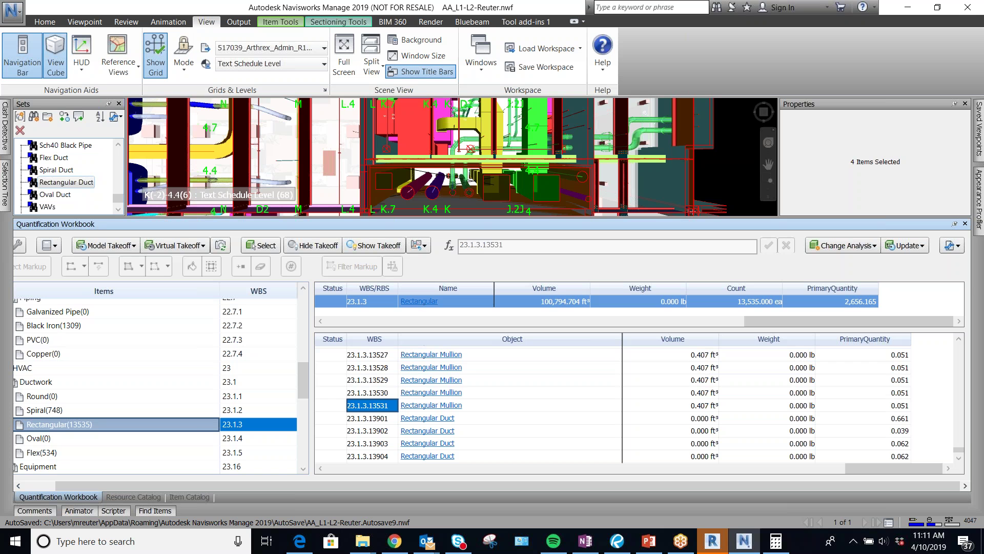
drag(961, 449, 954, 353)
scroll(568, 379, up, 20)
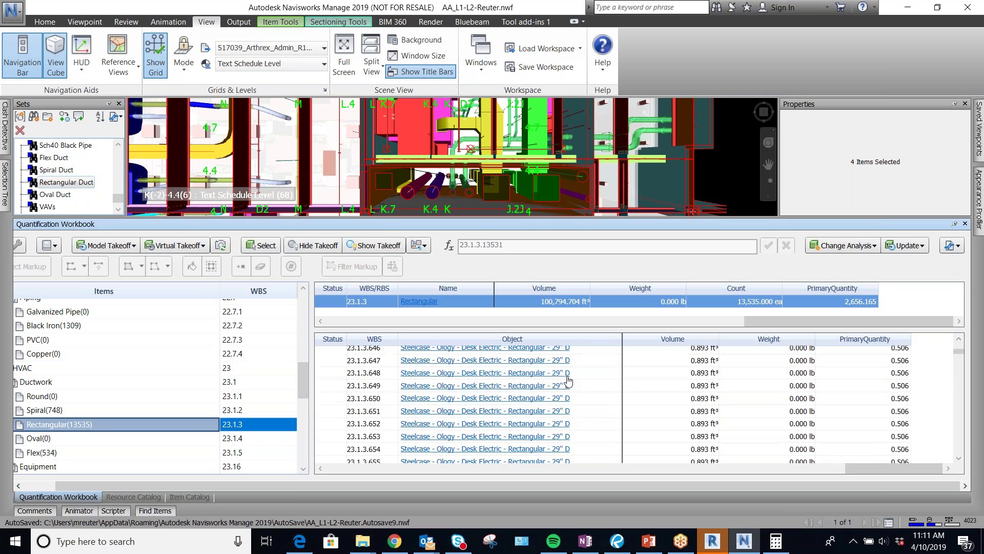
scroll(567, 379, up, 20)
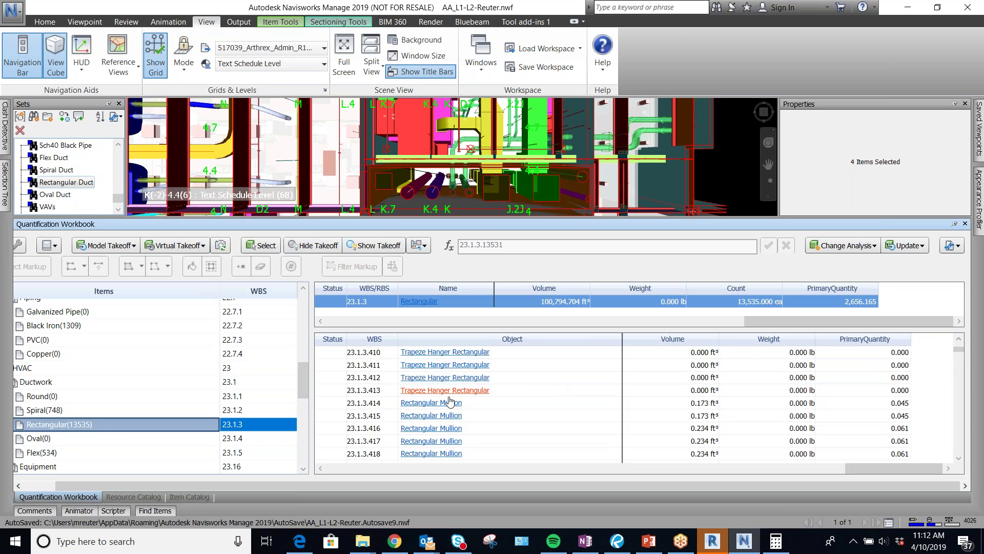
shift+click(366, 403)
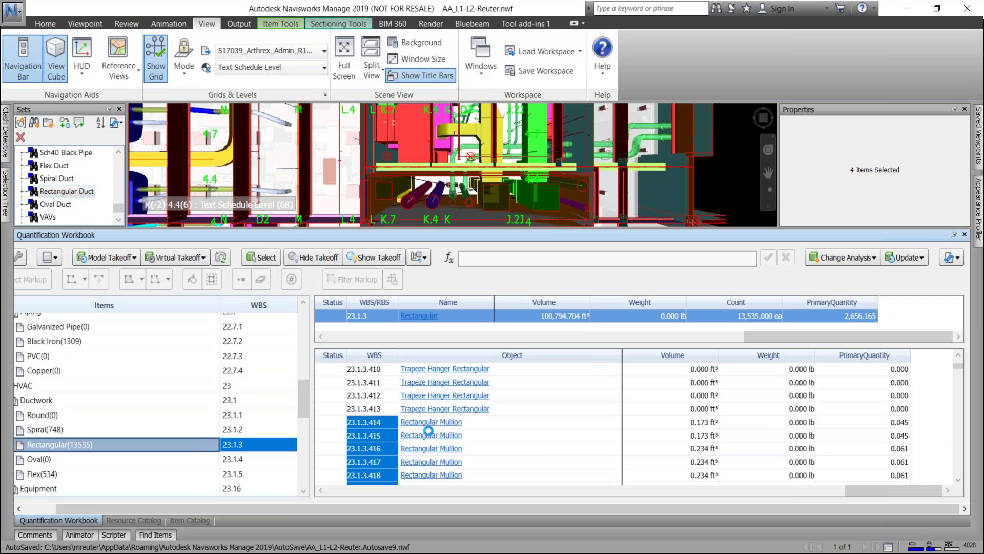
right_click(424, 402)
click(445, 440)
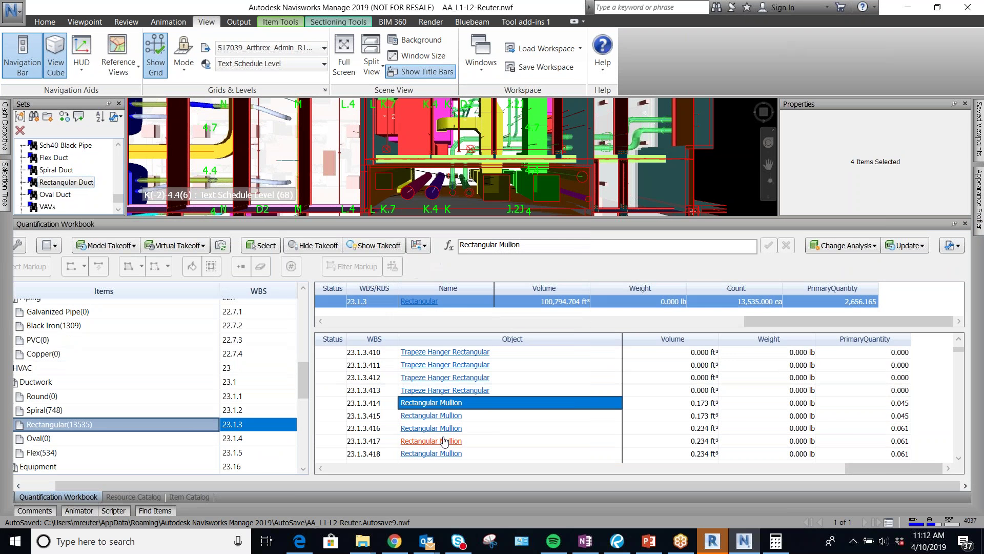
Try to delete the takeoffs from row 23.1.3.414 through row 23.1.3.13531 of the Rectangular item
click(358, 404)
drag(911, 486, 953, 486)
drag(960, 351, 958, 454)
shift+click(387, 406)
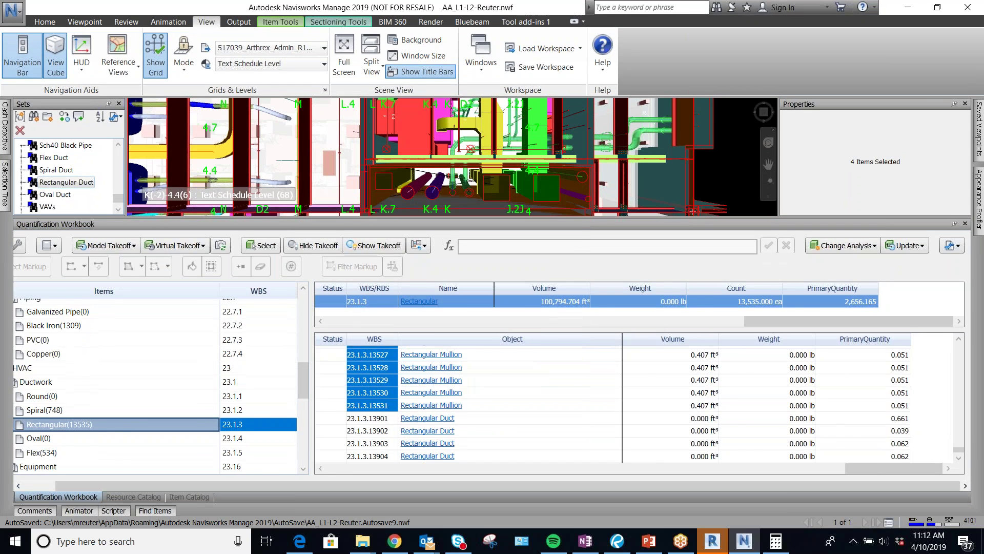
right_click(384, 406)
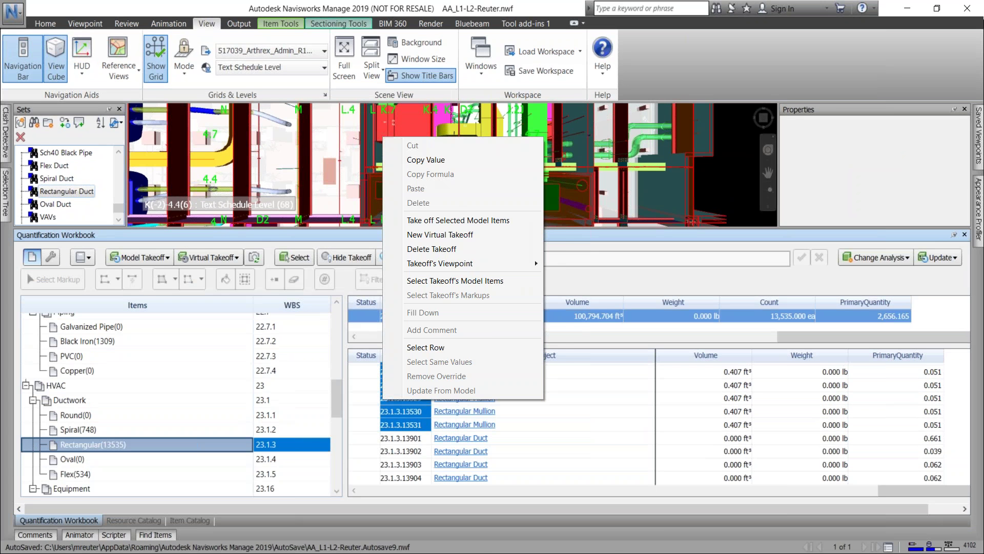
click(451, 257)
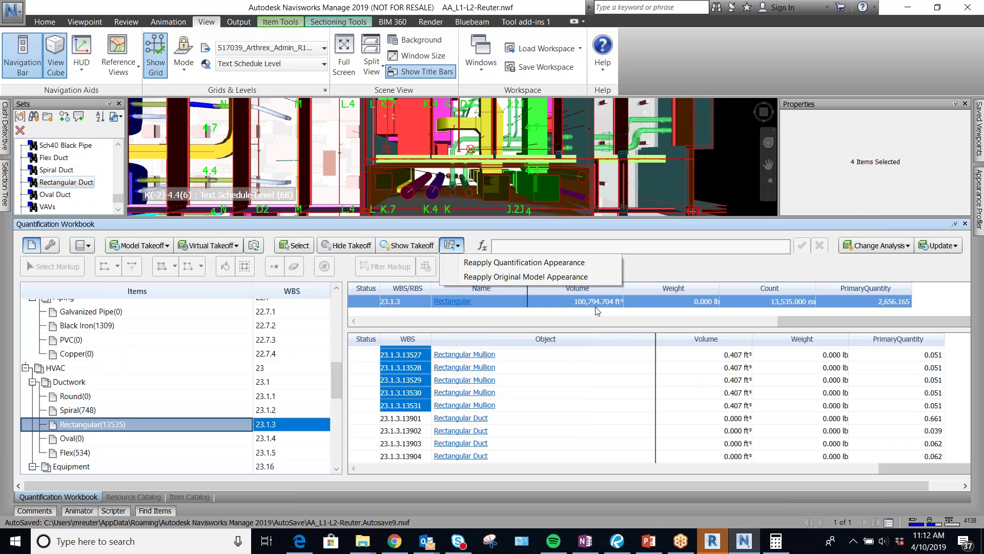
click(674, 268)
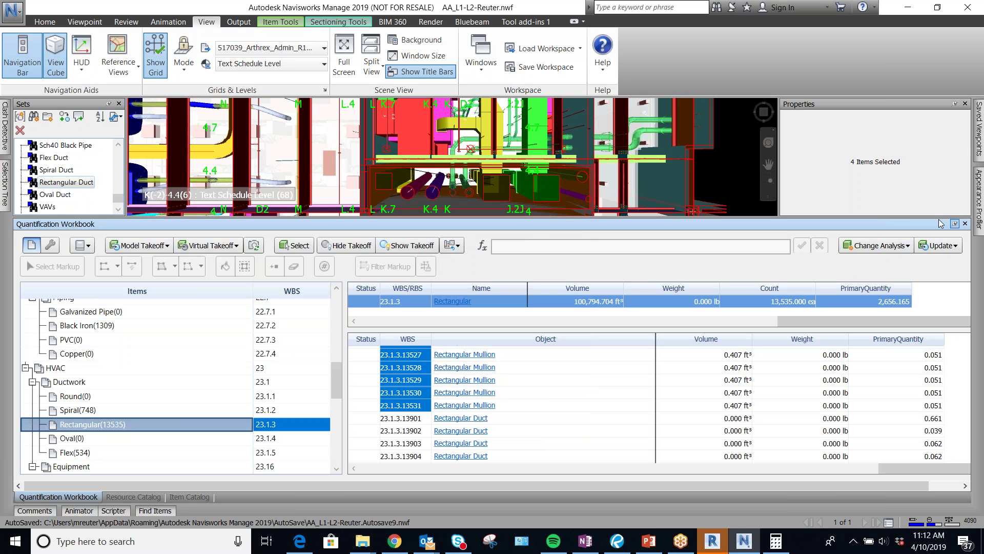
Reduce the Quantification Workbook's height to enlarge the model view, and open the Item Catalog
drag(914, 218, 912, 344)
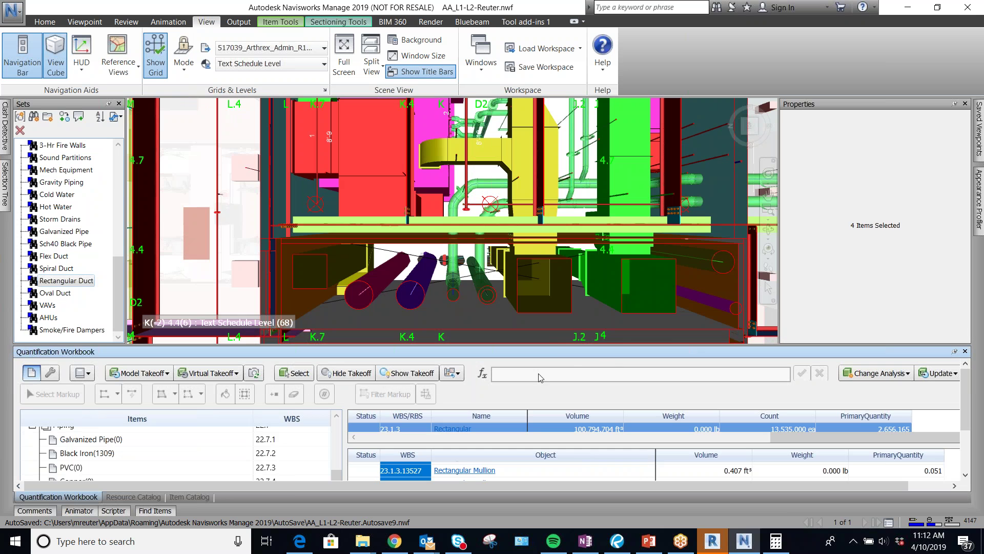
drag(555, 308, 555, 306)
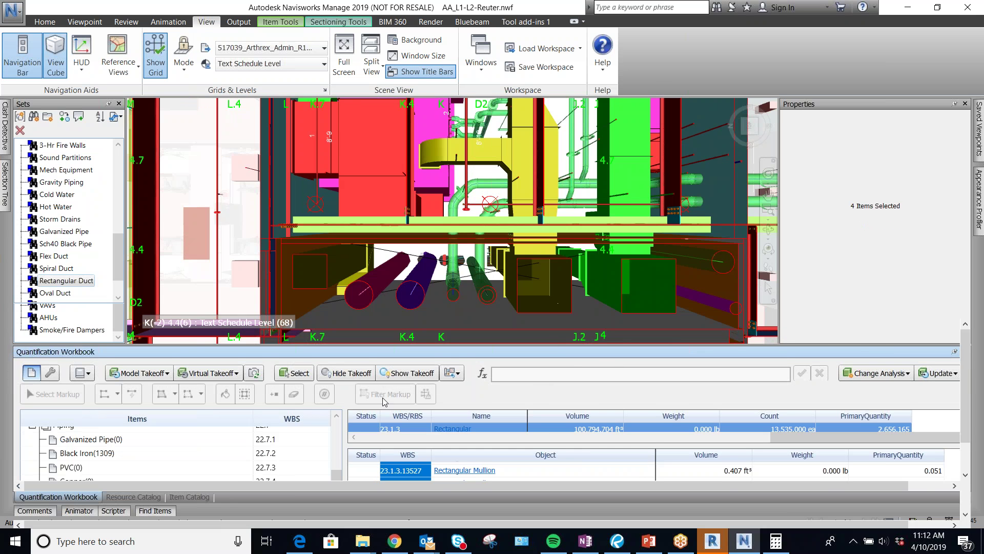
scroll(131, 418, up, 2)
scroll(132, 418, down, 2)
scroll(85, 415, up, 2)
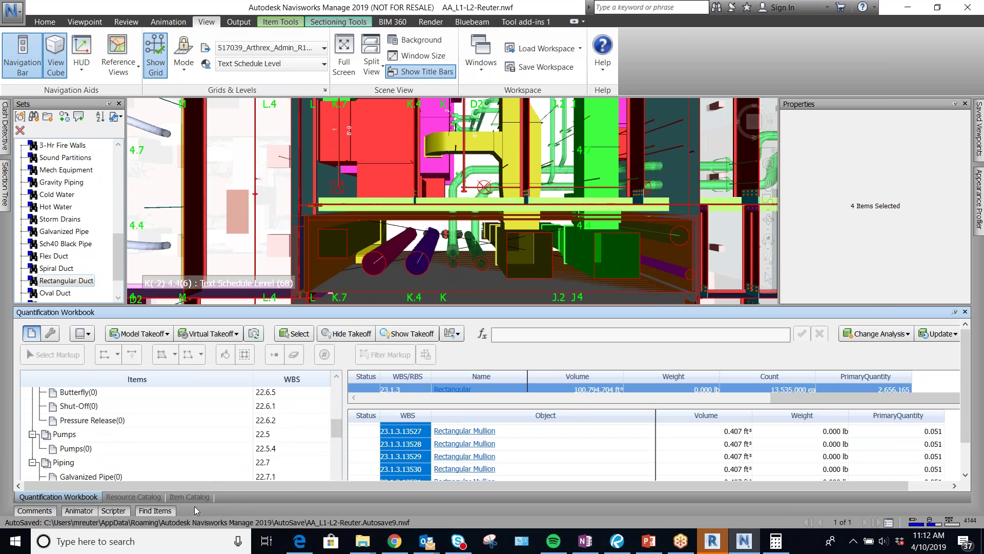
click(189, 496)
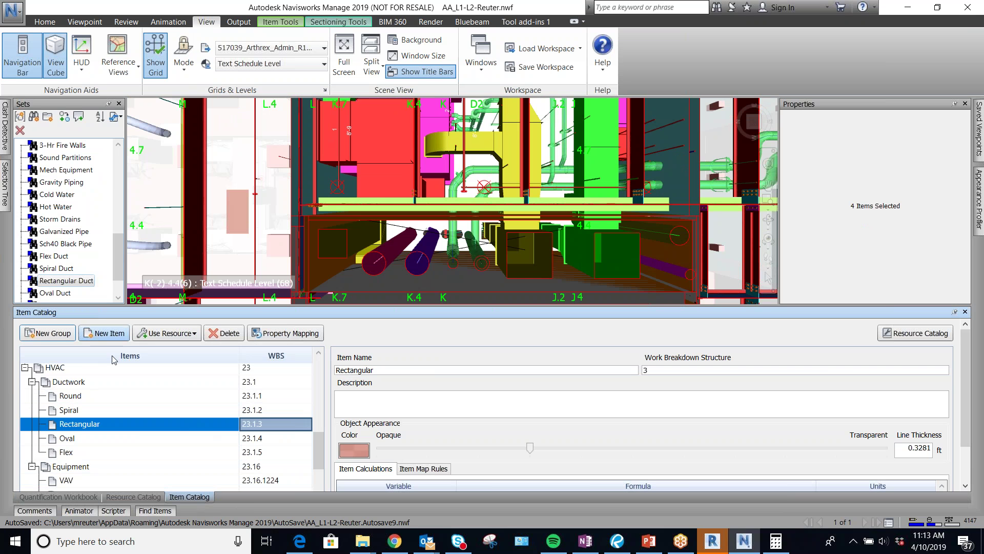
Collapse the Ductwork and Equipment groups and add a group named Lights under Electrical
click(65, 387)
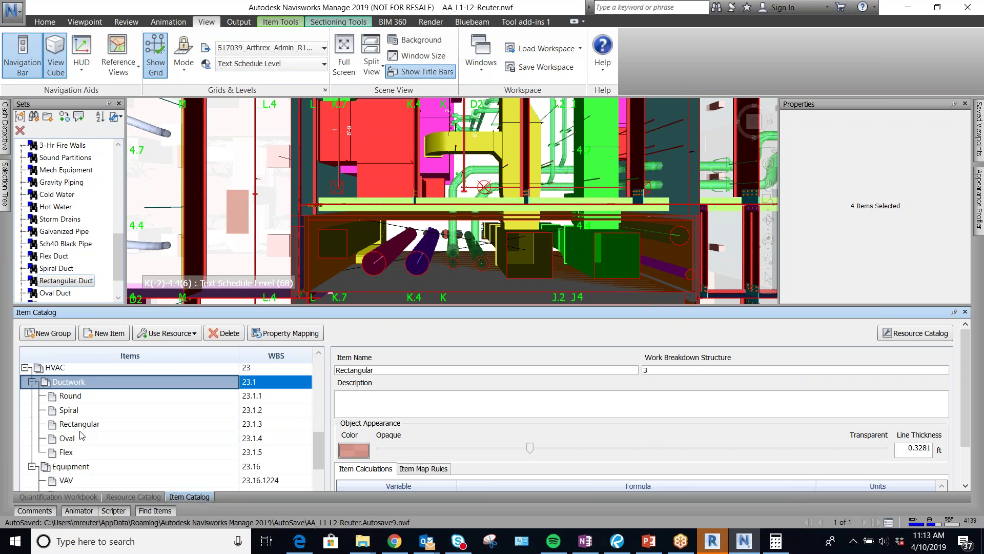
click(61, 384)
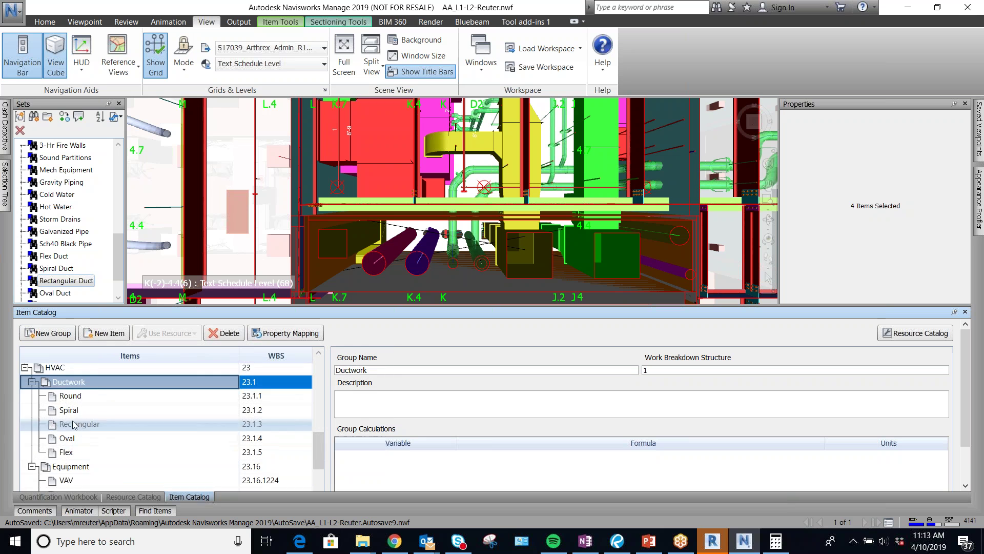
click(32, 381)
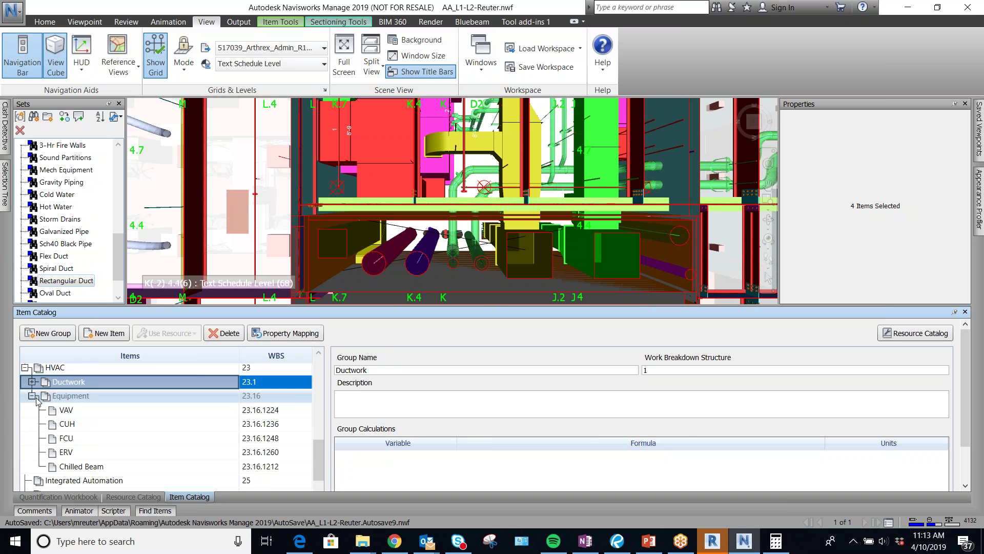
click(32, 395)
click(73, 426)
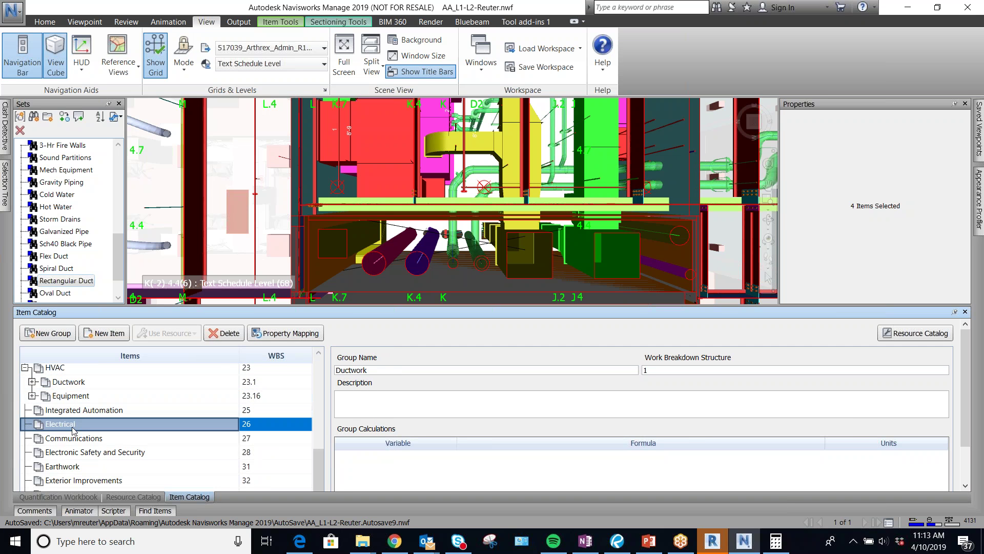
click(48, 333)
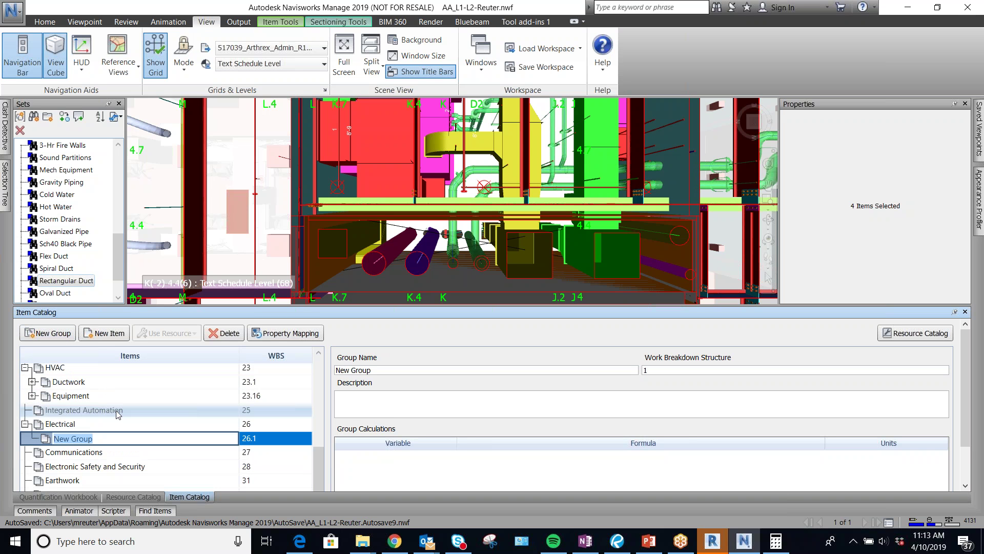
text(Lights)
key(Return)
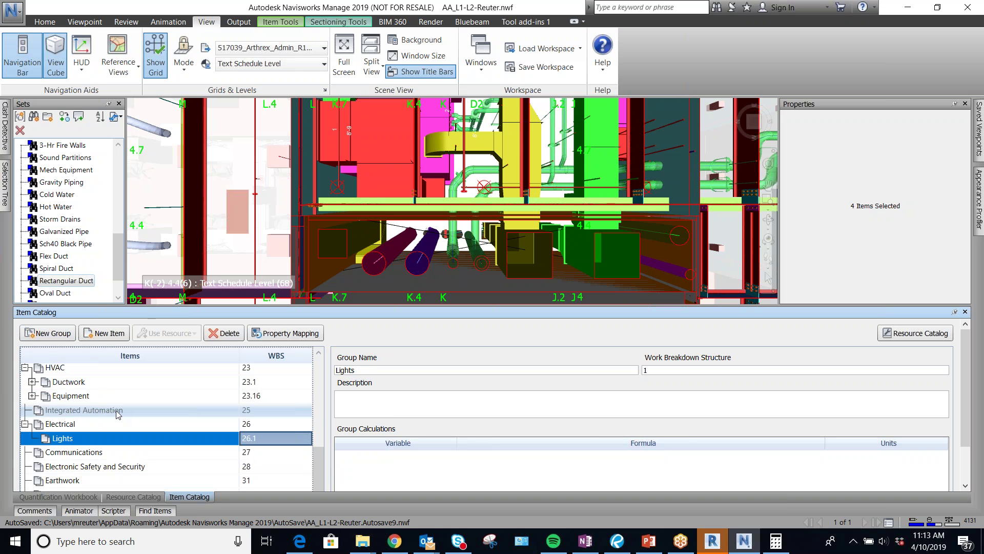
Save the current project file
click(102, 334)
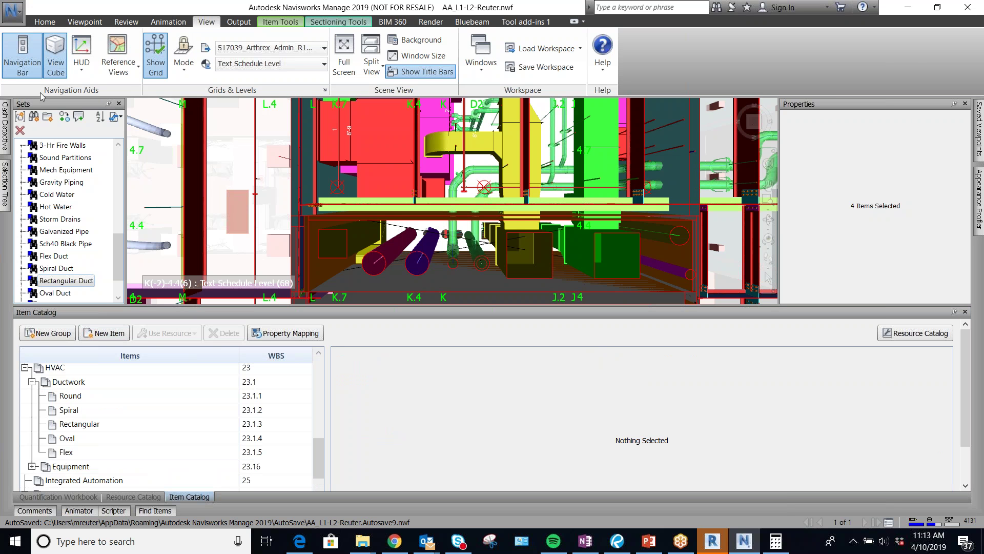
click(16, 19)
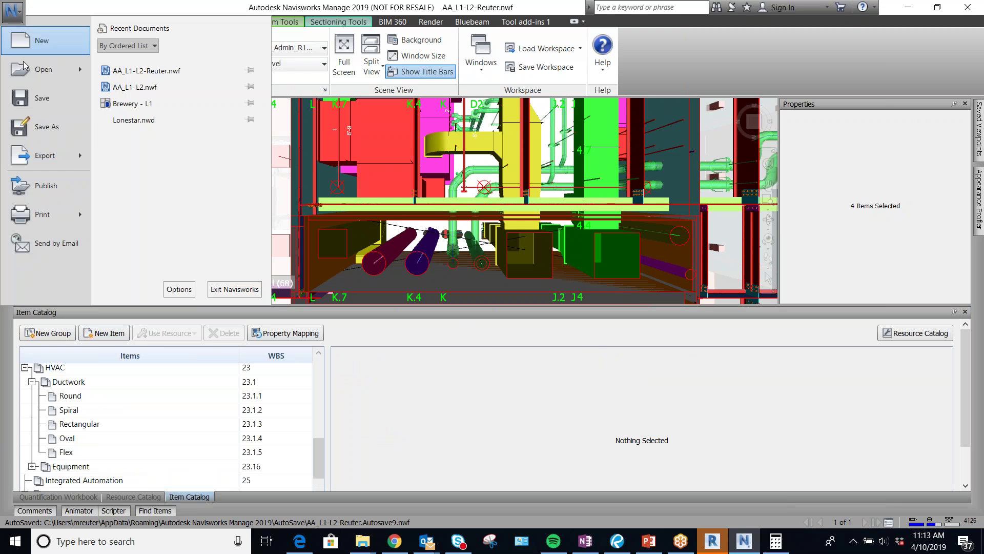
click(39, 102)
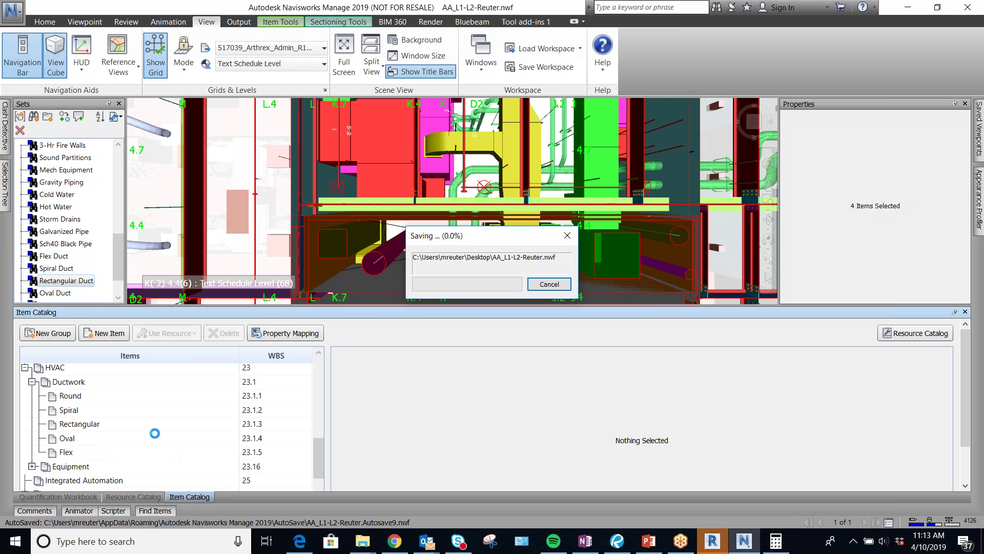
Create a catalog item named Gear under the Electrical group
scroll(174, 447, down, 5)
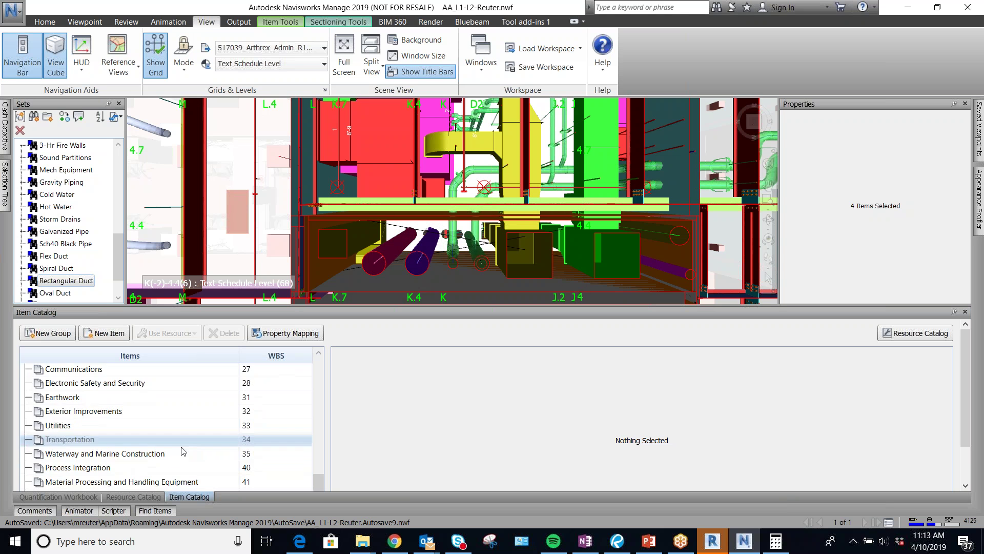
scroll(165, 439, up, 2)
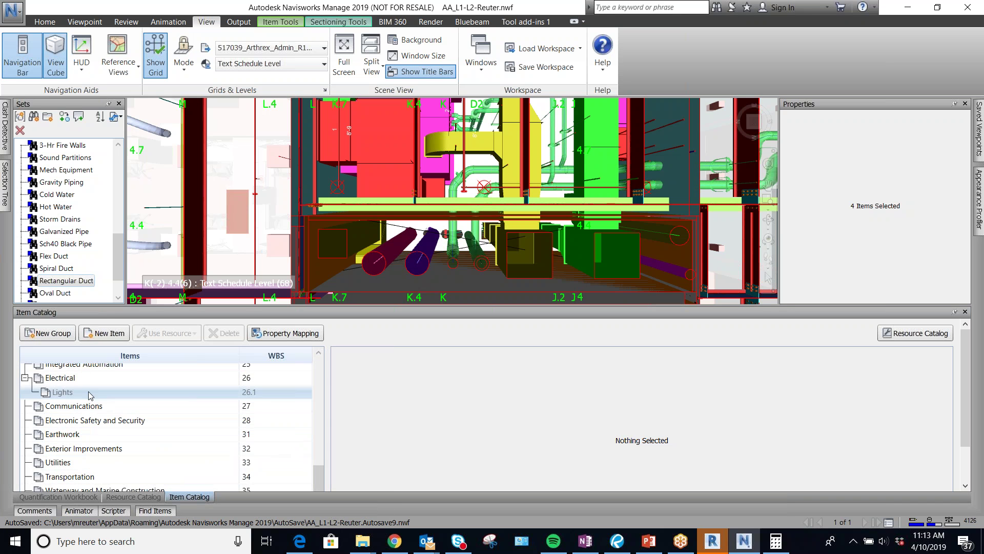
click(76, 379)
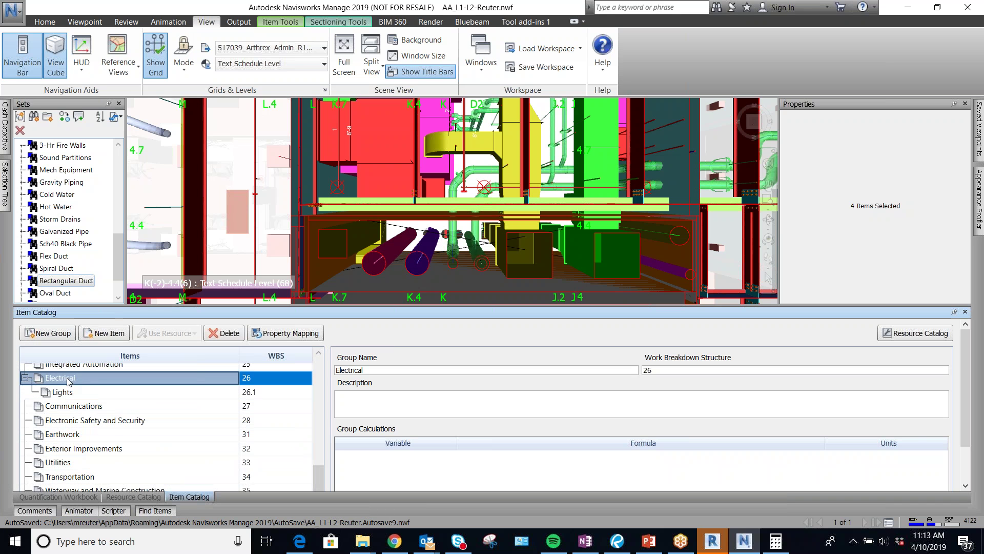
click(105, 333)
text(Ge)
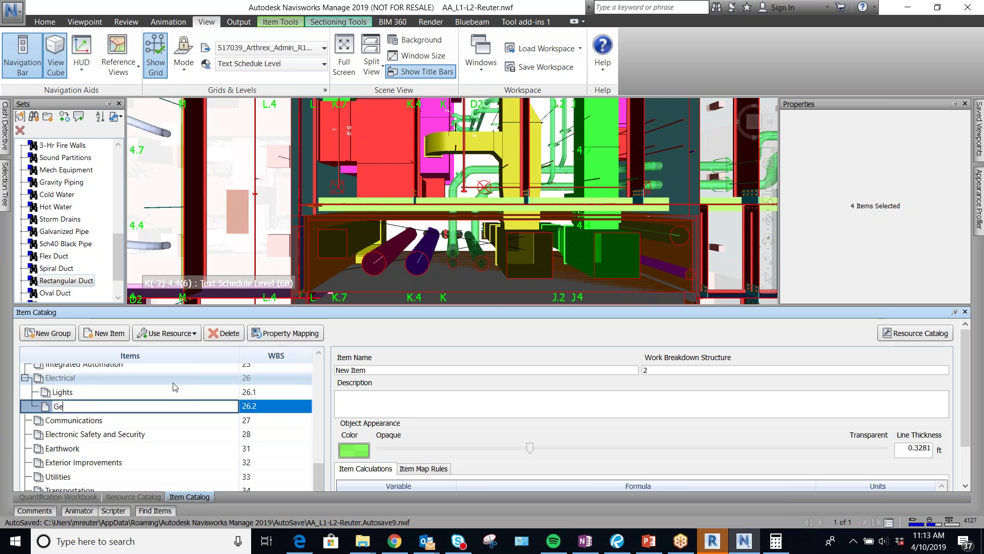
text(ar)
key(Return)
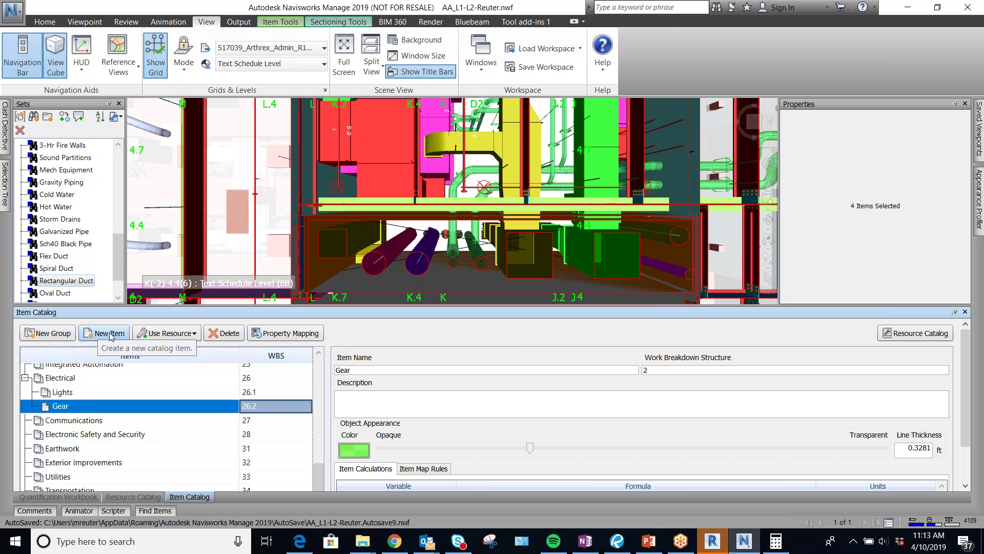
Create a catalog item named Conduit under the Communications group
key(Down)
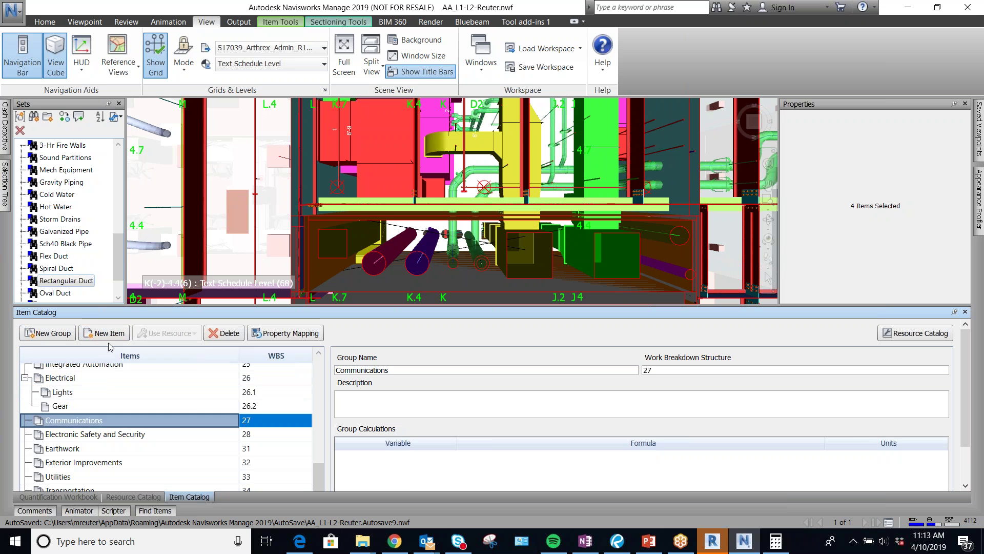
click(108, 334)
text(C)
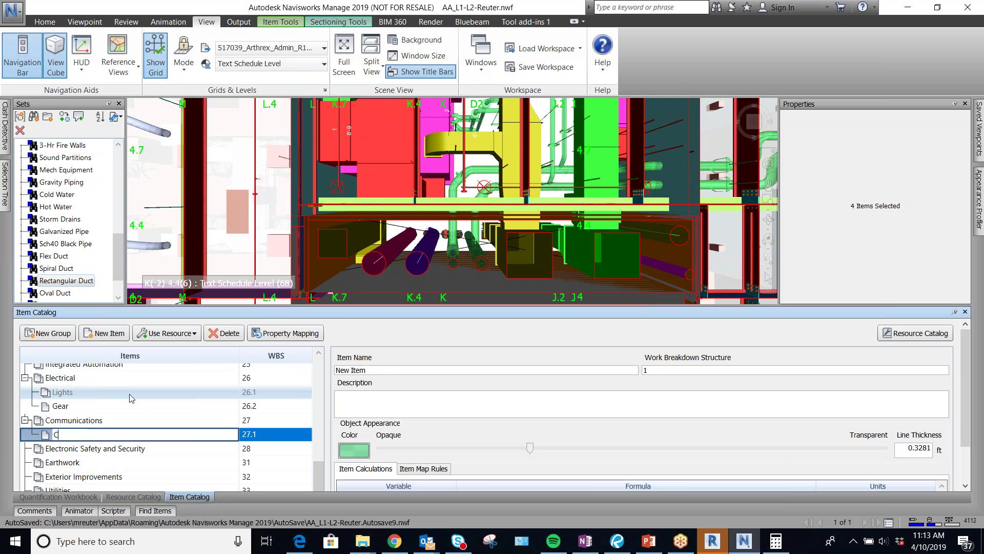
text(onduit)
key(Return)
Add a second catalog item named Cable Tray under the Communications group
key(Up)
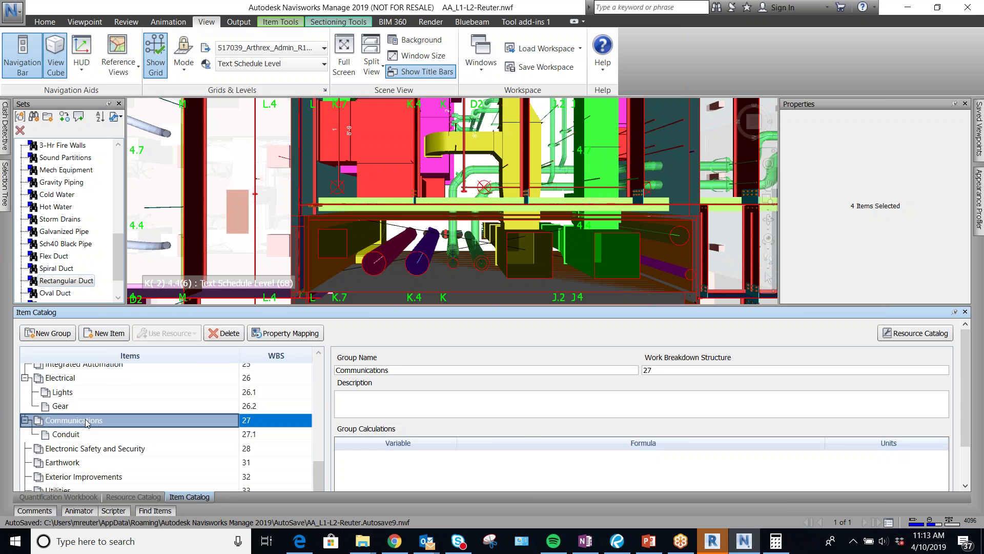
click(118, 341)
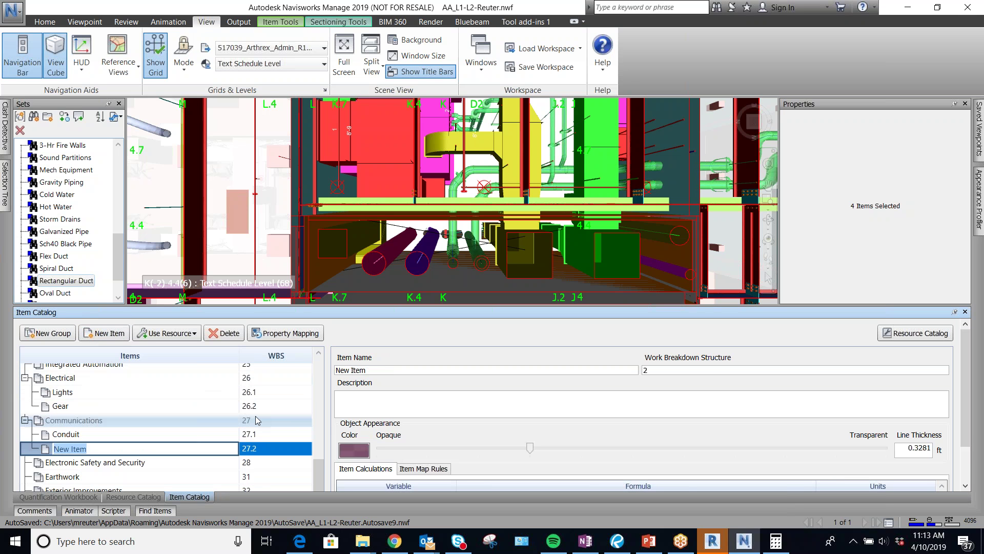
text(Cable Tray)
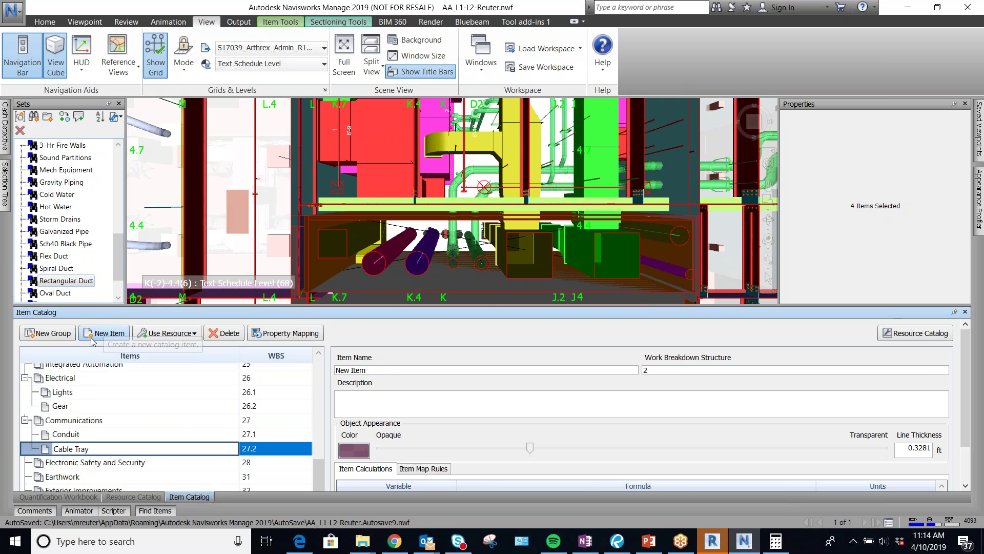
Add a catalog item named Gear under Communications, and delete the stray new group created after it
click(53, 419)
click(105, 332)
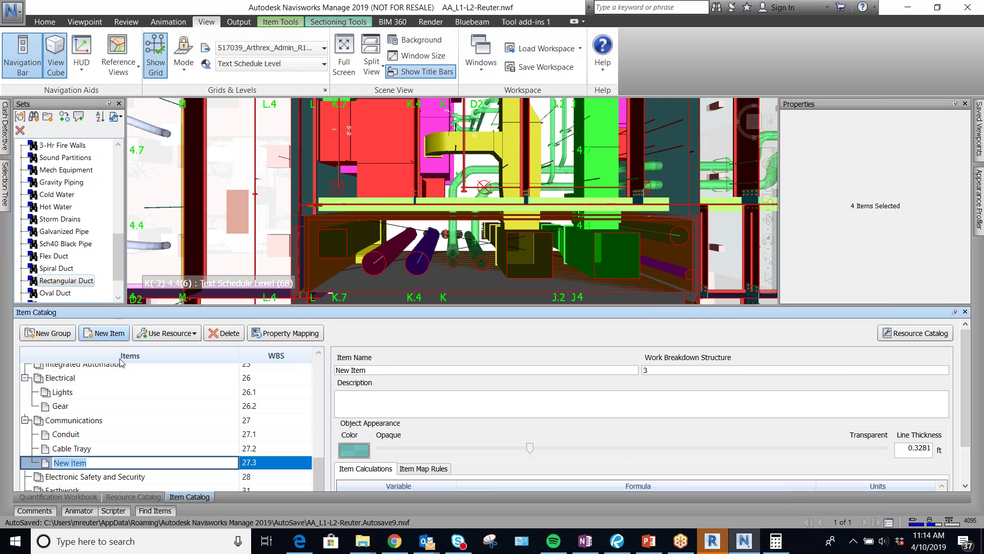
text(Gear)
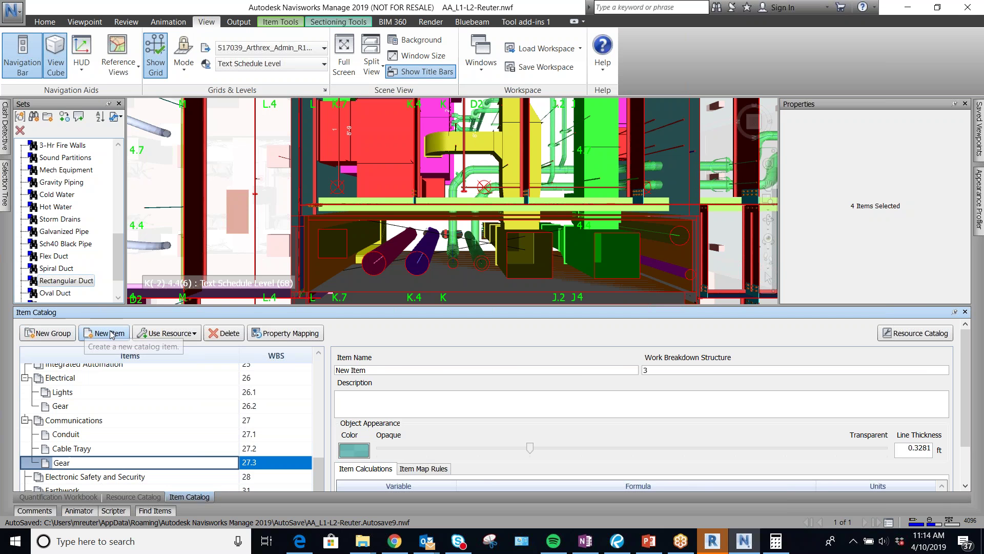
click(53, 332)
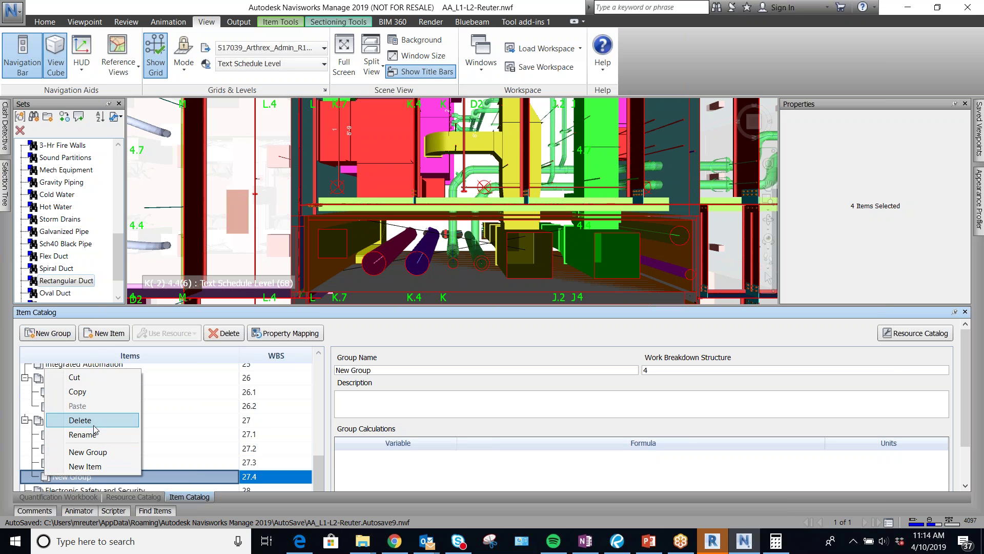
click(84, 420)
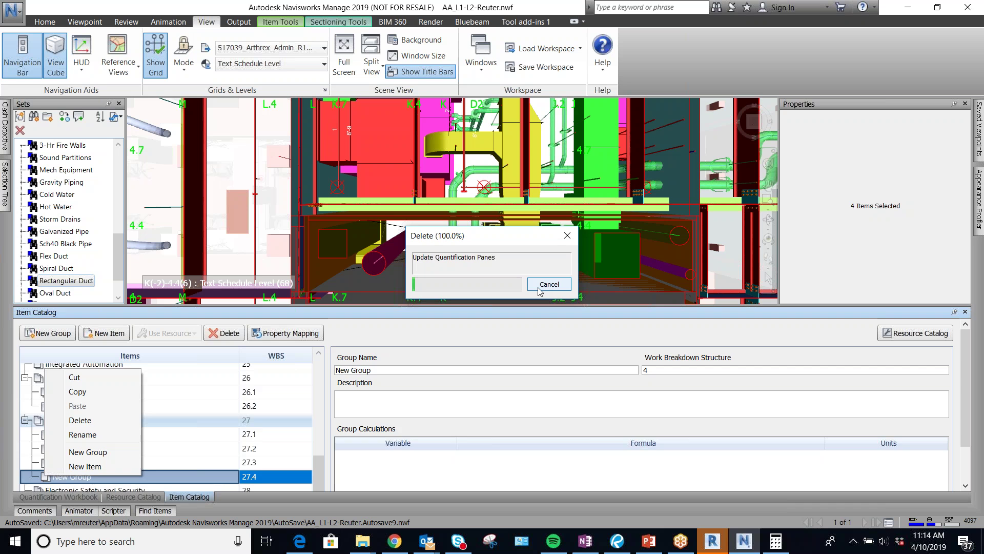
Examine the resources in the Spiral Duct and Walls groups of the Resource Catalog, and collapse both groups
scroll(156, 413, up, 4)
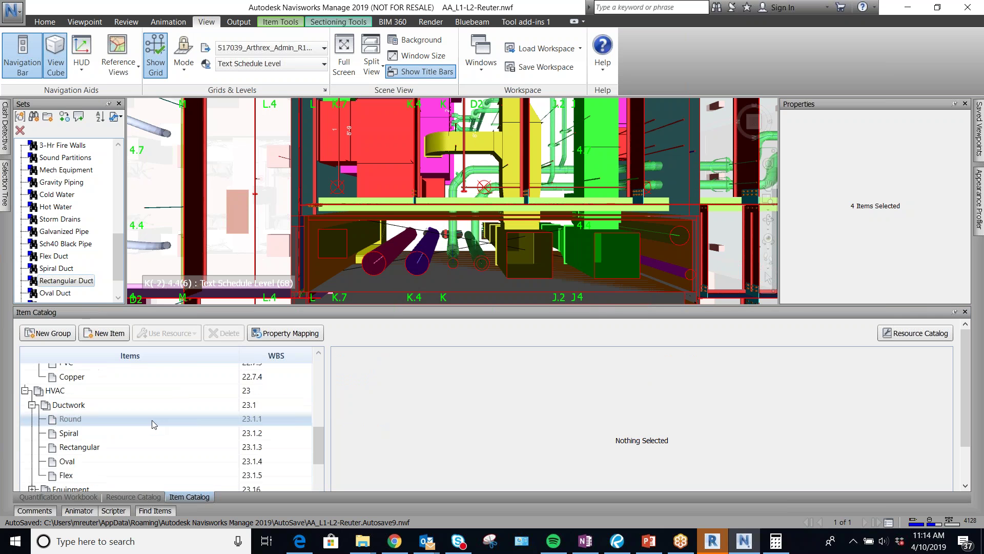
click(129, 497)
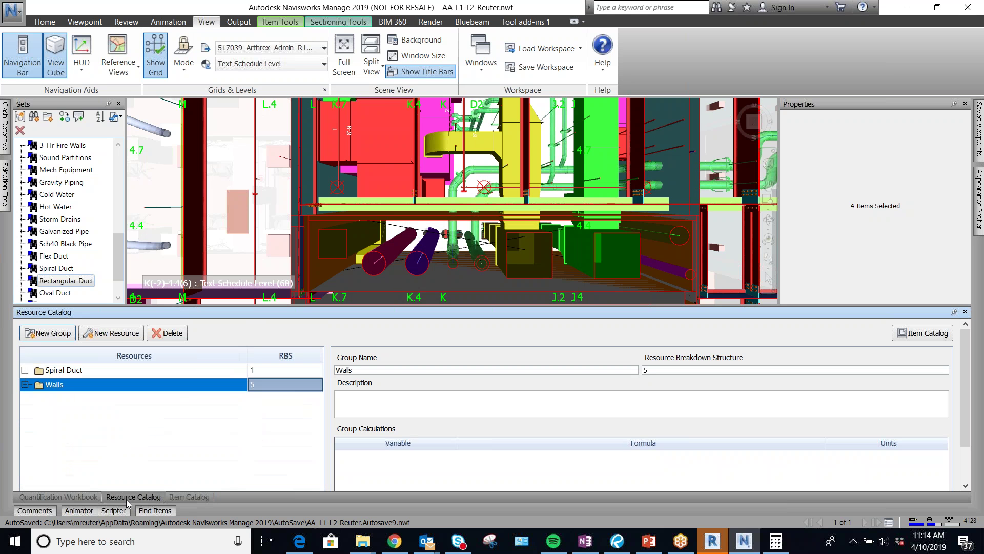
click(24, 370)
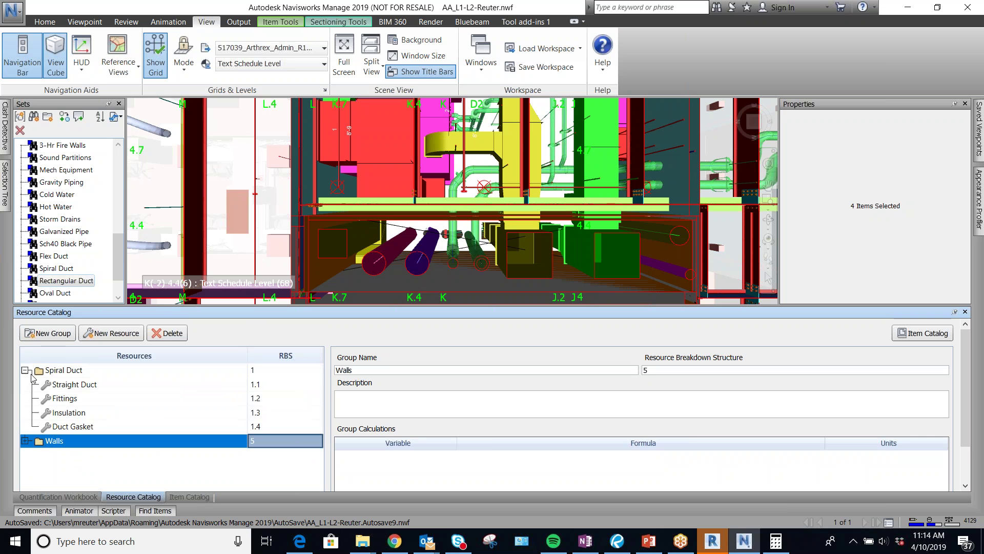
click(24, 441)
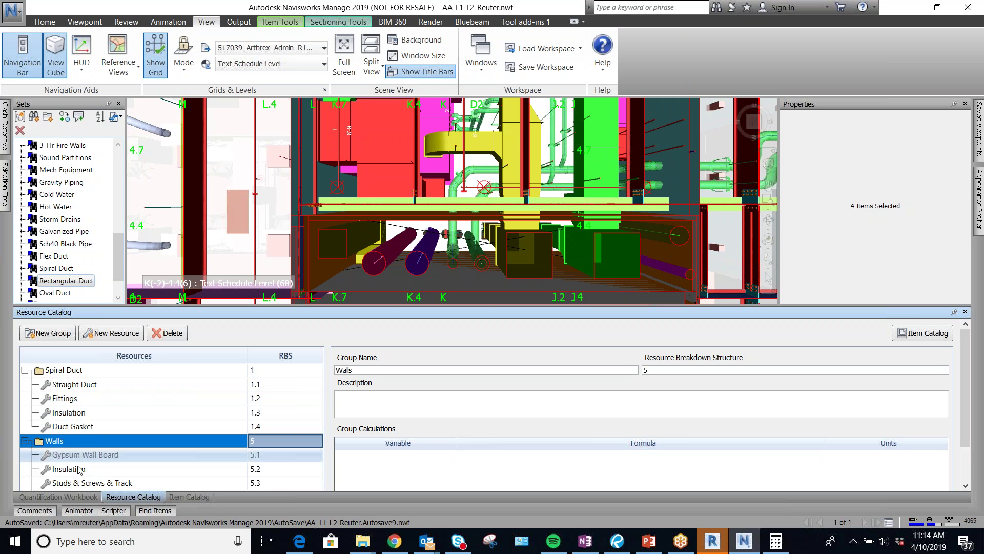
click(25, 370)
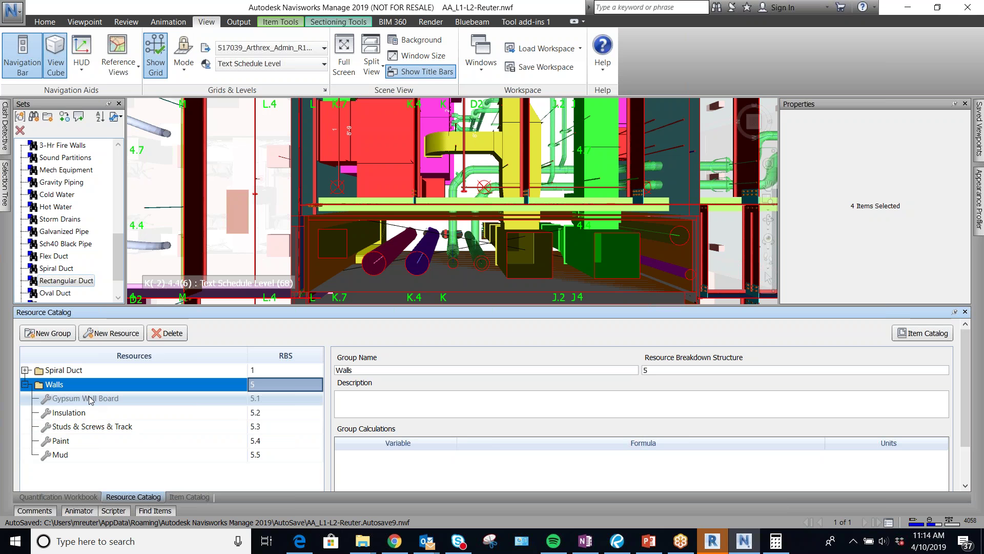
click(26, 384)
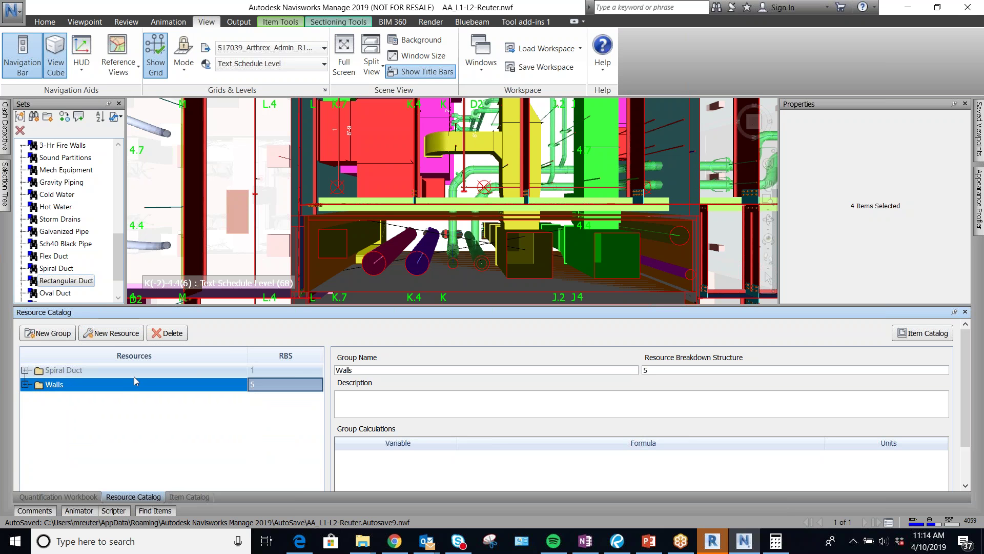
Return to the Quantification Workbook, increase its height, and browse to the HVAC Ductwork and Equipment items
click(84, 497)
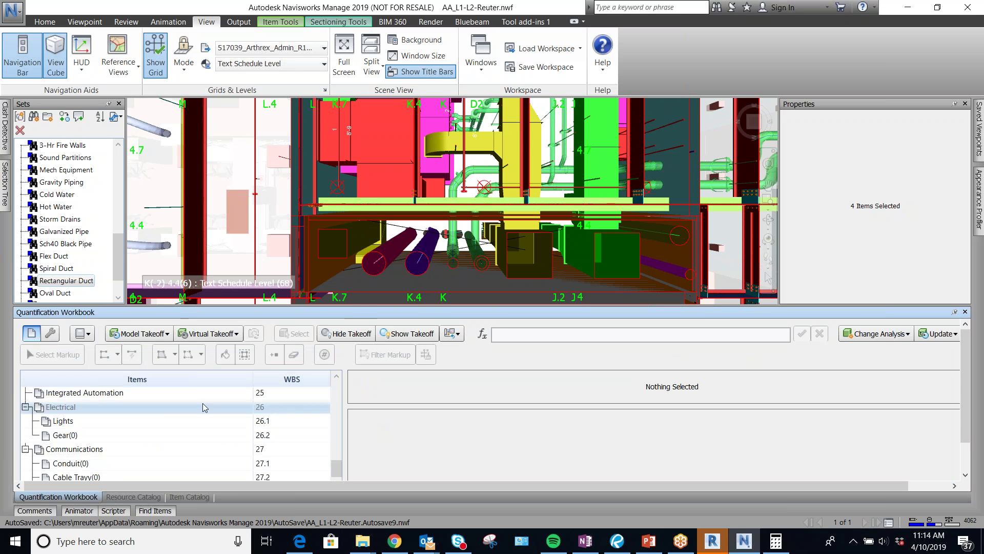
scroll(108, 435, up, 2)
scroll(118, 429, up, 4)
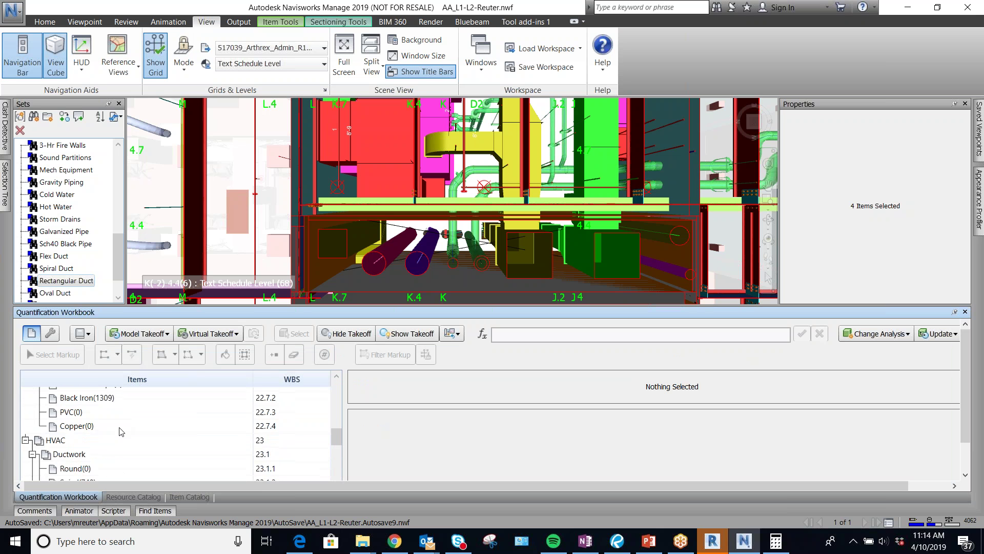
scroll(124, 423, down, 2)
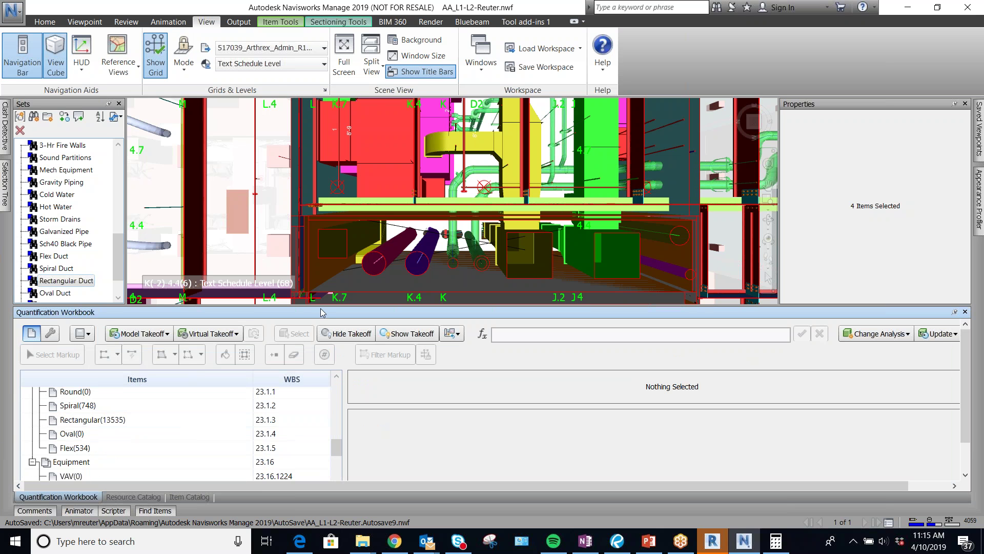
drag(320, 306, 328, 253)
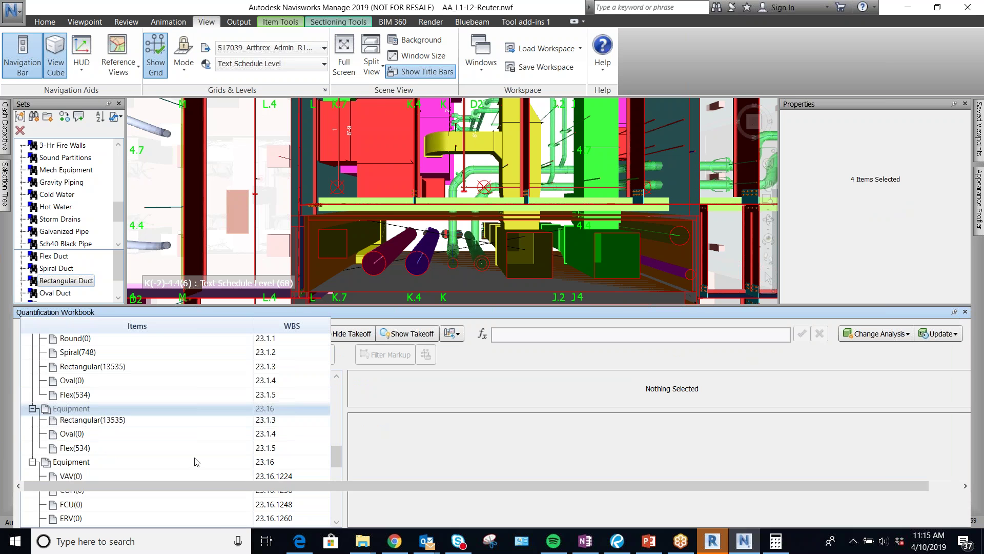
scroll(128, 425, up, 4)
scroll(135, 394, down, 2)
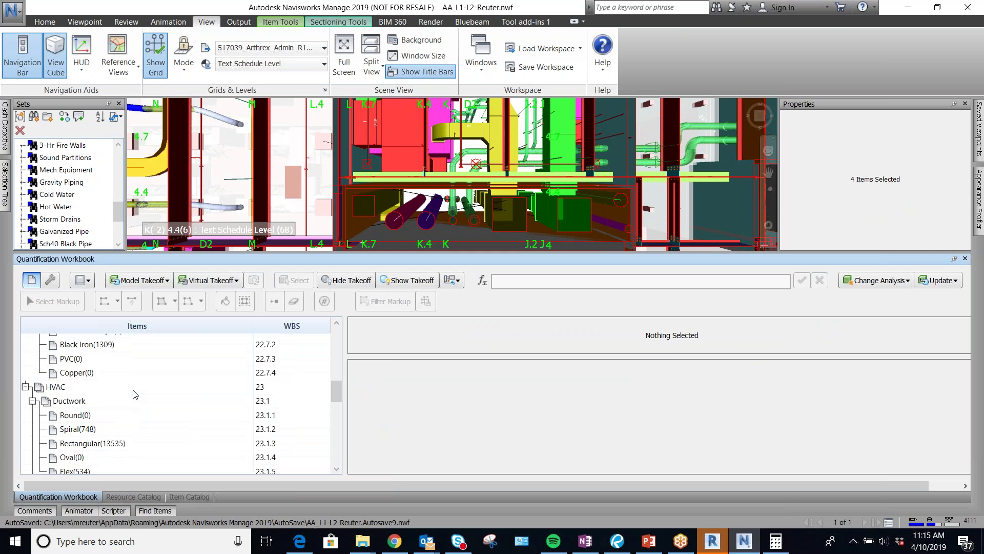
scroll(127, 415, down, 2)
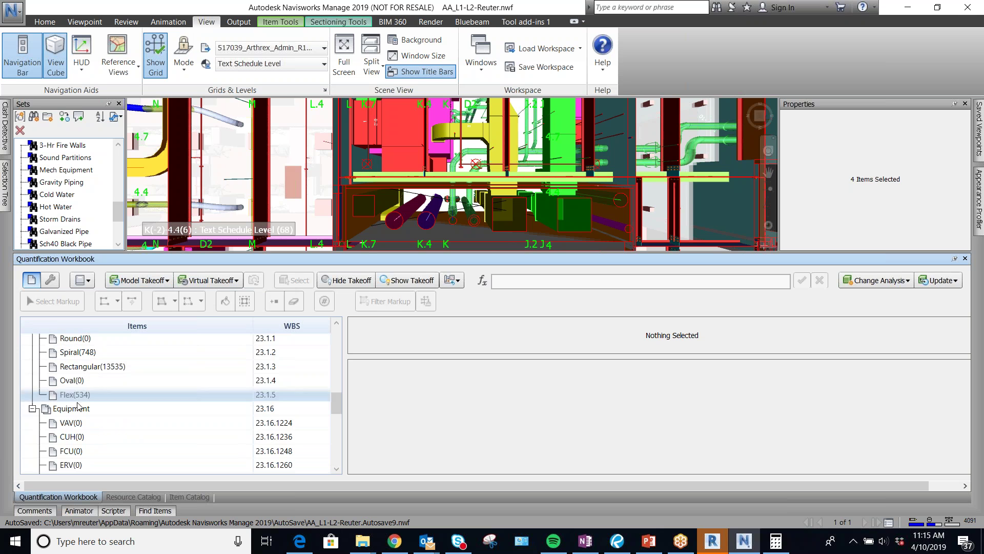
Take off the objects of the VAVs search set into the VAV item under Equipment, including those already taken off
click(78, 423)
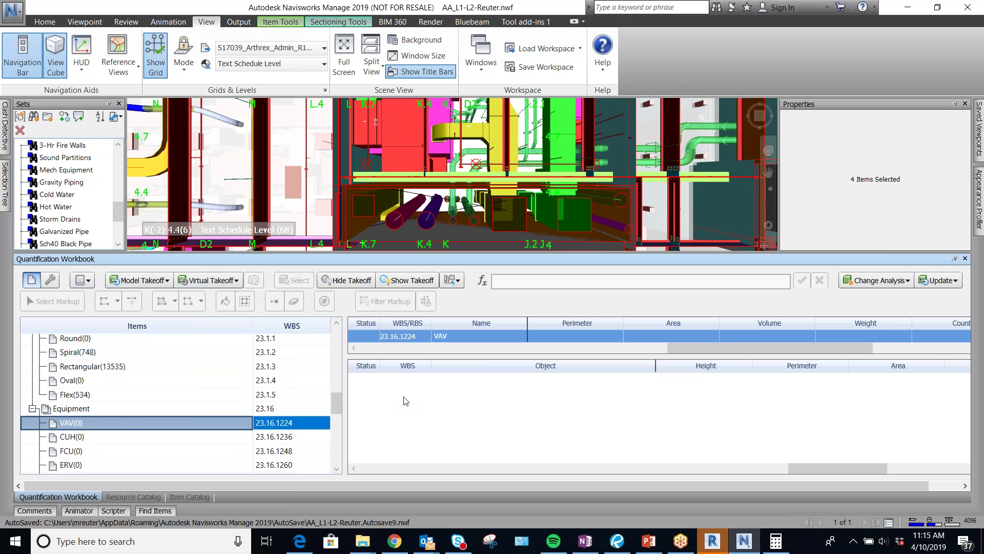
drag(120, 207, 118, 246)
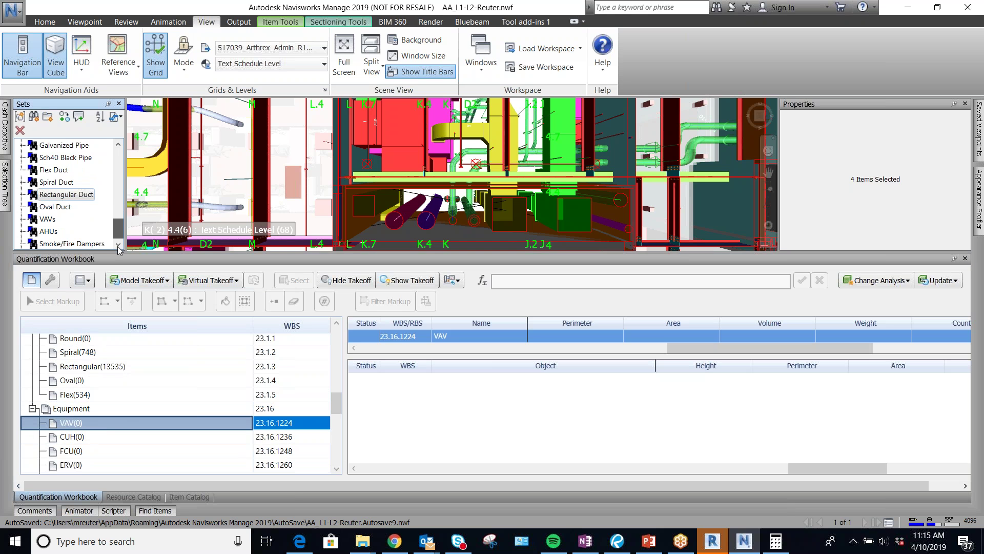
click(47, 220)
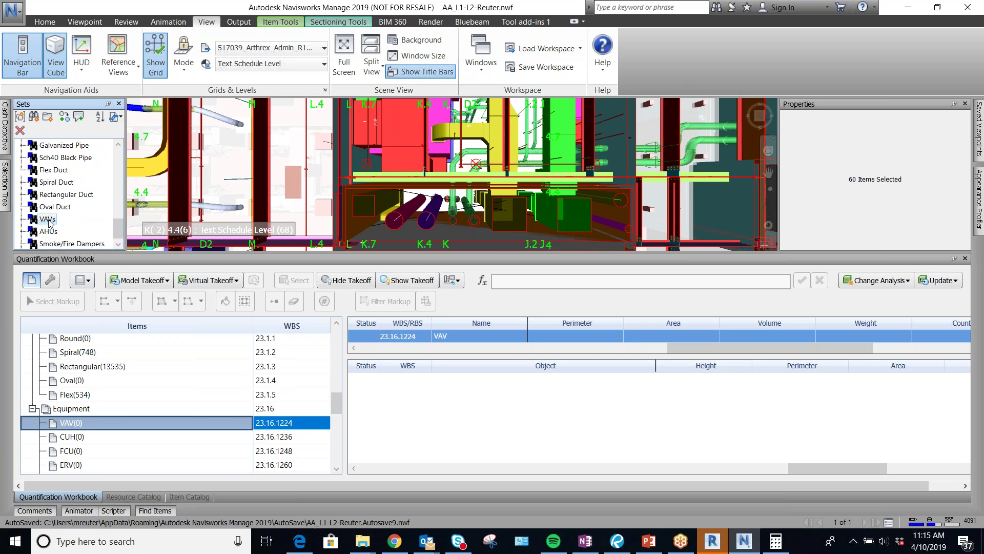
right_click(66, 424)
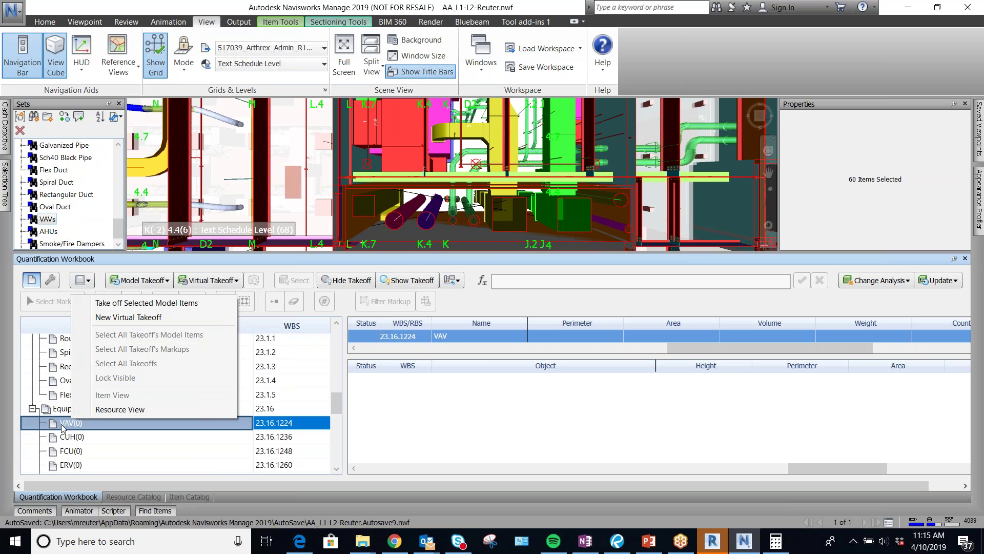
click(169, 283)
click(164, 298)
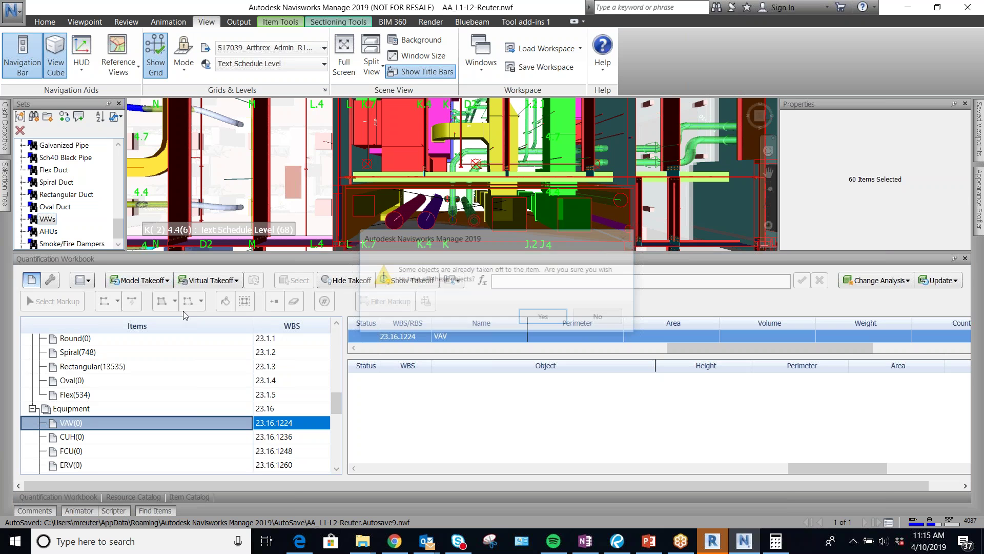
click(535, 317)
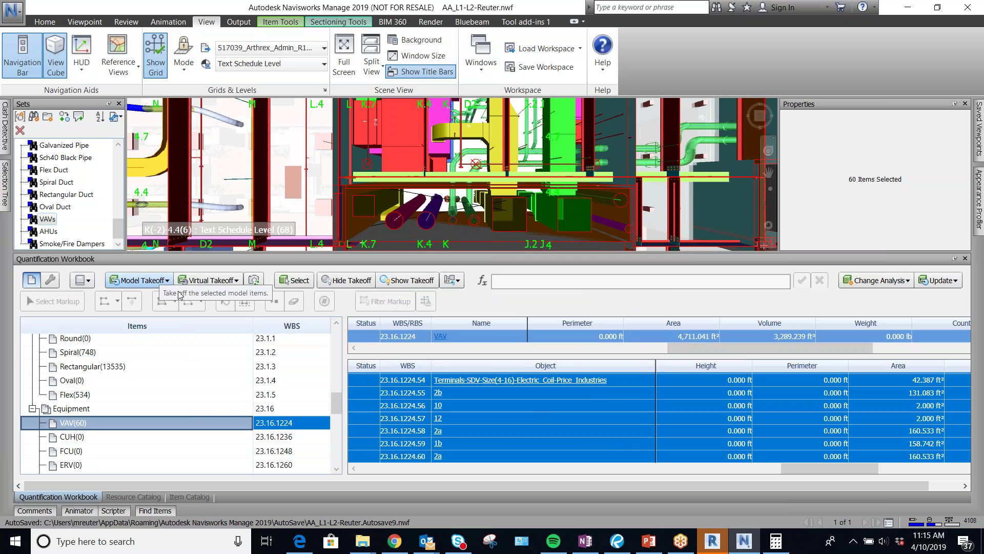
scroll(545, 421, up, 8)
scroll(544, 421, up, 2)
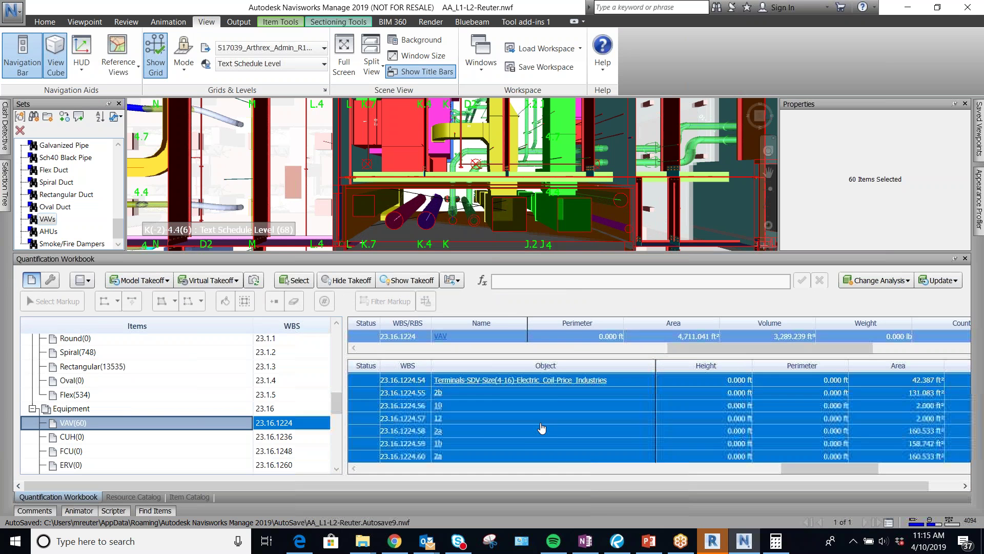
Dismiss the mail notification, create a virtual takeoff in the CUH item under Equipment, and select its object name
click(86, 442)
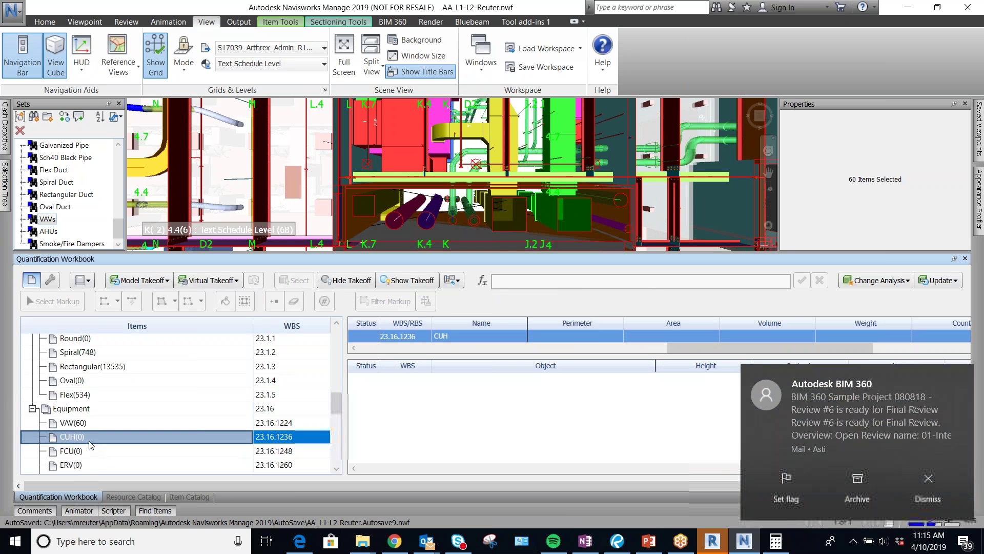
click(938, 489)
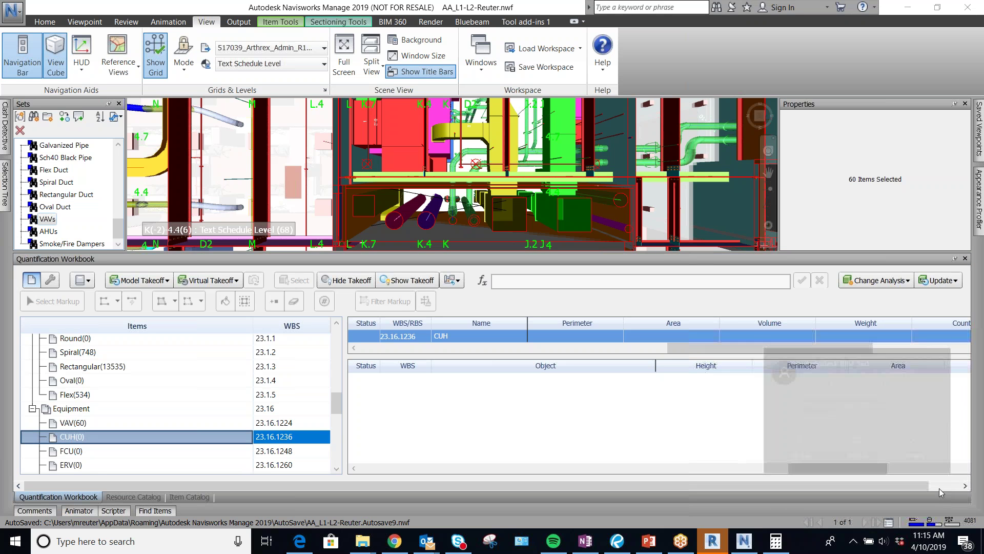
scroll(178, 431, down, 5)
scroll(174, 423, up, 4)
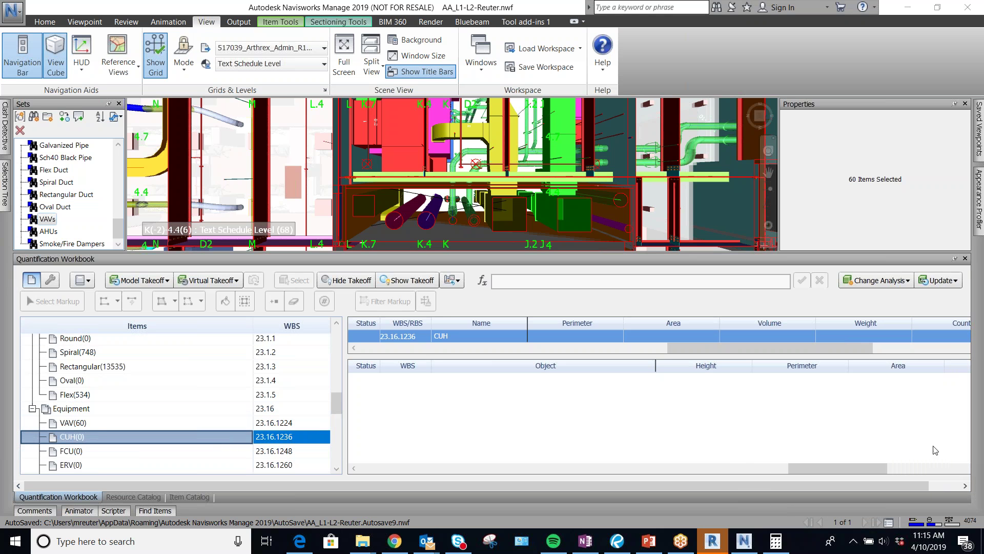
click(896, 433)
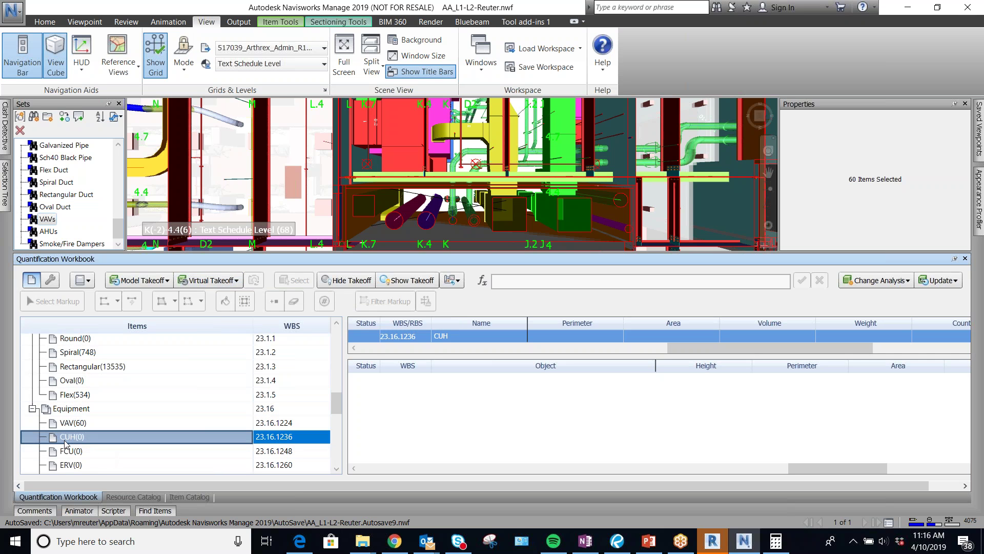
click(231, 280)
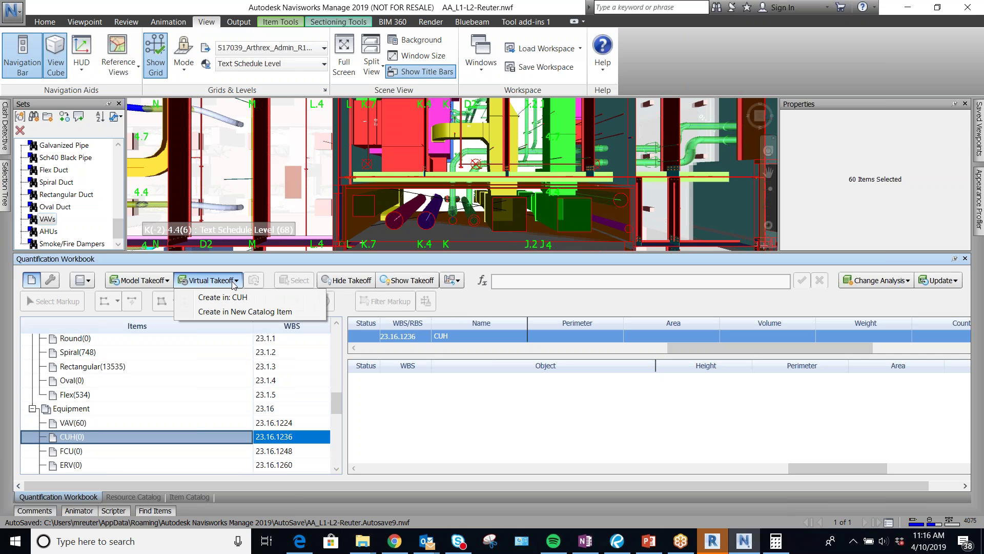
click(231, 299)
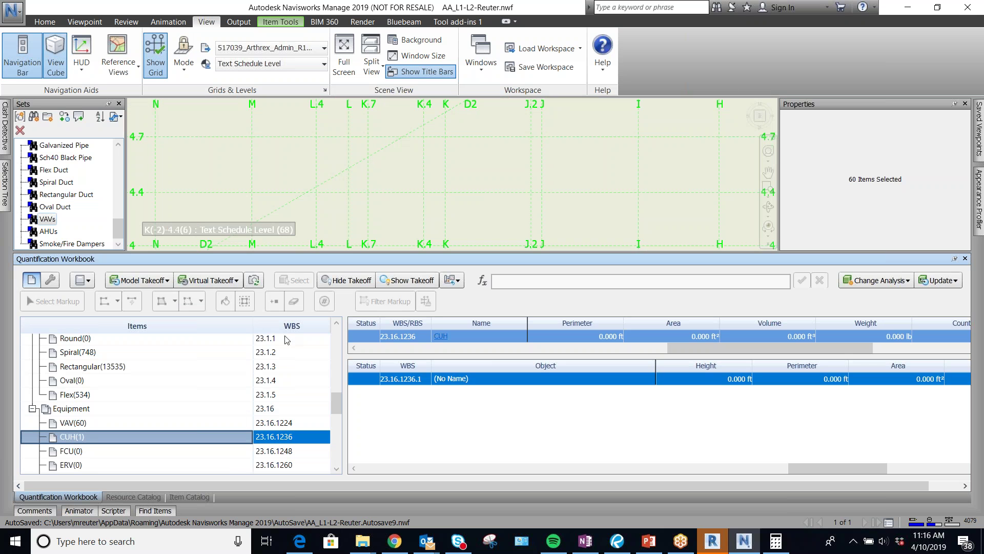
click(464, 380)
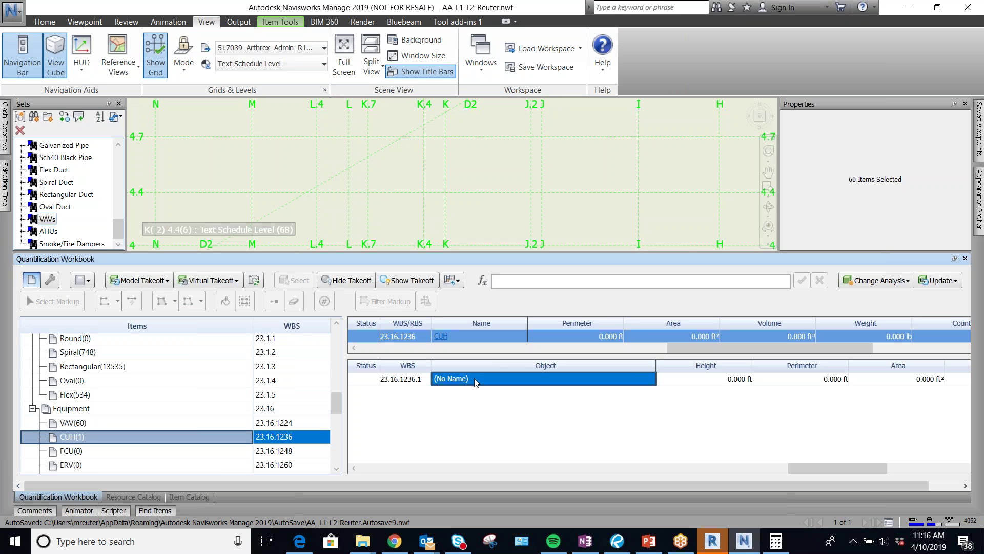
Dismiss the object's context menu, bring the PrimaryQuantity column into view, and create two more virtual takeoffs in the CUH item
right_click(474, 380)
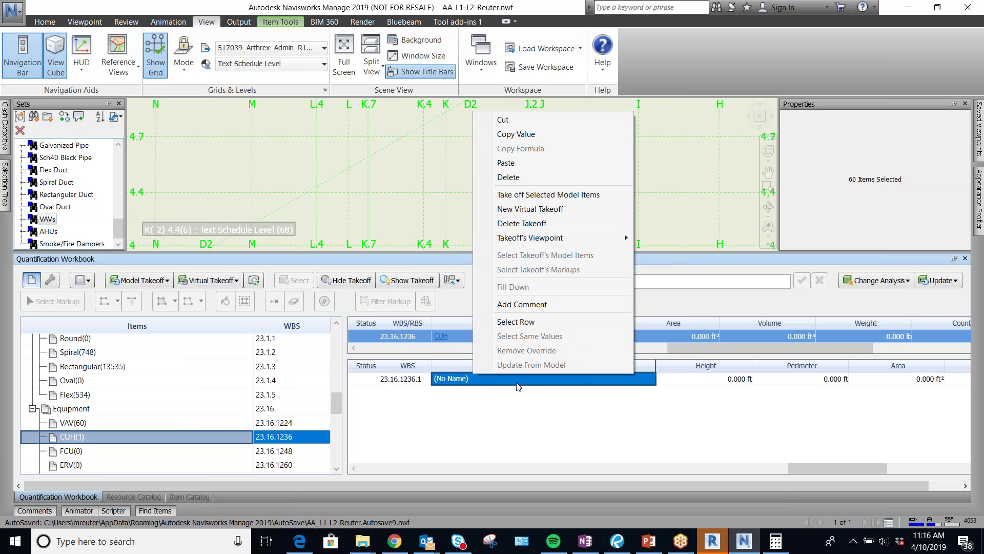
click(516, 399)
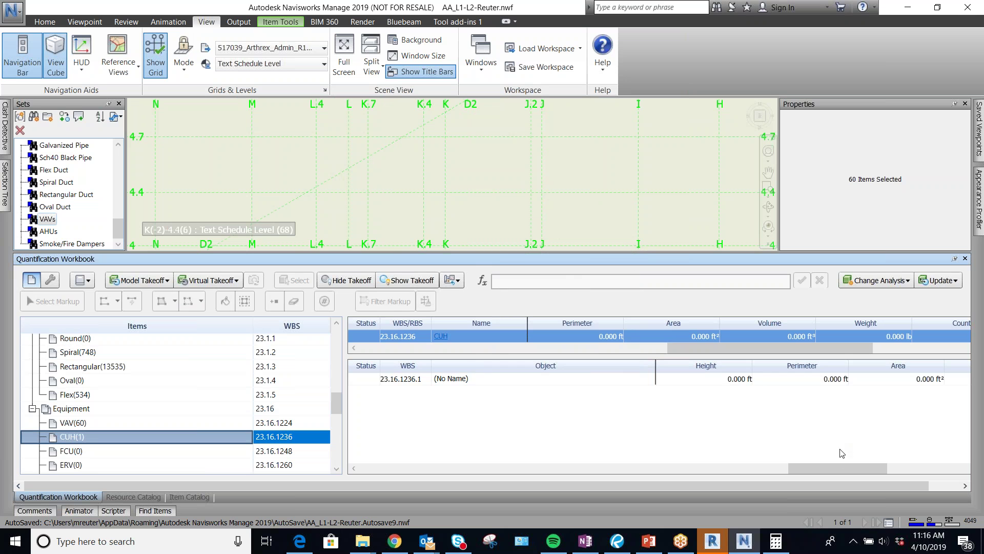
drag(840, 467, 959, 466)
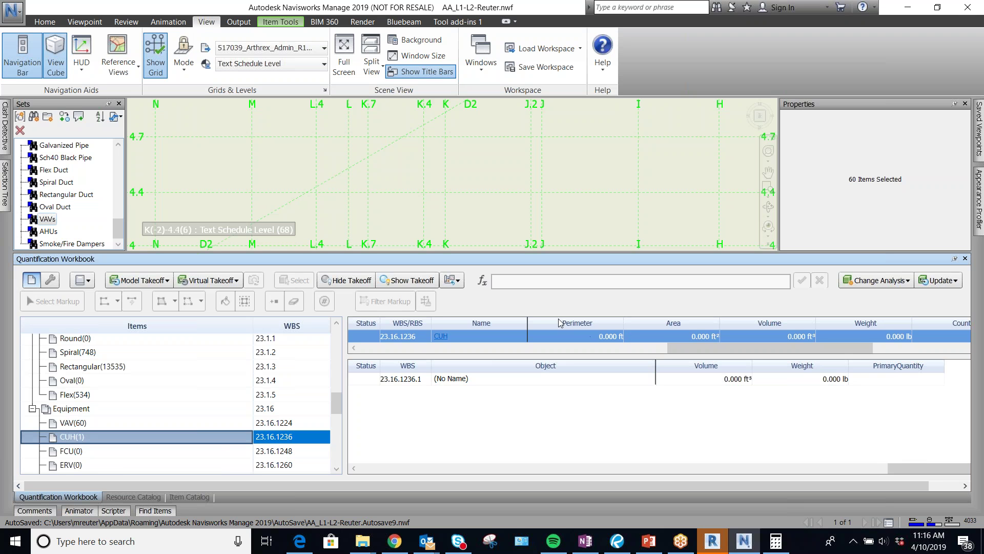
click(235, 282)
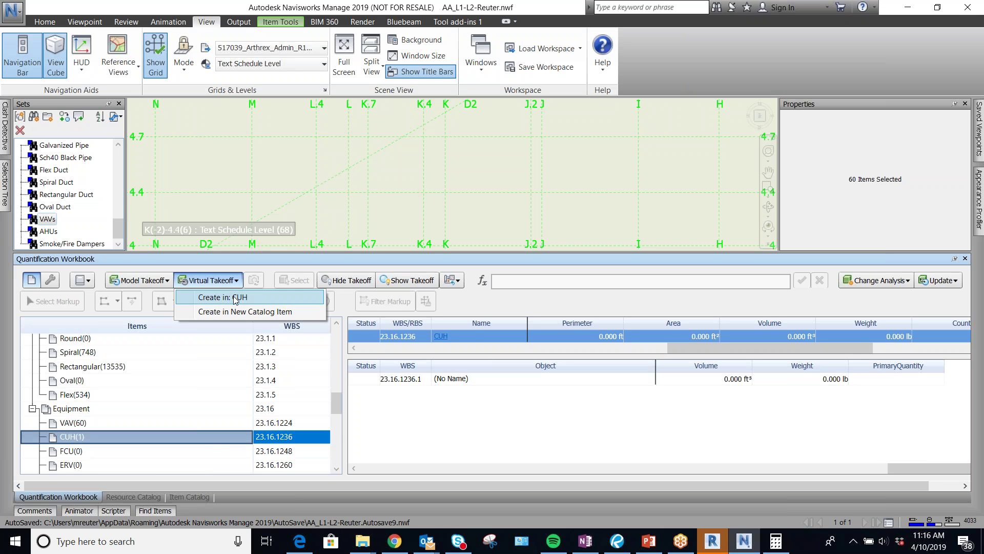
click(235, 298)
click(235, 280)
click(237, 311)
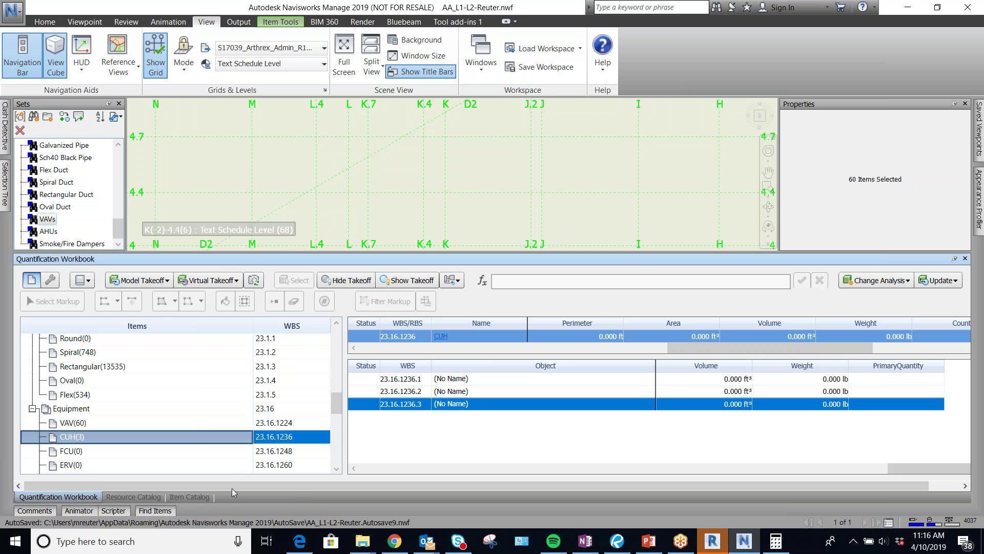
In the Item Catalog, give the CUH item the description "Virtual Takeoff - counted by each heater"
click(188, 497)
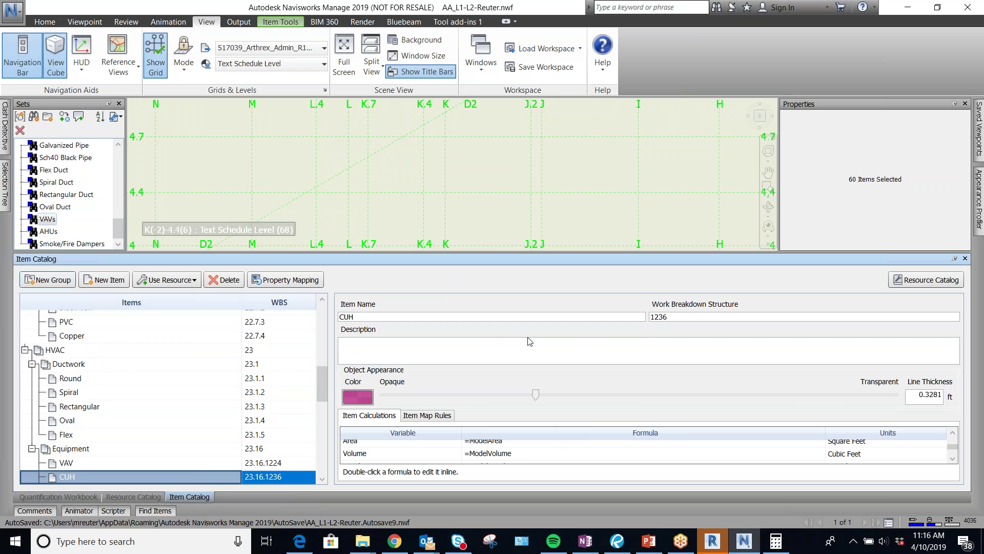
click(615, 354)
text(Virtual Takeoff -)
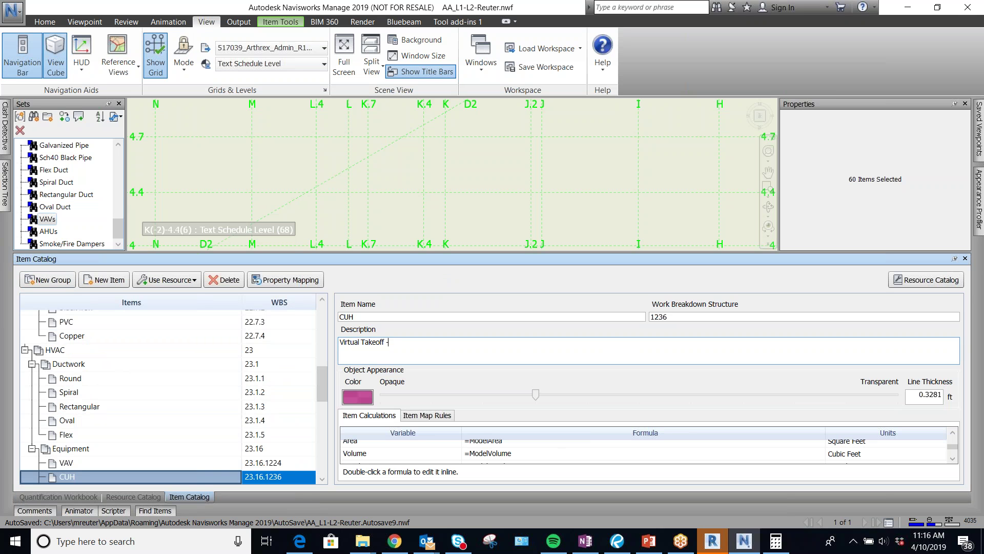
text( counted by each heater)
Set the CUH item's PrimaryQuantity to the formula =1 with the unit Each, and compare it with the VAV item
click(953, 456)
click(953, 456)
click(952, 456)
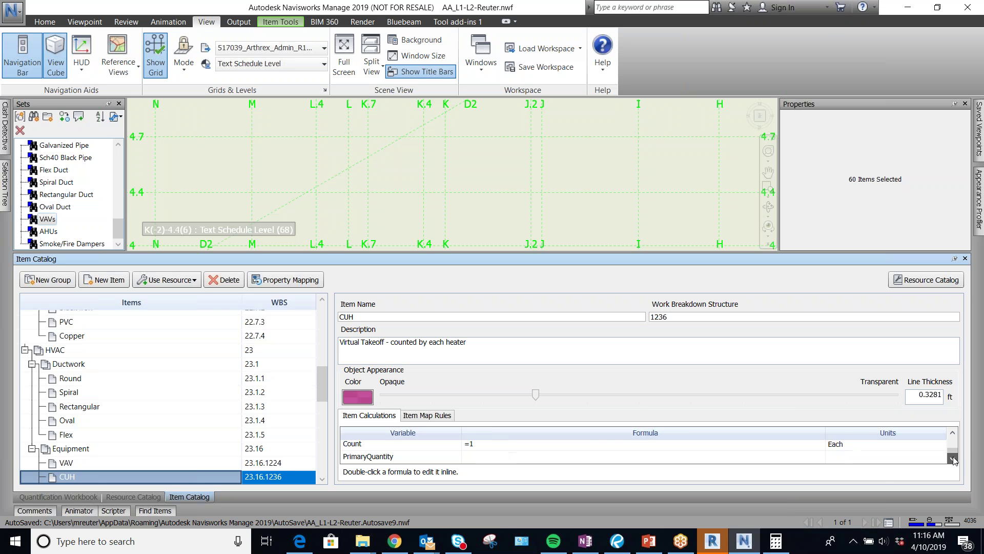
click(850, 459)
click(851, 459)
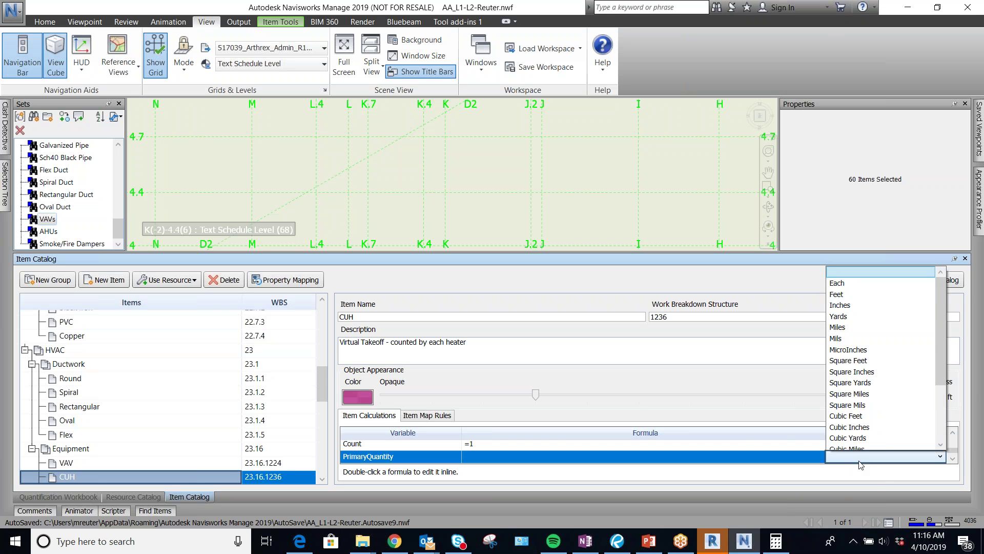
click(856, 272)
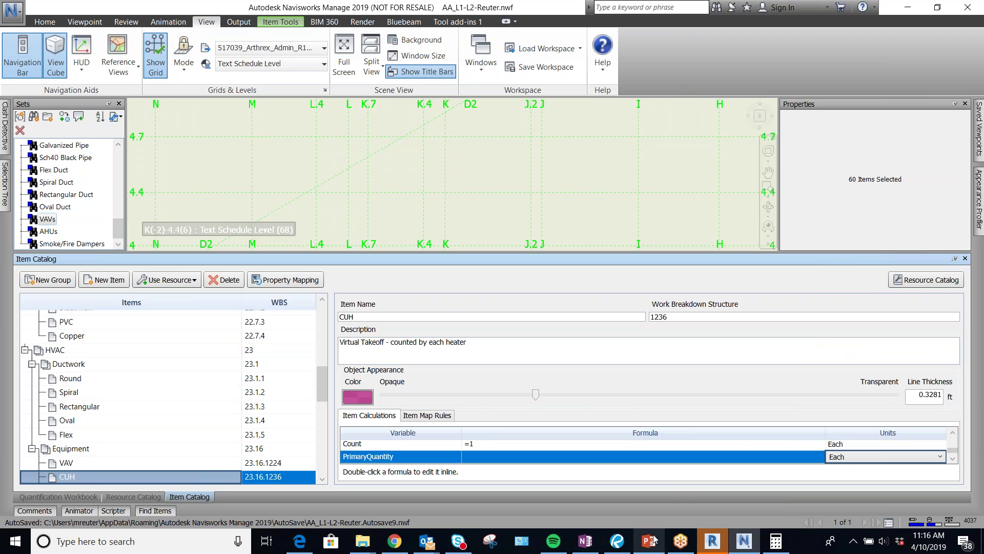
double_click(558, 457)
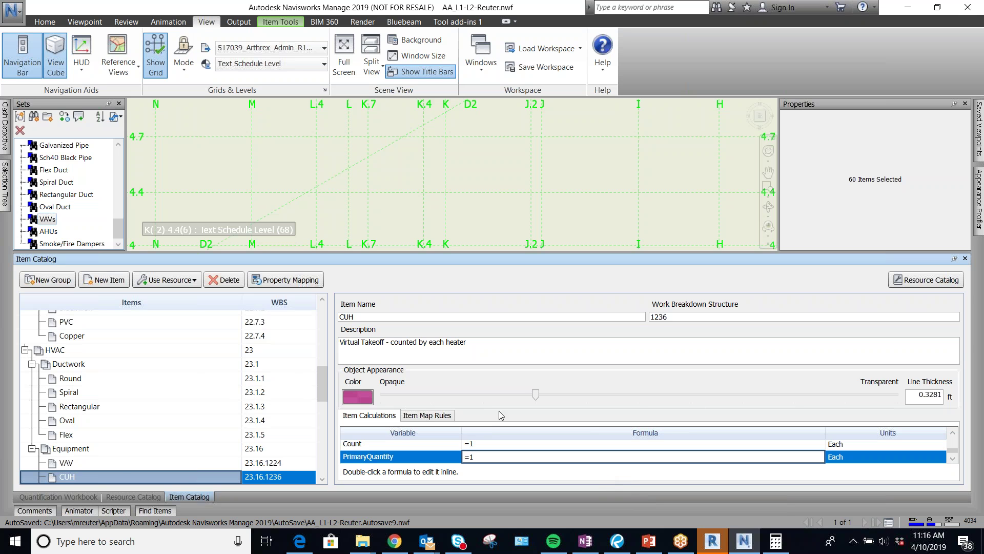
click(105, 460)
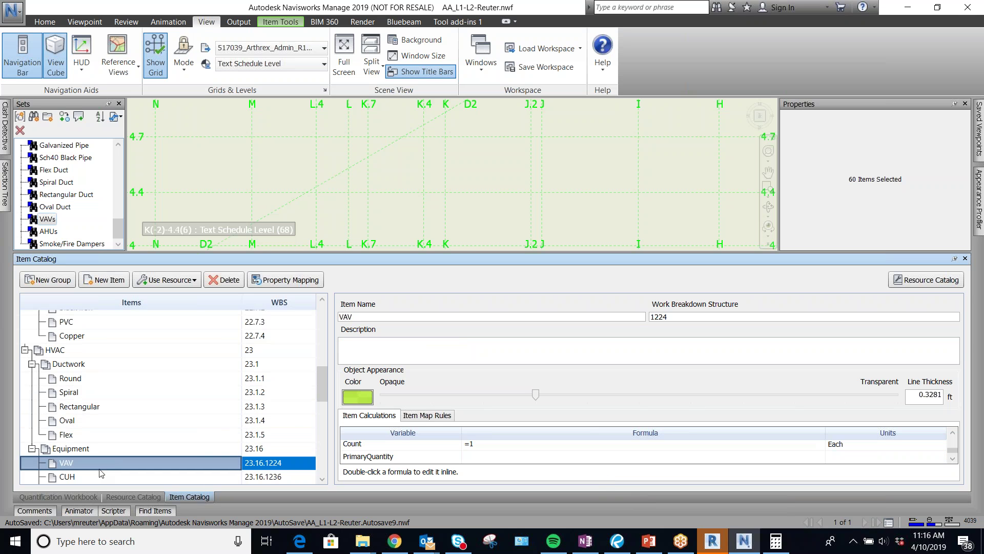
click(95, 476)
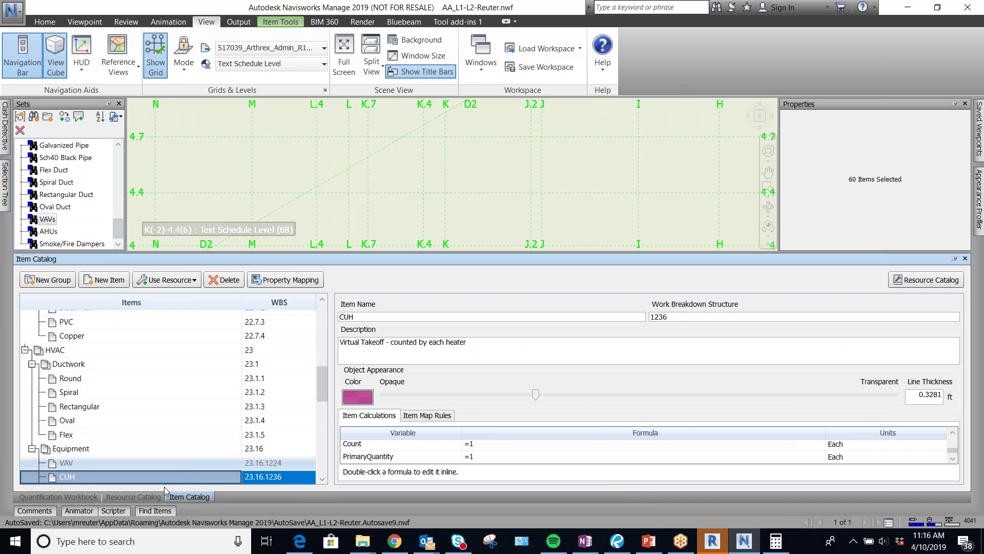
Check the CUH takeoffs' primary quantities in the Quantification Workbook and browse to the Electrical and Communications items
click(75, 496)
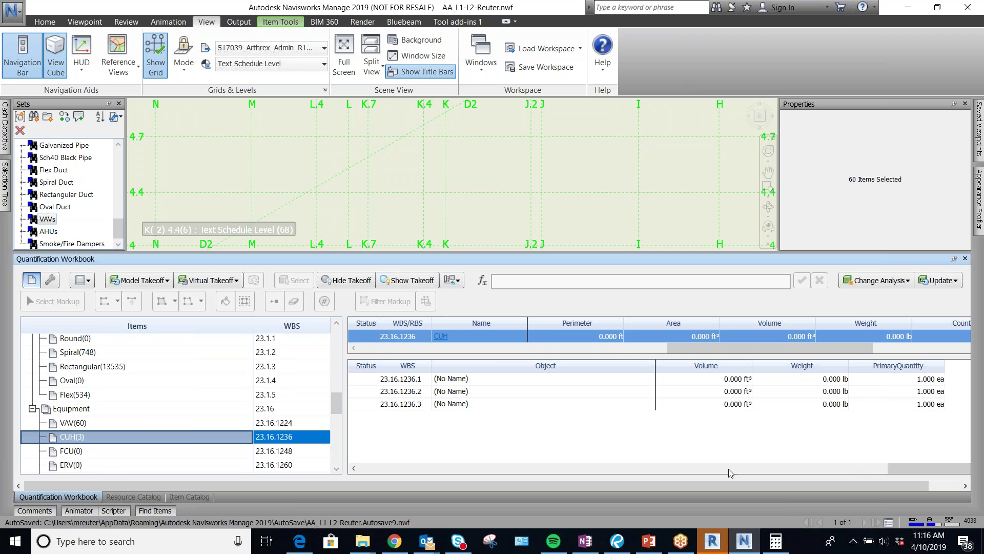
scroll(156, 433, down, 5)
scroll(154, 425, up, 2)
scroll(155, 417, down, 2)
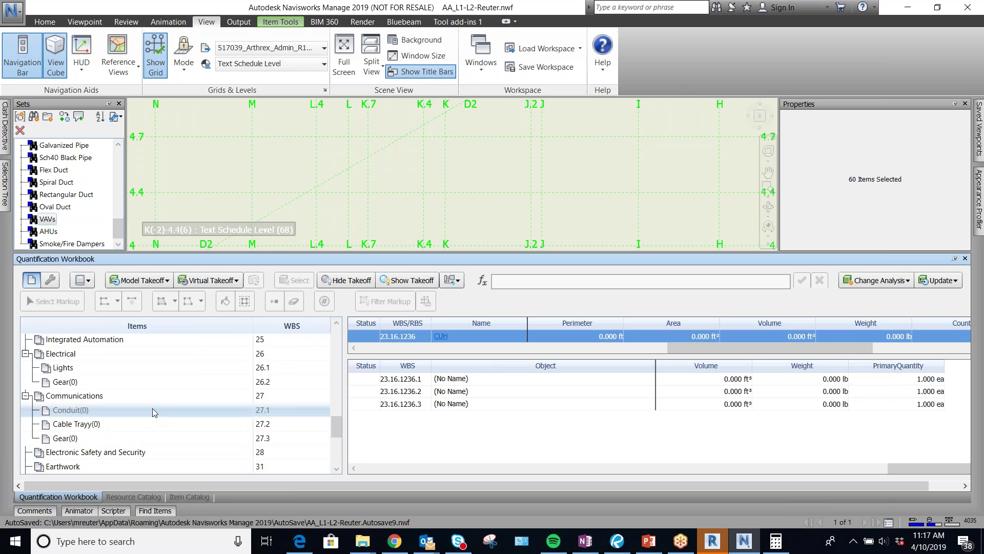
In the Resource Catalog, collapse the Walls group and create a top-level resource group named AHUs
click(132, 496)
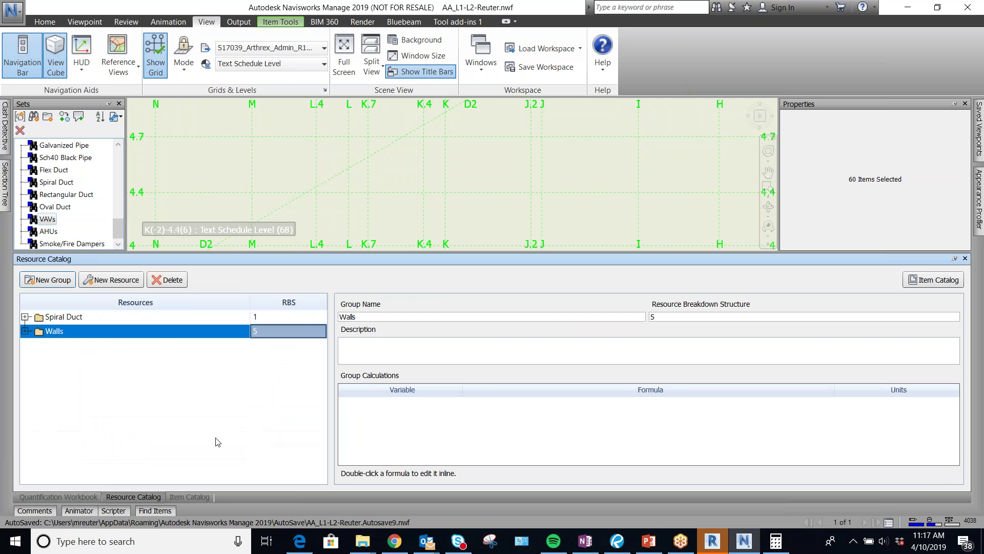
click(60, 281)
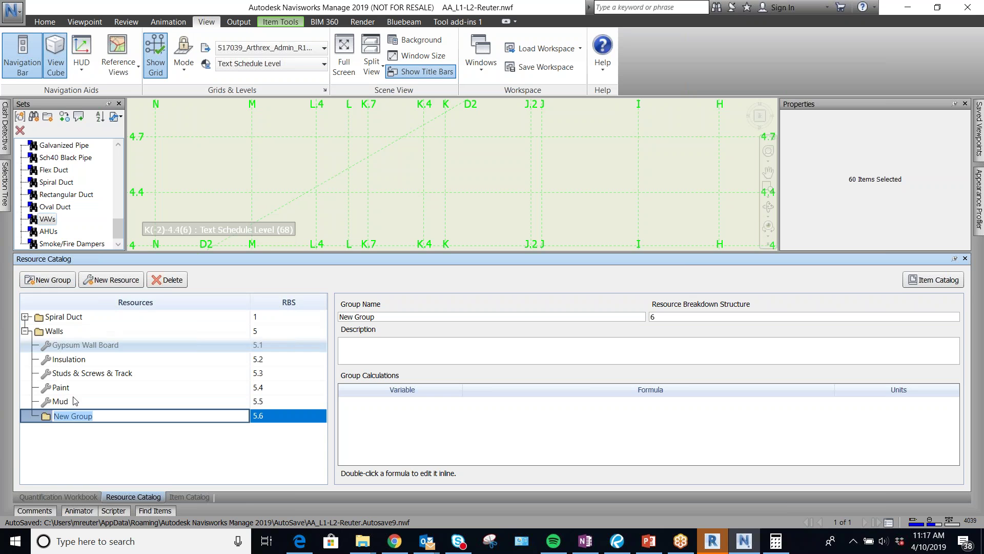
key(Escape)
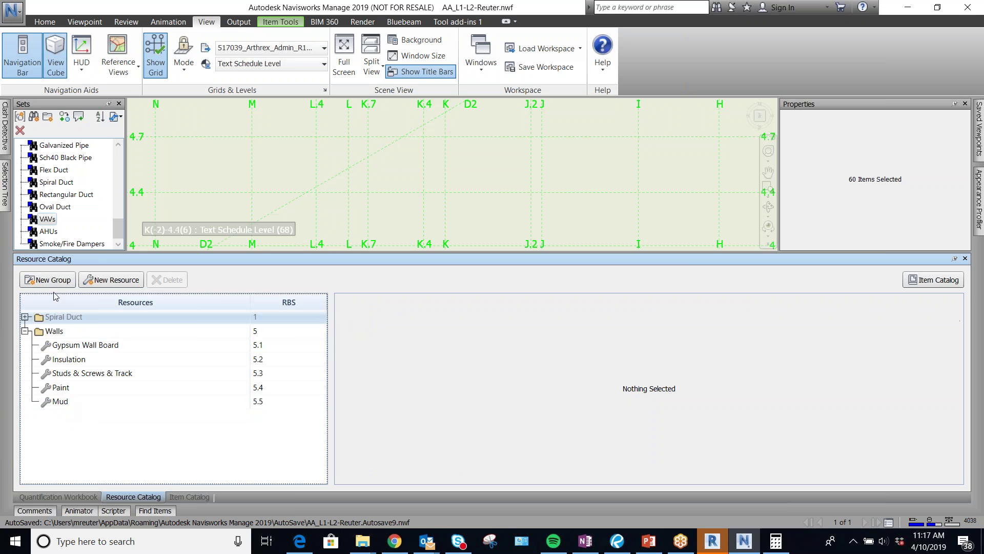
click(39, 328)
click(24, 330)
click(68, 394)
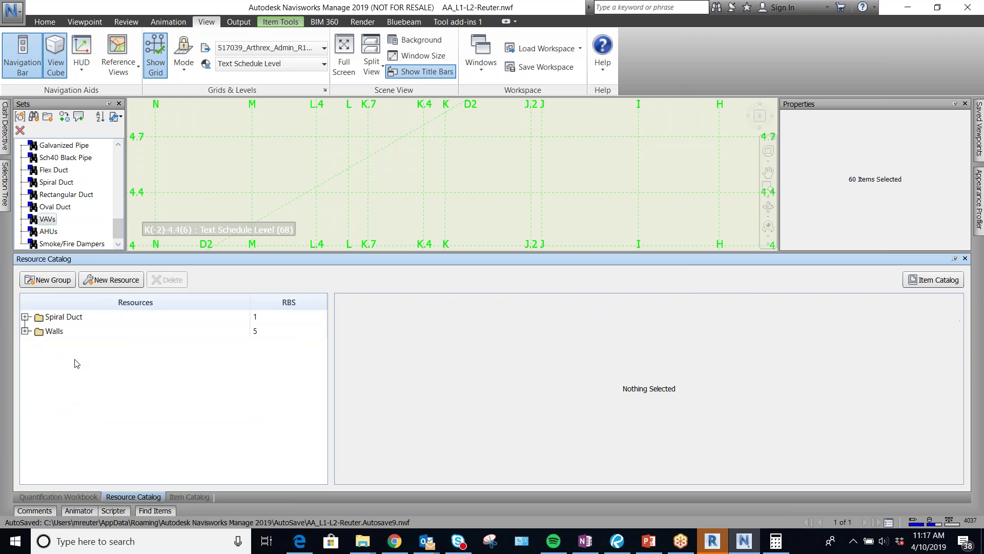
click(56, 284)
text(AHUs)
key(Return)
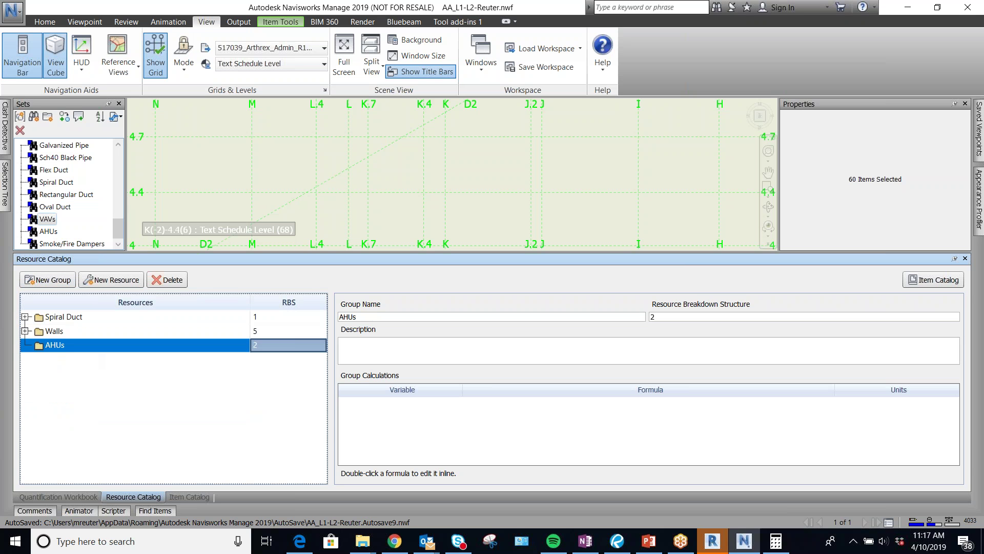
Browse the remaining Quantification Workbook items down to Water and Wastewater Equipment
click(58, 497)
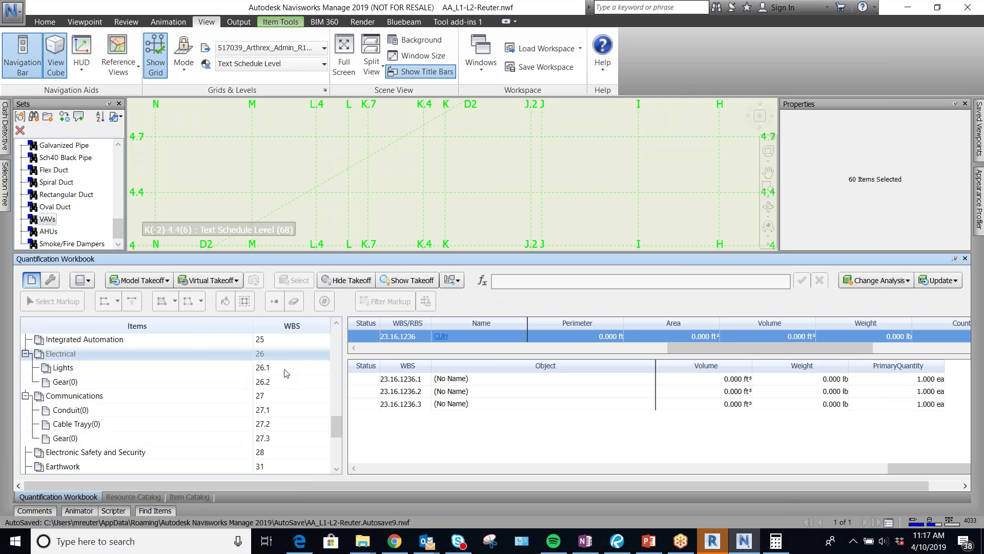
scroll(128, 442, down, 3)
scroll(128, 443, down, 1)
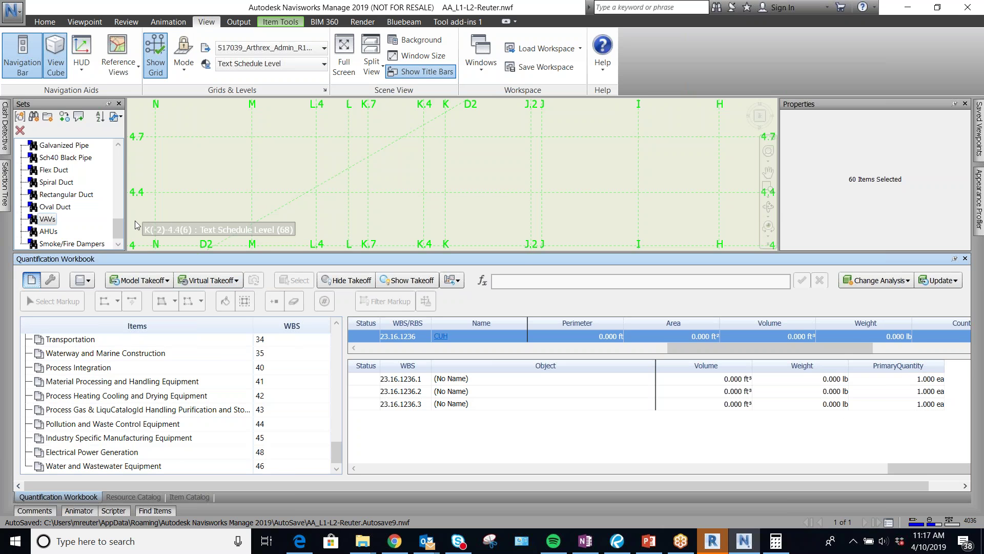
Return to the Resource Catalog and create four new resources in the AHUs group
click(114, 496)
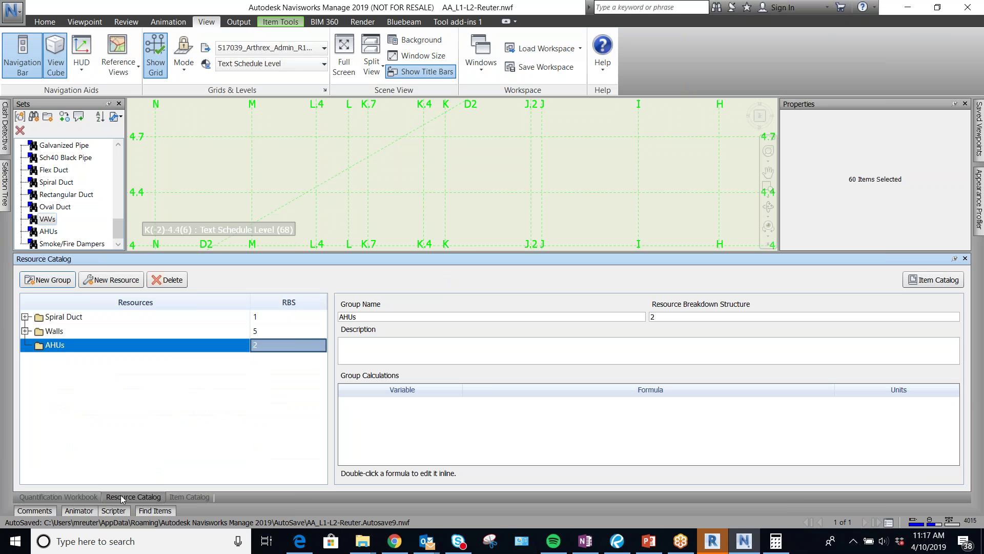
click(45, 346)
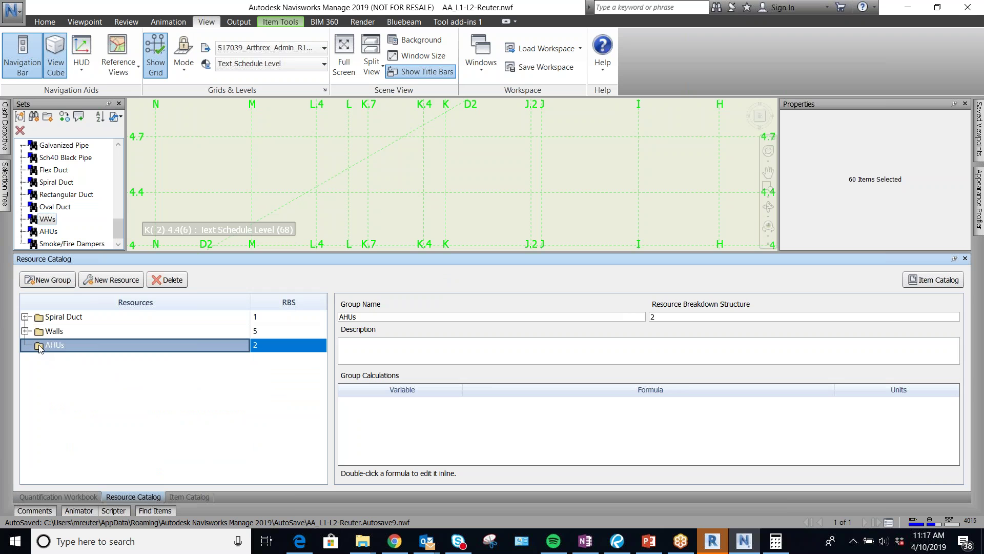
click(39, 345)
click(42, 371)
click(40, 349)
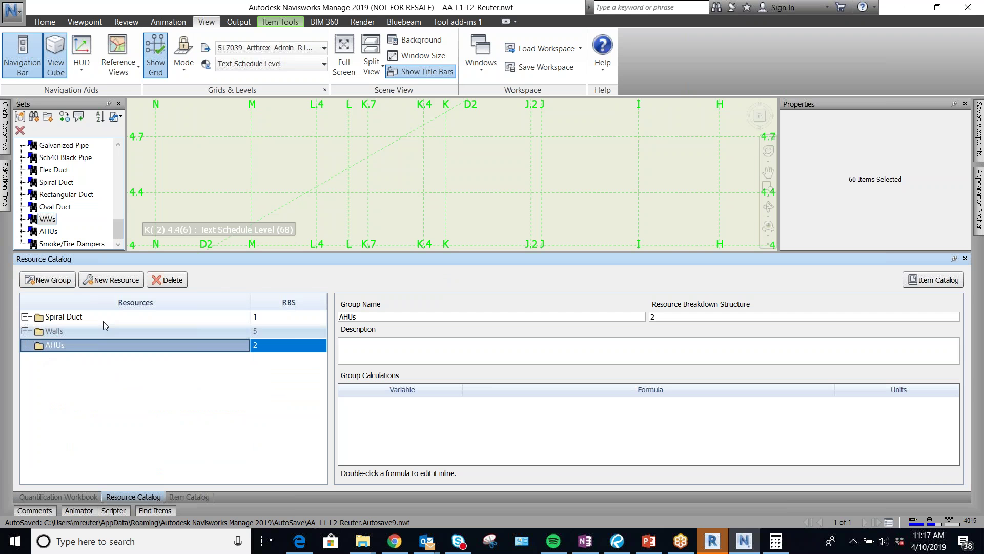
click(114, 280)
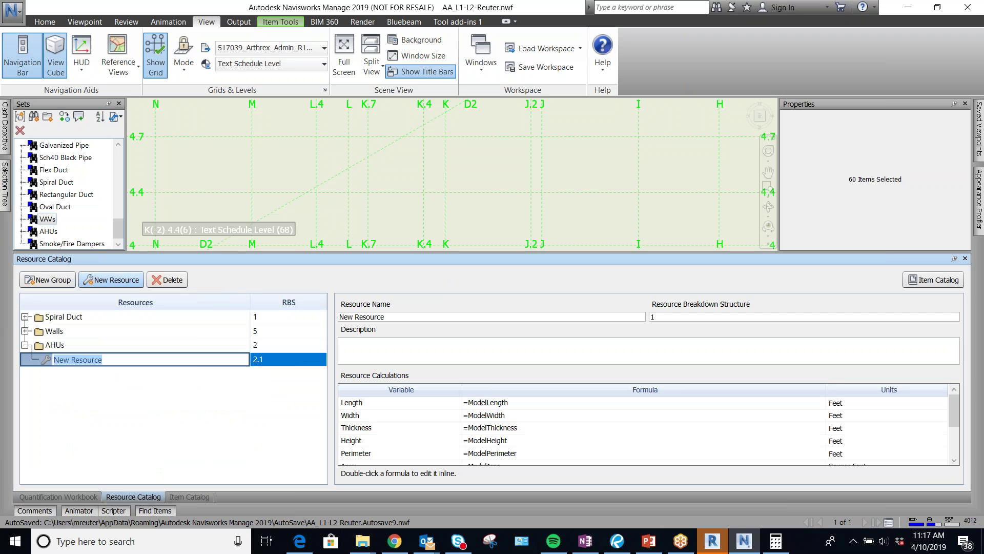
click(113, 280)
click(114, 279)
click(114, 279)
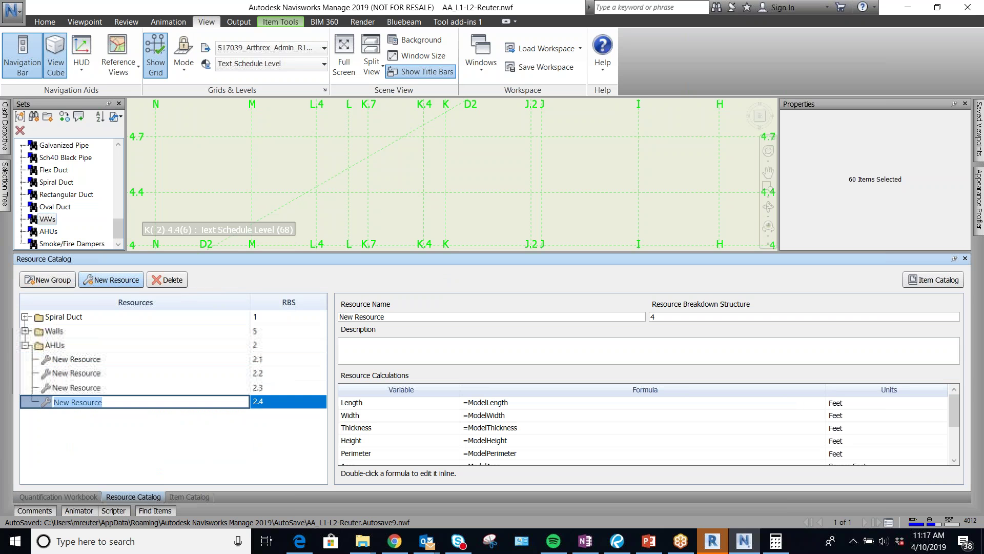
Rename the first two new AHUs resources as Emergency Disconnect and VFD
click(88, 359)
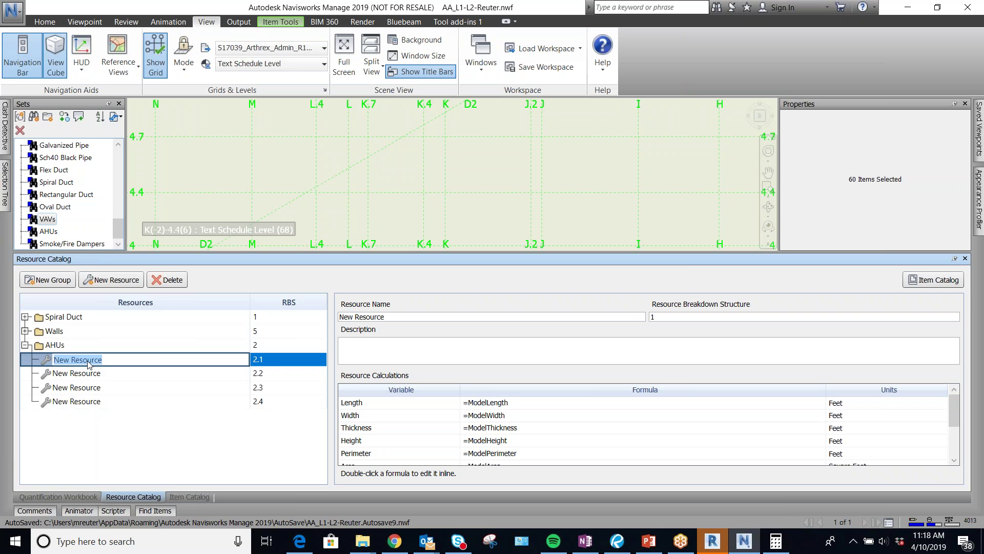
text(Emergency Disconnect)
click(100, 373)
click(99, 373)
text(VFD)
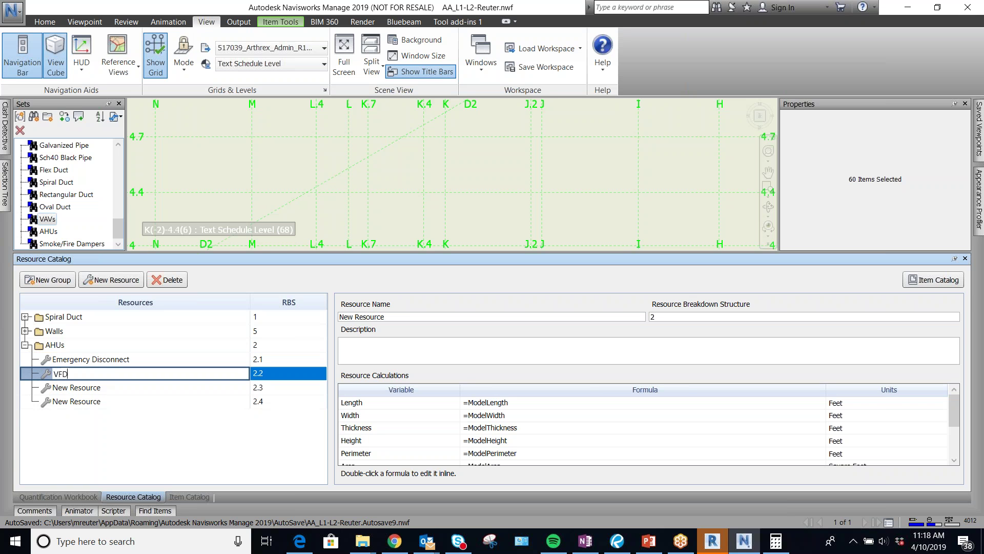
key(Return)
Rename the third and fourth AHUs resources as Equipment Pad and Interior Ductwork
click(95, 387)
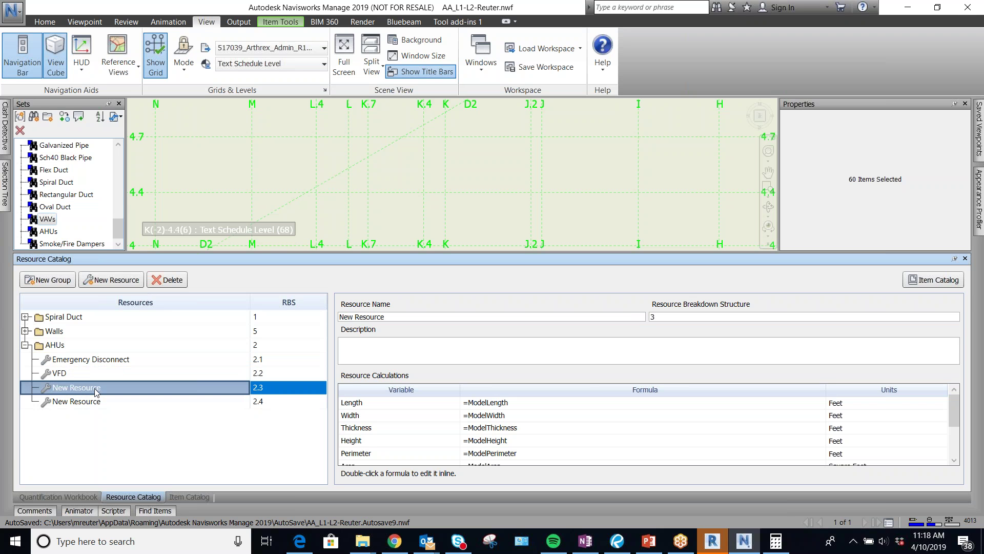
click(95, 388)
text(E)
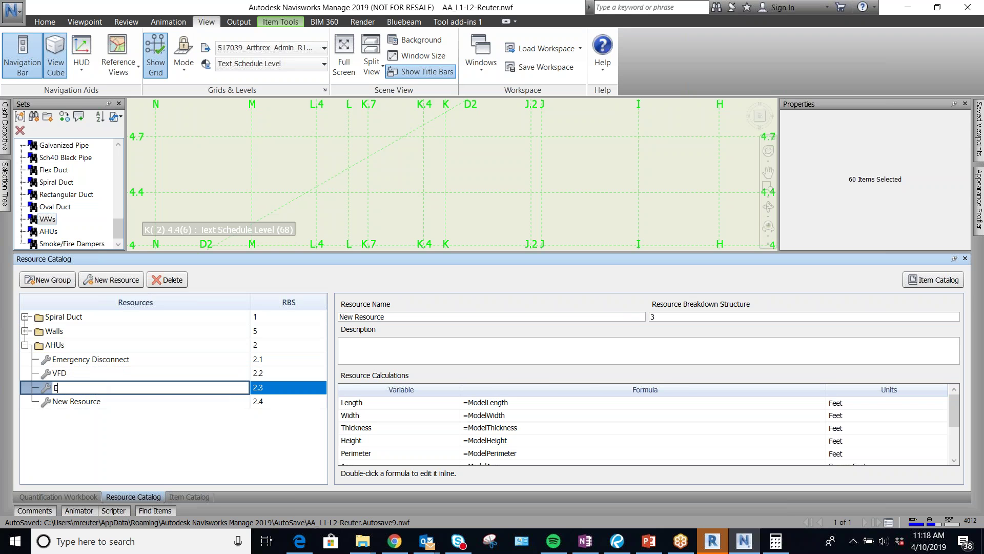
text(quipment Pad)
click(88, 401)
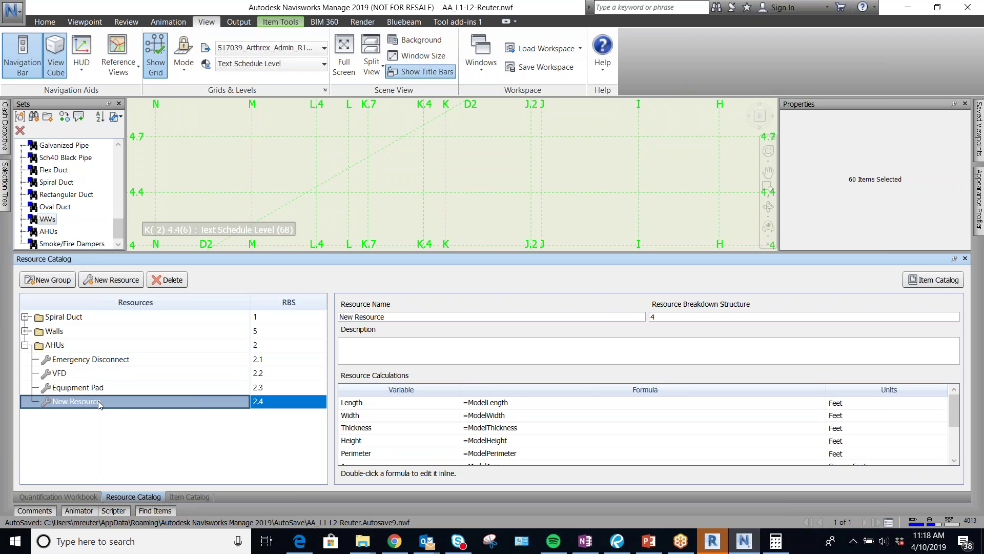
click(100, 401)
text(terior Ductwork)
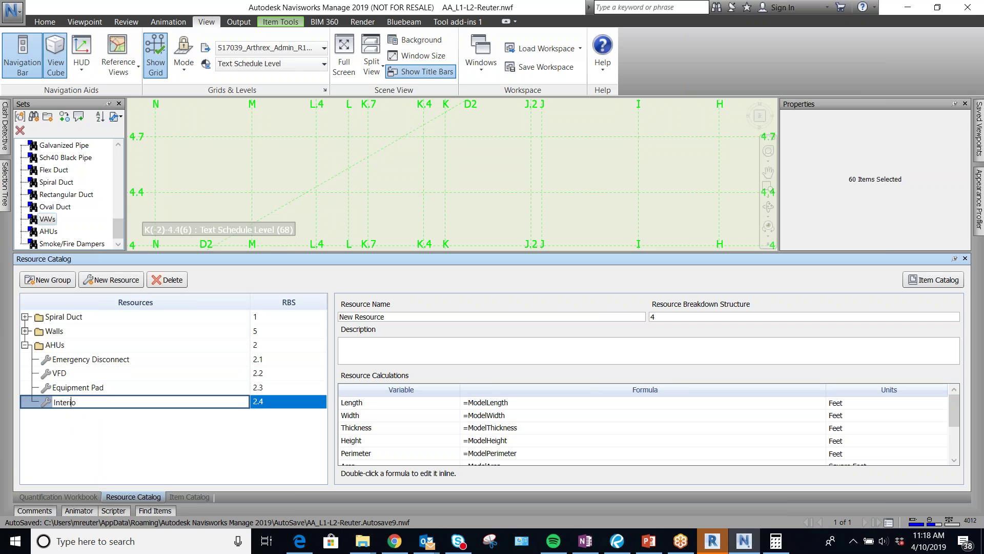
key(Return)
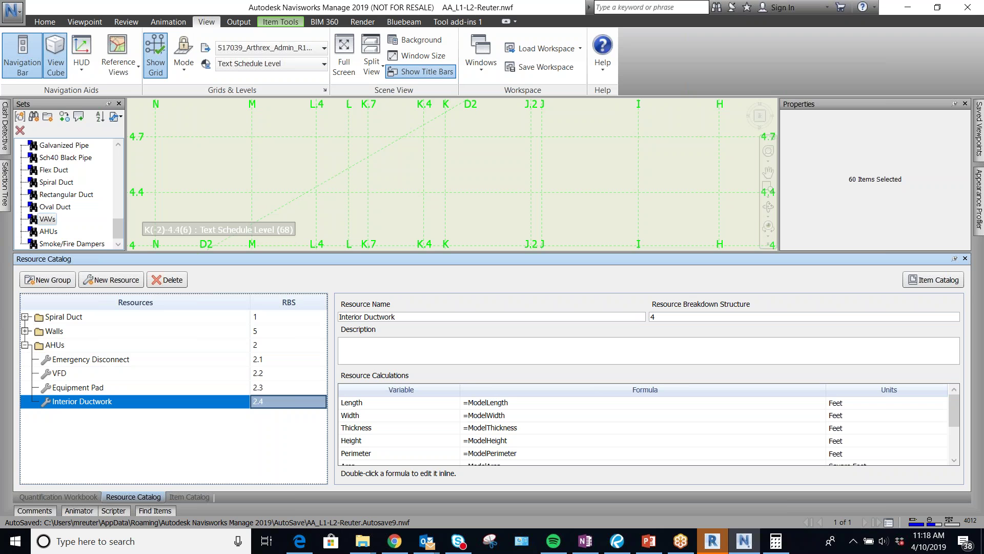
Open the Emergency Disconnect resource in the AHUs group and enlarge the Resource Catalog to show all its calculation variables
mouse_move(95, 389)
mouse_down()
mouse_move(96, 372)
mouse_move(91, 391)
mouse_up()
click(92, 391)
click(104, 360)
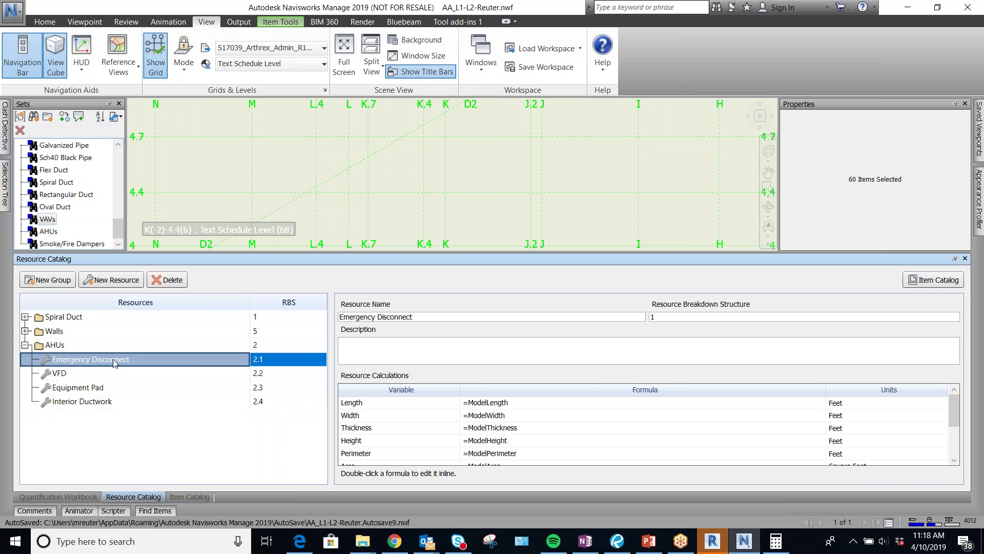
click(64, 344)
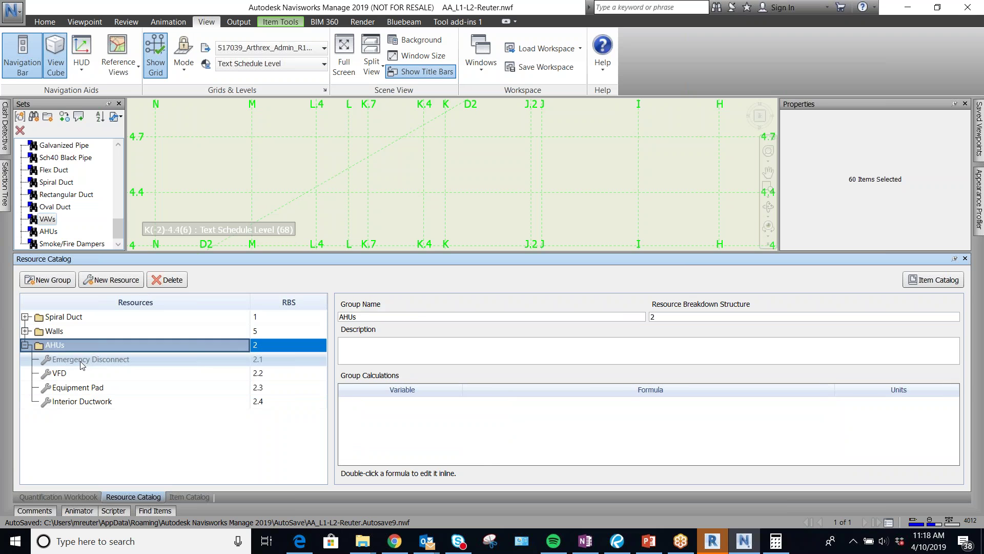
click(86, 361)
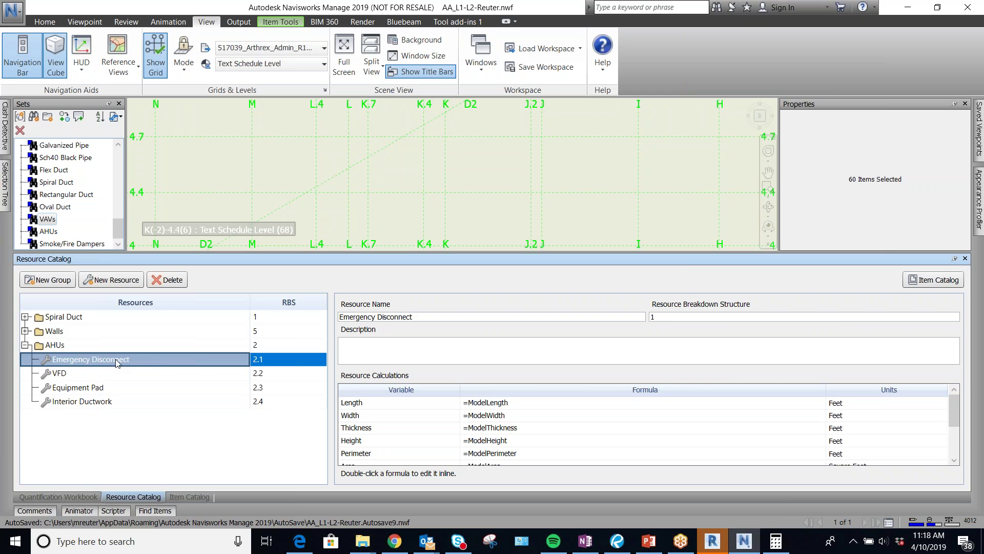
click(491, 354)
drag(622, 260, 617, 166)
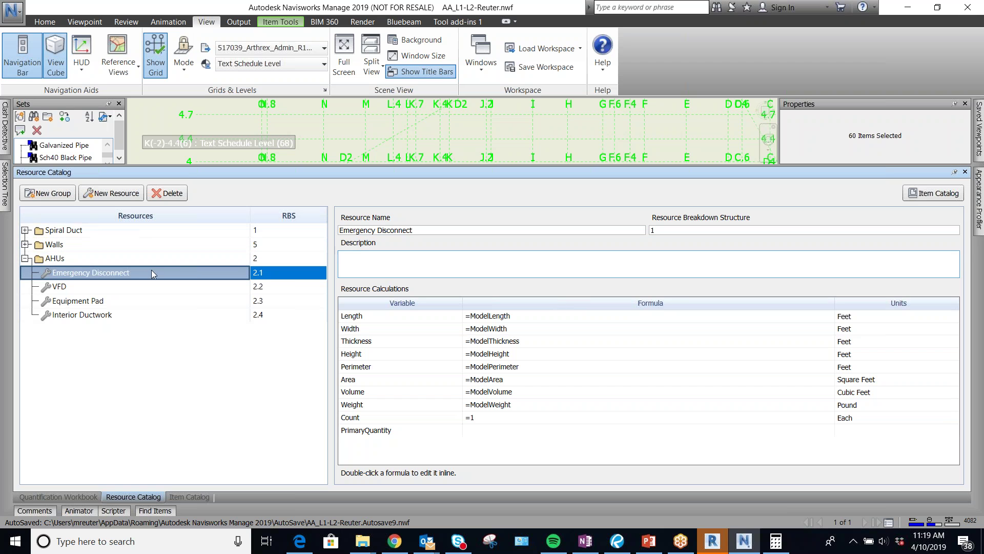
Set the Emergency Disconnect resource's PrimaryQuantity formula to ModelArea/20 with units of Each
click(495, 435)
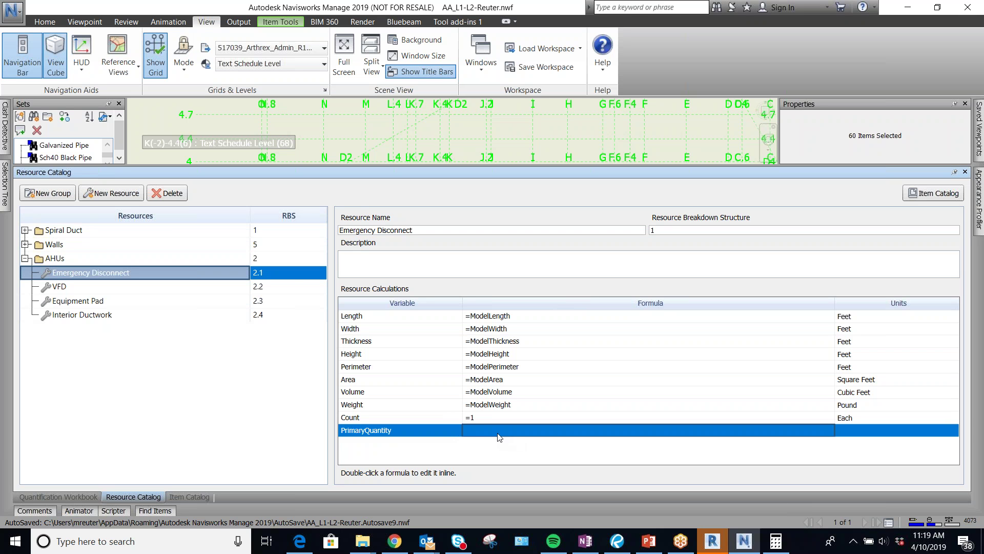
double_click(490, 431)
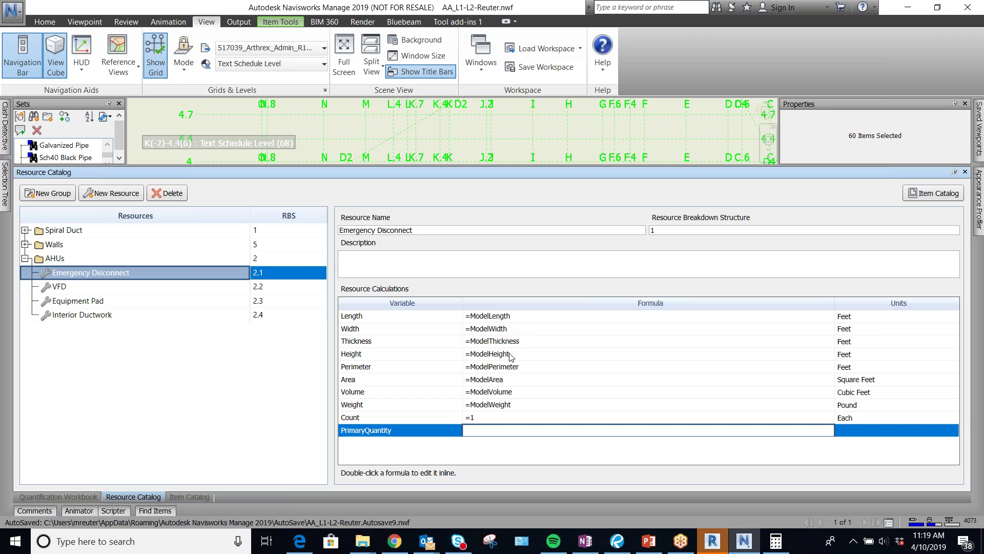
text(ModelArea/20)
click(843, 450)
click(868, 434)
click(900, 429)
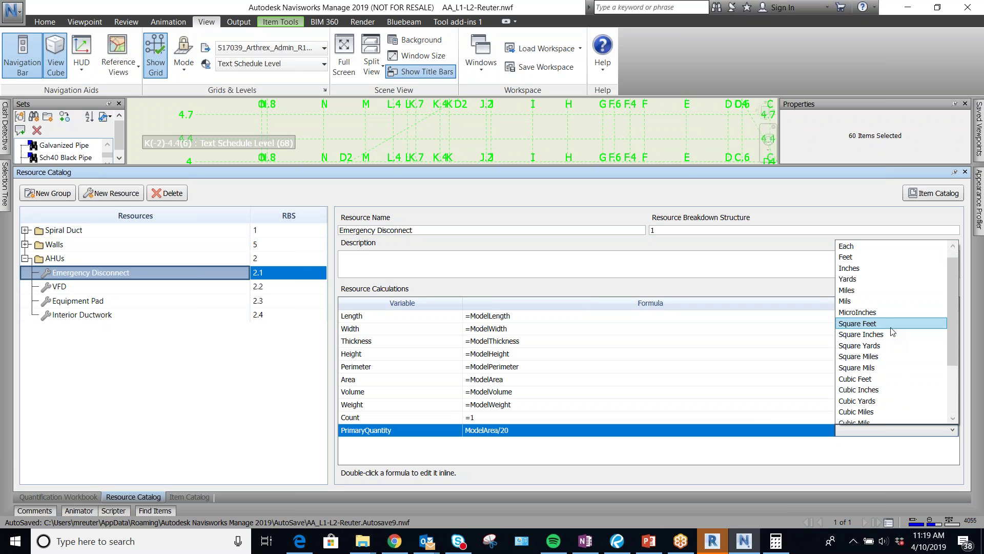
click(879, 247)
click(764, 454)
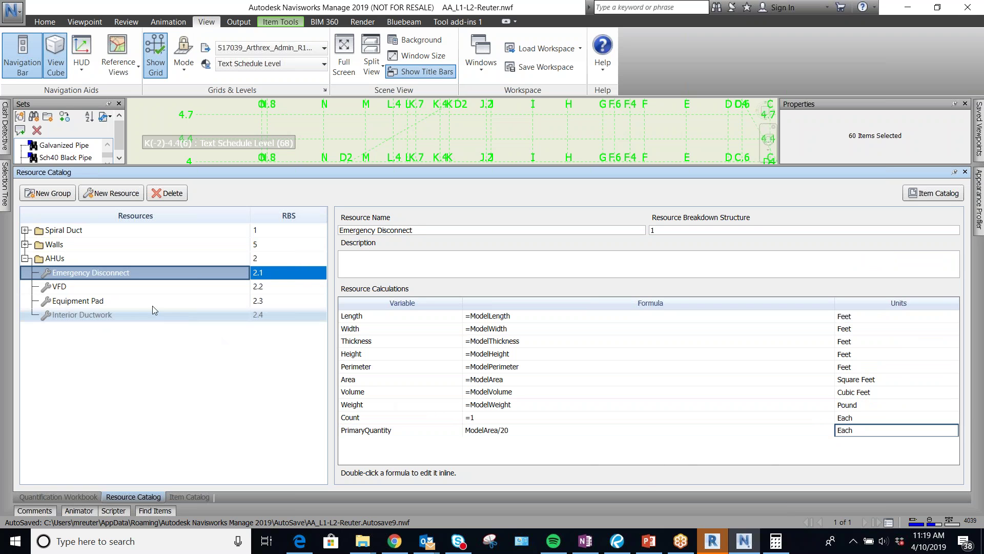
Set the VFD resource's PrimaryQuantity formula to =1 with units of Each
click(139, 286)
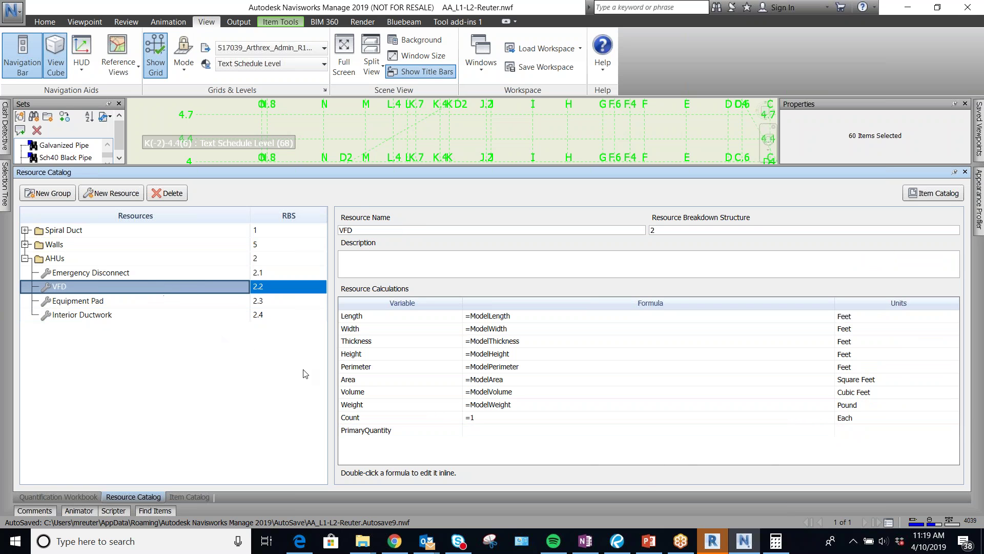
click(507, 435)
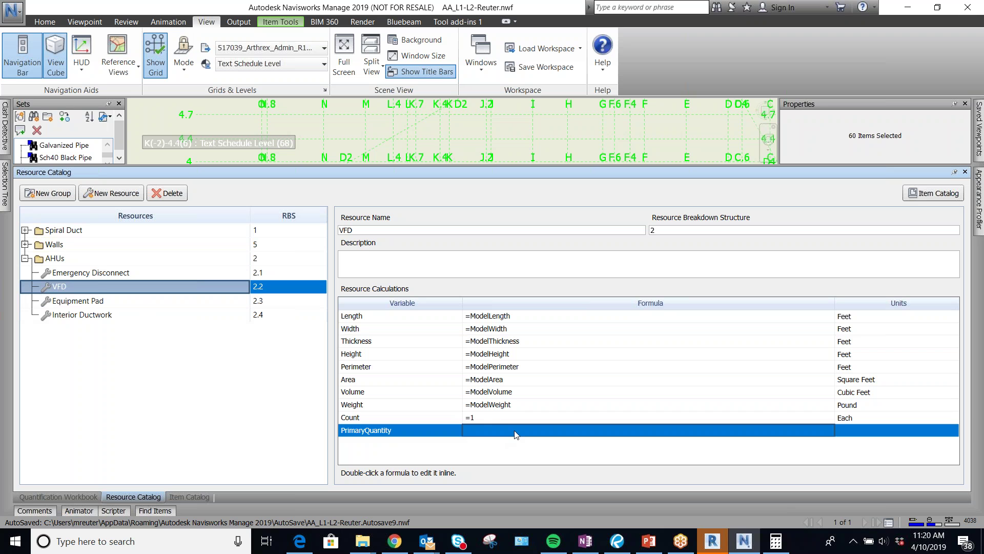
double_click(521, 434)
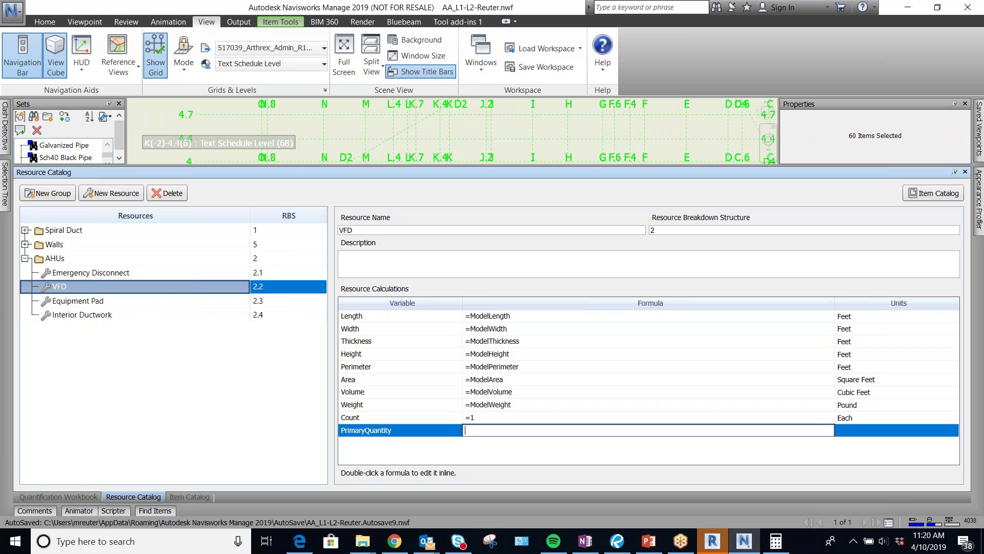
click(860, 440)
click(876, 432)
click(883, 434)
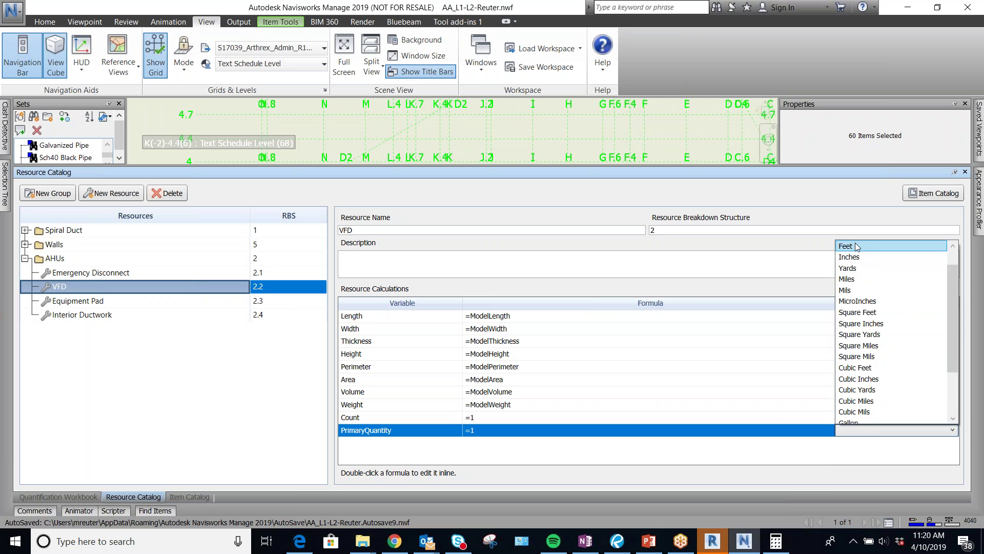
scroll(855, 242, up, 2)
click(856, 256)
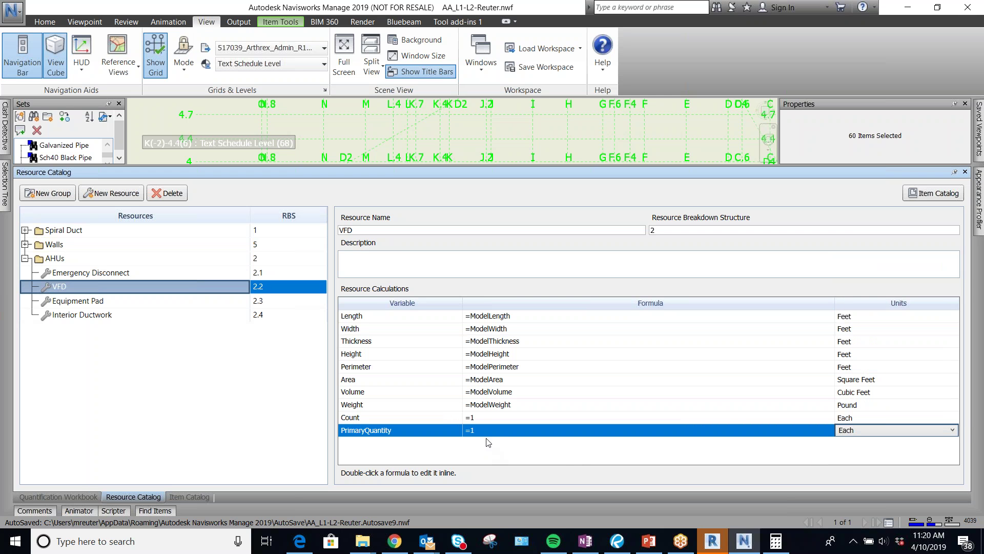
Begin the Equipment Pad resource's PrimaryQuantity formula as =ModelArea+(2*ModelLength*
click(82, 304)
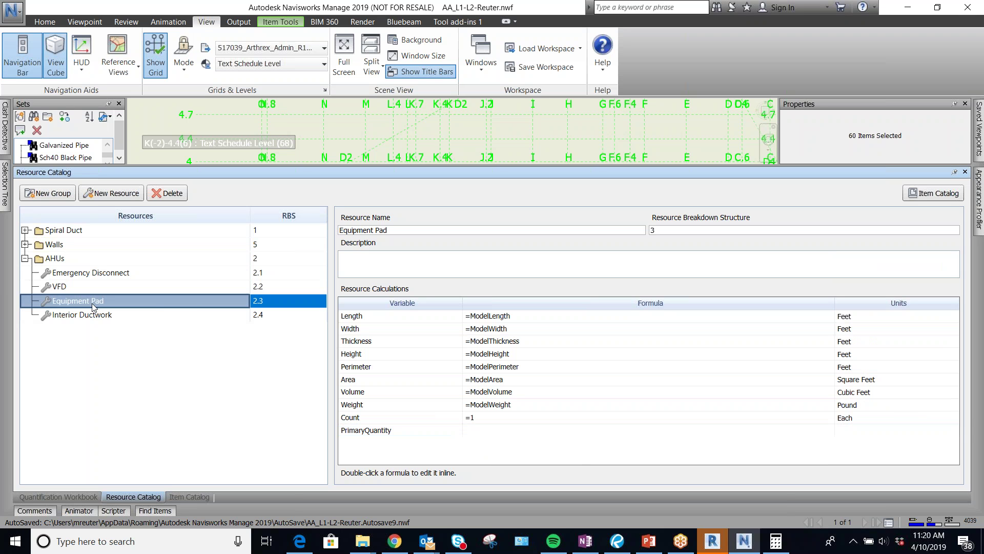
click(492, 433)
double_click(493, 433)
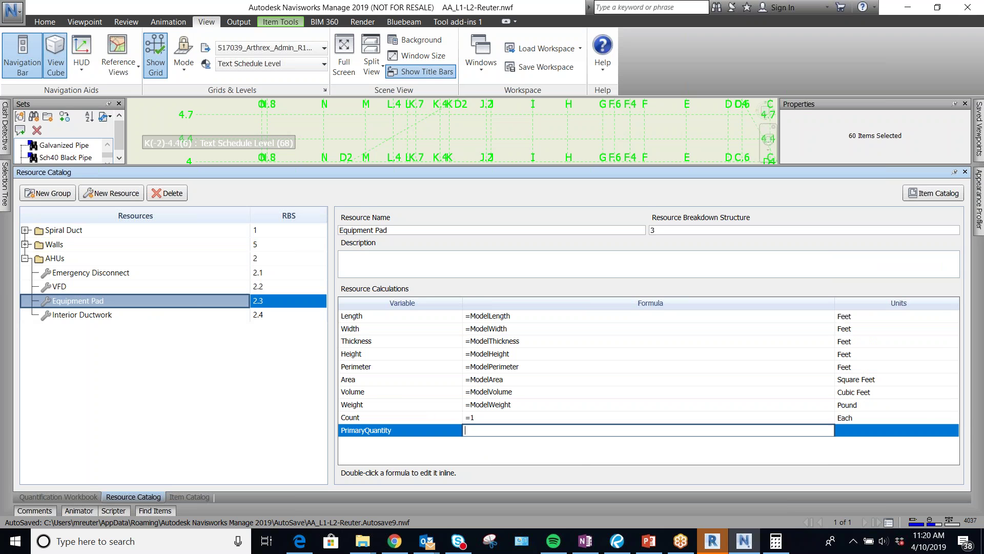
text(=ModelArea)
click(492, 430)
text(*)
key(BackSpace)
text(*)
text((2*)
text(ModelLen)
text(gth*)
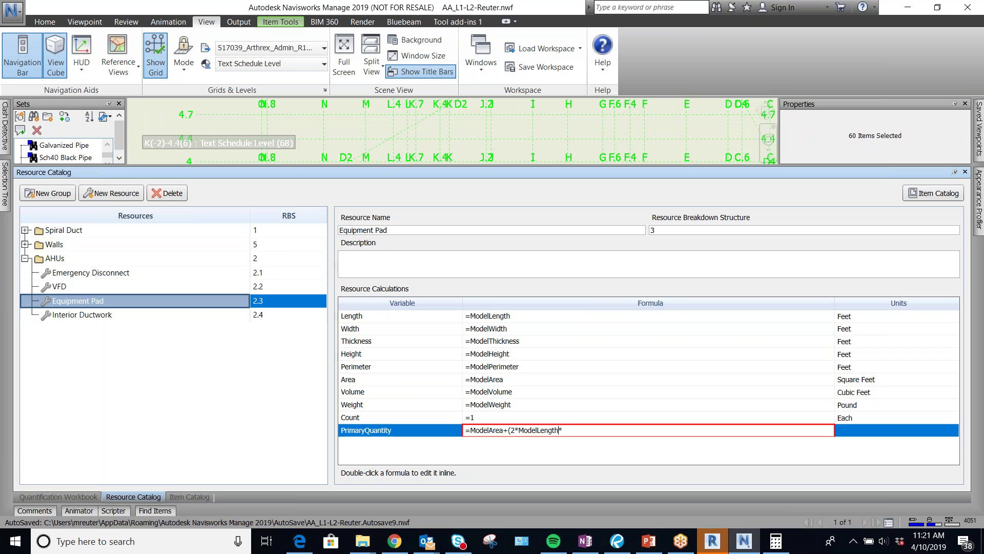
Shorten the Equipment Pad's PrimaryQuantity formula to =ModelArea+2
key(BackSpace)
key(BackSpace)
drag(554, 430, 512, 432)
key(BackSpace)
key(BackSpace)
text(2)
click(695, 459)
click(880, 430)
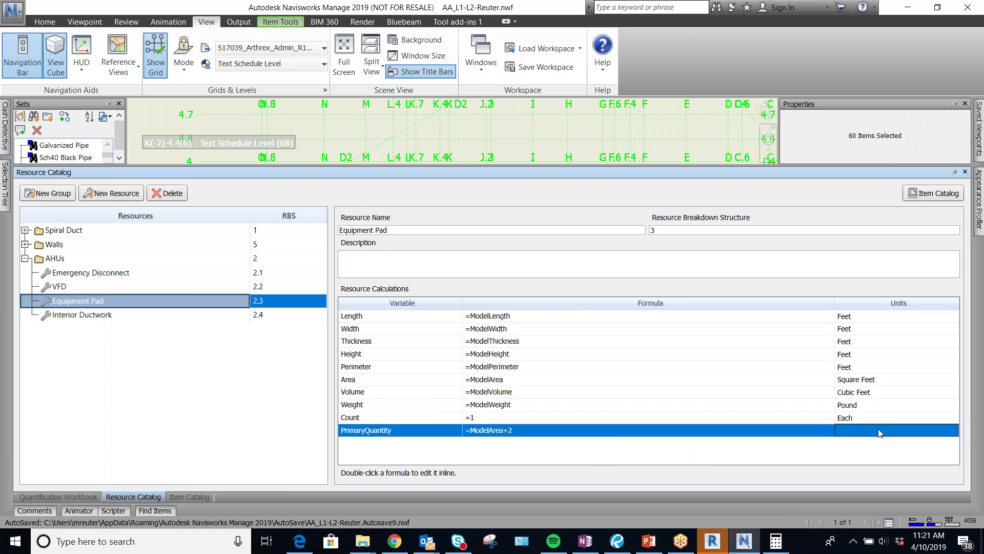
Replace the Equipment Pad's PrimaryQuantity formula with =(ModelLength+4)*(ModelWidth+4) and open its list of units
double_click(522, 430)
drag(512, 430, 493, 430)
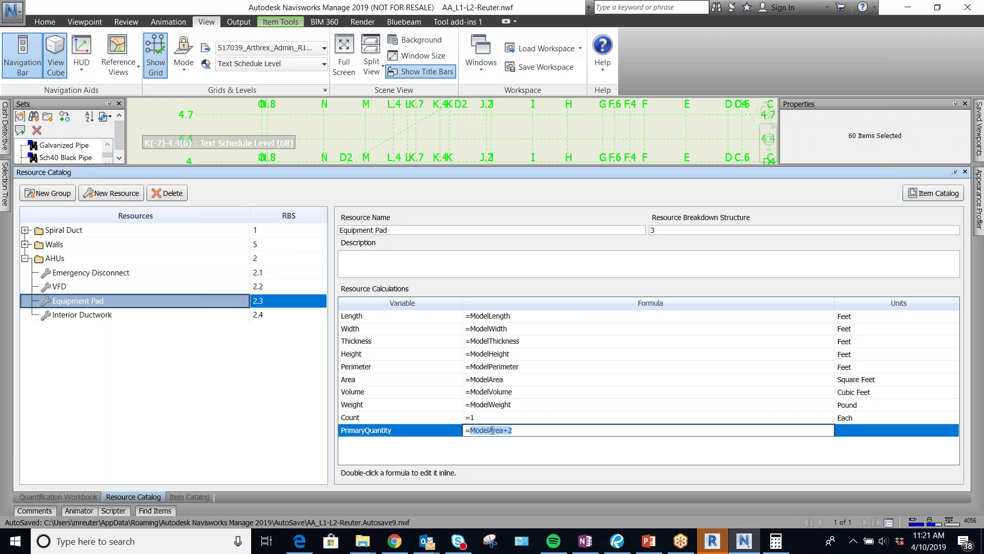
click(492, 431)
double_click(494, 431)
text(Mo)
key(BackSpace)
key(BackSpace)
text(ModelLengths)
key(BackSpace)
text(+4)(* (Model)
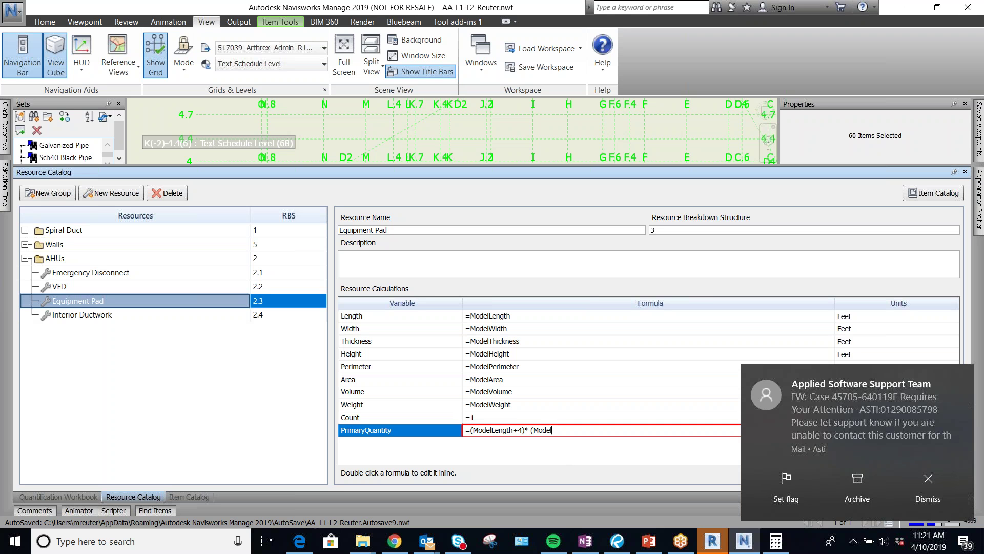
text(Width+4))
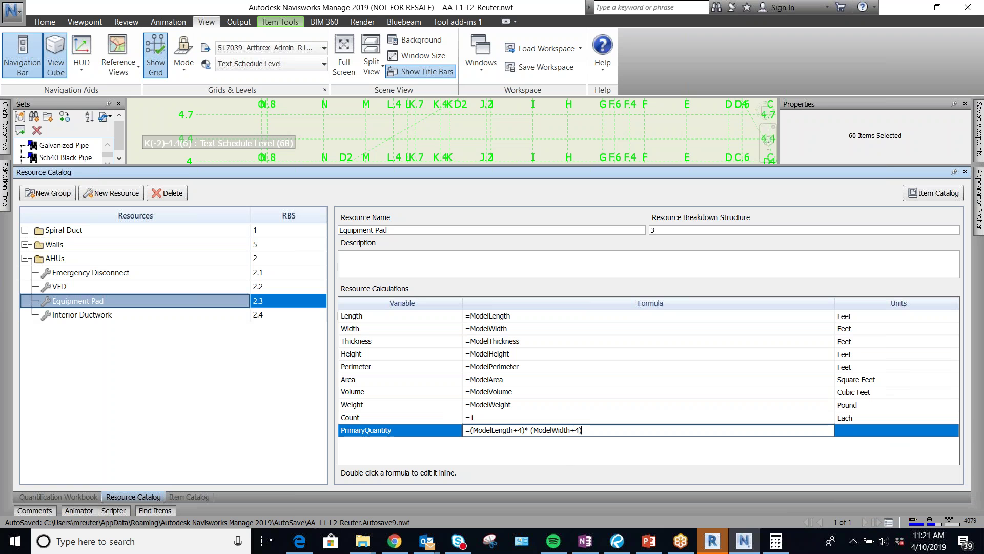
click(529, 430)
key(BackSpace)
click(848, 331)
click(850, 319)
click(862, 429)
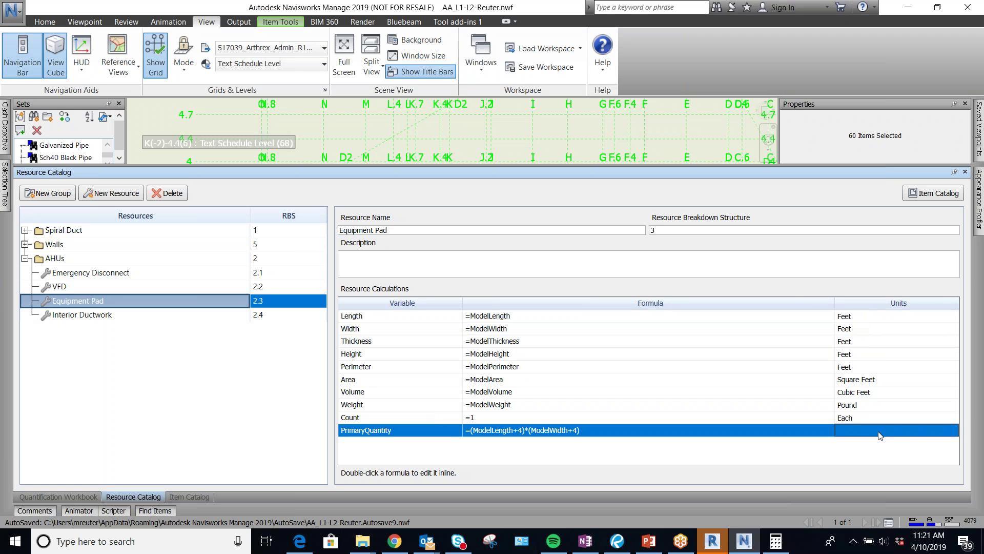
click(888, 436)
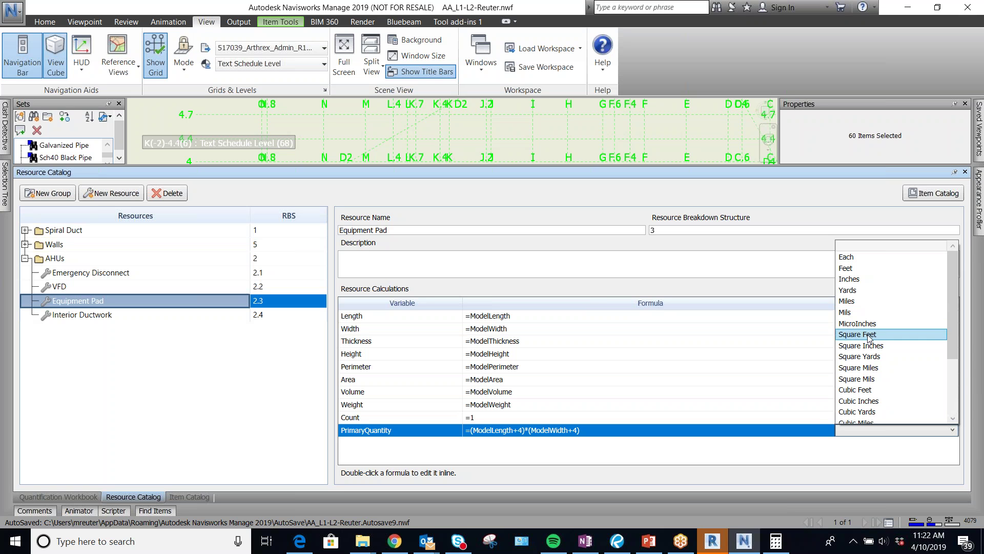
Convert the Equipment Pad's PrimaryQuantity formula to =((ModelLength+4)*(ModelWidth+4))/27
click(600, 433)
double_click(602, 432)
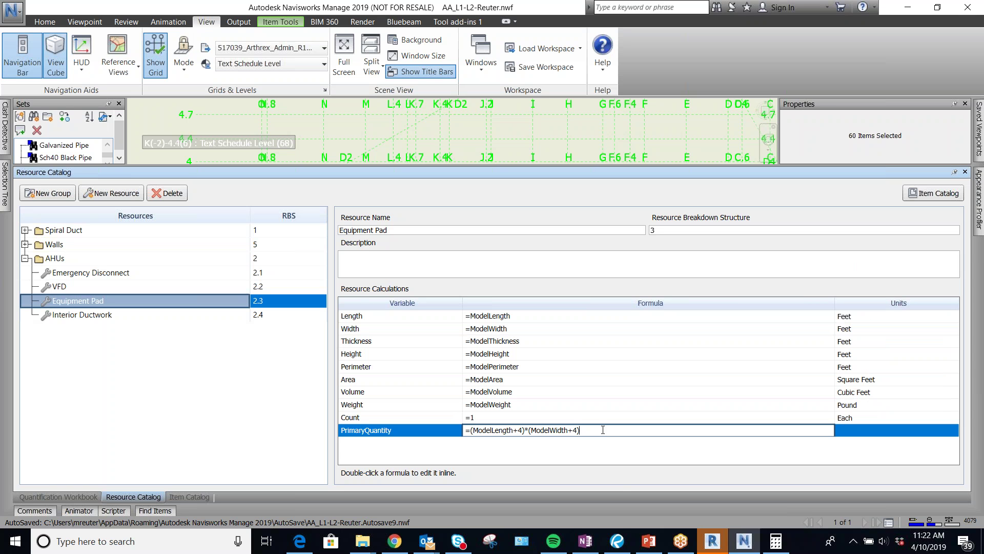
text(/27)
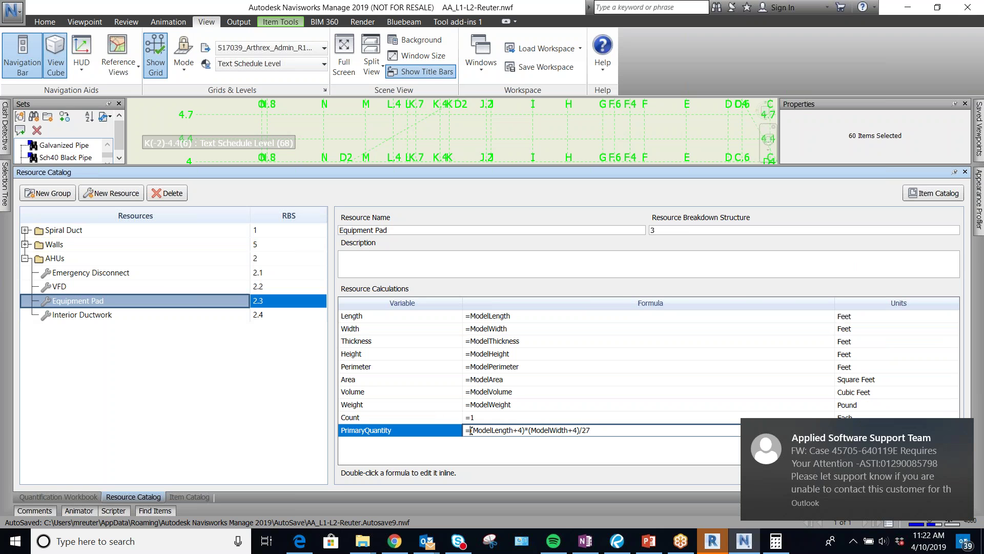
text(()
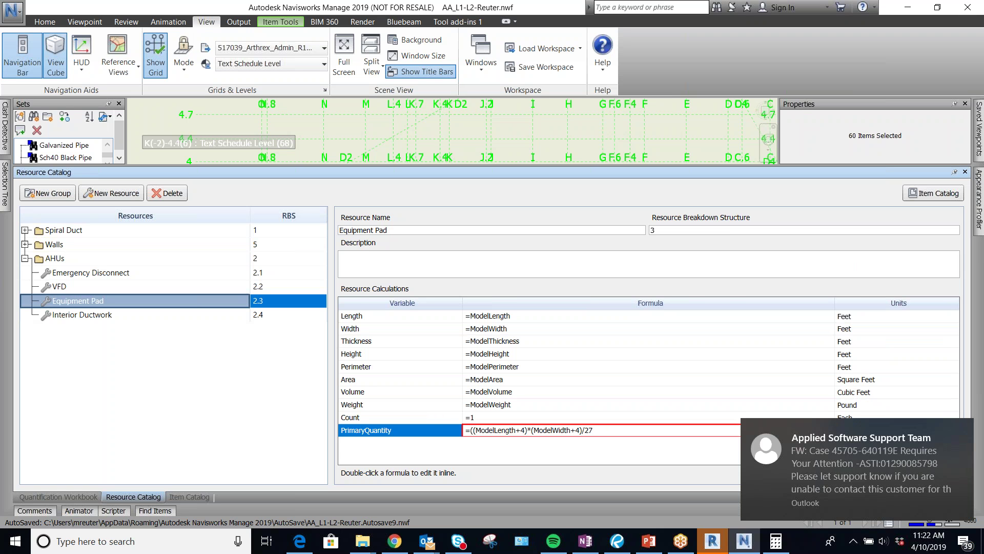
click(584, 434)
text())
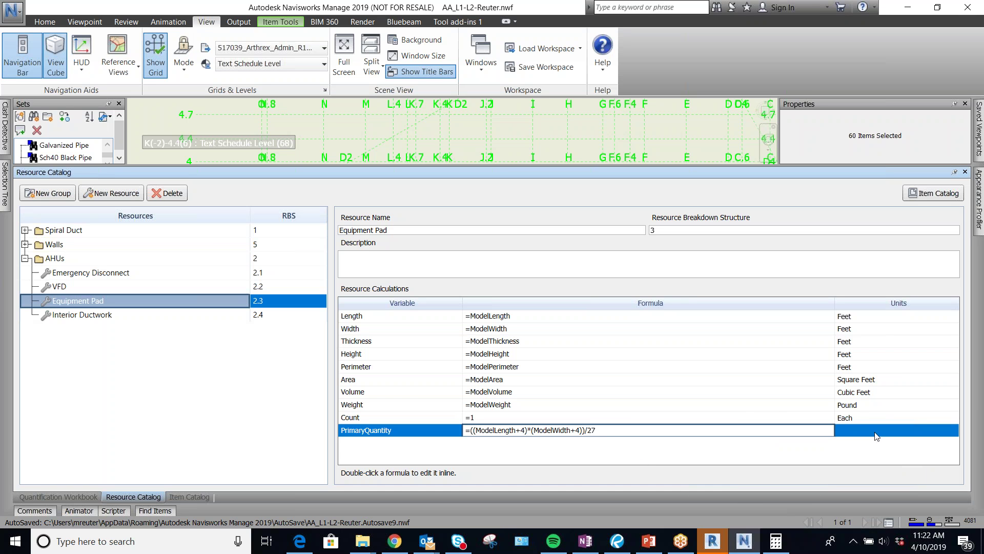
click(908, 434)
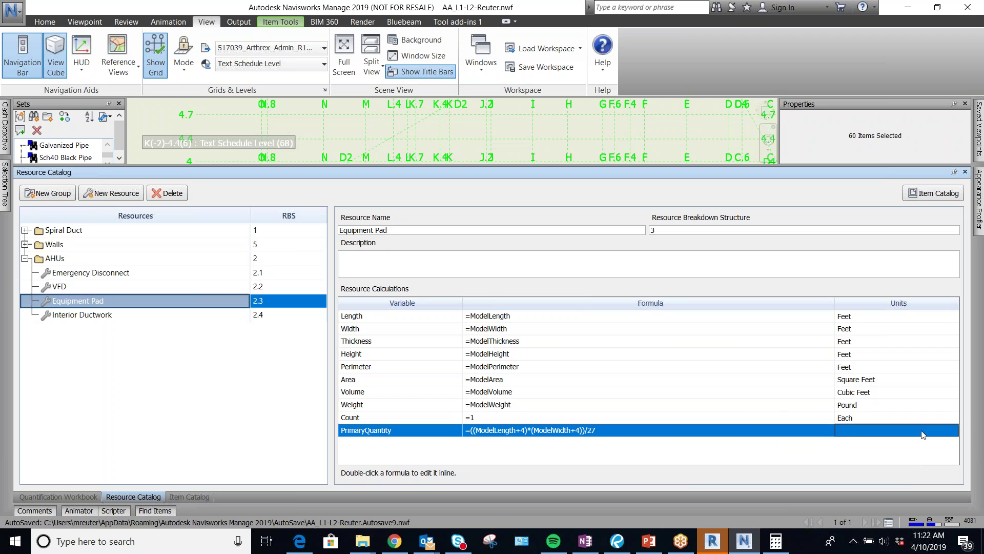
double_click(586, 432)
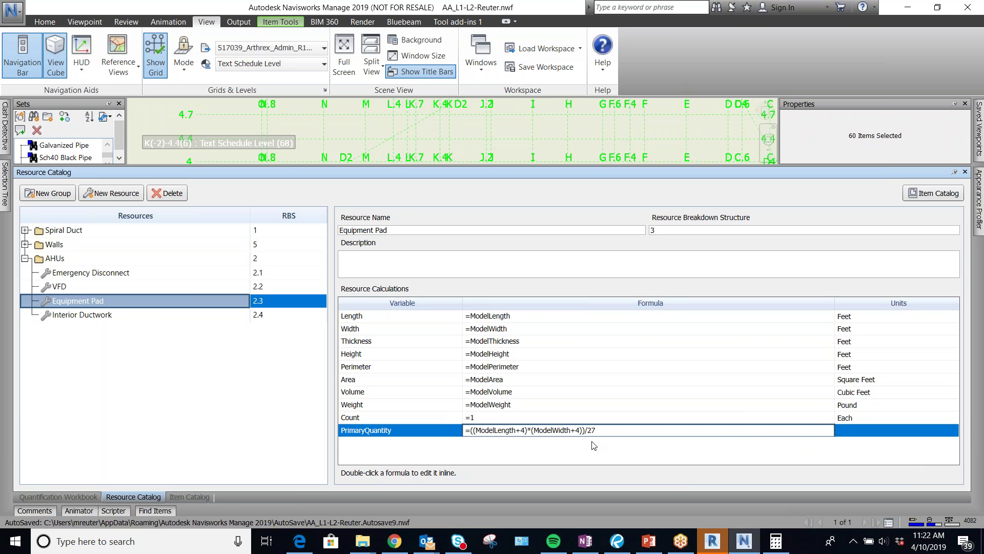
text(*()
text(0.5)
key(BackSpace)
key(BackSpace)
key(BackSpace)
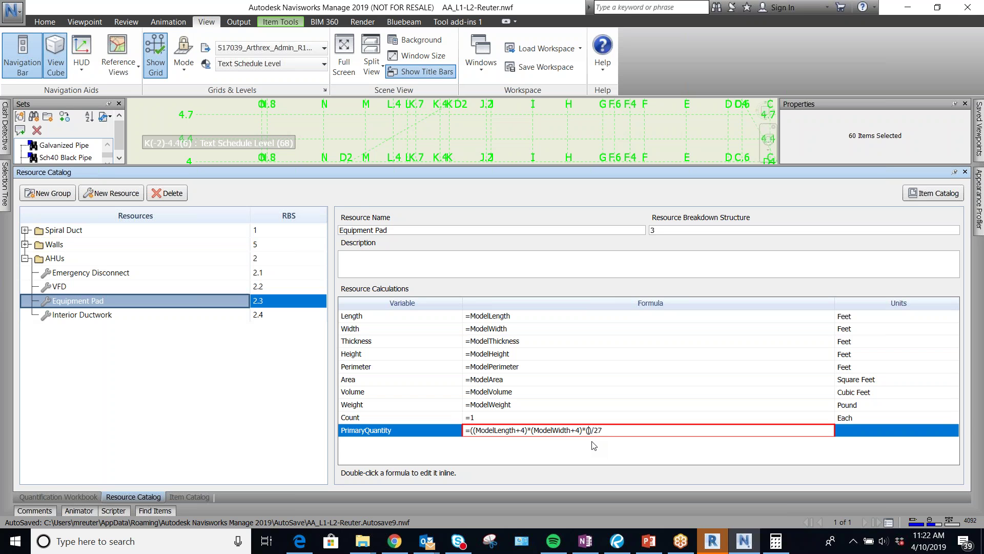
text(.5*)
key(BackSpace)
key(Escape)
Set the Equipment Pad's PrimaryQuantity units to Cubic Yards
click(892, 430)
scroll(881, 349, down, 1)
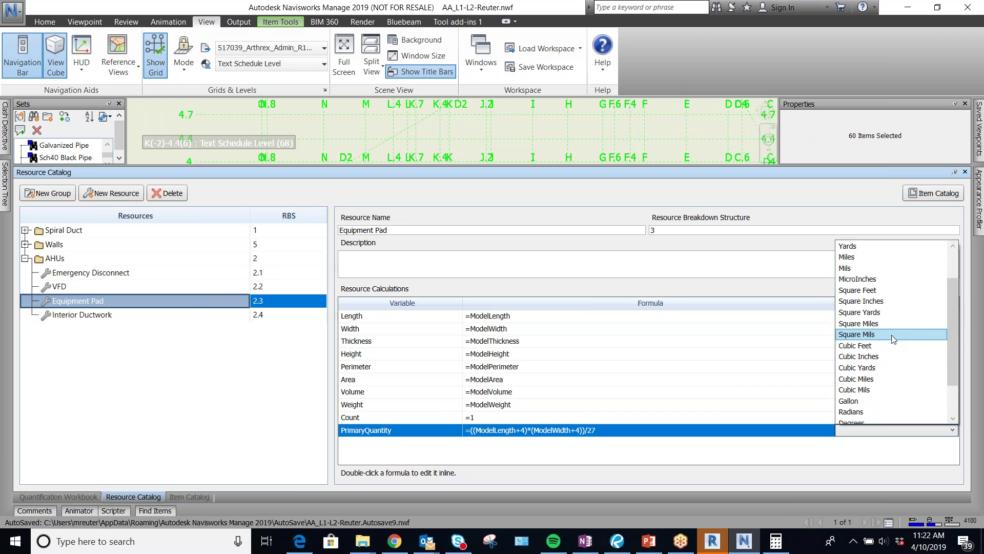
click(873, 368)
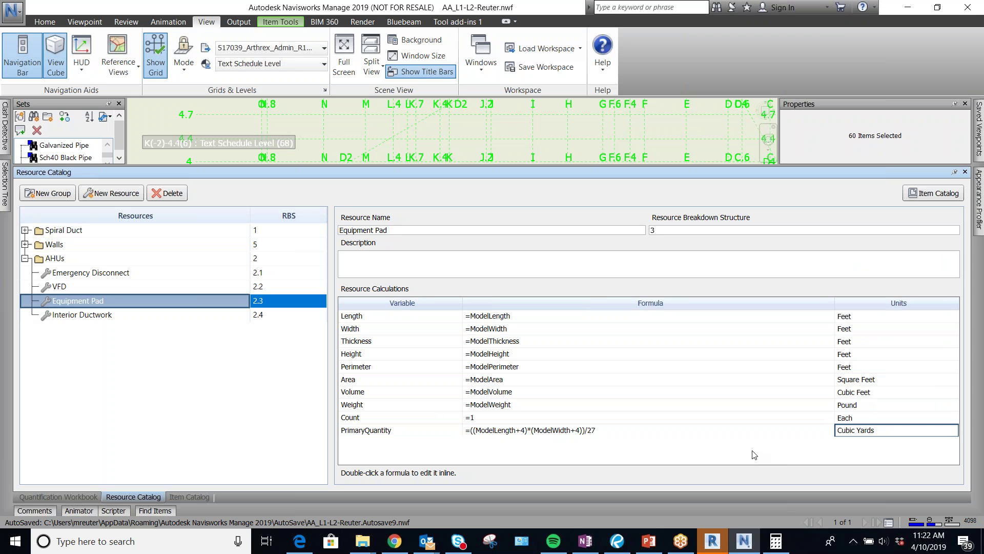
Set the Interior Ductwork resource's PrimaryQuantity formula to =ModelLength*12, and collapse and select the AHUs group
click(89, 315)
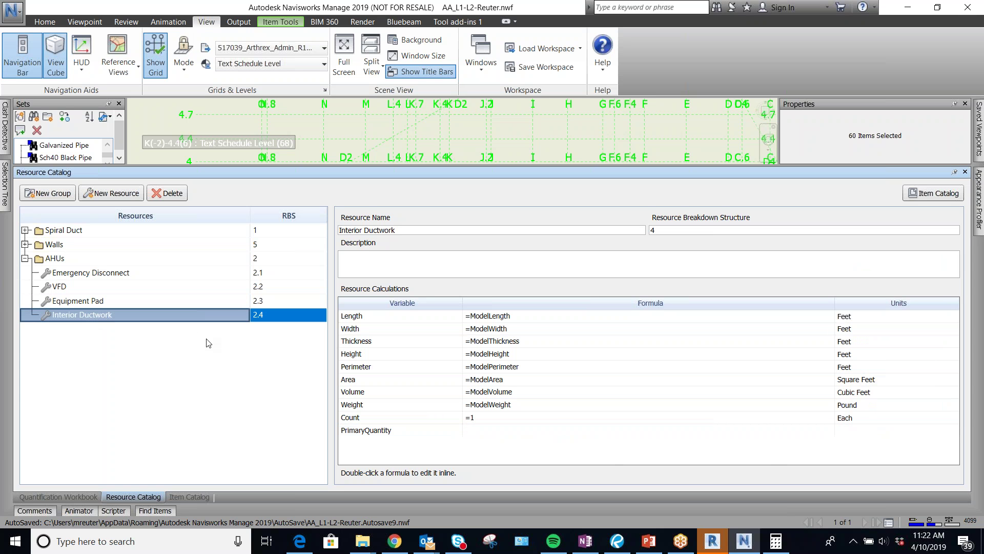
click(515, 434)
double_click(517, 434)
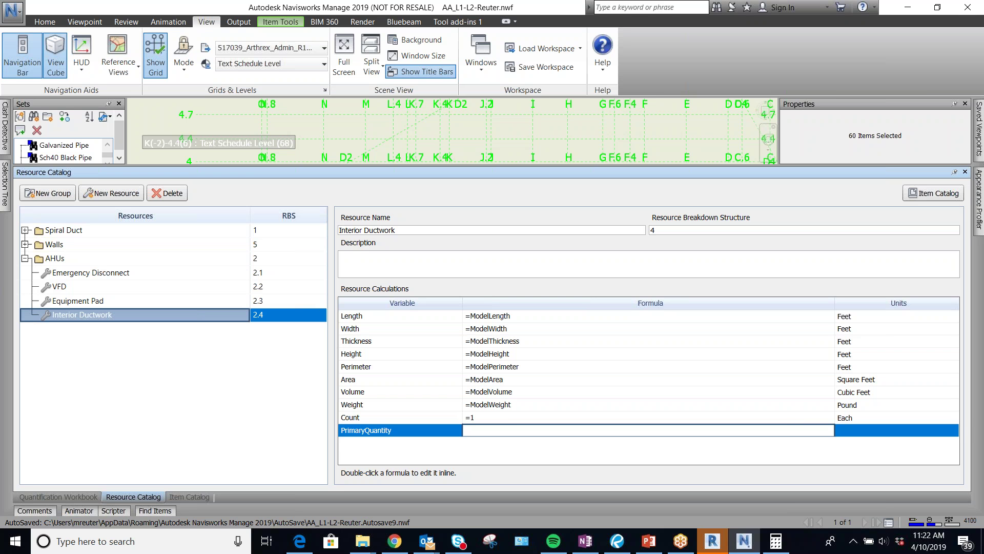
text(=ModelLength*12)
click(848, 456)
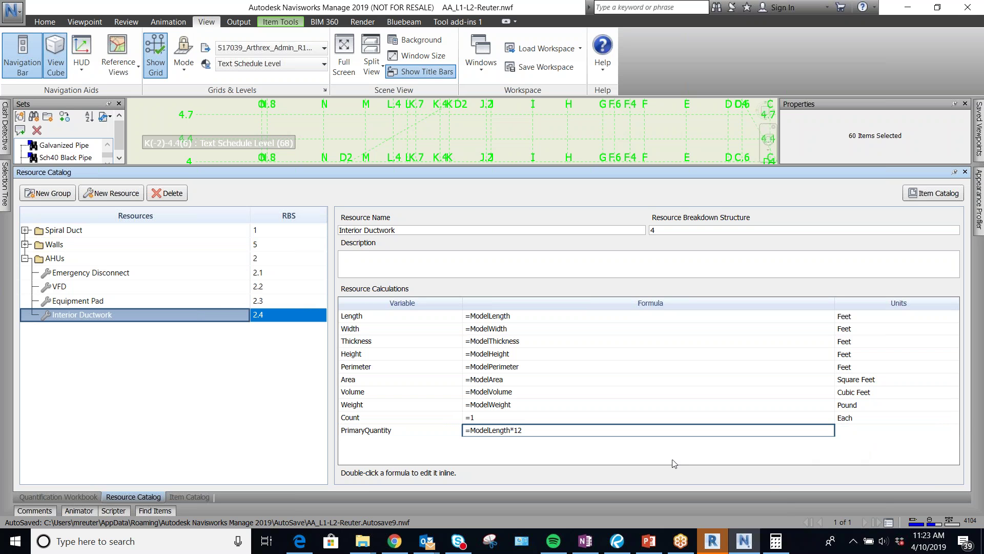
click(25, 258)
click(41, 259)
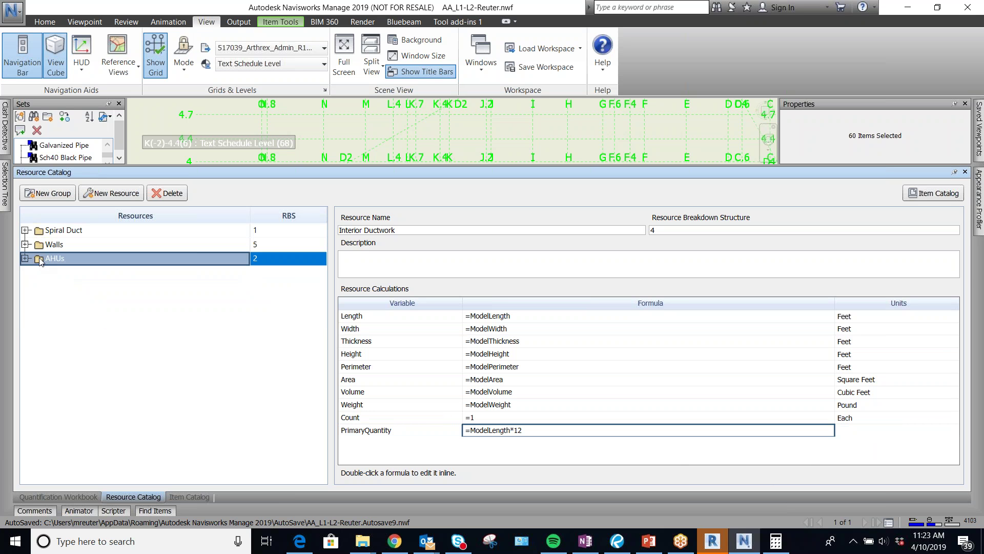
Expand the AHUs resource group and review the Equipment Pad resource's calculations
double_click(38, 259)
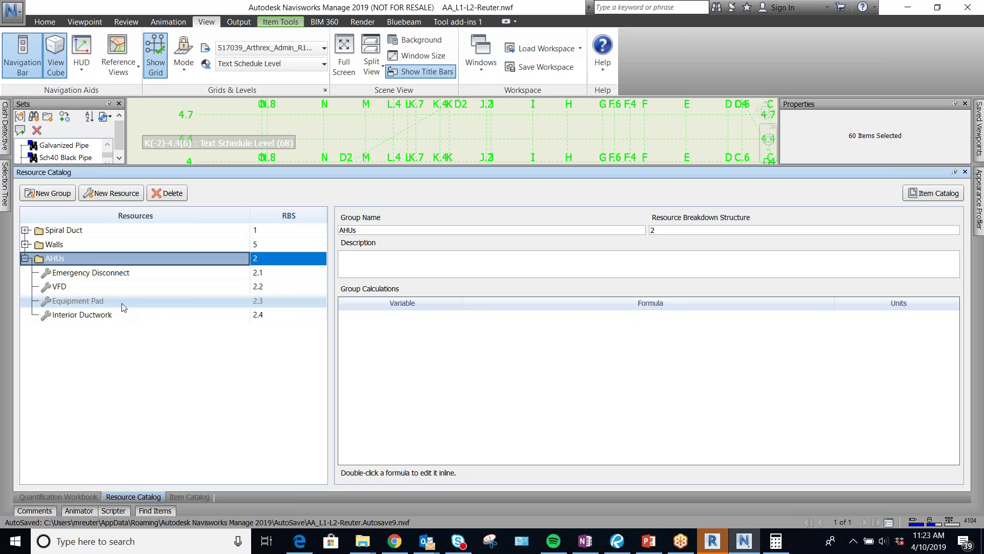
click(90, 301)
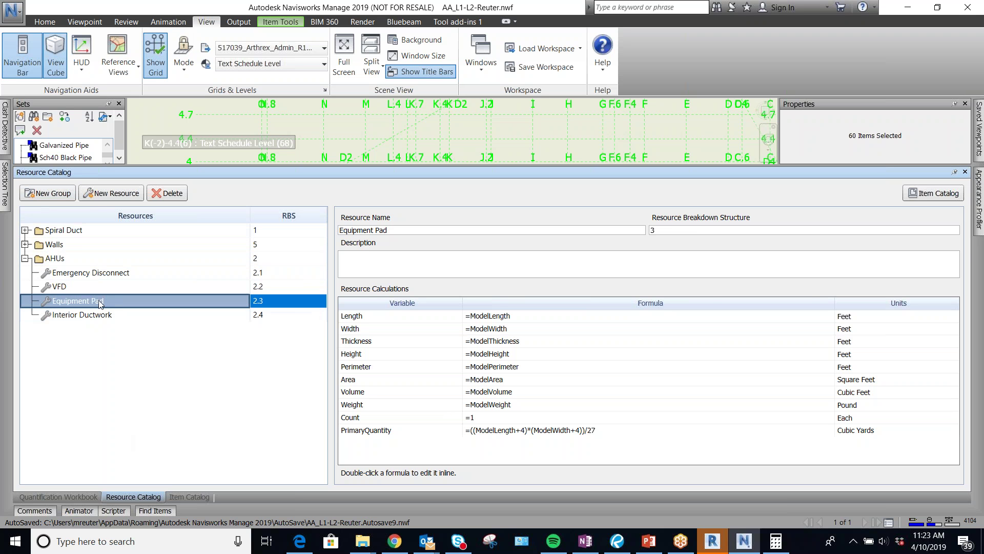
click(51, 259)
Add an item named Air Handler Units to the HVAC Equipment group in the Item Catalog
click(58, 496)
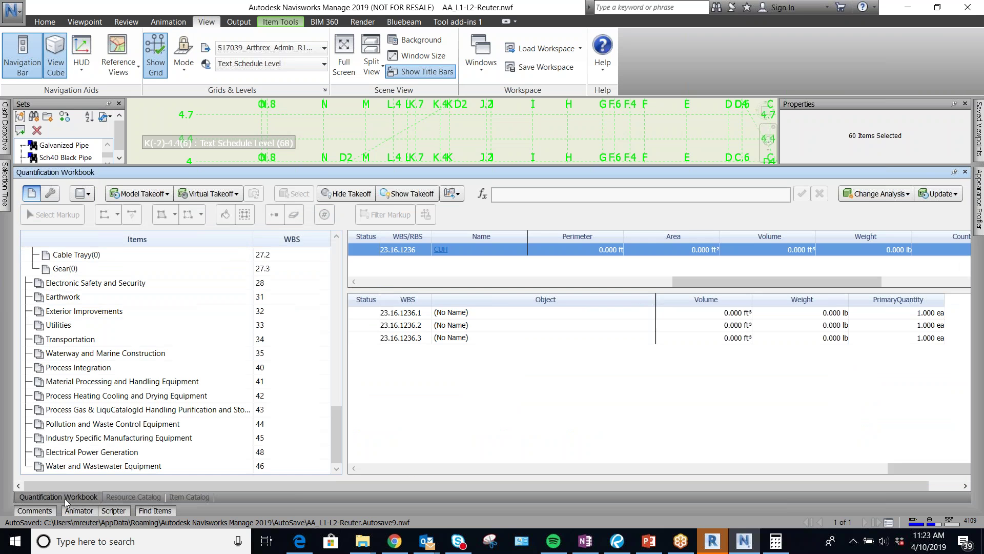
scroll(119, 310, up, 3)
scroll(118, 310, up, 2)
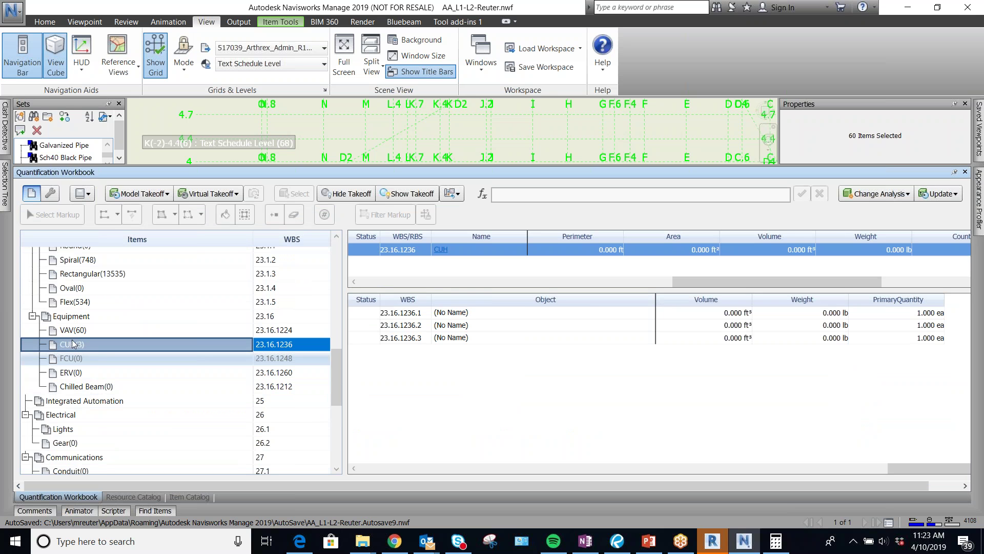
click(69, 316)
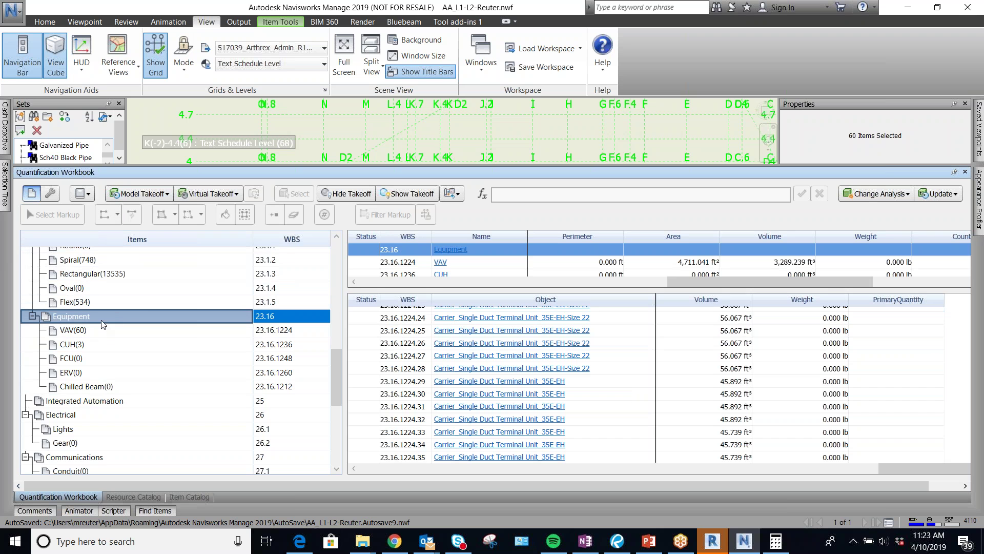
click(180, 496)
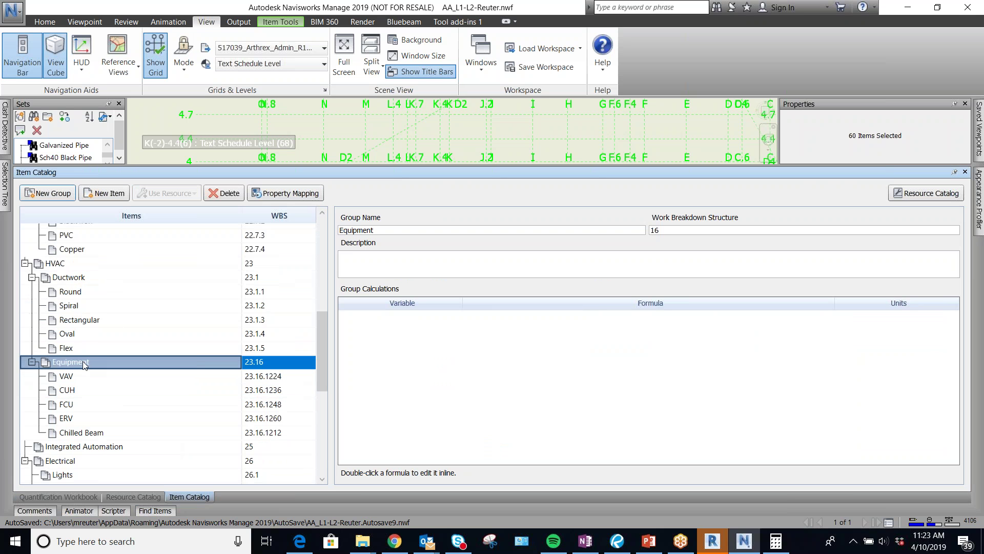
click(103, 194)
text(Air Handler Units)
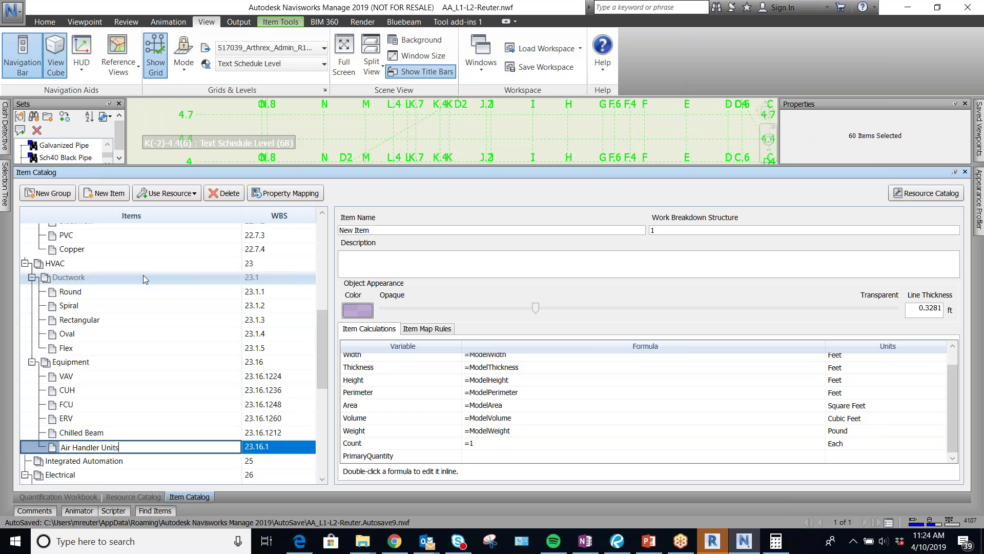
key(Return)
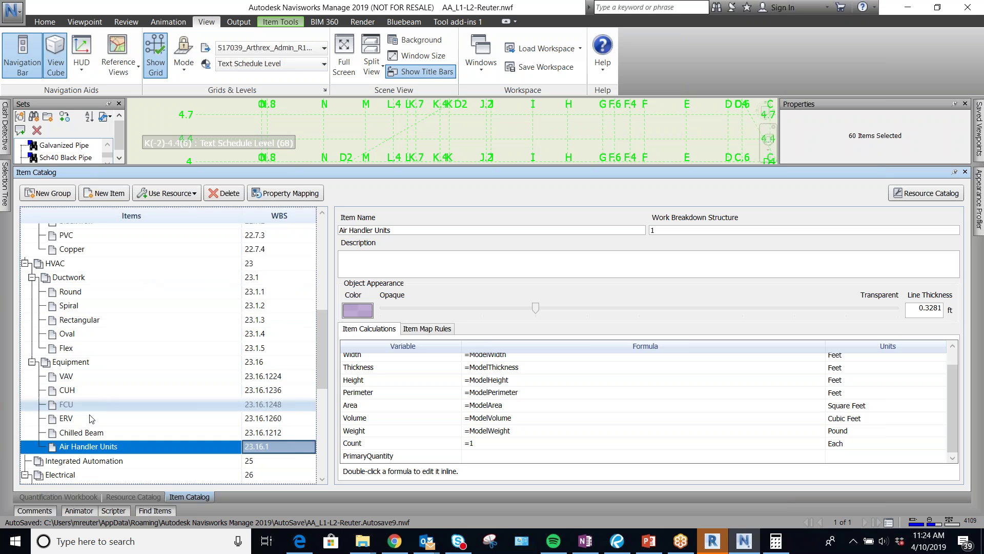
click(81, 432)
click(79, 447)
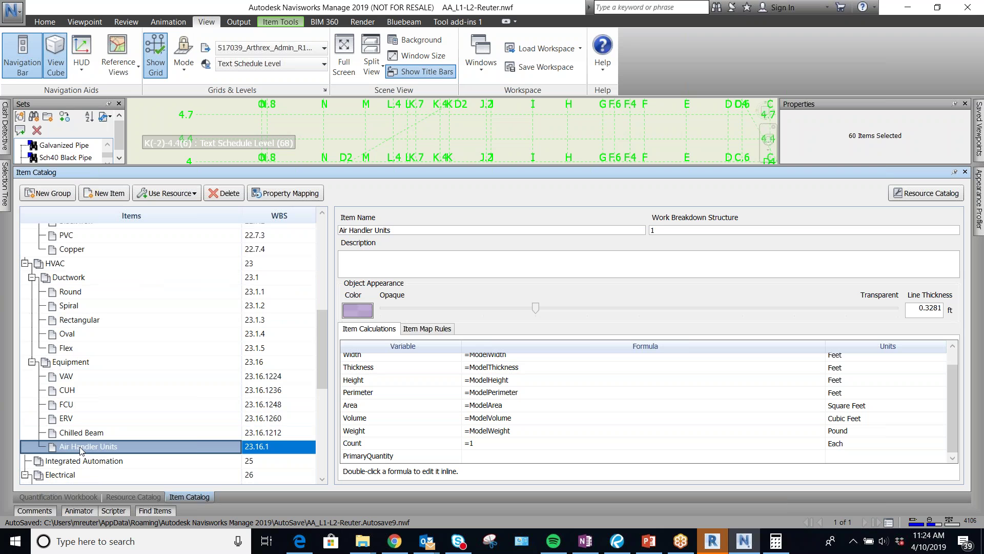
Assign the existing AHUs master resource group to the Air Handler Units item
click(188, 195)
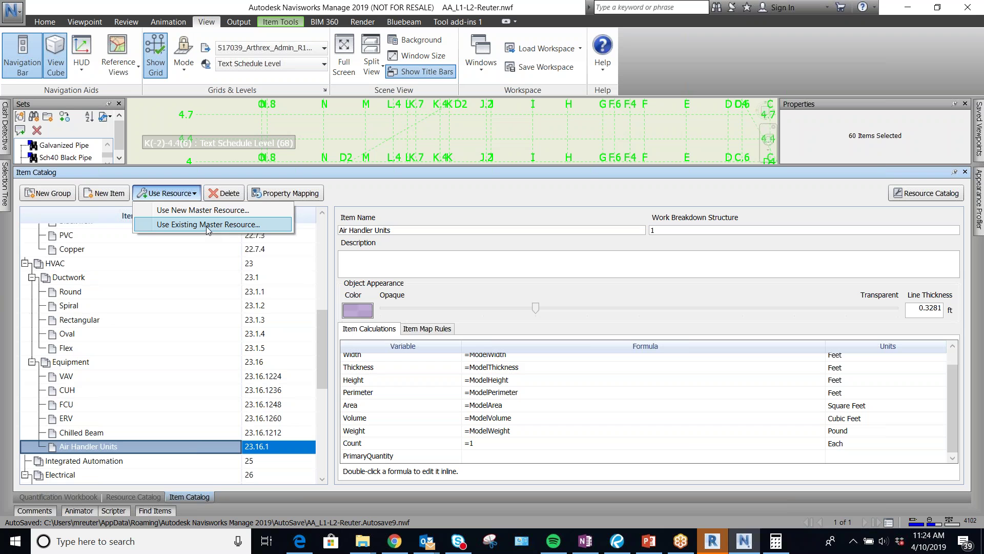
click(207, 225)
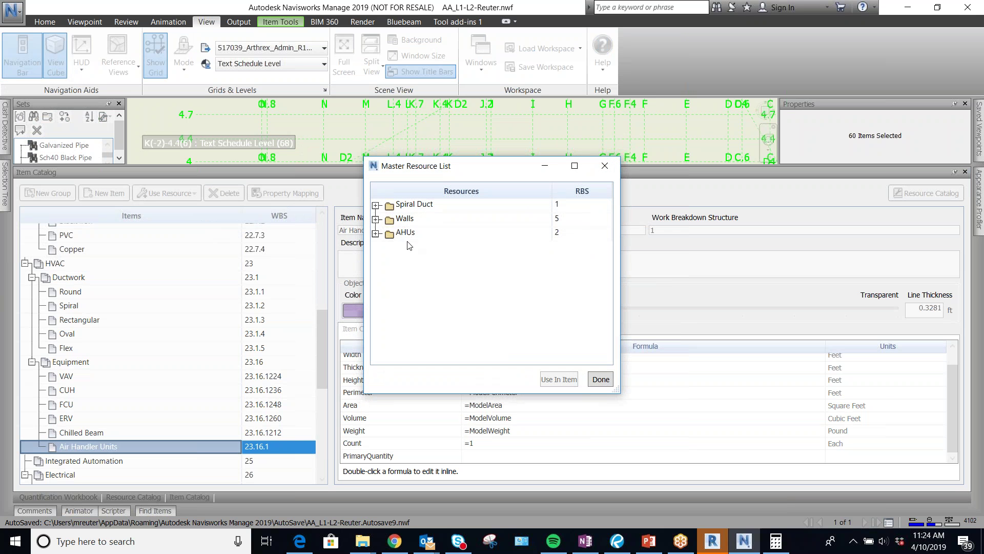
click(389, 232)
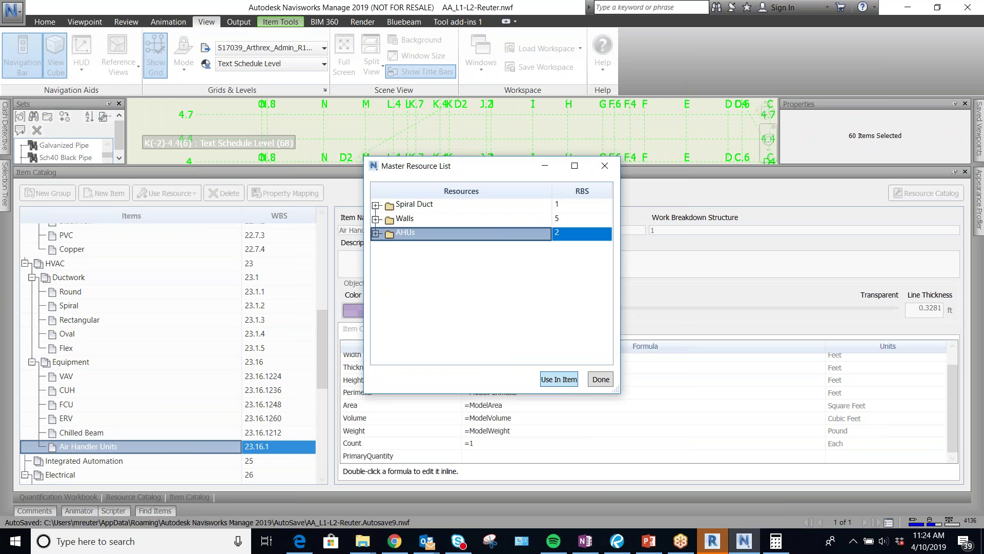
click(558, 379)
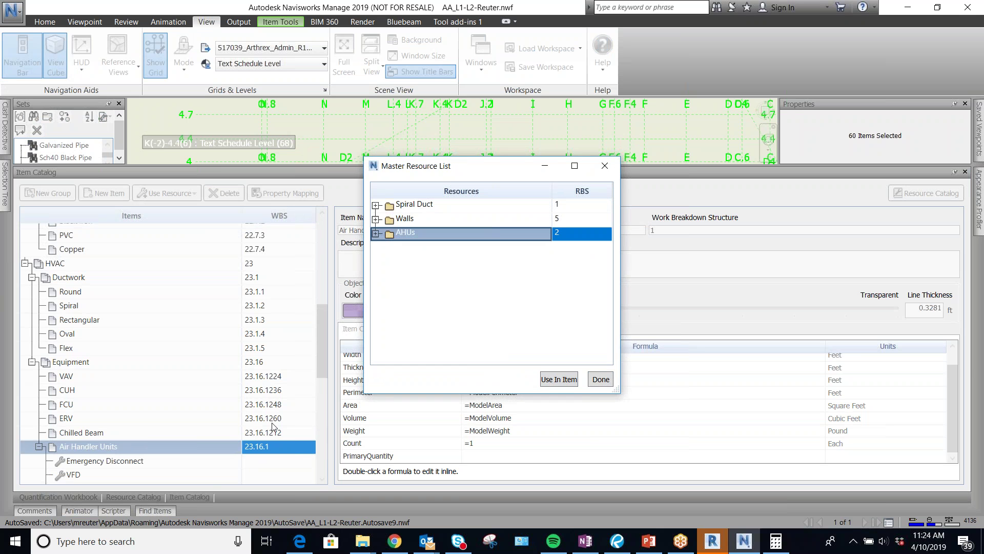
click(601, 379)
scroll(126, 419, down, 2)
scroll(126, 415, up, 2)
Review the calculations of the four resources under the Air Handler Units item, and collapse the item
click(96, 371)
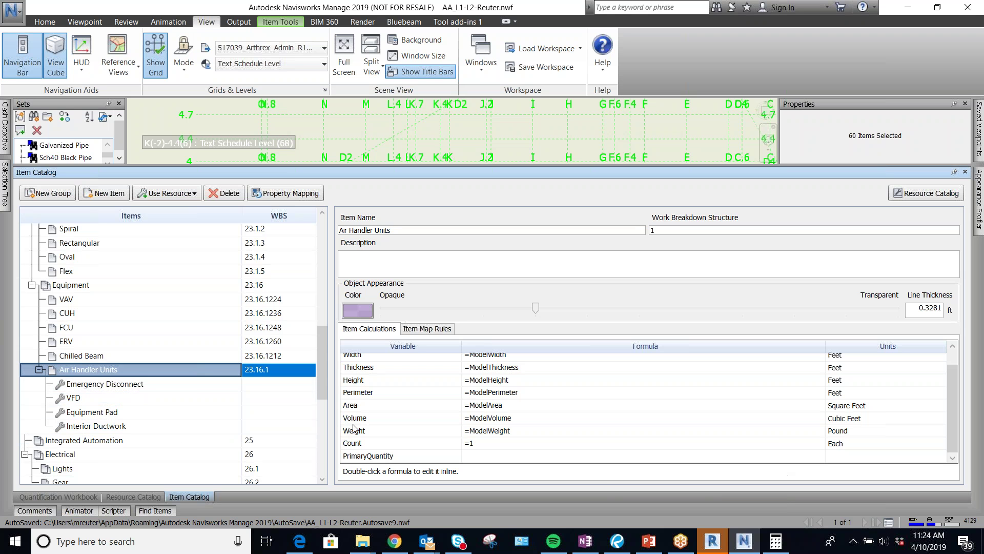
click(94, 424)
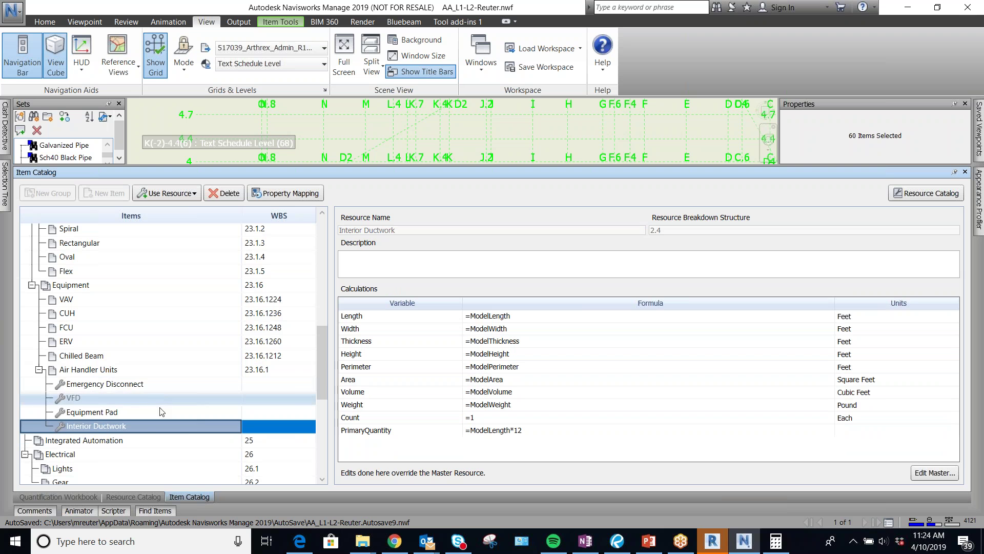
click(83, 411)
click(88, 399)
click(94, 383)
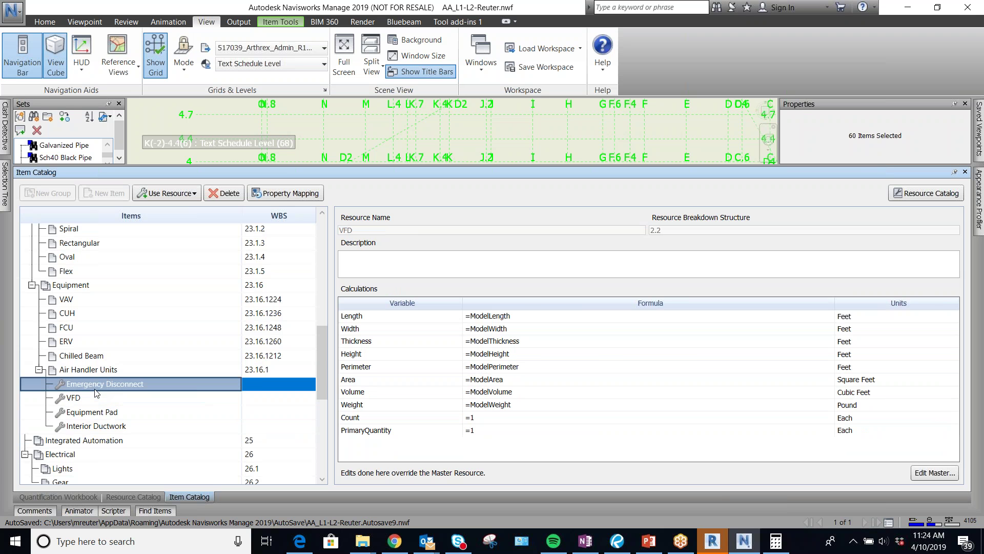
click(82, 369)
click(39, 369)
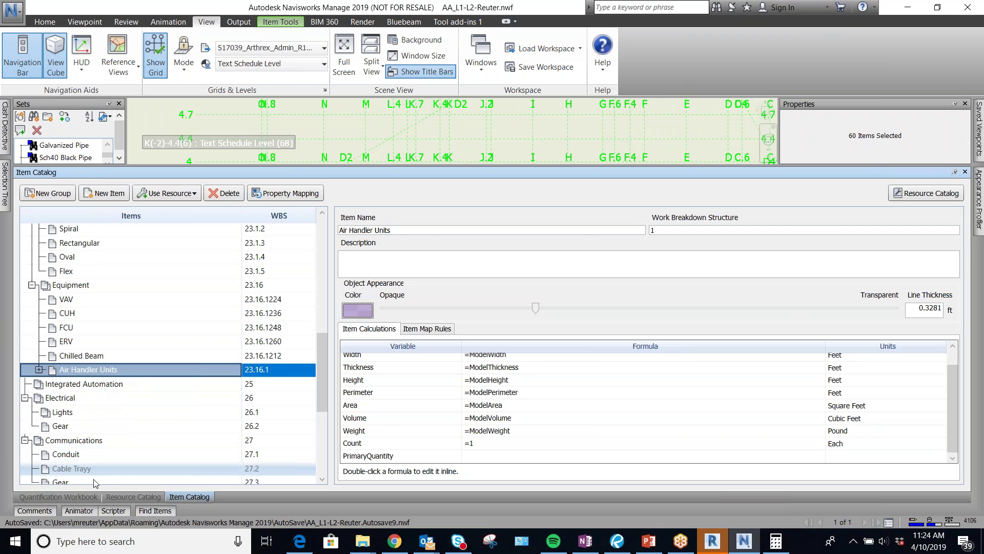
Select the objects of the AHUs search set and take them off to Air Handler Units in the Quantification Workbook
click(76, 497)
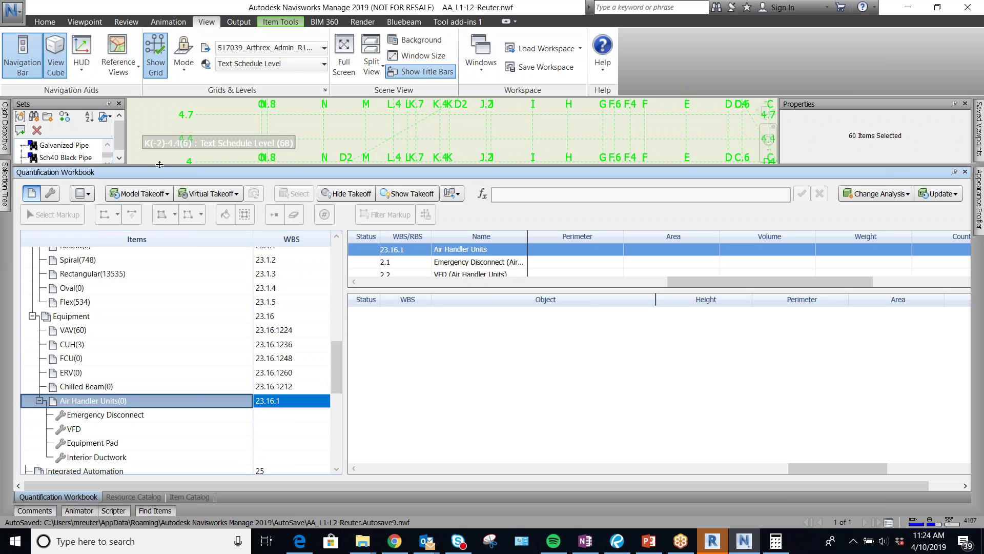
drag(159, 165, 167, 281)
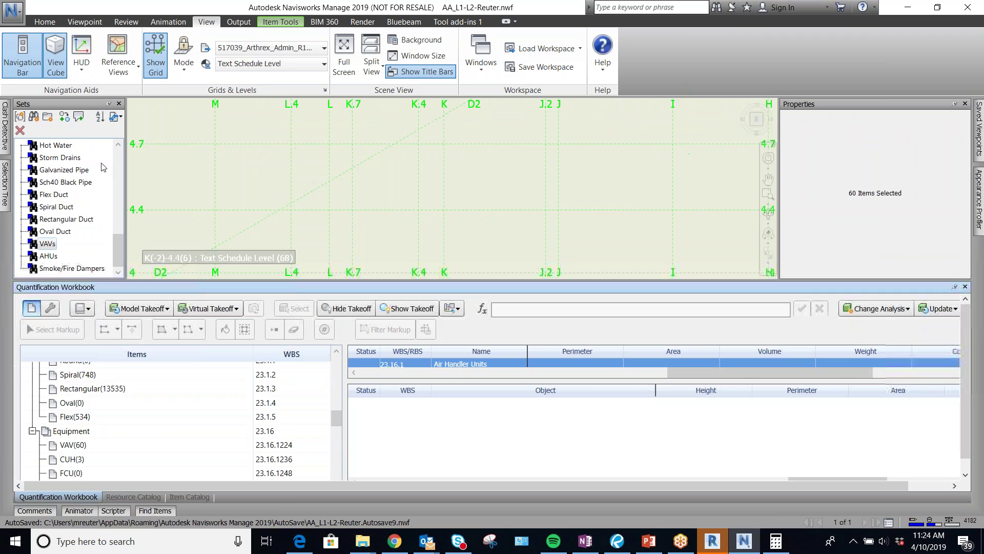
click(49, 256)
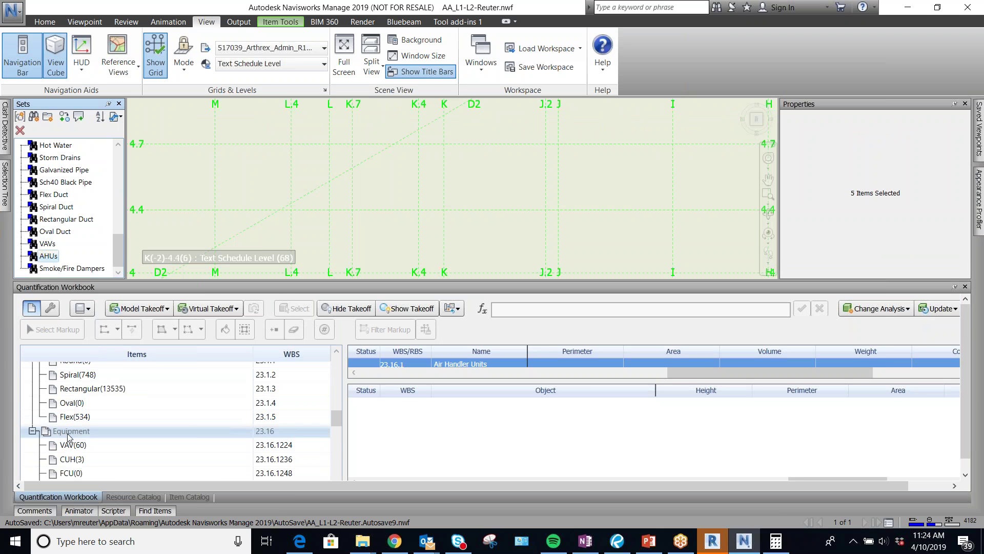
scroll(79, 457, down, 3)
scroll(79, 457, up, 2)
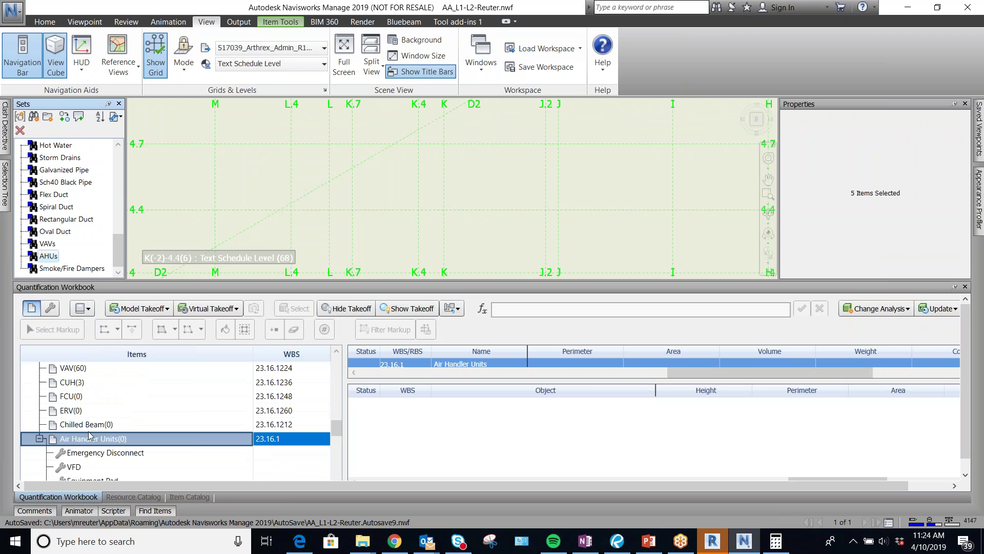
click(84, 442)
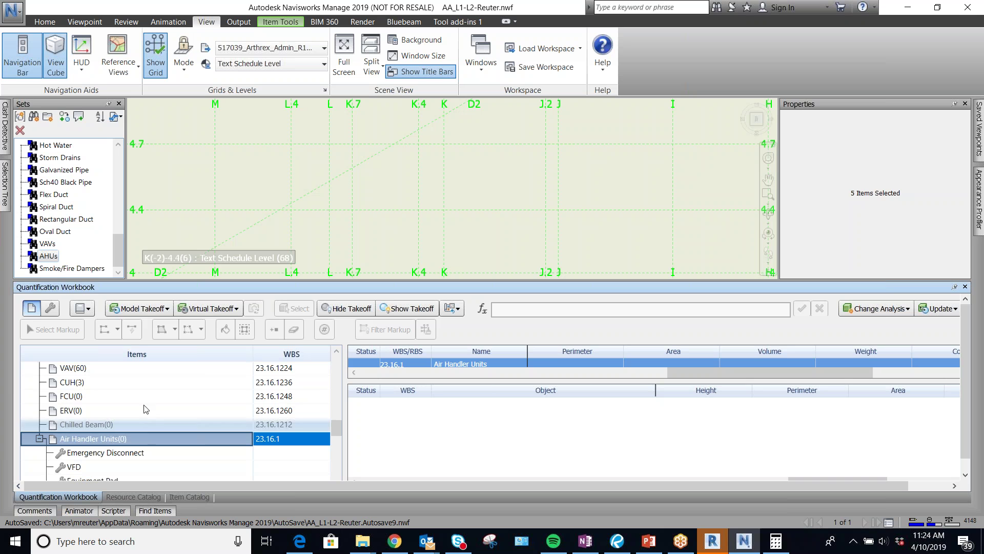
click(161, 308)
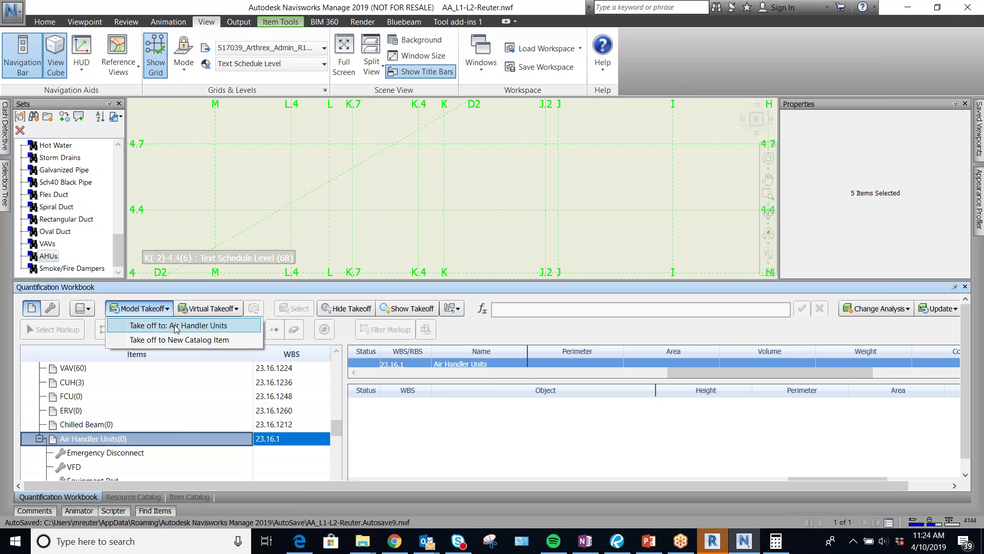
click(175, 323)
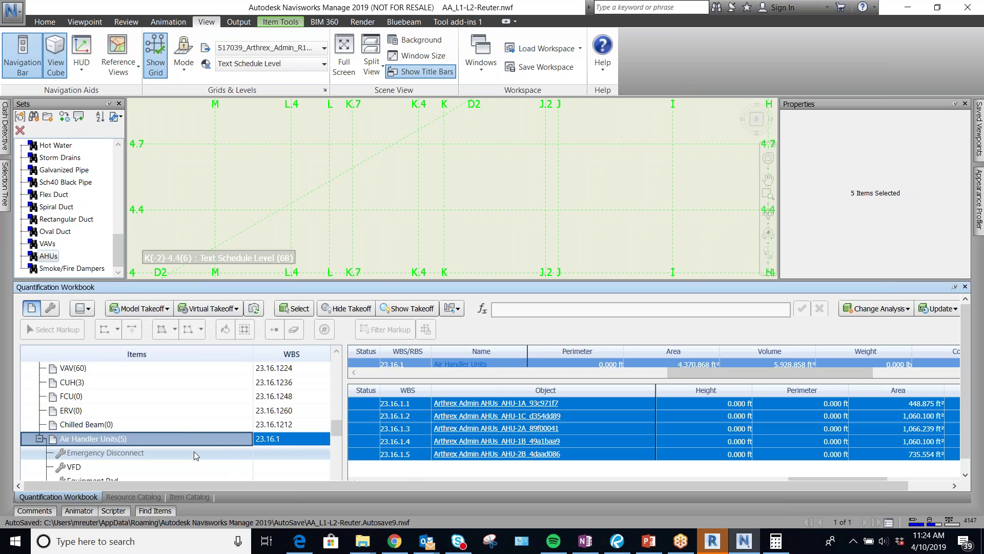
Enlarge the Quantification Workbook and examine the takeoff quantities of the Emergency Disconnect resource under Air Handler Units
click(128, 454)
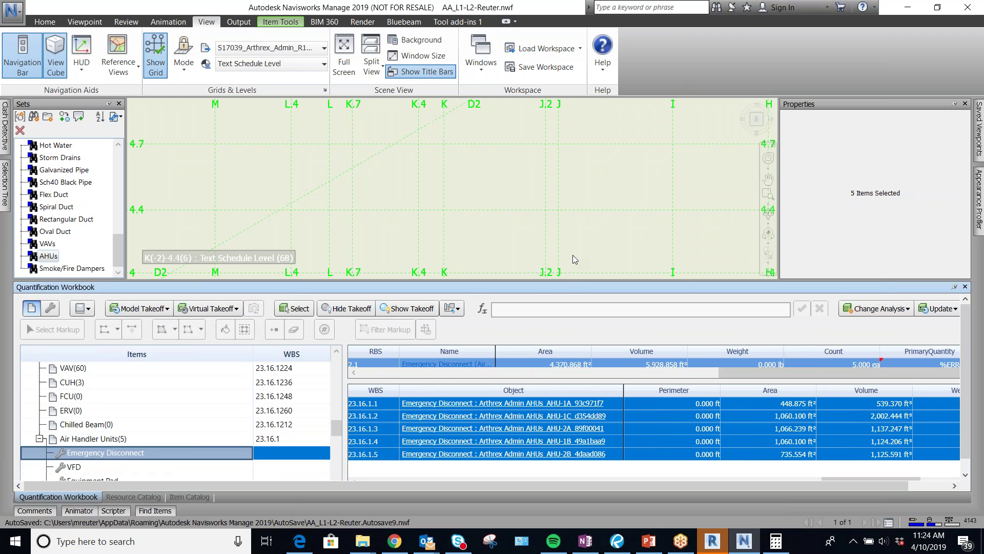
drag(555, 279, 544, 173)
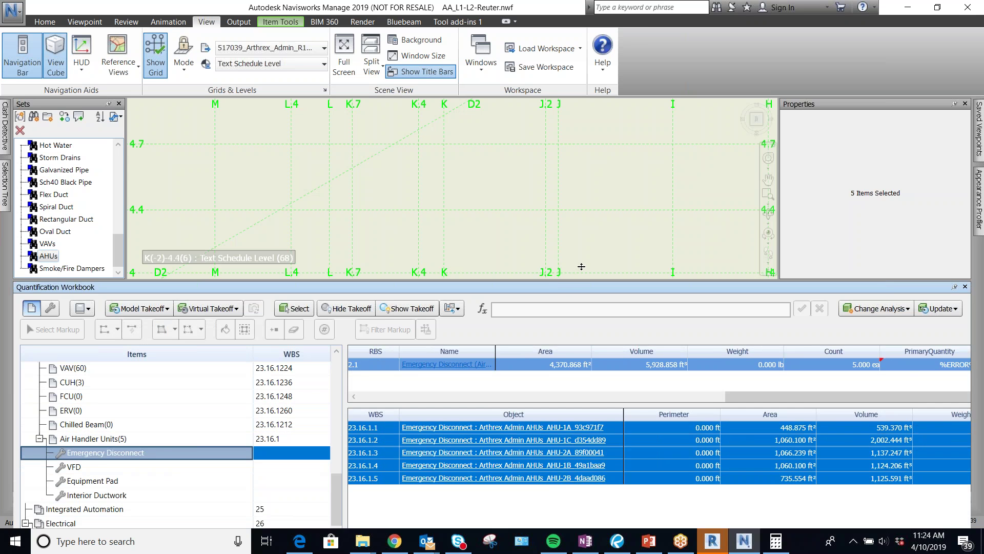
drag(859, 467, 926, 468)
click(856, 468)
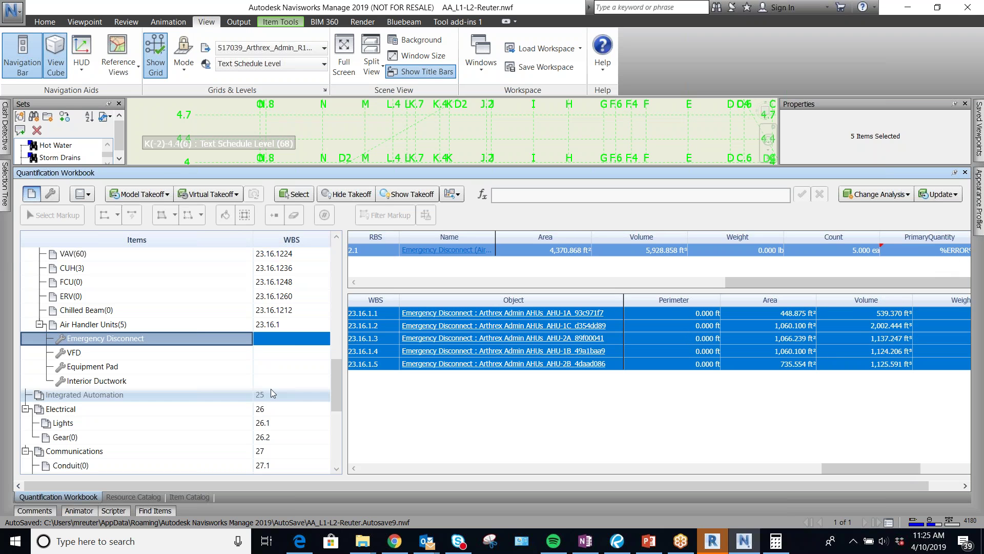
Compare the takeoff quantities of the VFD, Equipment Pad, Interior Ductwork and Emergency Disconnect resources under Air Handler Units
click(125, 353)
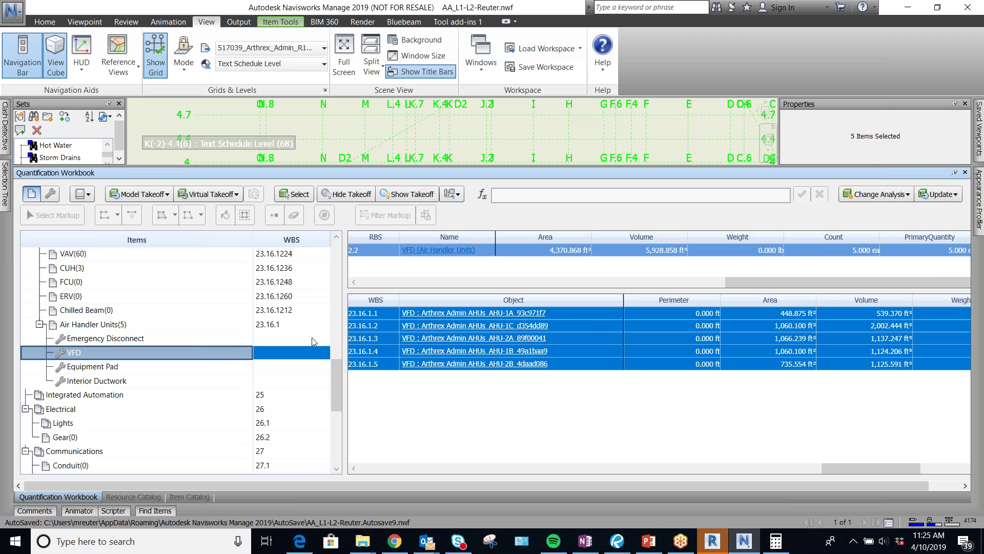
click(137, 367)
click(119, 381)
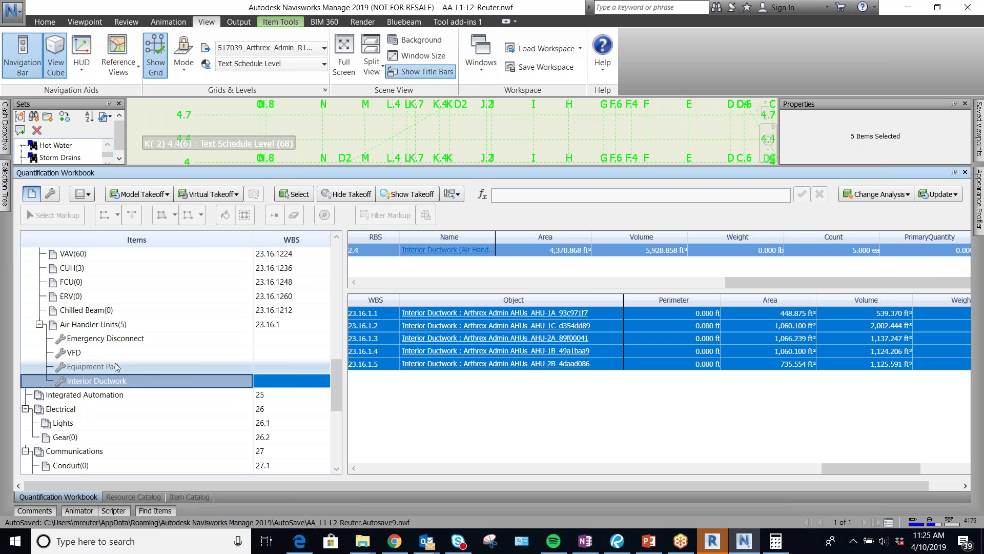
click(115, 362)
click(115, 340)
click(118, 352)
click(131, 366)
click(146, 379)
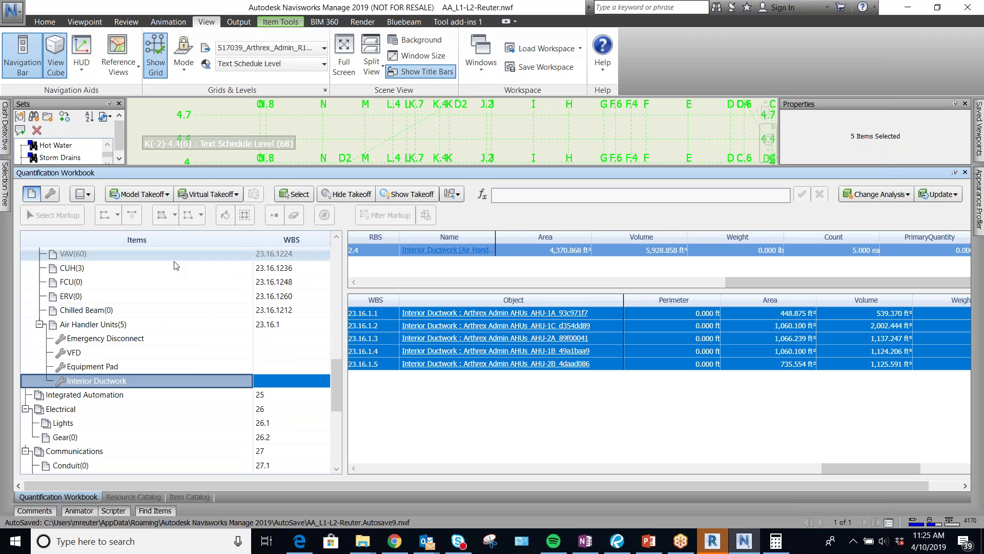
Review the Item Catalog's structure, including the items in the Plumbing Valves group, and collapse that group again
click(189, 497)
scroll(129, 270, up, 15)
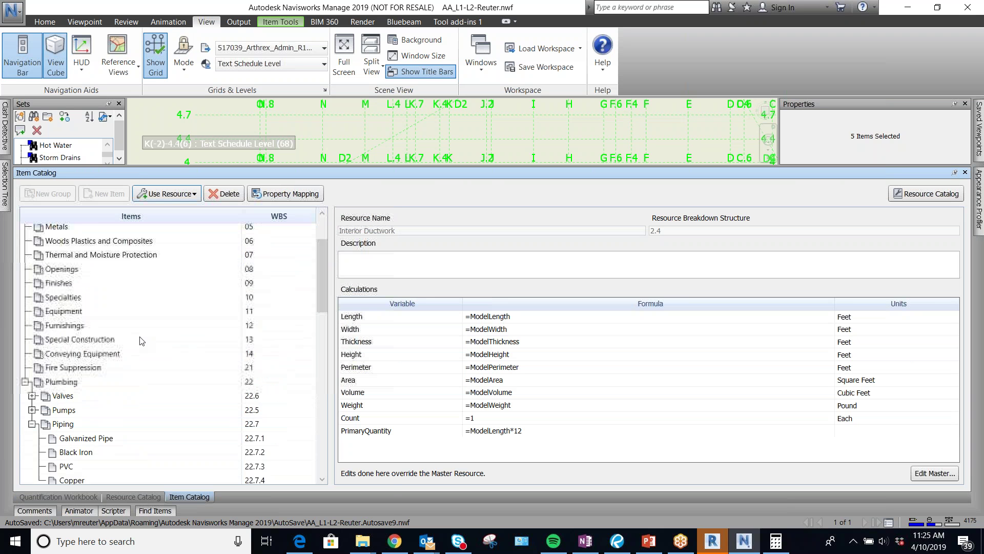
scroll(144, 320, down, 2)
scroll(141, 287, up, 2)
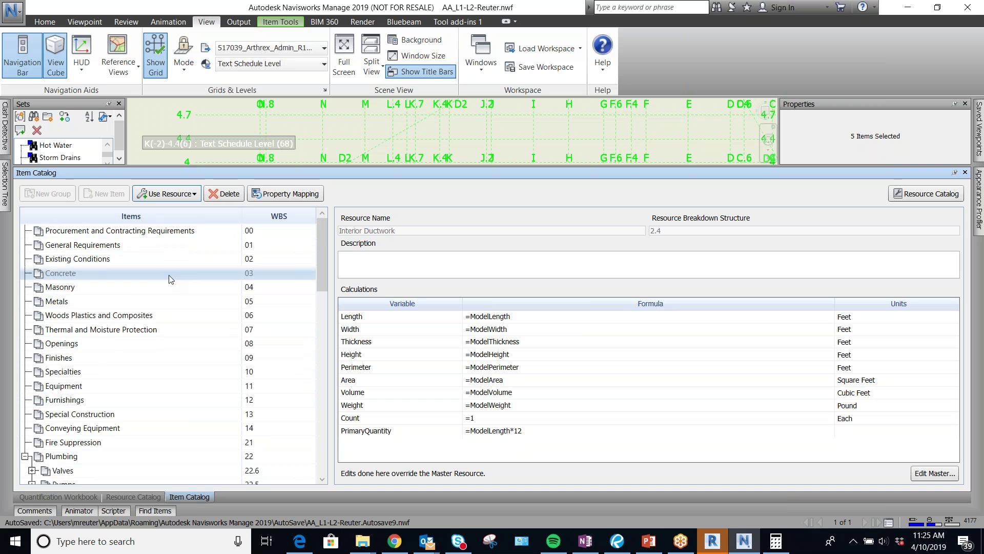
scroll(146, 358, down, 4)
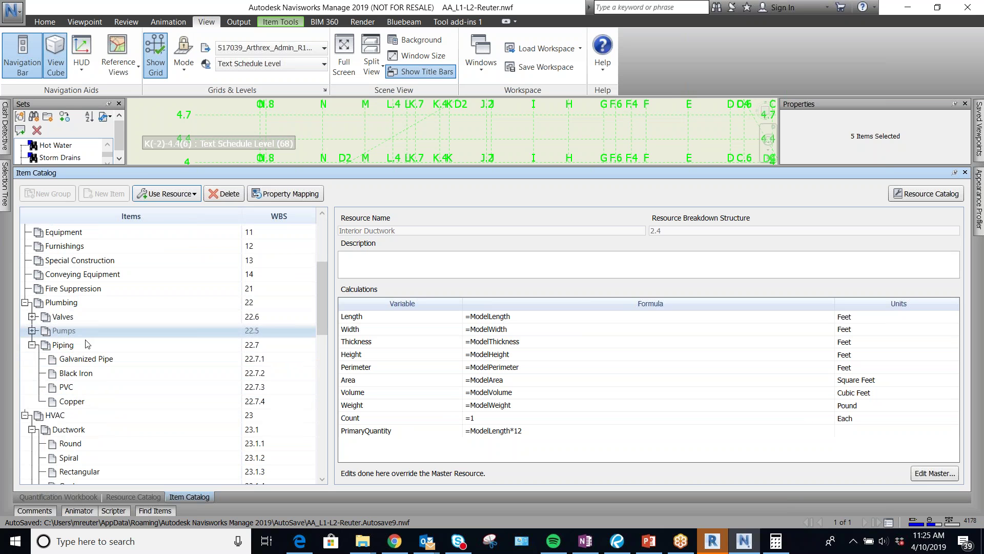
click(32, 317)
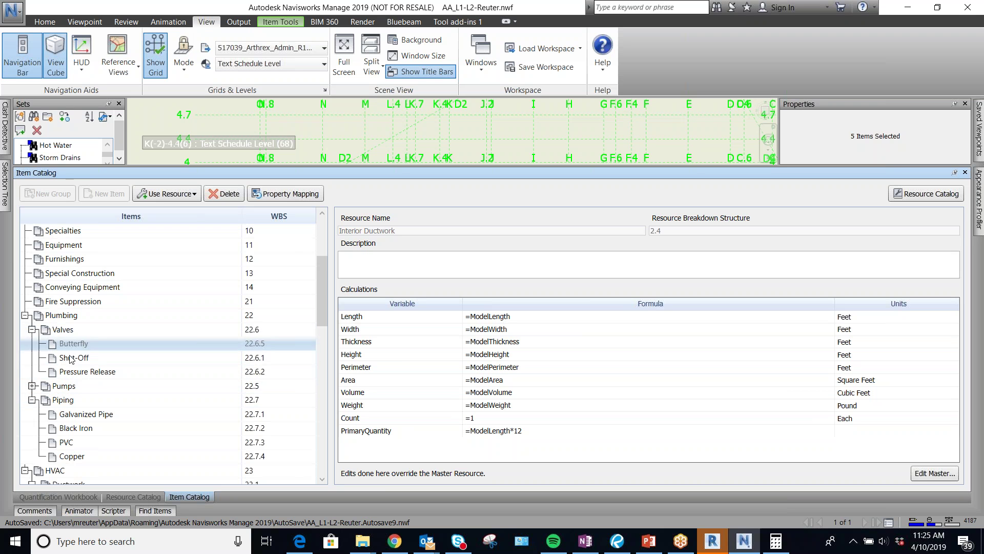
click(33, 329)
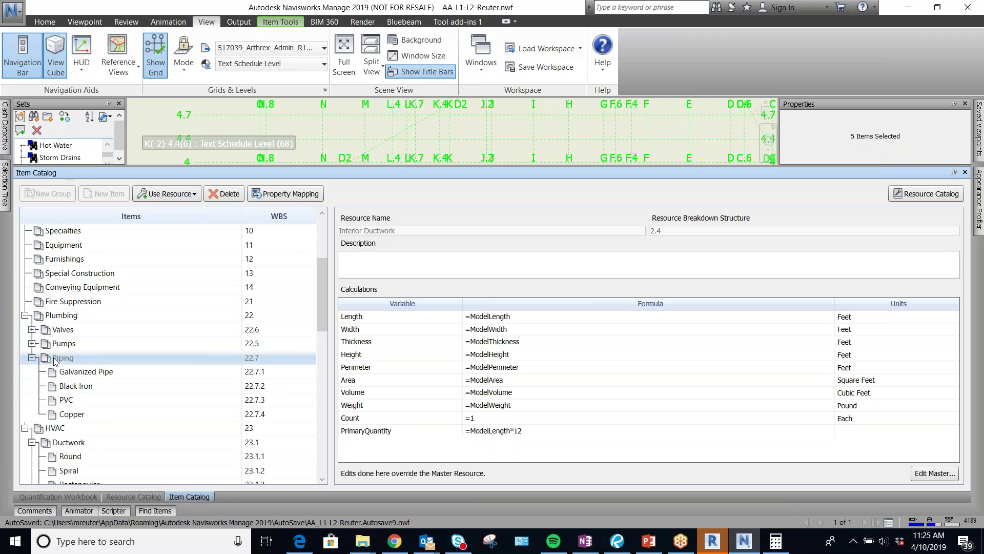
Collapse the Piping group in the Item Catalog and review the Ductwork and Equipment items under HVAC
click(33, 359)
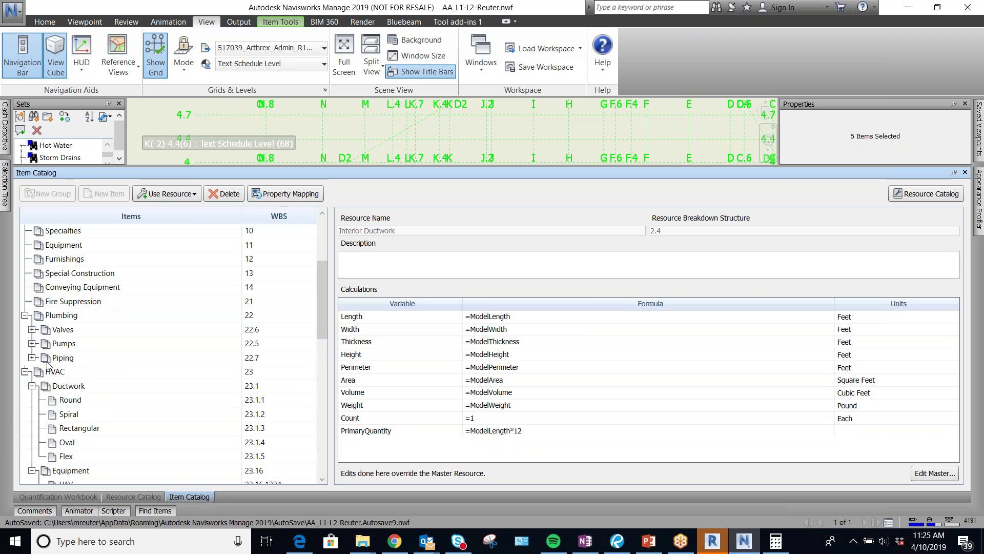
click(81, 363)
click(82, 399)
click(300, 329)
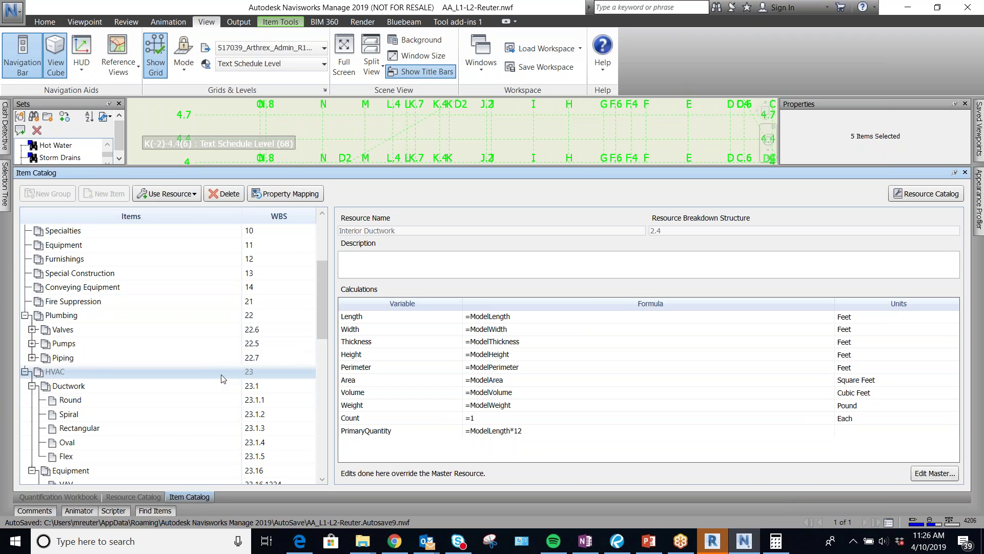
scroll(200, 346, down, 2)
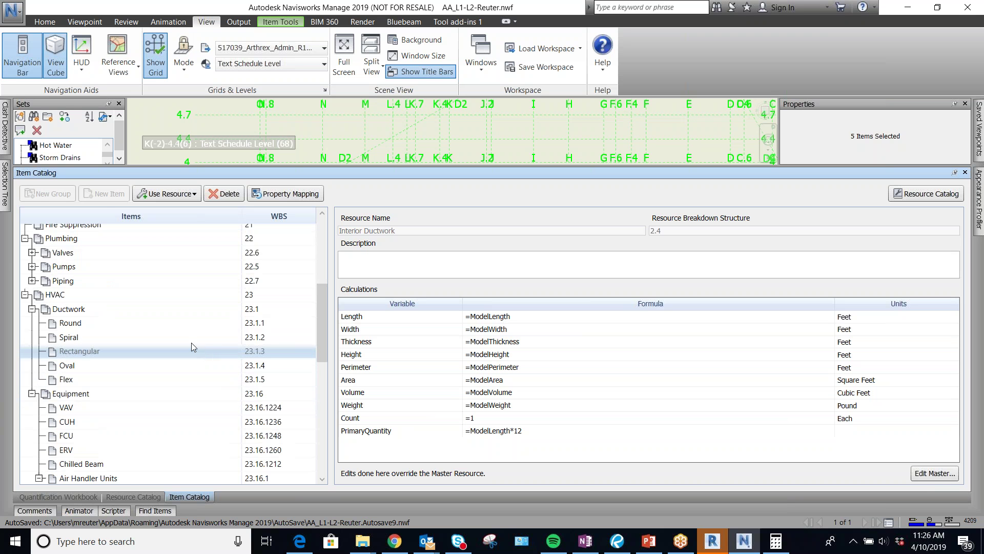
Collapse Air Handler Units in the Quantification Workbook and compare the workbook with the Item Catalog and Resource Catalog
click(61, 496)
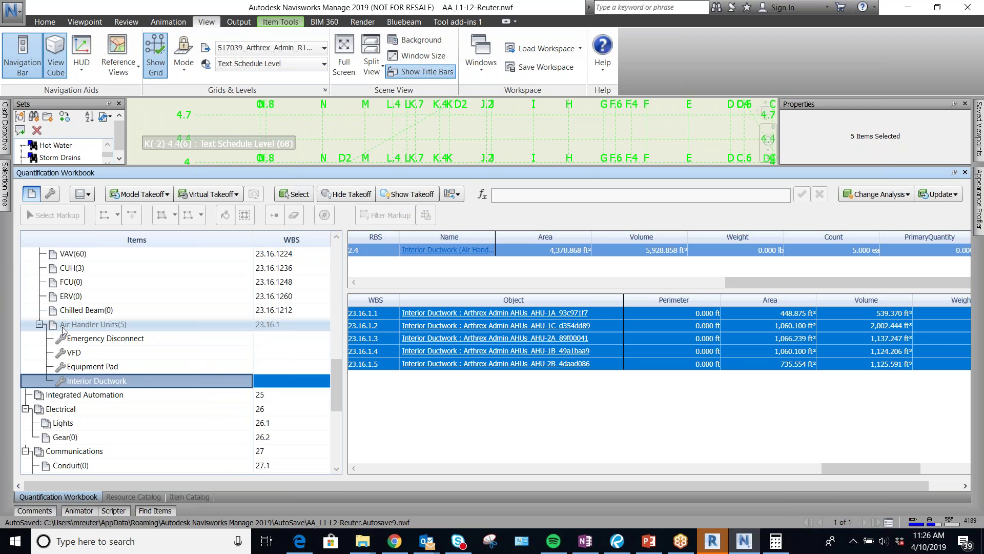
click(39, 325)
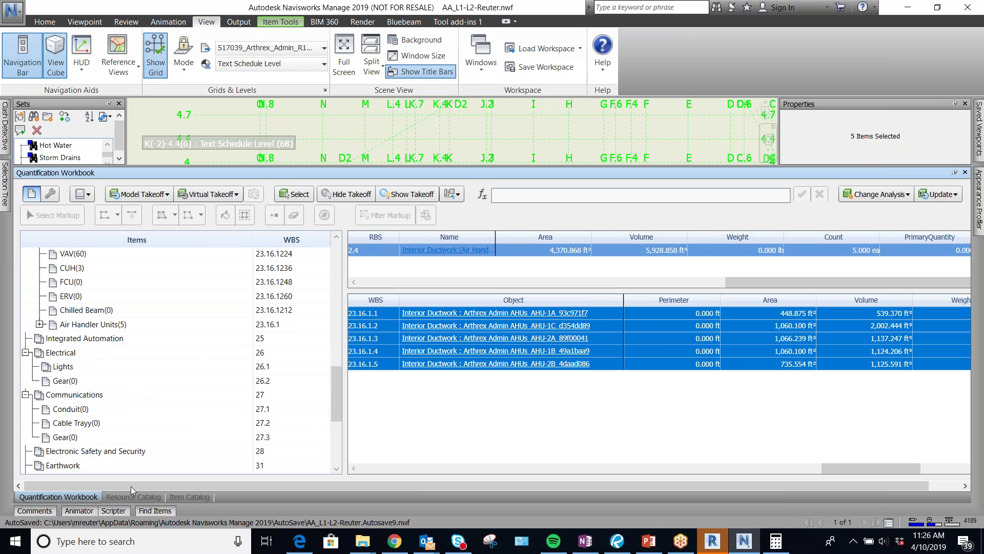
click(192, 496)
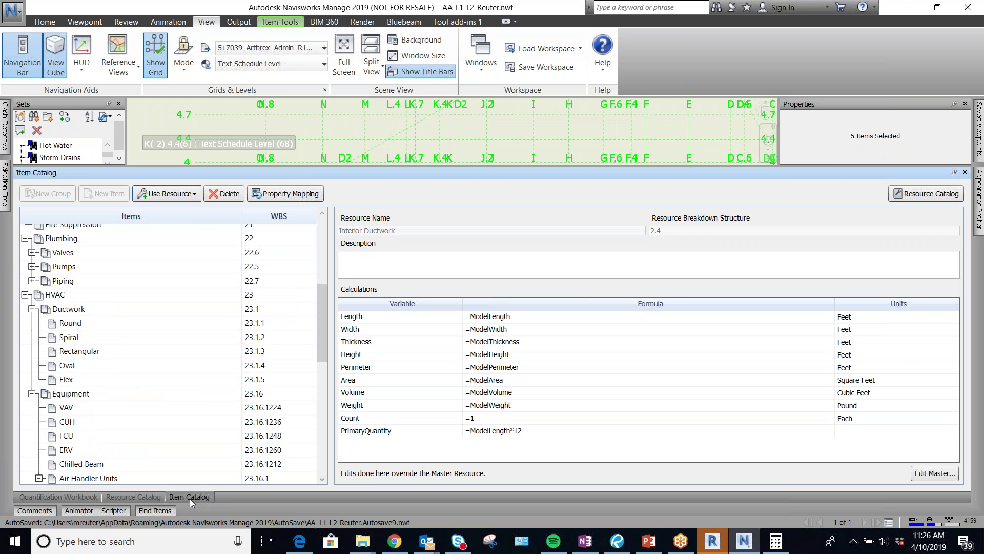
click(160, 497)
click(178, 497)
click(74, 498)
click(188, 496)
click(66, 497)
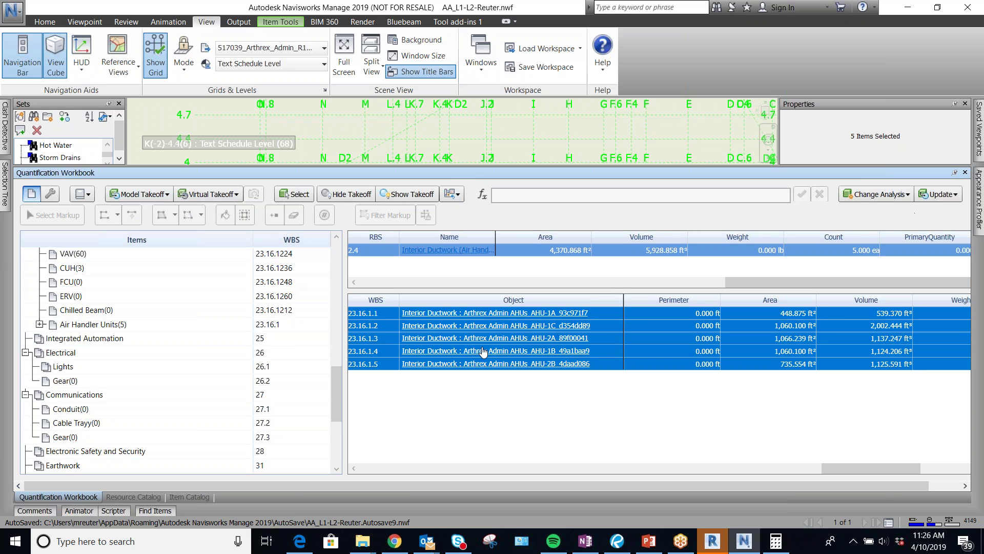
click(88, 194)
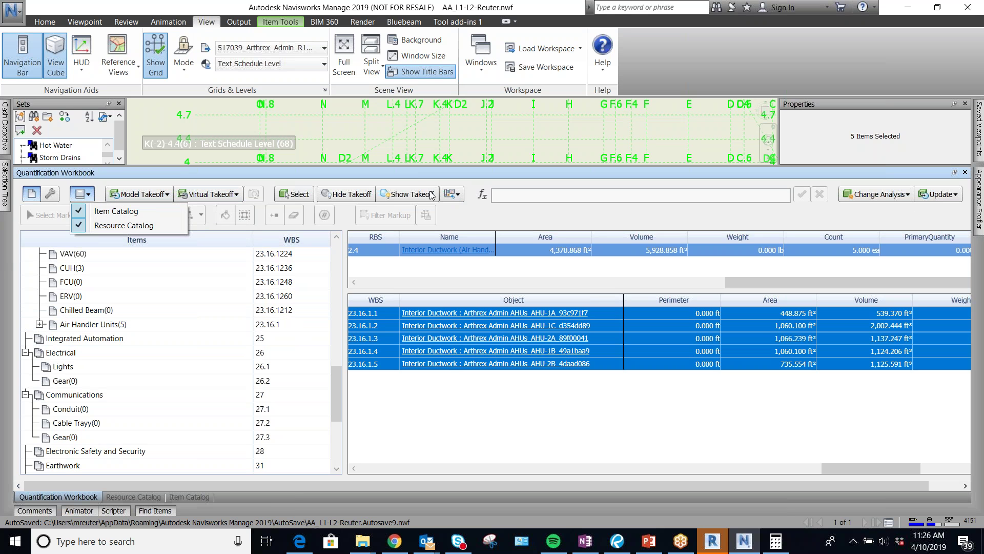
click(454, 195)
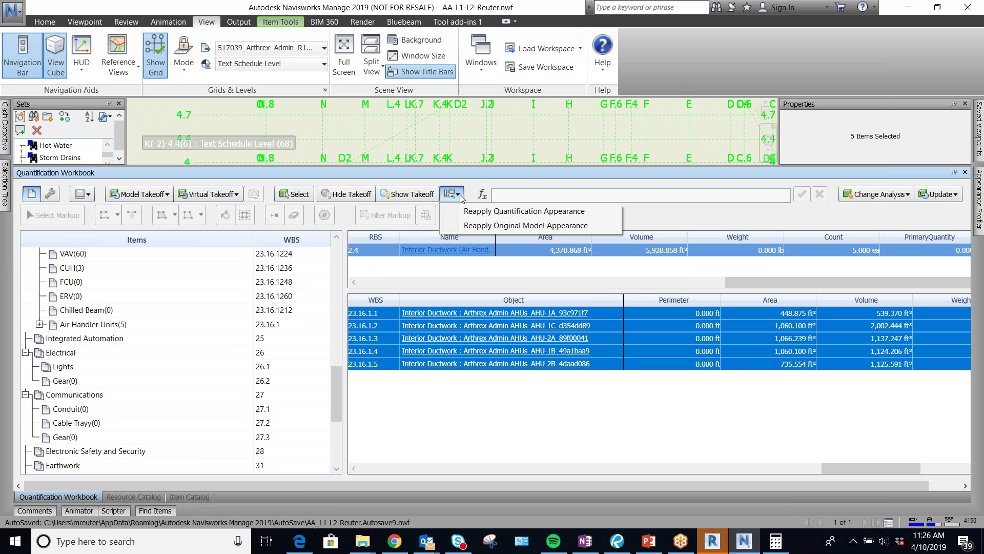
click(798, 213)
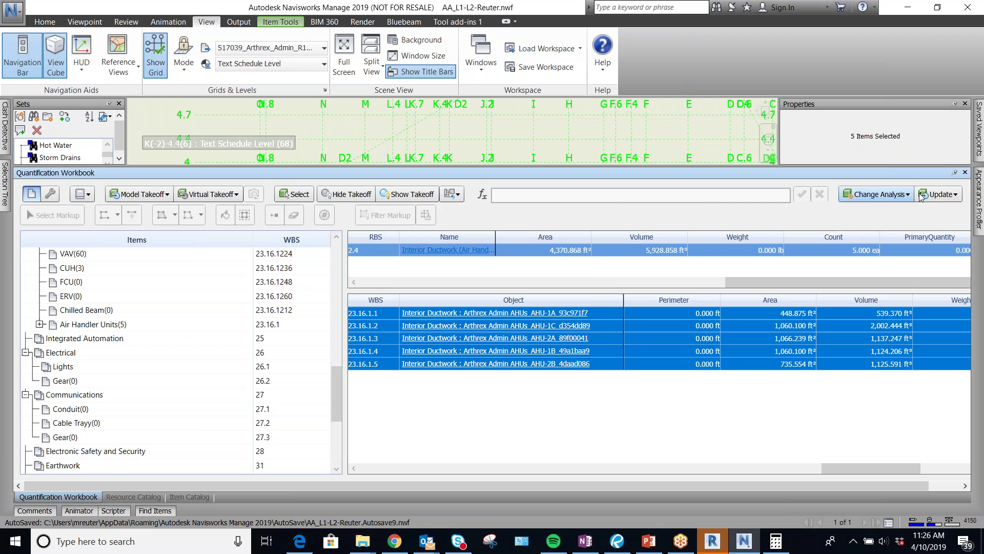
Export the takeoff quantities to an Excel file named New Quantity Report on the Desktop
drag(902, 470, 960, 488)
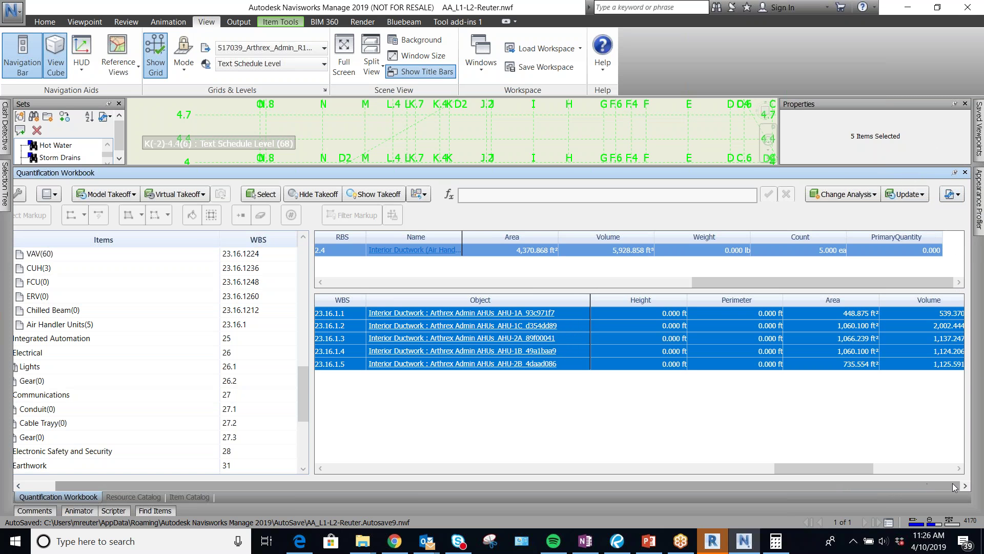
click(956, 196)
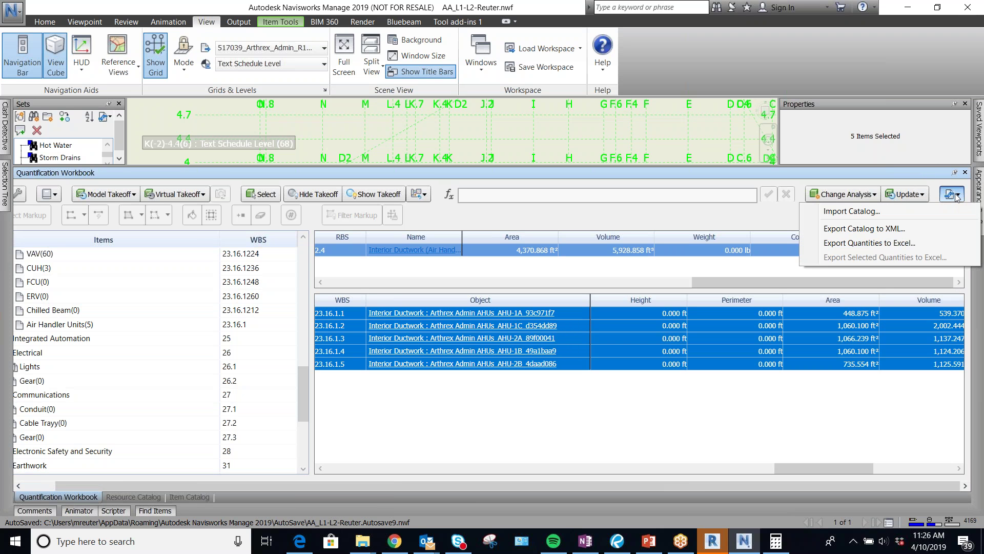
click(900, 246)
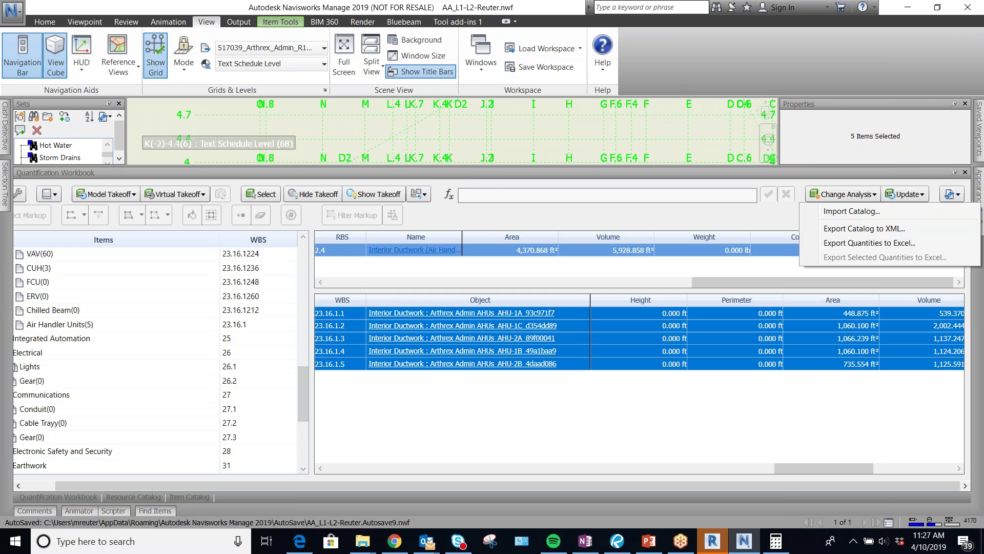
click(51, 136)
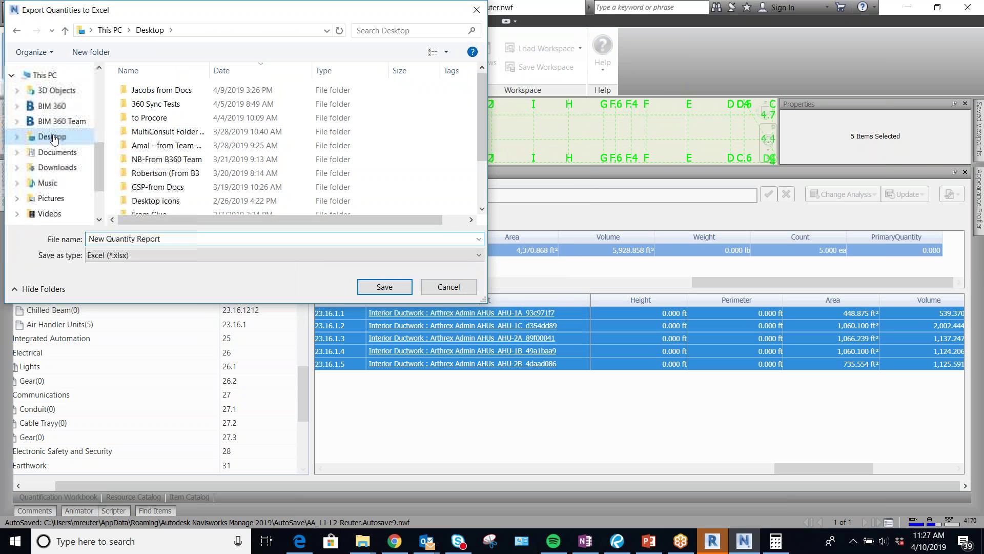
click(385, 288)
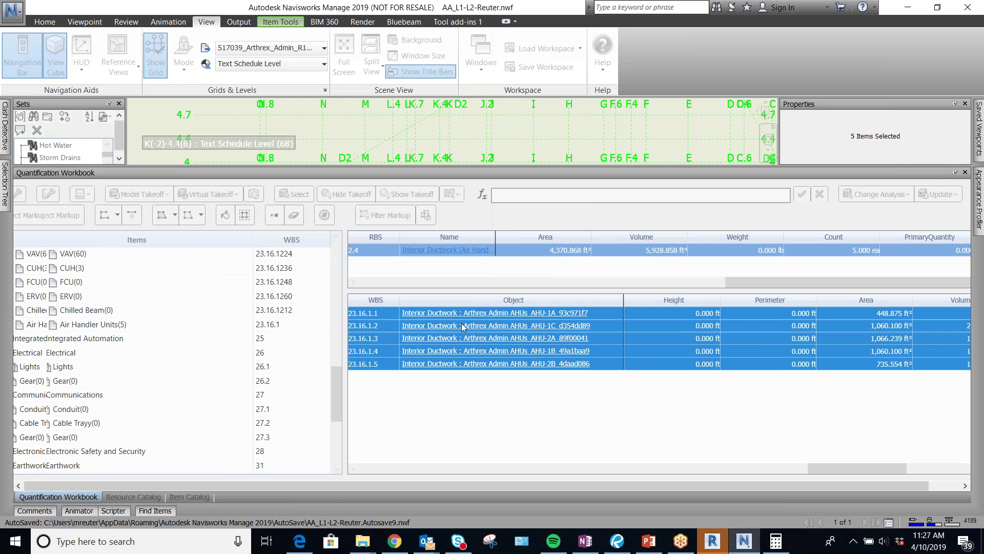
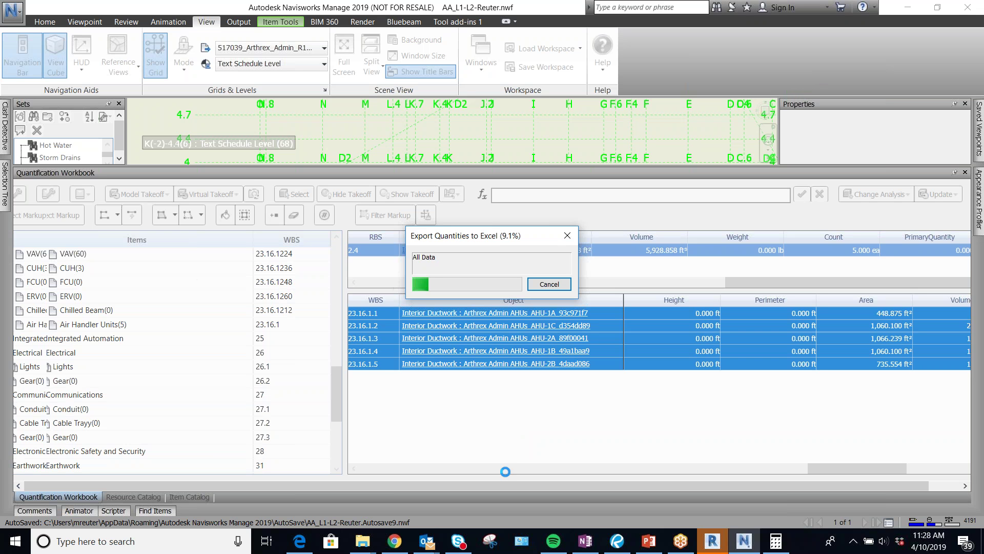
Close the OneNote window and move the export progress dialog aside while the export runs
mouse_move(585, 540)
click(635, 445)
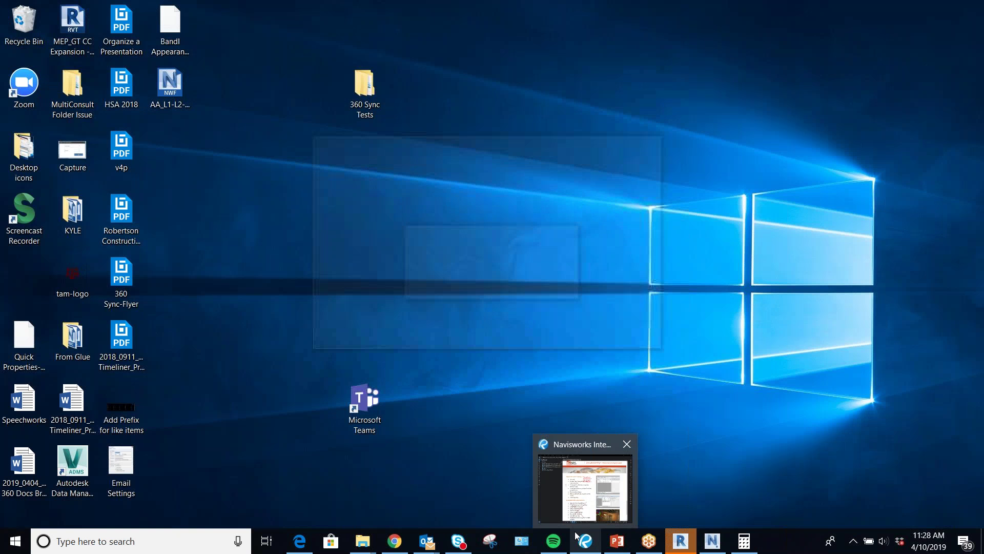
mouse_move(557, 545)
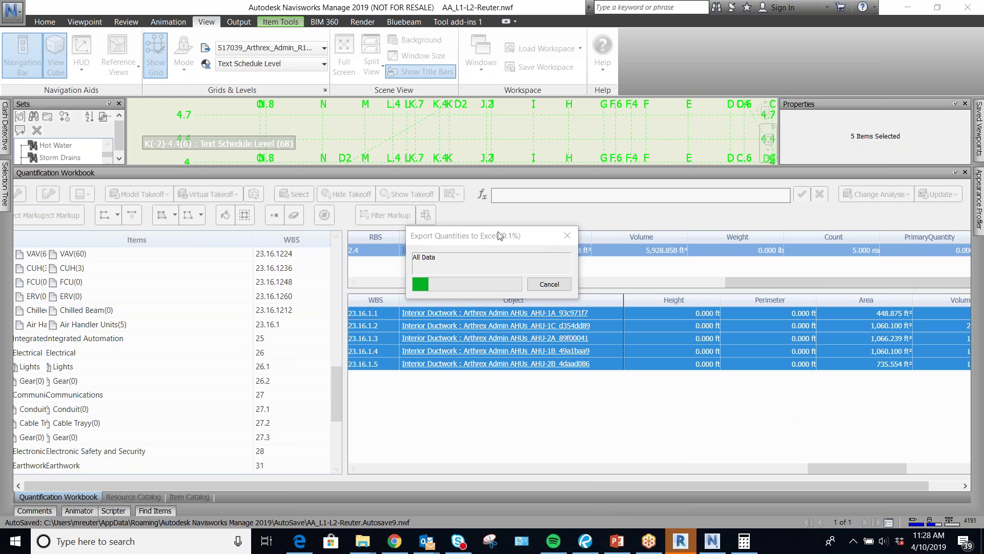
drag(499, 235, 607, 252)
mouse_move(651, 551)
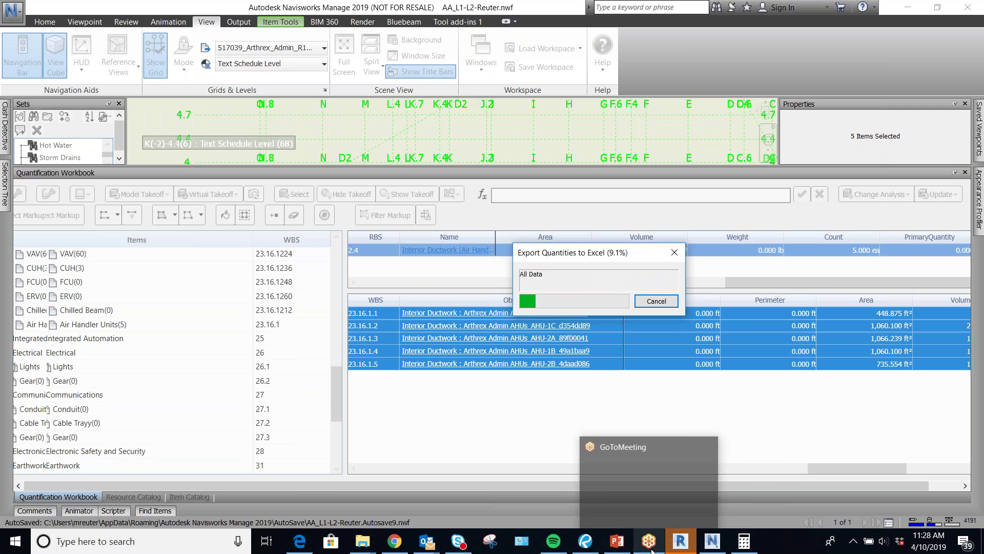
mouse_move(448, 547)
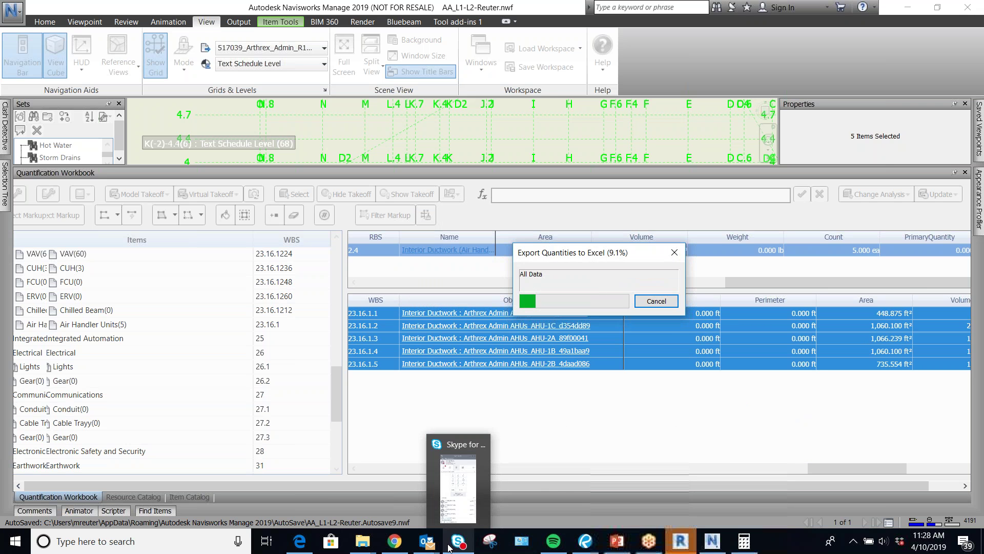
mouse_move(670, 449)
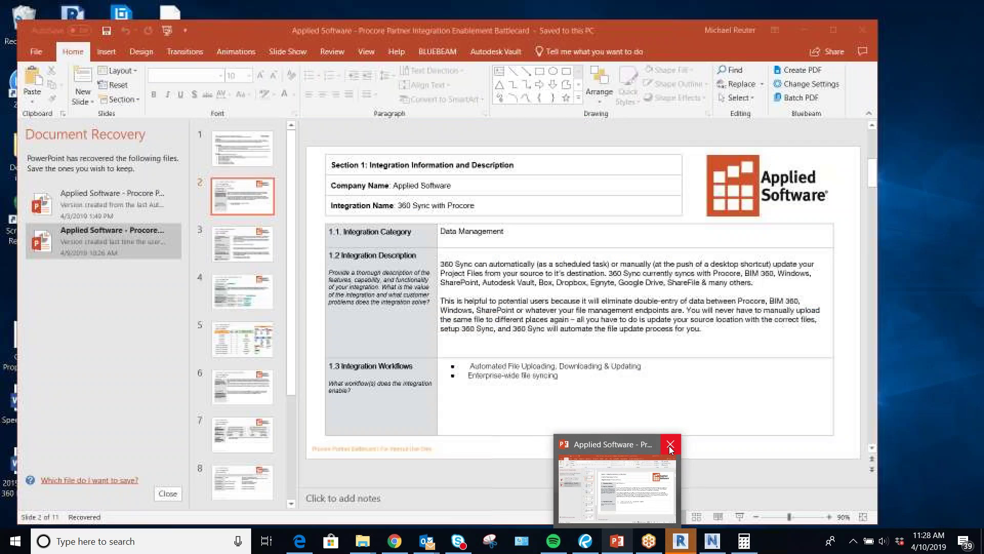
Switch to Revit, ignore the unresolved references, and close the local project file without synchronizing with central
mouse_move(680, 544)
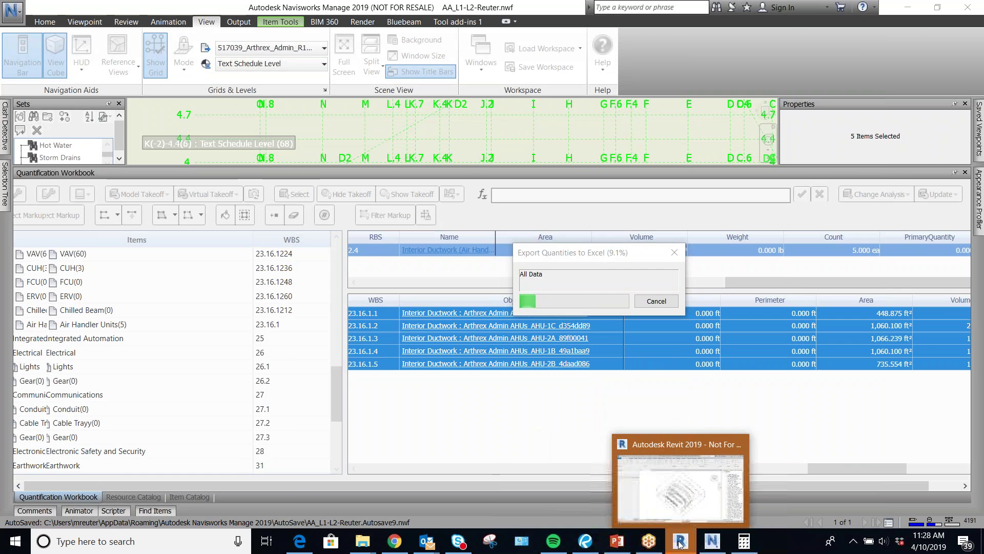
click(727, 474)
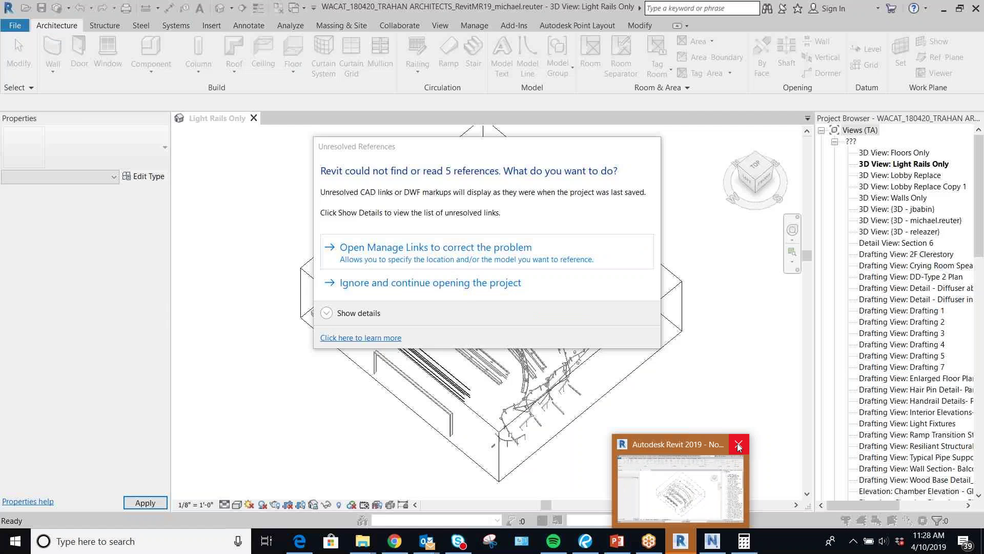
click(494, 283)
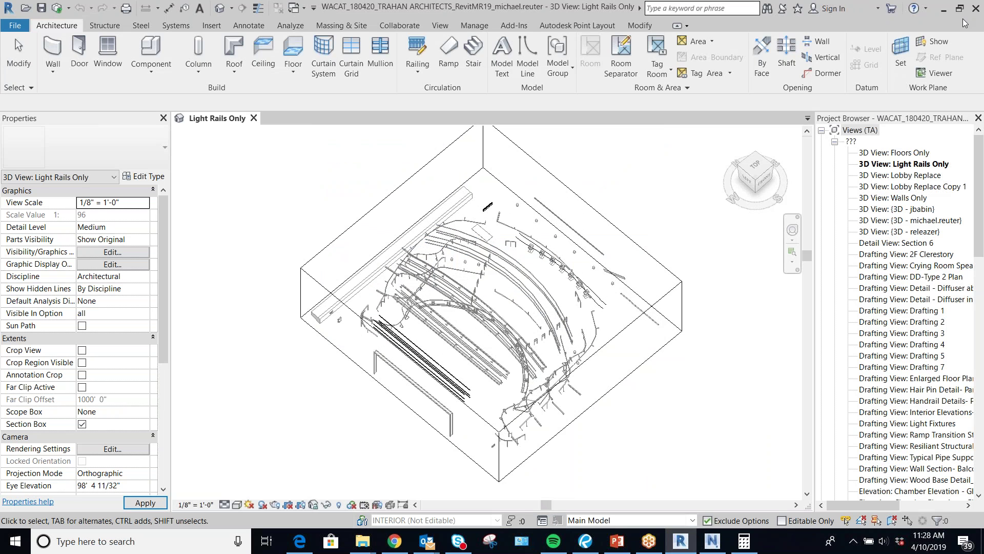
click(976, 8)
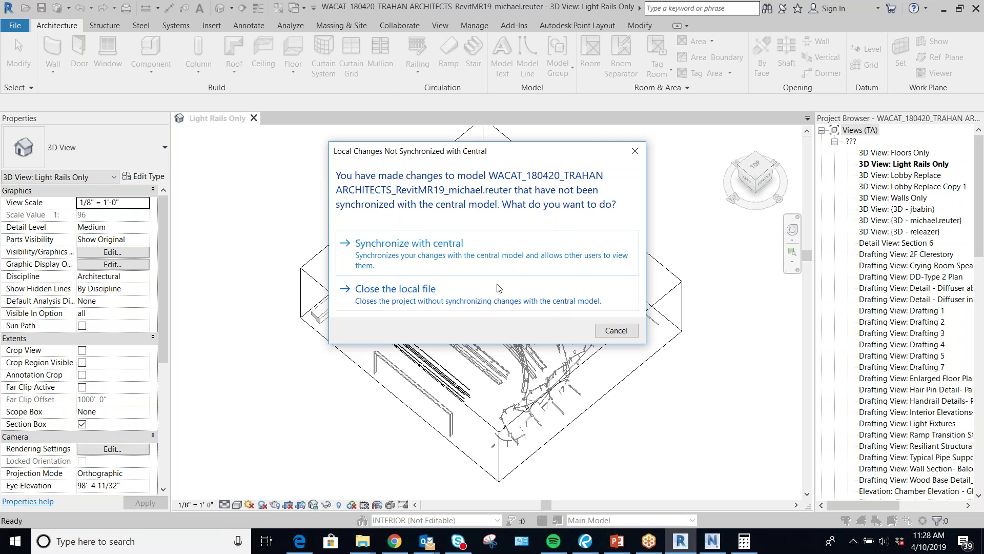
click(475, 291)
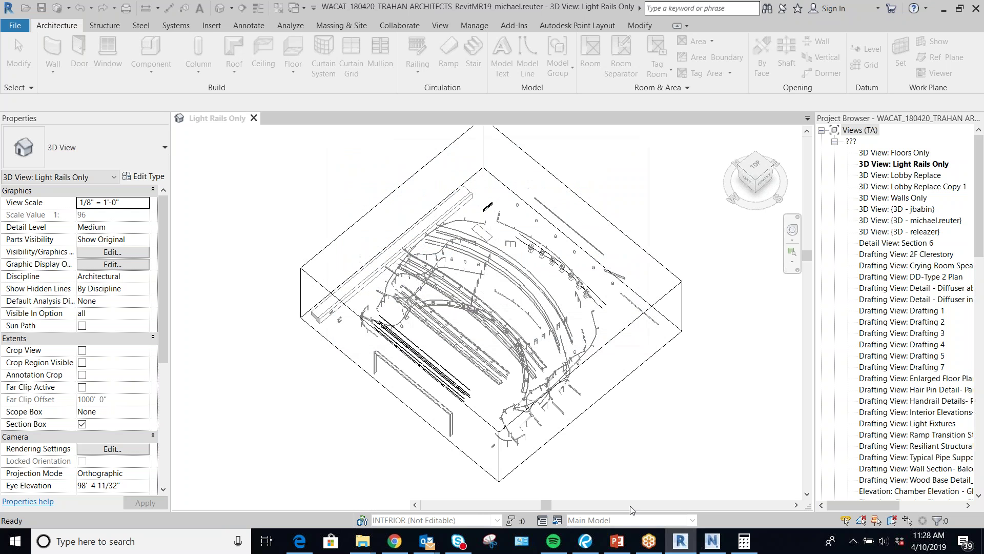
Return to Navisworks, choose to open the exported quantities file, and switch to it in Excel
click(712, 542)
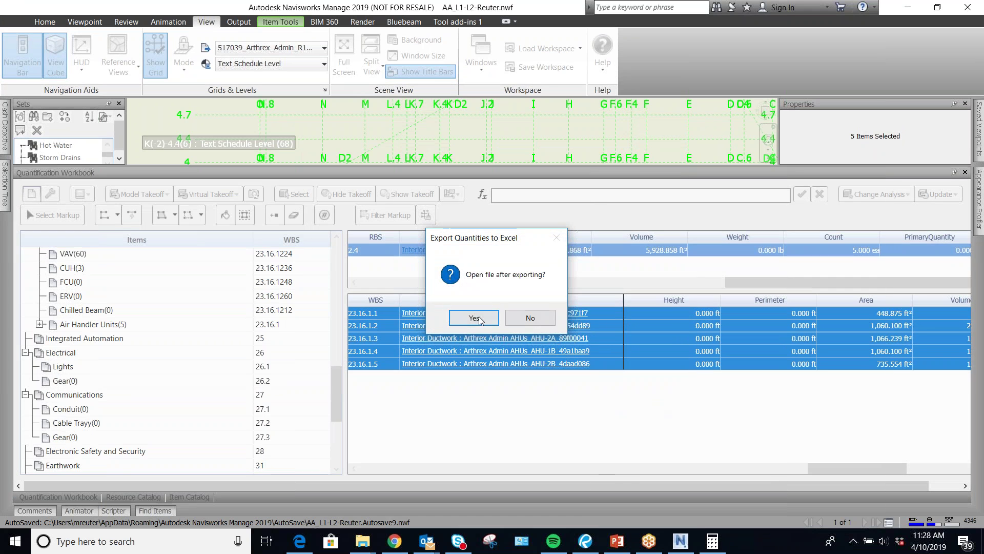
click(470, 317)
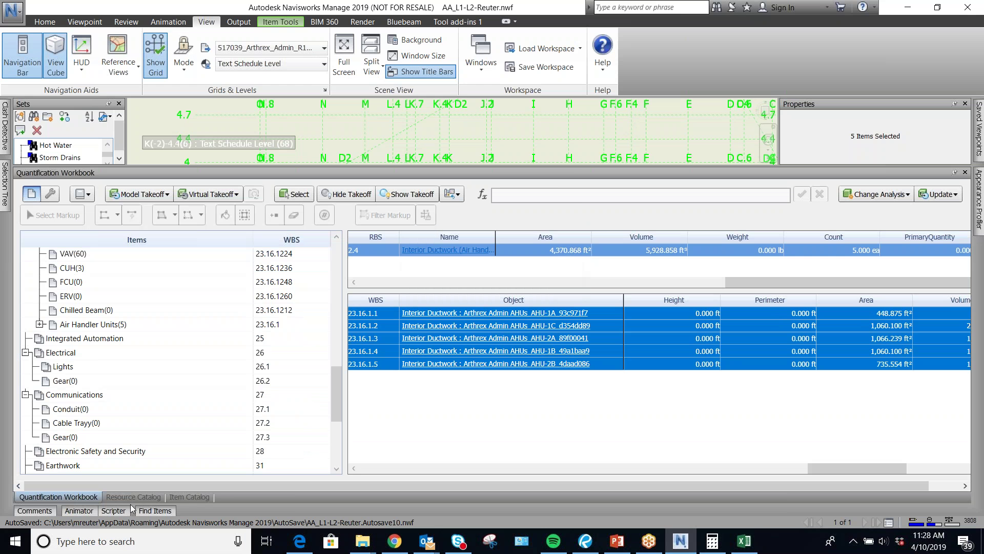
click(746, 541)
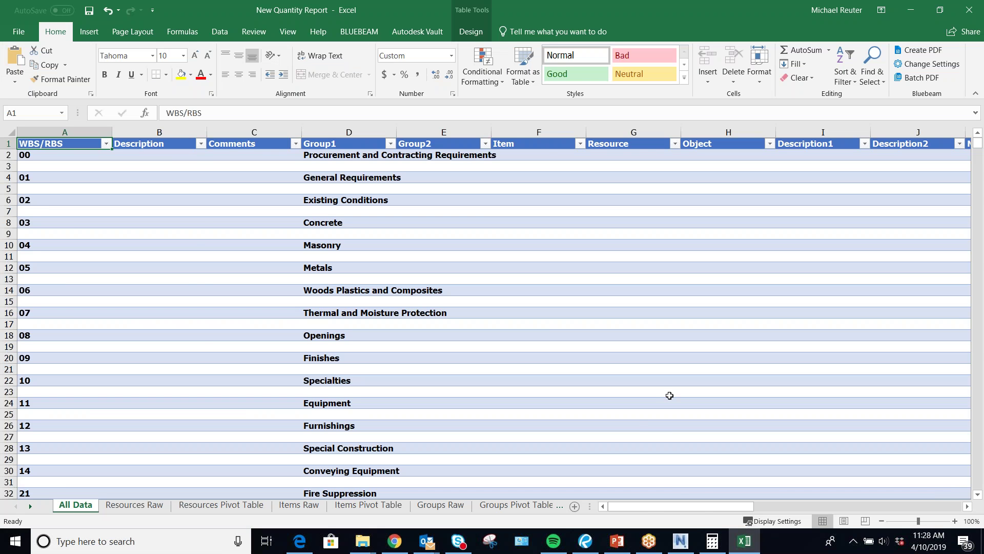
Look through the report's Resources Pivot Table, Items Raw, Groups Raw and Groups Pivot Table sheets
drag(676, 505, 563, 504)
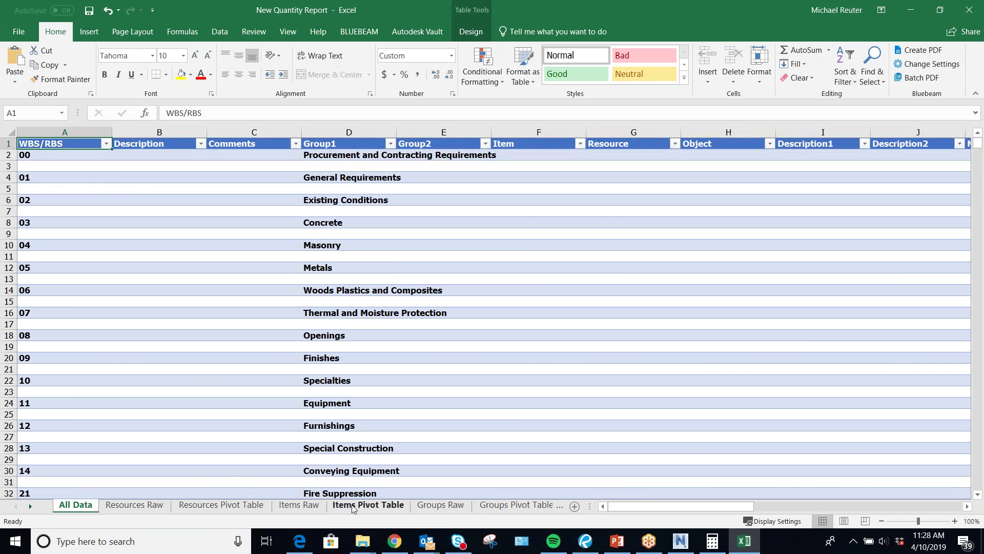
click(224, 507)
click(299, 505)
click(433, 506)
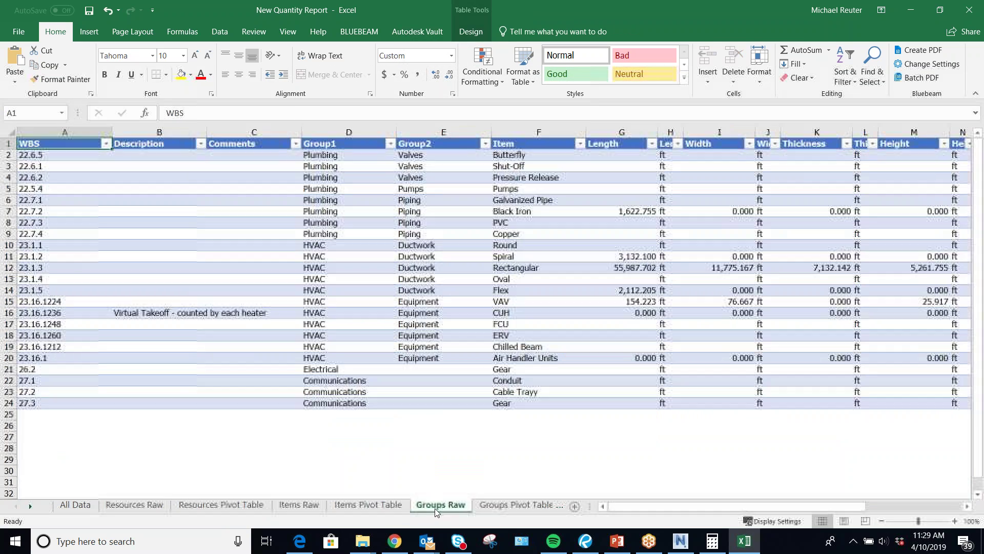
click(510, 506)
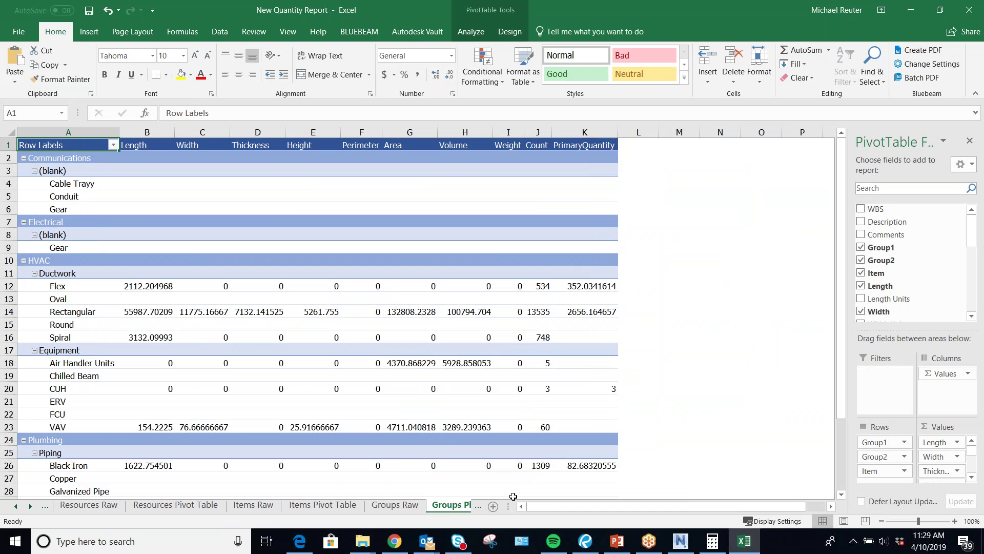
Widen the sheet tab area and examine the PrimaryQuantity values in the Groups Pivot Table, including rectangular ductwork
drag(506, 503, 563, 505)
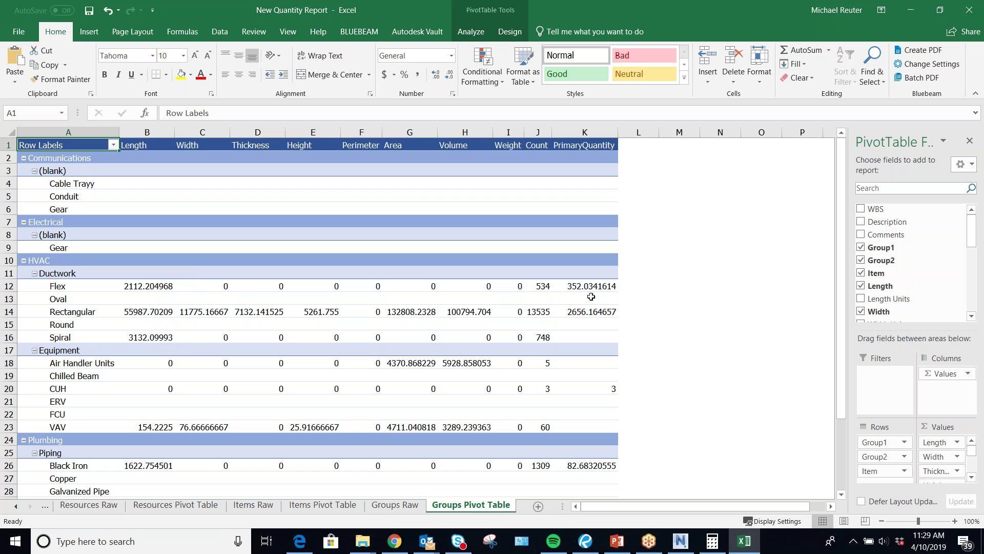
click(599, 314)
scroll(583, 352, down, 4)
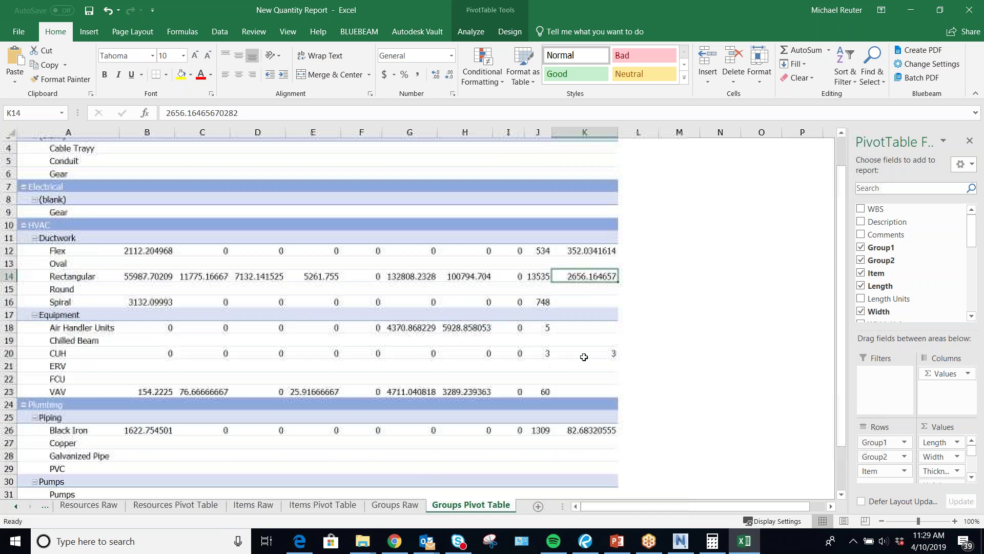
scroll(581, 357, up, 3)
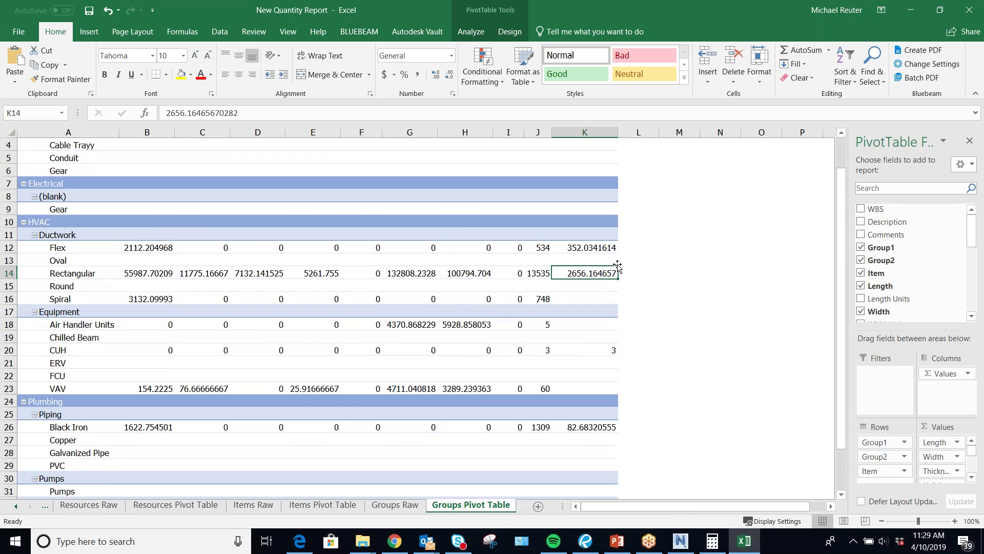
Look over the electrical, HVAC and plumbing rows of the Groups Pivot Table
scroll(605, 308, up, 1)
scroll(619, 256, down, 2)
scroll(619, 264, down, 3)
scroll(615, 264, up, 3)
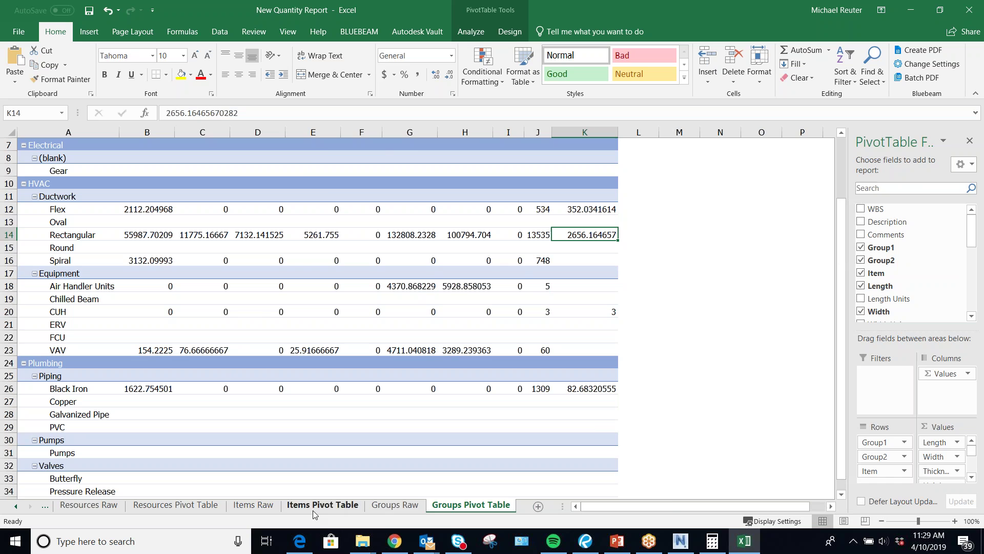
In the Items Pivot Table, collapse the Flex, Rectangular and Spiral items under HVAC Ductwork
click(382, 507)
click(323, 504)
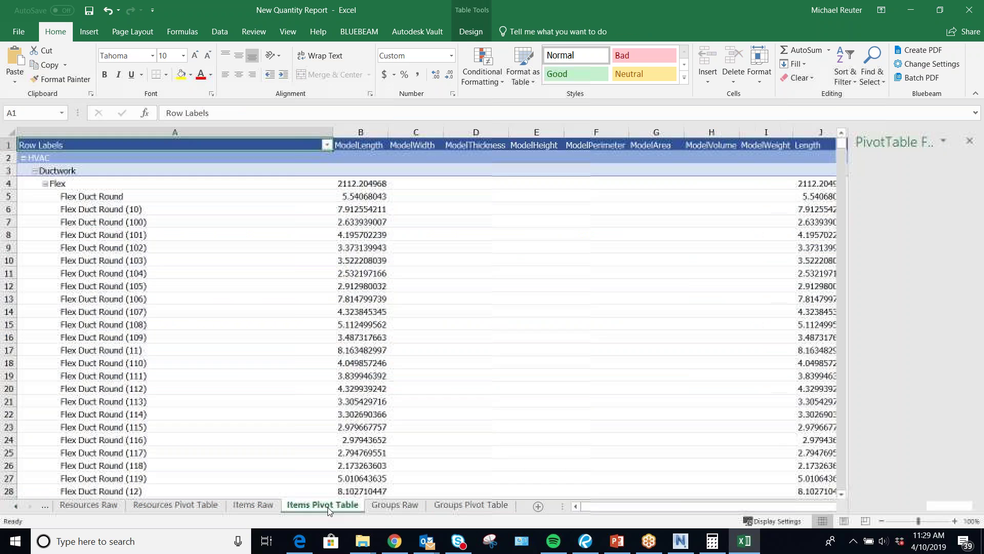
scroll(297, 341, down, 13)
scroll(298, 341, up, 13)
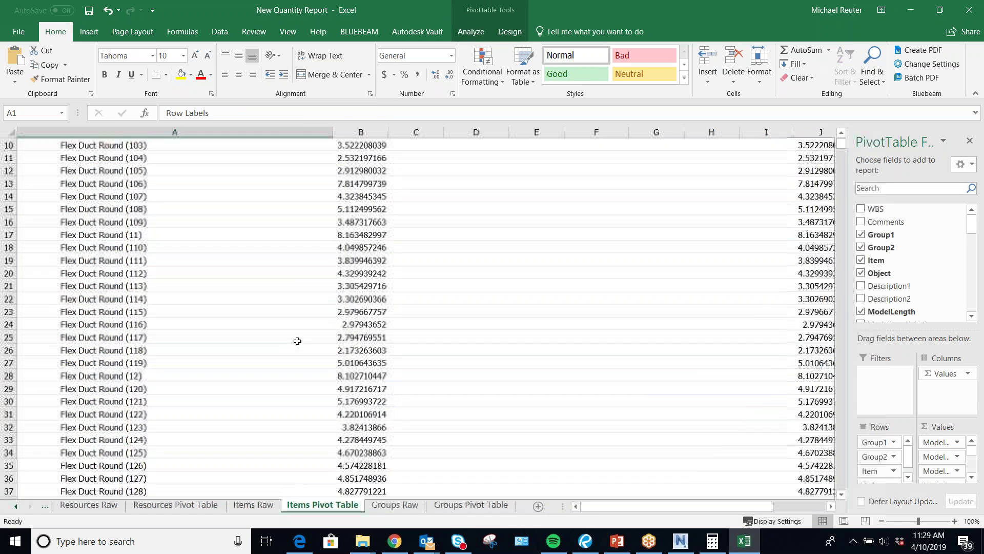
click(46, 184)
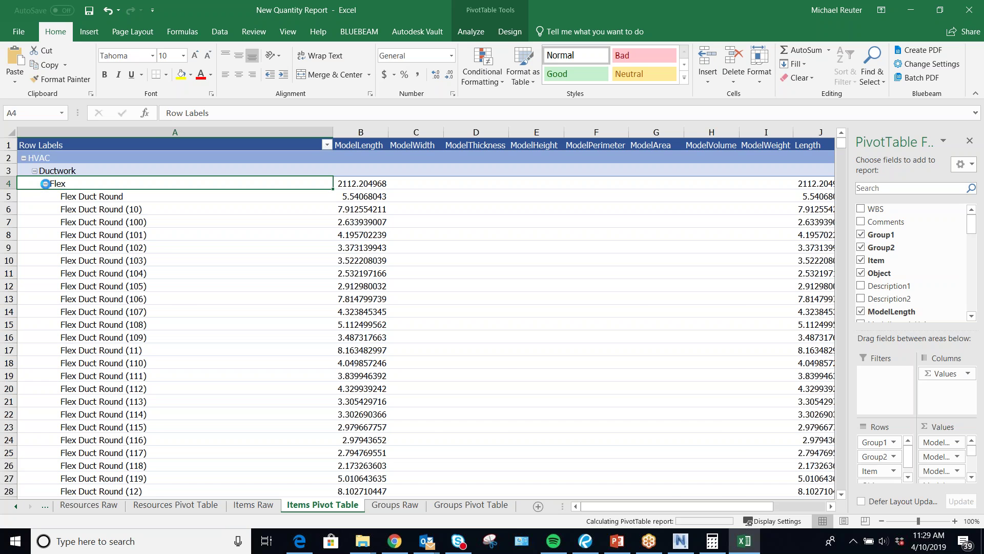
click(45, 196)
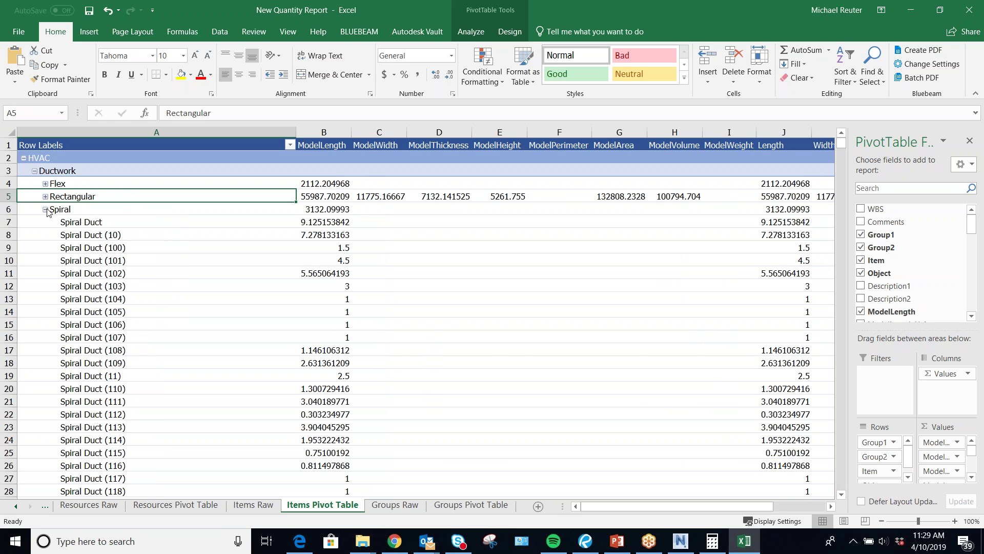
click(45, 209)
Collapse the Air Handler Units, CUH and VAV items under Equipment and the Black Iron item under Piping
click(46, 235)
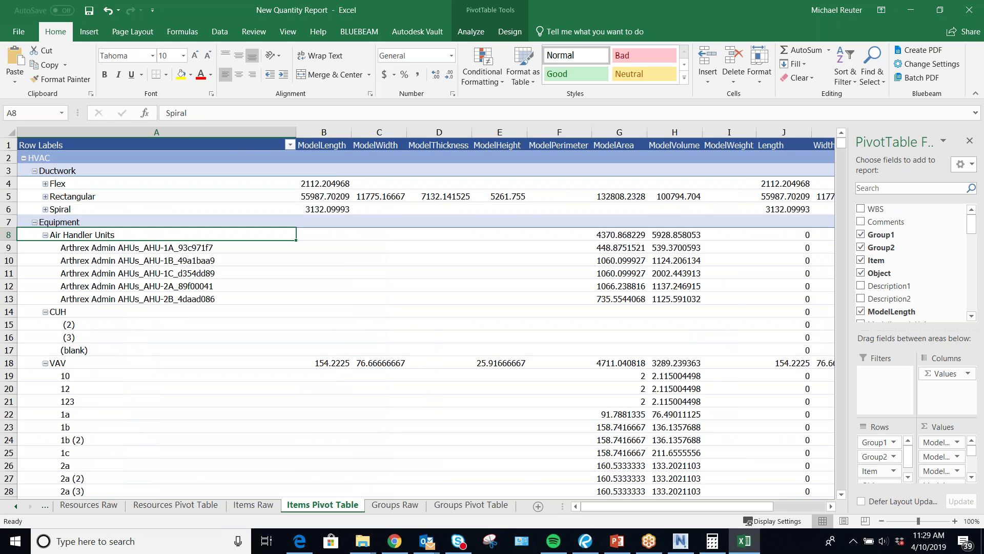
click(45, 248)
click(45, 260)
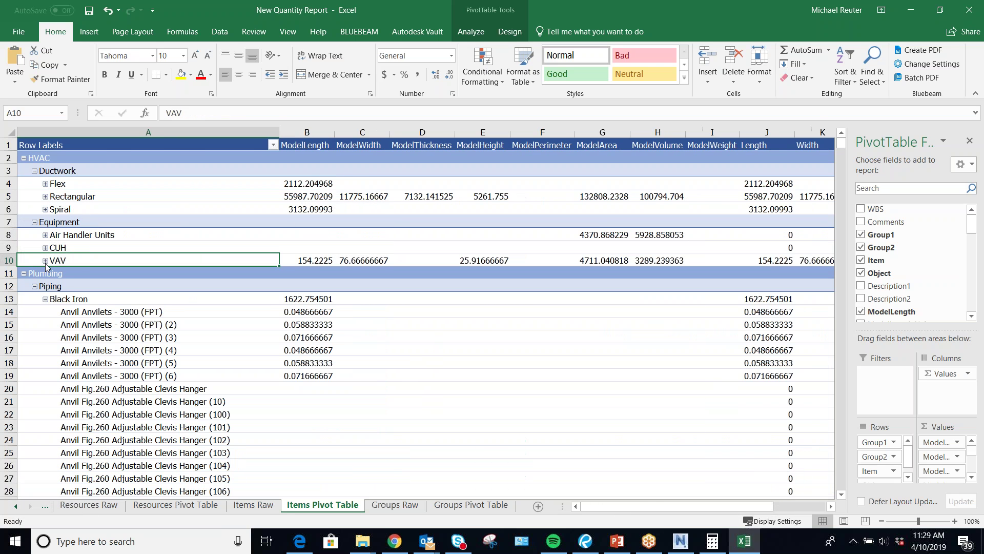
click(45, 299)
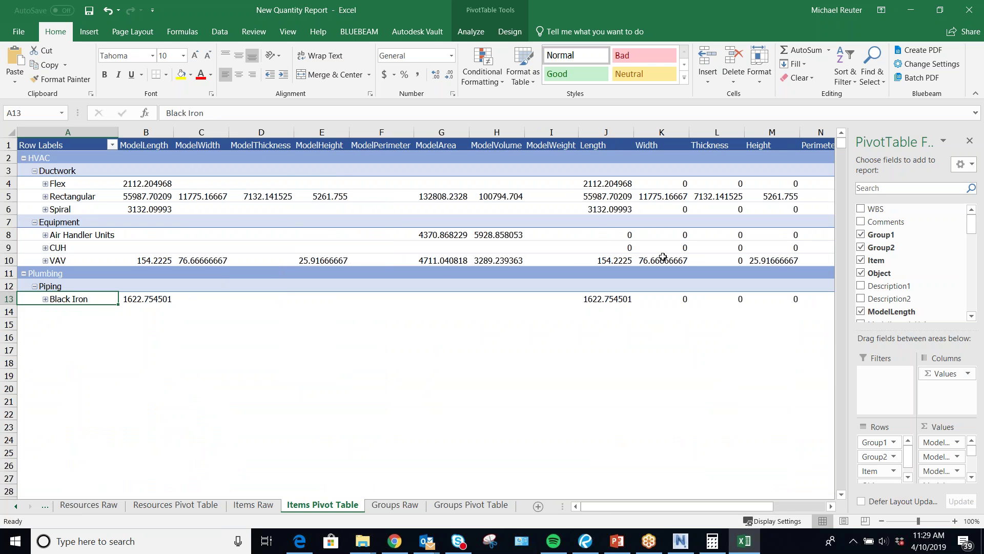
In the Resources Pivot Table, collapse the Emergency Disconnect, Equipment Pad and Interior Ductwork resources under Air Handler Units
click(205, 505)
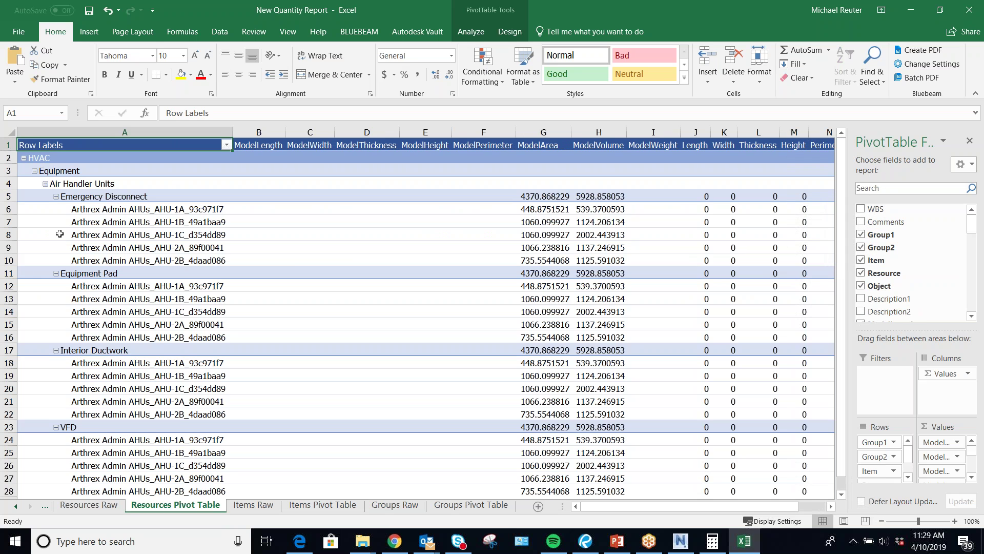
click(56, 196)
click(56, 209)
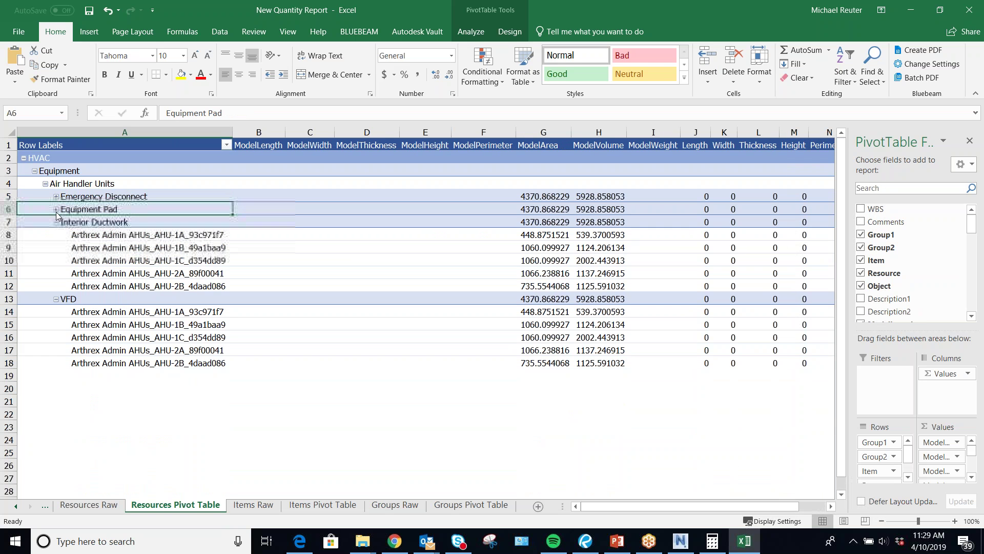
click(57, 222)
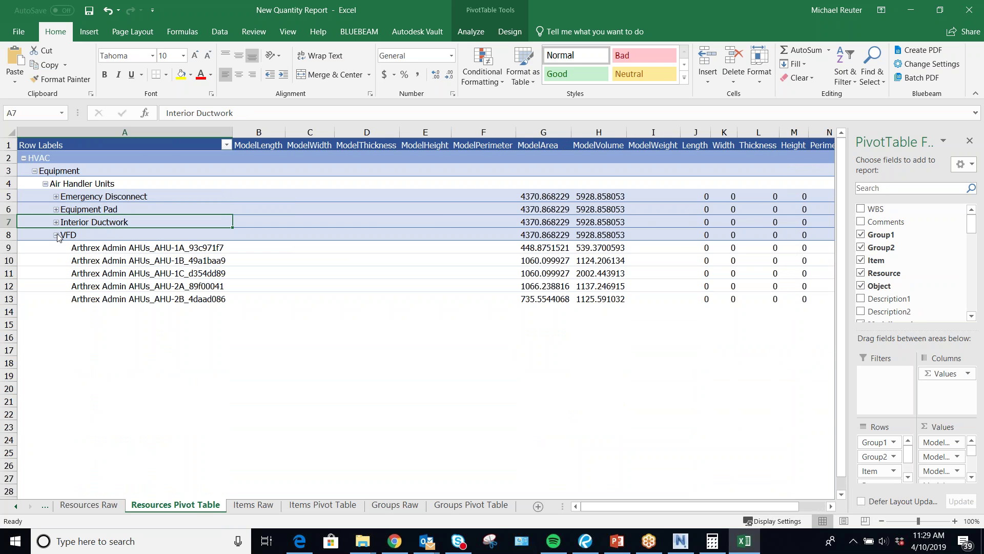
Collapse the VFD group and review the resources pivot table, the Resources Raw sheet and the Groups Pivot Table sheet
click(57, 235)
drag(620, 506, 646, 506)
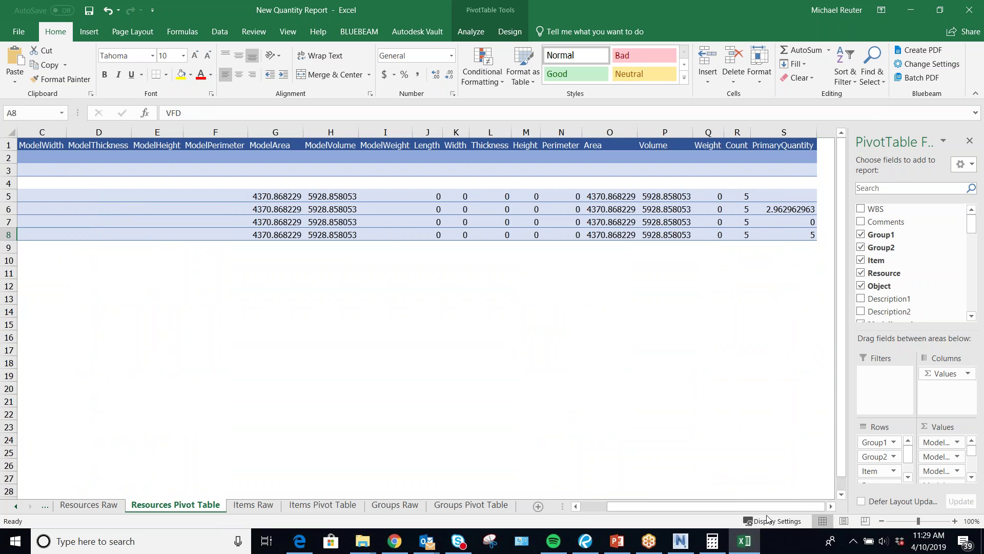
drag(757, 506, 730, 506)
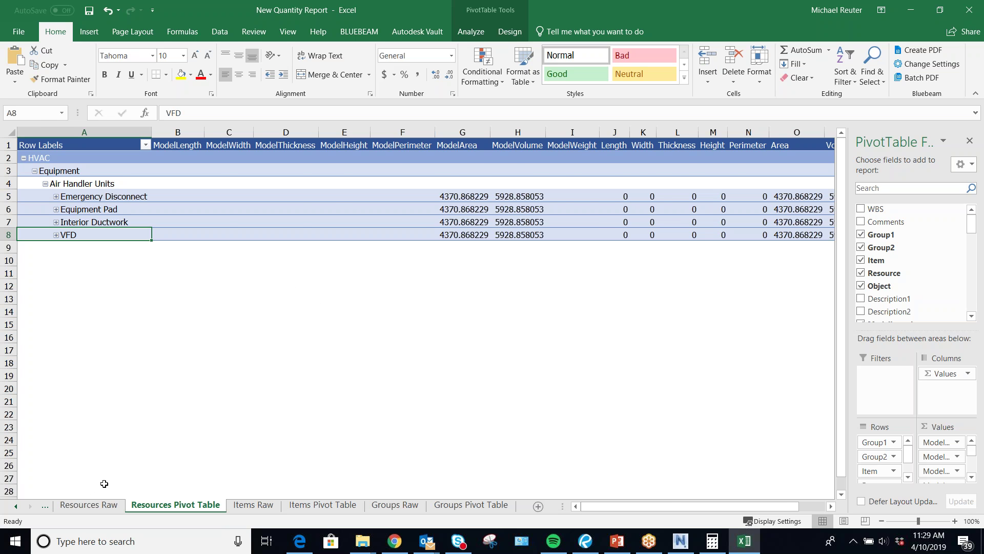
click(110, 505)
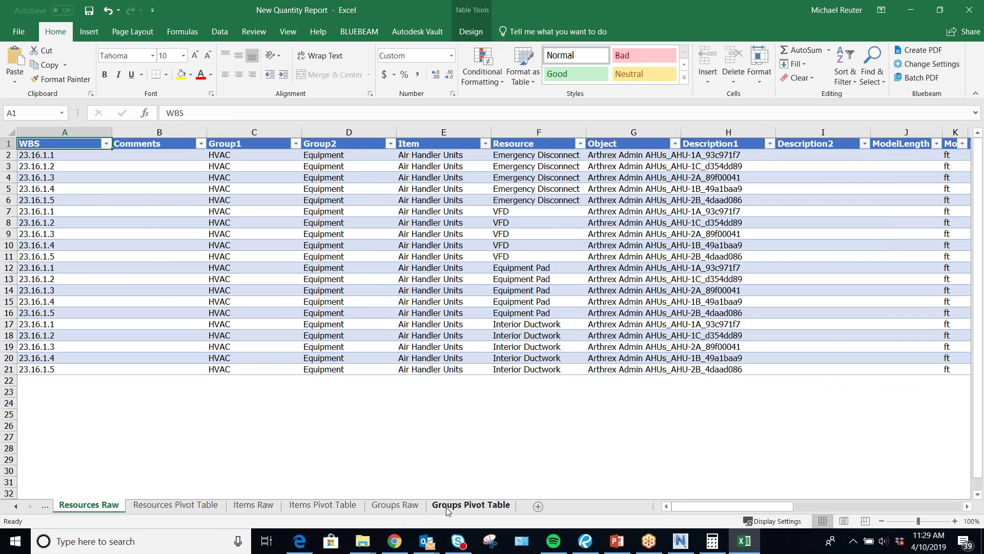
click(470, 505)
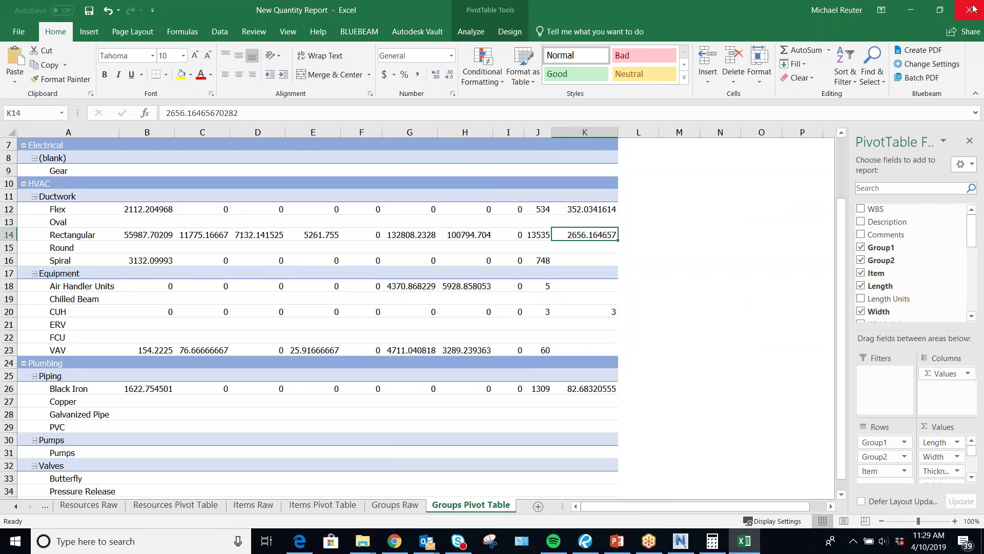
Switch to Navisworks and export the search sets to the Desktop as an XML file named "BandI Search Sets"
click(910, 10)
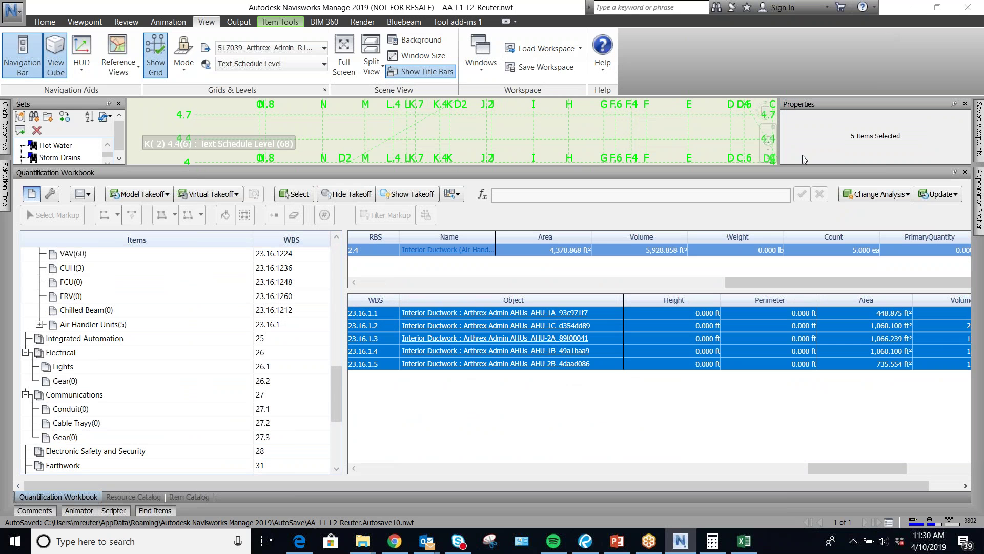
click(955, 172)
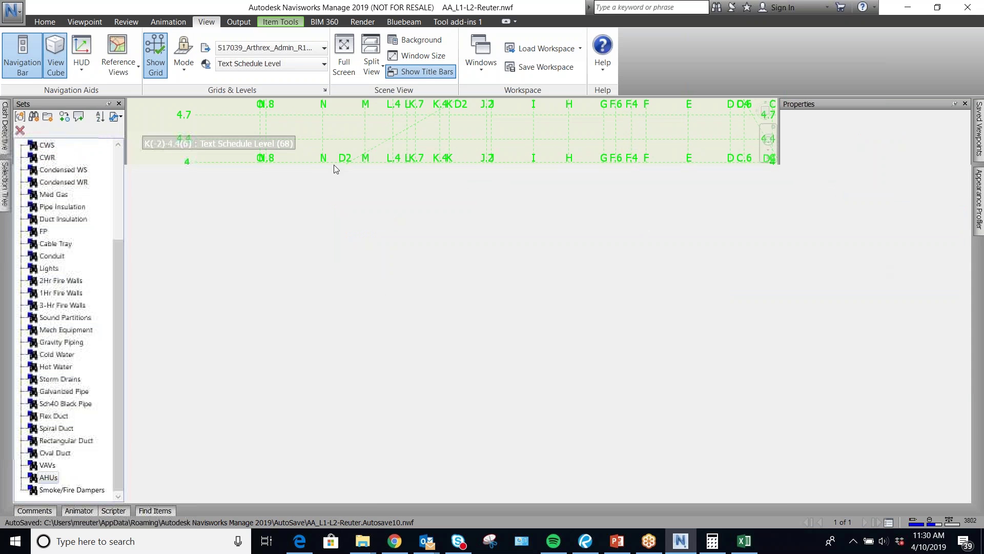
click(114, 116)
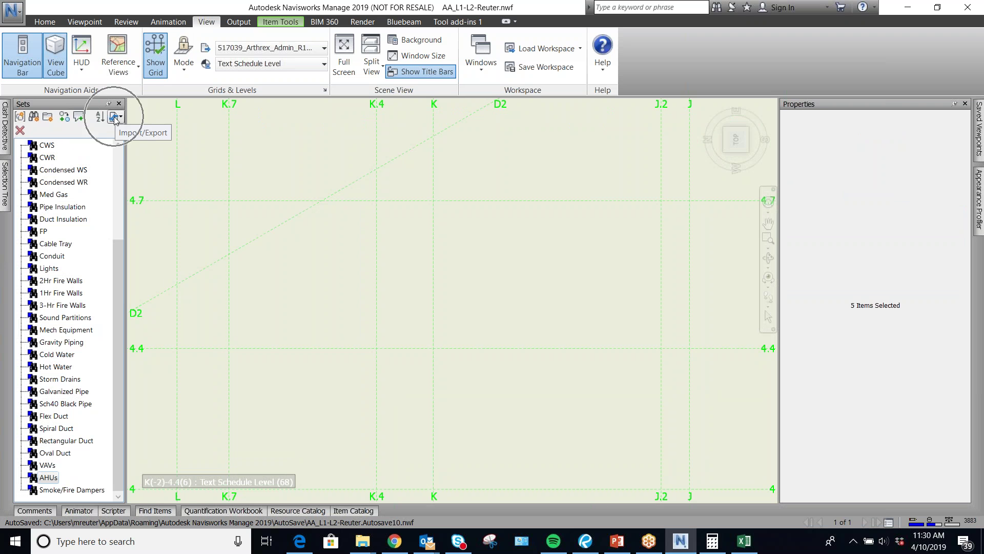
click(114, 117)
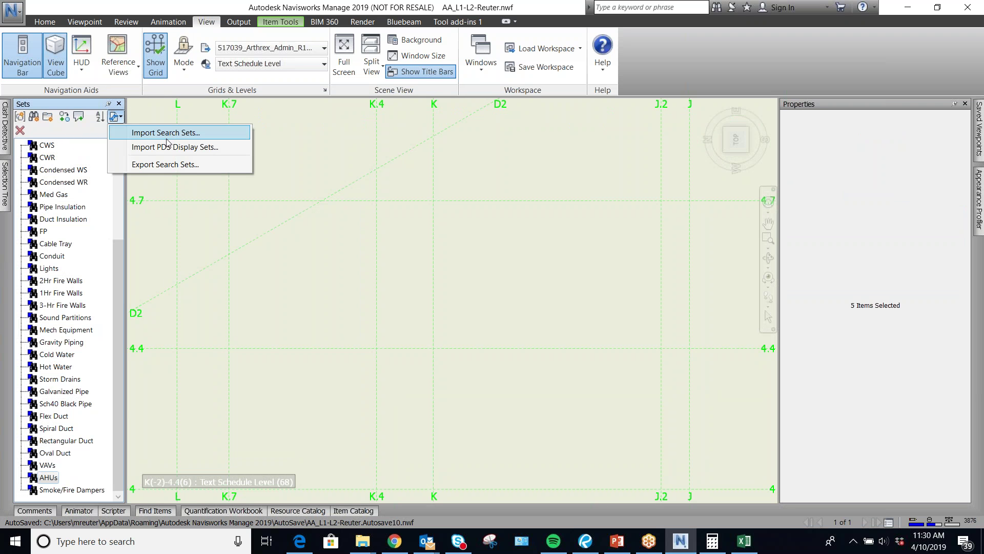
click(178, 169)
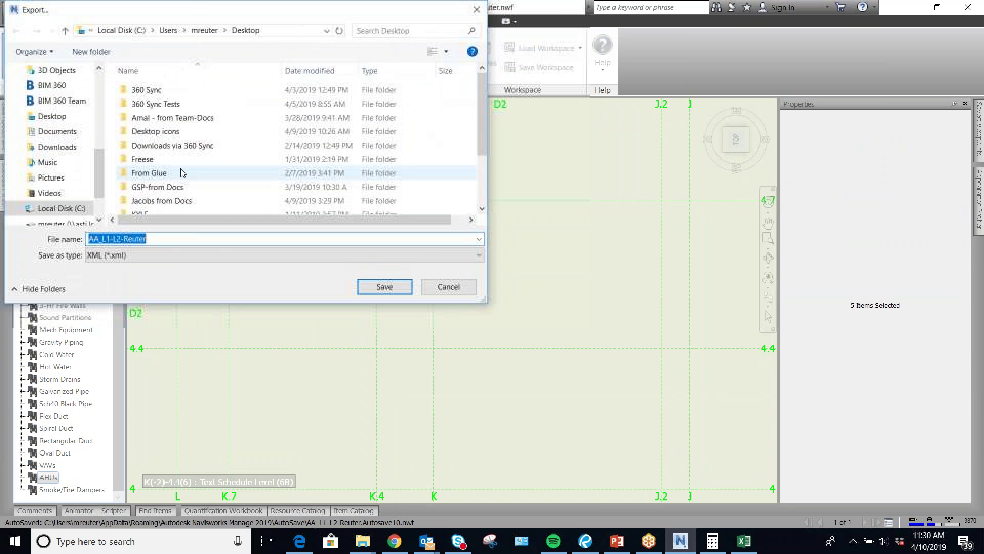
drag(187, 239, 51, 243)
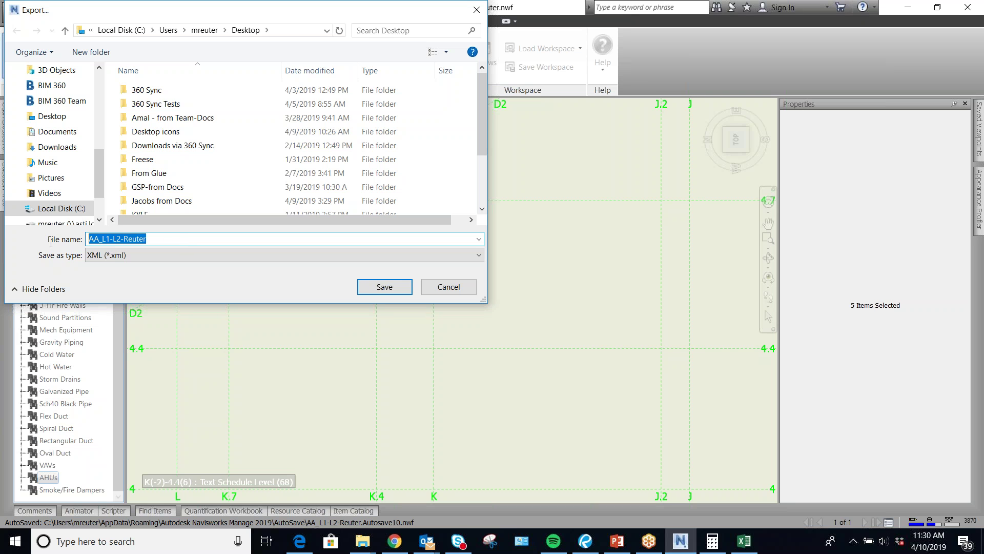
text(B)
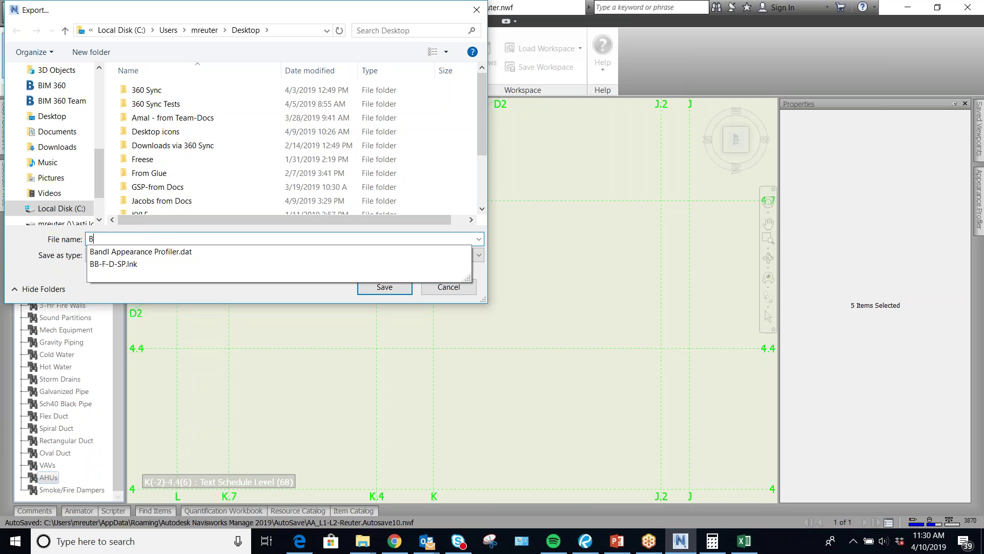
text(and)
key(BackSpace)
key(BackSpace)
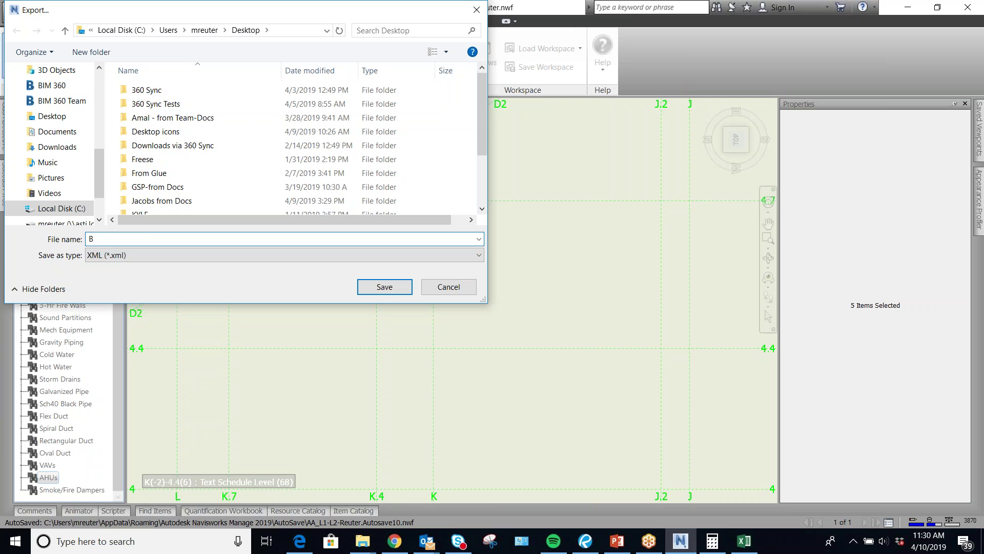
text(ndl )
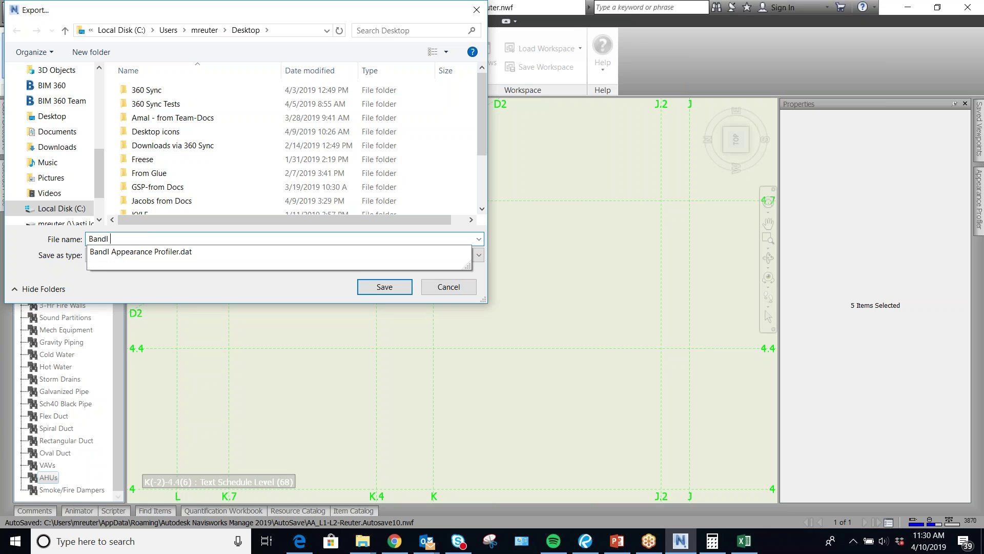
text(Search Sets)
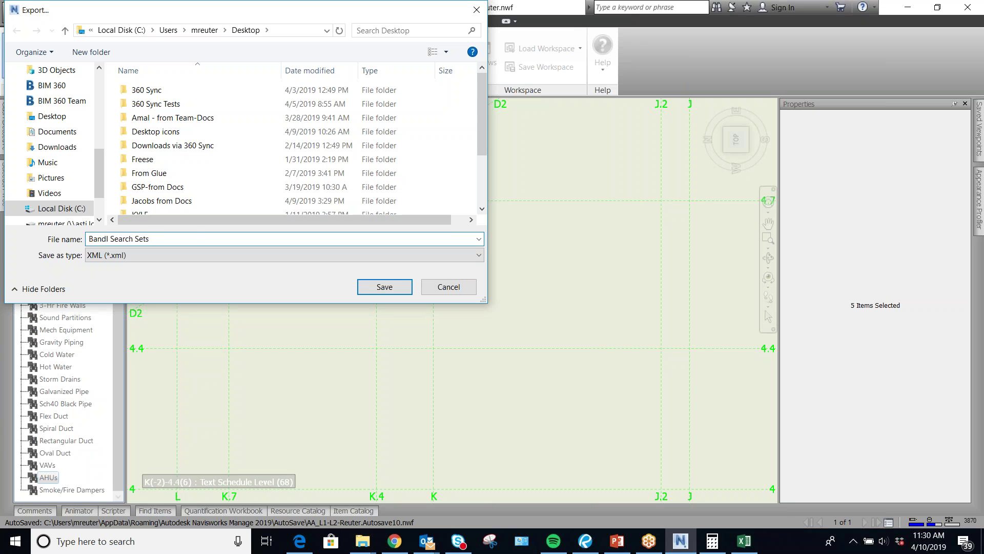
click(52, 116)
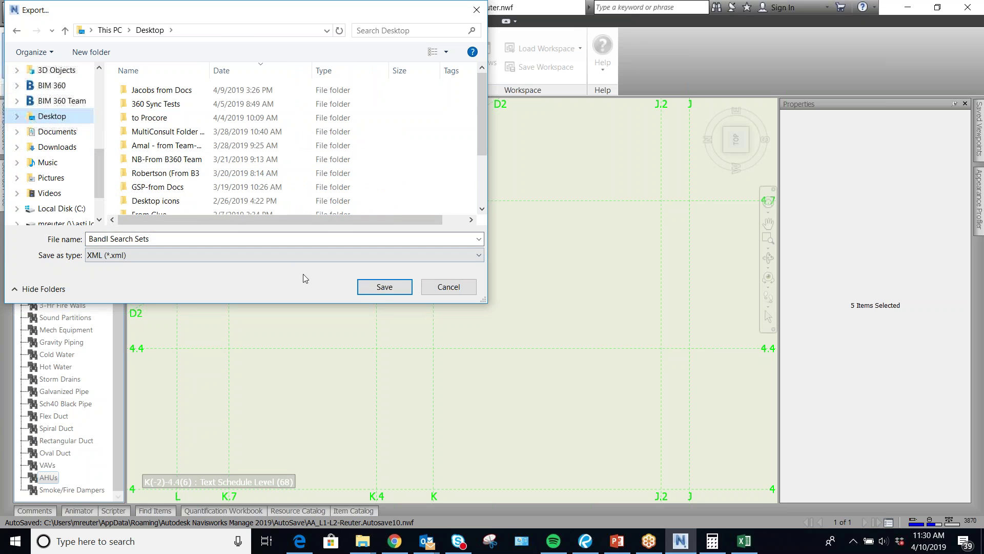
click(383, 293)
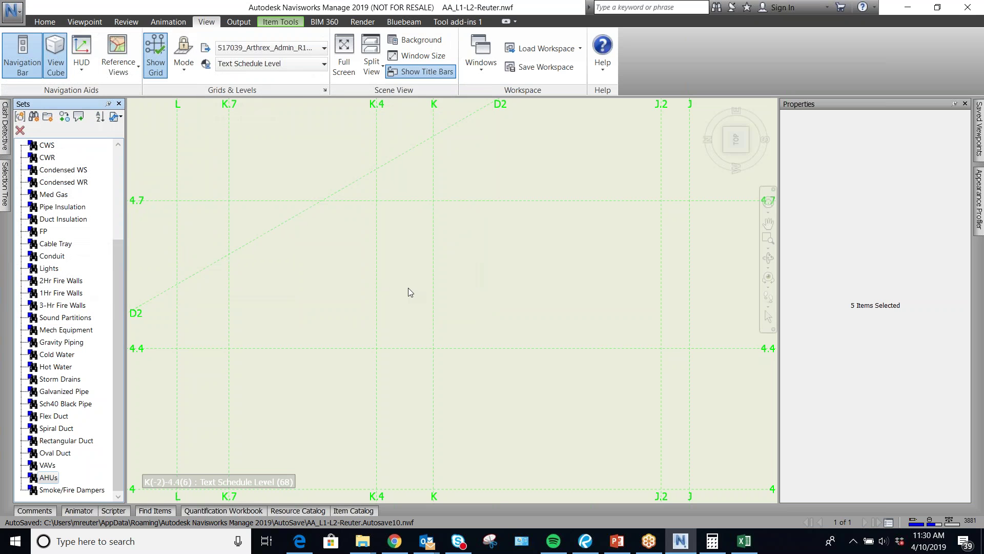
View the Appearance Profiler's file dialogs for saving and loading a profile, cancelling both
click(978, 199)
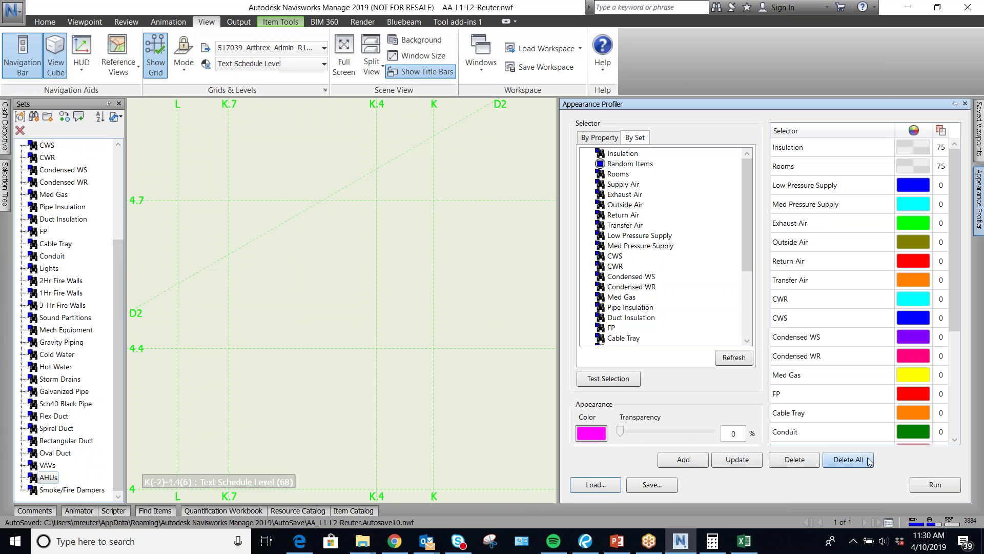
click(656, 487)
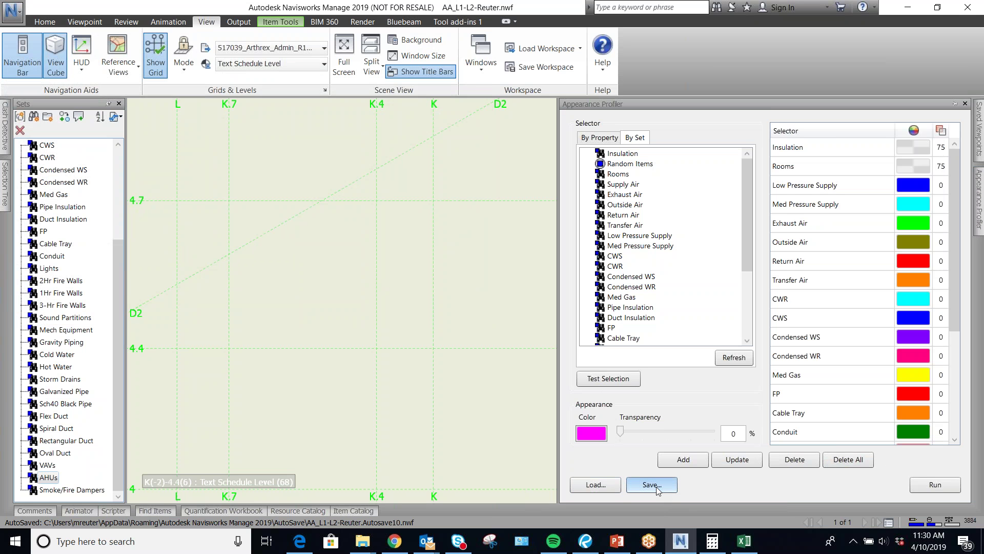
scroll(203, 134, down, 2)
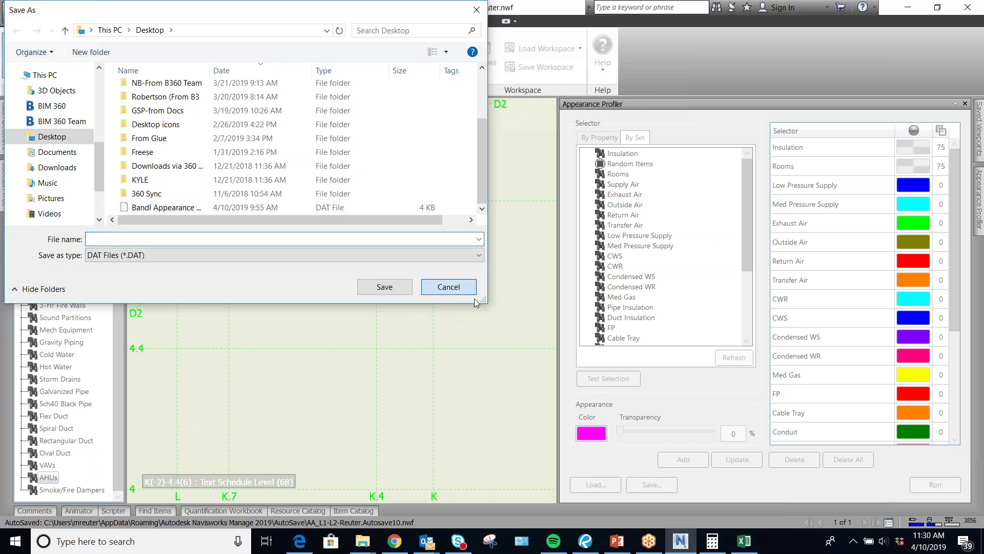
click(461, 288)
click(597, 485)
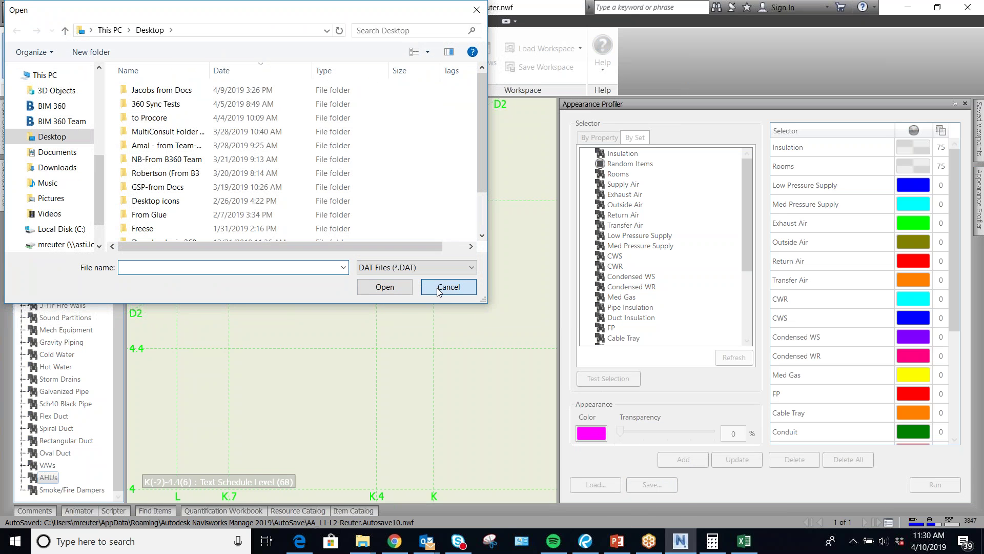
click(437, 288)
View the import and export options for search sets and for the catalog in the Quantification Workbook
click(116, 121)
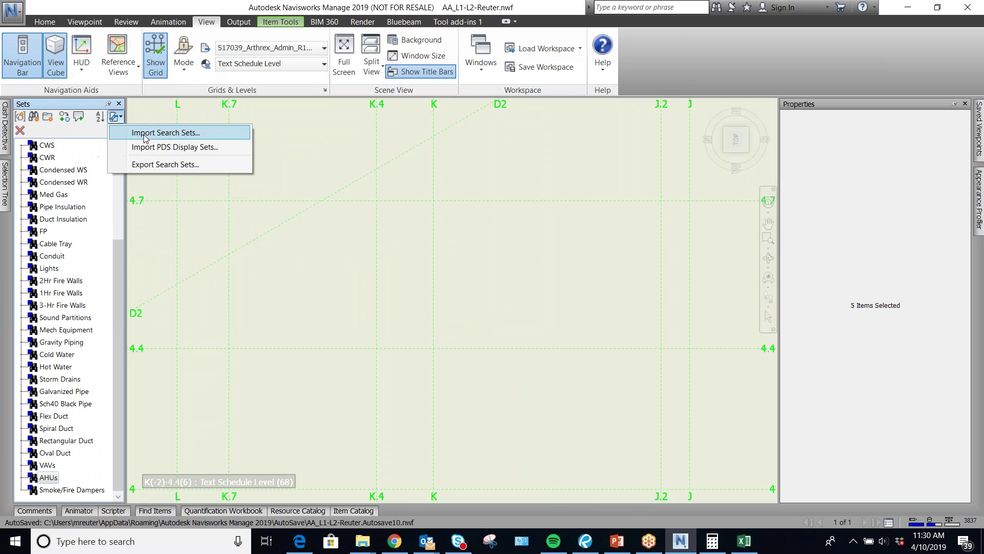
click(63, 132)
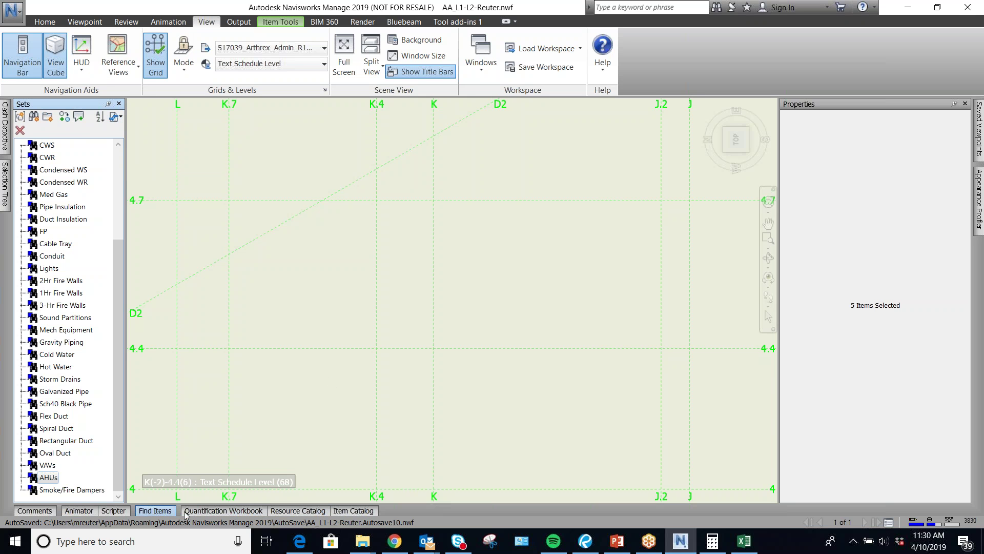
click(207, 511)
drag(872, 481, 968, 478)
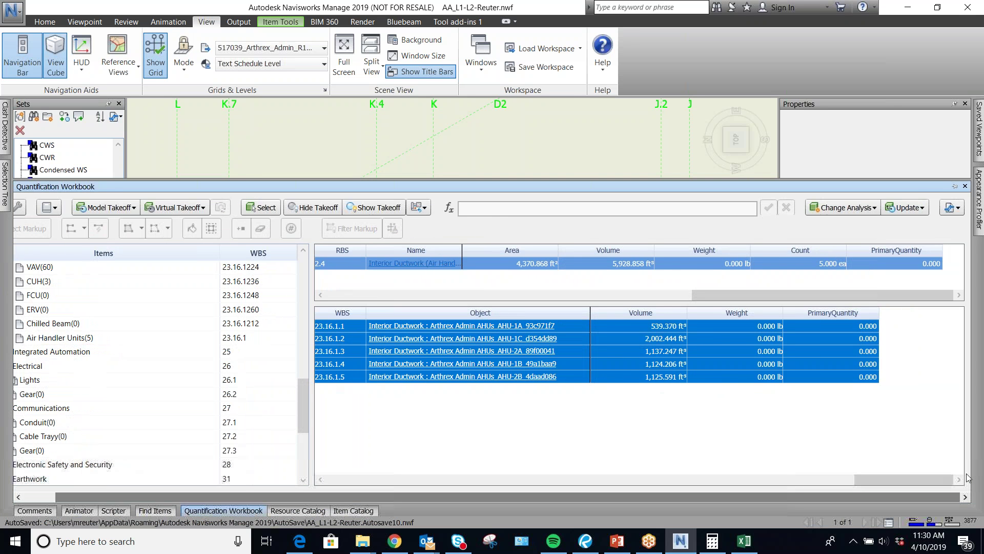
click(952, 207)
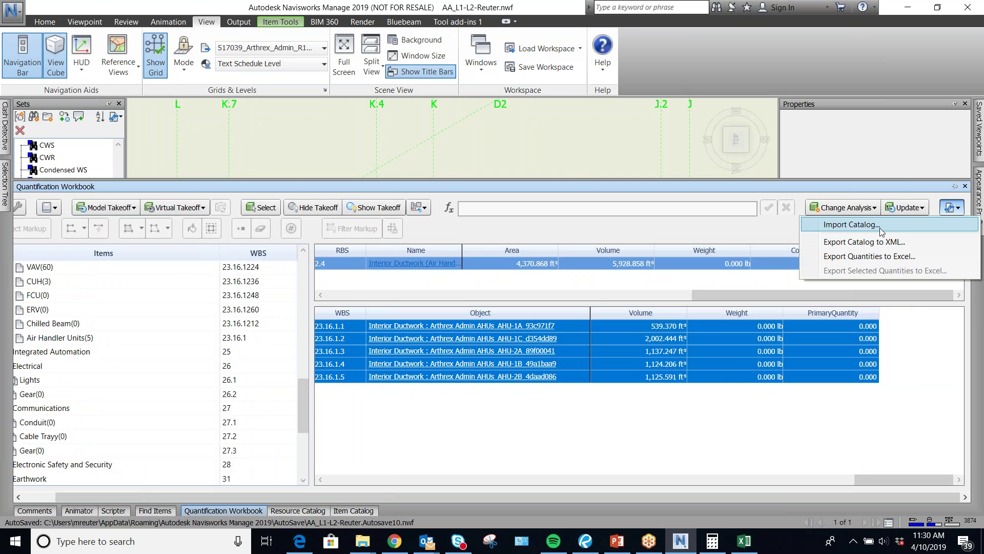
click(880, 229)
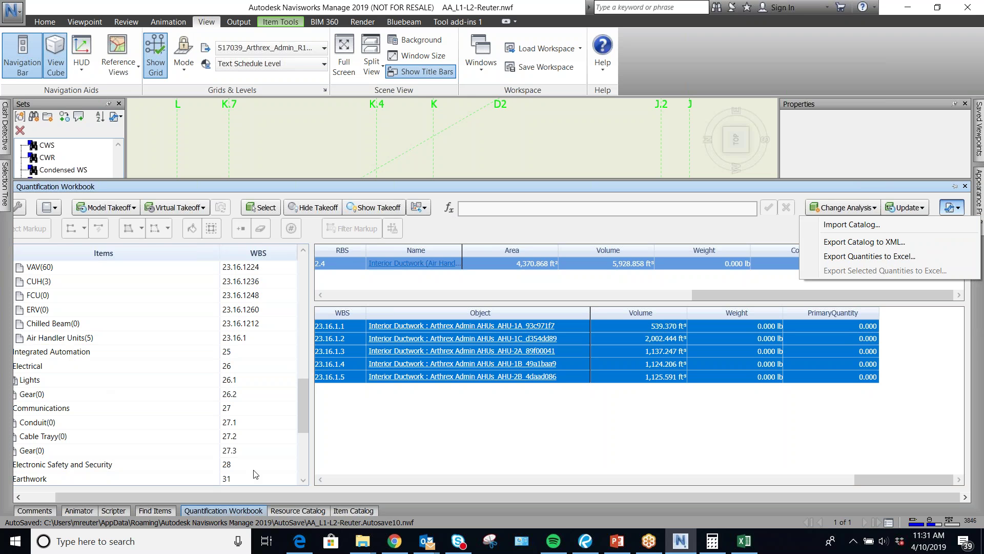
drag(294, 498, 224, 495)
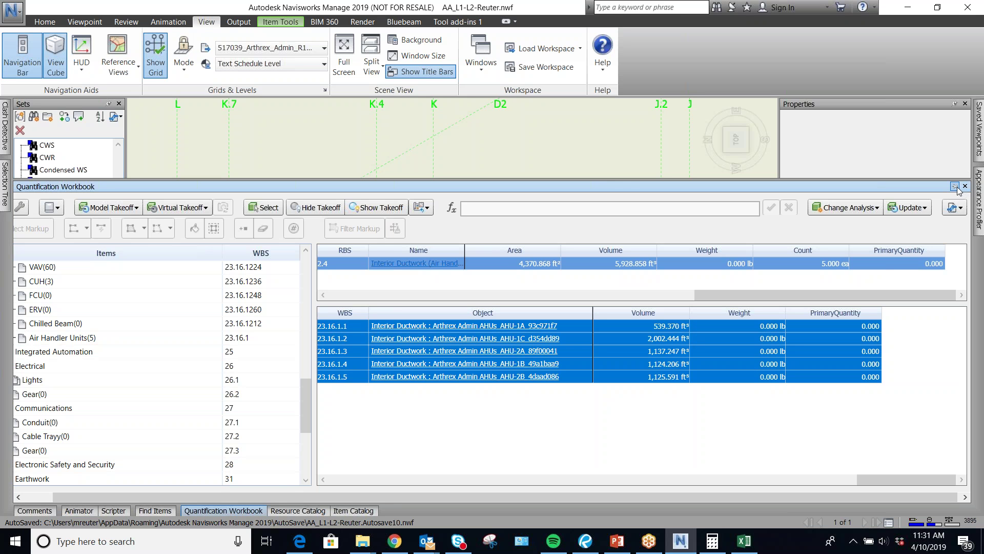
Clear the selection and view the whole building from a 3D corner angle, finishing with the Quantification Workbook reopened
click(616, 159)
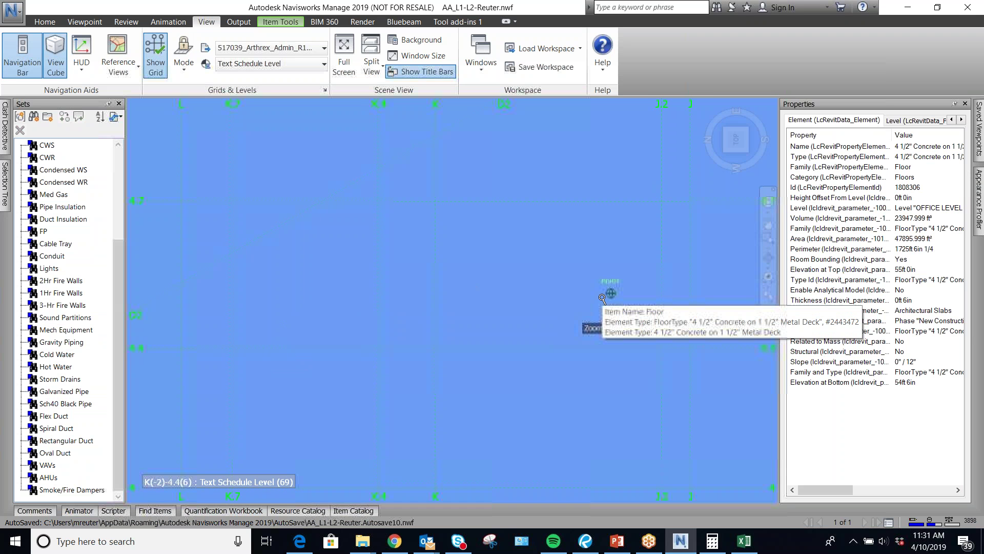
click(771, 225)
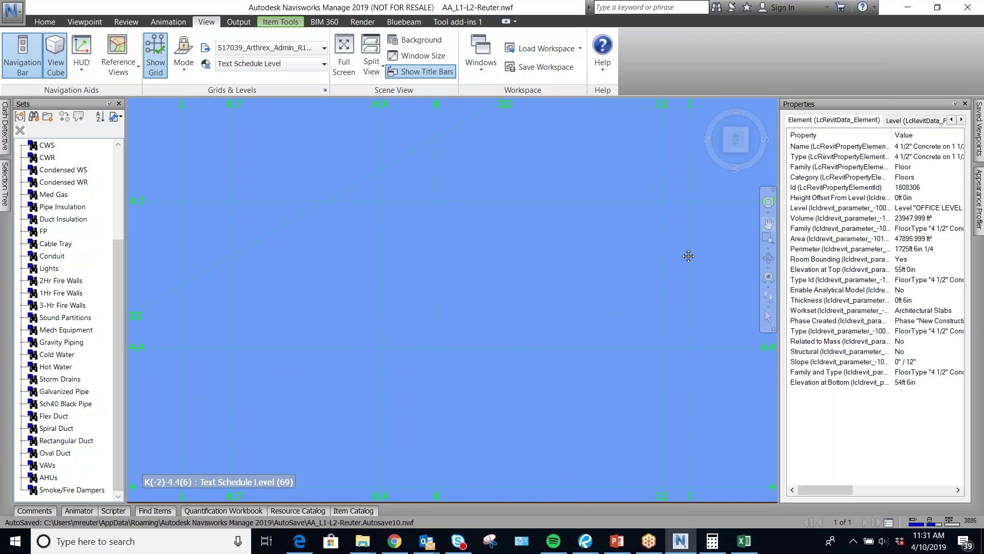
key(Escape)
scroll(486, 291, down, 5)
scroll(496, 290, down, 5)
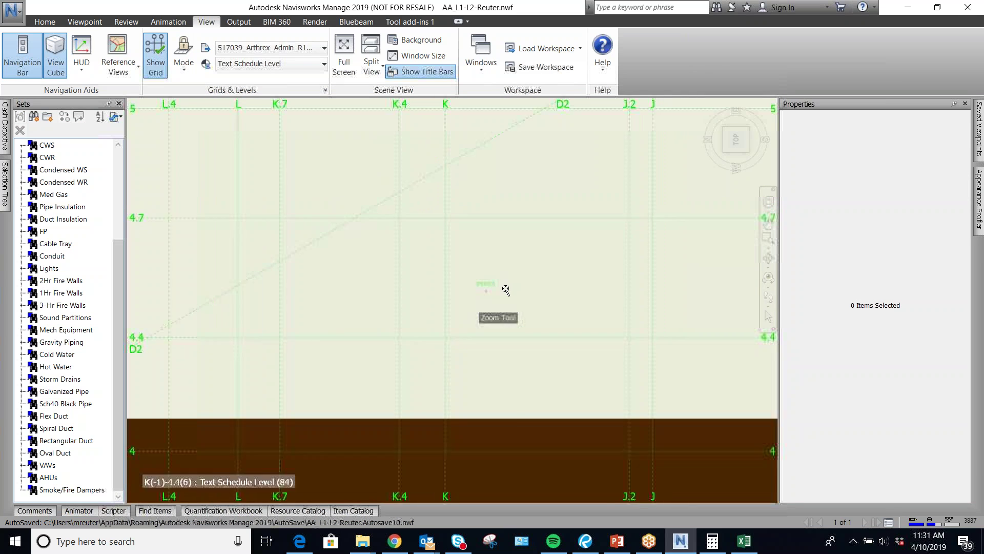
scroll(508, 293, down, 6)
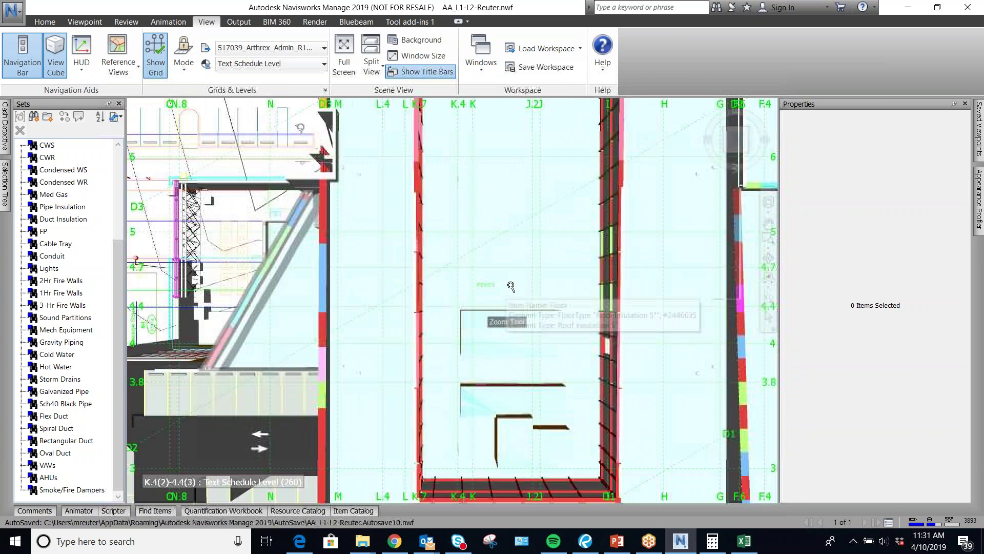
scroll(480, 272, down, 8)
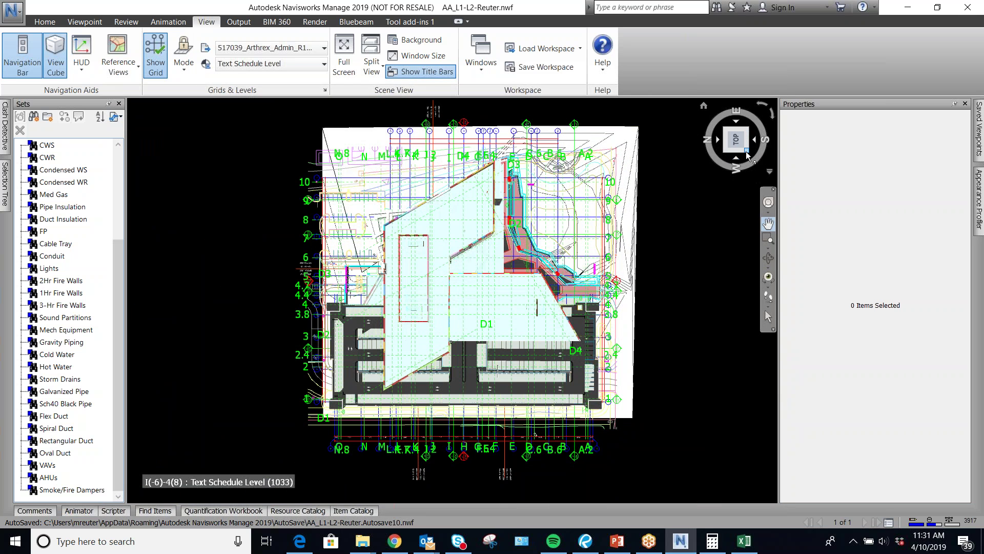
click(747, 153)
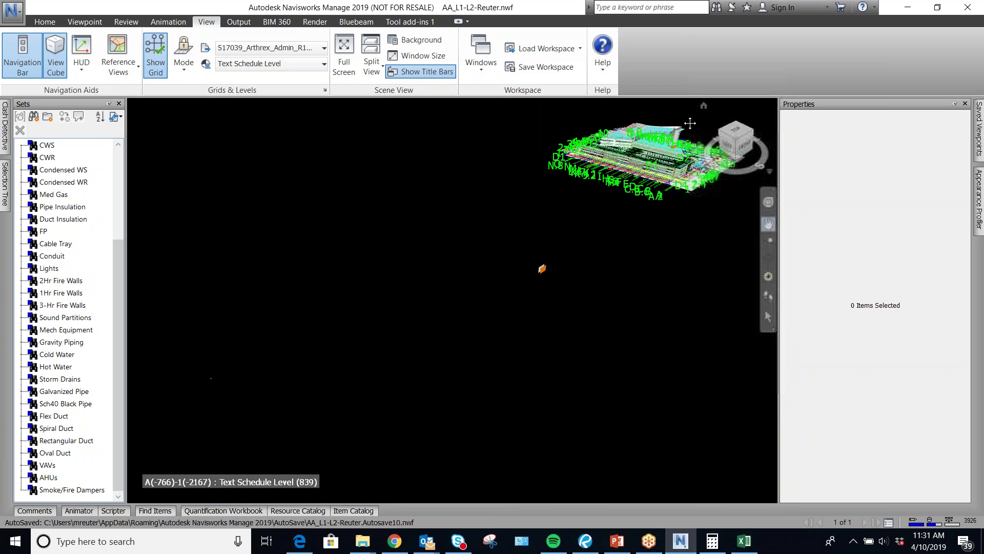
scroll(671, 146, up, 3)
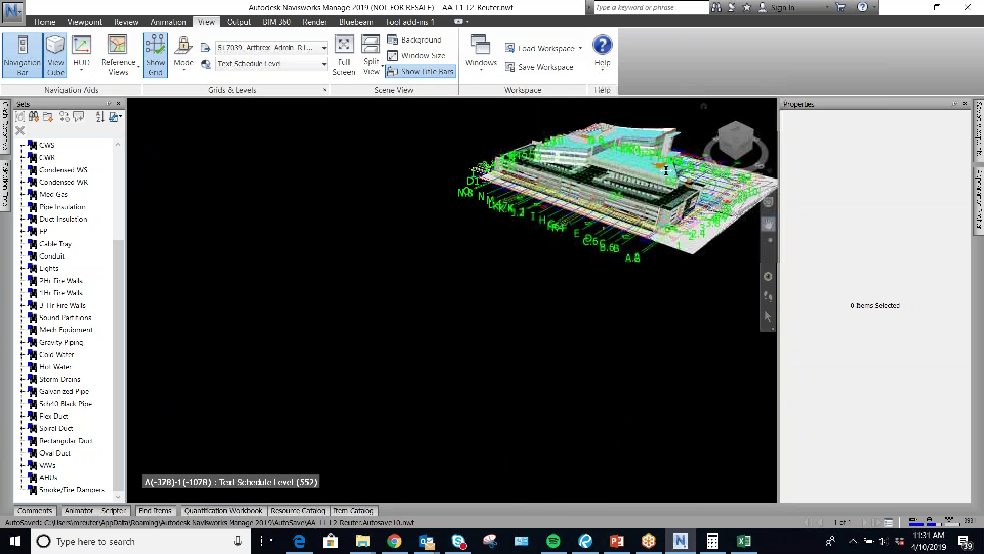
scroll(673, 138, up, 5)
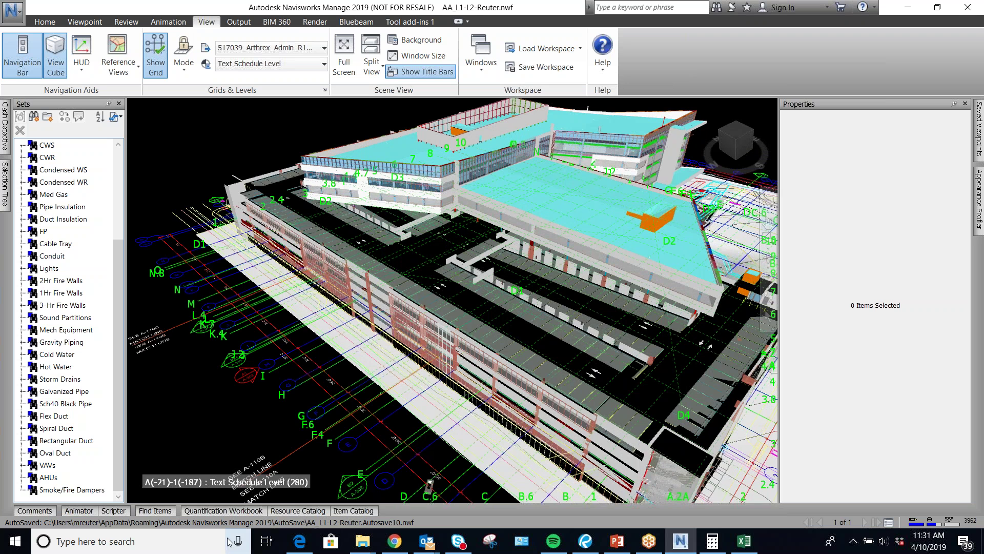
click(230, 511)
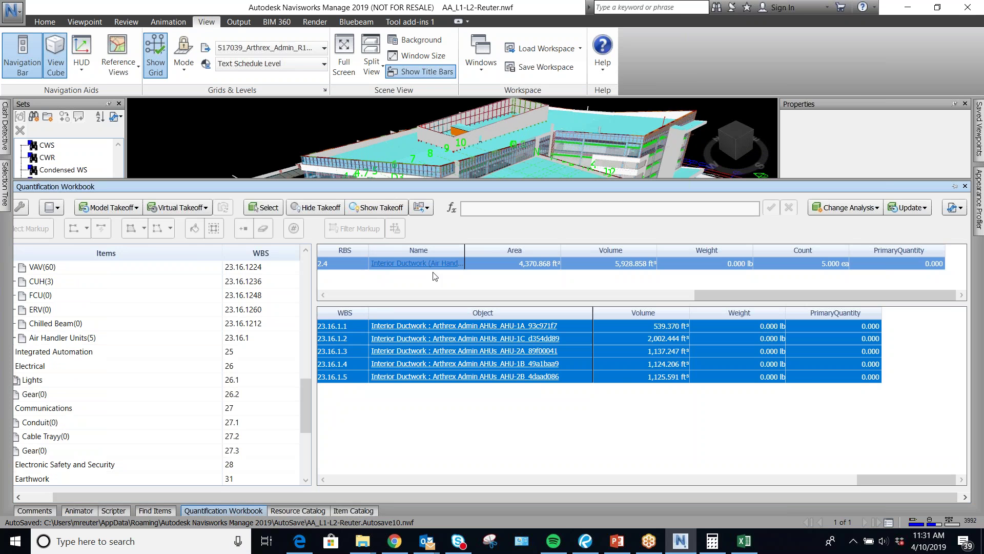
Turn on Hide Takeoff in the Quantification Workbook and view the remaining building from an elevated 3D angle
click(326, 208)
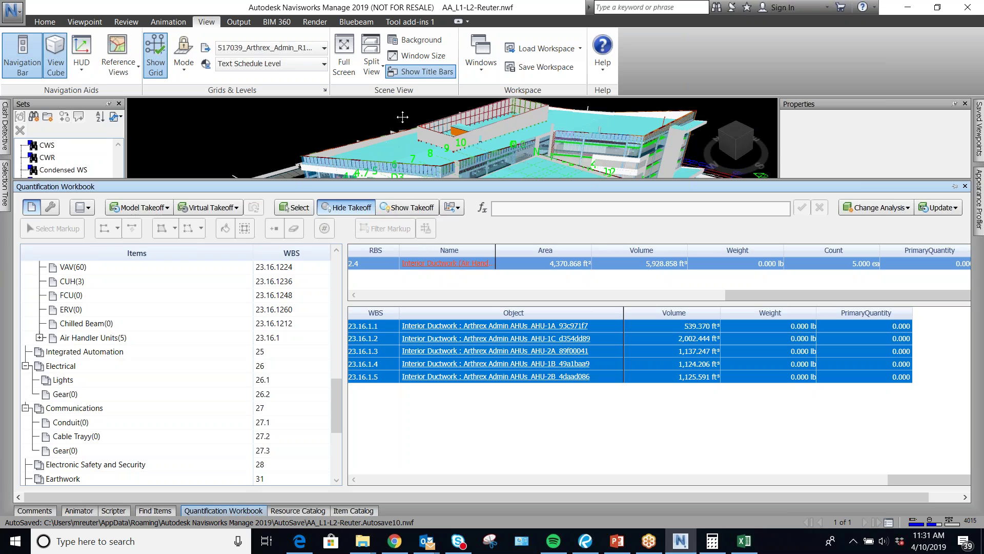
click(303, 125)
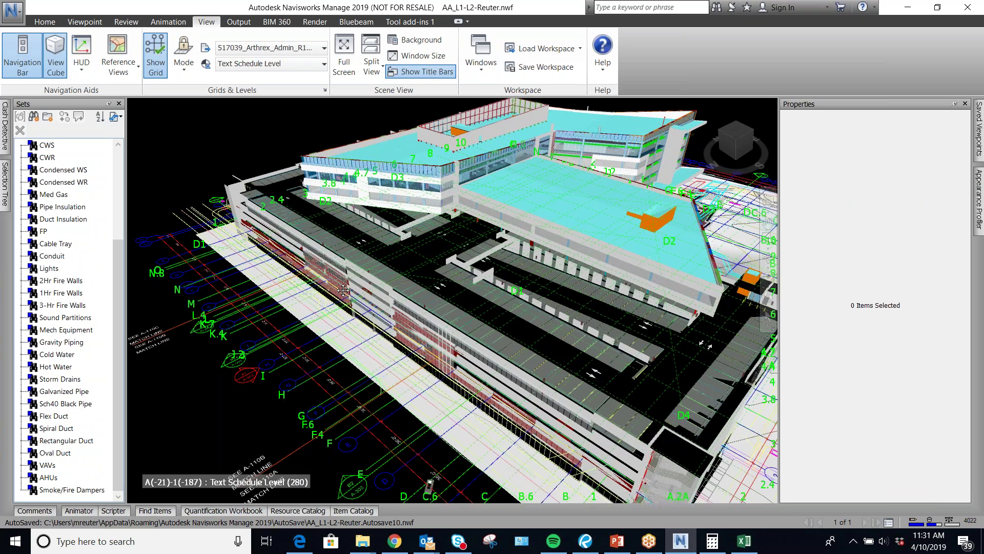
scroll(534, 255, up, 3)
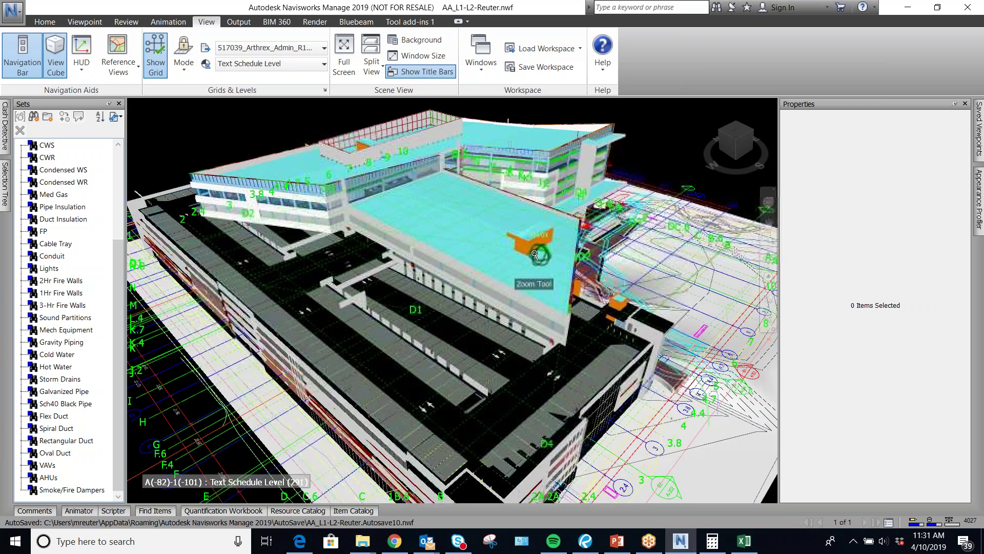
mouse_move(491, 276)
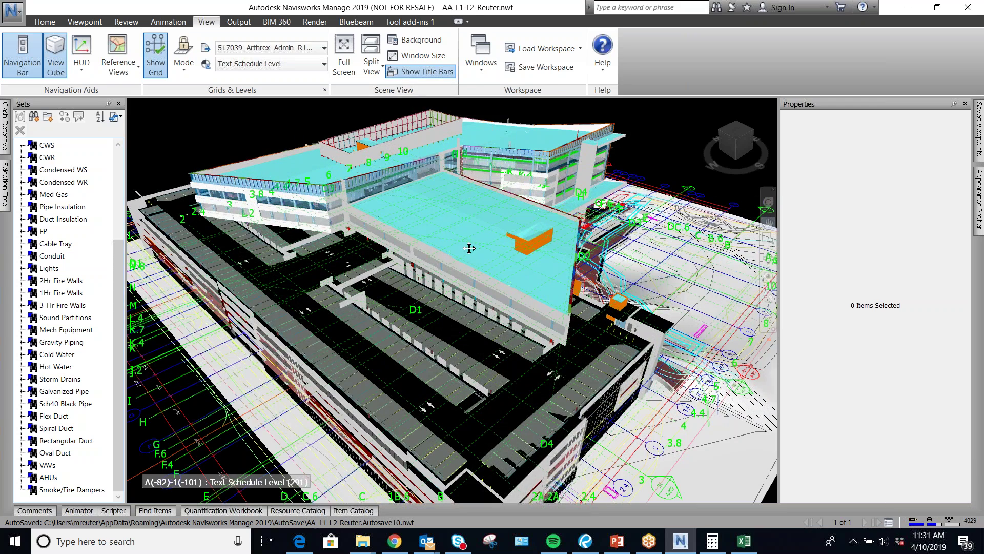
scroll(513, 250, down, 3)
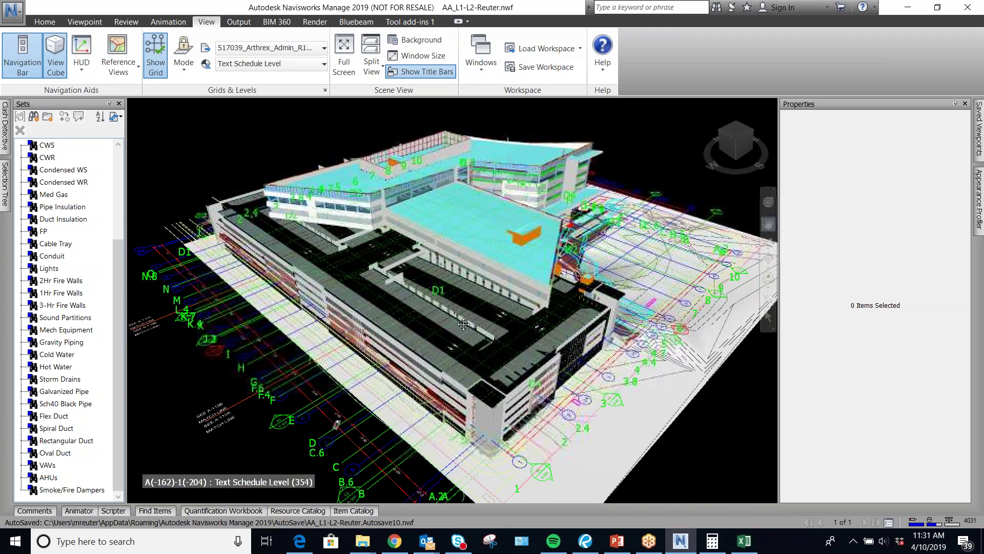
scroll(464, 339, up, 5)
scroll(447, 251, up, 3)
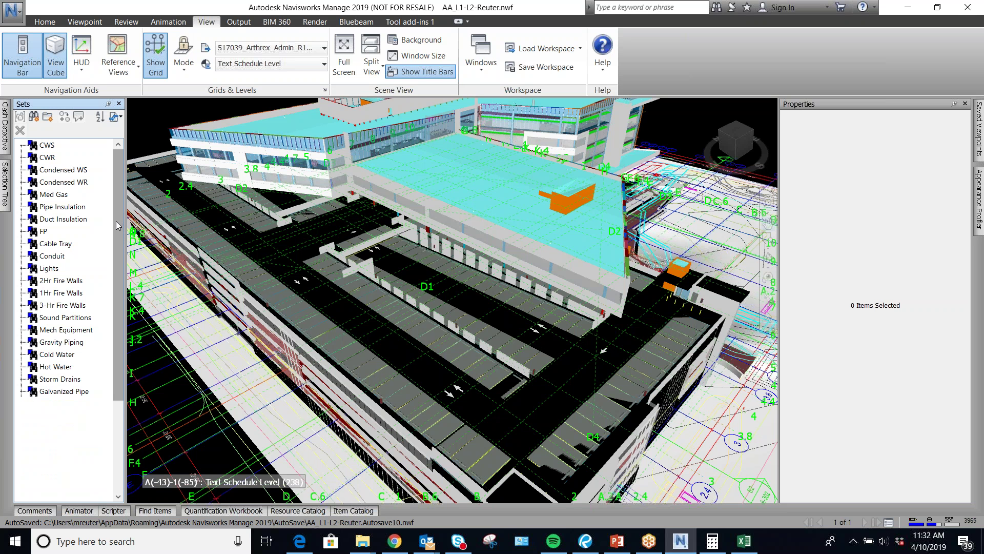
Switch the building to the top view at a closer zoom
click(738, 136)
click(773, 118)
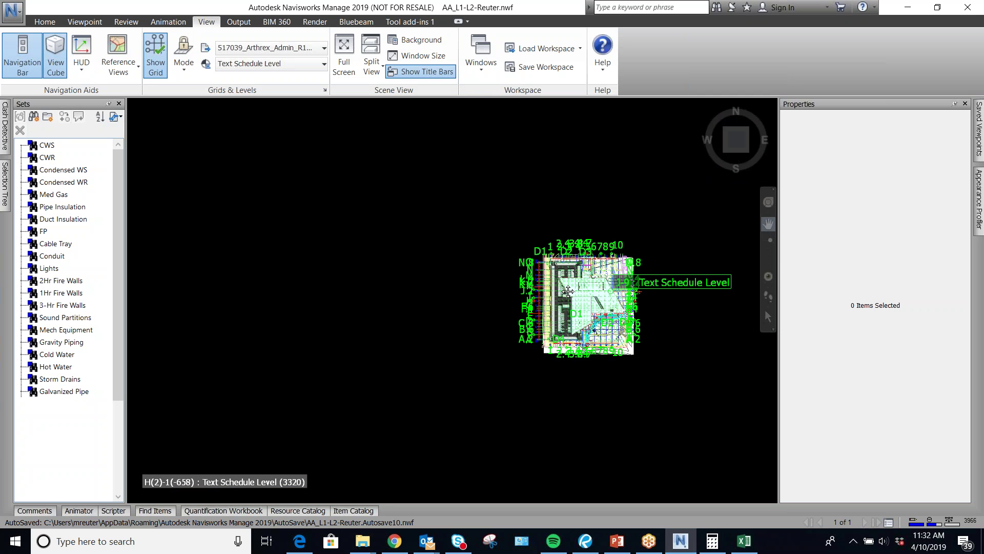
scroll(664, 239, up, 8)
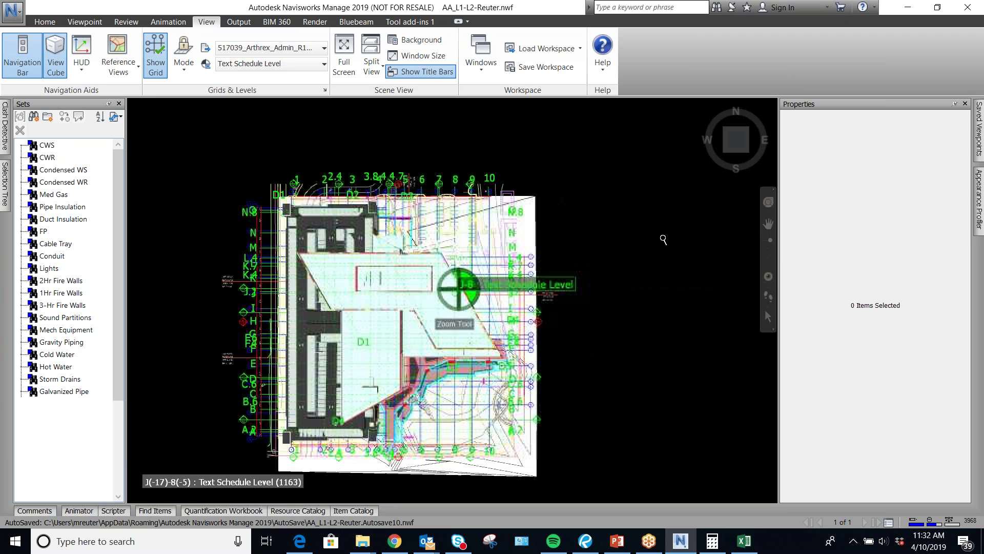
Keep the Saved Viewpoints window open and show the "MD v FP - RFI" viewpoint from Area 3's 11-8-18 B&I folder
mouse_move(979, 131)
click(952, 104)
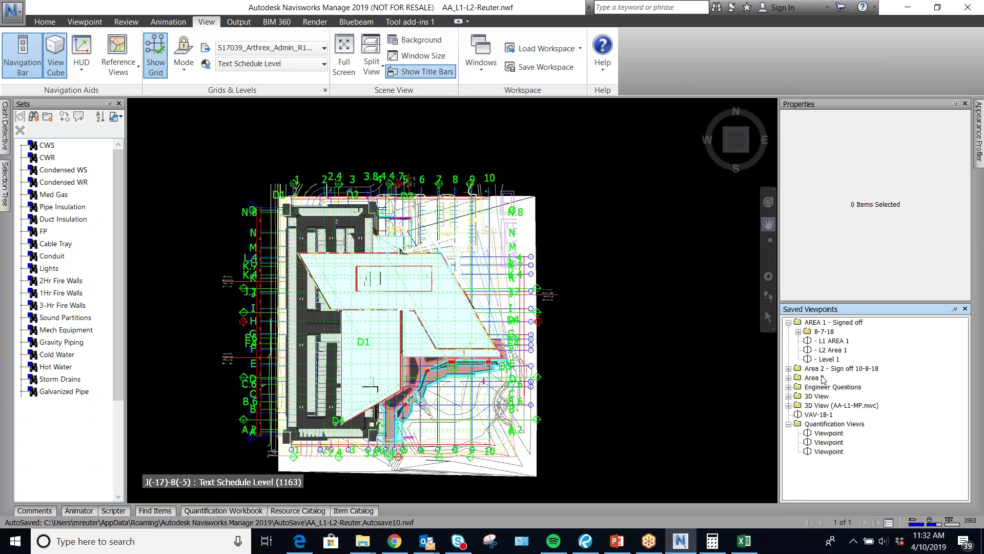
click(788, 378)
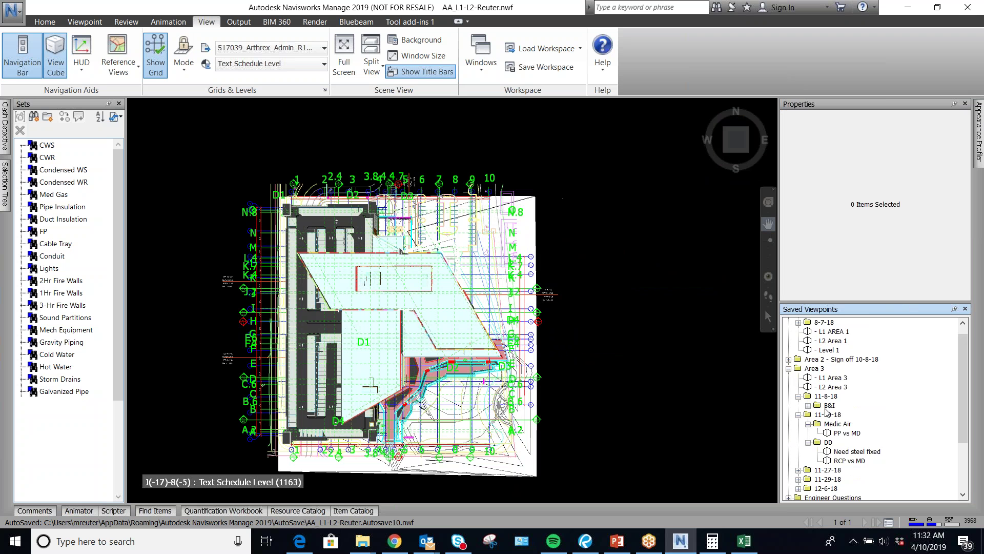
click(840, 415)
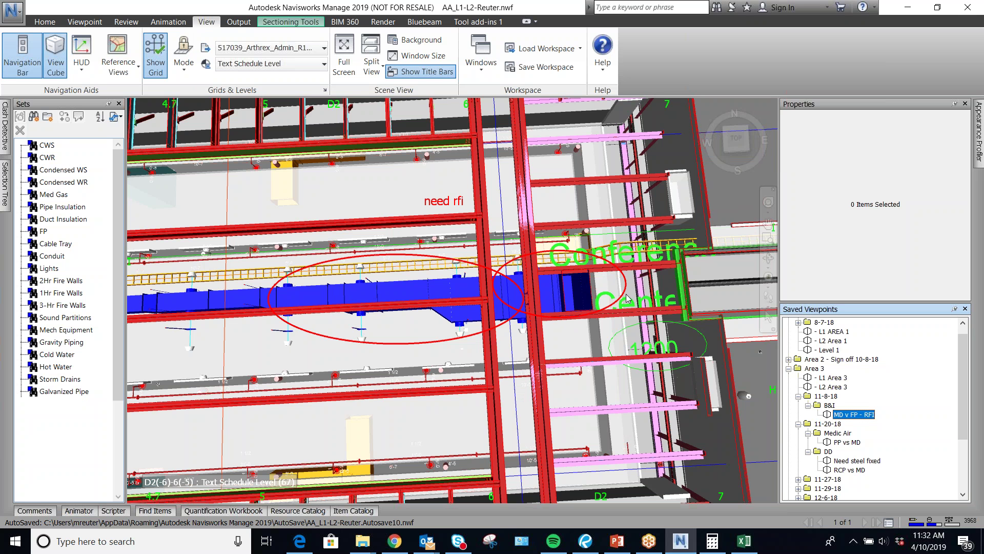
mouse_move(594, 335)
mouse_move(492, 358)
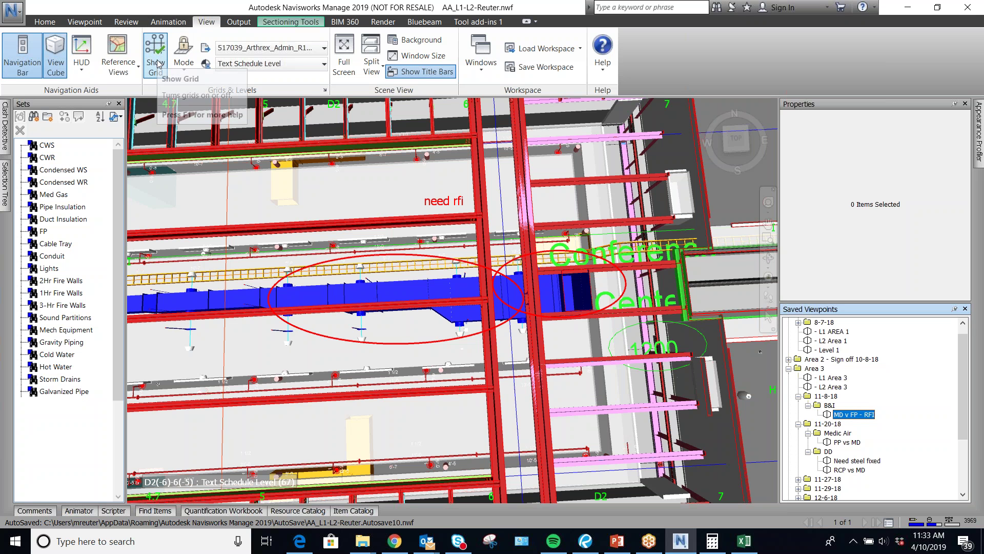
Look at the area surrounding the marked-up ductwork, finishing back at the saved "MD v FP - RFI" viewpoint
scroll(474, 178, down, 4)
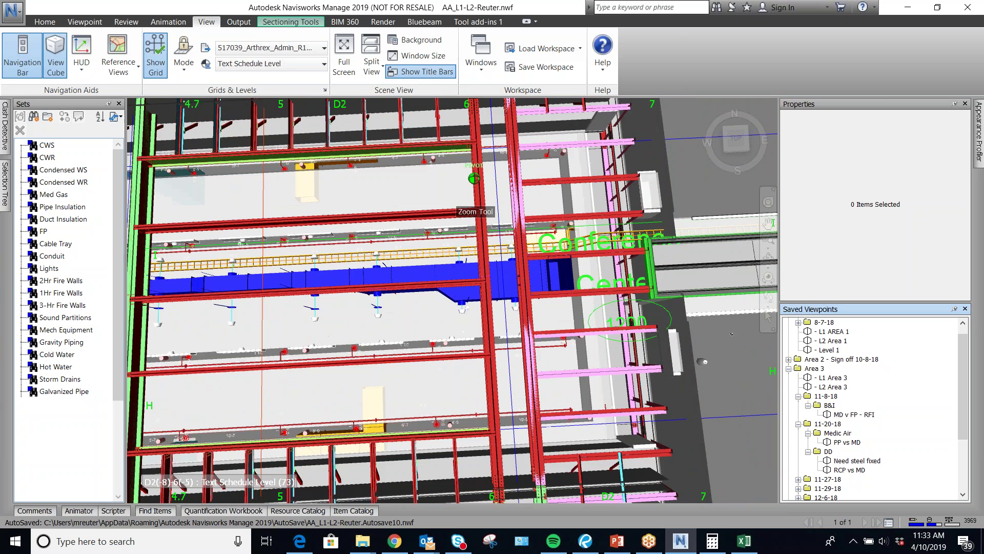
scroll(493, 265, down, 5)
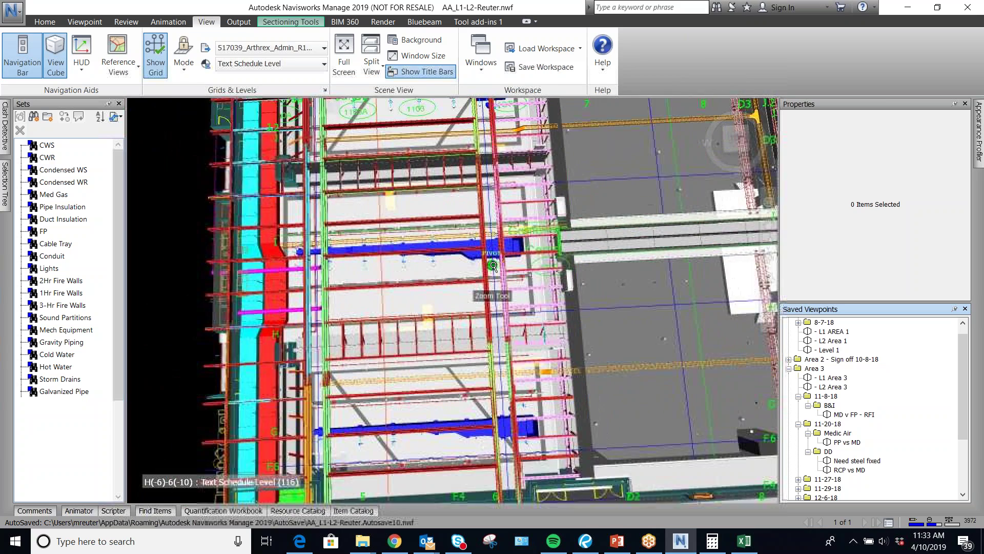
scroll(496, 265, down, 3)
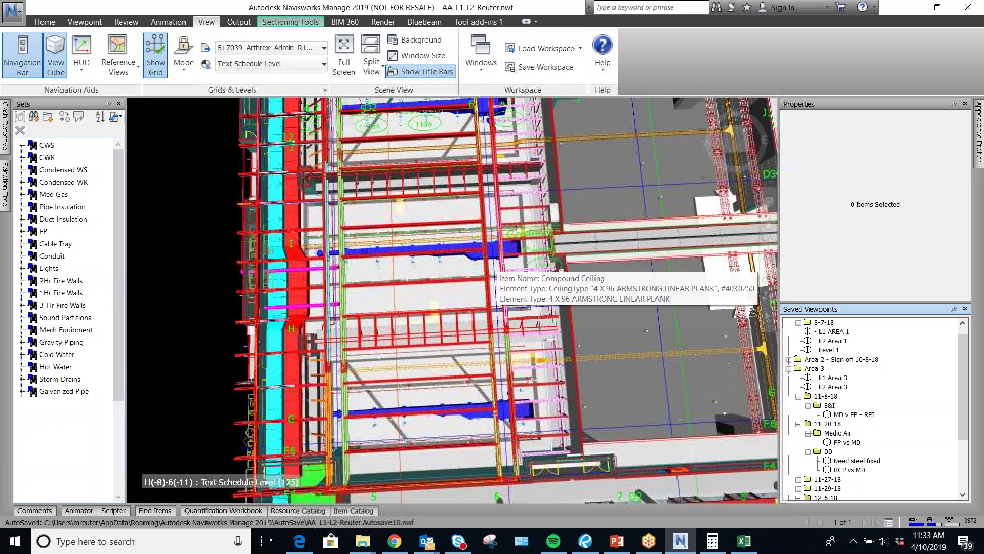
scroll(484, 243, up, 5)
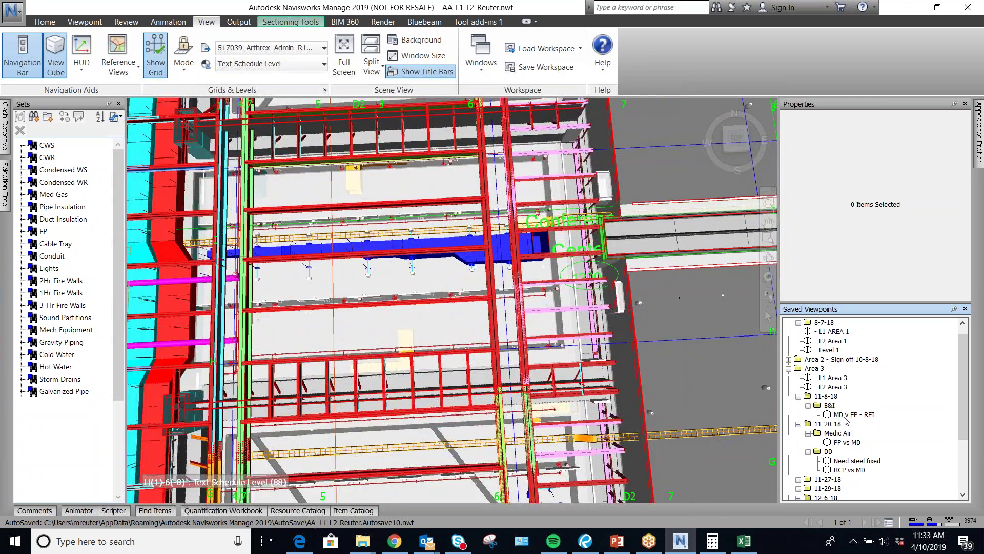
click(844, 415)
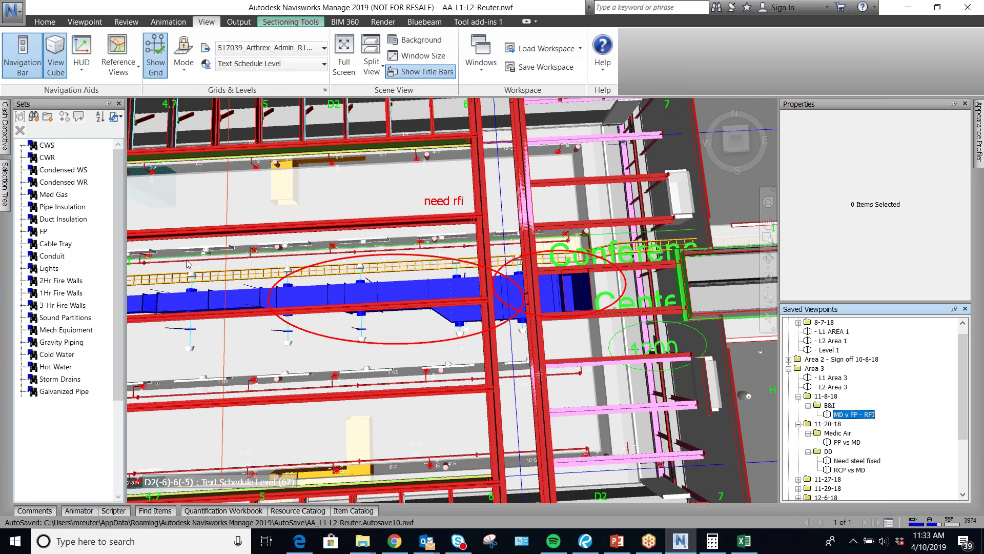
Keep the Clash Detective window open and set the Sets window to auto-hide
click(5, 140)
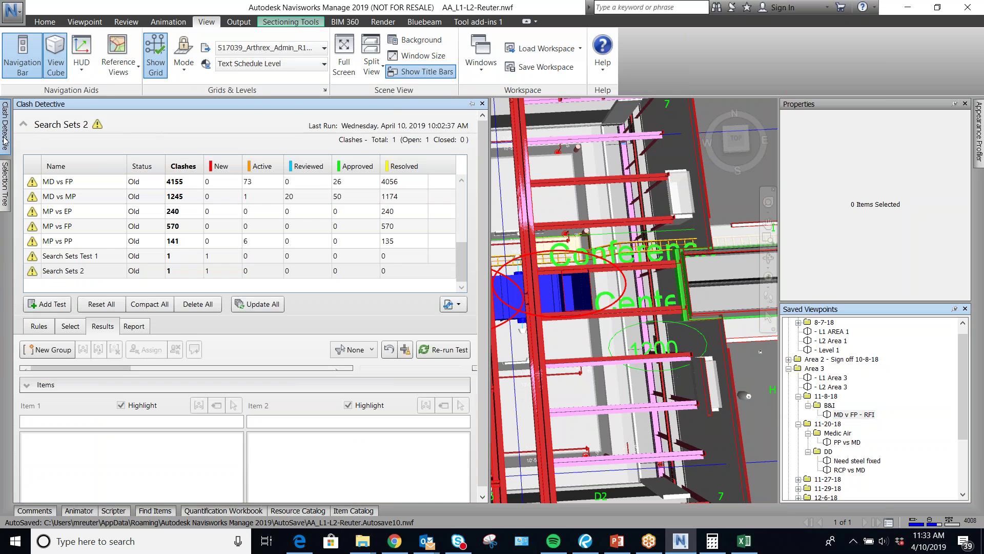
click(472, 104)
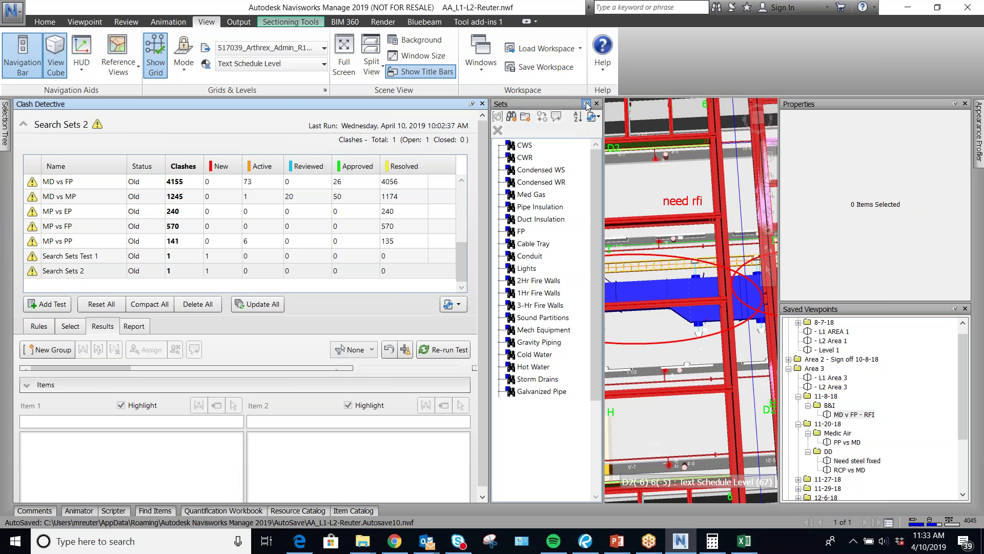
click(587, 104)
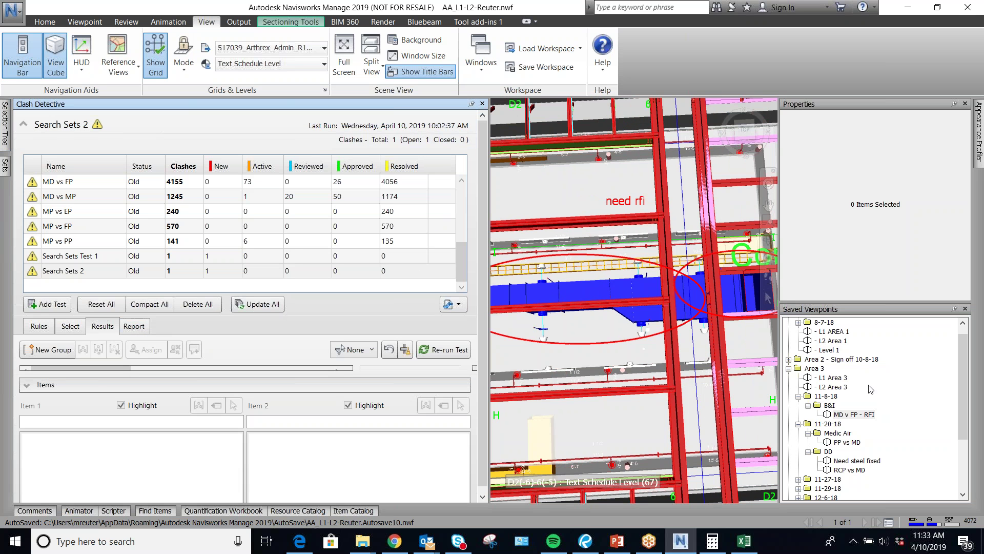
View the edit, import and export options available for the "MD v FP - RFI" saved viewpoint
right_click(849, 415)
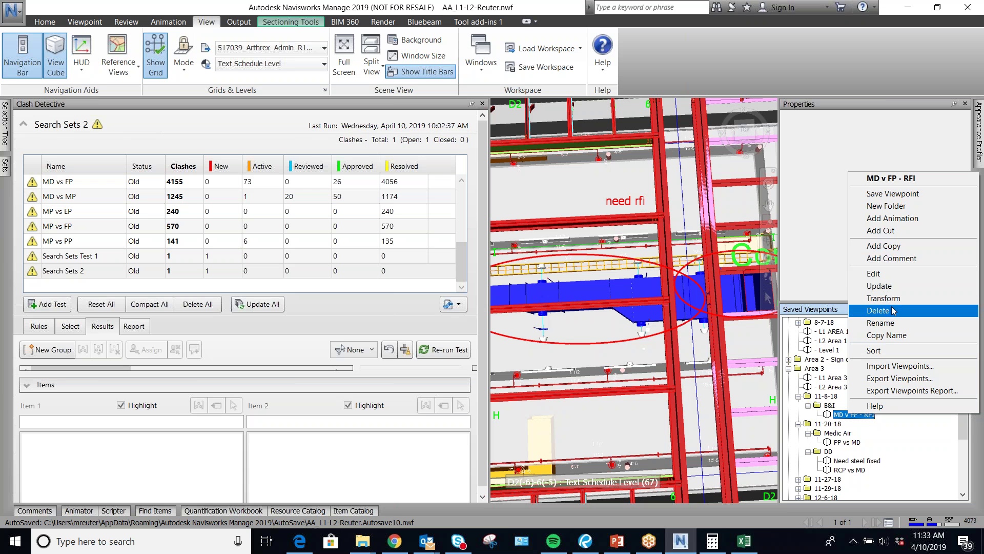
right_click(937, 469)
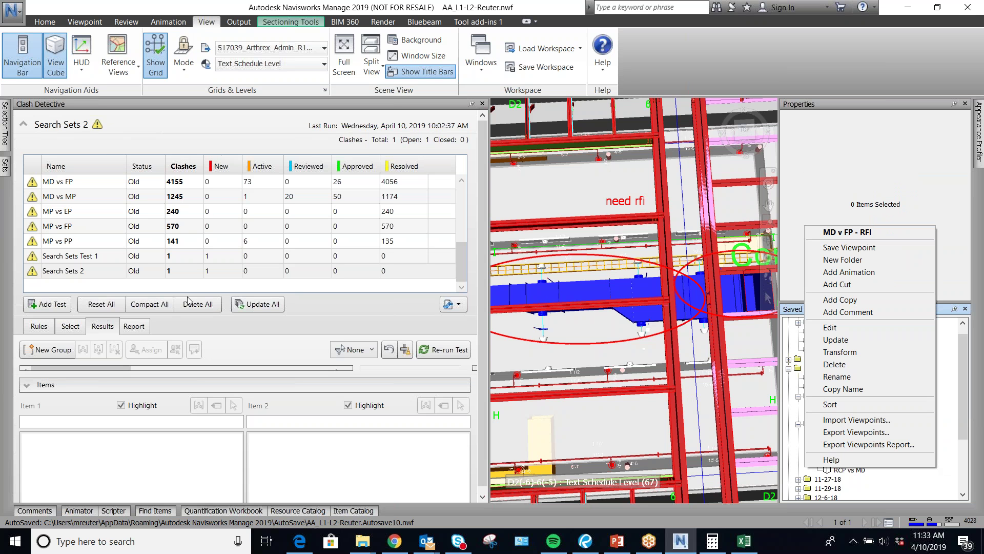
Show the clash results of the MP vs FP test with the test list collapsed and add a new clash group
click(60, 229)
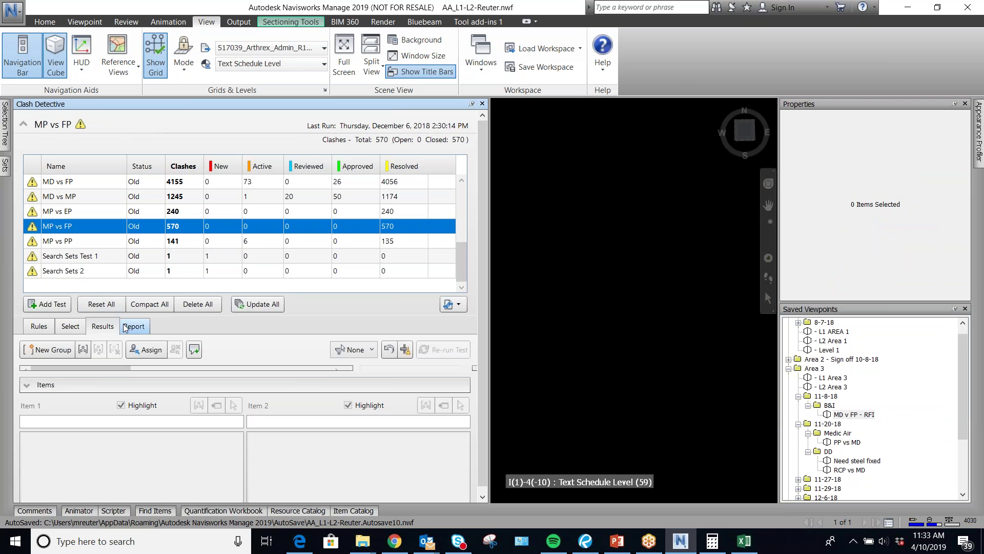
click(24, 123)
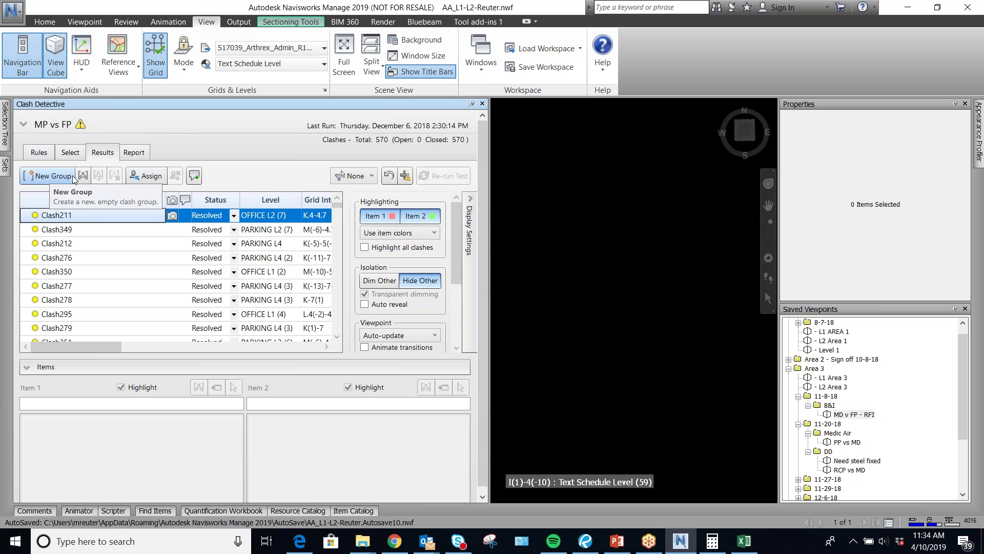
click(57, 177)
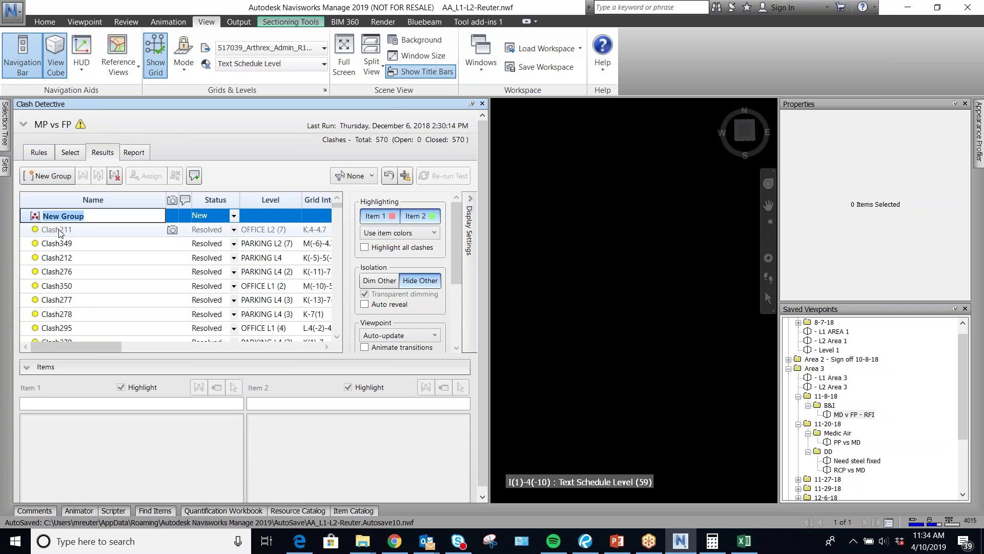
Move all clashes in the MP vs FP results, from Clash211 to Clash451, into New Group and wait for Navisworks to respond
click(56, 235)
scroll(66, 251, down, 15)
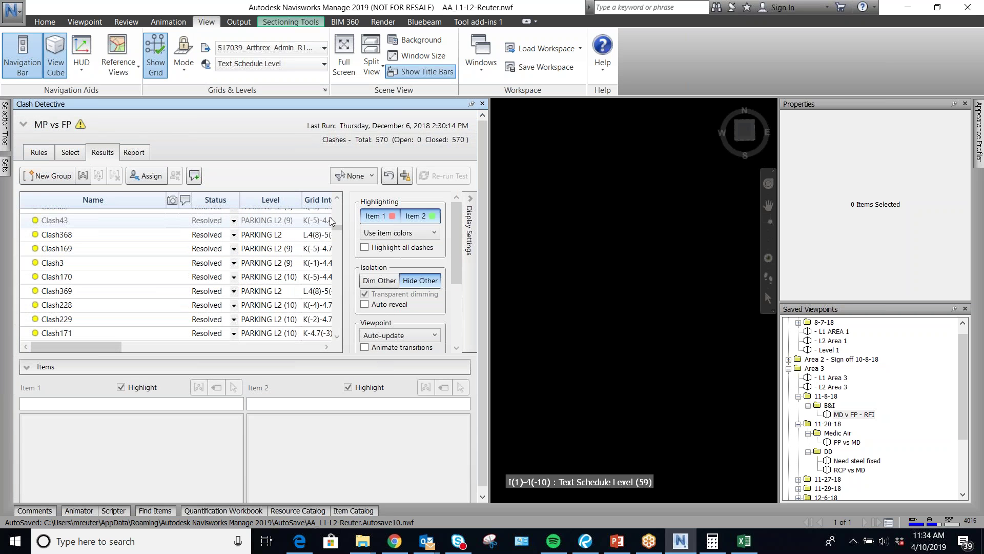
scroll(287, 328, down, 10)
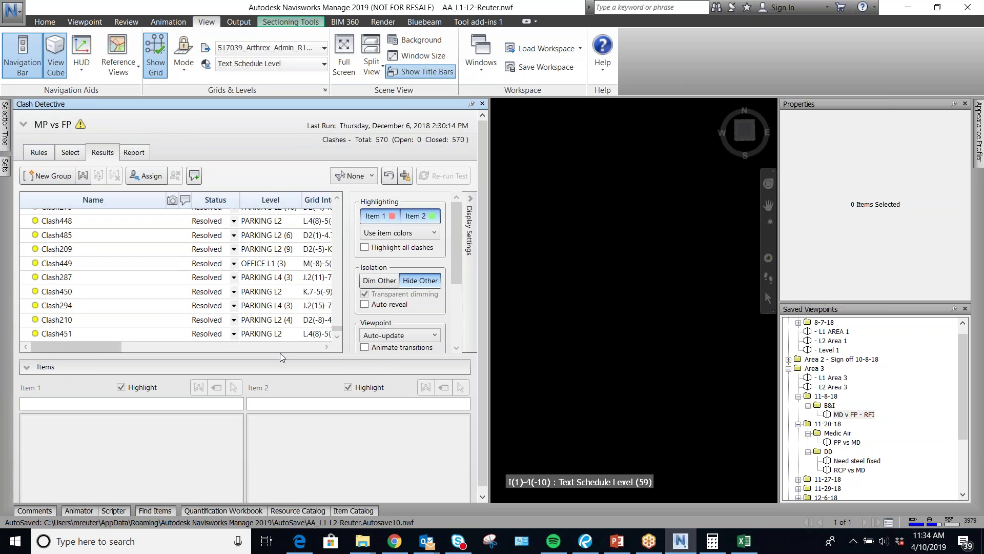
shift+click(76, 333)
drag(340, 326, 342, 201)
drag(64, 229, 69, 215)
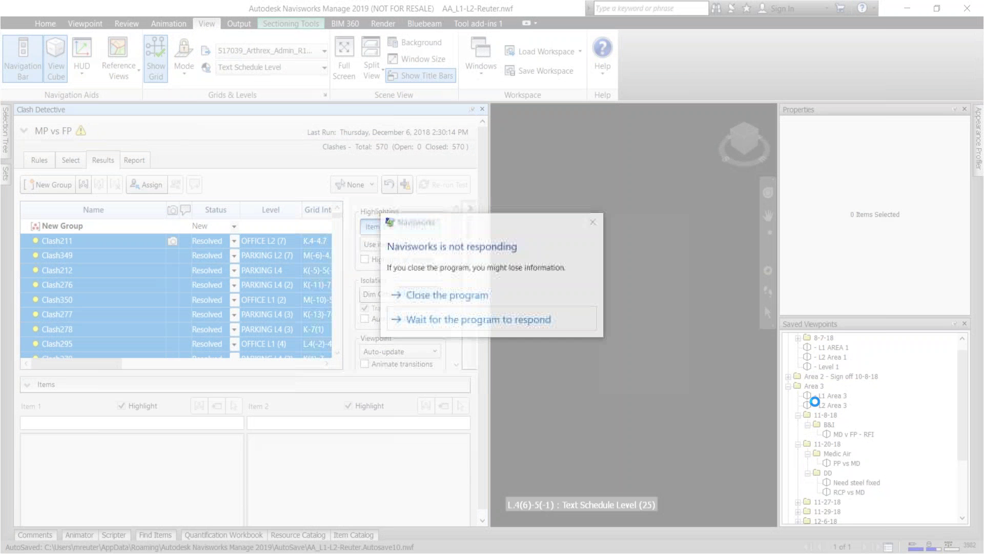
click(565, 321)
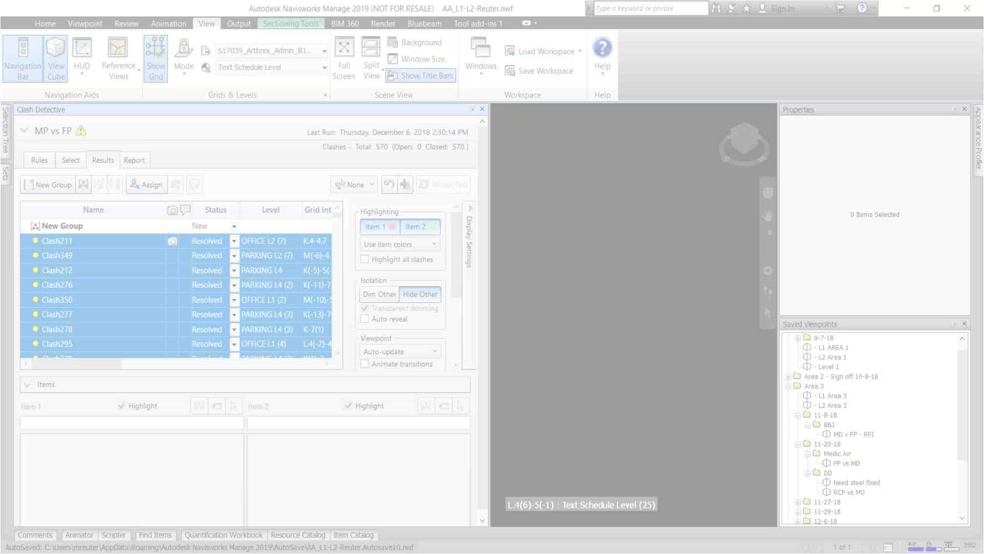
Close PowerPoint without keeping its recovered files, close Spotify as well, and return to Navisworks
click(509, 281)
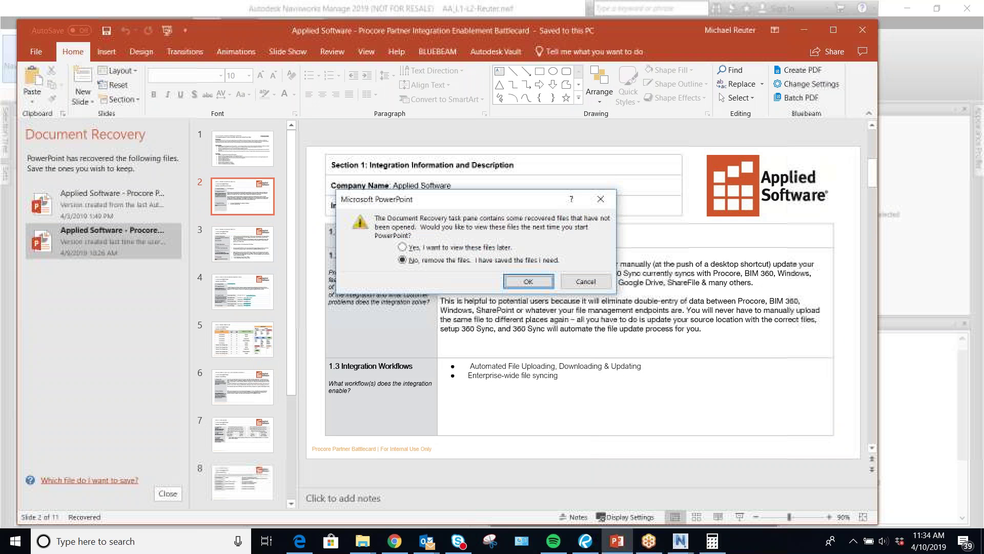
click(529, 281)
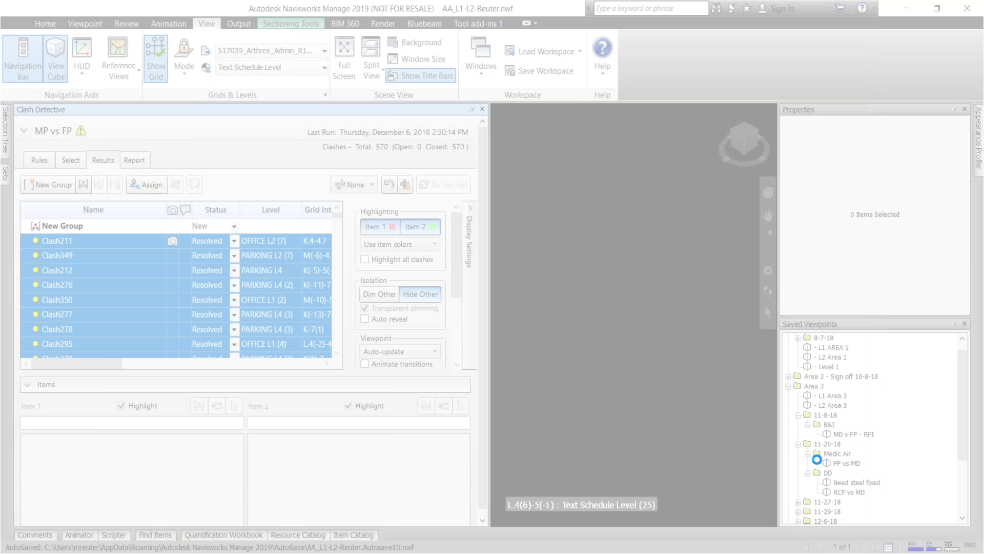
key(alt+Tab)
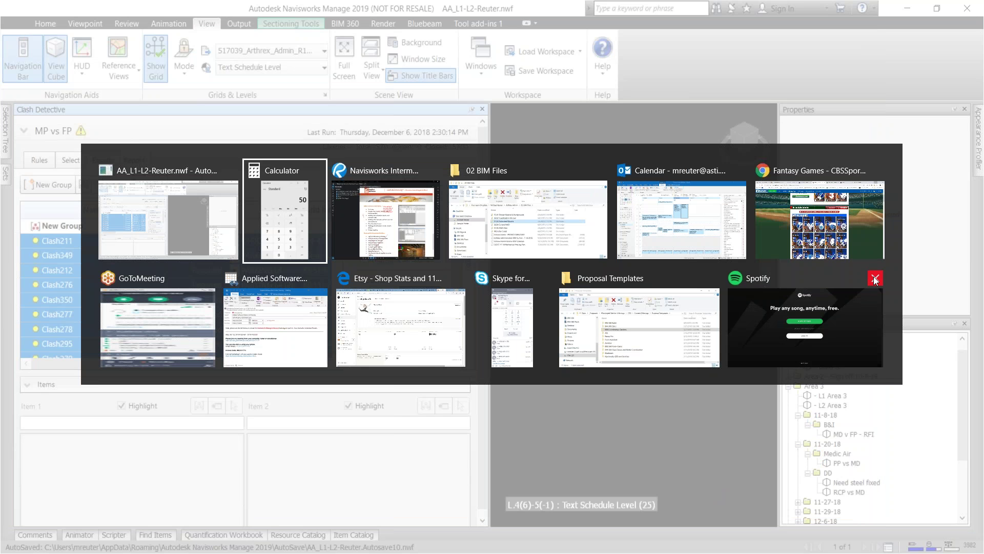
click(875, 279)
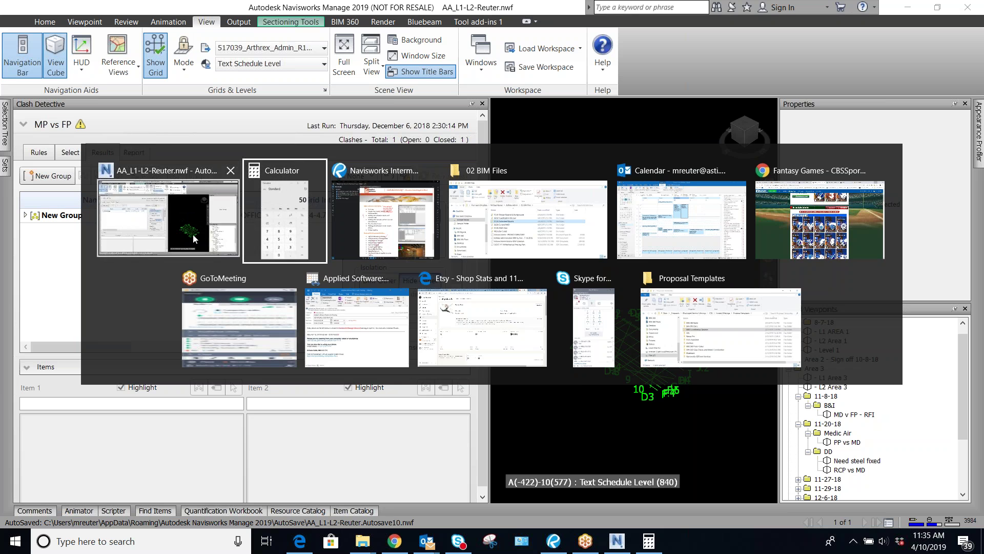
click(194, 238)
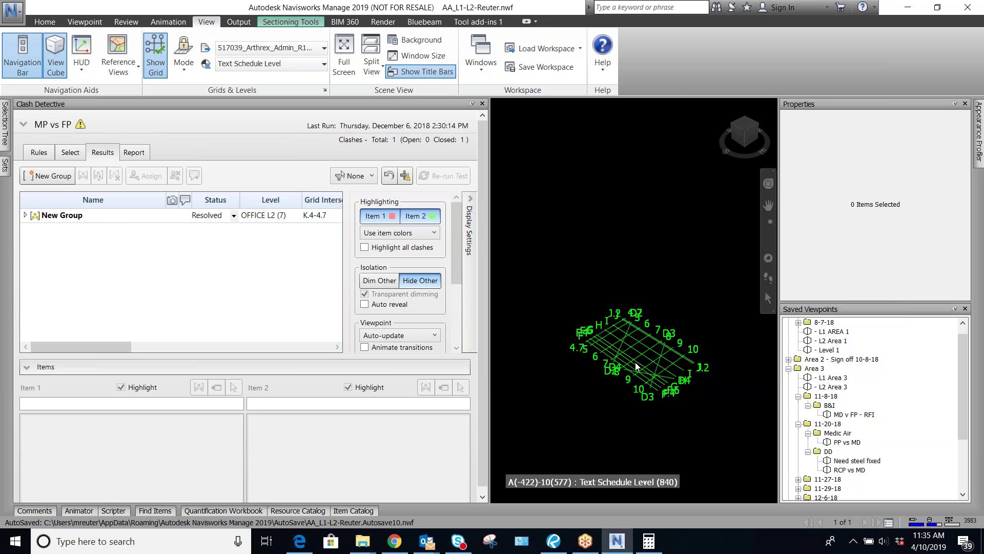
View the edit settings of the "Need steel fixed" saved viewpoint, including its saved attributes, and leave them without changes
right_click(842, 460)
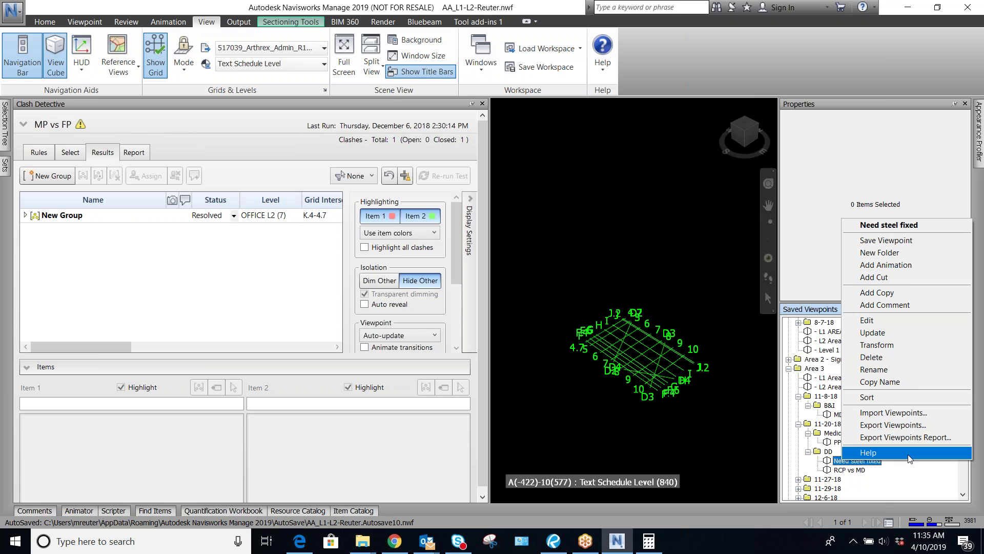
click(888, 321)
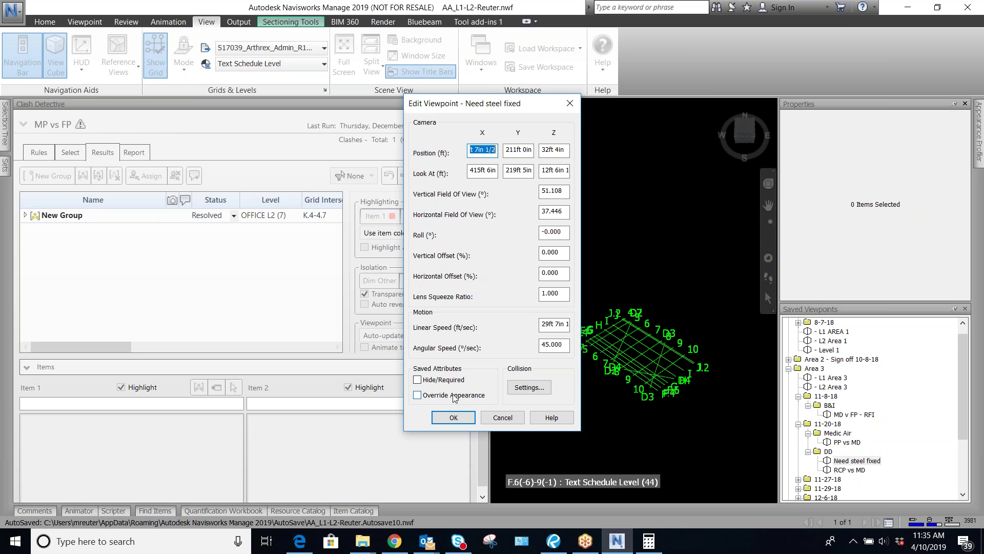
click(716, 304)
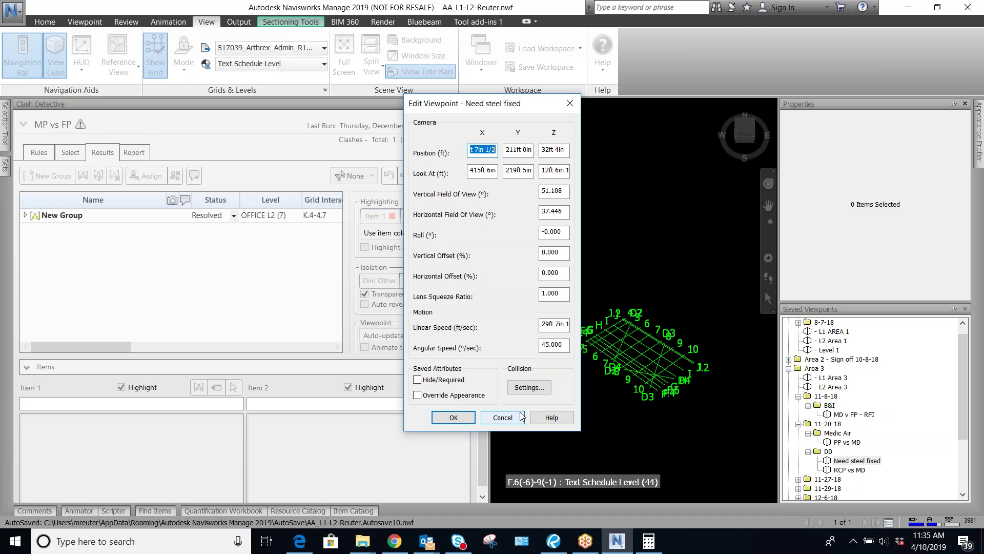
click(507, 421)
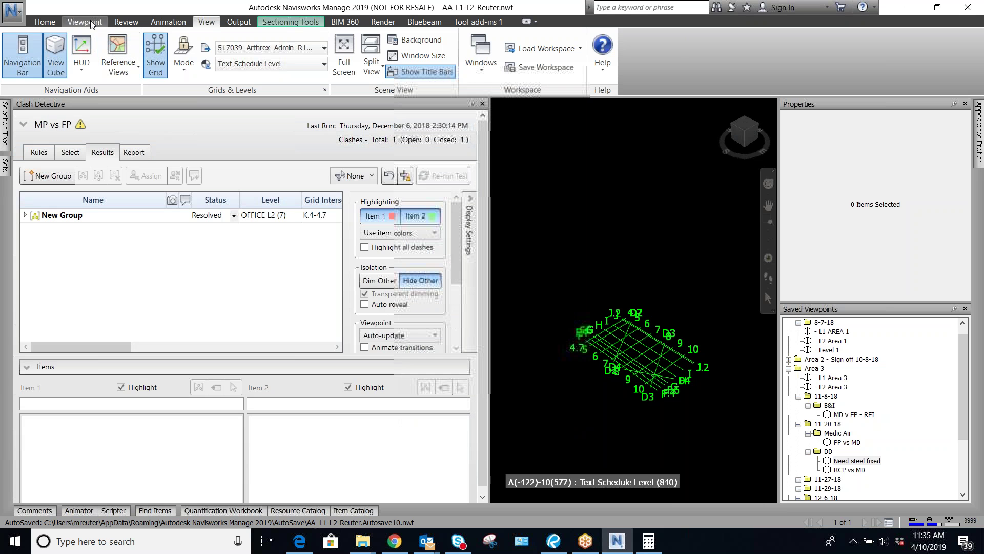
Try the Save Hide/Required Attributes and Override Appearance options in the global viewpoint defaults, leaving Override Appearance turned on
click(14, 15)
click(179, 289)
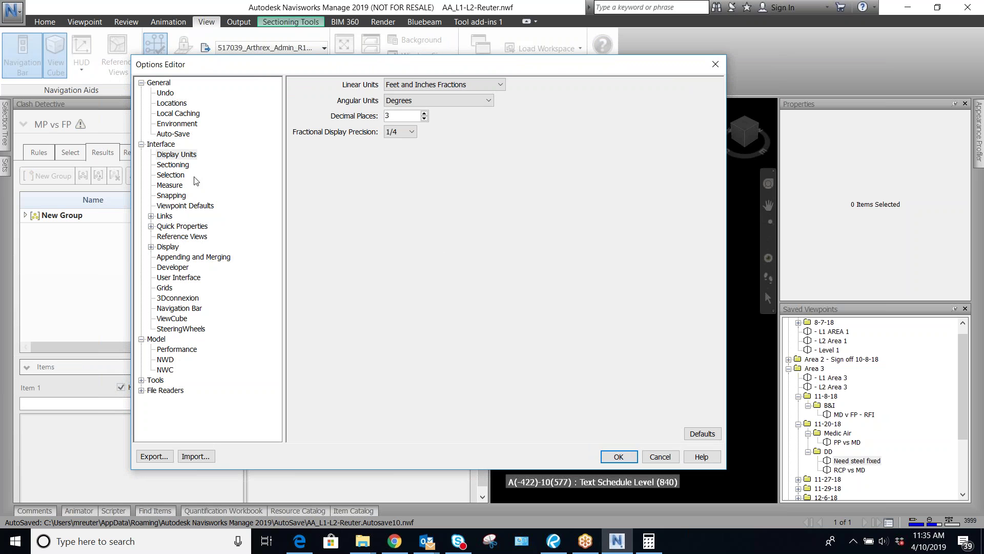
click(195, 206)
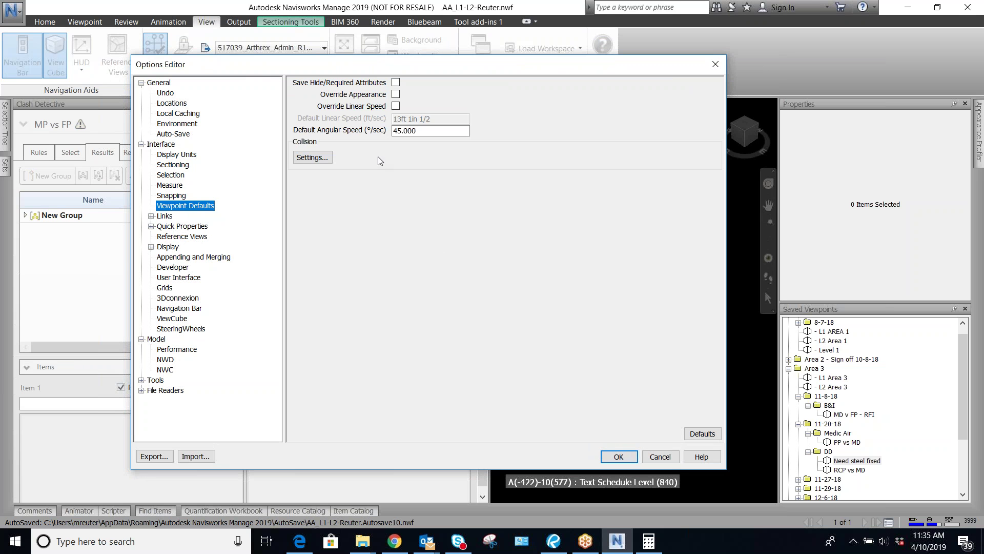
drag(404, 65, 370, 78)
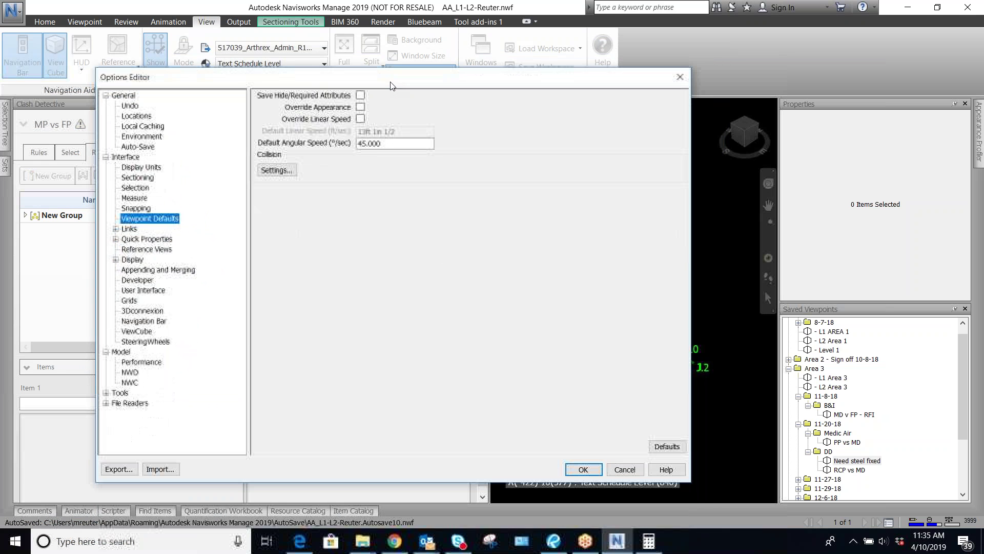
click(361, 107)
click(362, 97)
click(362, 97)
click(362, 97)
click(361, 106)
click(361, 107)
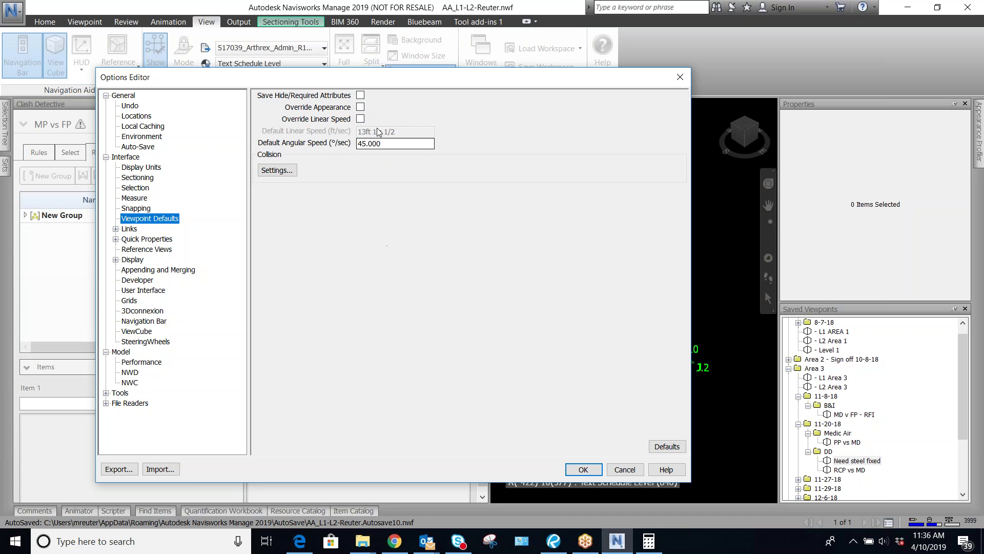
click(361, 106)
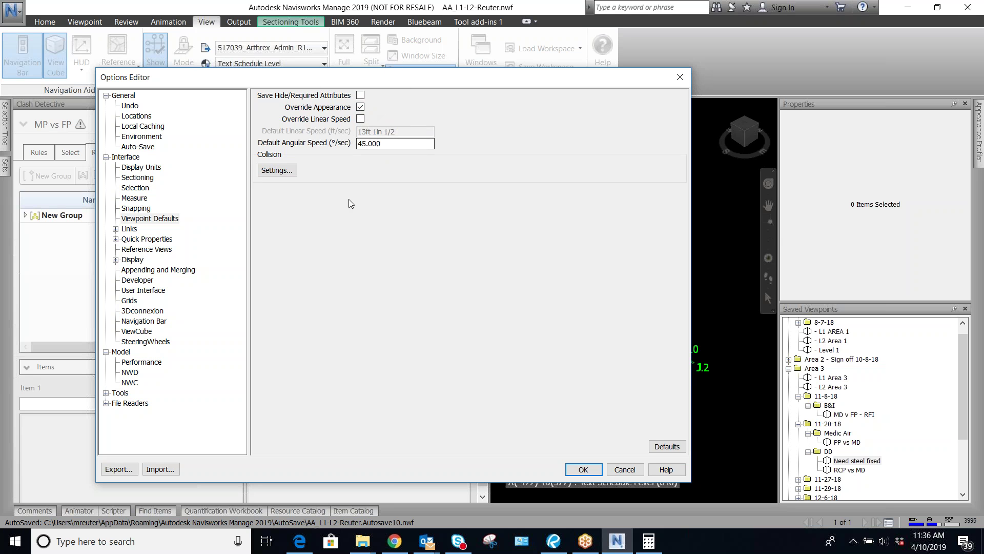
Review the default collision settings for viewpoints and close the options without saving
click(290, 176)
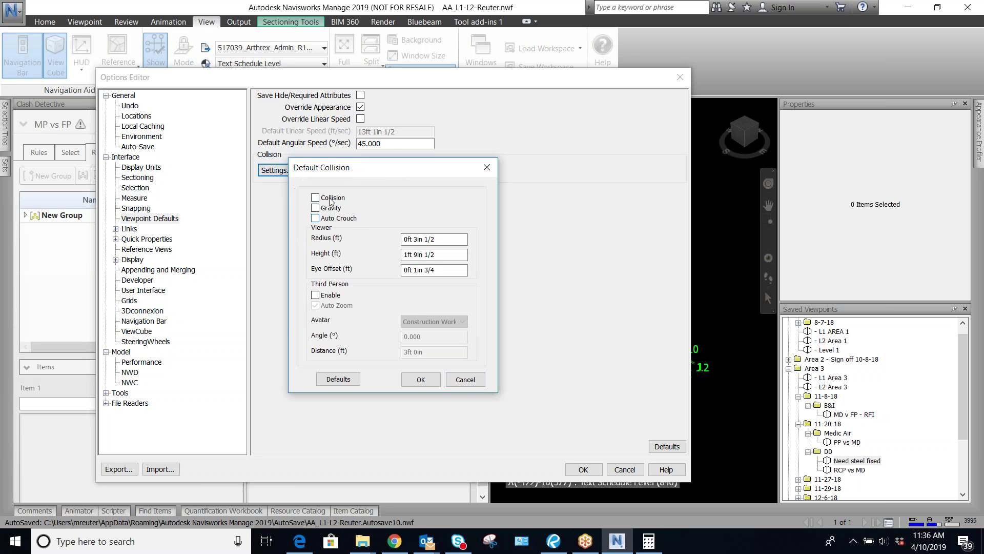
click(465, 379)
click(625, 470)
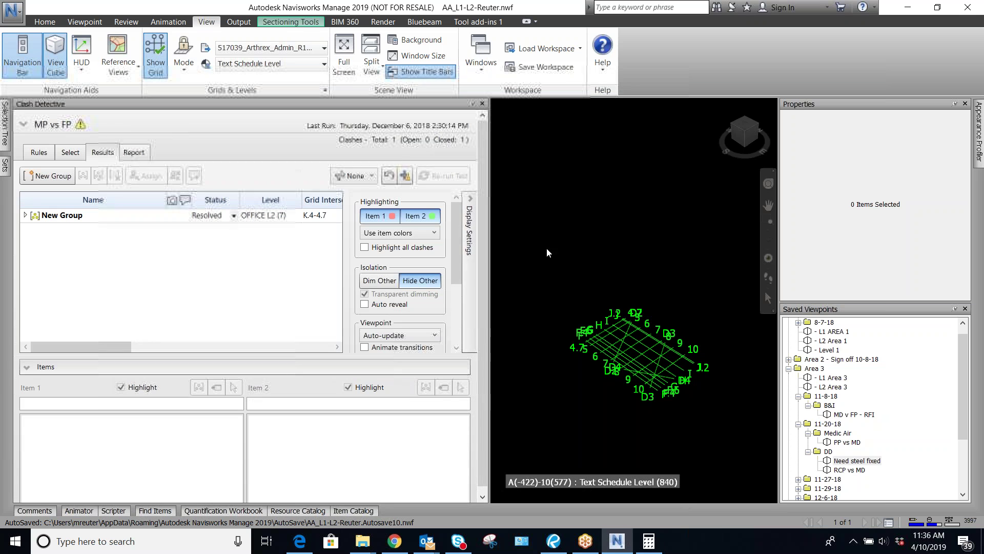
Orient the model view to the top and try to bring the model into sight
click(748, 128)
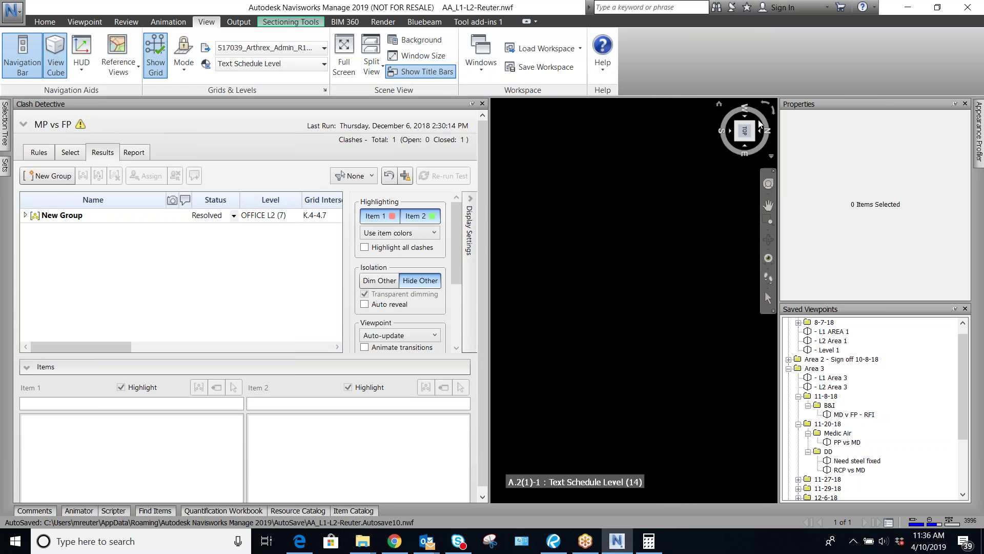
click(769, 220)
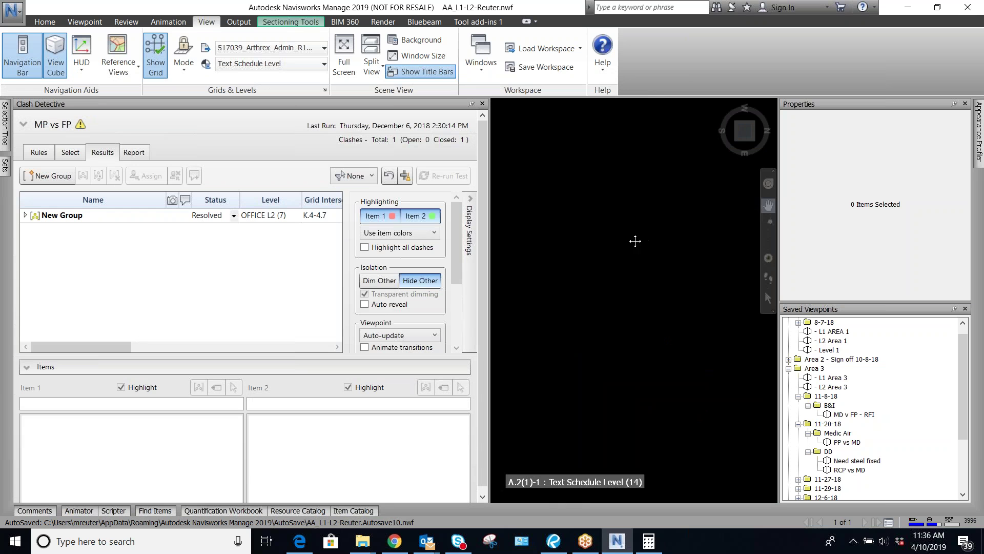
click(674, 268)
click(746, 133)
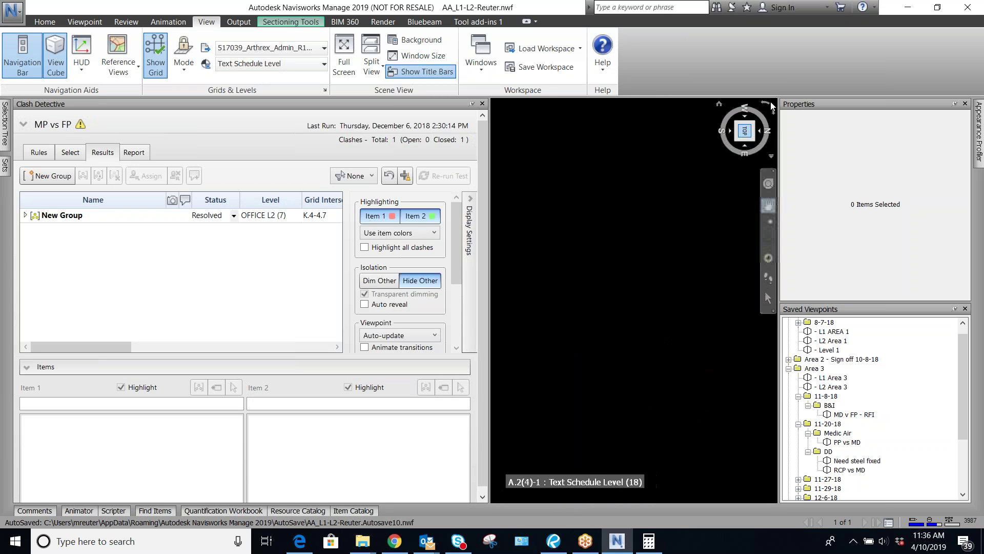
Expand New Group in the MP vs FP clash results and show Clash211 in the model
click(91, 218)
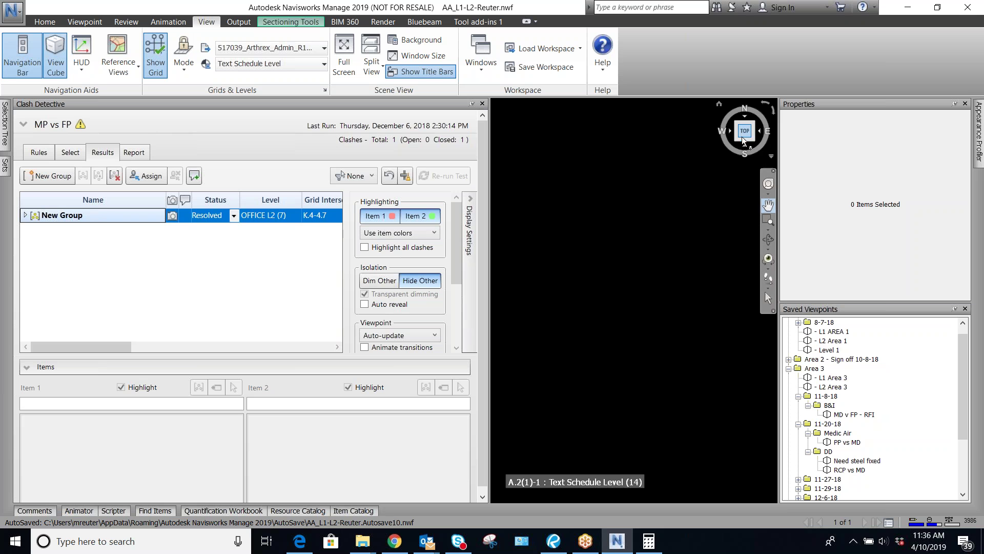
scroll(560, 293, down, 2)
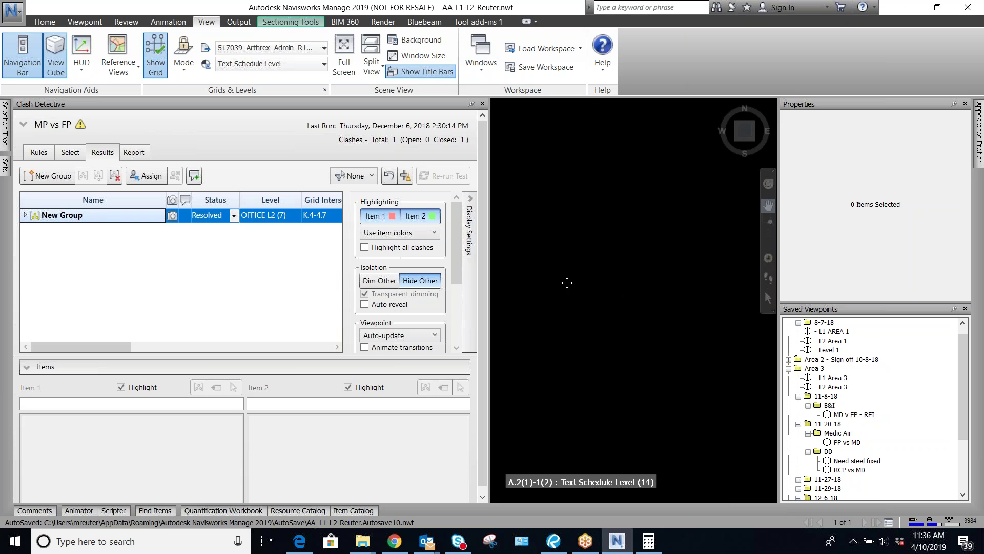
click(24, 216)
click(88, 230)
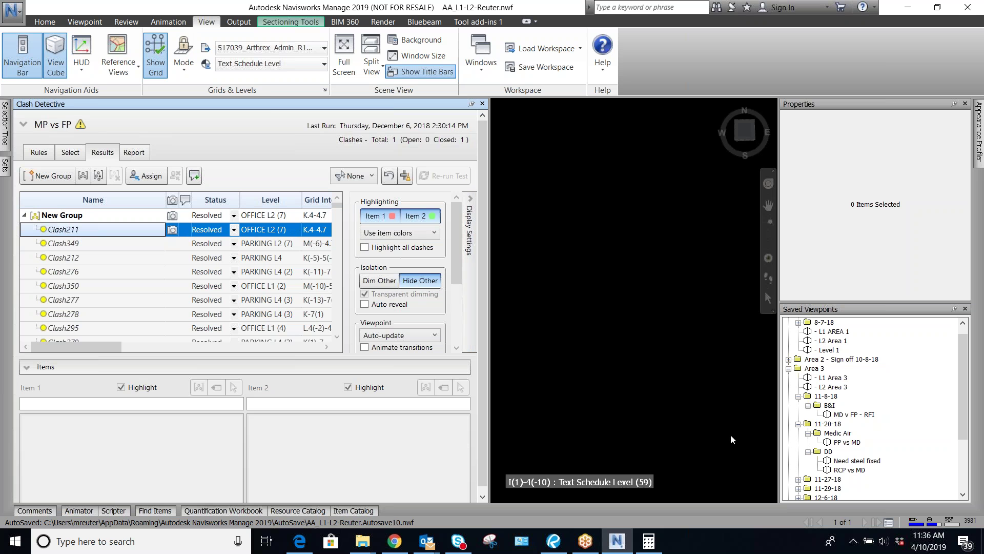
Check the global viewpoint defaults again along with their default collision settings, and cancel out of the options
click(12, 11)
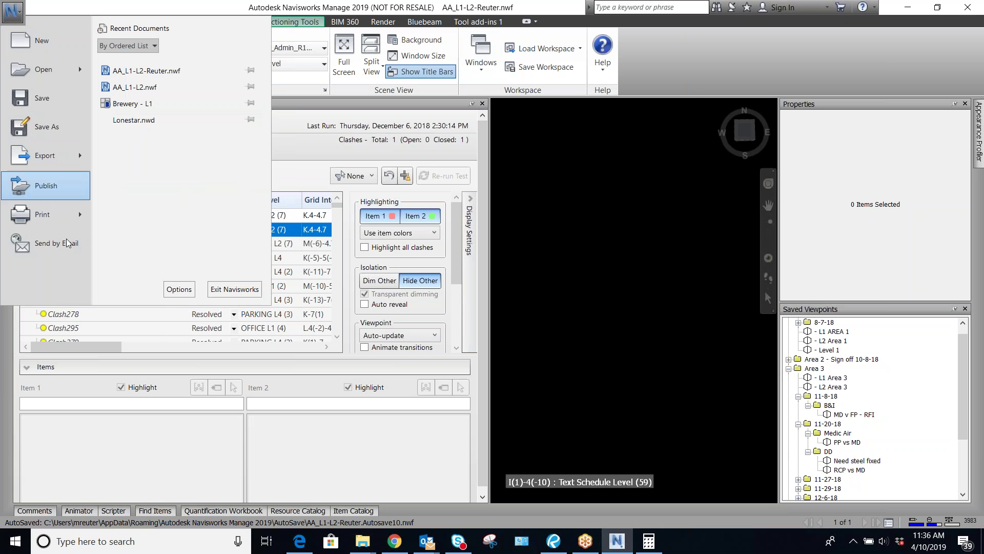
click(179, 289)
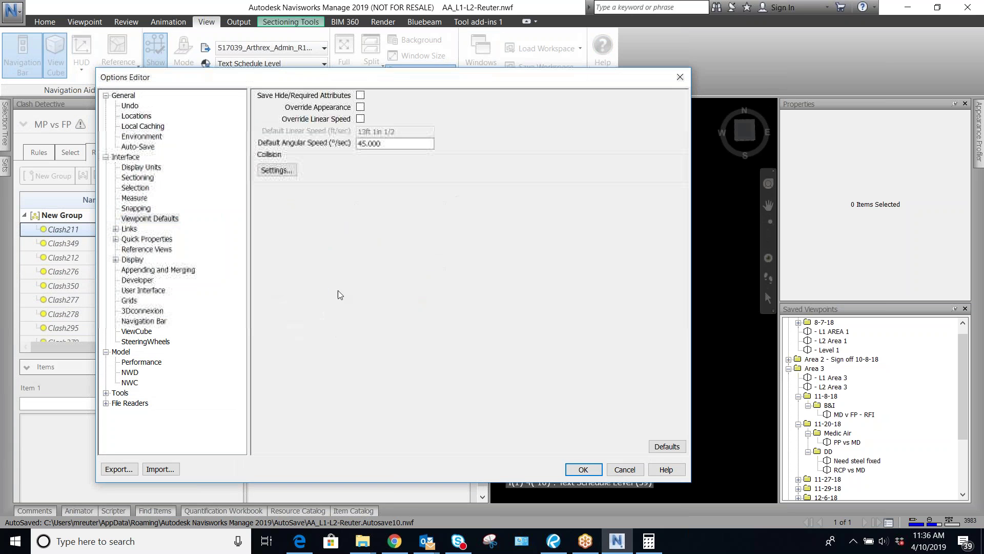
click(150, 219)
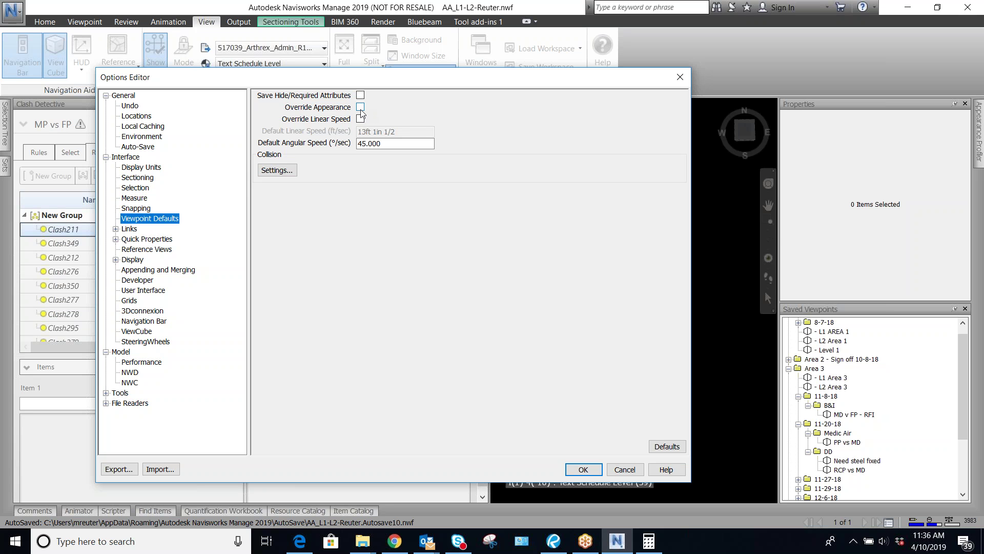
click(277, 170)
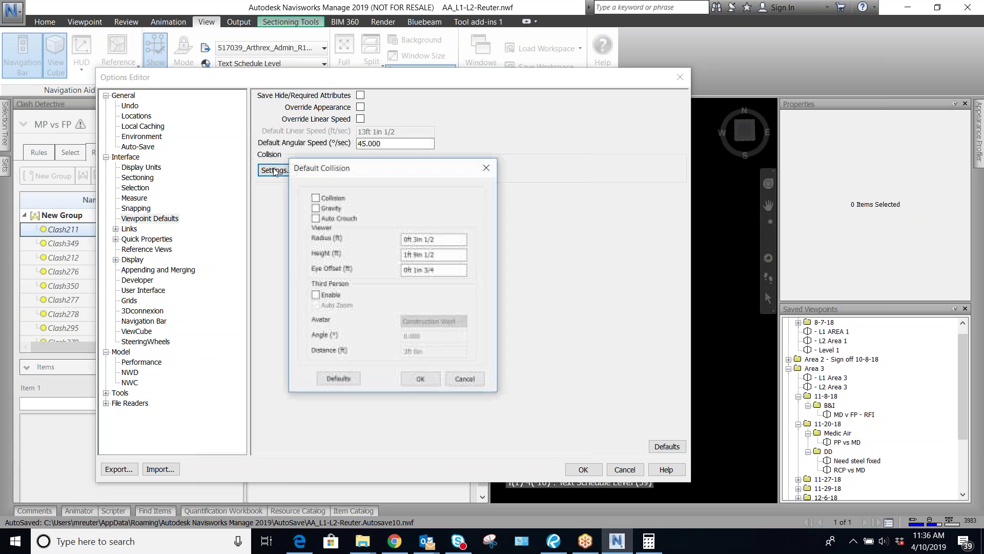
click(464, 379)
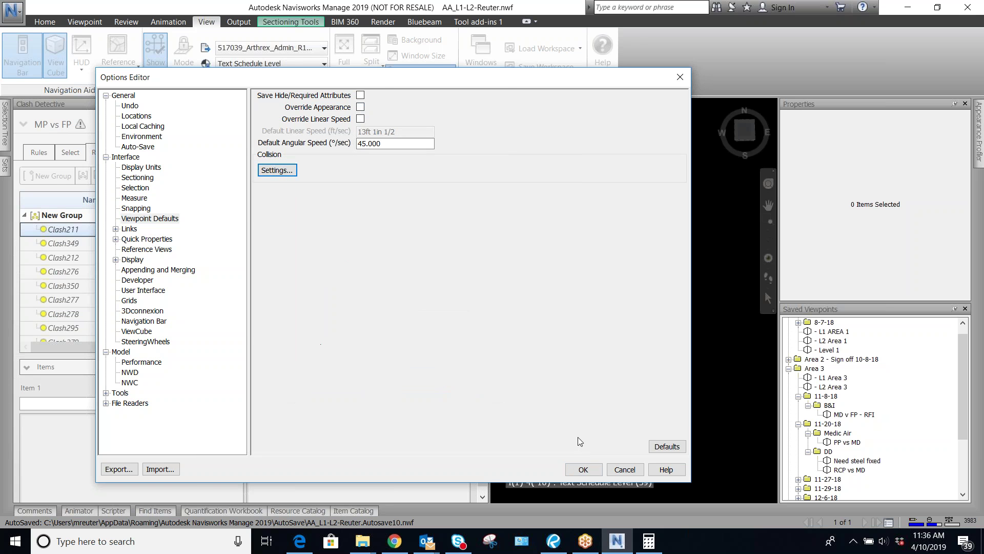
click(625, 469)
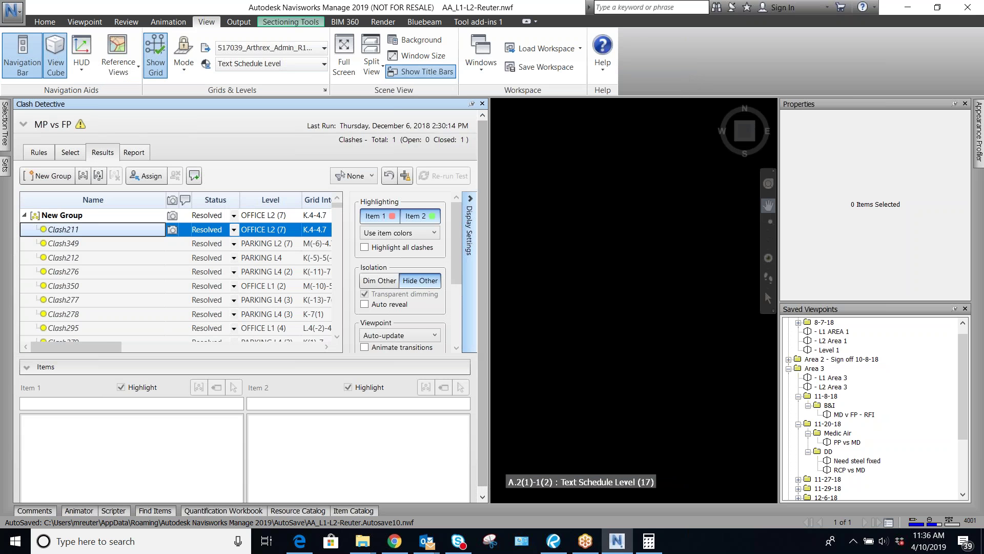
Recall the saved viewpoints "- L1 Area 3" and "- L1 AREA 1" in turn
click(610, 254)
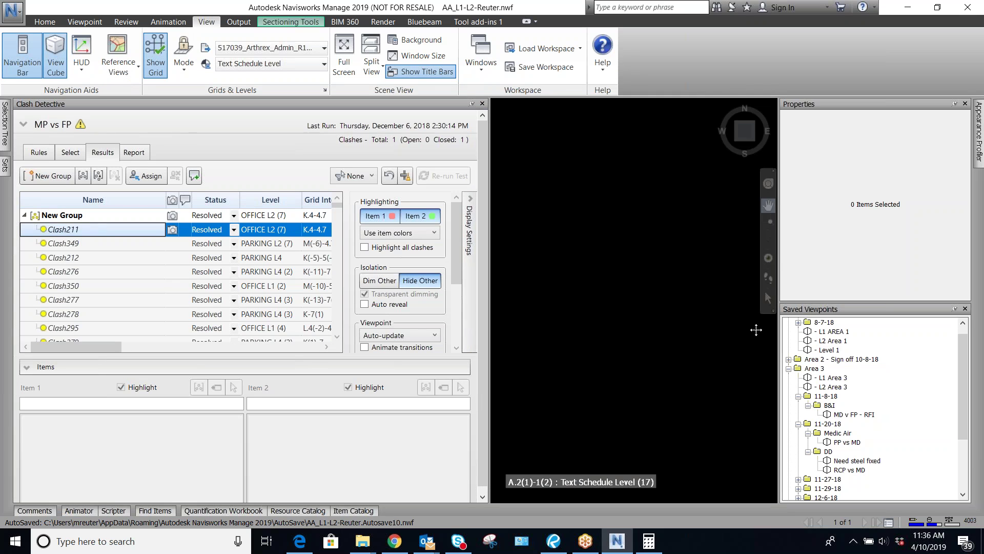
click(827, 378)
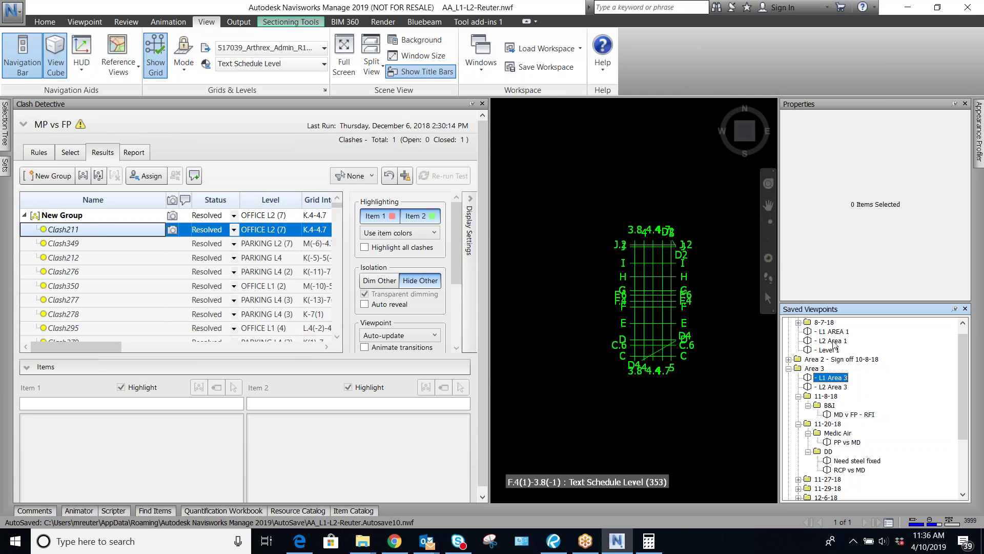
click(829, 332)
Show New Group in the model, collapse its clash list and view the actions available for the group
click(71, 216)
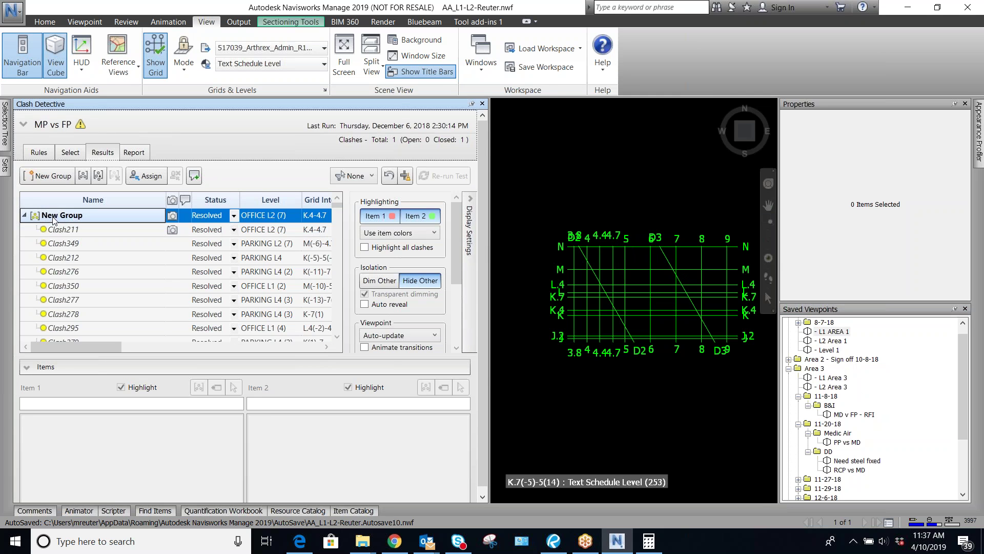
click(24, 215)
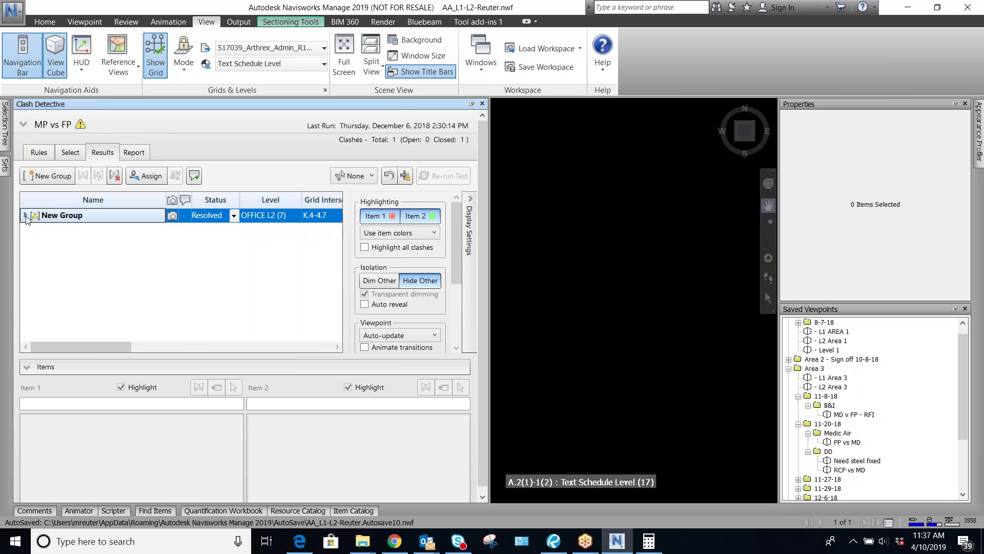
right_click(60, 223)
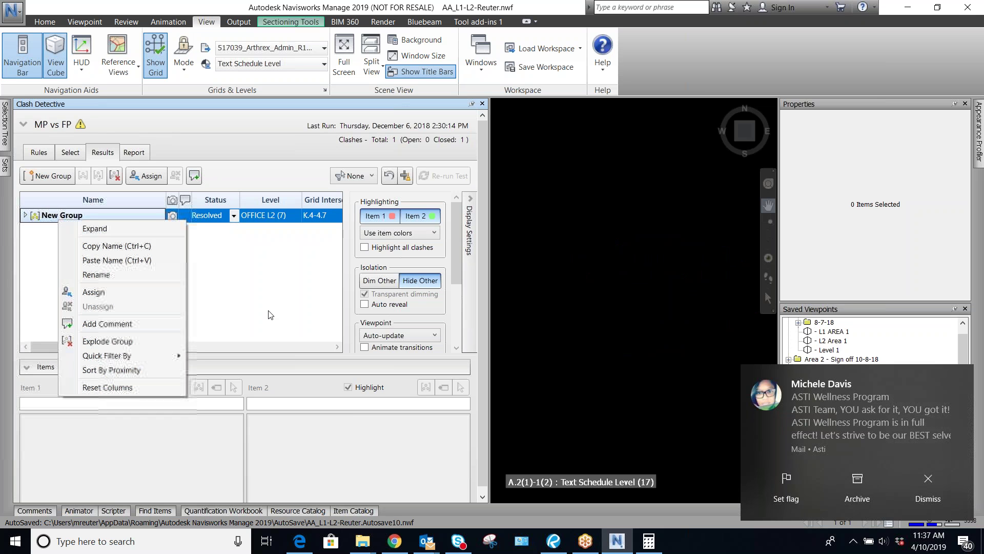
key(Escape)
Dismiss the mail notification and examine the viewpoint, simulation and context display settings of the clash results
click(962, 376)
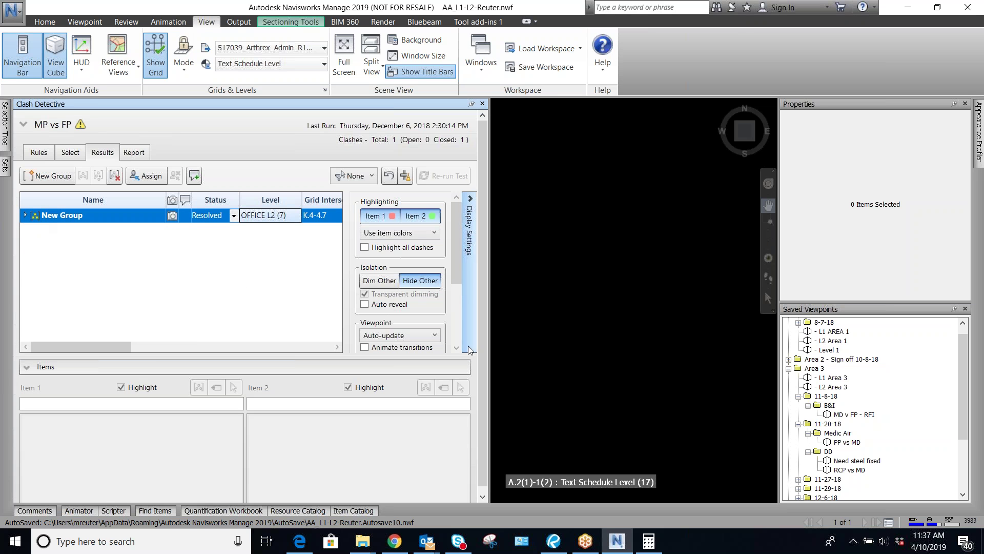
scroll(457, 271, down, 5)
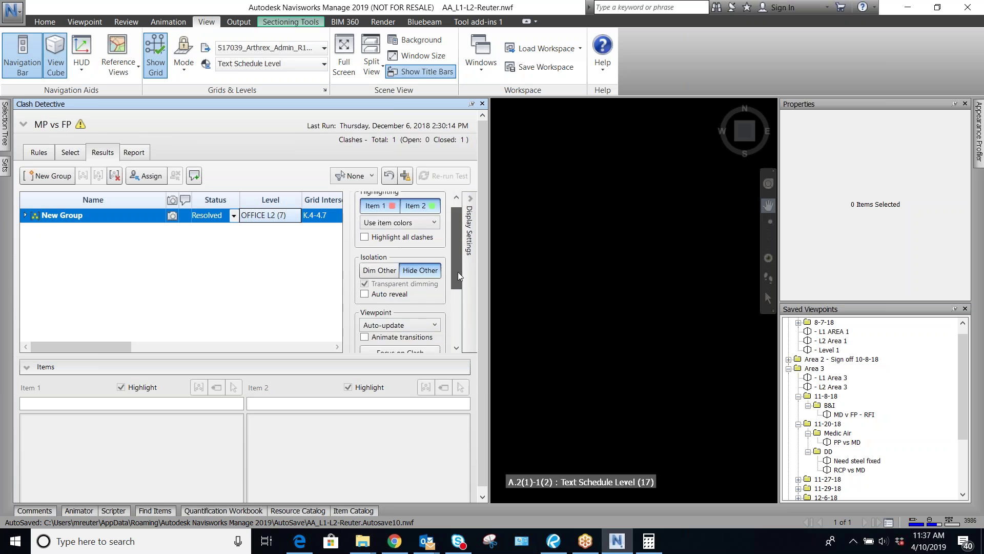
mouse_move(468, 325)
mouse_down()
mouse_move(485, 223)
mouse_move(466, 330)
mouse_up()
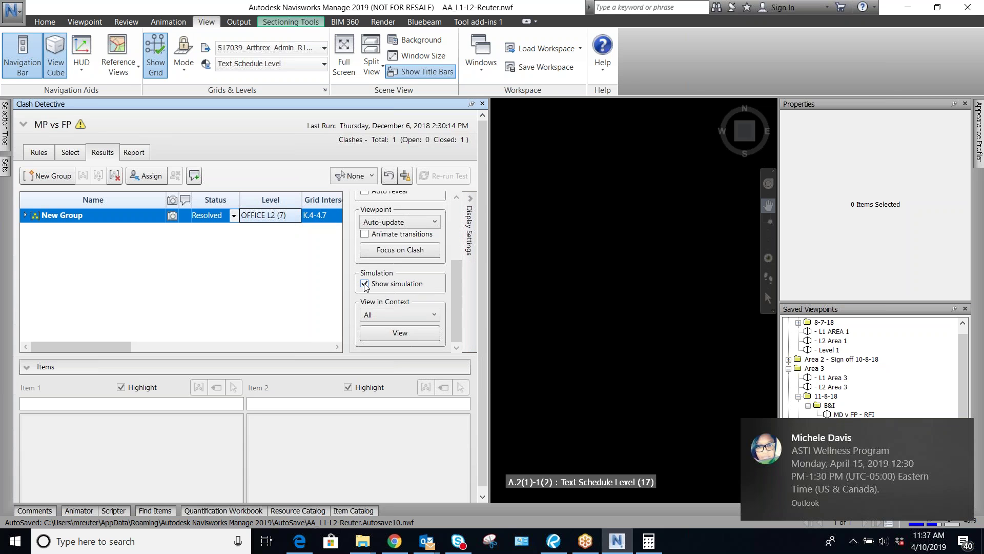
Turn on Save Hide/Required Attributes and Override Linear Speed in the global viewpoint defaults and save the options
click(13, 10)
click(182, 289)
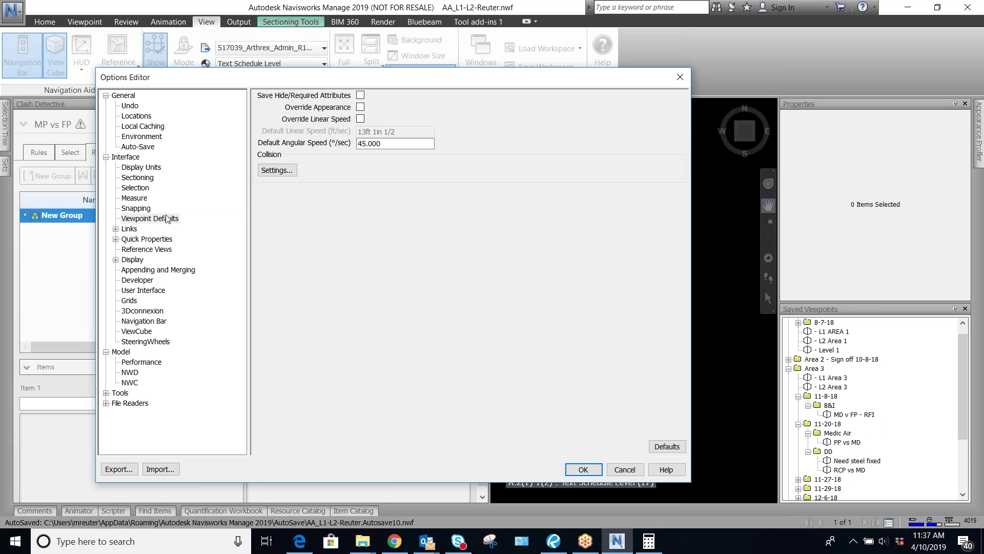
click(360, 96)
click(360, 119)
click(583, 469)
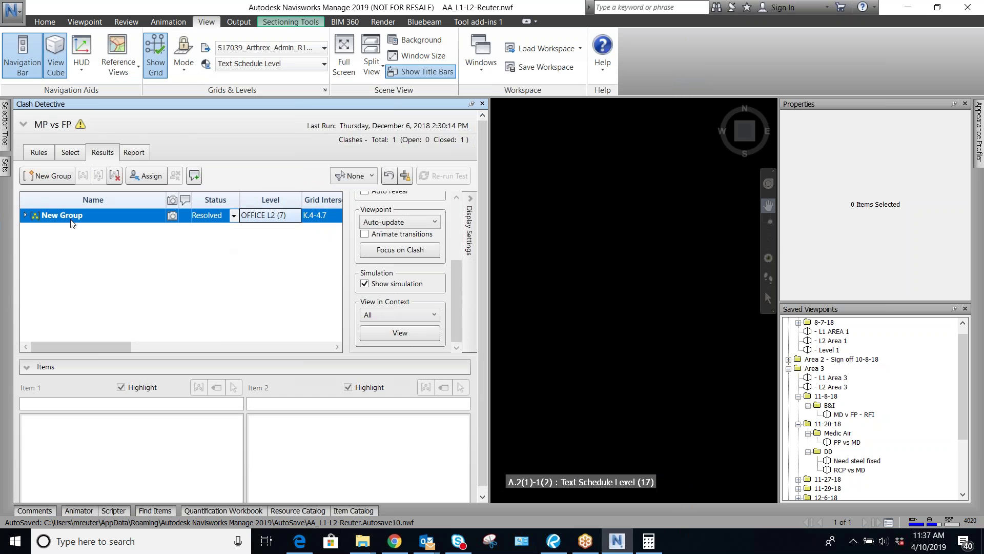
Show Clash211 from New Group in the model and open the Selection A and B settings of the MP vs FP test
click(25, 215)
click(53, 229)
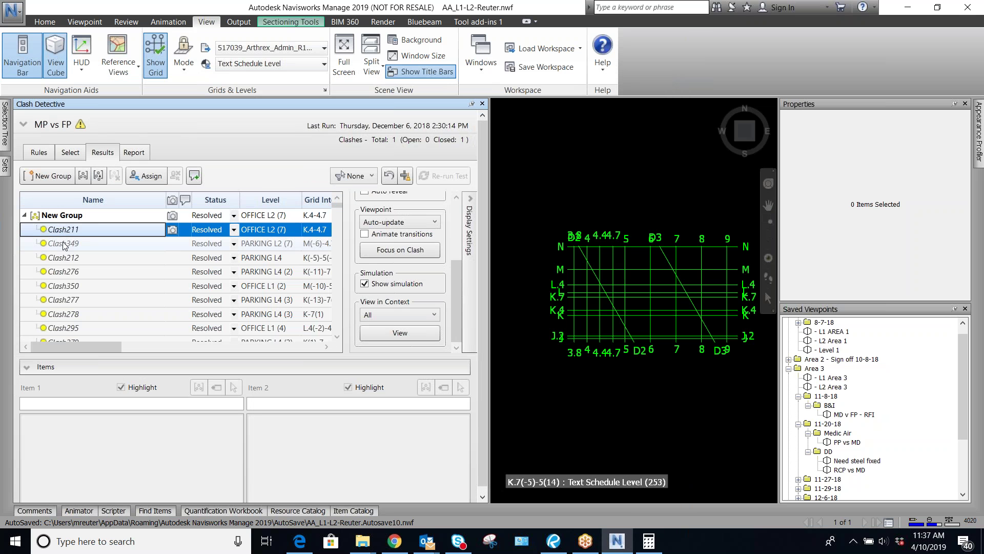
click(80, 156)
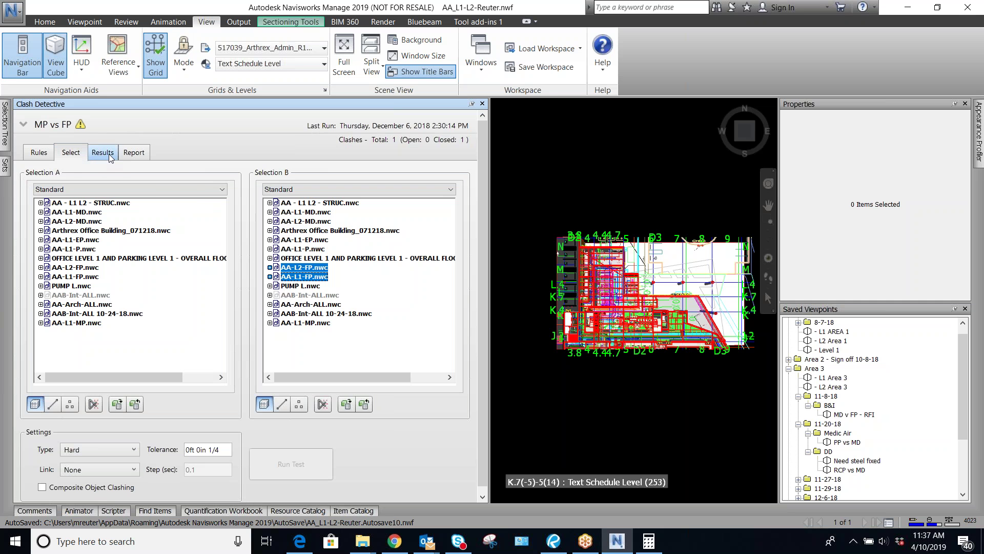
Collapse New Group in the MP vs FP results and bring up the clash results of the MD vs FP test
click(105, 153)
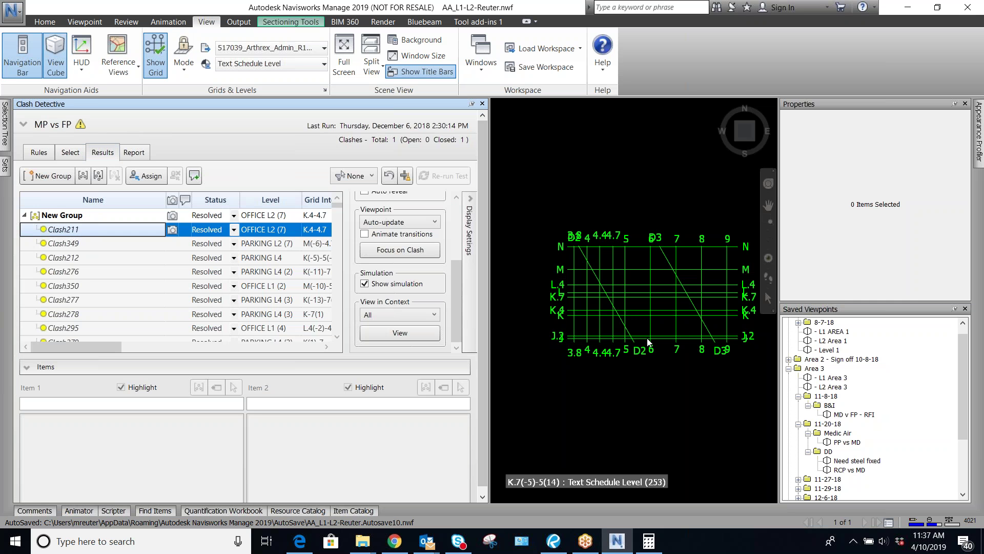
click(24, 215)
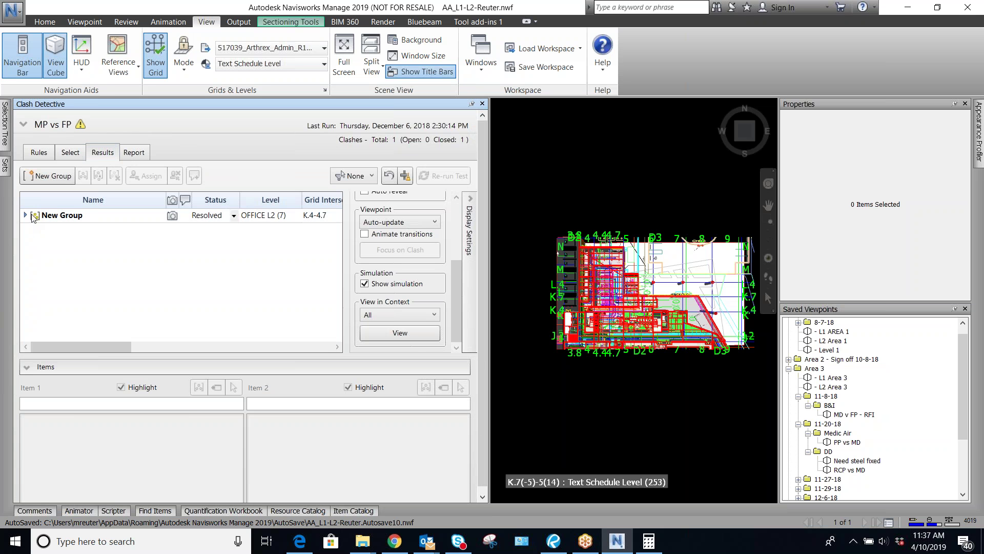
click(23, 124)
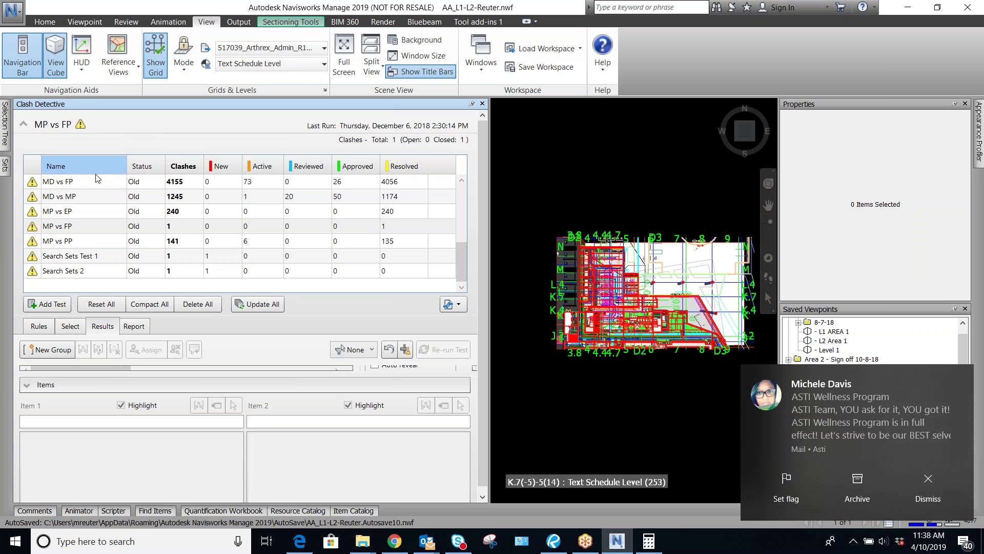
click(50, 184)
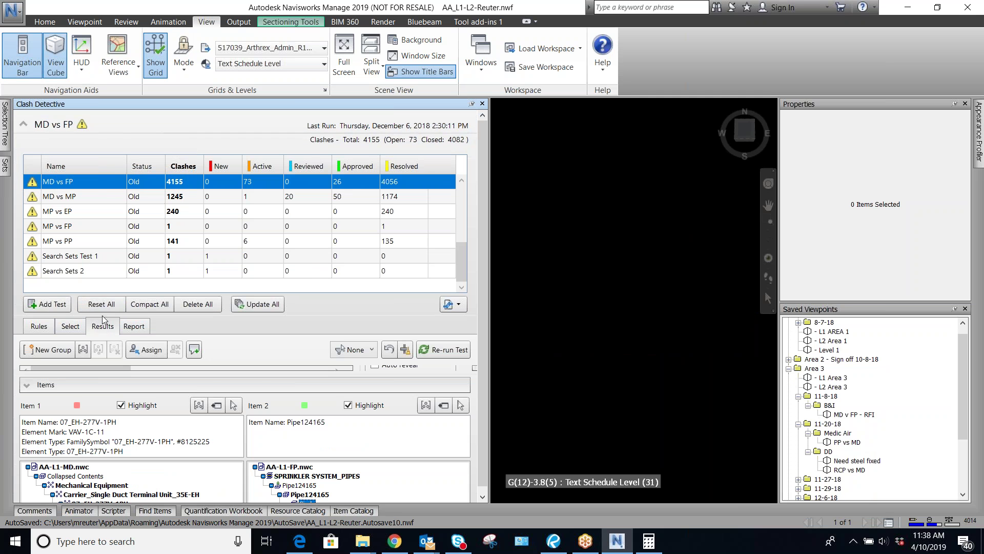
click(24, 125)
Create a new group in the MD vs FP results and move the active clashes down to Clash3945 into it
click(48, 175)
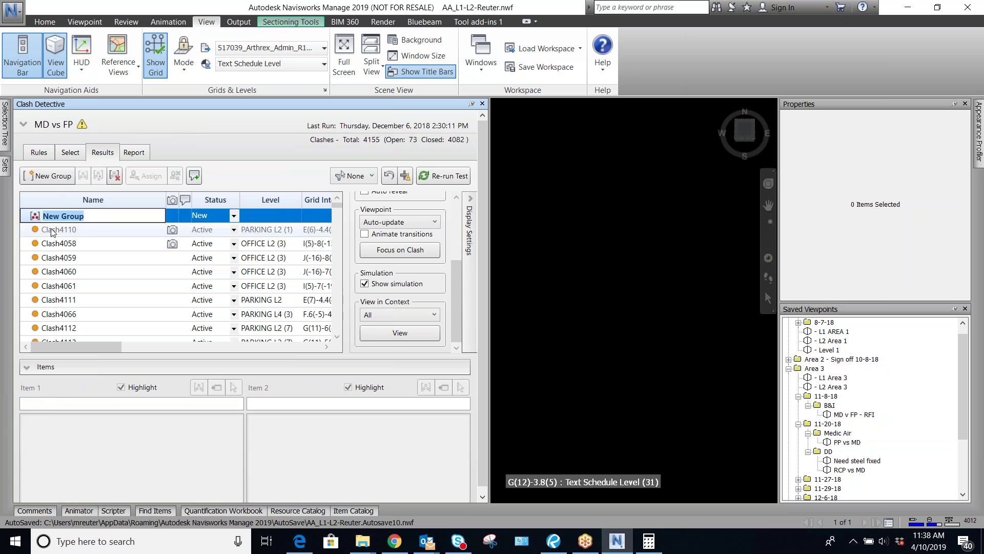
click(51, 228)
scroll(63, 258, down, 10)
scroll(63, 258, up, 10)
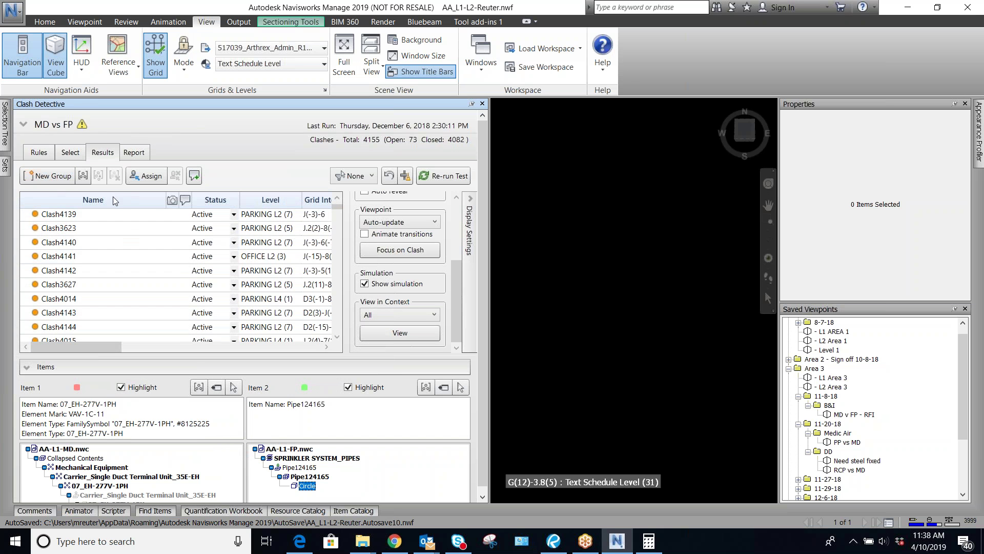
click(220, 199)
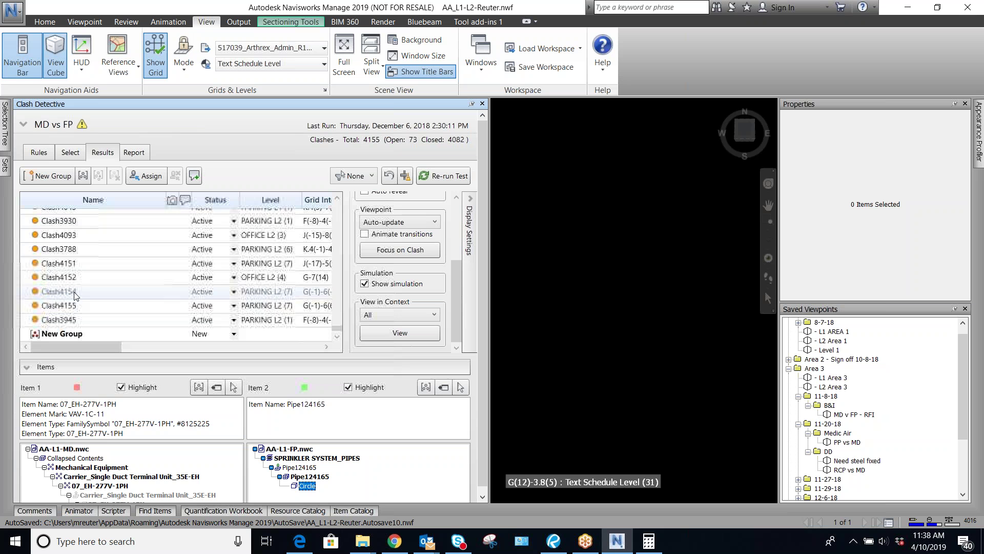
shift+click(58, 320)
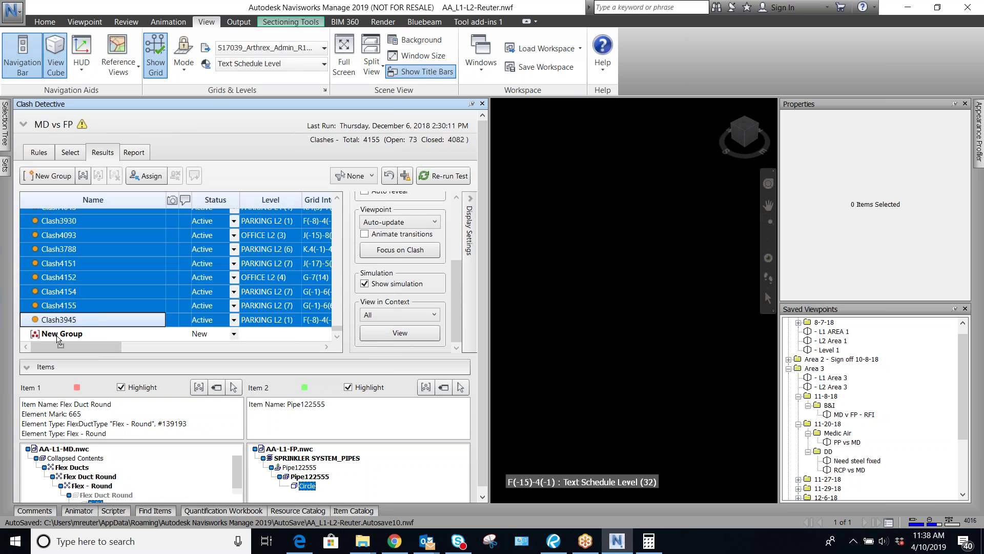
click(61, 334)
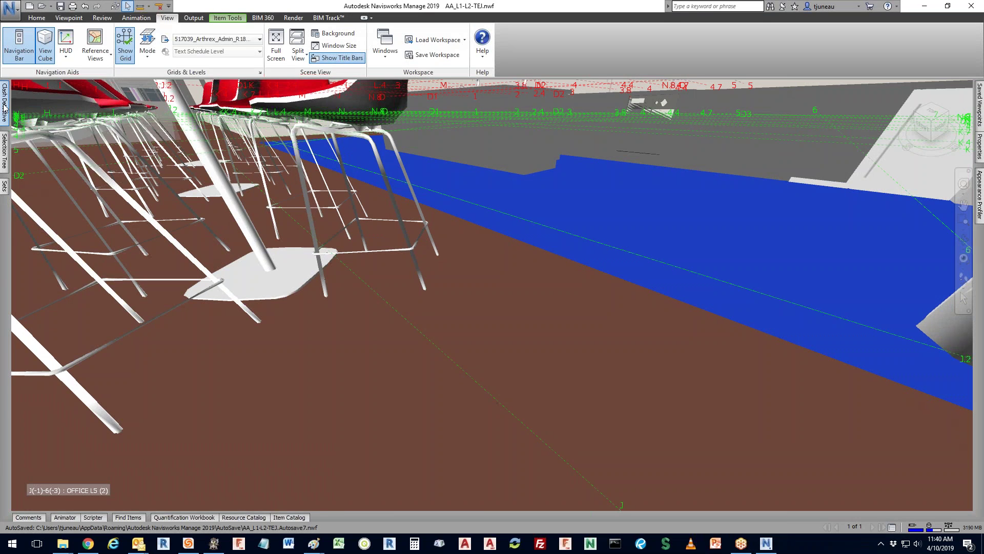
In the AA_L1-L2-TEJ model, compare how the view displays between the MP vs FP test's clash results and its selection settings
click(6, 108)
click(51, 161)
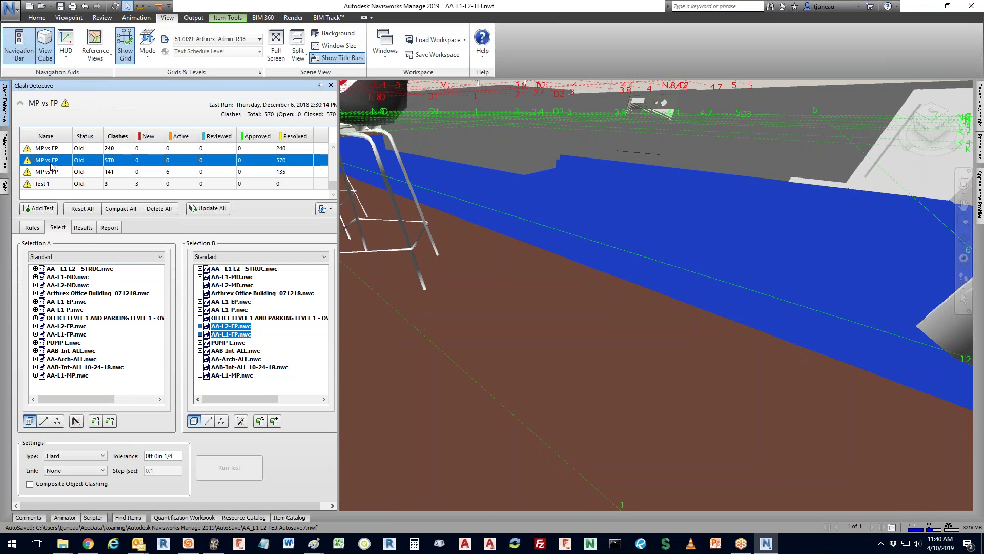
click(84, 227)
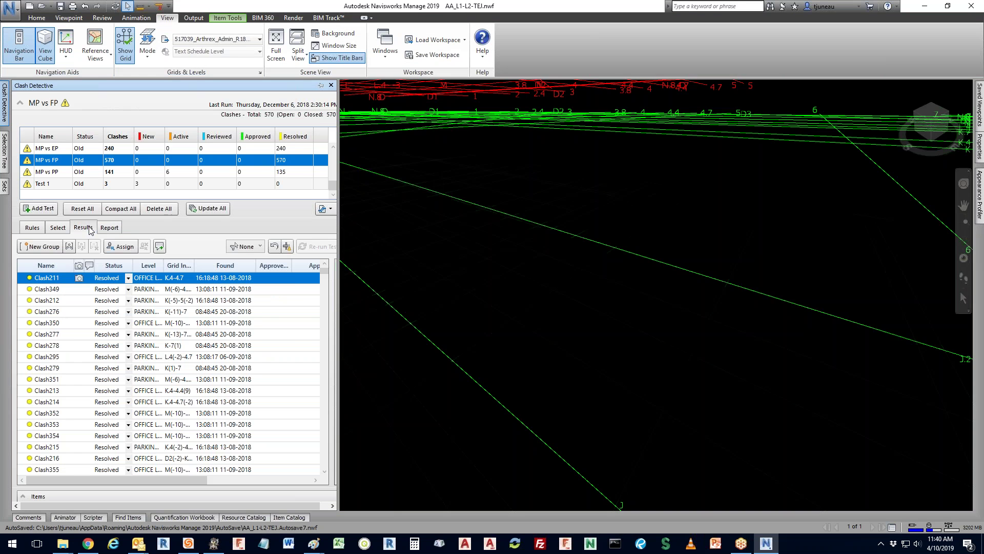
click(58, 229)
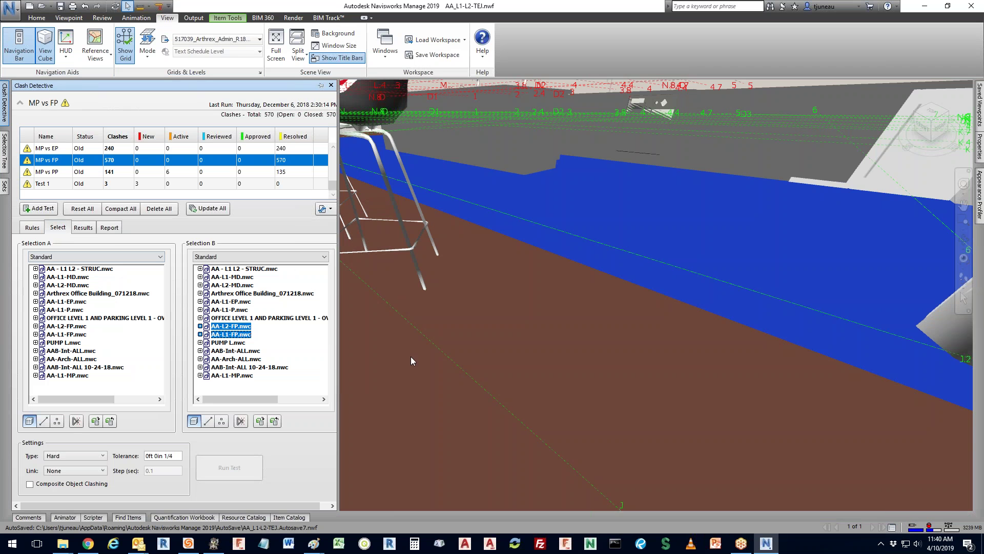
click(85, 229)
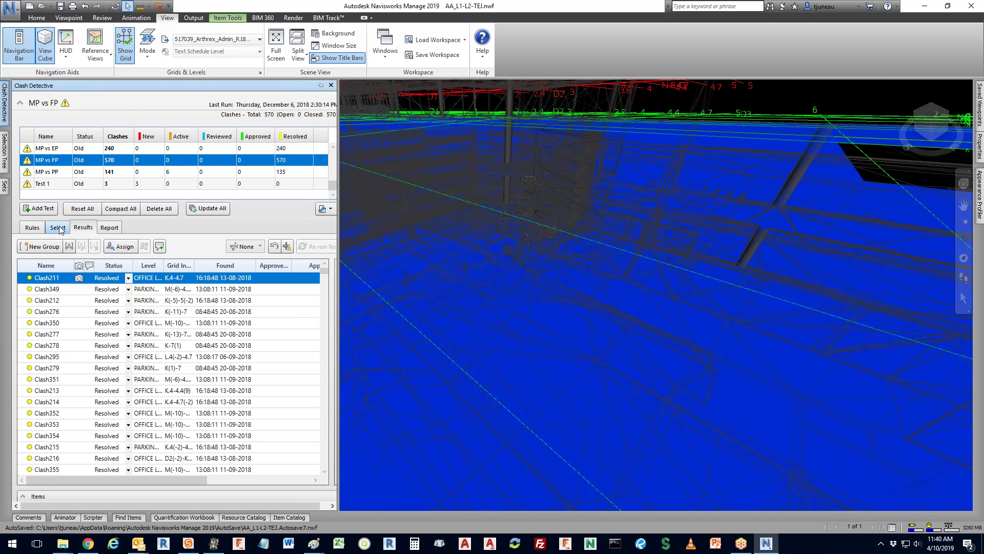
click(58, 228)
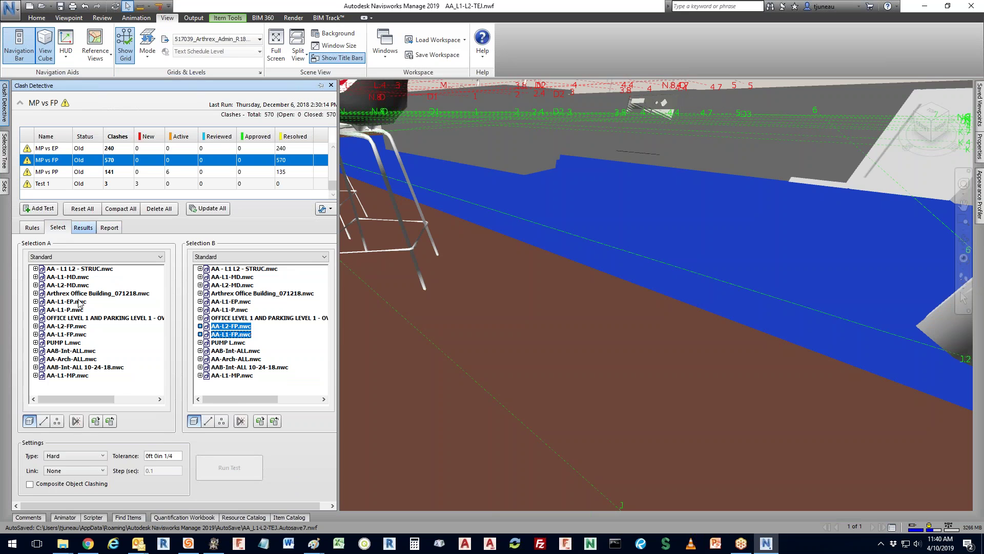
Show Clash278 and Clash351 of the MP vs FP test in the model, and return to the test's selection settings
click(83, 227)
click(47, 345)
click(53, 379)
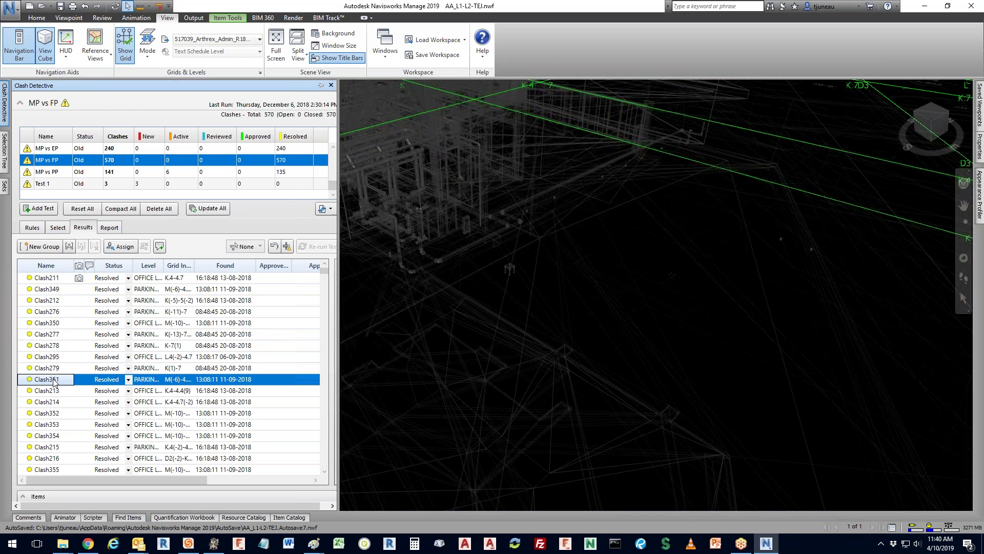
click(58, 227)
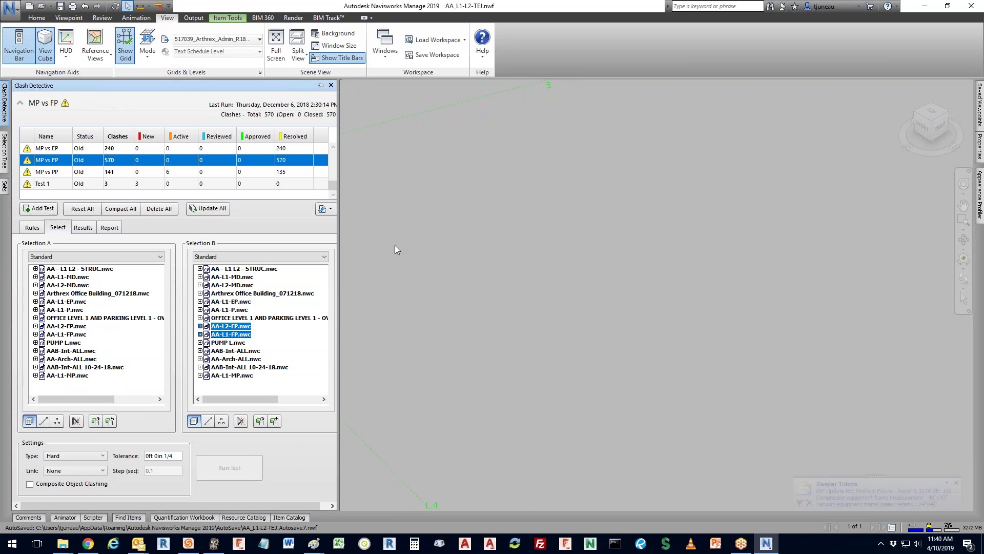
Widen the Clash Detective window and expand the display settings beside the MP vs FP clash results
mouse_move(487, 270)
drag(369, 480, 436, 476)
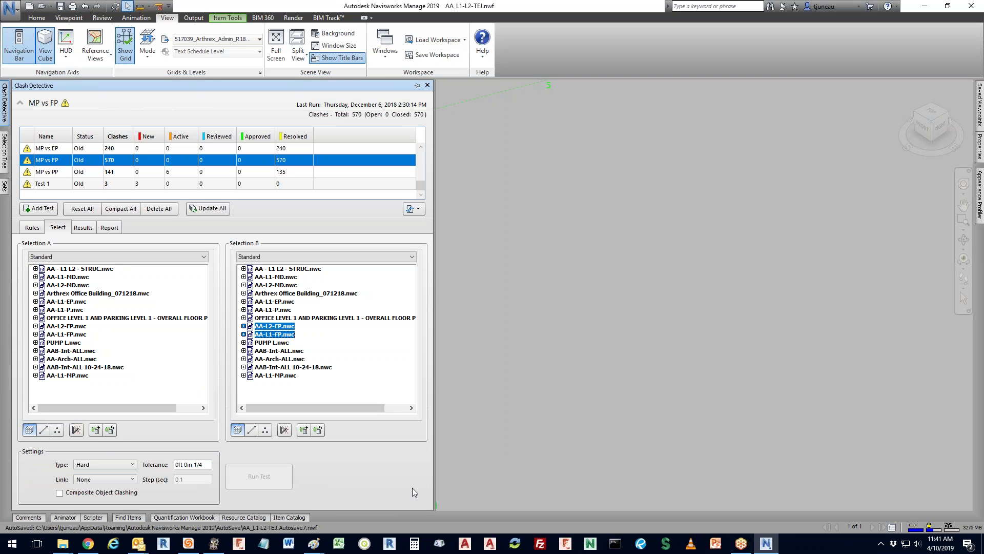
click(87, 230)
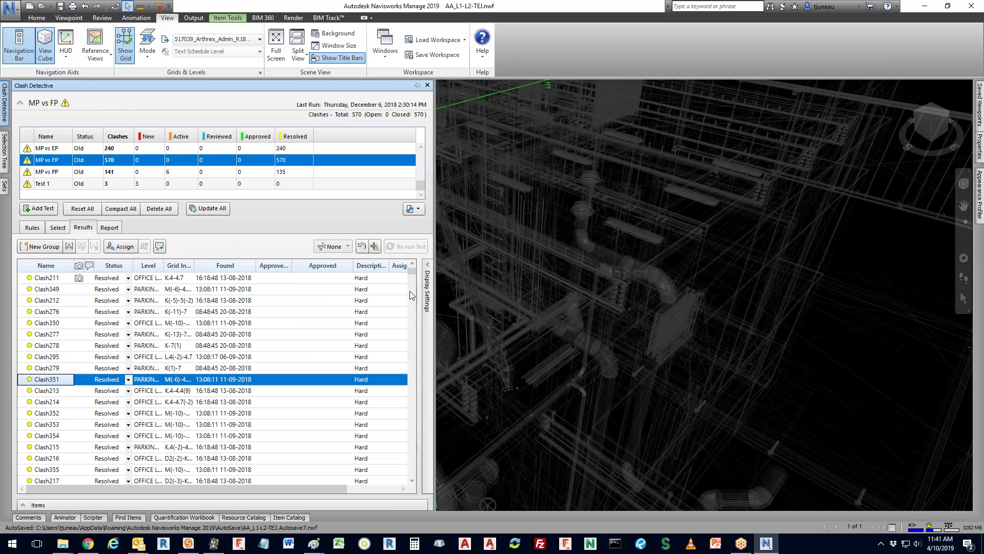
click(427, 291)
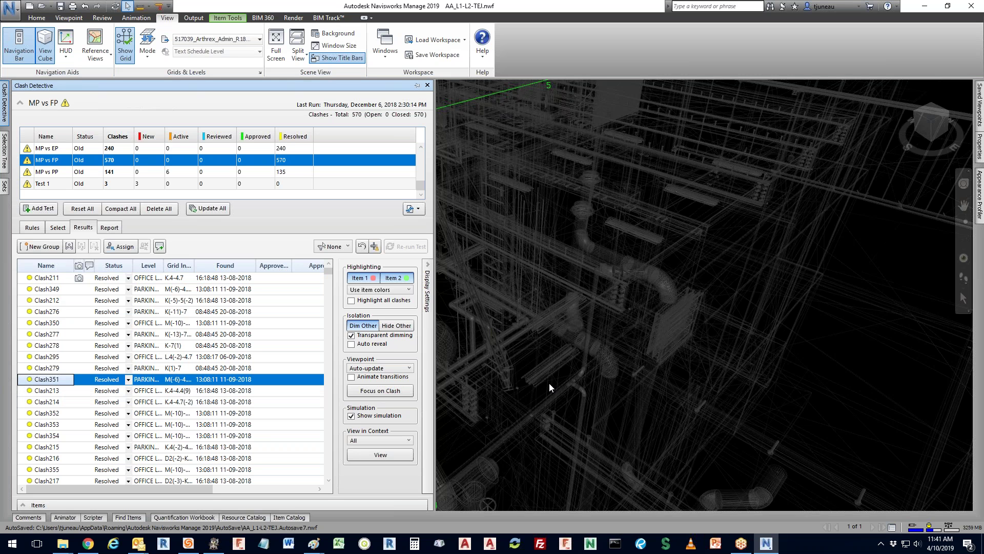
Show Clash279 in the model, return to the MP vs FP selection settings and examine the undimmed building
mouse_move(611, 367)
click(57, 369)
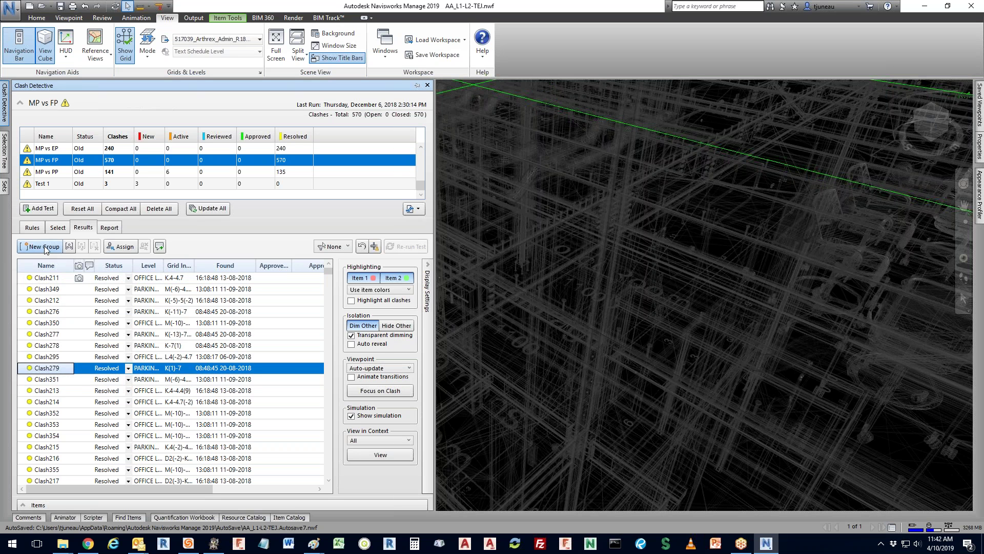
click(58, 227)
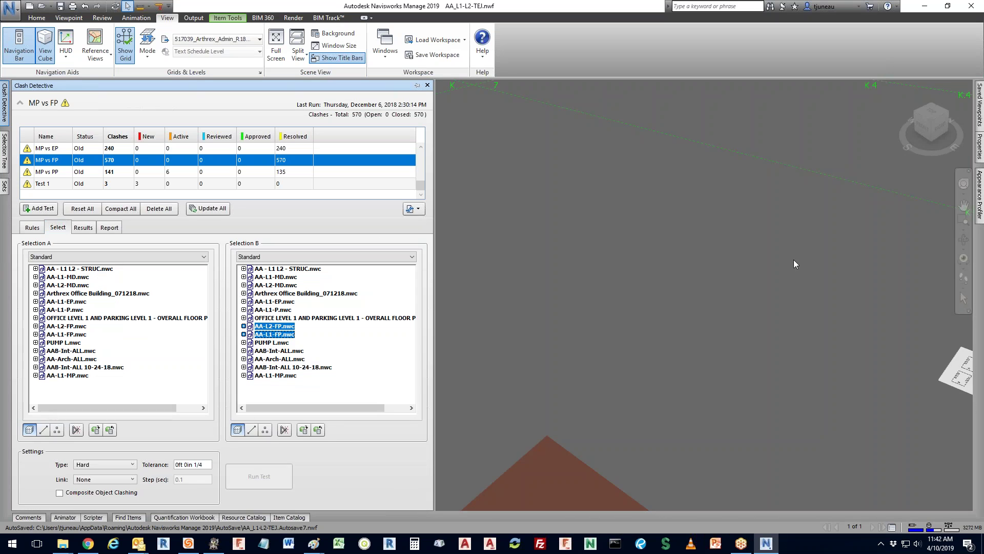
drag(703, 268, 813, 275)
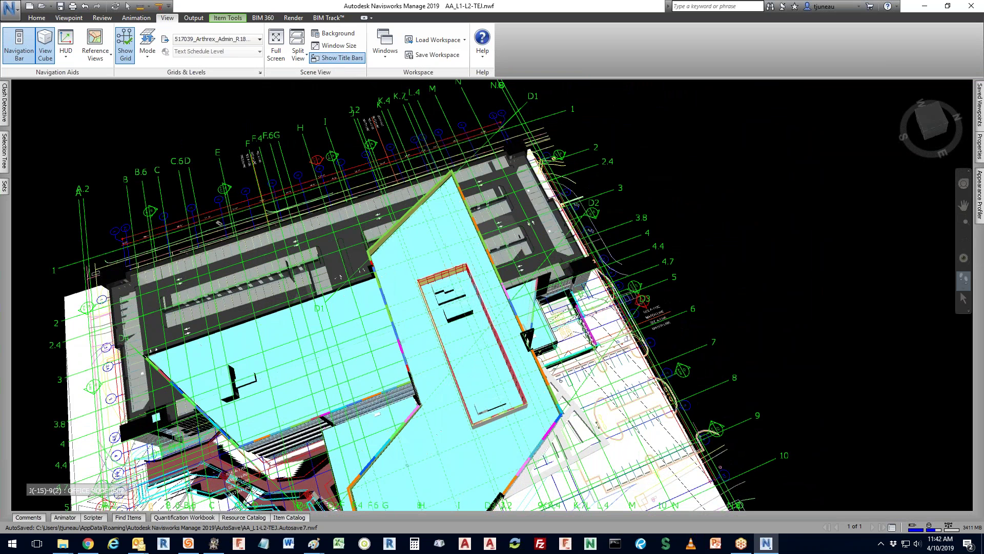
View the culling and clipping plane settings in the file options and close them without changes
click(36, 17)
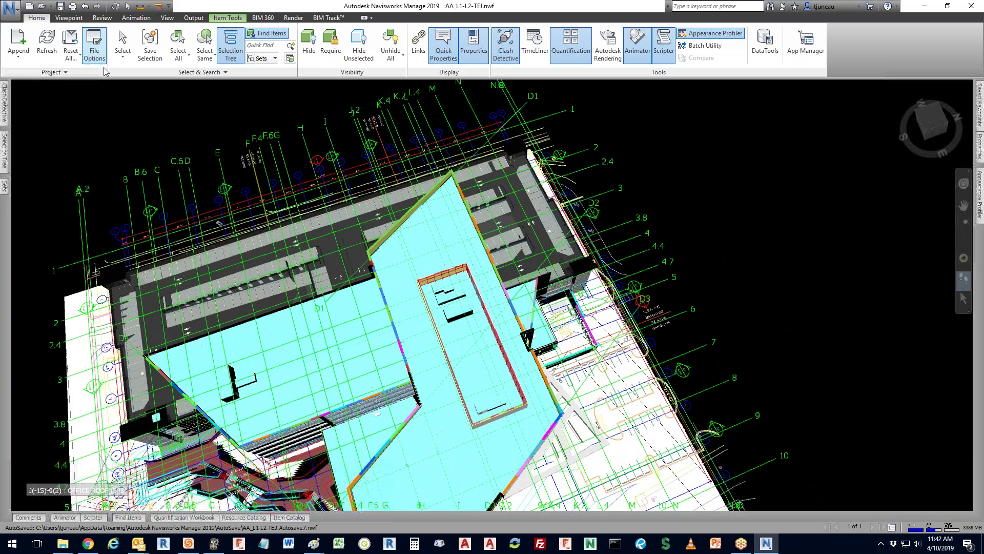
click(94, 45)
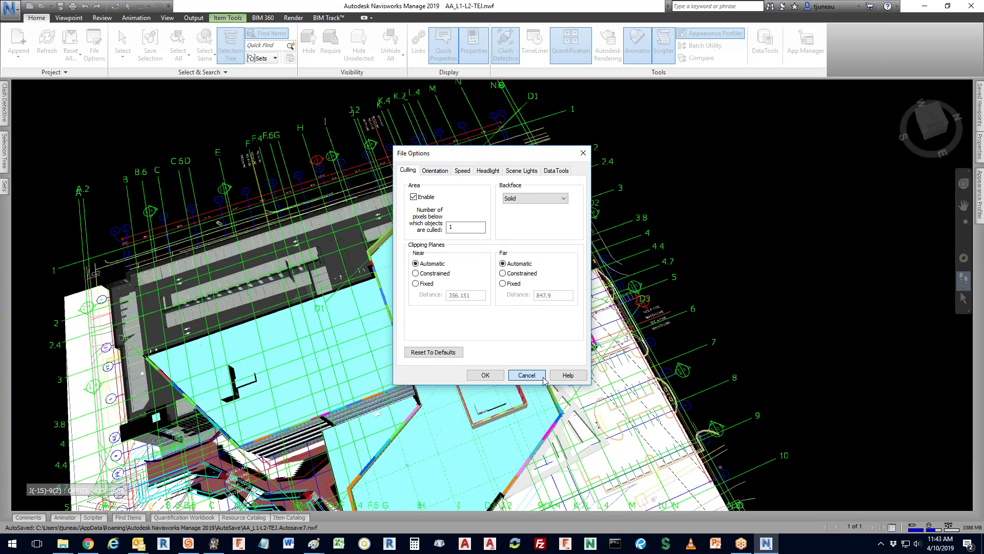
click(527, 375)
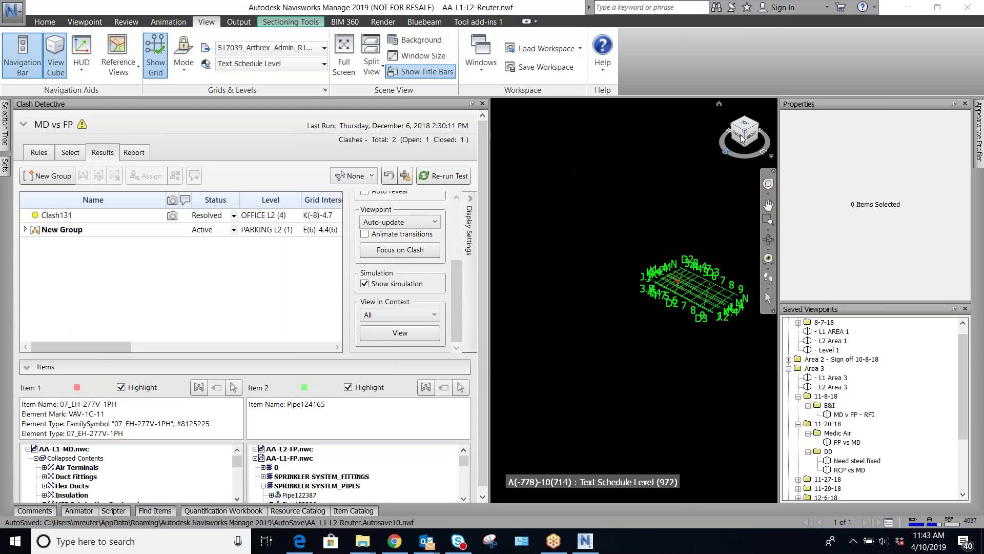
In the AA_L1-L2-Reuter model, open the MD vs FP selection settings and examine the sectioned model in plan
click(765, 291)
scroll(765, 292, up, 5)
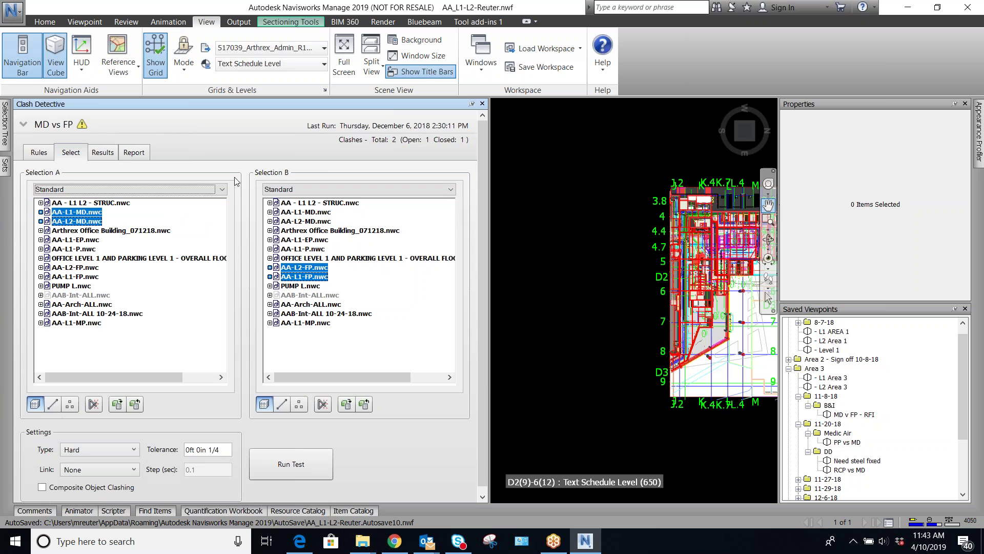
click(766, 105)
scroll(757, 277, down, 5)
drag(691, 235, 543, 219)
scroll(630, 263, up, 3)
scroll(633, 273, up, 3)
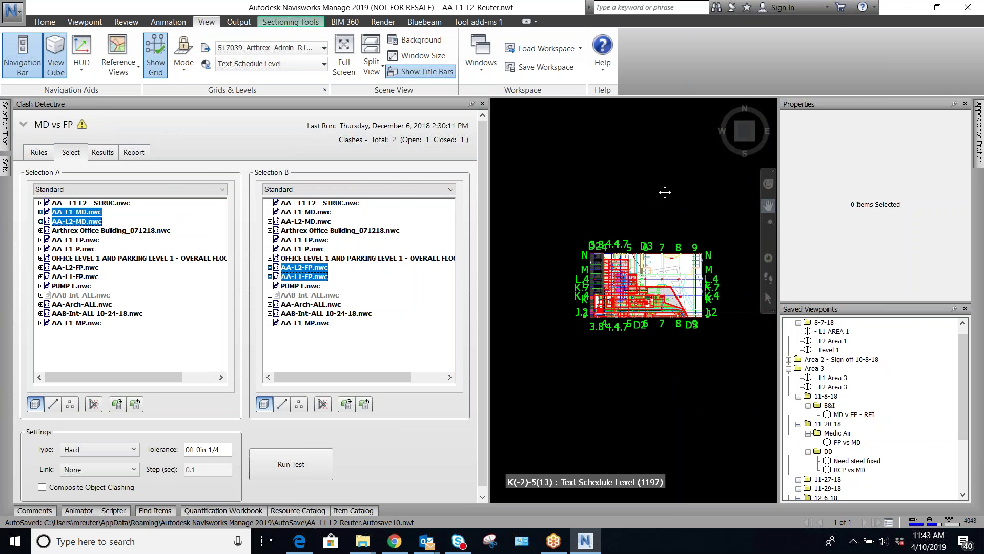
Turn off sectioning so the whole building is displayed
click(29, 132)
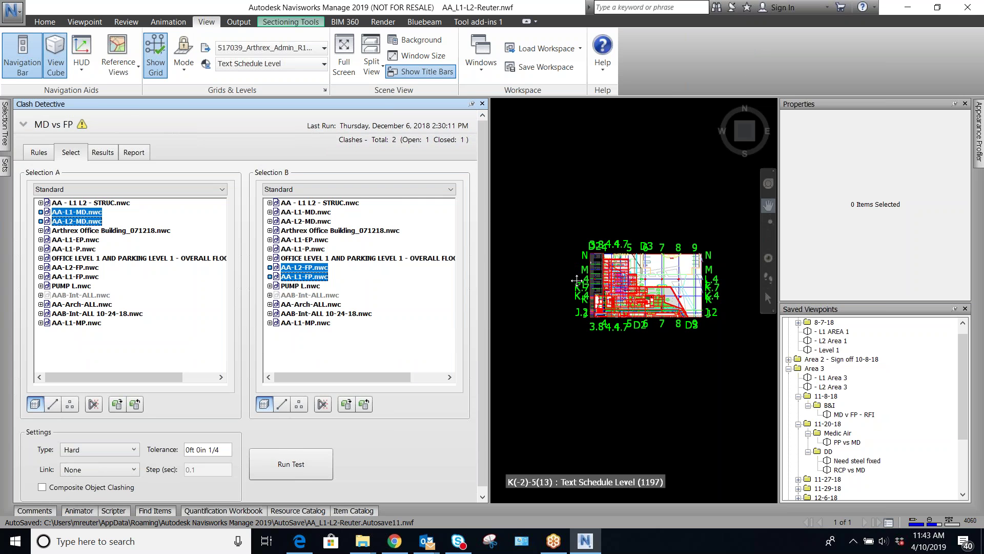
click(277, 22)
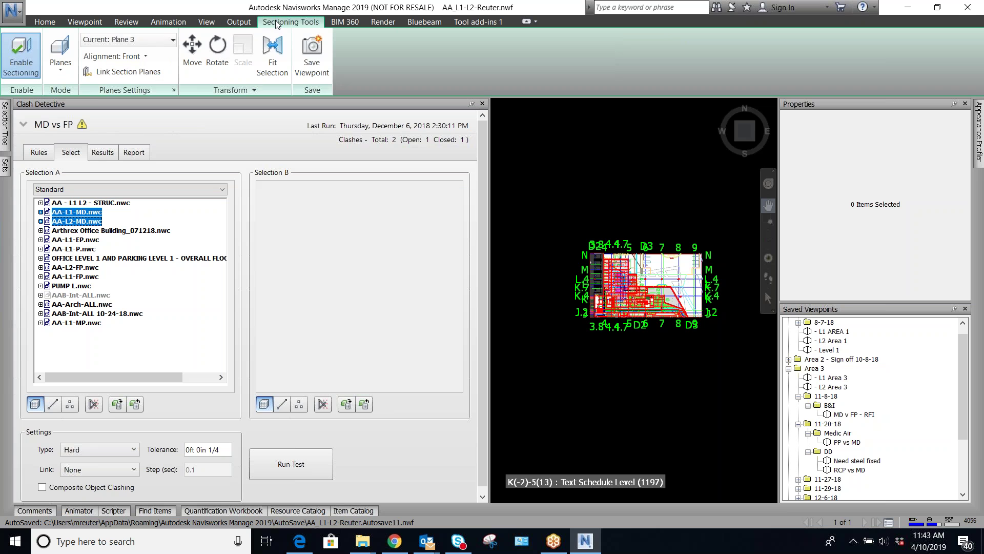
click(21, 54)
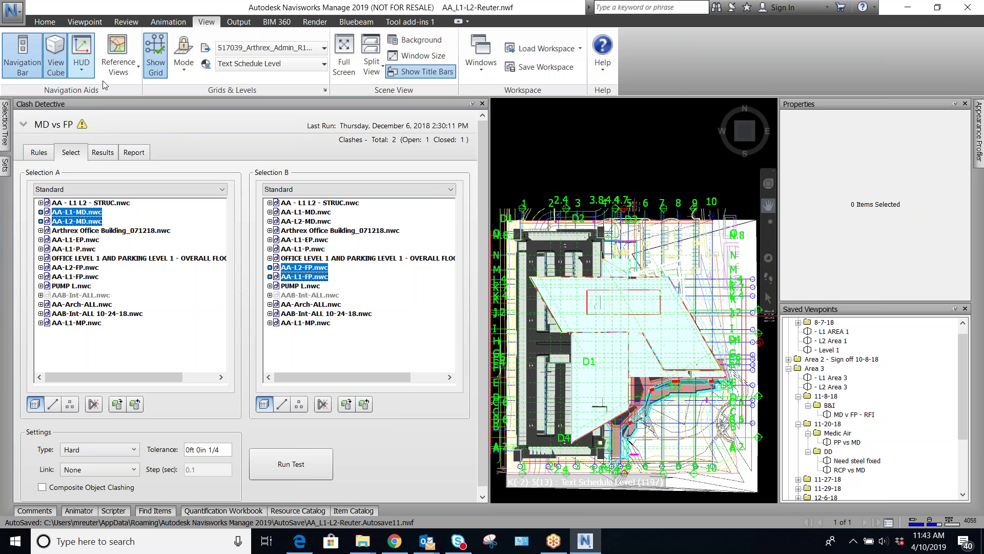
Examine the unsectioned model in plan, checking its overall extents and the area around it for stray geometry
scroll(644, 238, down, 3)
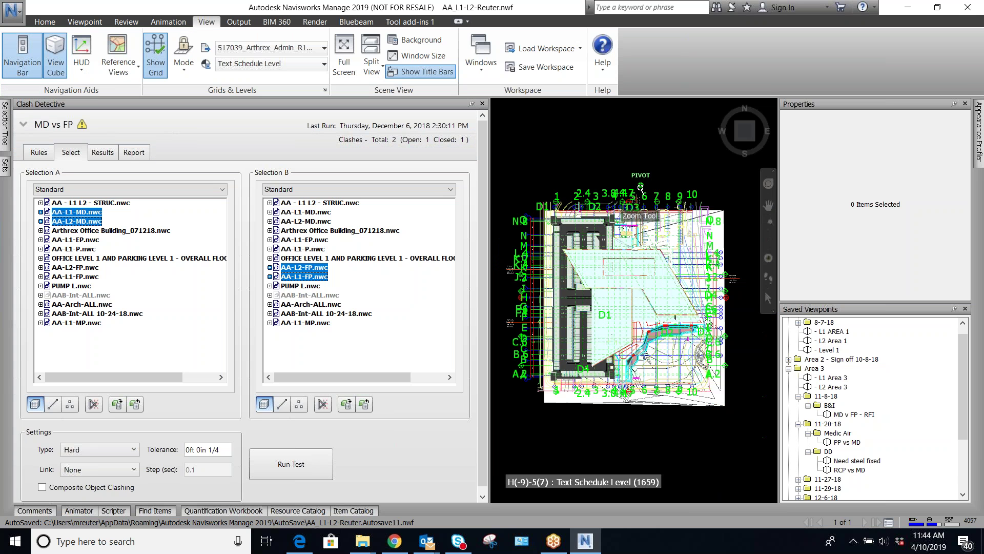
scroll(652, 300, up, 5)
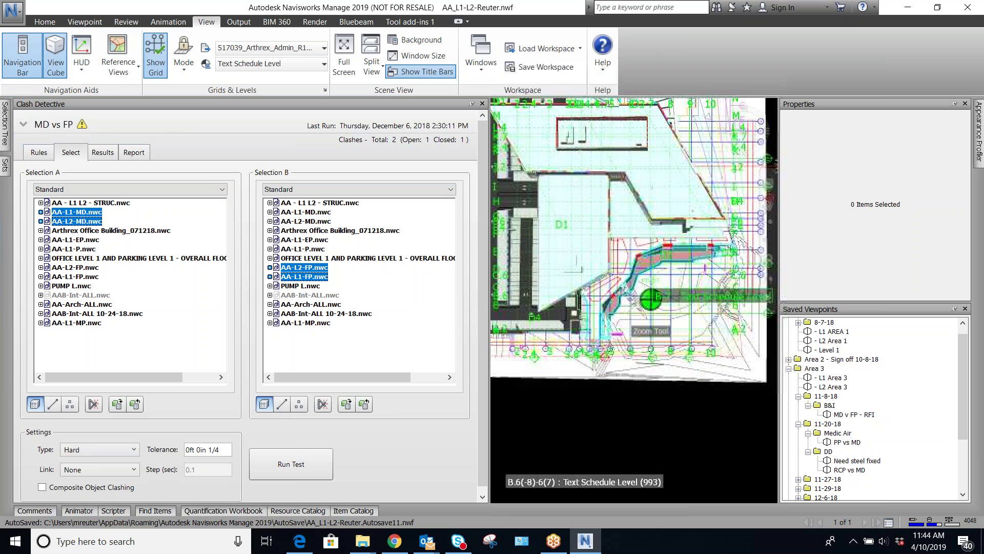
scroll(652, 303, down, 5)
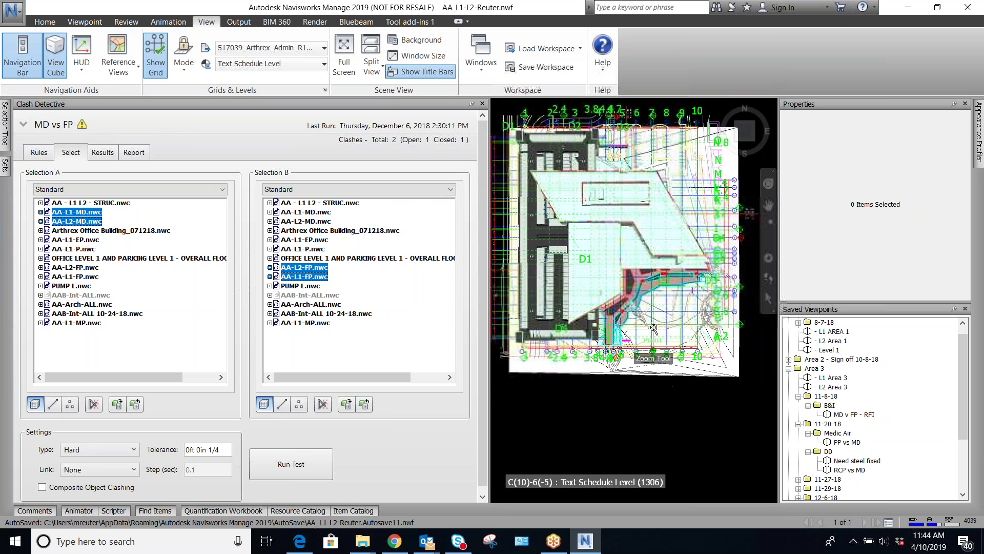
scroll(653, 326, down, 2)
middle_drag(653, 326, 653, 167)
scroll(653, 175, down, 3)
scroll(558, 178, up, 2)
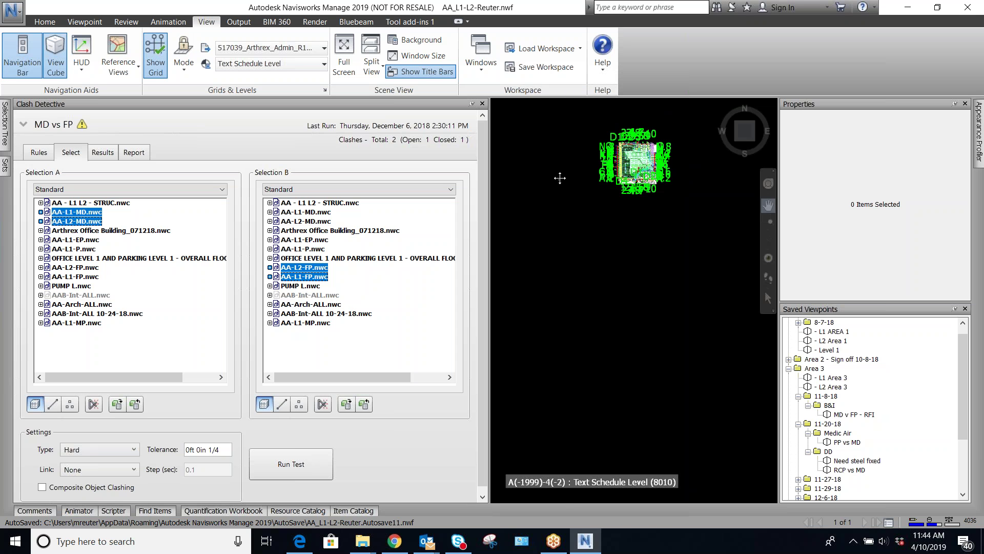
scroll(558, 178, up, 5)
middle_drag(558, 177, 564, 186)
scroll(564, 186, down, 3)
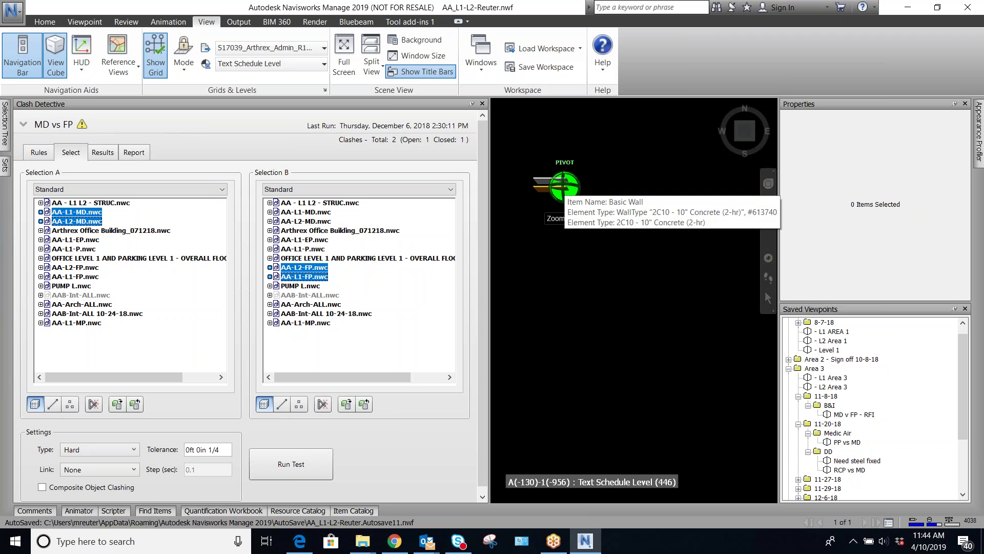
Examine the stray wall pieces far outside the building in plan and their location relative to the building
scroll(522, 184, up, 3)
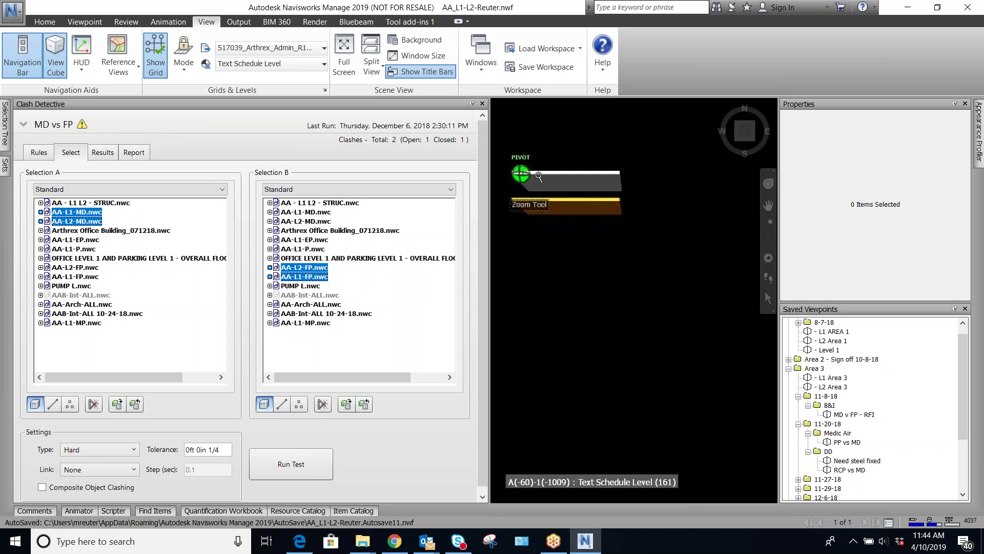
scroll(571, 206, up, 3)
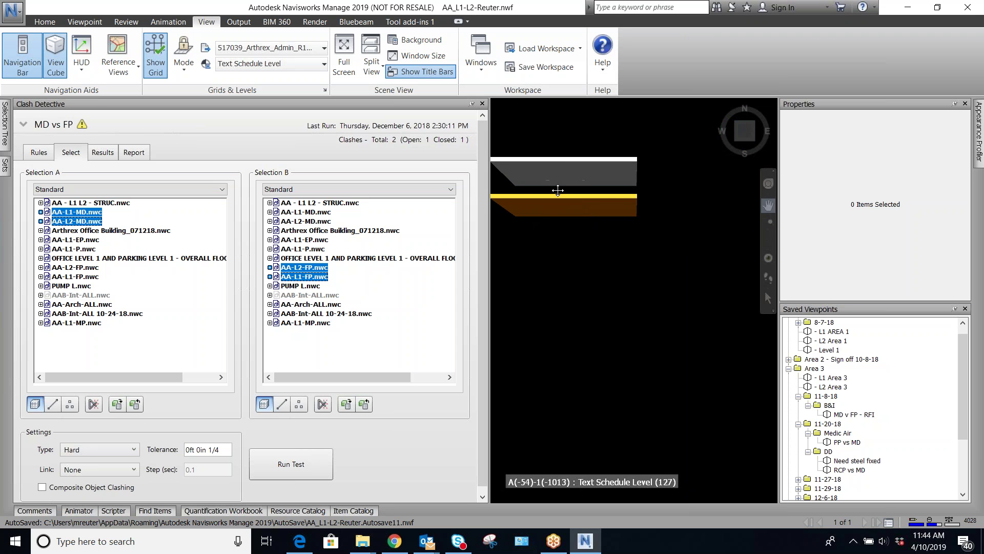
scroll(556, 205, down, 4)
scroll(559, 237, down, 5)
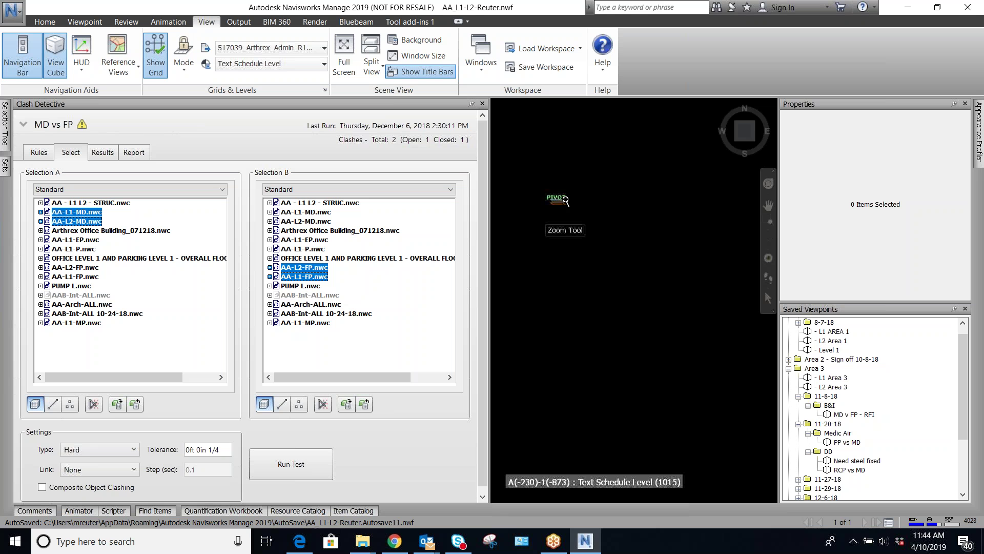
scroll(566, 201, down, 4)
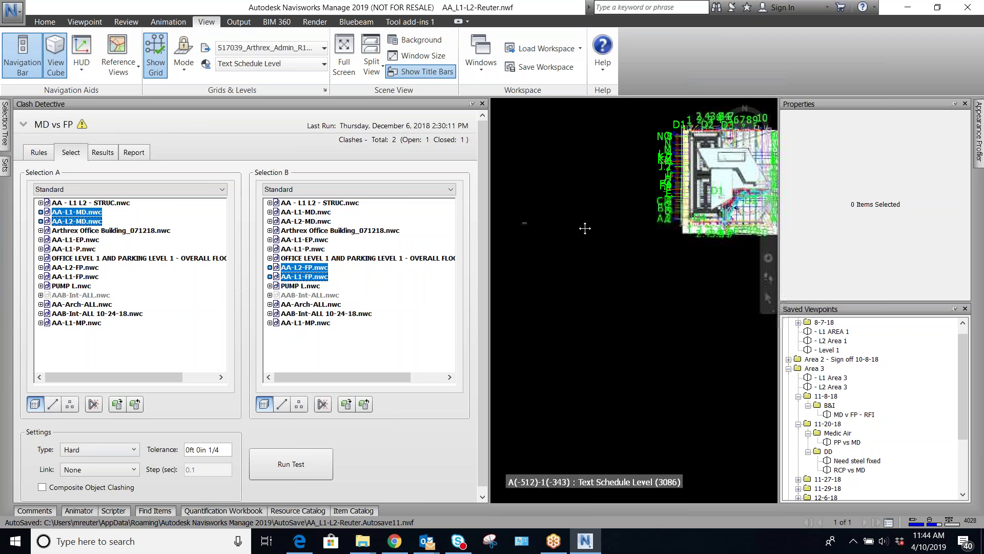
scroll(590, 229, up, 8)
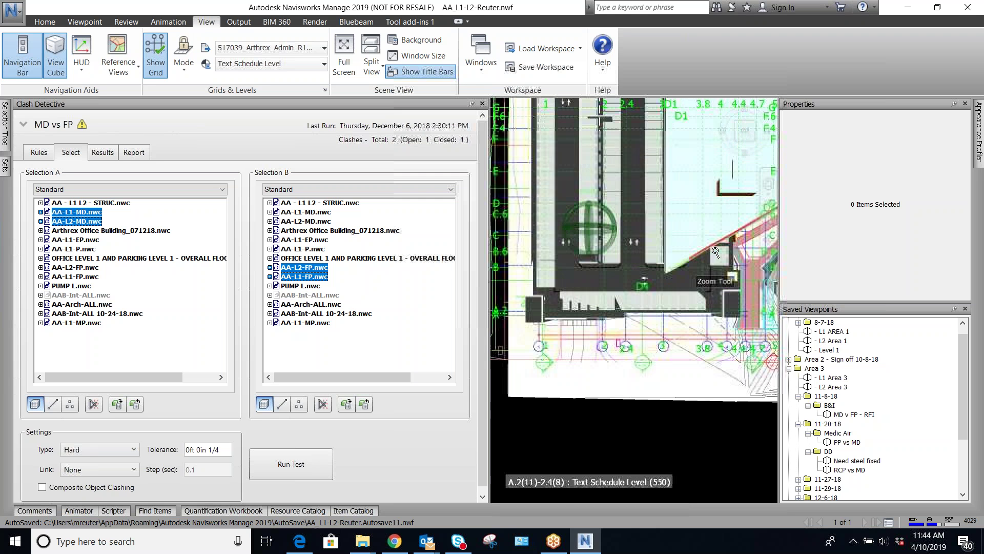
scroll(522, 275, up, 3)
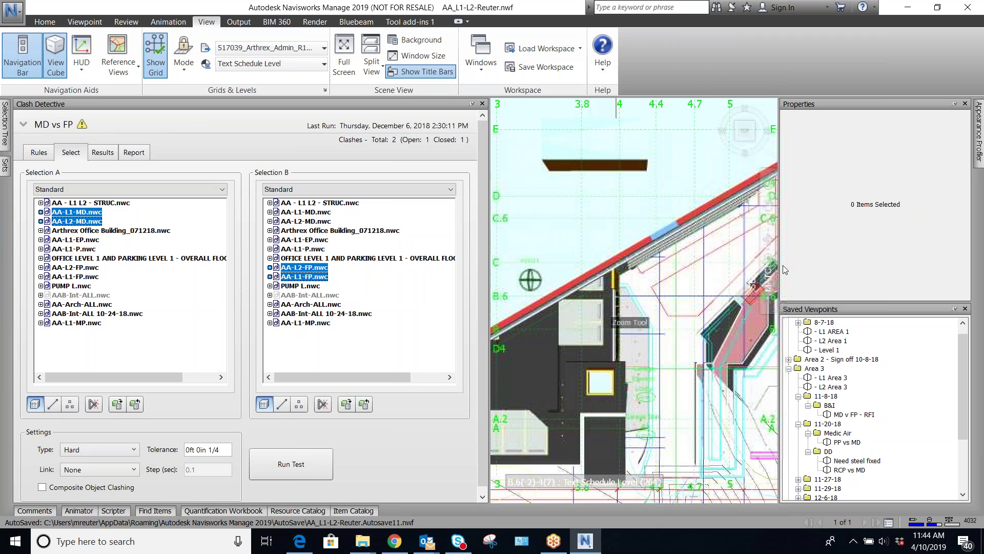
Examine the unsectioned building in 3D, from the exterior facade and roof to the interior steel and magenta pipes
click(769, 280)
drag(609, 420, 649, 479)
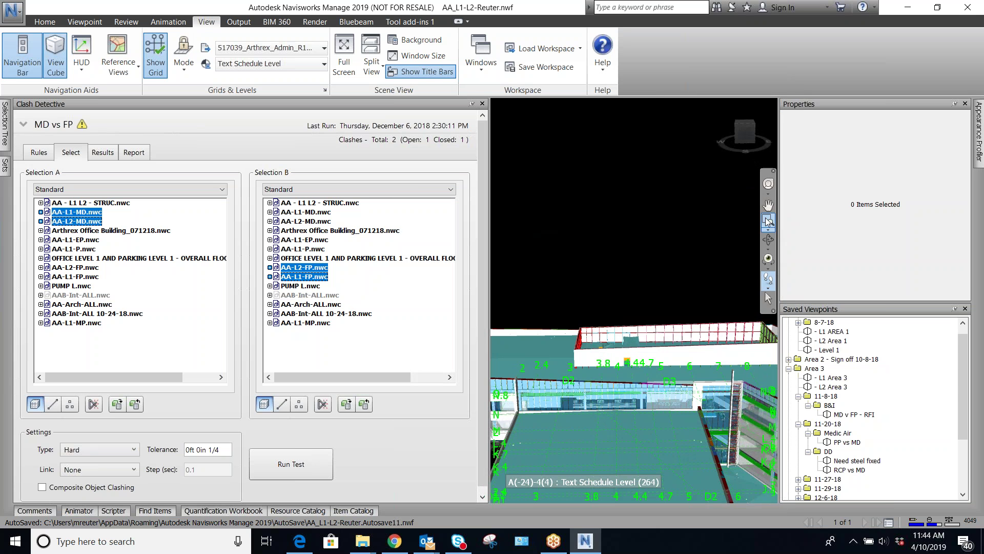
drag(628, 400, 640, 190)
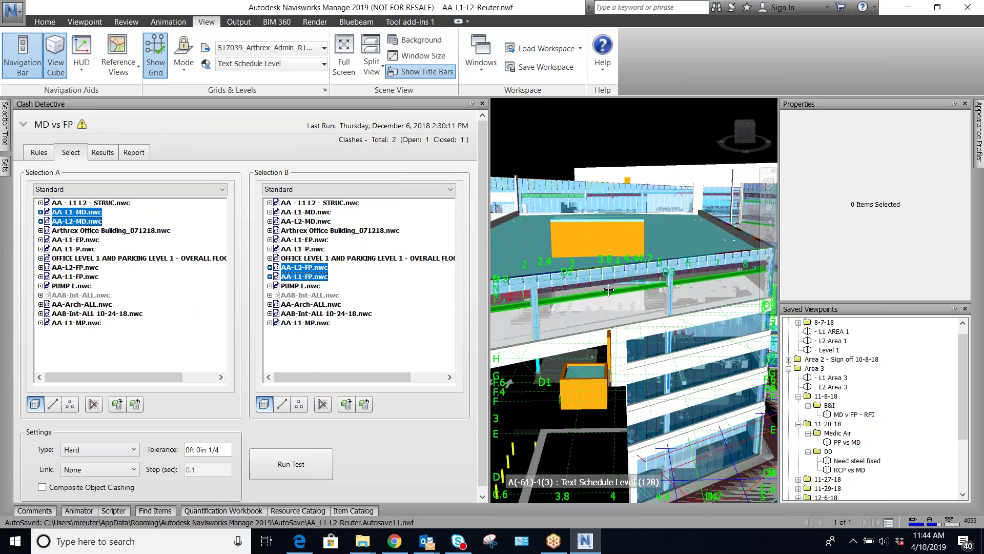
scroll(615, 271, up, 5)
scroll(632, 262, up, 5)
drag(578, 237, 632, 134)
click(768, 276)
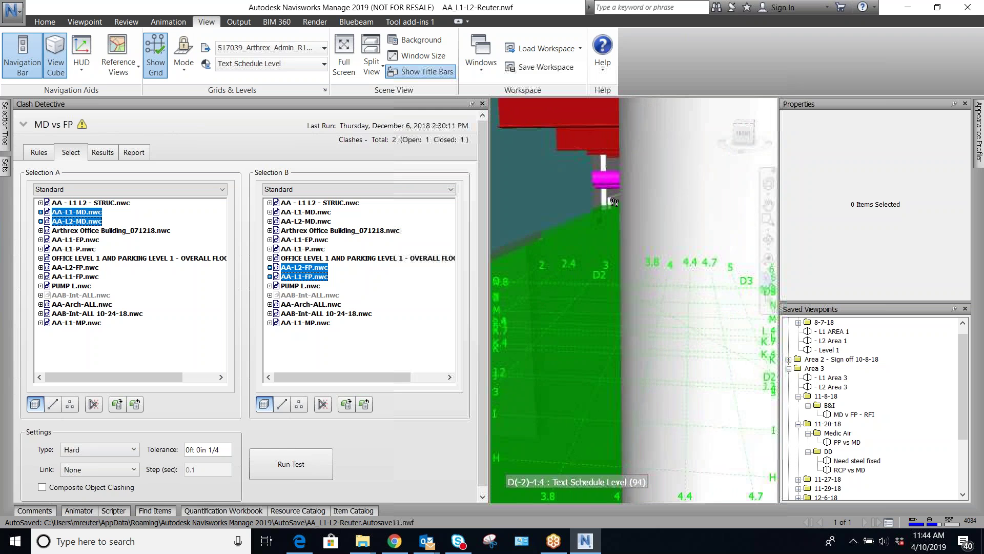
drag(619, 220, 642, 276)
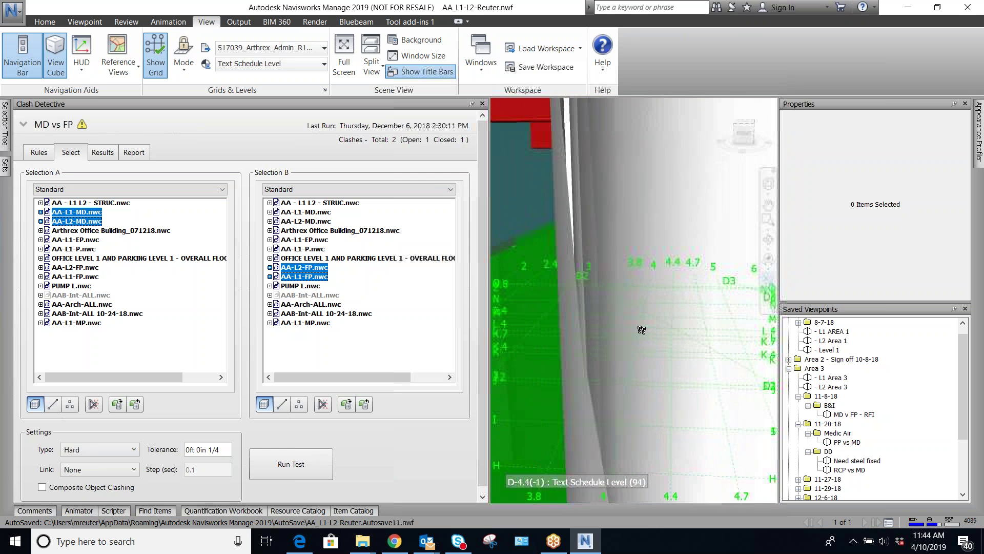
drag(616, 198, 645, 177)
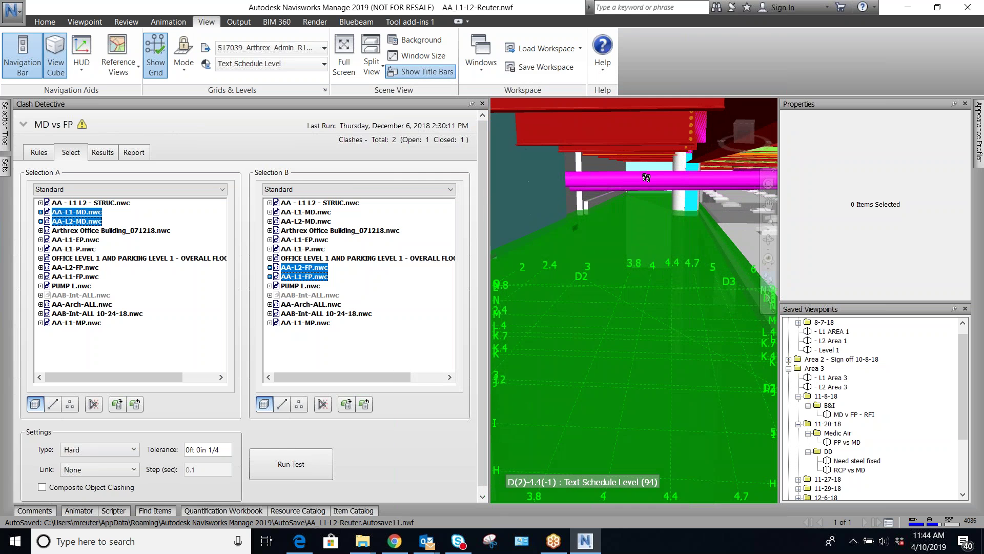
drag(675, 227, 689, 169)
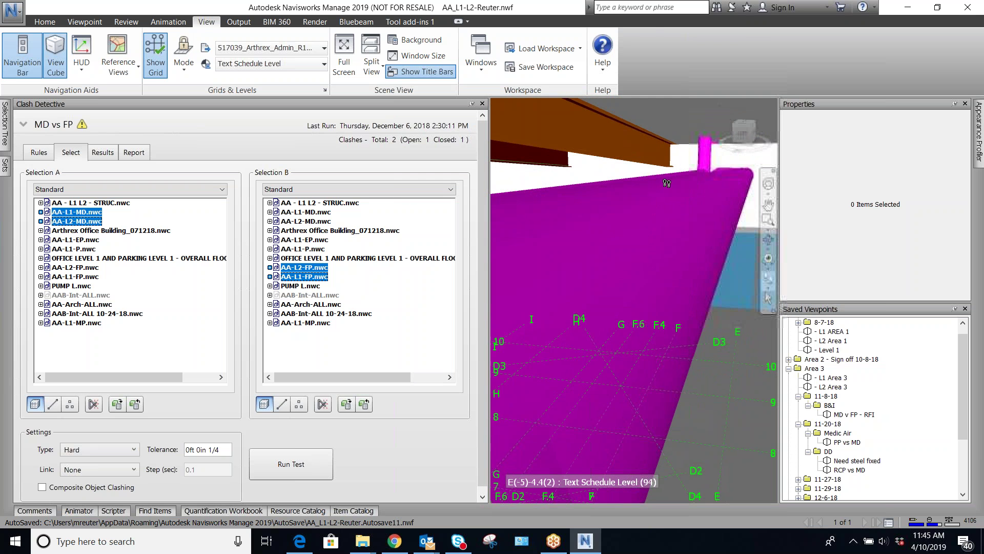
mouse_move(629, 276)
mouse_down()
mouse_move(718, 184)
mouse_move(718, 257)
mouse_move(626, 288)
mouse_up()
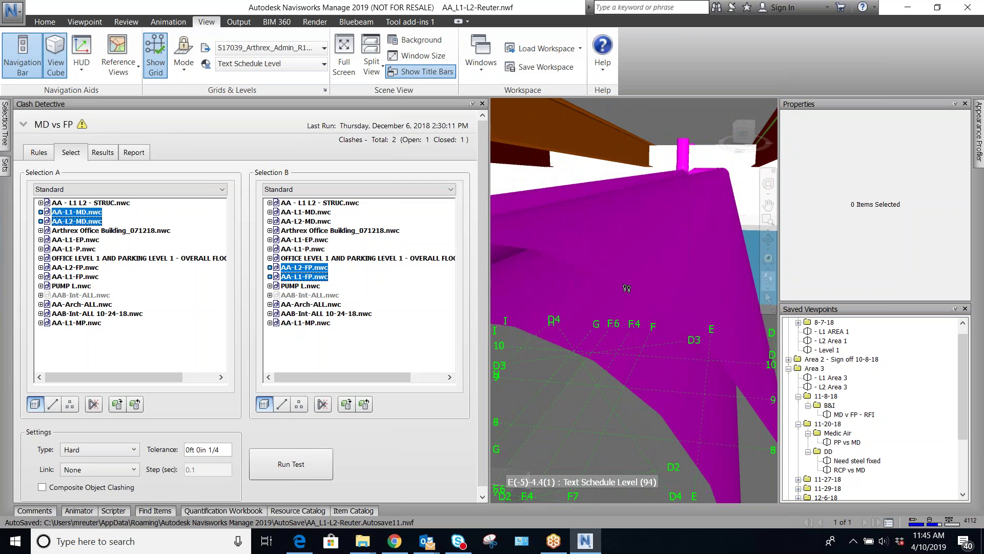
drag(683, 277, 542, 283)
drag(440, 325, 442, 324)
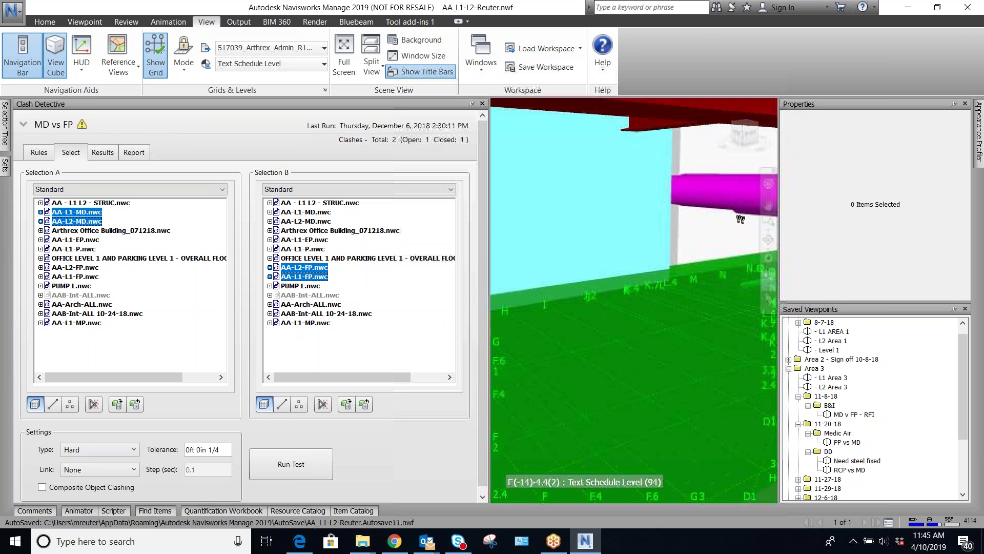
View the whole model from the top and locate the stray walls far outside the building grid
click(747, 125)
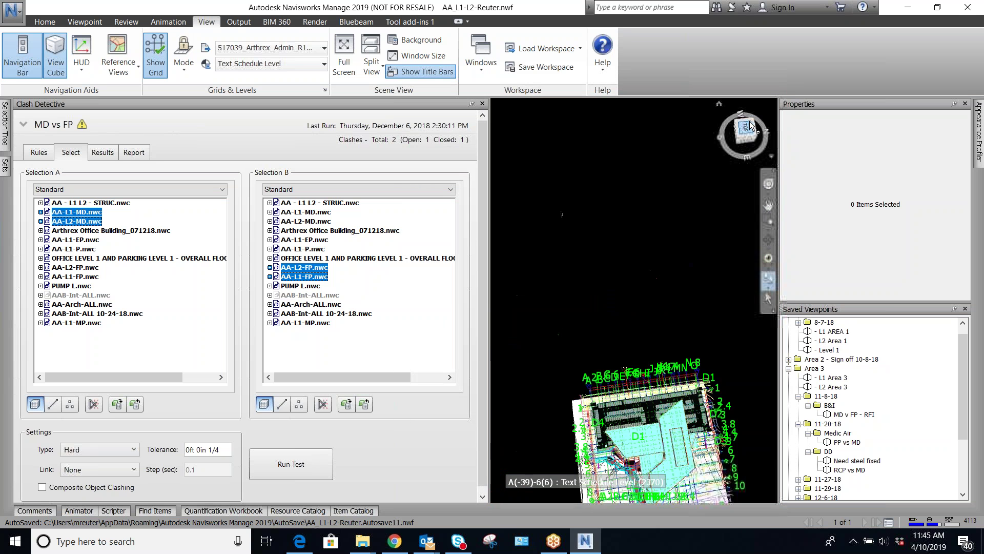
click(769, 205)
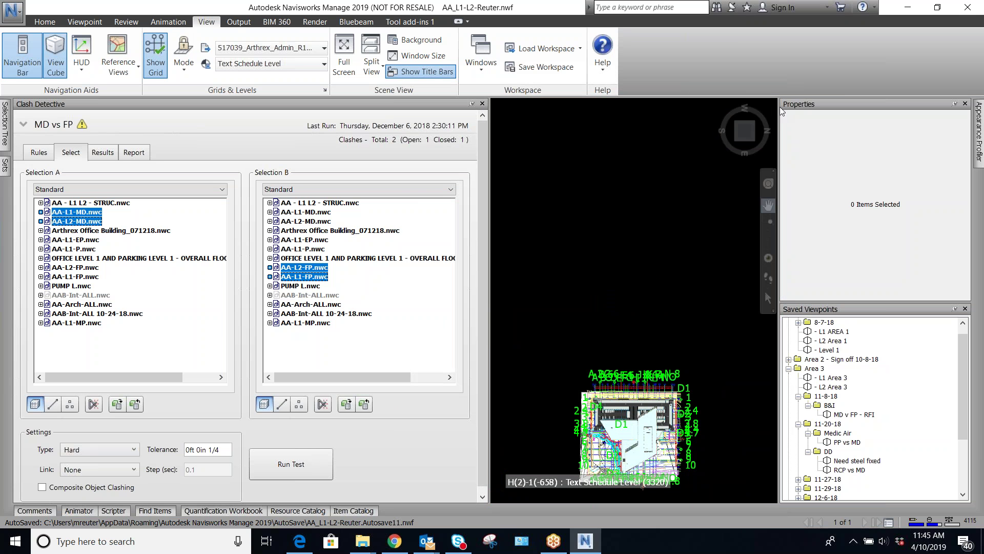
drag(528, 405, 632, 281)
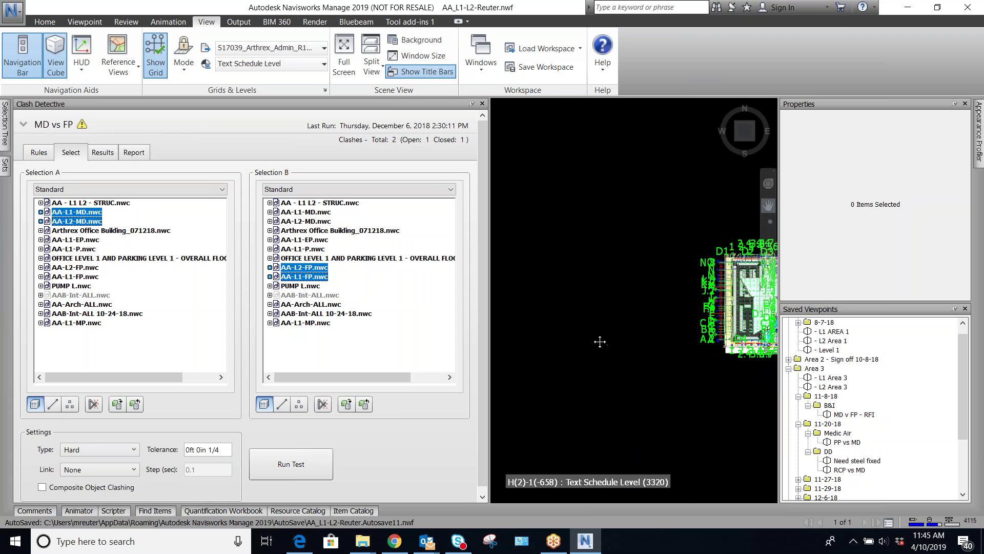
scroll(588, 338, up, 5)
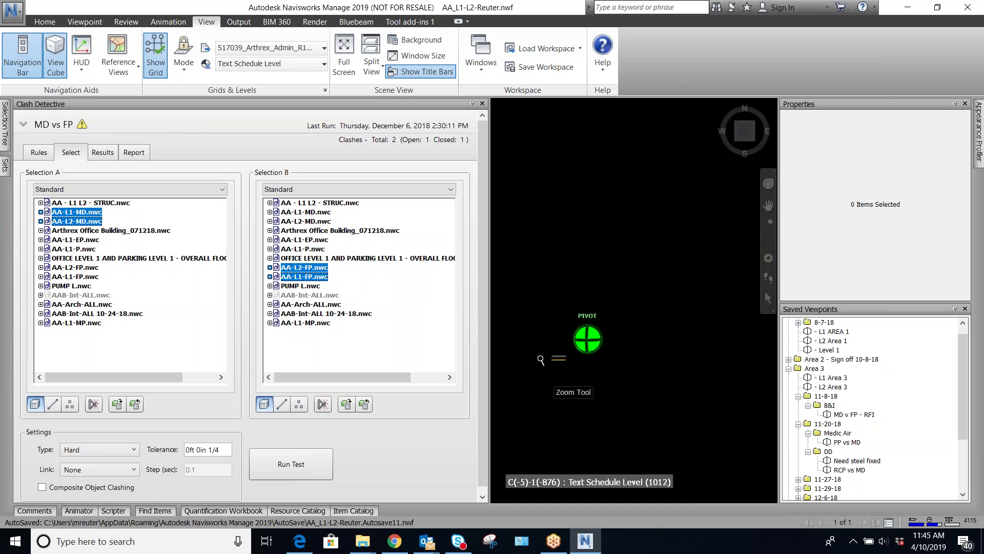
scroll(560, 343, down, 5)
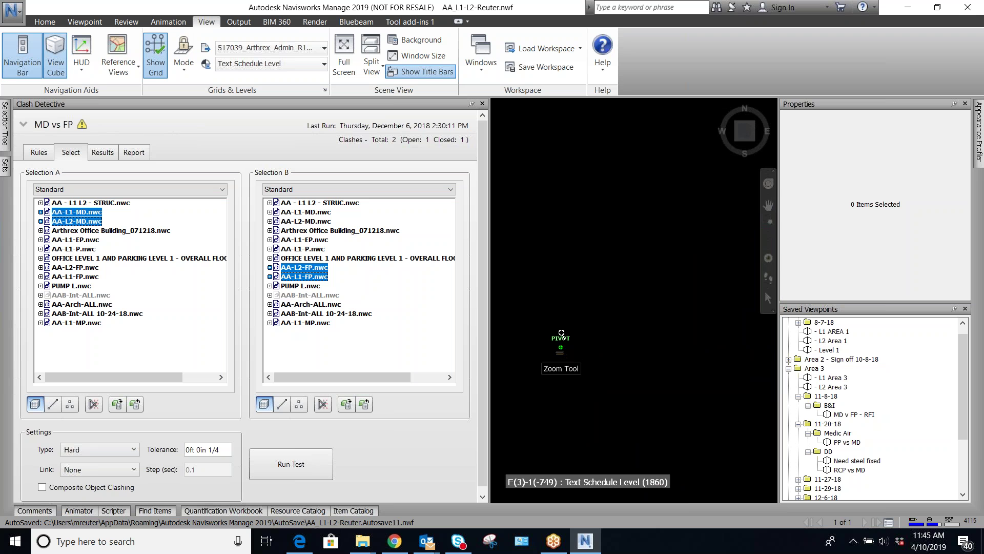
middle_drag(711, 344, 733, 333)
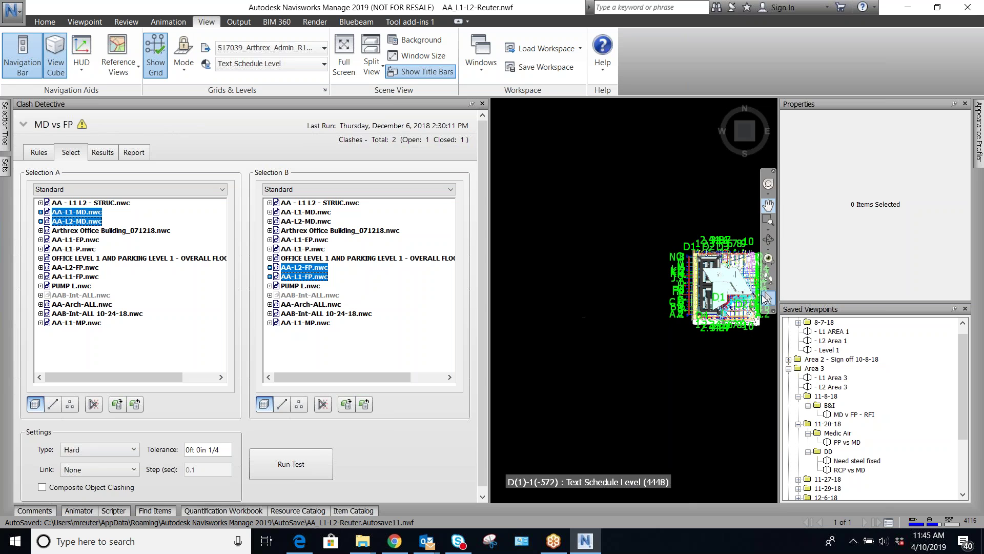
middle_drag(569, 295, 713, 303)
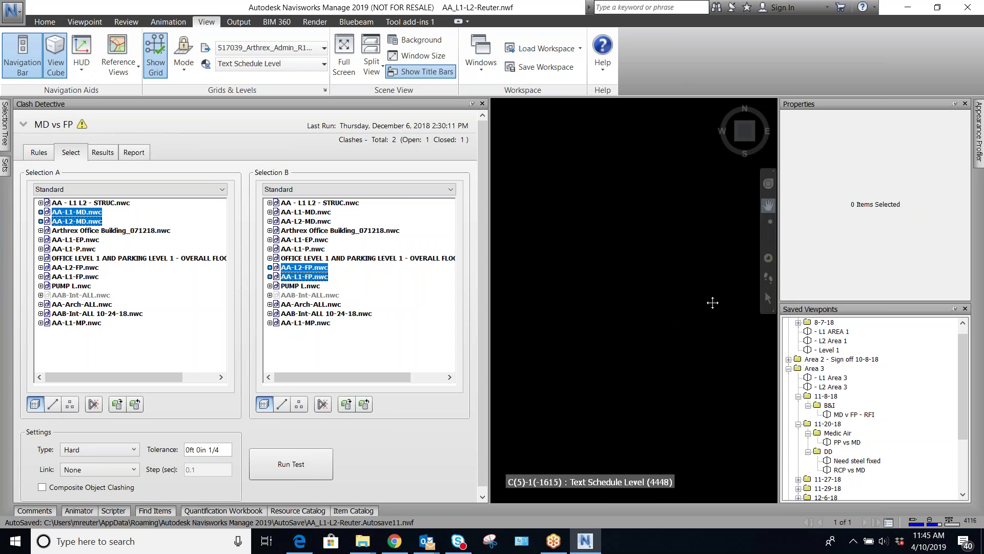
scroll(564, 310, down, 3)
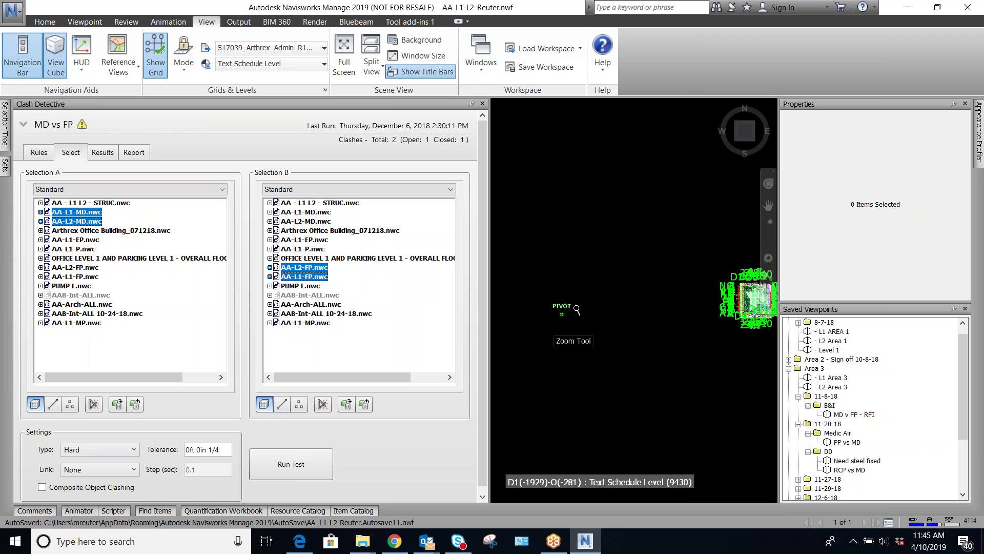
scroll(751, 317, up, 3)
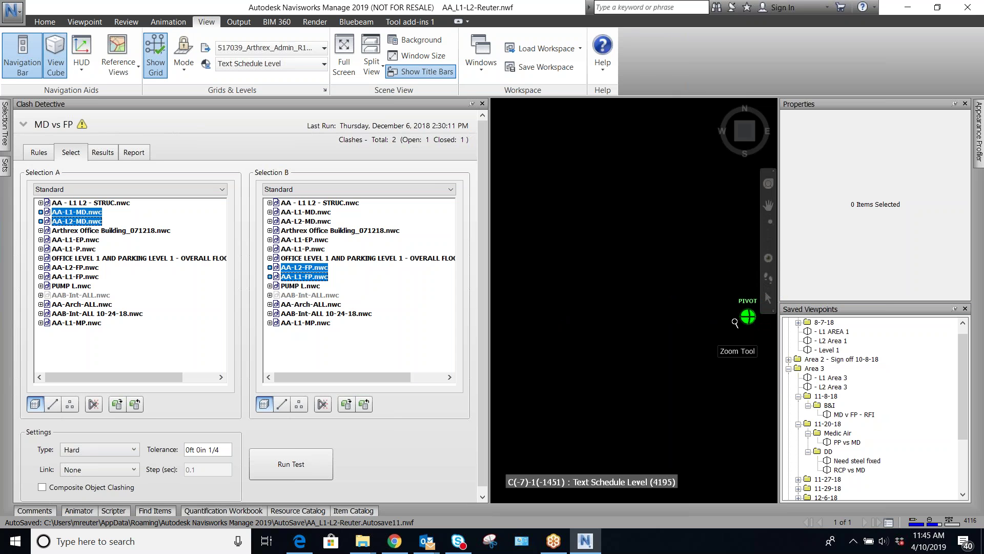
scroll(735, 322, down, 3)
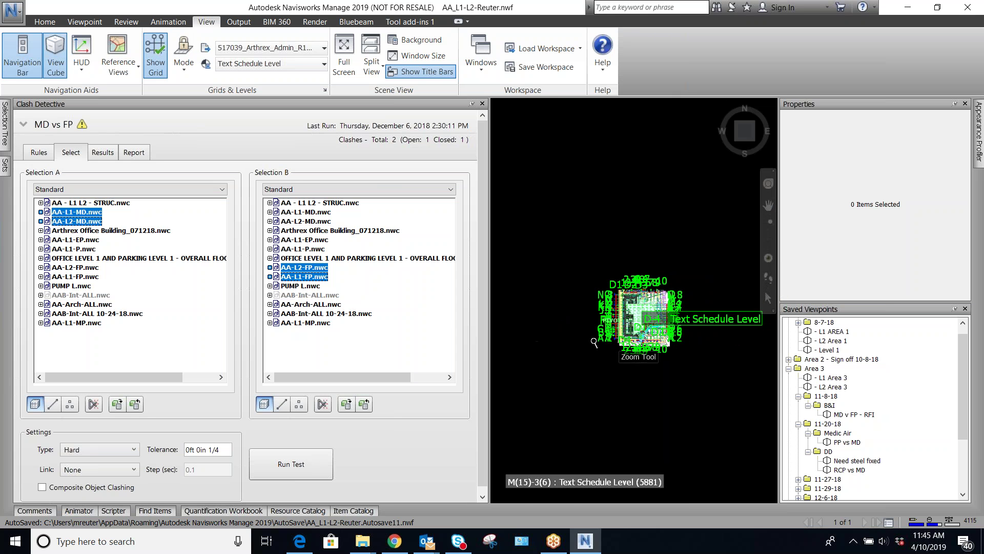
scroll(531, 345, up, 3)
scroll(531, 345, up, 5)
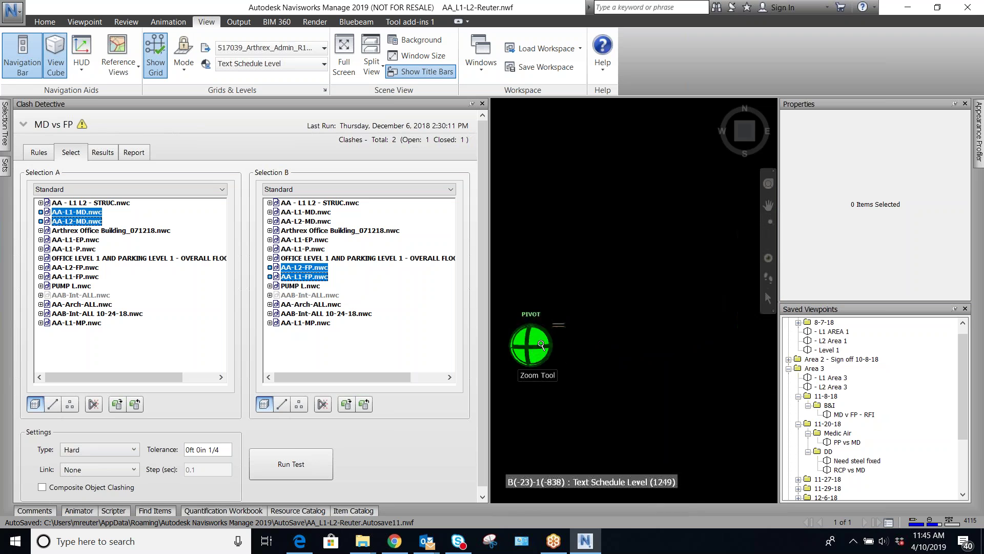
scroll(523, 333, up, 5)
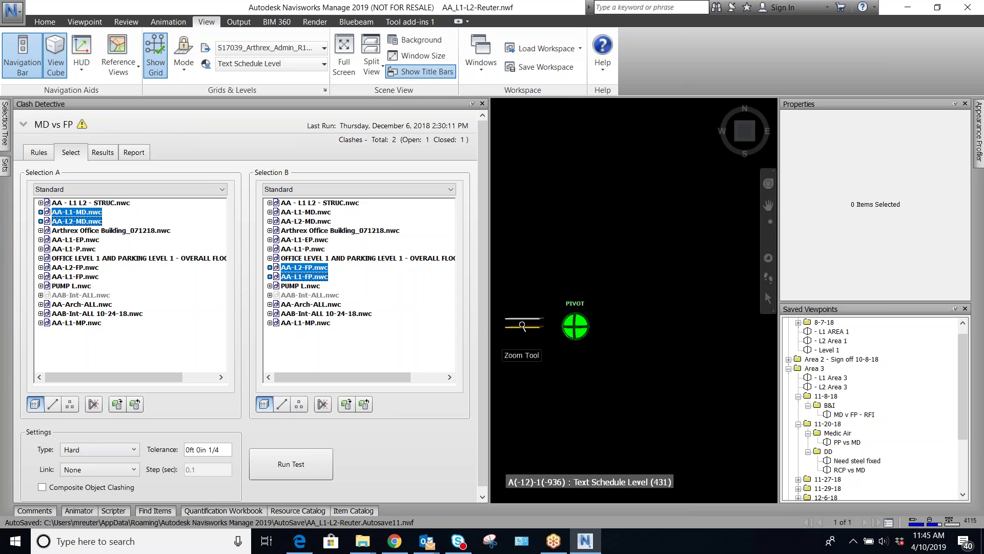
scroll(540, 316, up, 3)
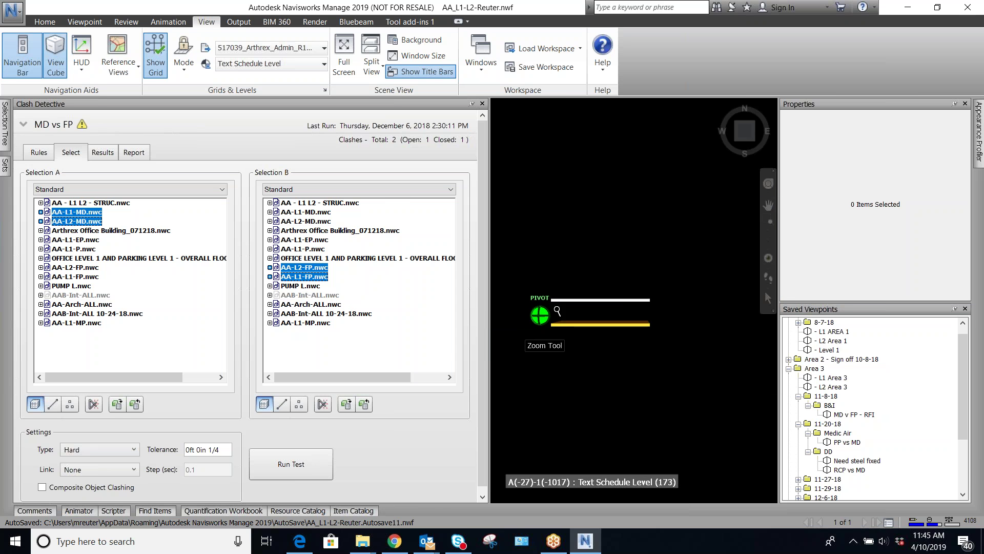
Select the stray 10" concrete wall beside the yellow-edged one and locate it in the model hierarchy
mouse_move(748, 136)
mouse_down()
mouse_move(747, 121)
mouse_move(750, 135)
mouse_up()
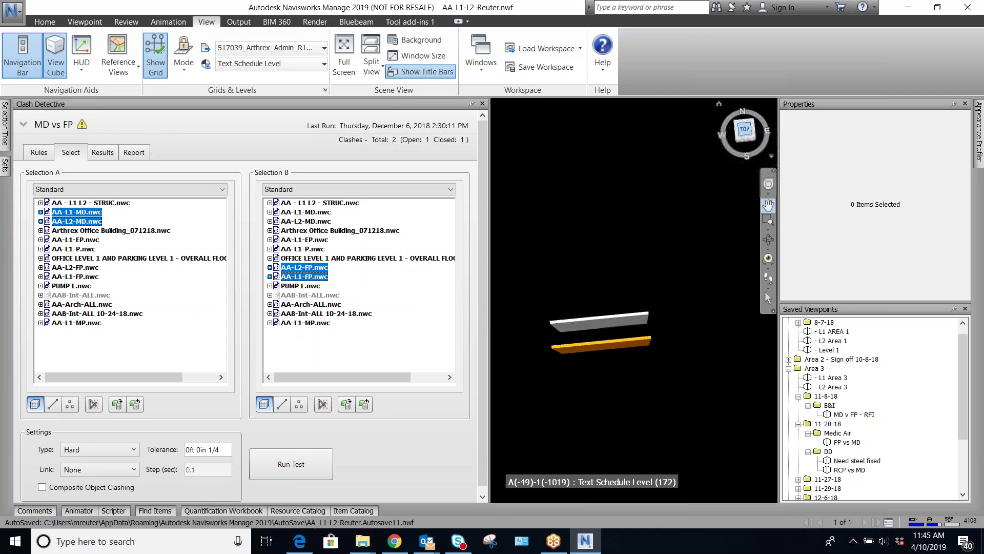
click(583, 325)
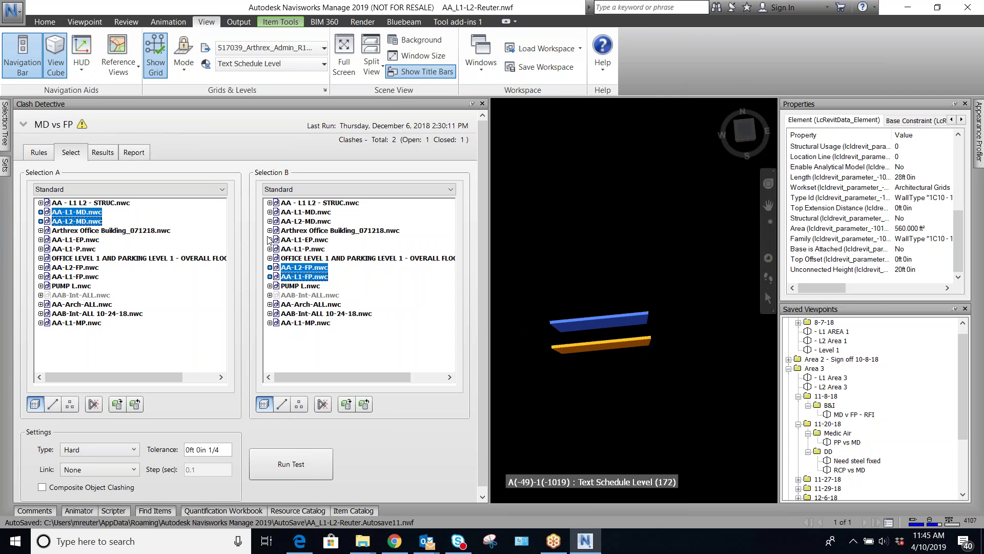
click(465, 103)
mouse_move(5, 139)
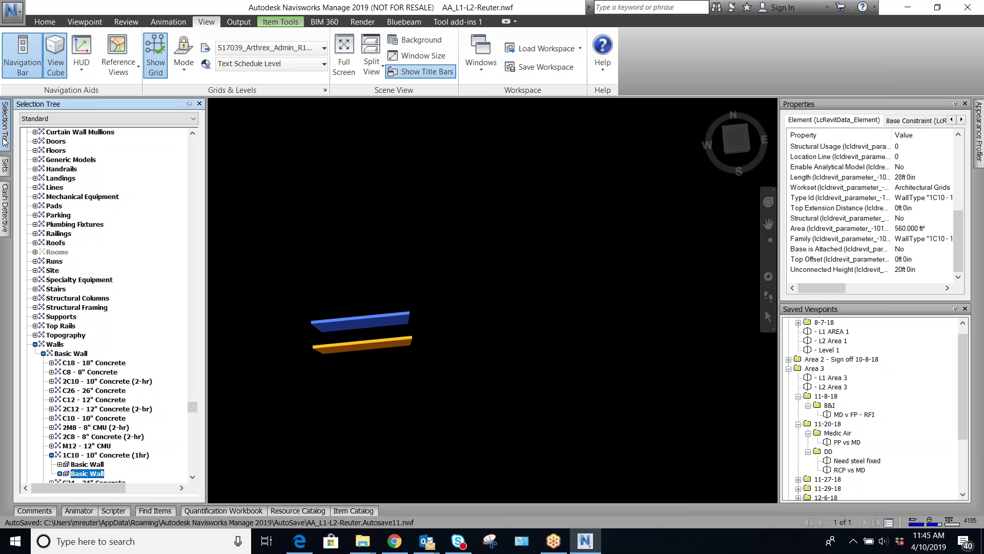
Collapse the Walls category and the AA-Arch-ALL.nwc file in the model hierarchy, and hide that whole file
click(35, 344)
scroll(39, 291, up, 7)
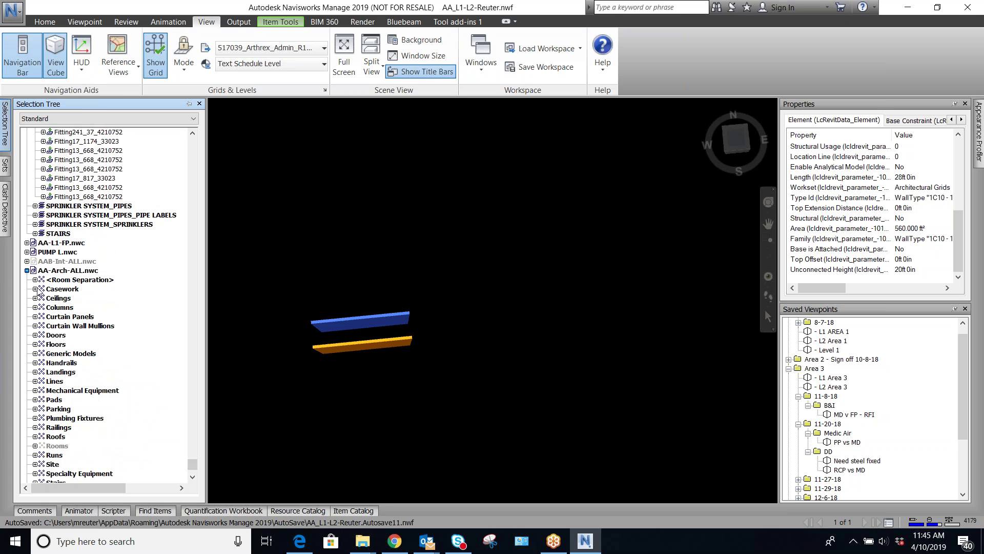
click(27, 270)
click(53, 271)
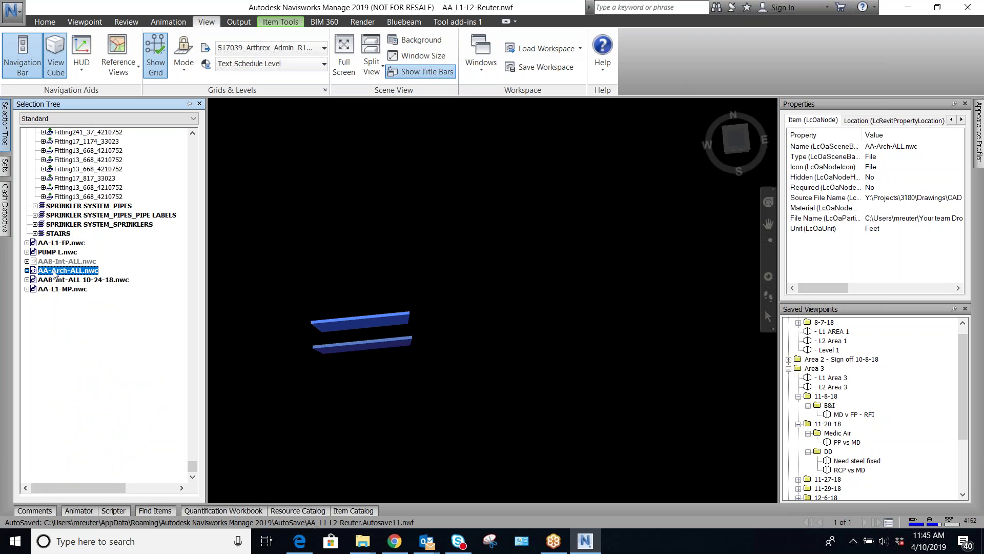
key(ctrl+h)
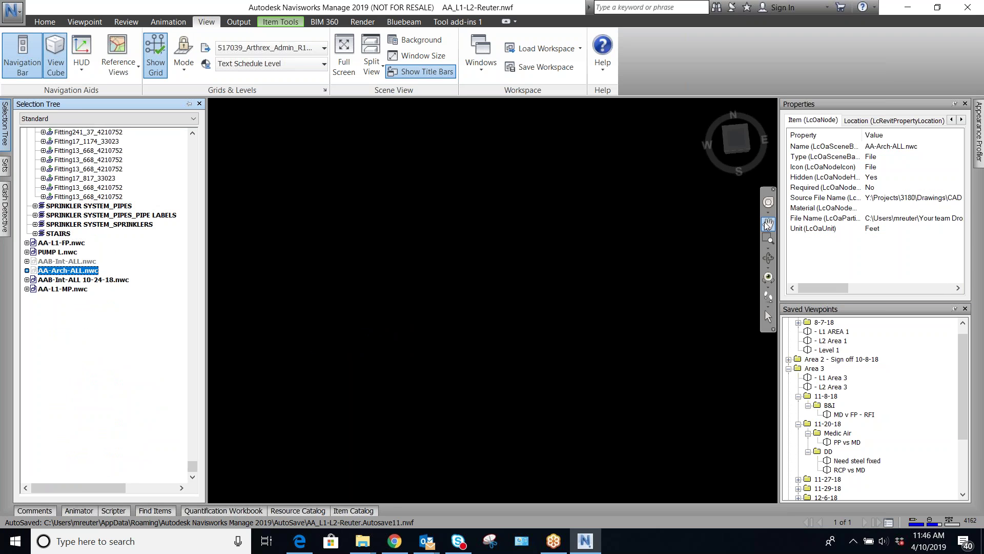
View the building from the top, then examine the red roof area and the adjoining steel framing from an angle
click(768, 224)
drag(654, 263, 361, 310)
click(738, 140)
scroll(557, 380, up, 5)
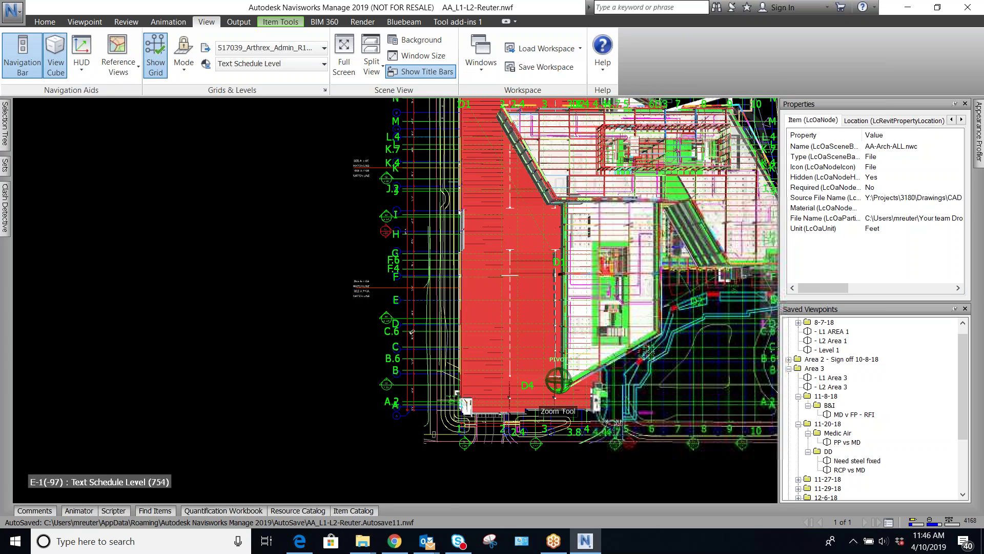
scroll(557, 380, up, 3)
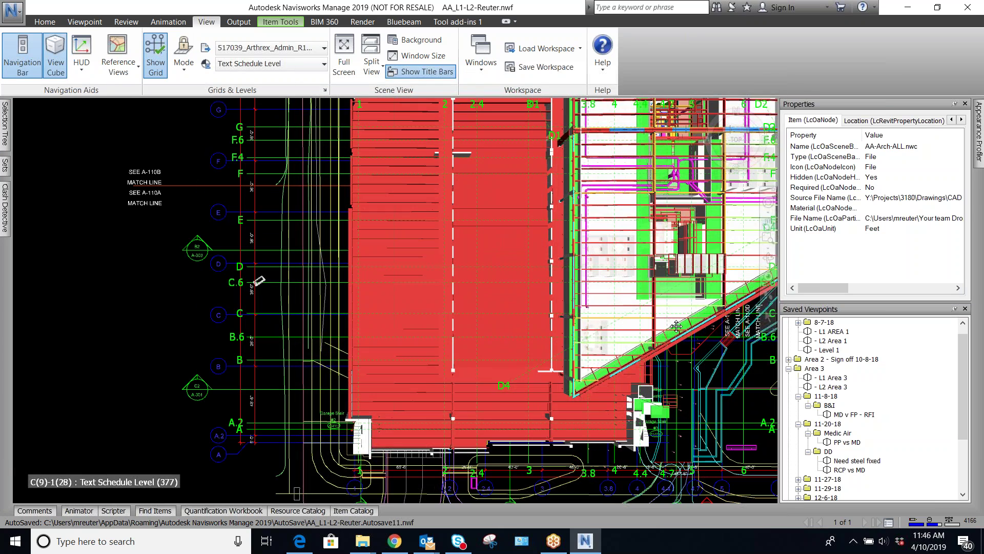
middle_drag(596, 344, 536, 277)
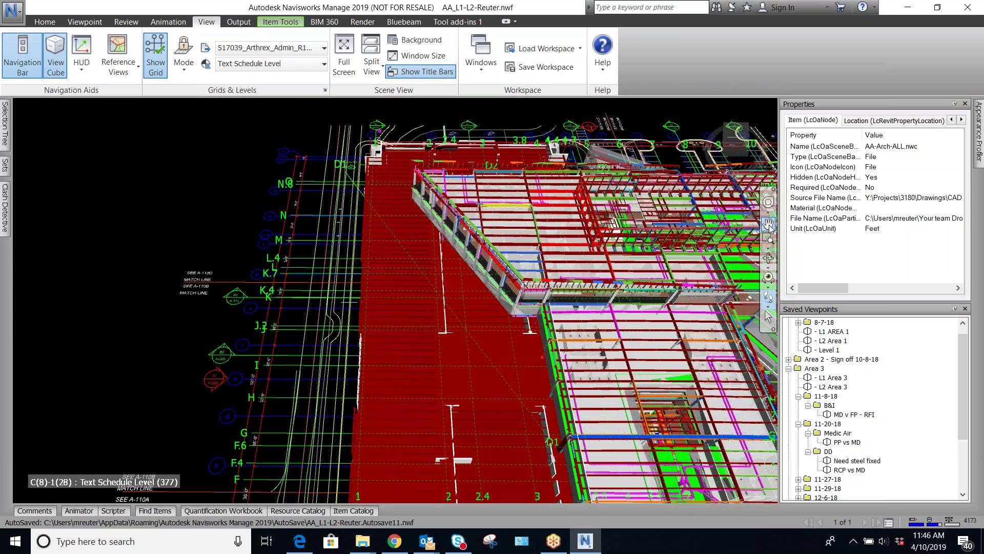
Inspect the magenta storm overflow pipes between the roof beams up close, and look across the steel framing at beam level
scroll(464, 309, up, 6)
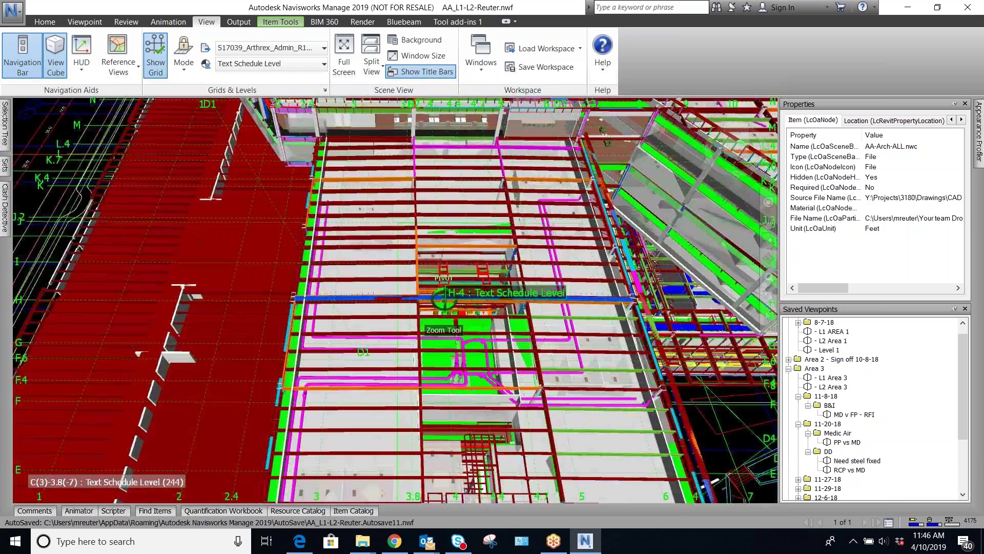
scroll(463, 309, up, 6)
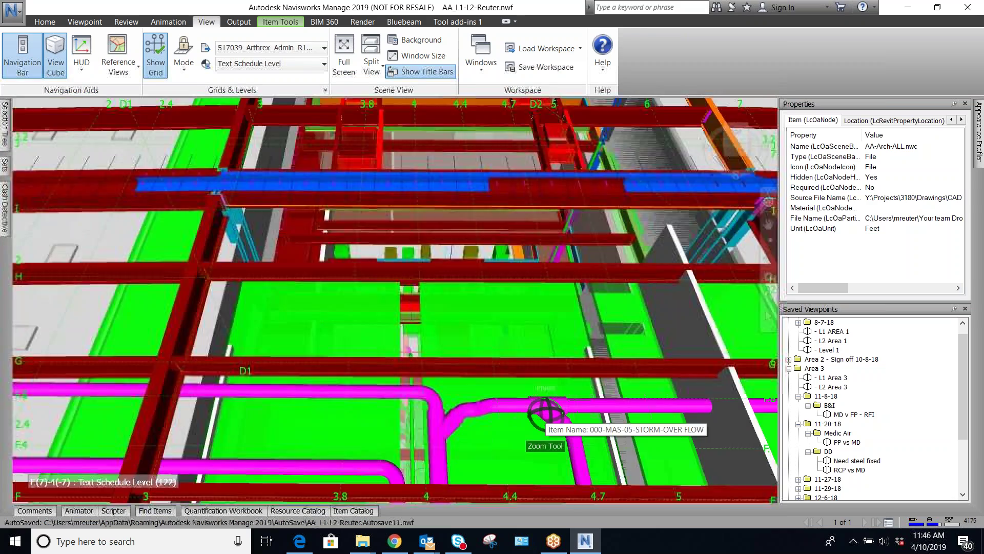
scroll(544, 410, up, 2)
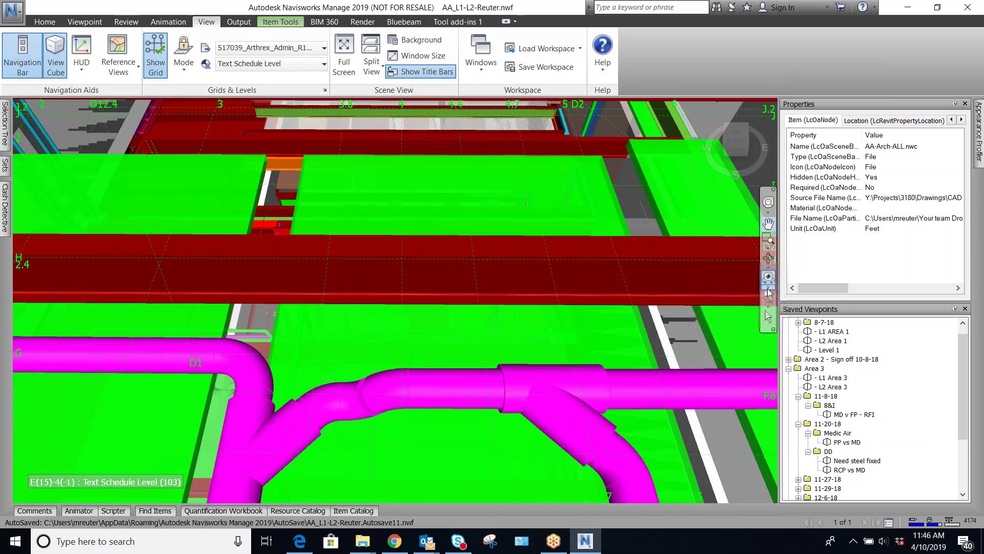
scroll(610, 295, down, 6)
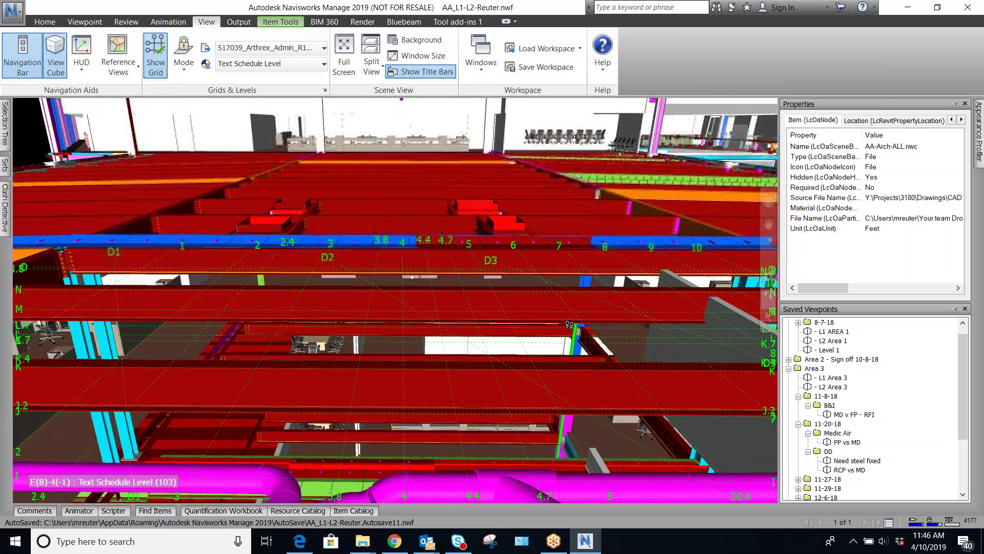
drag(570, 324, 558, 272)
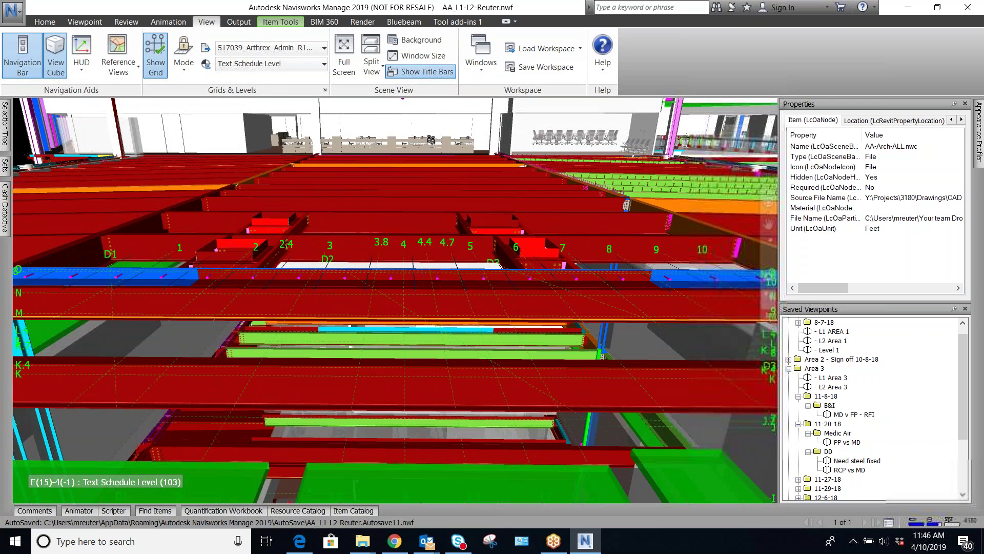
Examine the linear and angular speed settings of the walk navigation
click(84, 23)
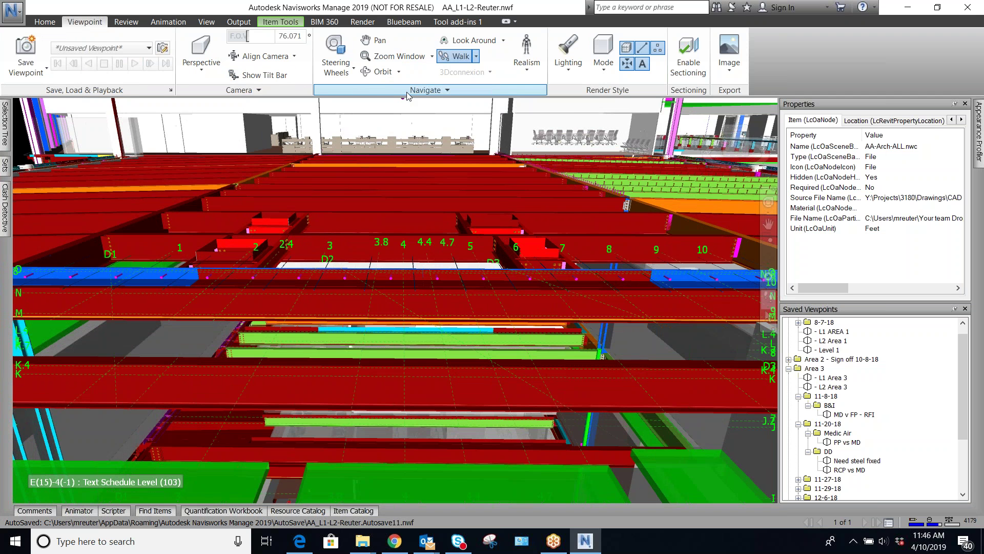
click(425, 90)
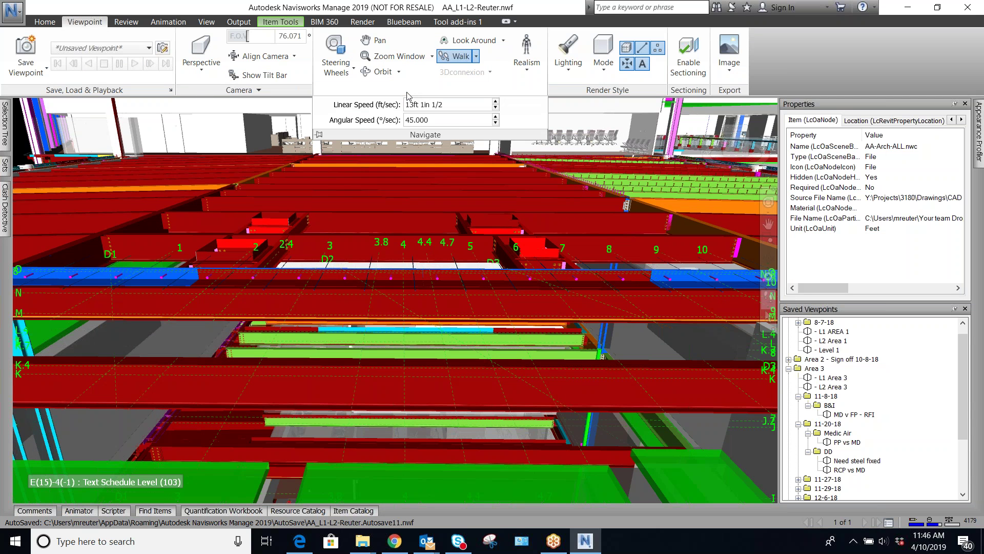
drag(452, 105, 396, 97)
drag(471, 120, 391, 122)
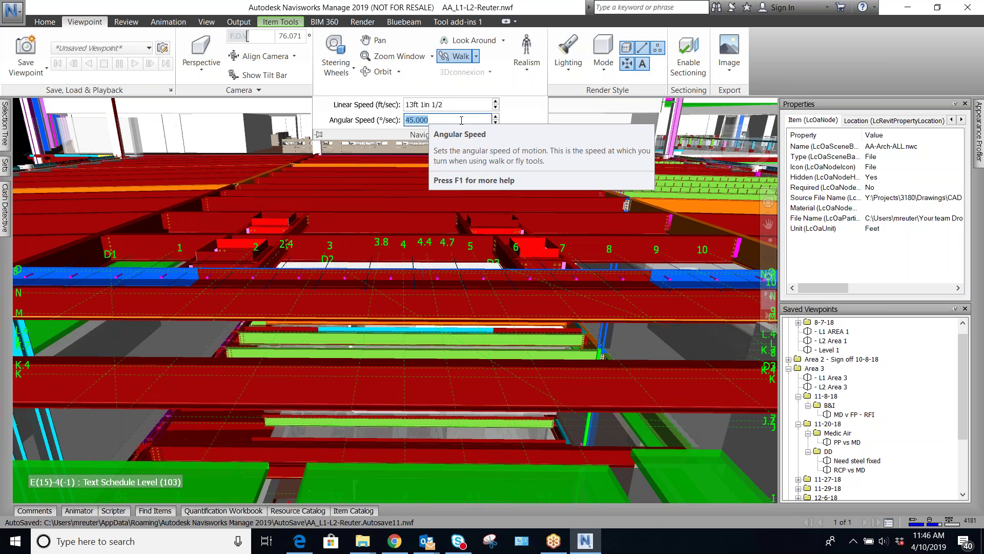
click(426, 122)
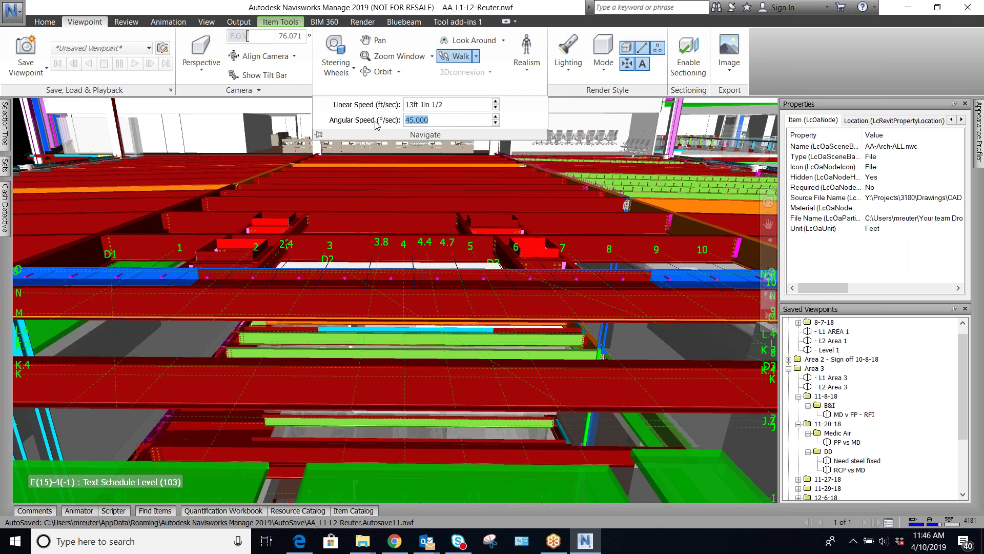
double_click(436, 120)
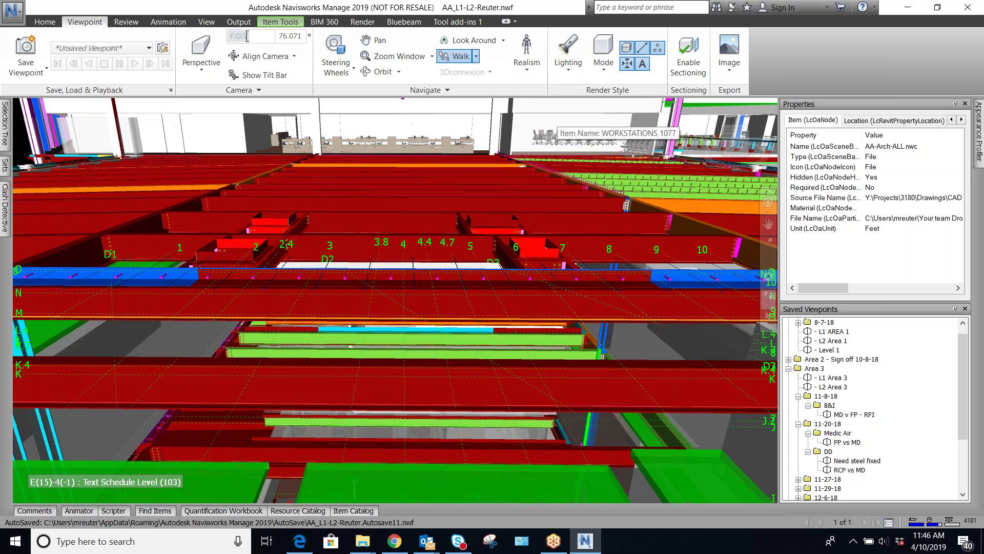
Set the linear speed of the walk navigation to 25 ft per second
click(426, 90)
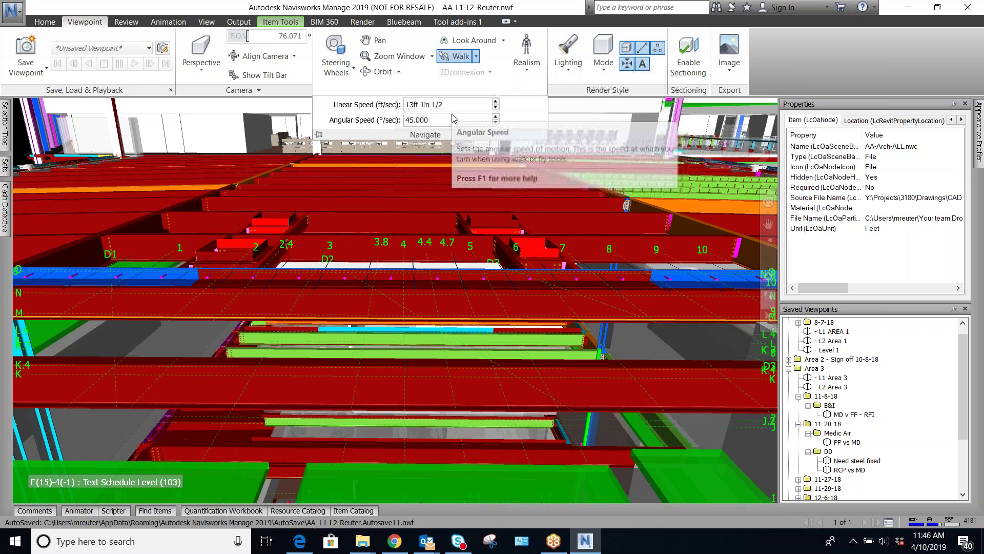
click(464, 104)
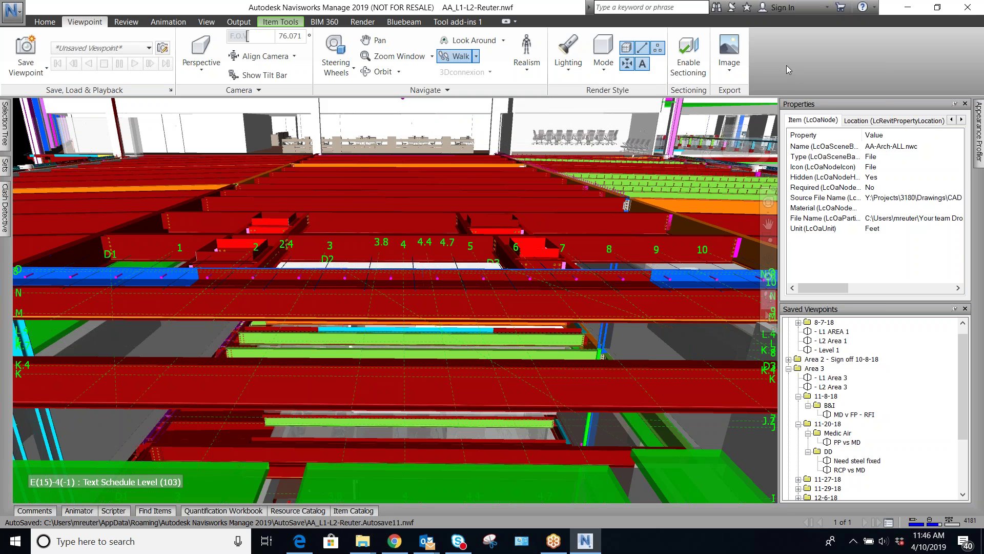
click(450, 94)
drag(443, 104, 398, 106)
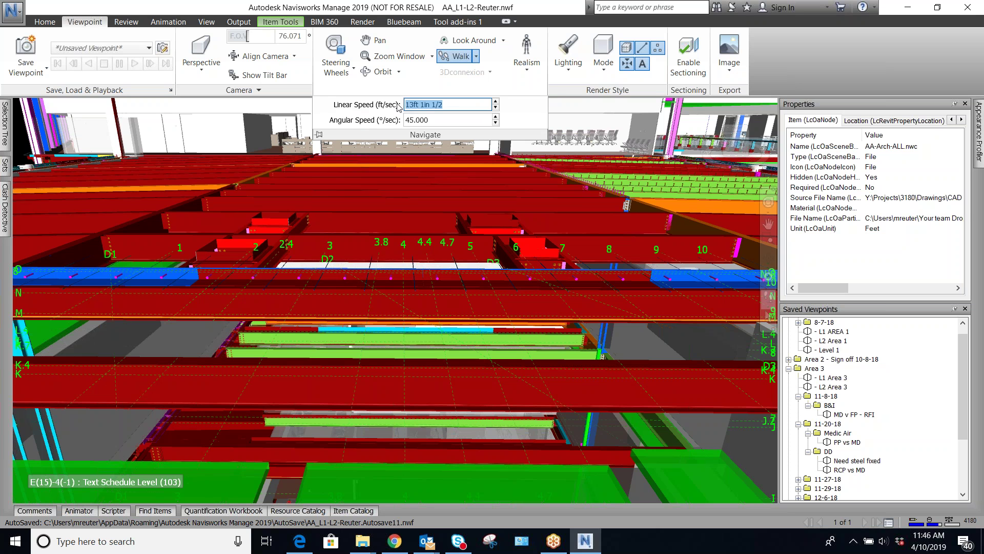
text(25)
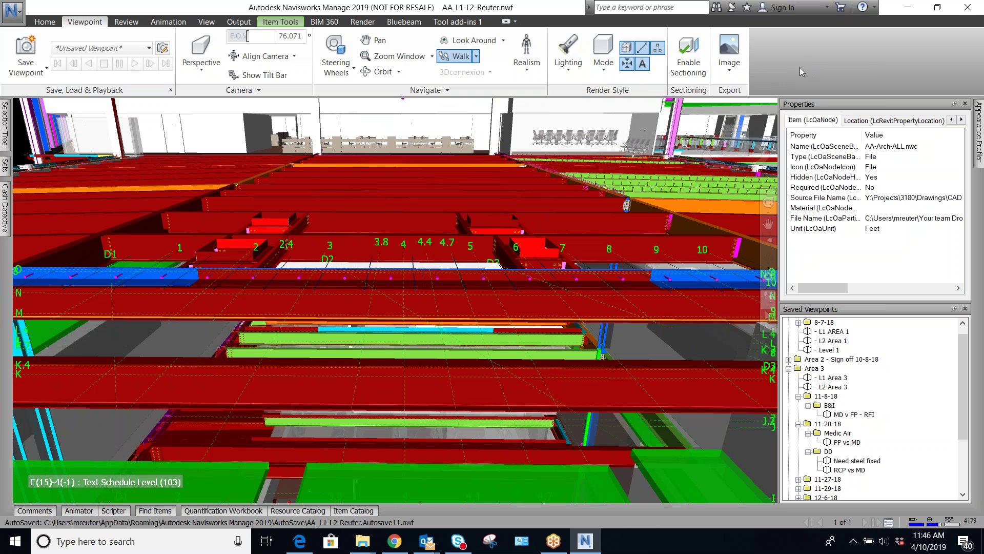
click(469, 92)
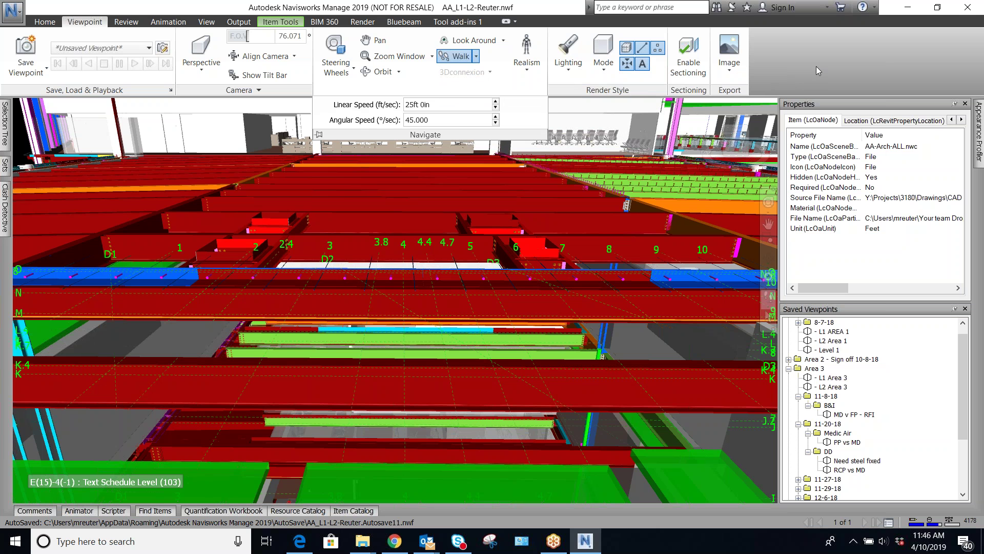
Walk over the steel beams toward the office furniture, and look around at the orange girder with magenta studs
drag(458, 301, 457, 276)
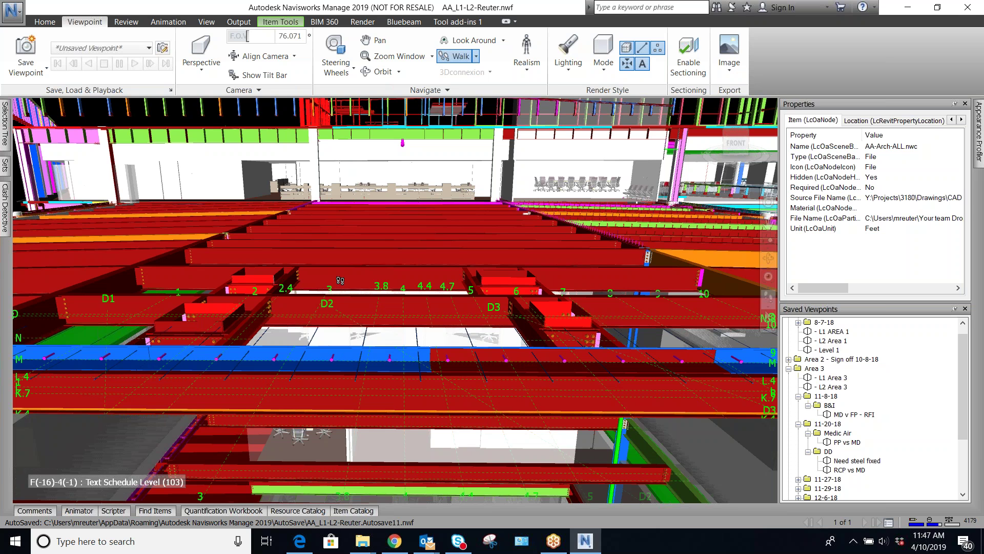
drag(402, 301, 407, 256)
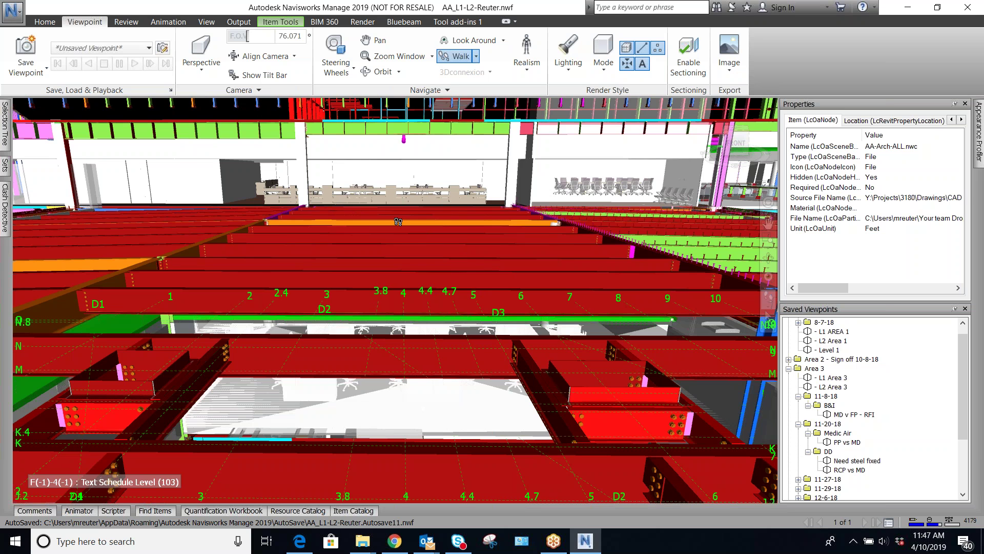
drag(420, 237, 433, 206)
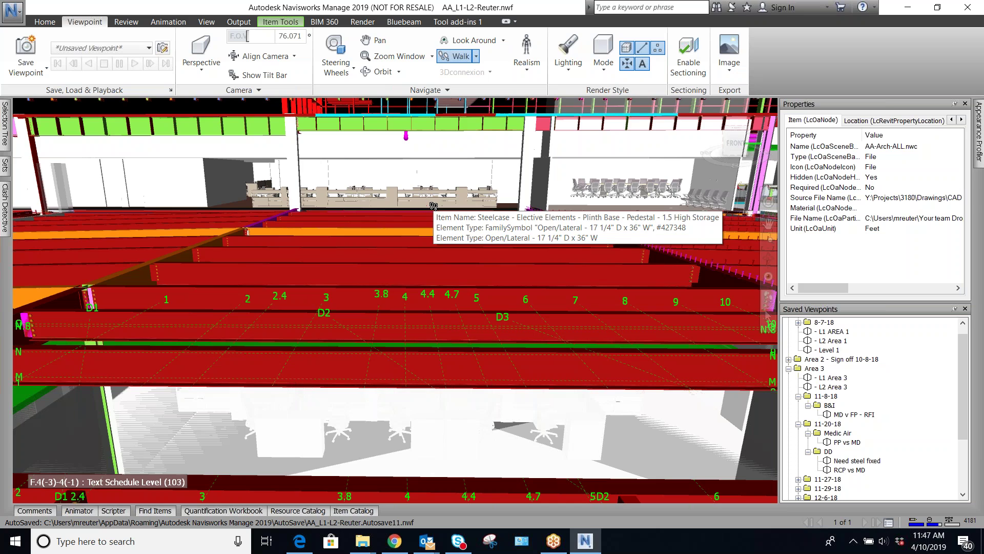
drag(424, 247, 537, 274)
mouse_move(507, 319)
mouse_down()
mouse_move(580, 283)
mouse_move(520, 334)
mouse_up()
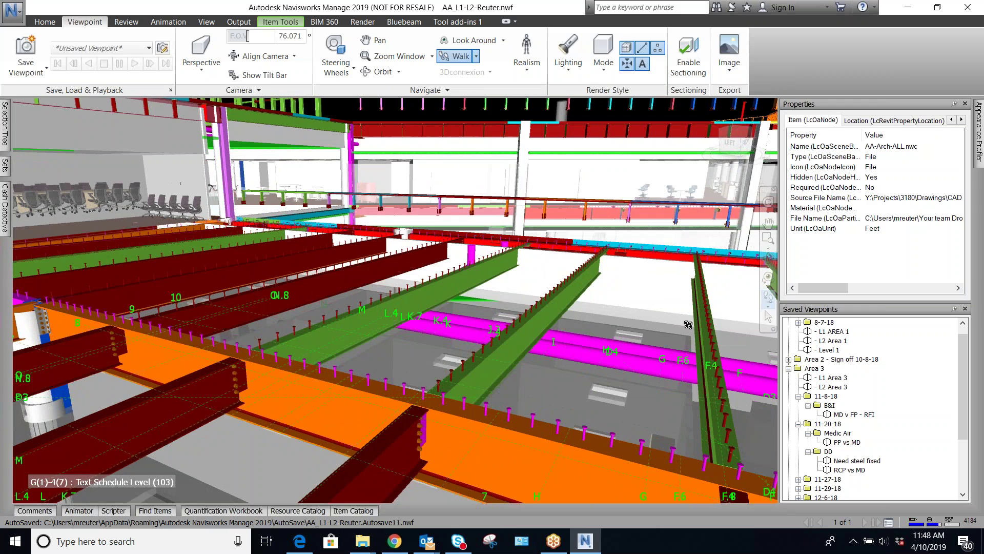
drag(687, 324, 558, 364)
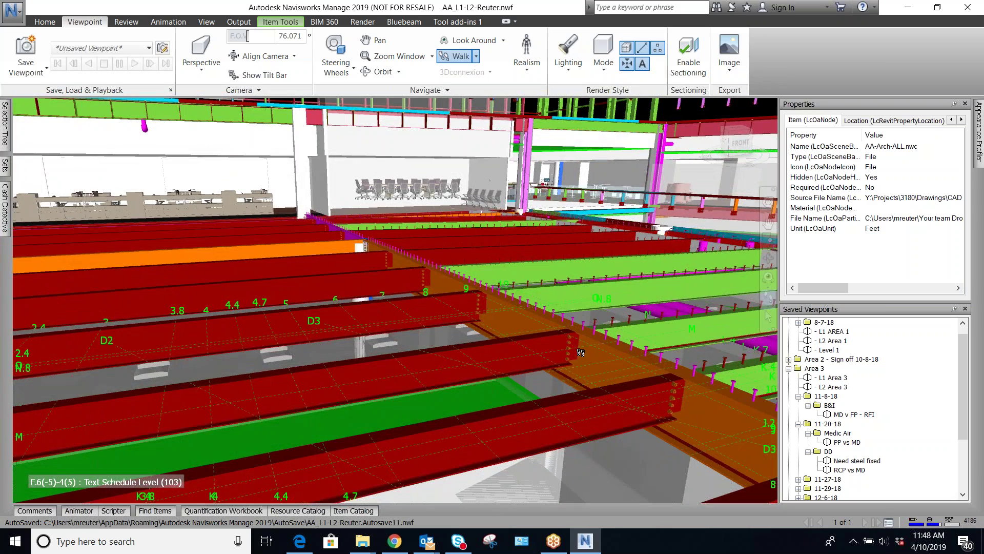
mouse_move(572, 352)
drag(563, 367, 568, 346)
drag(364, 394, 441, 368)
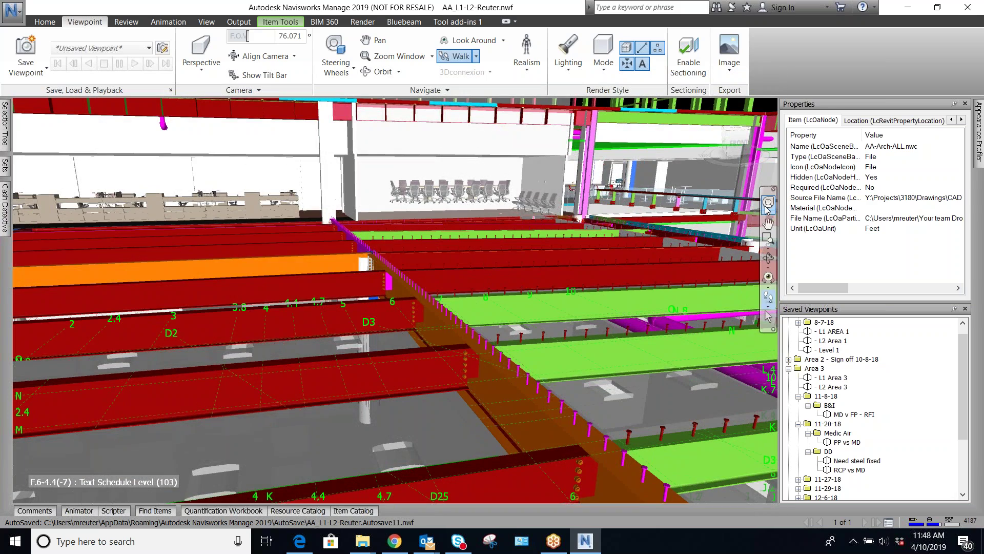
Get closer to the studded girder and walk back and forth along its bolted beam connections
click(771, 224)
drag(621, 359, 537, 285)
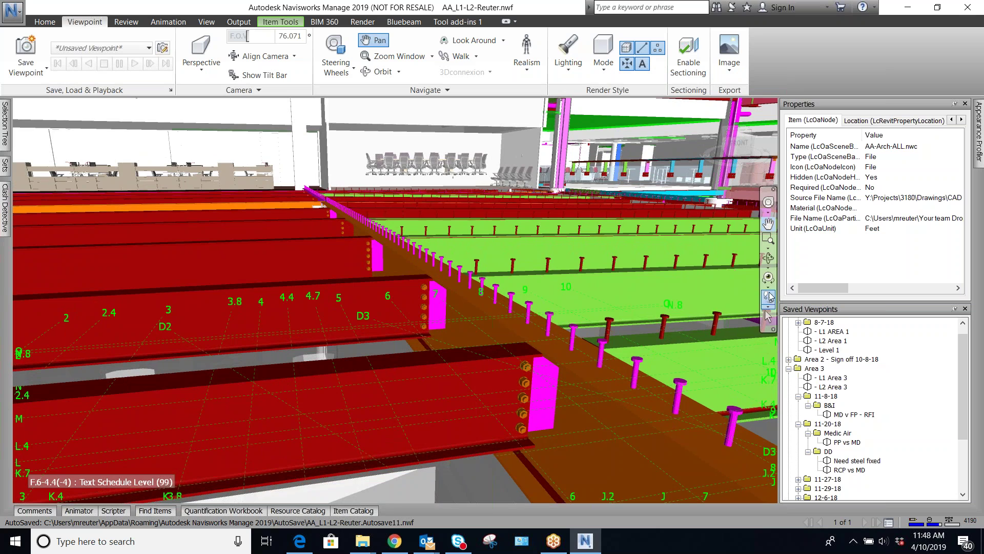
click(768, 297)
drag(536, 303, 510, 319)
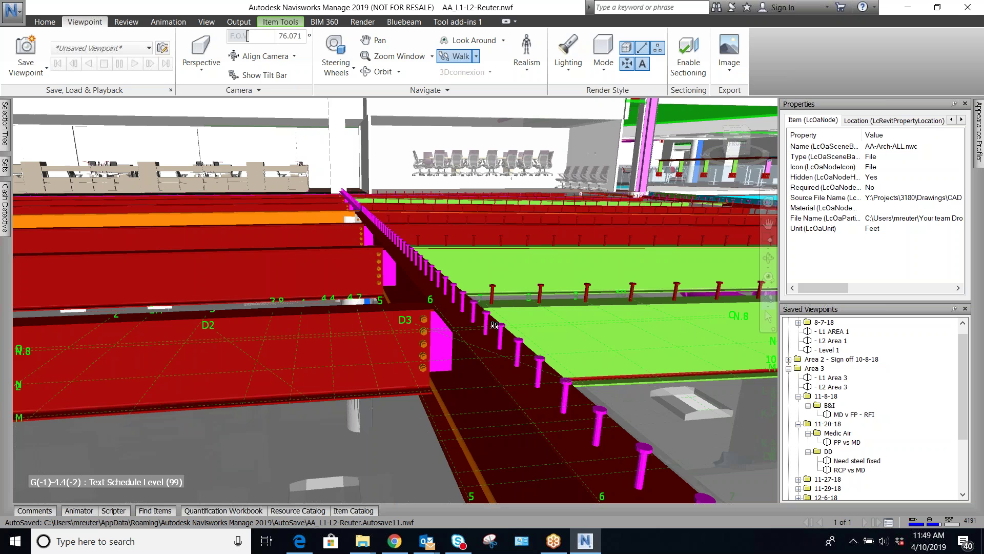
drag(461, 343, 458, 134)
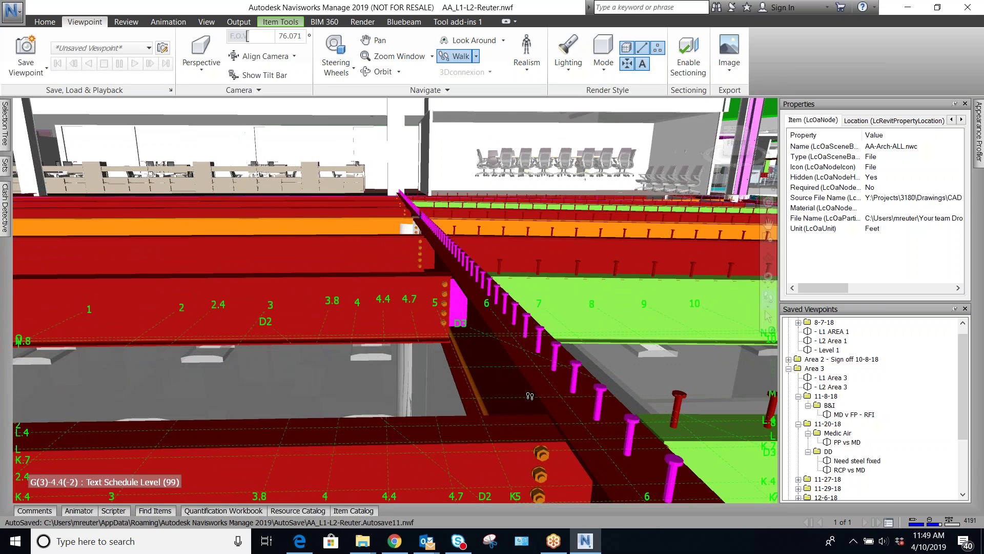
drag(541, 391, 597, 400)
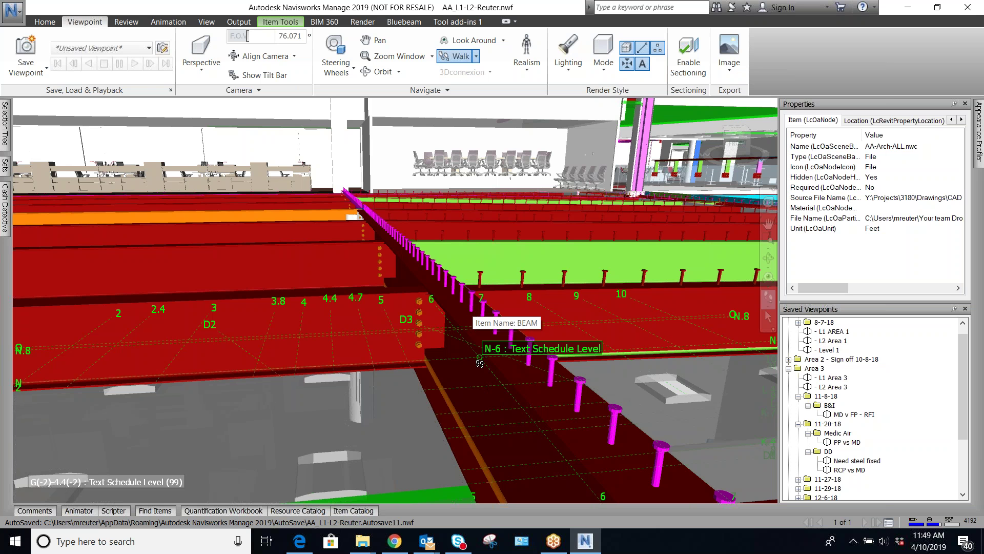
drag(489, 410, 433, 346)
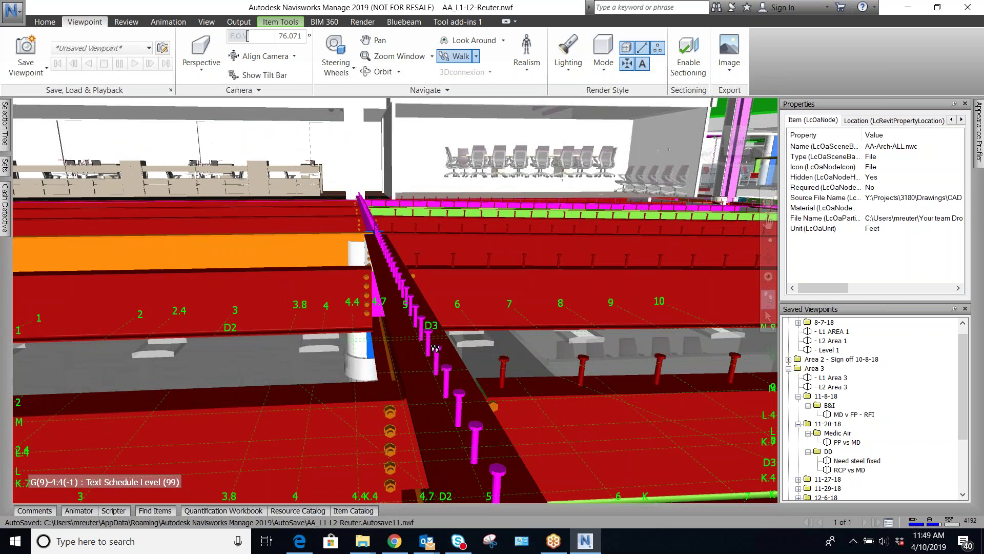
Shift the view sideways off the row of magenta studs and keep walking along the girder
click(768, 225)
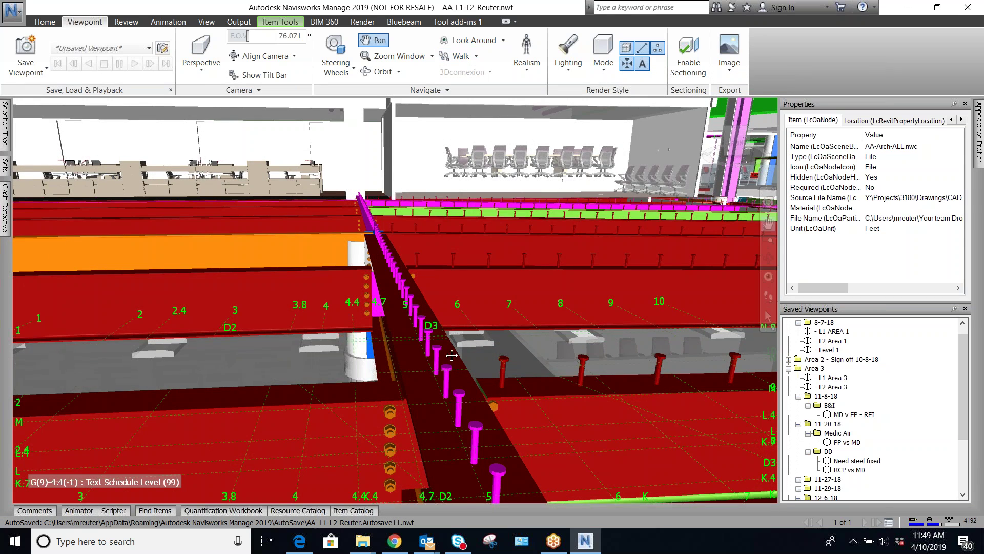
drag(443, 402, 685, 292)
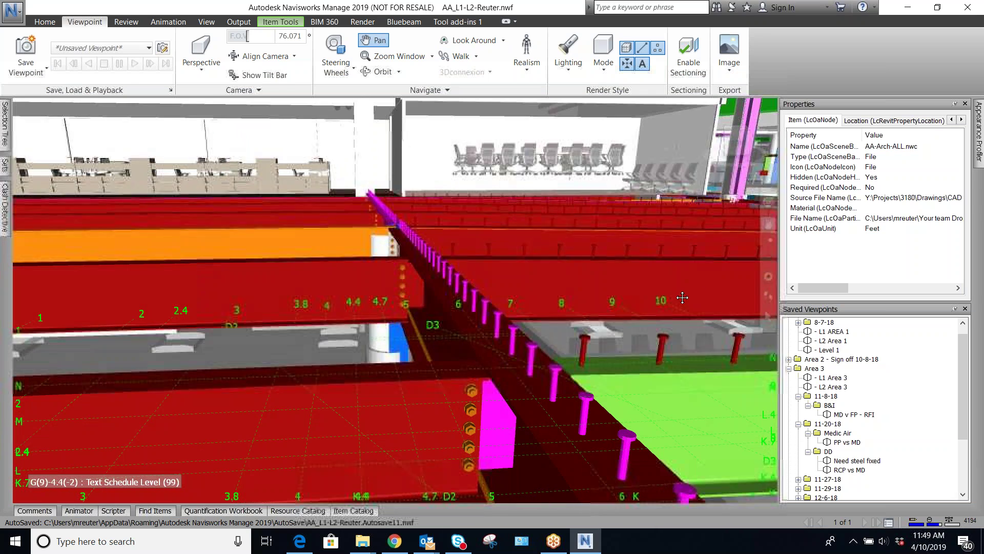
click(767, 297)
drag(542, 422, 589, 376)
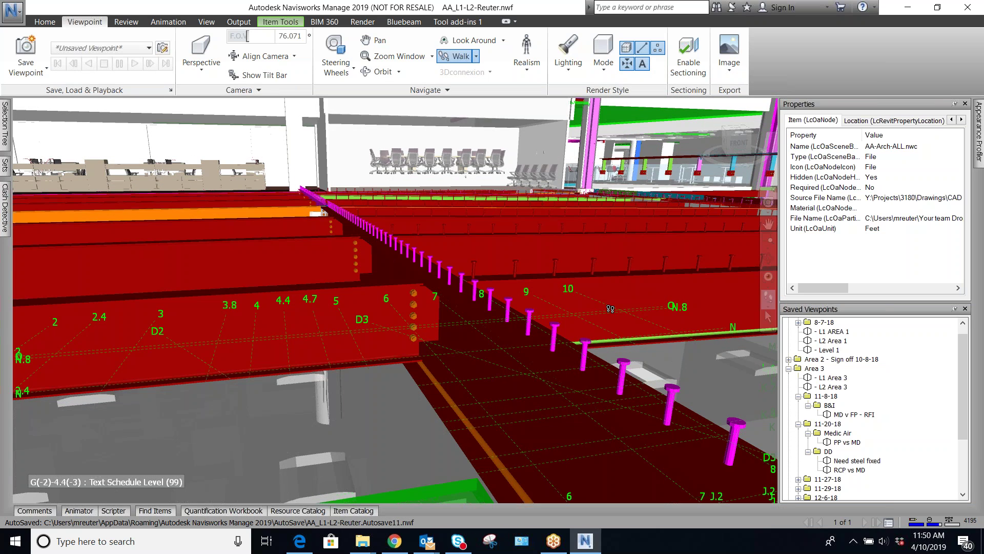
drag(483, 333, 548, 333)
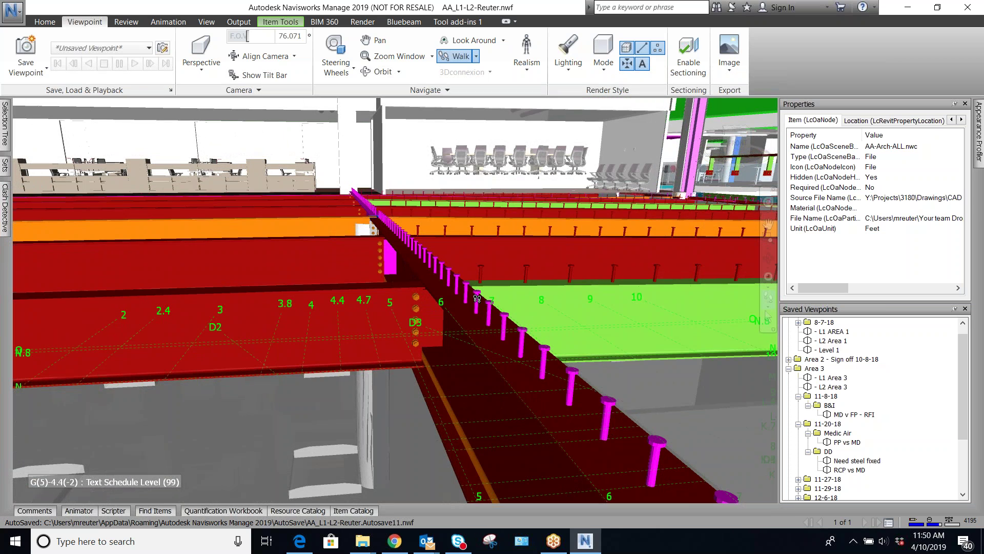
drag(474, 340, 488, 324)
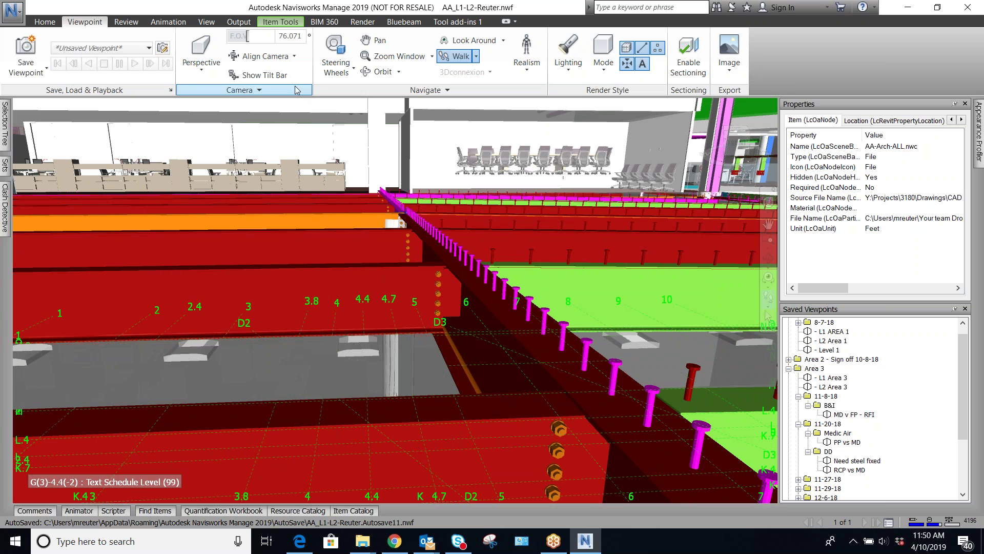
Open the linear speed setting for walk navigation, and walk along the girder with magenta studs
click(409, 91)
click(458, 105)
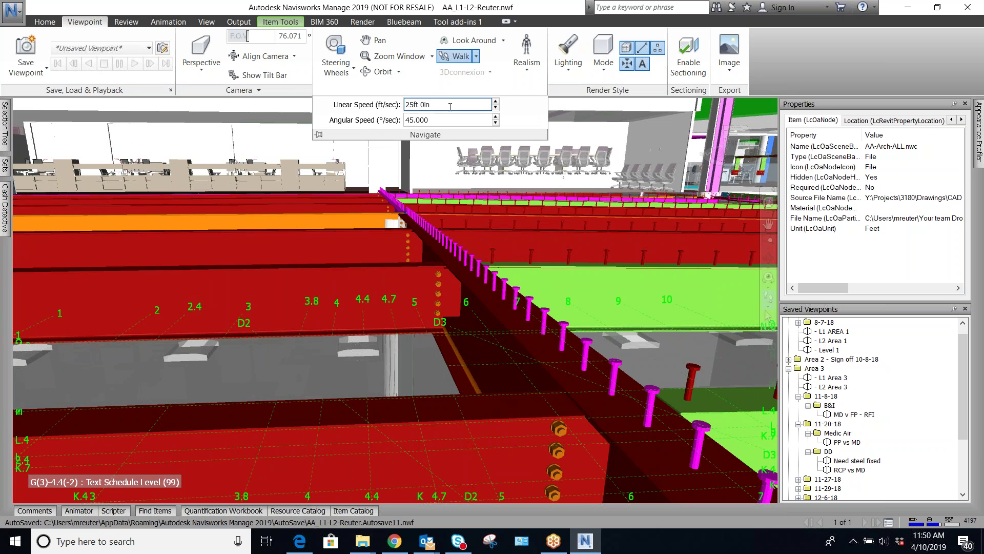
drag(457, 105, 390, 101)
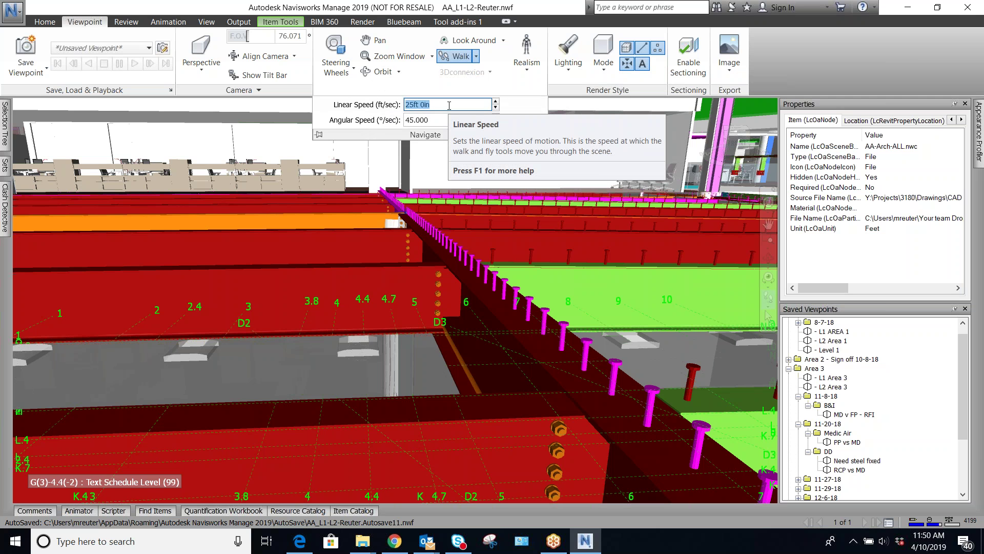
drag(383, 277, 390, 220)
drag(403, 101, 407, 103)
drag(424, 308, 463, 434)
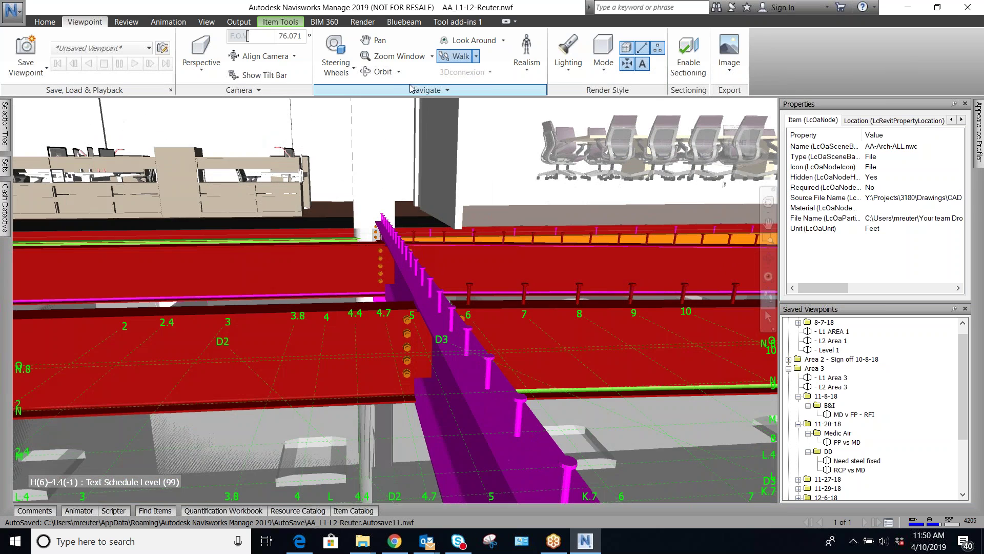
Set the linear speed of the walk navigation to 75 ft per second, and walk along the studded girder
click(291, 23)
click(85, 23)
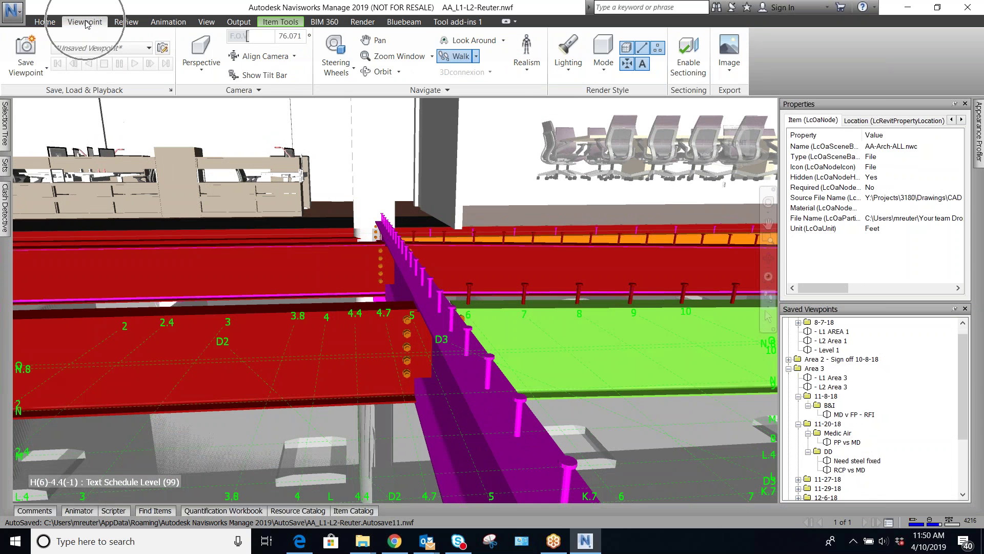
click(426, 90)
drag(432, 104, 390, 105)
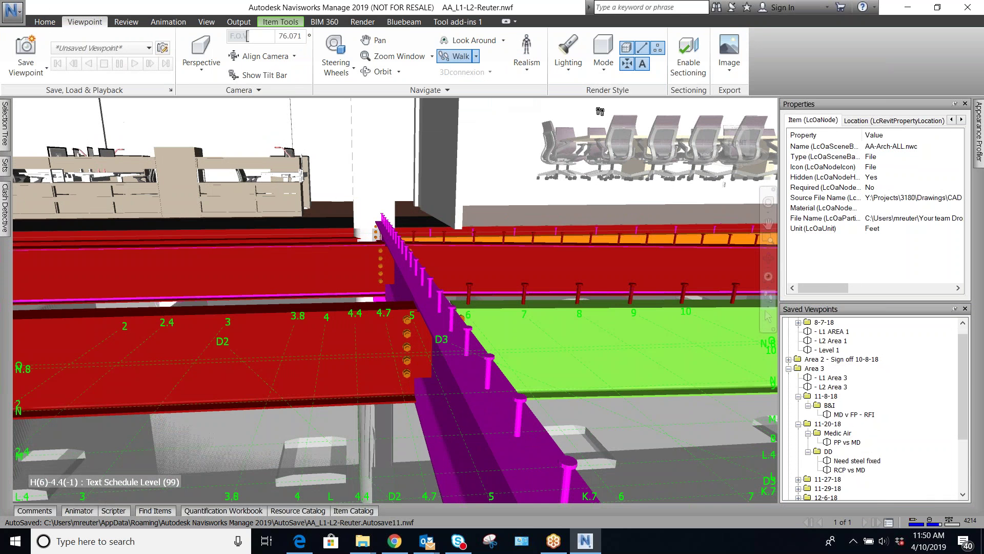
click(515, 91)
triple_click(414, 104)
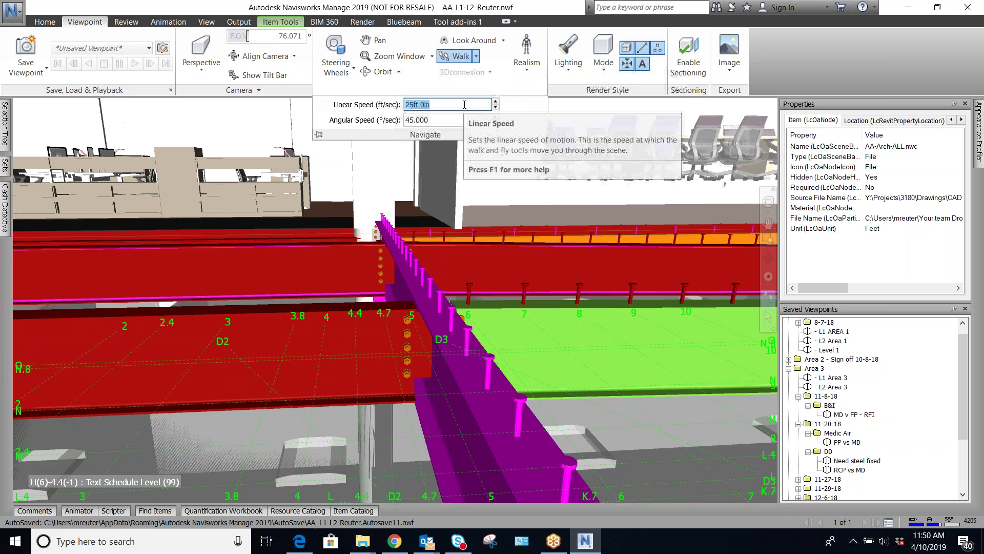
text(75)
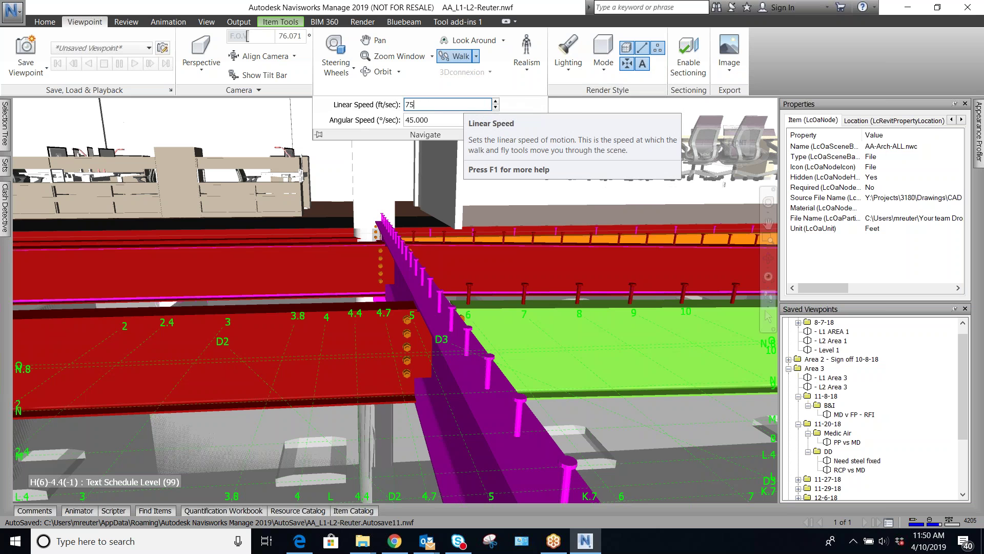
key(Return)
drag(419, 328, 439, 164)
Set the linear speed to 20 ft per second, and walk across the beams to the magenta pipes
click(425, 90)
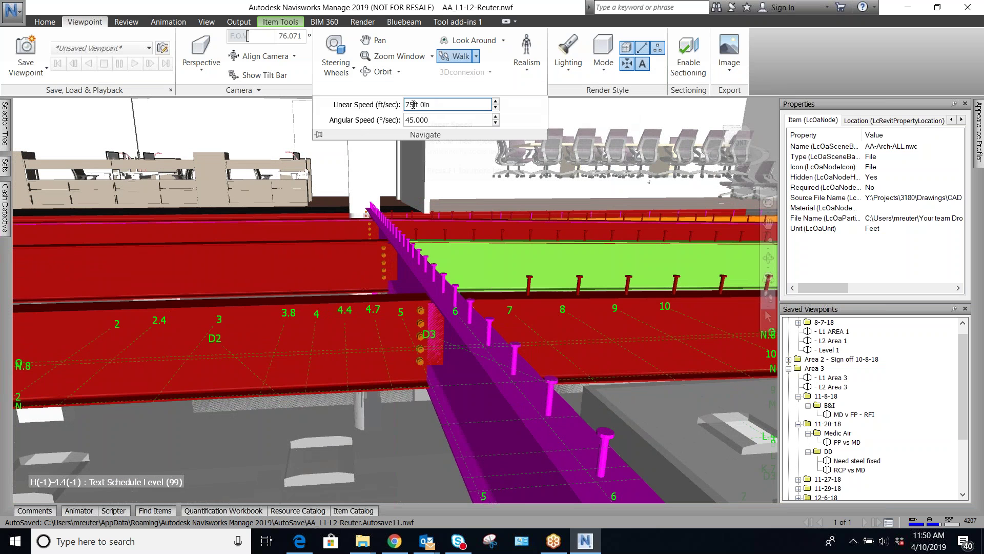
click(404, 105)
text(20)
drag(450, 204, 592, 246)
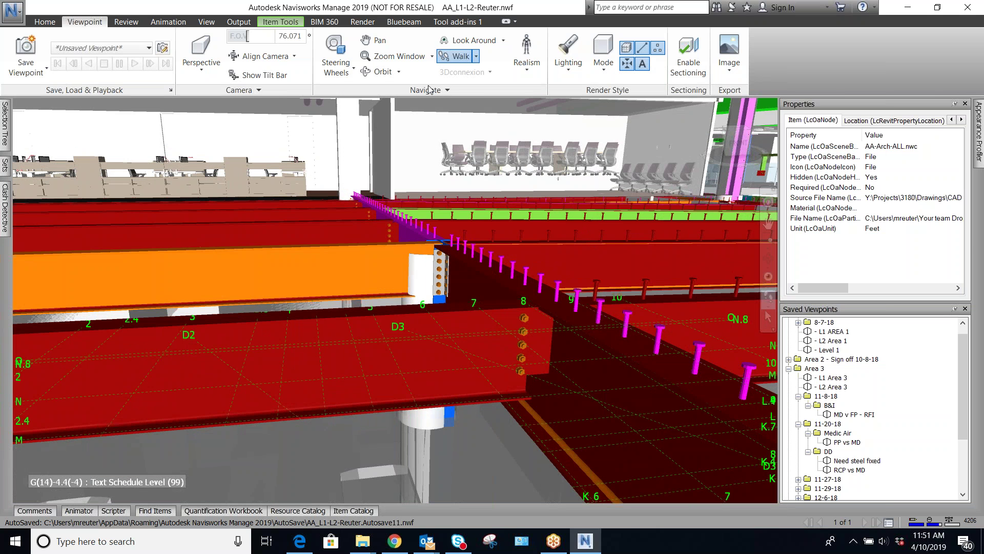
drag(709, 232, 501, 169)
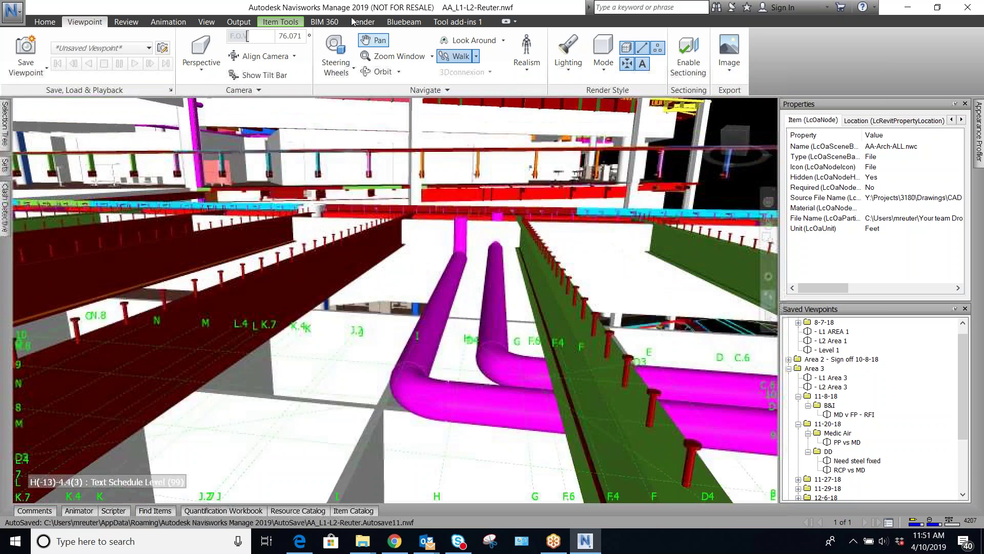
Open the Autodesk Rendering tools and browse the document materials through the aluminum finishes
click(363, 23)
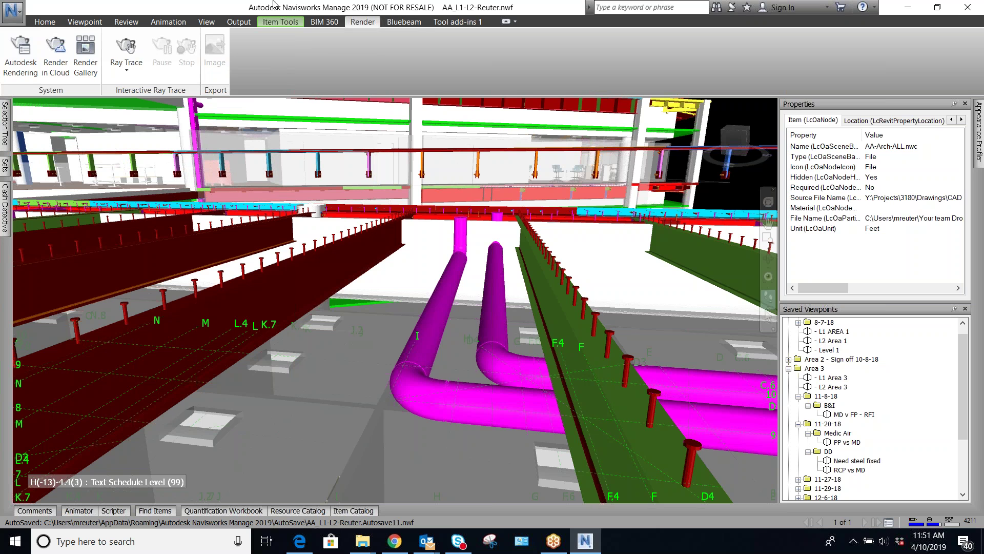
click(26, 60)
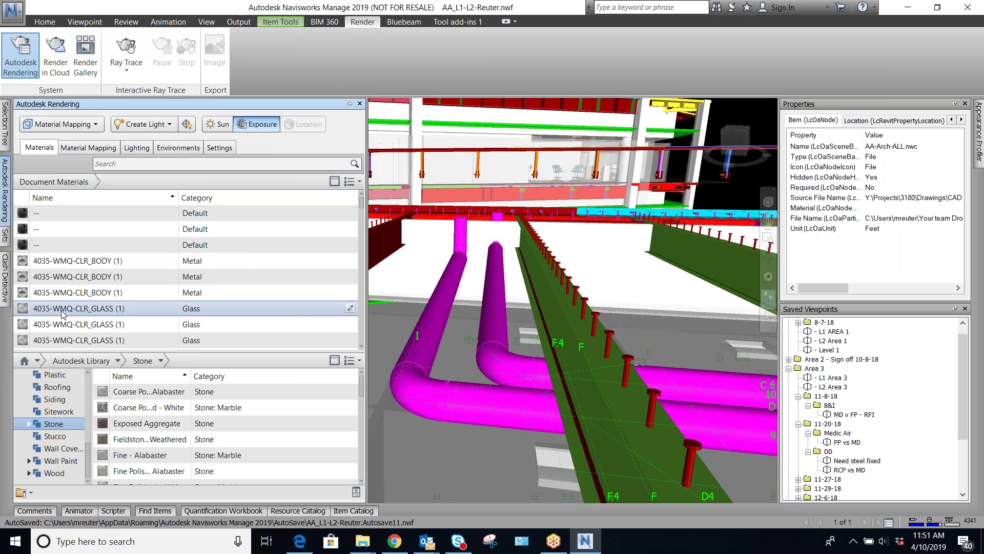
scroll(58, 281, down, 8)
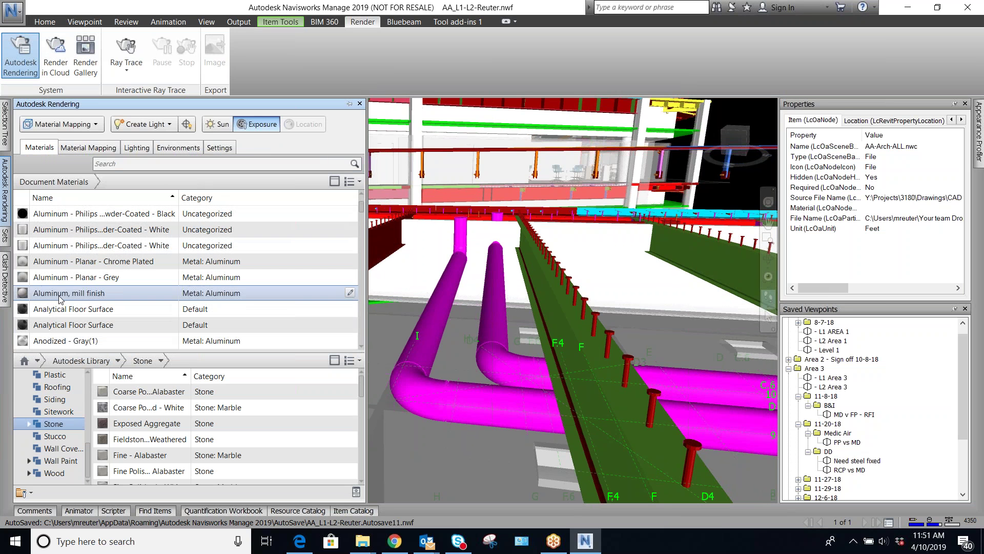
scroll(60, 297, down, 1)
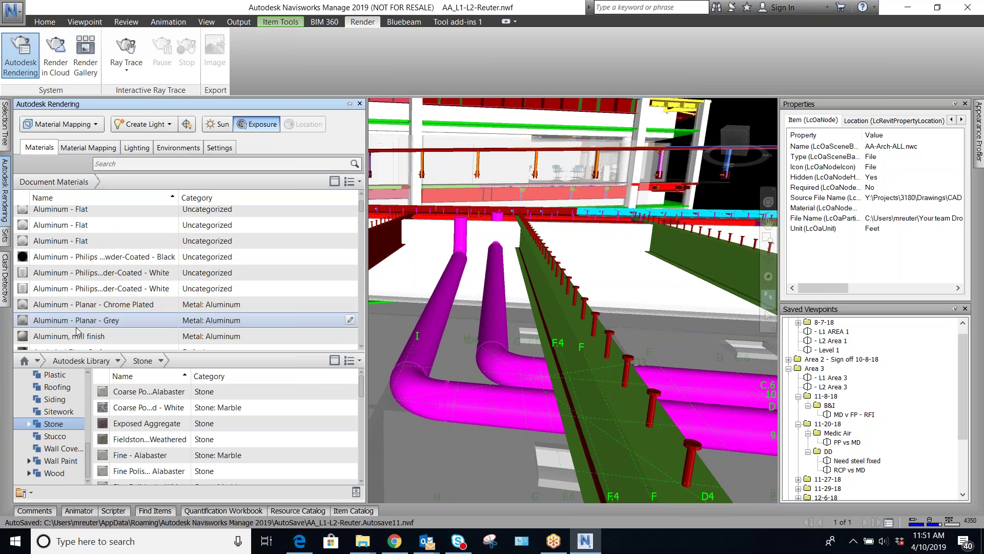
Move the view down through the ceiling into the room with blue chairs around the glass table
click(767, 228)
drag(544, 294, 556, 129)
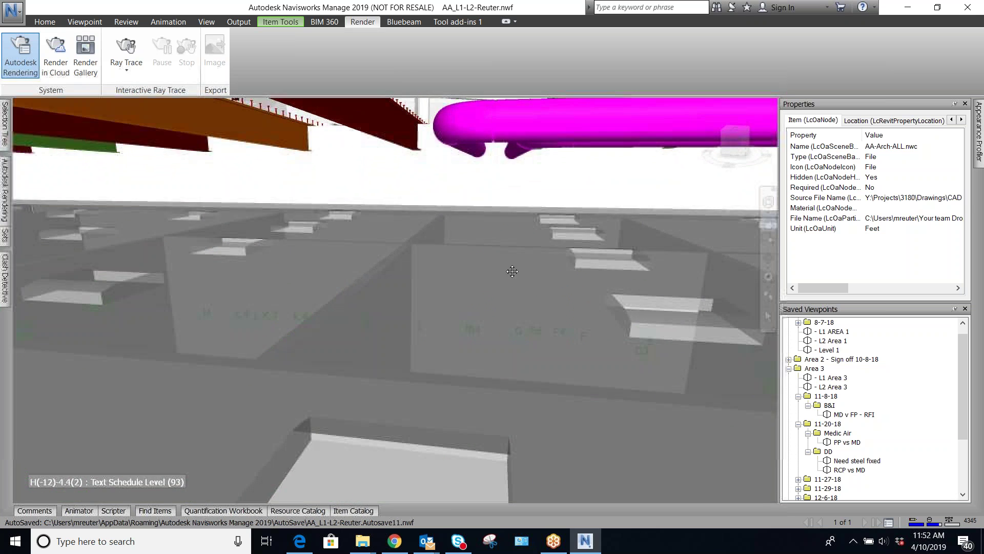
drag(422, 288, 391, 301)
scroll(463, 336, up, 1)
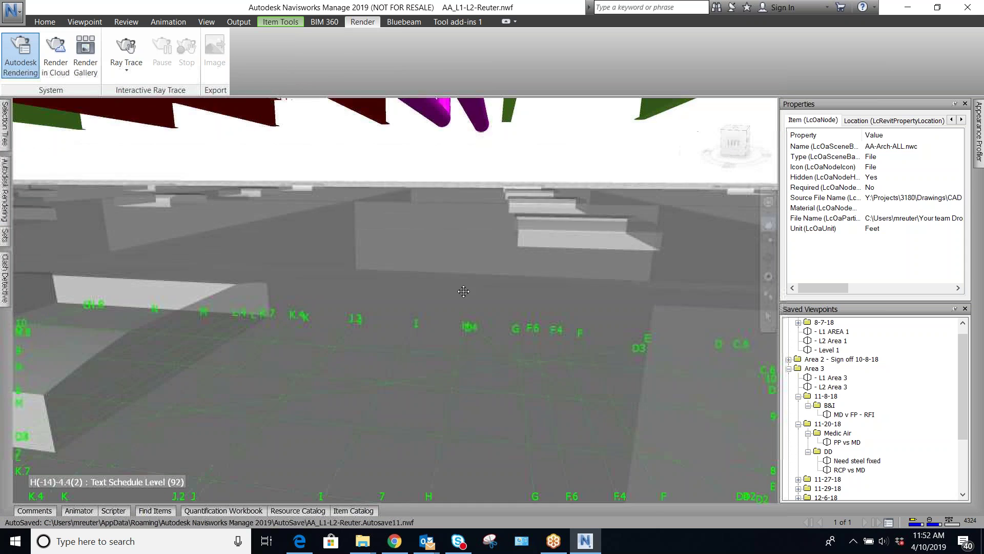
scroll(471, 283, up, 5)
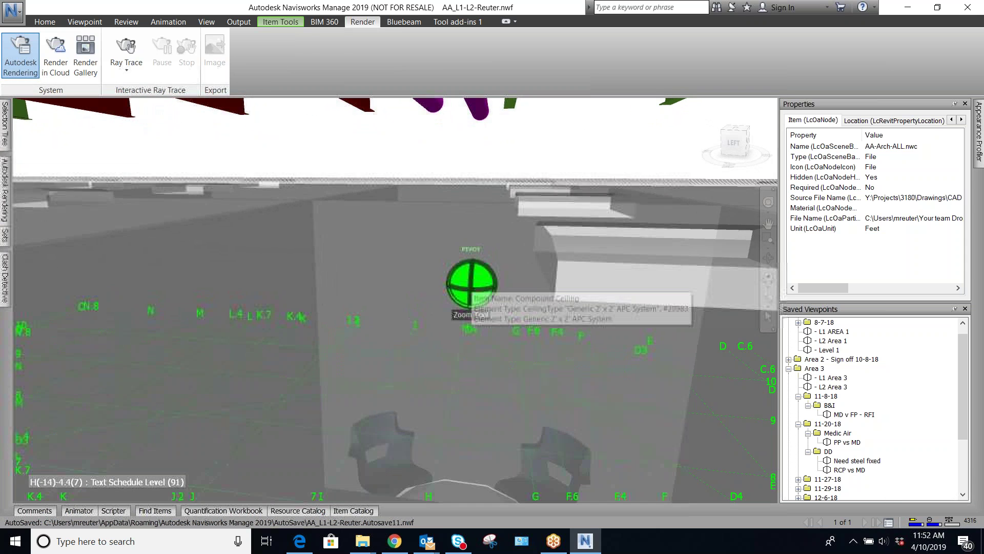
scroll(482, 336, up, 1)
scroll(461, 489, up, 1)
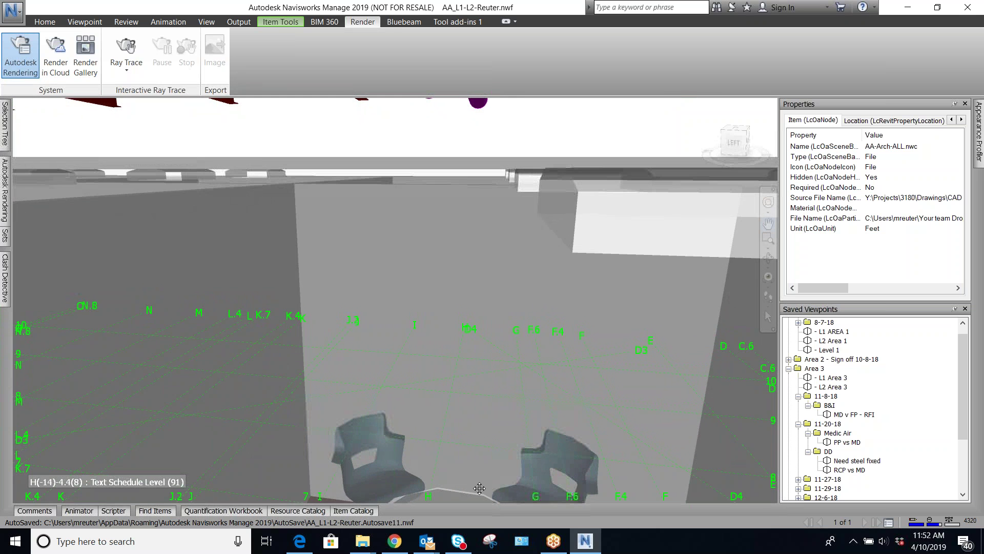
scroll(553, 395, down, 3)
scroll(512, 364, up, 3)
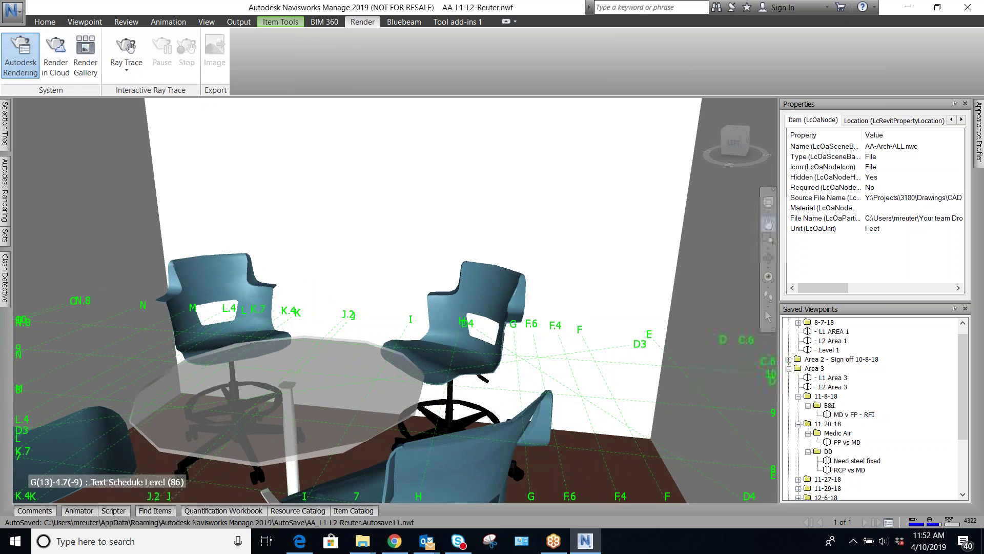
drag(520, 395, 631, 257)
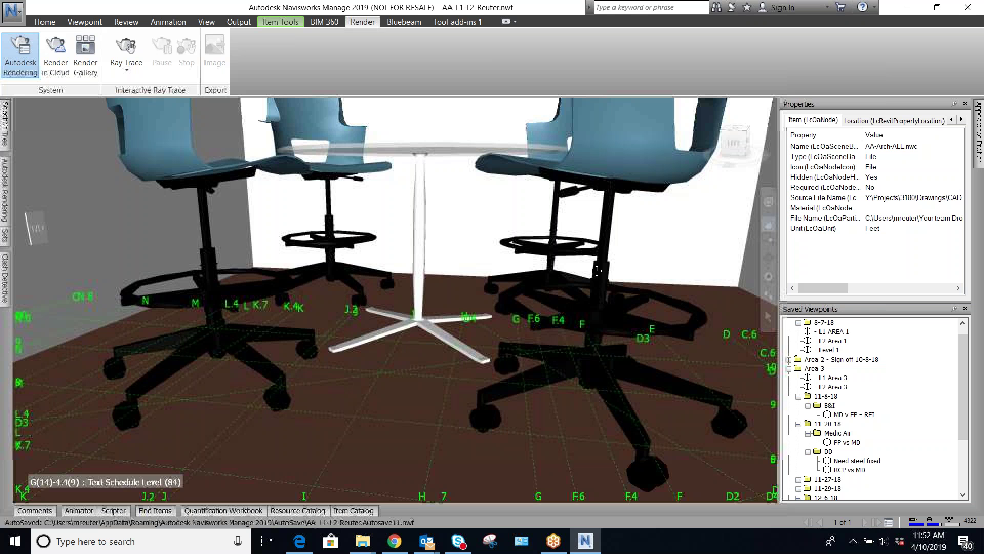
Look up inside the room to frame the blue chairs together with the ceiling opening
click(768, 300)
scroll(598, 320, up, 6)
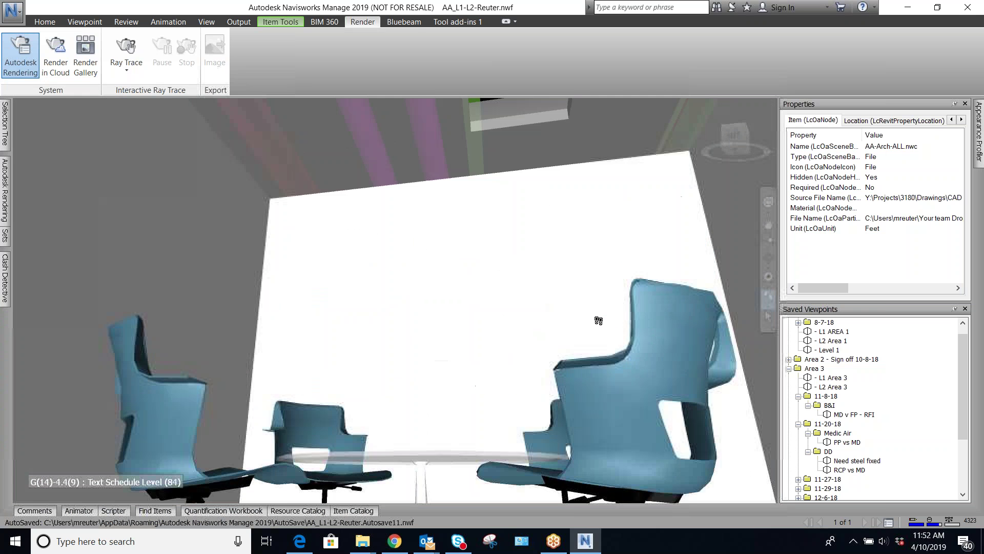
scroll(598, 320, up, 3)
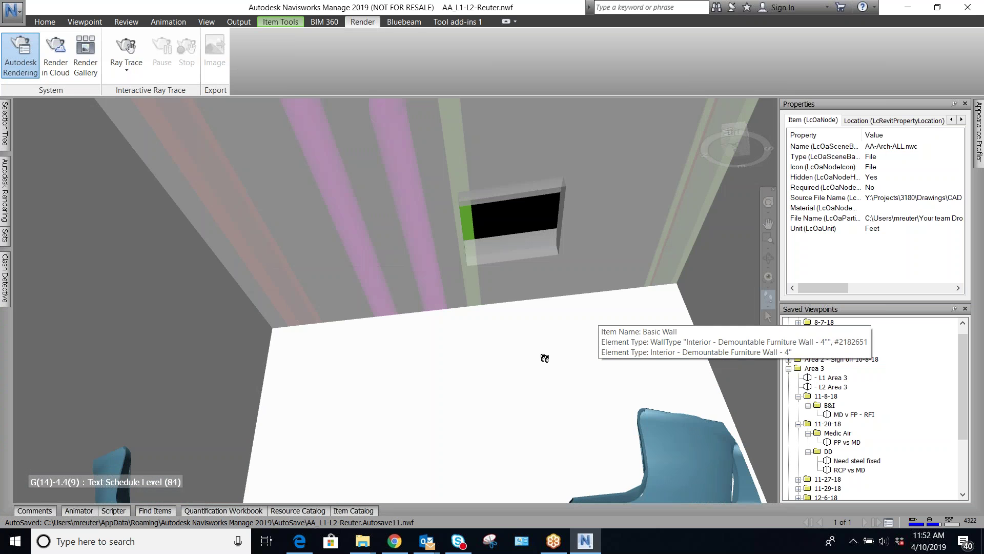
drag(544, 358, 550, 368)
scroll(578, 369, down, 3)
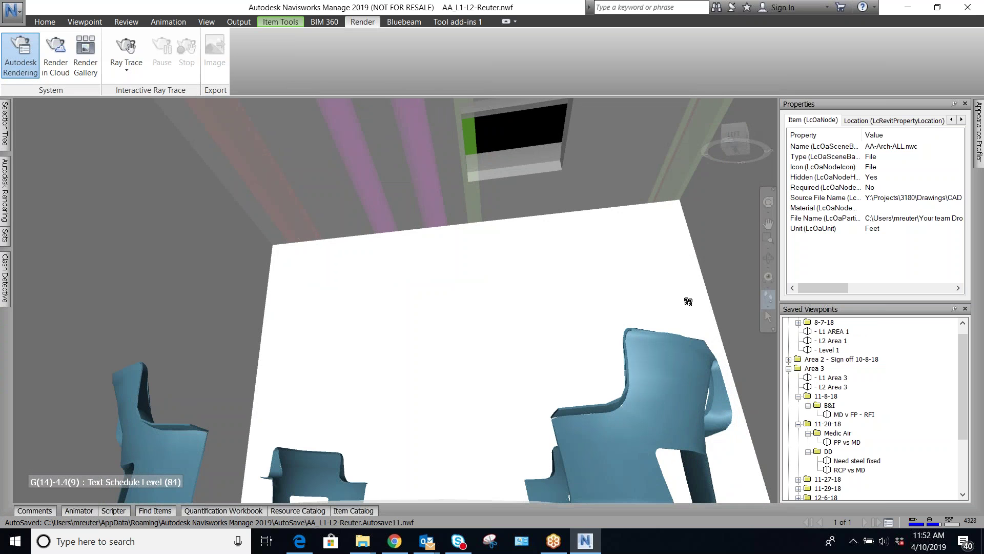
scroll(637, 395, down, 3)
drag(655, 298, 649, 223)
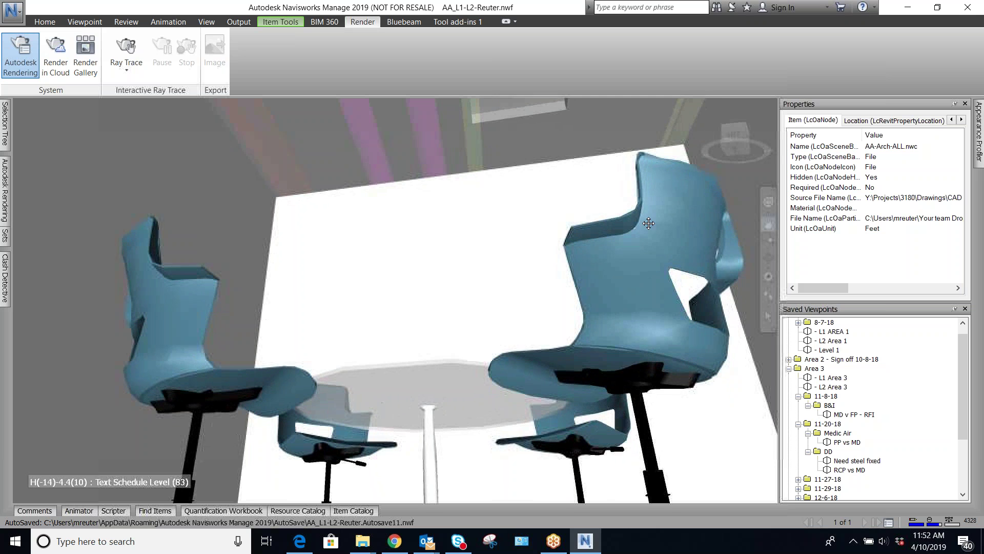
click(768, 299)
scroll(610, 364, up, 3)
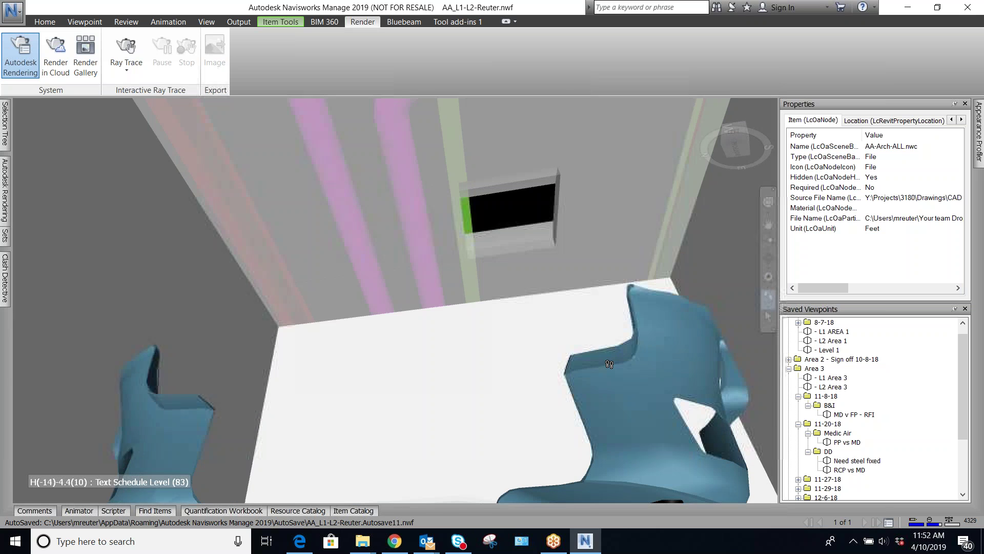
scroll(609, 364, down, 2)
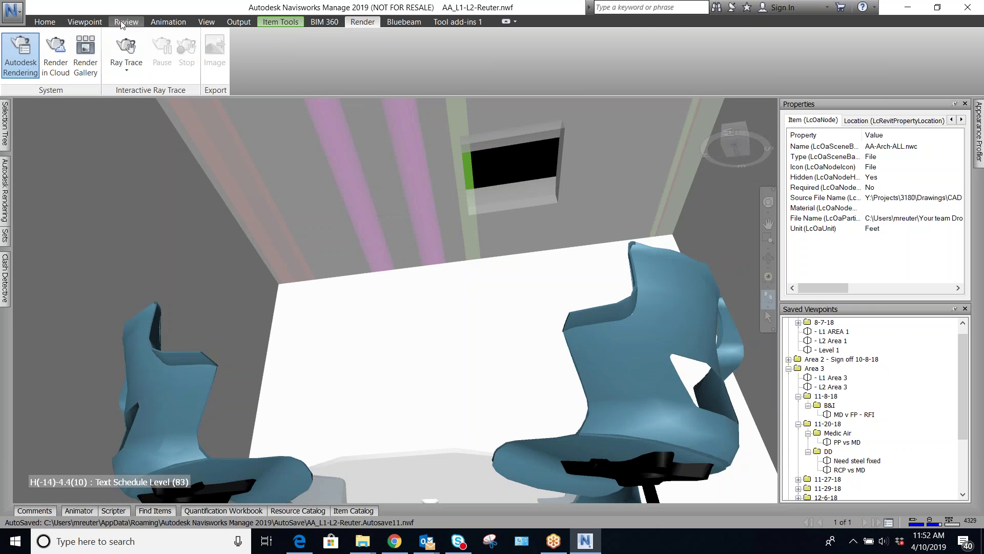
Save the current view as a viewpoint named Render View
click(82, 22)
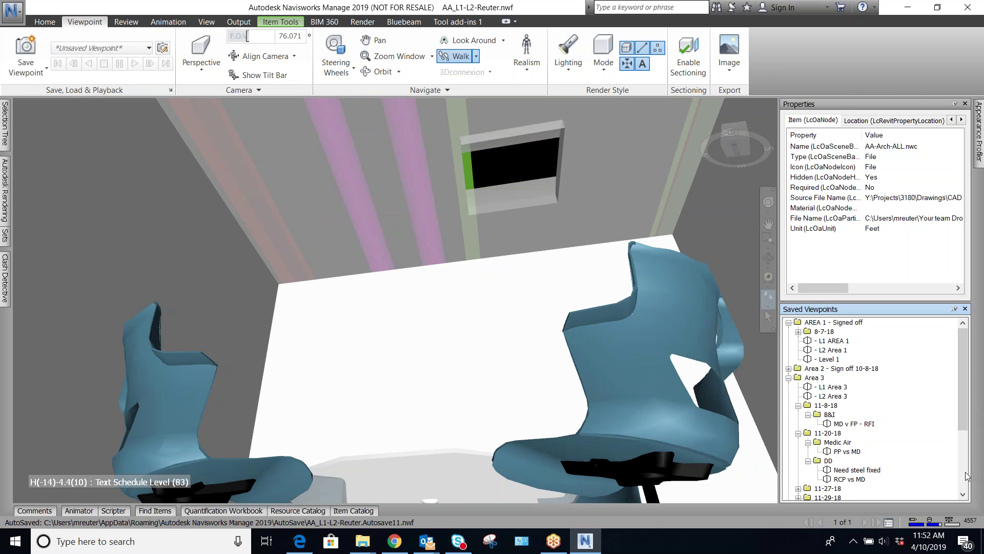
click(814, 490)
text(Ren)
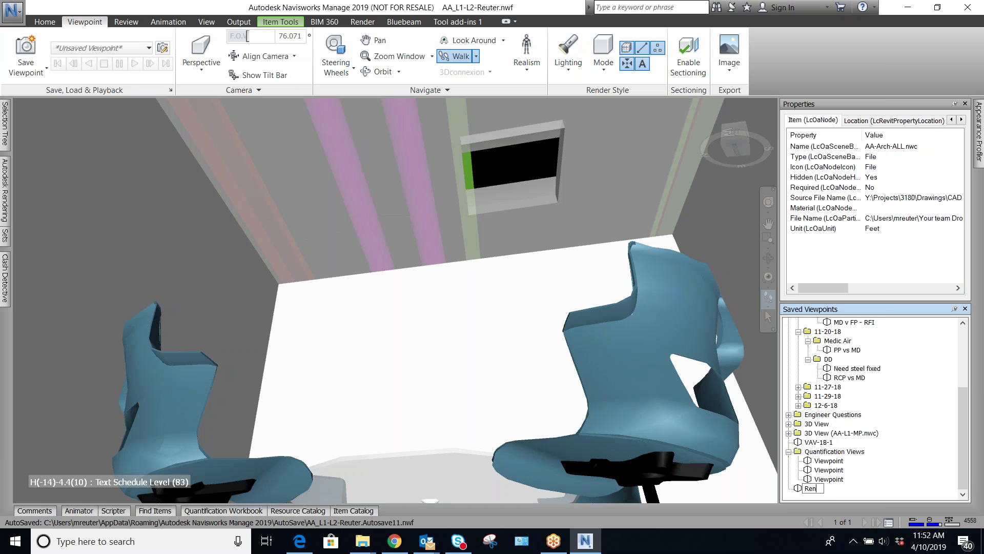
text(der View)
key(Return)
Reopen the Autodesk Rendering tools, keep them docked open, and resize the docked windows to fit materials and model
click(359, 22)
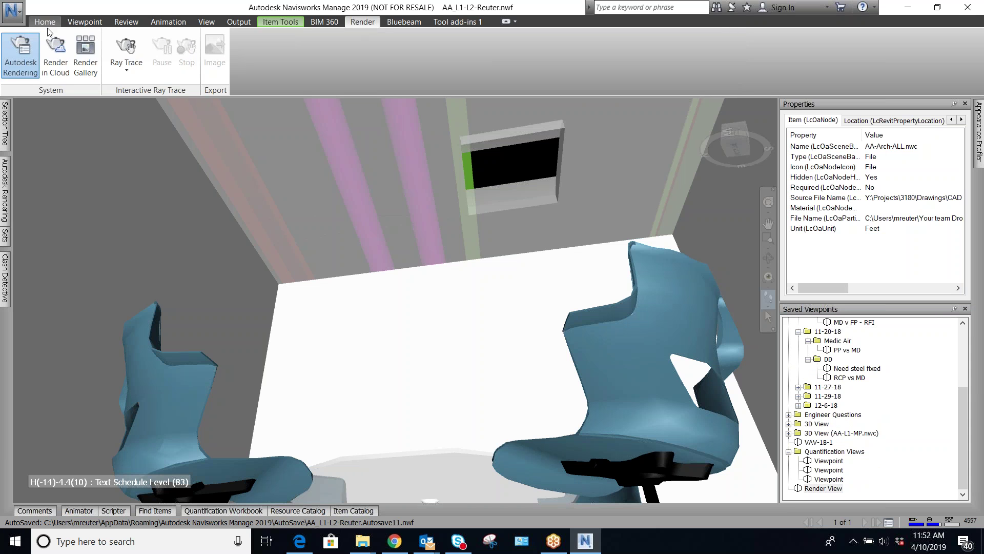
click(22, 66)
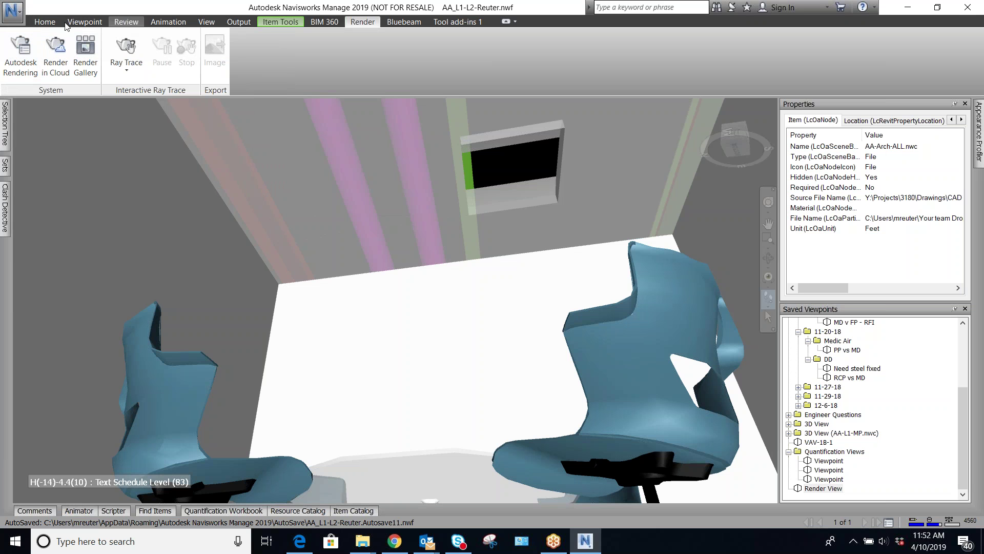
click(27, 62)
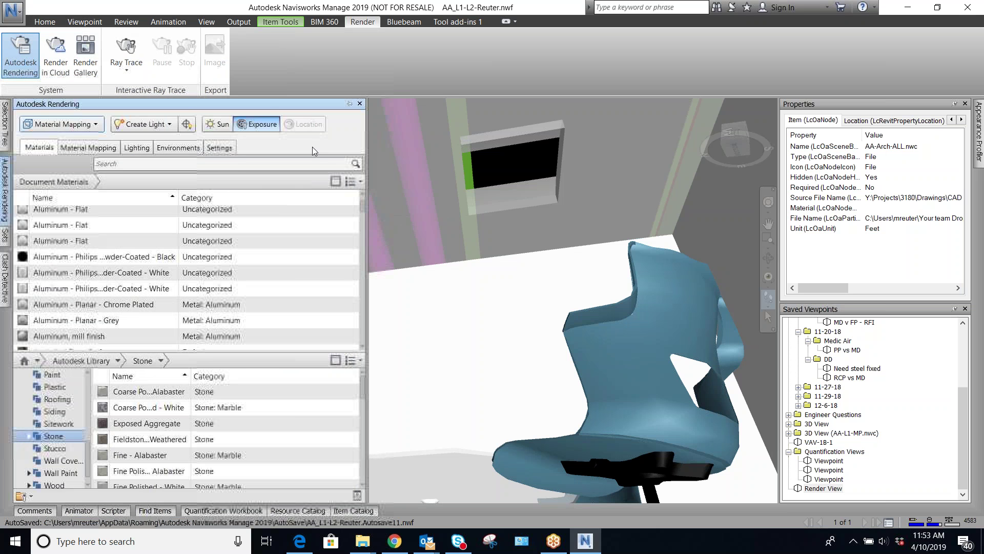
click(349, 105)
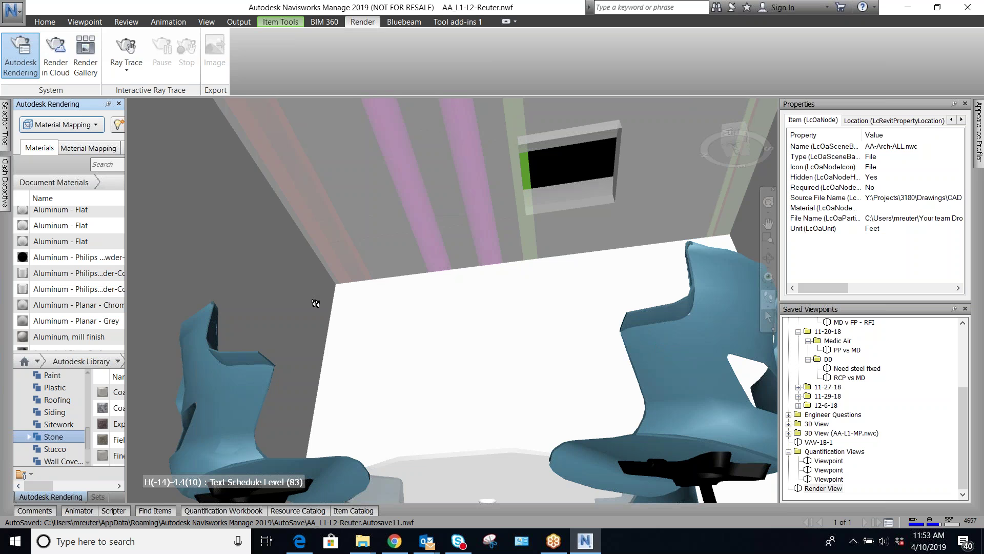
drag(243, 238, 274, 237)
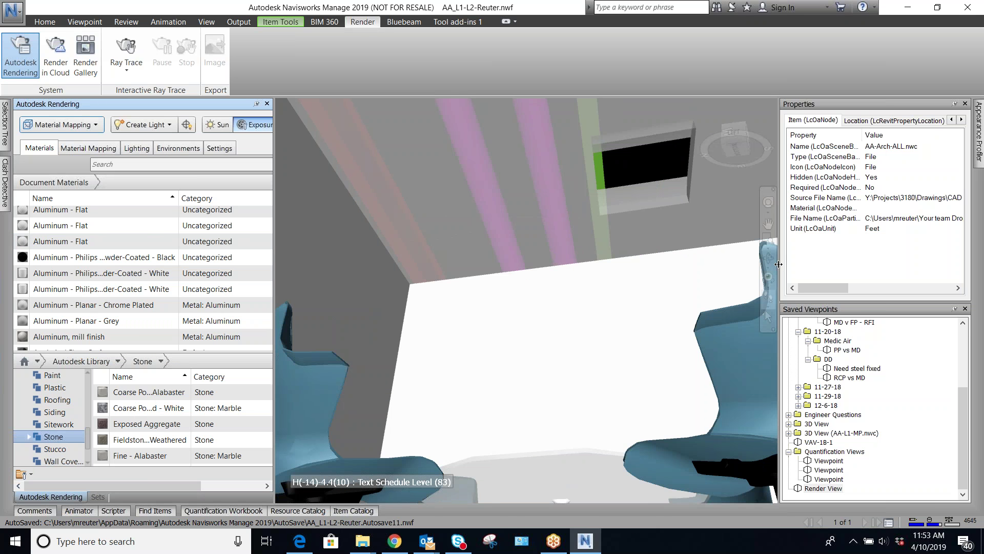
drag(861, 264, 861, 264)
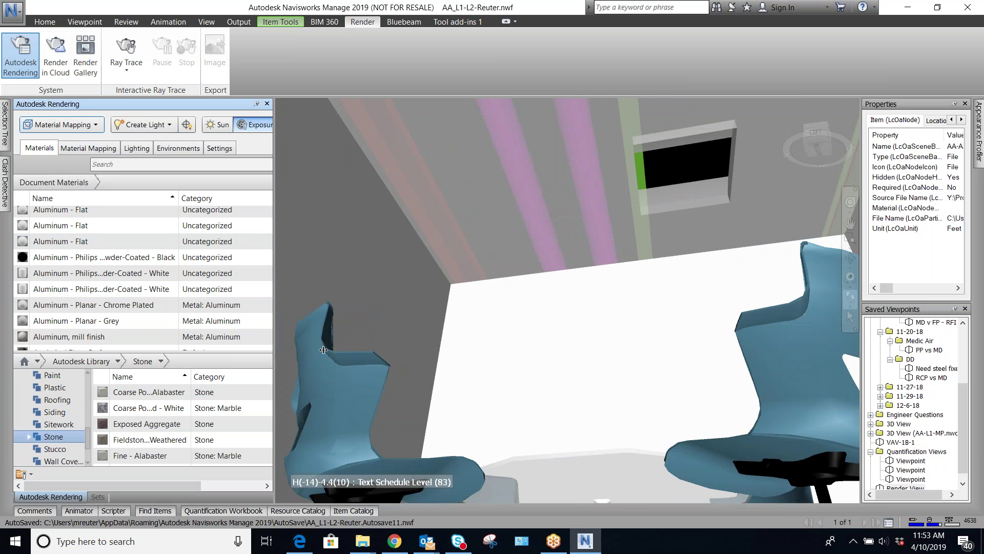
drag(323, 350, 352, 346)
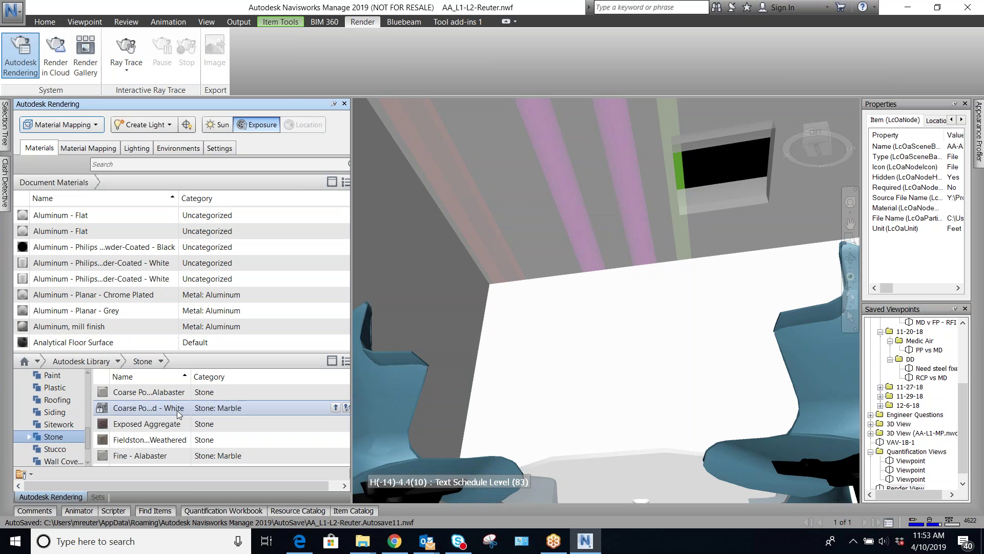
Widen the Autodesk Rendering window to show the full material lists, and bring the glass table into view
scroll(77, 307, down, 1)
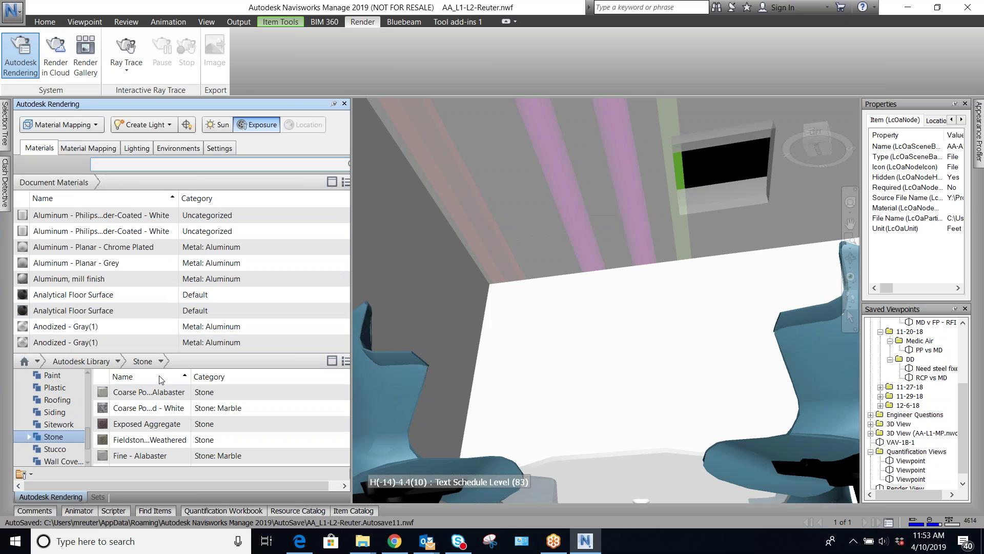
drag(350, 383, 475, 374)
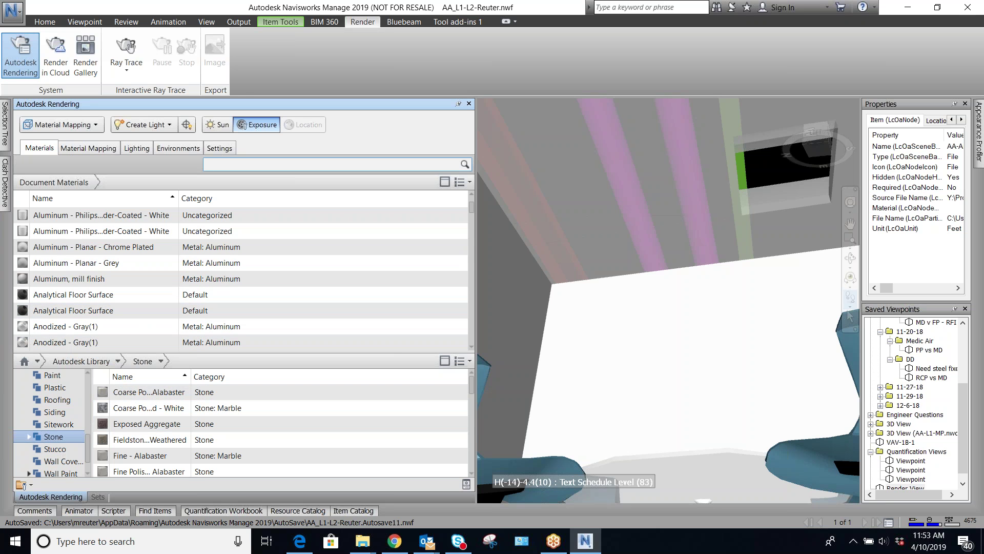
scroll(712, 419, down, 2)
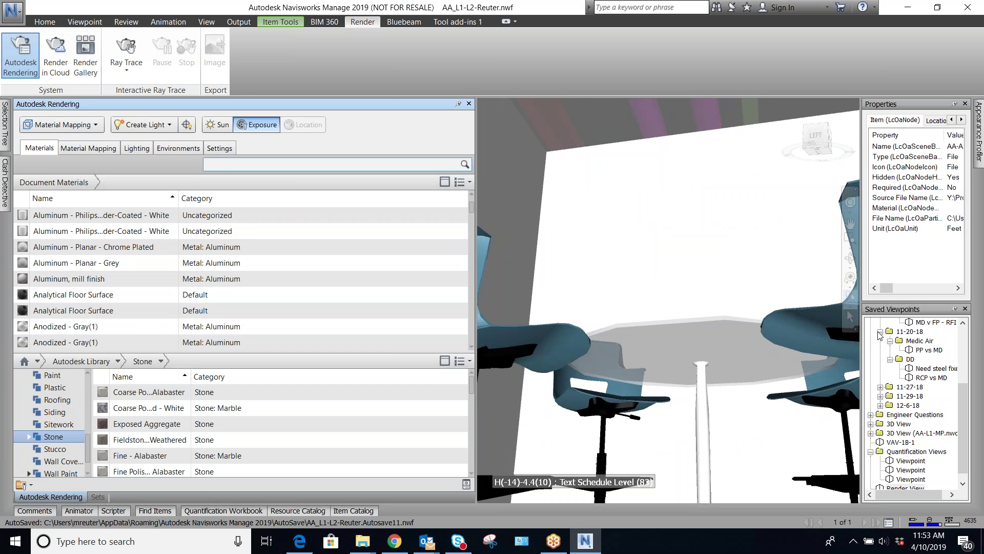
Assign the Blue - Glazing material from the Autodesk Library's Glass category to the round table
click(700, 340)
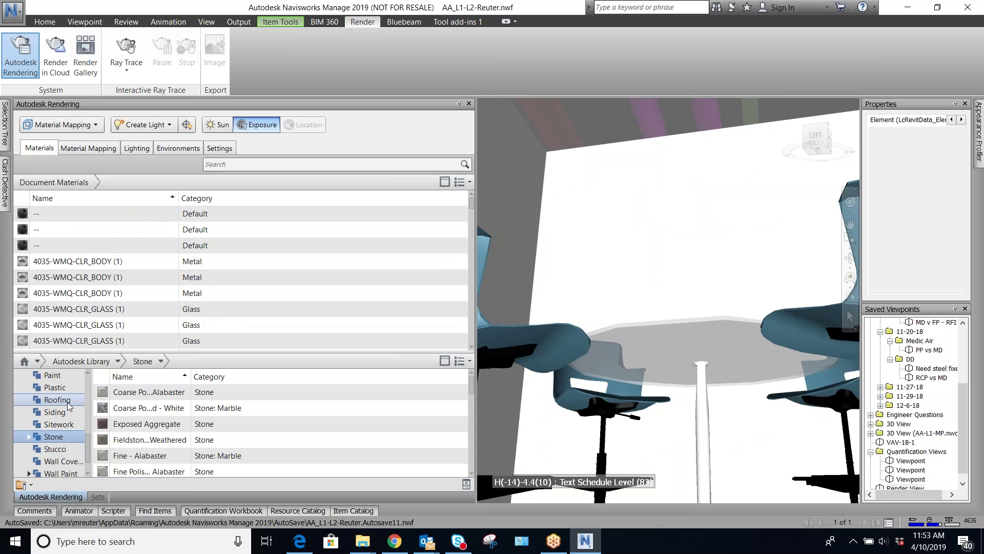
scroll(69, 401, up, 4)
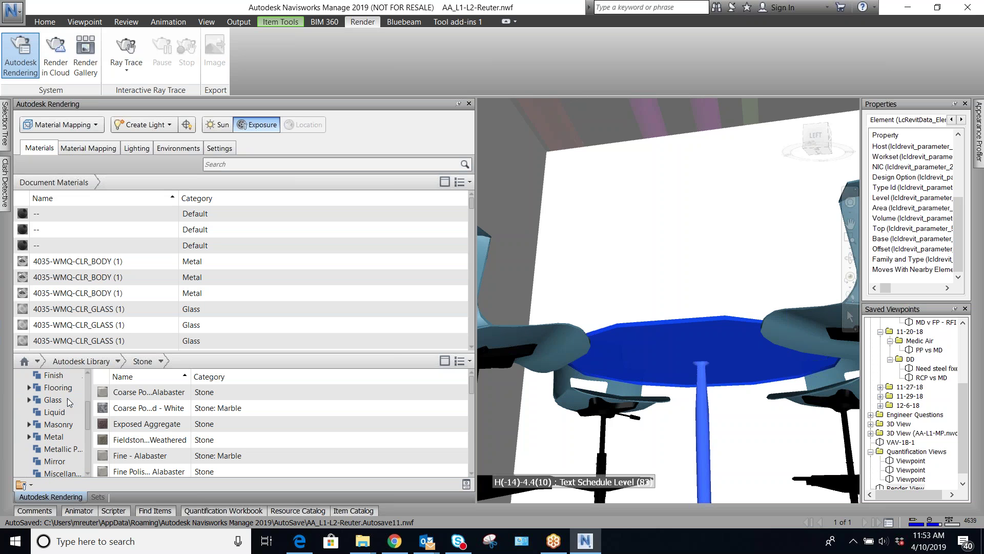
click(56, 437)
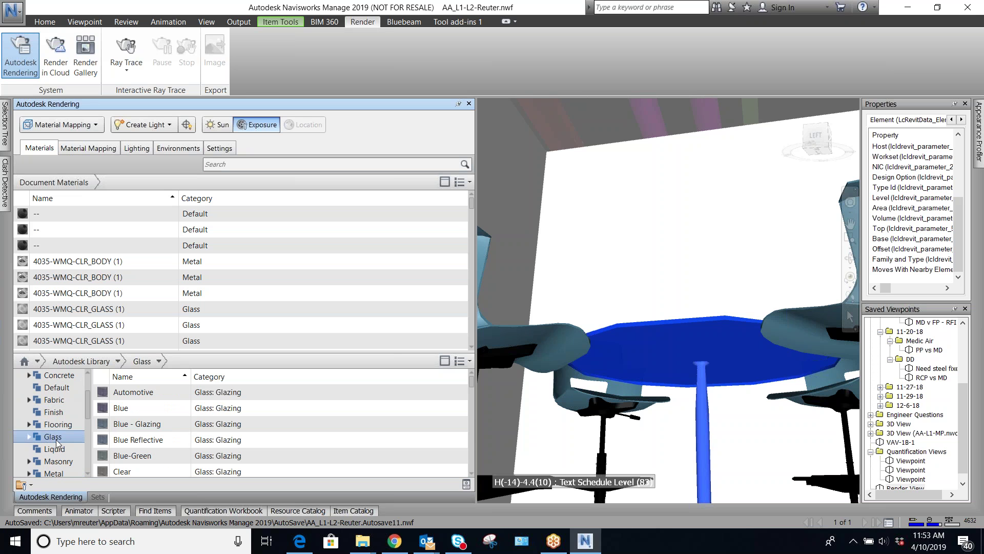
click(119, 409)
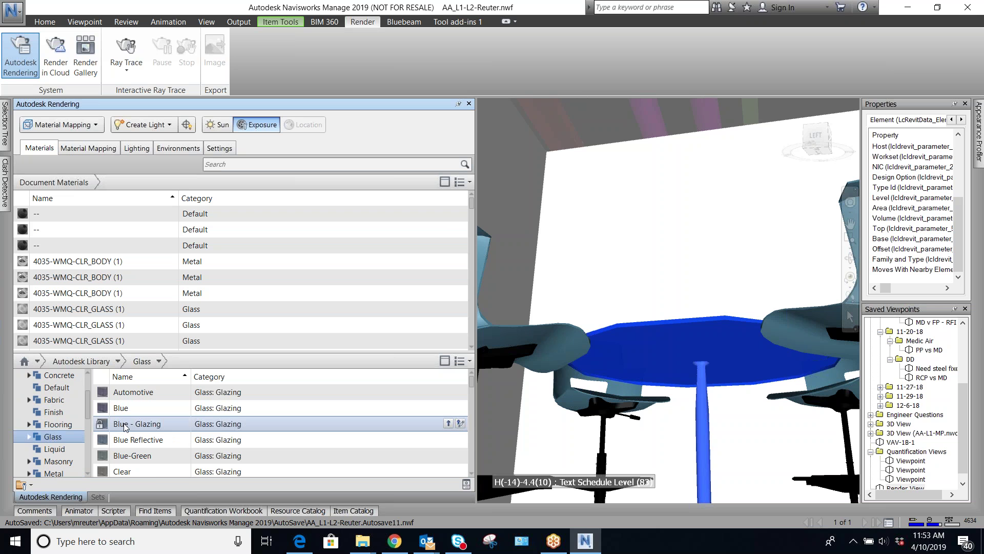
right_click(125, 427)
click(174, 431)
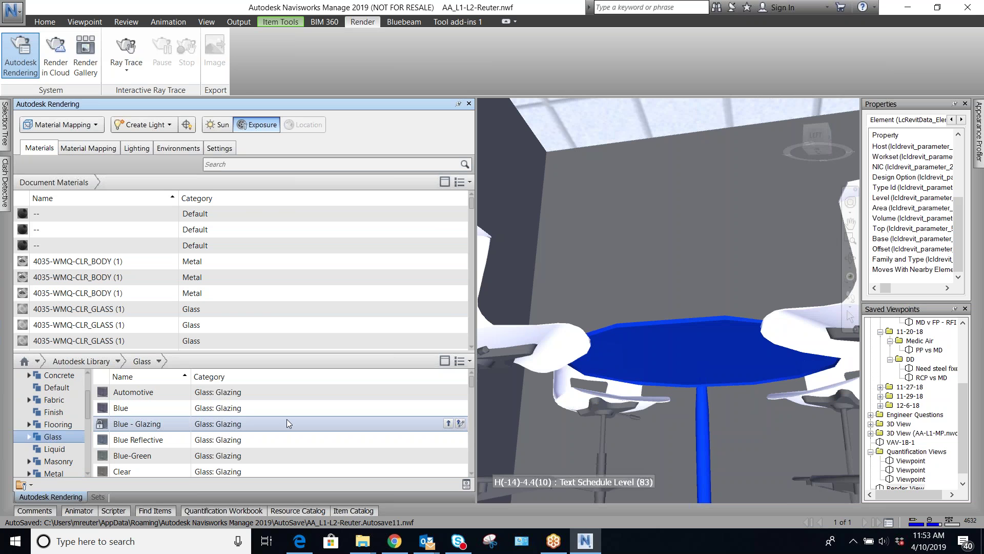
click(677, 298)
Assign the Coarse Textured - Light Orange plastic from the Autodesk Library to all four chairs around the table
click(518, 340)
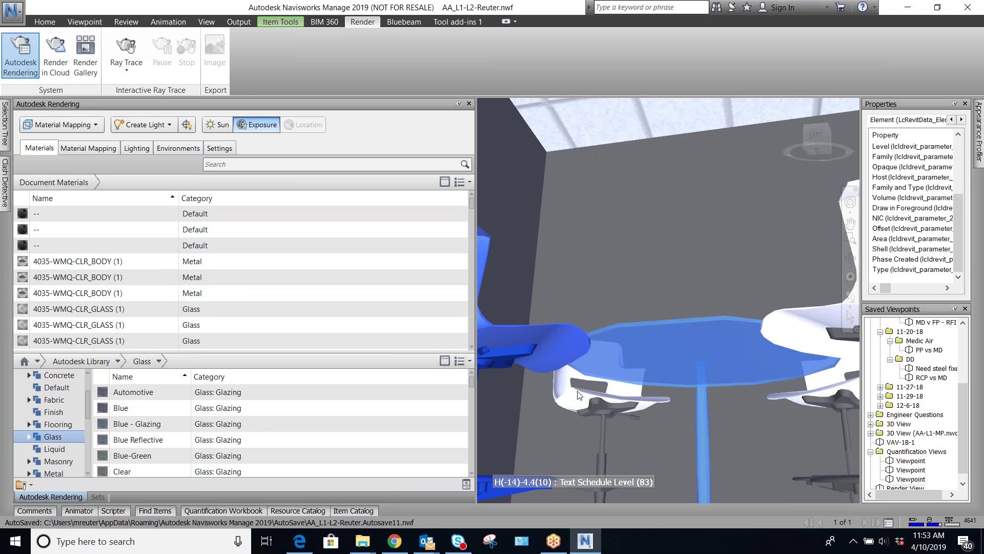
ctrl+click(576, 396)
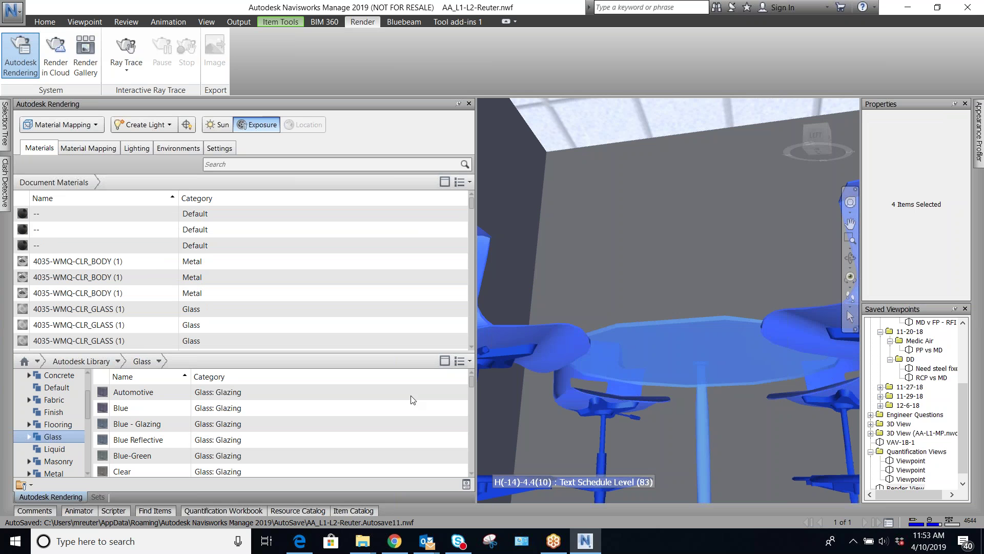
scroll(53, 439, down, 2)
scroll(54, 441, down, 1)
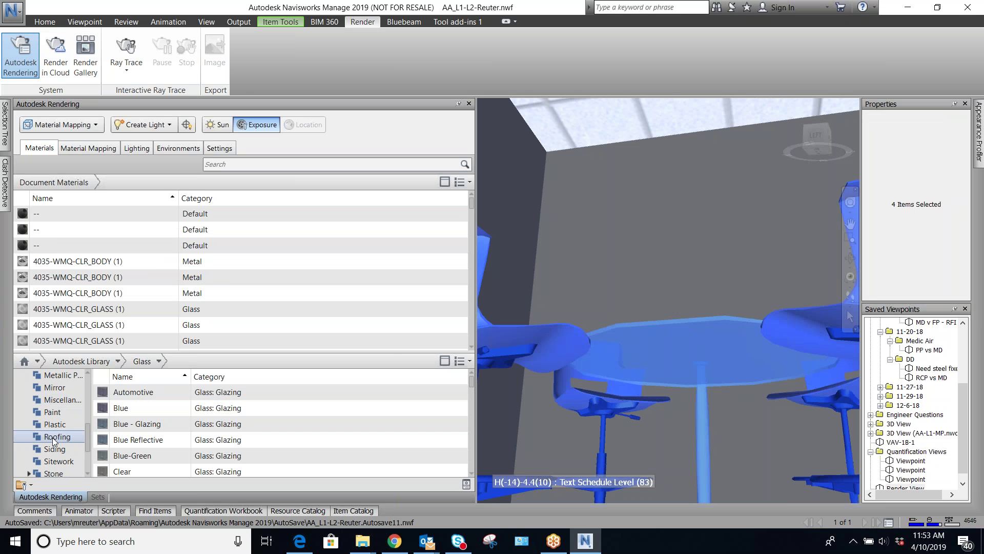
click(60, 425)
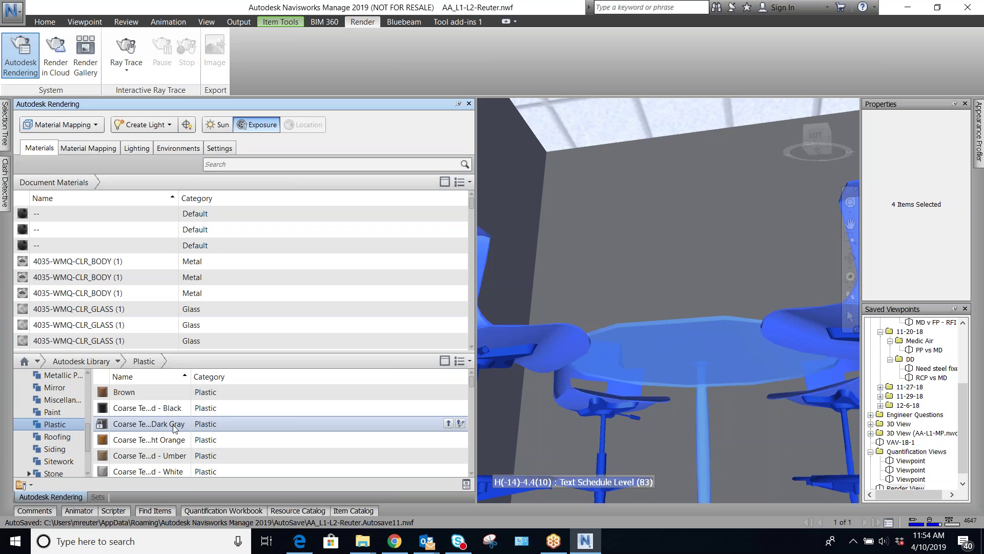
drag(190, 376, 306, 376)
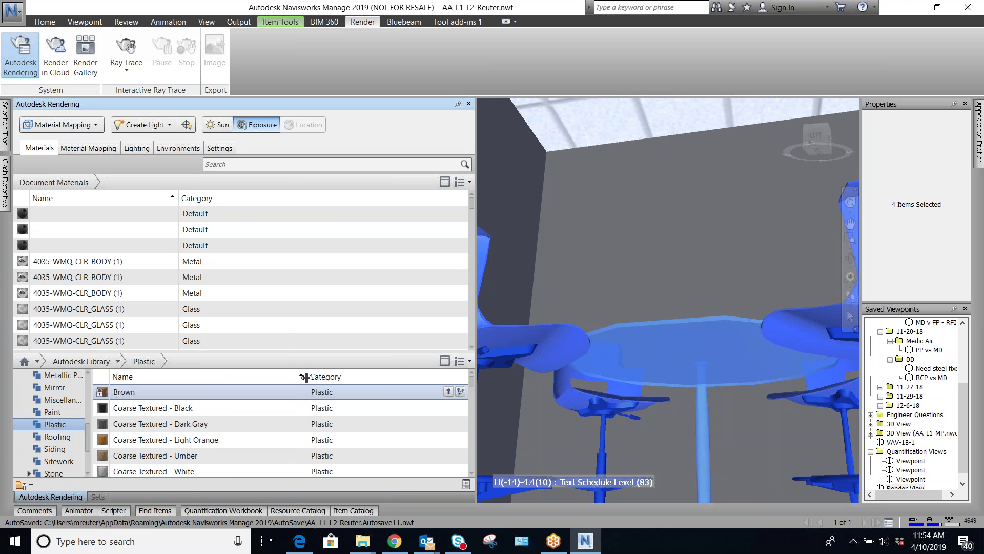
right_click(181, 445)
click(221, 450)
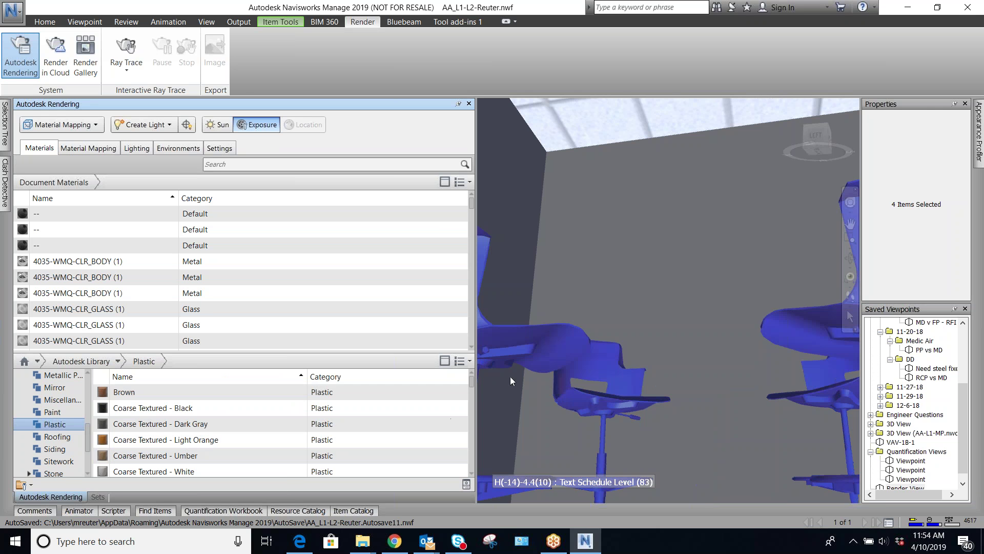
Assign the Pink paint from the Autodesk Library to the two visible room walls
click(709, 229)
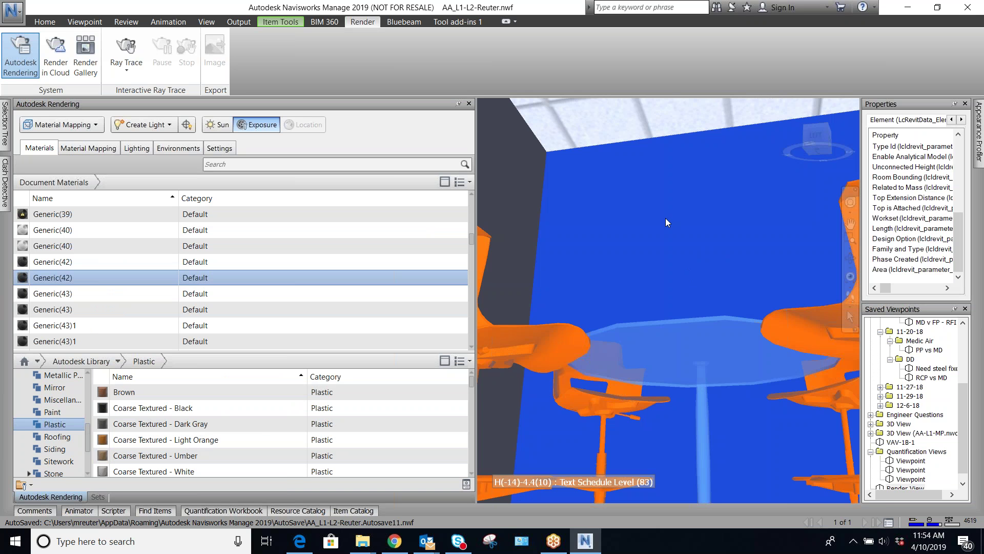
ctrl+click(520, 209)
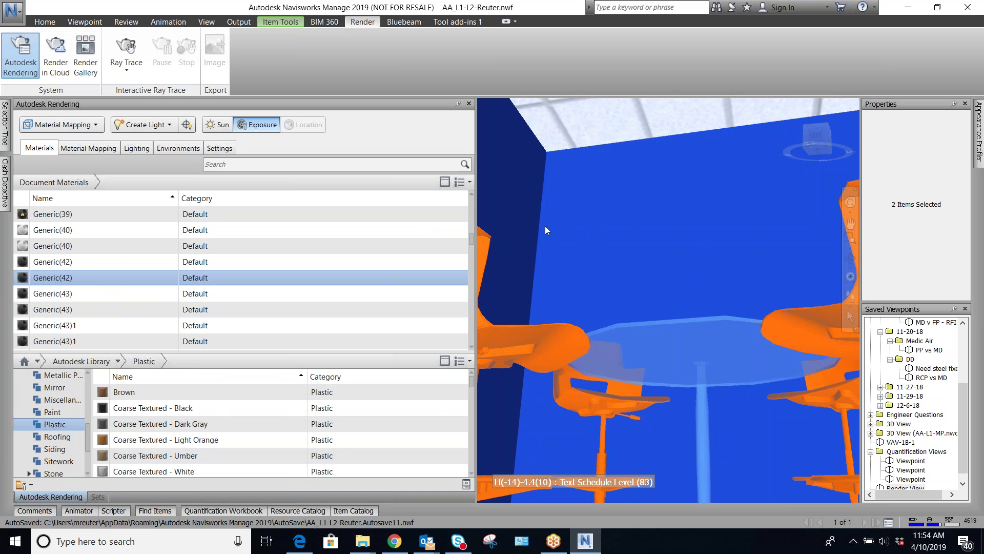
click(52, 413)
scroll(155, 429, down, 1)
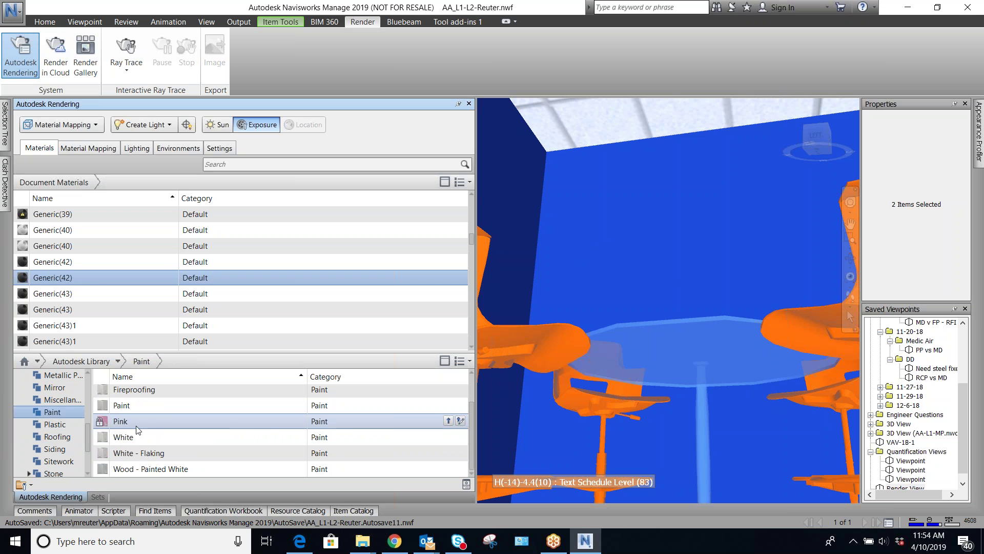
right_click(137, 428)
click(175, 434)
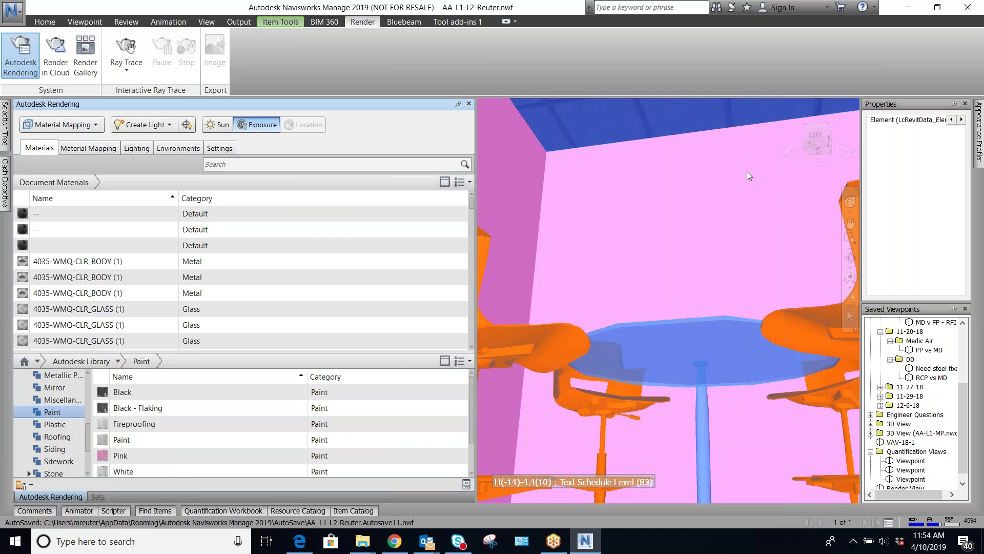
Browse the Autodesk Library categories and the document materials for a material suited to the ceiling
click(850, 298)
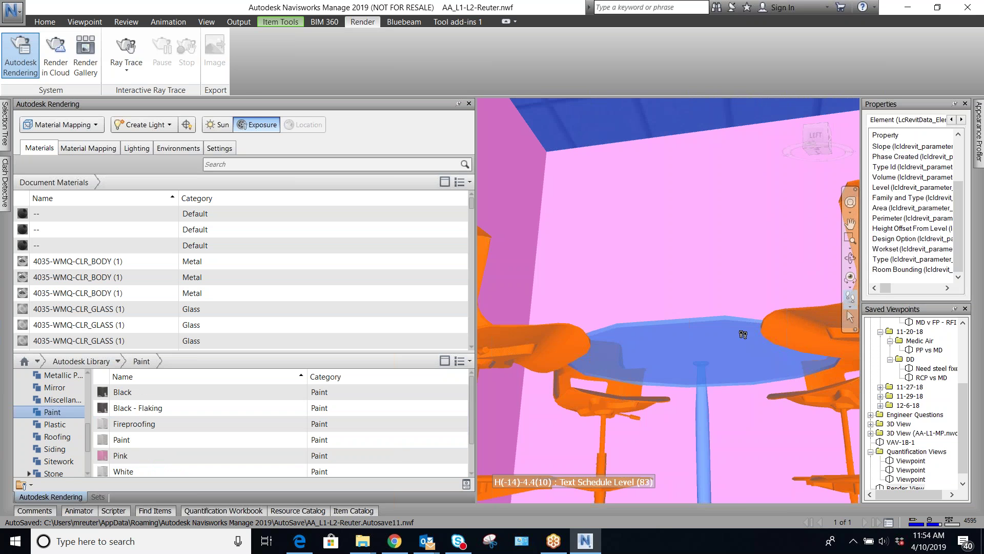
scroll(732, 341, up, 3)
scroll(732, 341, up, 3)
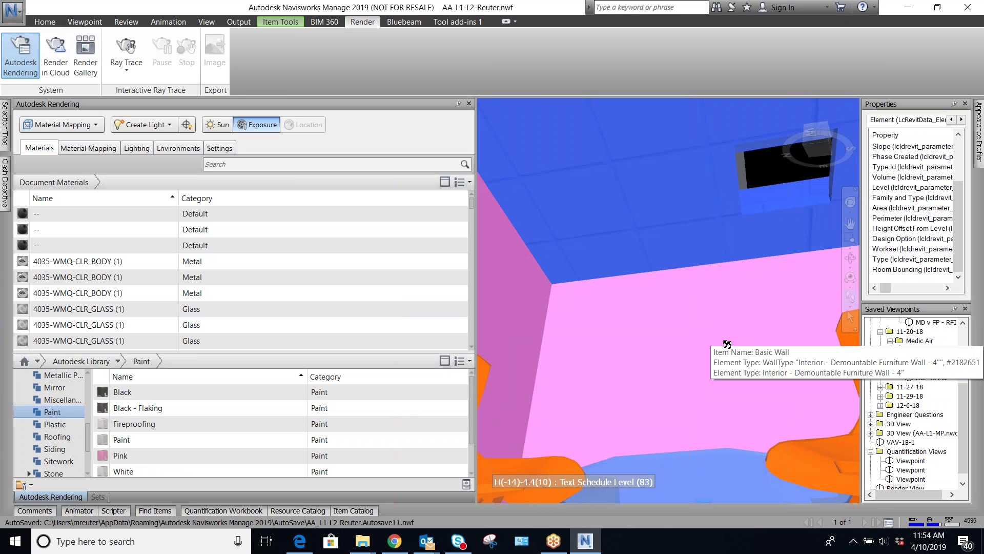
click(850, 317)
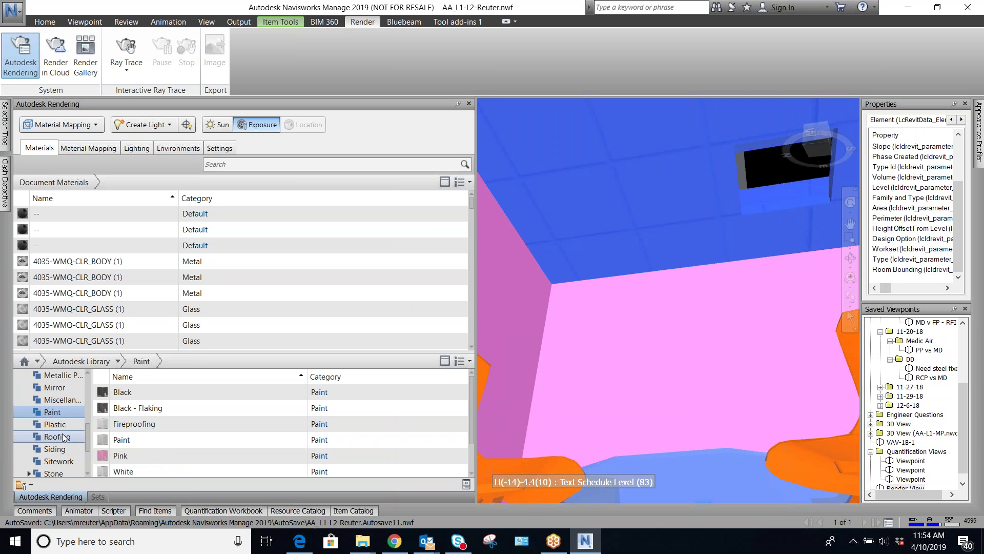
scroll(63, 436, down, 1)
scroll(63, 436, up, 4)
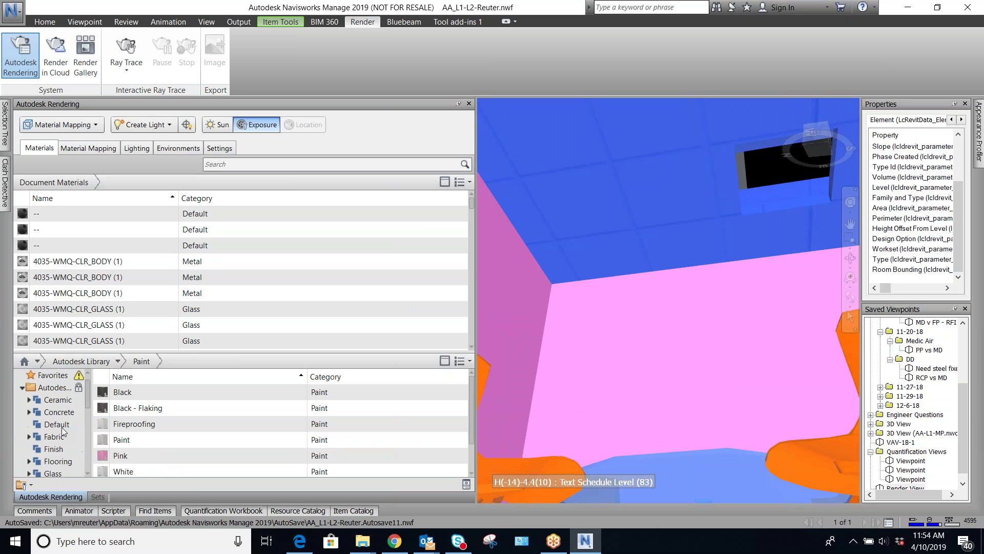
scroll(57, 427, down, 1)
scroll(60, 425, down, 1)
scroll(63, 444, down, 1)
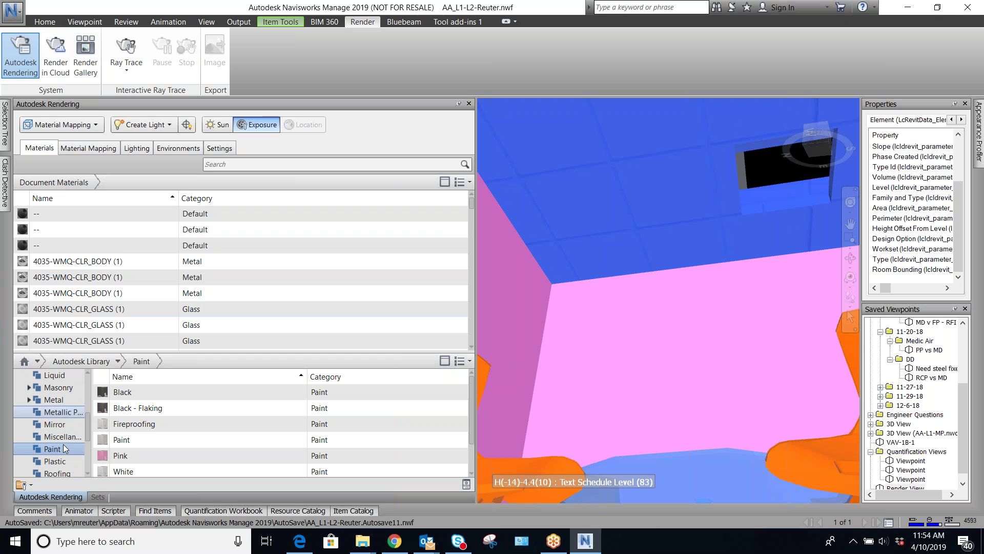
scroll(61, 423, down, 2)
scroll(61, 424, up, 5)
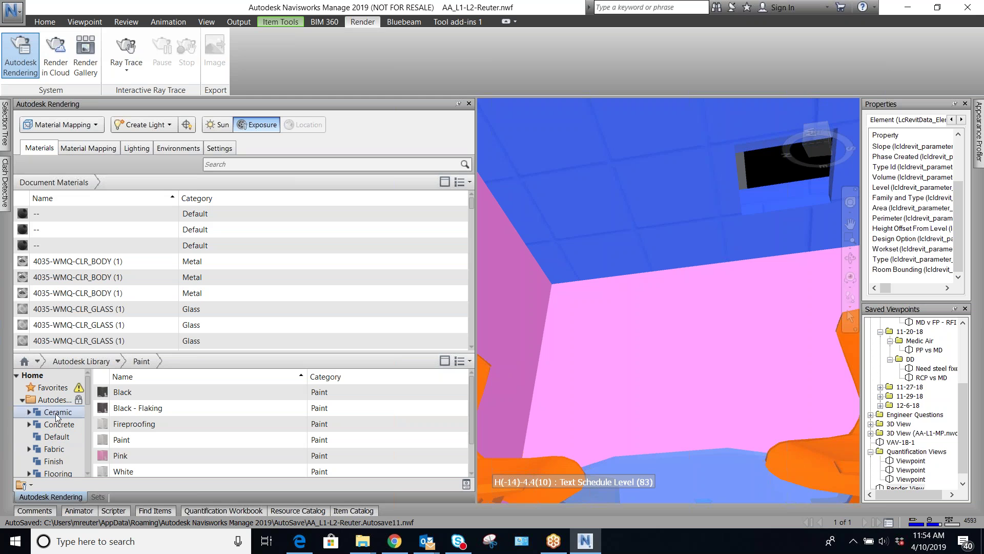
scroll(72, 308, down, 12)
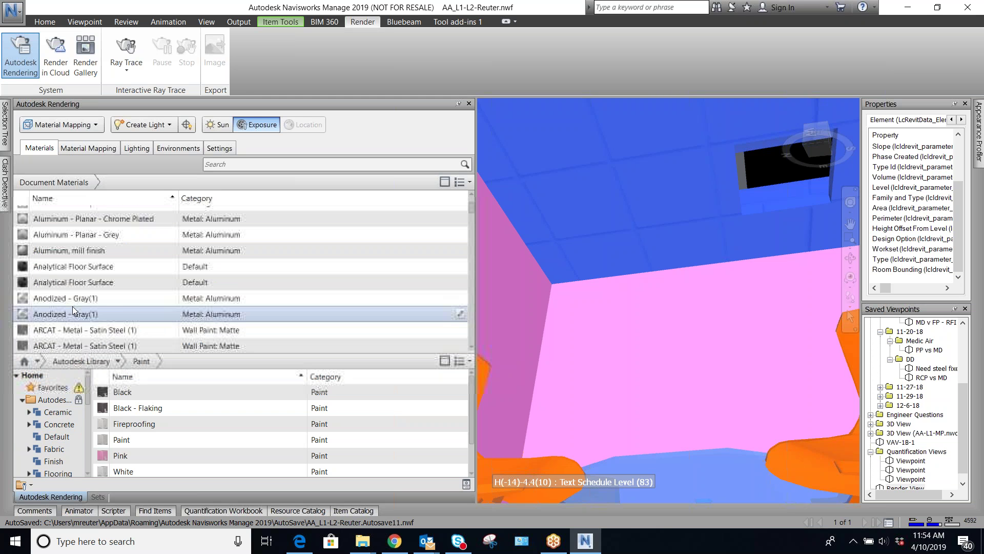
scroll(72, 306, down, 1)
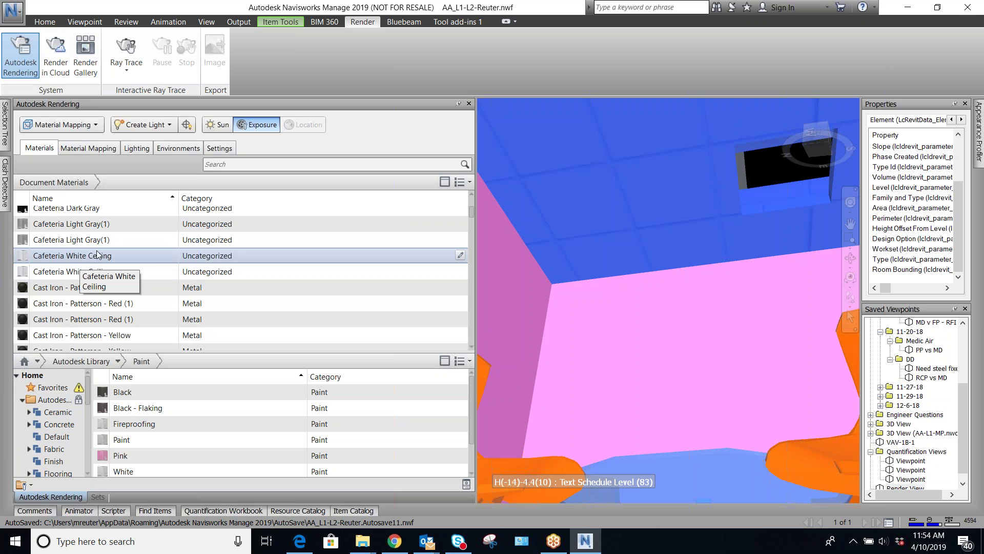
scroll(92, 257, up, 1)
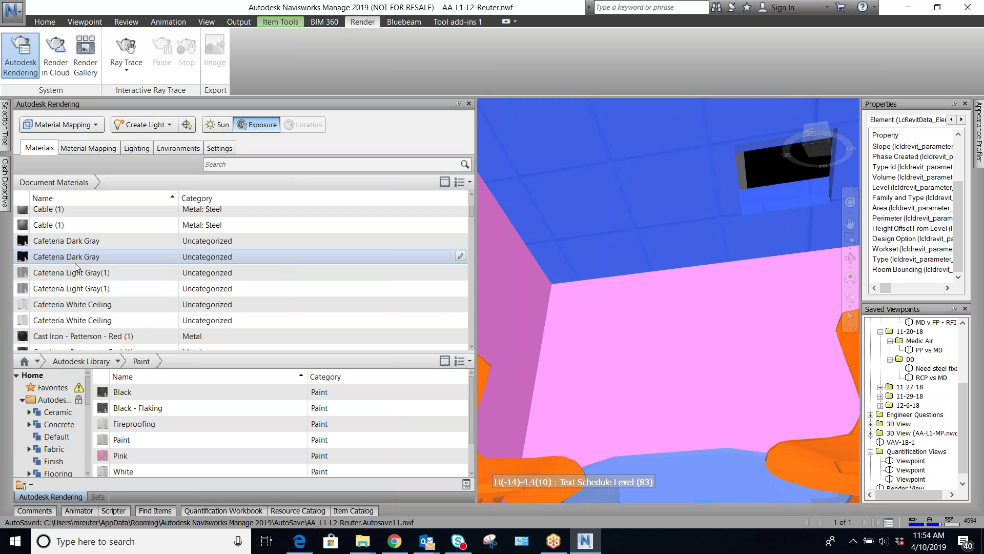
Change the generic color of the Cafeteria White Ceiling document material to cyan, RGB 0 255 255
click(79, 306)
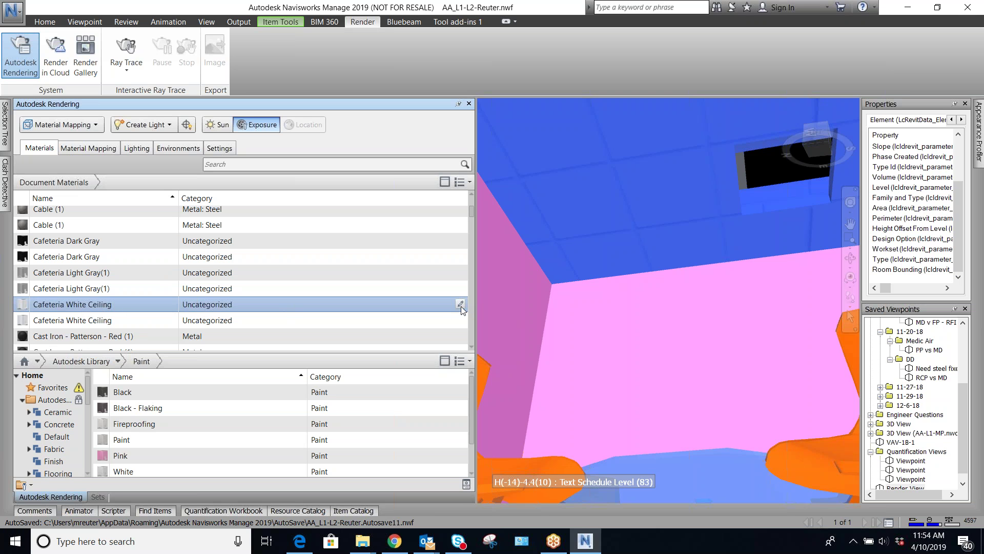
double_click(77, 298)
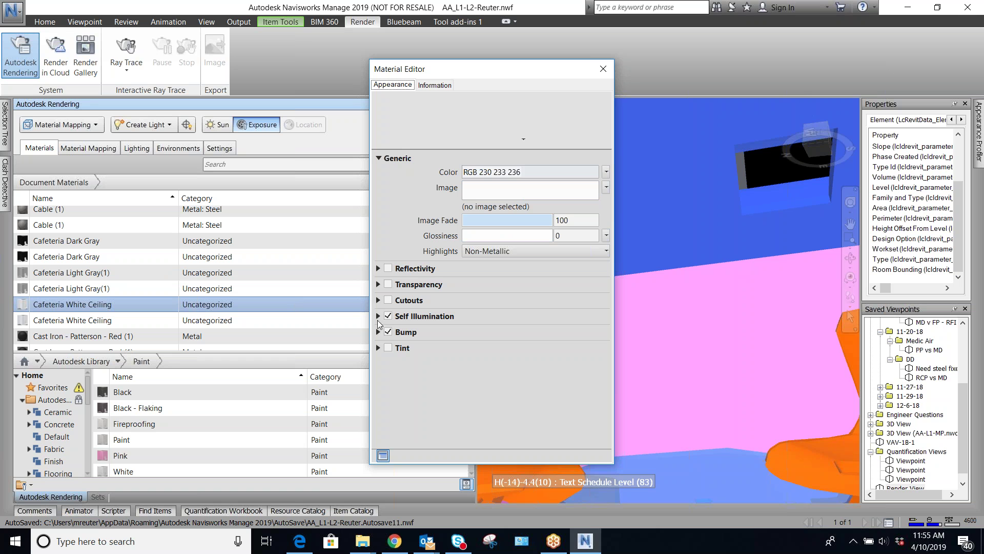
click(377, 347)
click(378, 348)
click(573, 172)
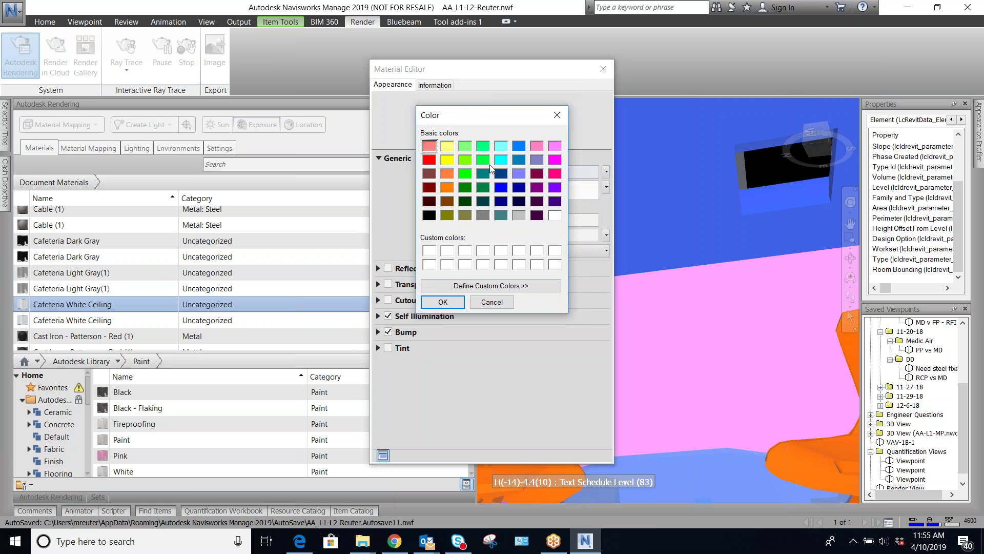
click(520, 147)
click(502, 162)
click(442, 301)
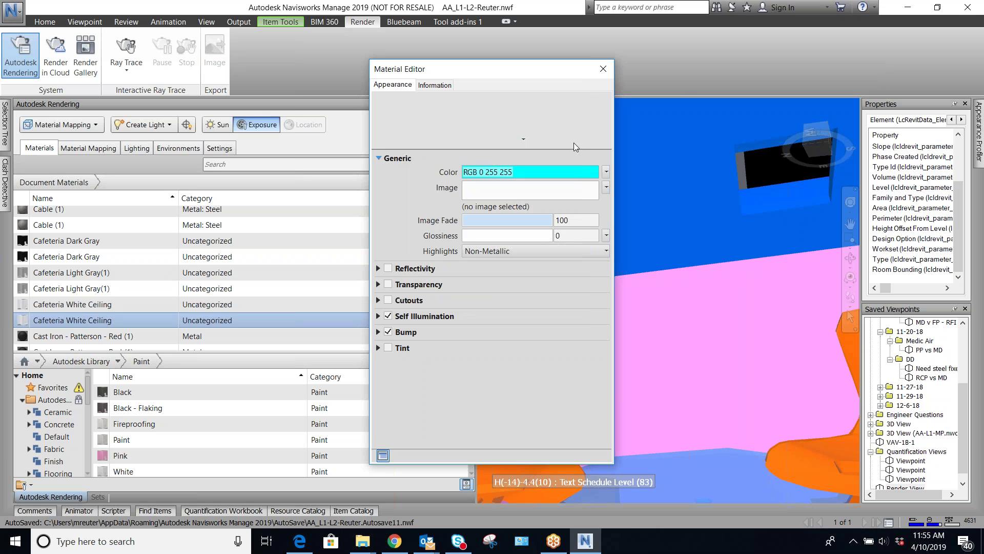
click(603, 69)
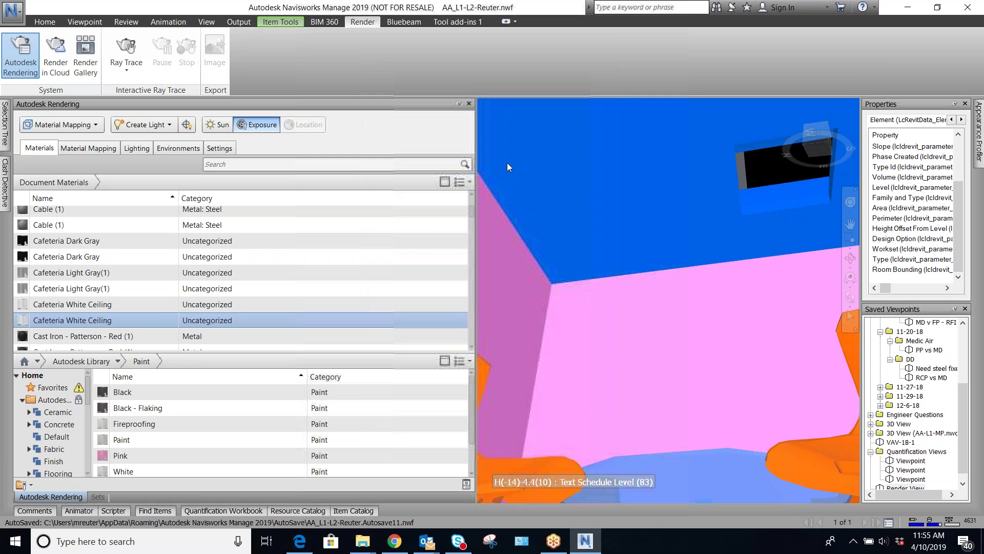
Assign the recolored Cafeteria White Ceiling material to the selected ceiling and clear the selection
right_click(662, 239)
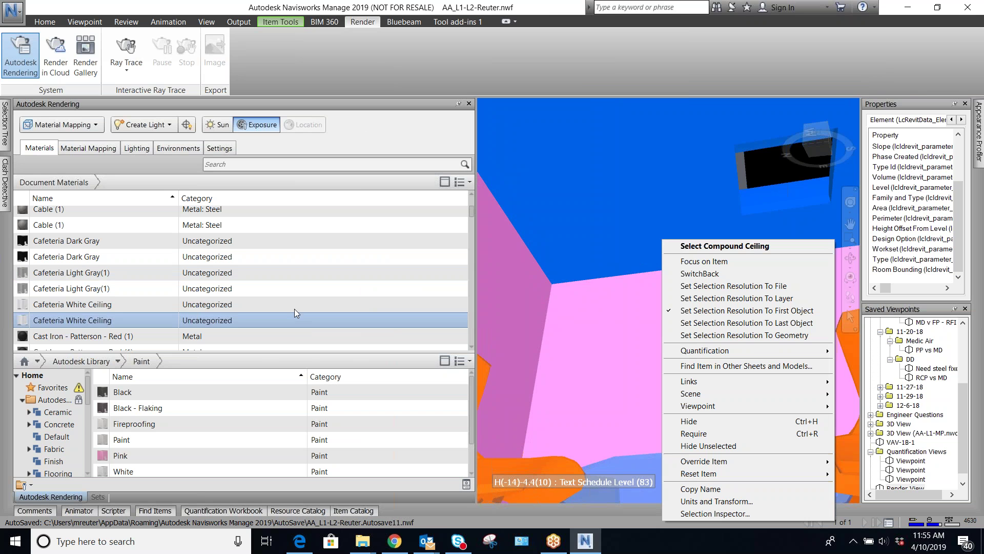
right_click(81, 320)
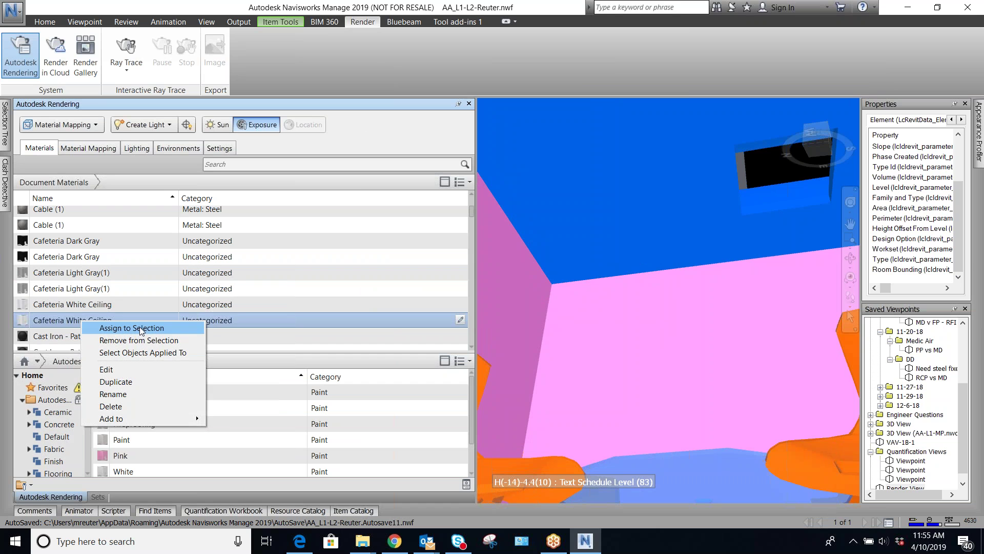
click(139, 327)
key(Escape)
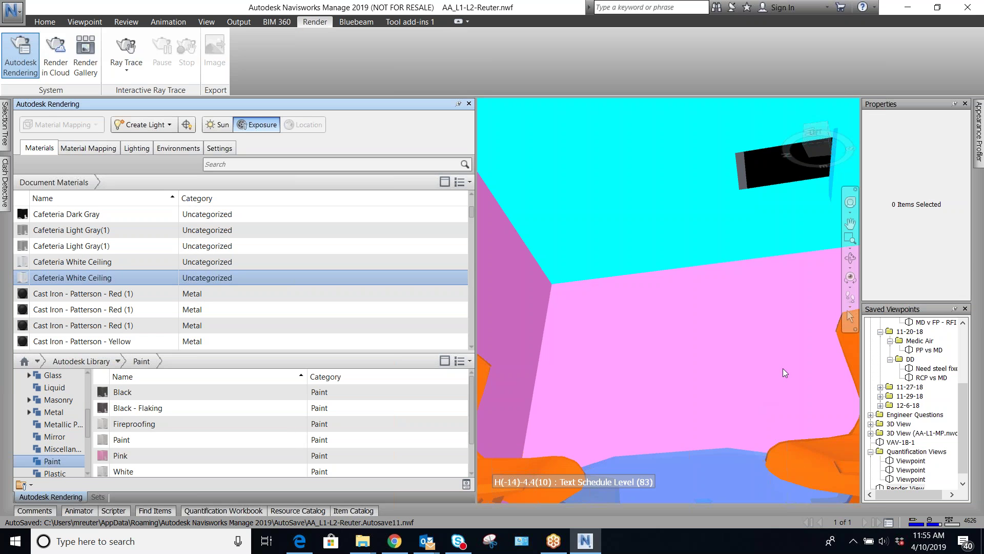
Hide the cyan compound ceiling so the pipes above the room are exposed
click(850, 296)
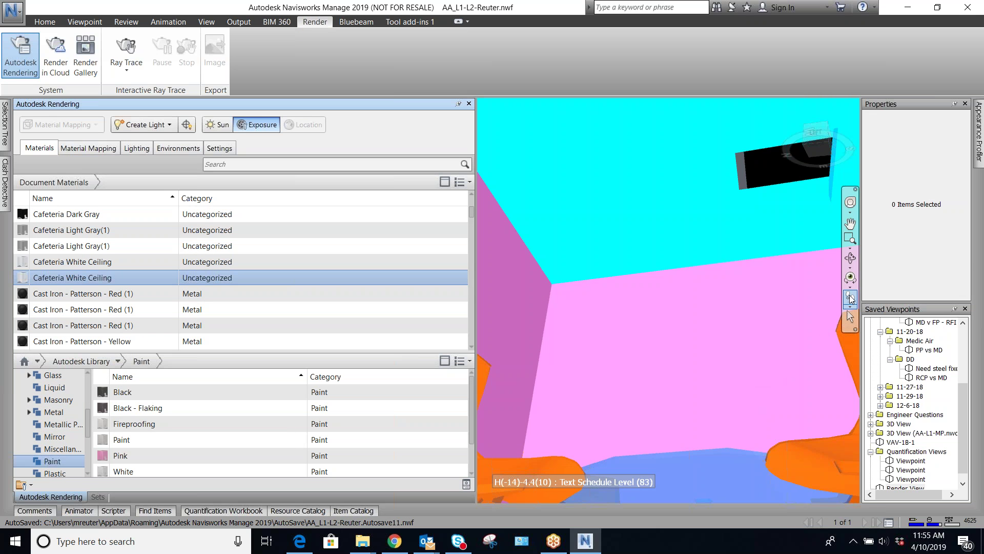
drag(696, 376, 751, 338)
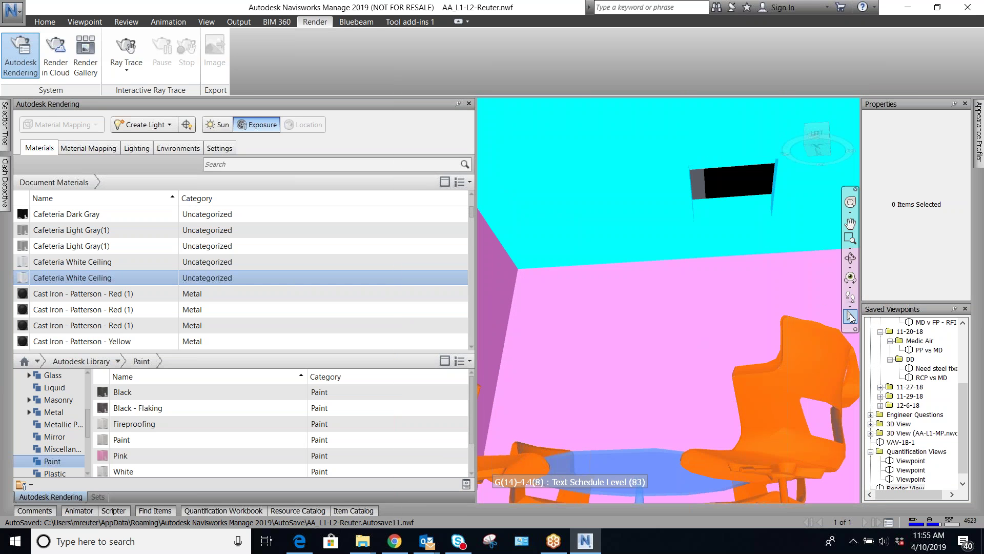
click(664, 221)
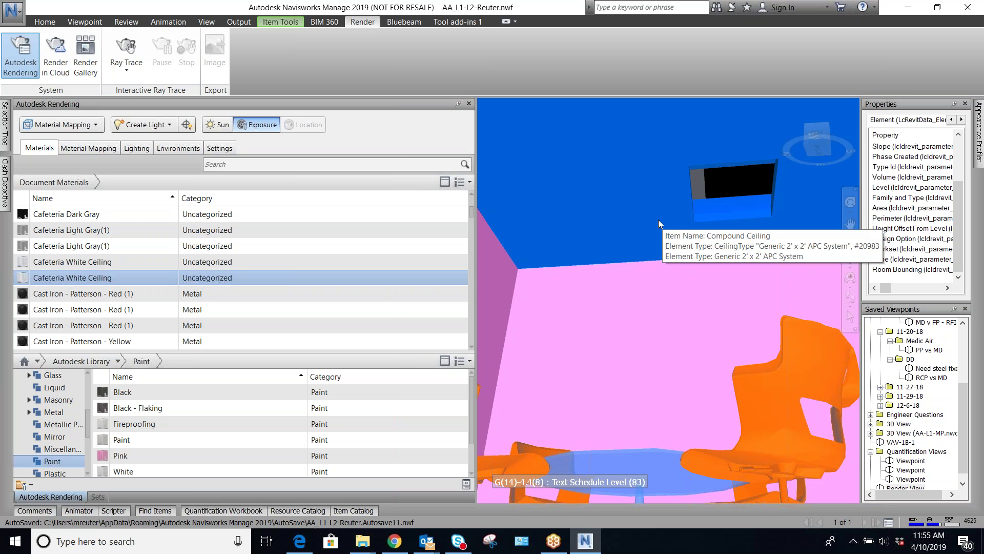
key(ctrl+h)
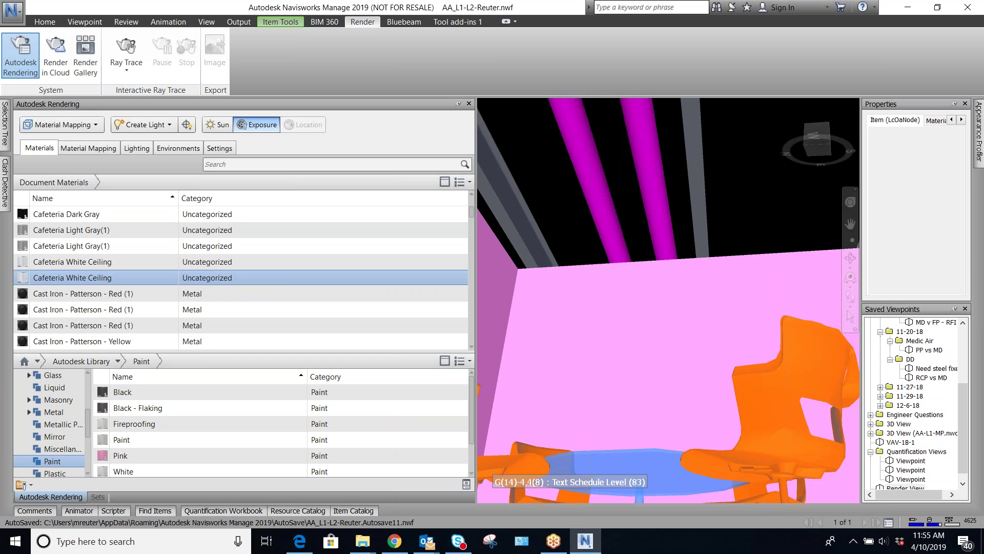
Assign the Chrome - Satin 1 metal from the Autodesk Library to the magenta pipes above the room and clear the selection
click(654, 207)
ctrl+click(604, 211)
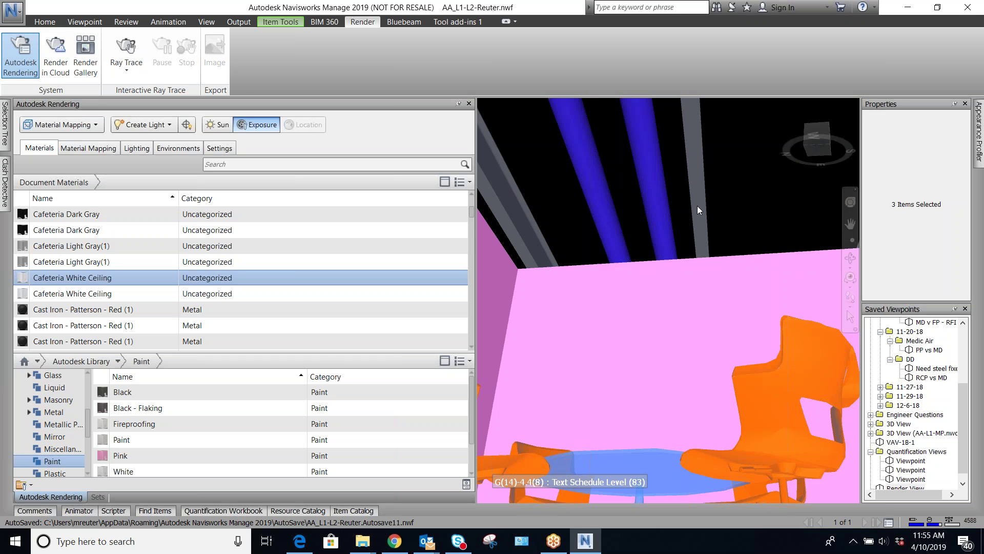
click(58, 411)
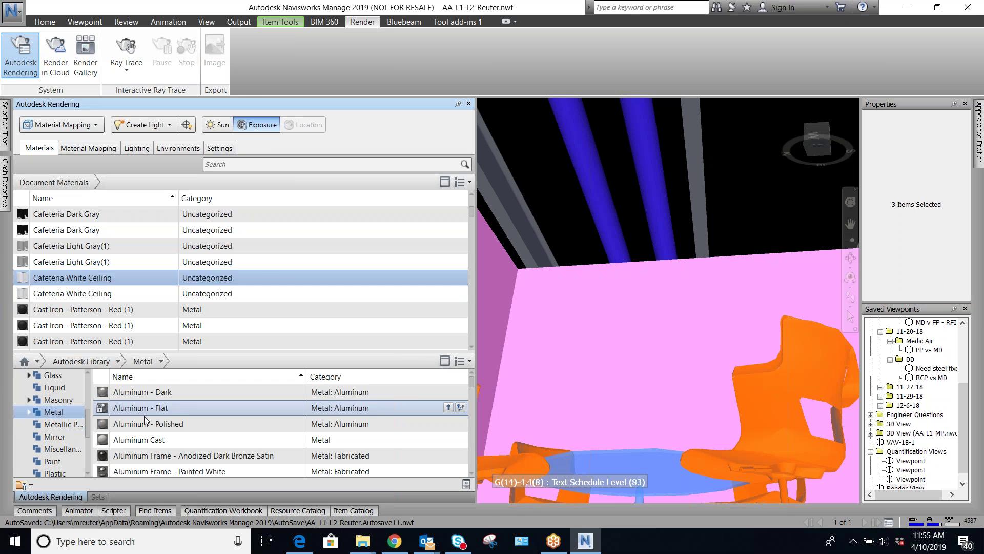
scroll(147, 424, down, 1)
scroll(147, 425, down, 6)
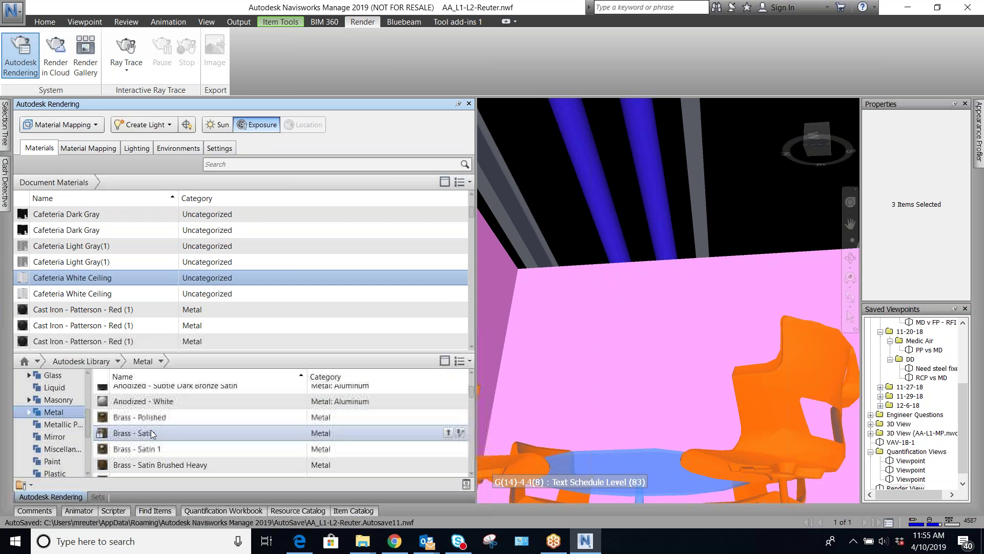
scroll(164, 441, down, 3)
scroll(153, 450, down, 1)
scroll(153, 450, down, 2)
scroll(151, 451, up, 1)
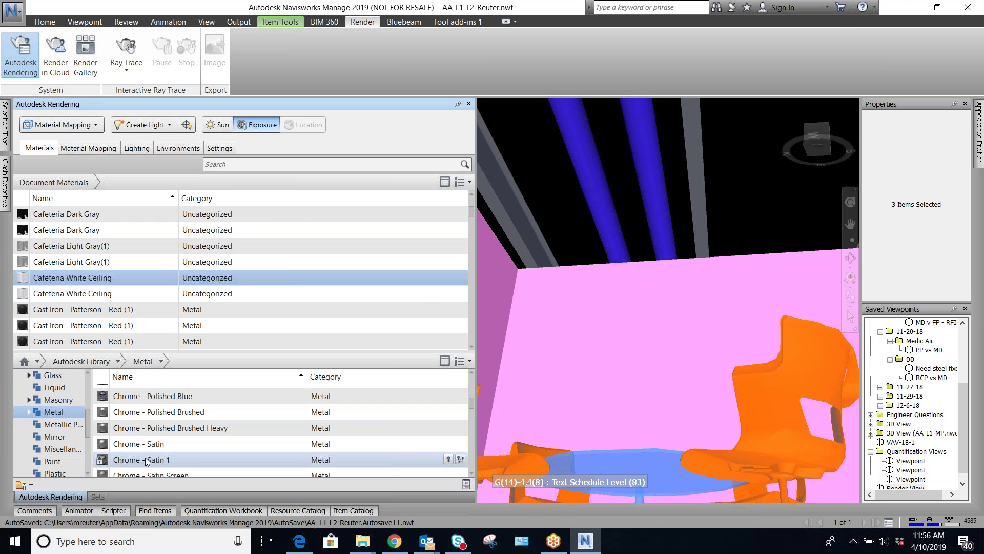
right_click(146, 460)
click(184, 466)
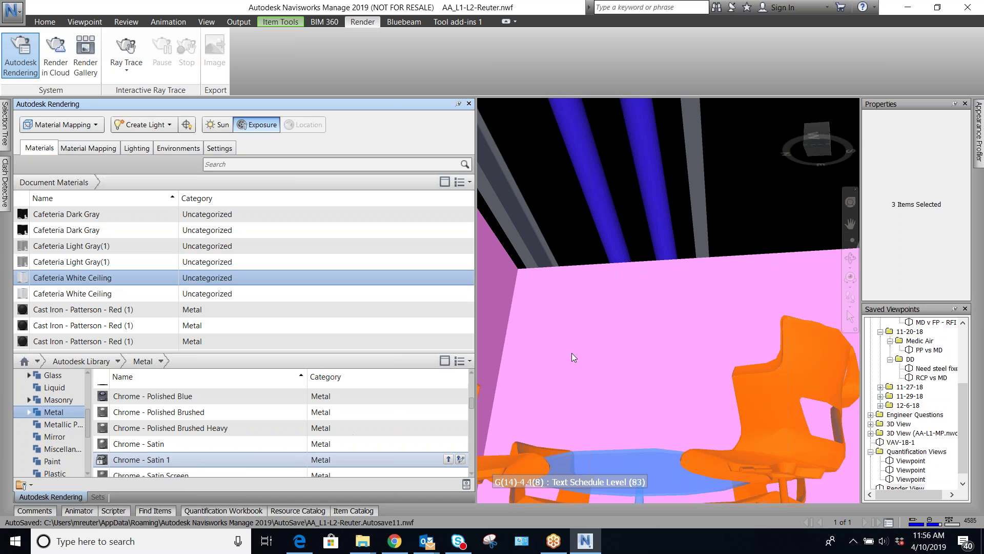
key(Escape)
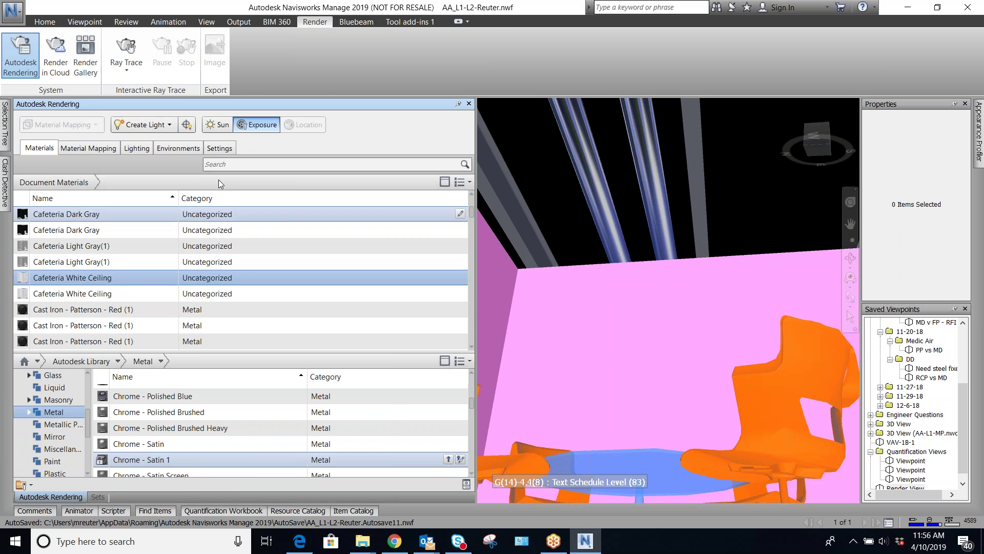
Examine the lights defined for the rendering and return to the materials
click(101, 150)
click(143, 152)
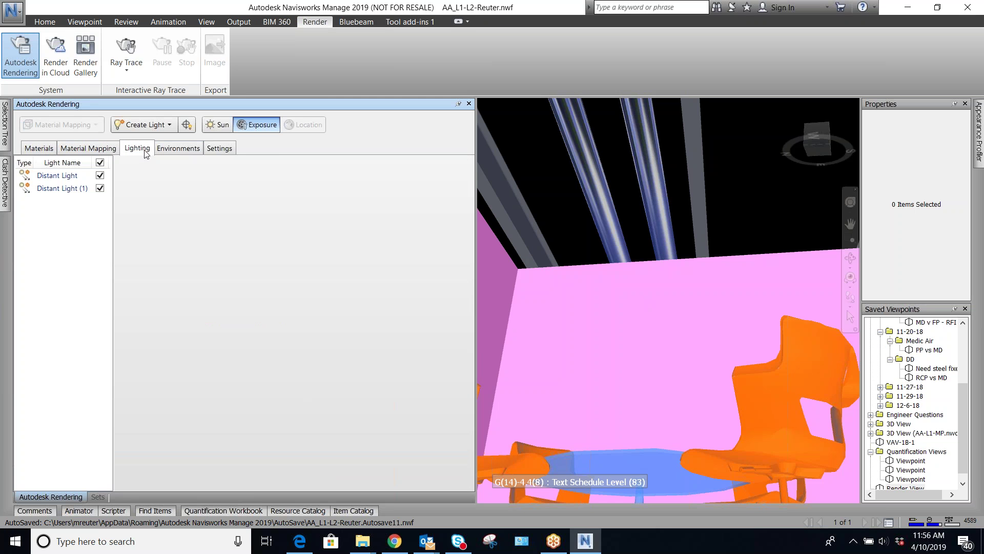
click(49, 150)
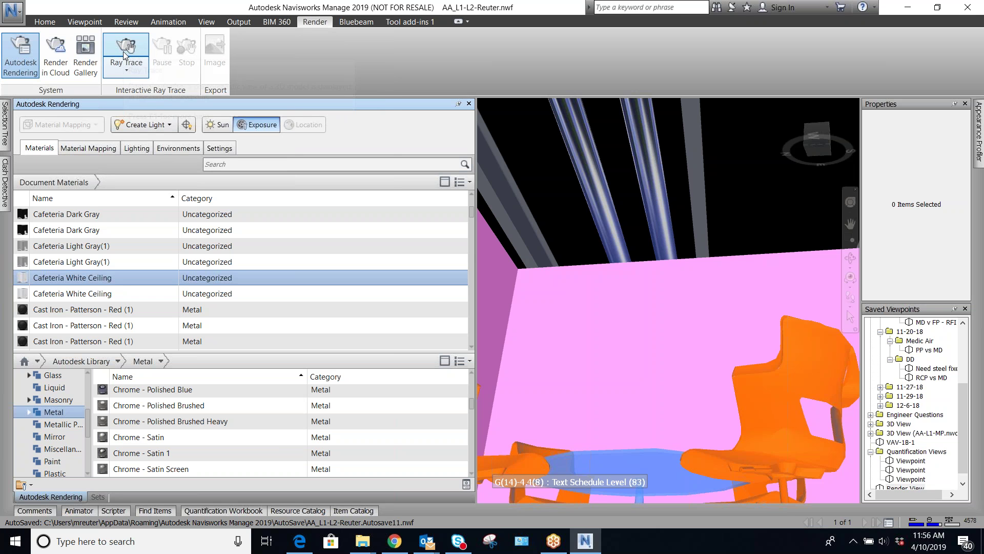
Switch the ray trace to custom settings limited to a render time of 1 minute, and try to start it
click(128, 68)
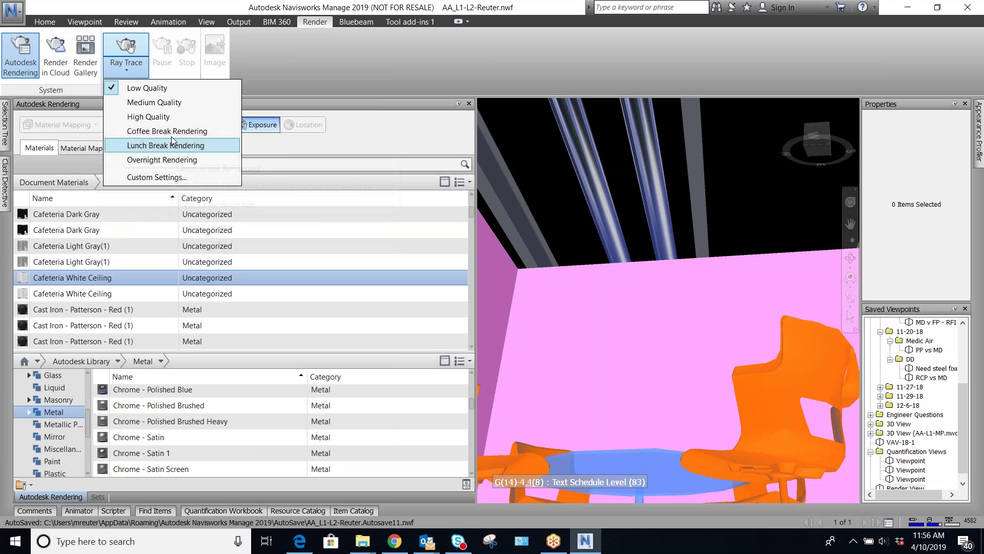
click(151, 177)
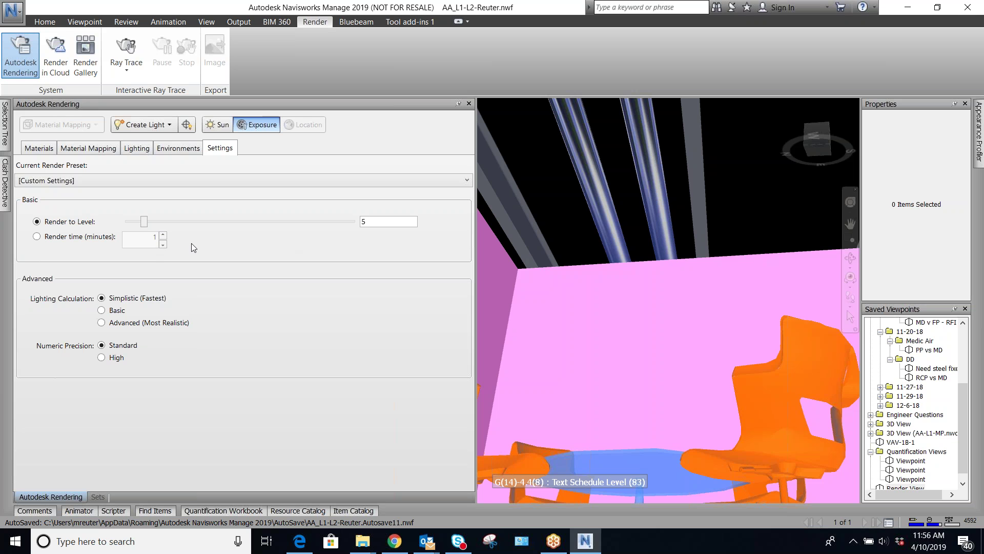
click(82, 238)
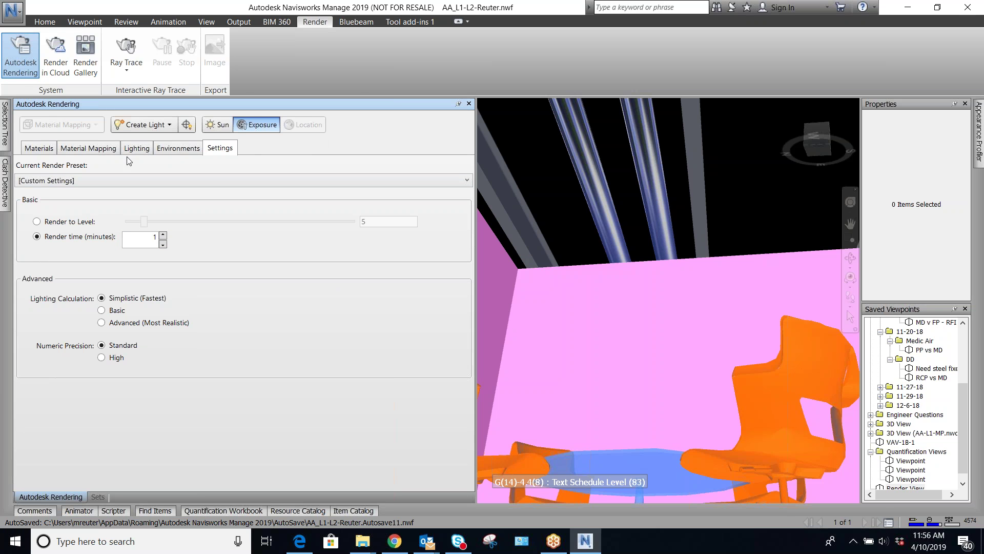
click(133, 62)
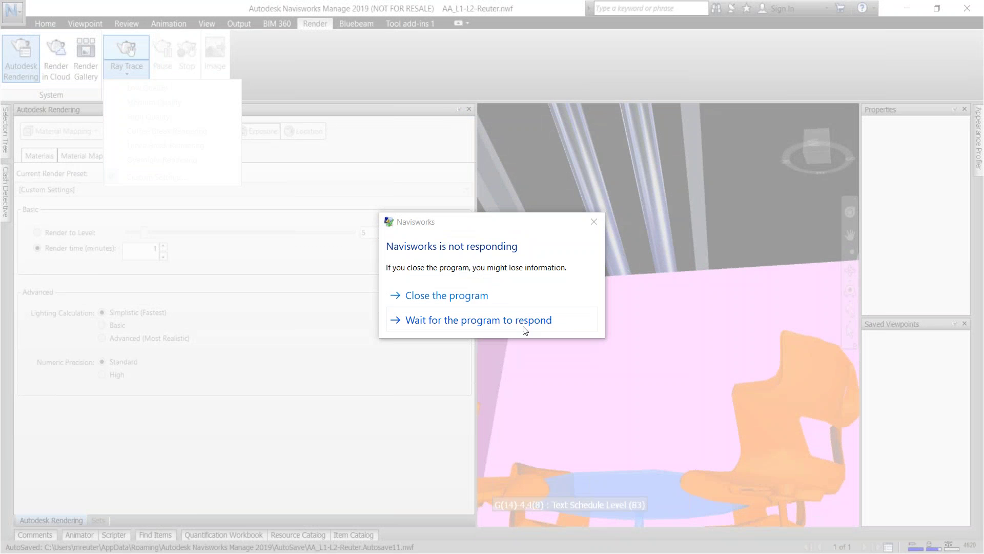
click(525, 320)
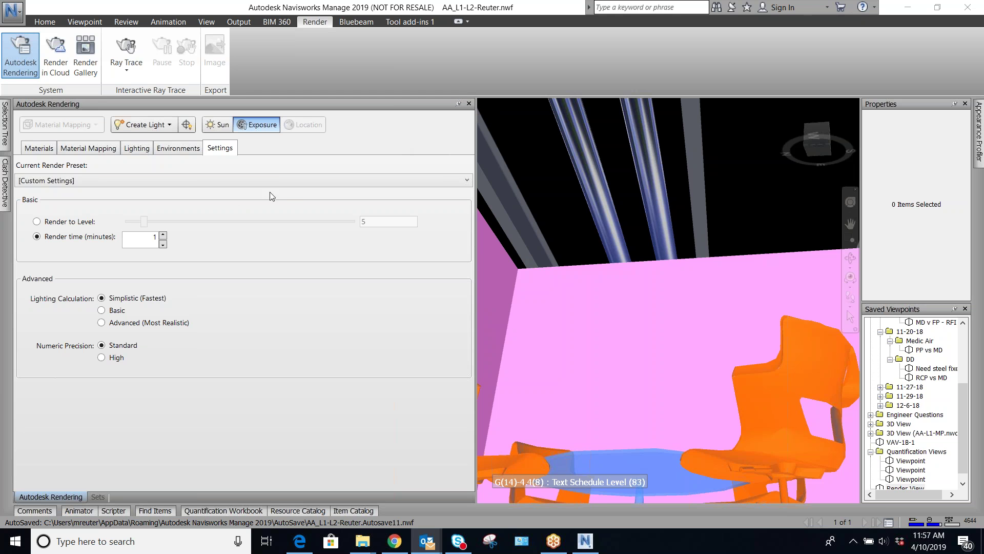
Auto-hide the Autodesk Rendering window to enlarge the scene and try to start the ray trace again
click(458, 104)
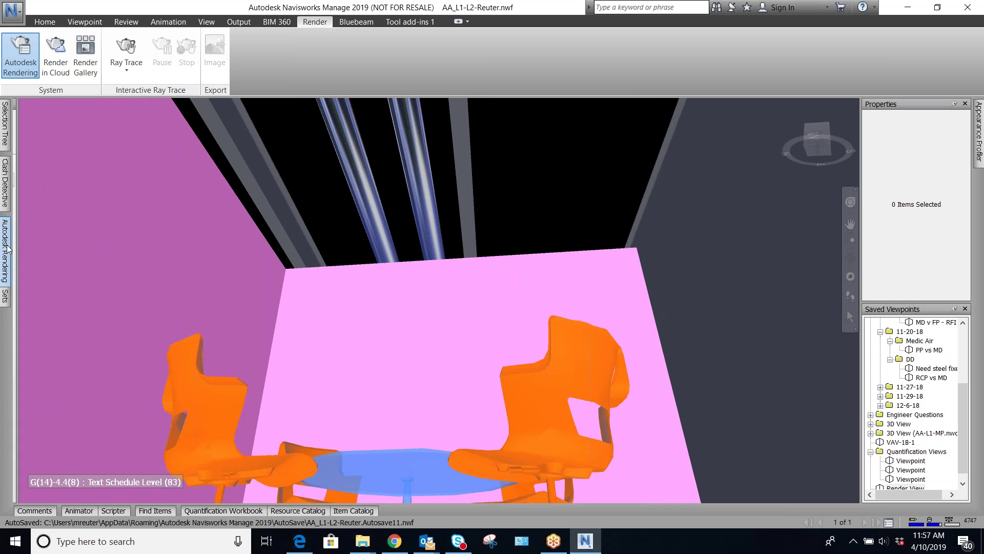
mouse_move(7, 250)
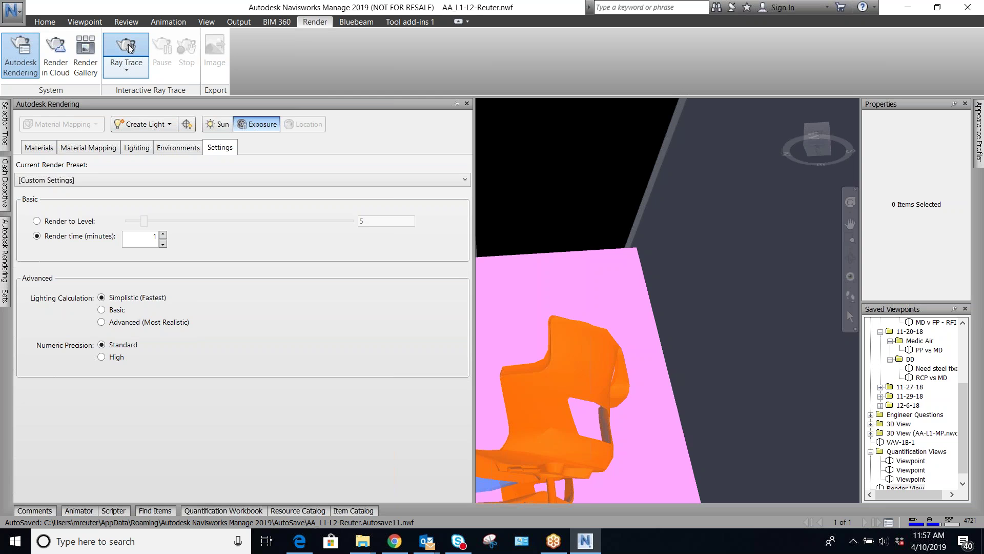
click(129, 72)
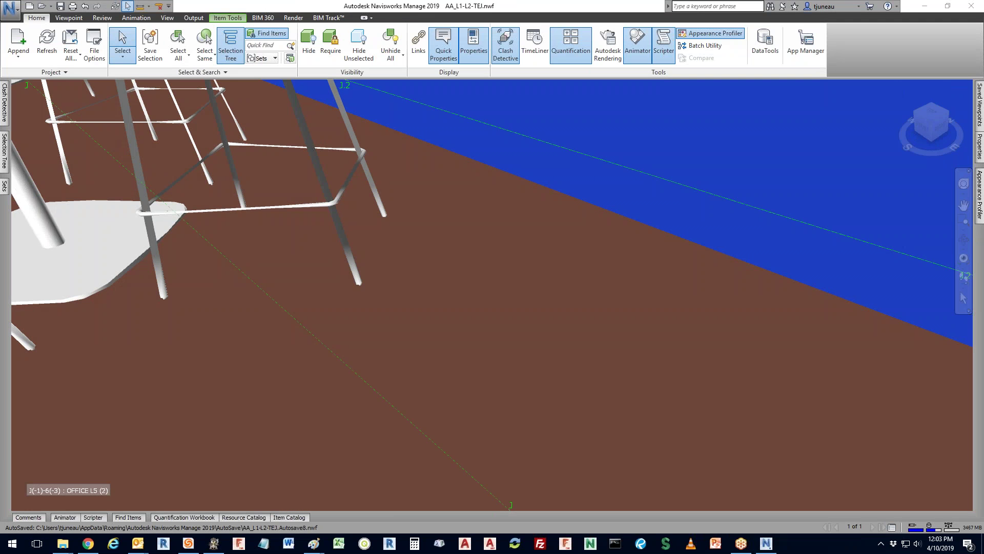
Examine the available render style modes for the viewpoint, such as Full Render and Shaded
mouse_move(352, 151)
click(78, 17)
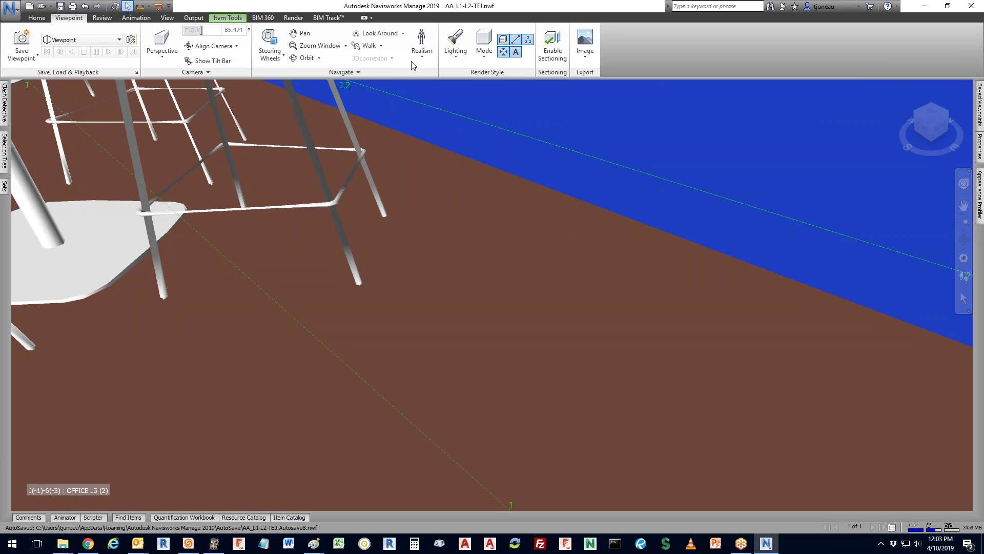
click(493, 53)
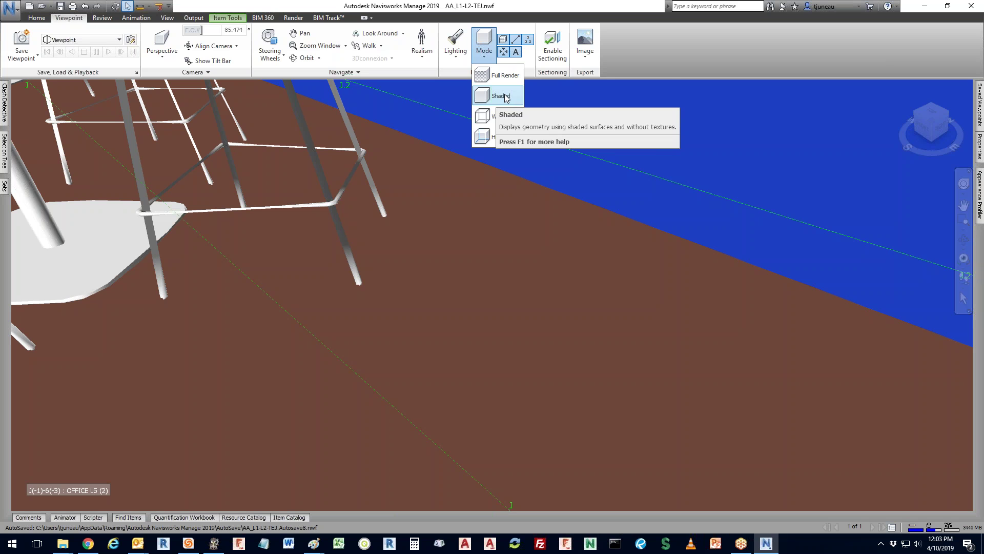
click(669, 59)
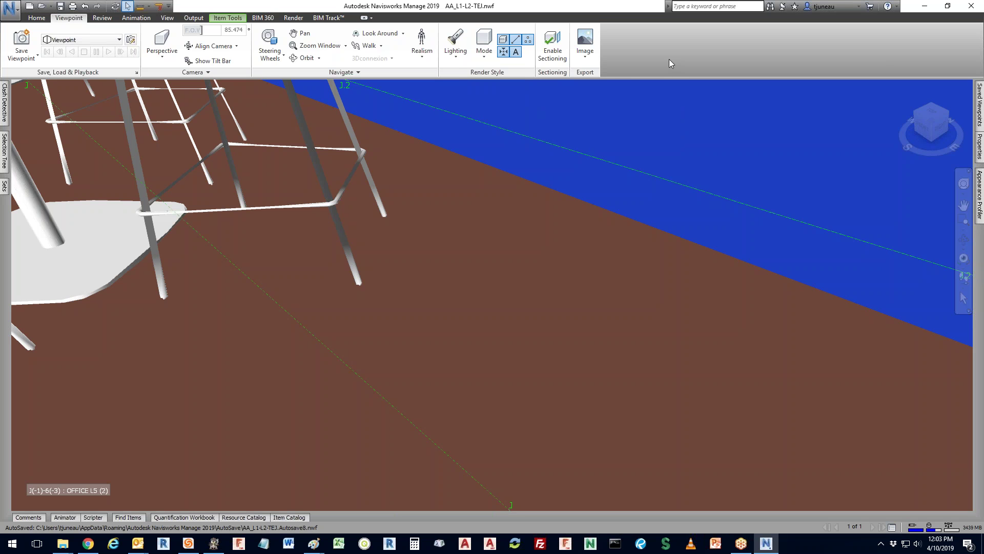
click(489, 49)
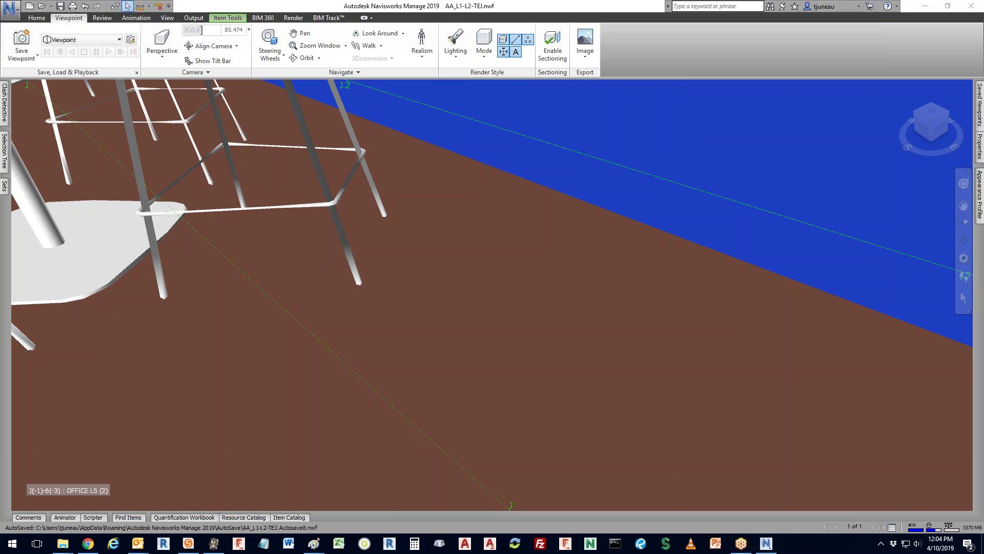
Override the color of all 4 1/2" Concrete on 1 1/2" Metal Deck floors in AA-Arch-ALL.nwc with yellow
click(8, 152)
drag(129, 182, 419, 180)
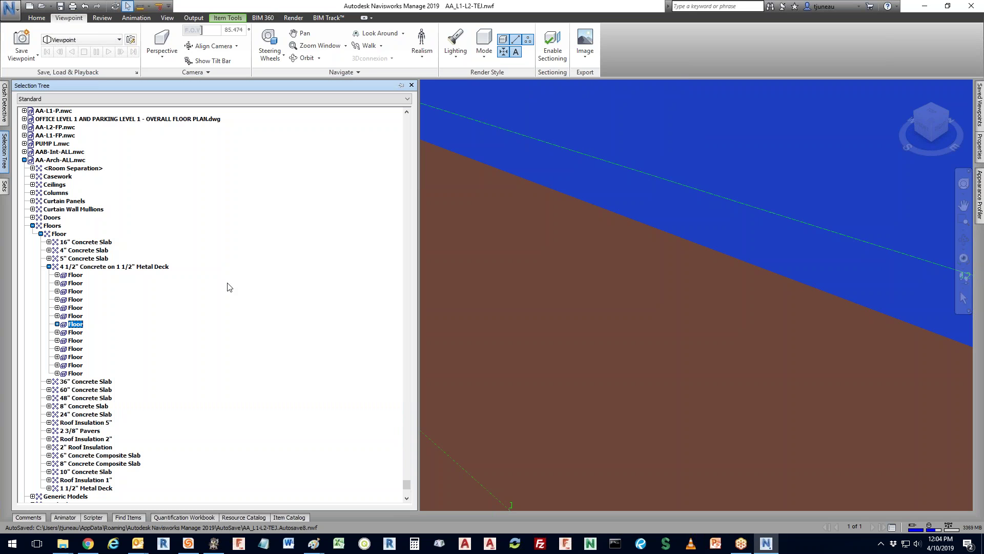
click(97, 267)
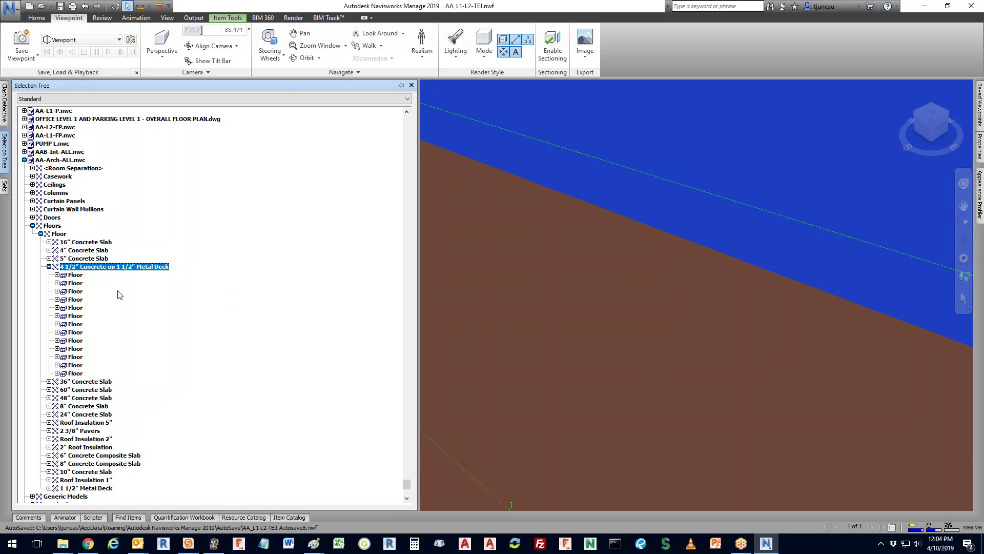
right_click(120, 267)
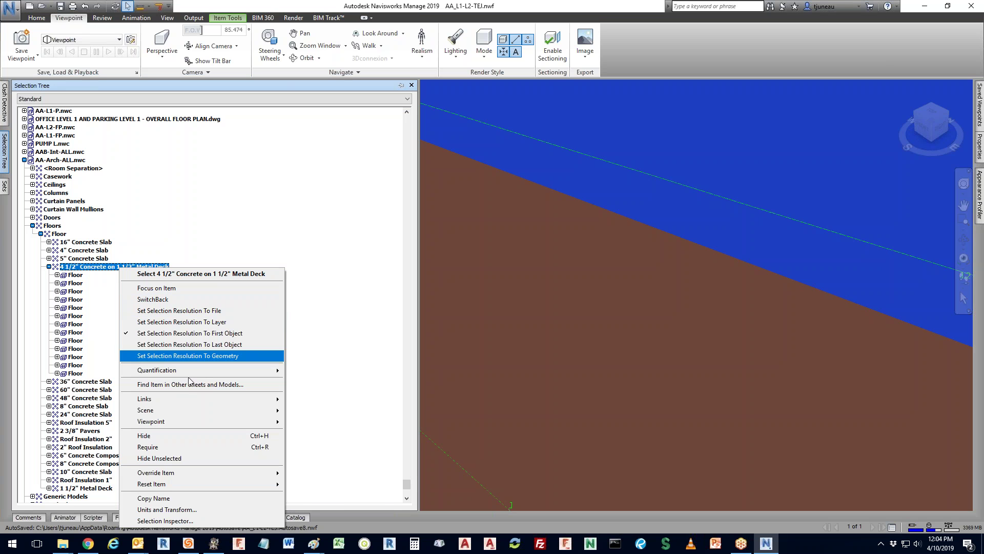
mouse_move(197, 473)
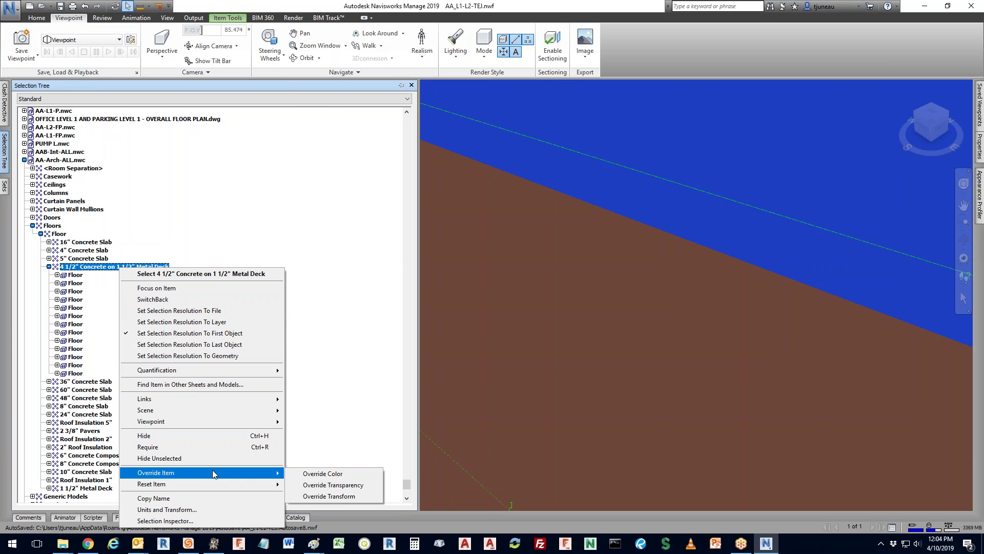
click(303, 474)
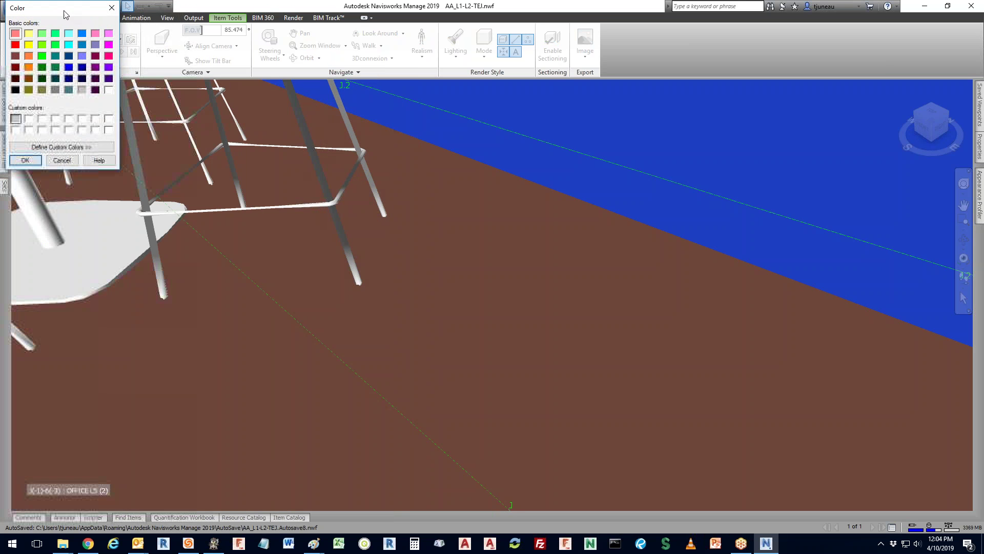
click(356, 216)
click(352, 330)
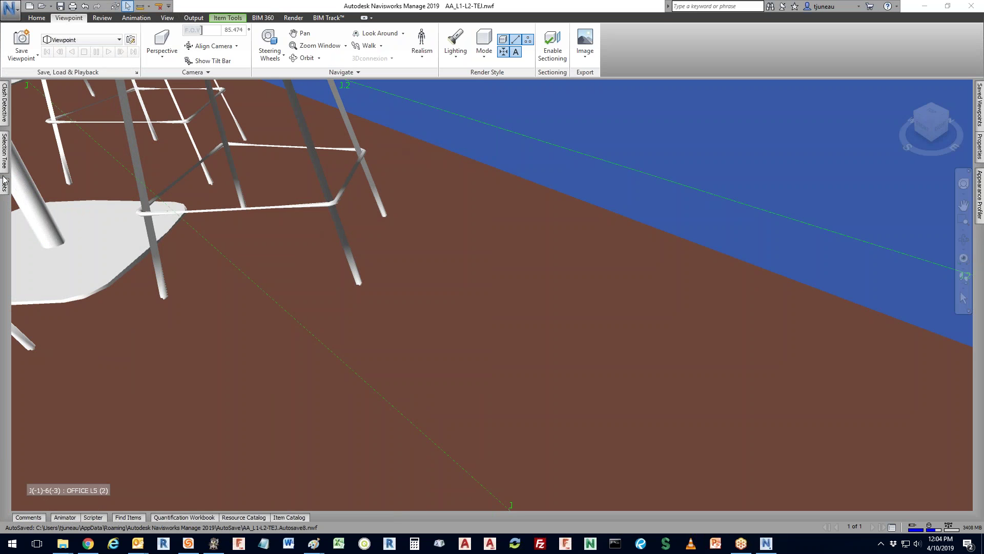
Hide the floor that overlaps the brown floor beneath the table and chairs
click(139, 336)
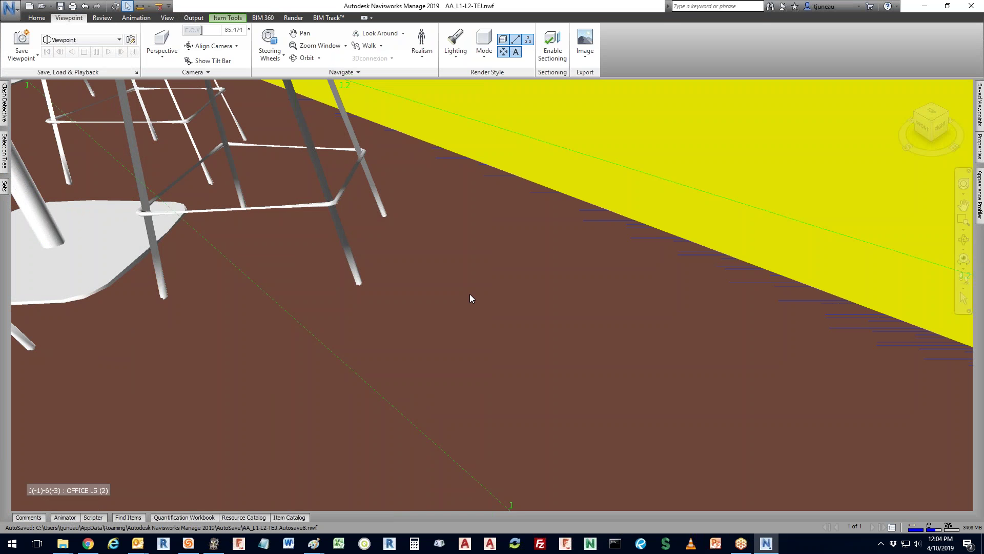
right_click(498, 333)
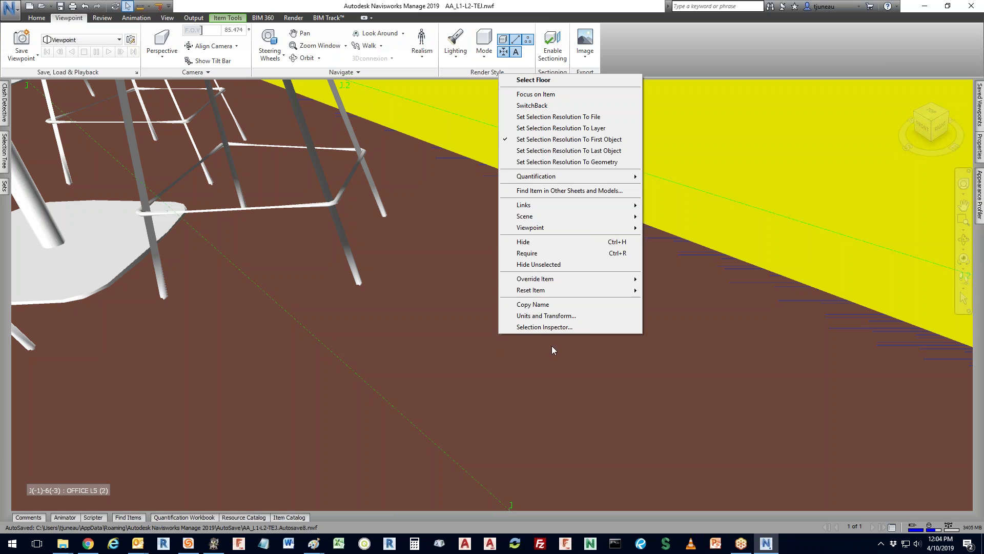
click(565, 242)
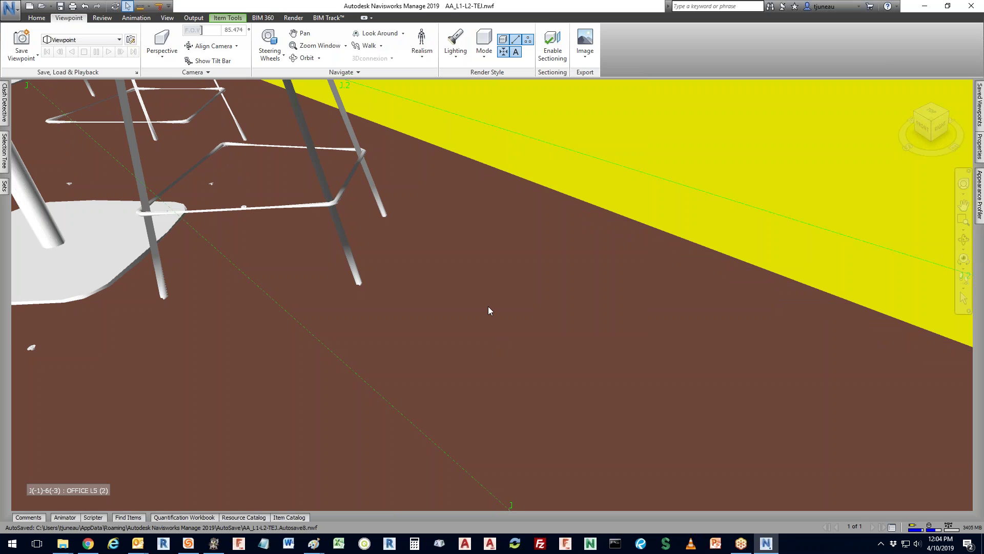
Override the color of all floors in AAB-Int-ALL 10-24-18.nwc with teal
click(489, 308)
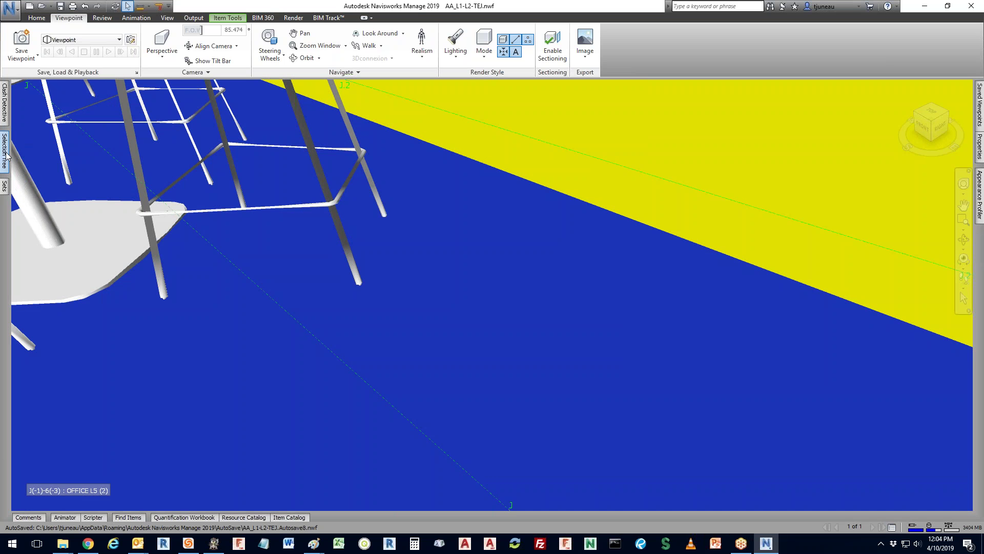
mouse_move(3, 161)
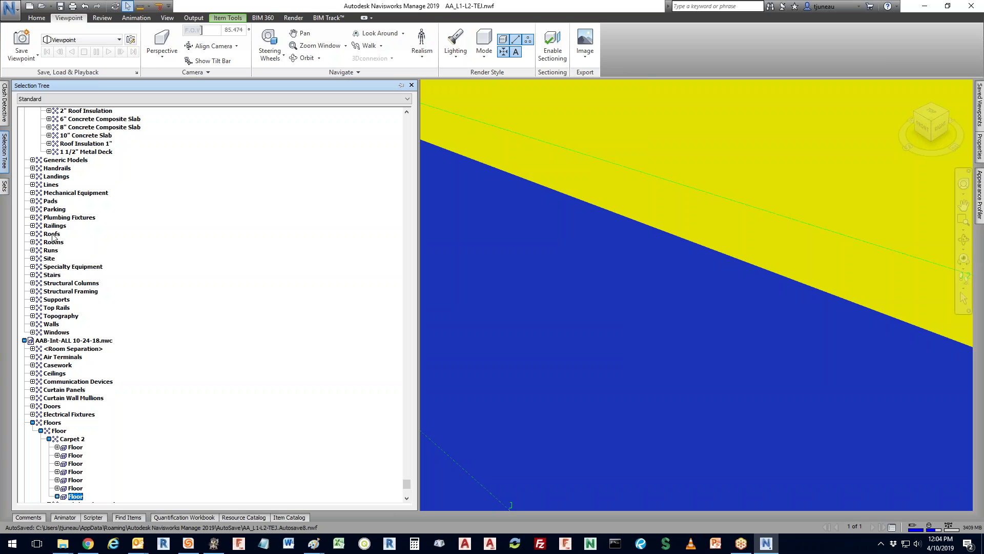
click(52, 423)
right_click(52, 422)
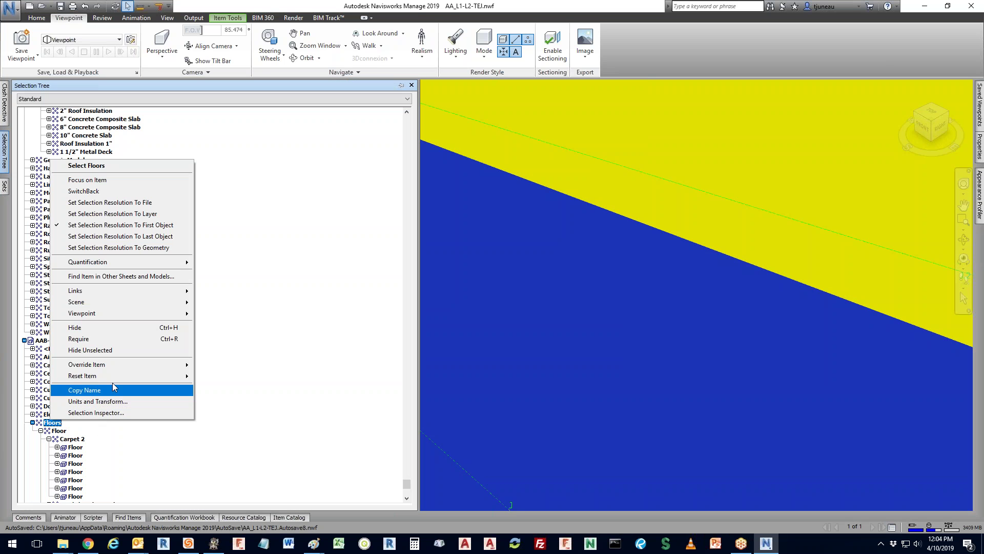
mouse_move(123, 372)
click(210, 370)
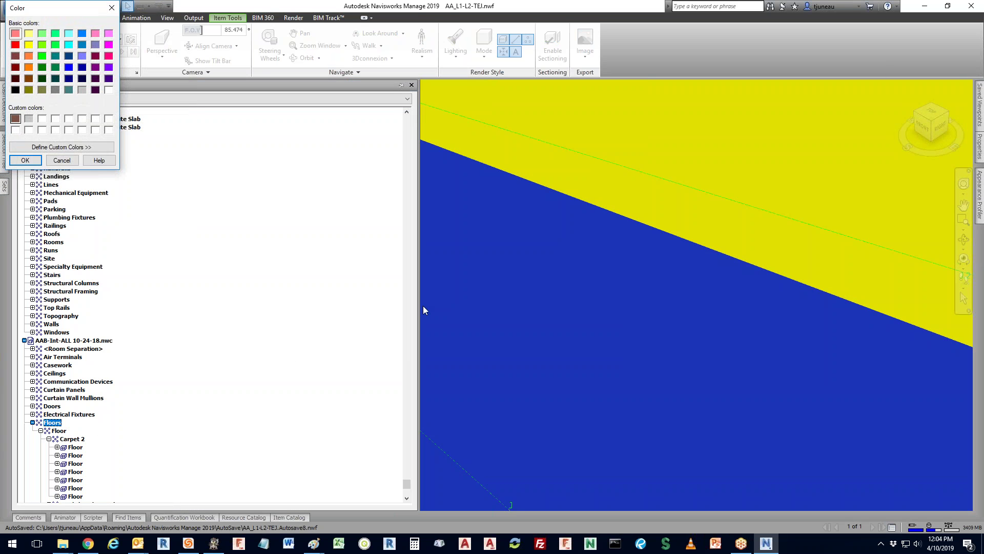
click(480, 301)
click(449, 405)
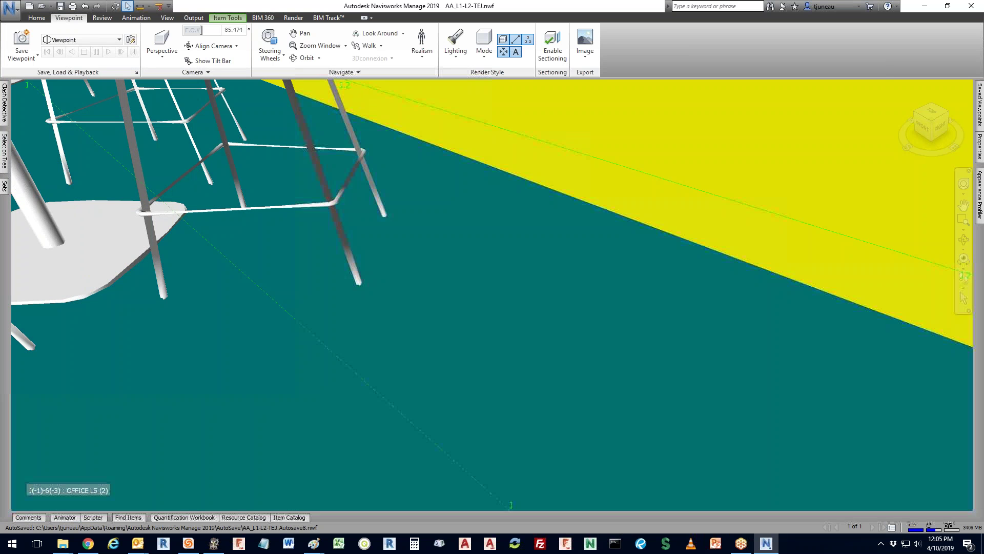
Reset all color and transparency overrides in the model to the values of the original design files
mouse_move(492, 359)
click(979, 194)
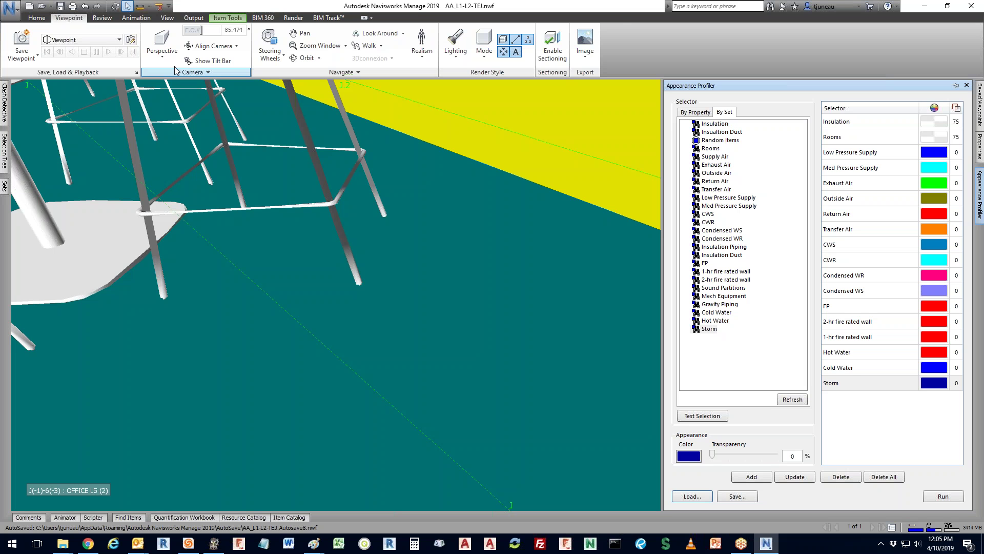
click(37, 18)
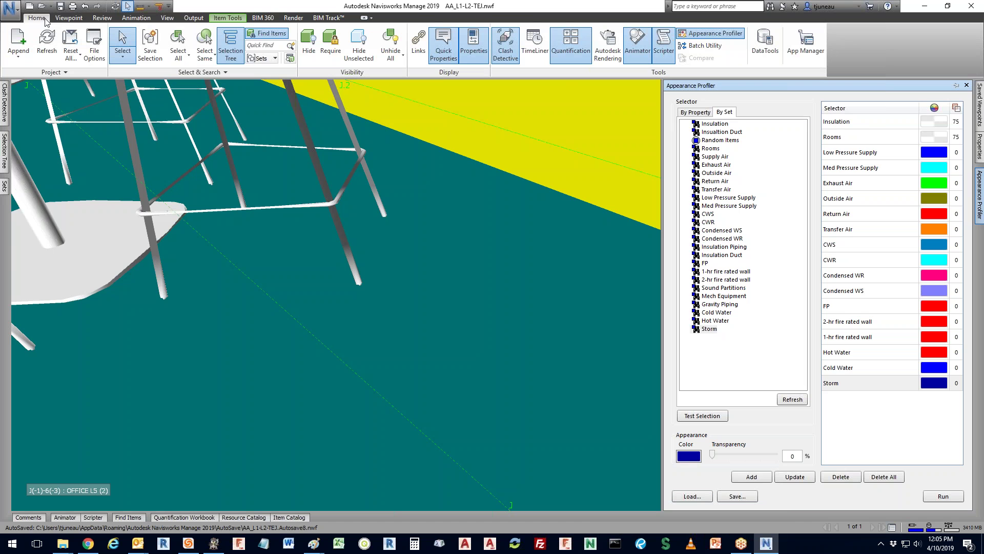
click(400, 60)
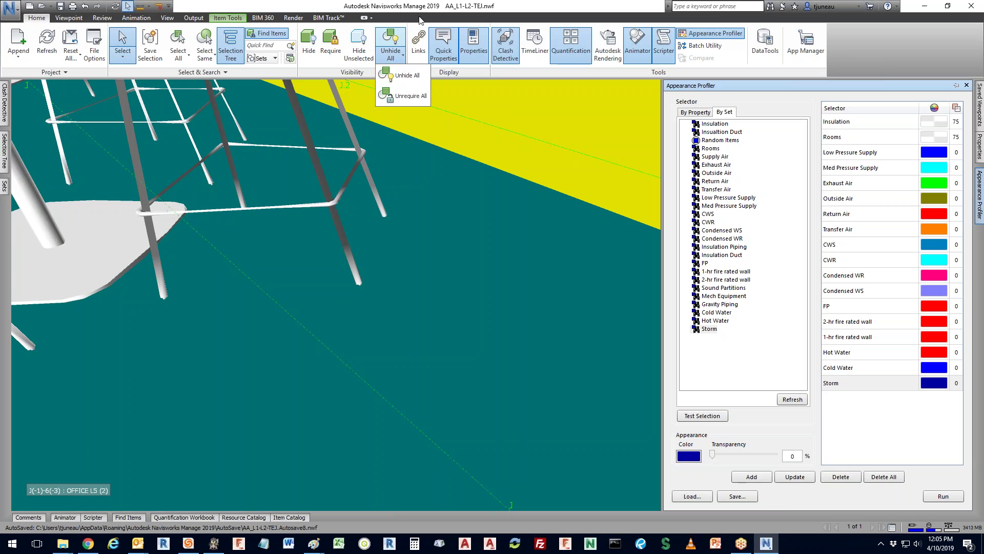
click(76, 63)
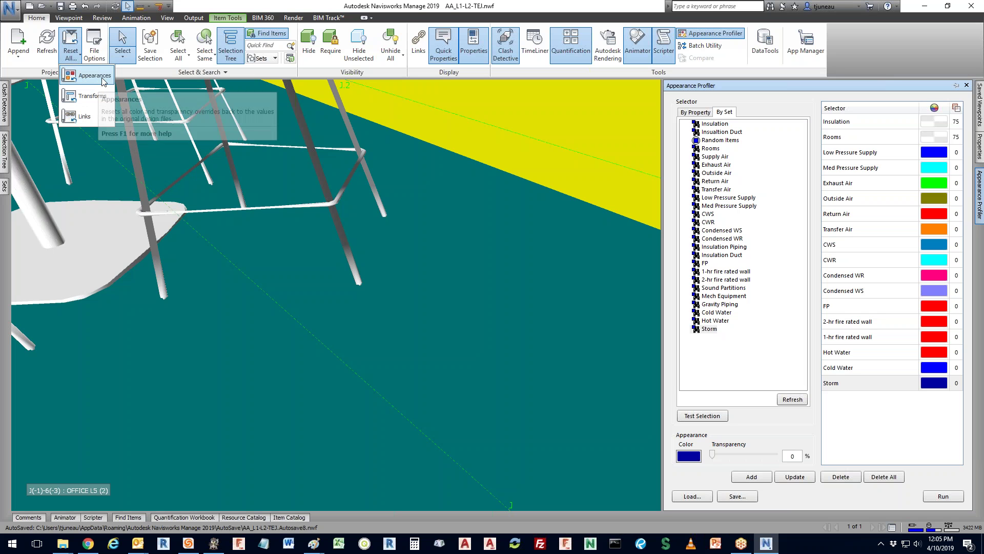
click(95, 76)
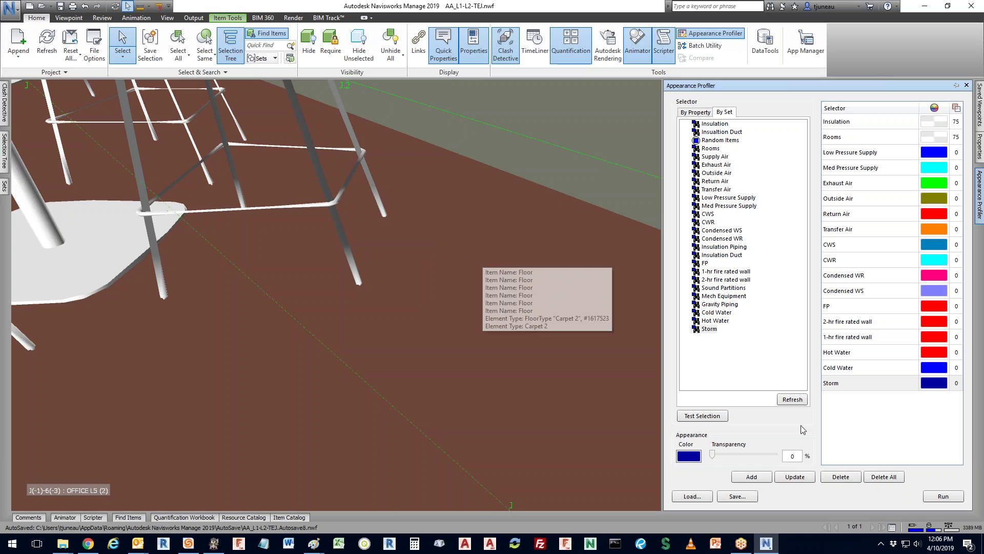
Run the Appearance Profiler's saved selector list on the model and inspect its by-property criteria
click(951, 498)
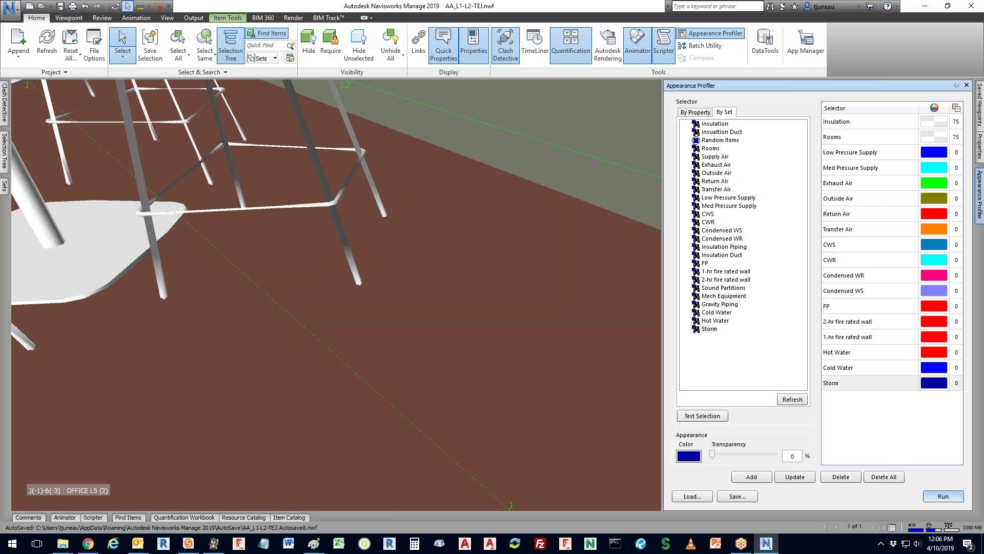
mouse_move(381, 212)
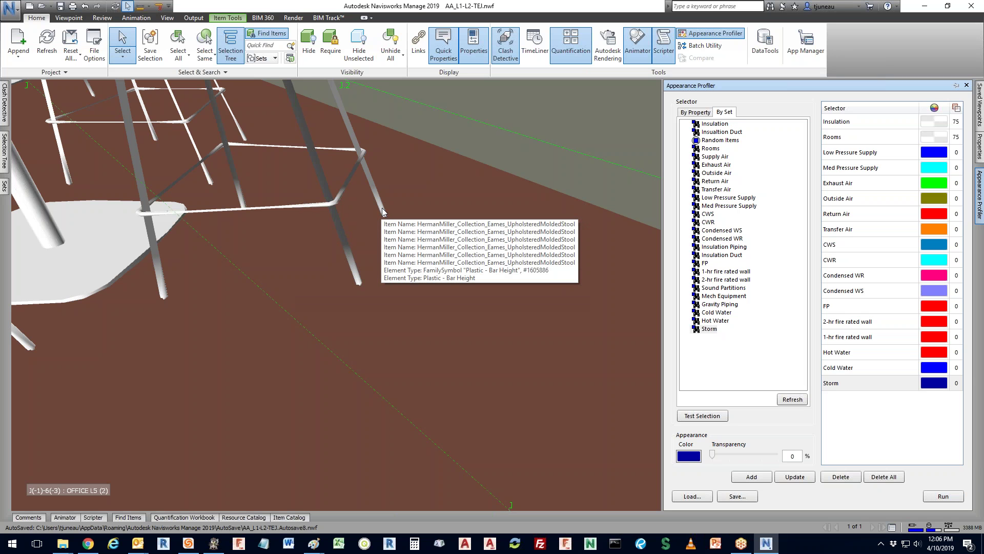
click(697, 113)
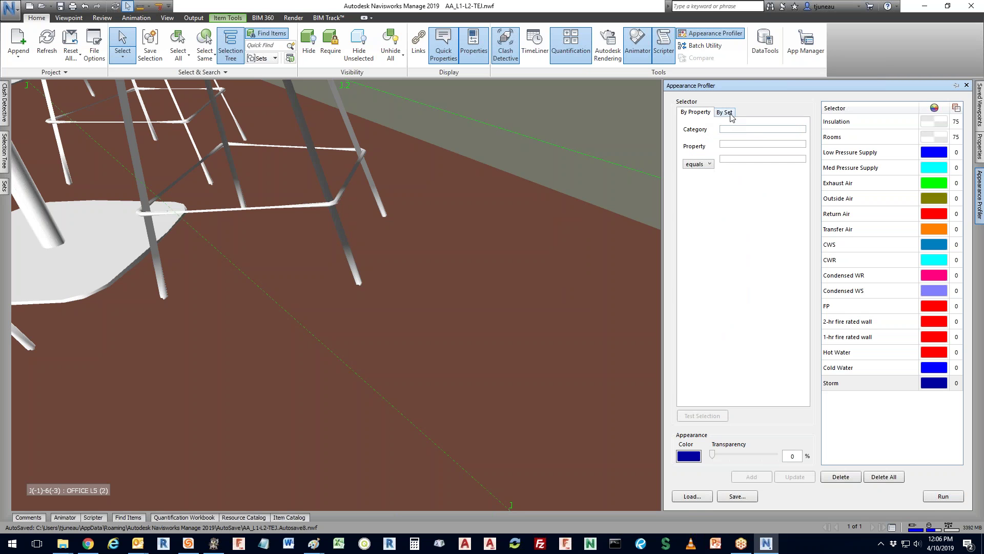
click(734, 128)
key(Tab)
click(738, 159)
mouse_move(560, 195)
Reapply the original model appearance from the Quantification Workbook, followed by the quantification appearance, and select a stool in the scene
click(183, 516)
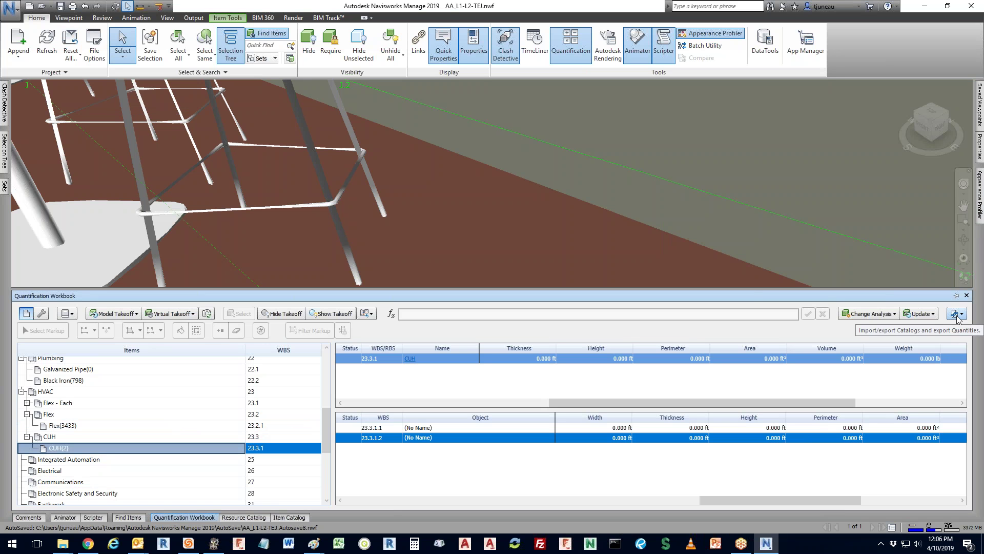
click(365, 314)
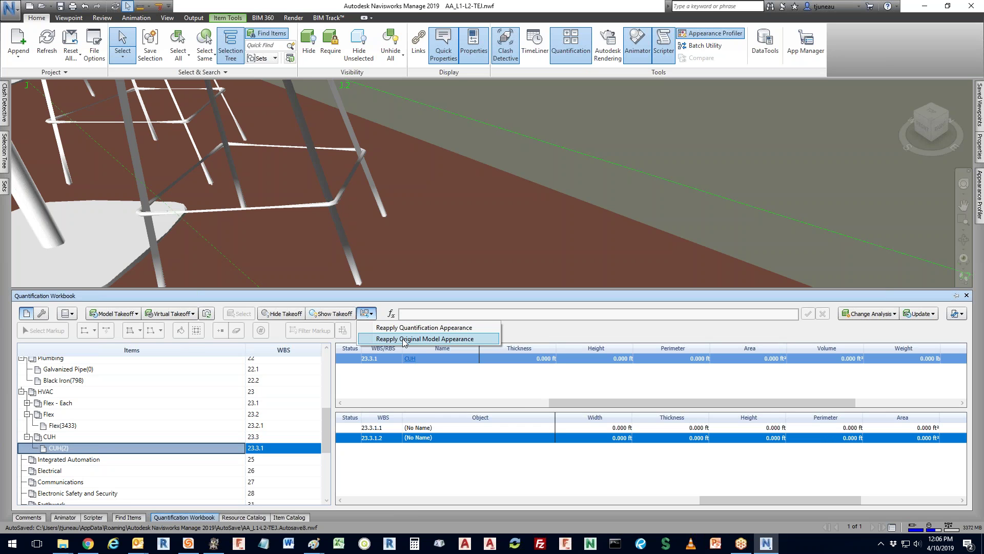
click(403, 340)
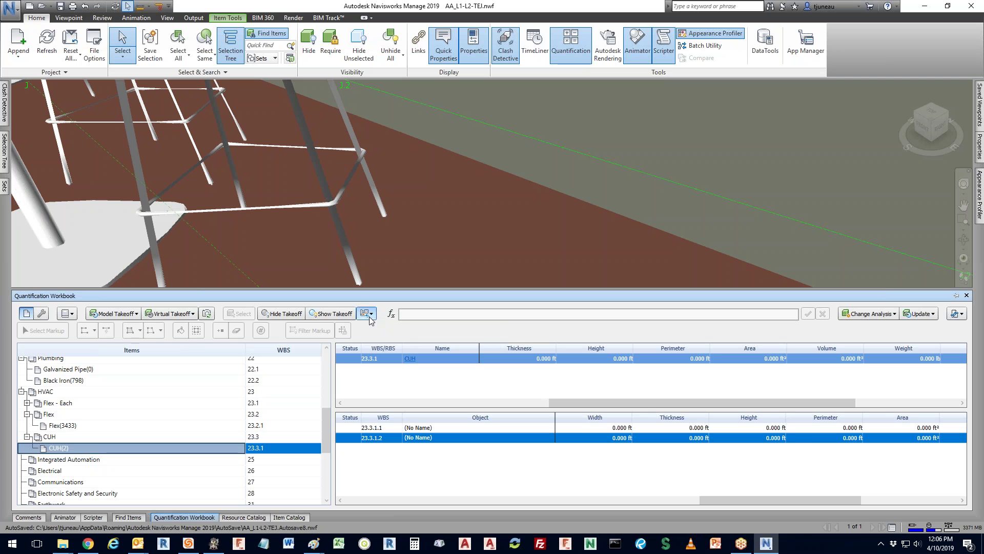
click(365, 313)
click(387, 327)
click(337, 197)
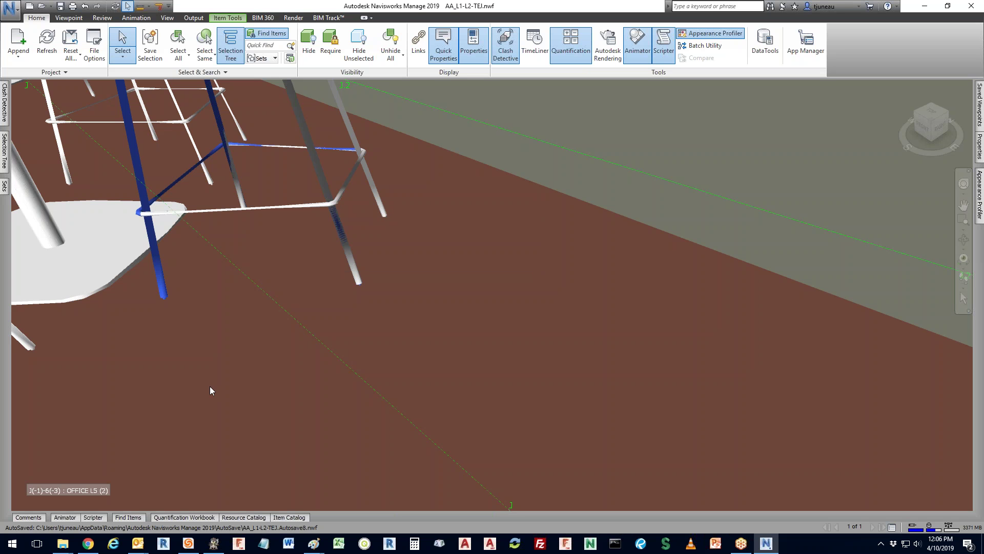
Look over the Quantification Workbook, Clash Detective, Appearance Profiler and the stool's item options as ways of controlling colors
click(183, 517)
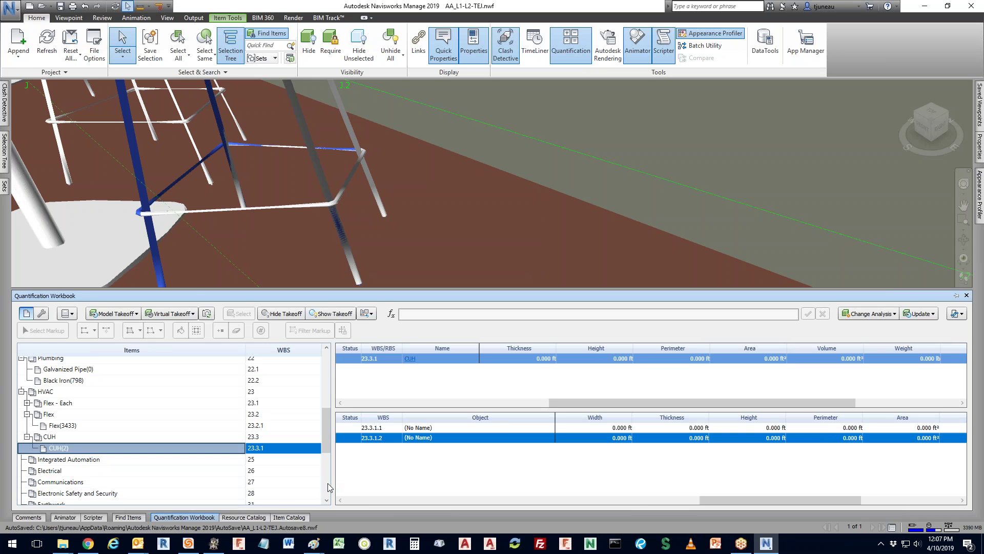
click(5, 102)
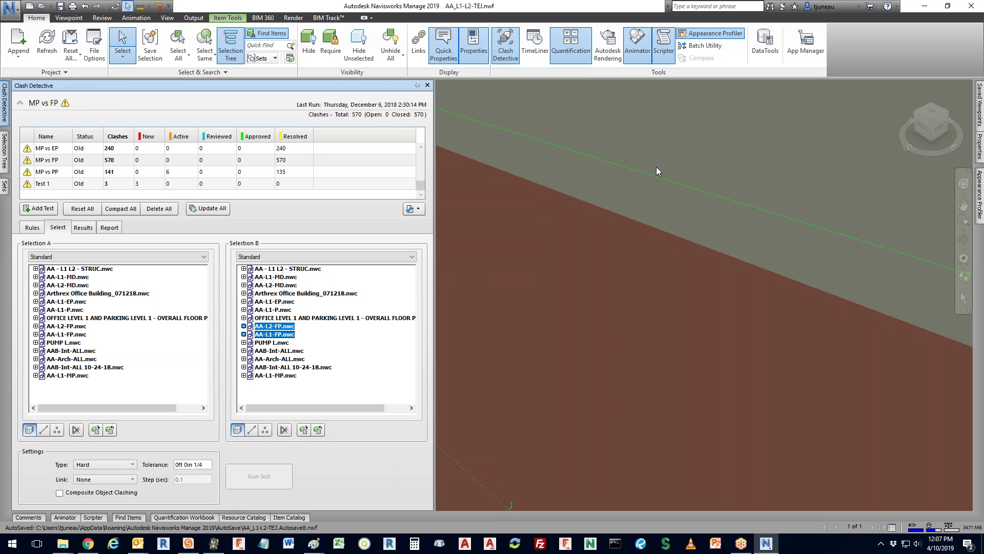
mouse_move(696, 167)
mouse_move(978, 193)
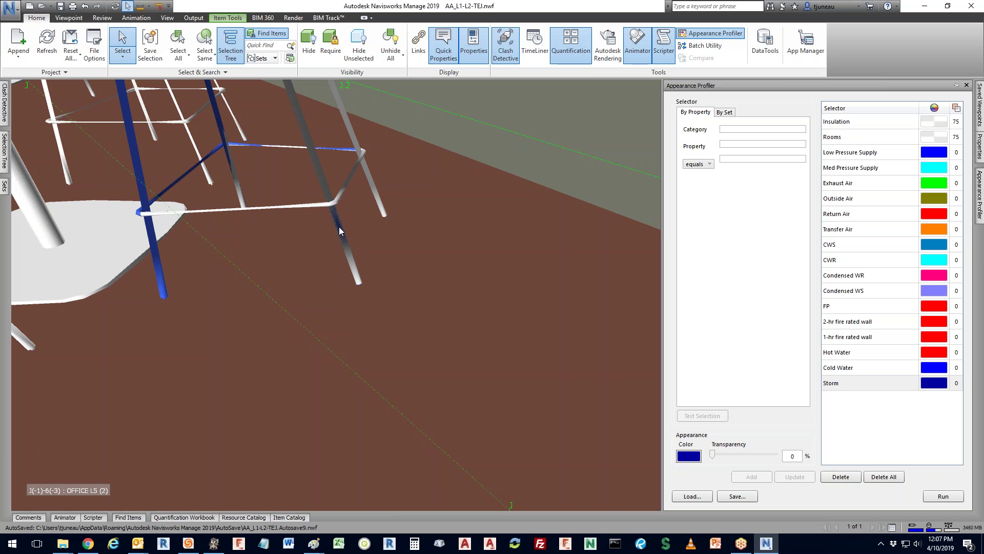
right_click(339, 227)
click(404, 417)
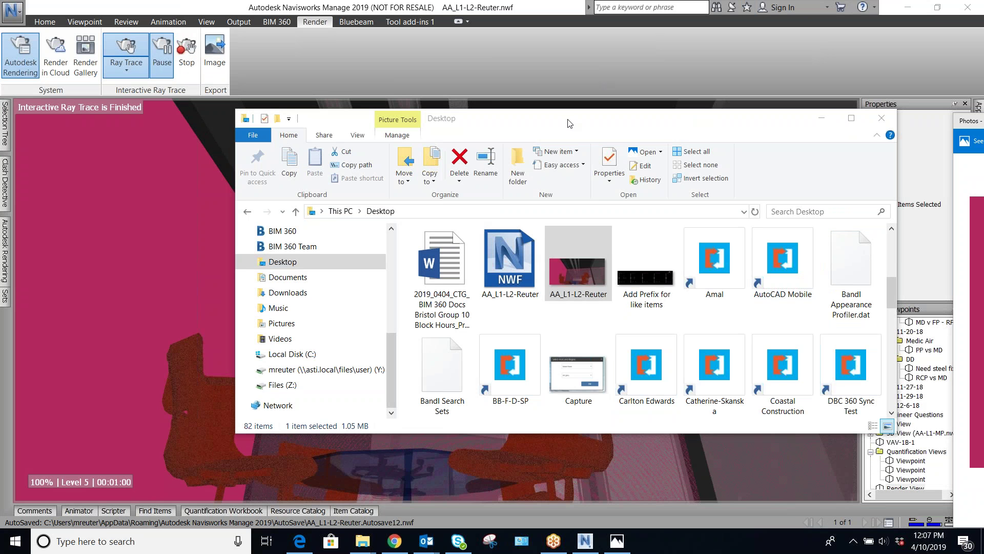
Clear away the Desktop folder window, view the exported rendering AA_L1-L2-Reuter.png and close it
click(821, 118)
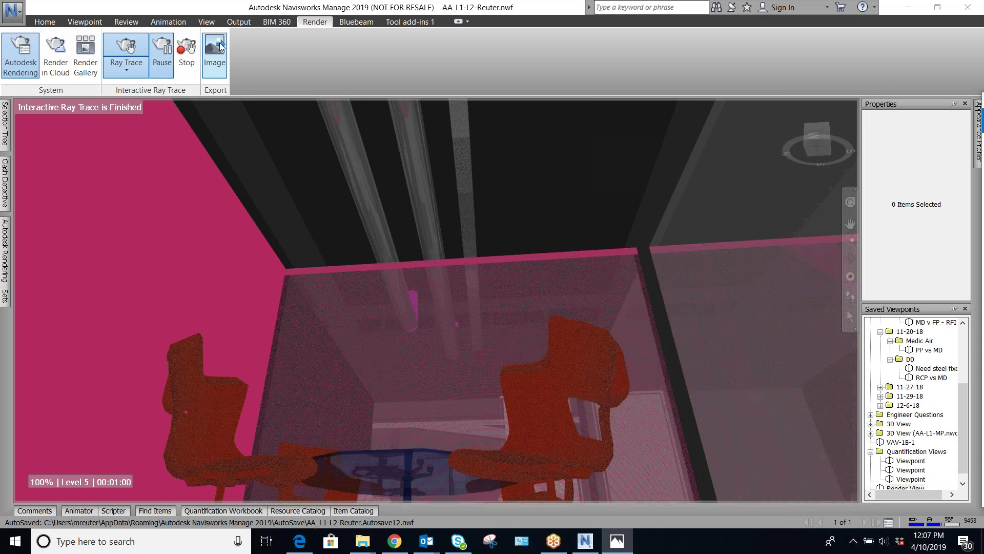
drag(983, 99, 459, 51)
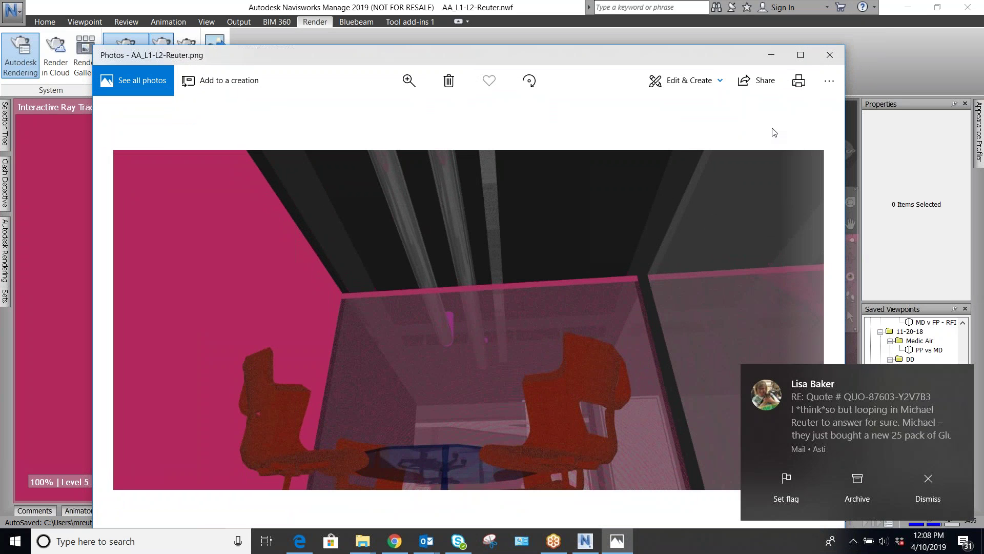
click(830, 55)
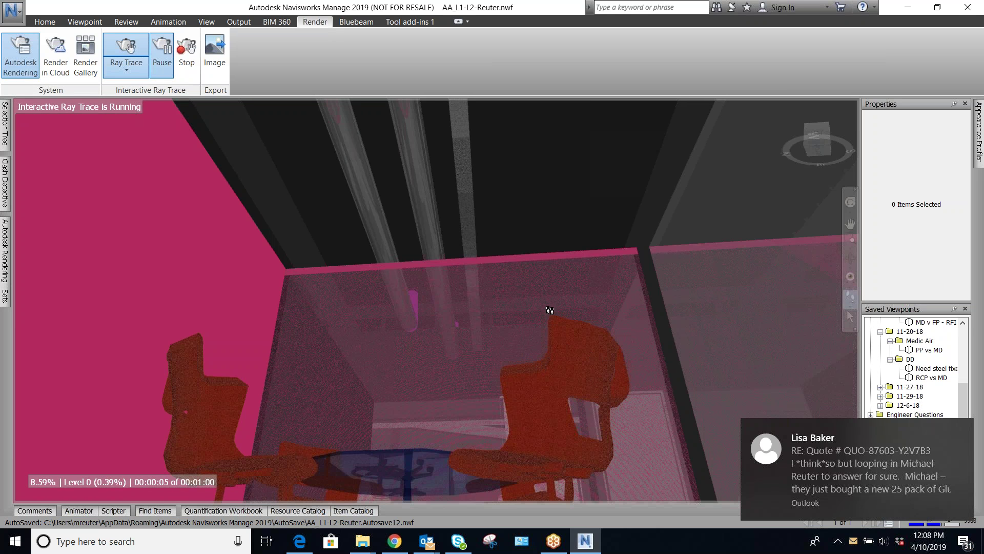
Walk through the ray-traced room view, stop the interactive ray trace and wait for the program to respond
mouse_move(557, 312)
mouse_down()
mouse_move(562, 330)
mouse_move(551, 345)
mouse_up()
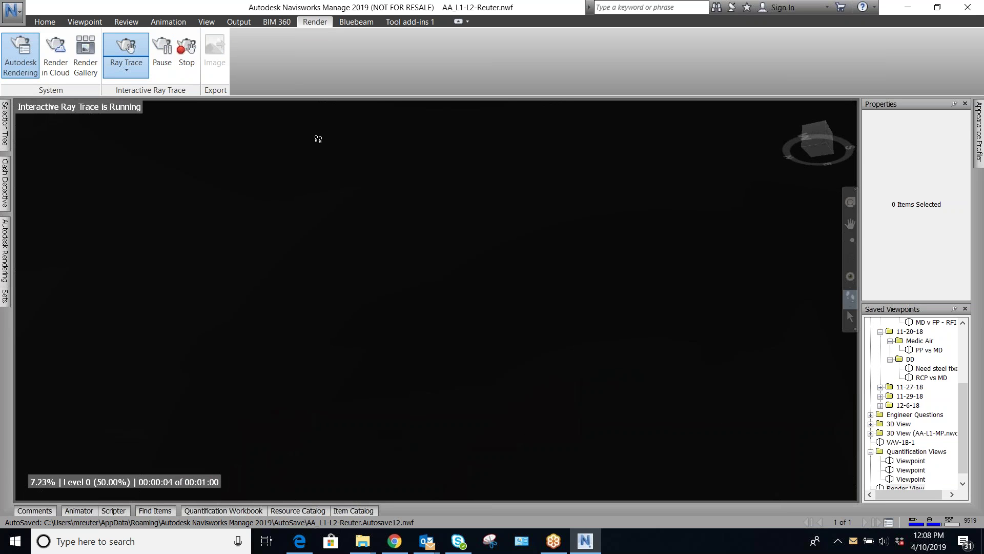
click(123, 59)
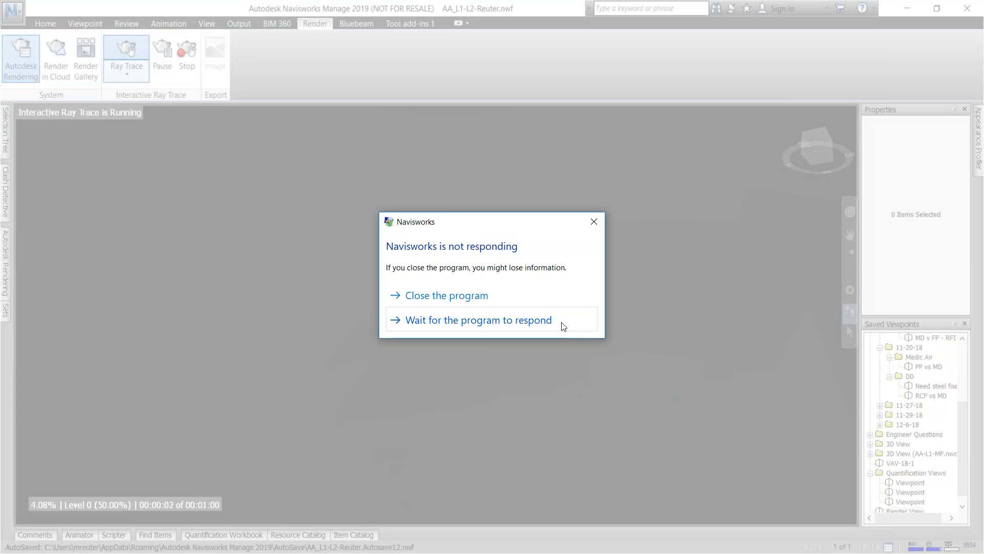
click(564, 324)
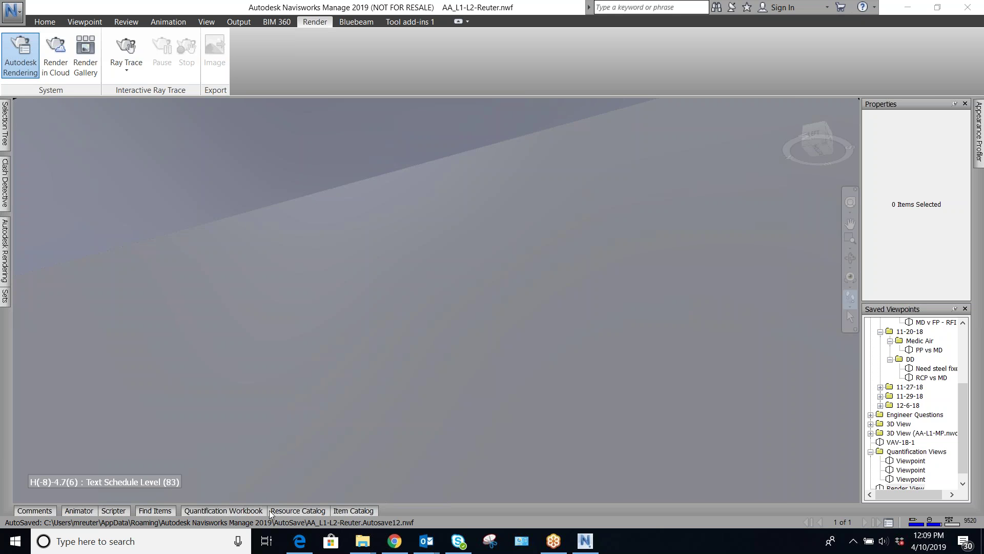
Export the quantification catalog to XML on the Desktop under the file name "BandI Catalog"
click(241, 511)
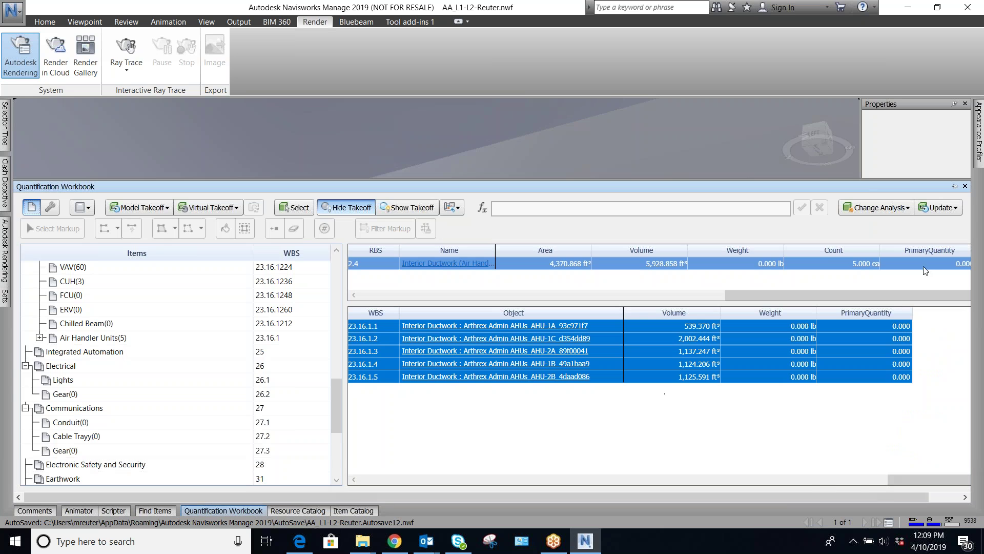
drag(860, 495, 965, 496)
click(949, 207)
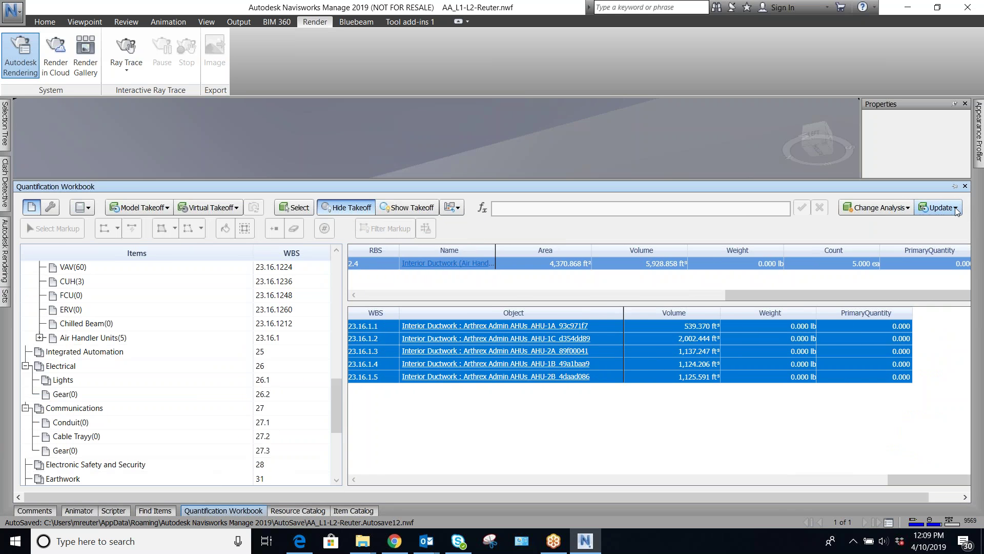
drag(908, 495, 946, 496)
click(951, 206)
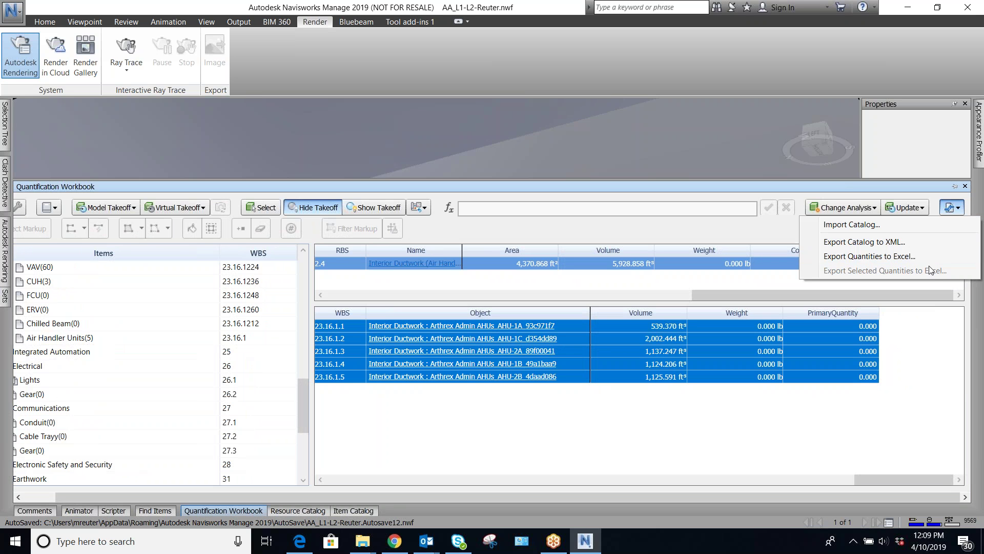
click(916, 242)
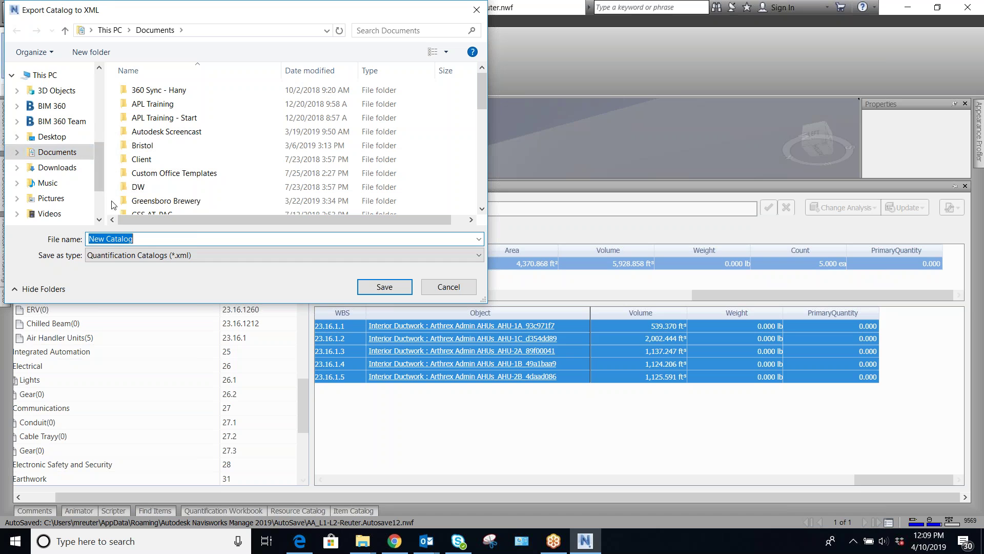
drag(107, 240, 63, 245)
text(BandI)
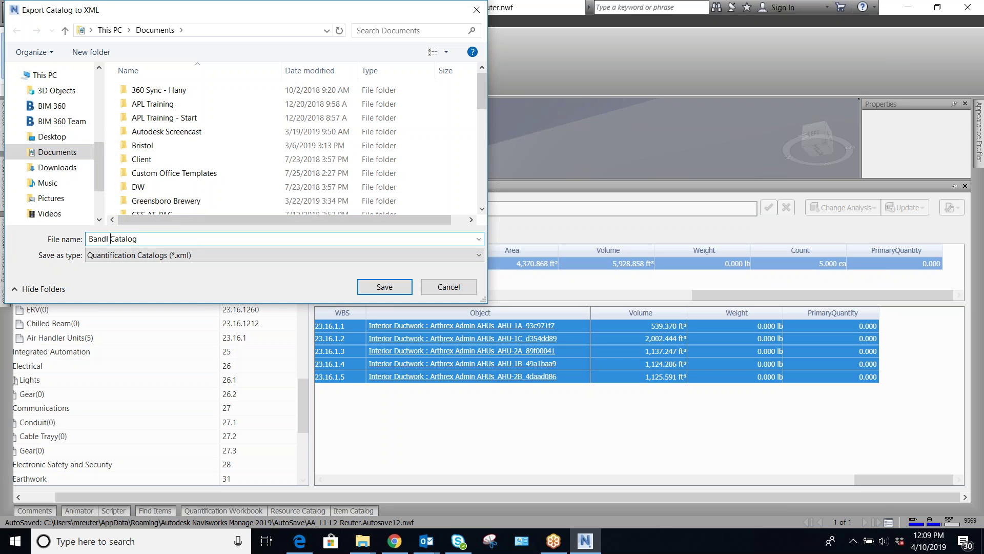
click(53, 137)
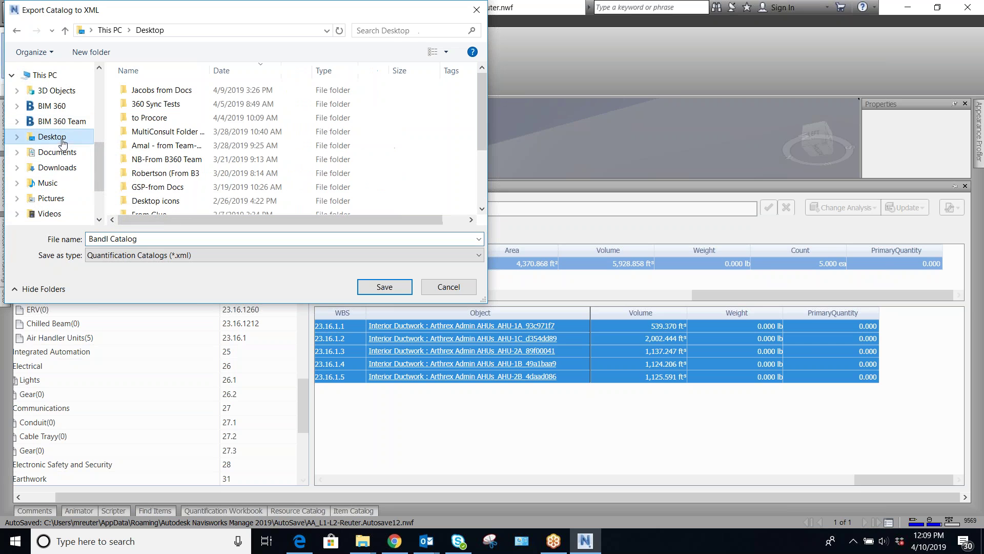
click(389, 288)
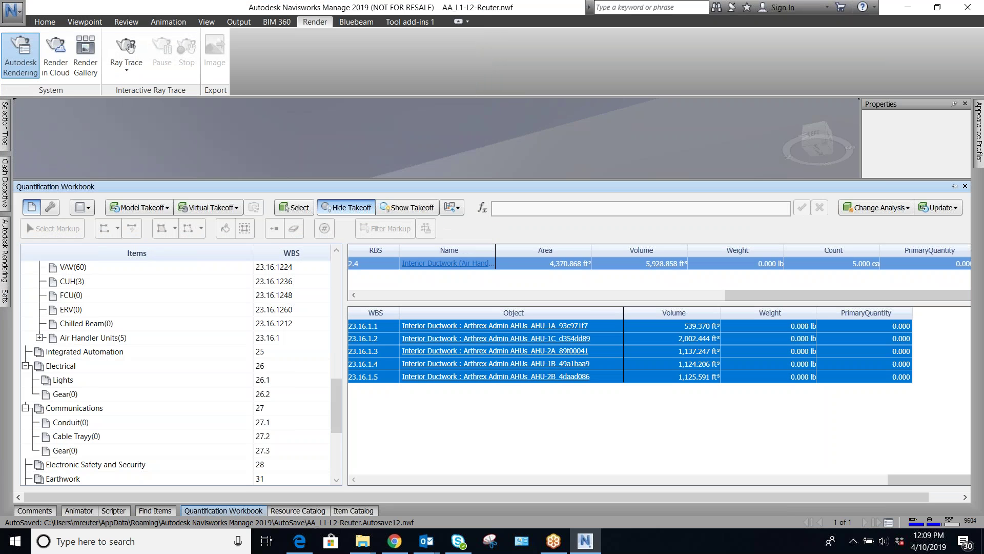